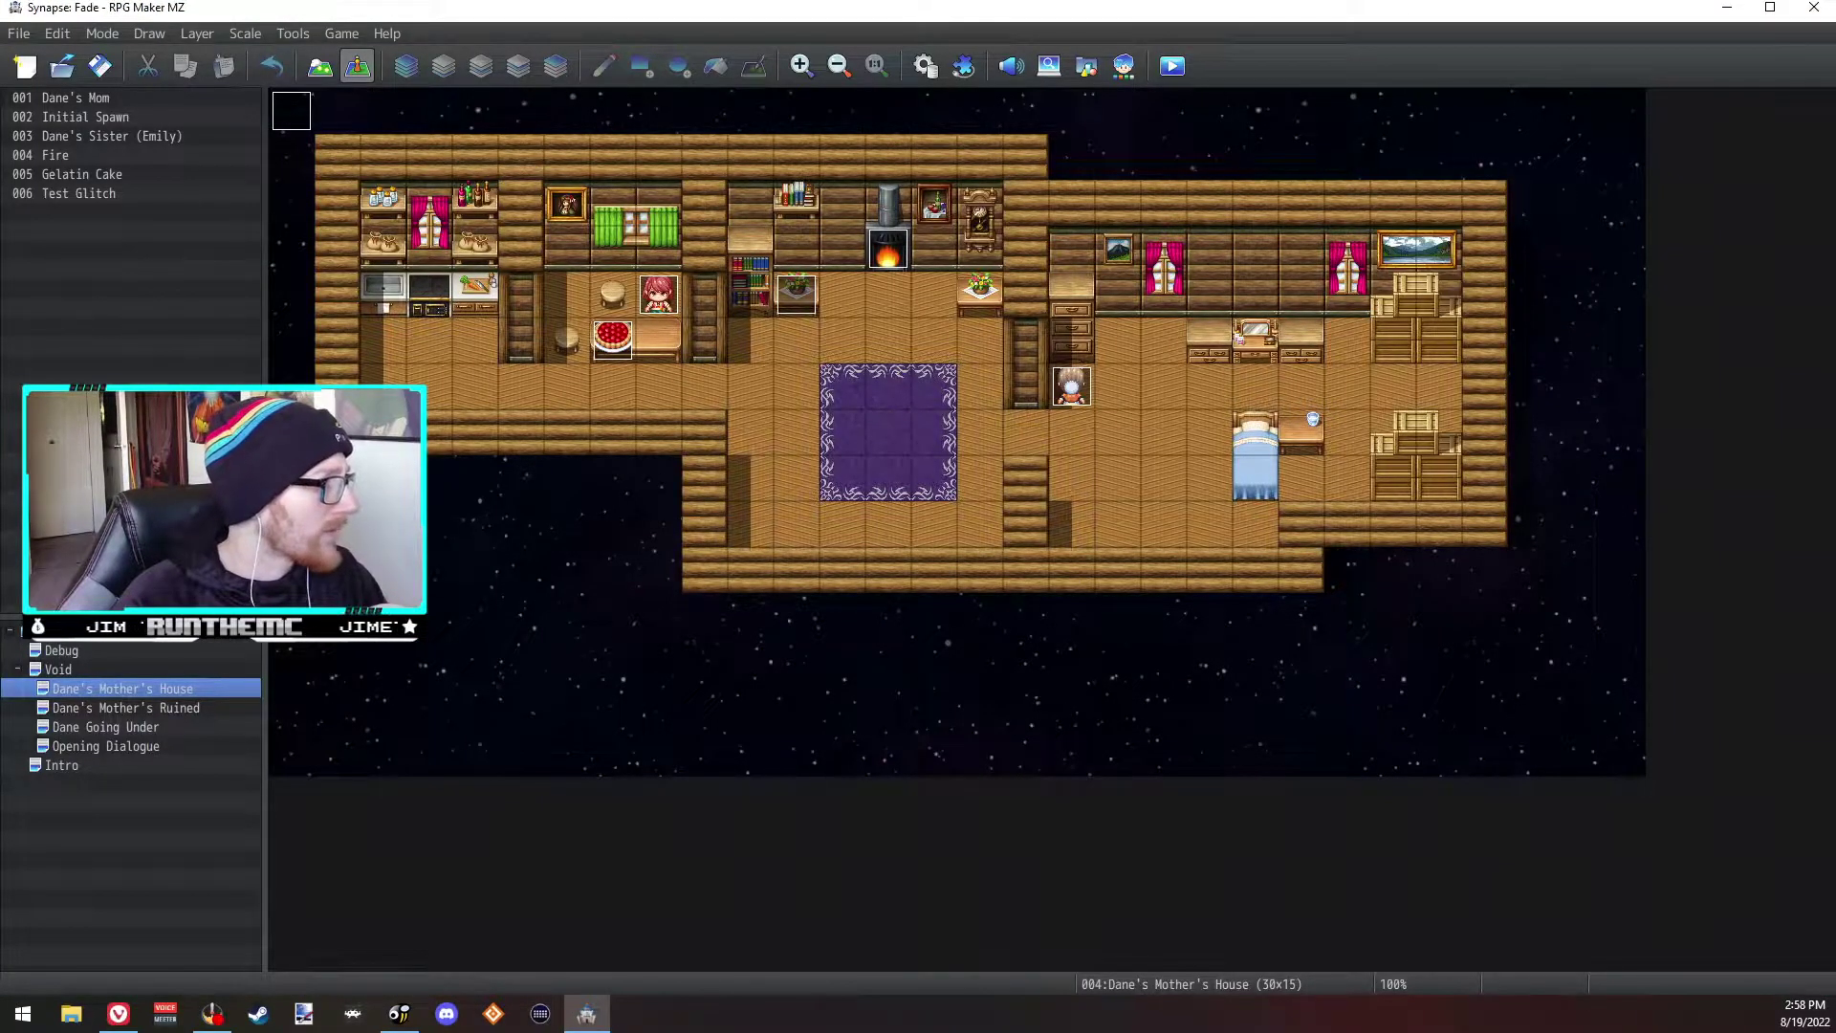
Step: Switch to the Synapse: Fade Overview/Guidelines document in the browser and review its opening rules on RTP and DLC assets
left_click(119, 1013)
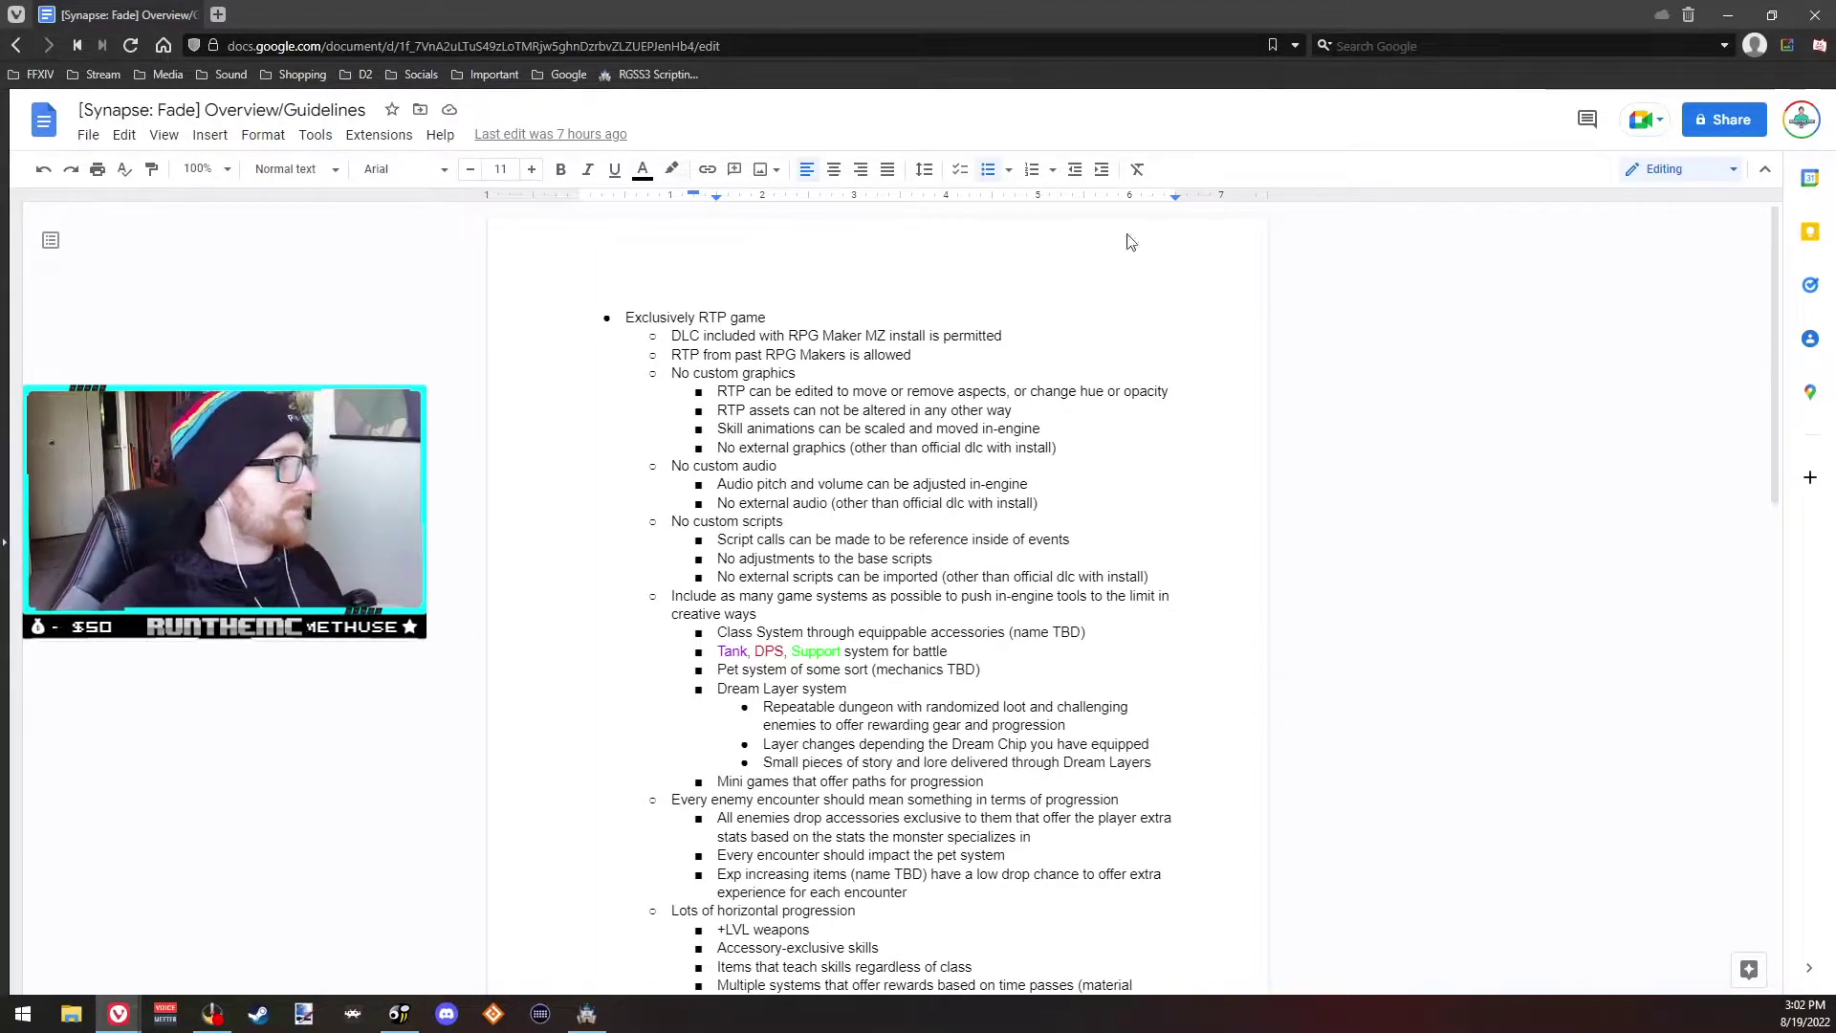
left_click(787, 304)
left_click(791, 311)
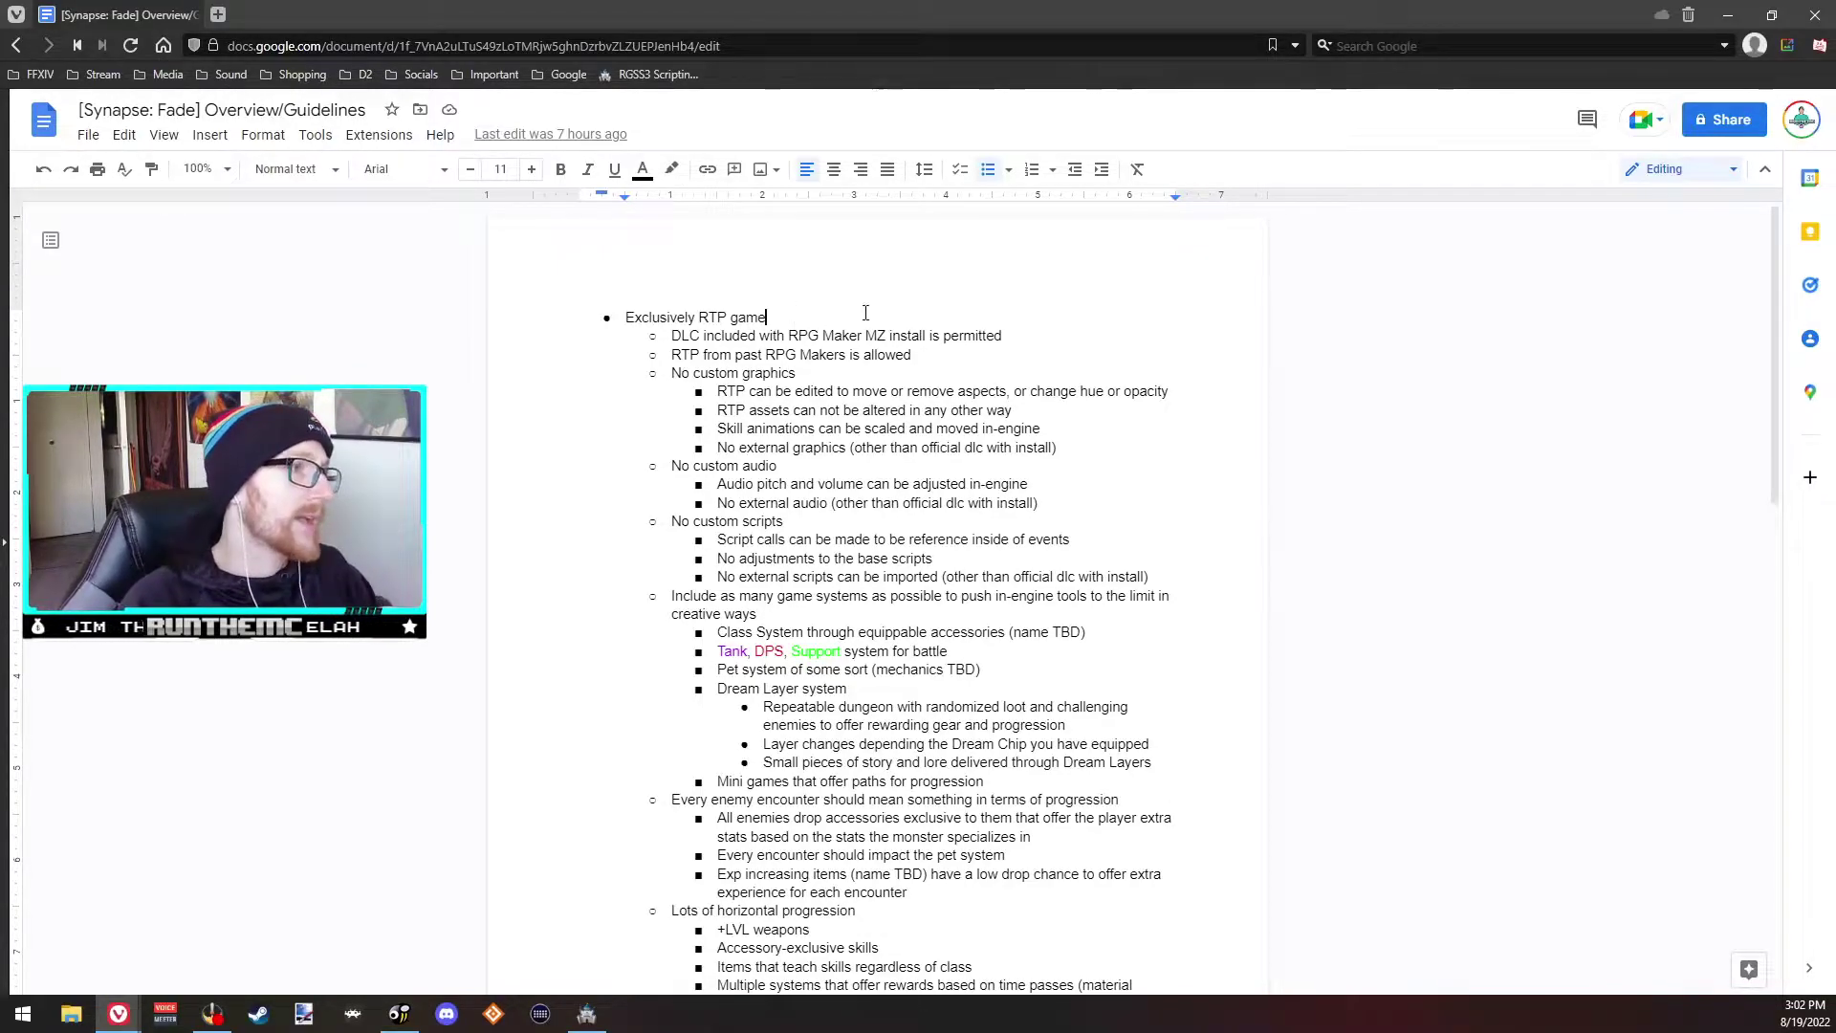
left_click(1029, 339)
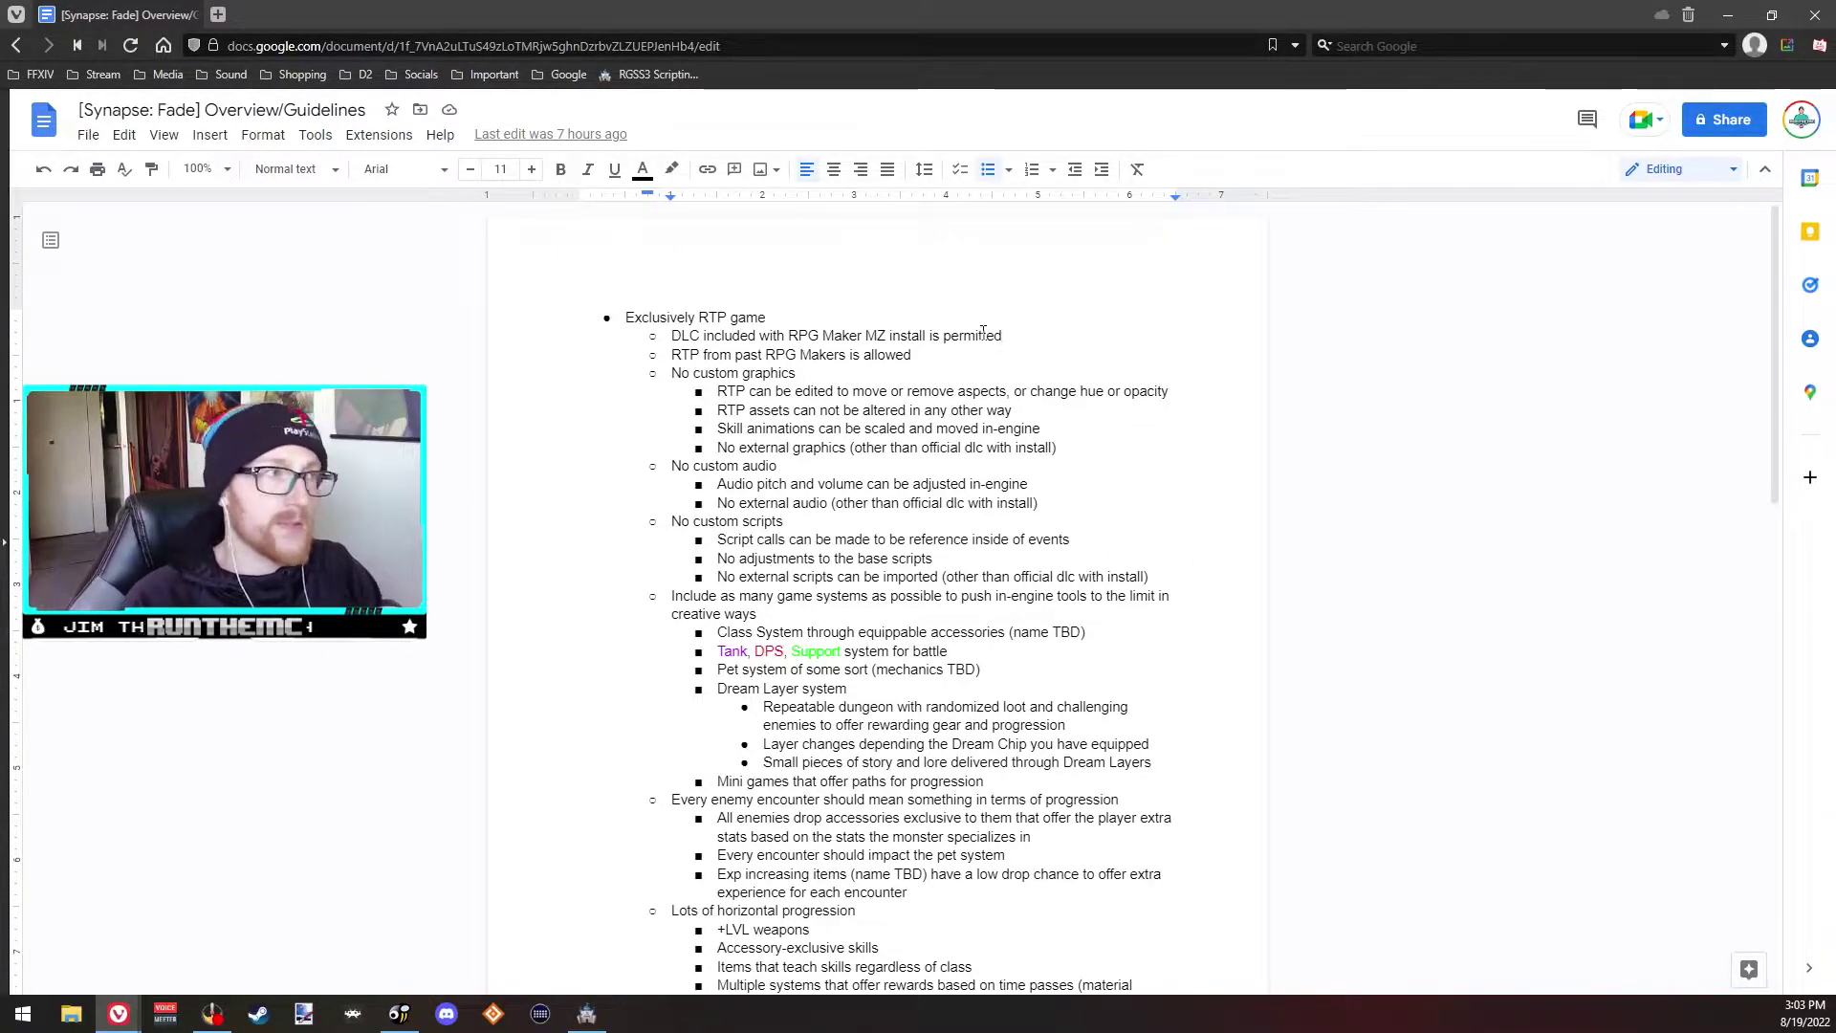
double_click(942, 353)
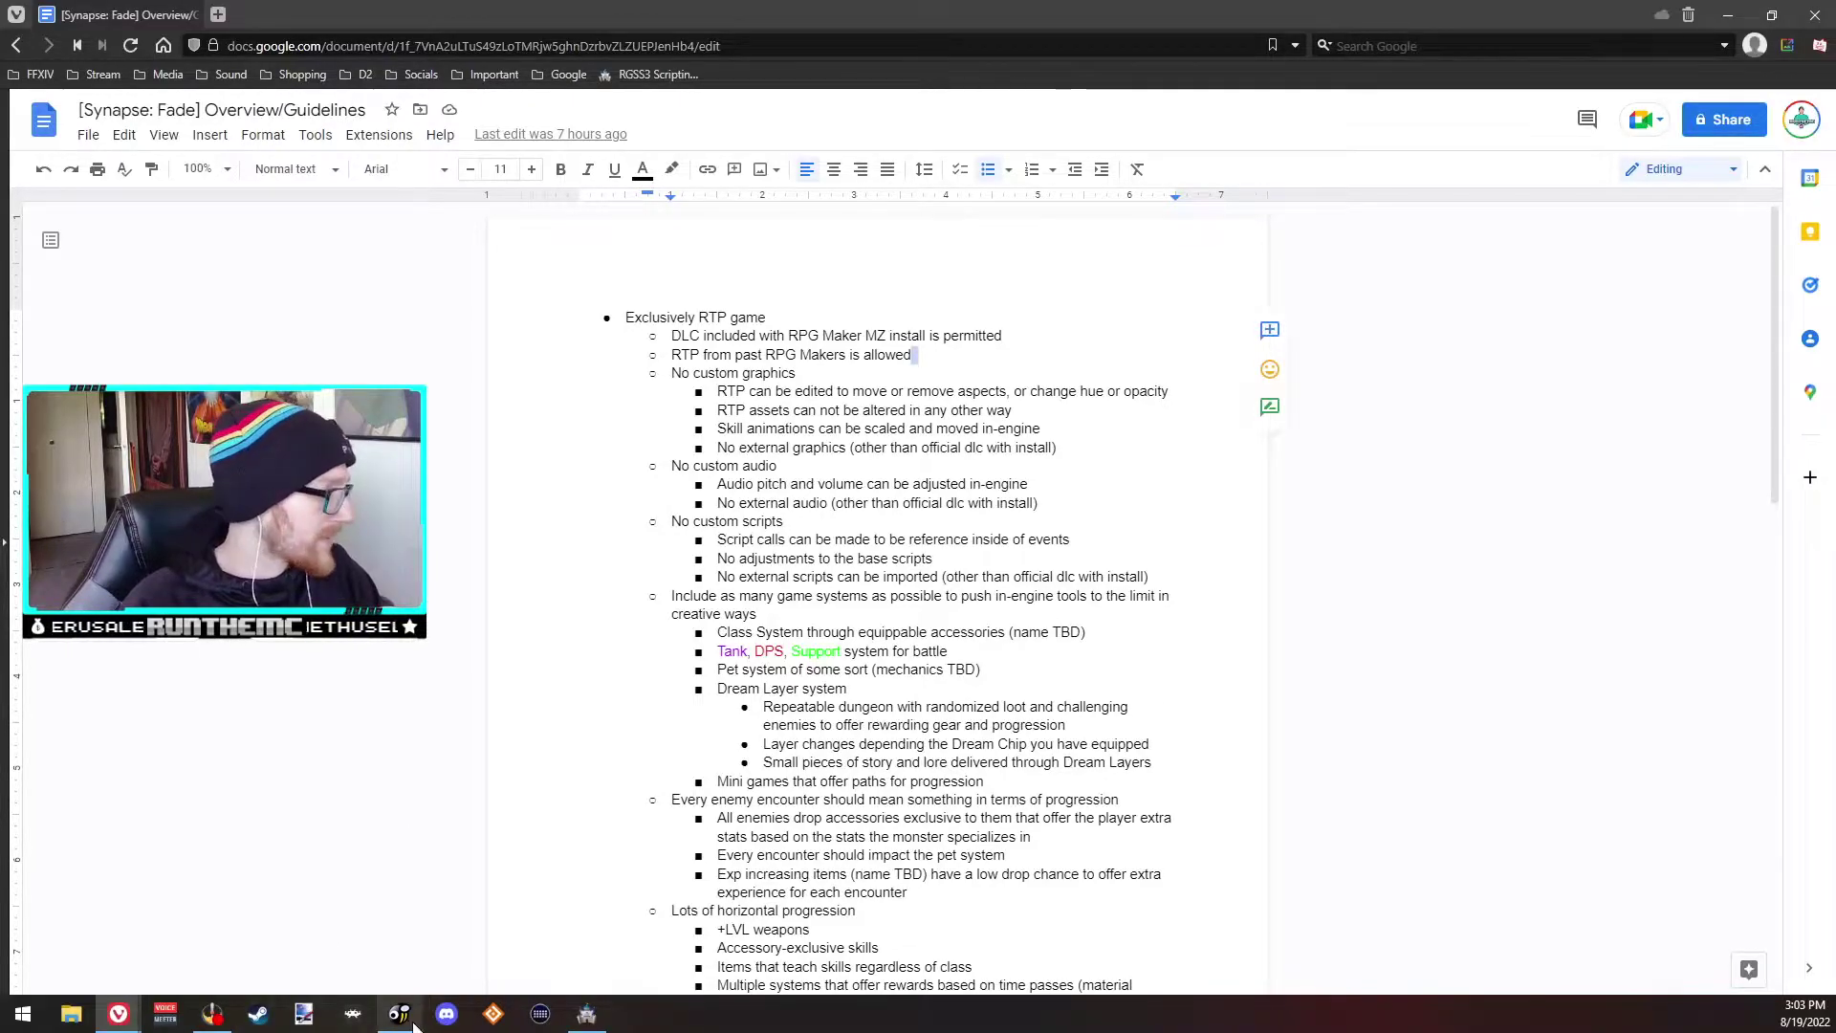
Step: Switch to RPG Maker MZ and preview SF_Actor2_7.png and SF_Actor3_7.png from img/pictures in the Resource Manager
left_click(586, 1014)
left_click(925, 65)
left_click(1466, 155)
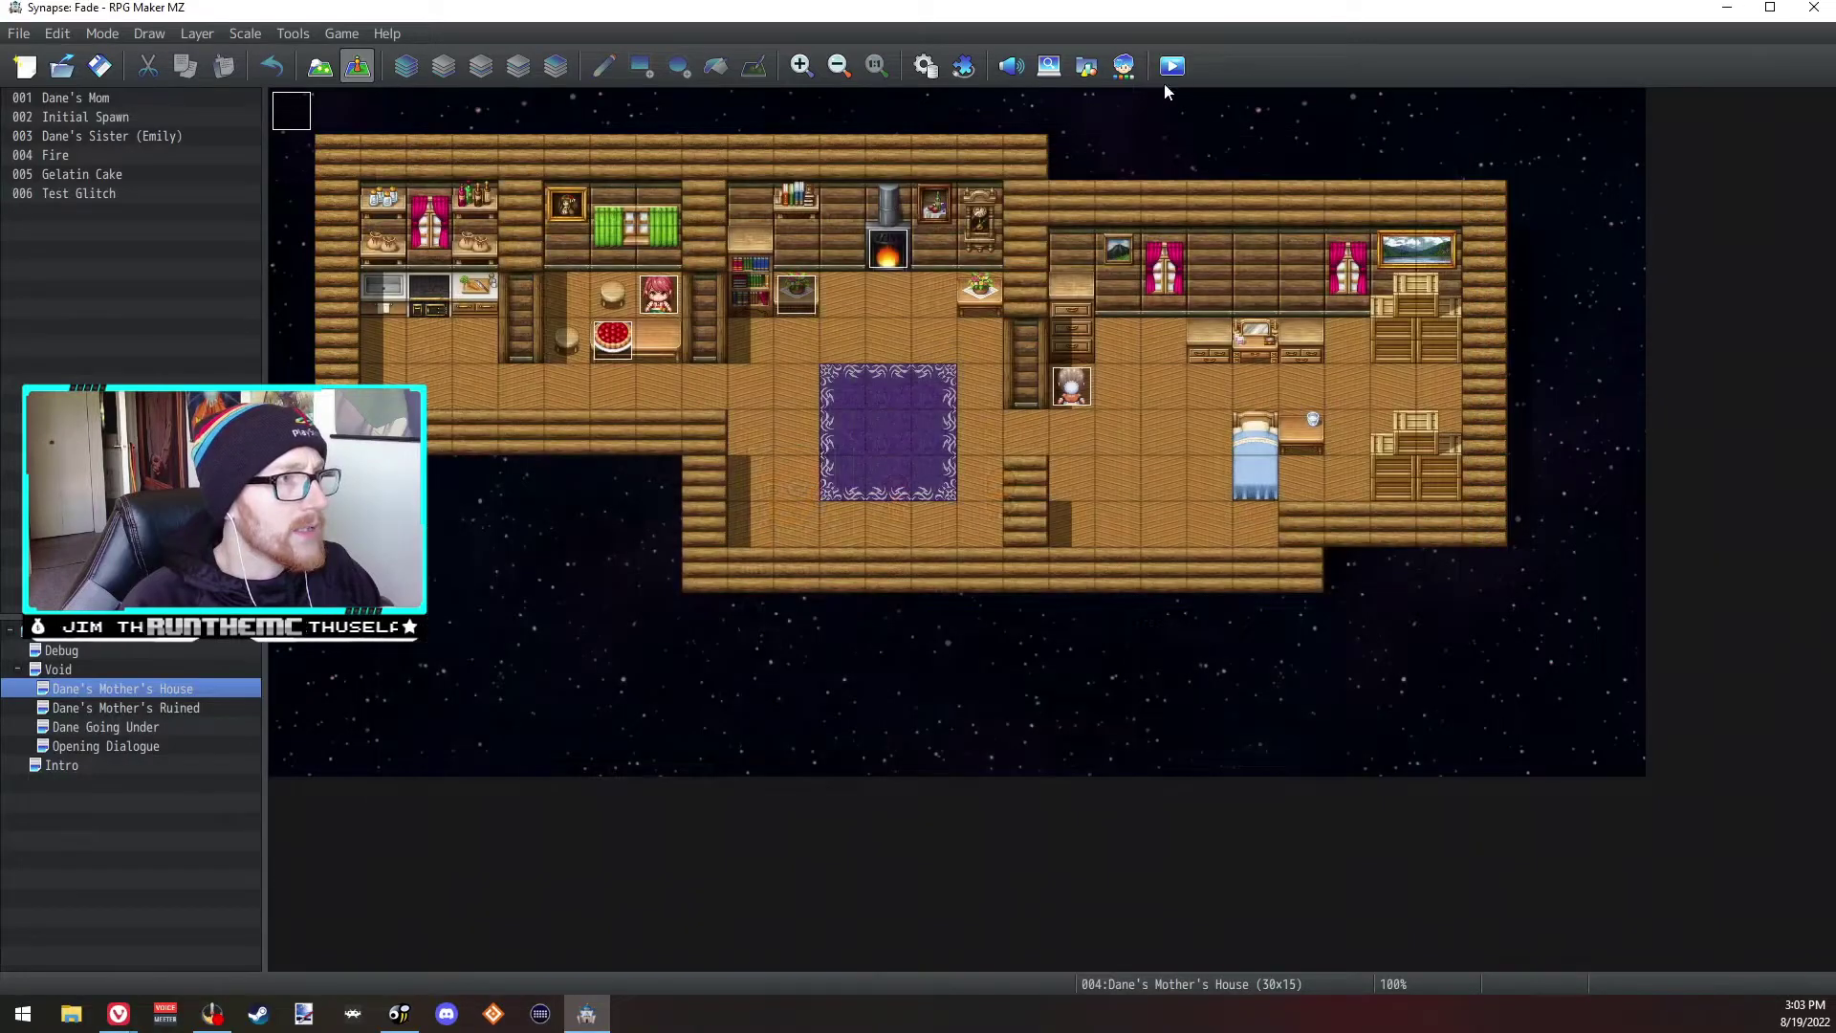
left_click(1086, 65)
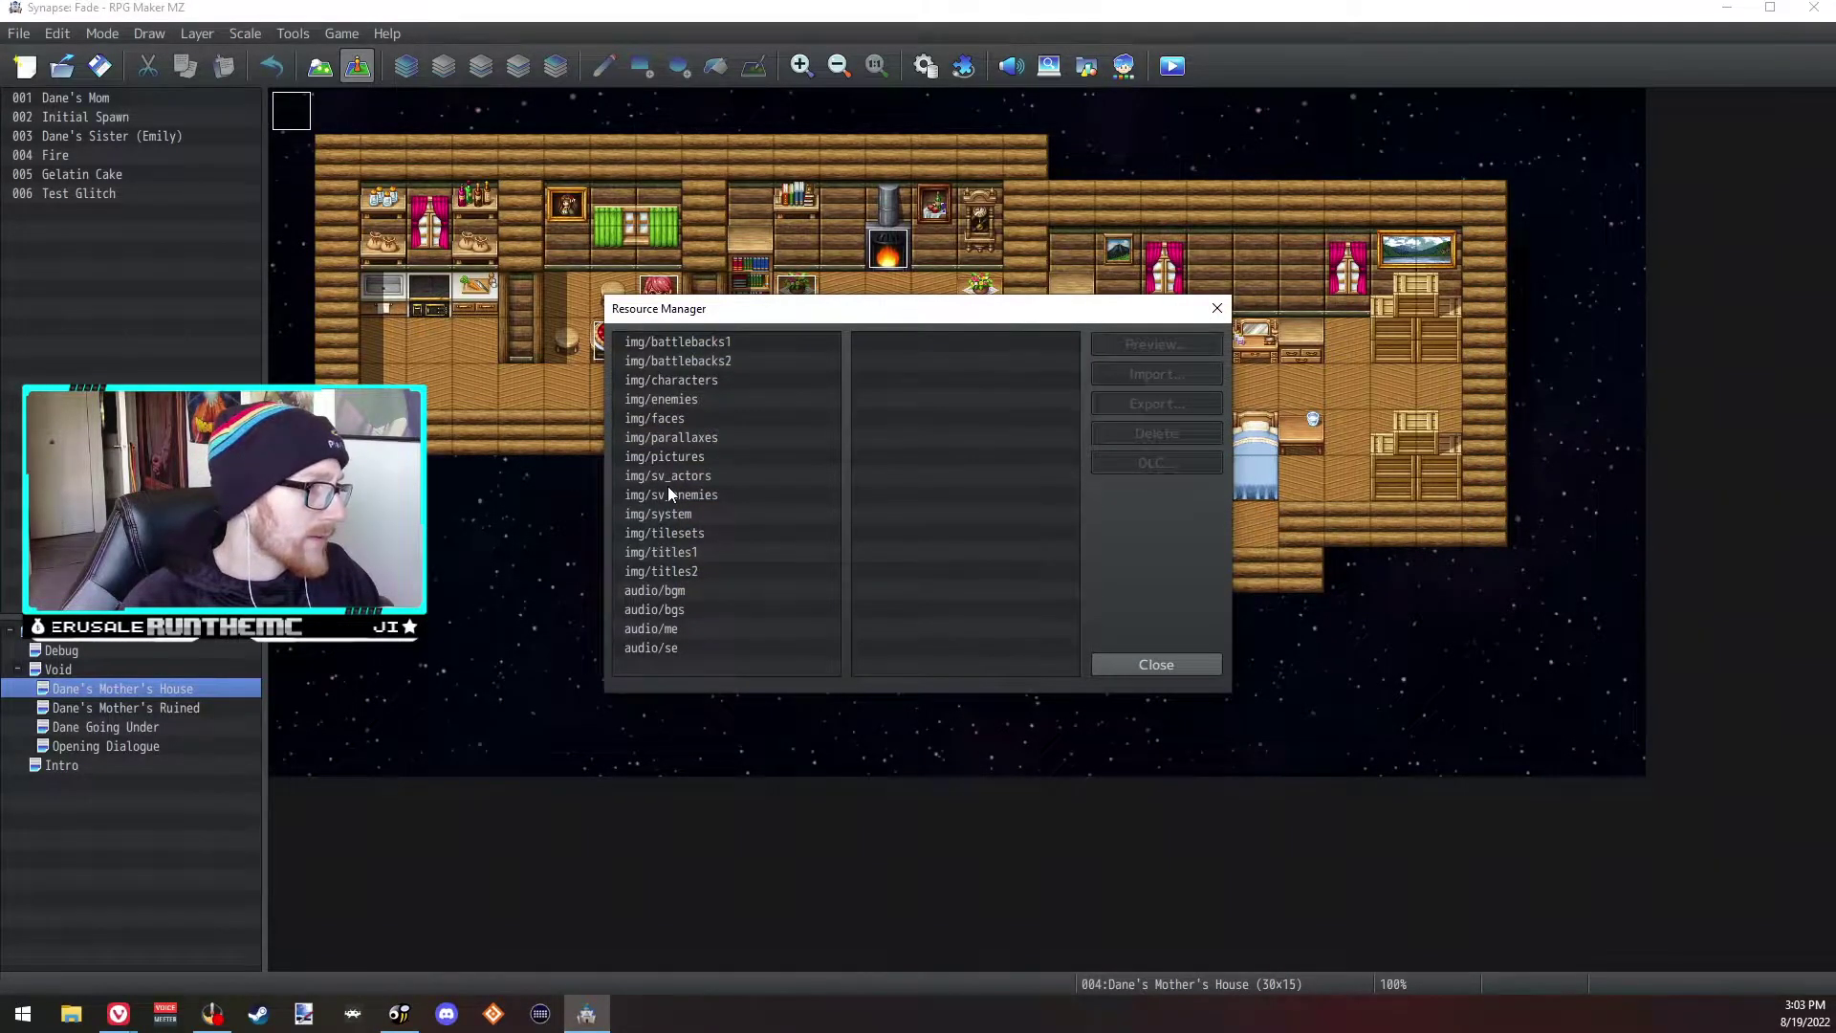
left_click(675, 457)
left_click(961, 344)
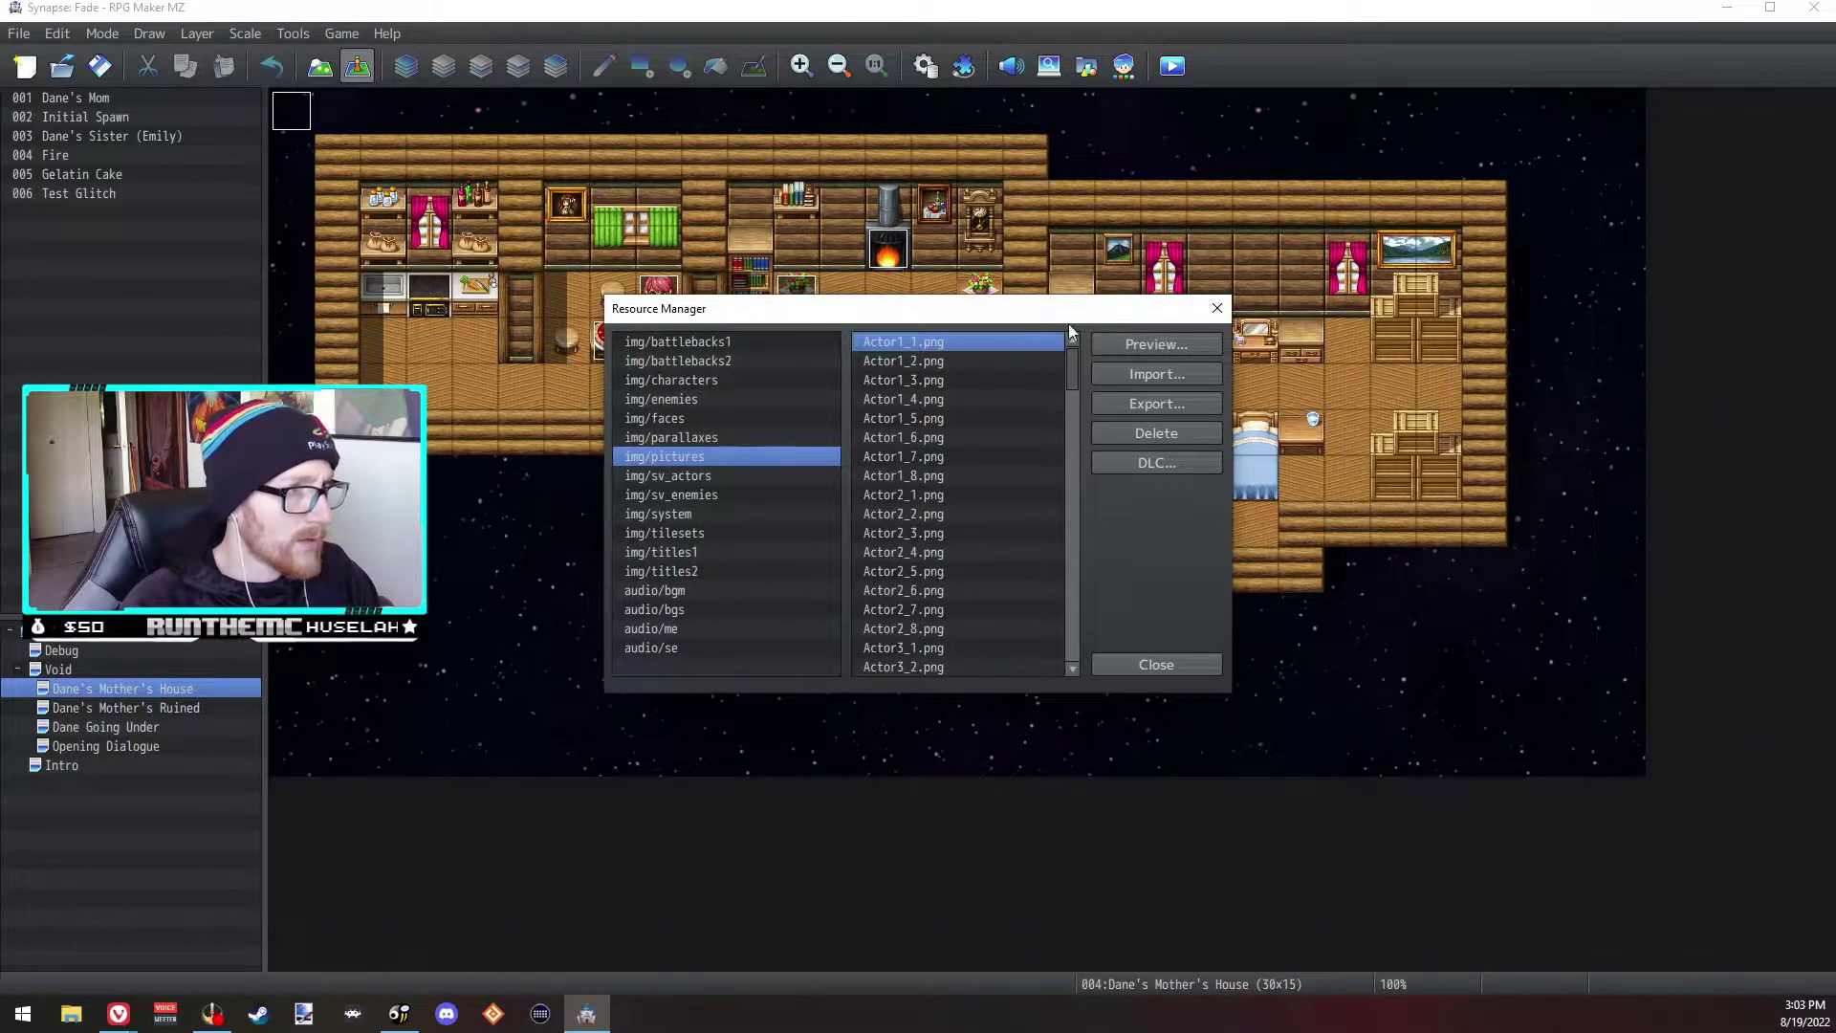
left_click_drag(1075, 380, 1071, 612)
left_click(933, 432)
left_click(1183, 347)
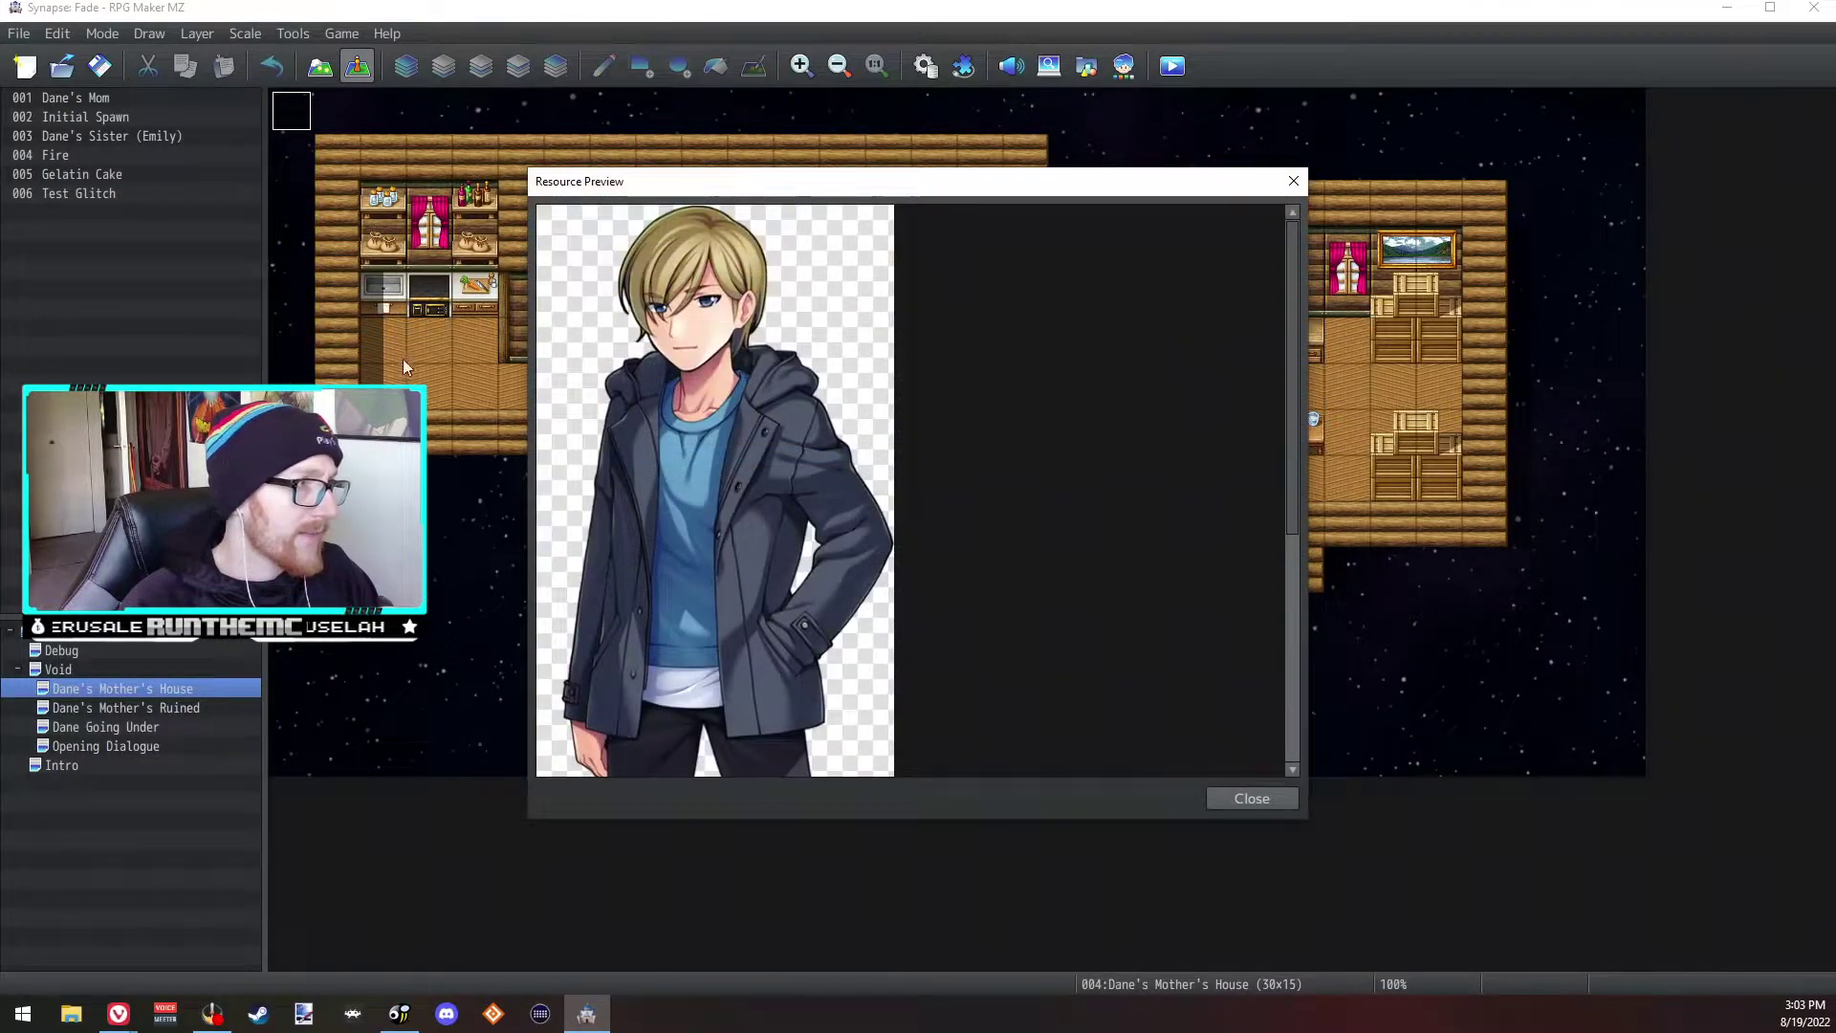
left_click(1293, 181)
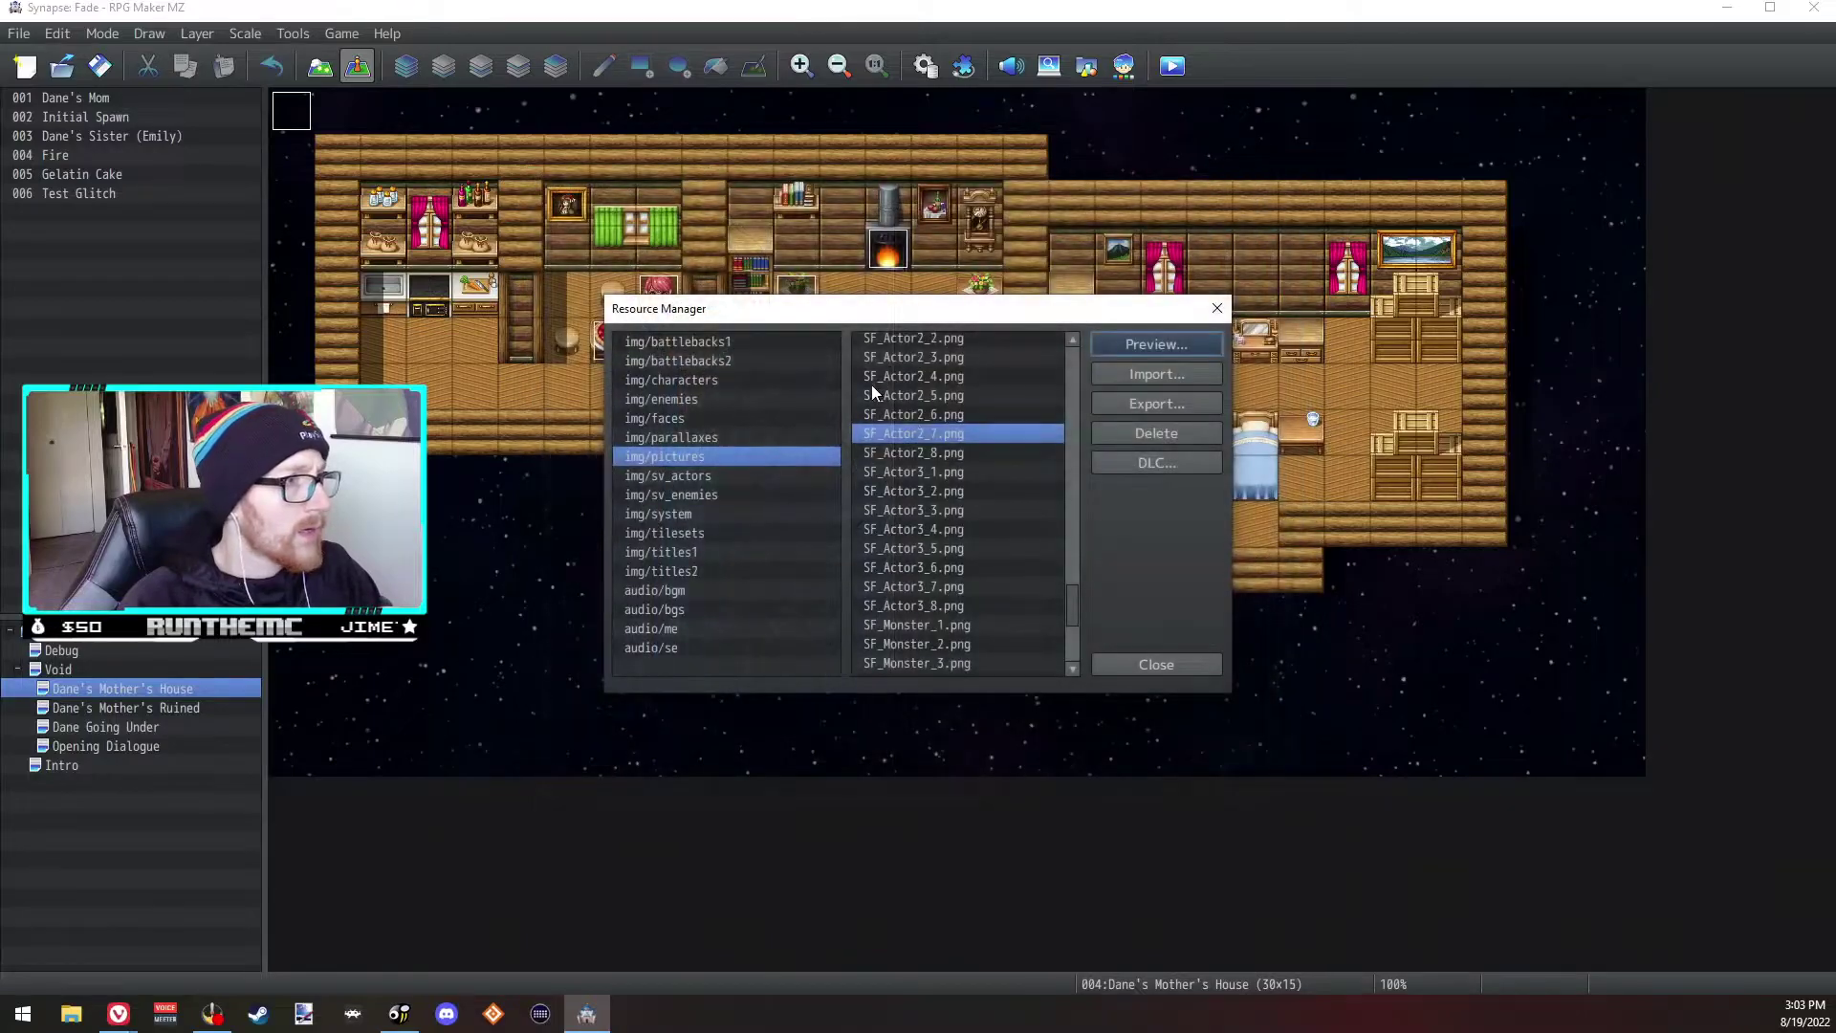
left_click(1166, 345)
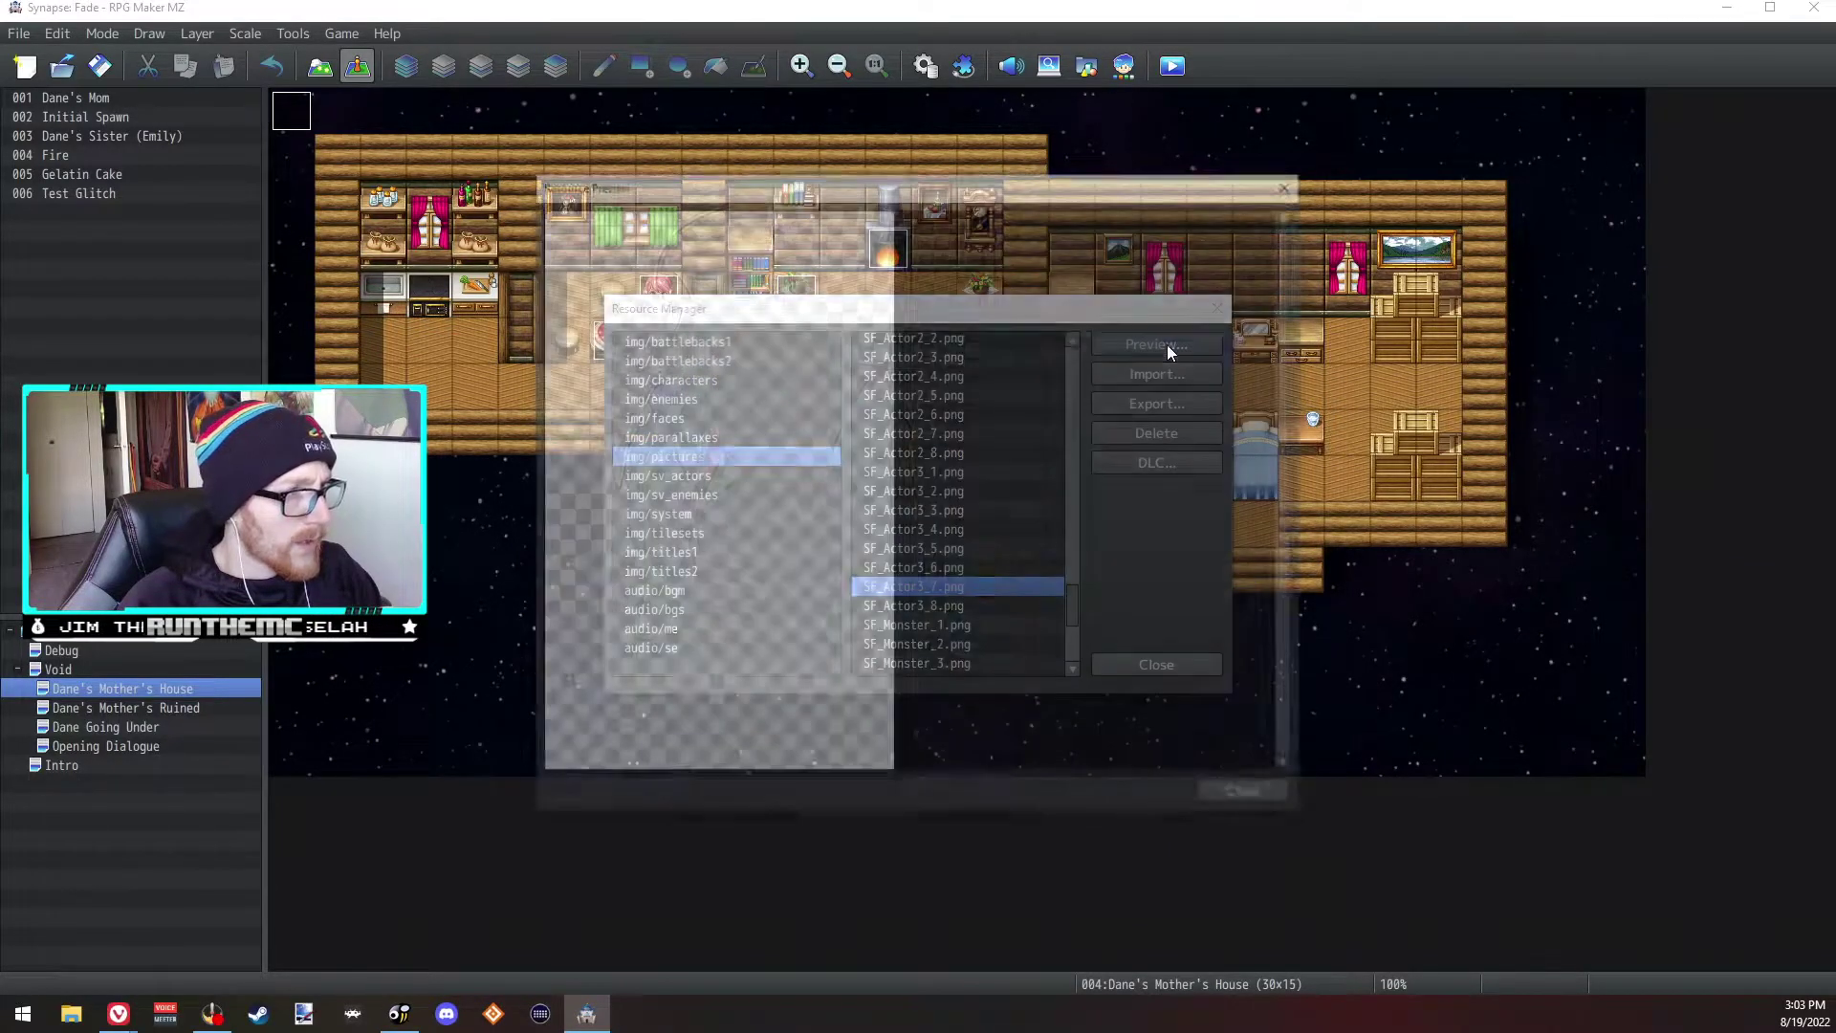
left_click(1294, 187)
Step: Preview the SF_Actor1_6.png battler sheet from img/sv_actors and close the Resource Manager
left_click(726, 478)
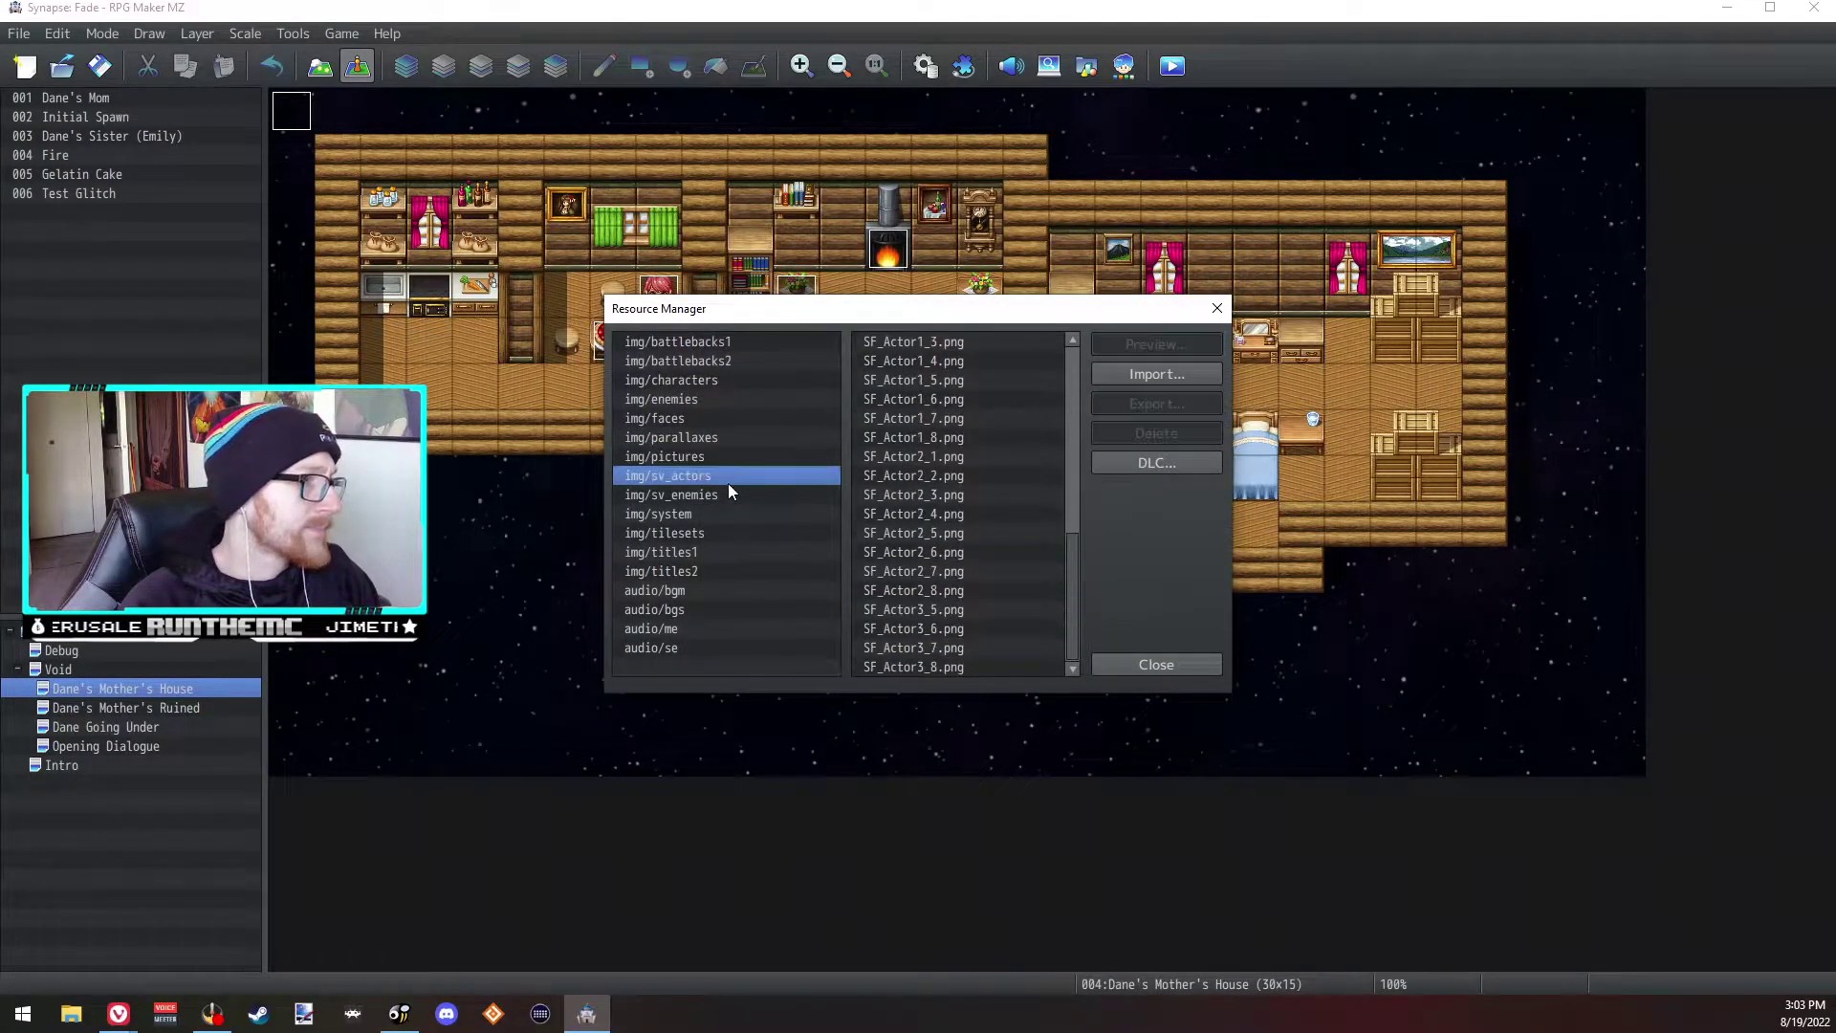
left_click(1004, 398)
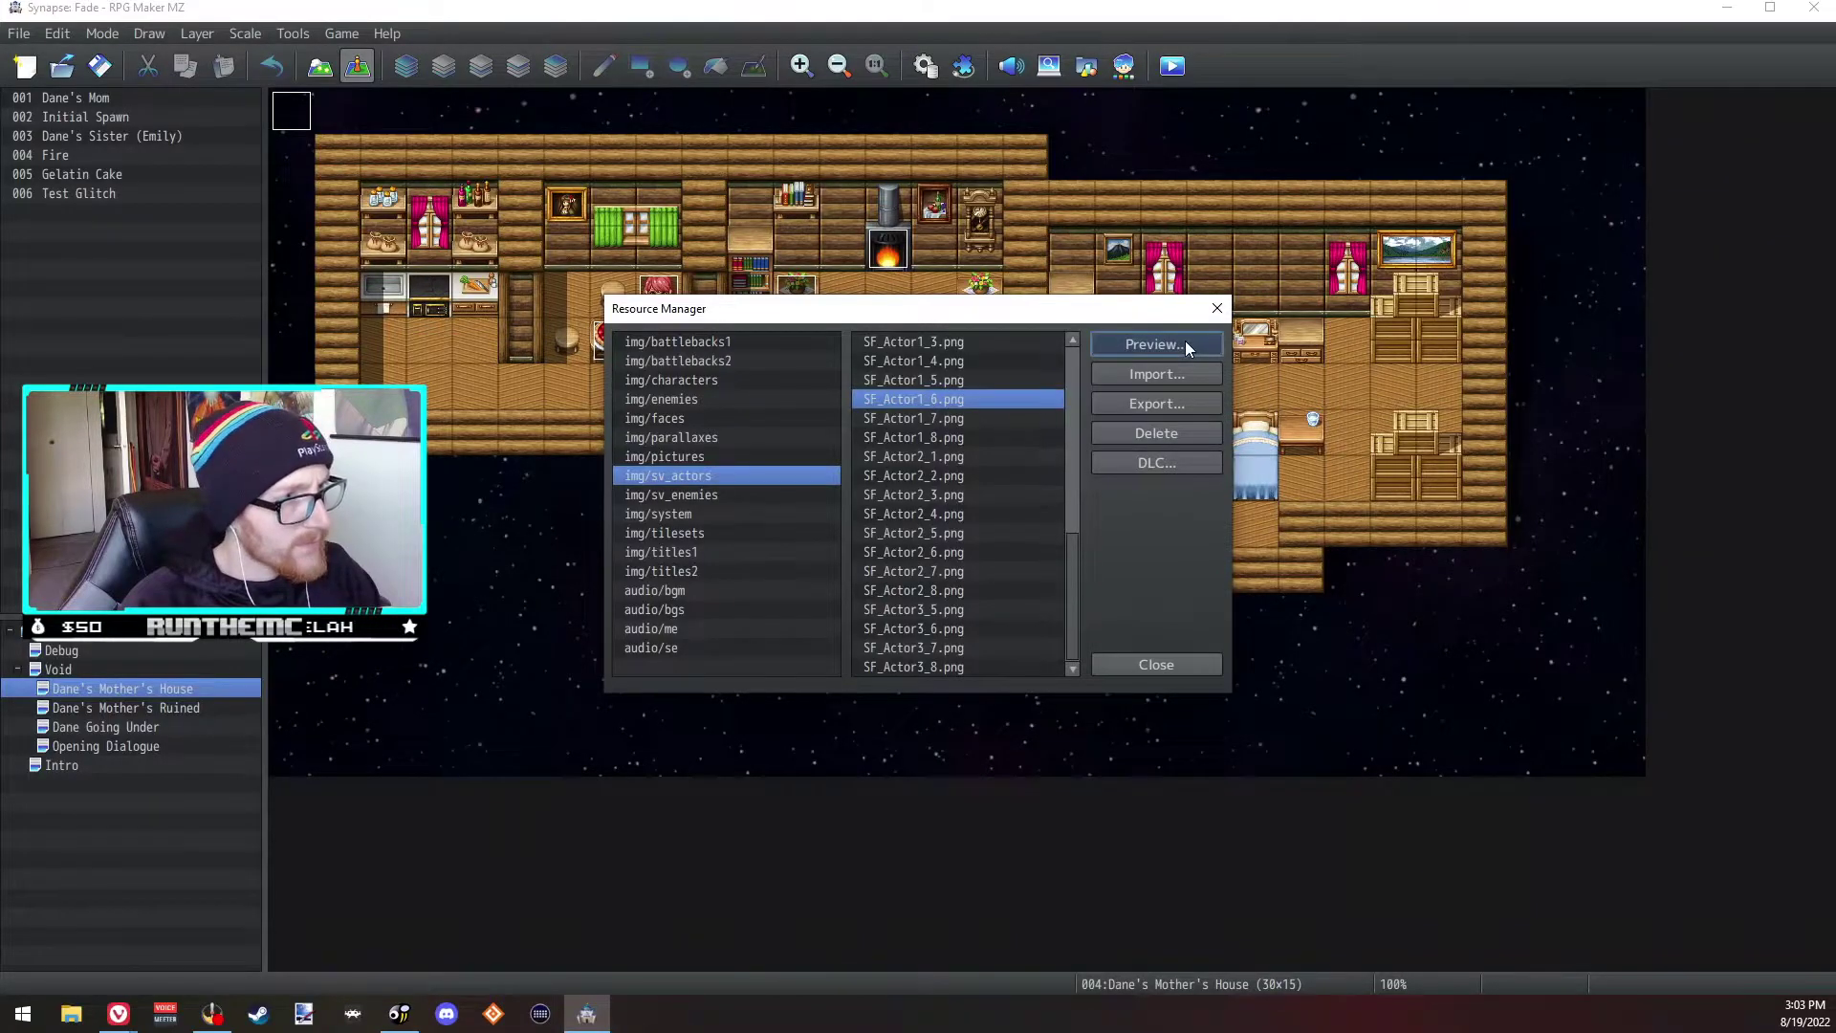
left_click(1156, 343)
left_click(1252, 797)
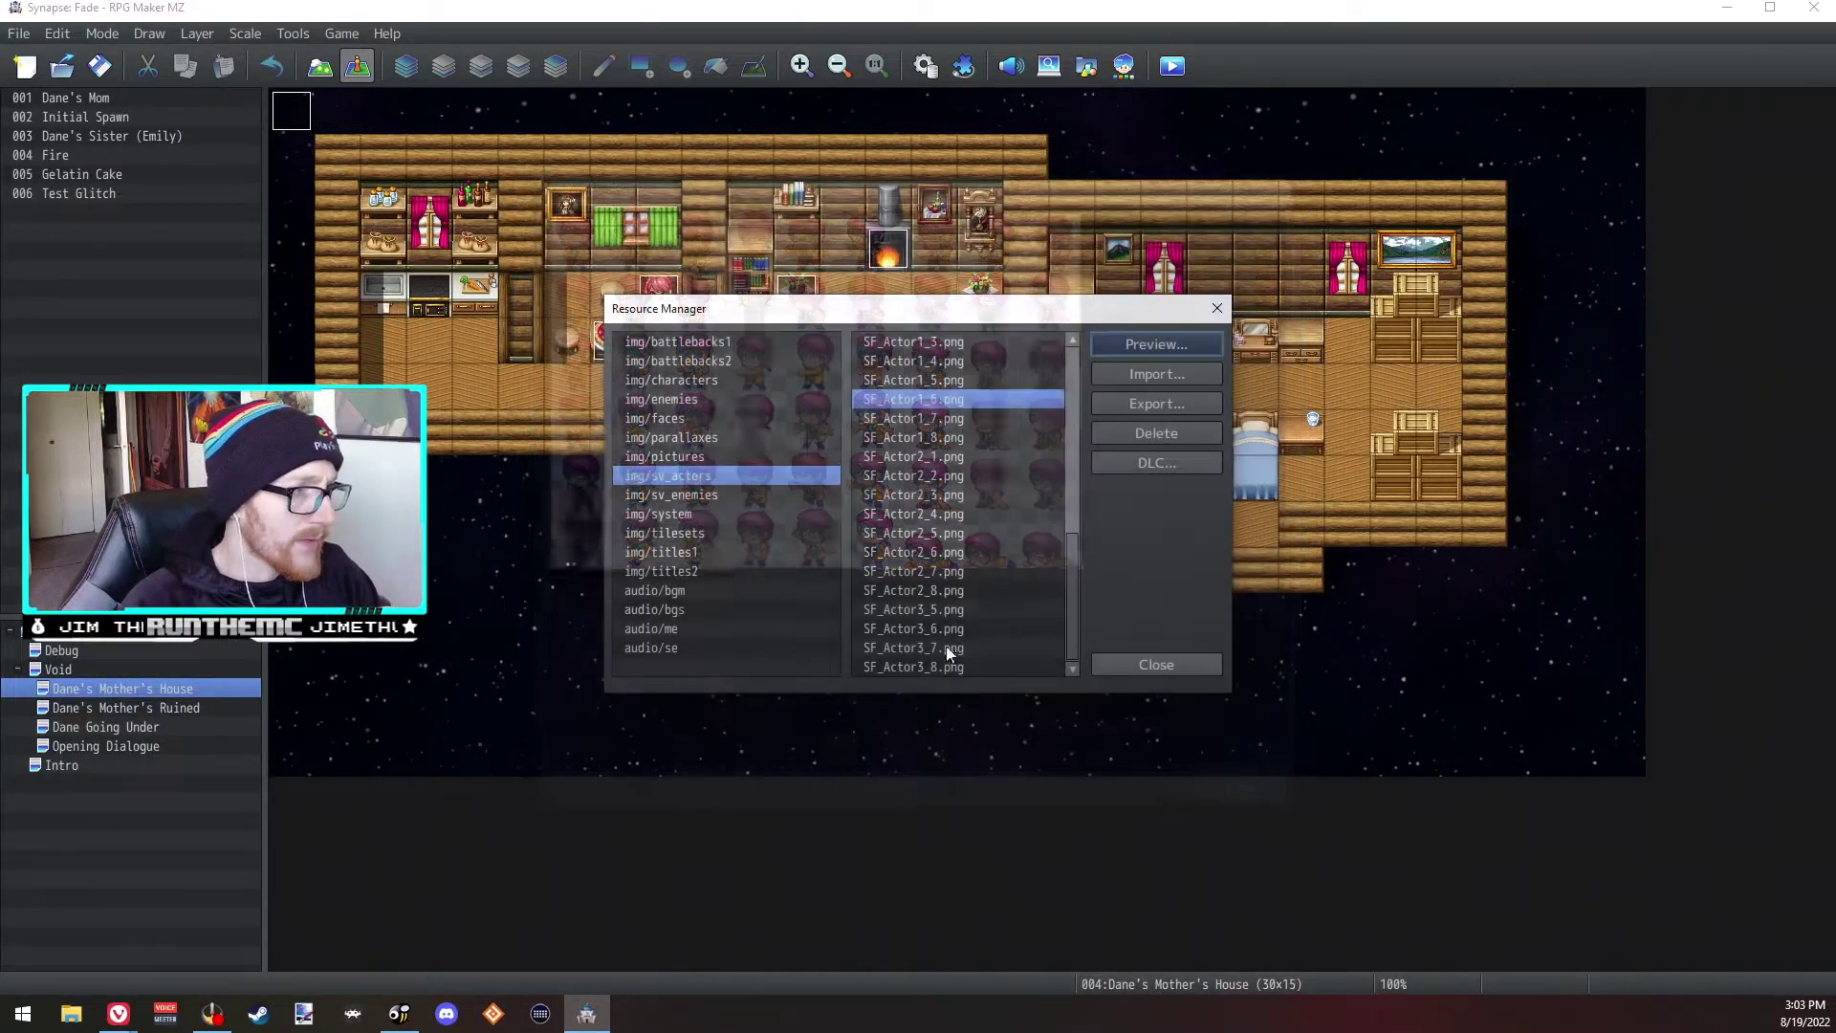
left_click(1154, 665)
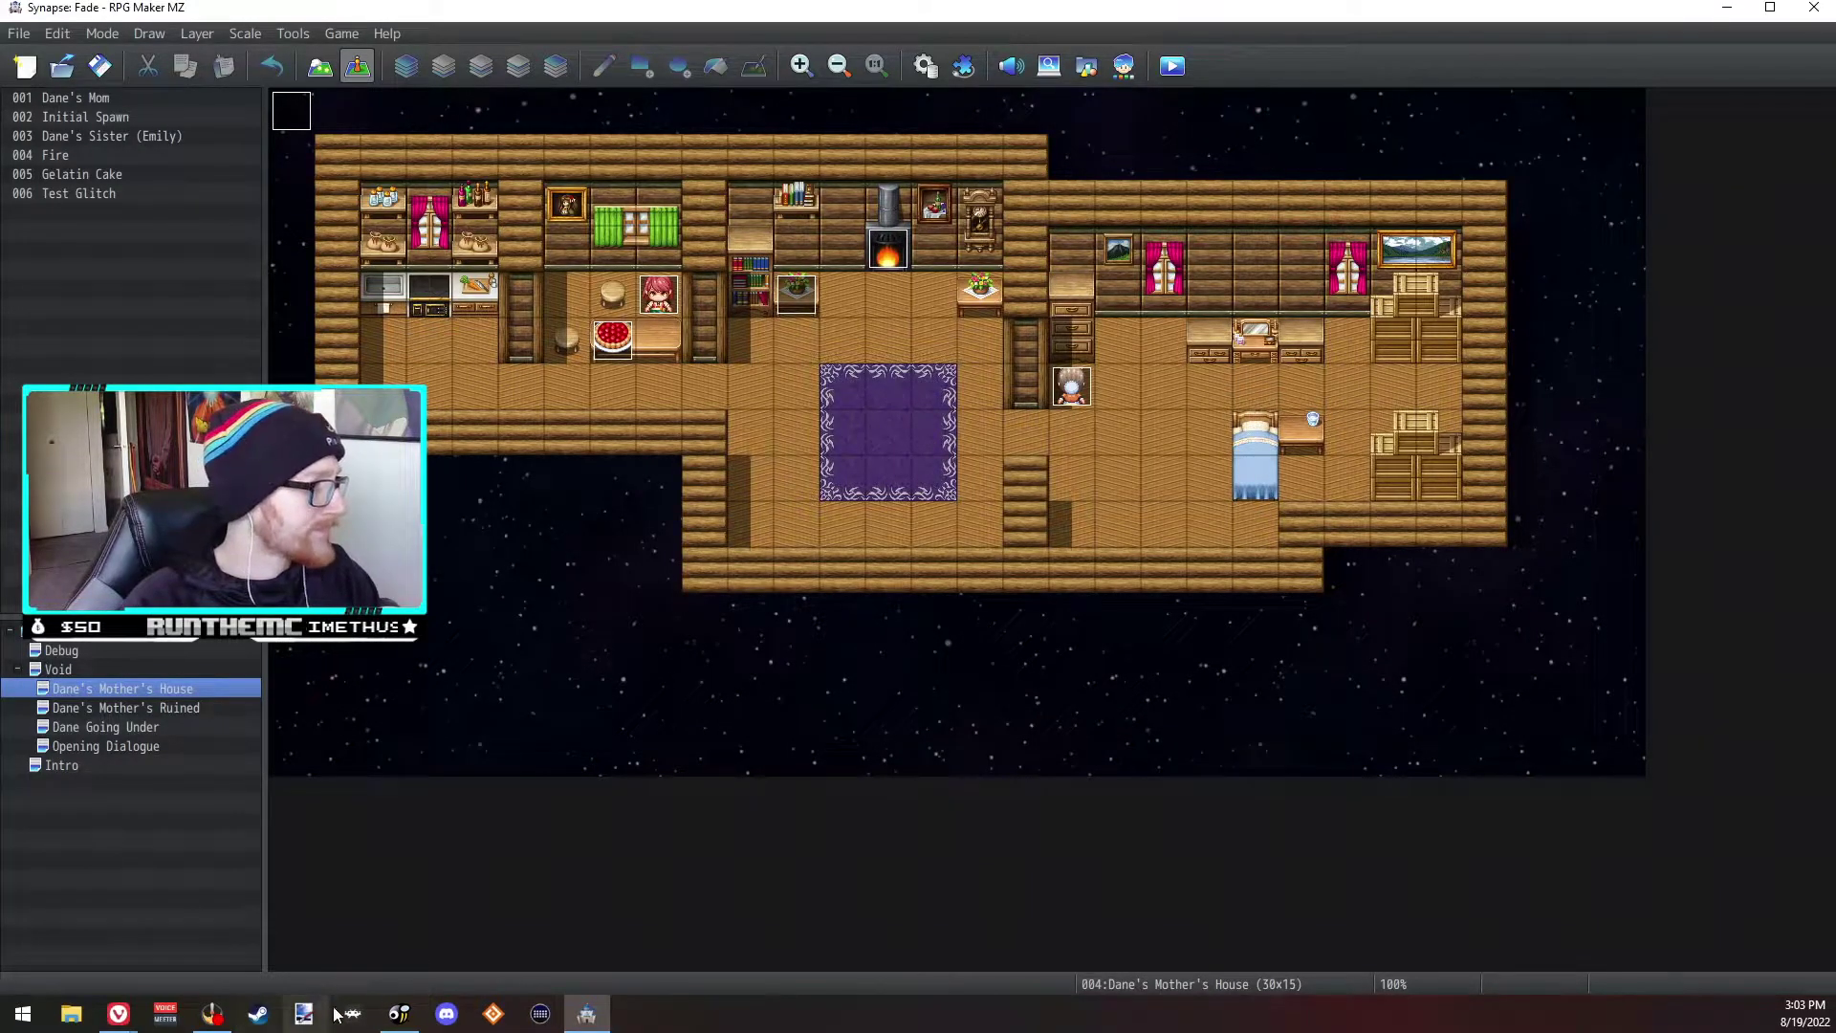
Step: Return to the guidelines document in the browser and review the rules on past RTP assets and custom graphics
mouse_move(118, 1013)
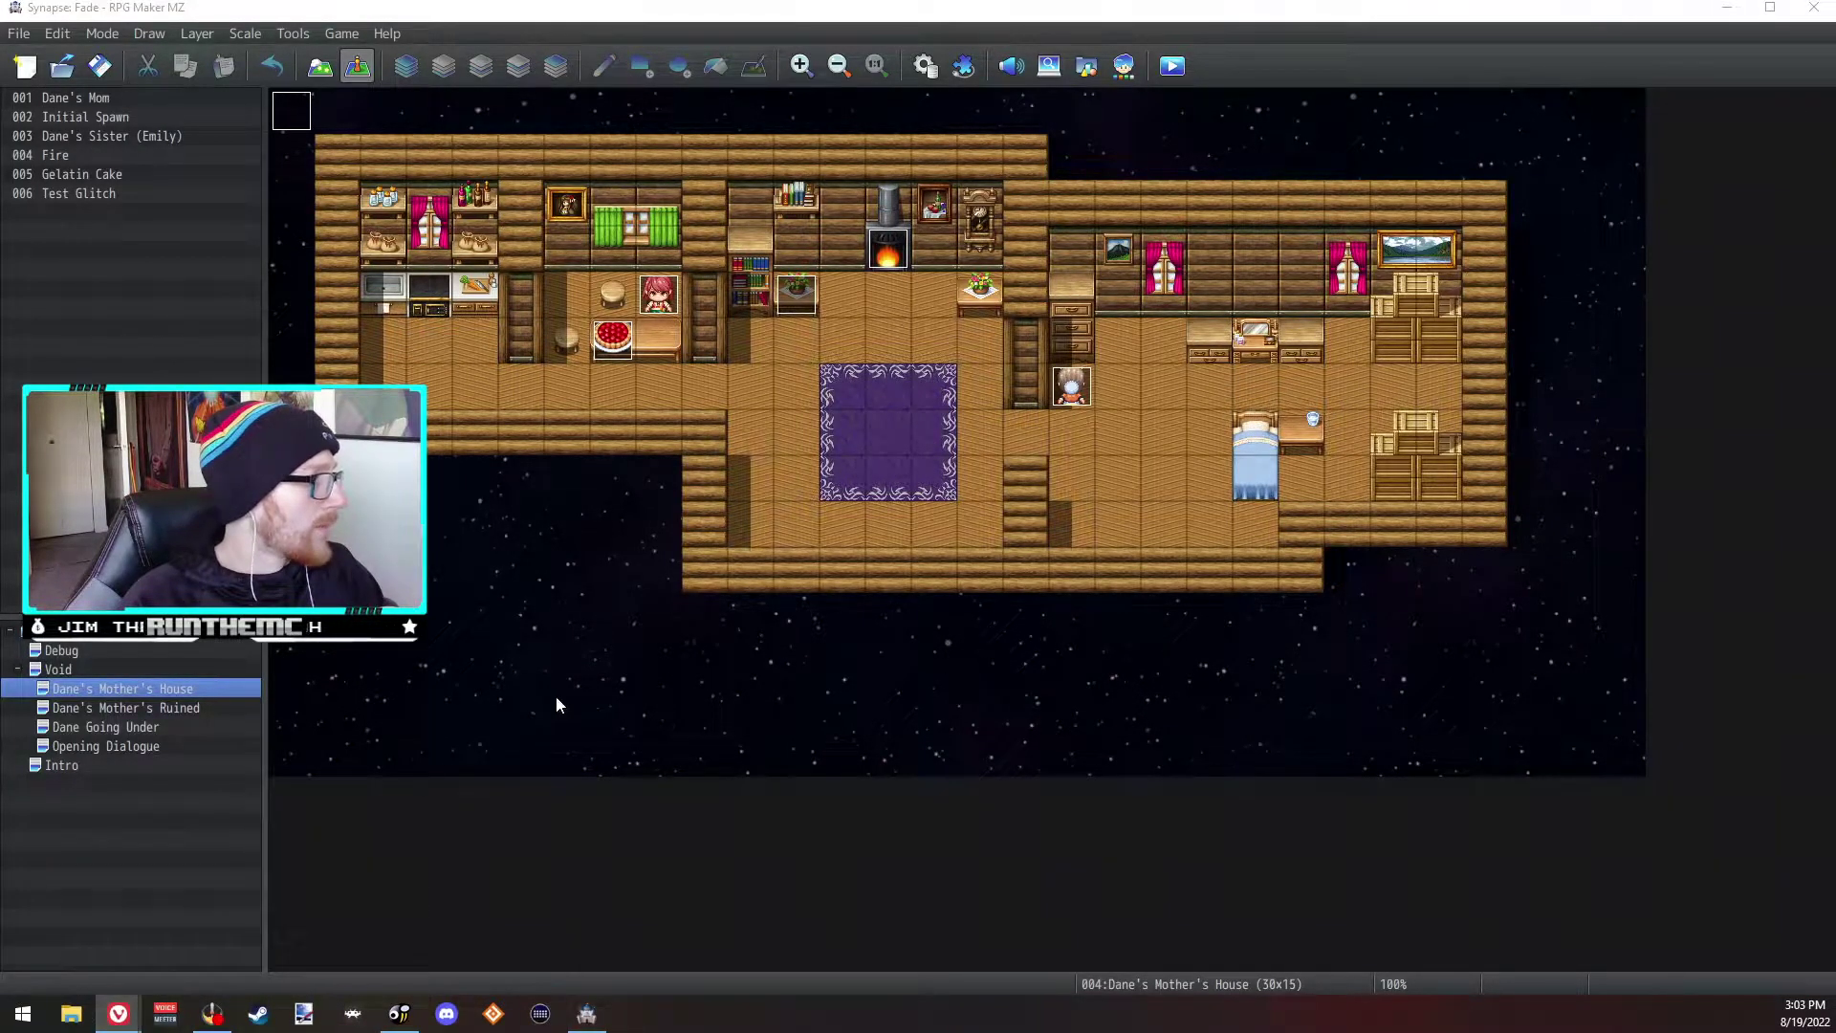
left_click(321, 897)
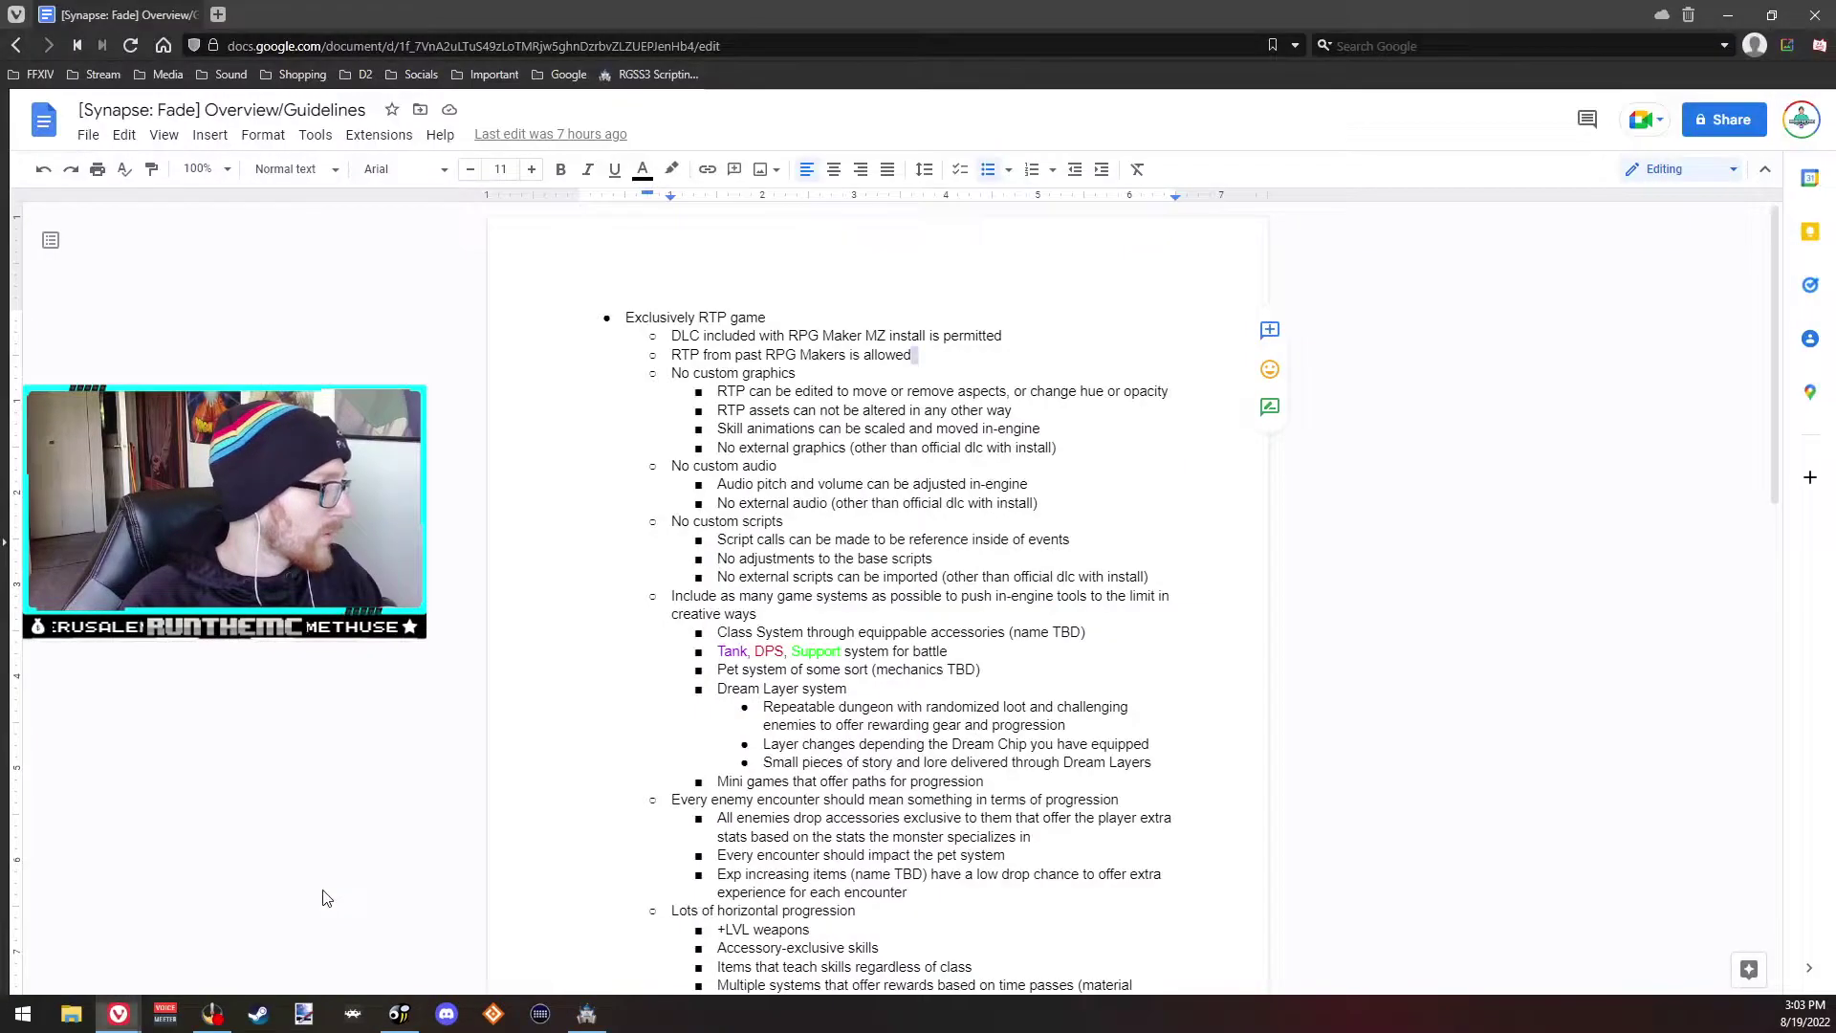
double_click(939, 371)
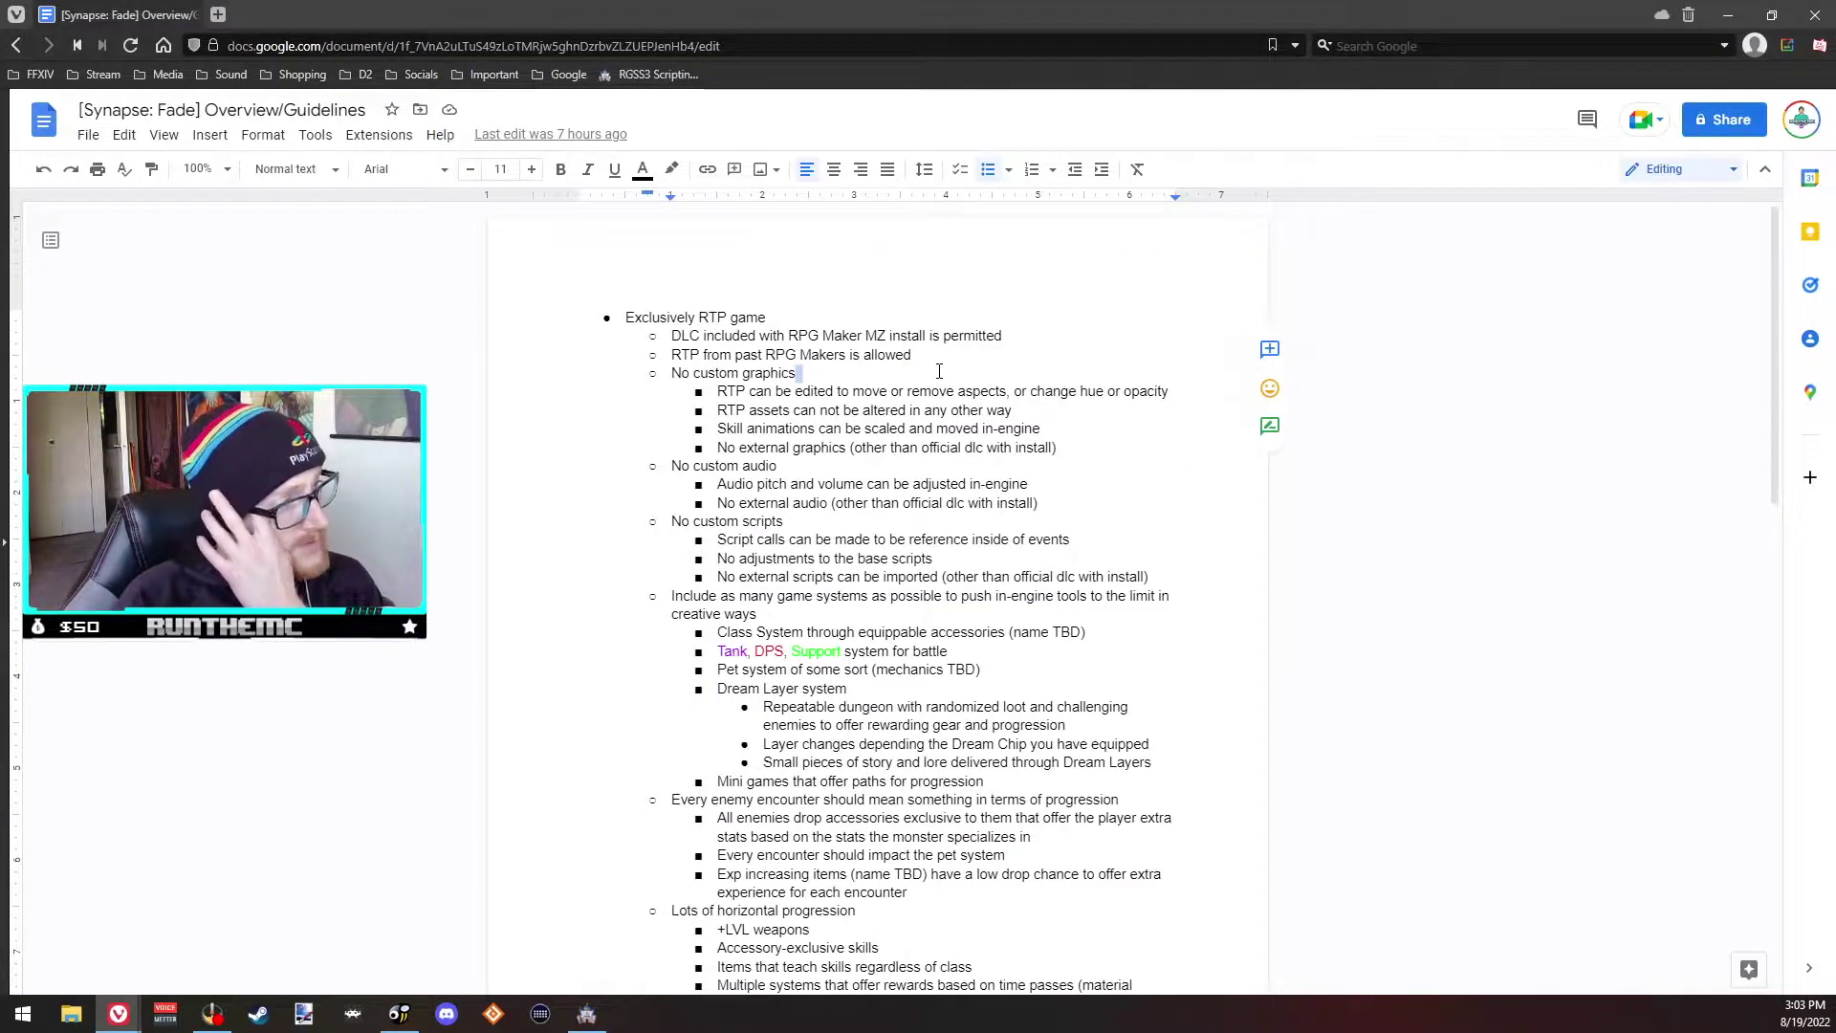
left_click(937, 354)
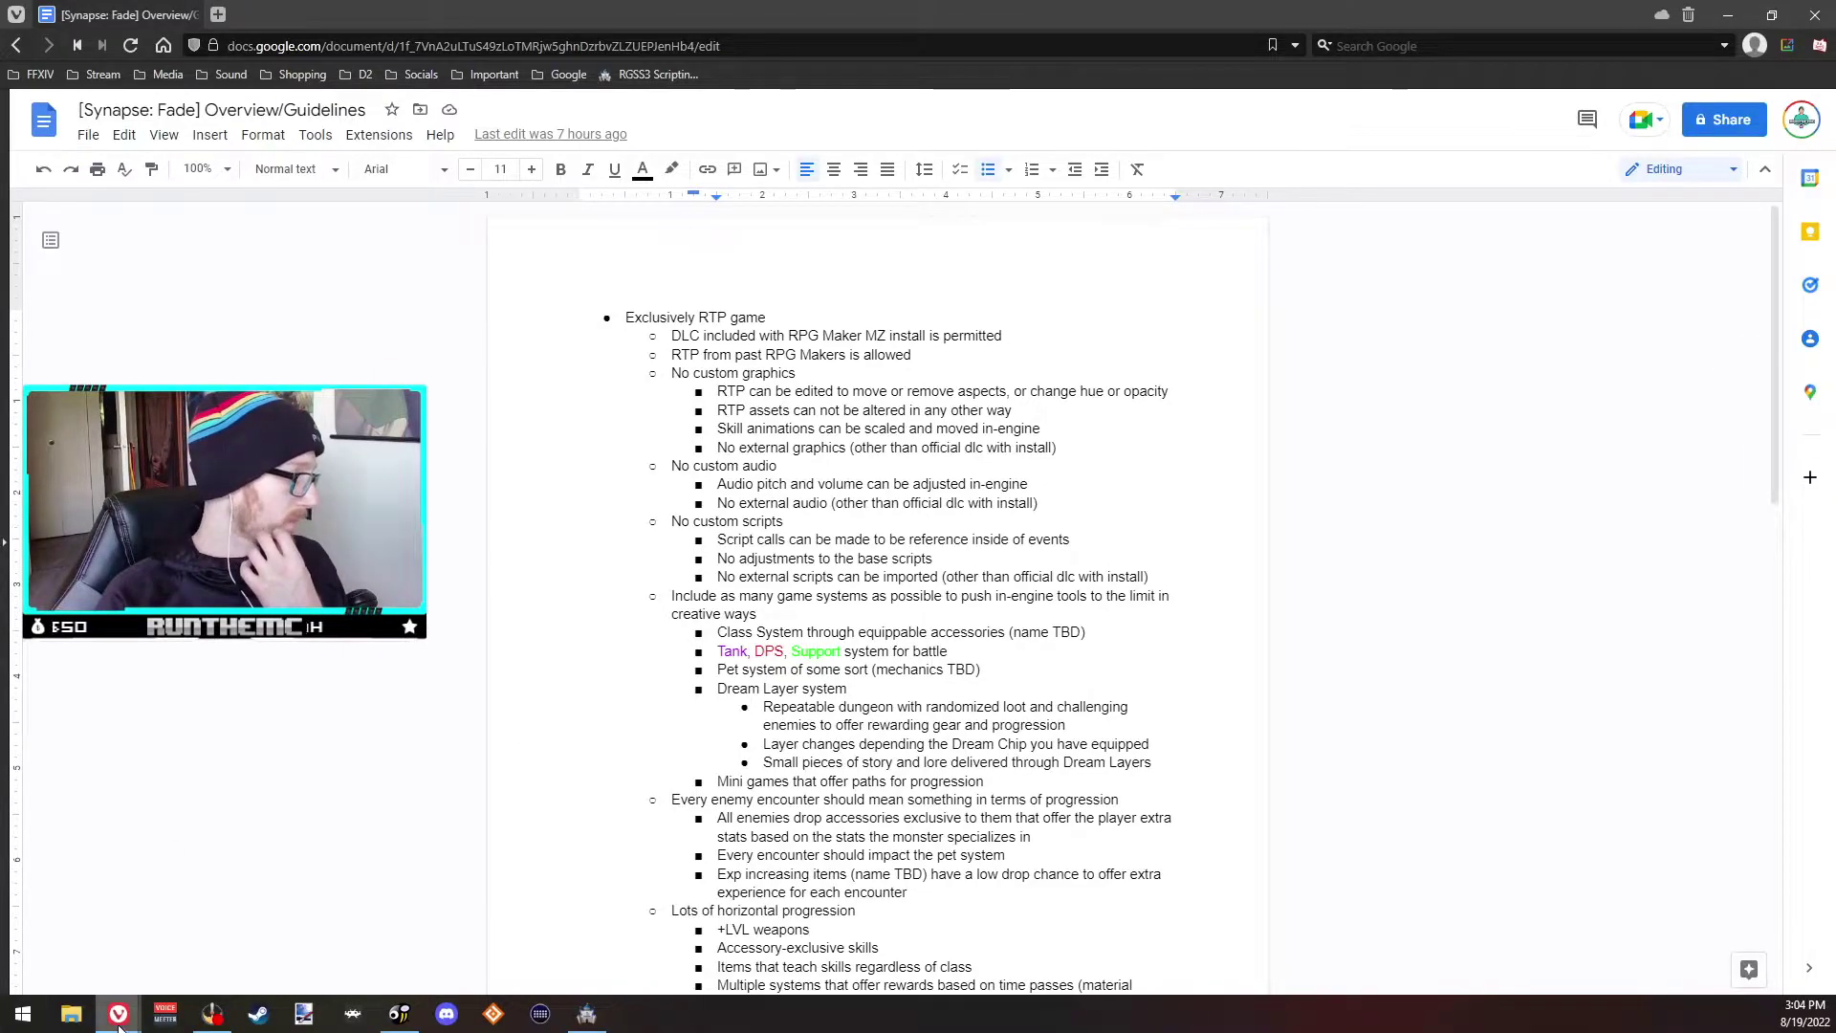
Step: Open Window (1).png in paint.net and examine its color palette and window skin up close
left_click(84, 1015)
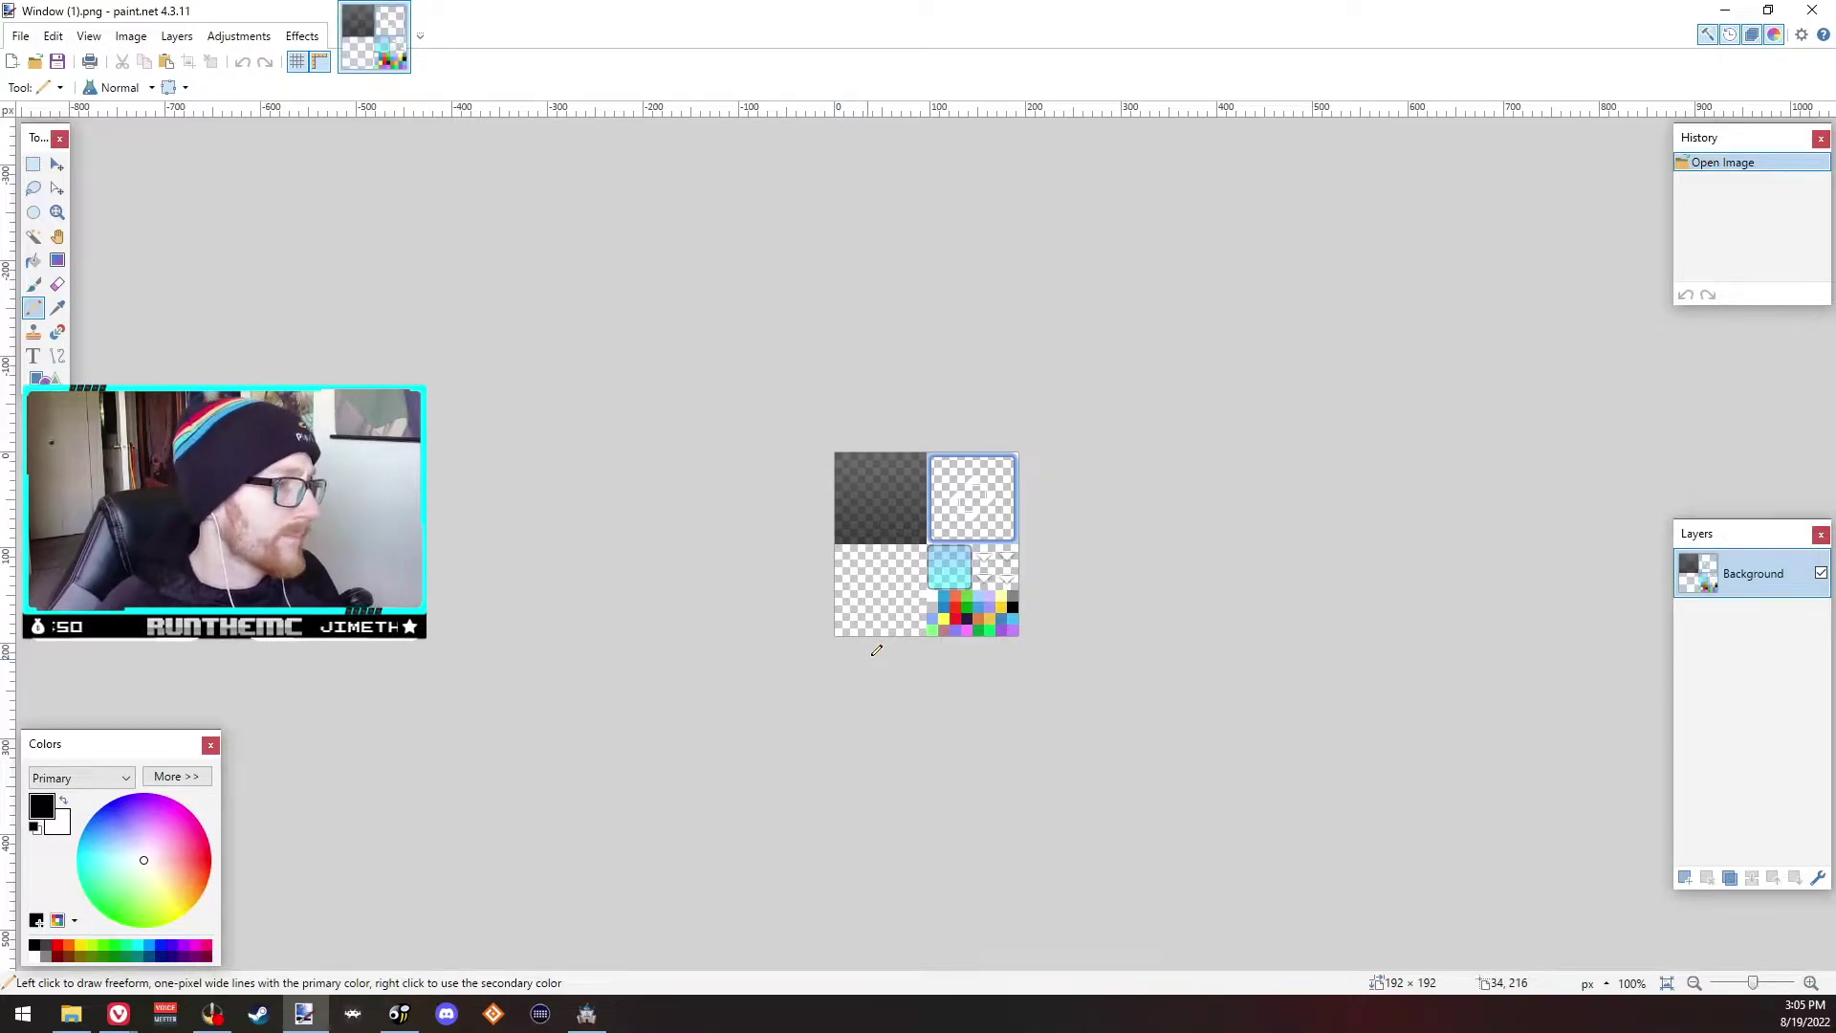
scroll(906, 624, "up", 6, "ctrl")
scroll(907, 624, "up", 1, "ctrl")
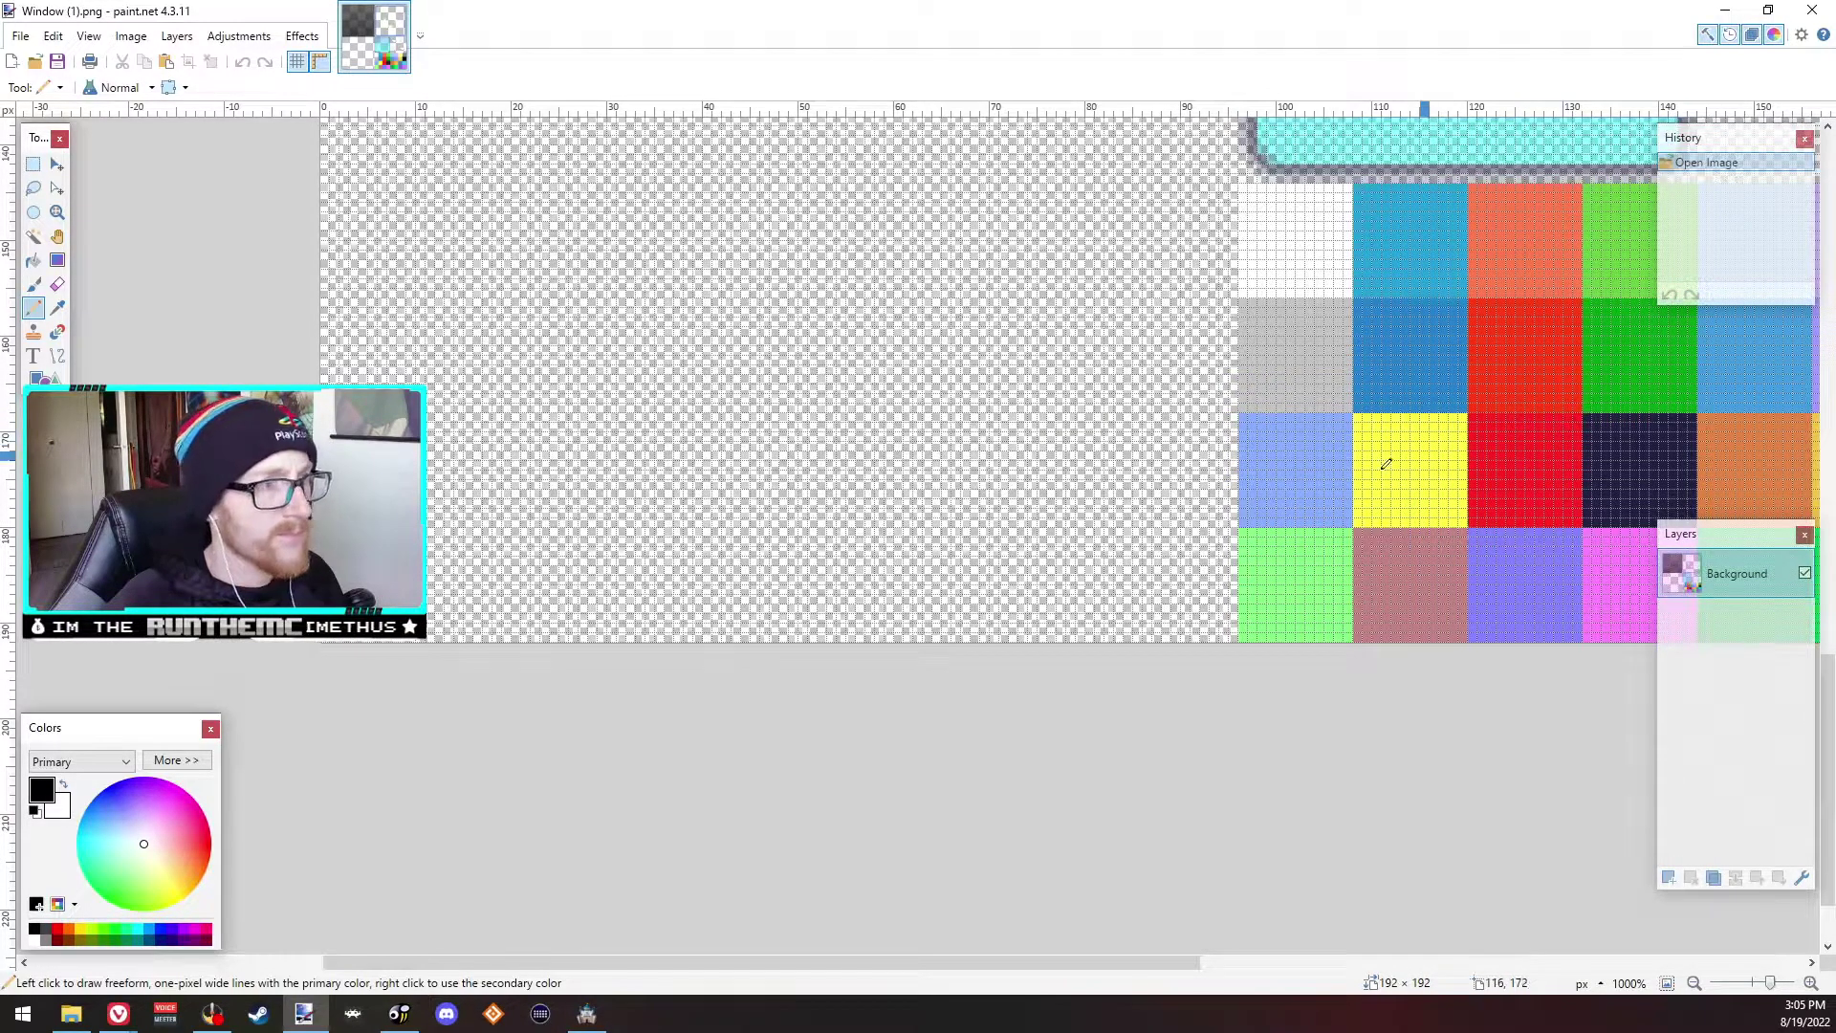
scroll(993, 568, "up", 4)
scroll(993, 568, "down", 7, "ctrl")
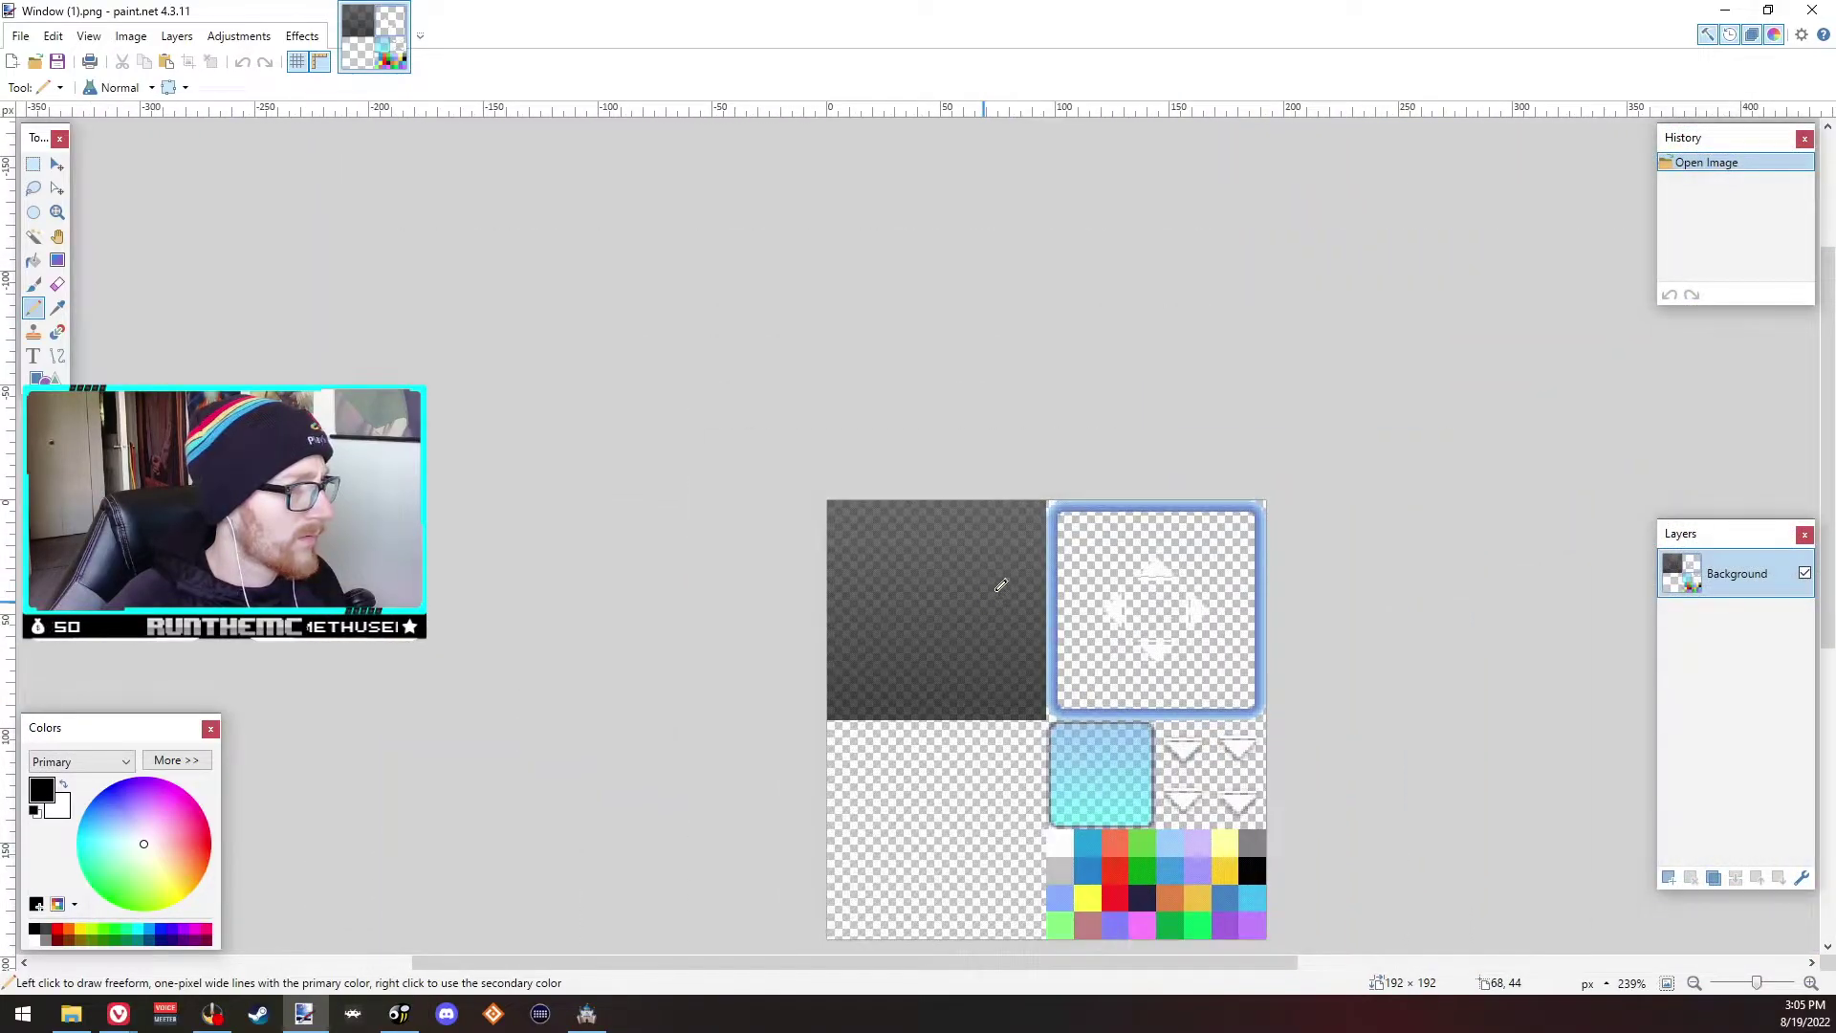
Step: Switch back to RPG Maker MZ, preview Window (1).png from img/system in the Resource Manager, and close the manager
key("alt+Tab")
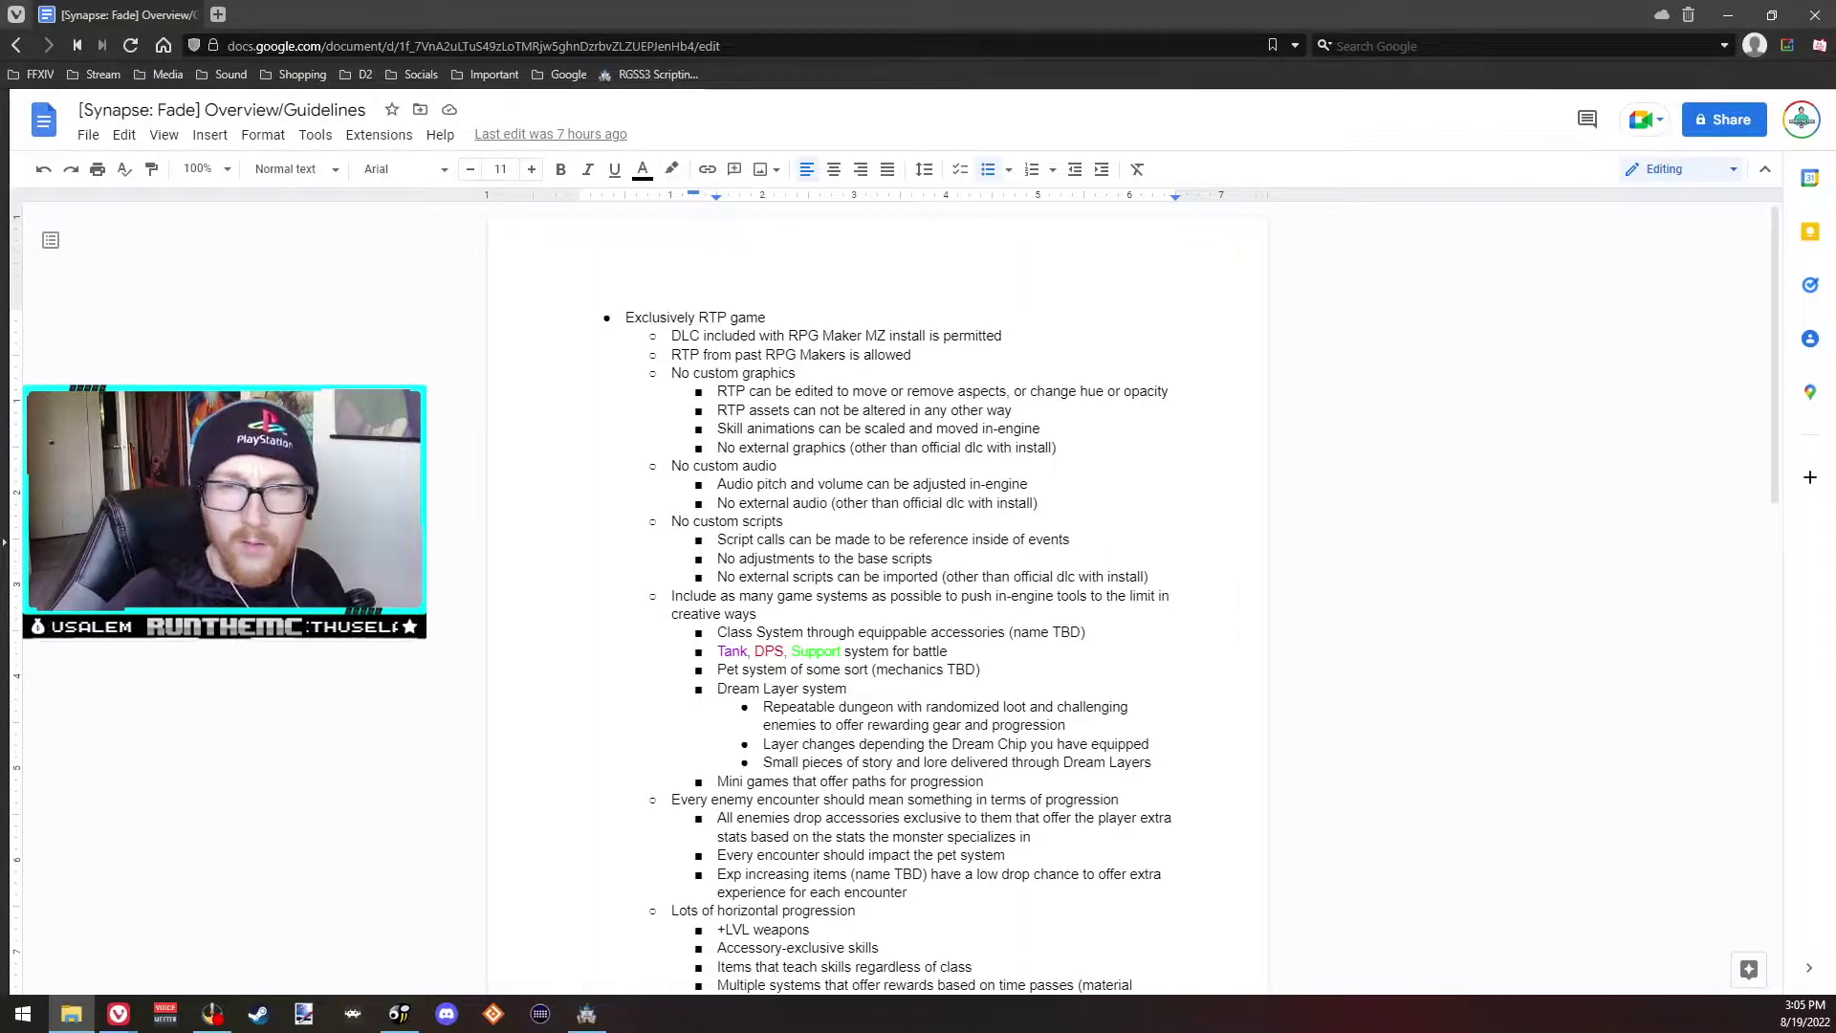
left_click(586, 1012)
left_click(1086, 65)
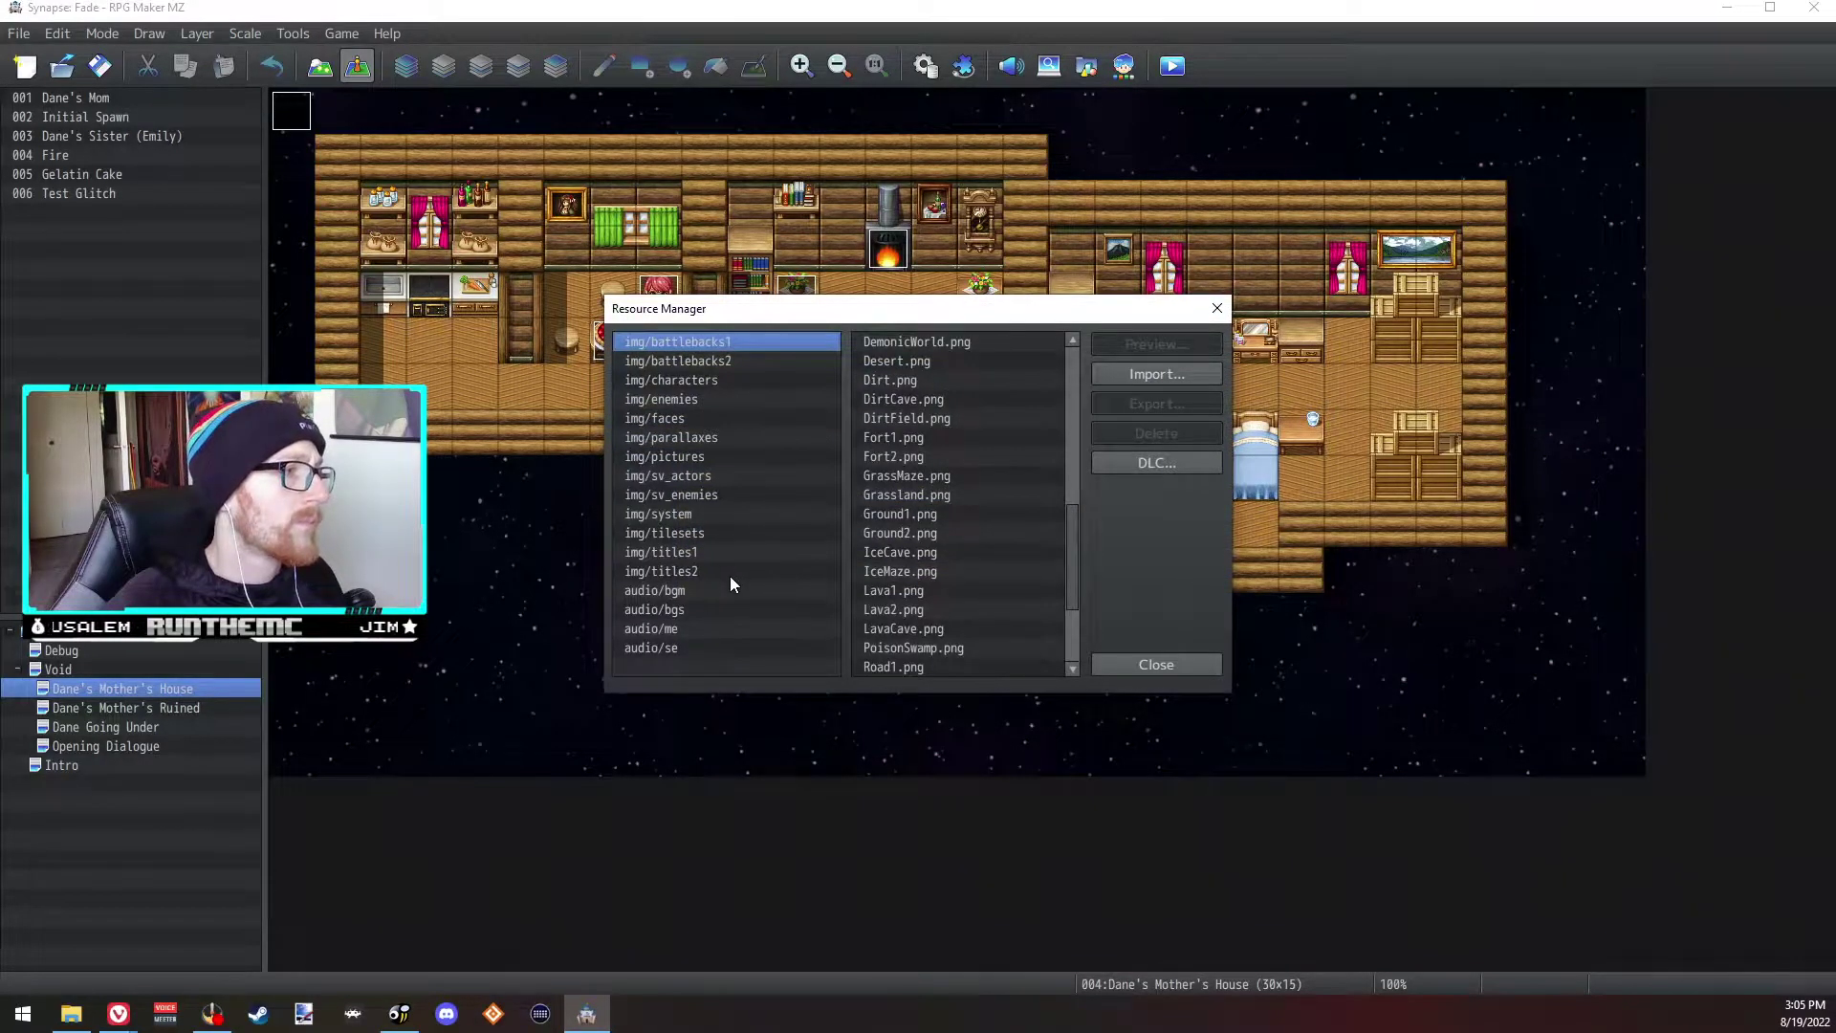
left_click(709, 529)
left_click(722, 513)
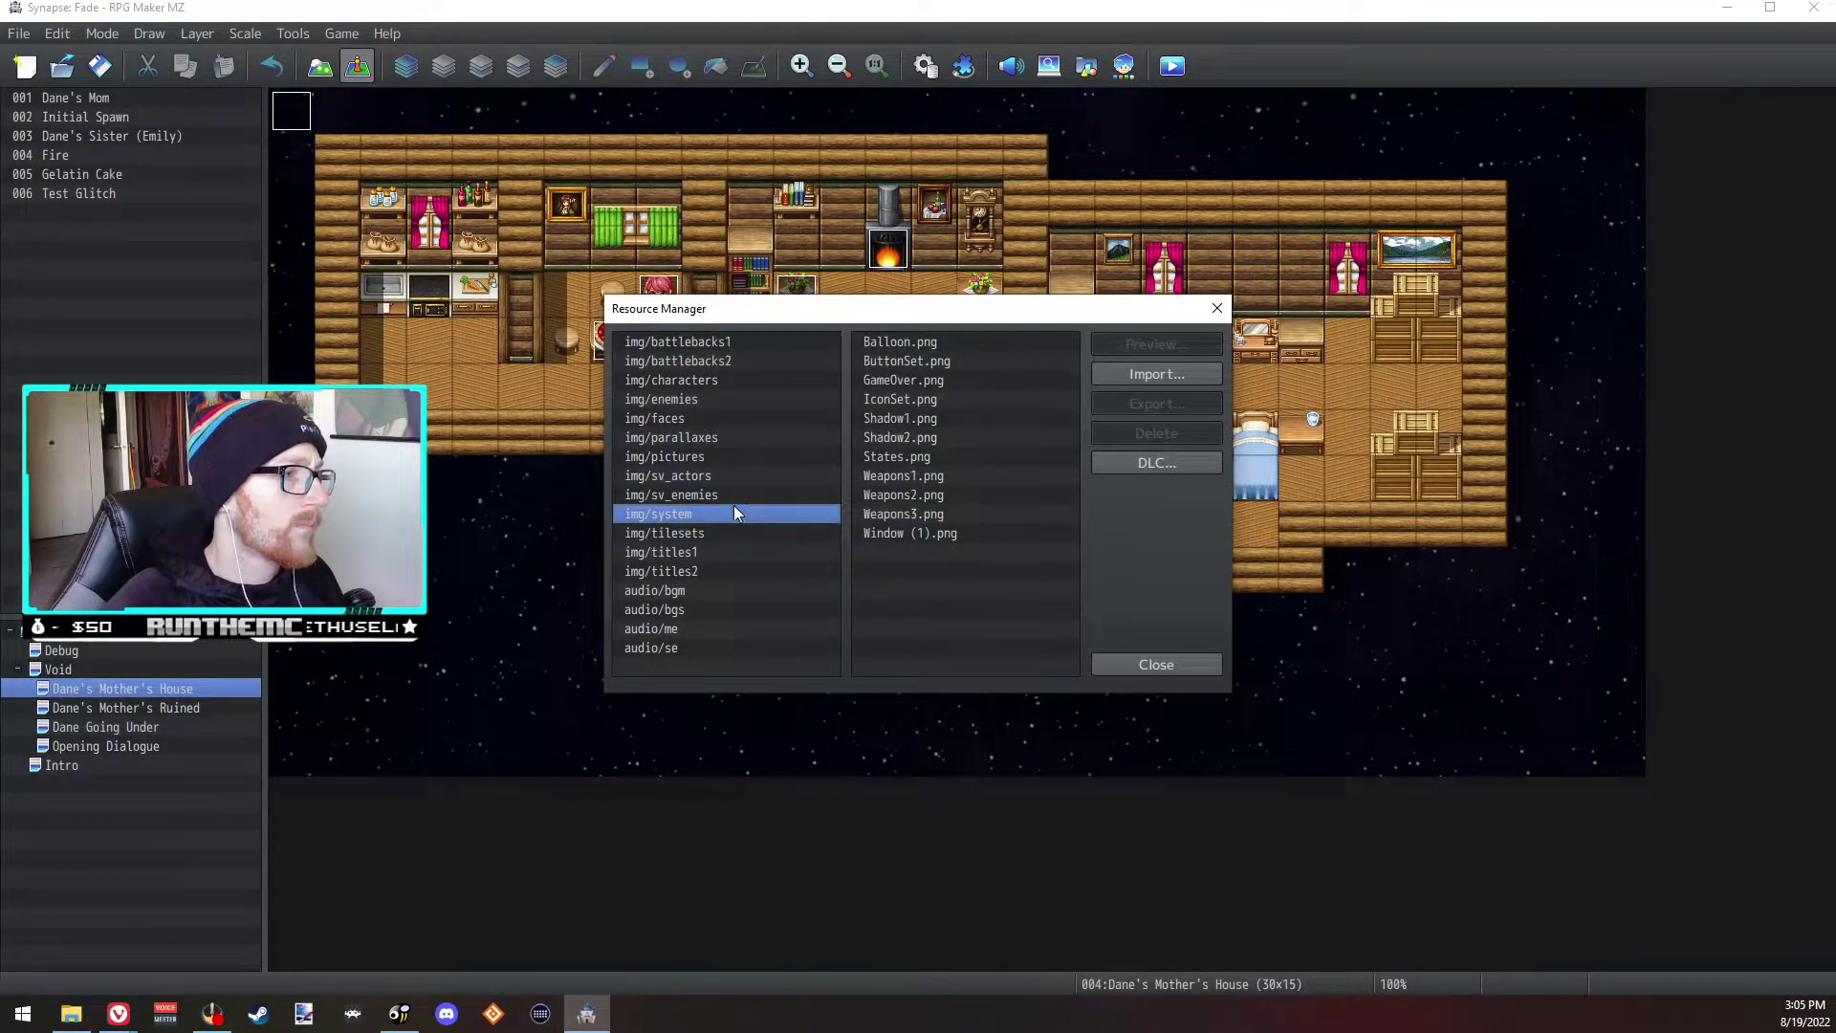
left_click(938, 534)
left_click(1157, 343)
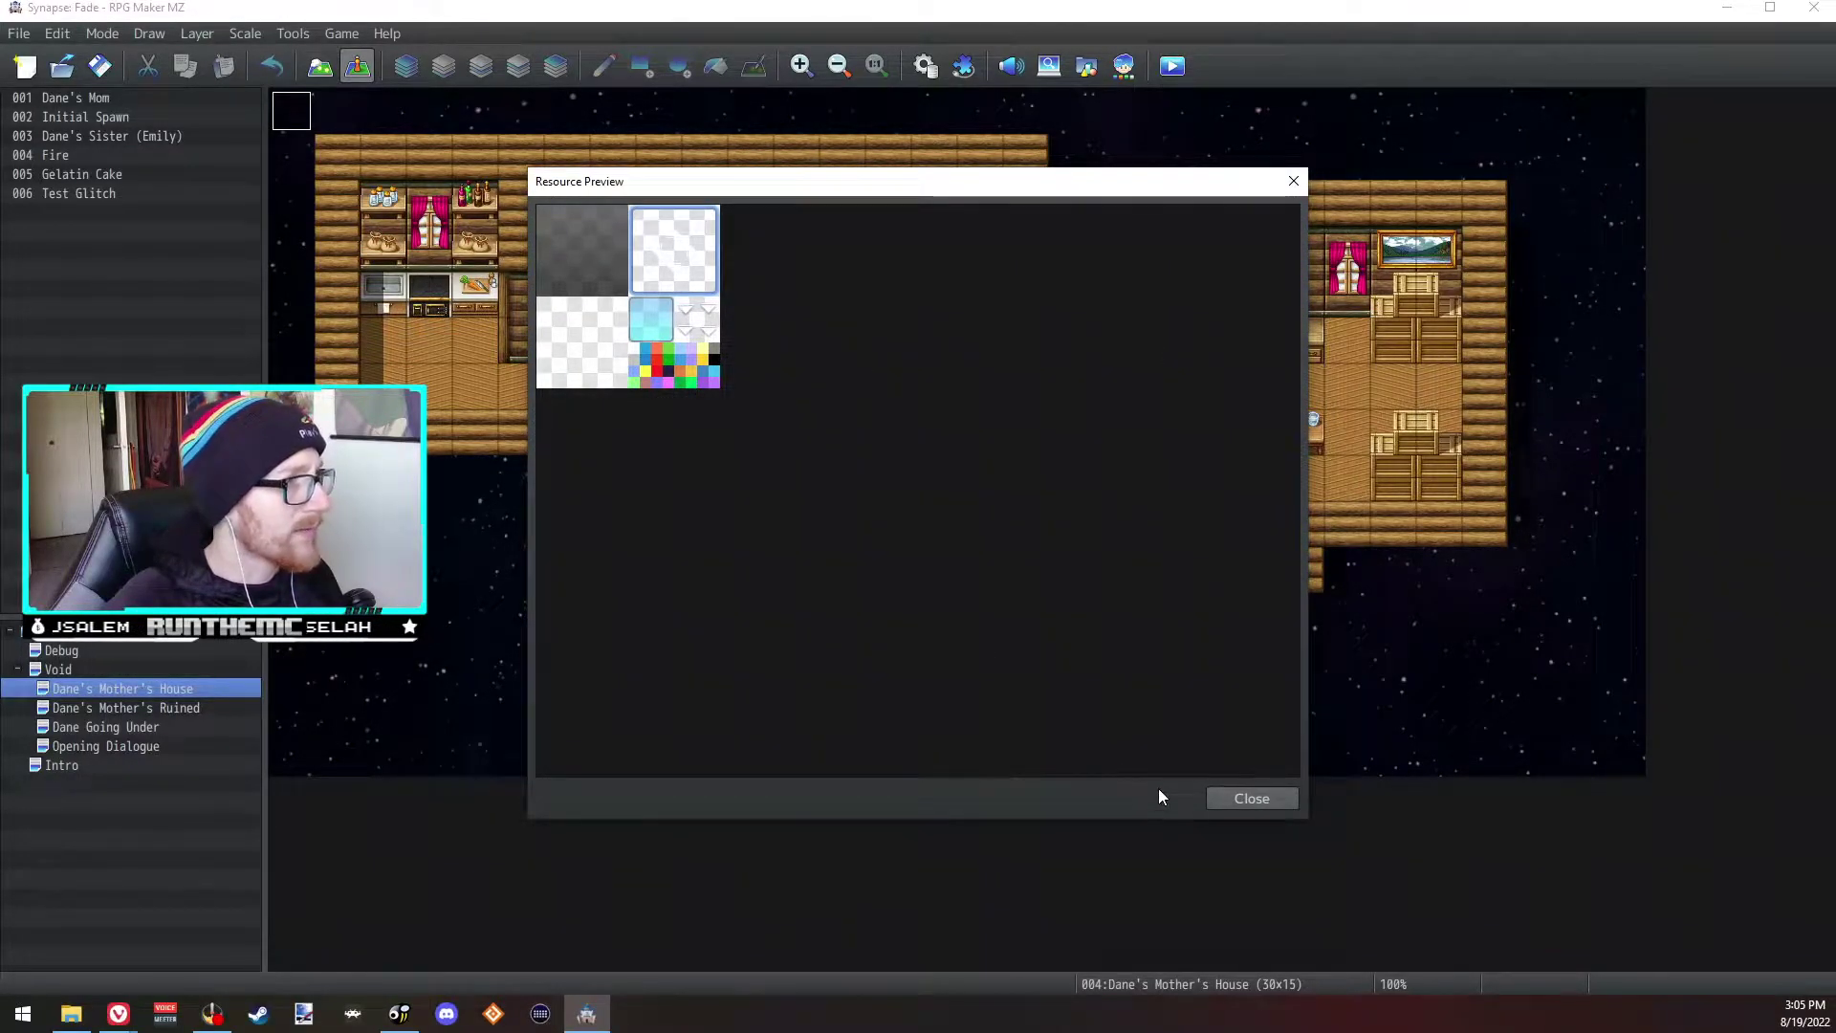
left_click(1249, 799)
left_click(1156, 662)
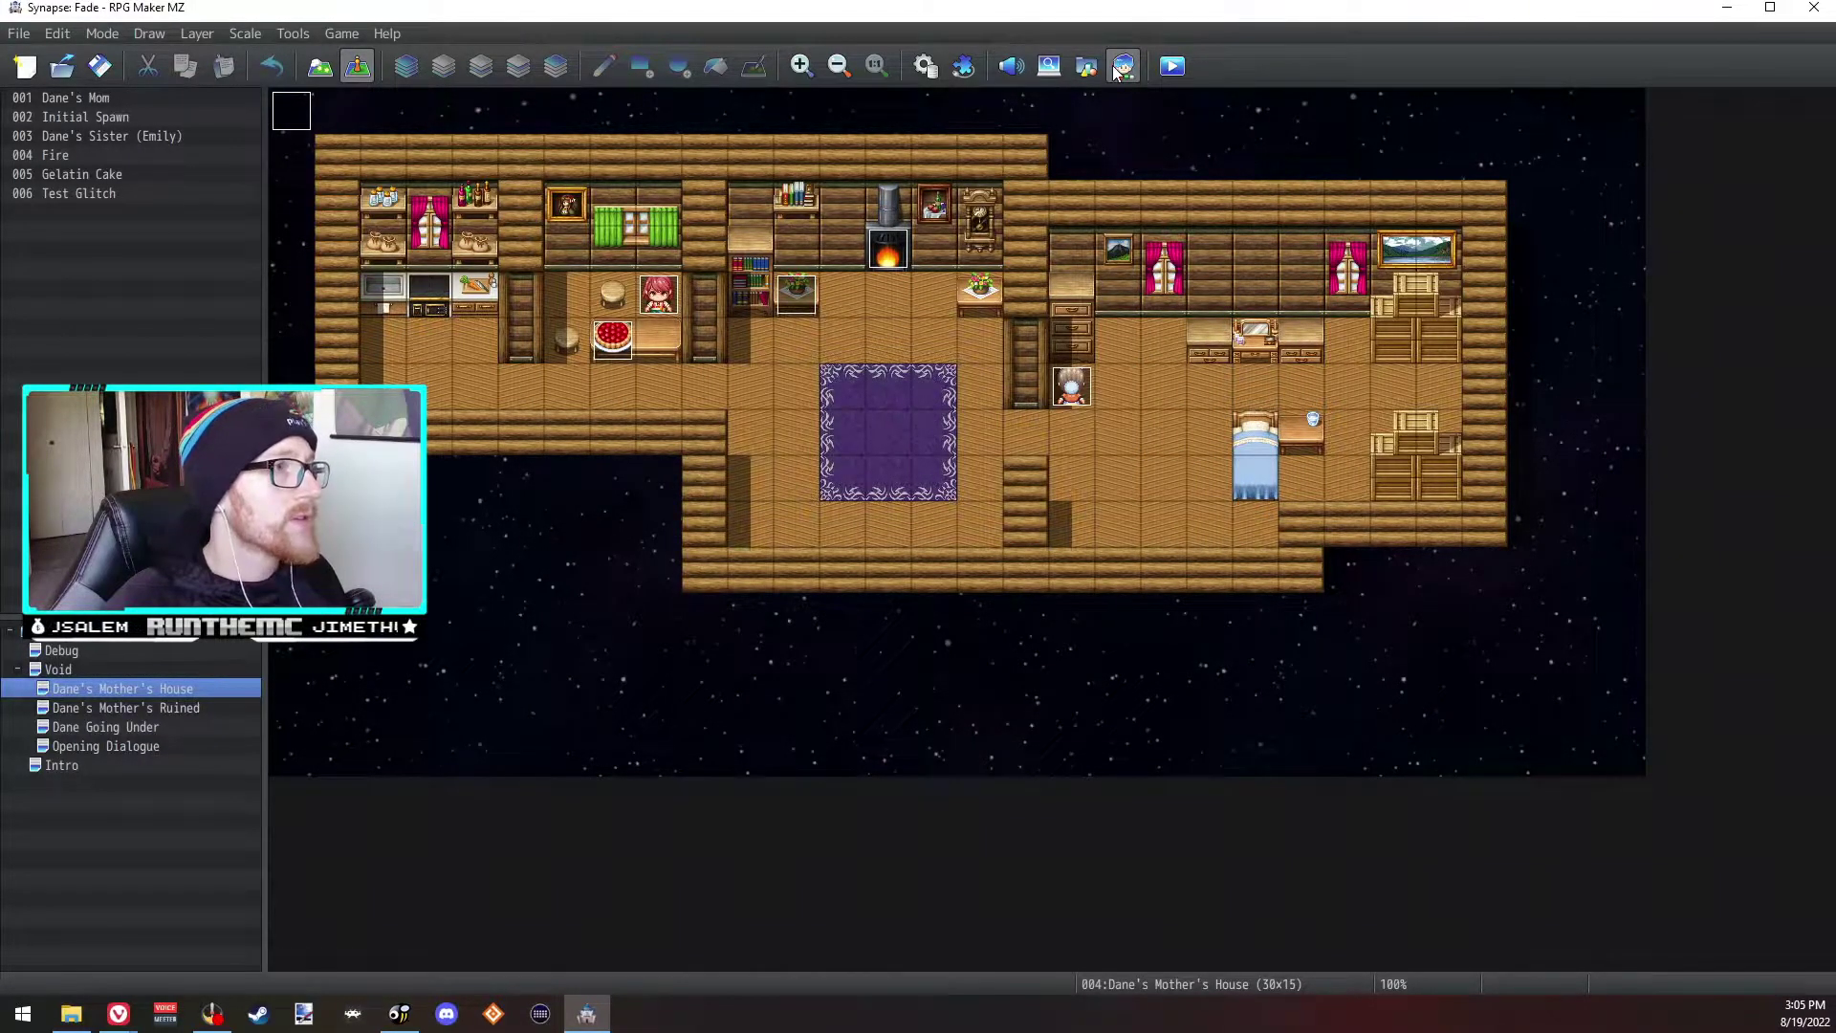
Step: Inspect the game's Window Color setting in the database's System 1 section and cancel out of the database
left_click(1023, 65)
key("Escape")
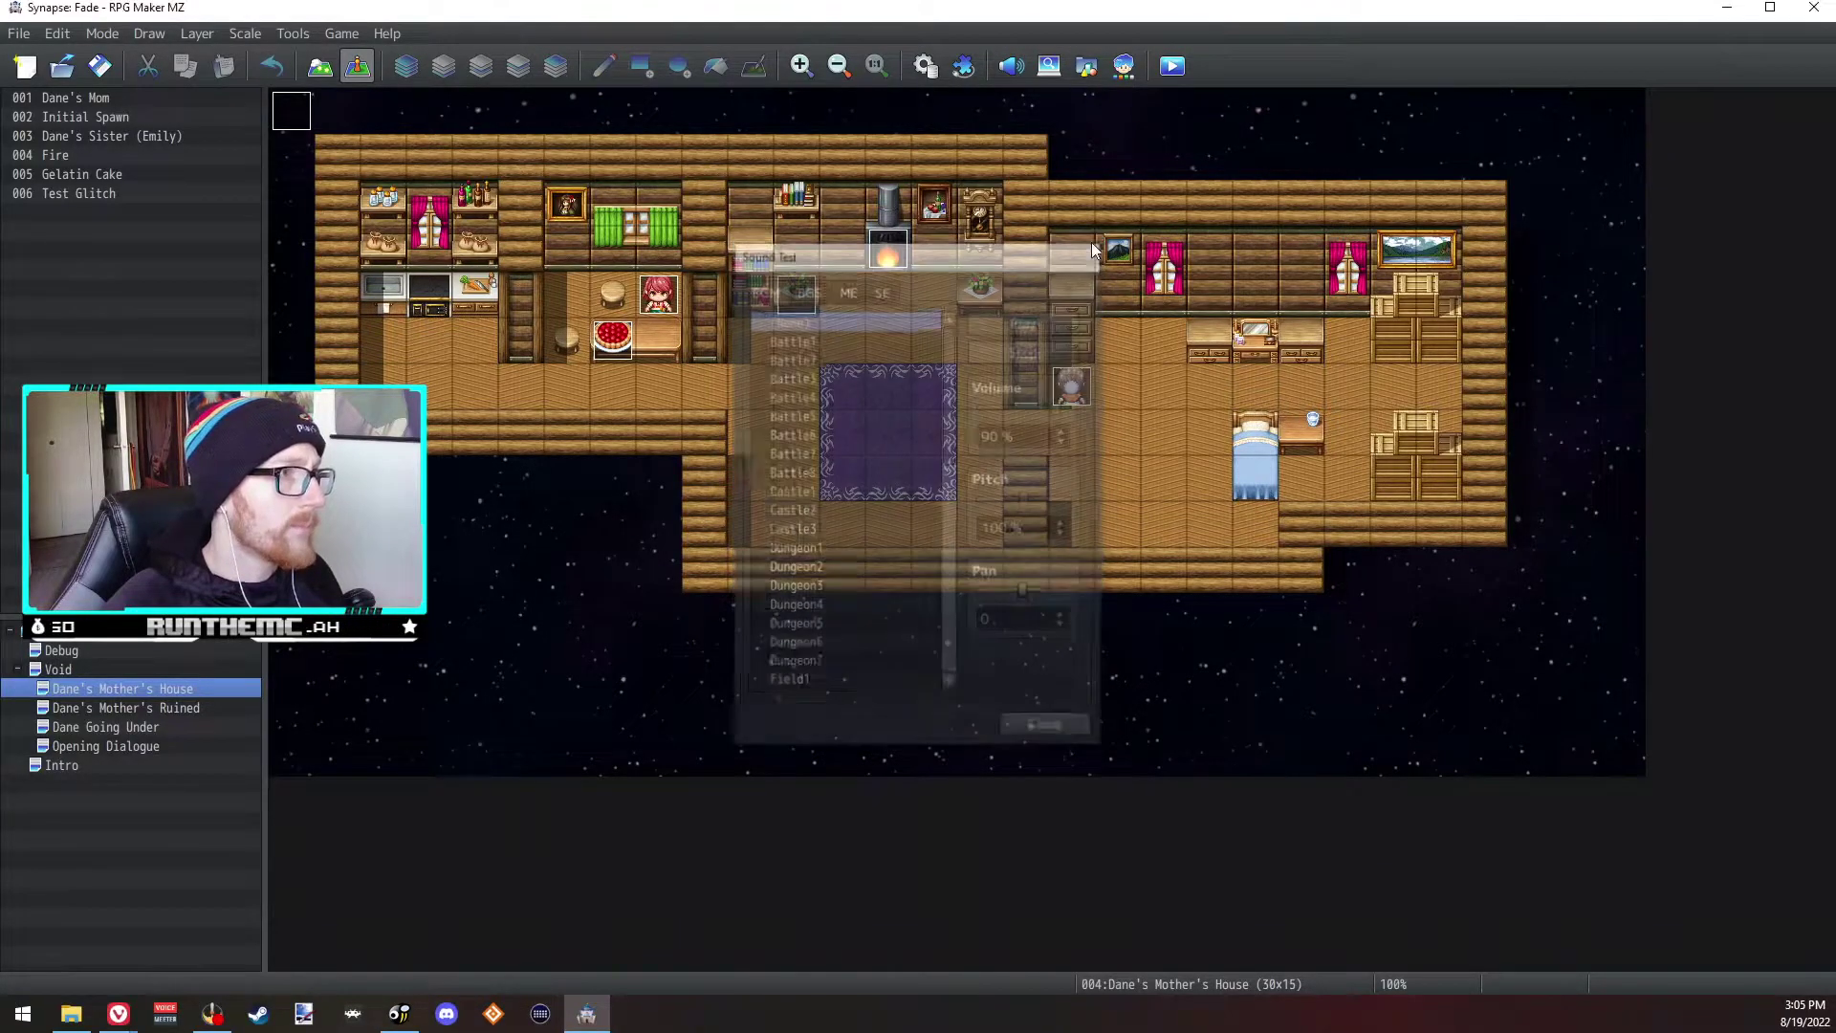
left_click(923, 67)
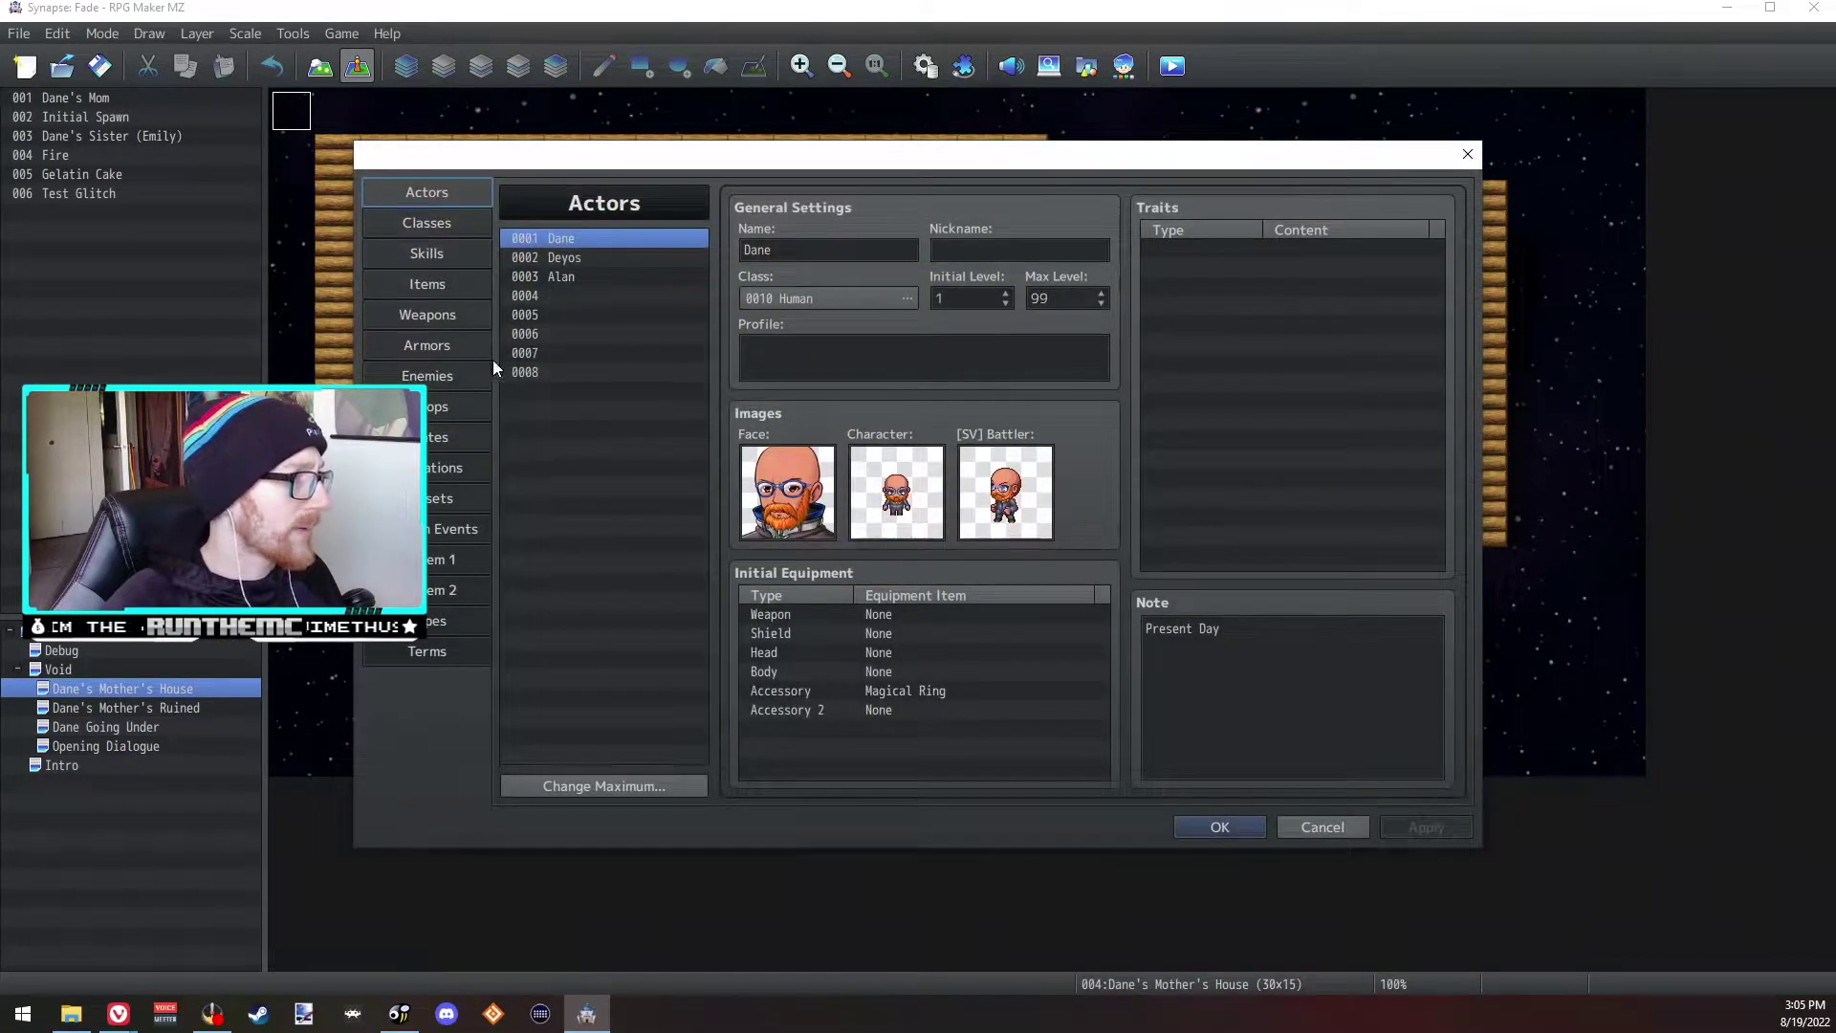
left_click(467, 562)
left_click(745, 378)
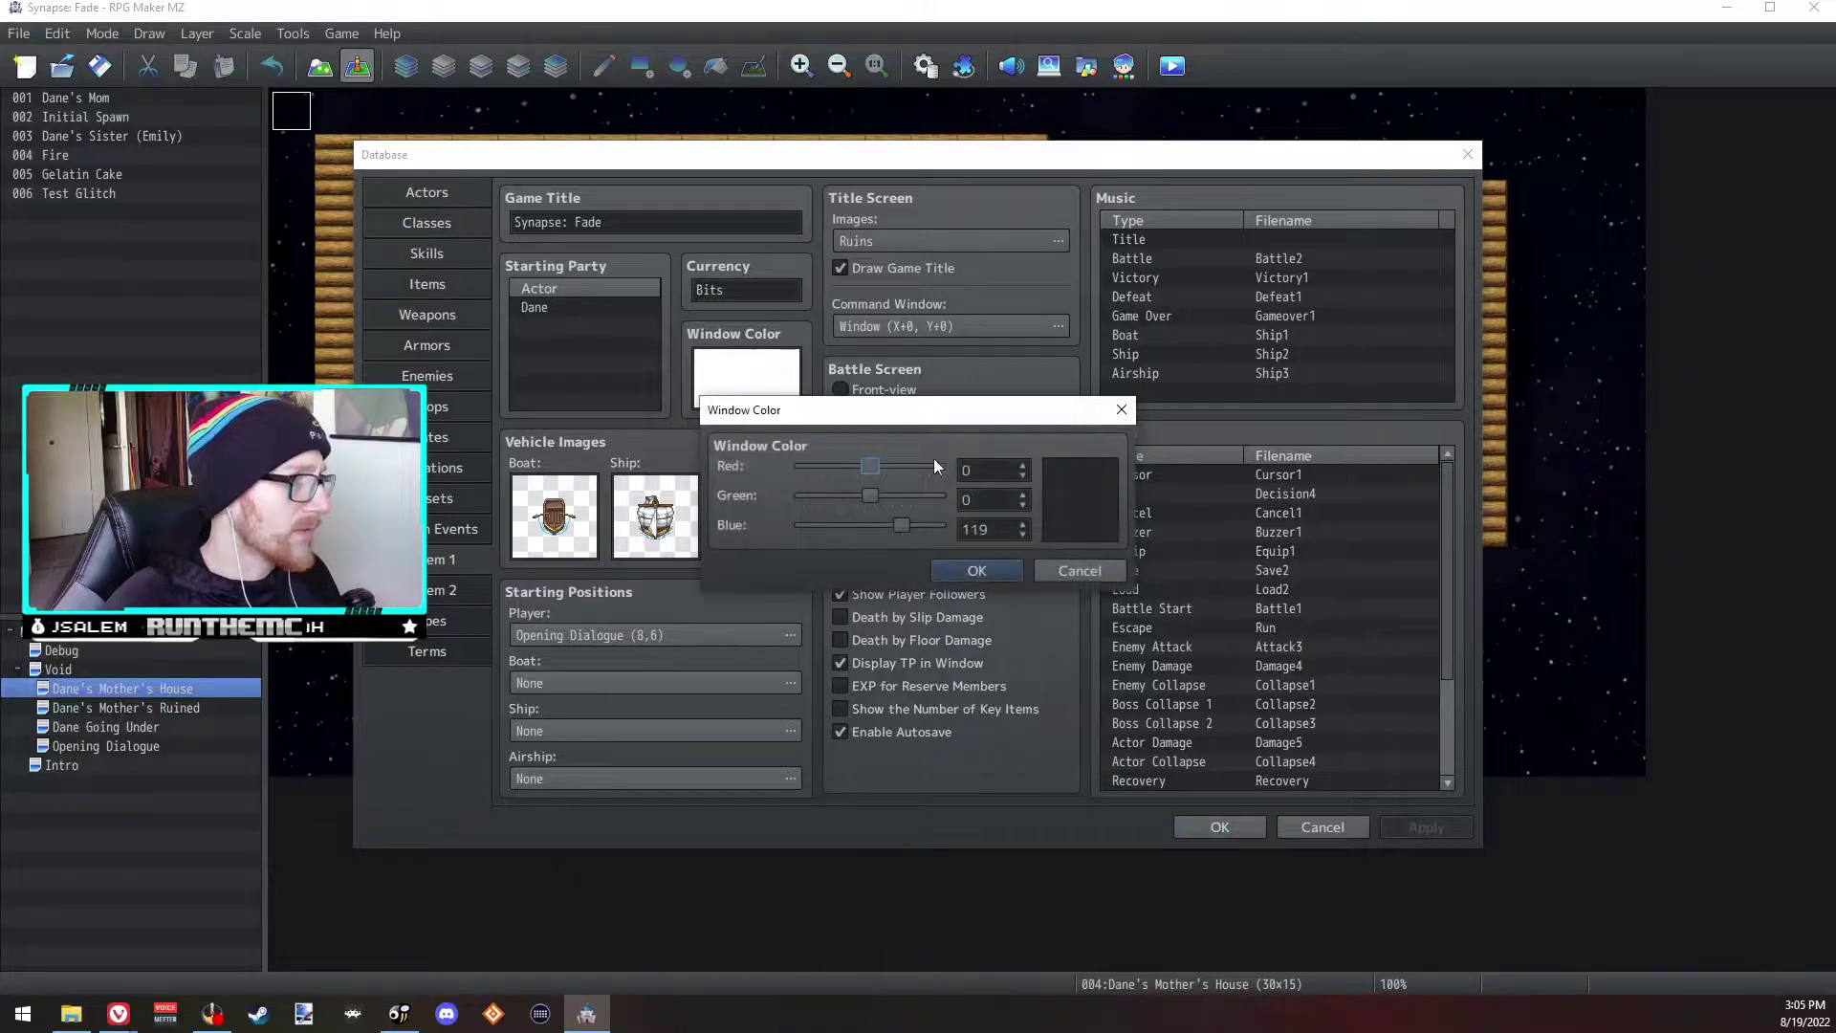
left_click(1063, 560)
left_click(1322, 827)
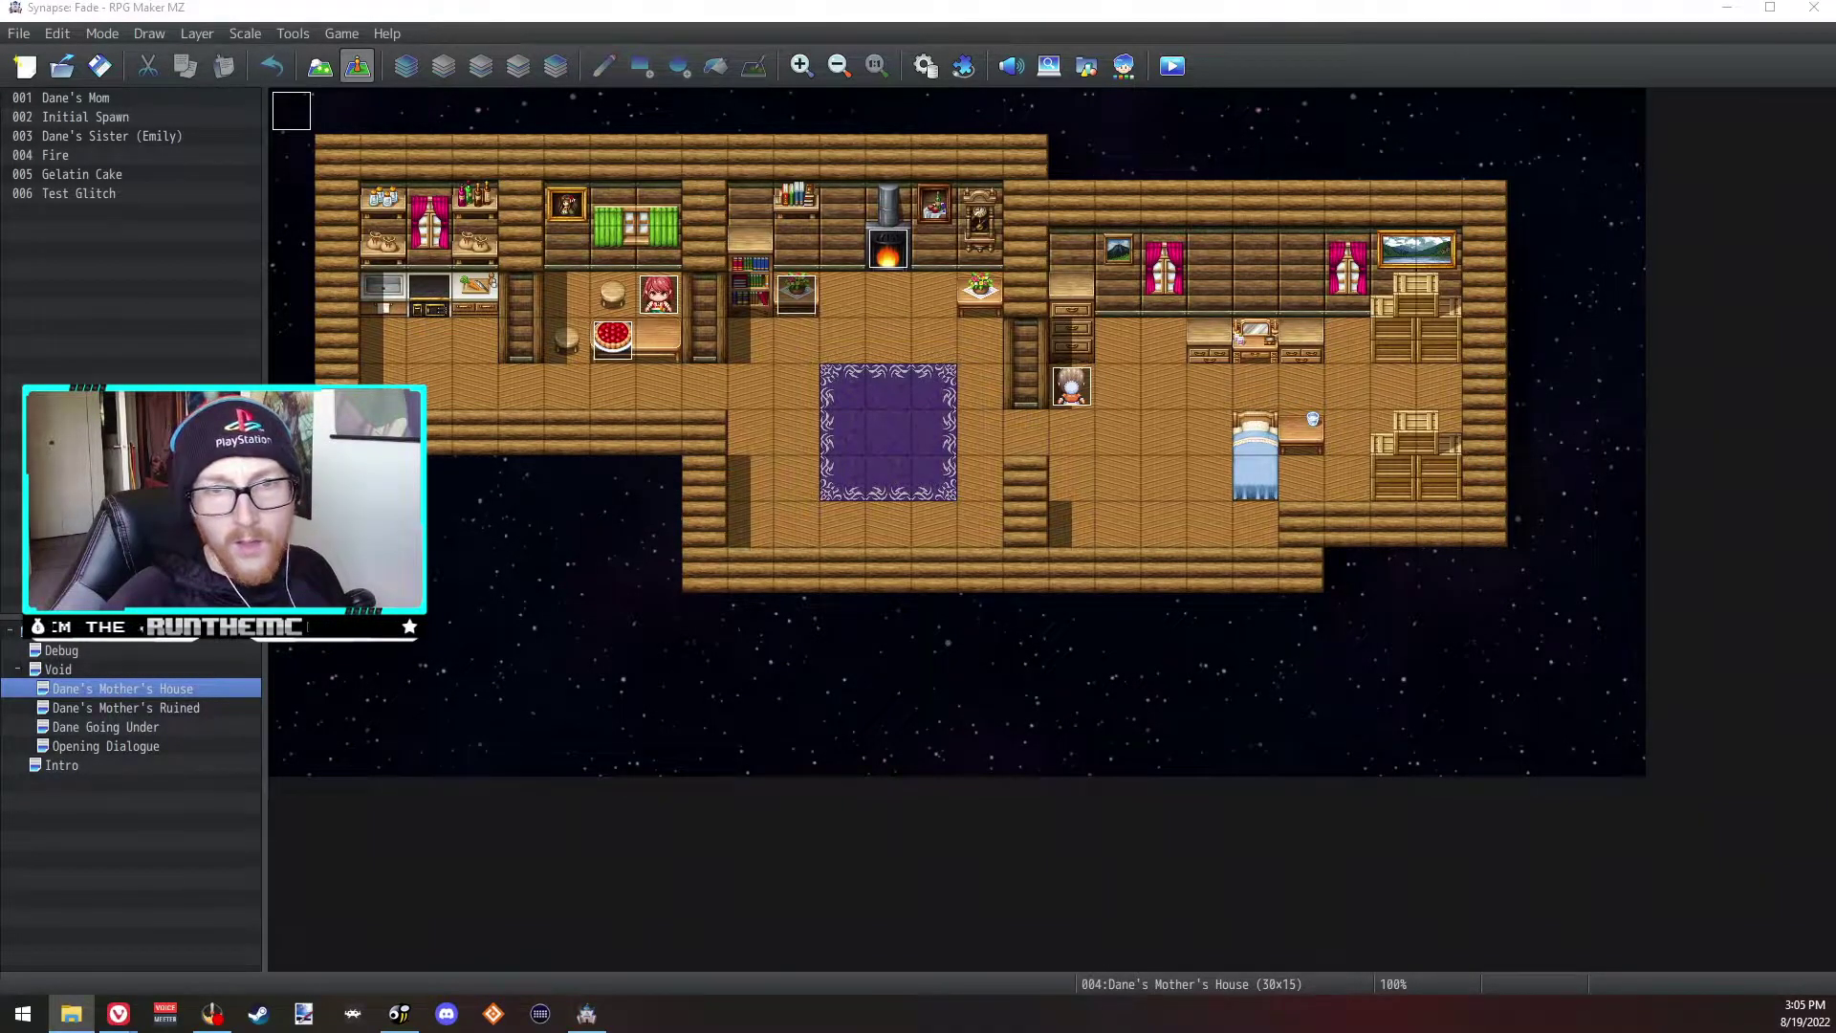
Step: Recheck the database's System 1 settings and preview Window.png from img/system in the Resource Manager
left_click(924, 65)
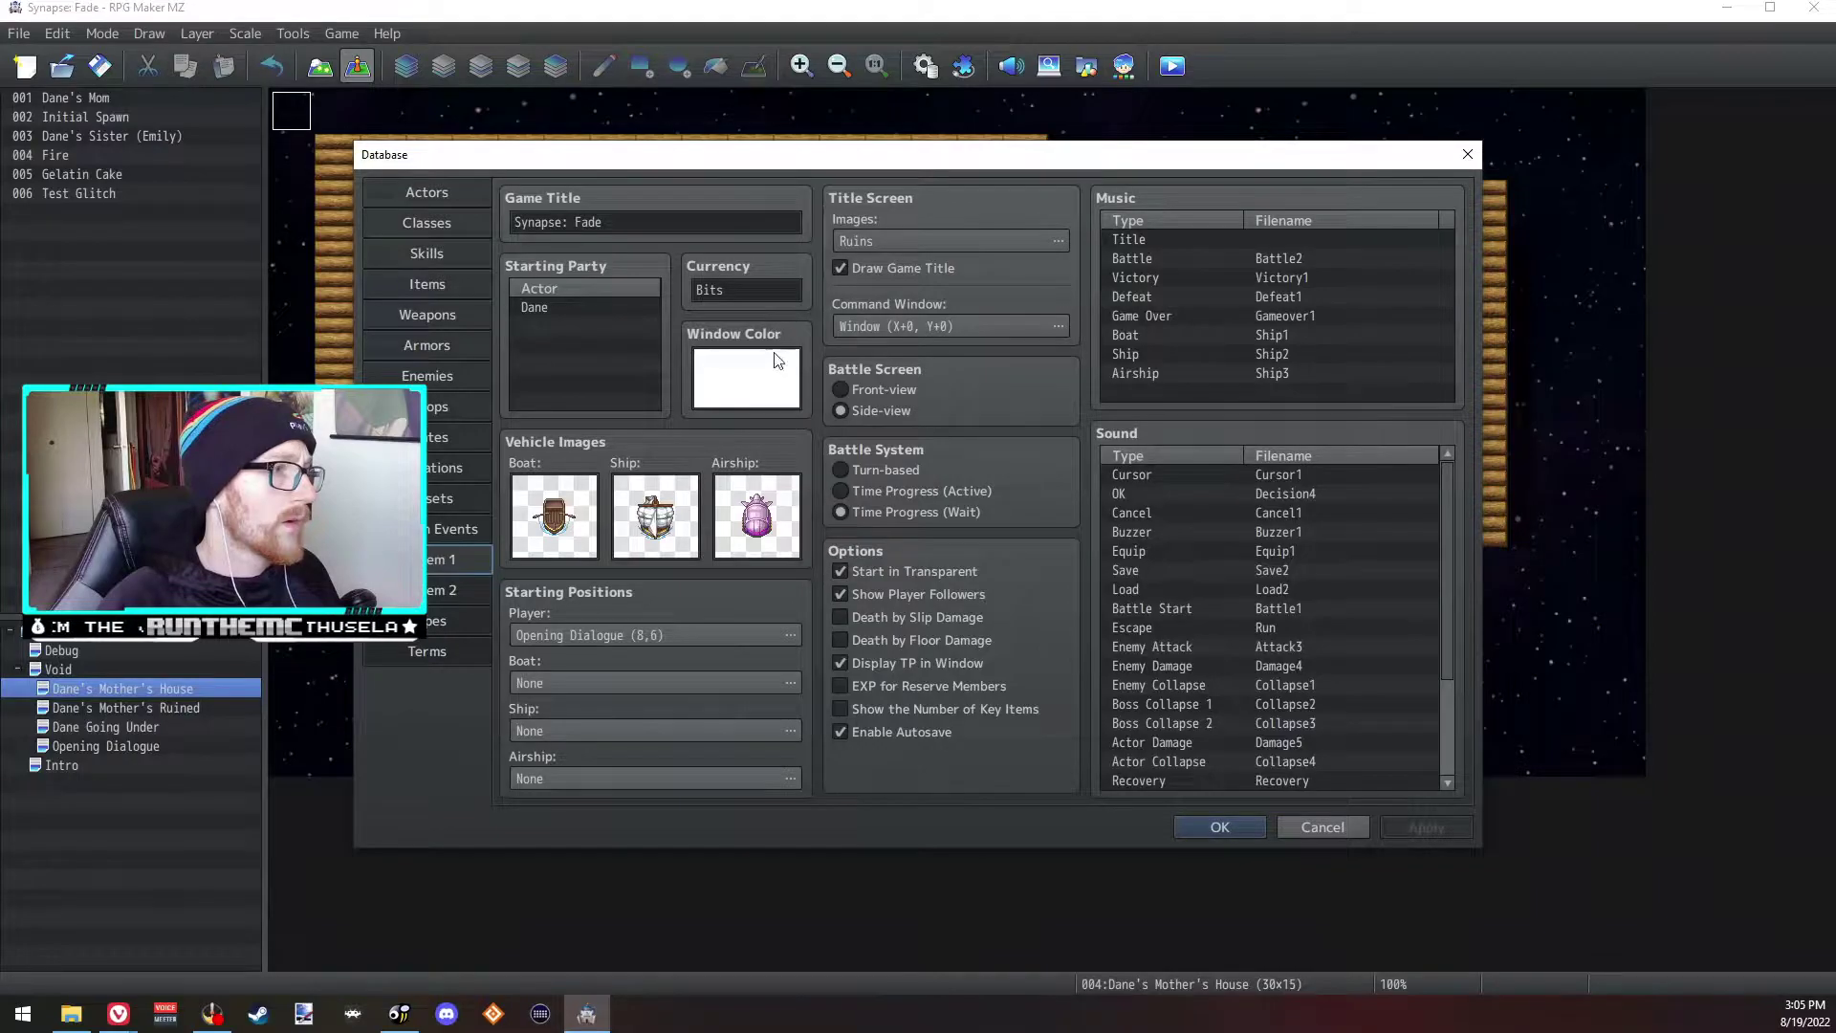
left_click(1186, 828)
left_click(1085, 65)
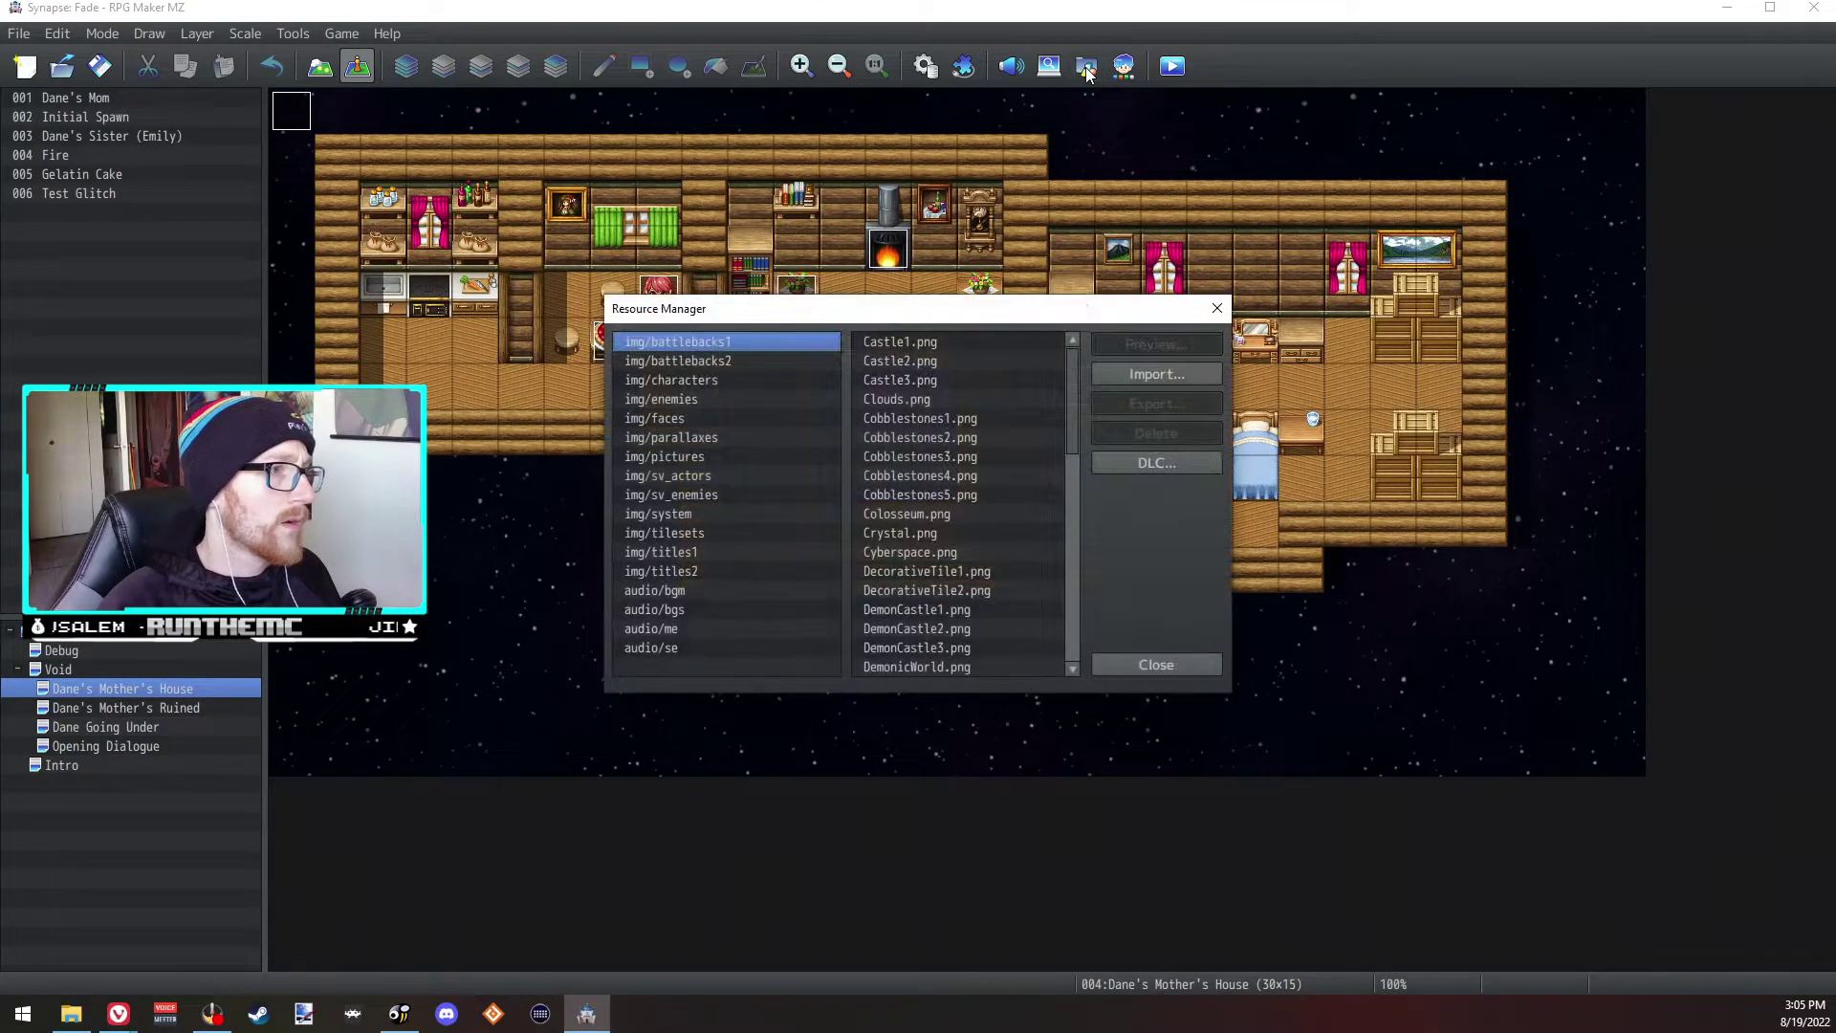
left_click(679, 516)
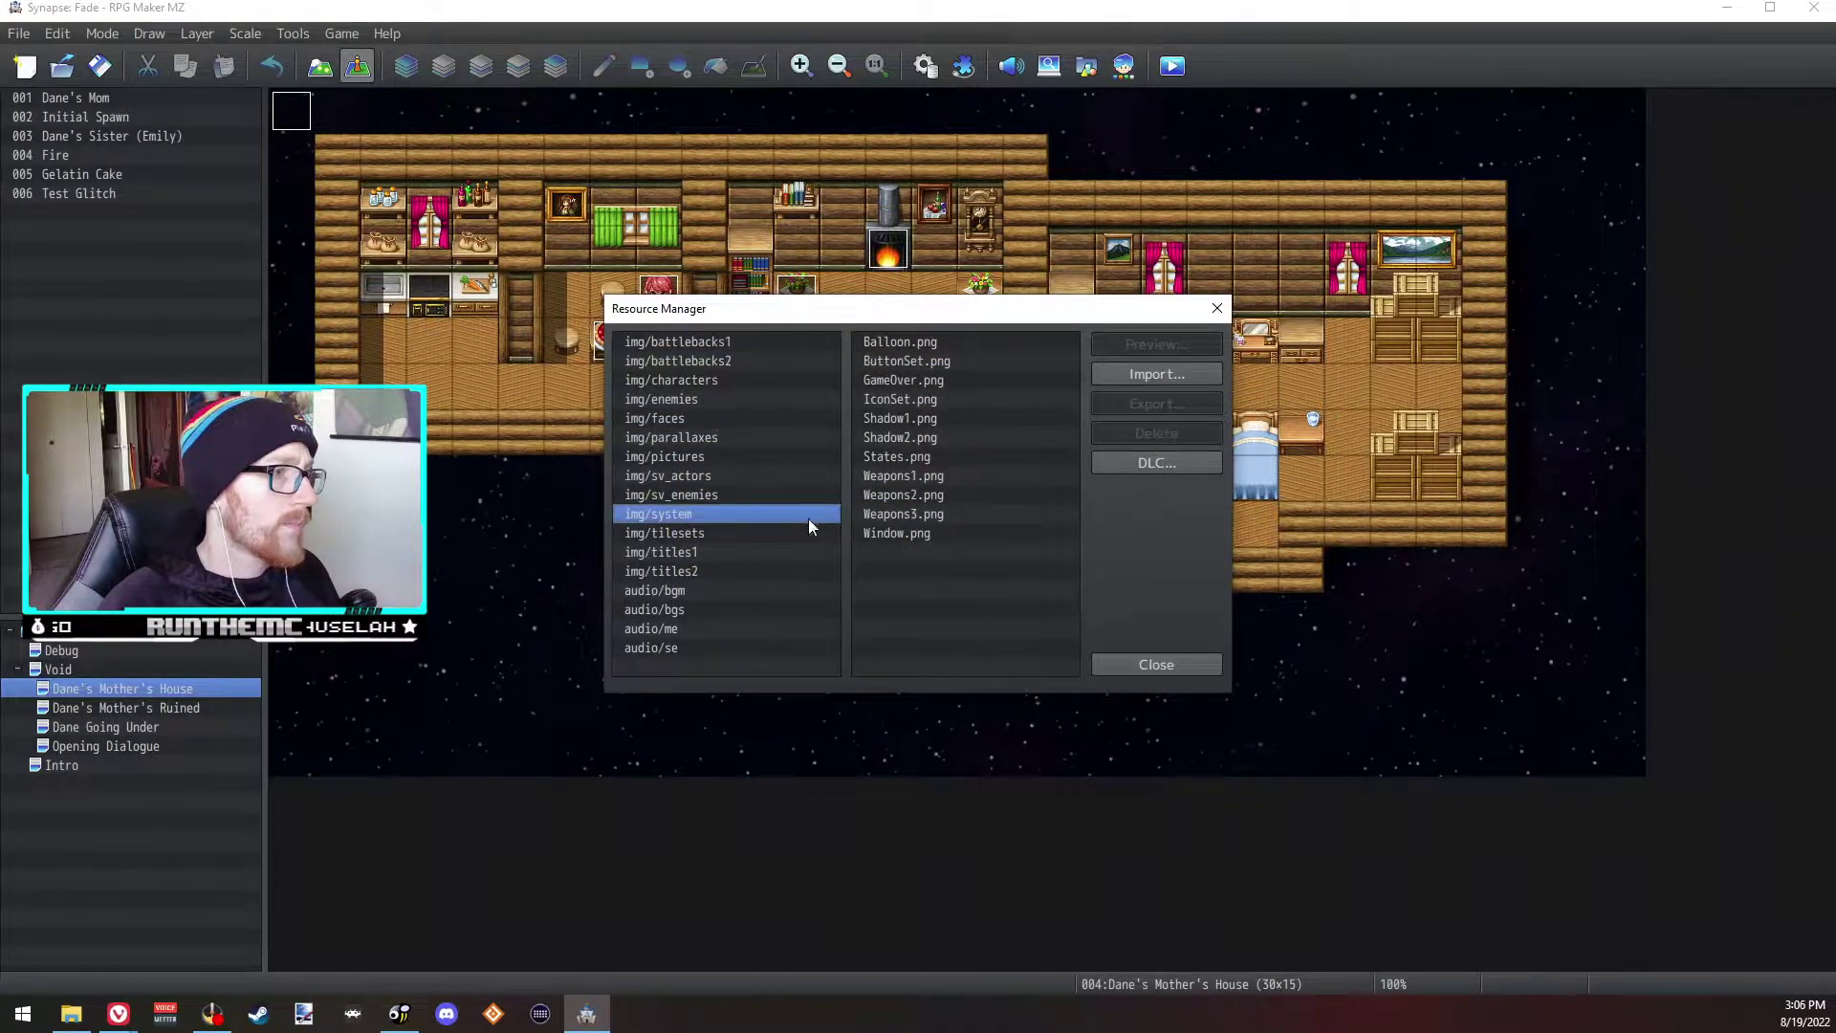
left_click(900, 531)
left_click(1147, 346)
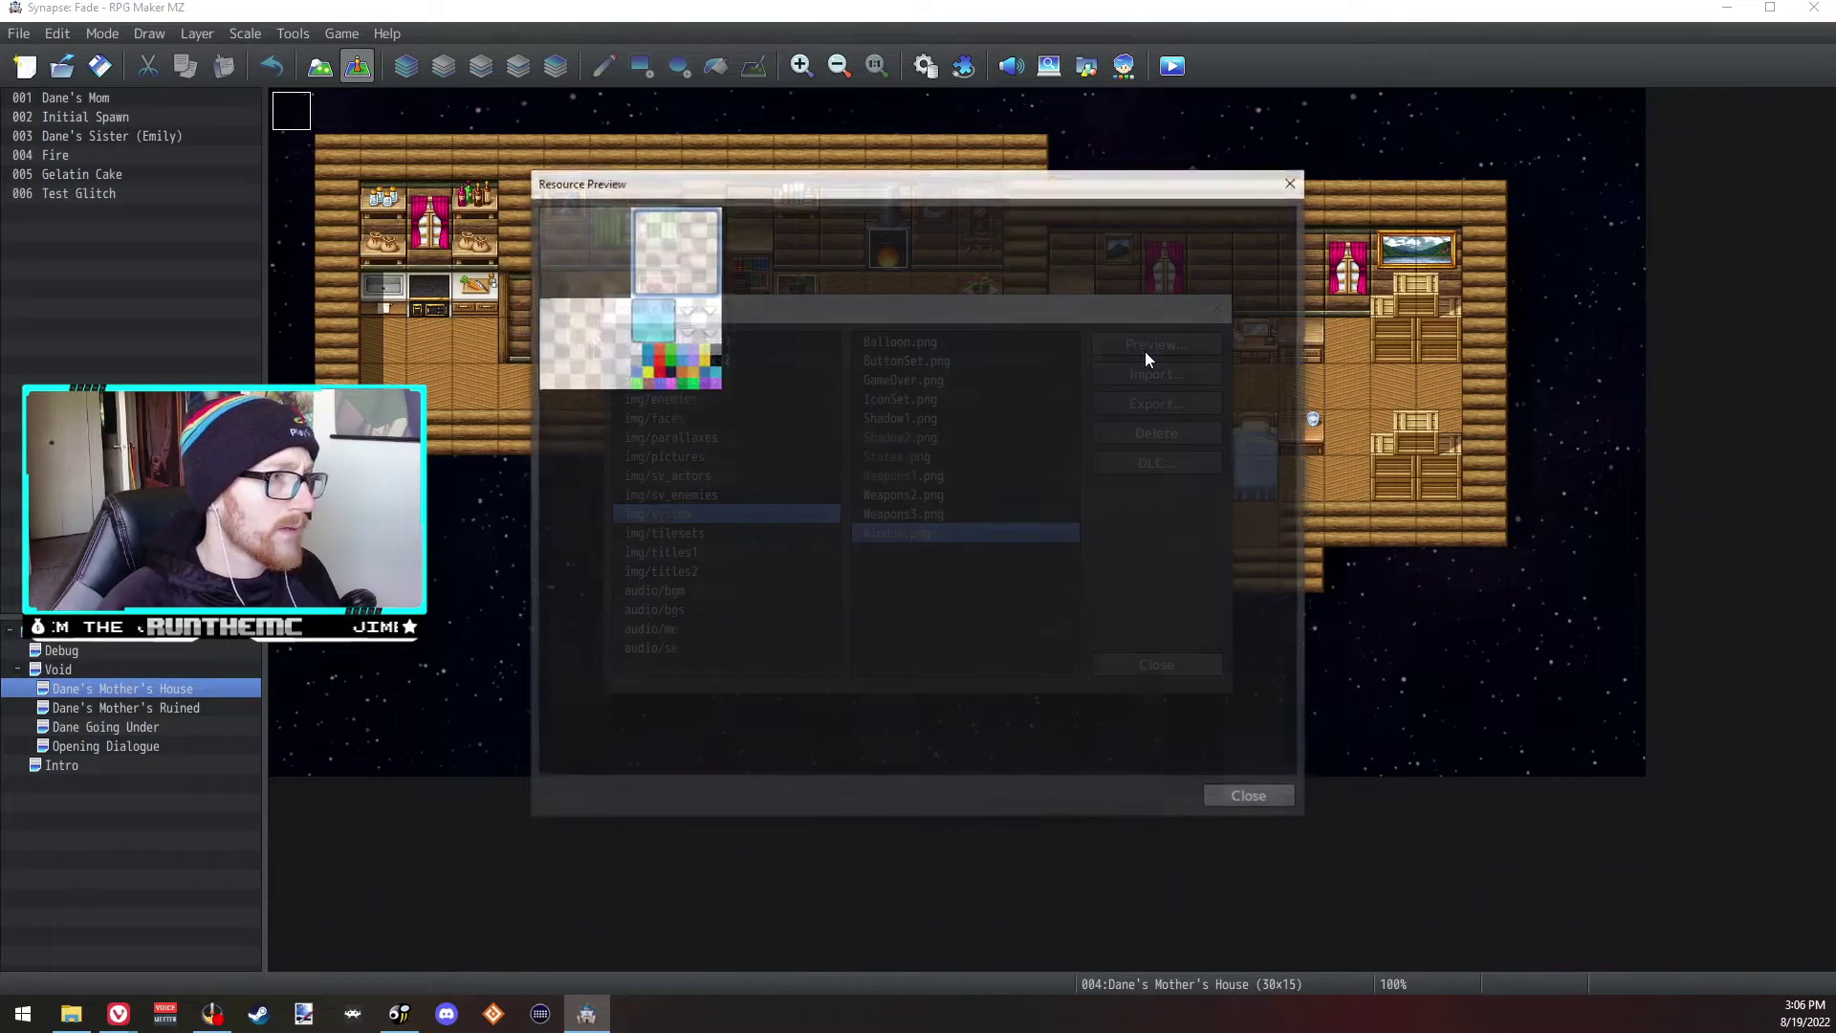
left_click(1247, 800)
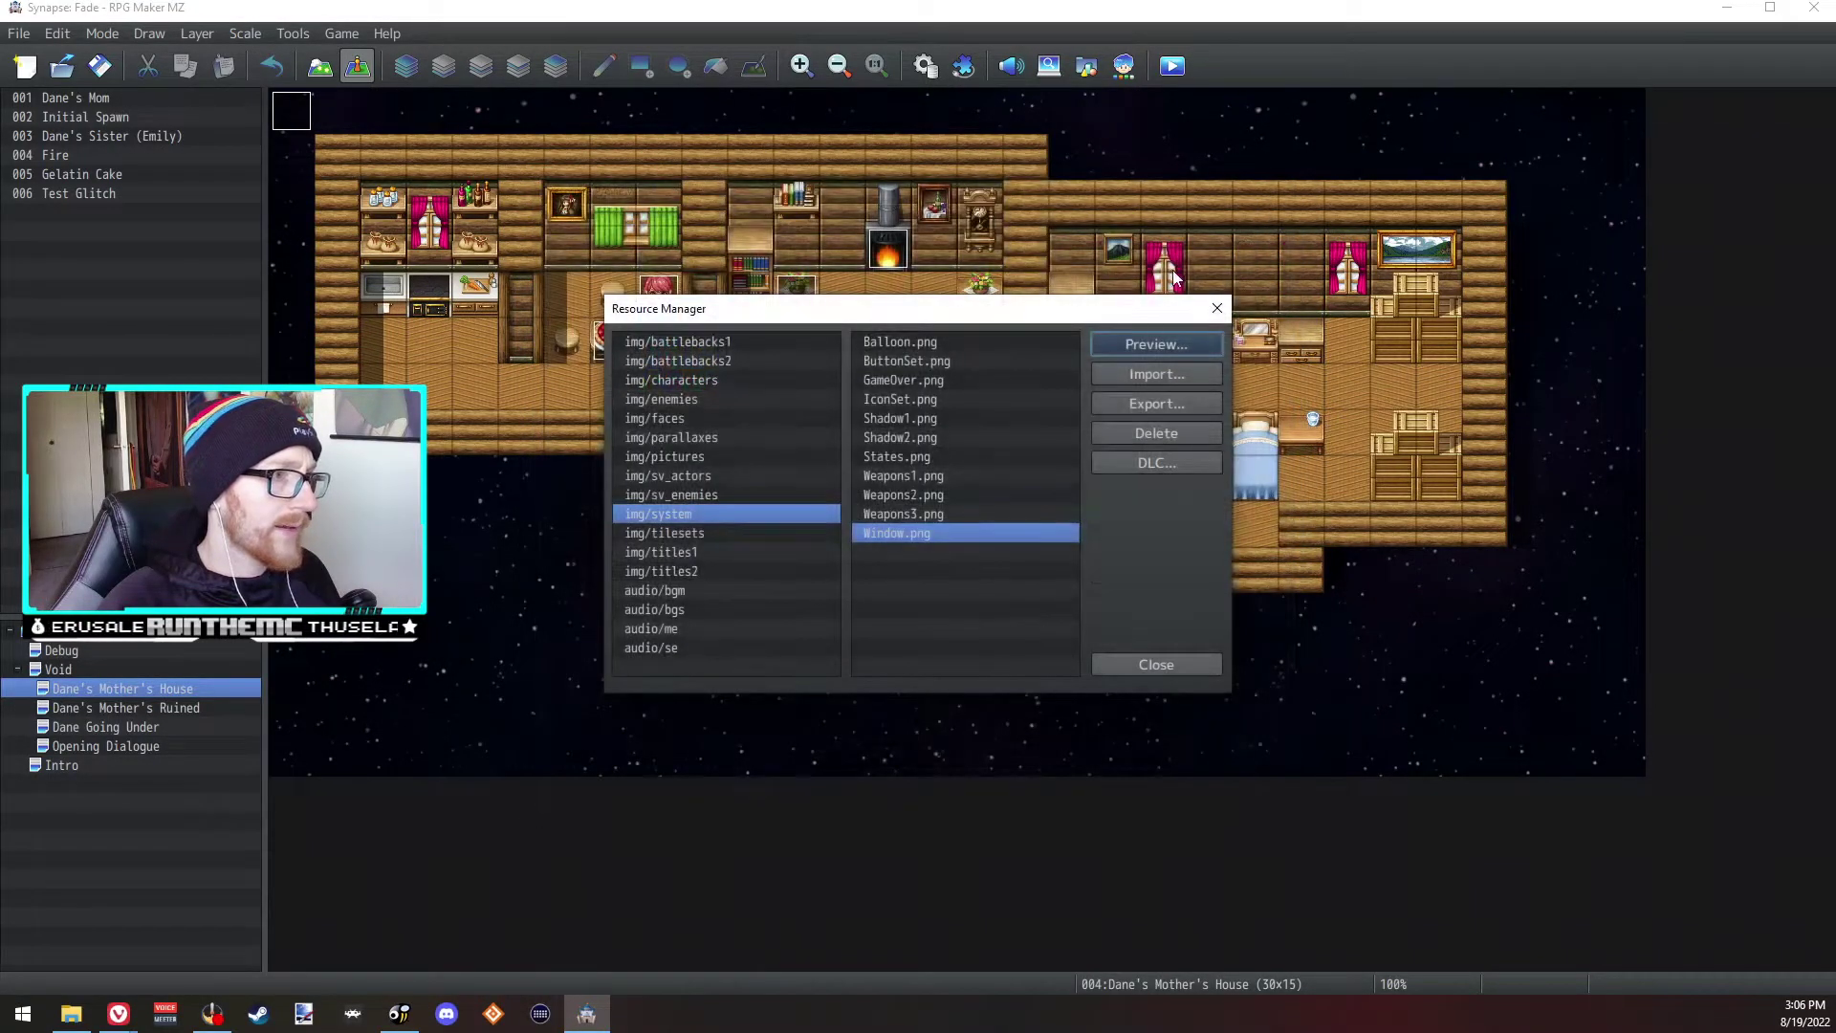
Step: Close the Resource Manager, inspect the Window Color setting in the database's System 1 section, and close the database
left_click(1143, 666)
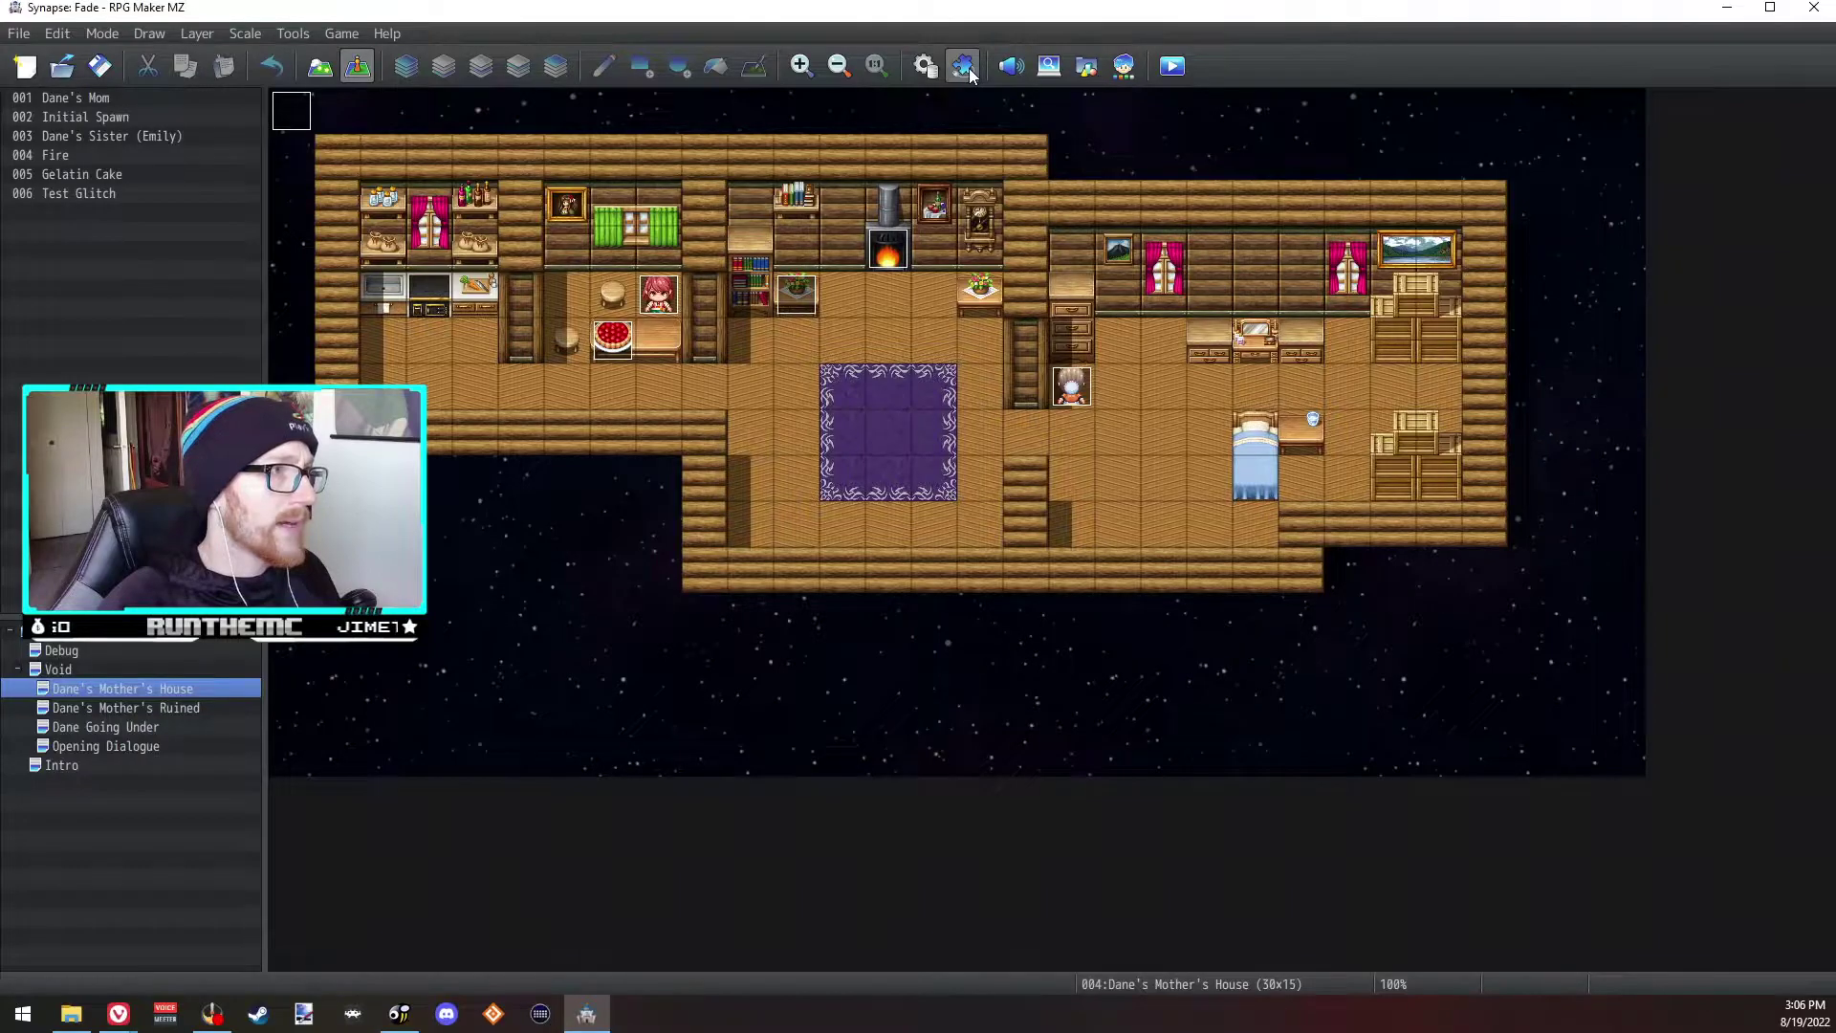
left_click(936, 67)
double_click(746, 382)
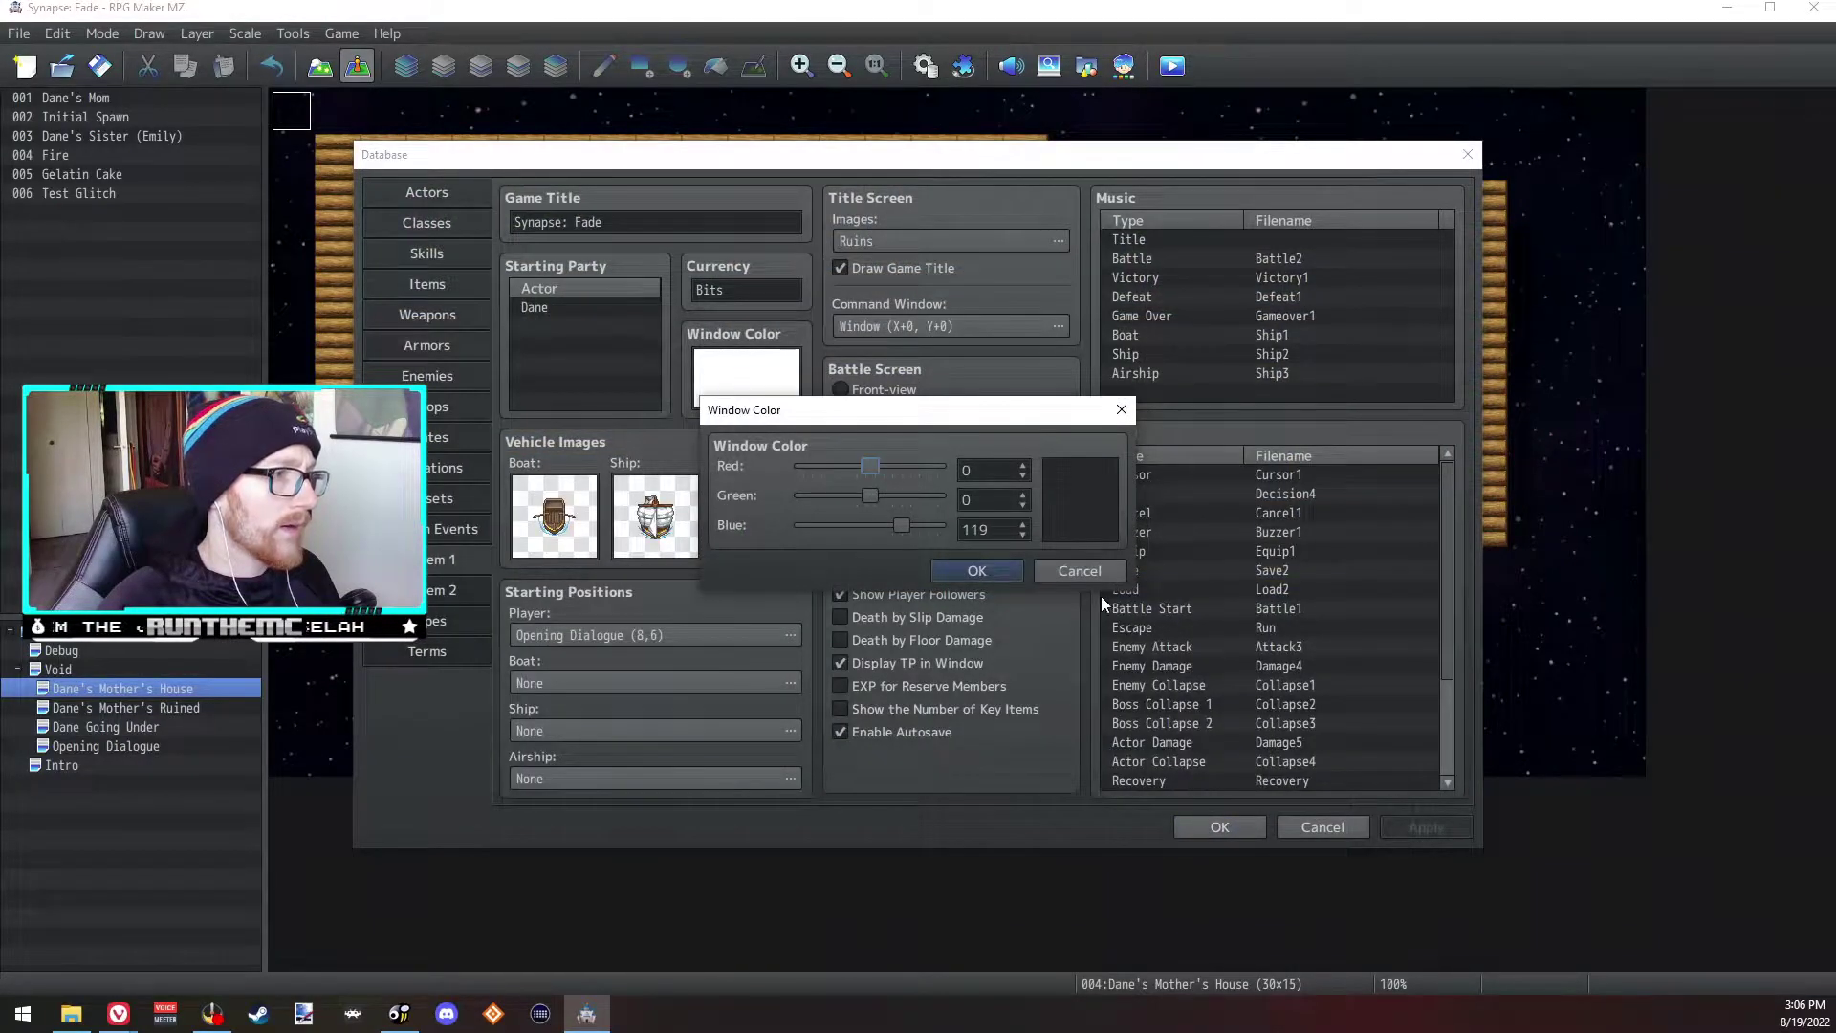
left_click(1085, 572)
left_click(1217, 832)
Step: Save the game changes and run a playtest to view the cursor highlight across the title screen's commands
left_click(1174, 67)
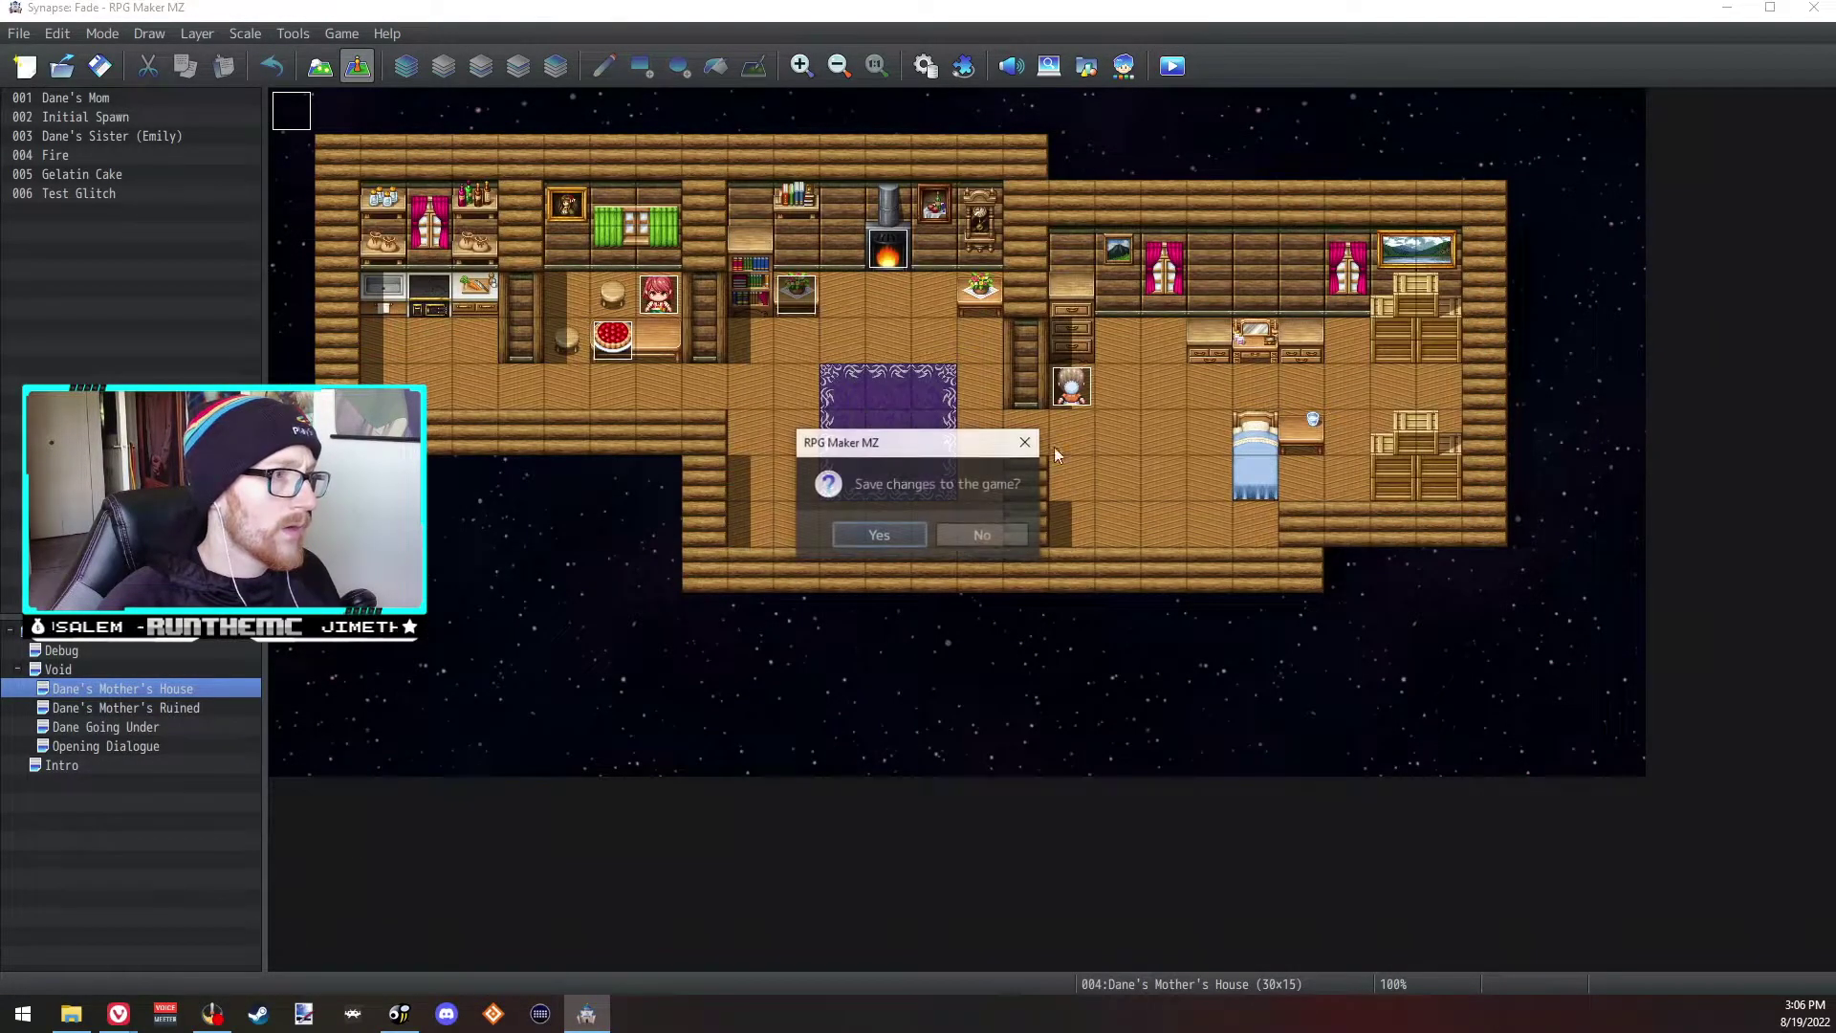
left_click(898, 533)
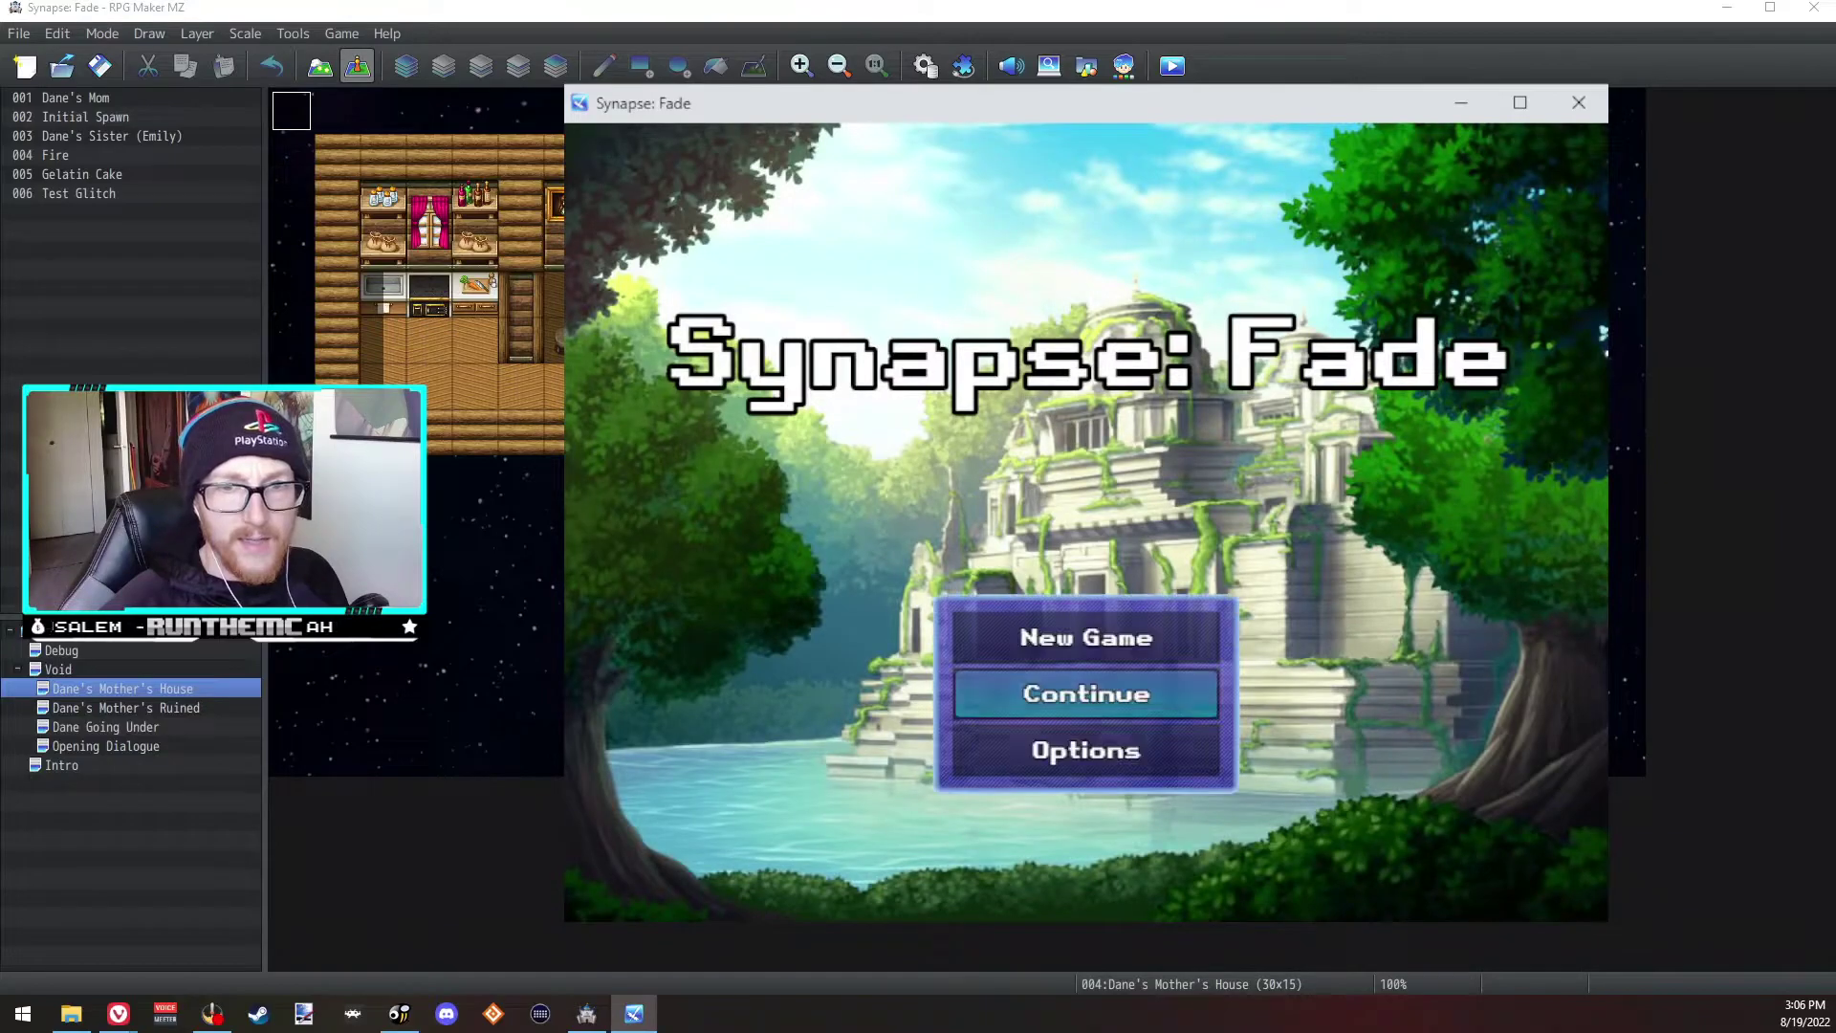
key("Up")
key("Down")
key("Down")
key("Up")
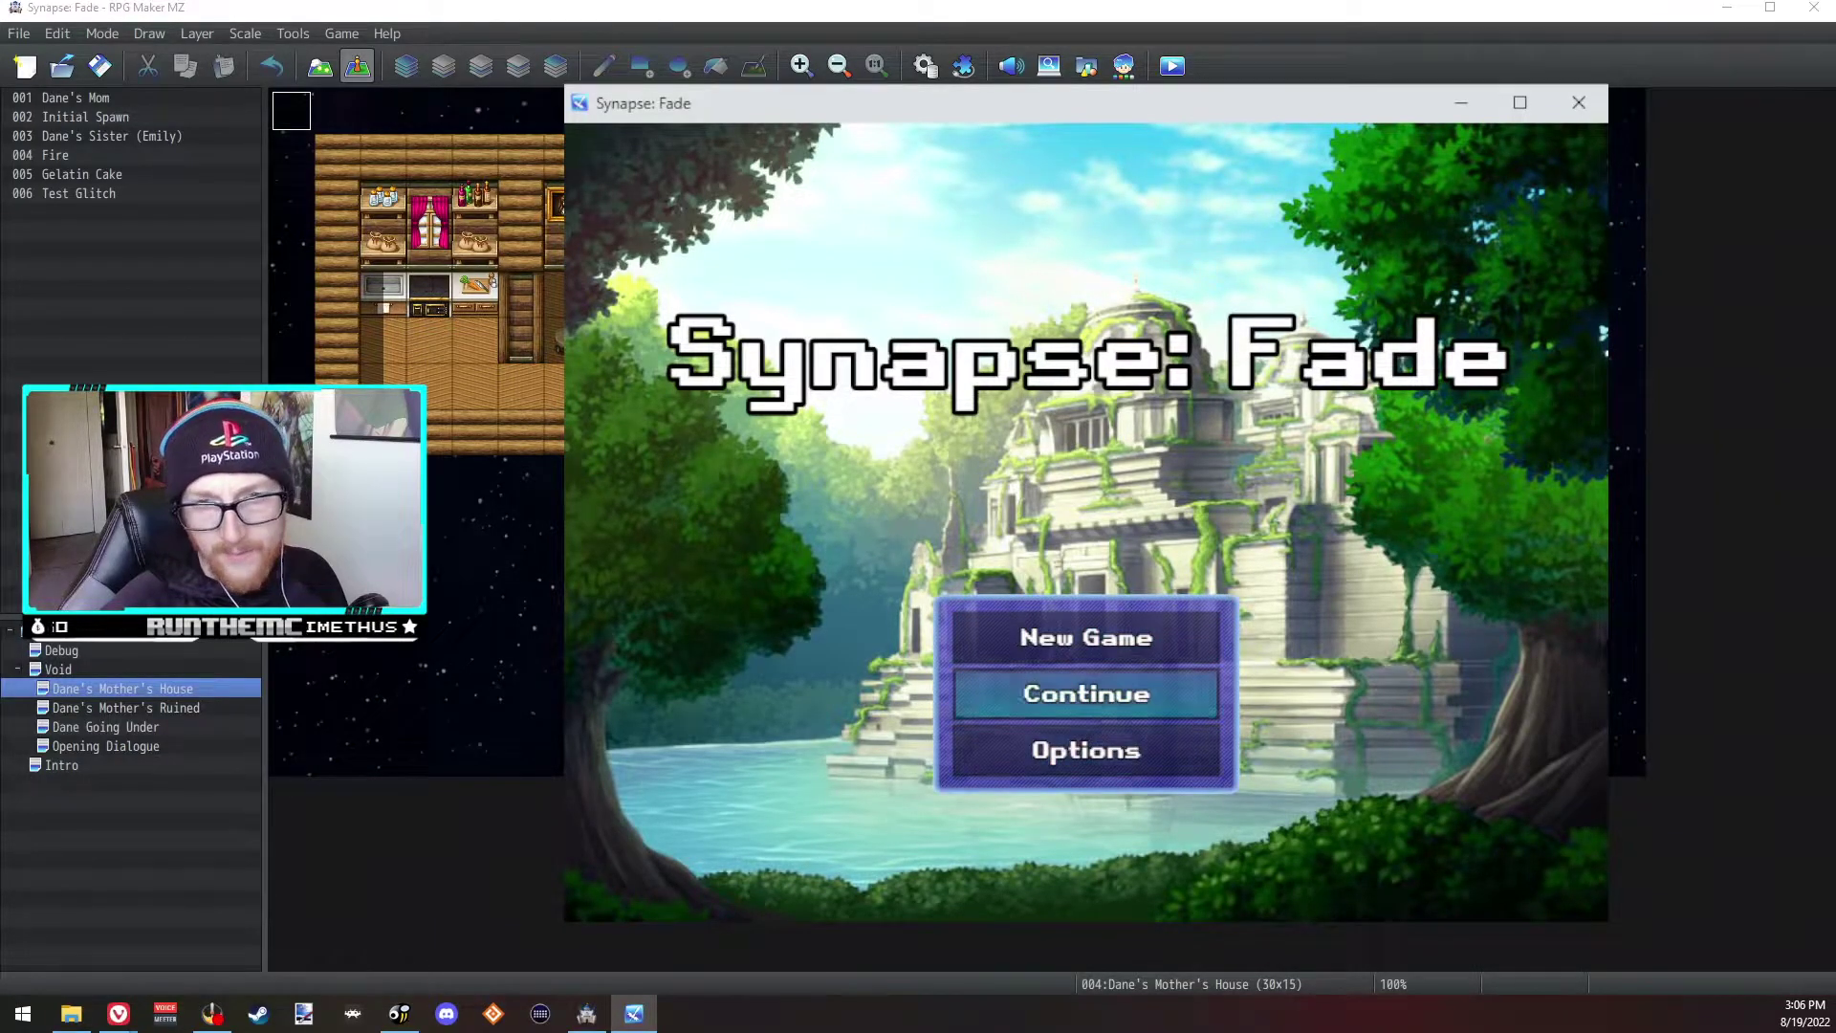
Step: Start a new game in the playtest and close the game window
key("Up")
key("Return")
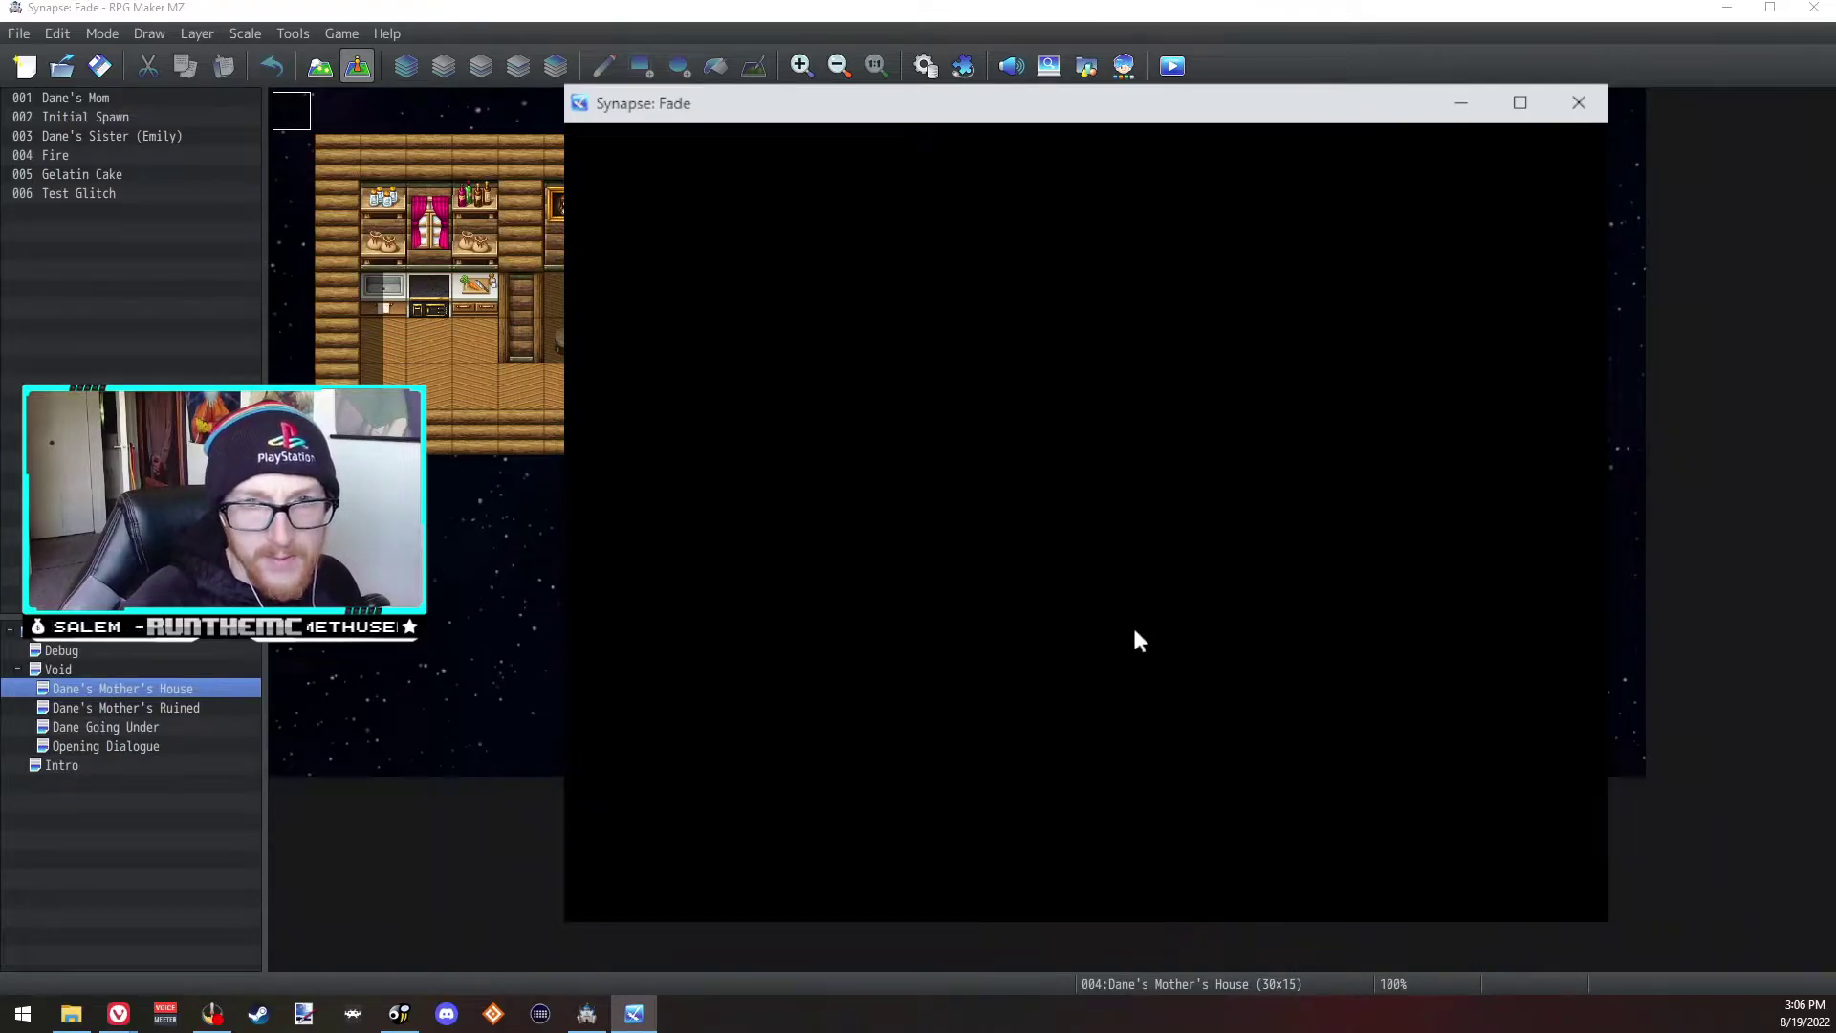
left_click(1578, 102)
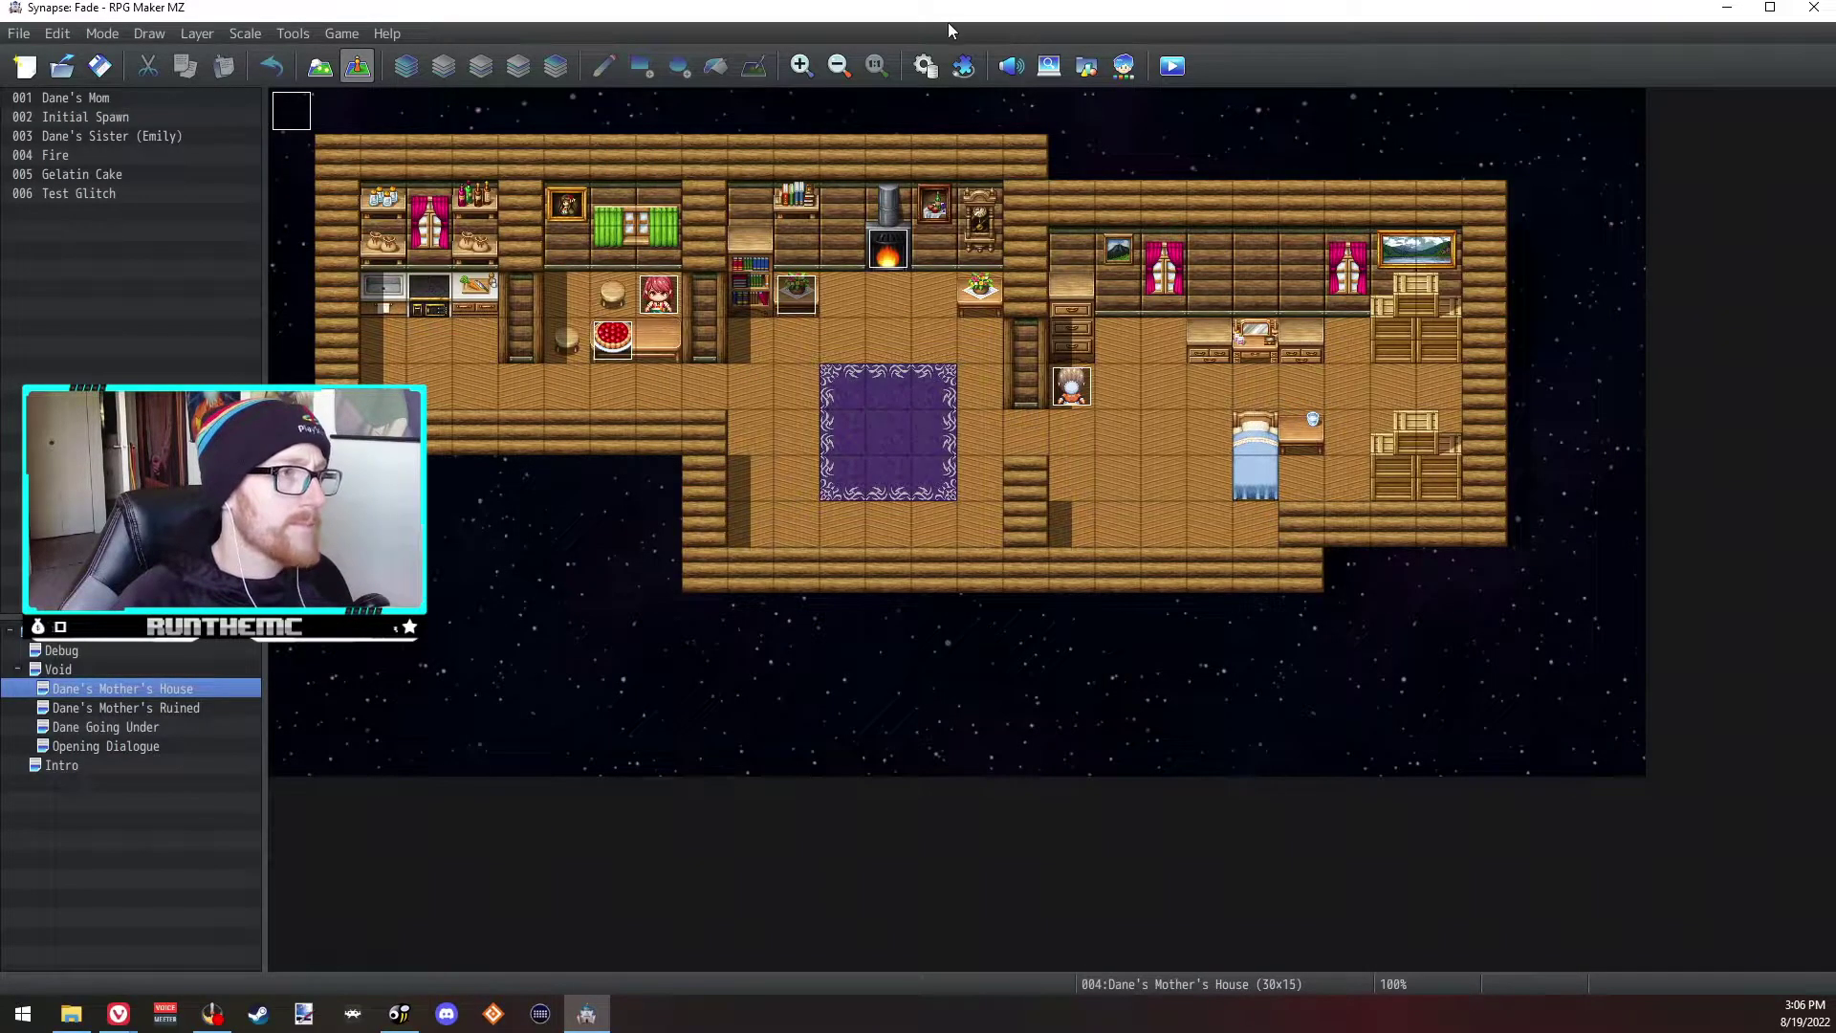
Step: Look at the database's Window Color setting once more and cancel out without changing it
left_click(924, 65)
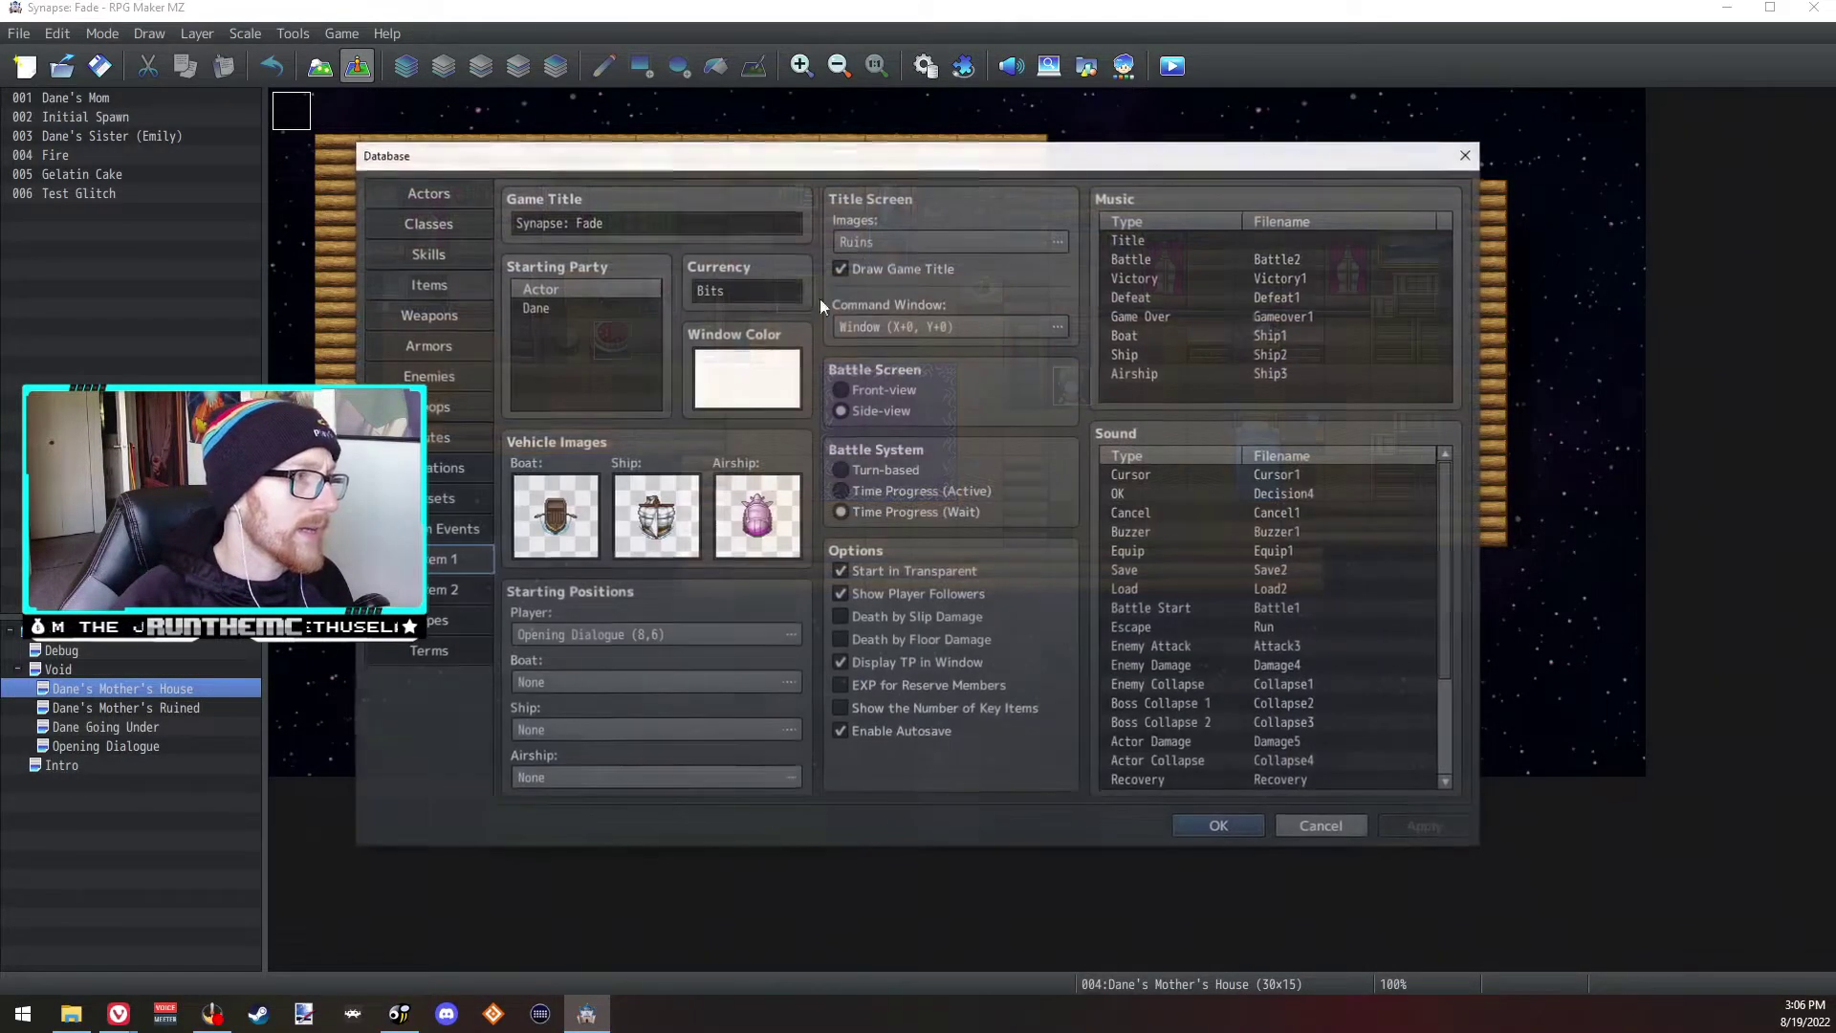
double_click(746, 378)
left_click(1090, 573)
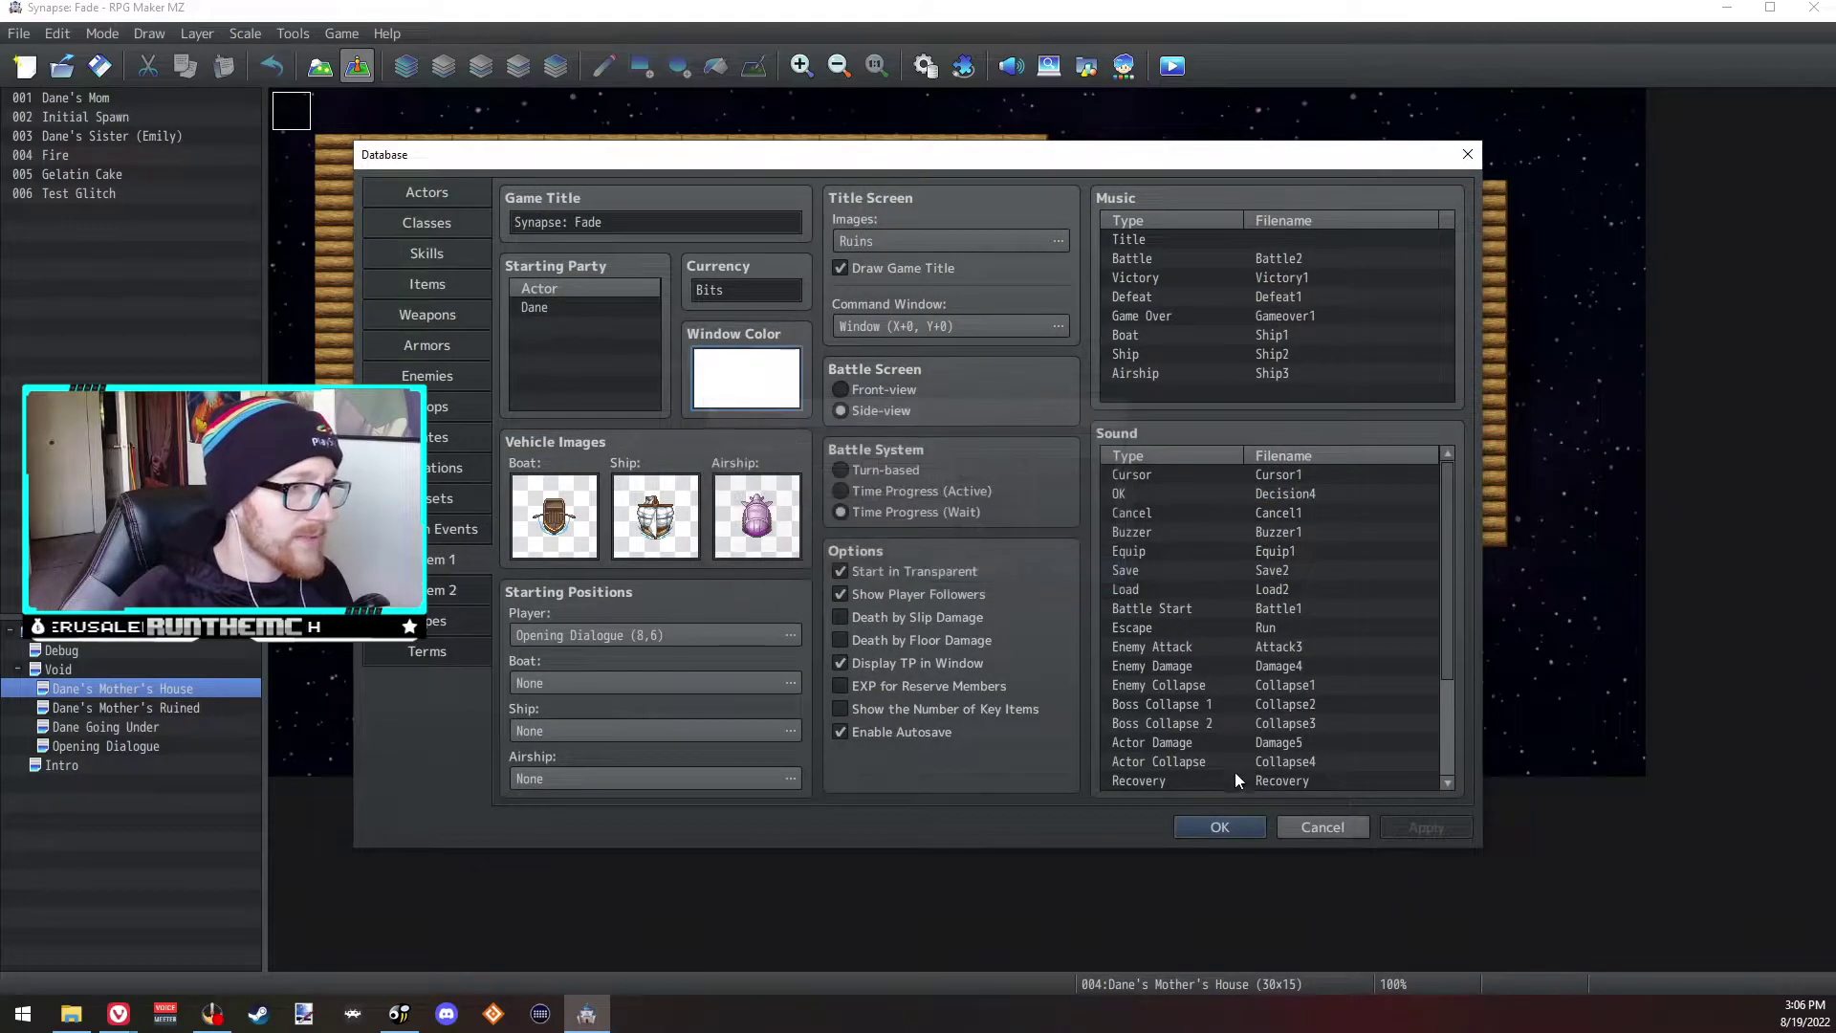
left_click(1319, 828)
Step: Return from the guidelines document to RPG Maker MZ and open Window.png in paint.net
key("alt+Tab")
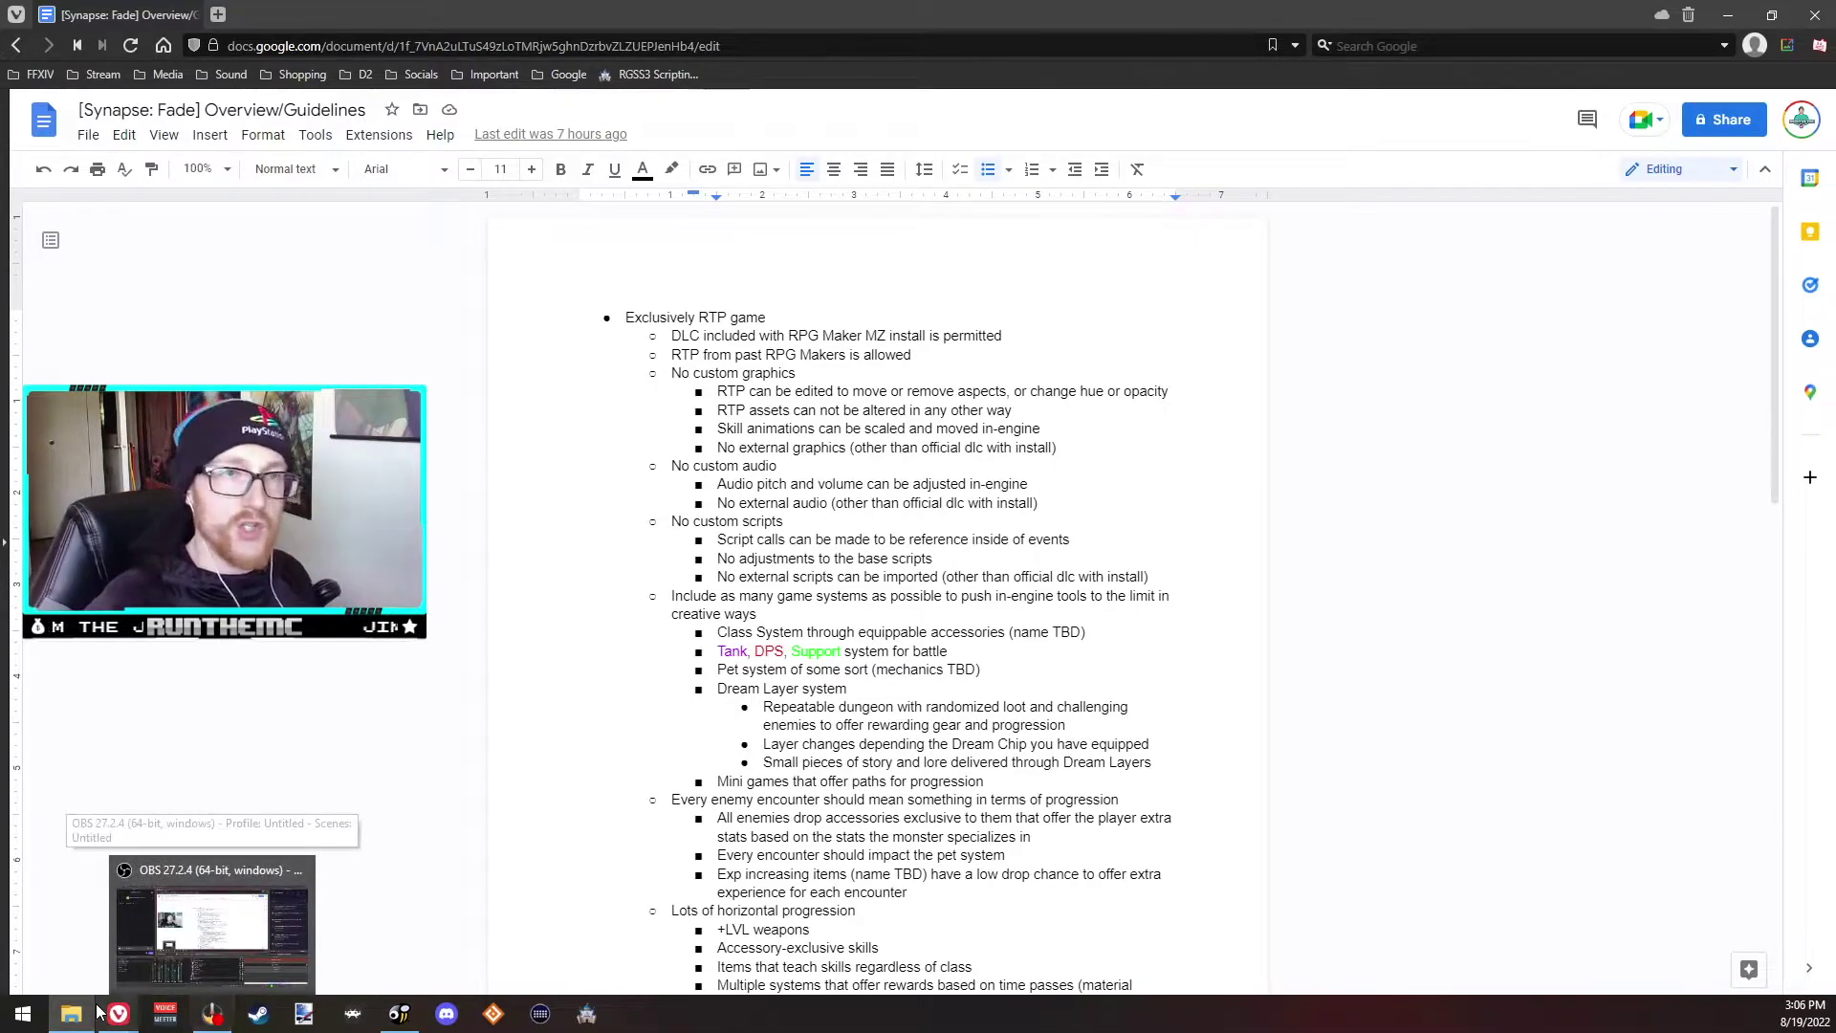
mouse_move(105, 999)
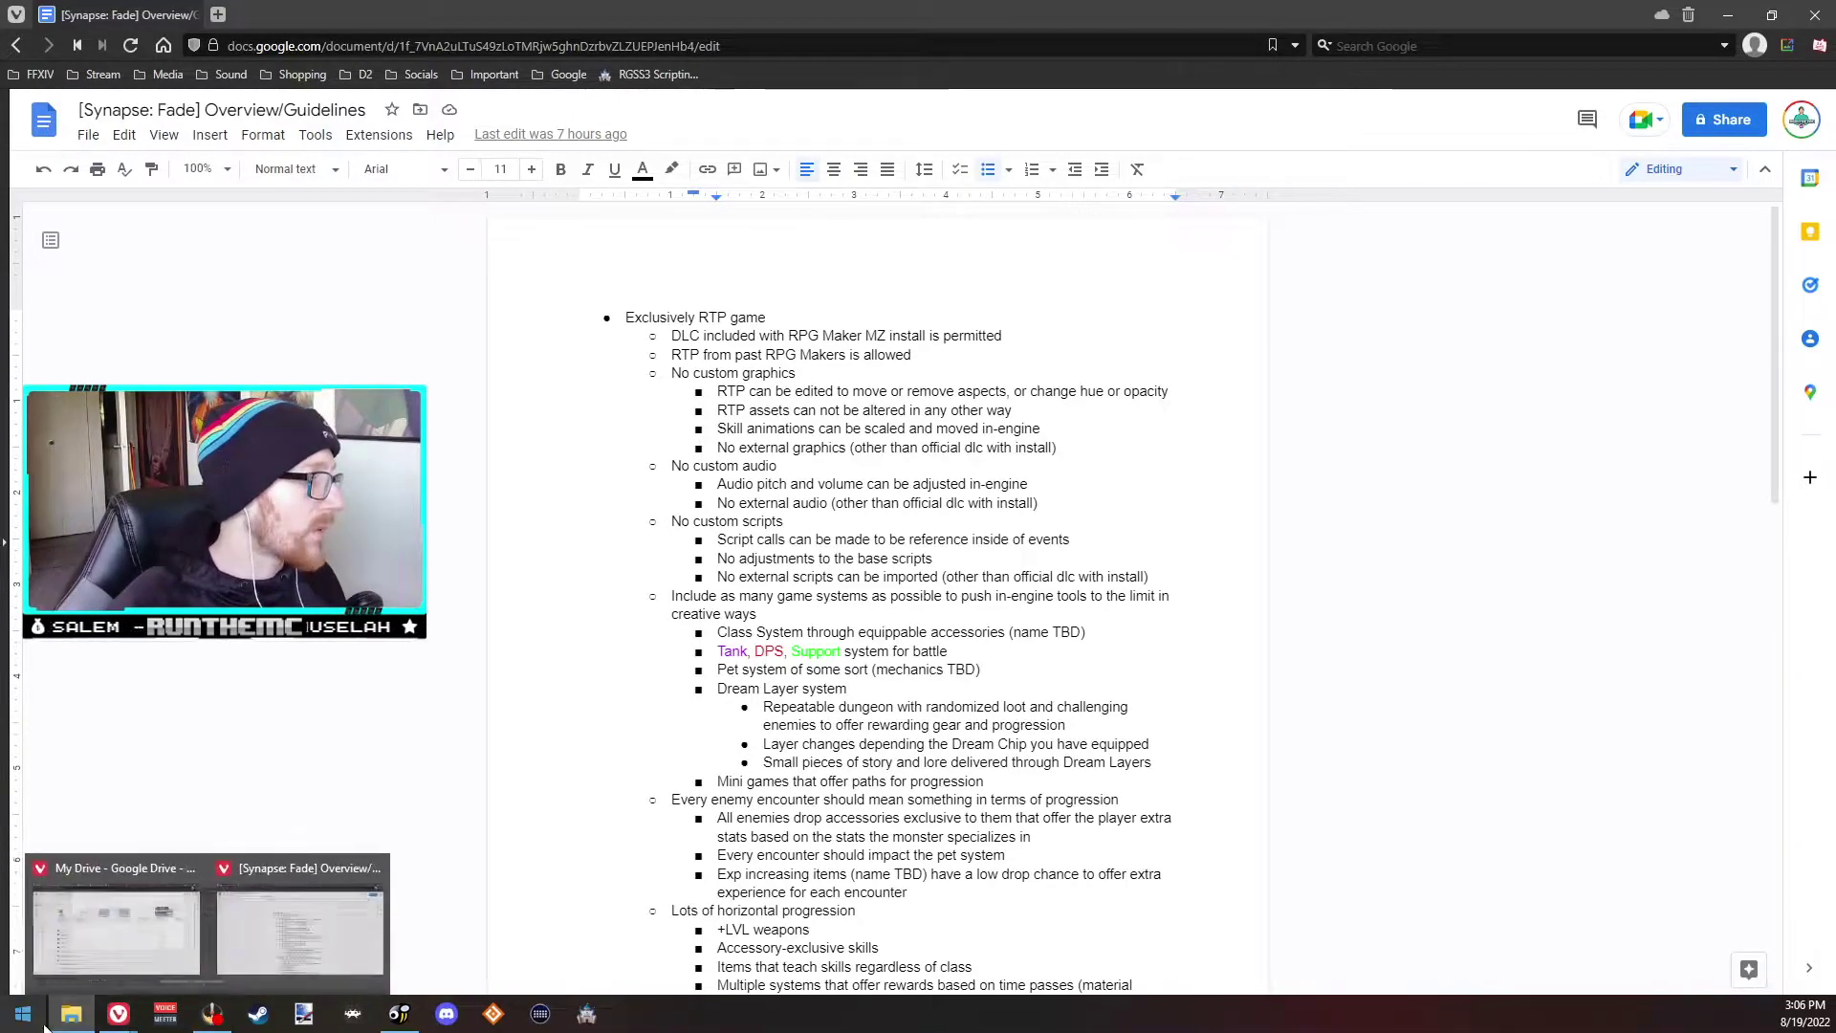
left_click(600, 1013)
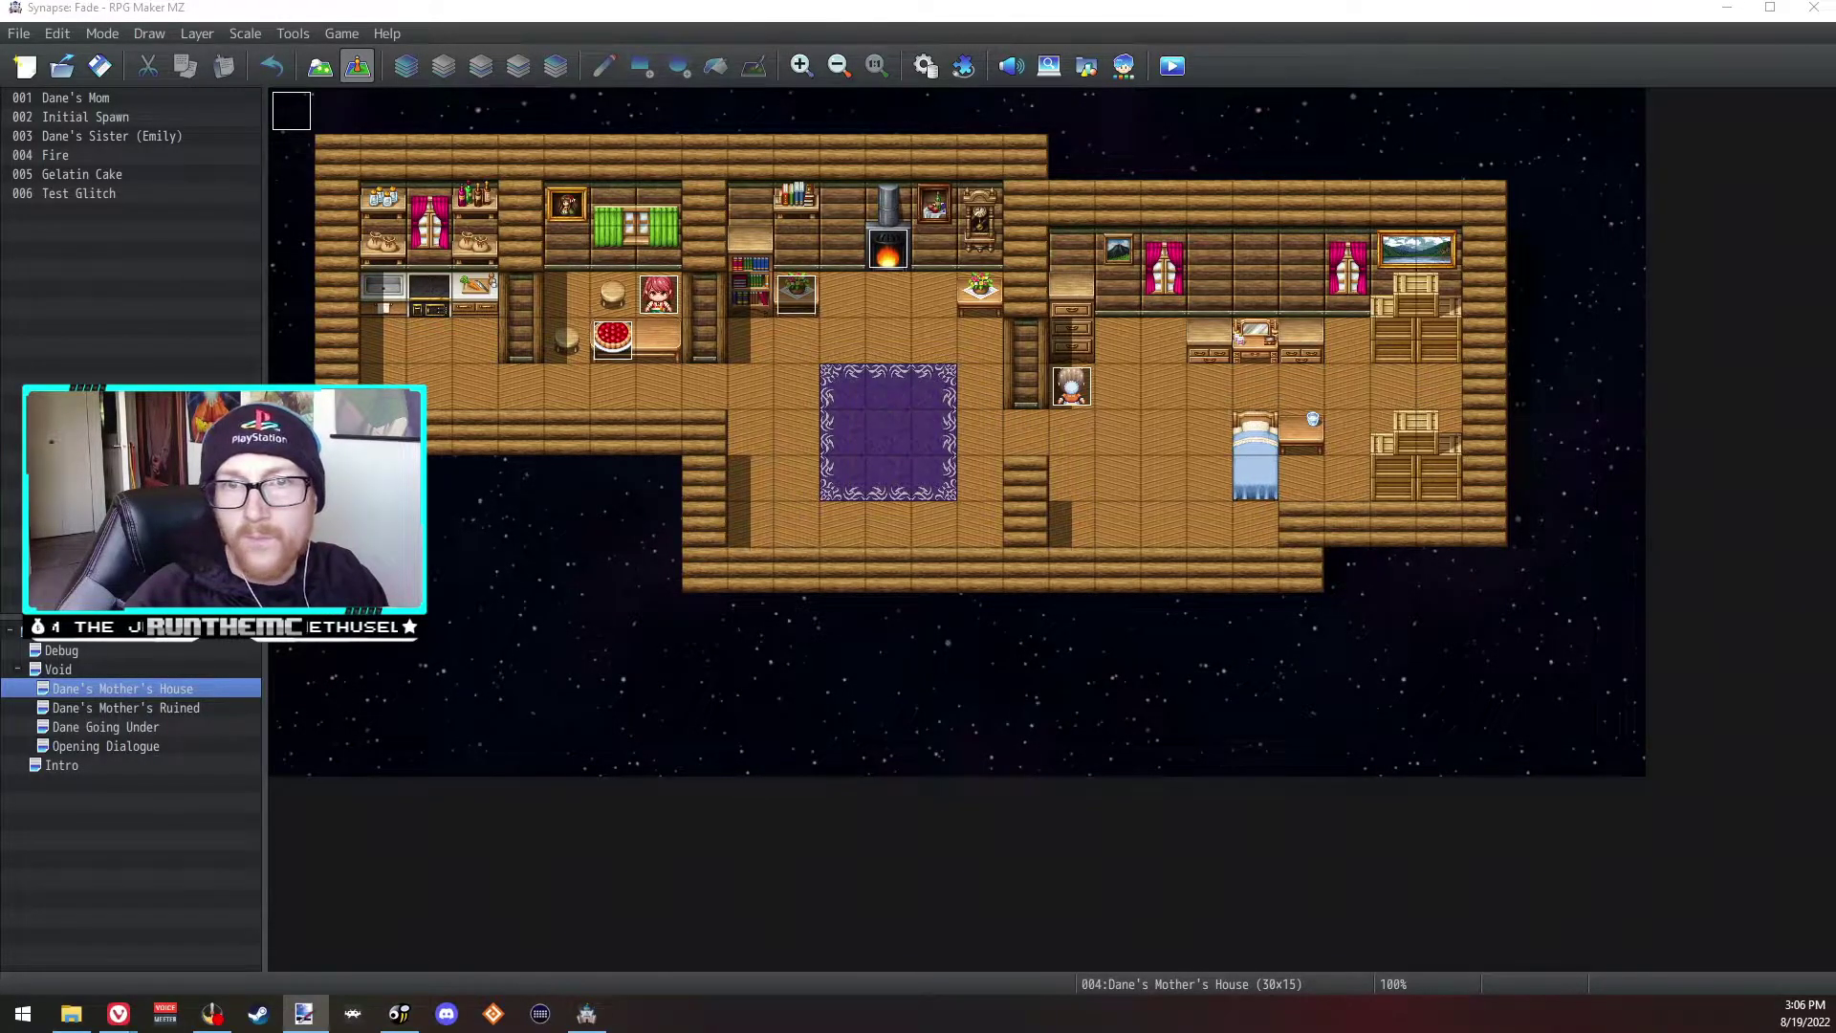
mouse_move(1834, 323)
left_mouse_down()
mouse_move(1214, 156)
mouse_move(1147, 2)
left_mouse_up()
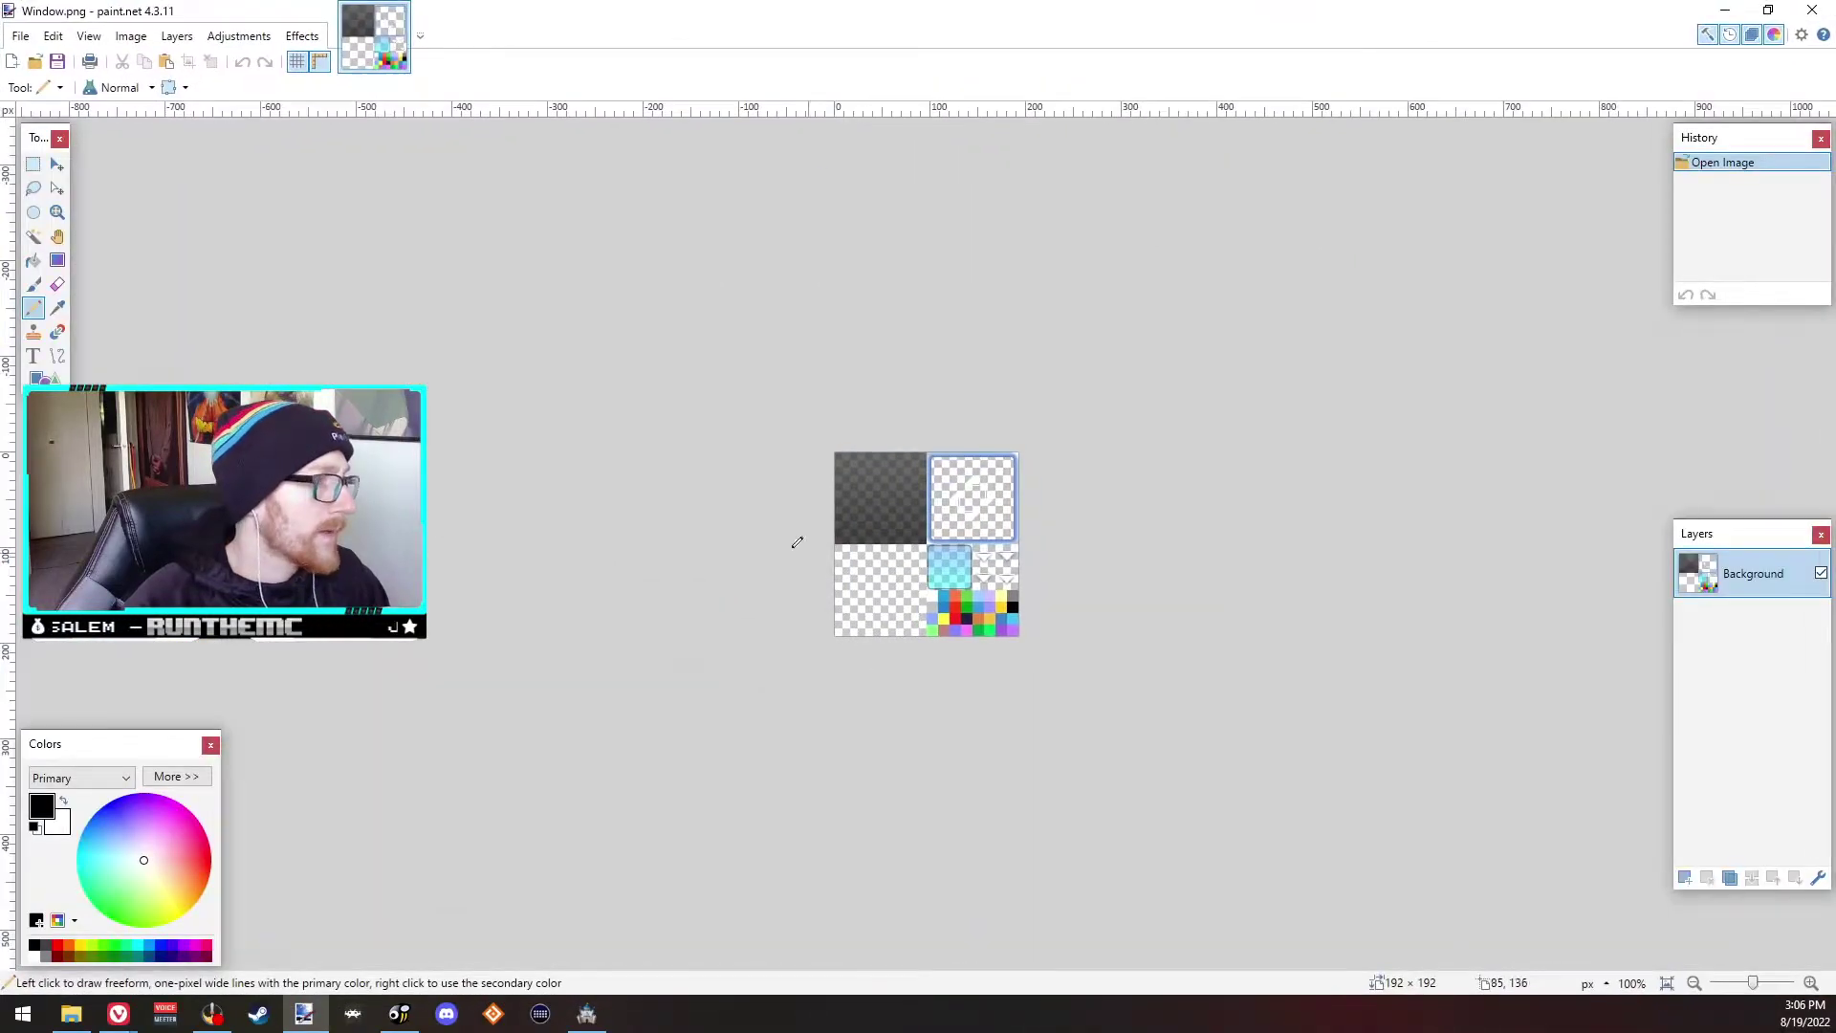
Step: Turn off the pixel grid and examine the window skin's faint pattern quadrant, cursor area and palette up close
scroll(915, 528, "up", 10, "ctrl")
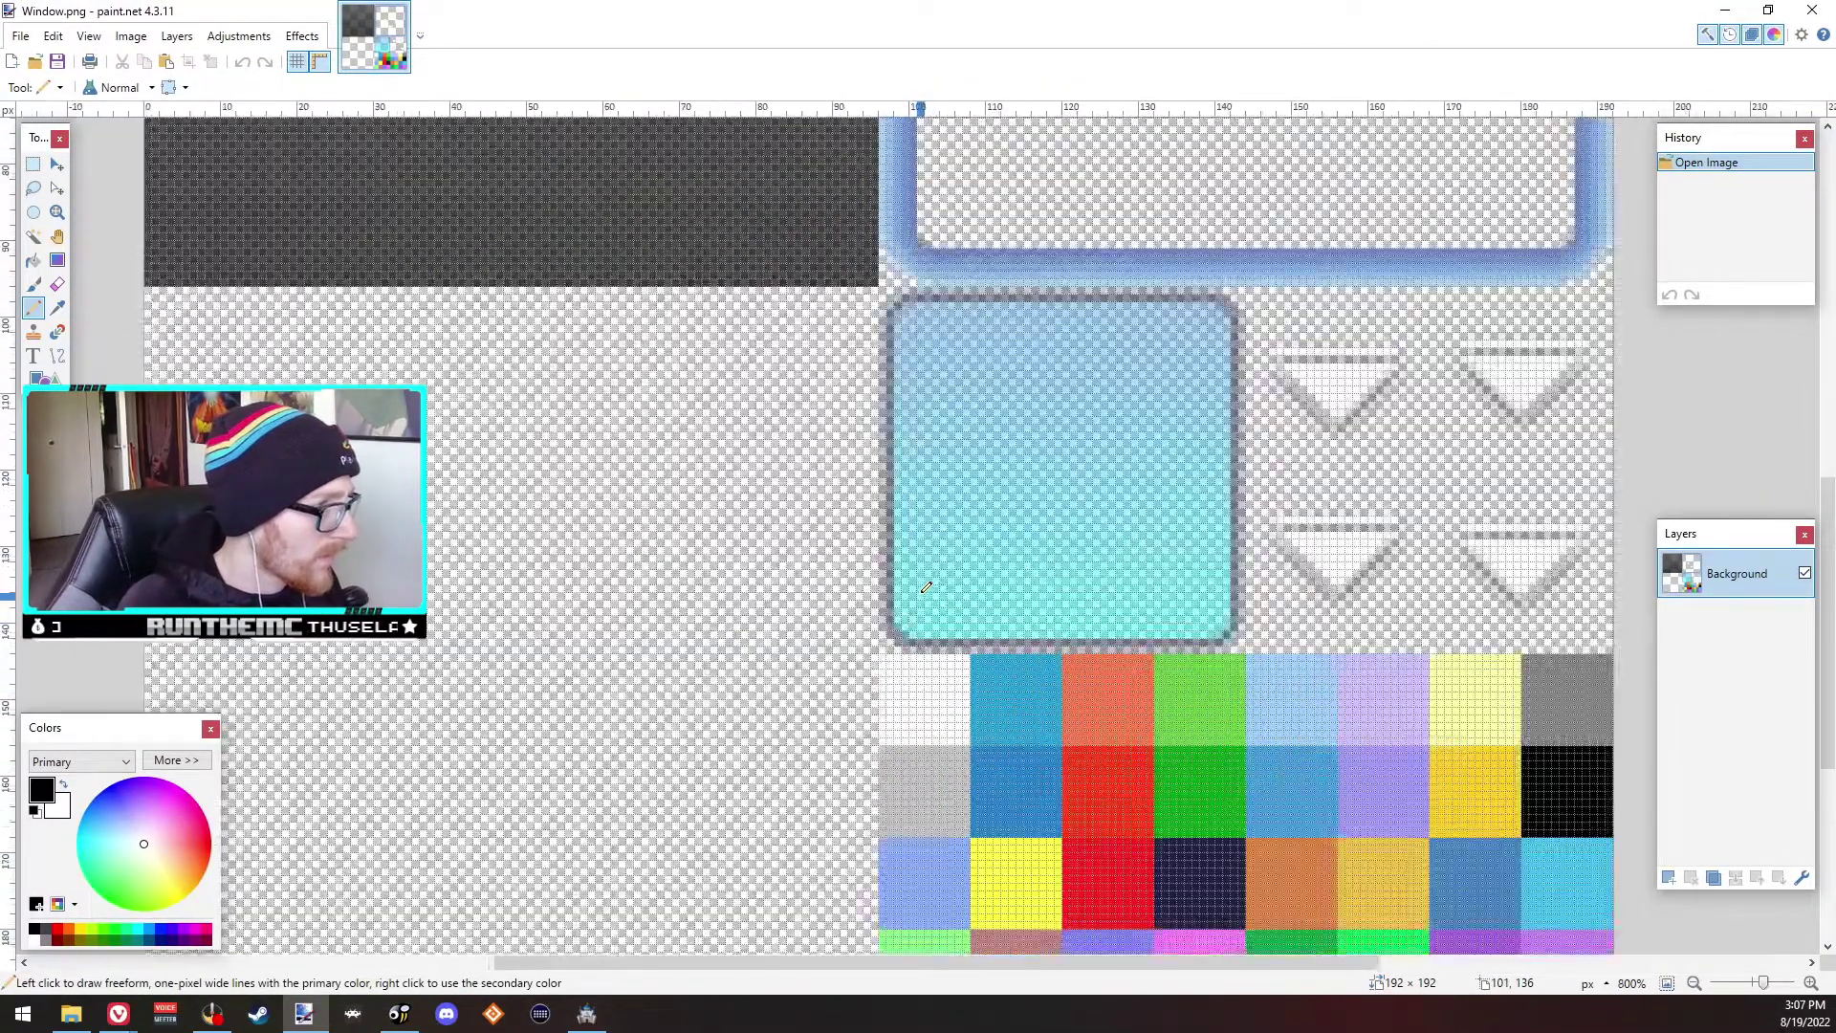
scroll(925, 587, "up", 1, "ctrl")
scroll(640, 440, "up", 3, "ctrl")
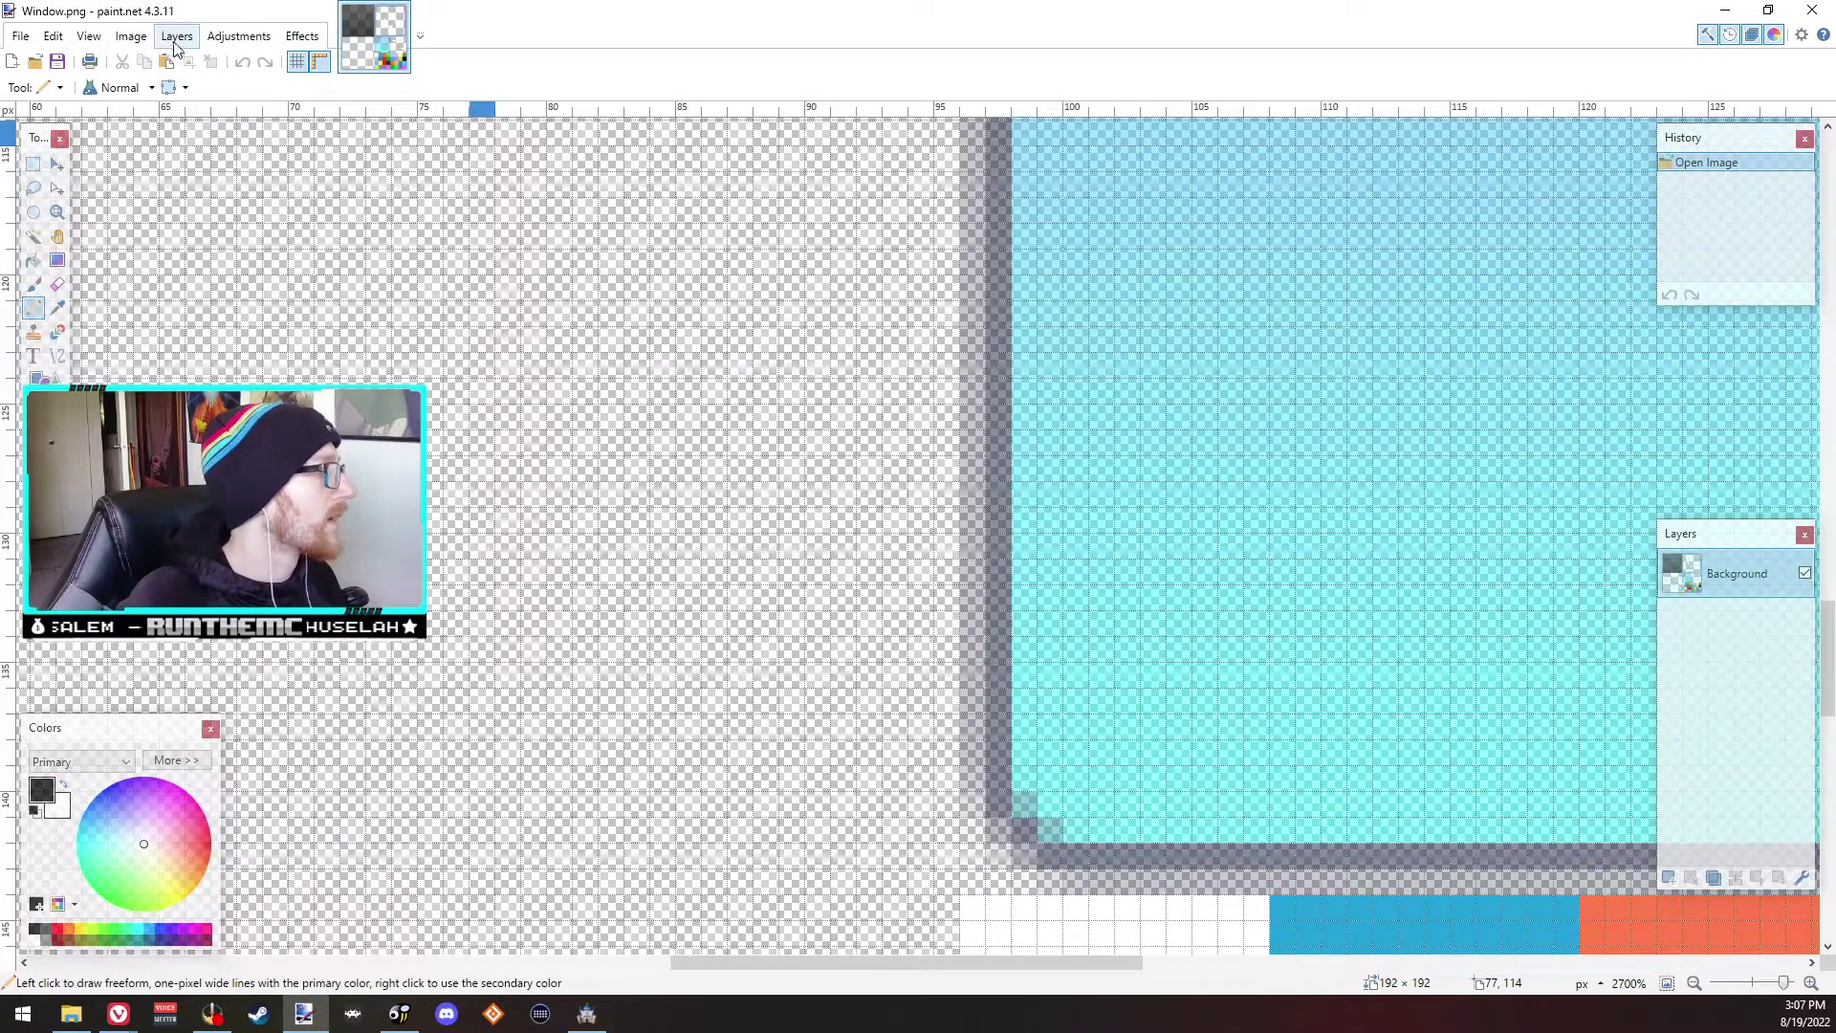
left_click(297, 61)
scroll(510, 588, "up", 2, "ctrl")
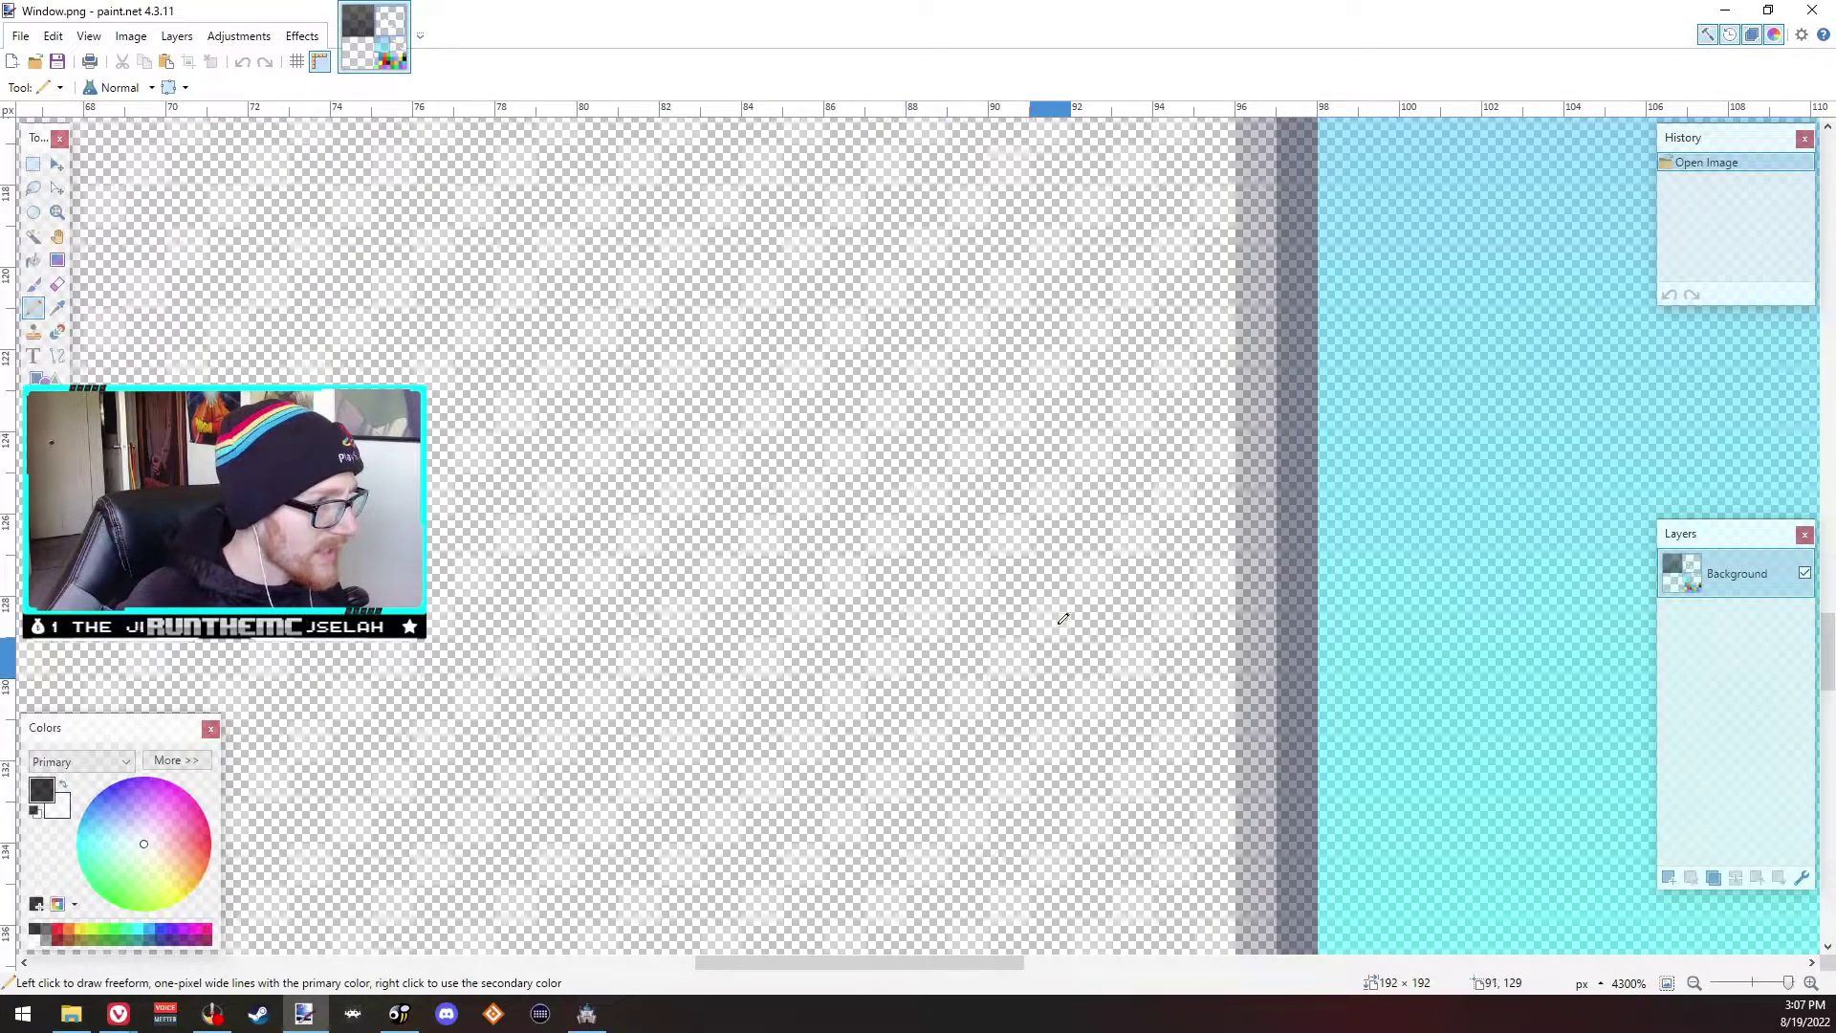
scroll(855, 597, "up", 2, "ctrl")
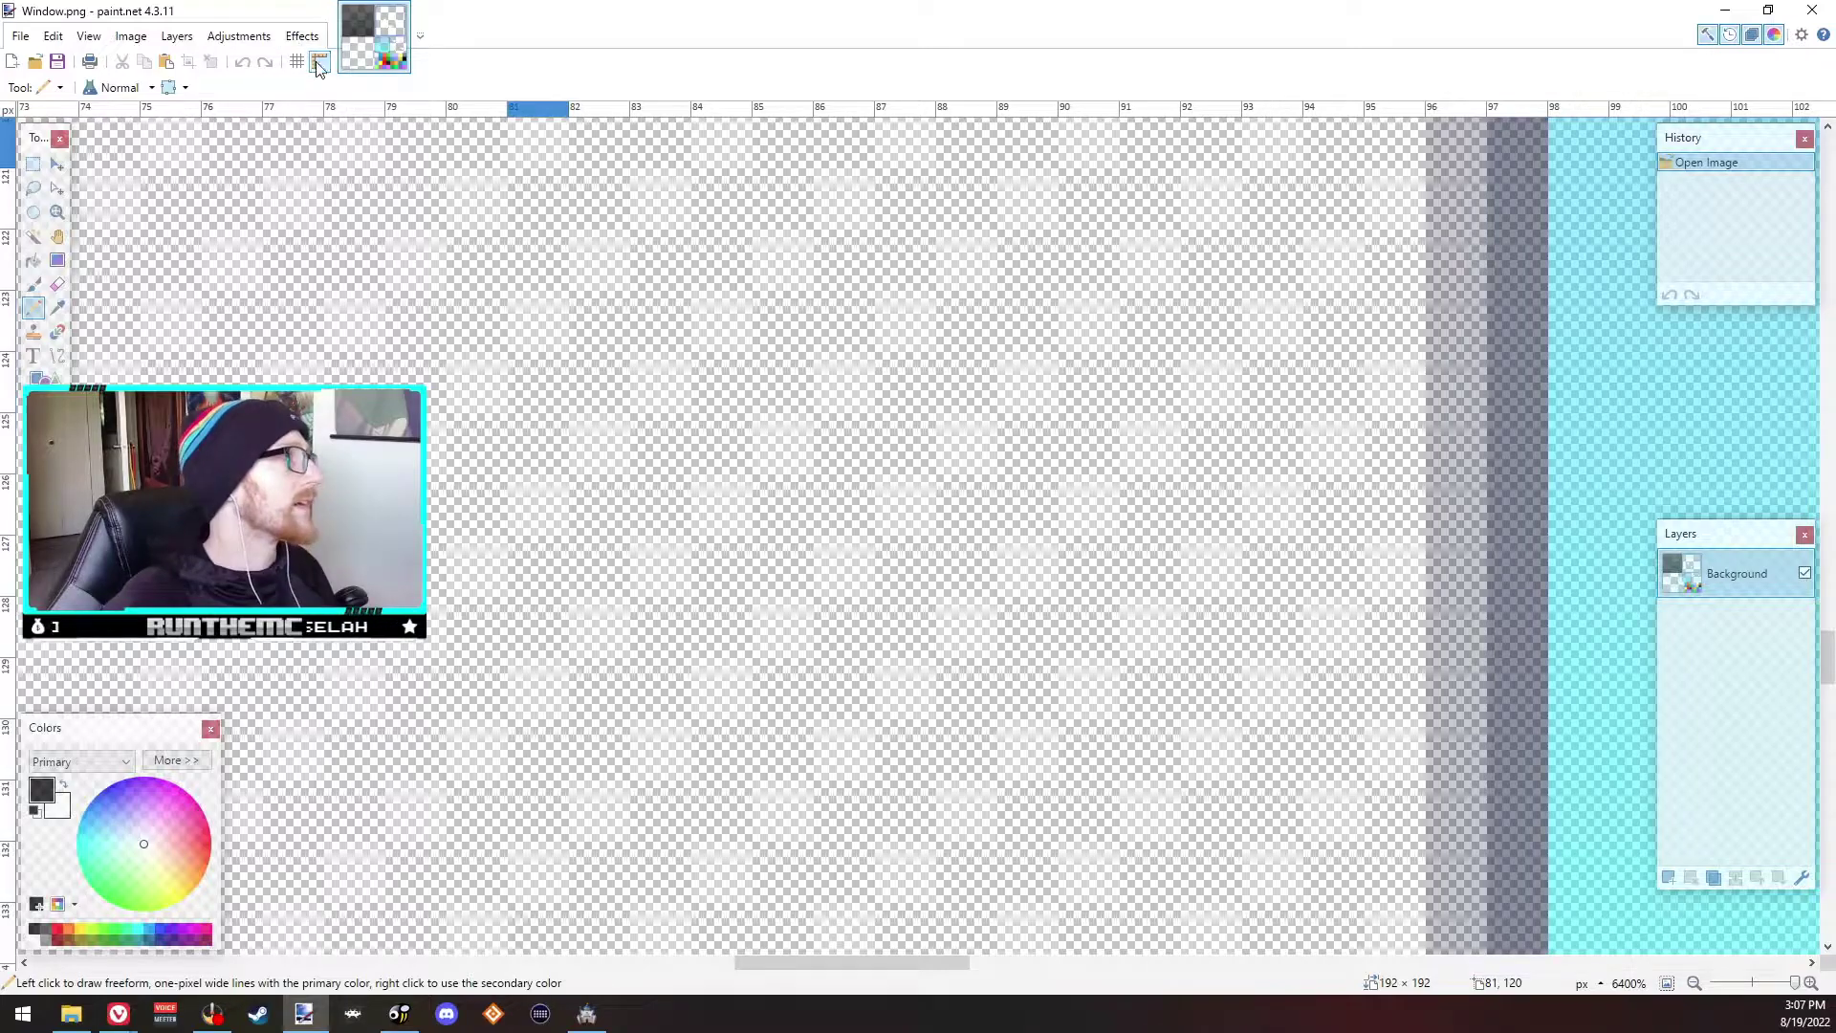
scroll(250, 381, "up", 1)
scroll(251, 381, "right", 2, "shift")
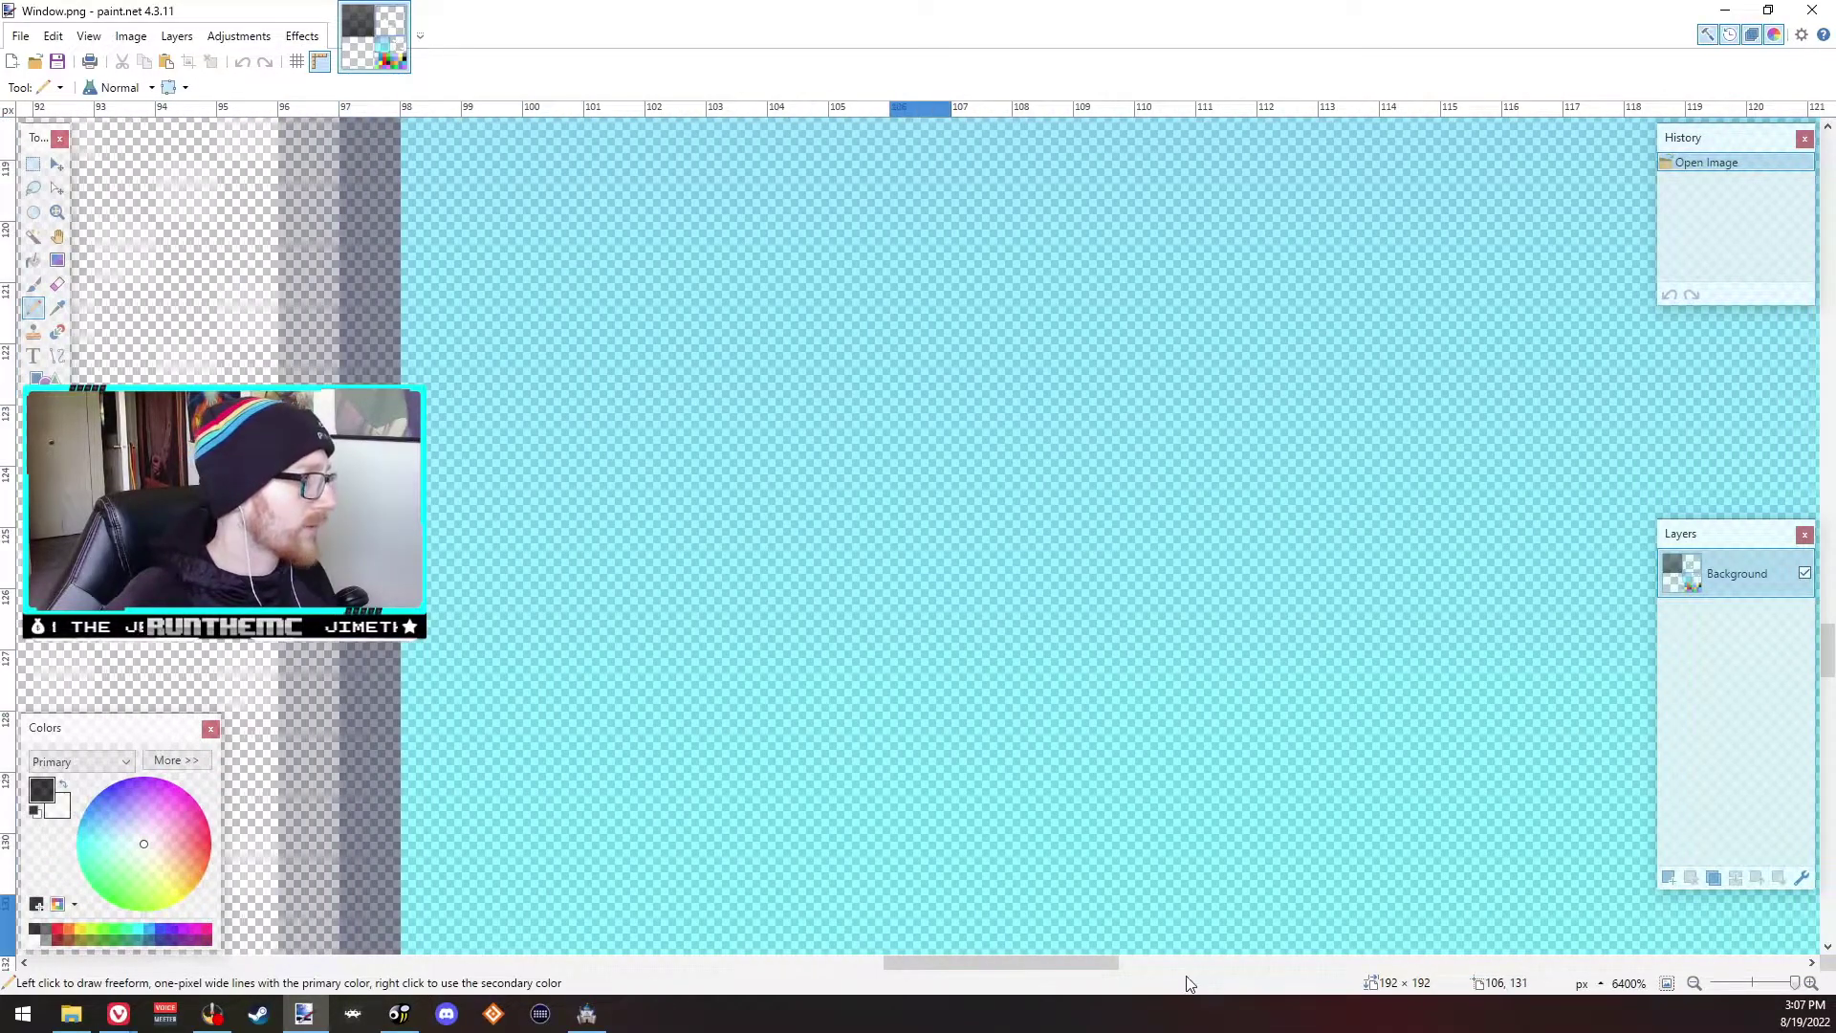
scroll(696, 627, "down", 6, "ctrl")
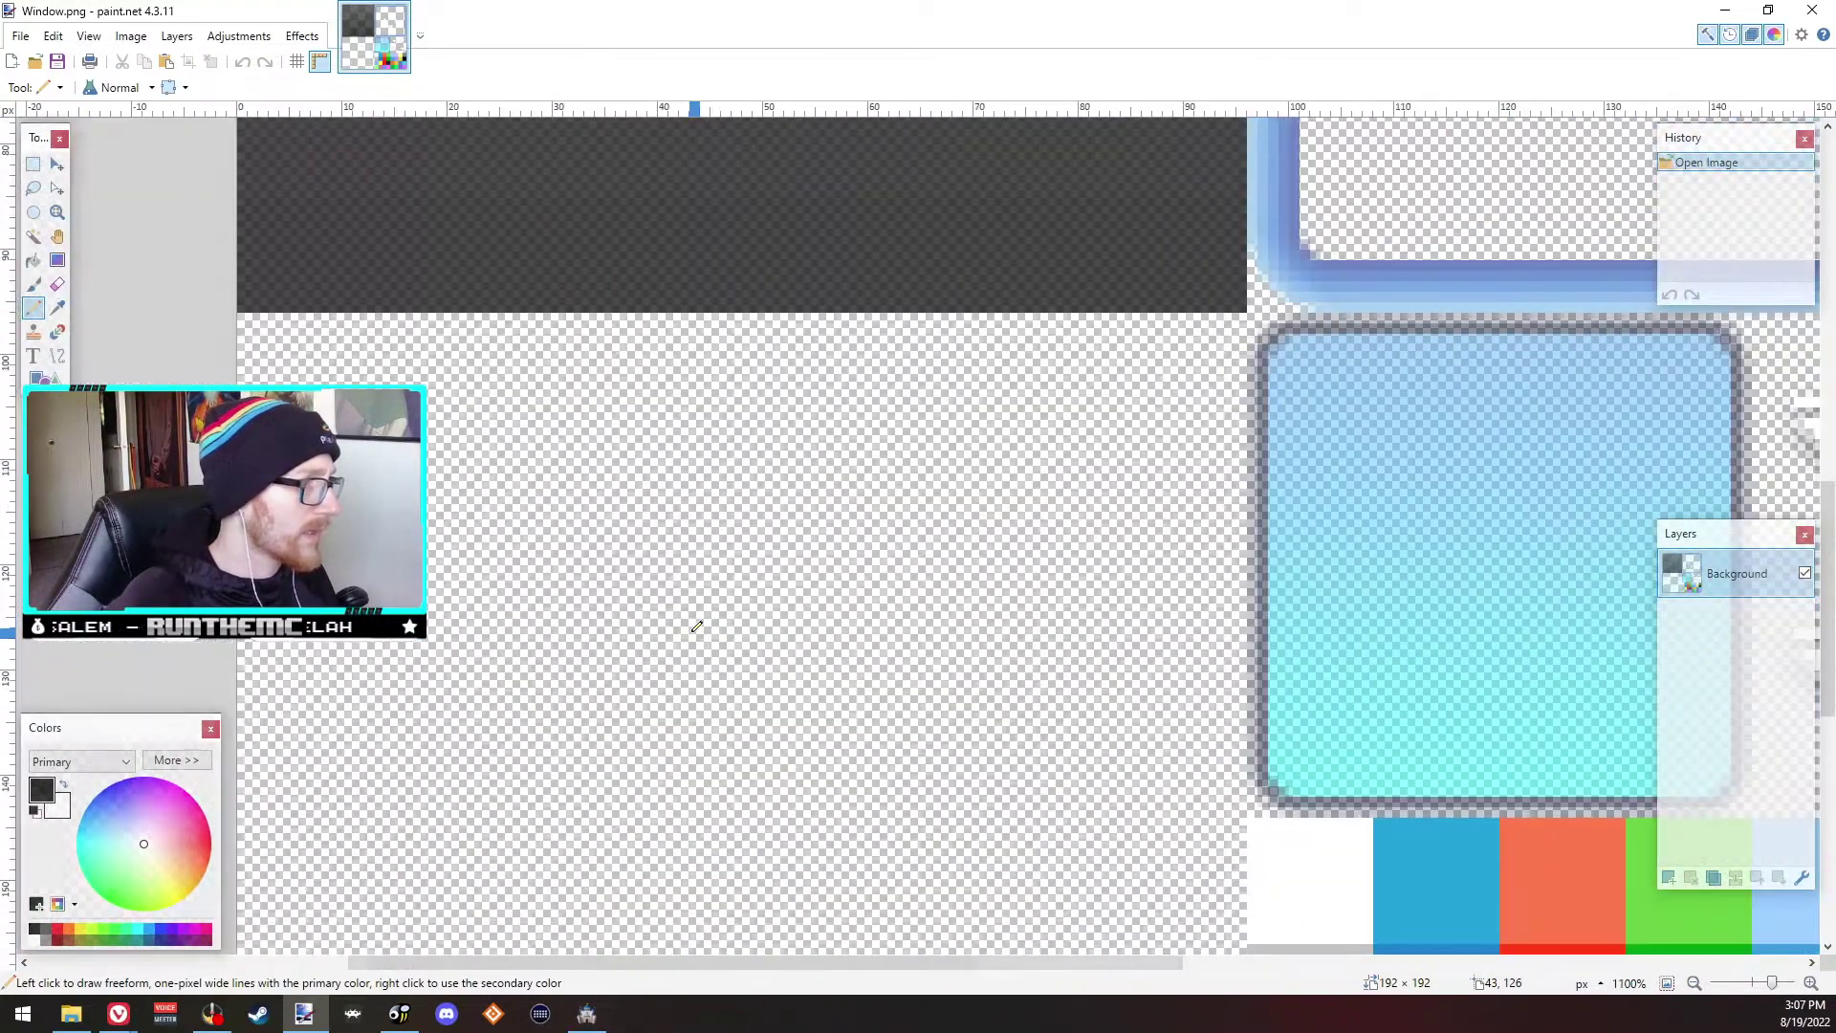
scroll(669, 650, "down", 3)
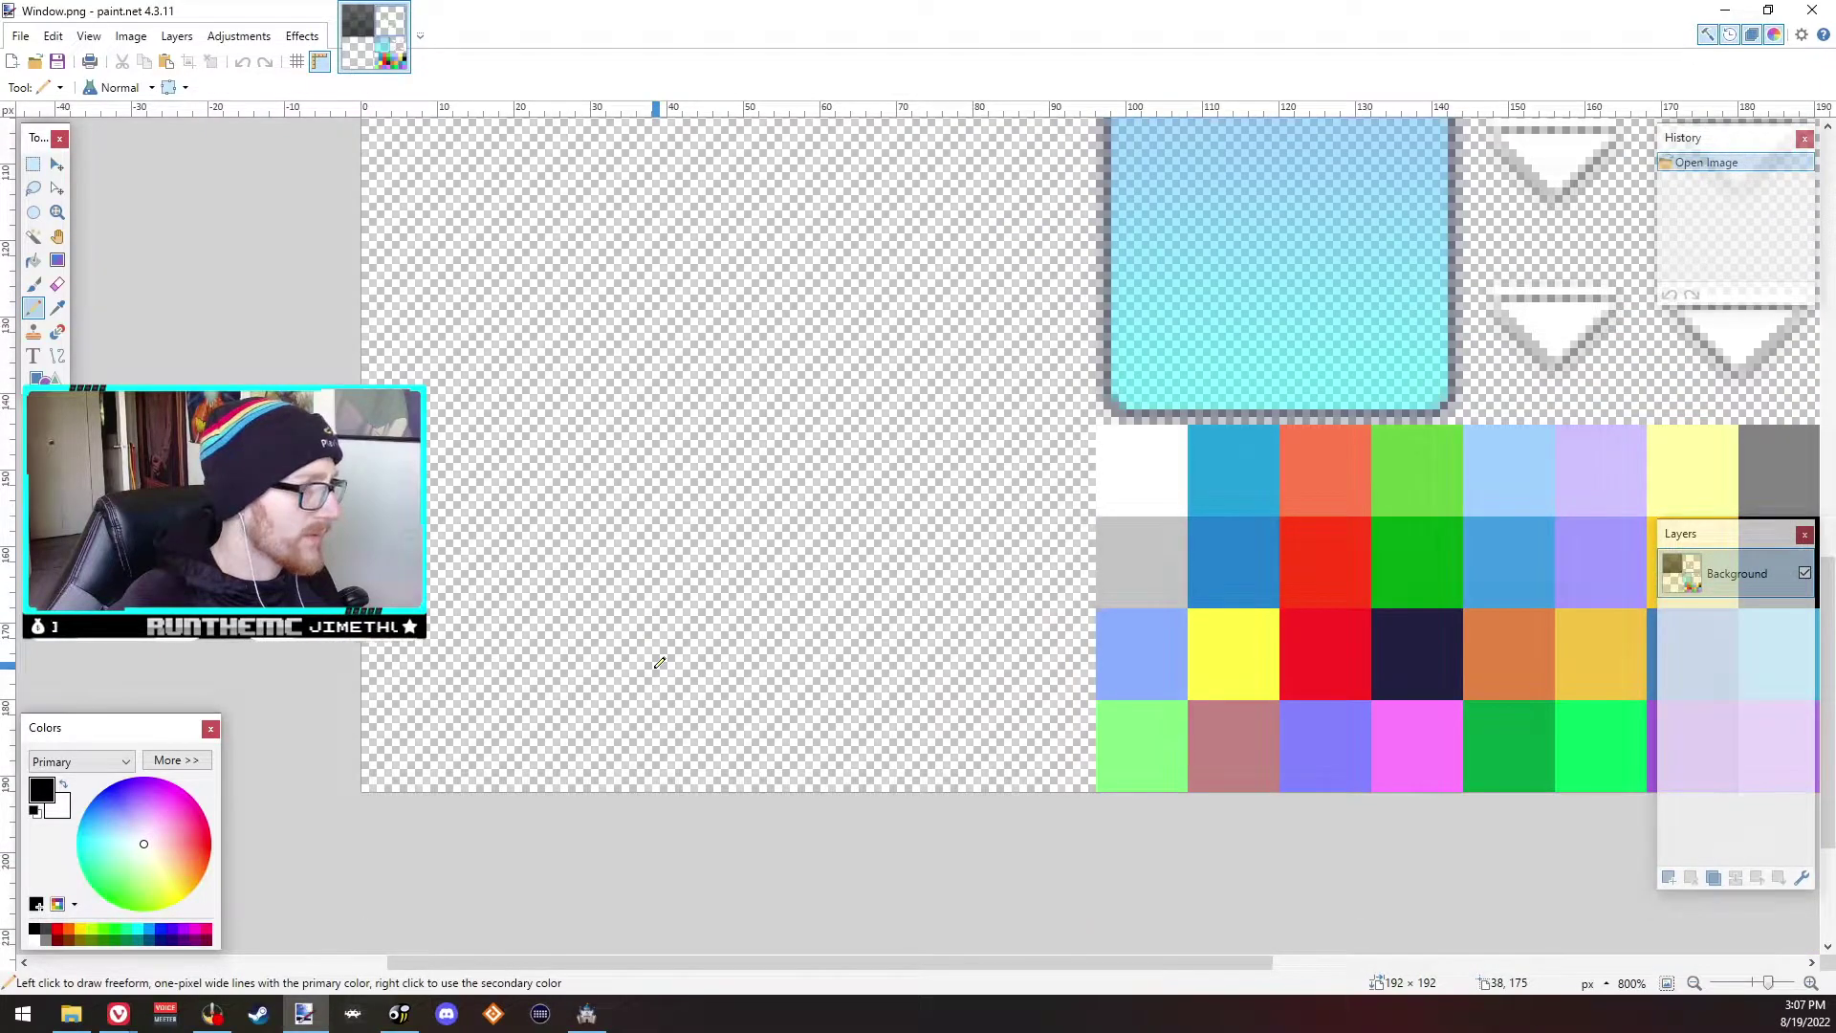
Step: Select the 96 × 96 pixel pattern quadrant below the dark background of Window.png
scroll(659, 662, "up", 2)
left_click(33, 164)
left_click_drag(365, 174, 1093, 903)
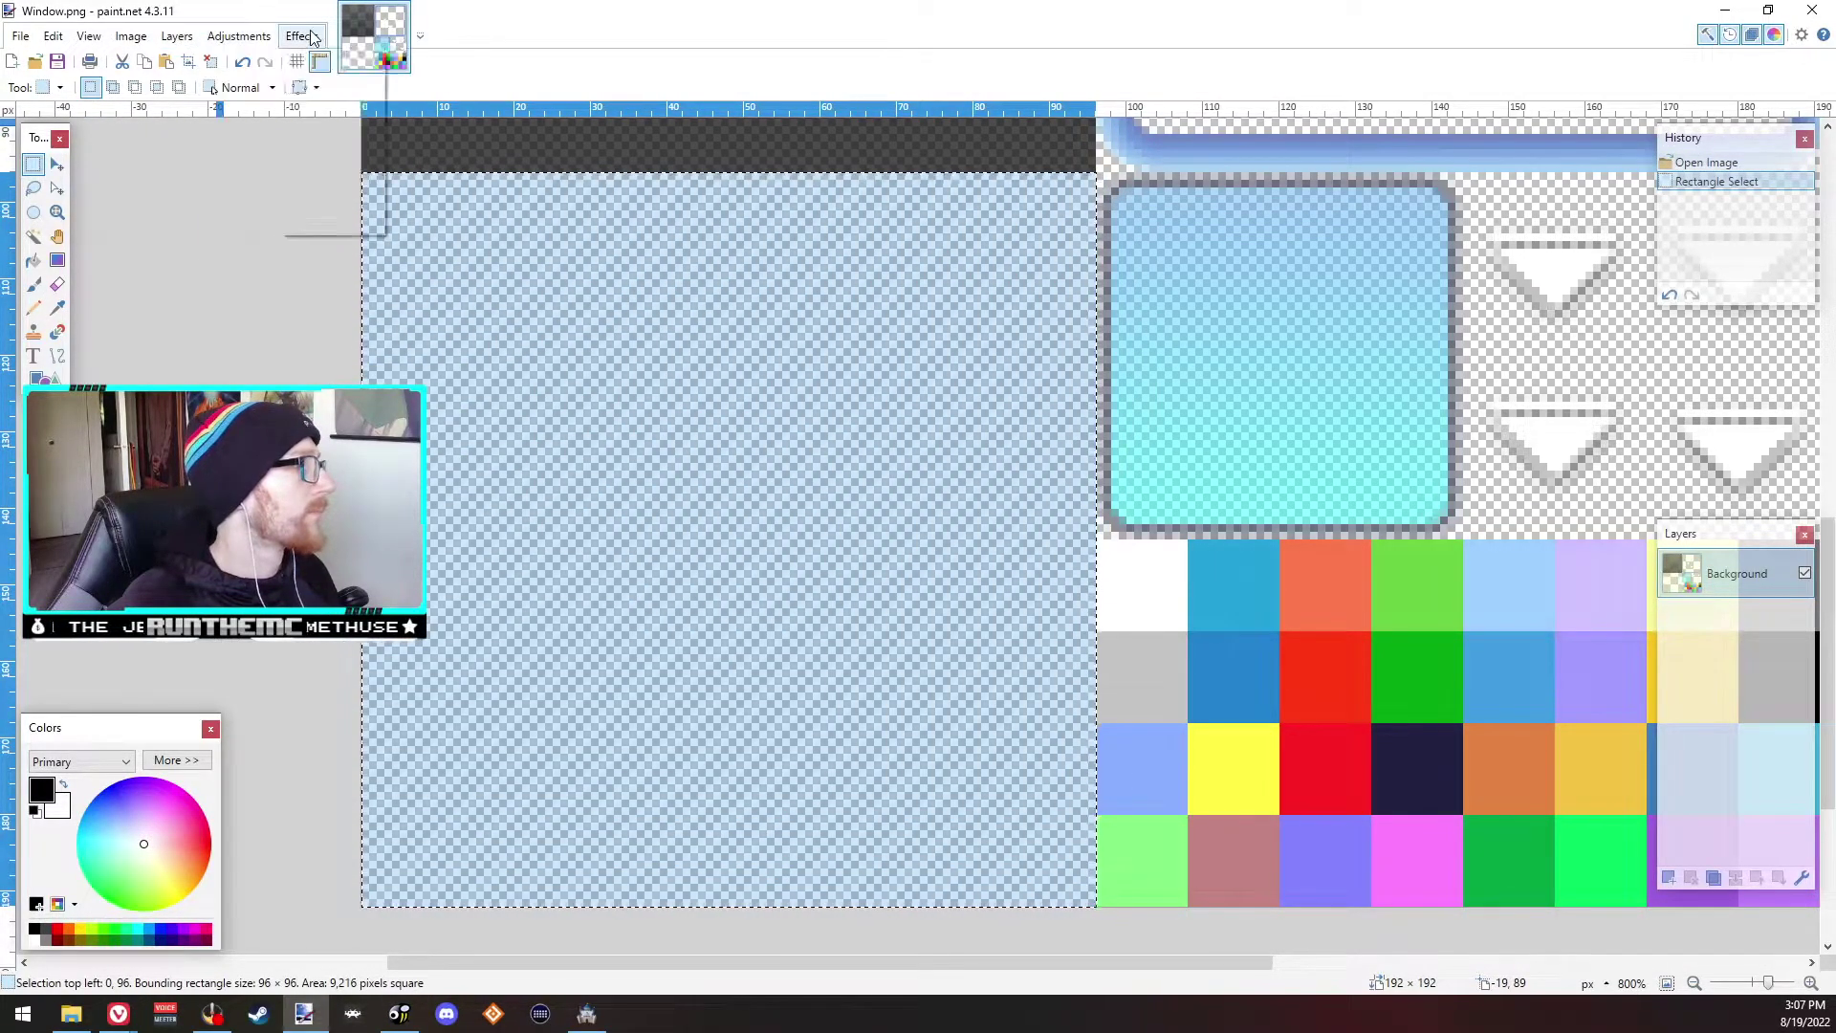
Step: Try darkening the selected pattern with a Hue / Saturation adjustment, setting the lightness to -100
left_click(239, 37)
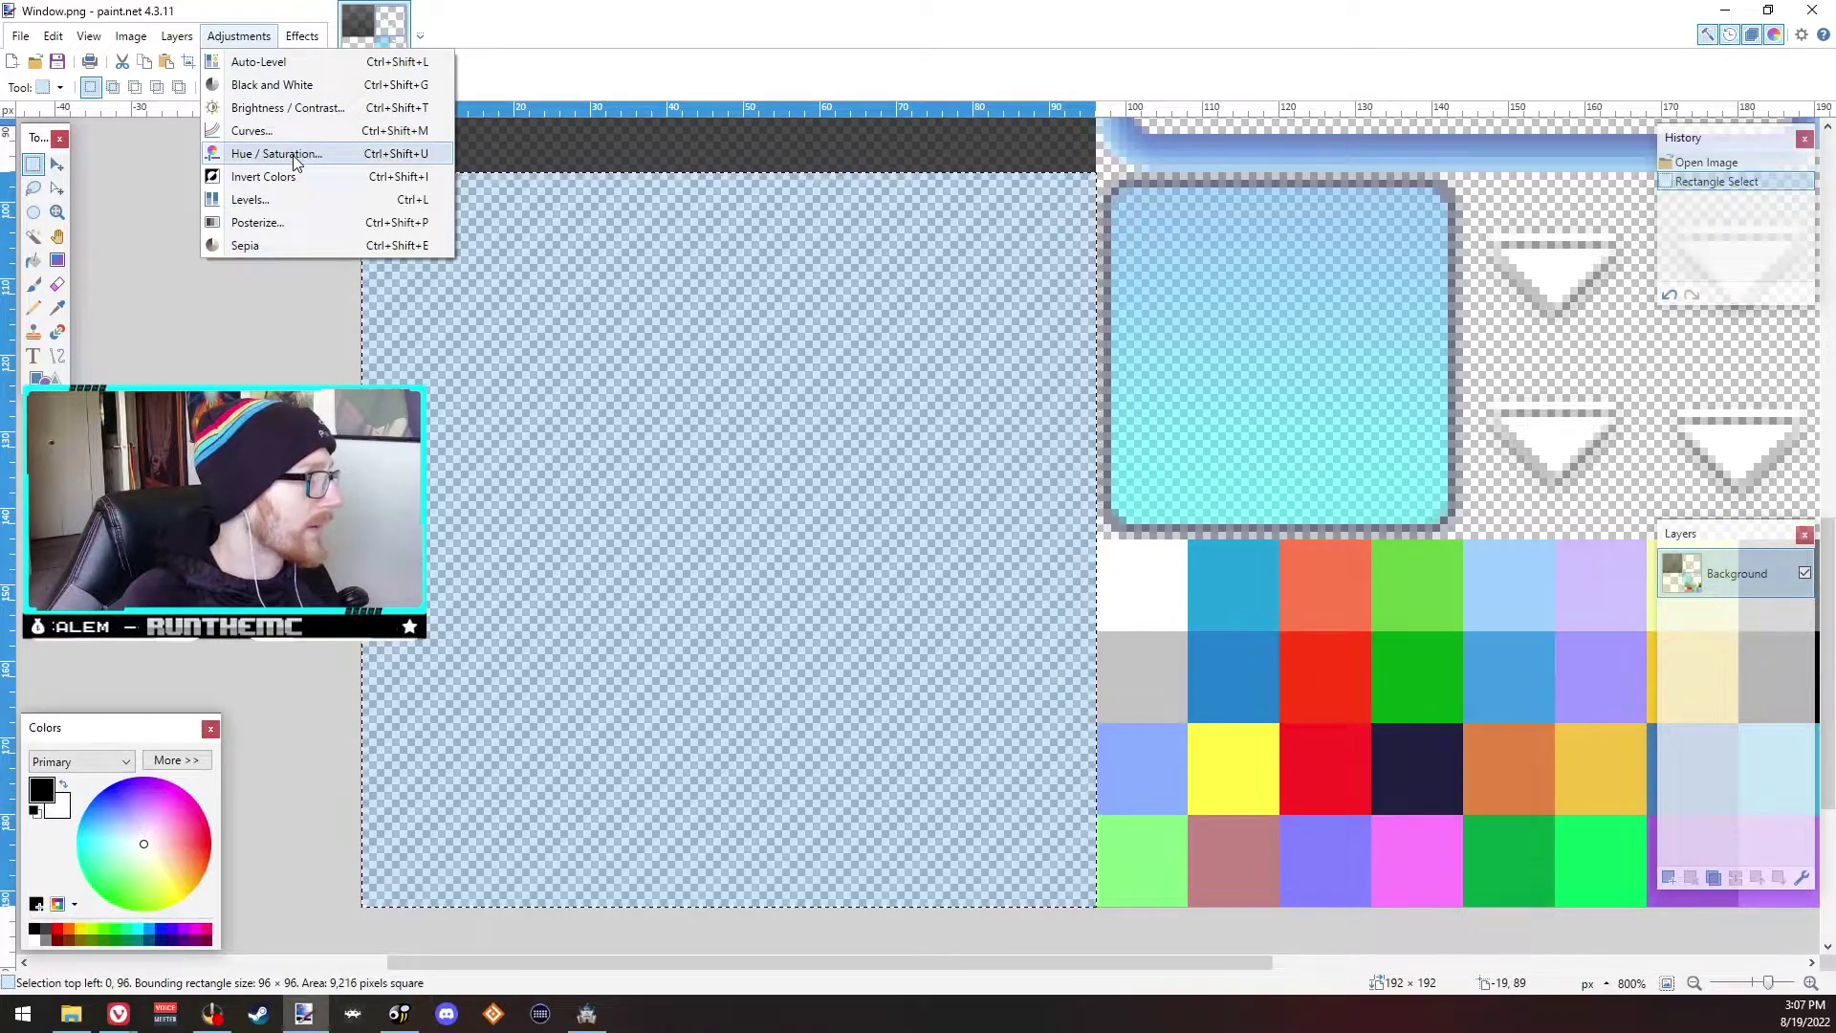
left_click(293, 154)
left_click_drag(872, 543, 780, 525)
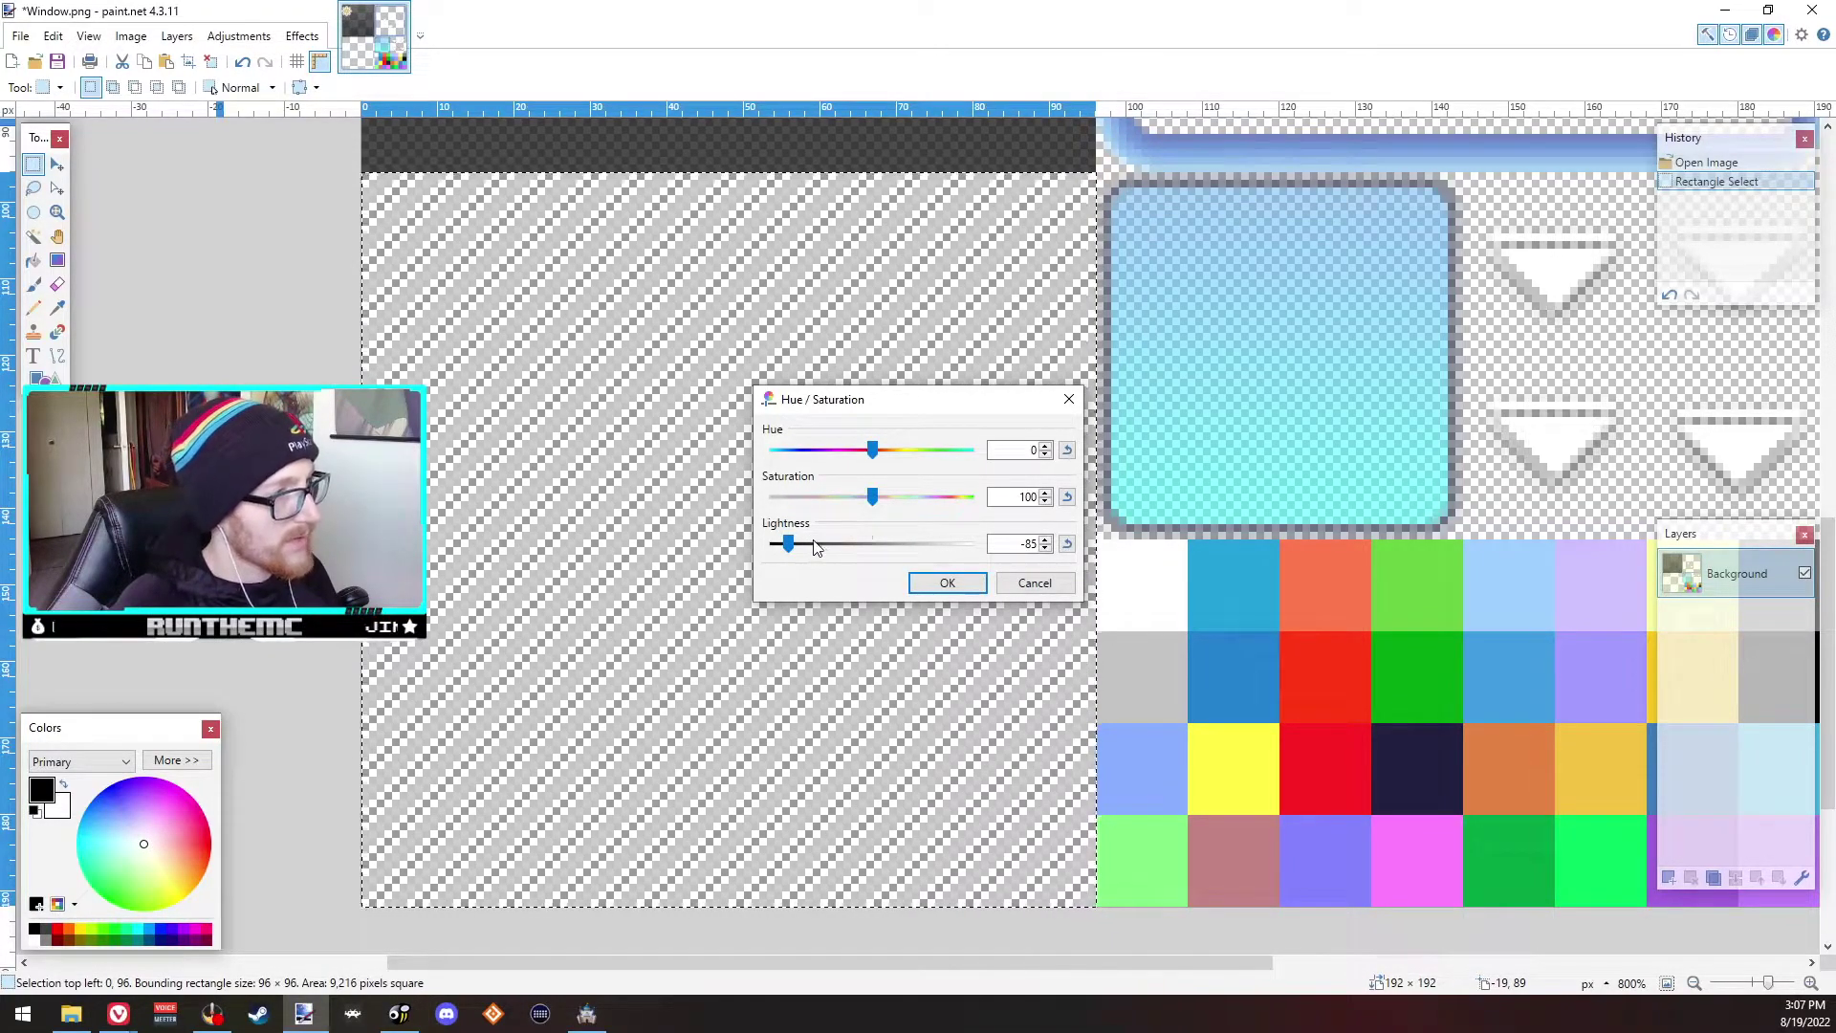
left_click_drag(789, 543, 780, 550)
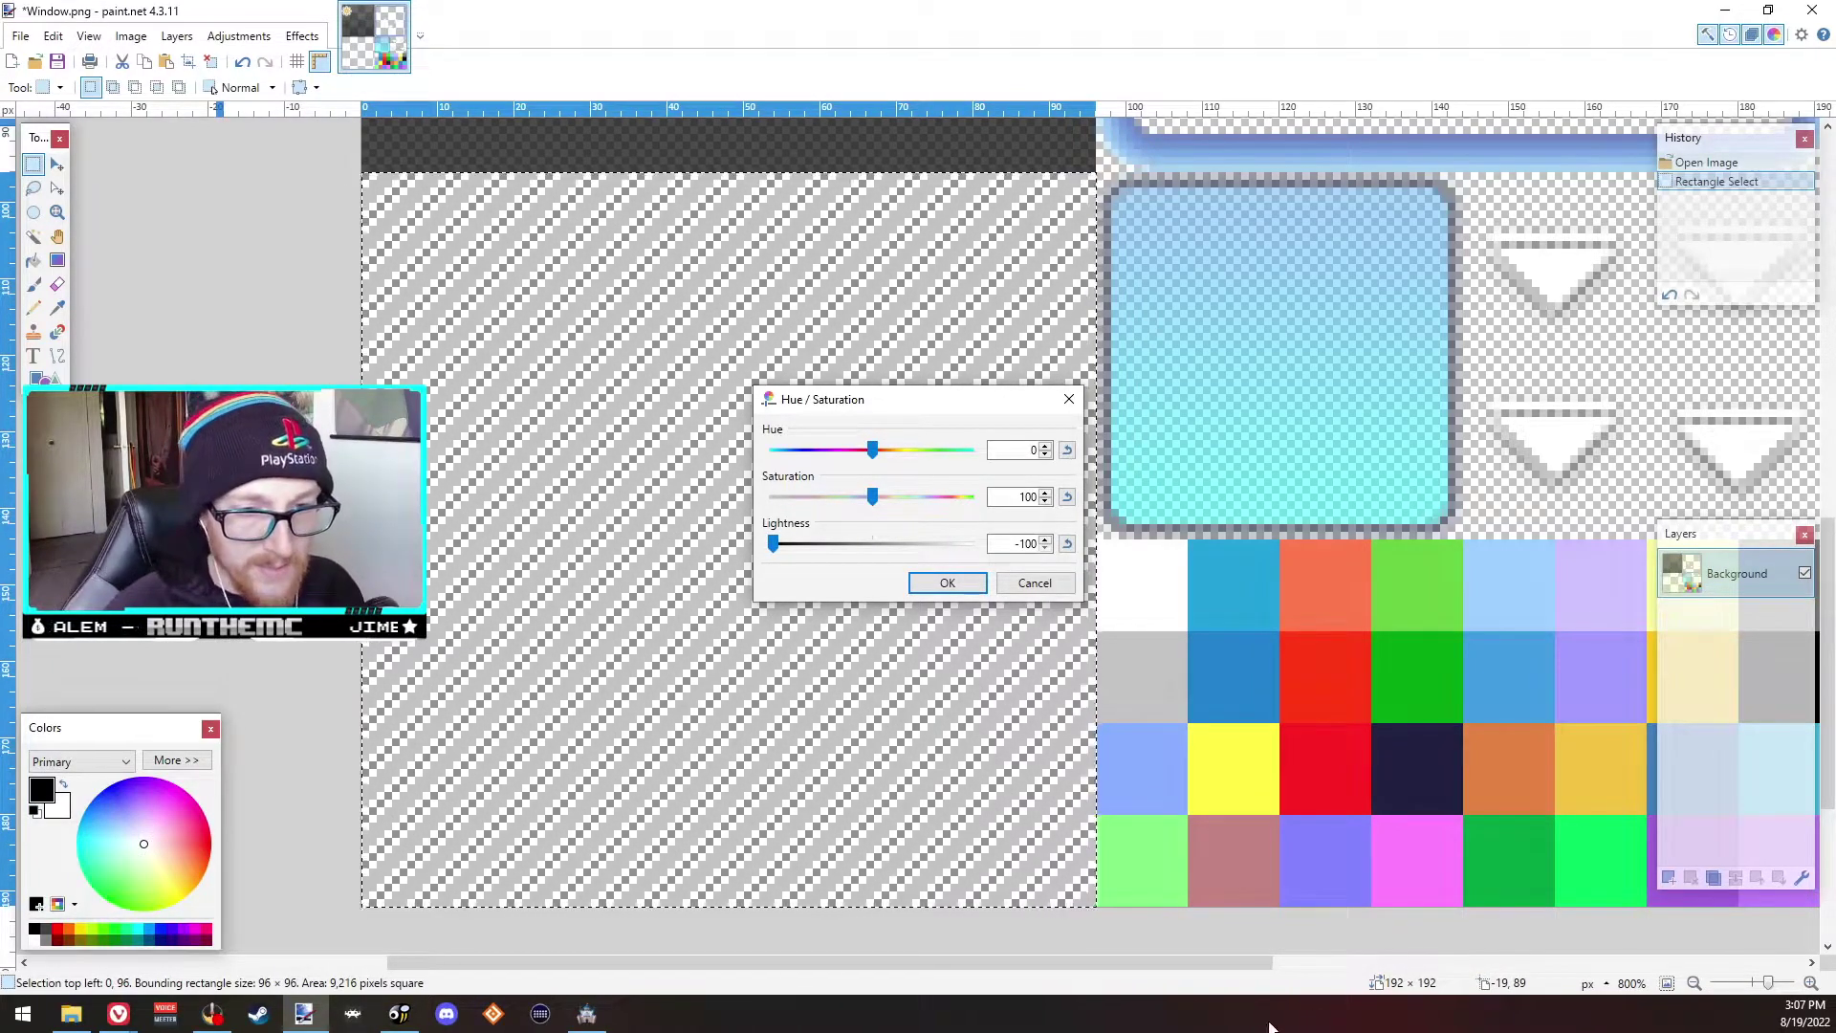
Step: Switch to RPG Maker MZ, playtest the game to view the title command window, and close the playtest
key("alt+Tab")
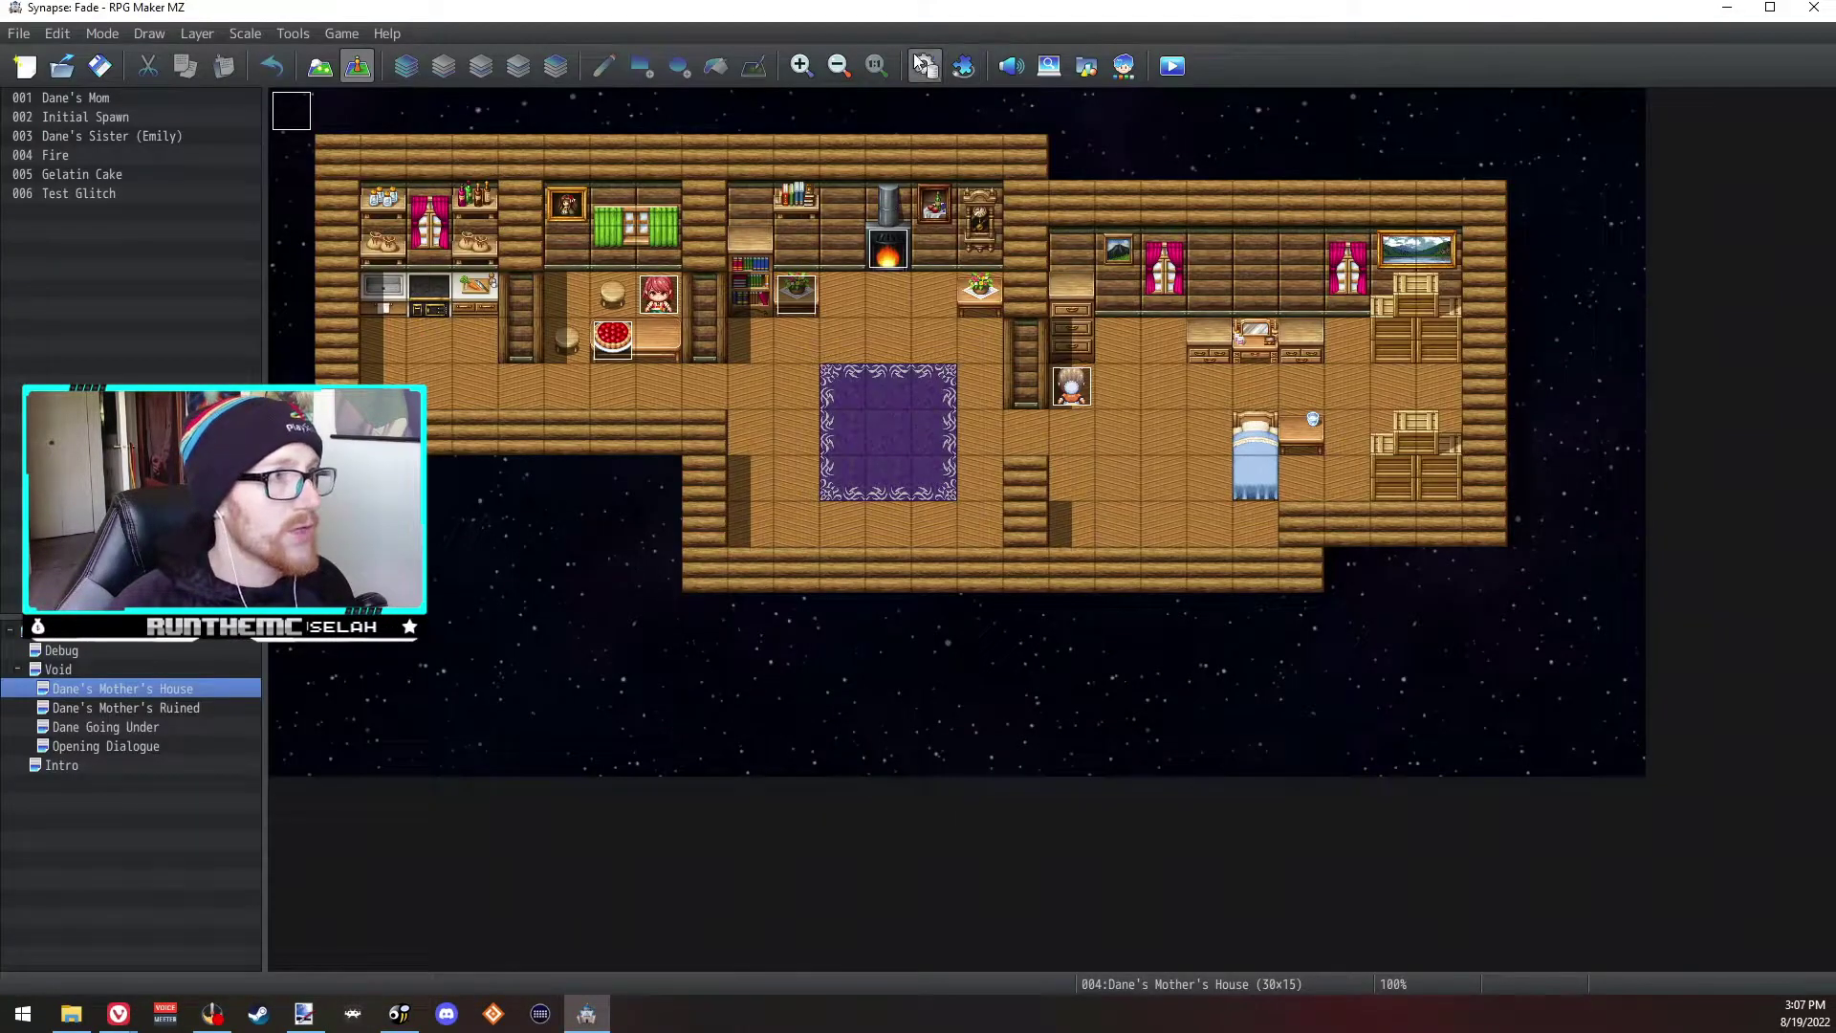
key("ctrl+r")
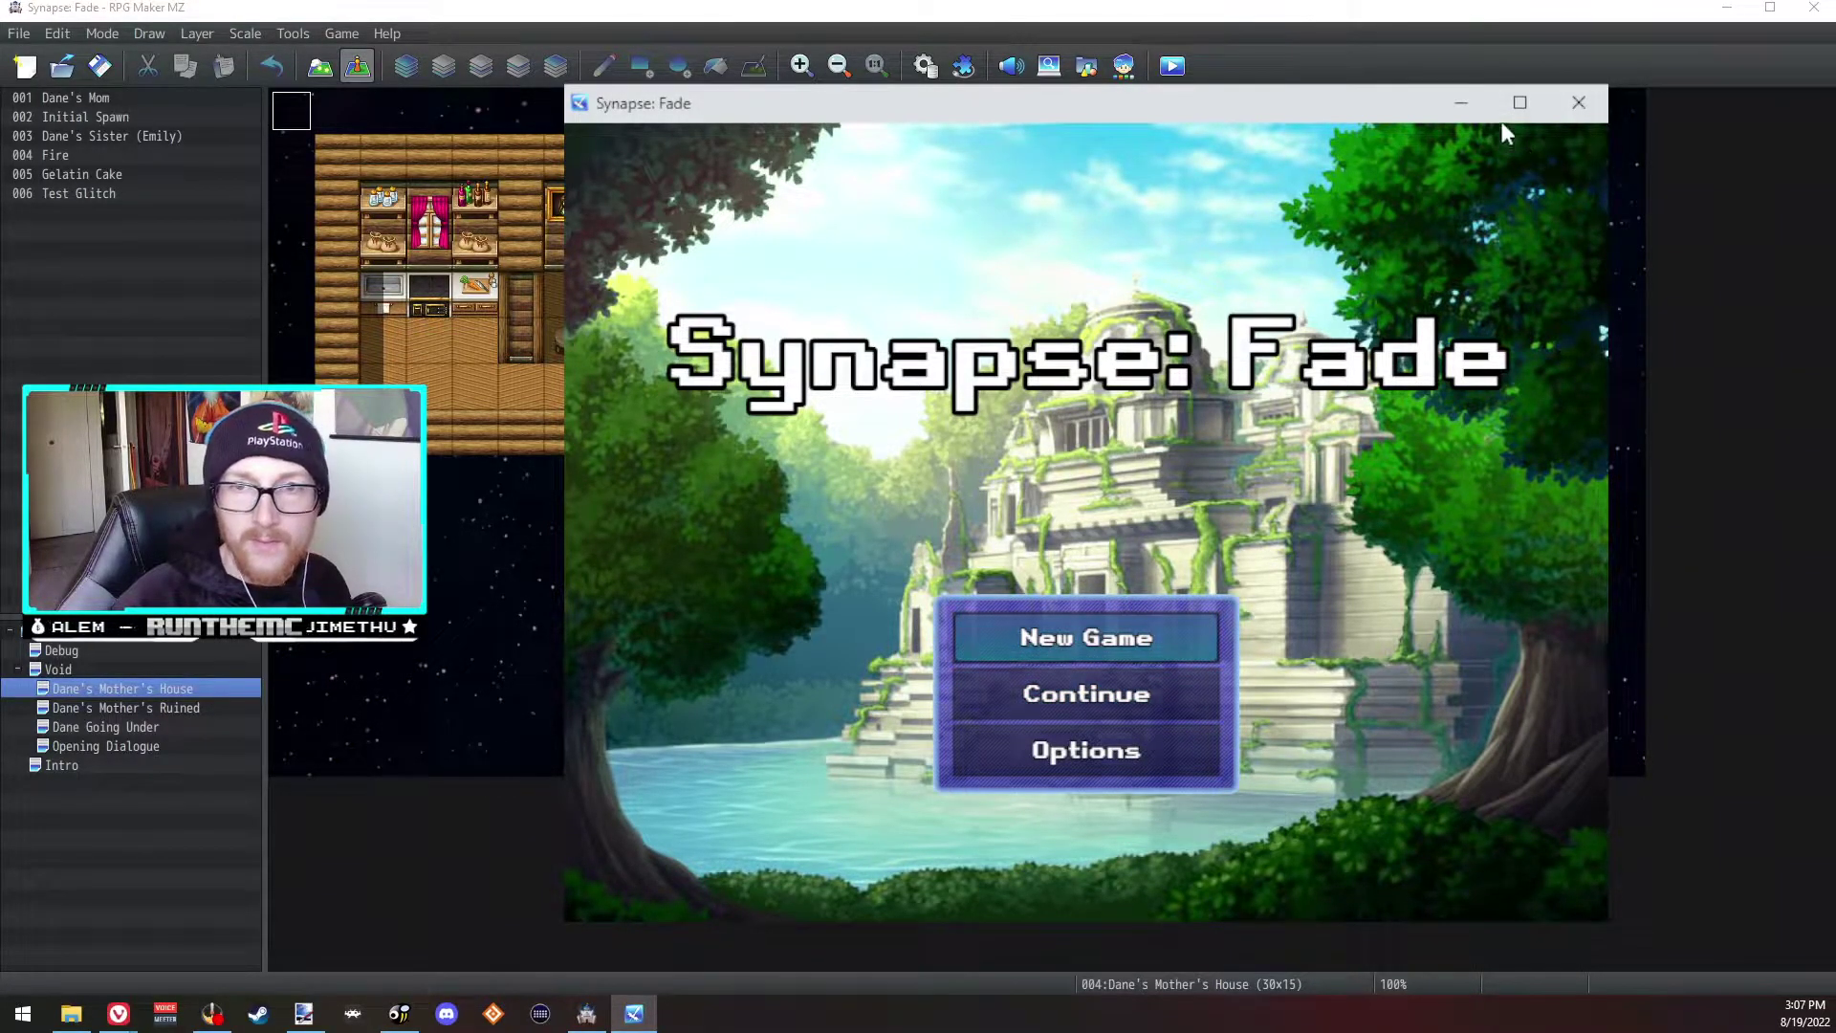
left_click(1579, 102)
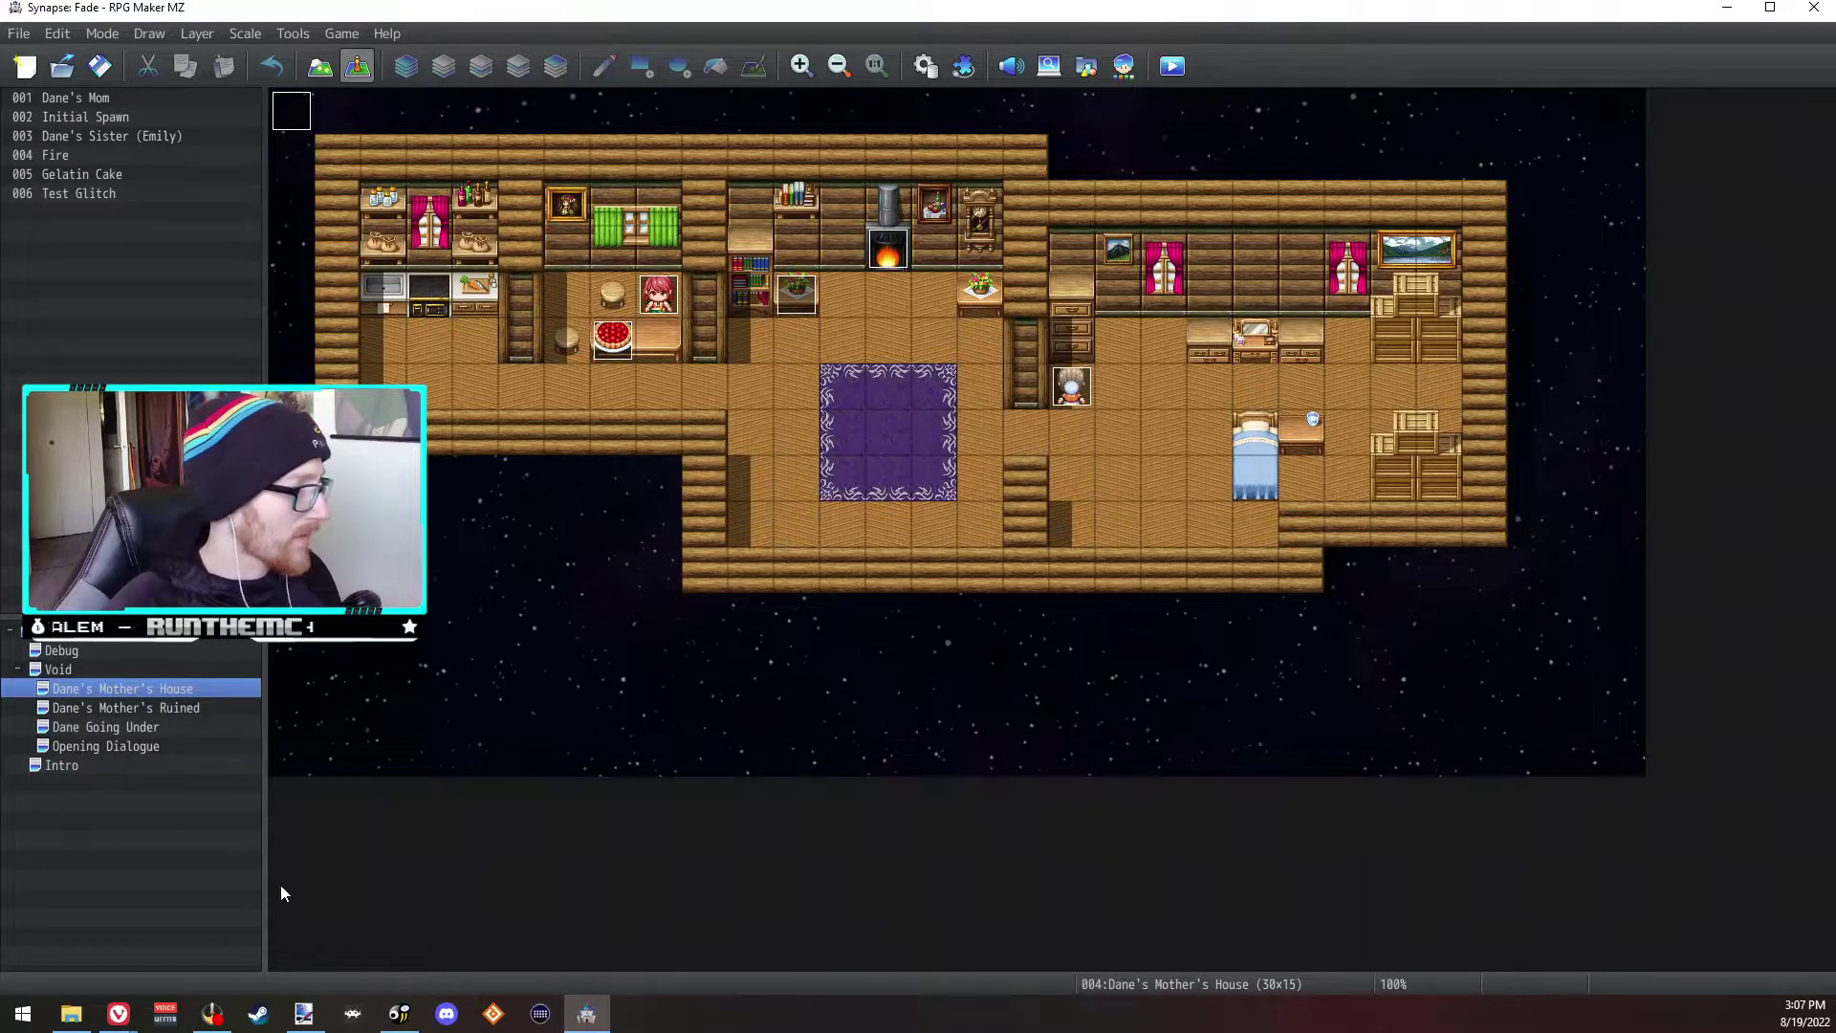
mouse_move(214, 1022)
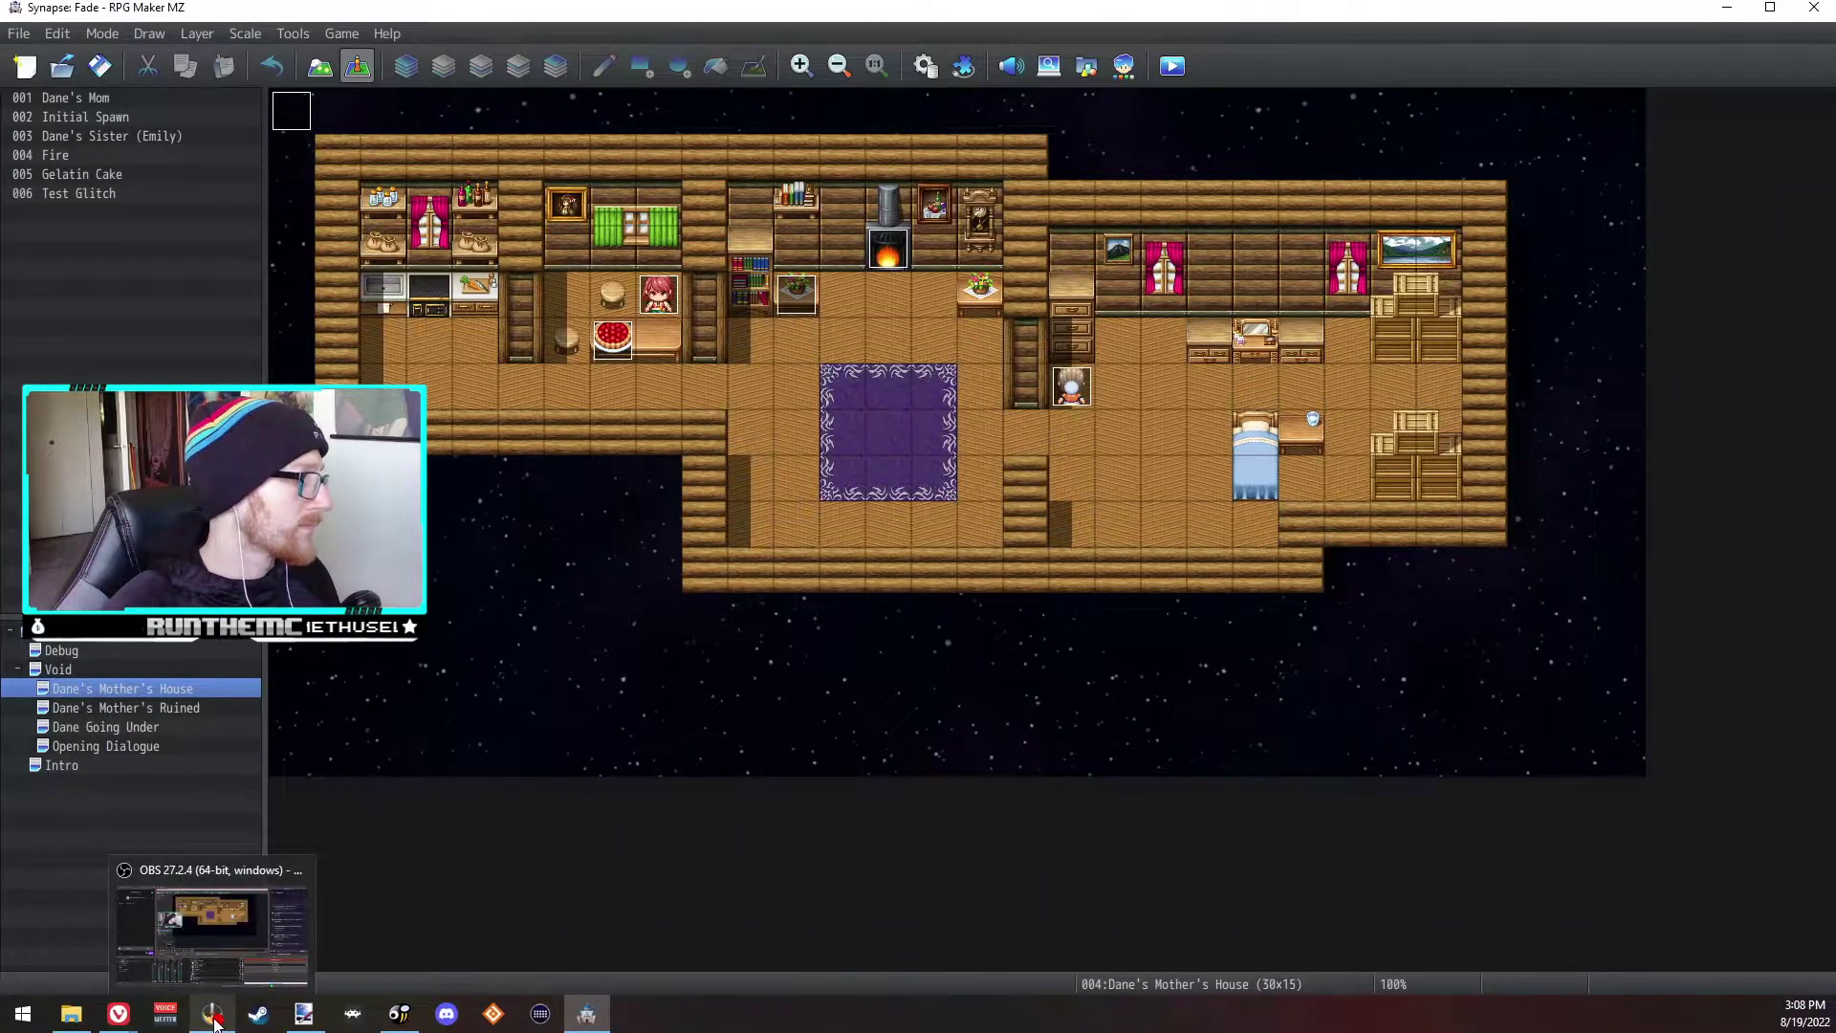
left_click(214, 1015)
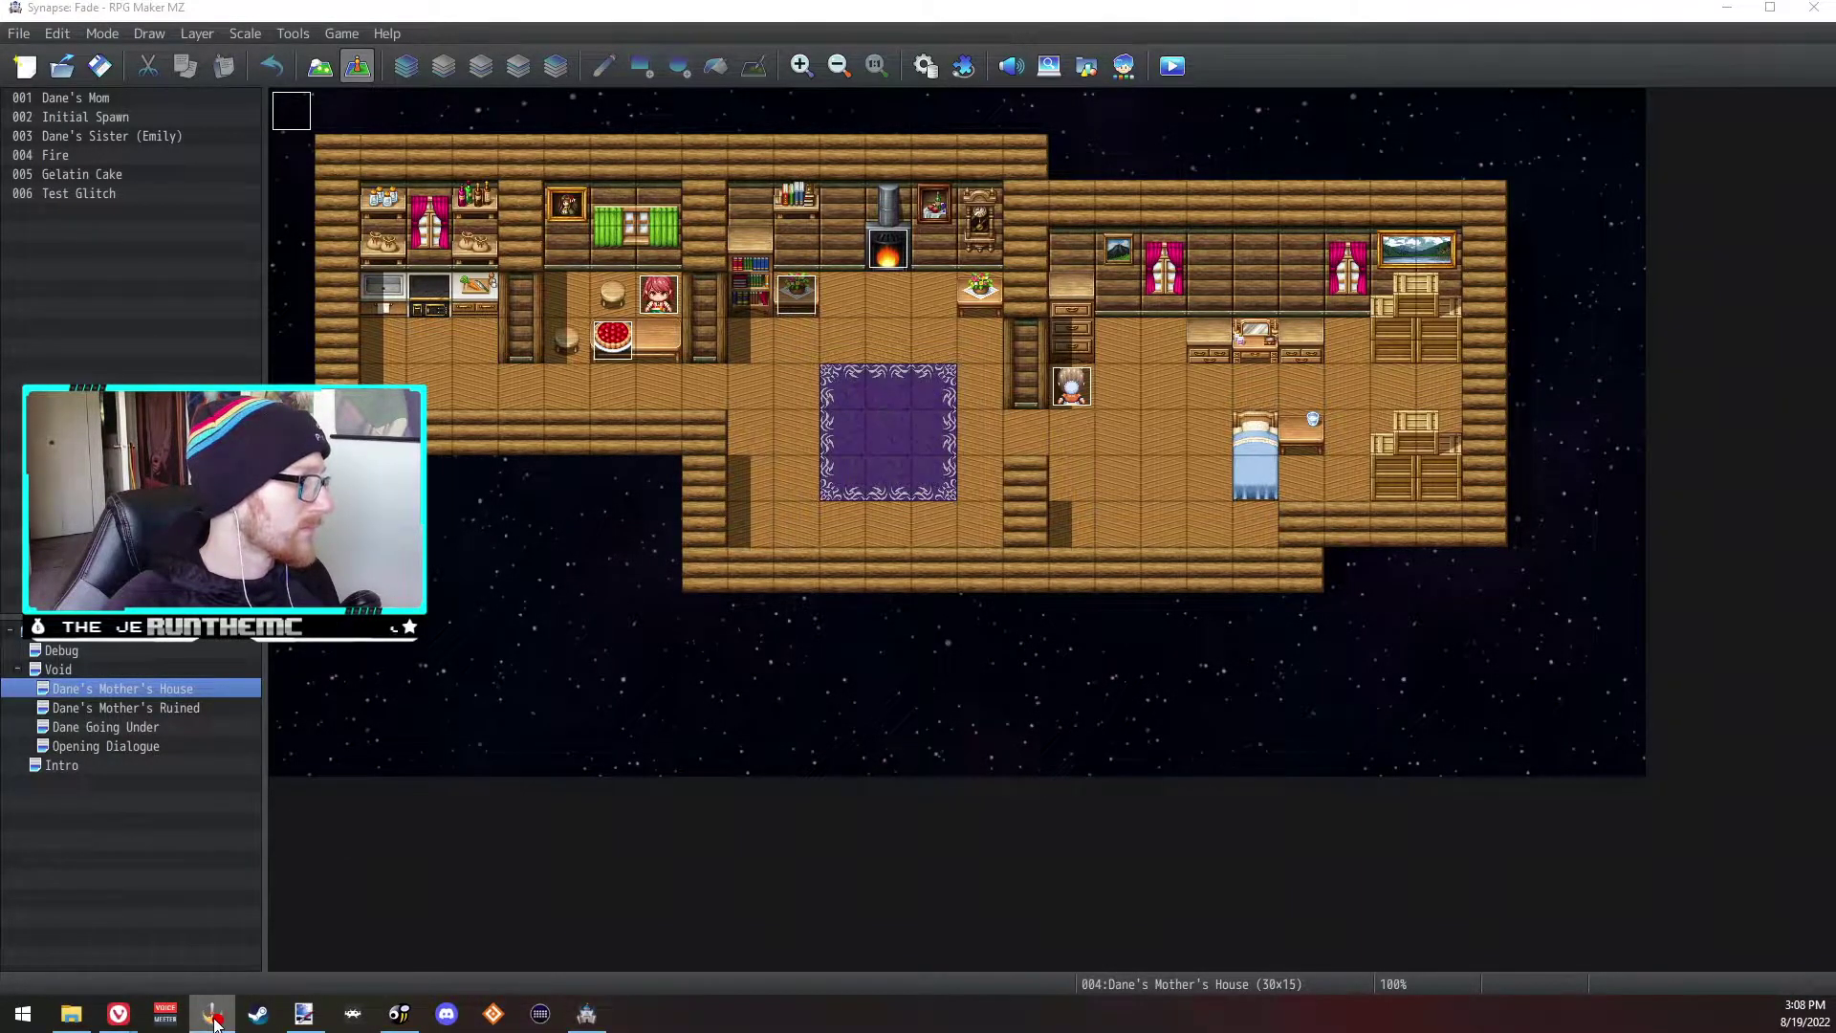
left_click(398, 1016)
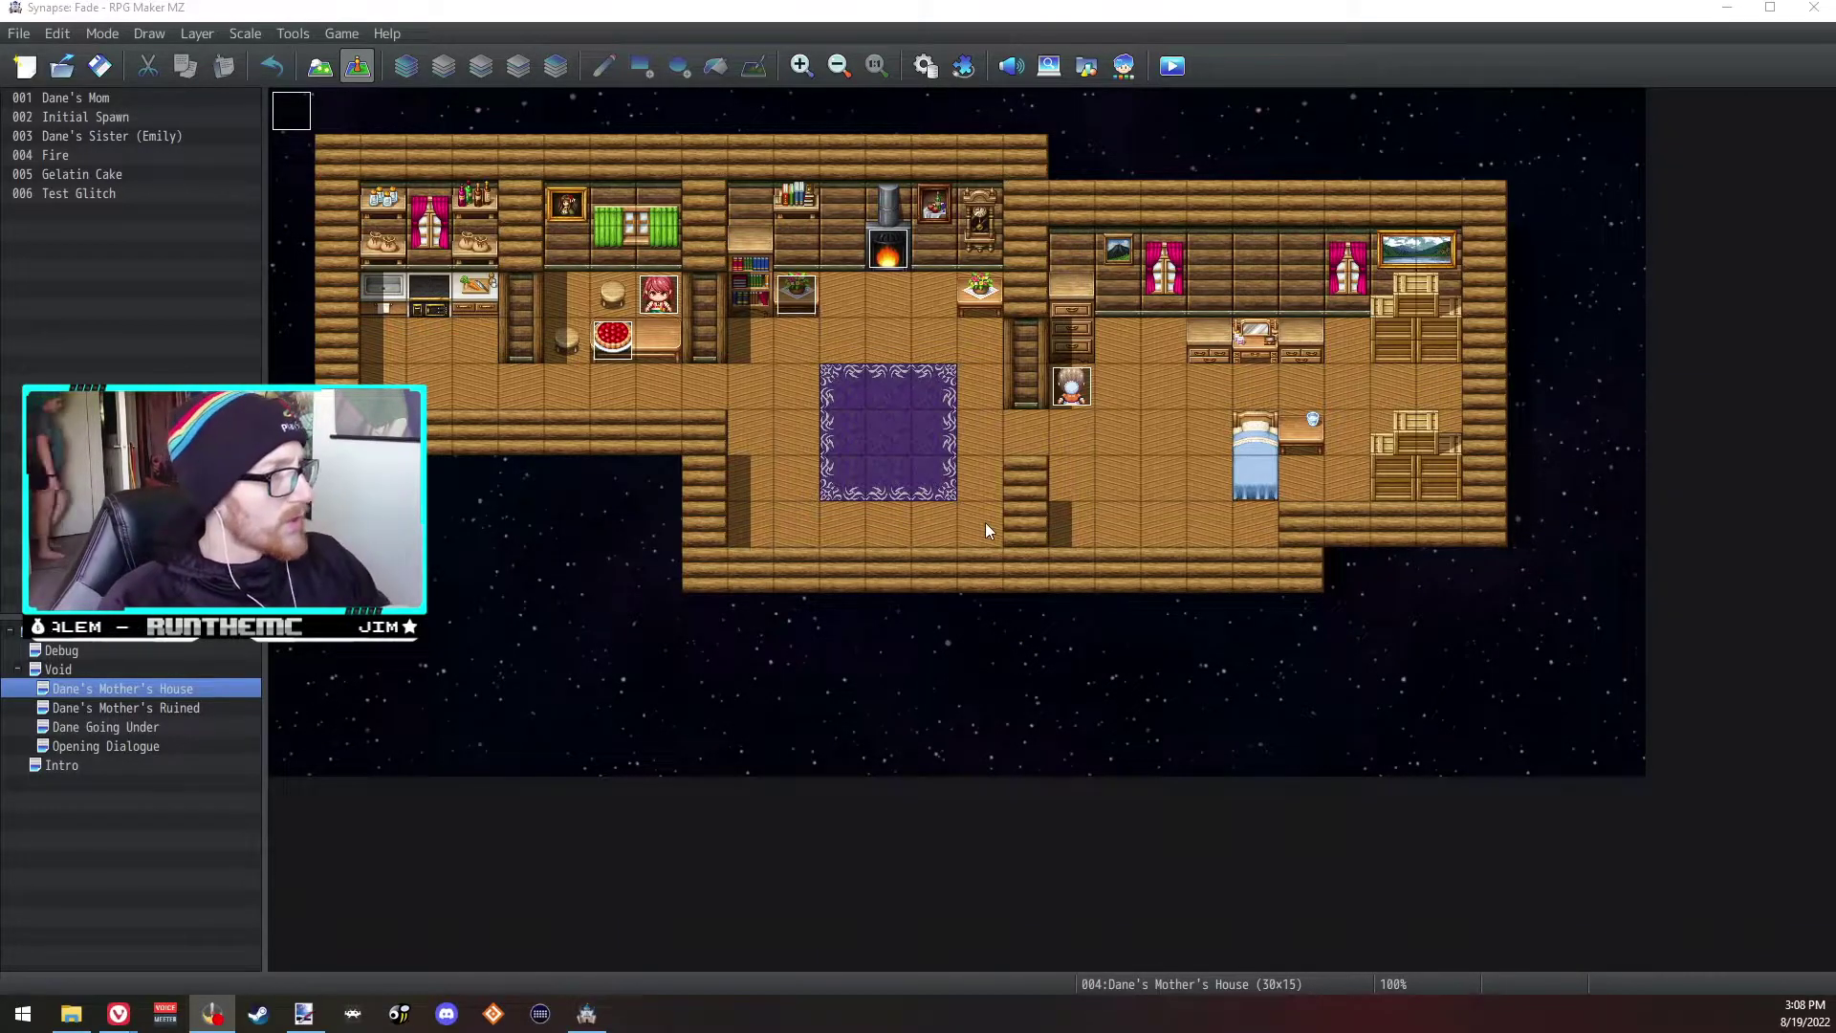
Step: Switch back to paint.net and apply the Hue / Saturation adjustment with -100 lightness to the pattern
left_click(315, 1012)
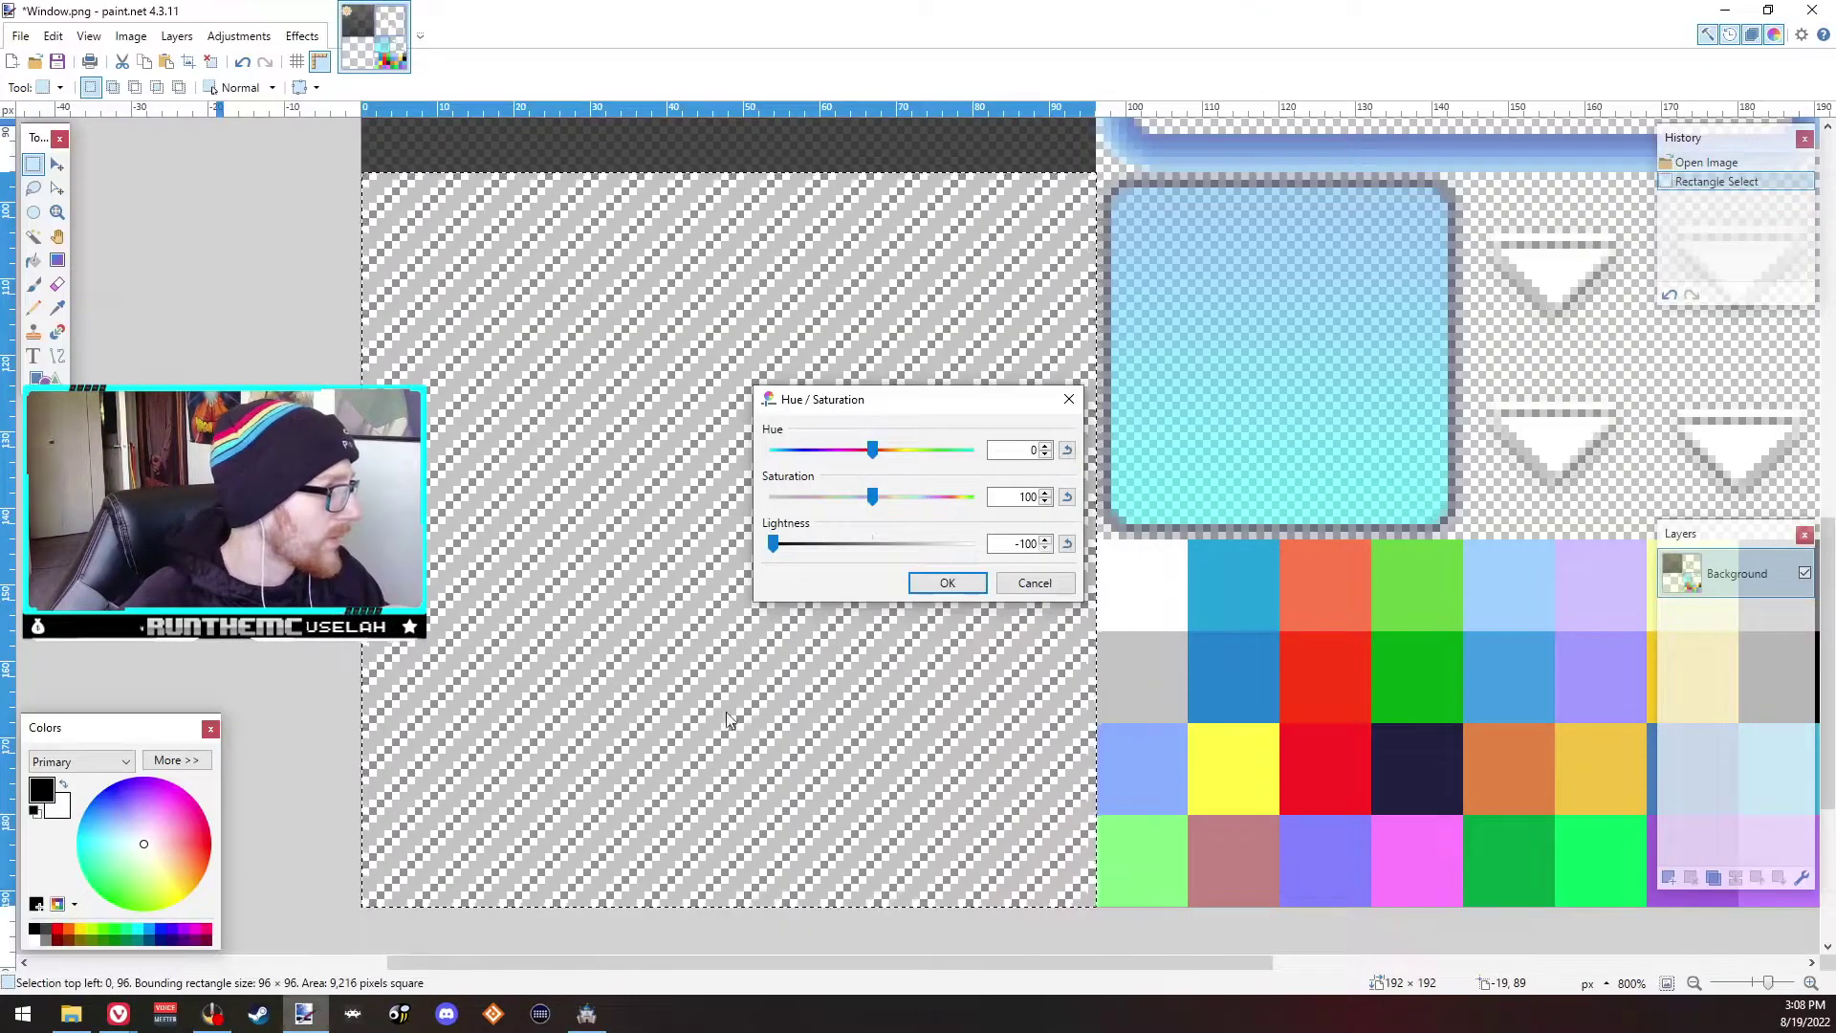
left_click(964, 587)
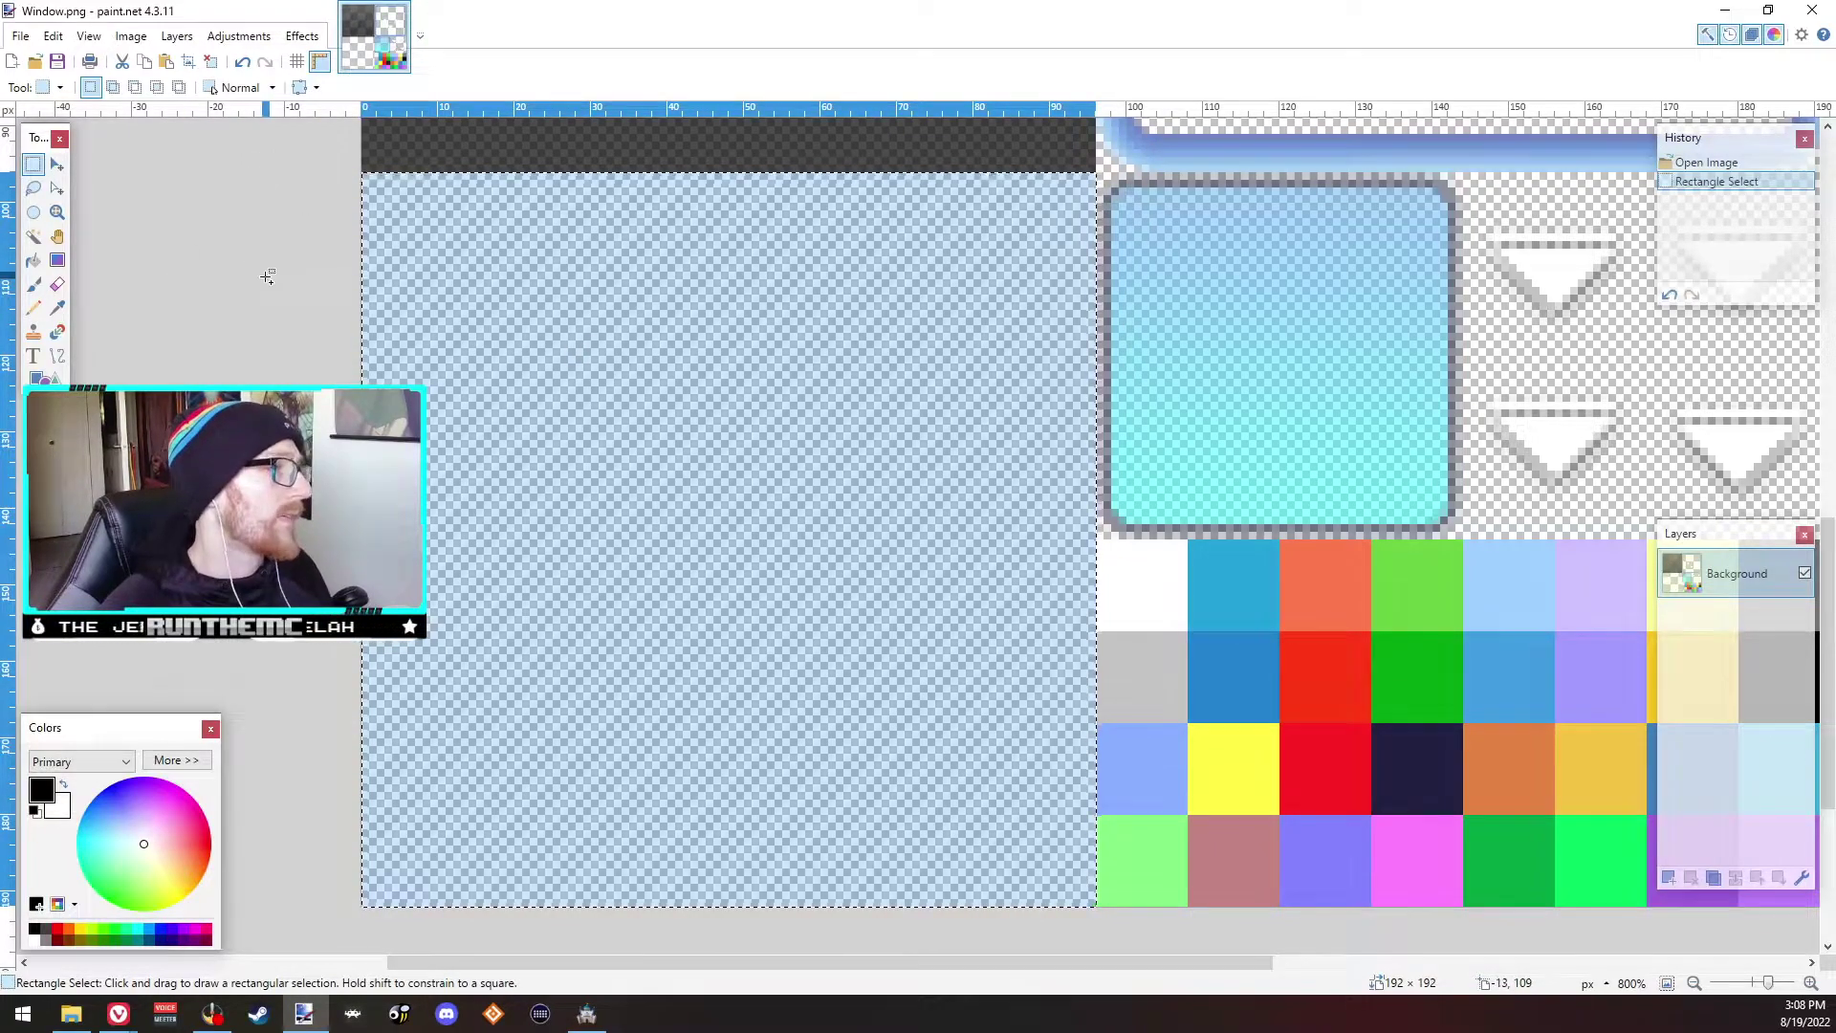
Step: Deselect, paste the copied pattern over its original quadrant, and rotate the pasted piece about -90°
key("ctrl+d")
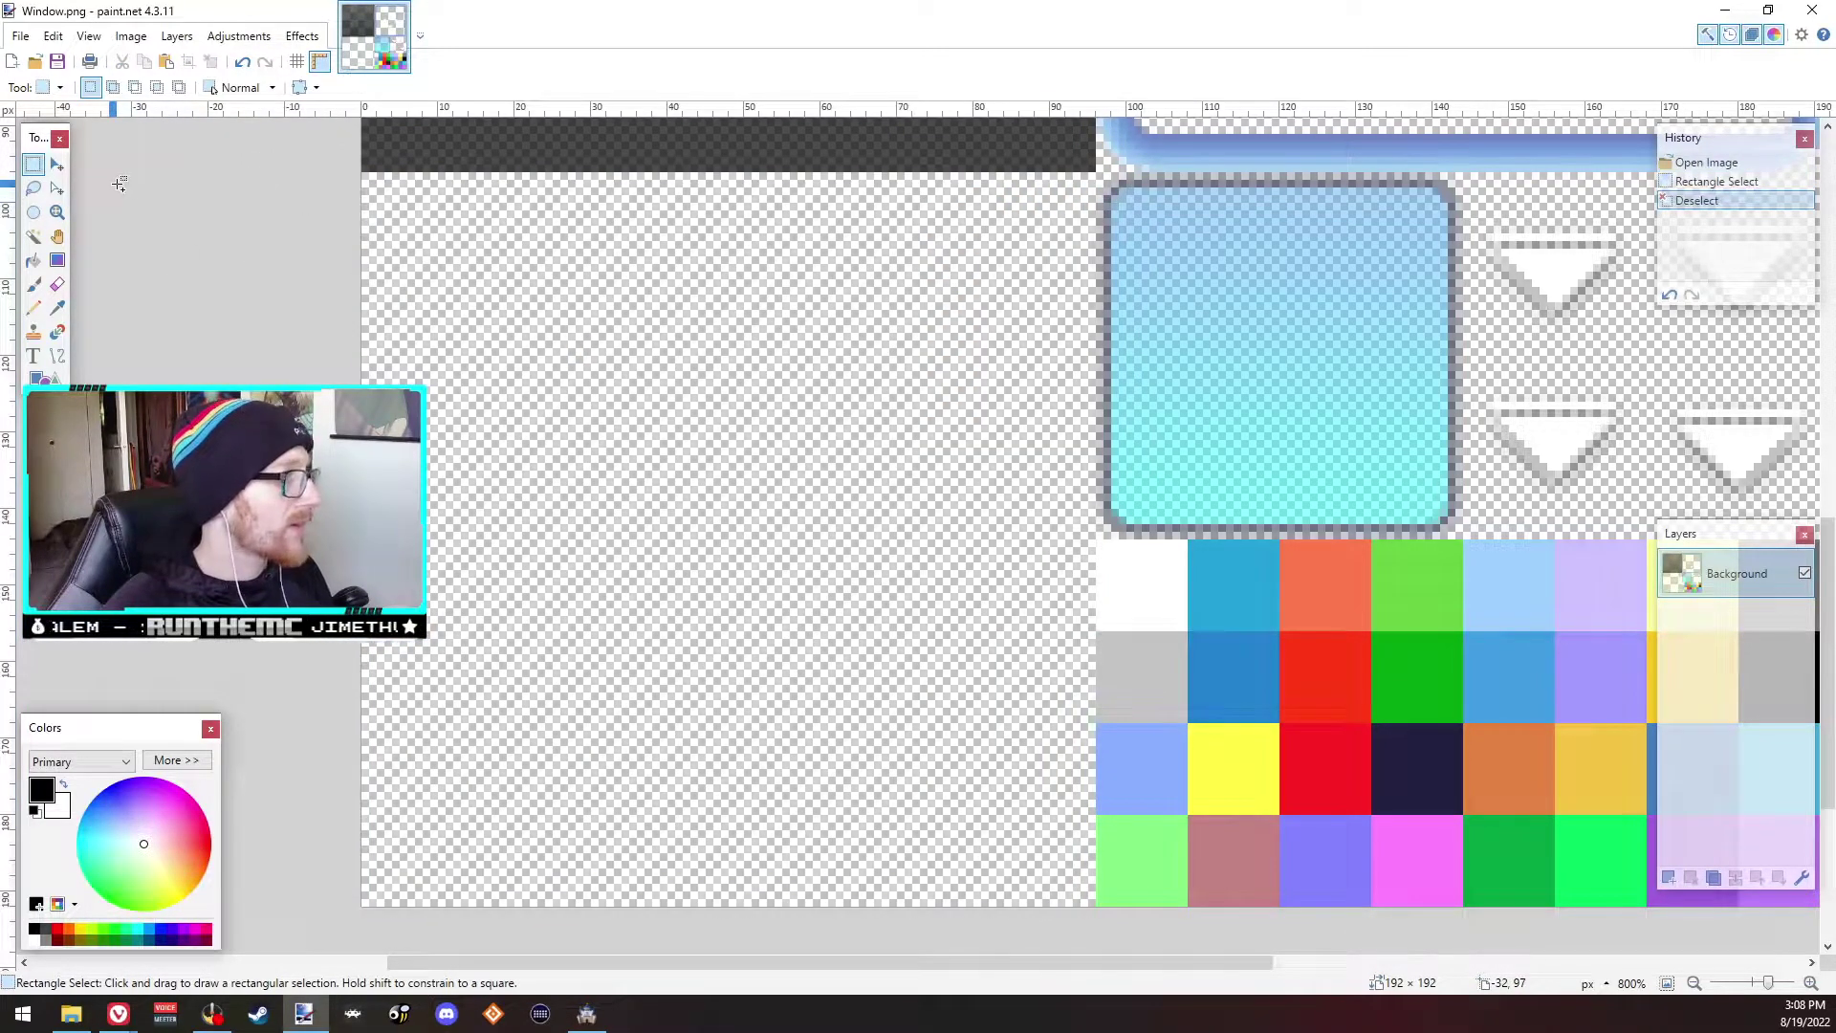
key("ctrl+v")
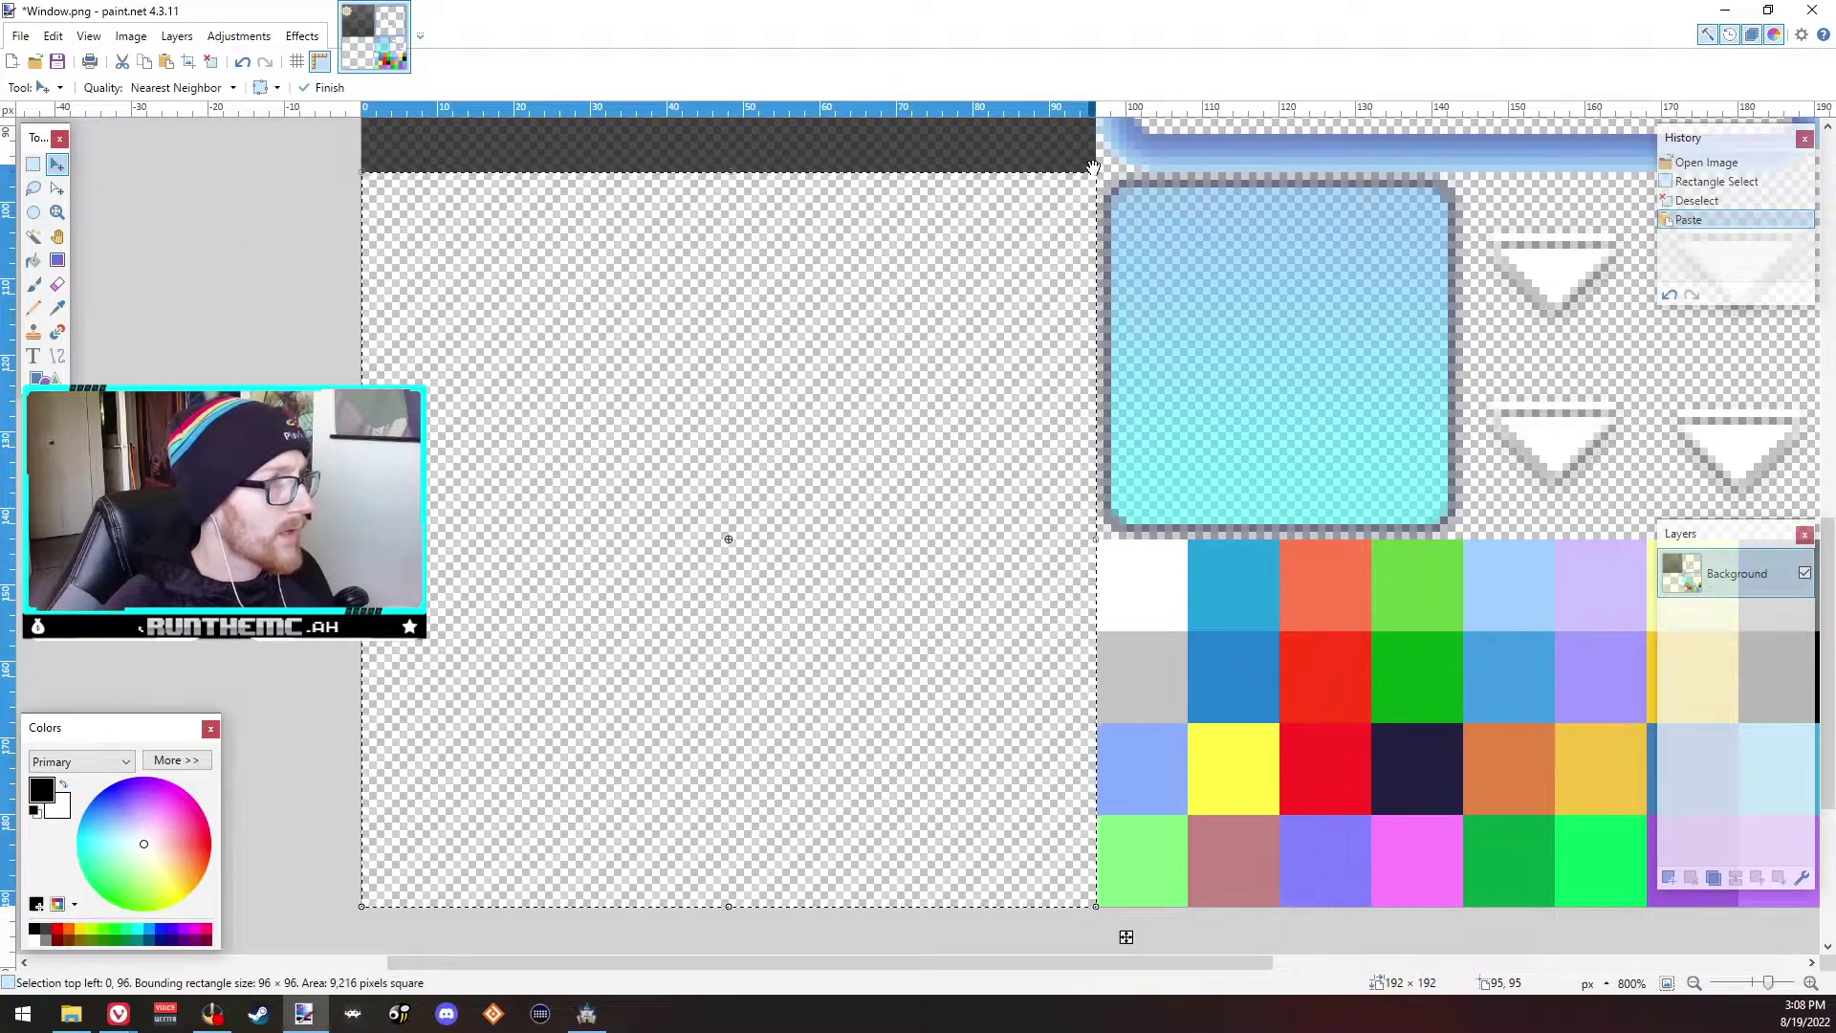
left_click_drag(1107, 166, 1106, 926)
scroll(826, 688, "down", 5, "ctrl")
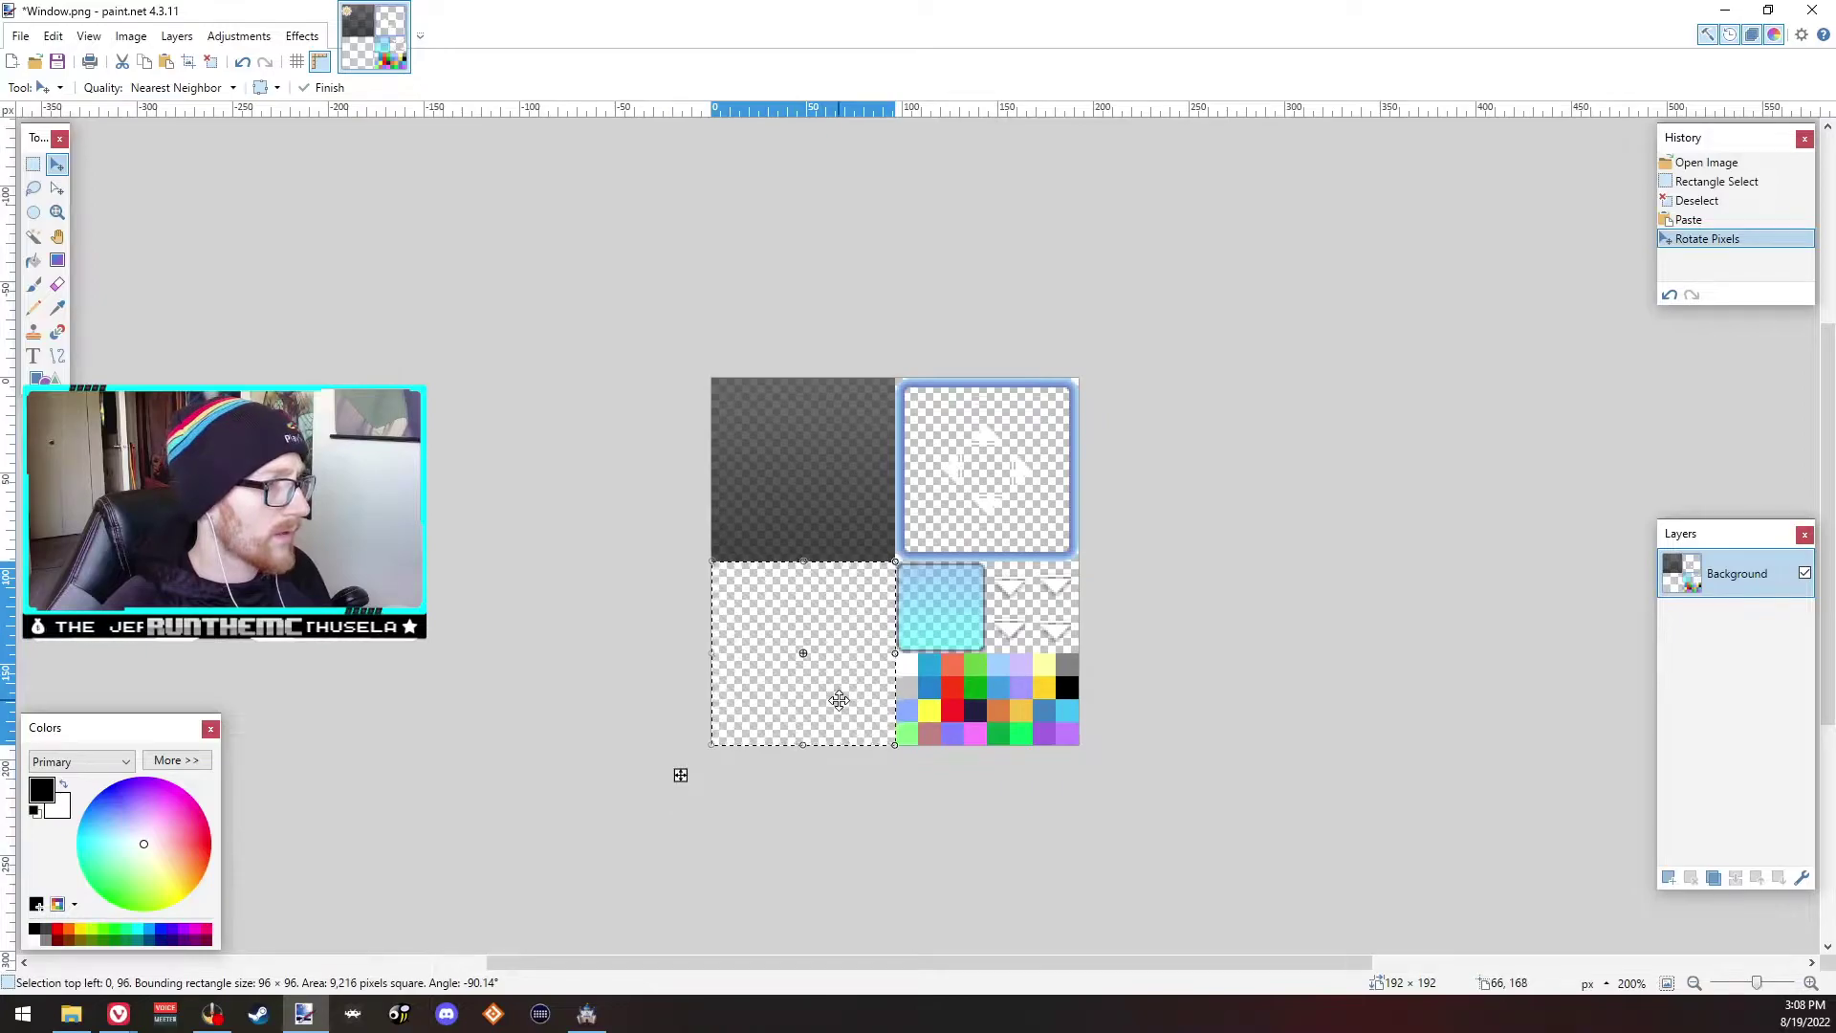
Step: Inspect the rotated pattern quadrant up close, and save Window.png with the auto-detect bit depth settings
scroll(864, 708, "up", 4, "ctrl")
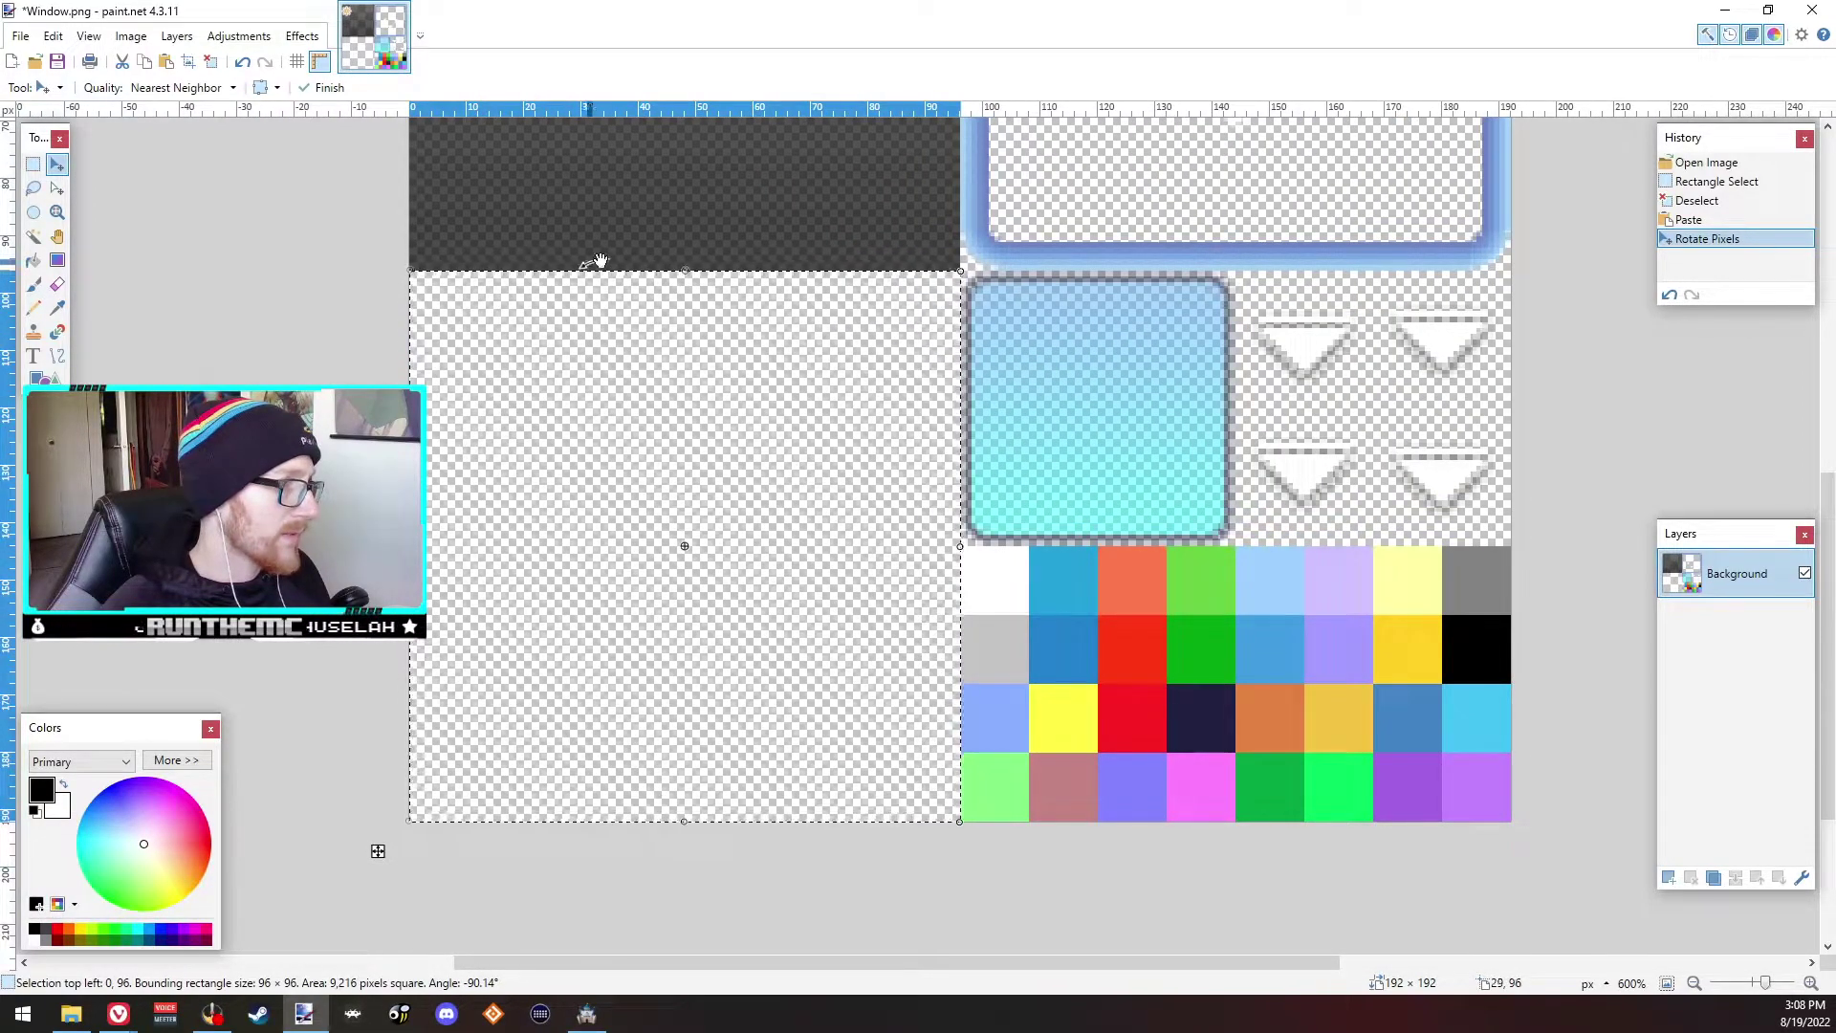
scroll(872, 541, "up", 1)
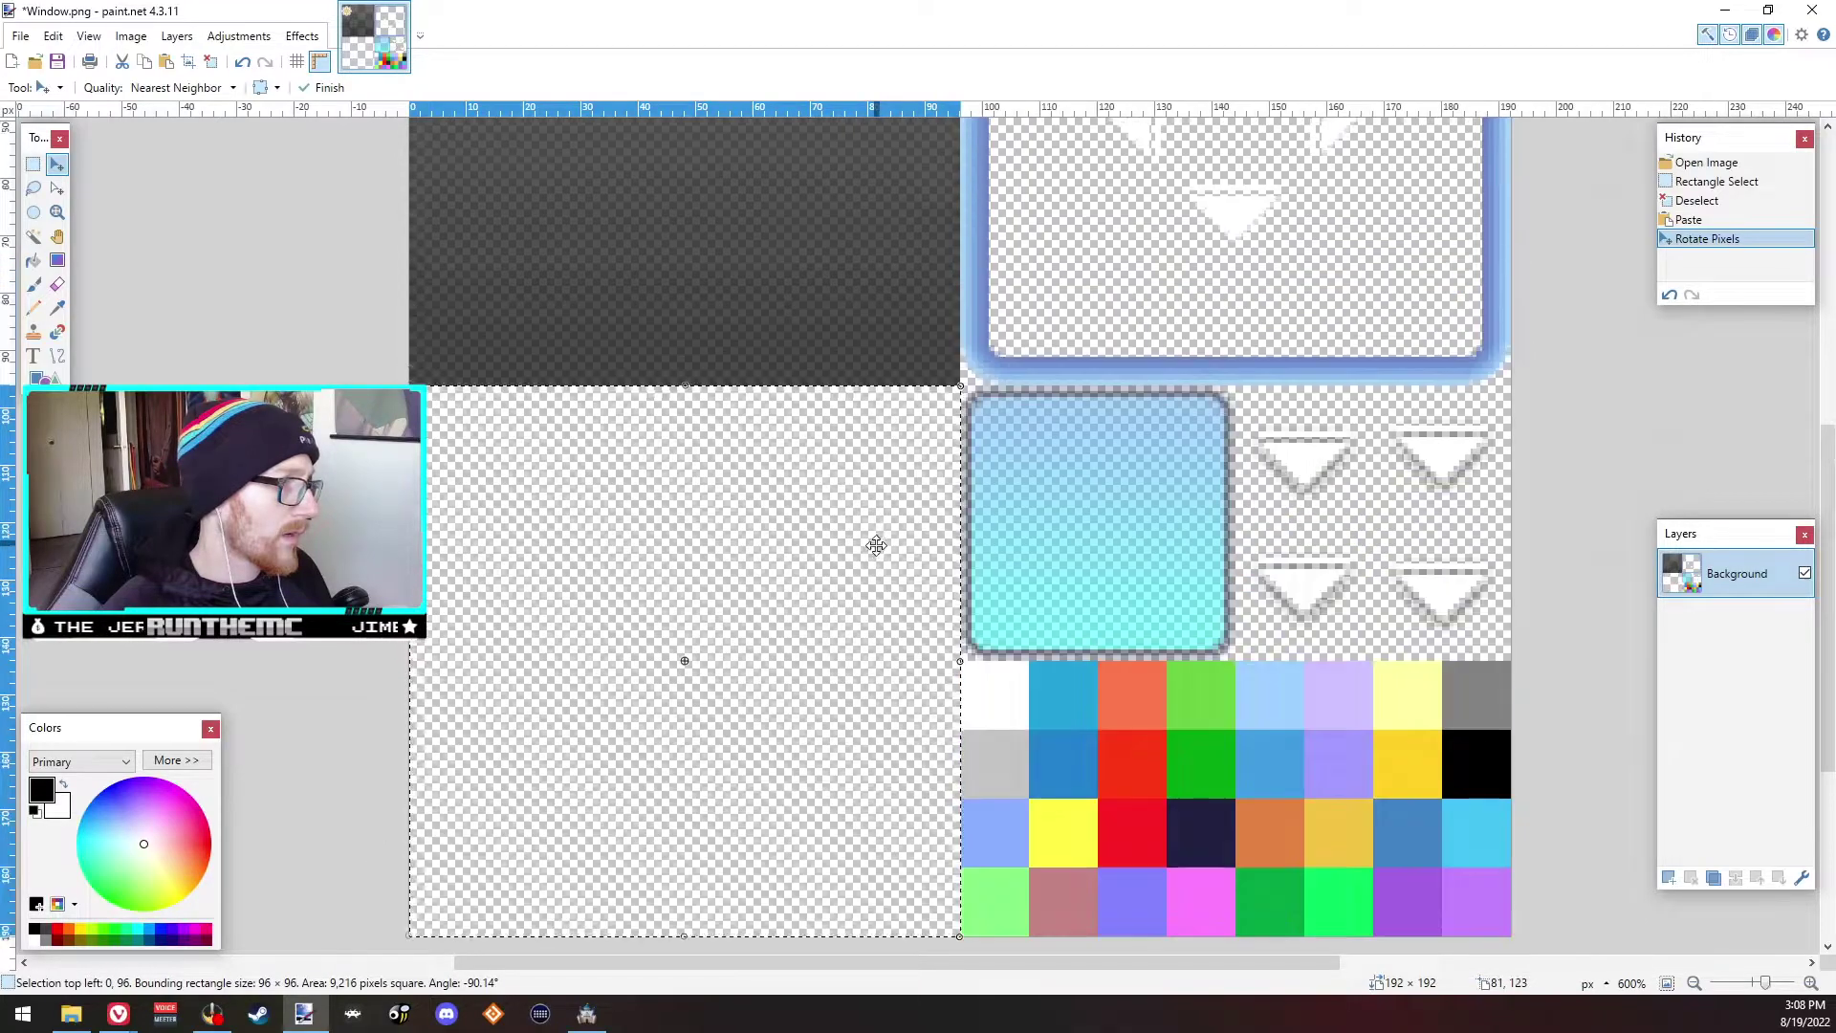
scroll(860, 555, "down", 2)
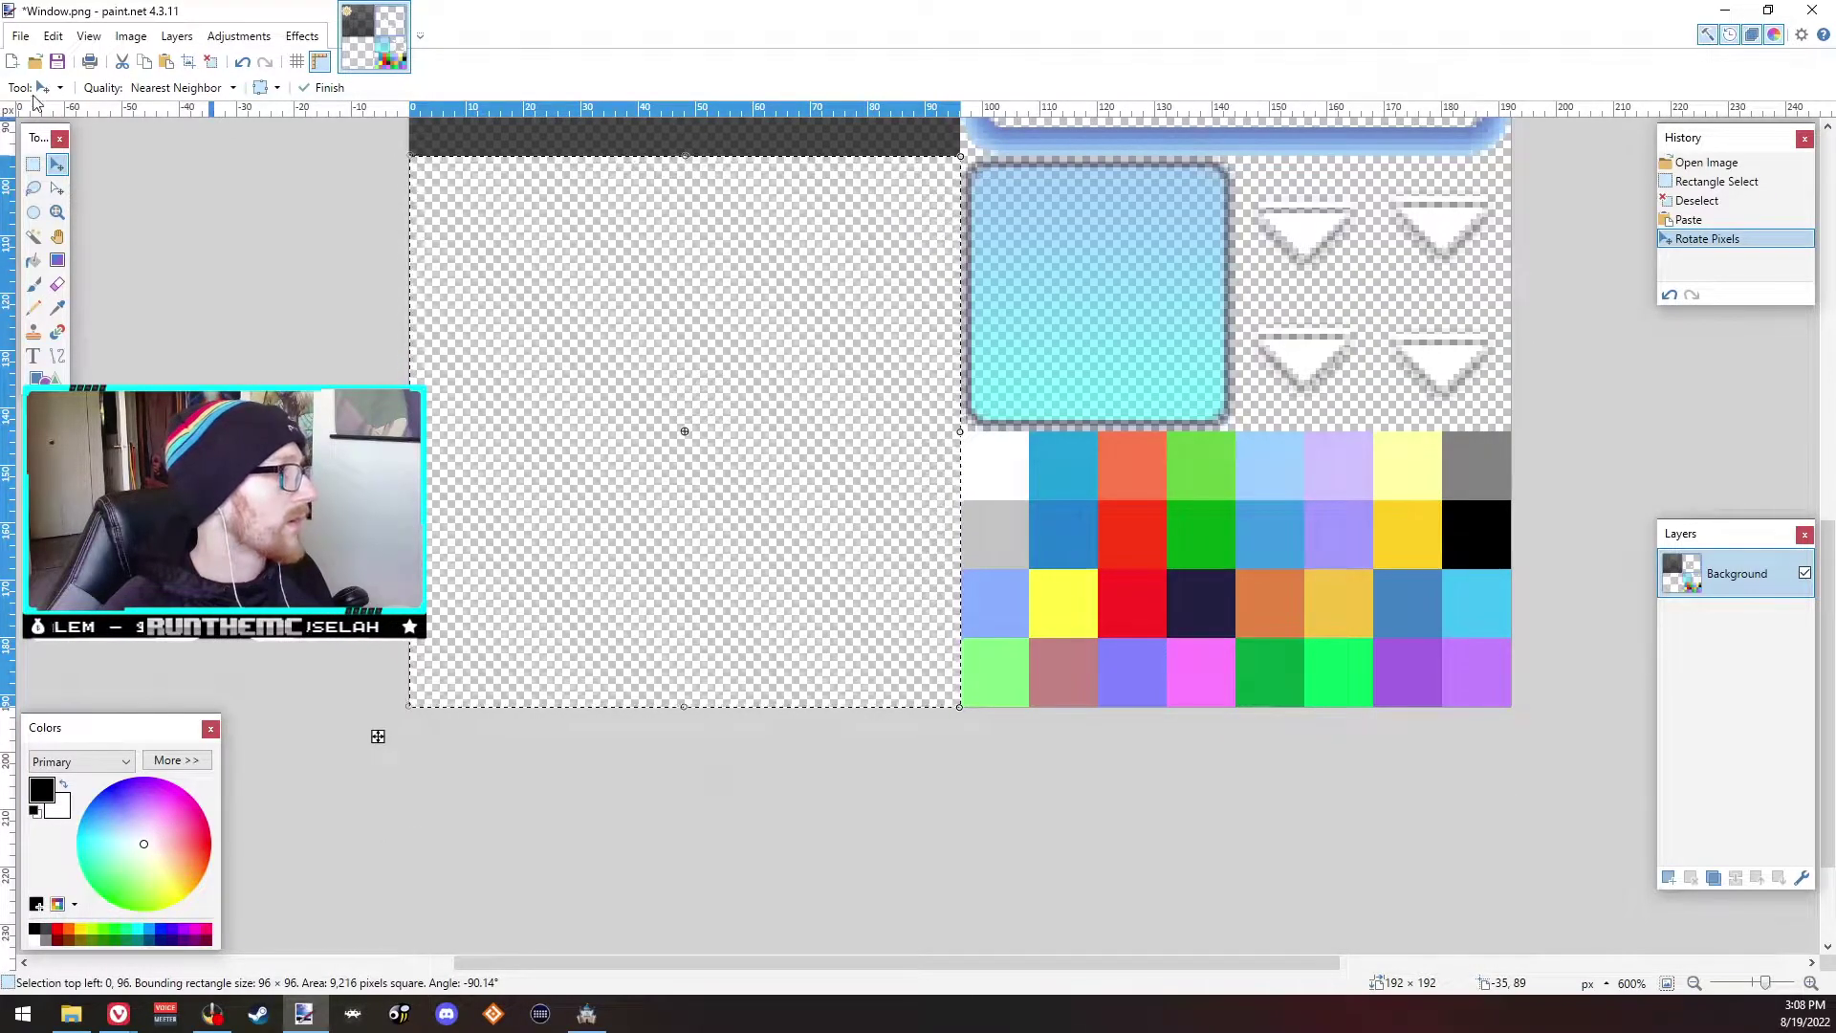
left_click(57, 61)
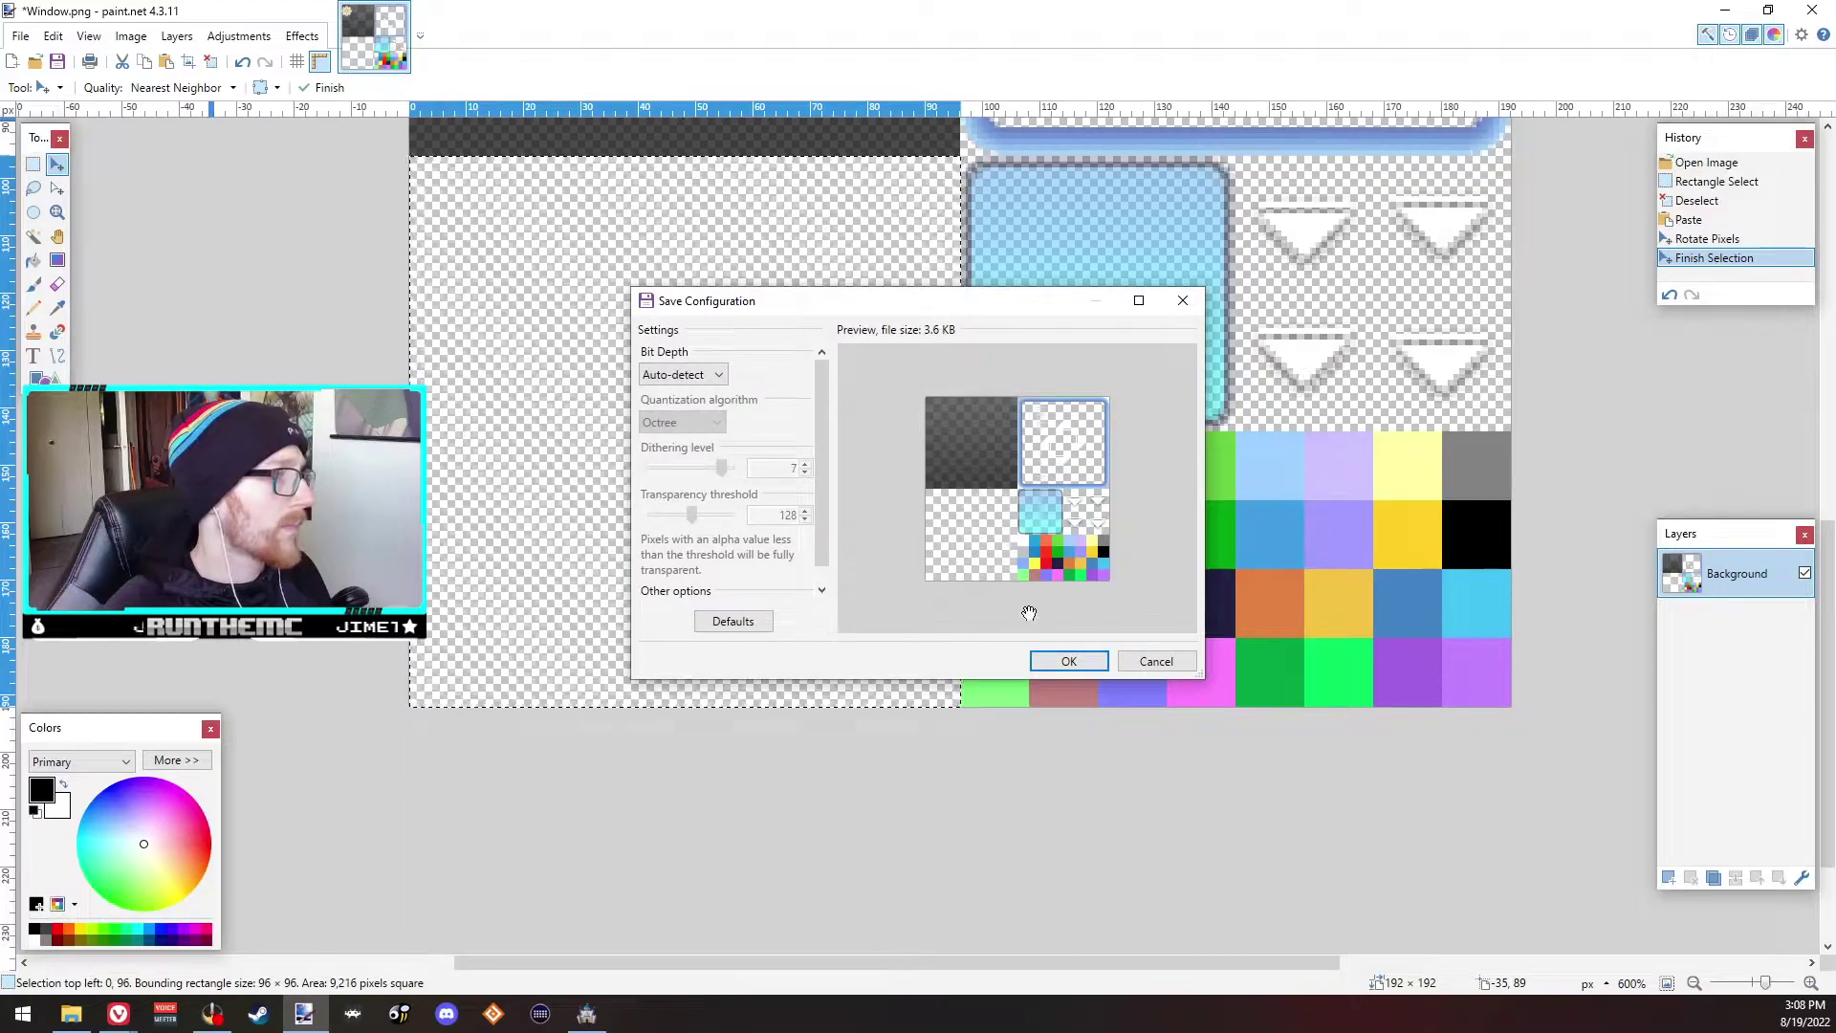
left_click(1068, 662)
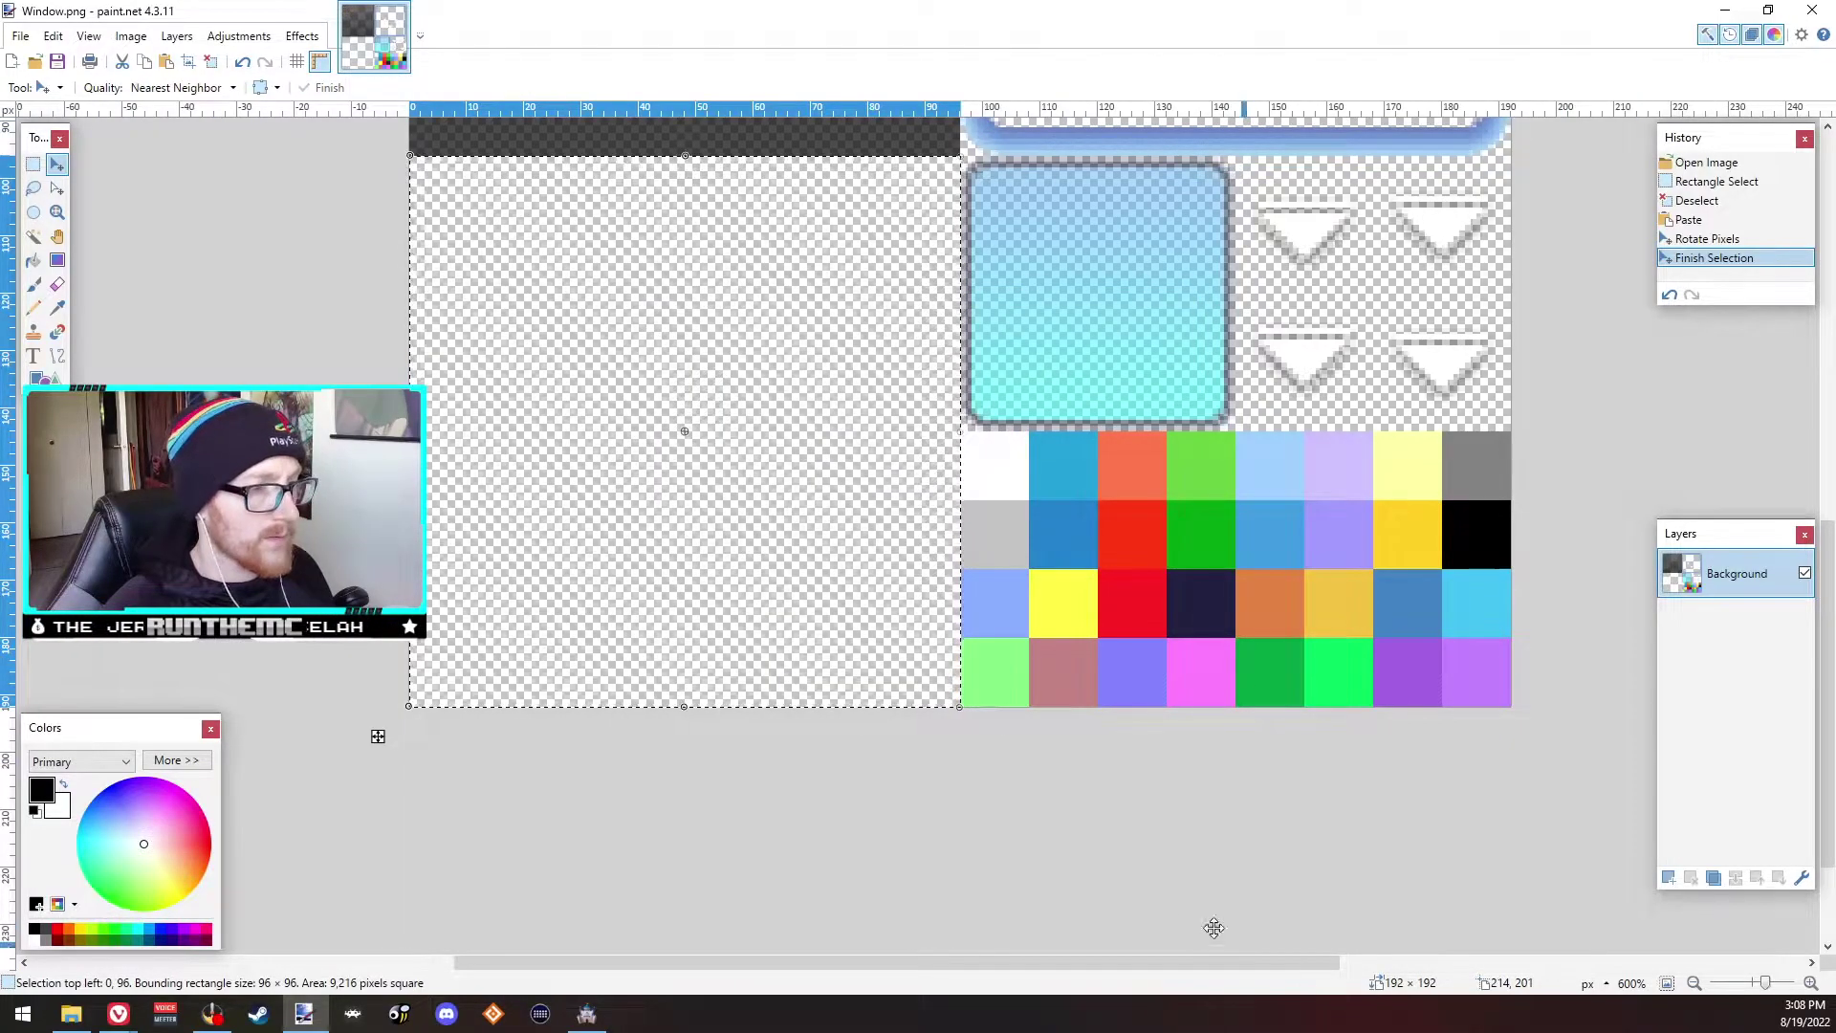
Step: Switch to RPG Maker MZ, playtest the game to check the title command window, and close the playtest and the database
left_click(586, 1014)
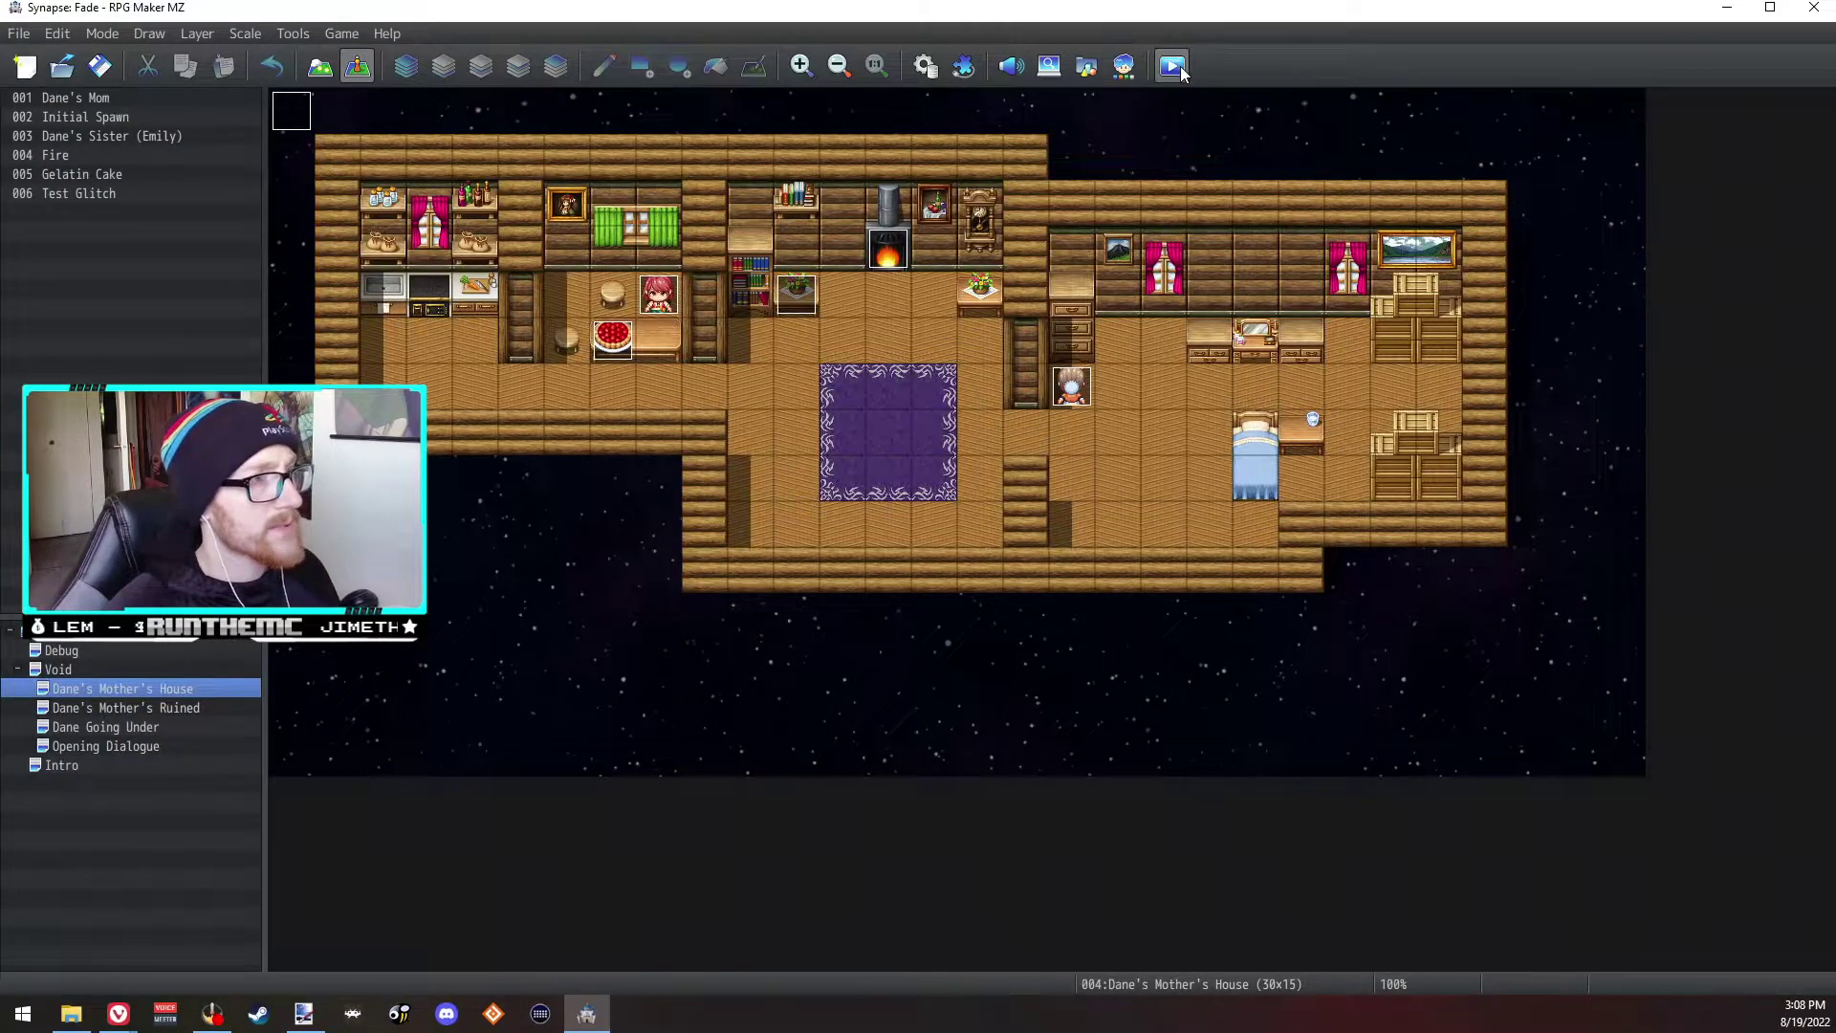
key("ctrl+r")
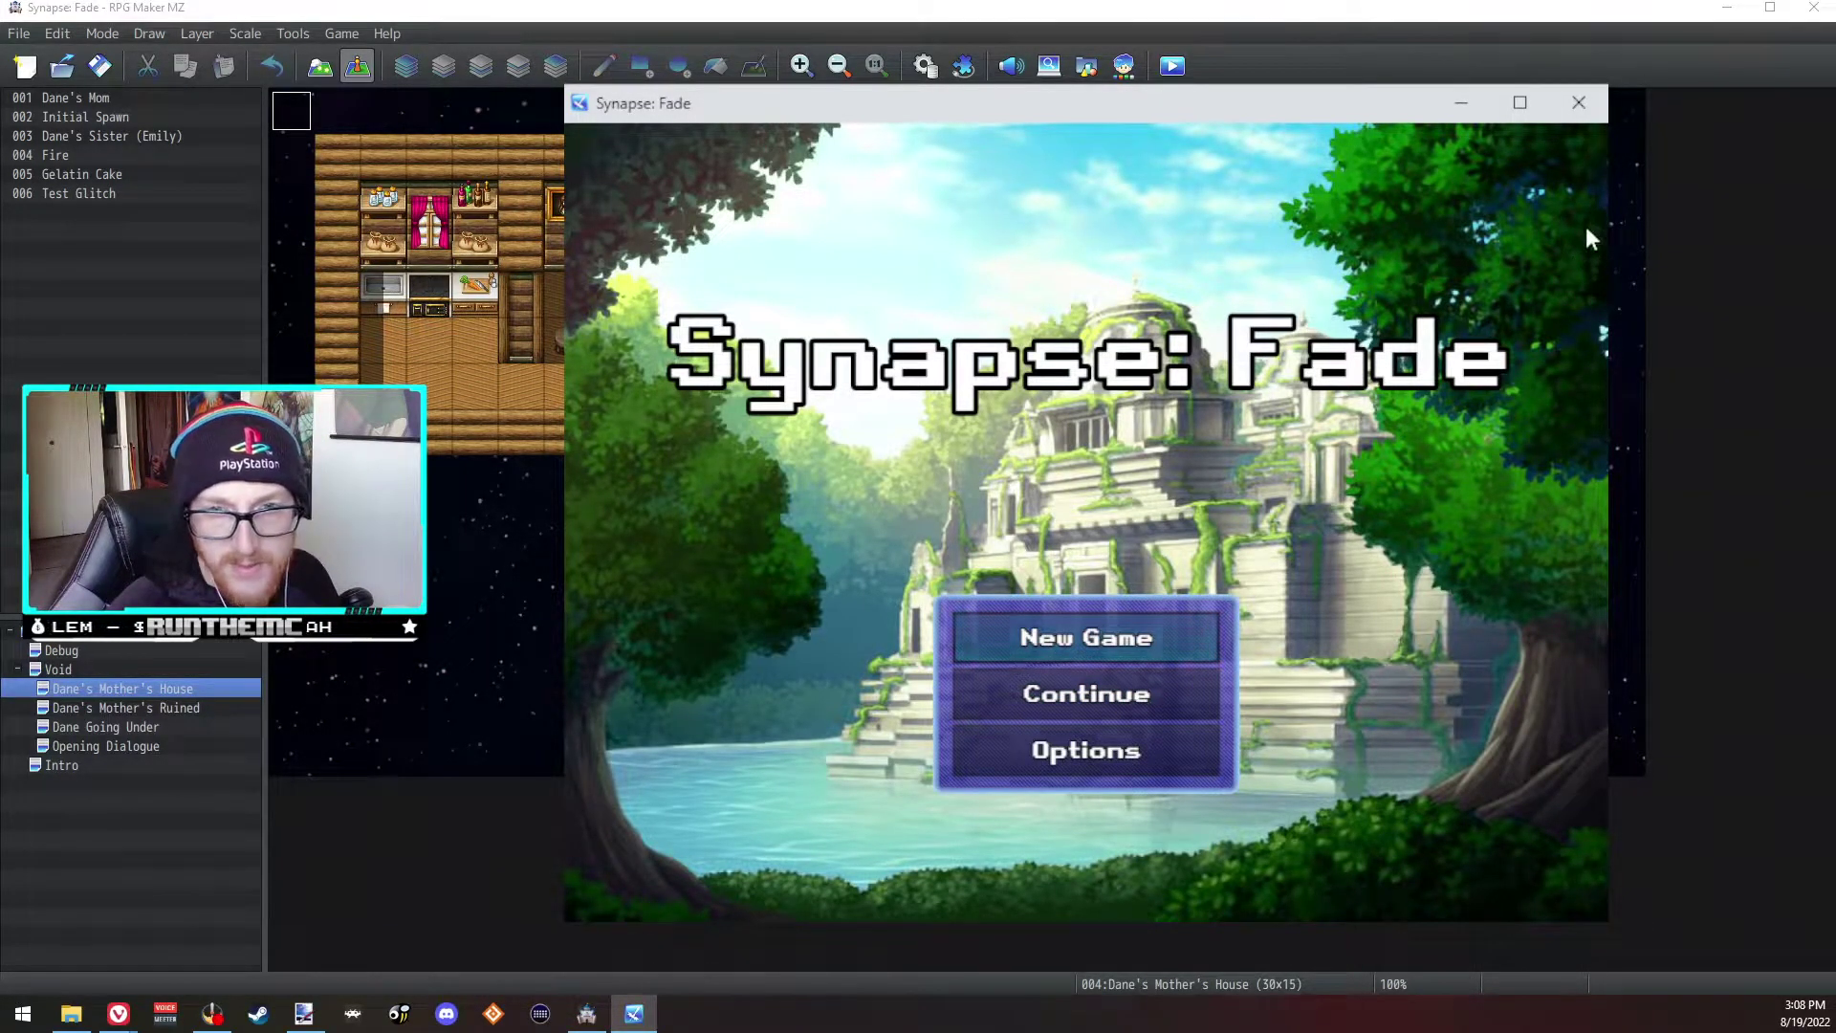
left_click(1578, 102)
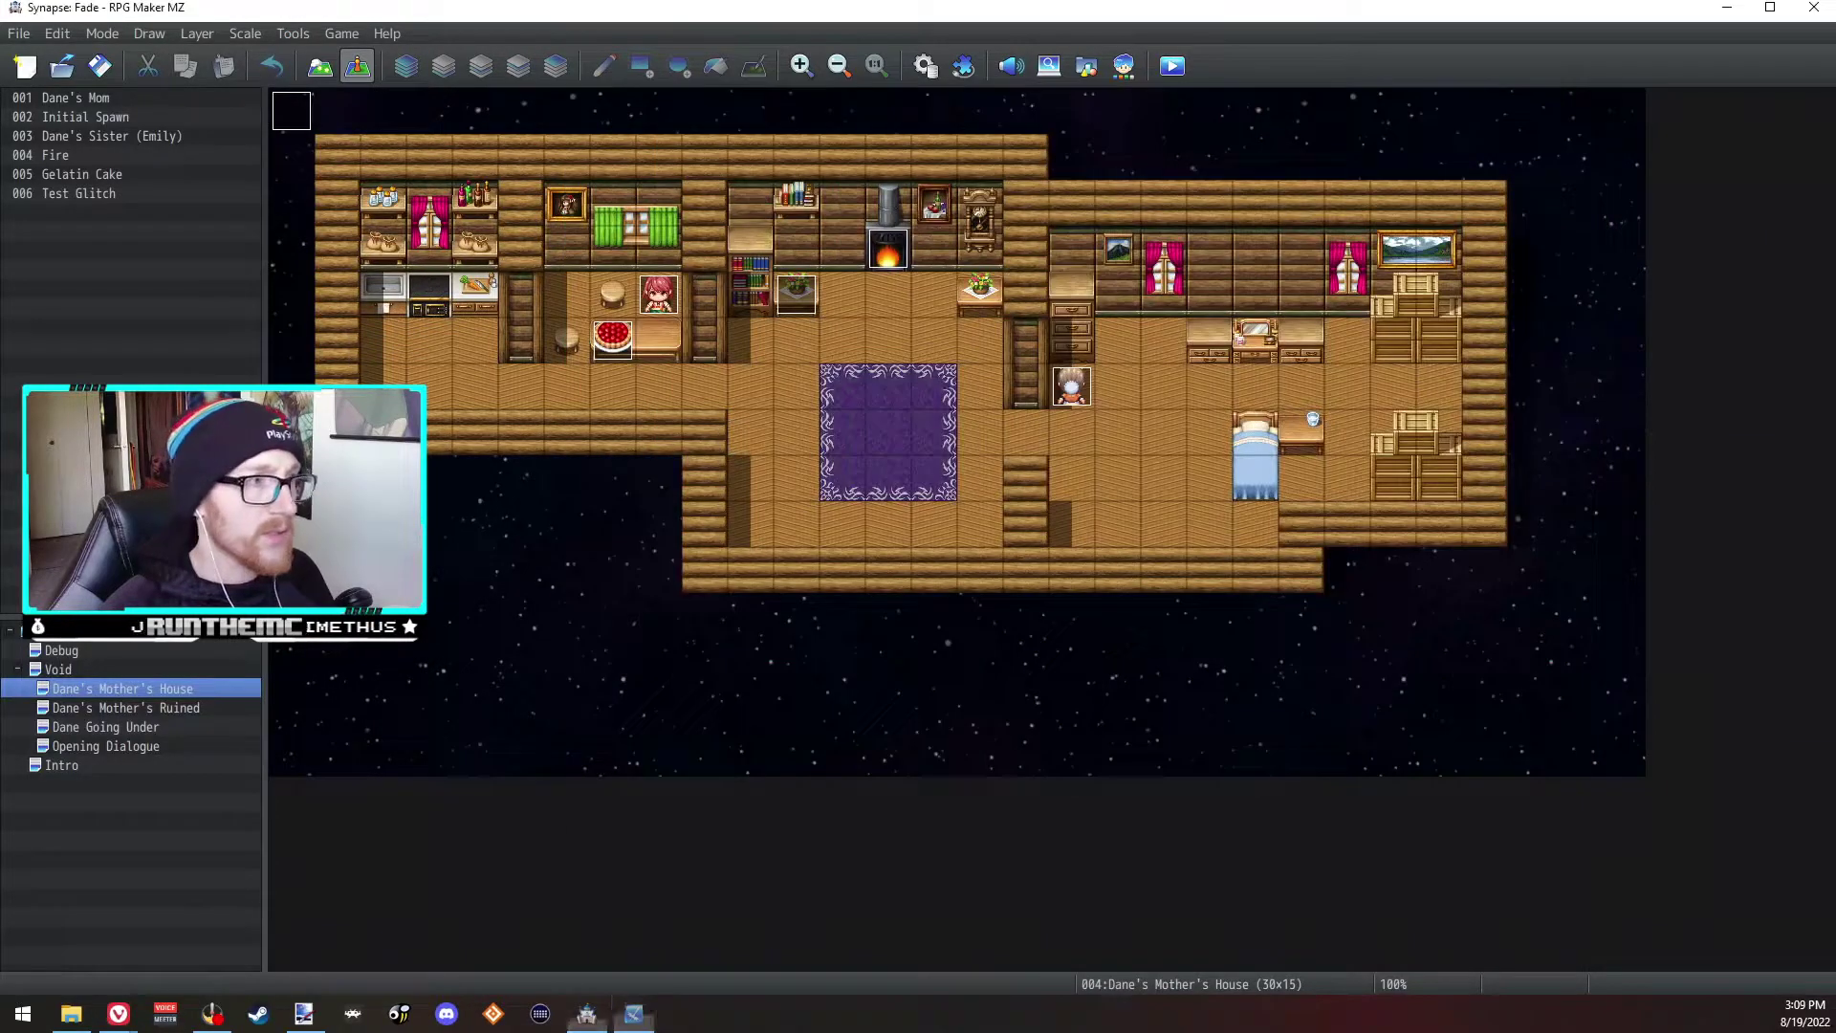
left_click(926, 66)
left_click(1297, 822)
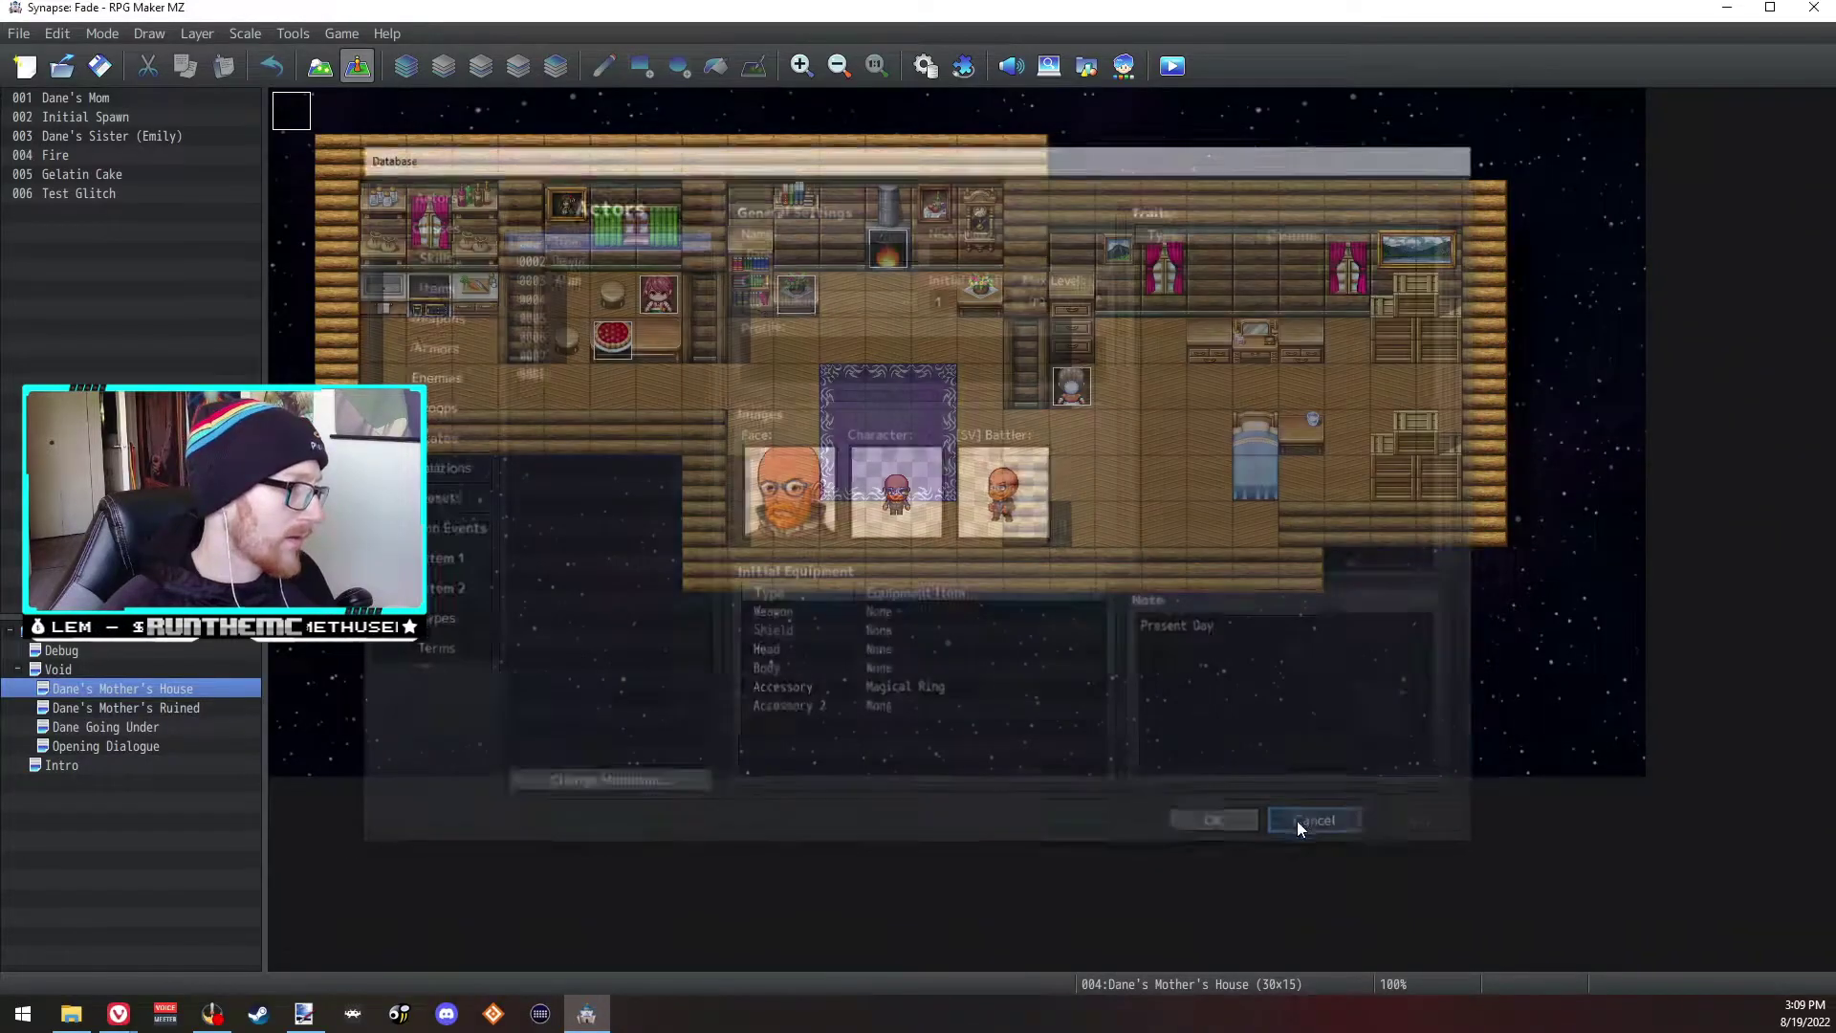
Step: Switch back to paint.net and erase the selected pattern quadrant below the dark background square
left_click(303, 1013)
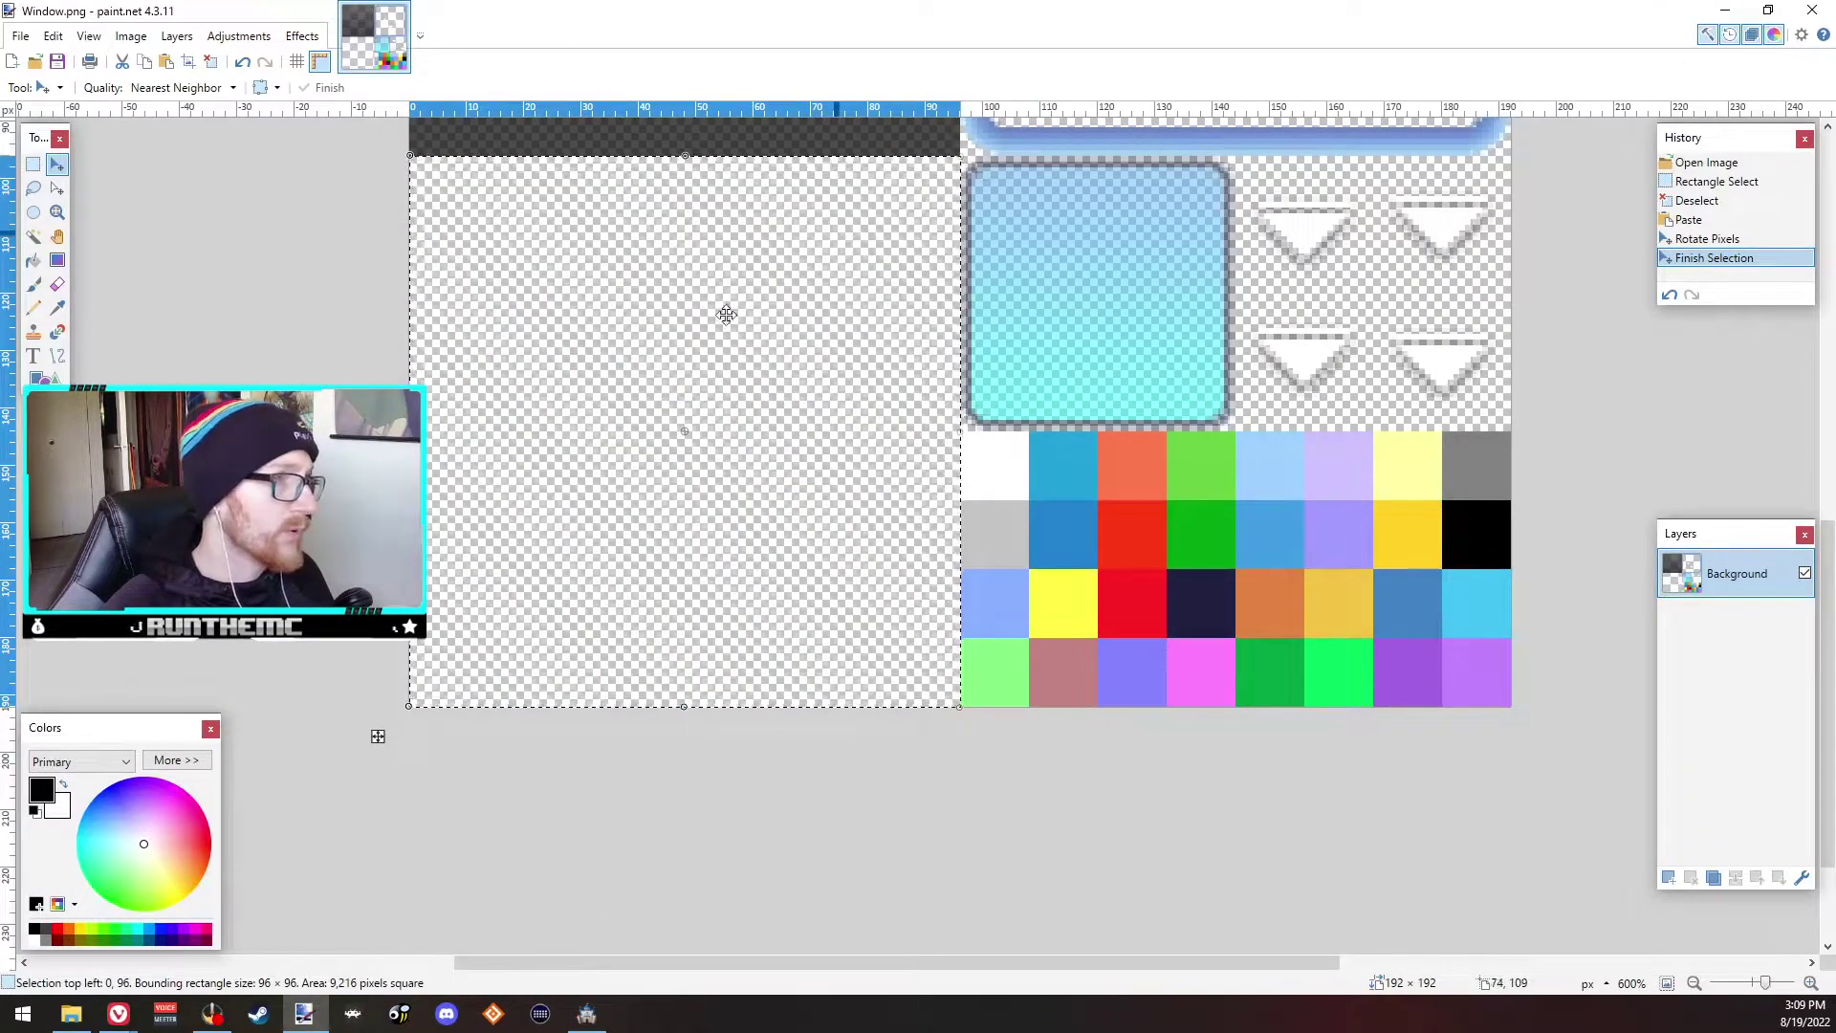
scroll(683, 353, "up", 6)
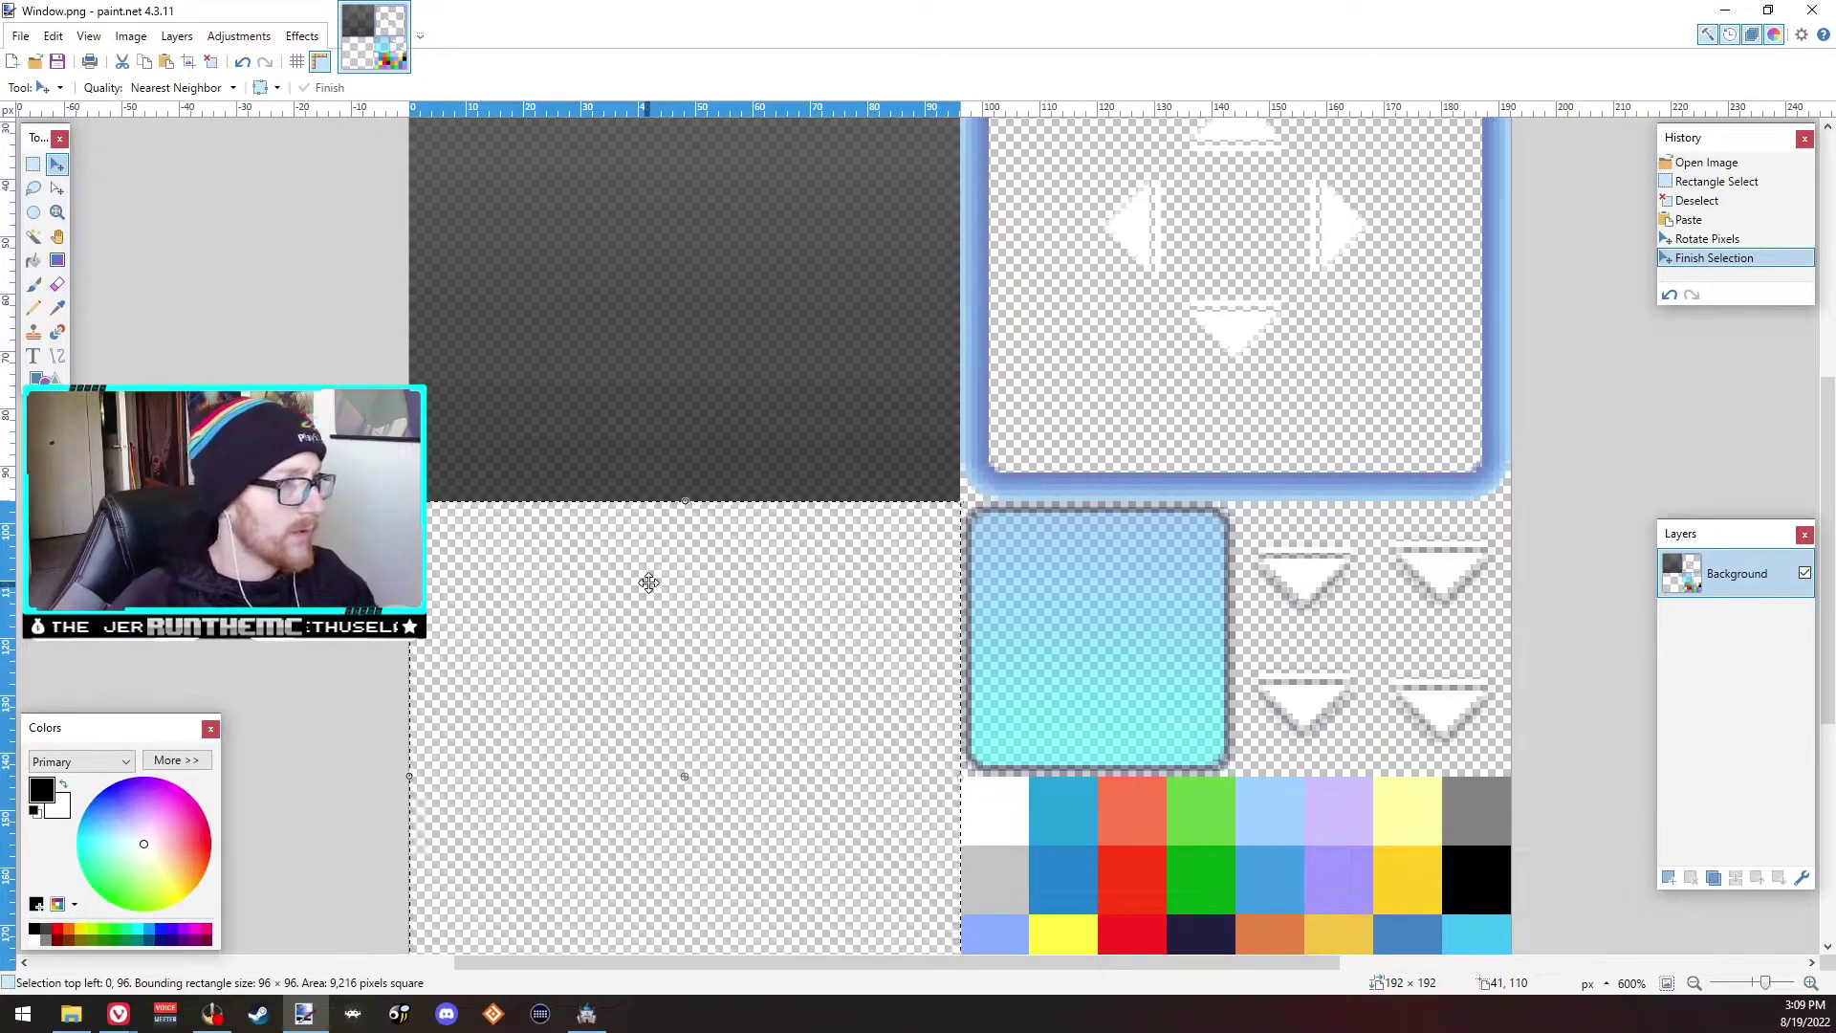
key("Delete")
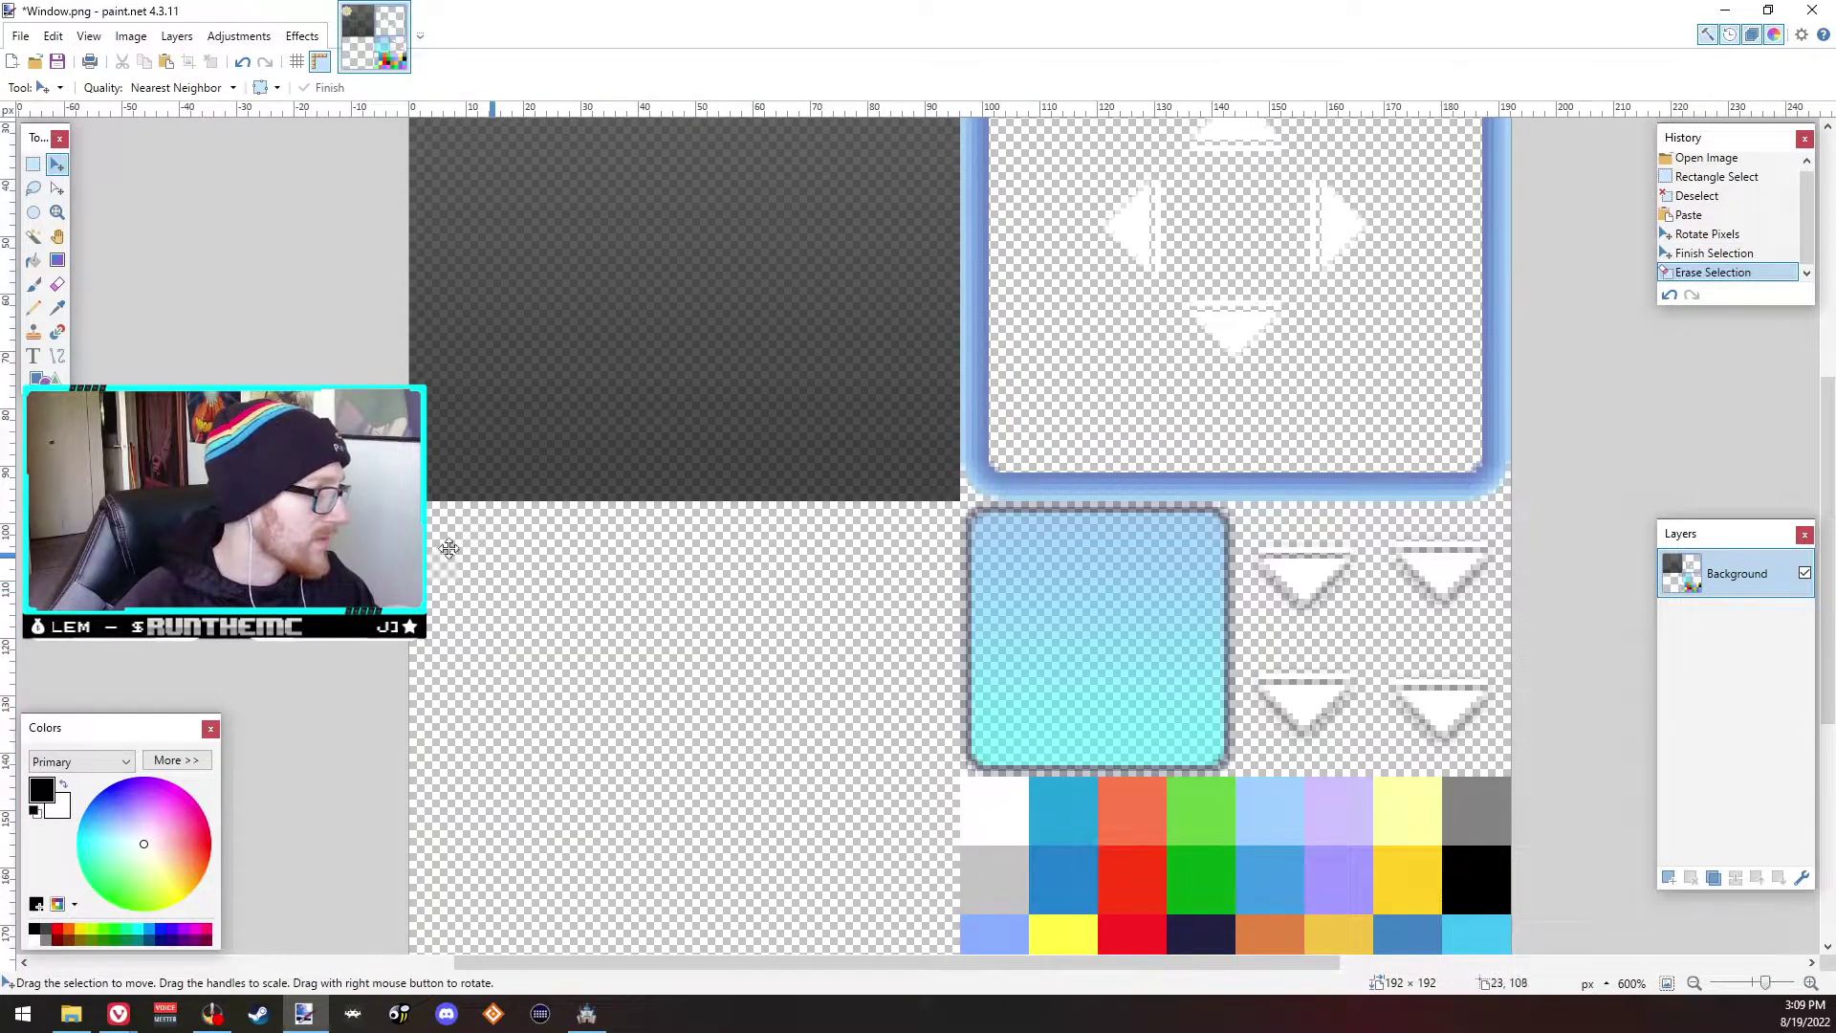
Step: Turn on the pixel grid, select the 96 × 96 pattern quadrant starting at 0, 96, and erase it again
left_click(34, 167)
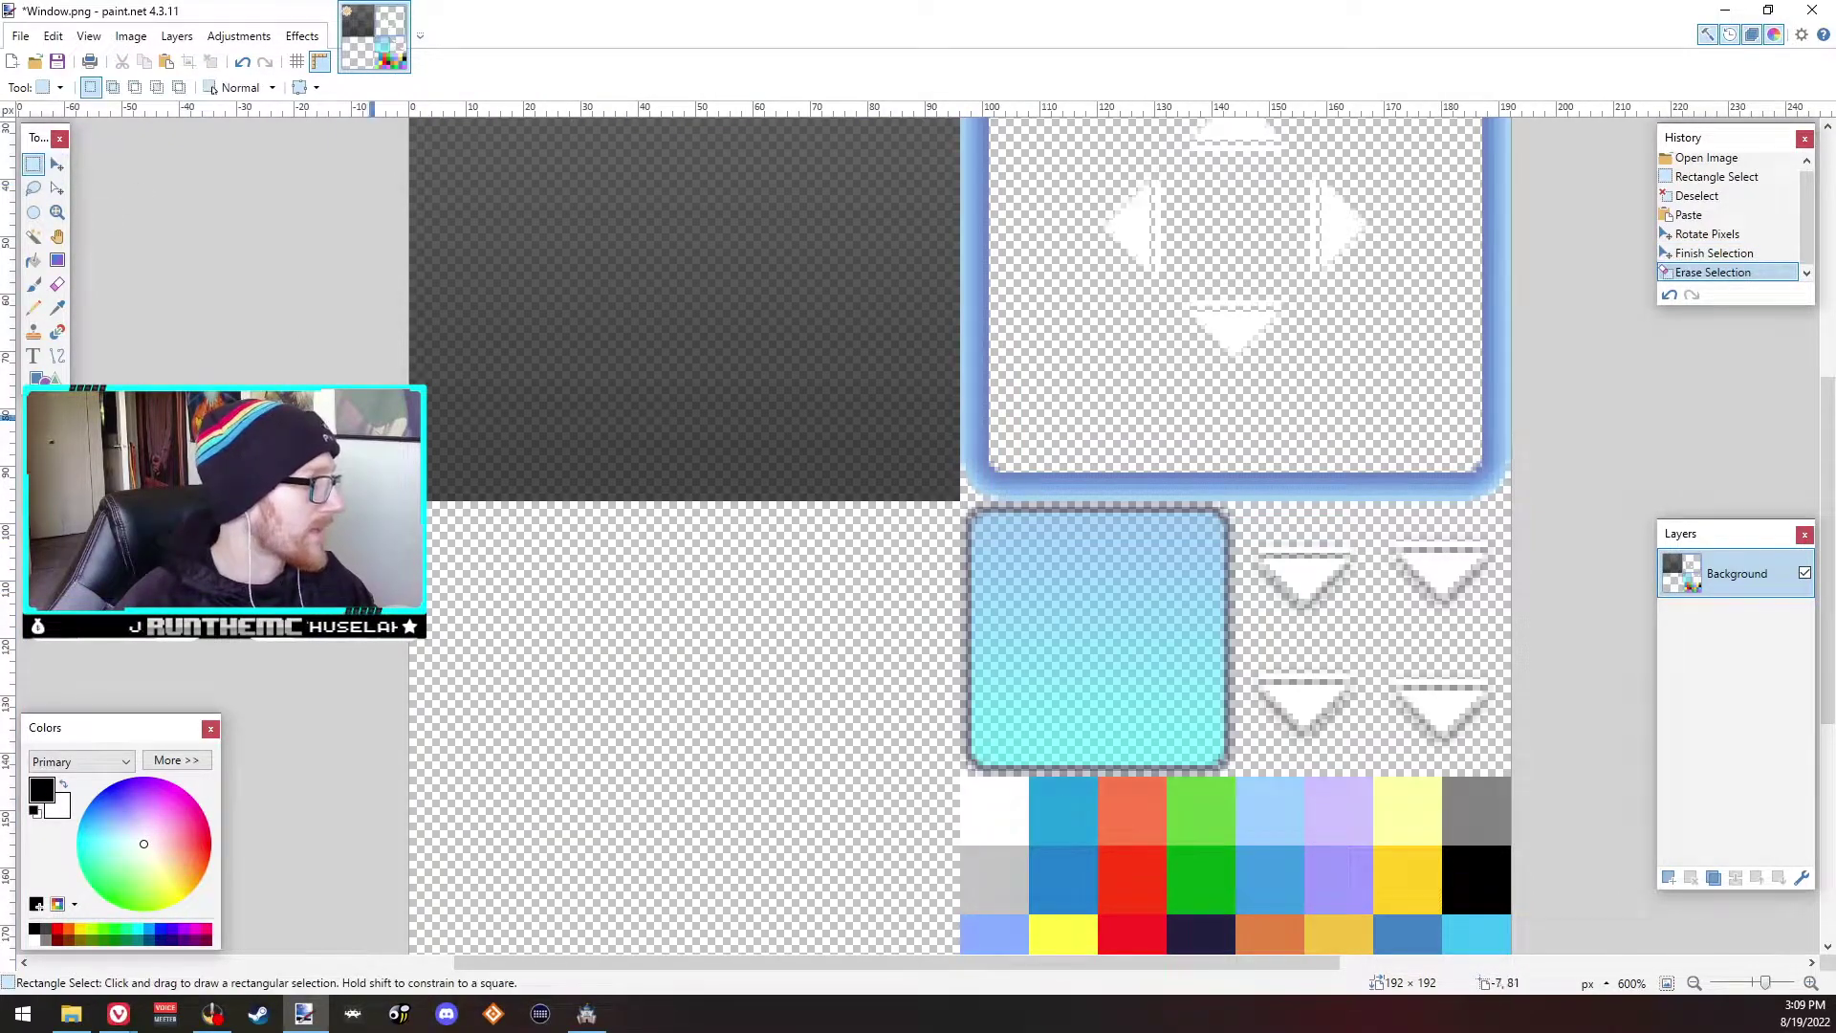
left_click(304, 63)
scroll(516, 549, "up", 4)
scroll(478, 536, "down", 5)
scroll(442, 500, "up", 4, "ctrl")
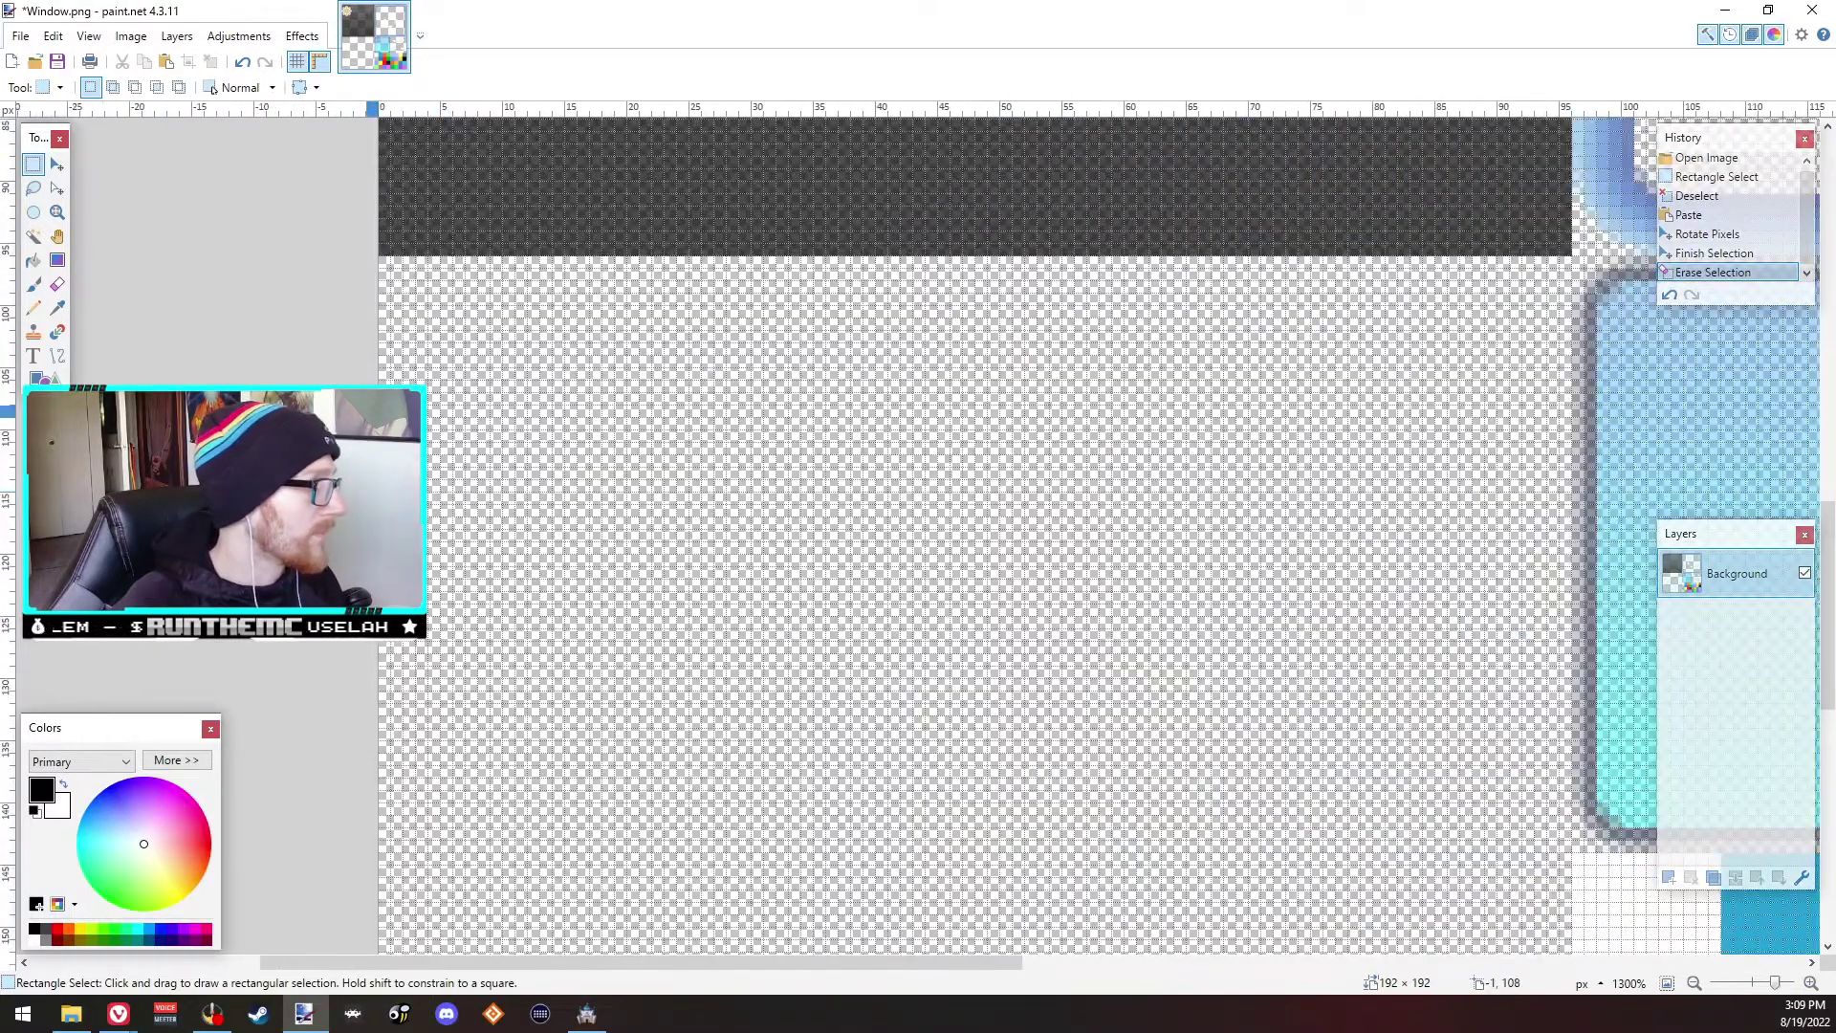
scroll(409, 435, "up", 2, "ctrl")
mouse_move(385, 226)
left_mouse_down()
mouse_move(758, 513)
mouse_move(1496, 930)
mouse_move(1590, 930)
mouse_move(1602, 750)
mouse_move(1626, 847)
mouse_move(1644, 846)
mouse_move(1518, 843)
left_mouse_up()
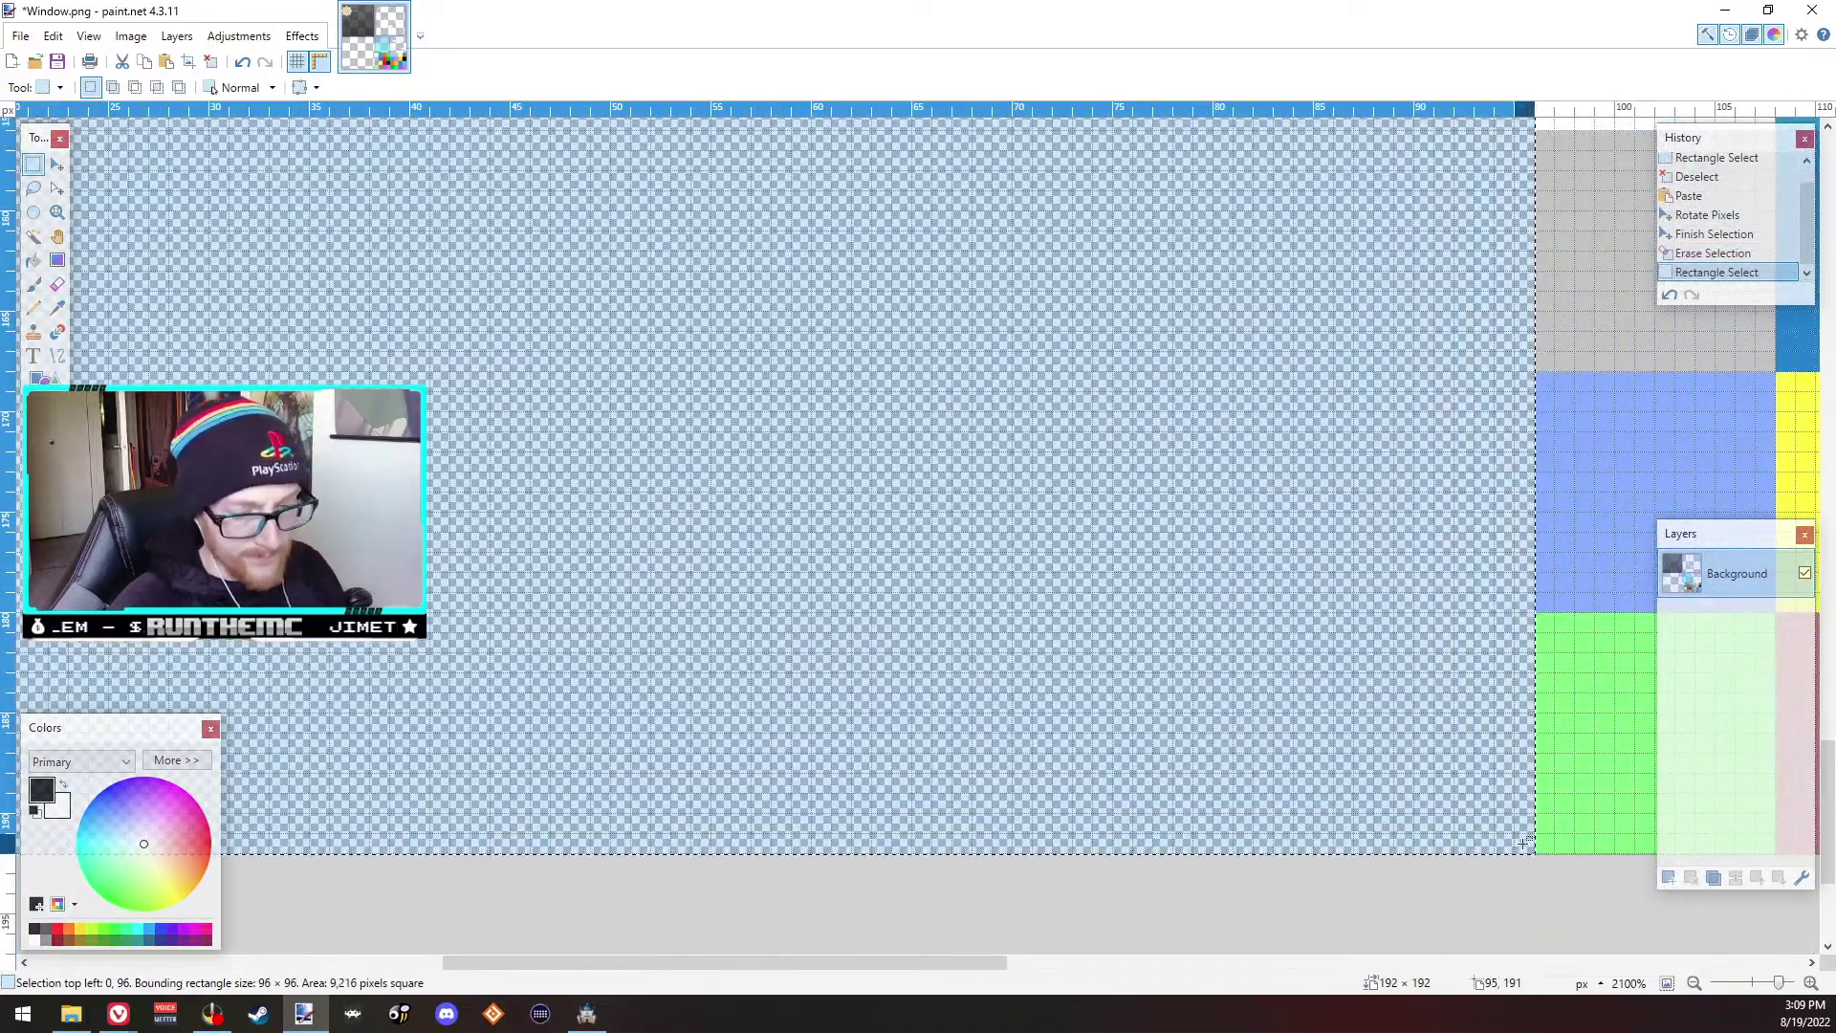
key("Delete")
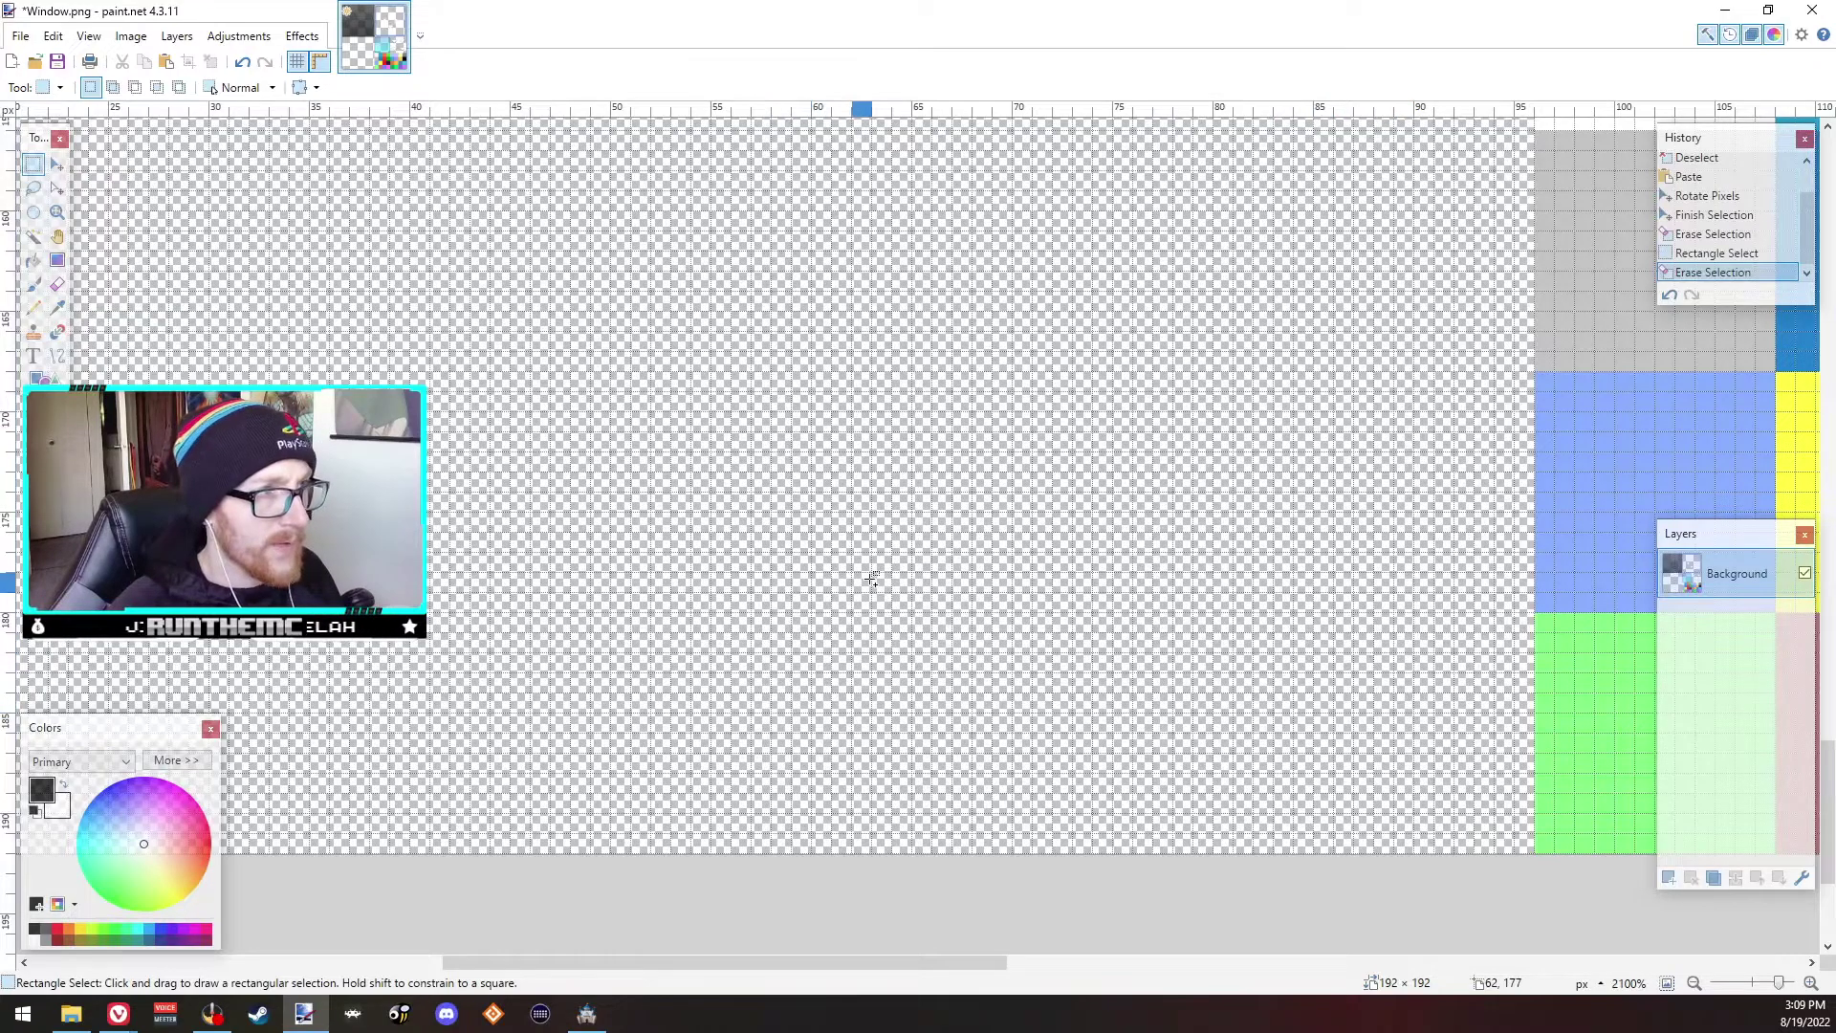
Step: Select the 96 × 96 quadrant starting at 96, 0 that holds the blue window frame and the arrows
scroll(861, 573, "down", 8, "ctrl")
scroll(1037, 581, "up", 5)
scroll(1120, 632, "down", 4, "ctrl")
scroll(1022, 658, "up", 2, "ctrl")
scroll(1095, 707, "up", 4, "ctrl")
scroll(1152, 735, "up", 3, "ctrl")
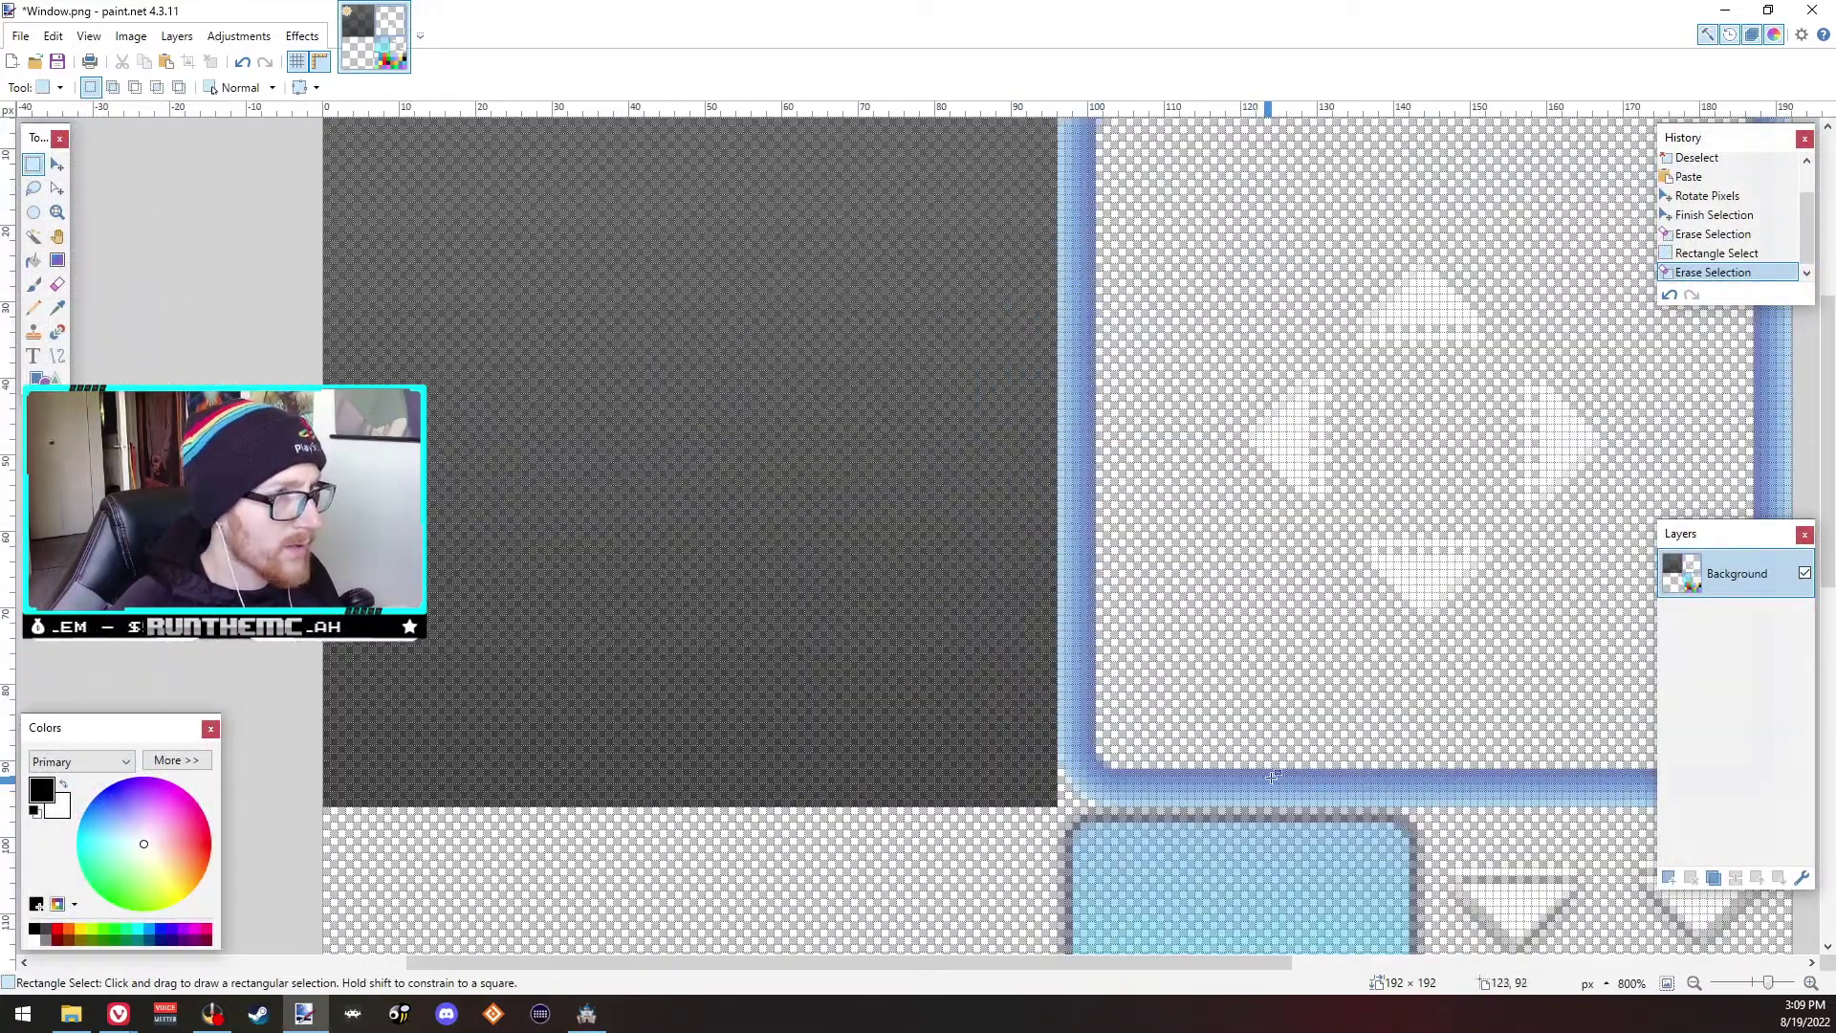
scroll(1234, 721, "down", 1)
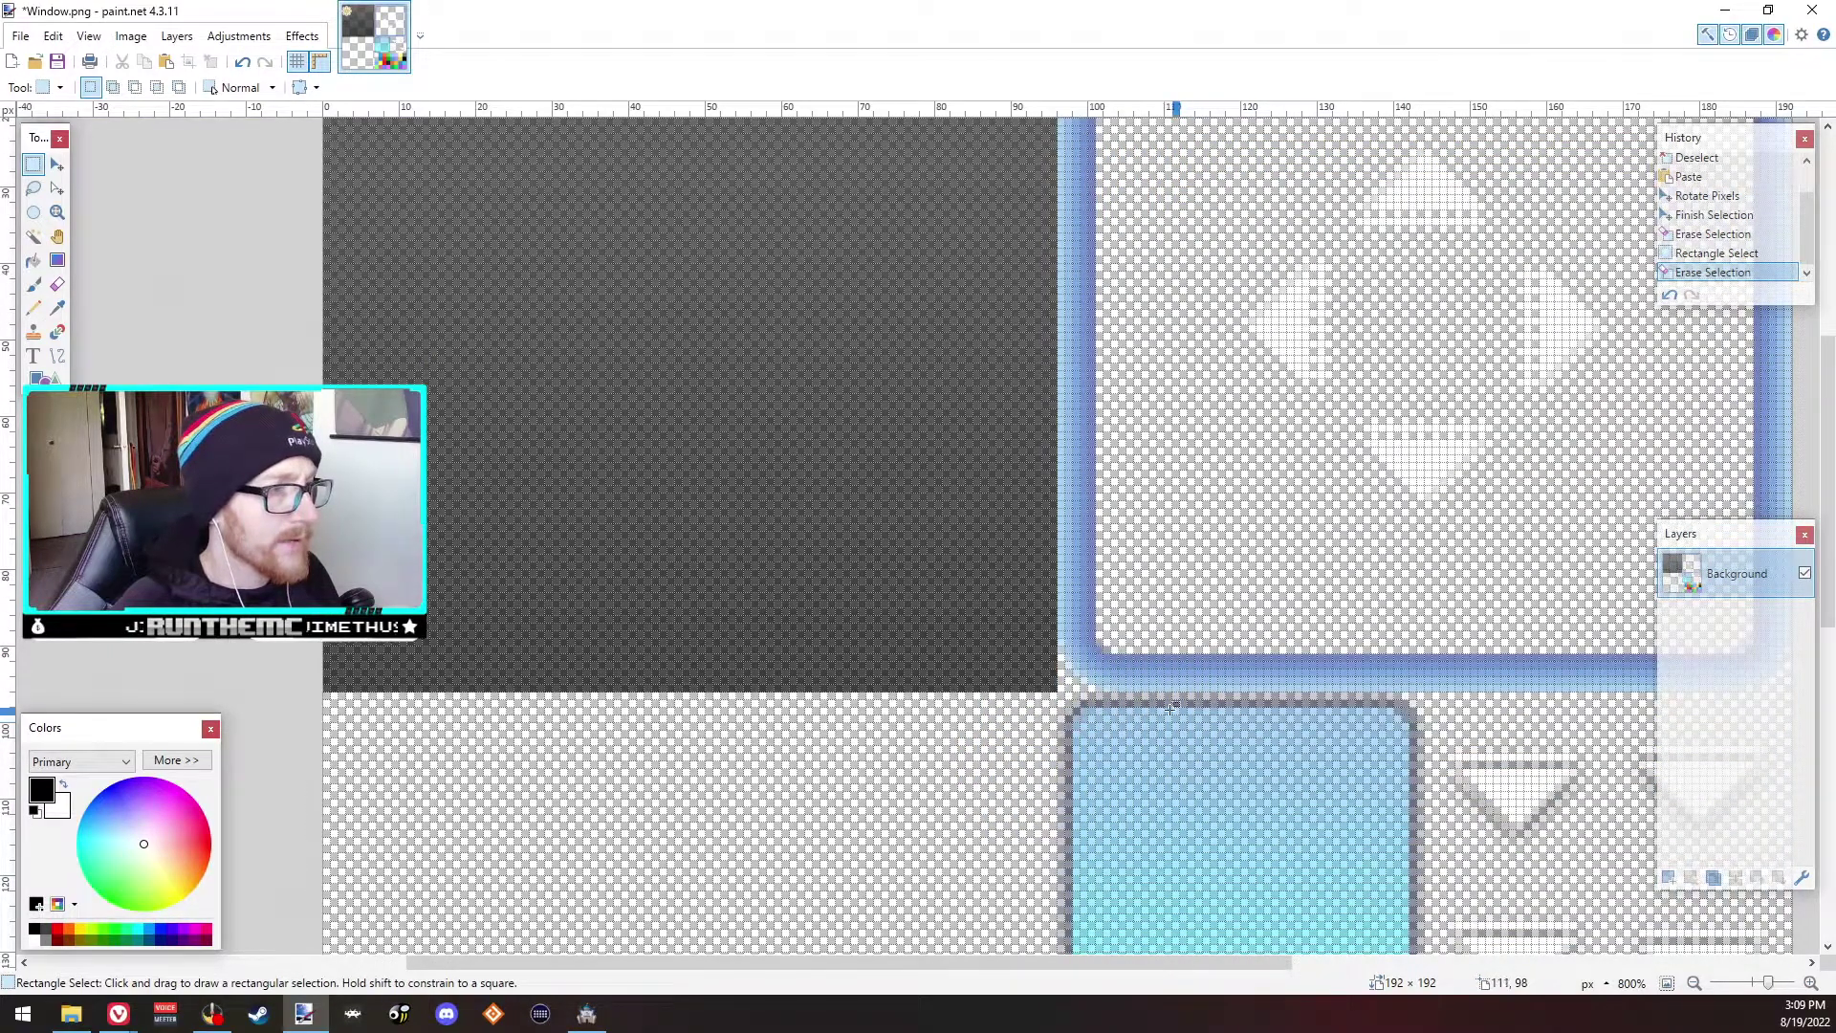
scroll(1128, 719, "up", 4)
scroll(1106, 750, "down", 2)
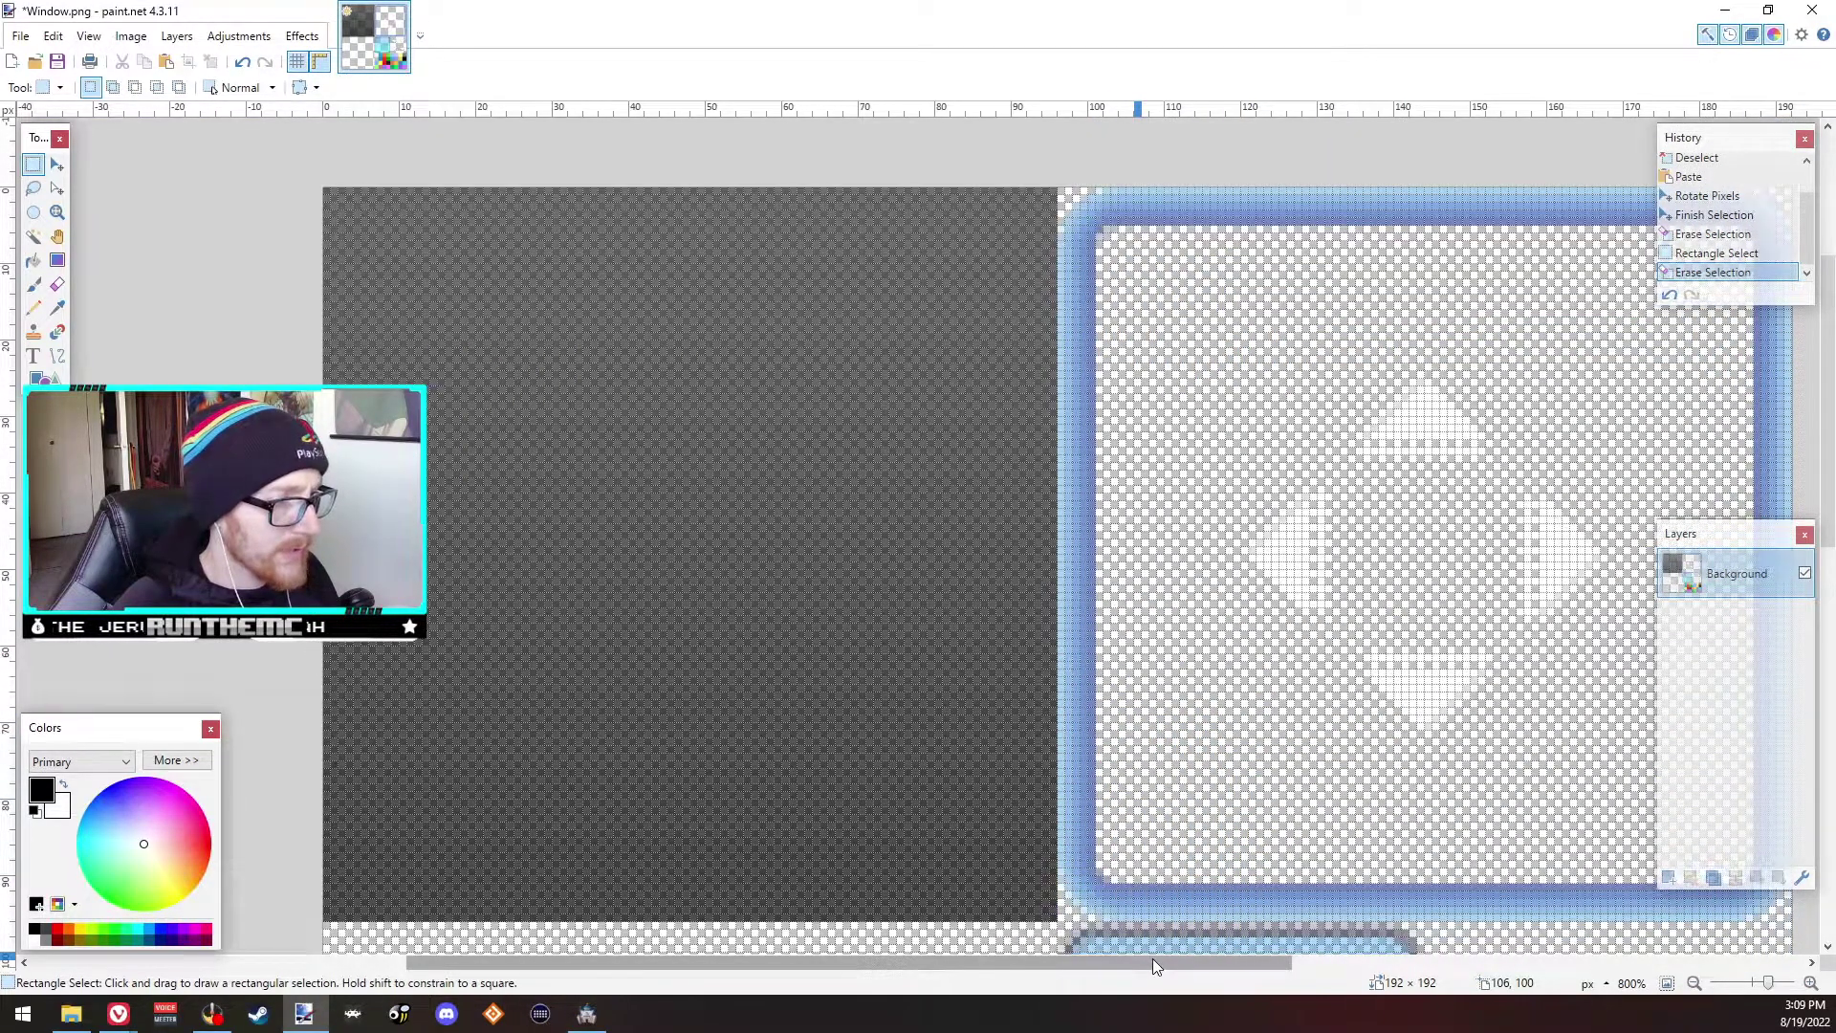
left_click_drag(1151, 958, 1381, 965)
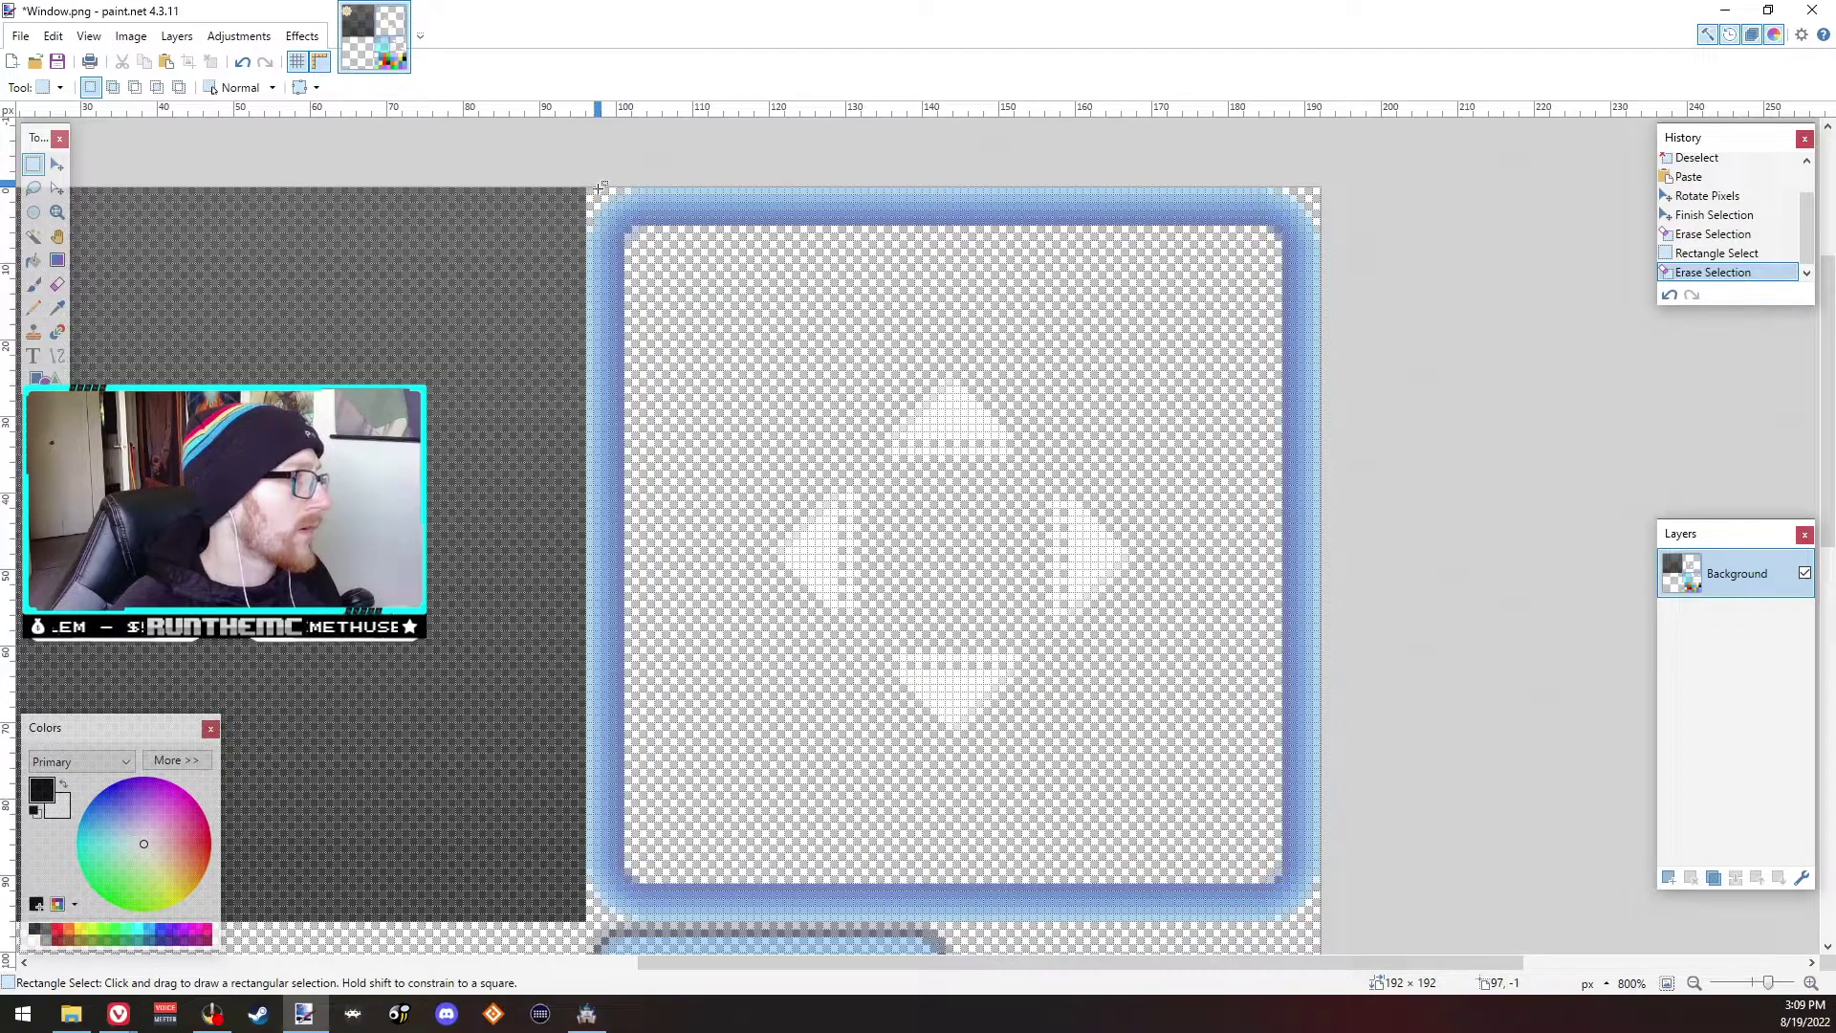
left_click_drag(589, 190, 1319, 917)
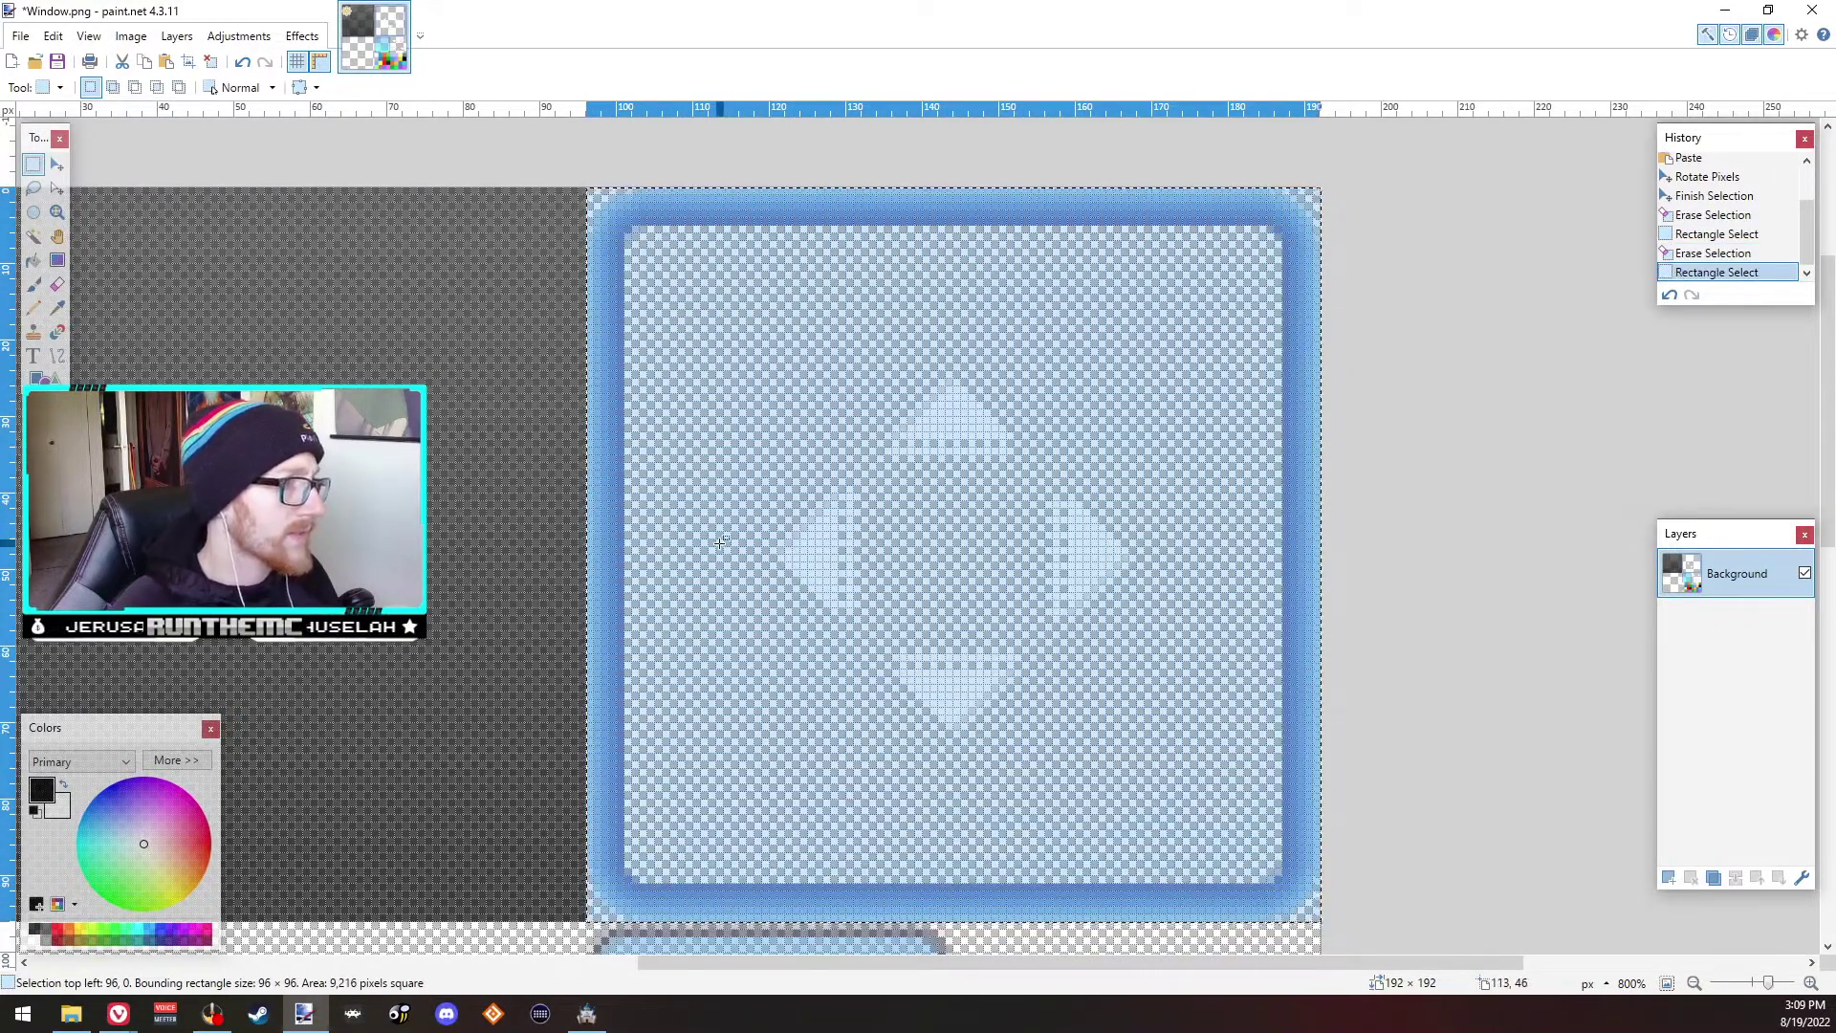
Step: Apply a Hue / Saturation adjustment with hue 2 and lightness 100 to the selected frame quadrant, and save Window.png
left_click(304, 42)
mouse_move(272, 38)
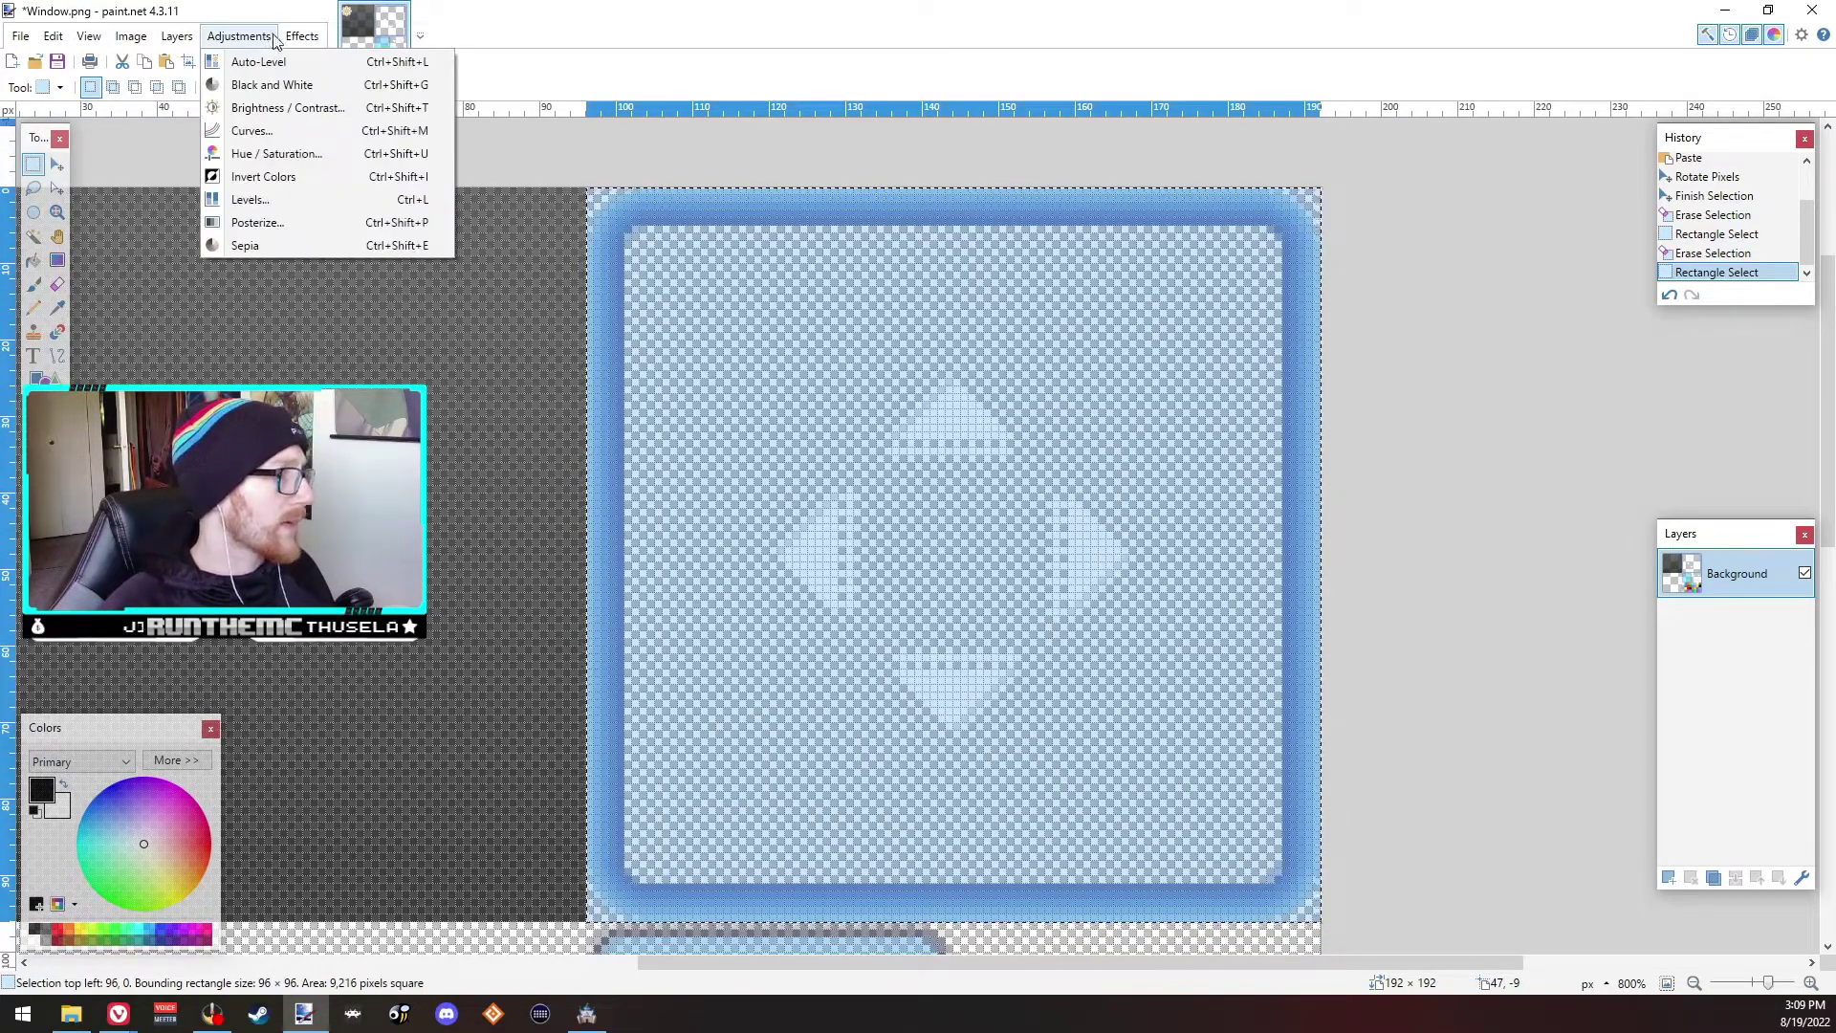
left_click(278, 154)
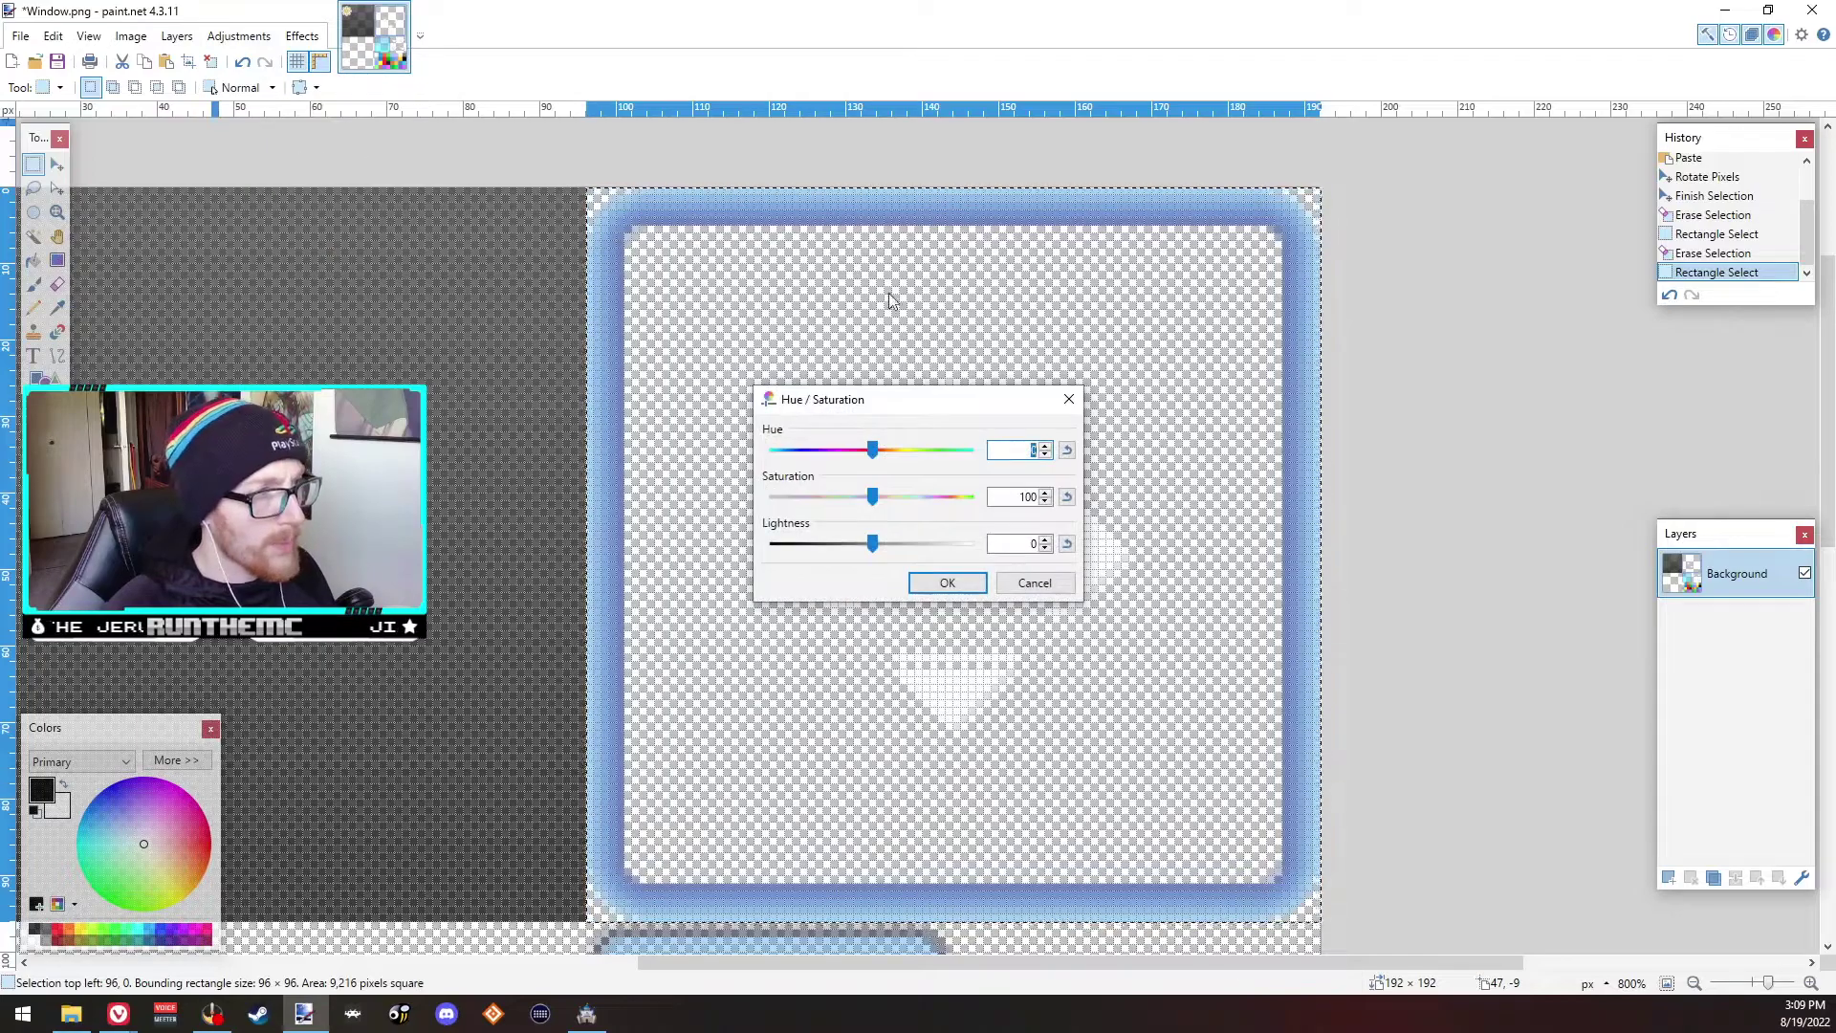
mouse_move(872, 448)
left_mouse_down()
mouse_move(805, 447)
mouse_move(872, 457)
left_mouse_up()
left_click_drag(872, 543, 984, 545)
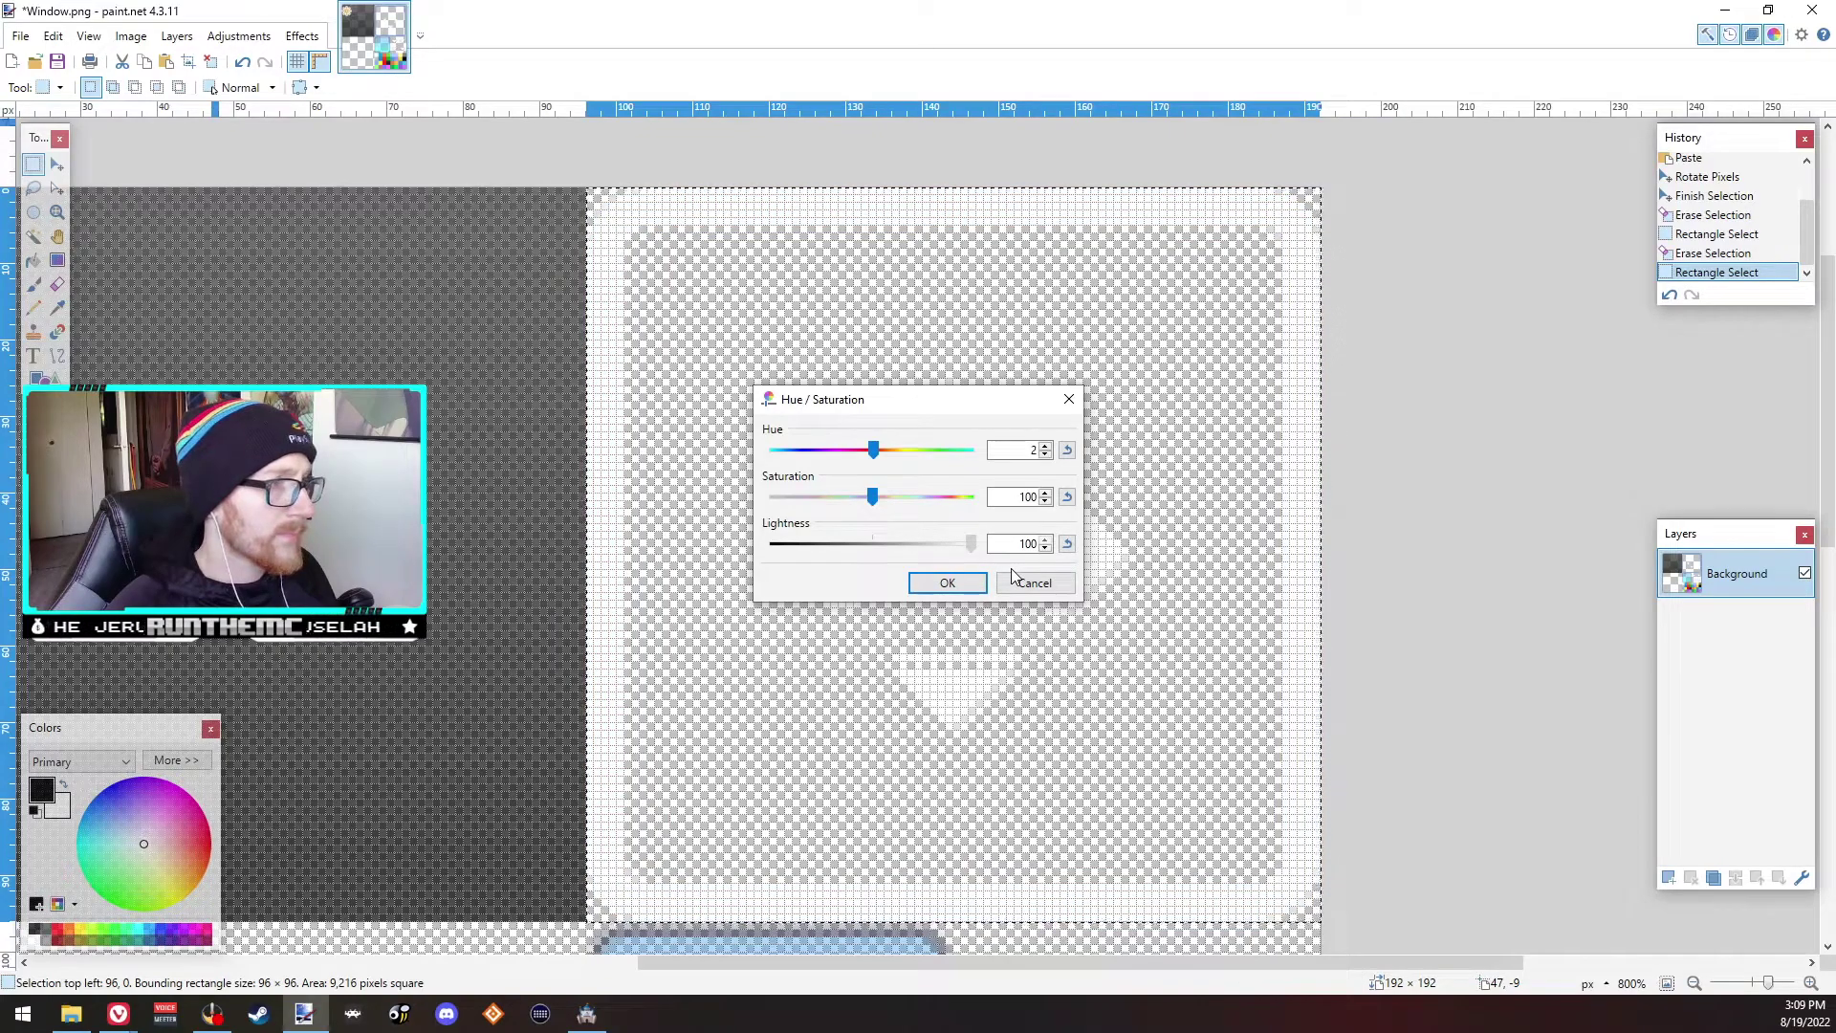
left_click(977, 584)
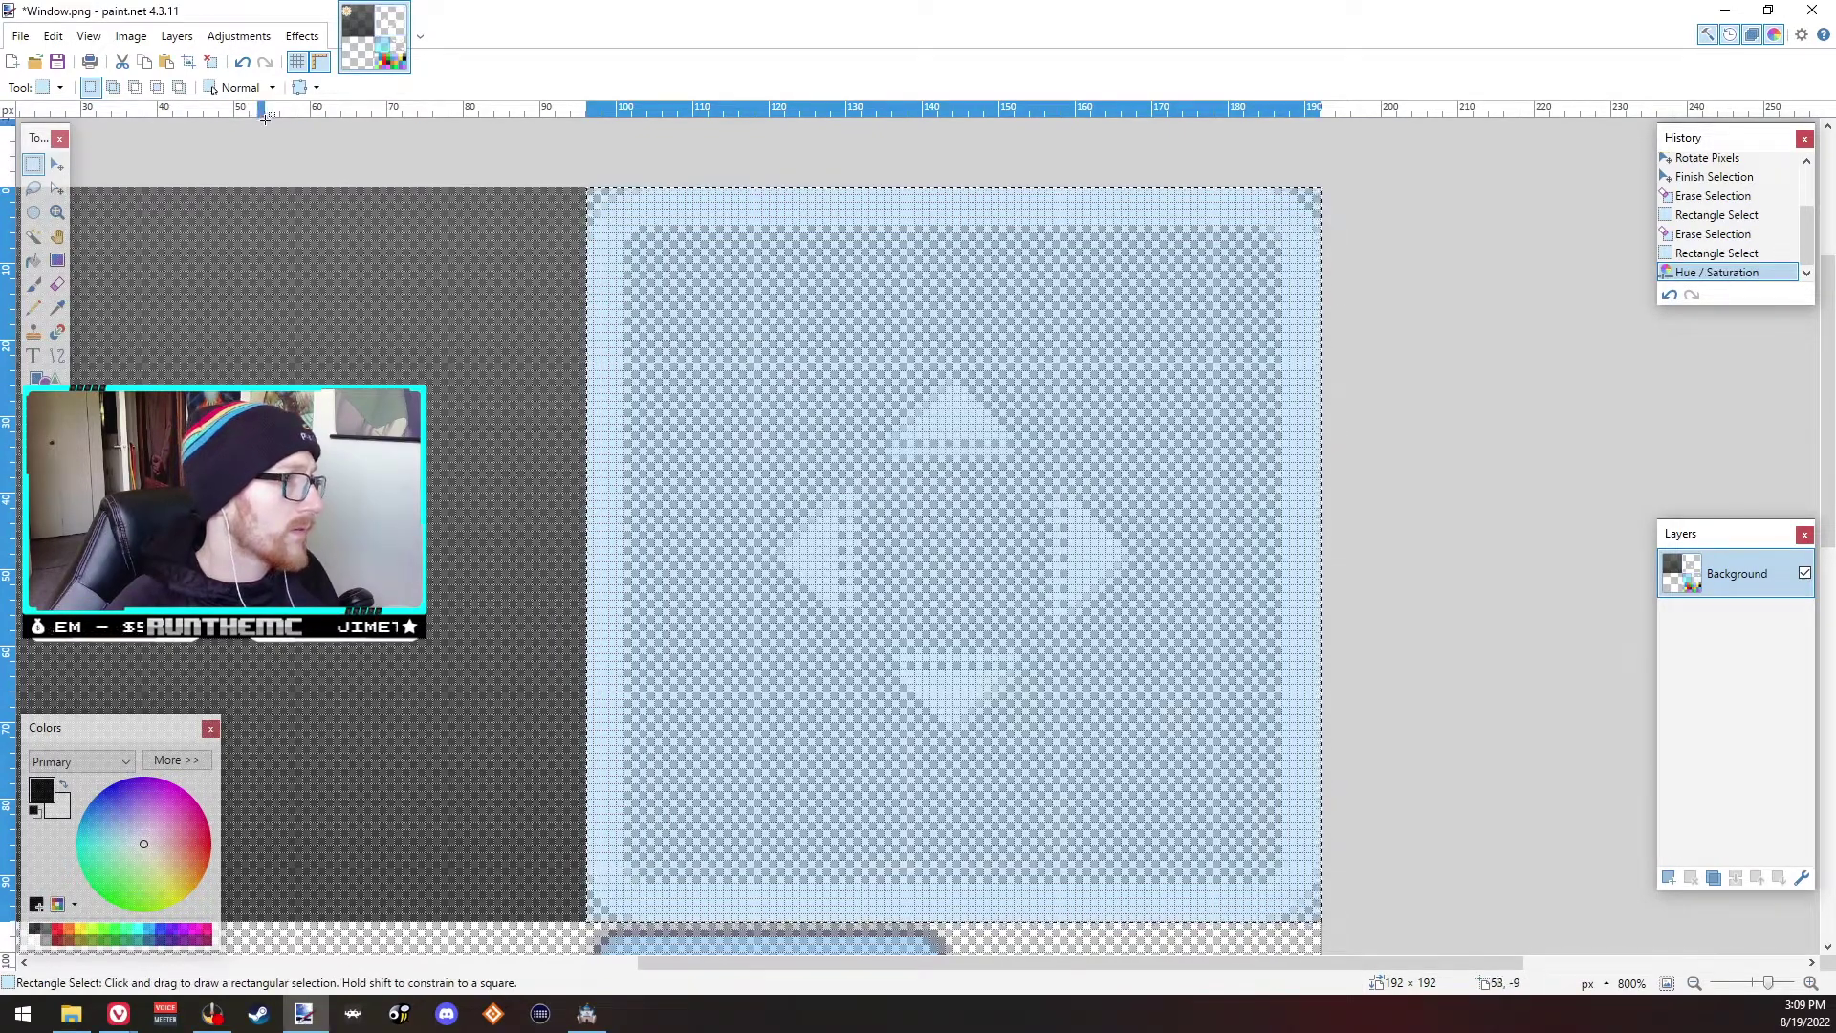
left_click(56, 61)
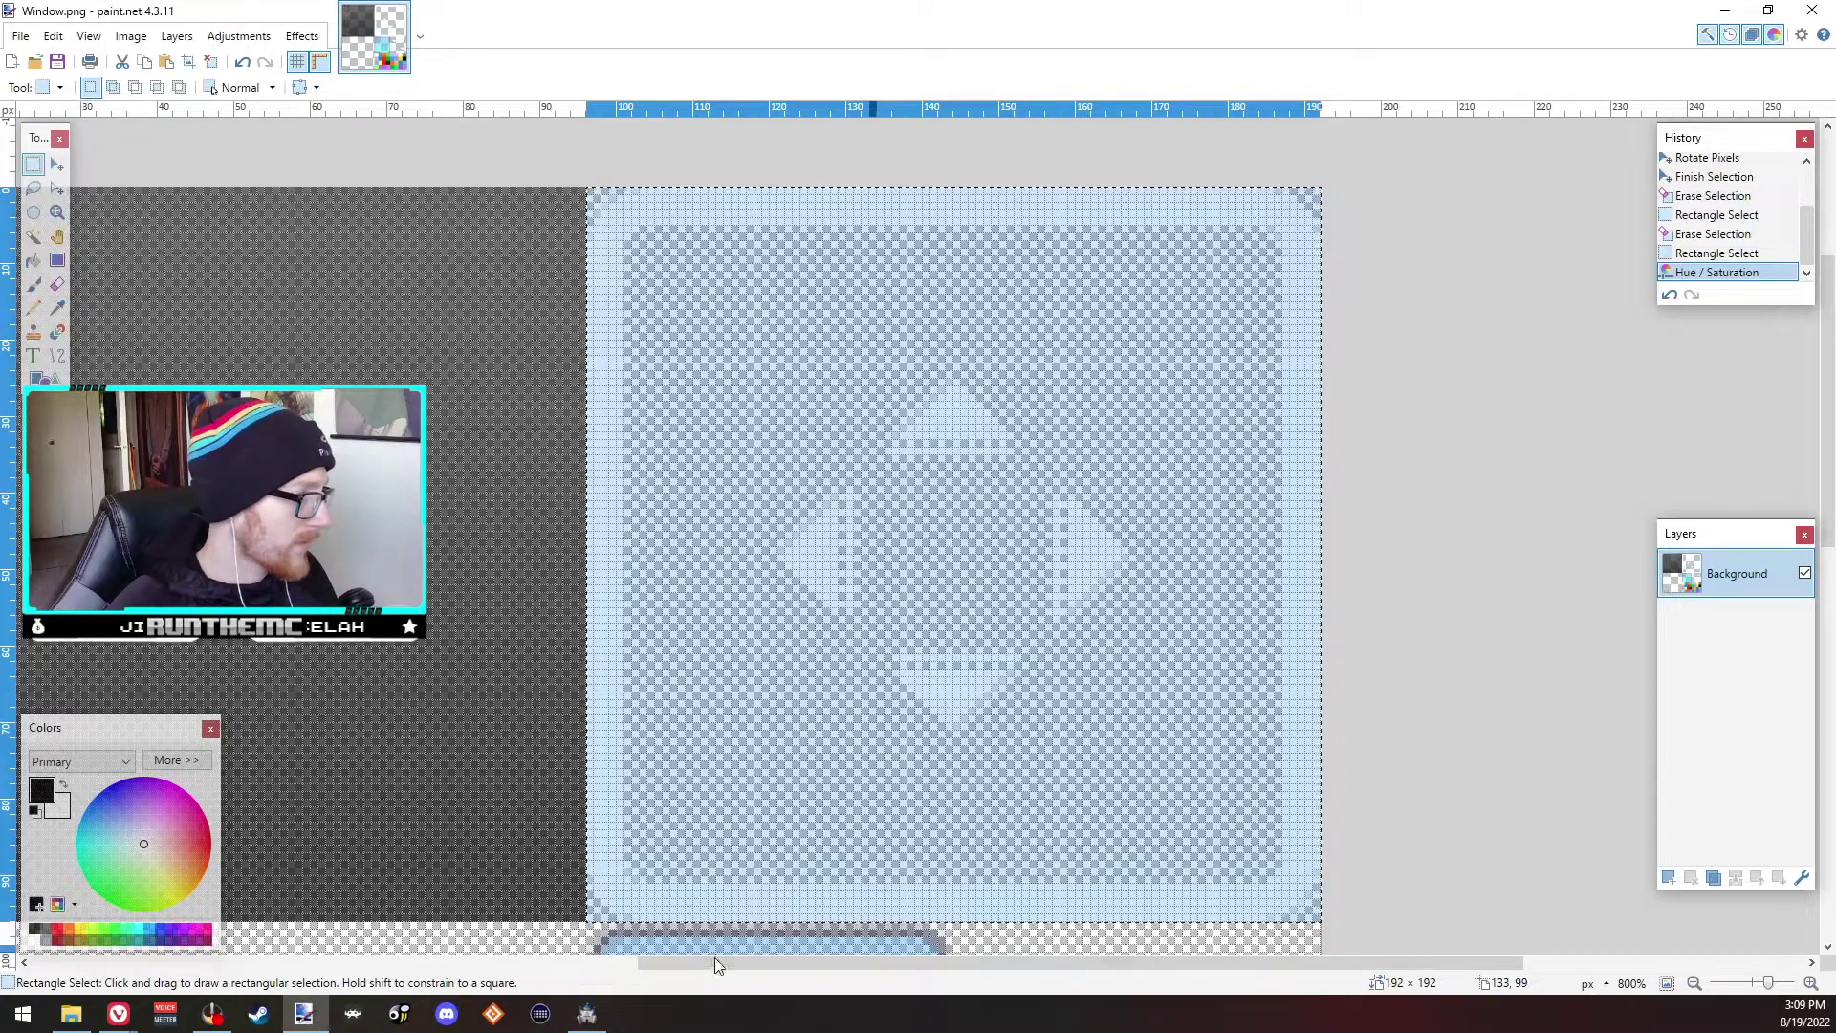
Step: Switch to RPG Maker MZ, playtest the recoloured title window, start a new game, and close the playtest
left_click(586, 1014)
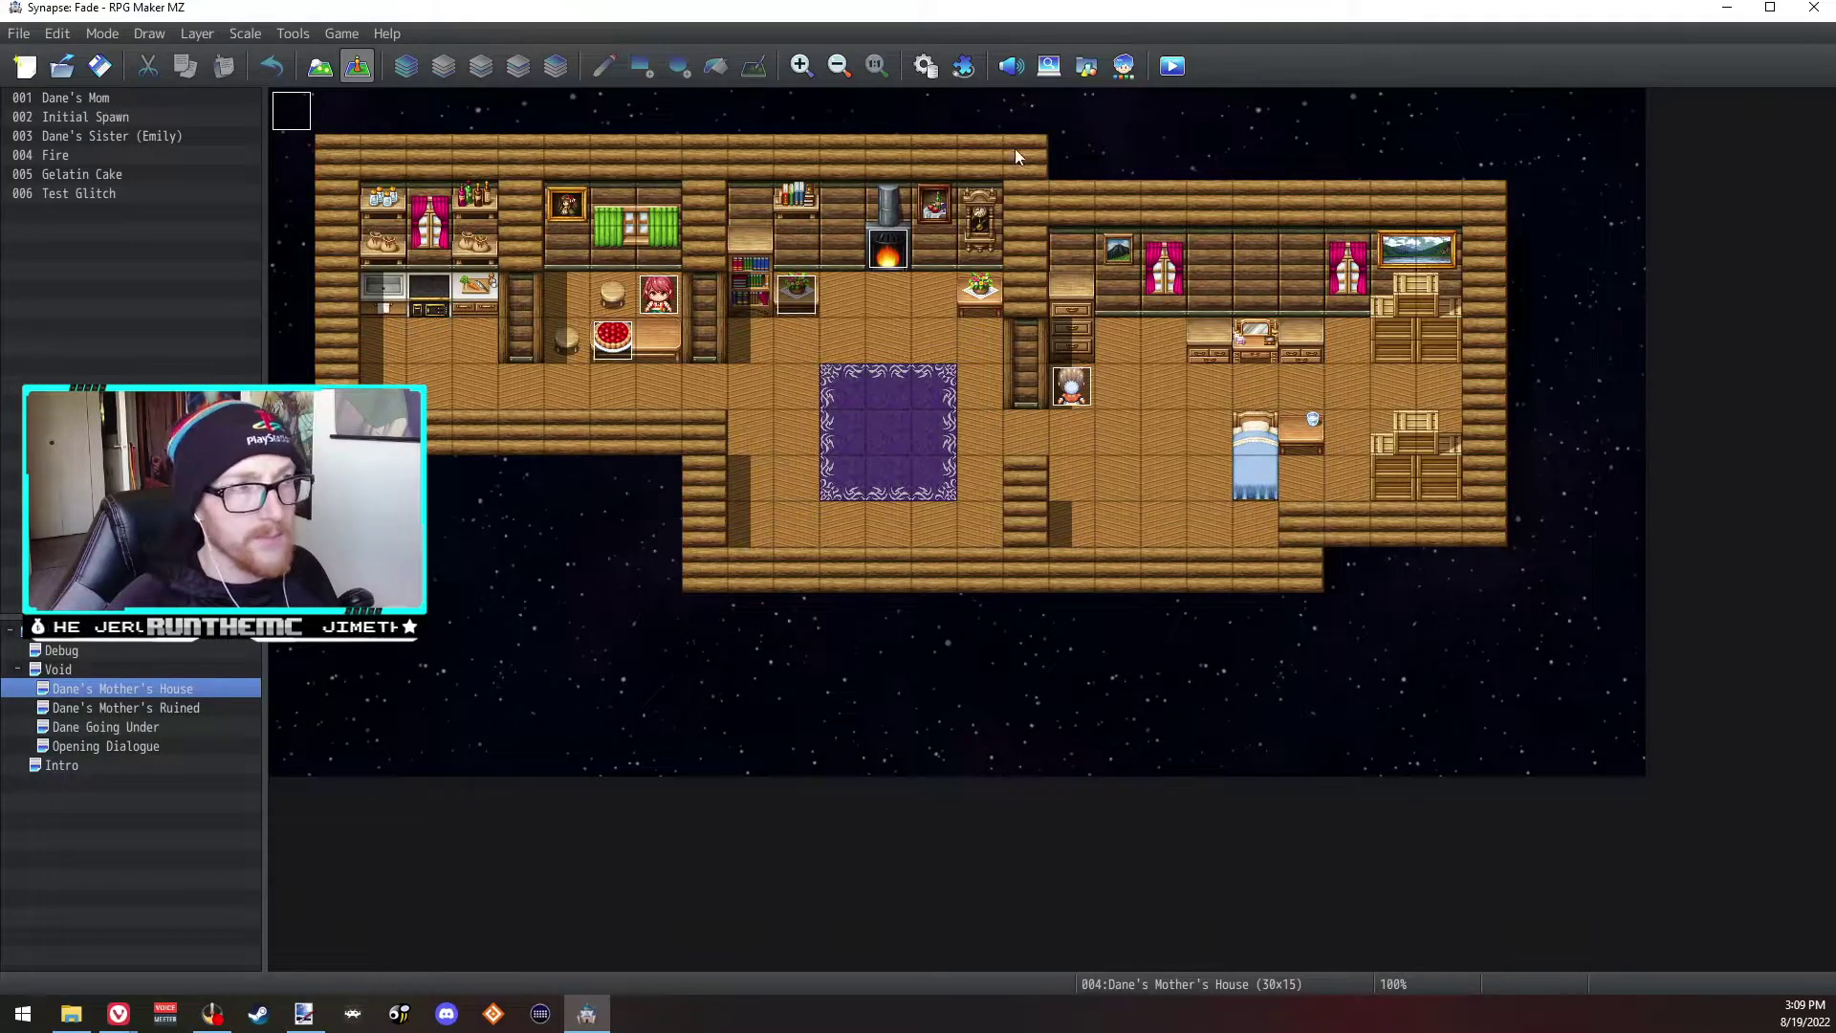
key("ctrl+r")
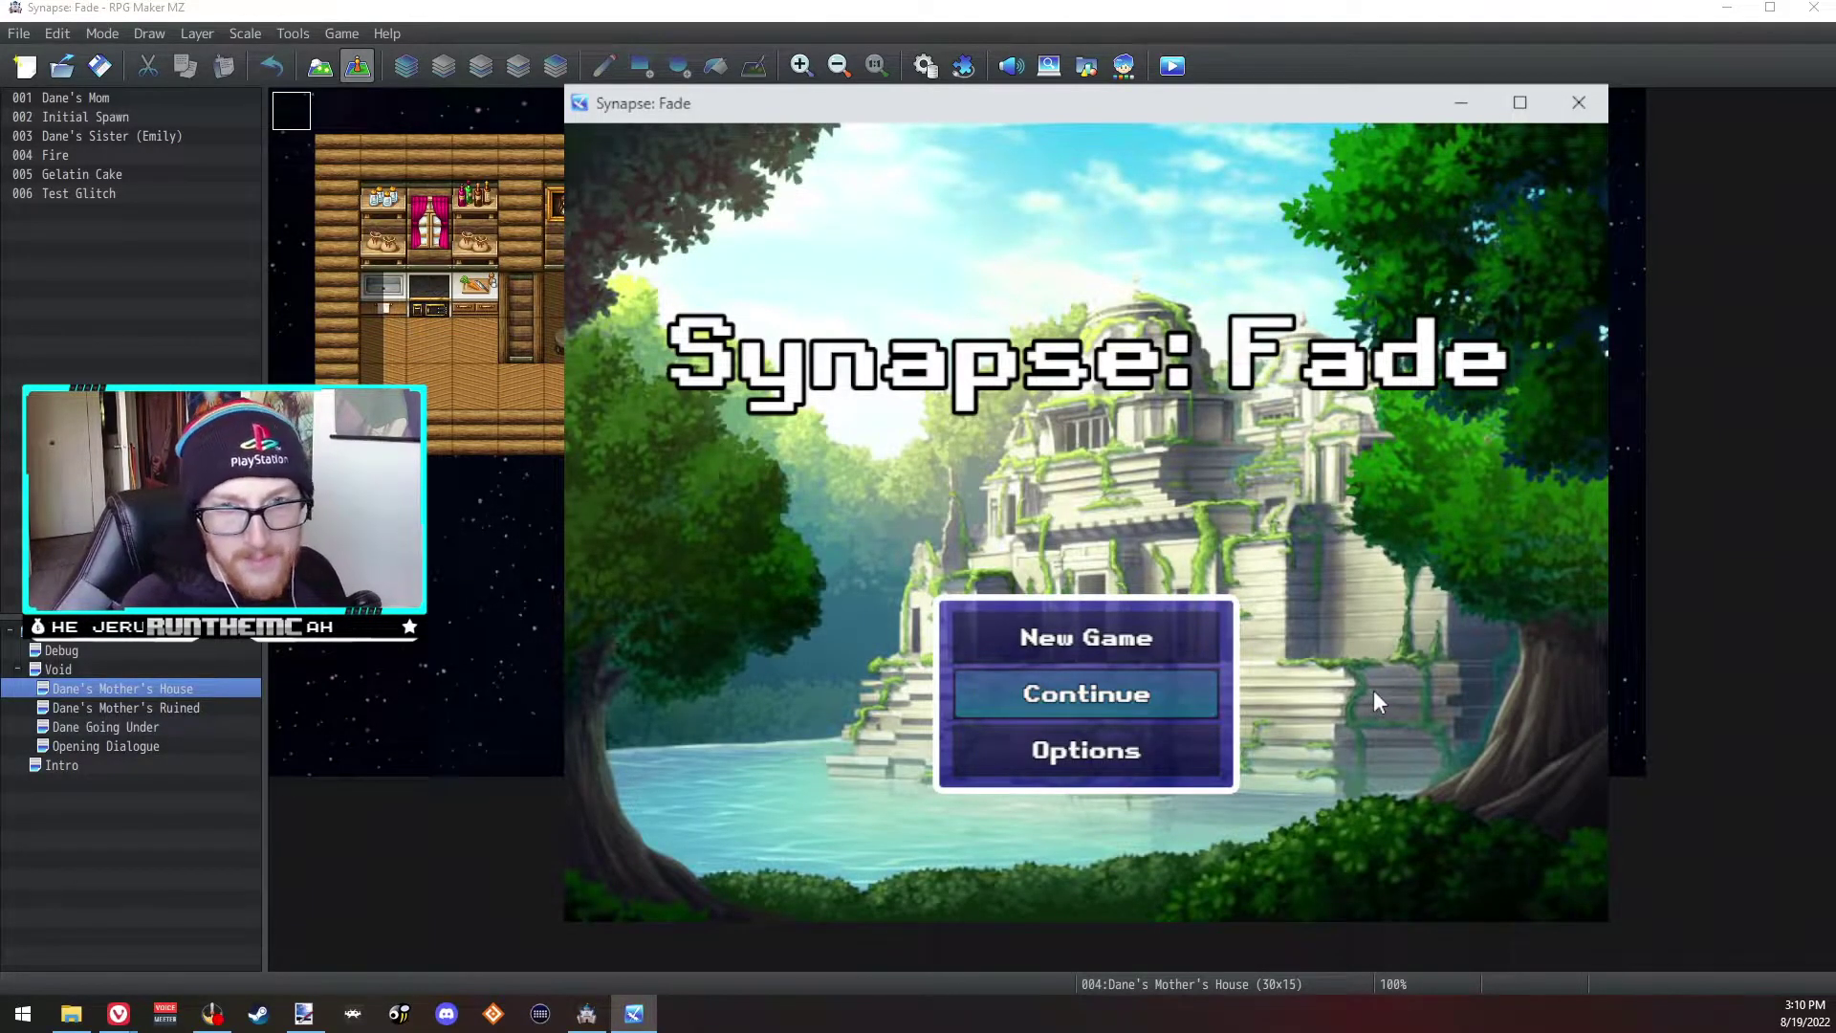
key("Up")
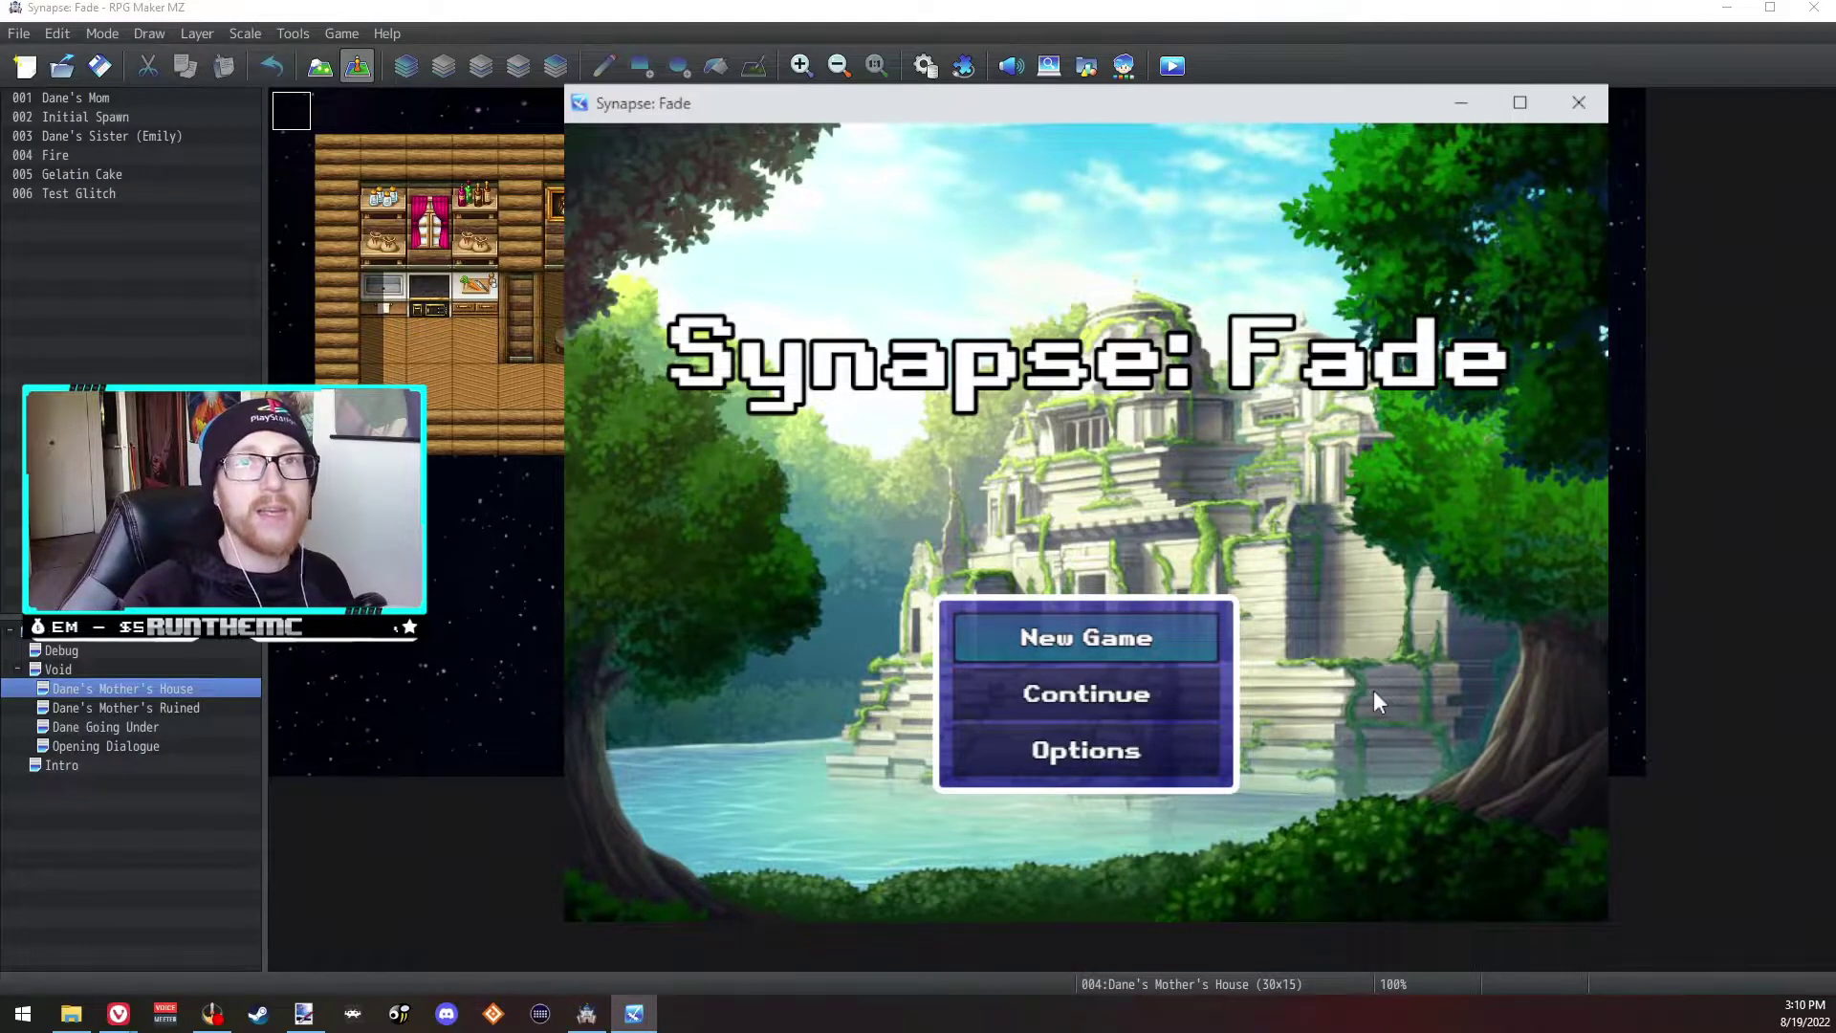
key("Return")
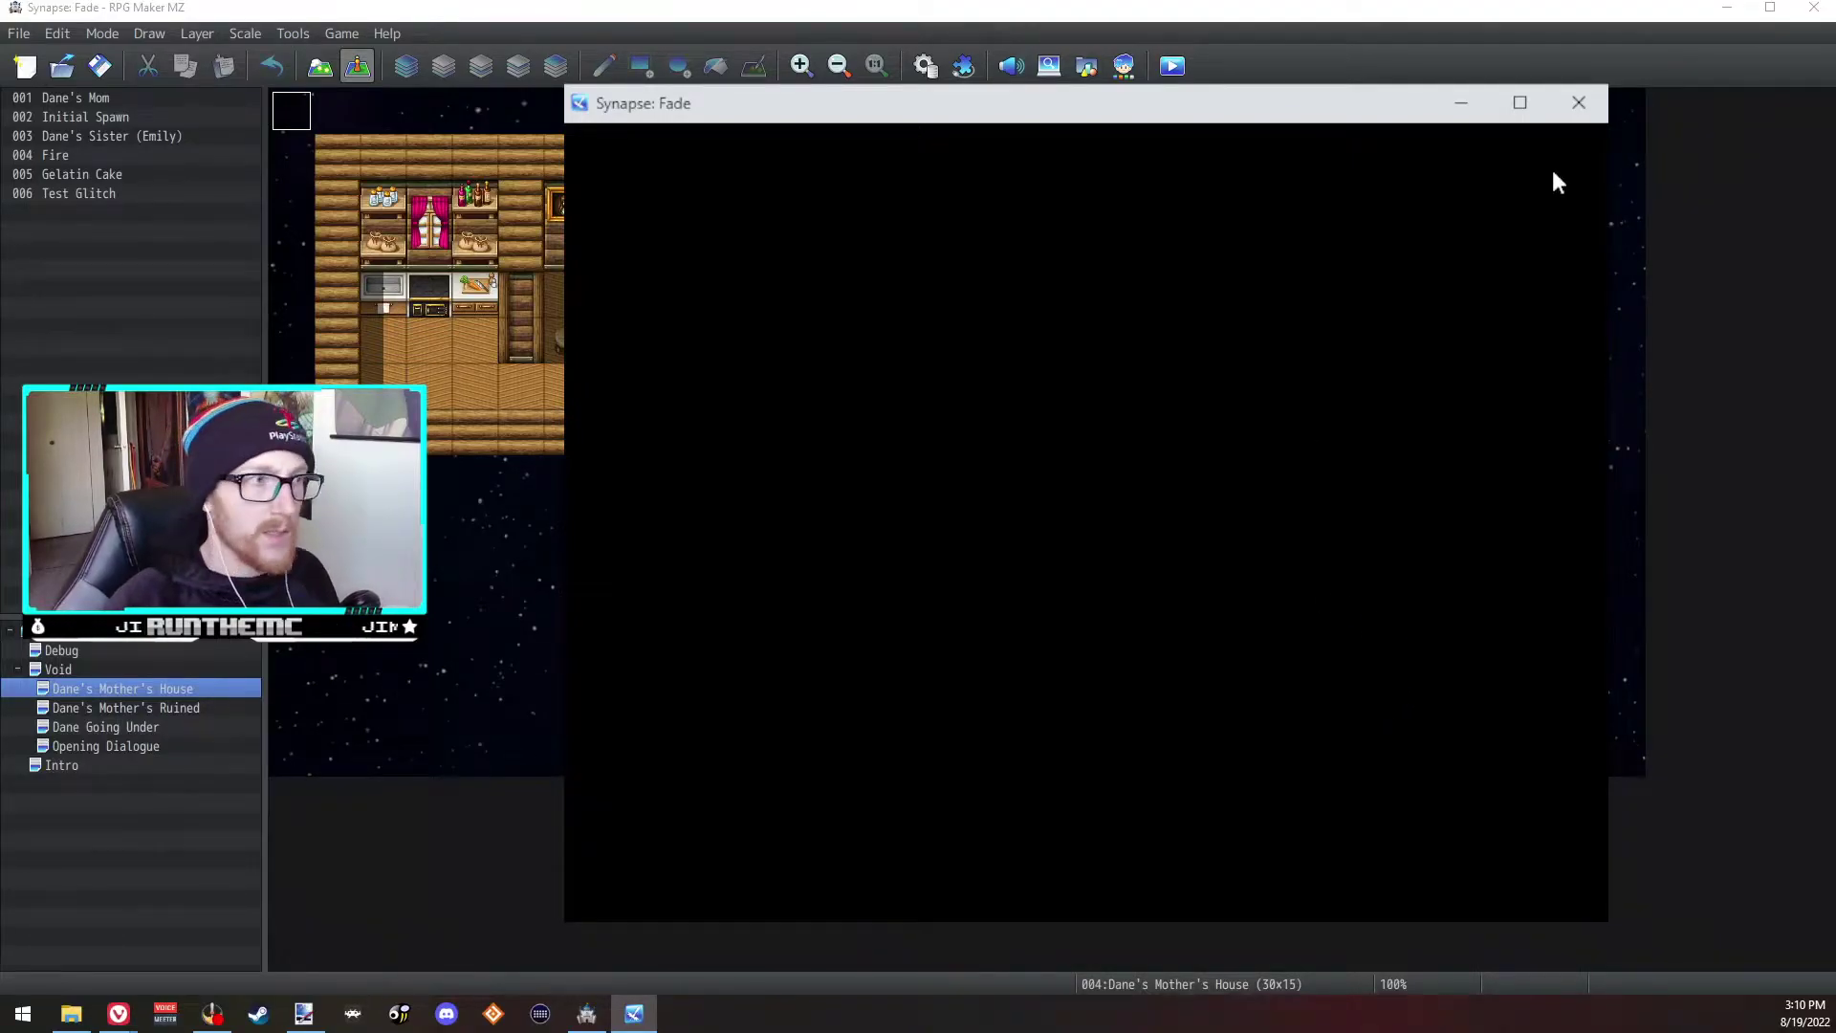
left_click(1576, 107)
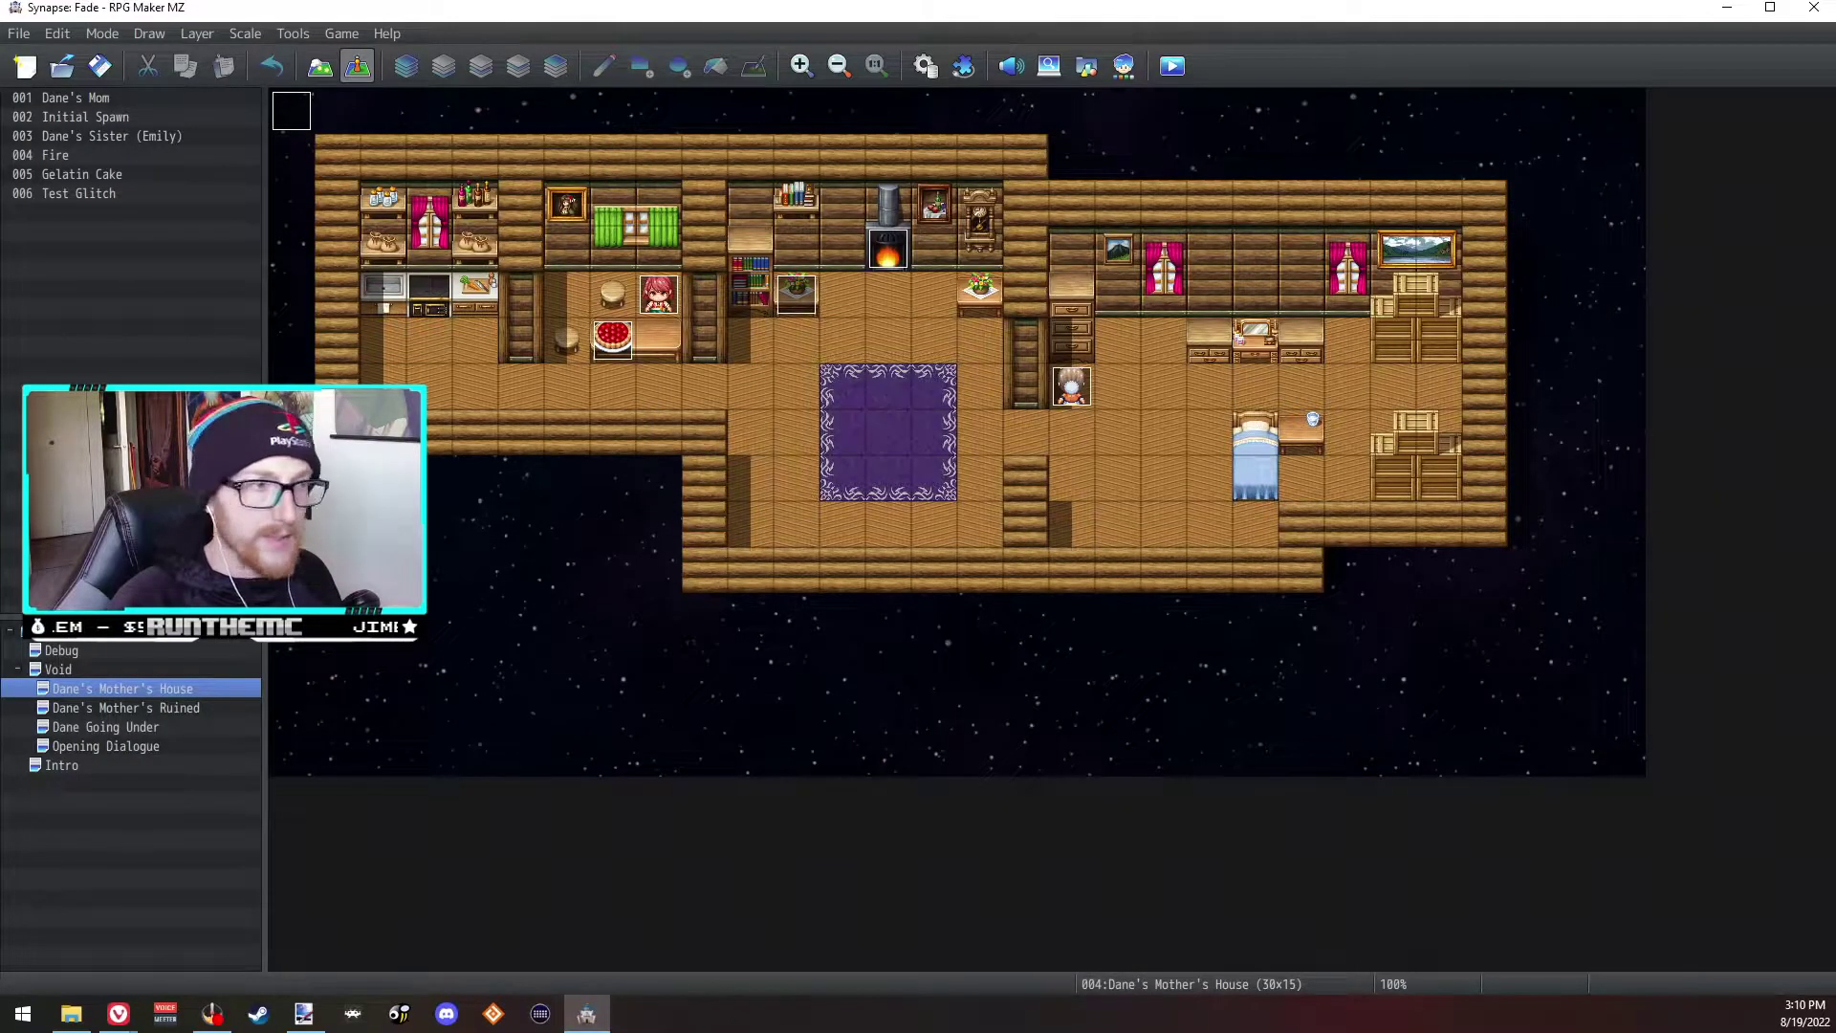
Step: Open the Debug map and set the player's starting position at tile 7,8
left_click(101, 750)
left_click(94, 767)
left_click(130, 648)
right_click(604, 479)
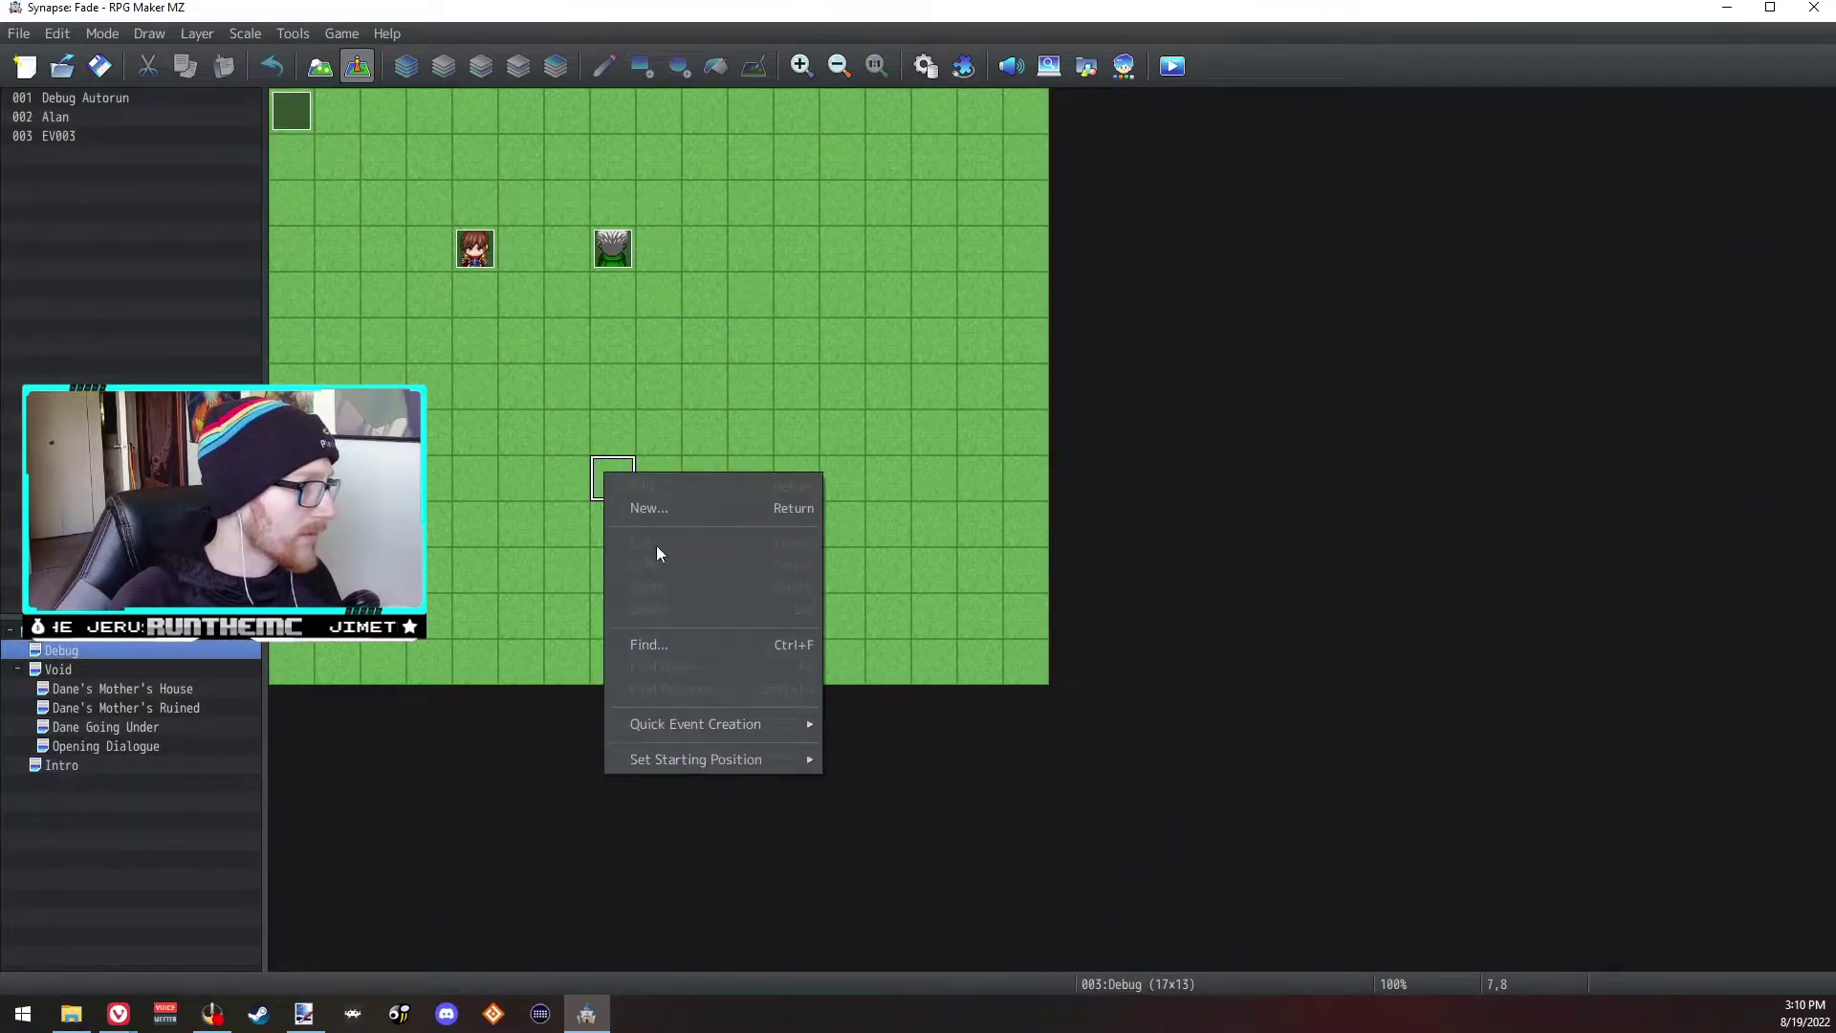
mouse_move(696, 759)
left_click(904, 760)
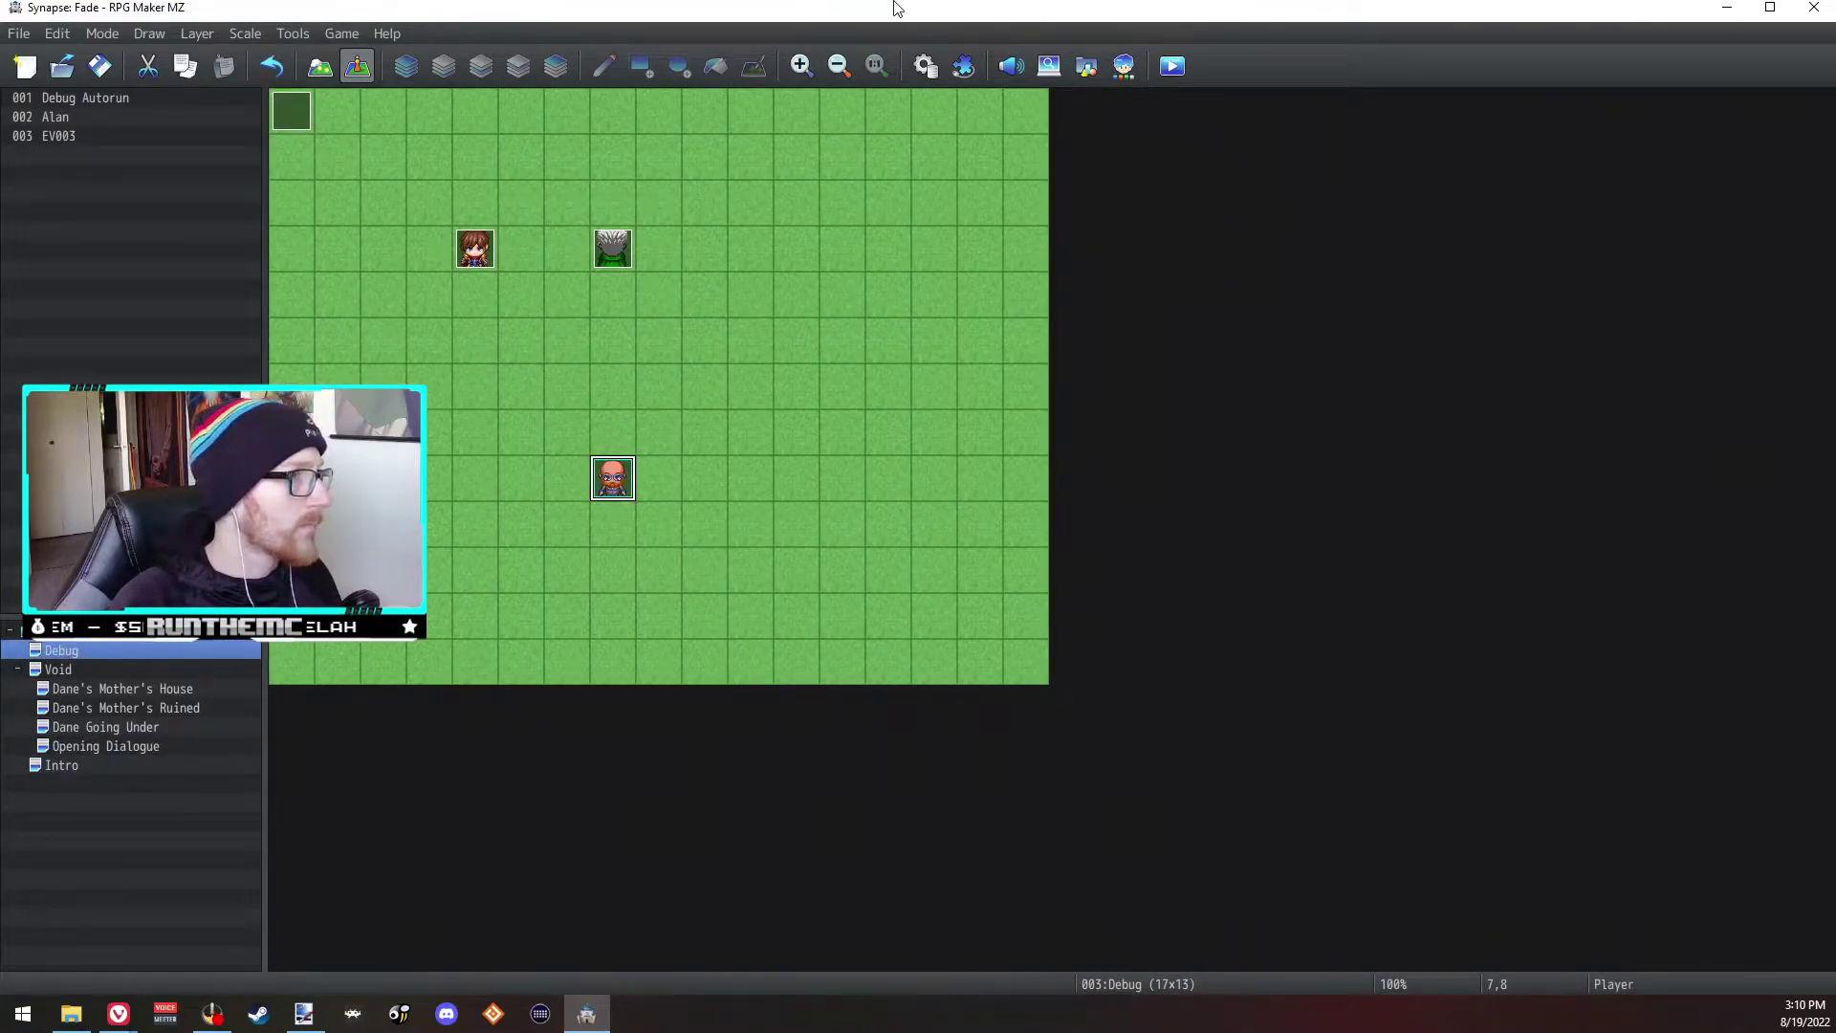
Step: Review the installed plugins in the Plugin Manager, from official/ExtraWindow to launch/WeatherOnBattle, and close it
left_click(1011, 77)
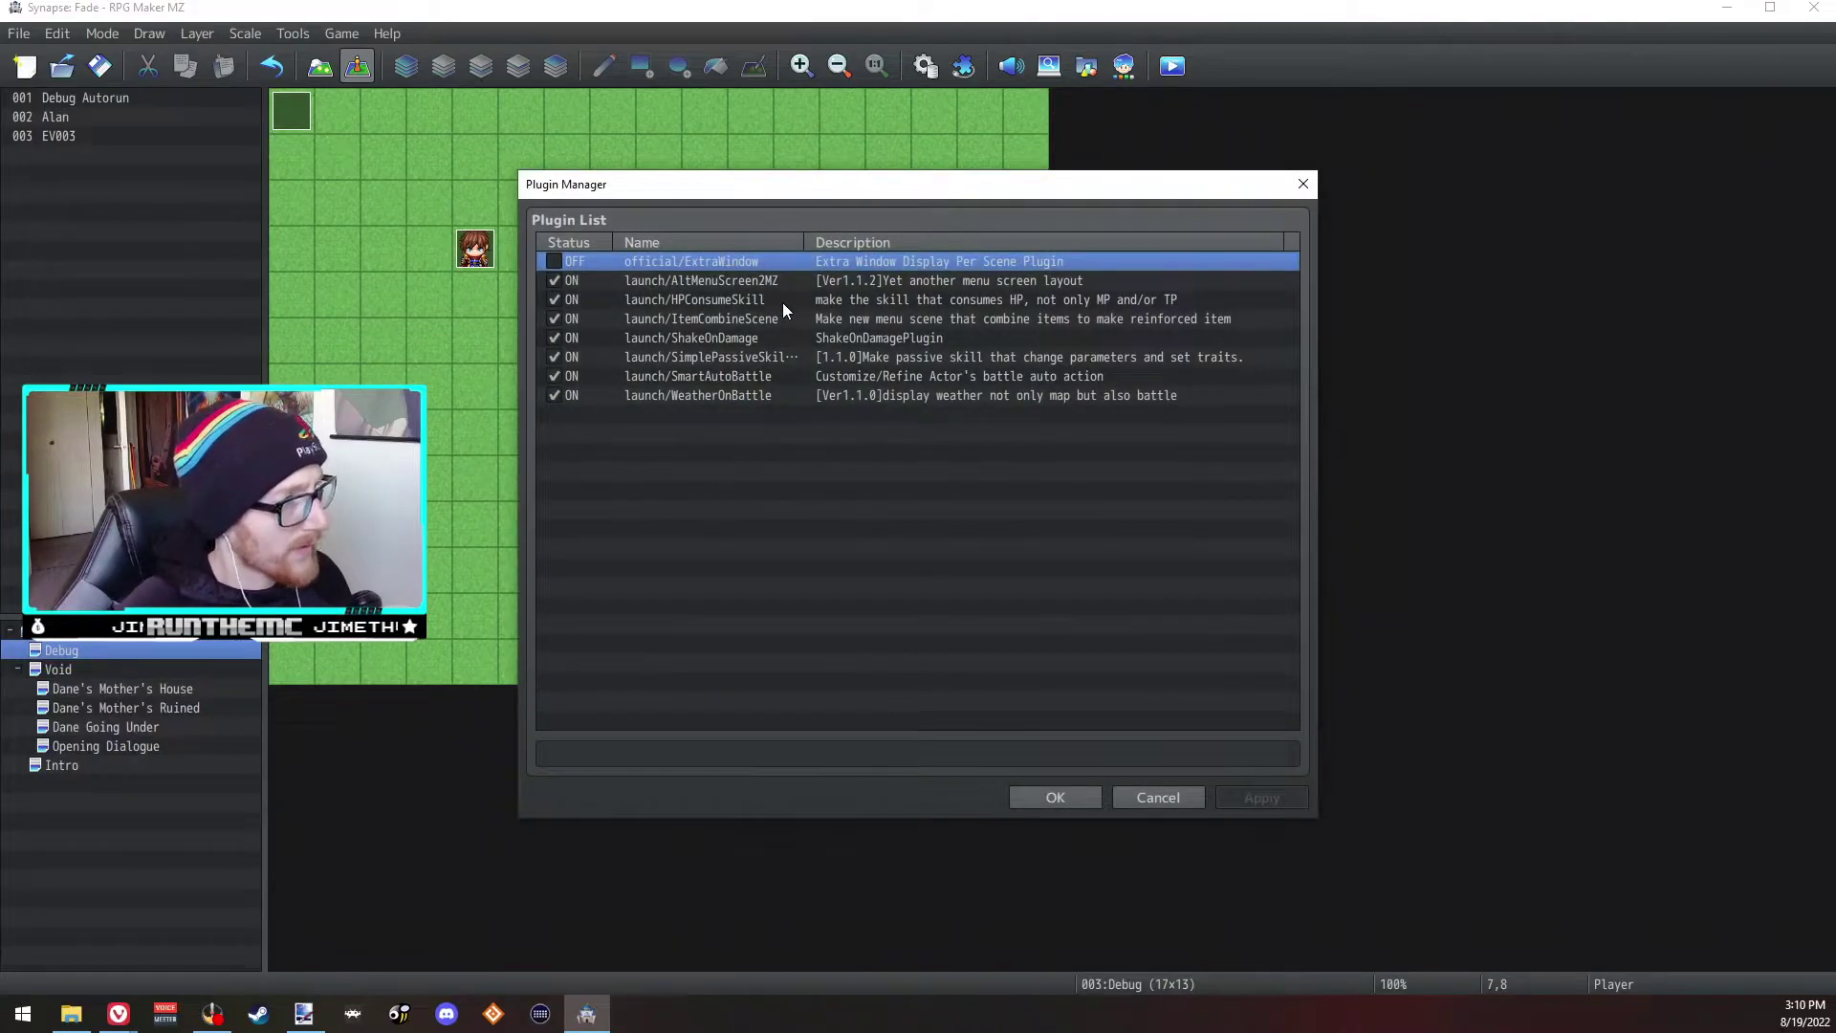
left_click(664, 418)
left_click(674, 279)
left_click(675, 264)
left_click(683, 297)
left_click(692, 394)
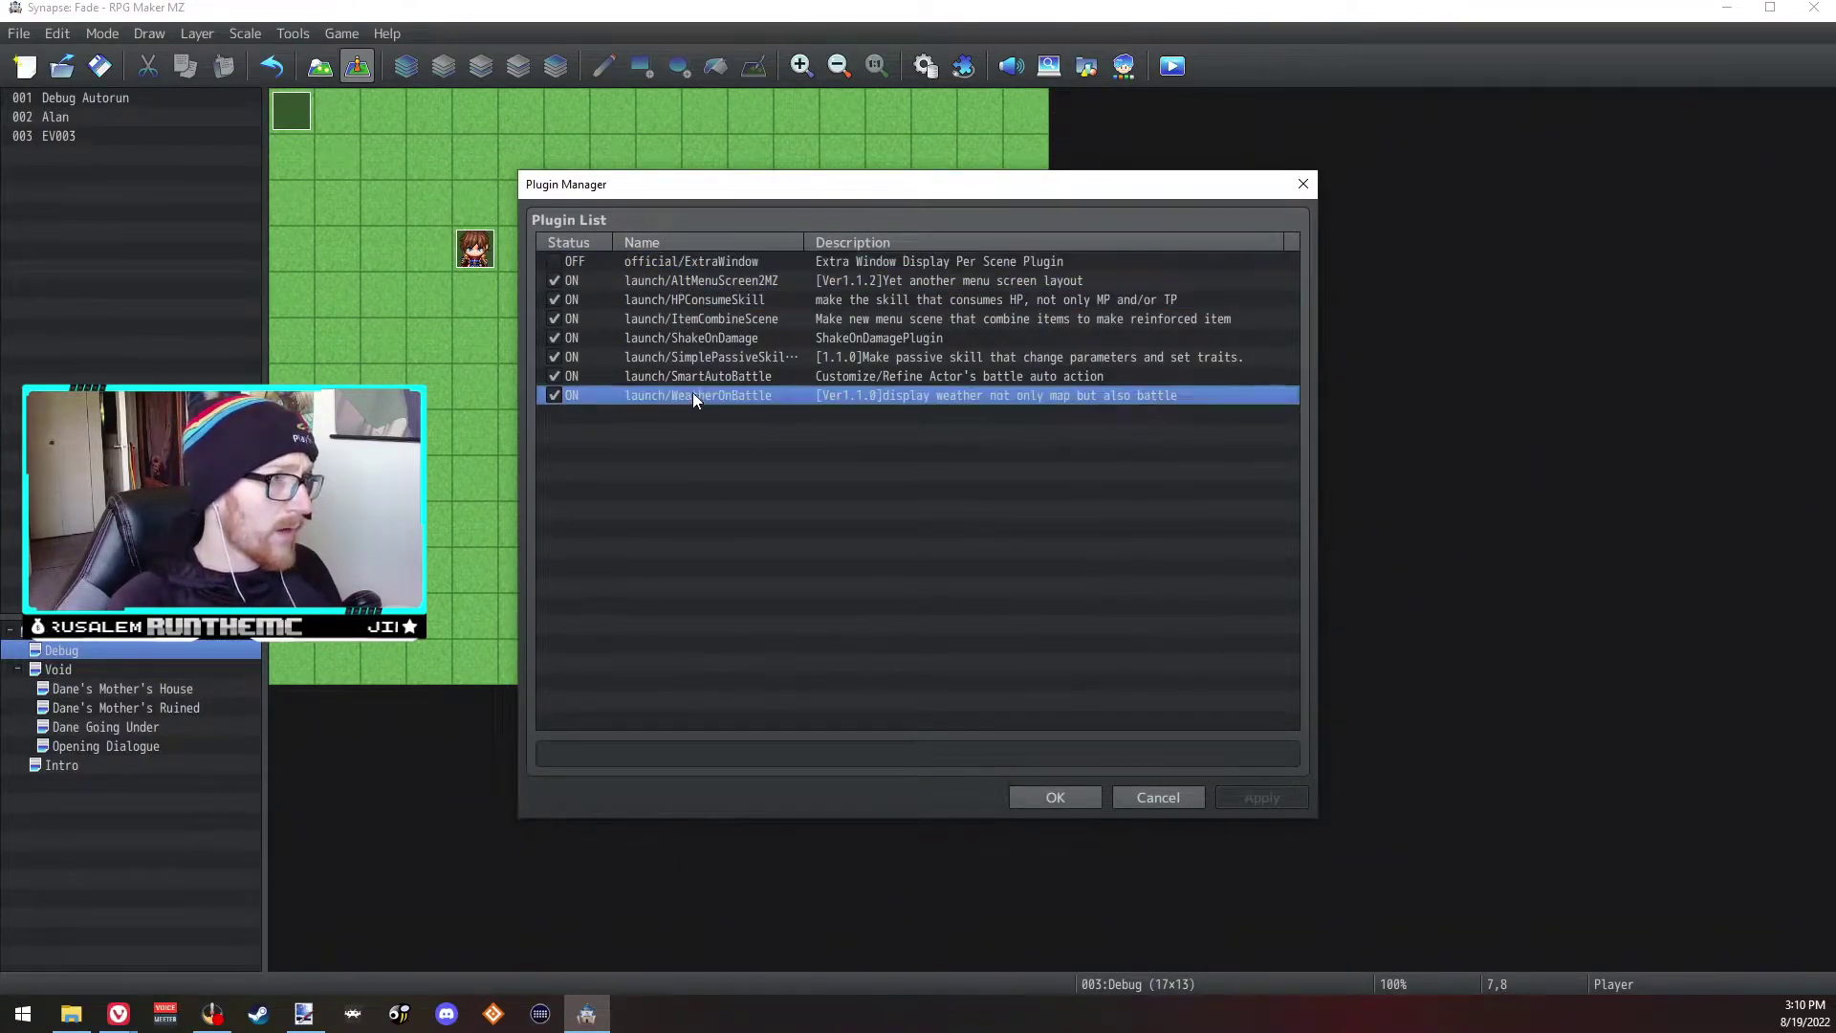
left_click(1054, 797)
Step: Playtest the project, saving the game changes, and start a new game on the Debug map
left_click(1167, 71)
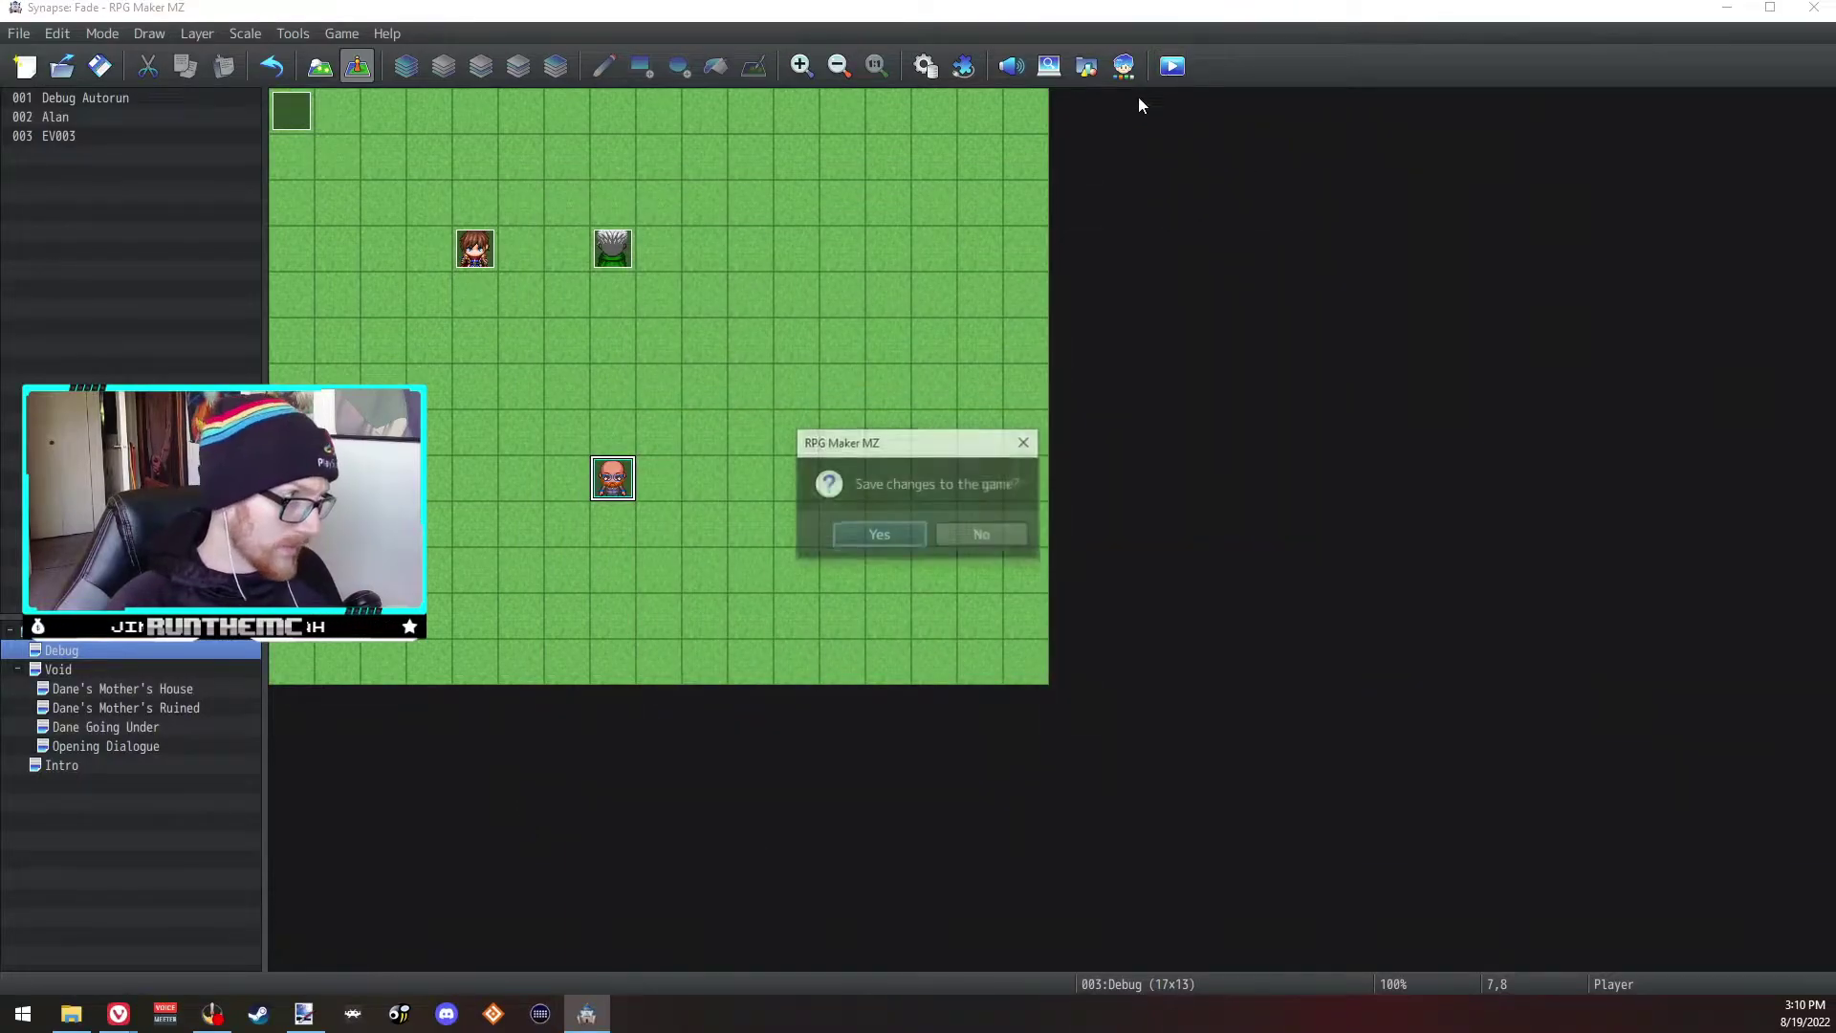
left_click(859, 531)
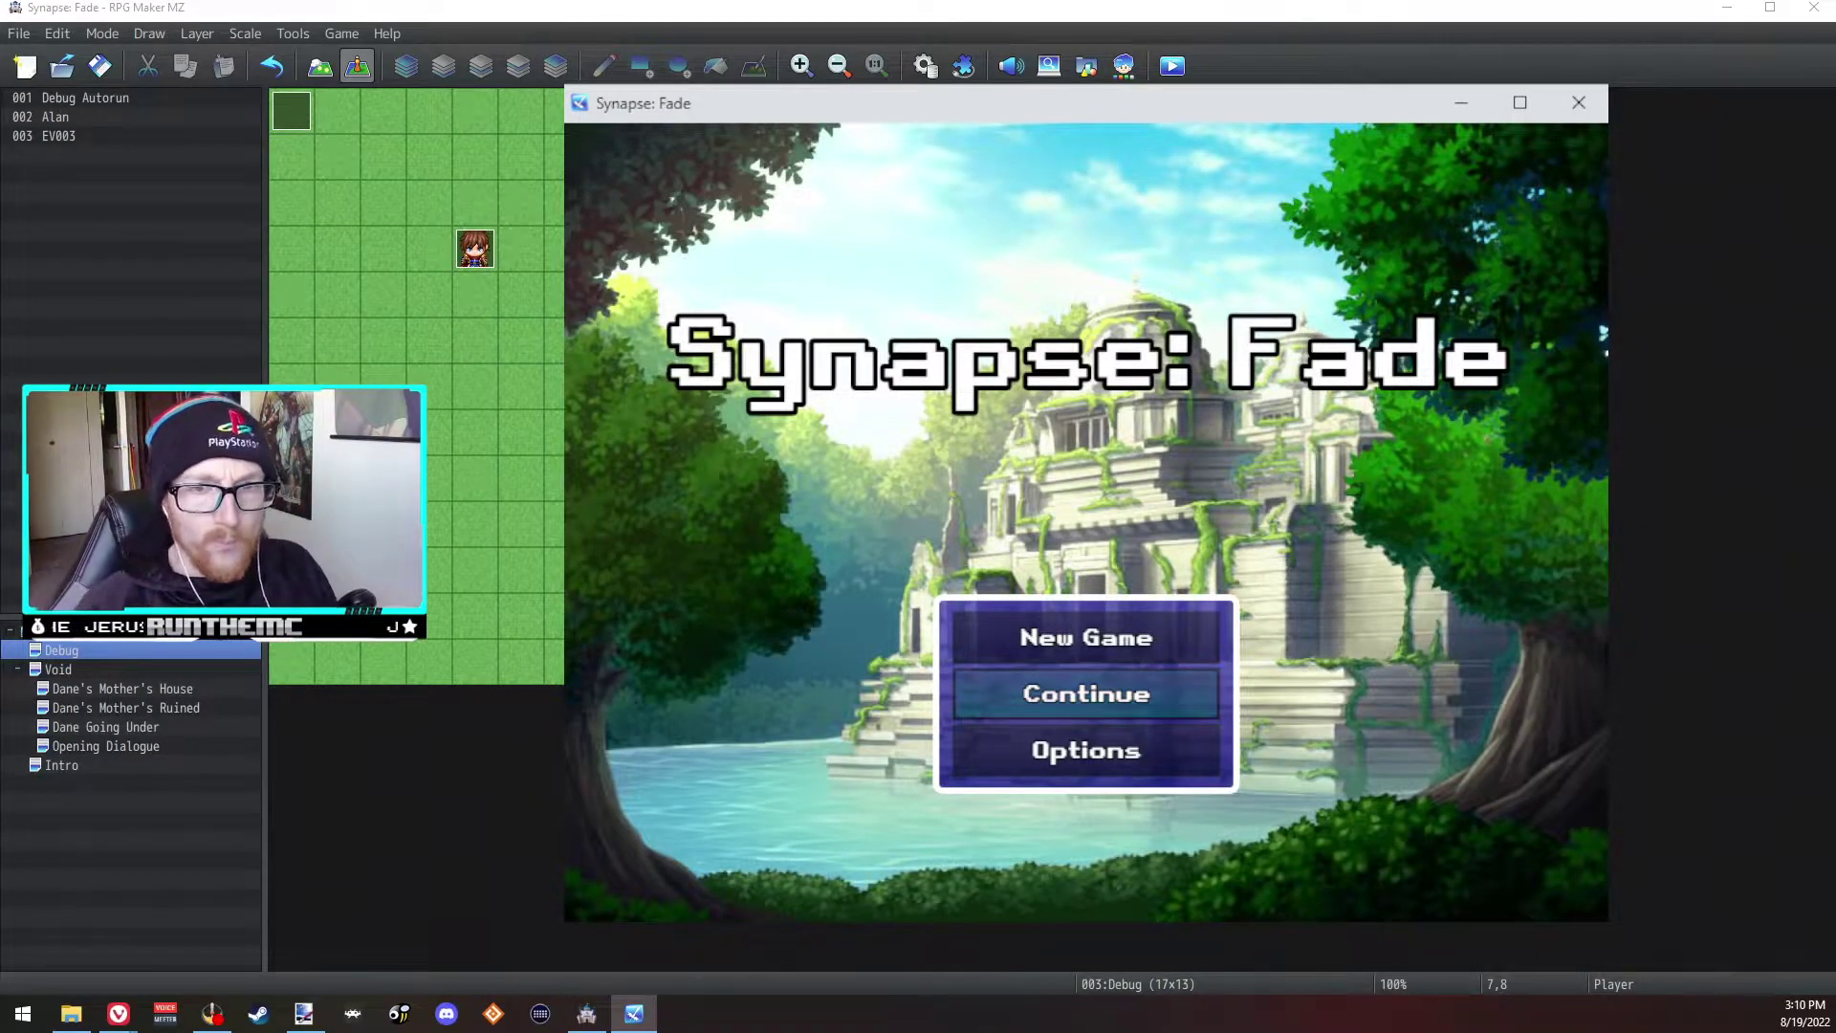
key("Up")
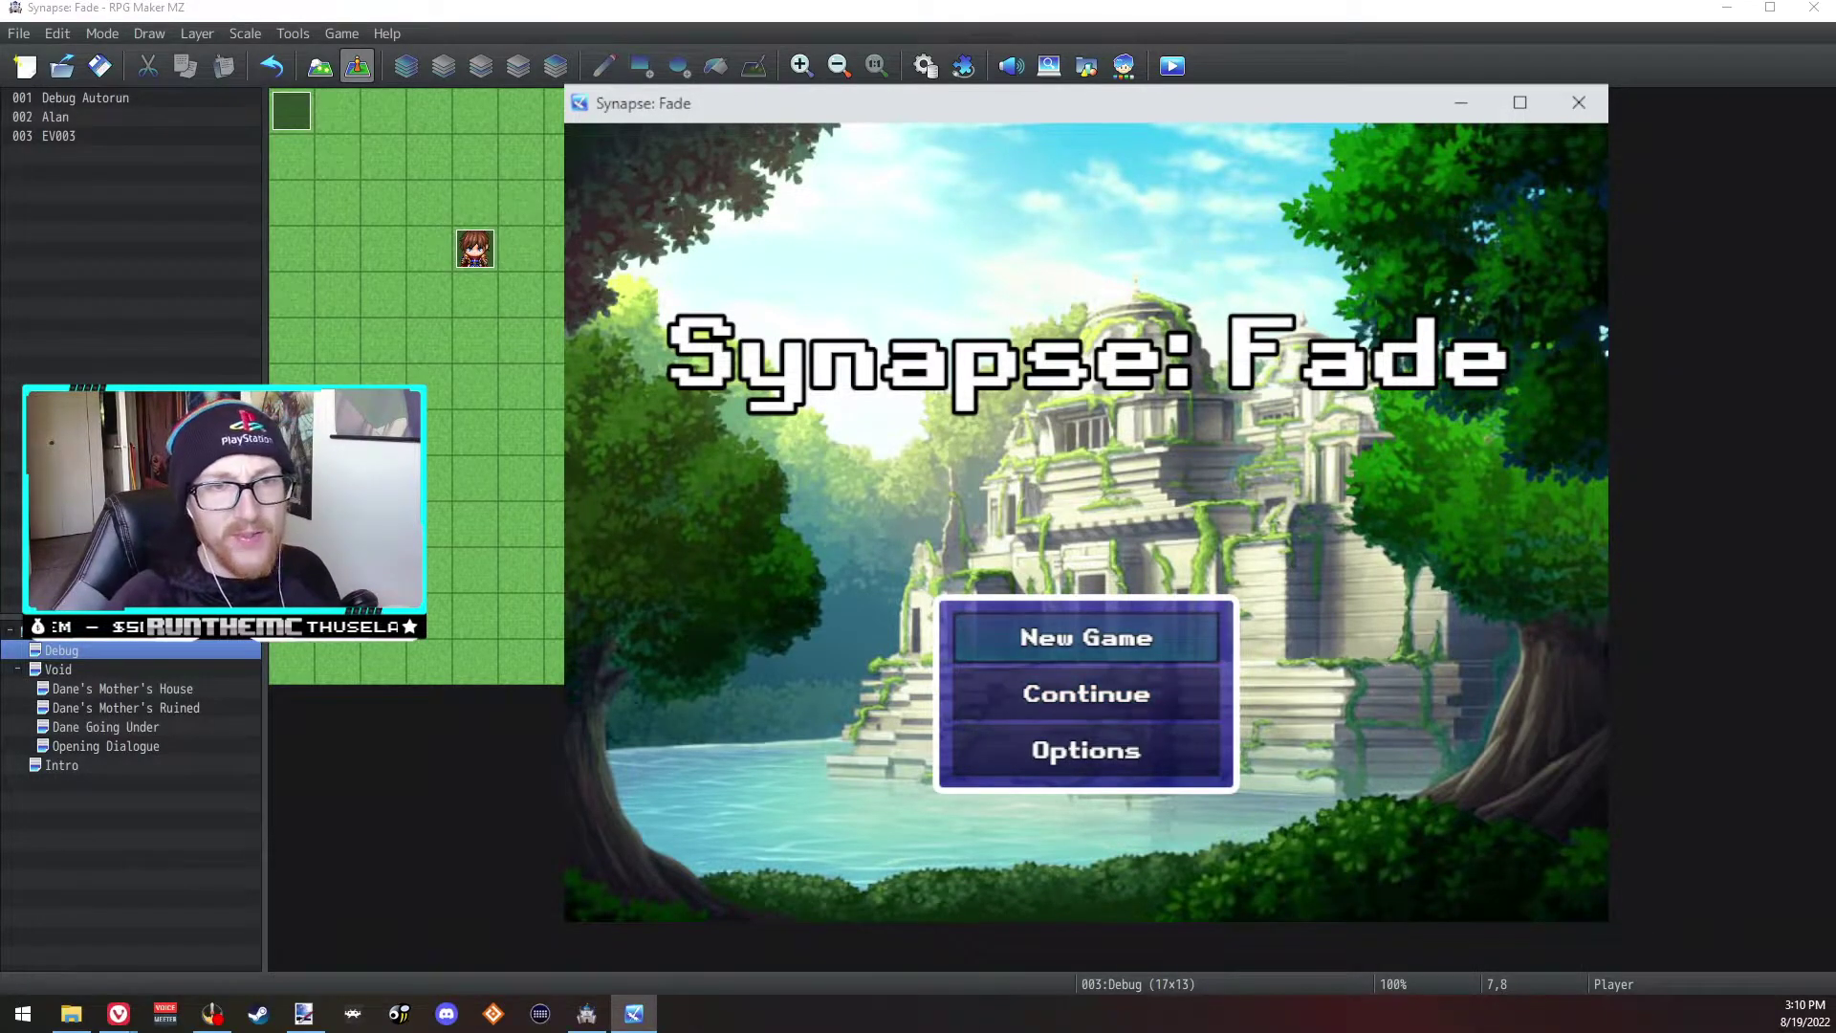
key("Return")
key("Up")
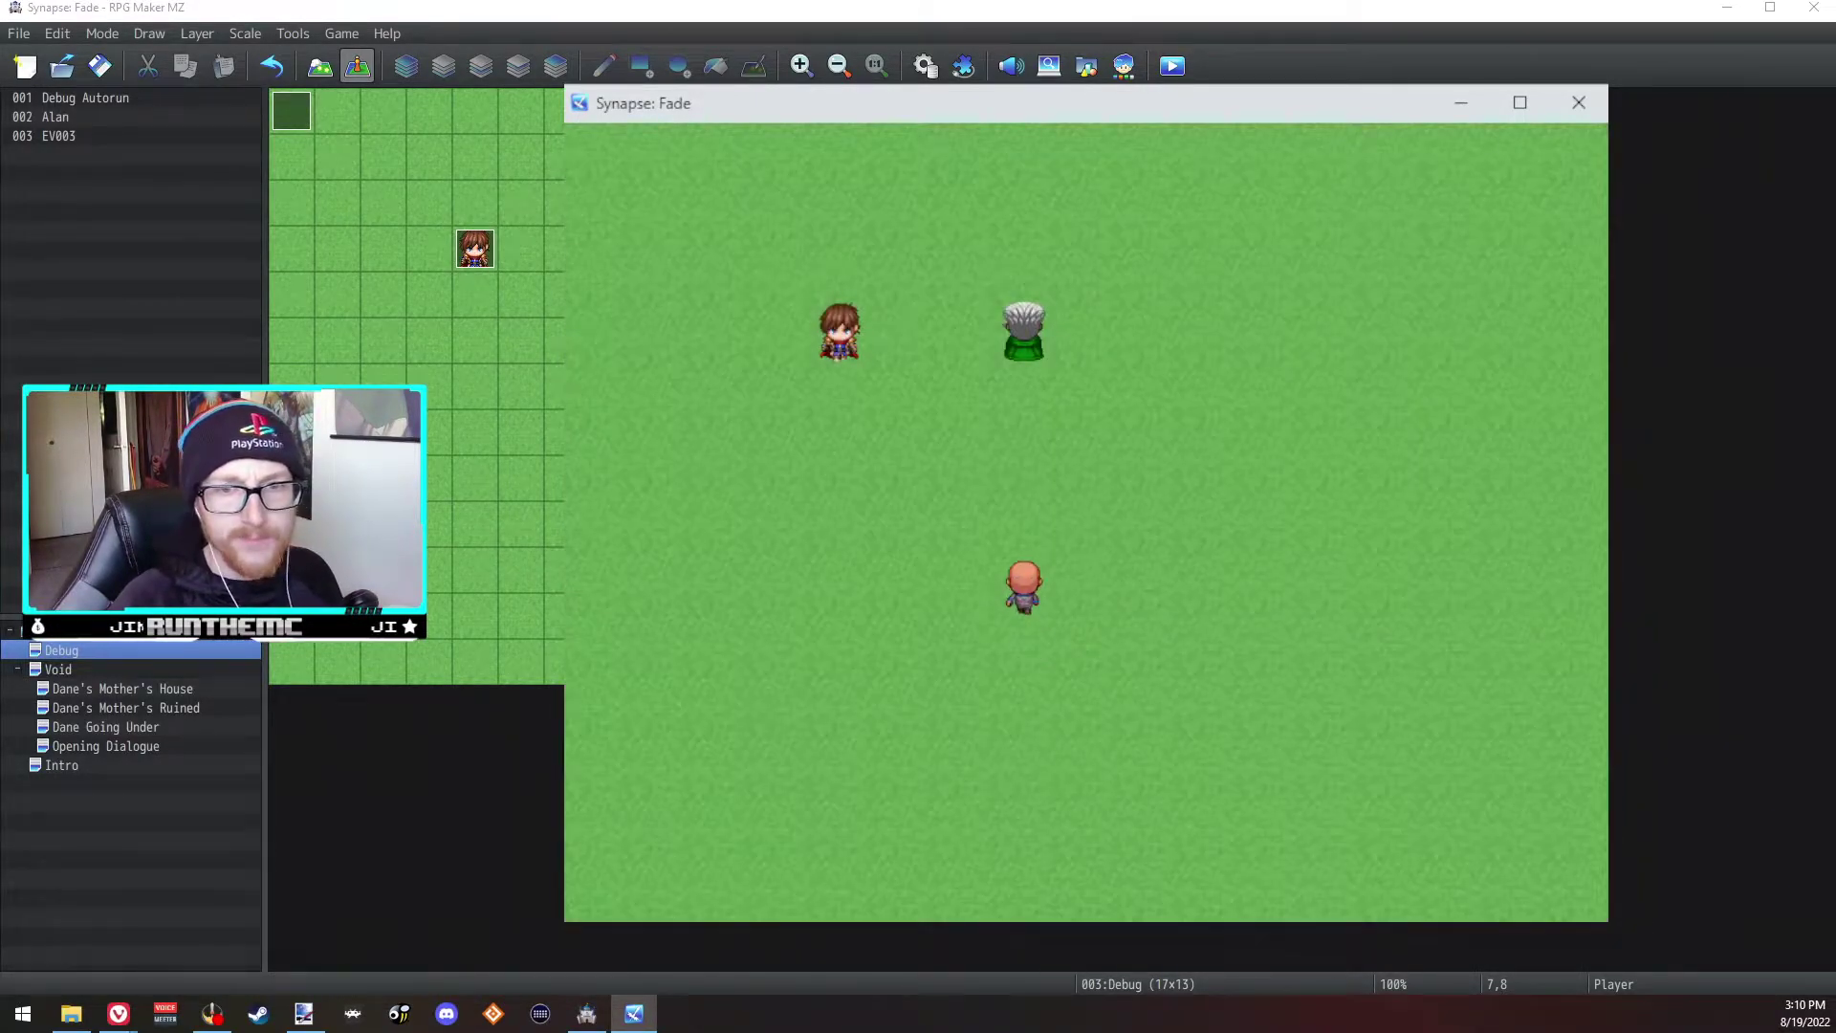
Step: Open the in-game main menu, examine its command layout from Item to Save with the current window skin, and close the playtest
key("Escape")
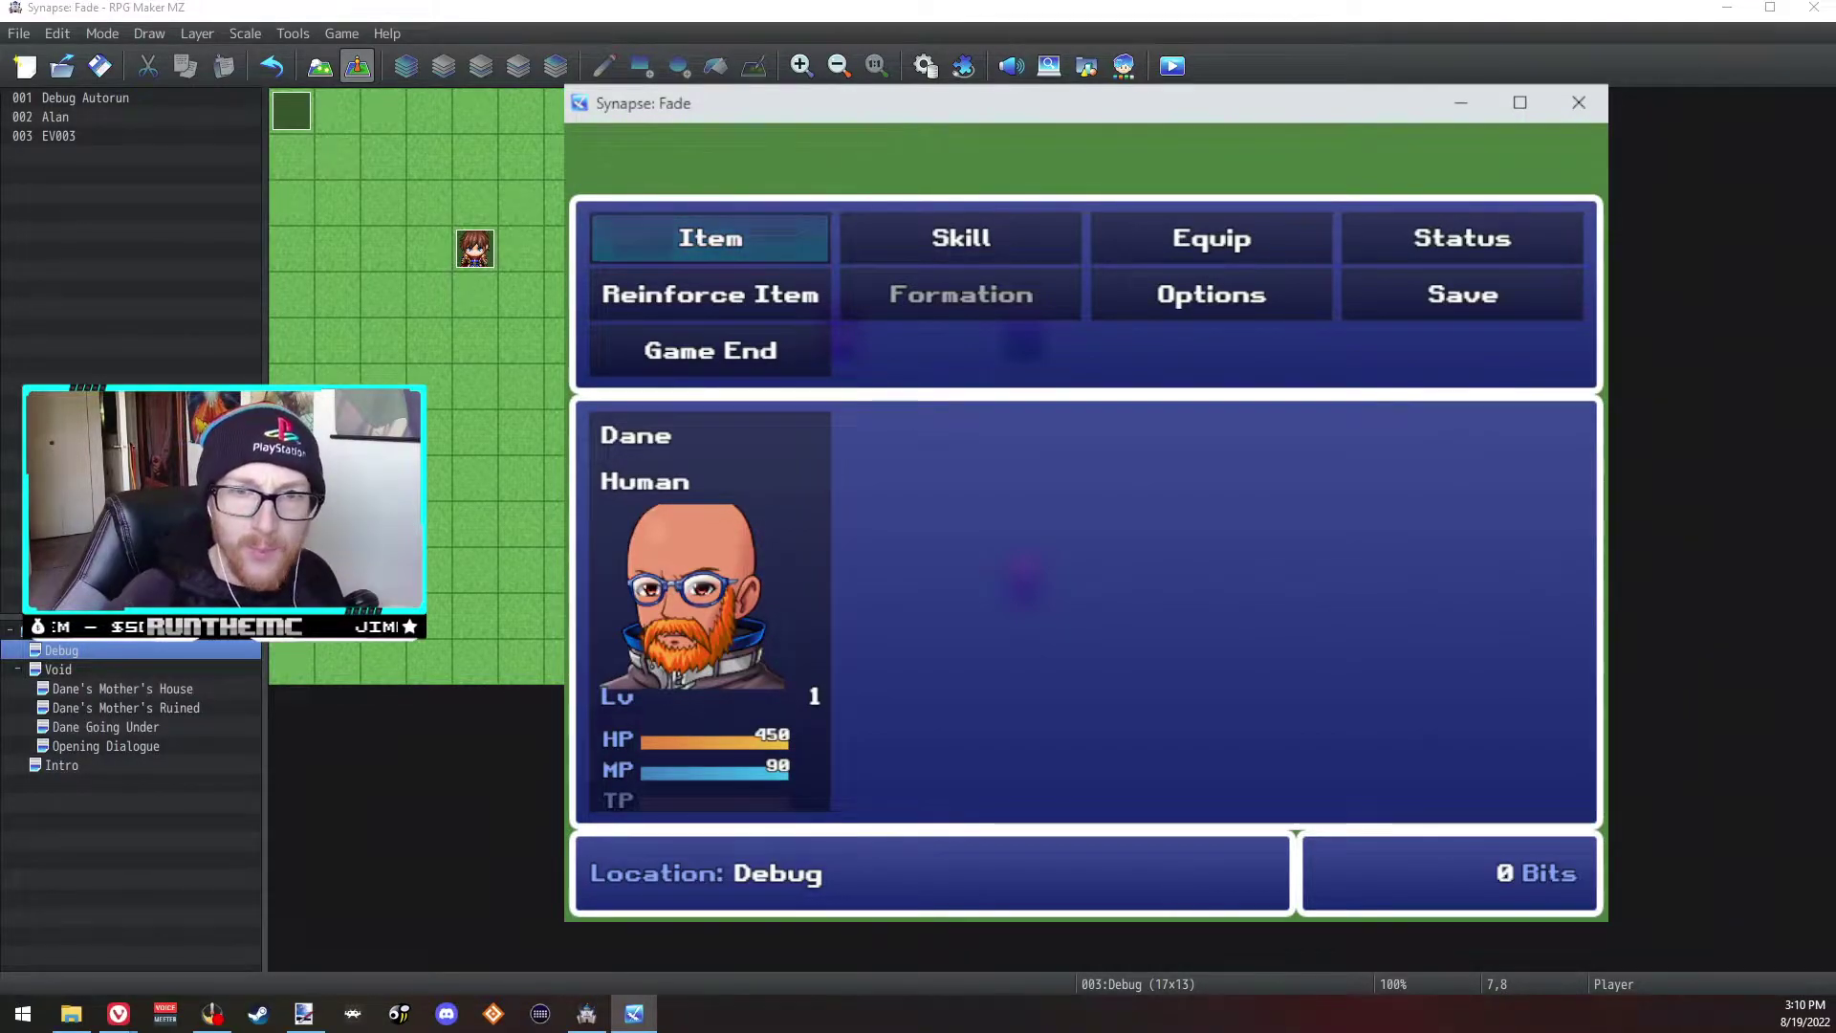
key("Right")
key("Right")
key("Right")
key("Right")
key("Down")
key("Up")
key("Right")
key("Right")
key("Right")
key("Up")
key("Left")
key("Down")
key("Left")
key("Left")
key("Up")
key("Right")
key("Right")
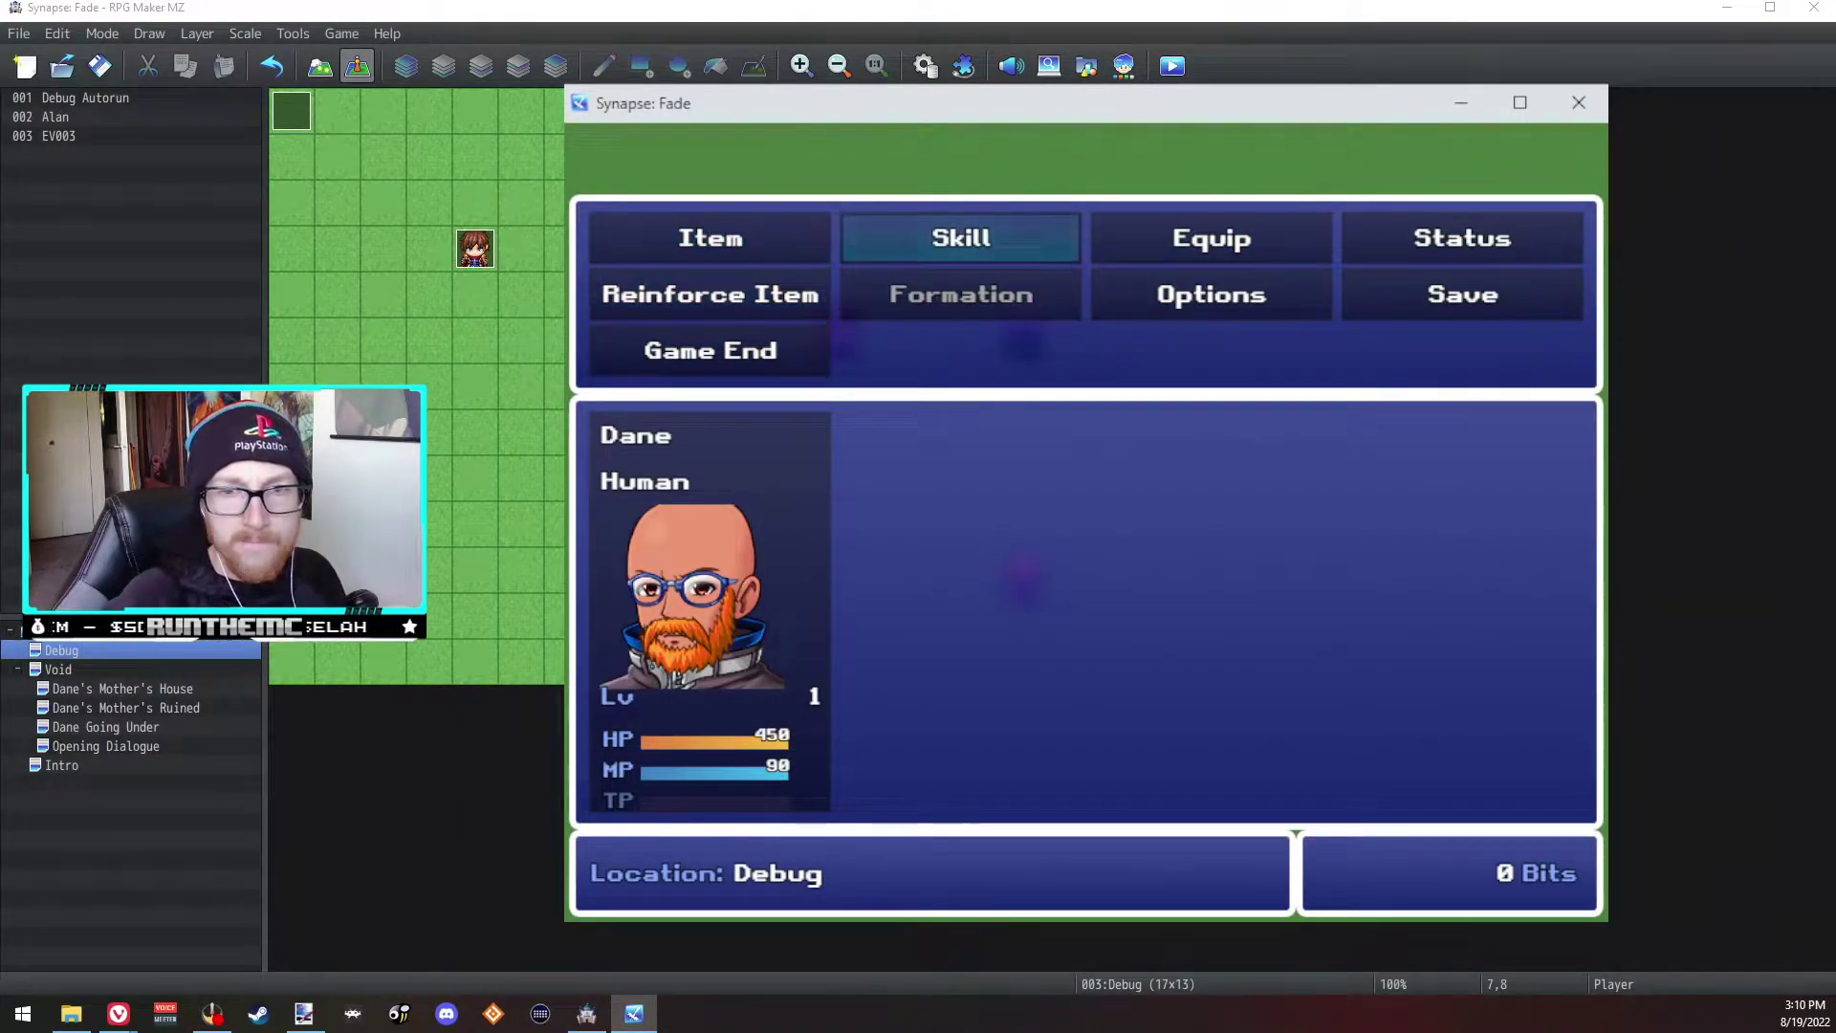
key("Down")
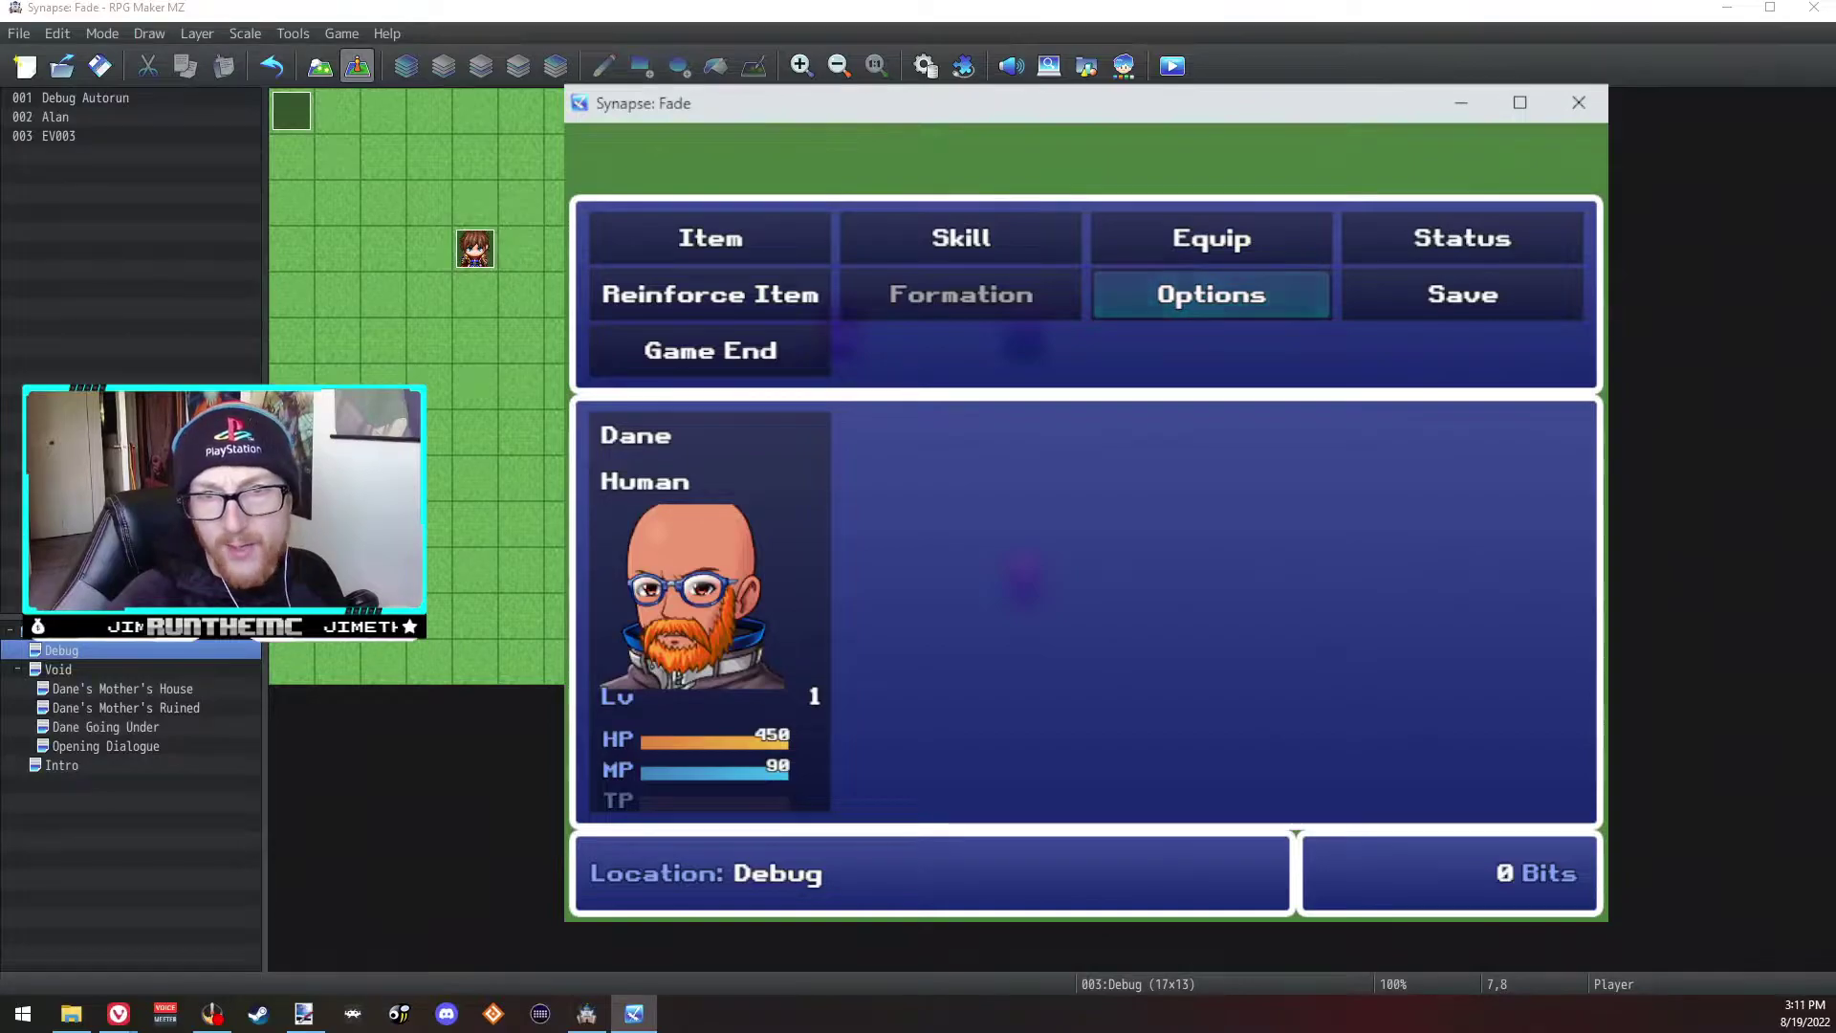
key("Right")
key("Up")
left_click(1598, 106)
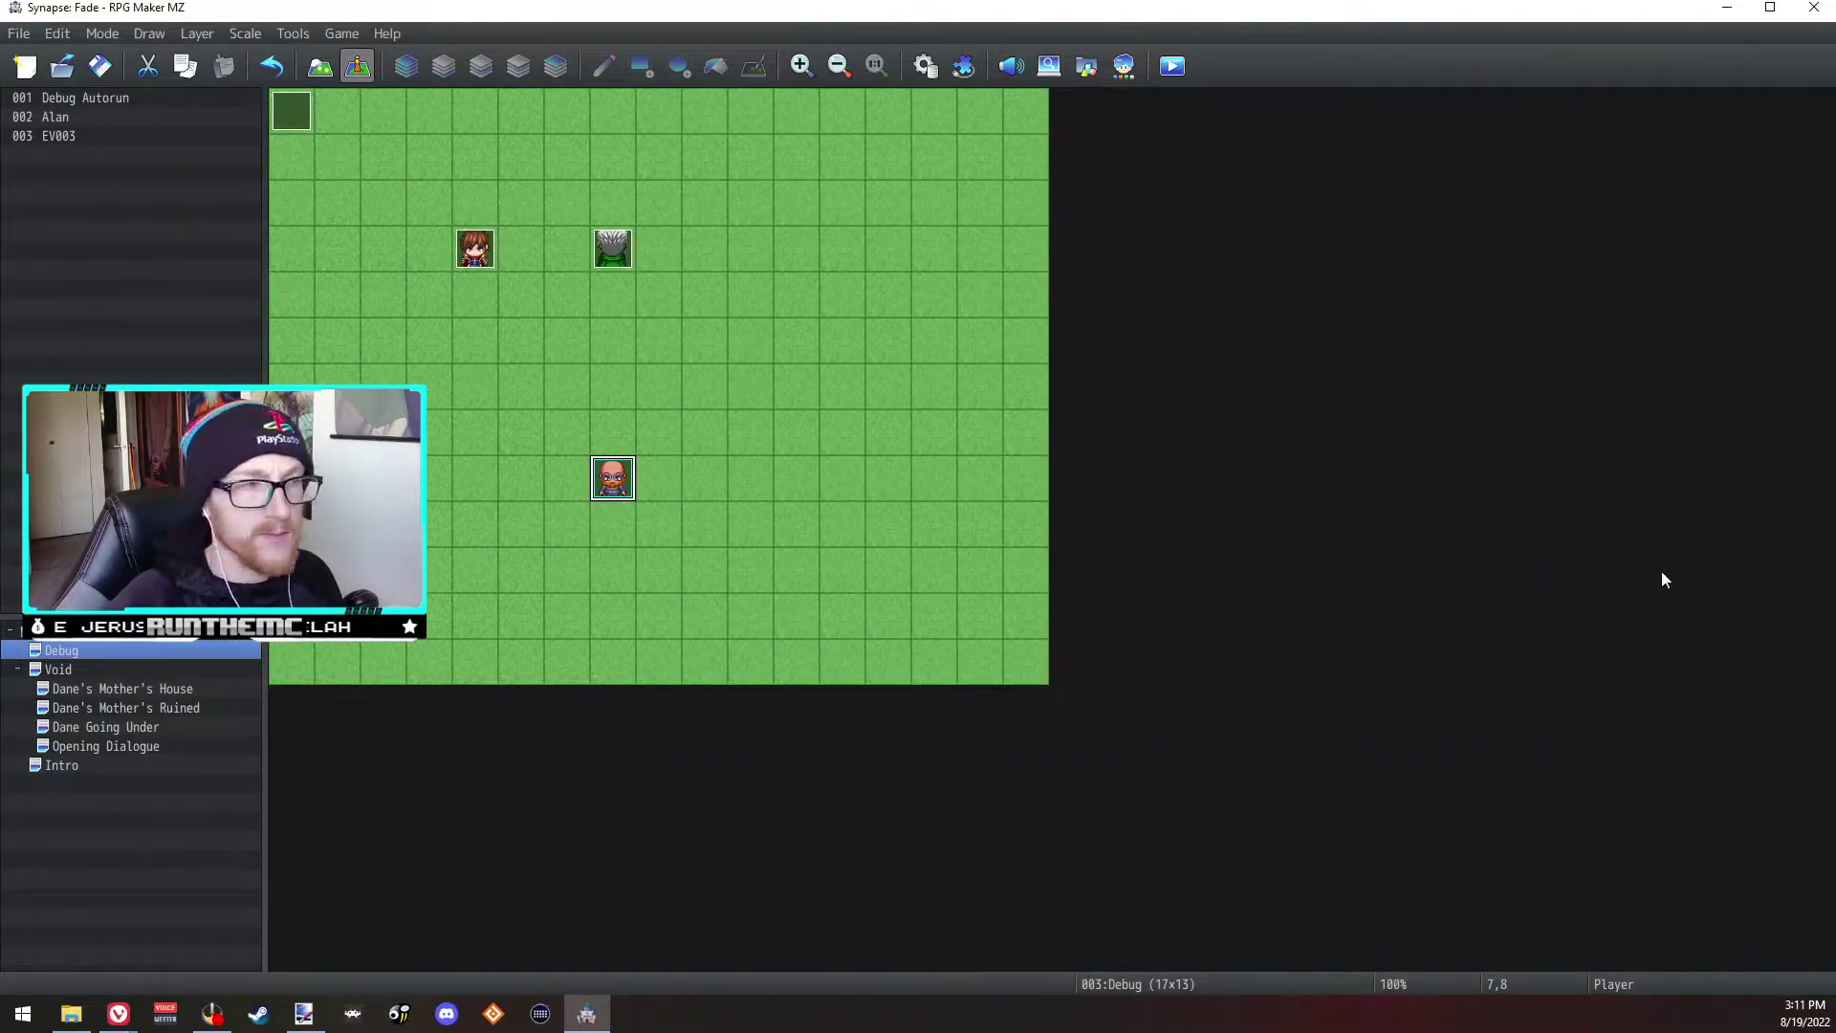
Step: Switch to paint.net, undo the frame's Hue / Saturation change, and reset the reopened adjustment to hue 0 and lightness 0
key("alt+Tab")
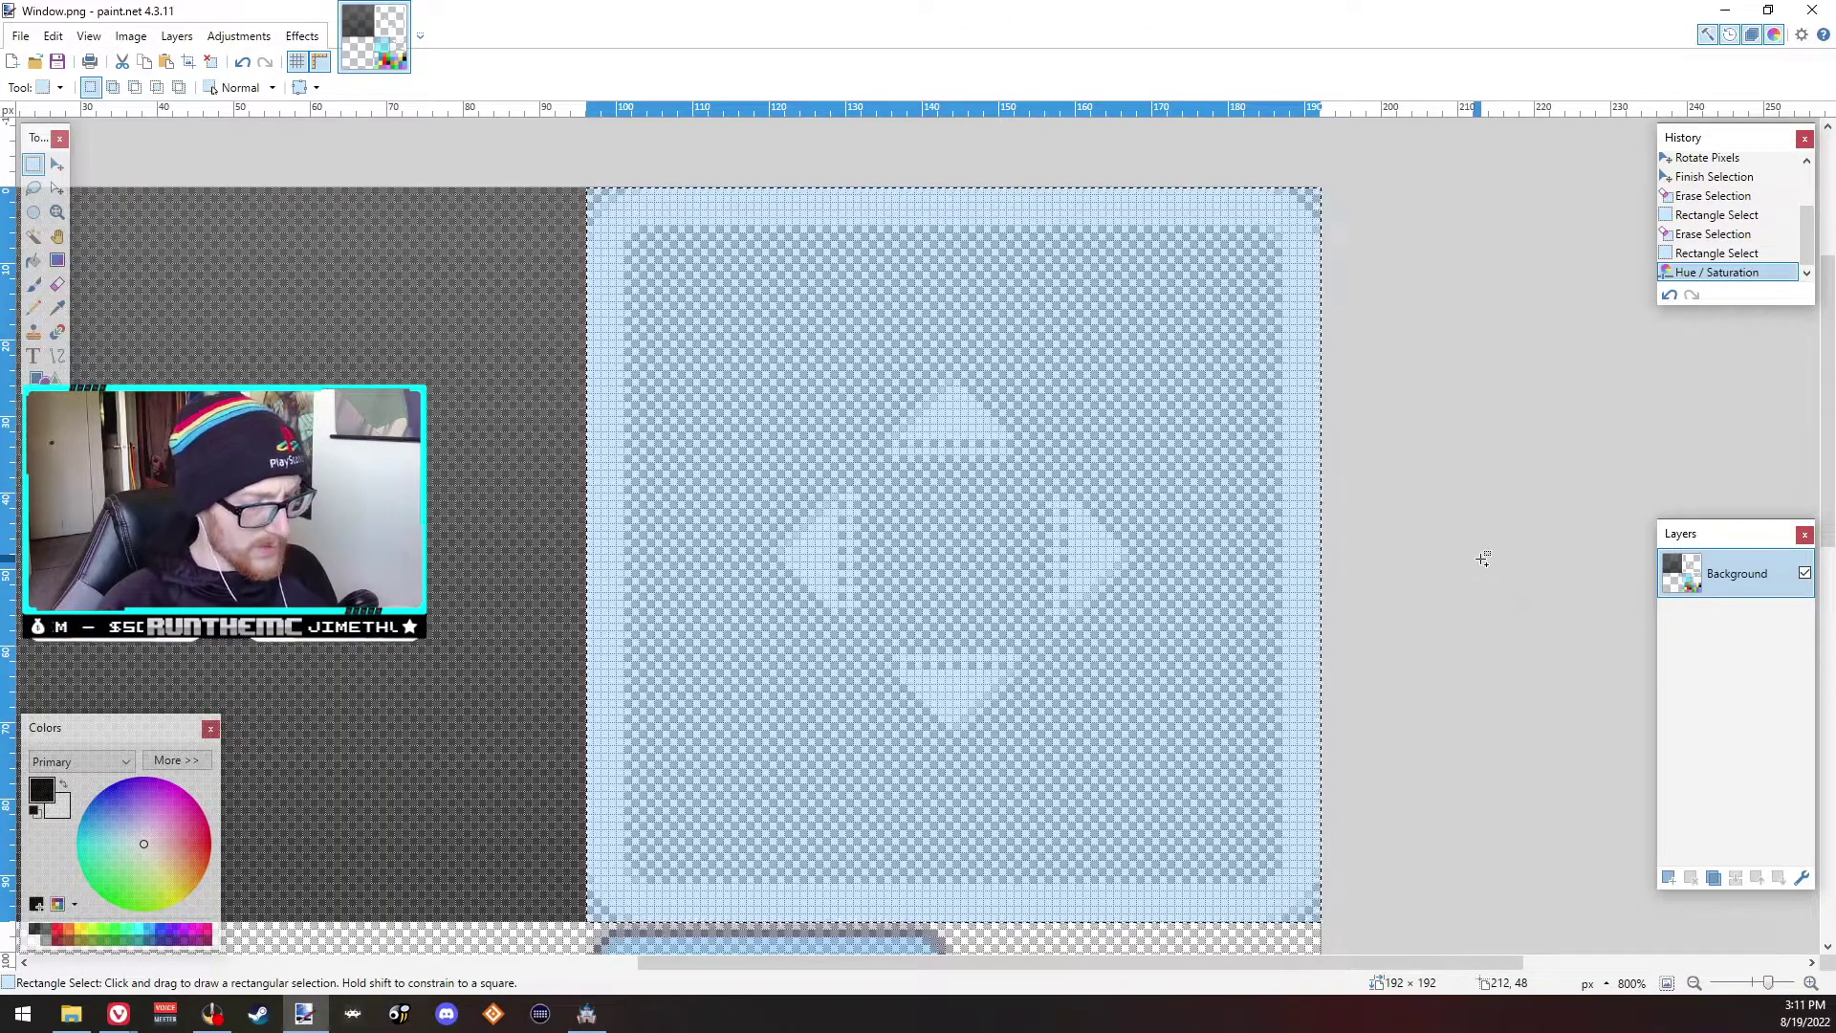
key("ctrl+z")
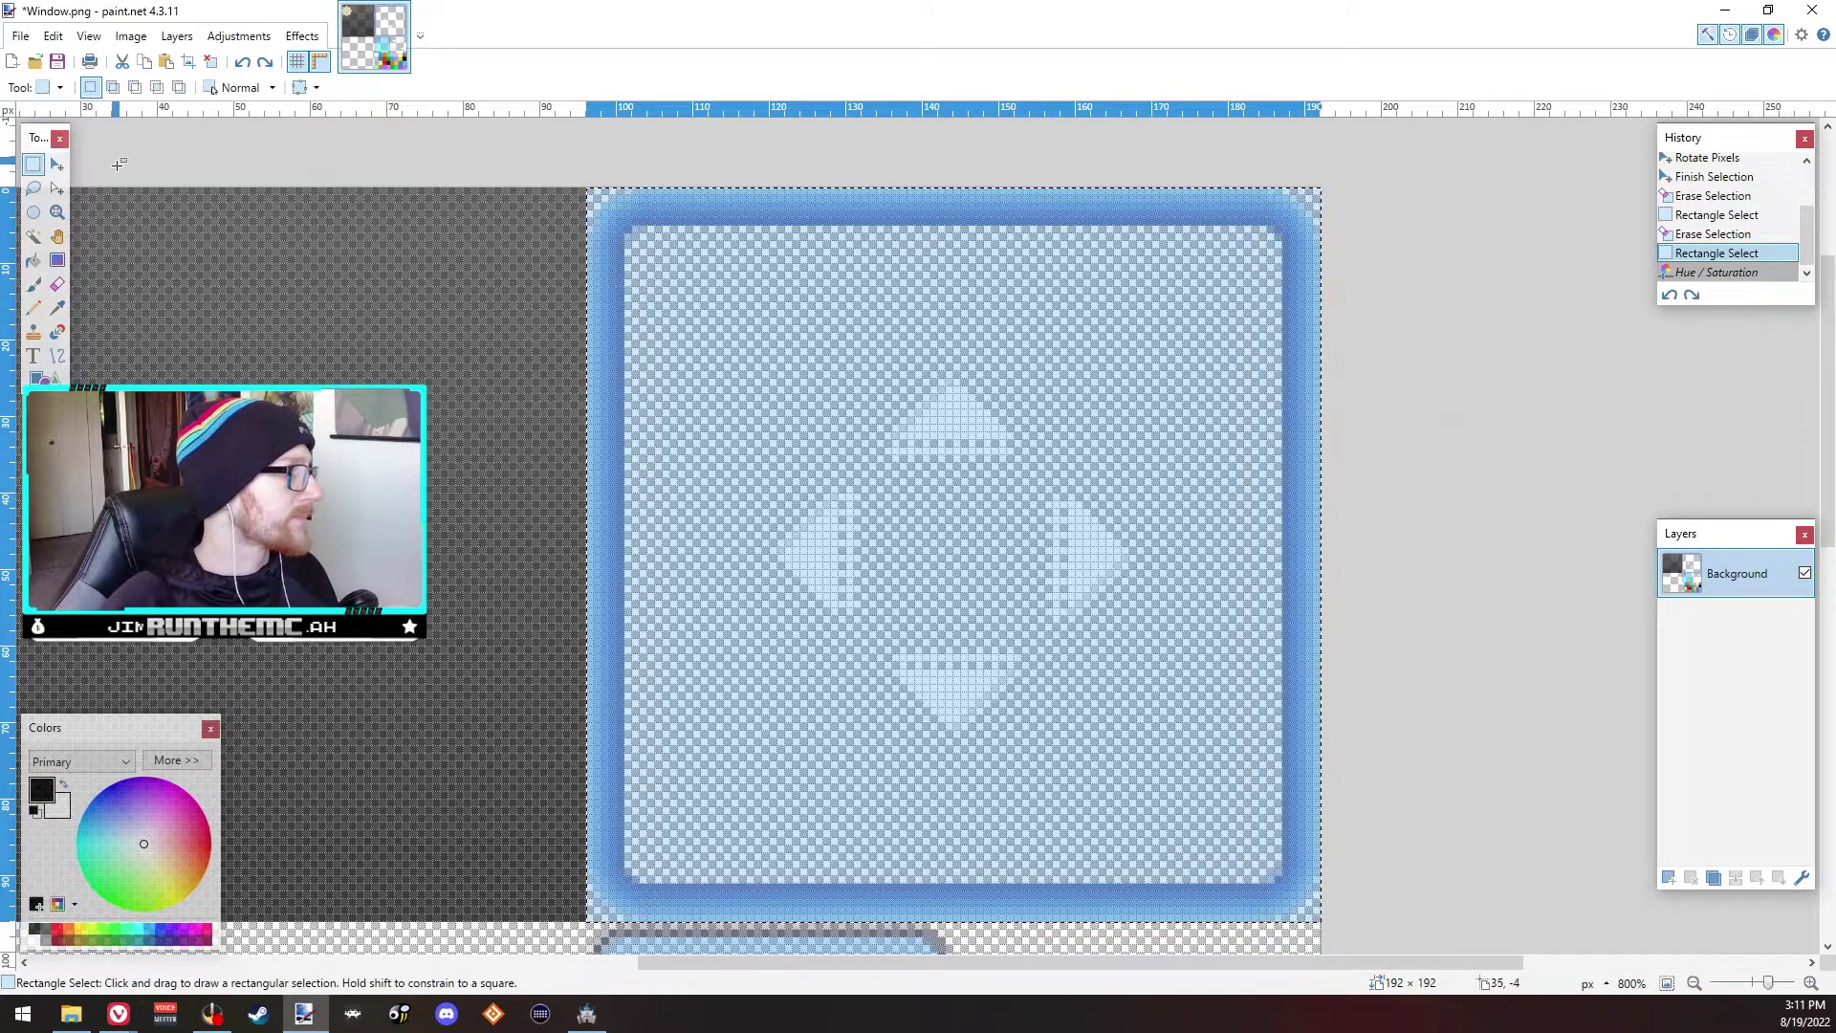
left_click(302, 36)
mouse_move(246, 38)
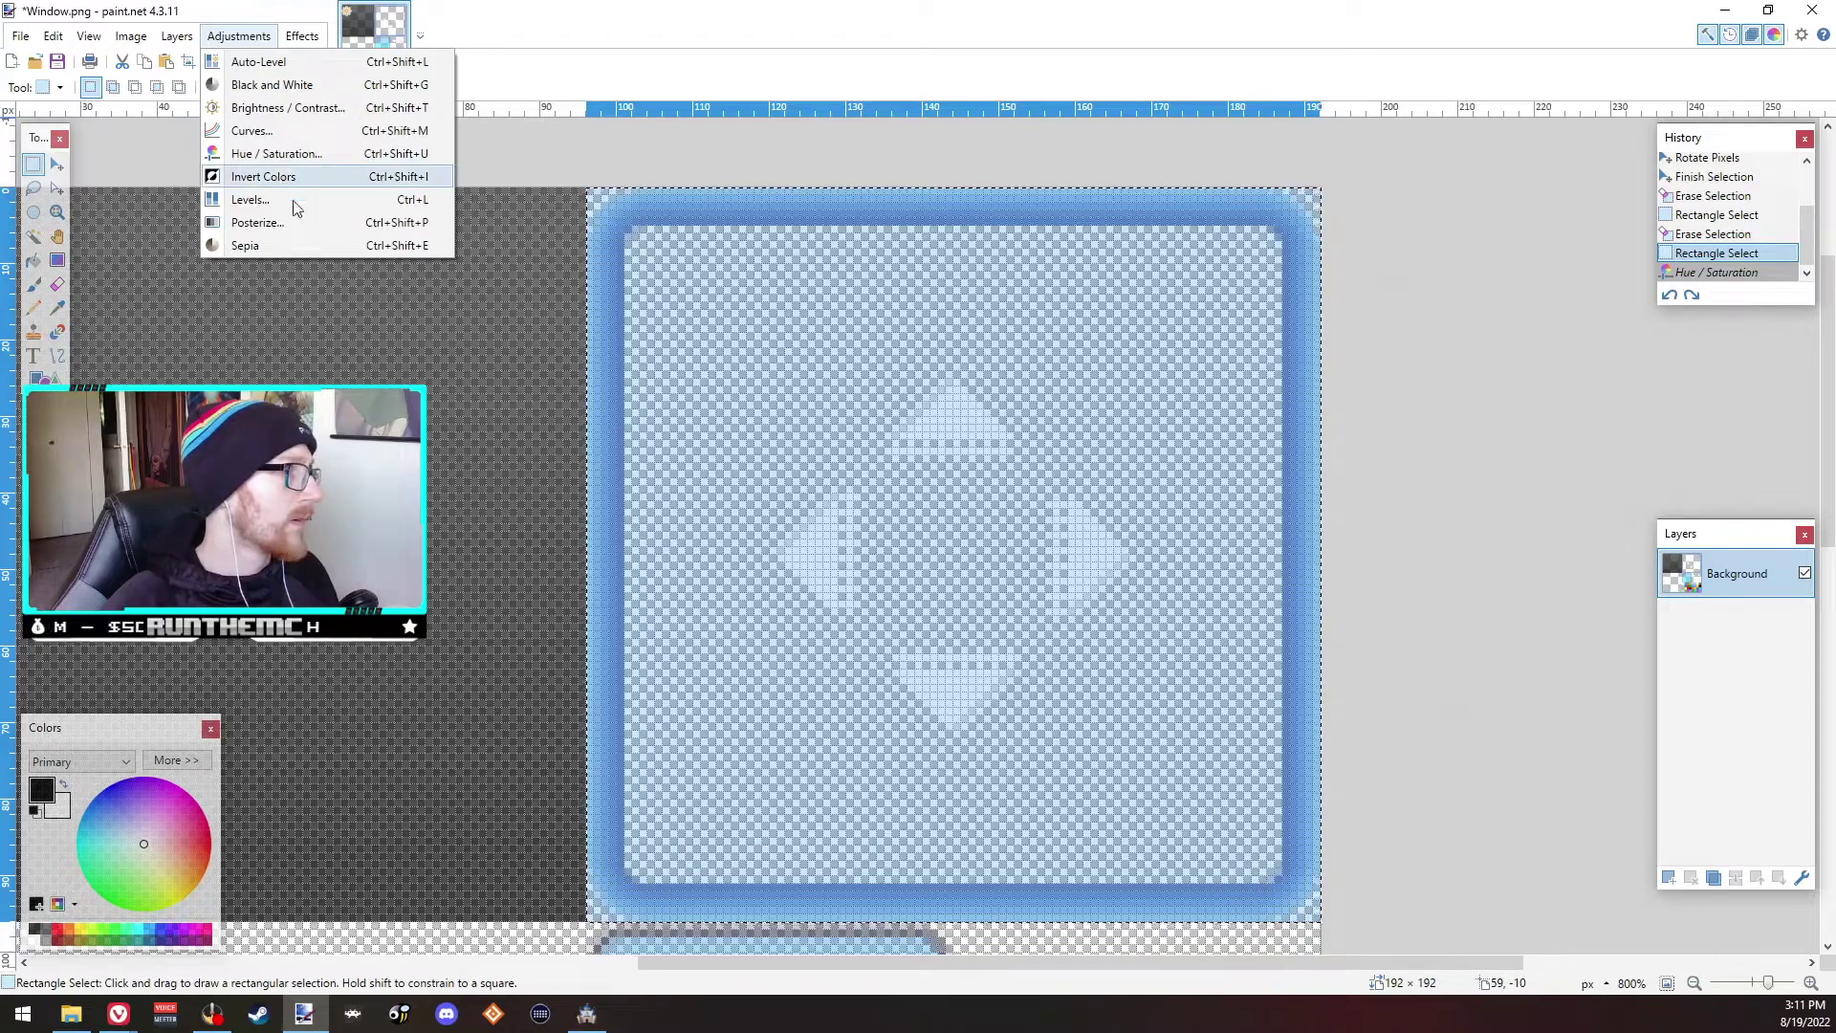
left_click(287, 153)
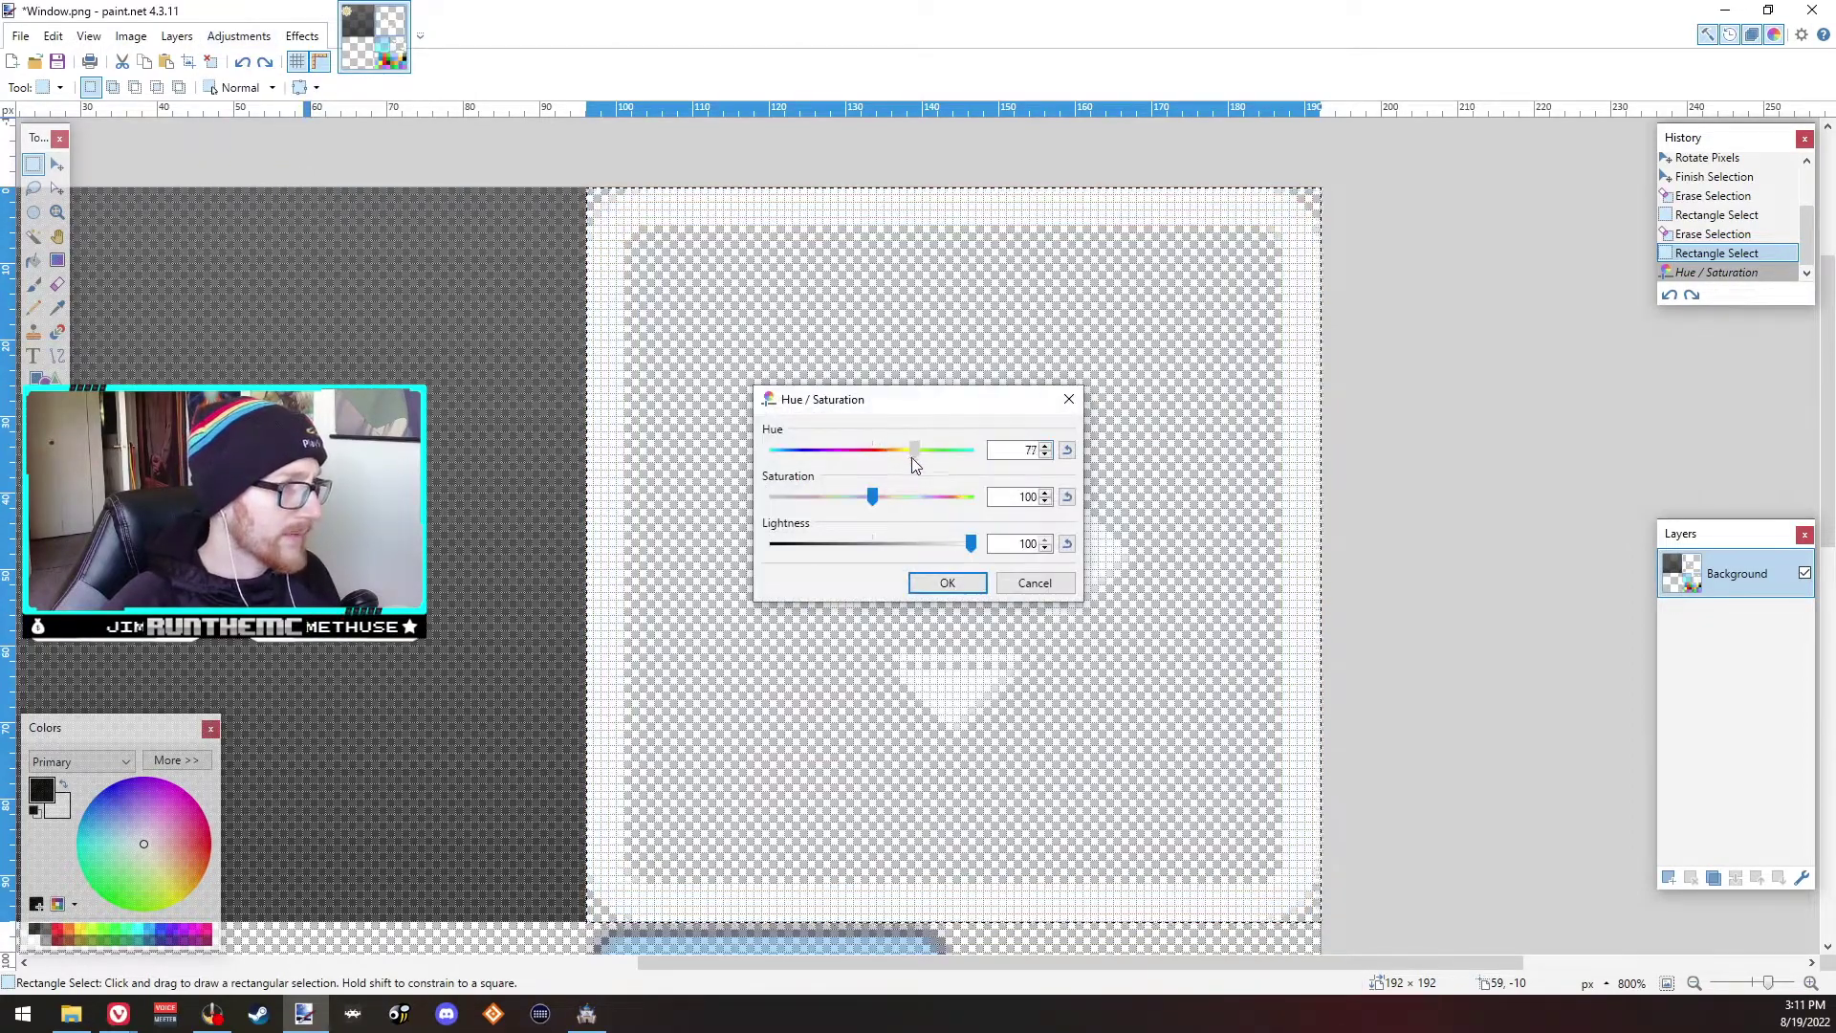
left_click_drag(910, 453, 872, 436)
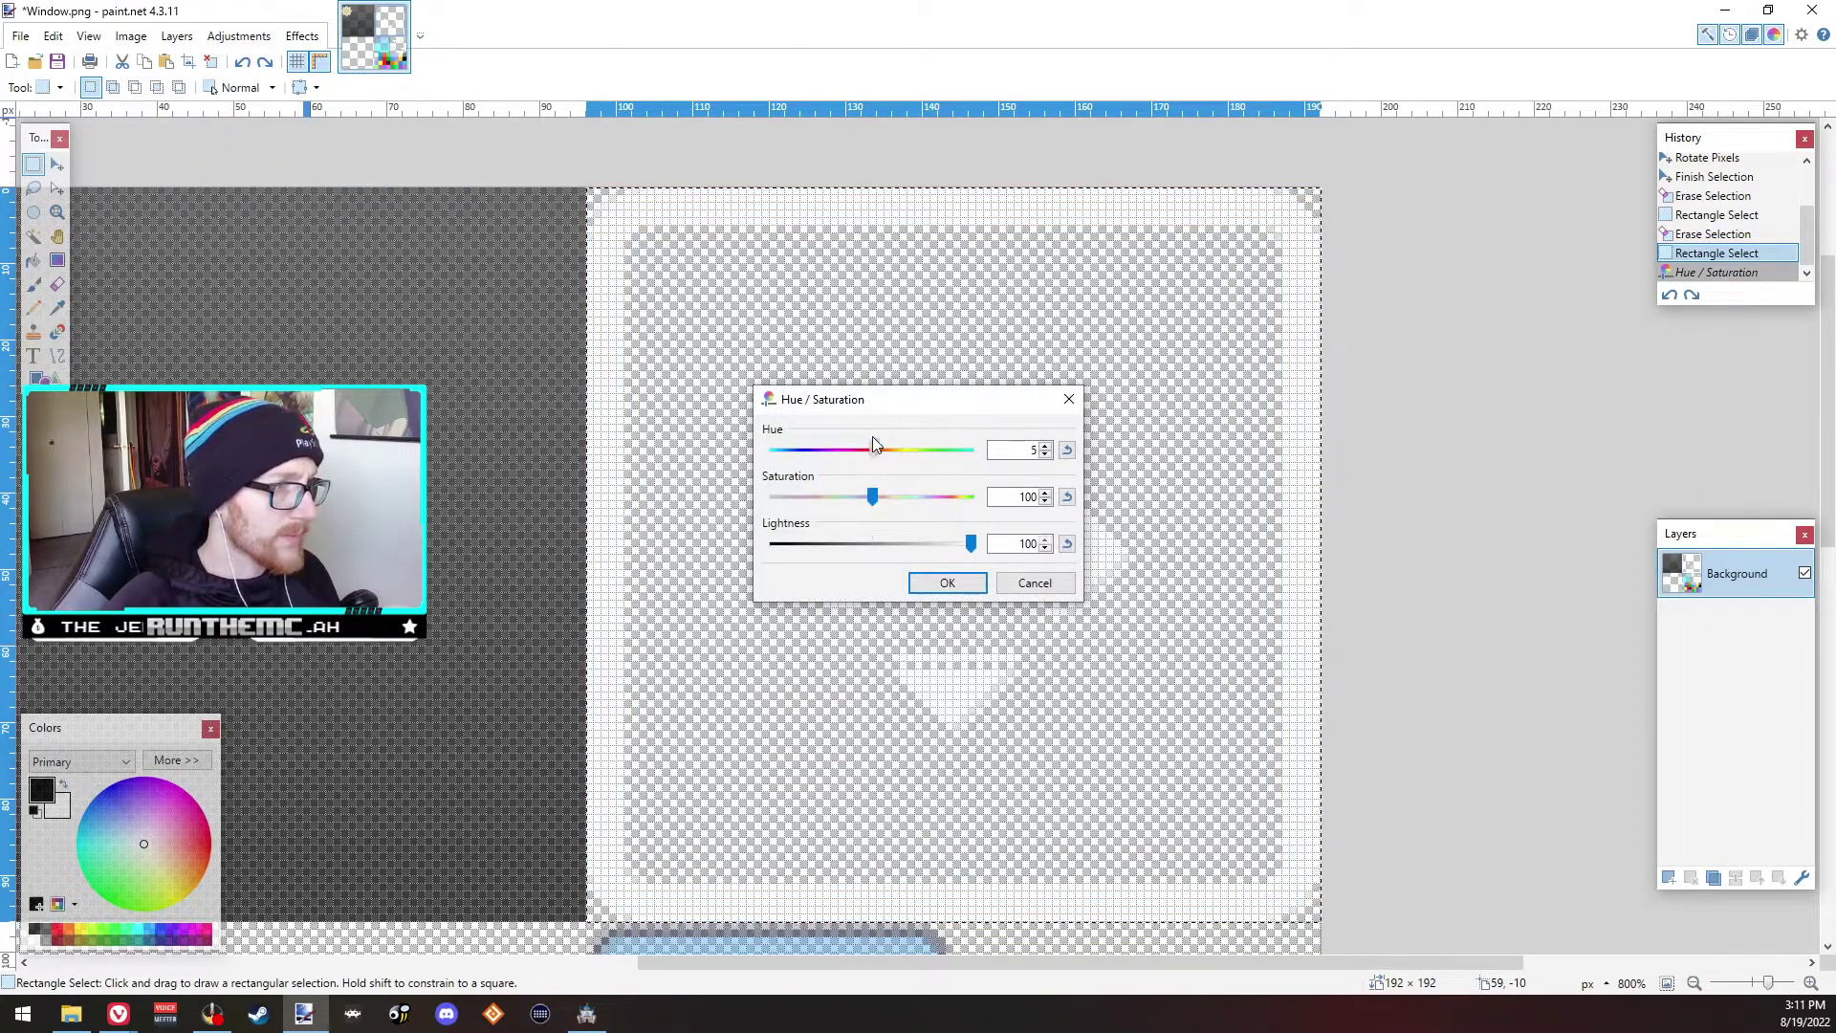
left_click(1067, 449)
left_click(1067, 543)
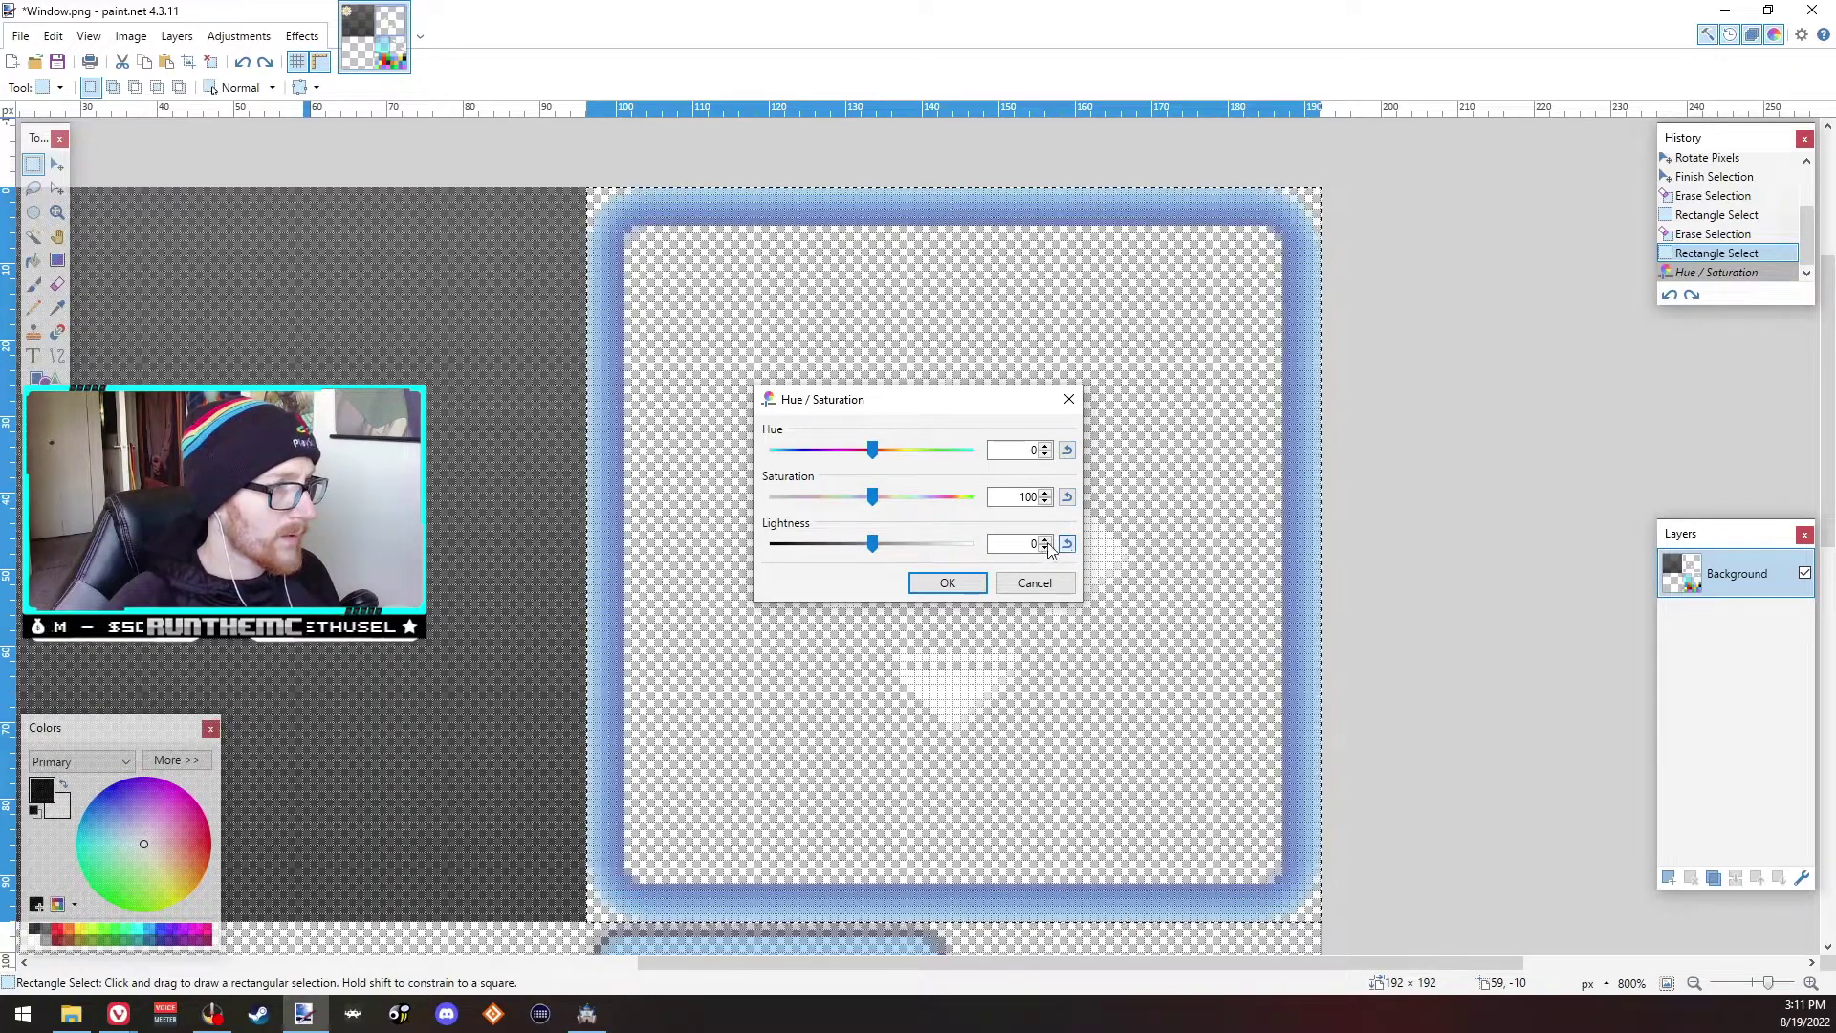
Step: Try shifting the window frame's hue down to -180, and reset the hue to 0
mouse_move(872, 449)
left_mouse_down()
mouse_move(820, 453)
mouse_move(926, 473)
mouse_move(890, 470)
left_mouse_up()
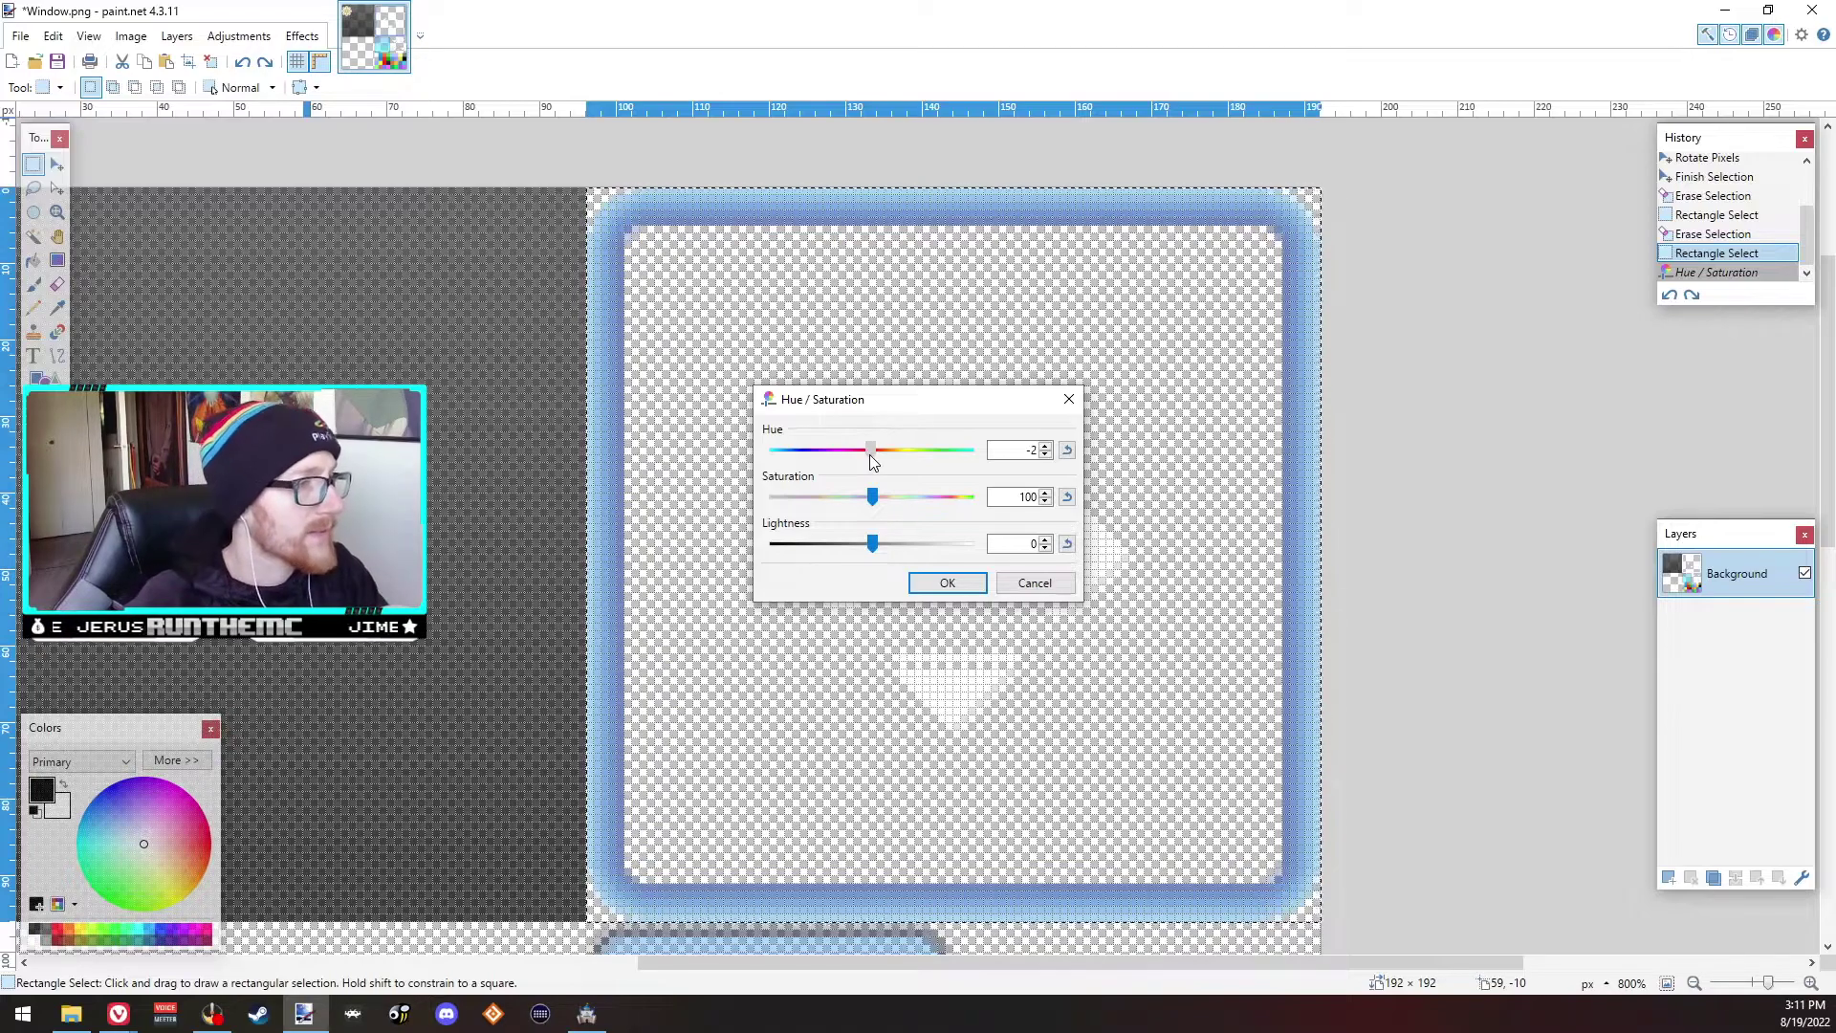
left_click_drag(870, 457, 768, 455)
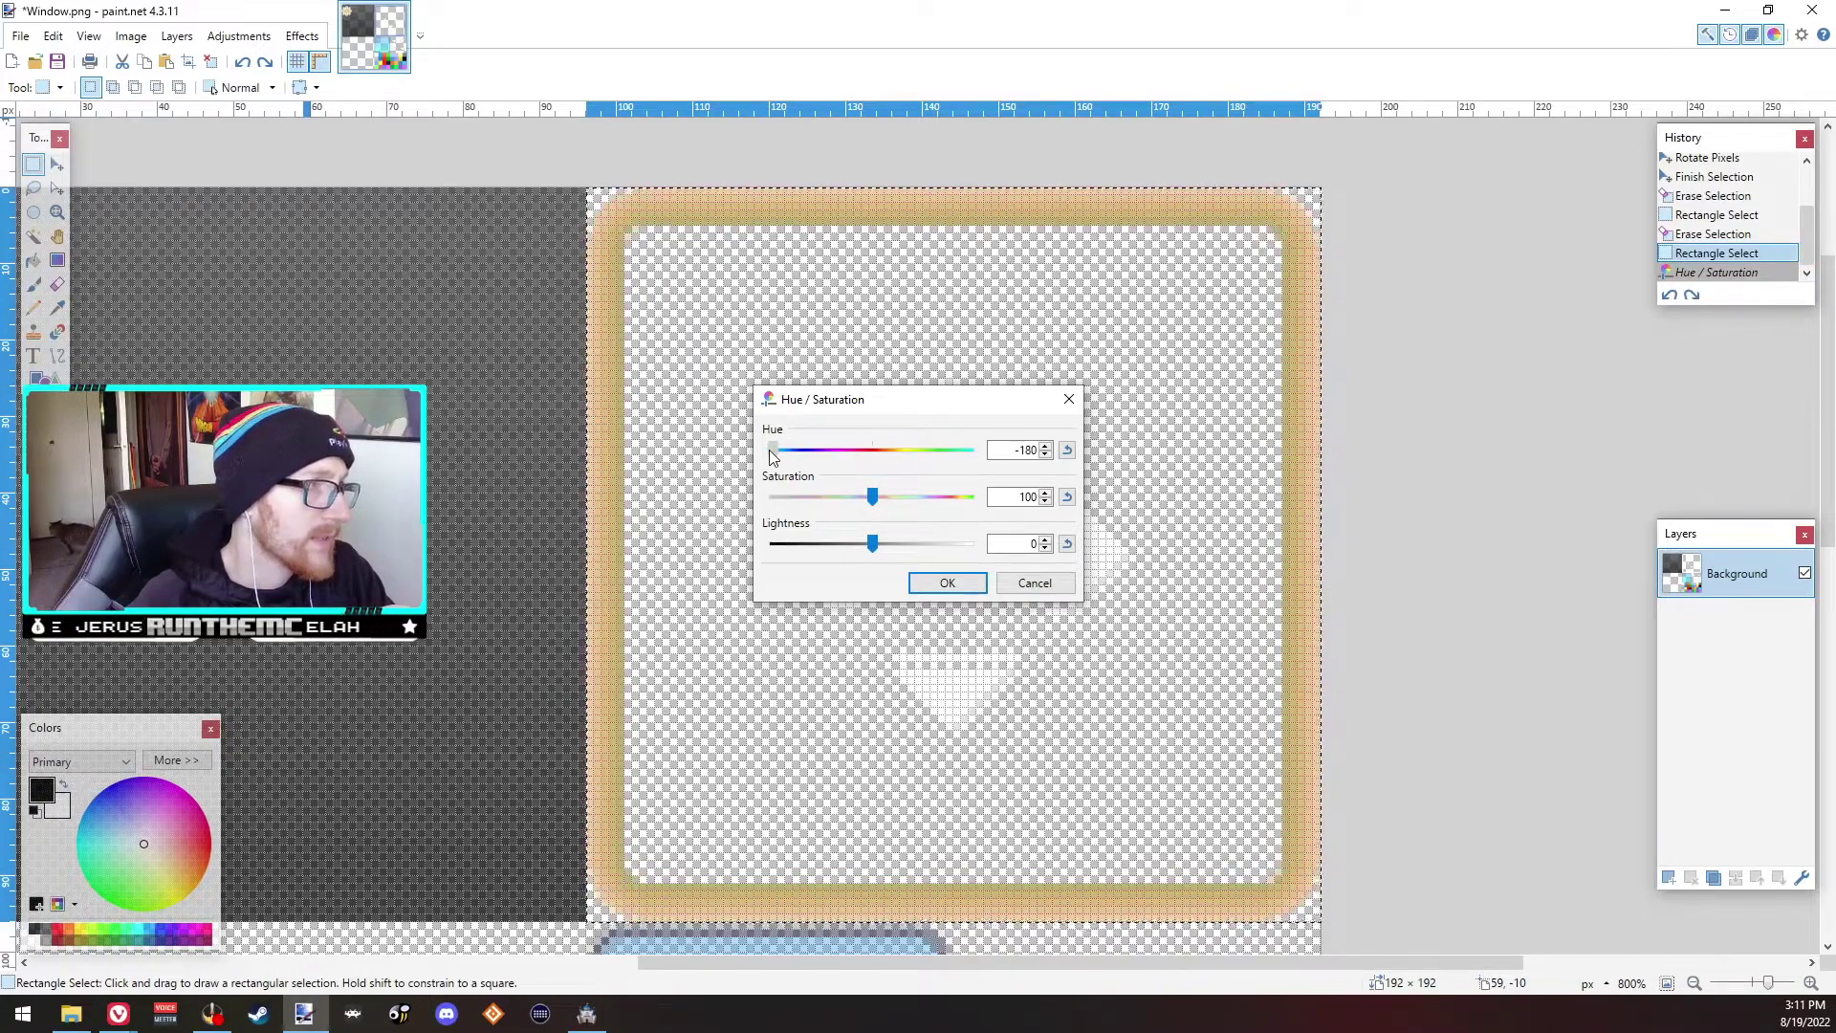
left_click(1067, 450)
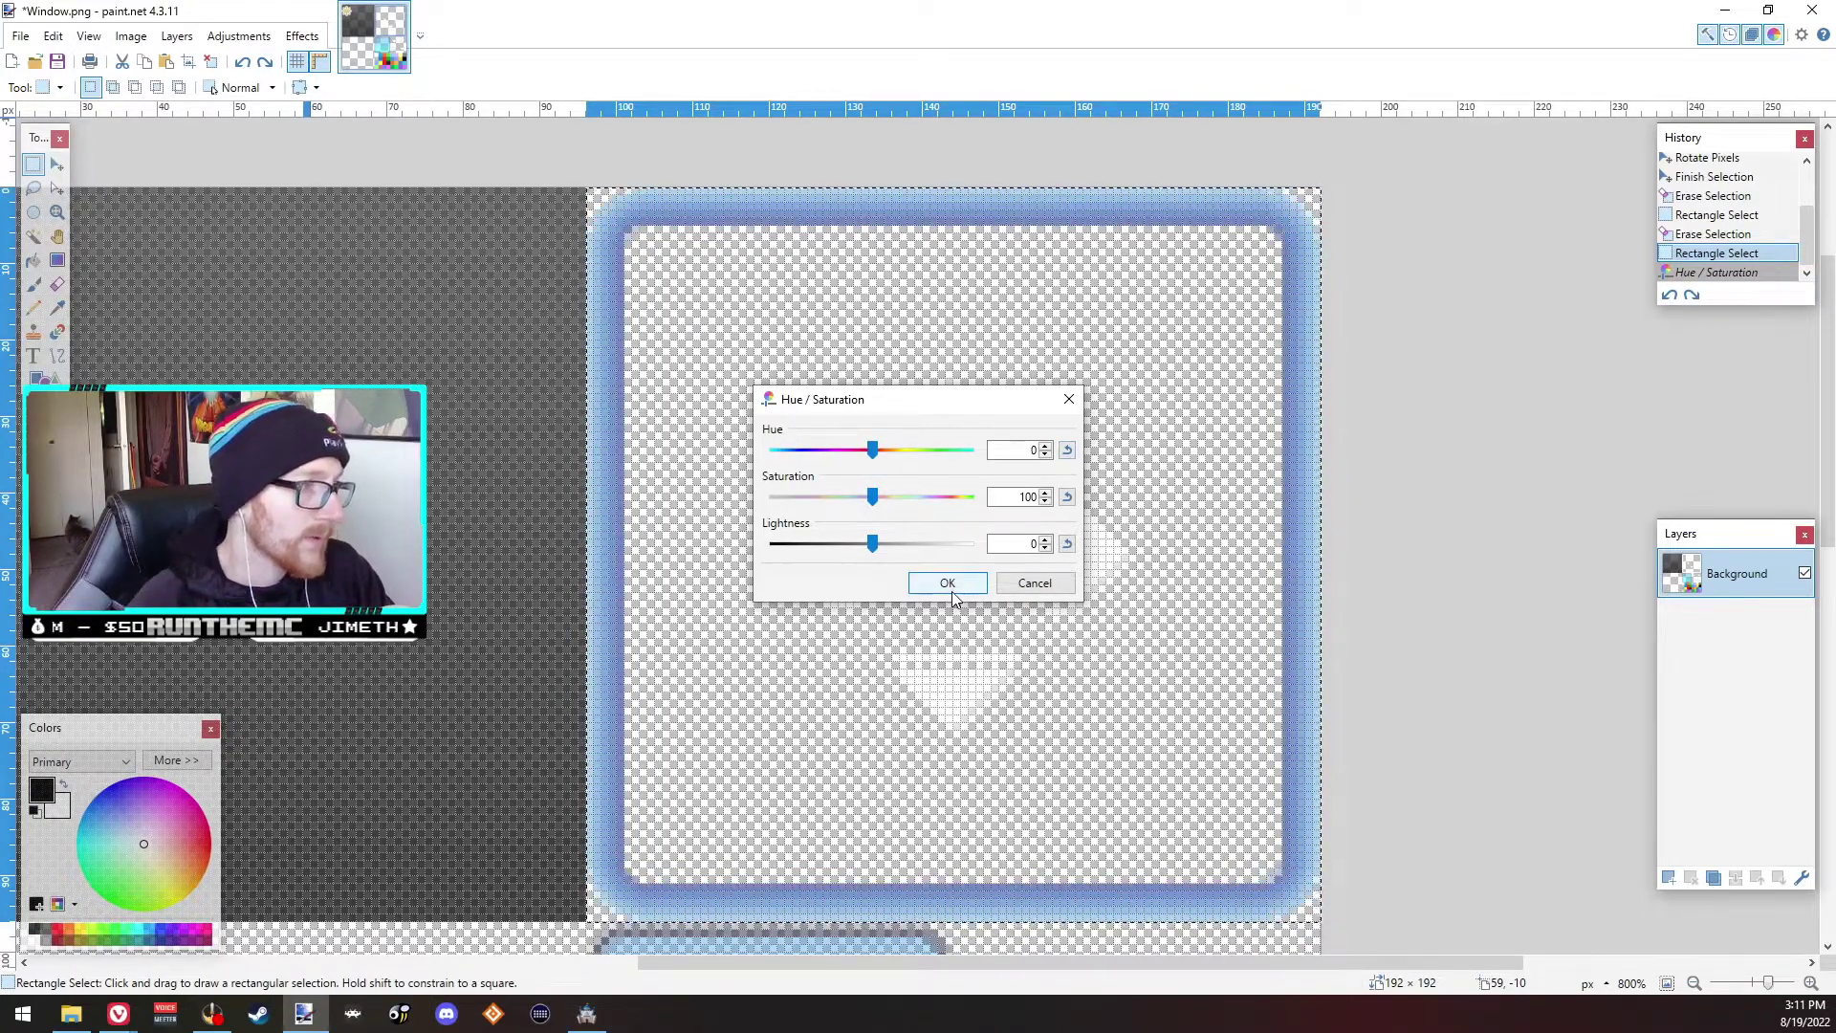
Step: Apply the reset Hue / Saturation adjustment, deselect the frame quadrant, save Window.png and close paint.net
left_click(946, 583)
key("ctrl+d")
scroll(1403, 490, "down", 6)
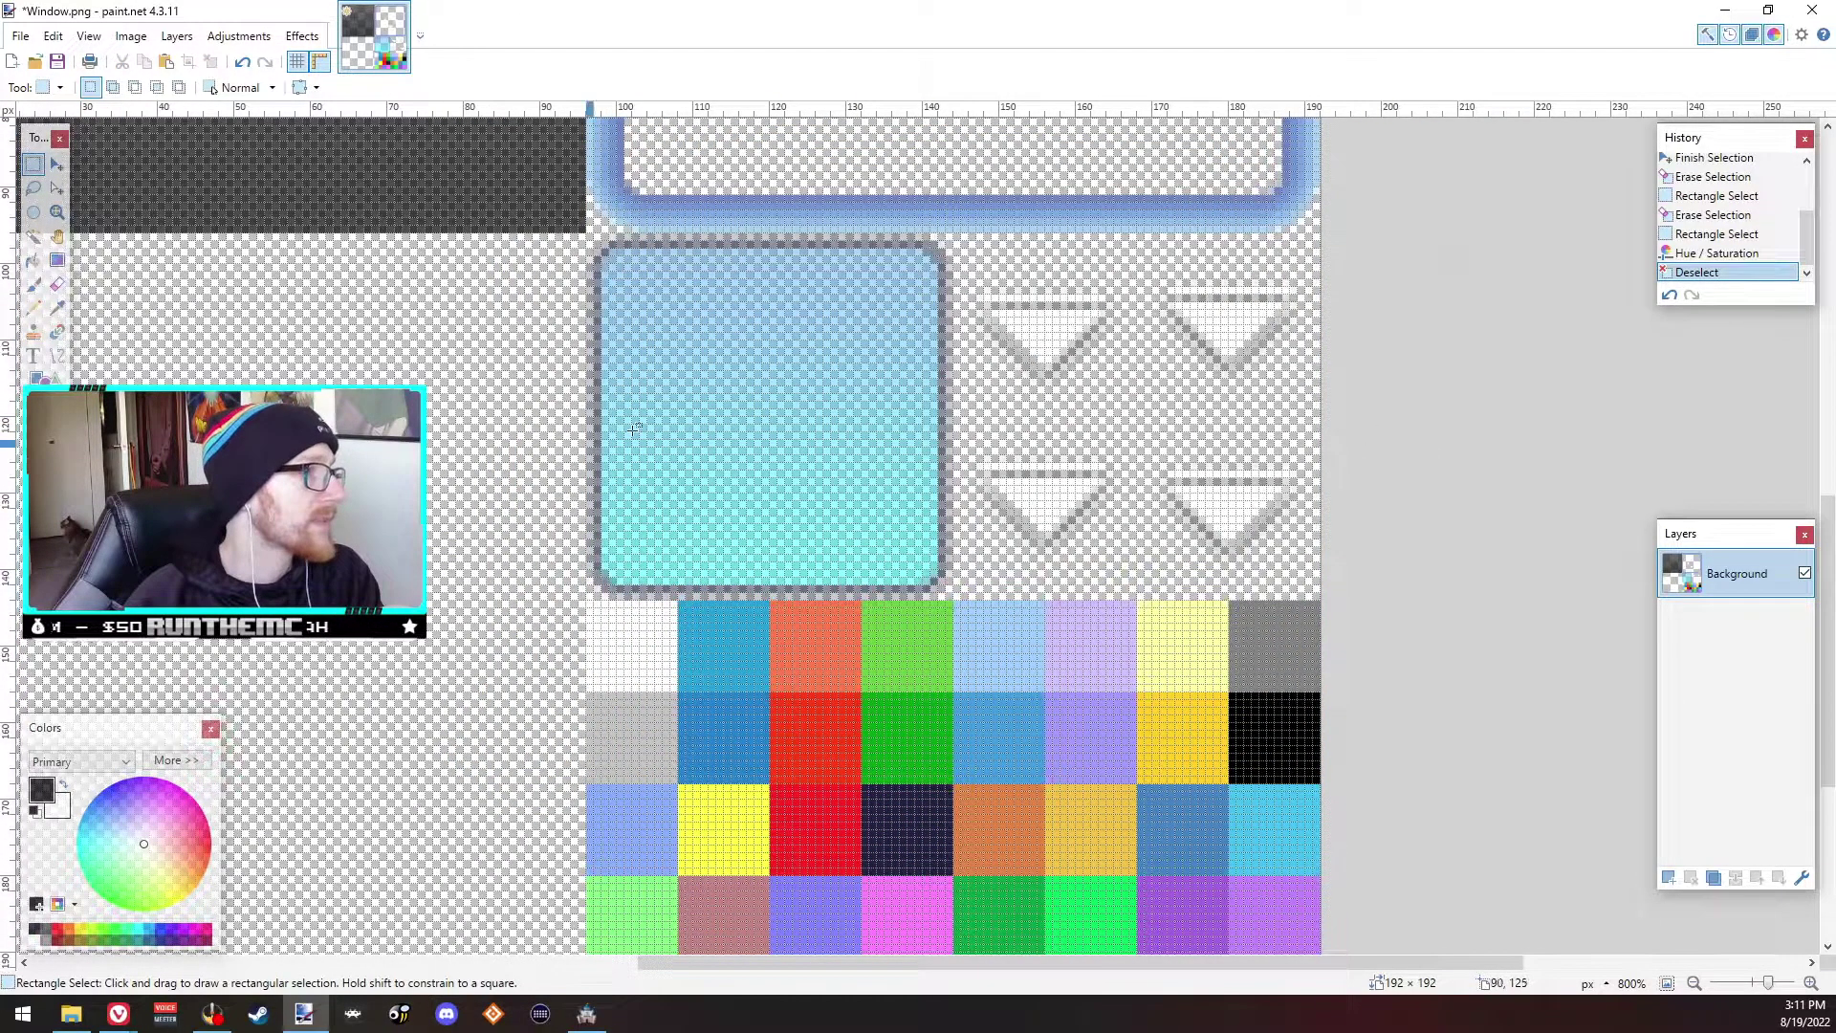
left_click(56, 61)
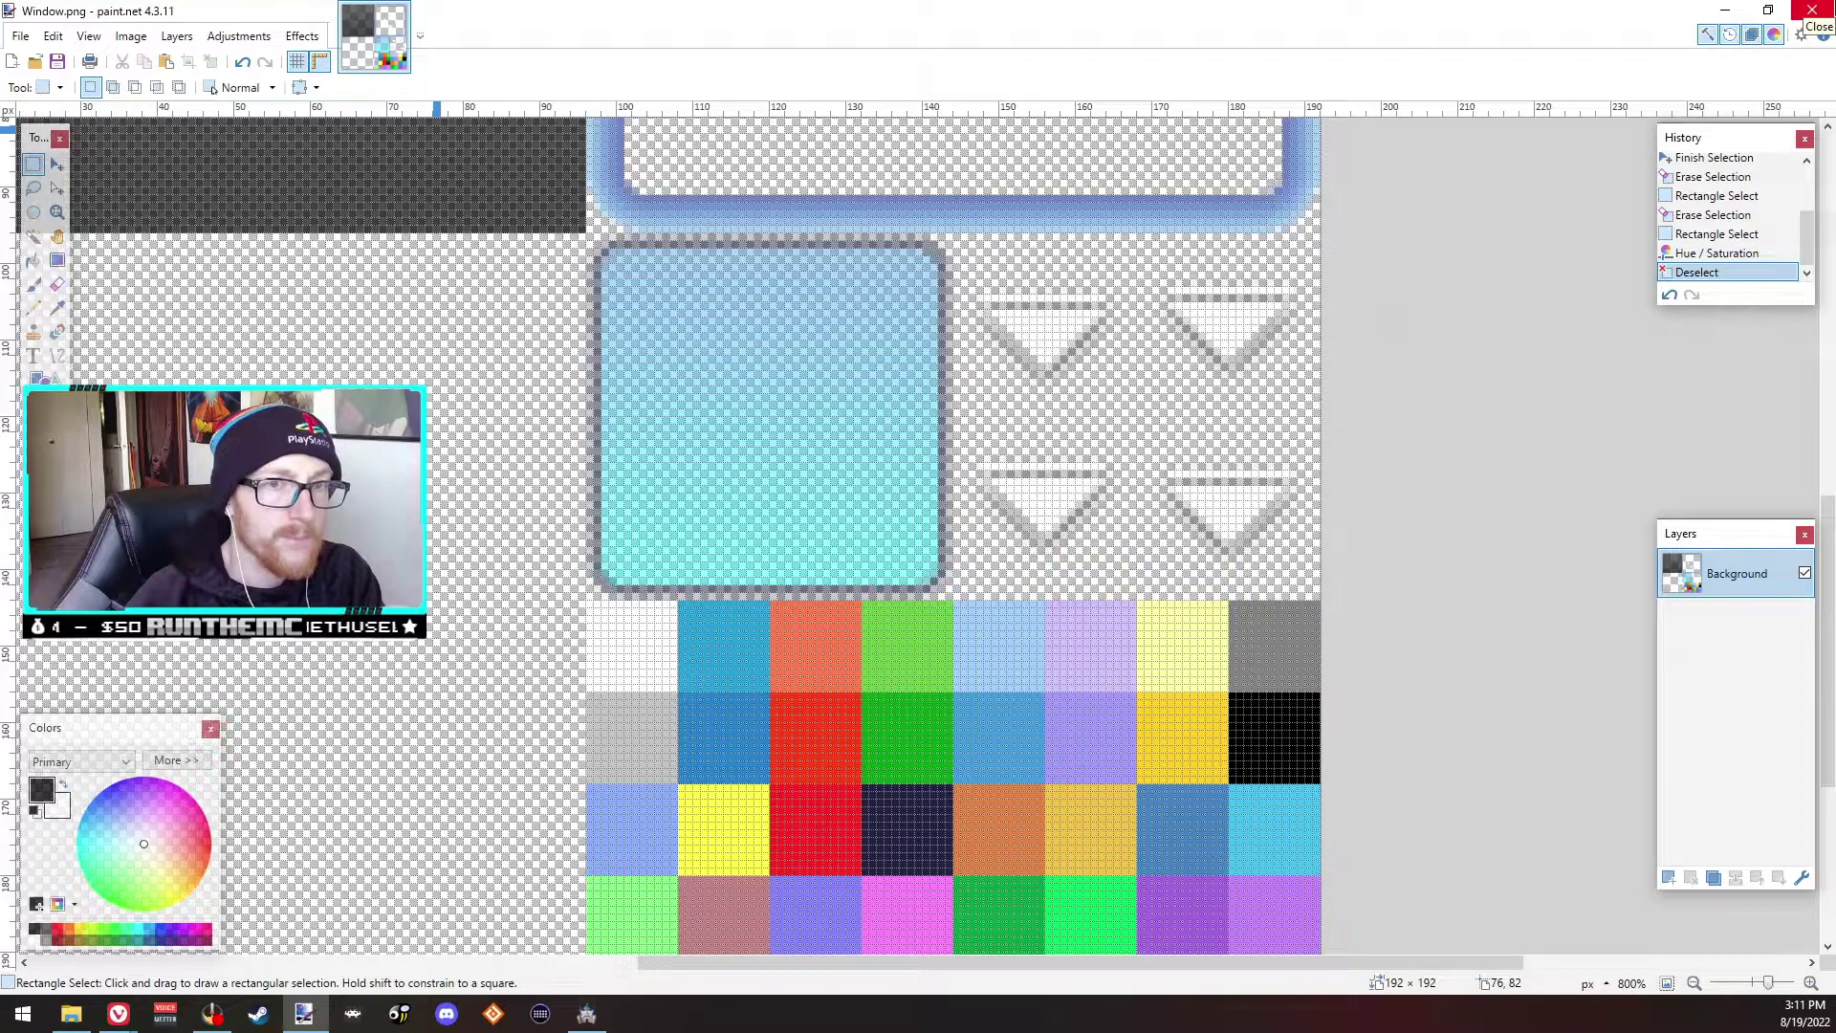
left_click(1807, 12)
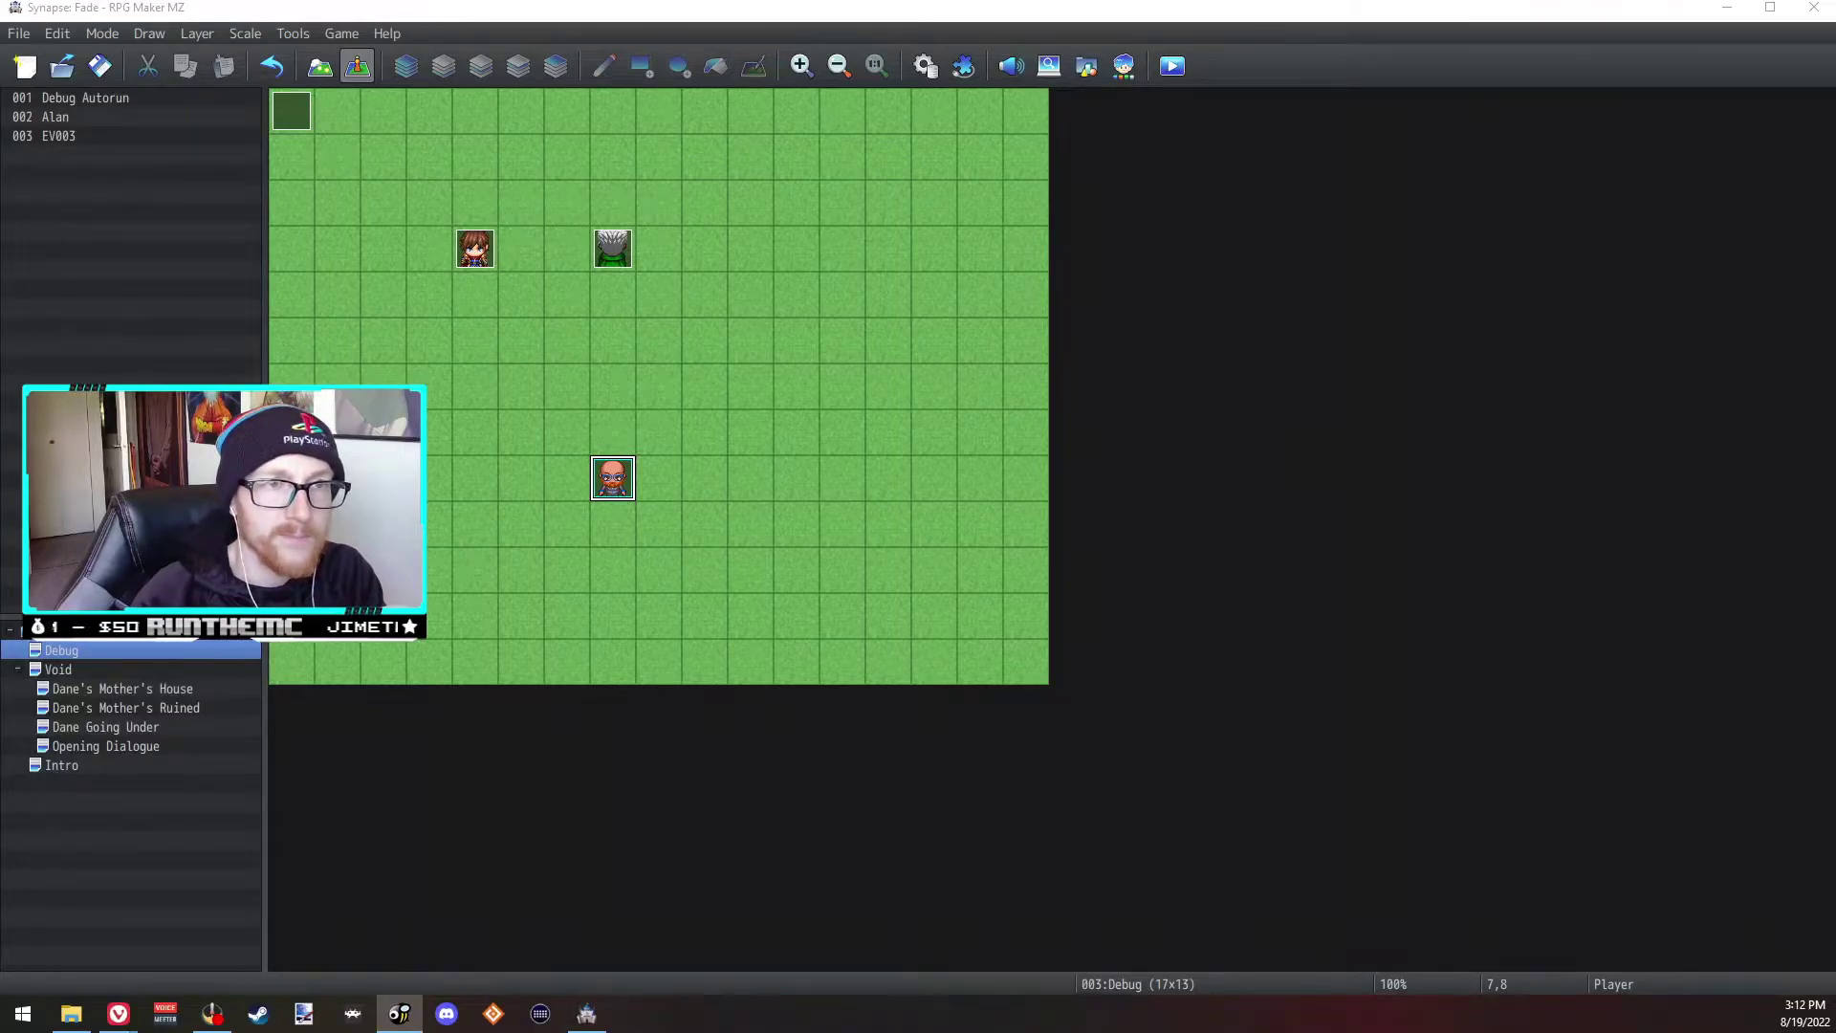
Step: Switch to the Overview/Guidelines document in the browser and change the skill animations rule to read "can only be scaled and moved in-engine"
key("alt+Tab")
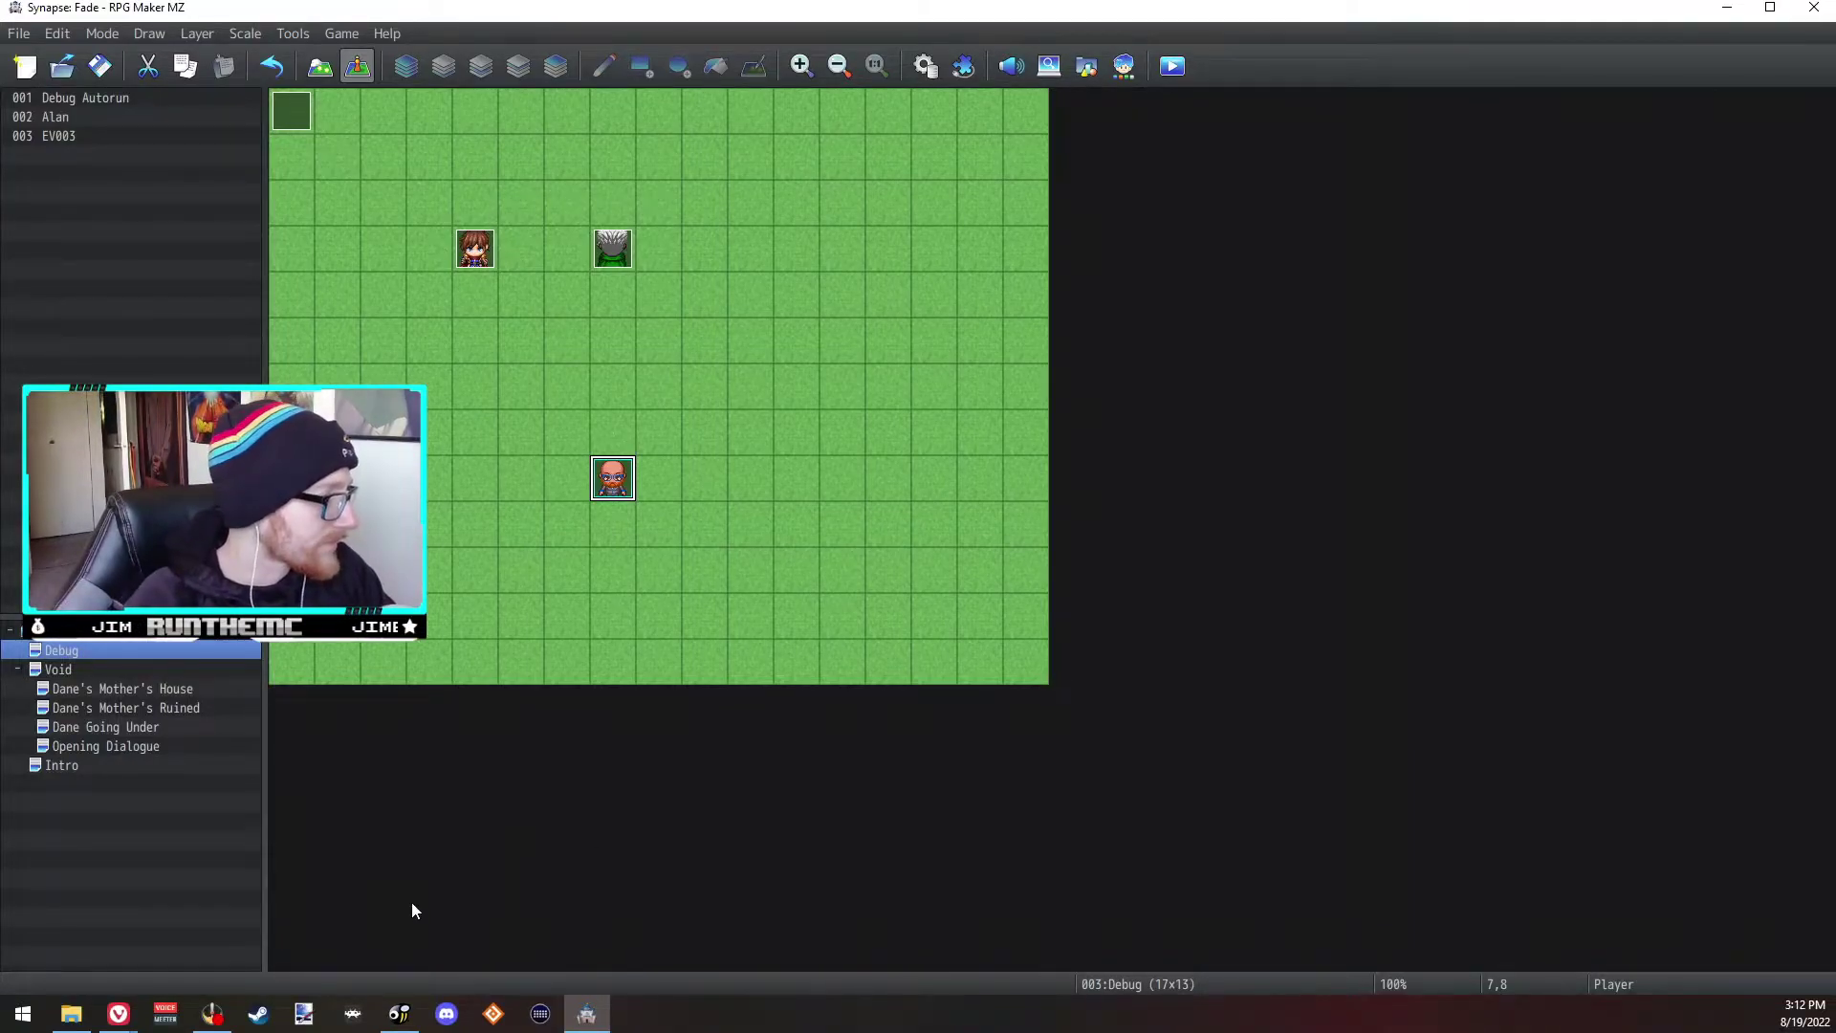
mouse_move(120, 1014)
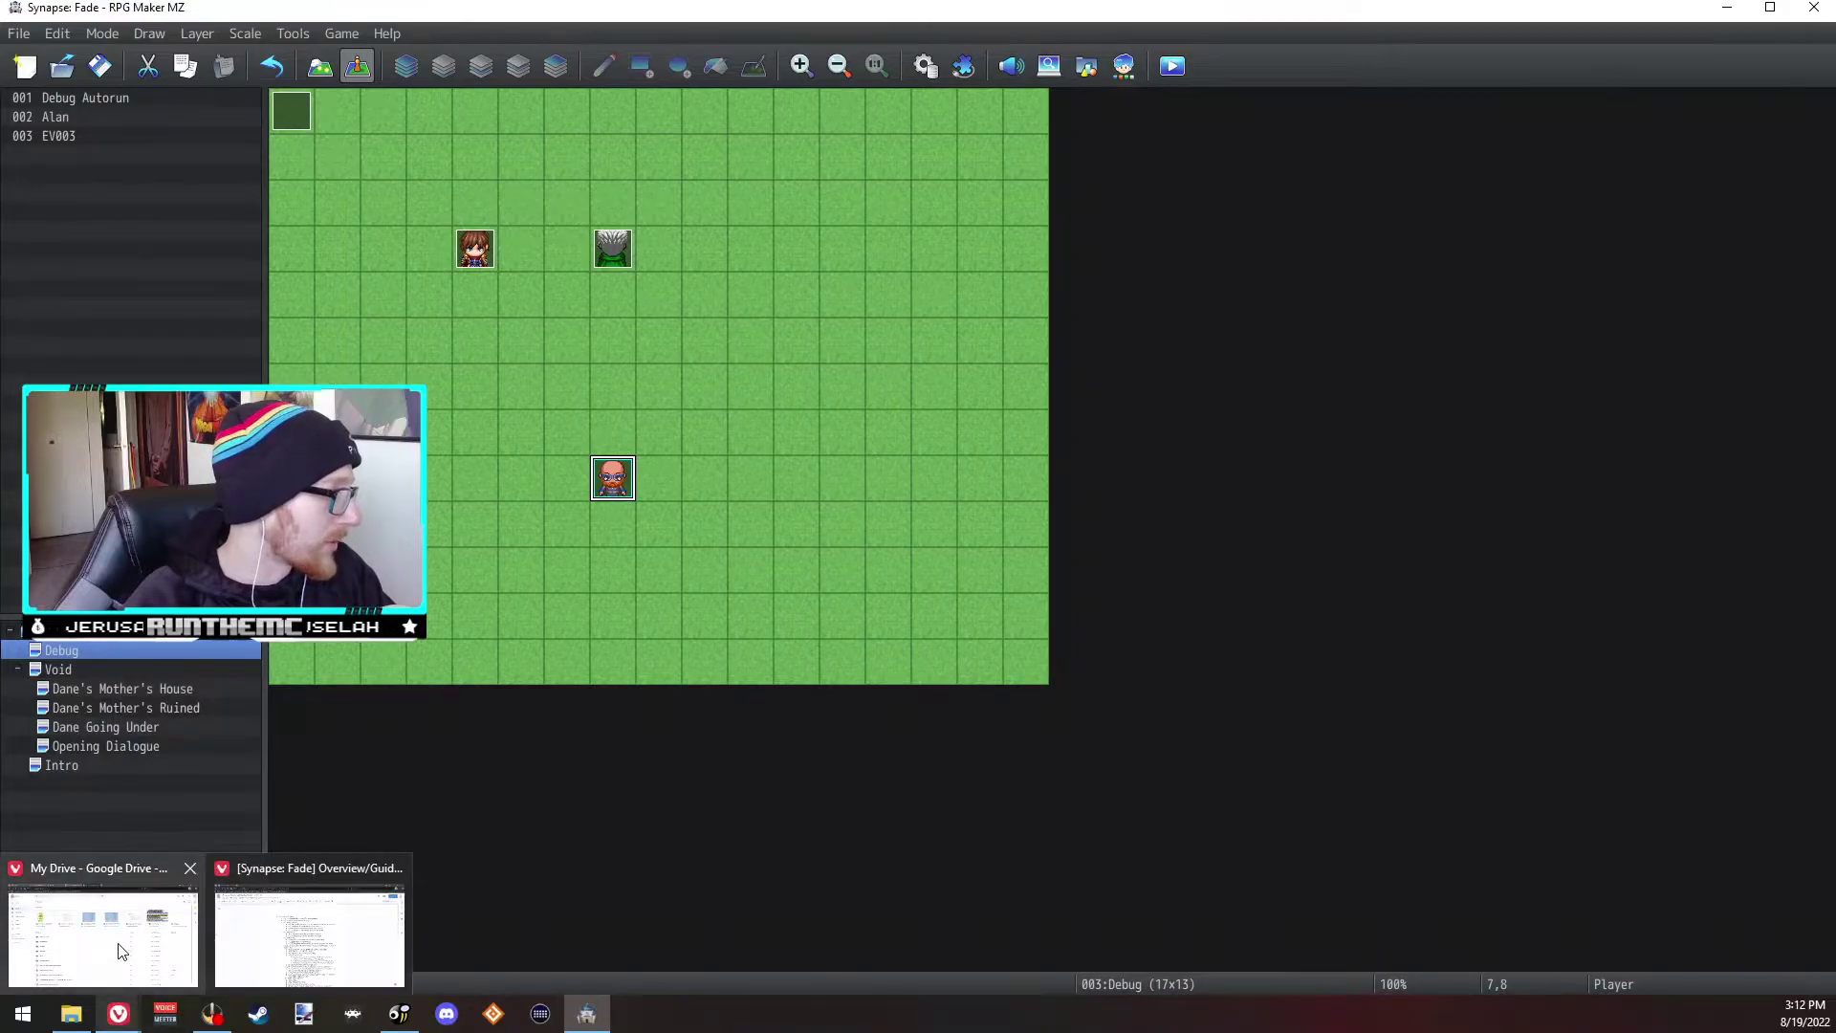
left_click(335, 932)
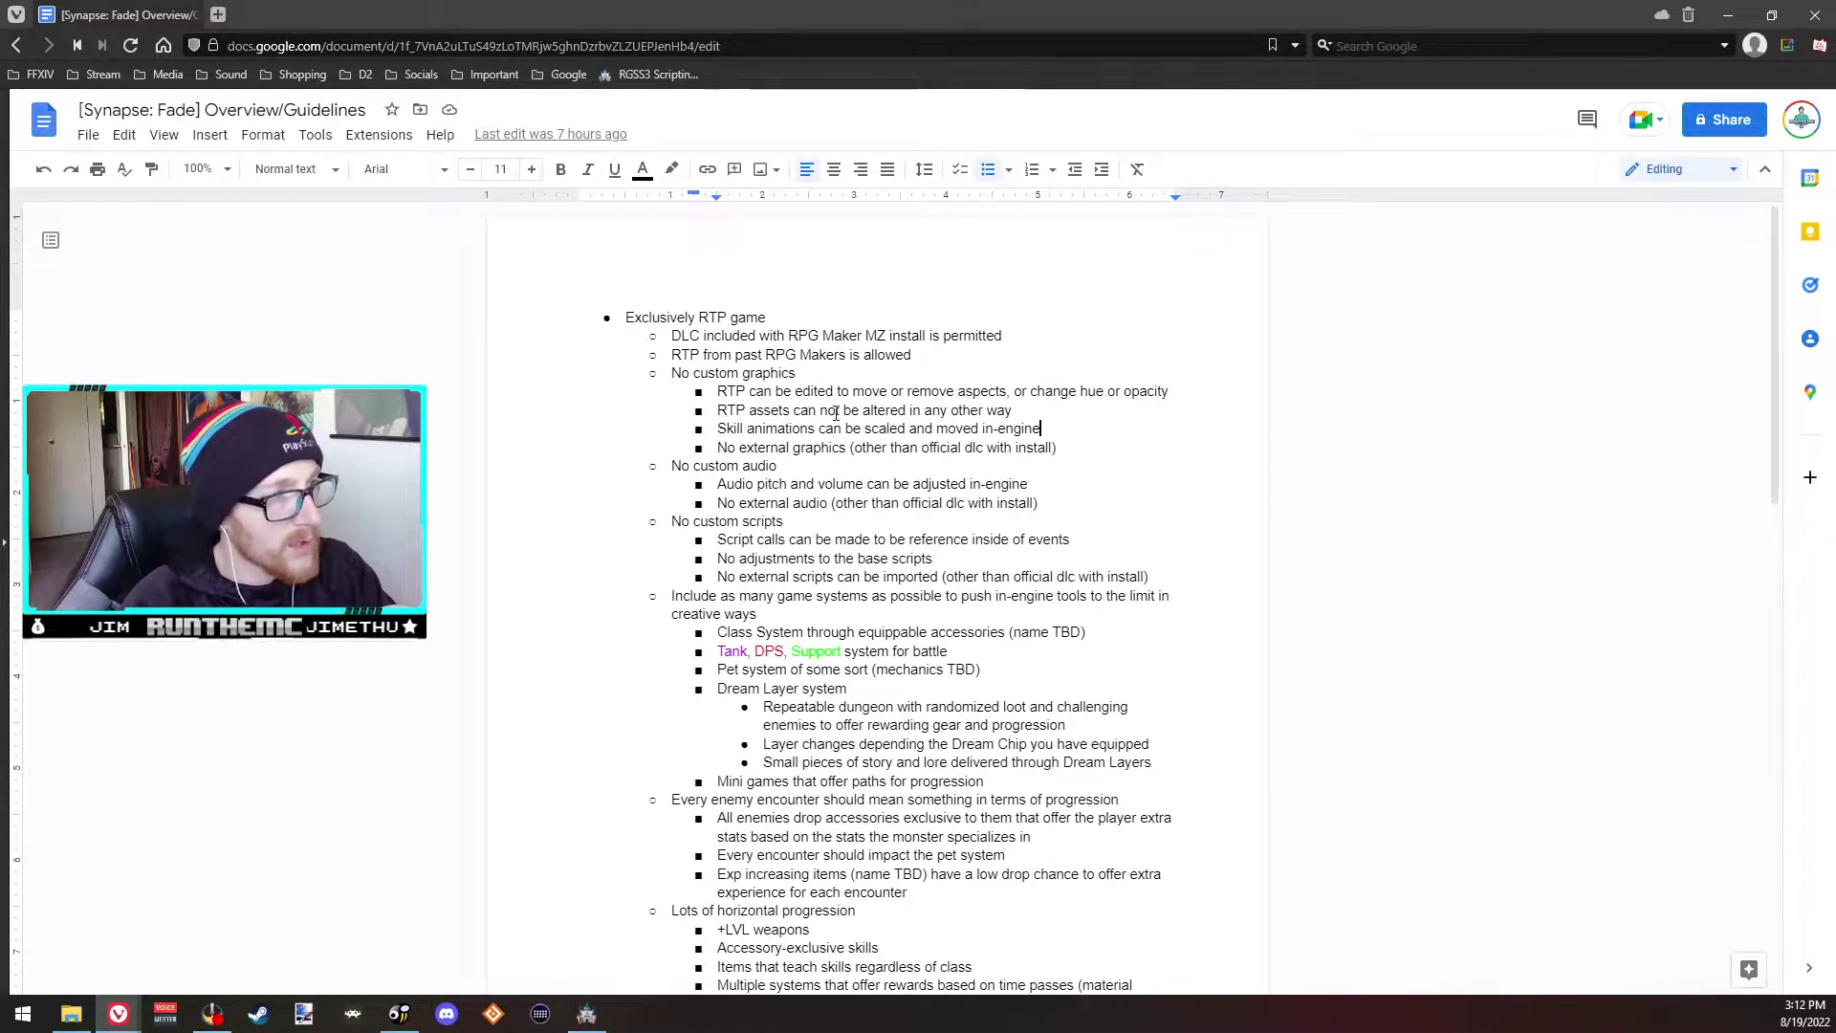
type("only")
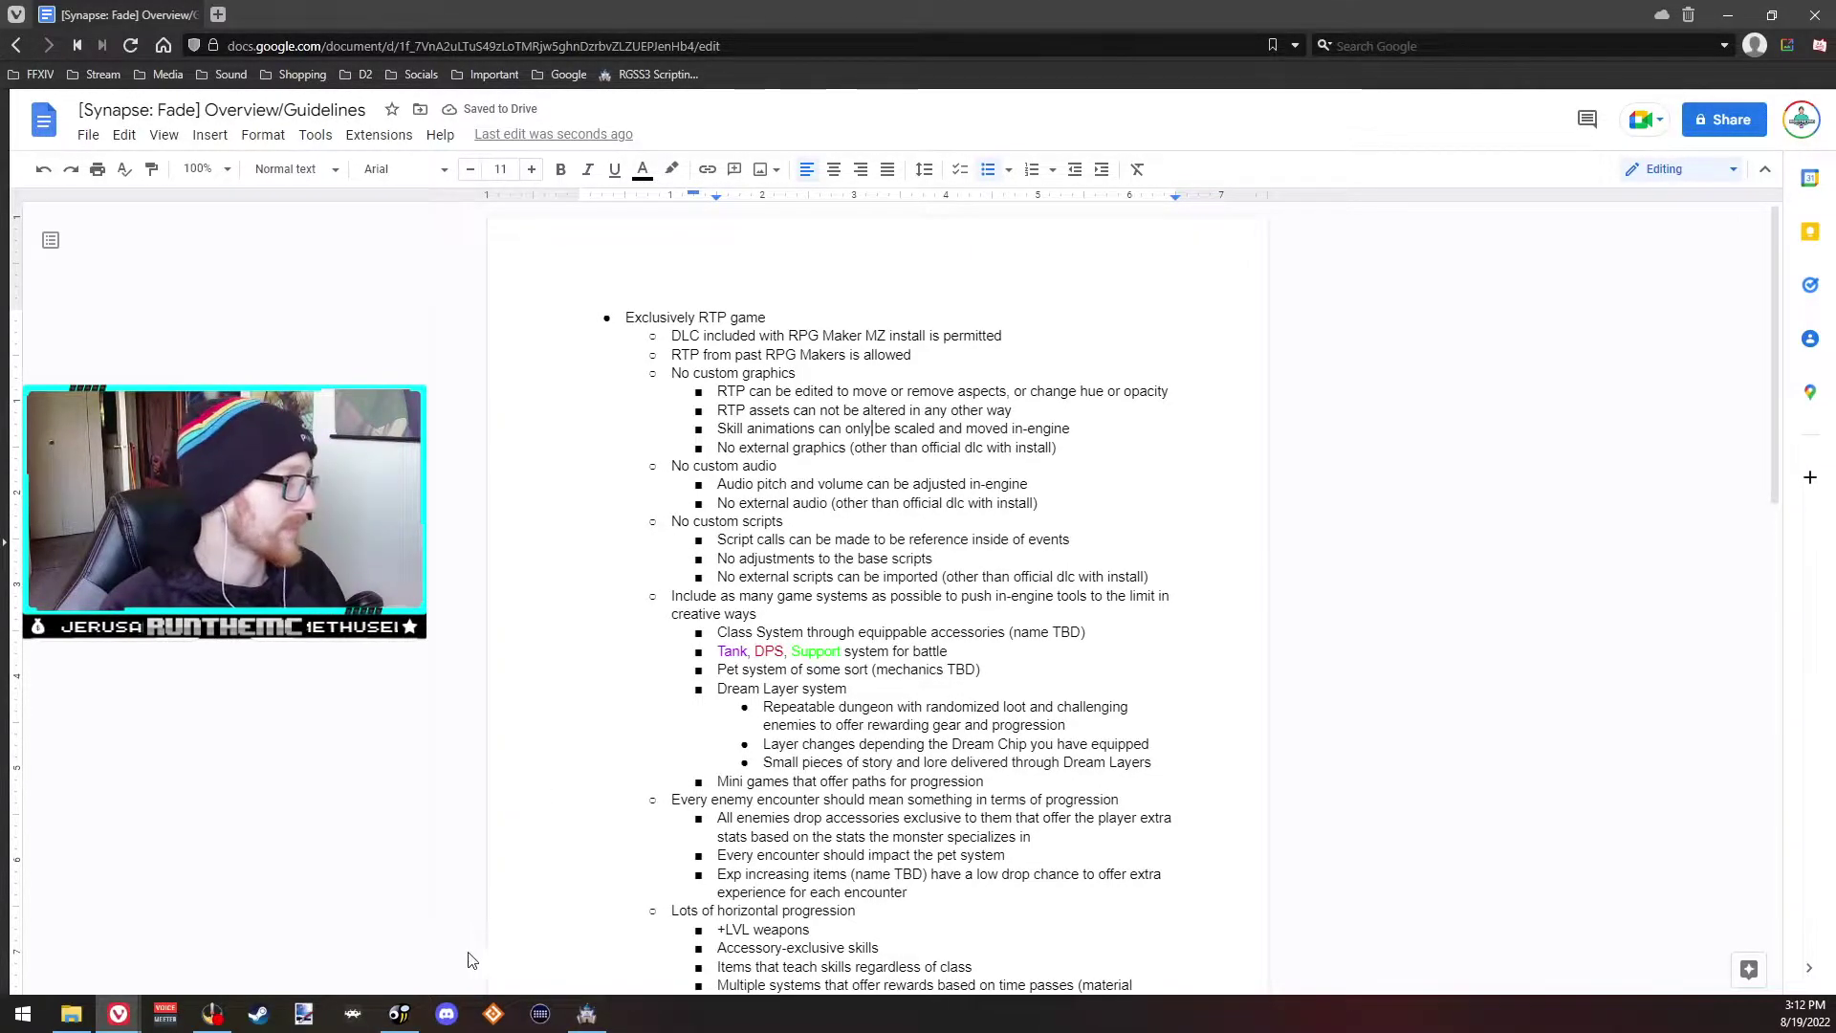
Step: Switch to RPG Maker MZ and open the Animations section of the database
left_click(586, 1013)
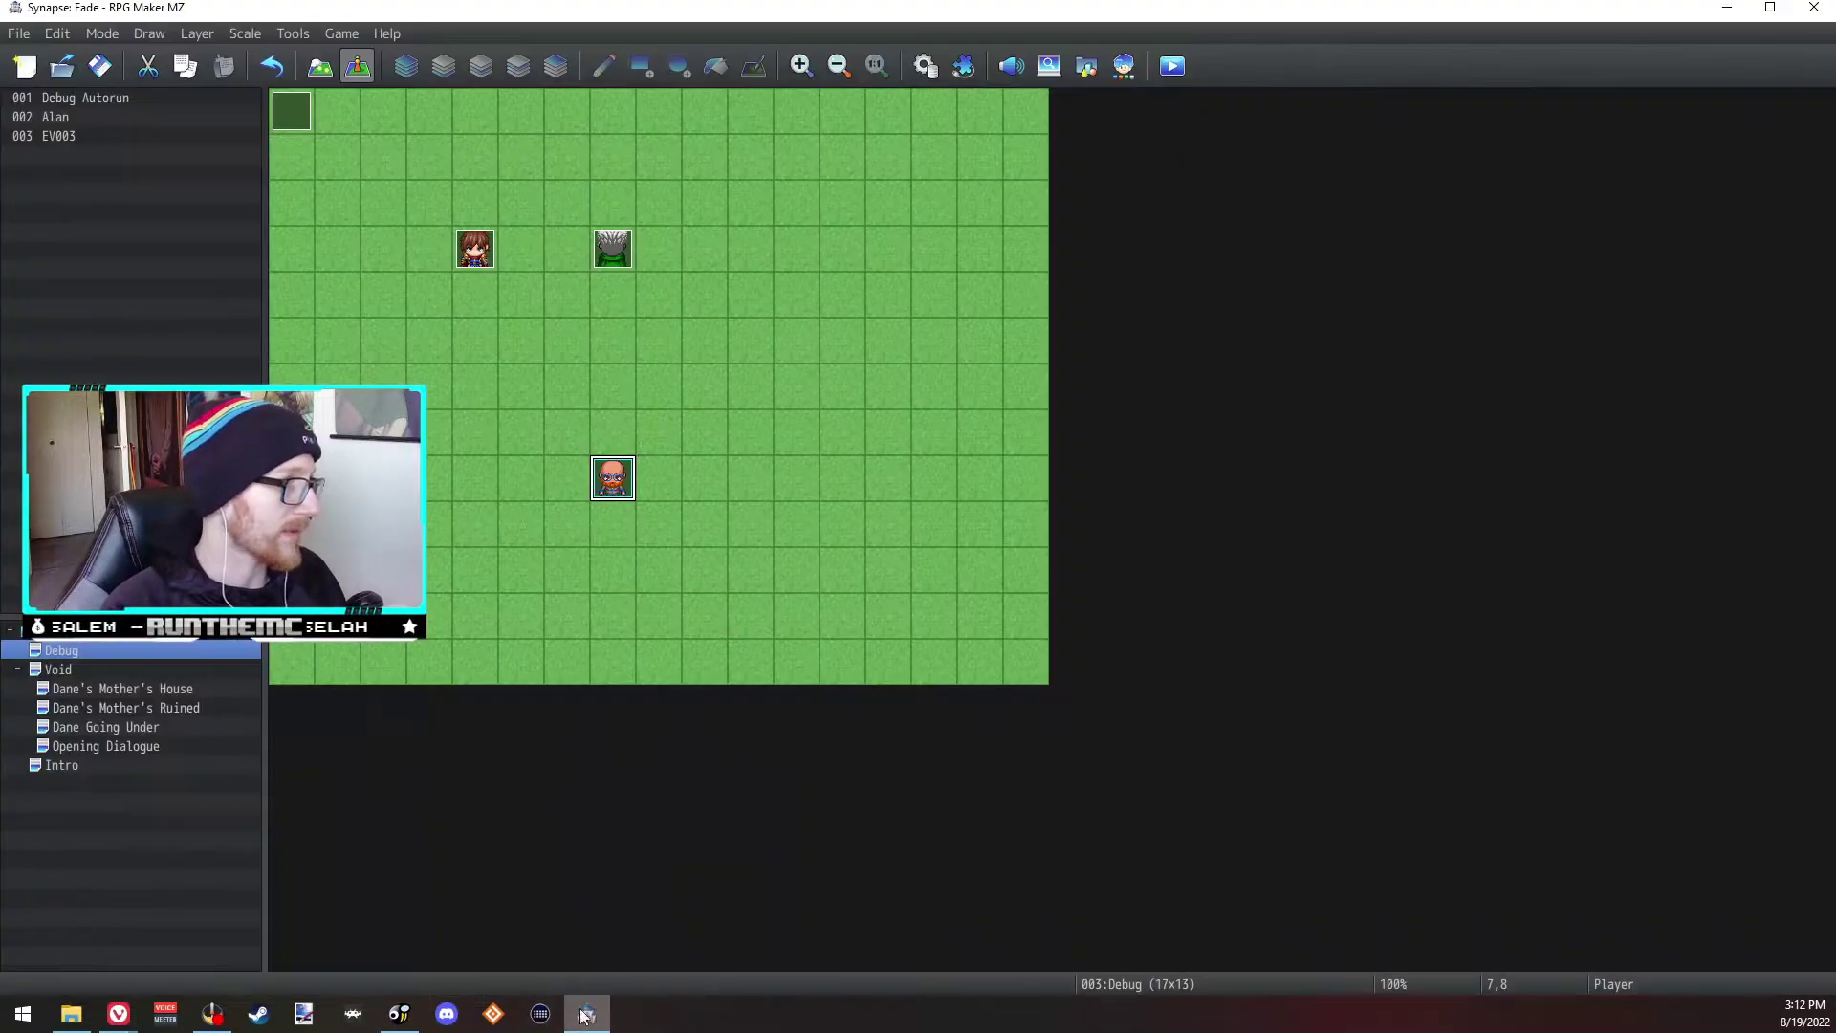
left_click(925, 65)
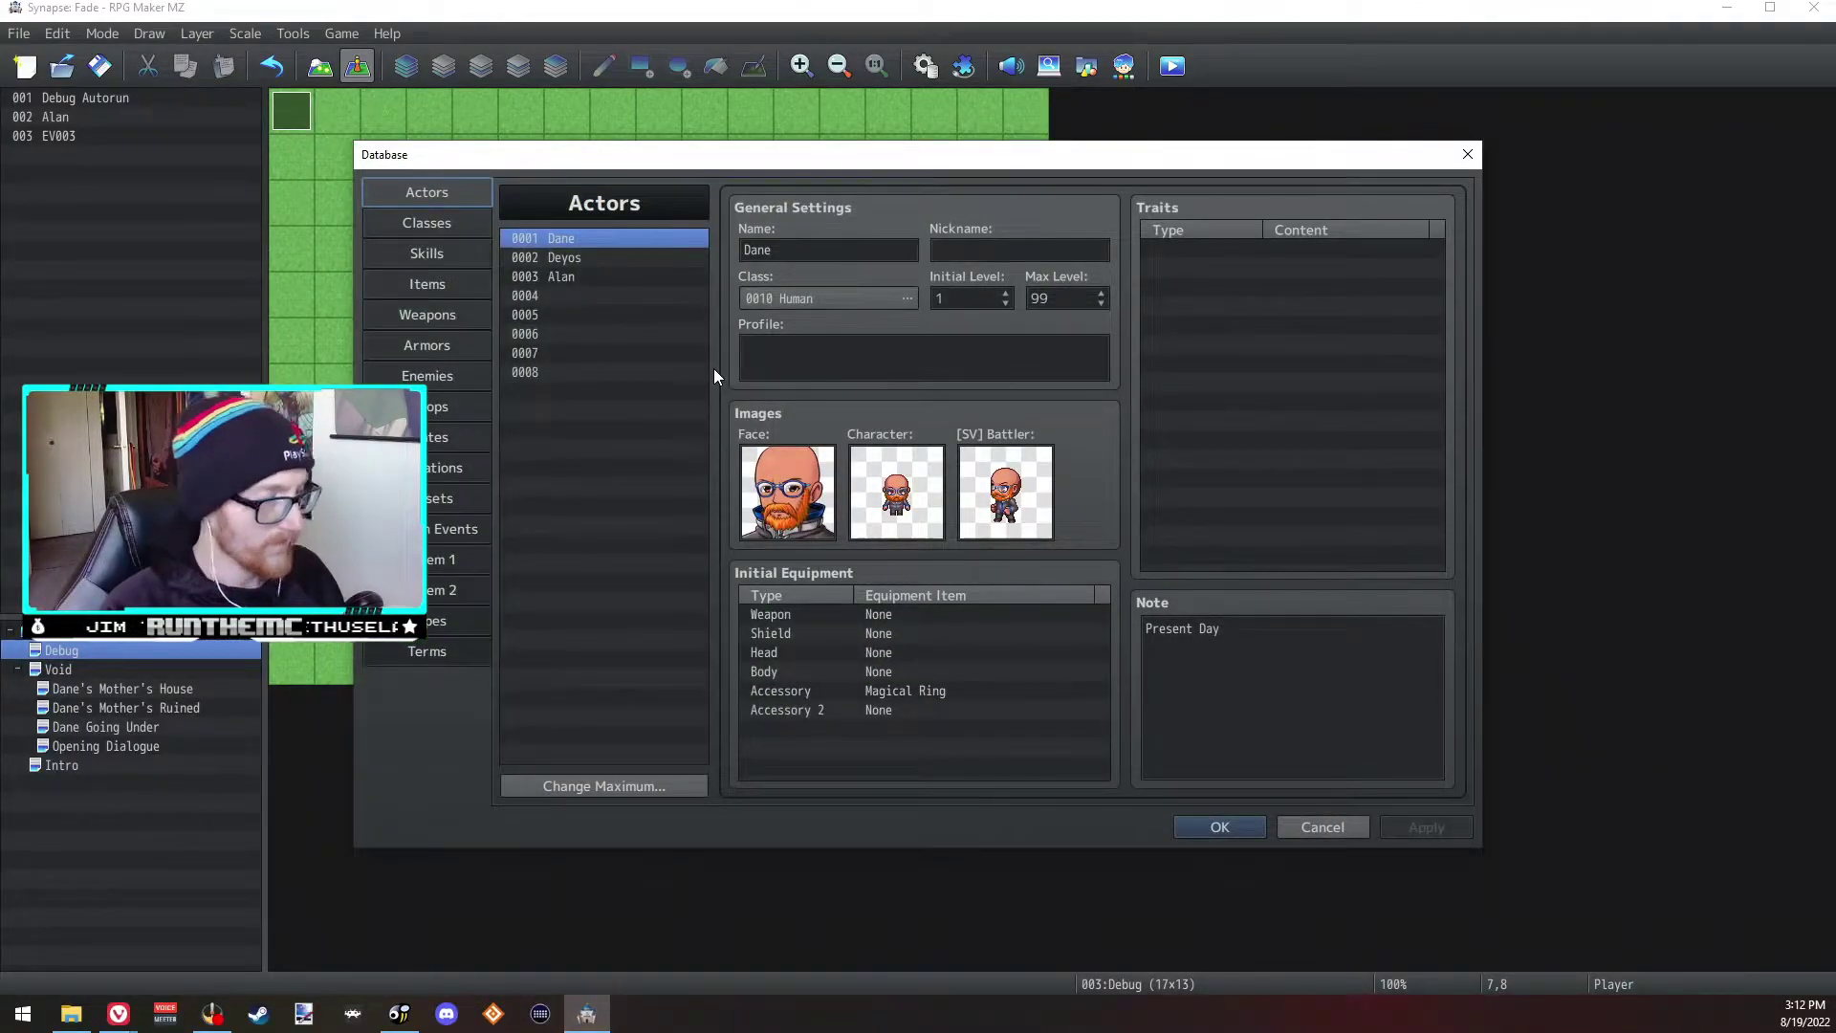
left_click(449, 560)
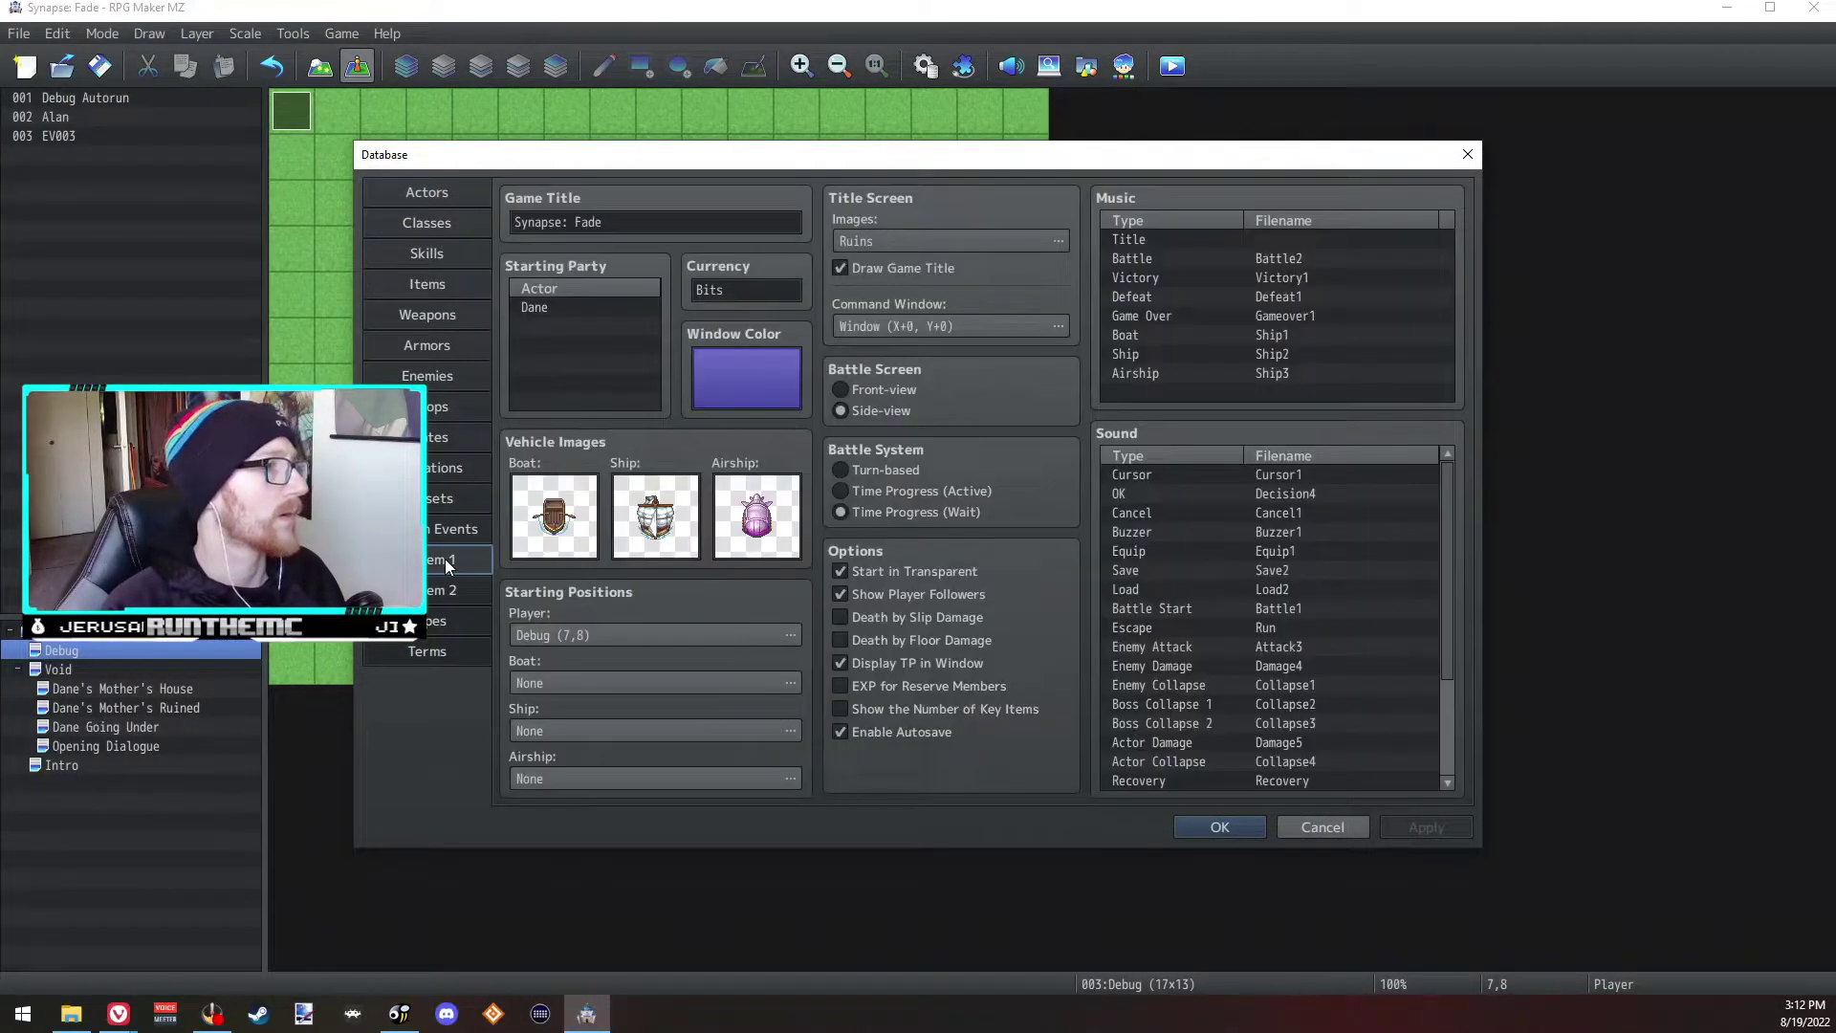
left_click(428, 284)
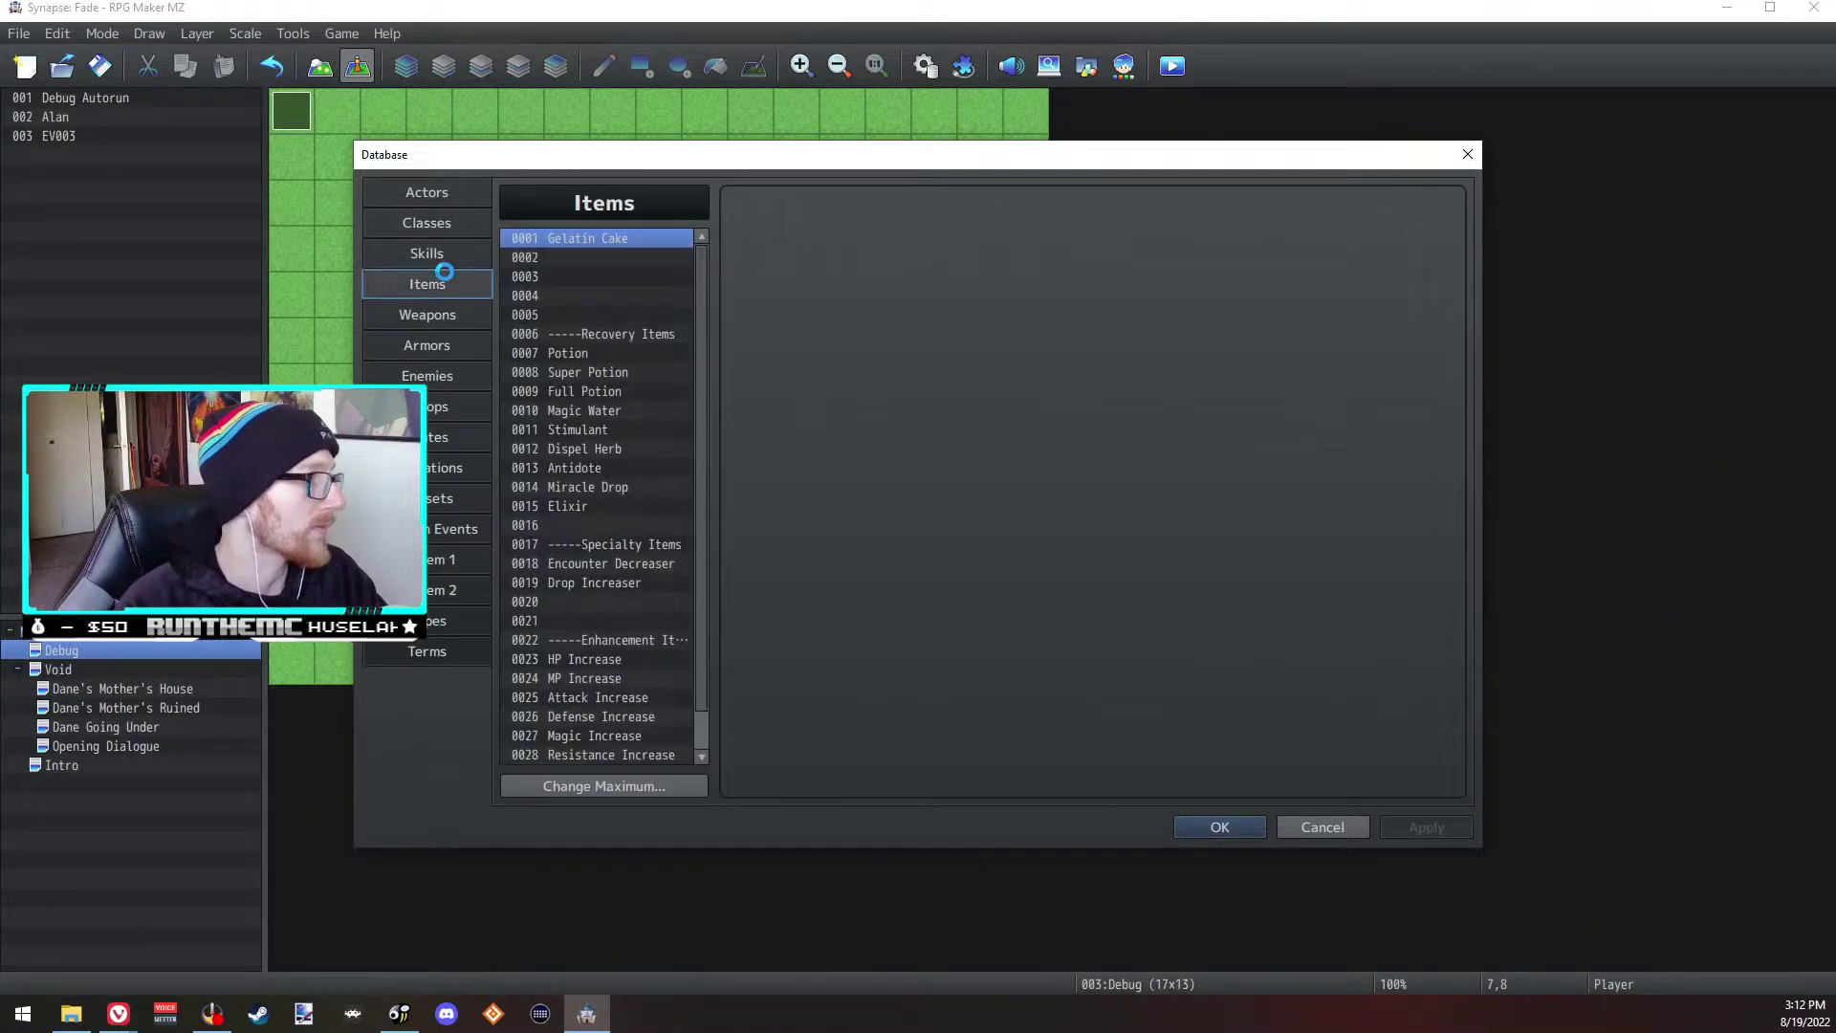
left_click(427, 254)
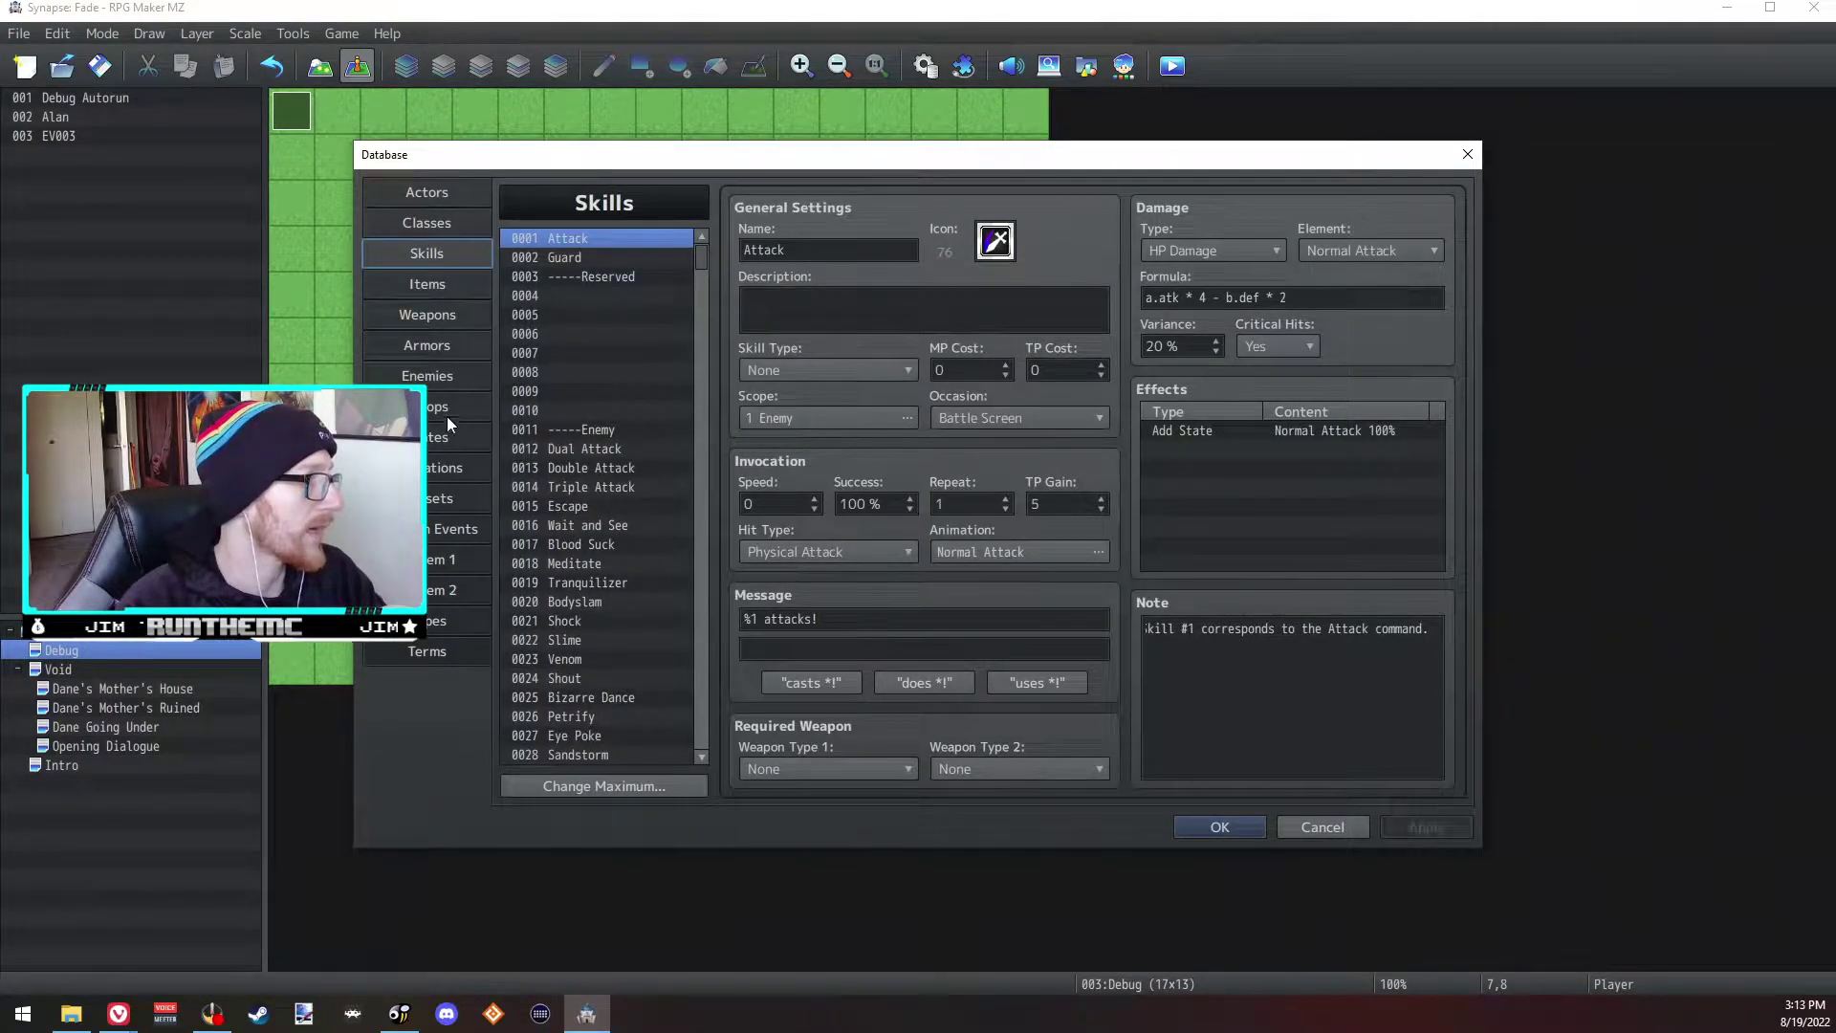
left_click(432, 468)
Step: Preview particle effects such as Absorb, Blind and ClawFire for the Hit Physical animation, and leave the effect selection without applying one
left_click(895, 416)
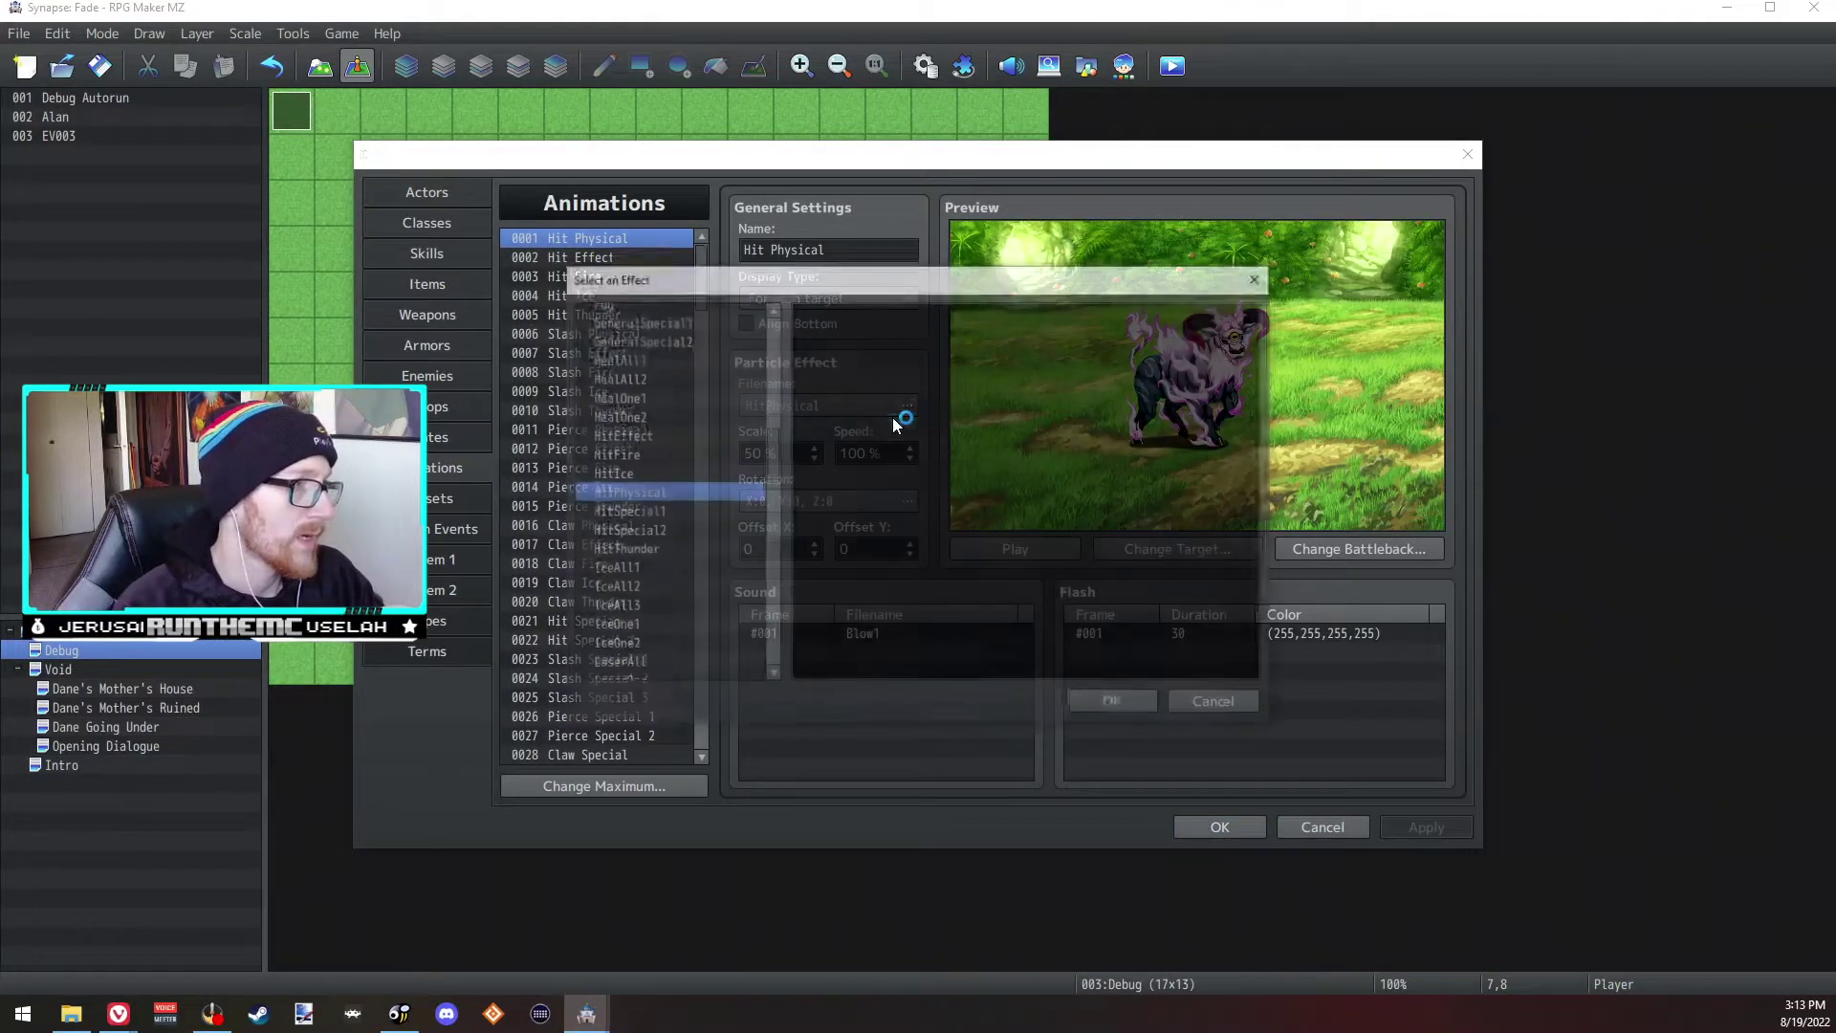
left_click(704, 528)
left_click_drag(771, 471, 773, 350)
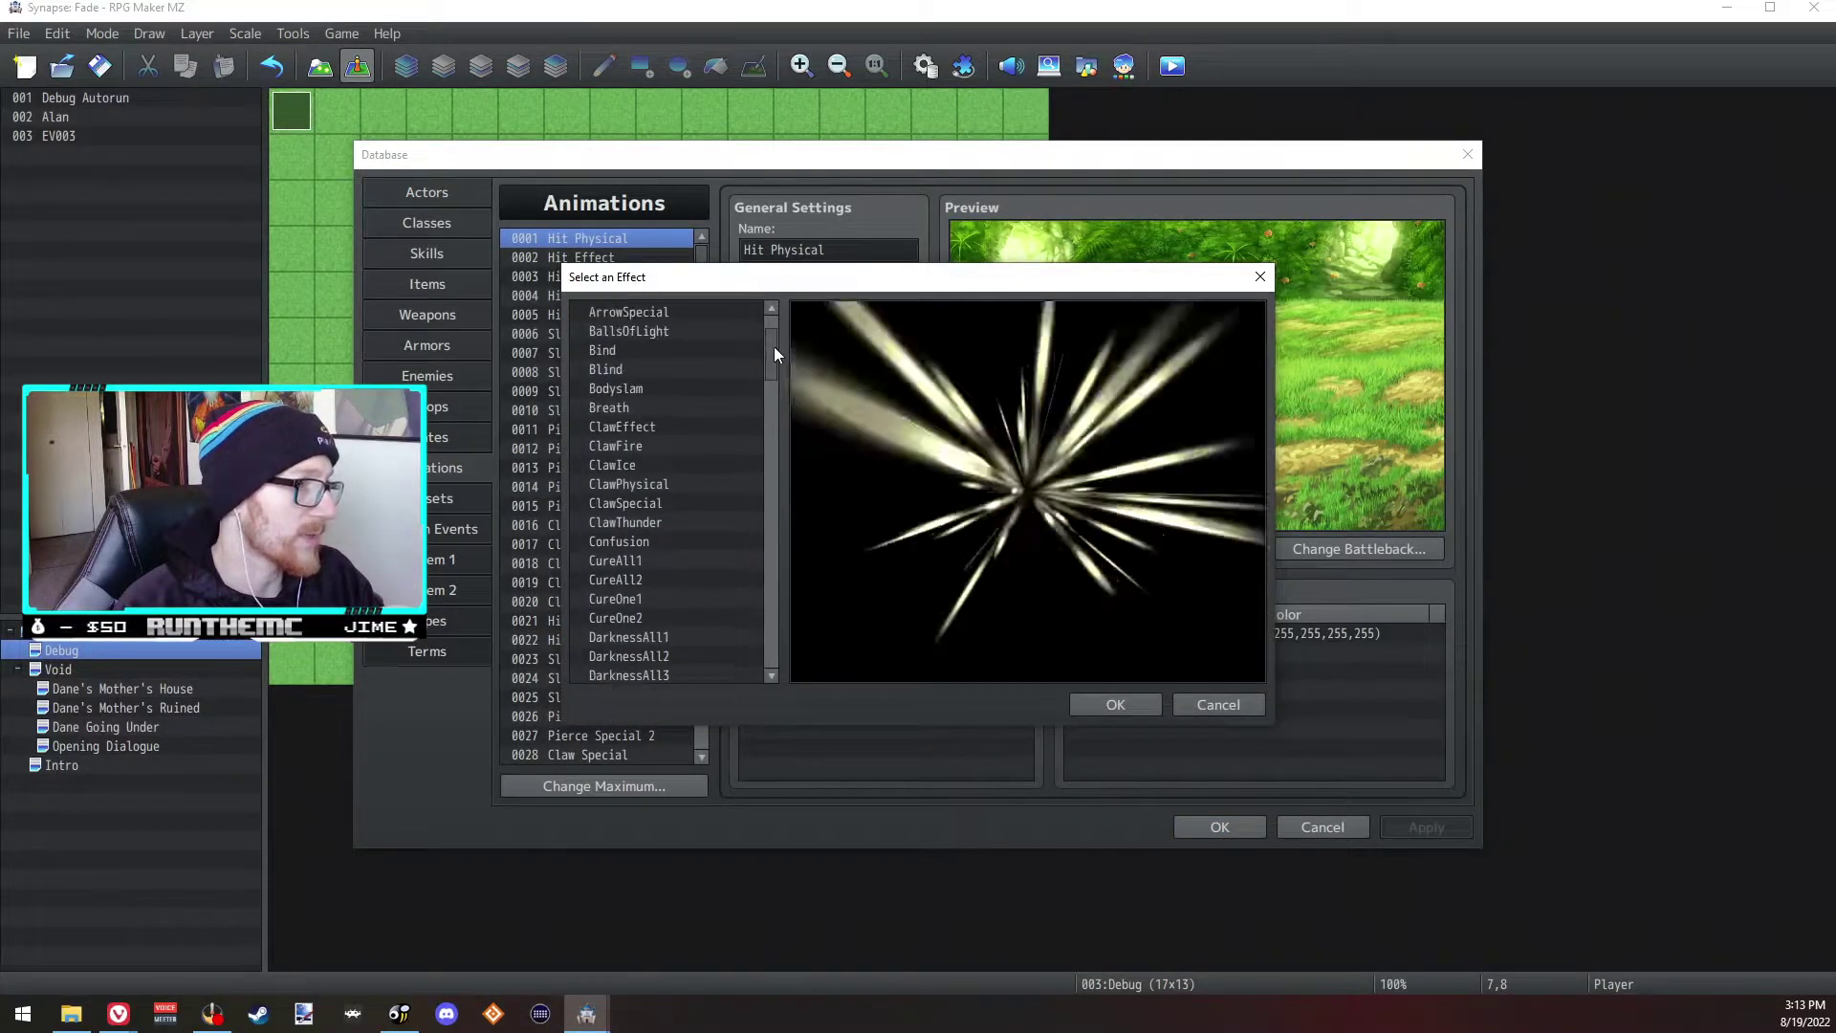
left_click(636, 351)
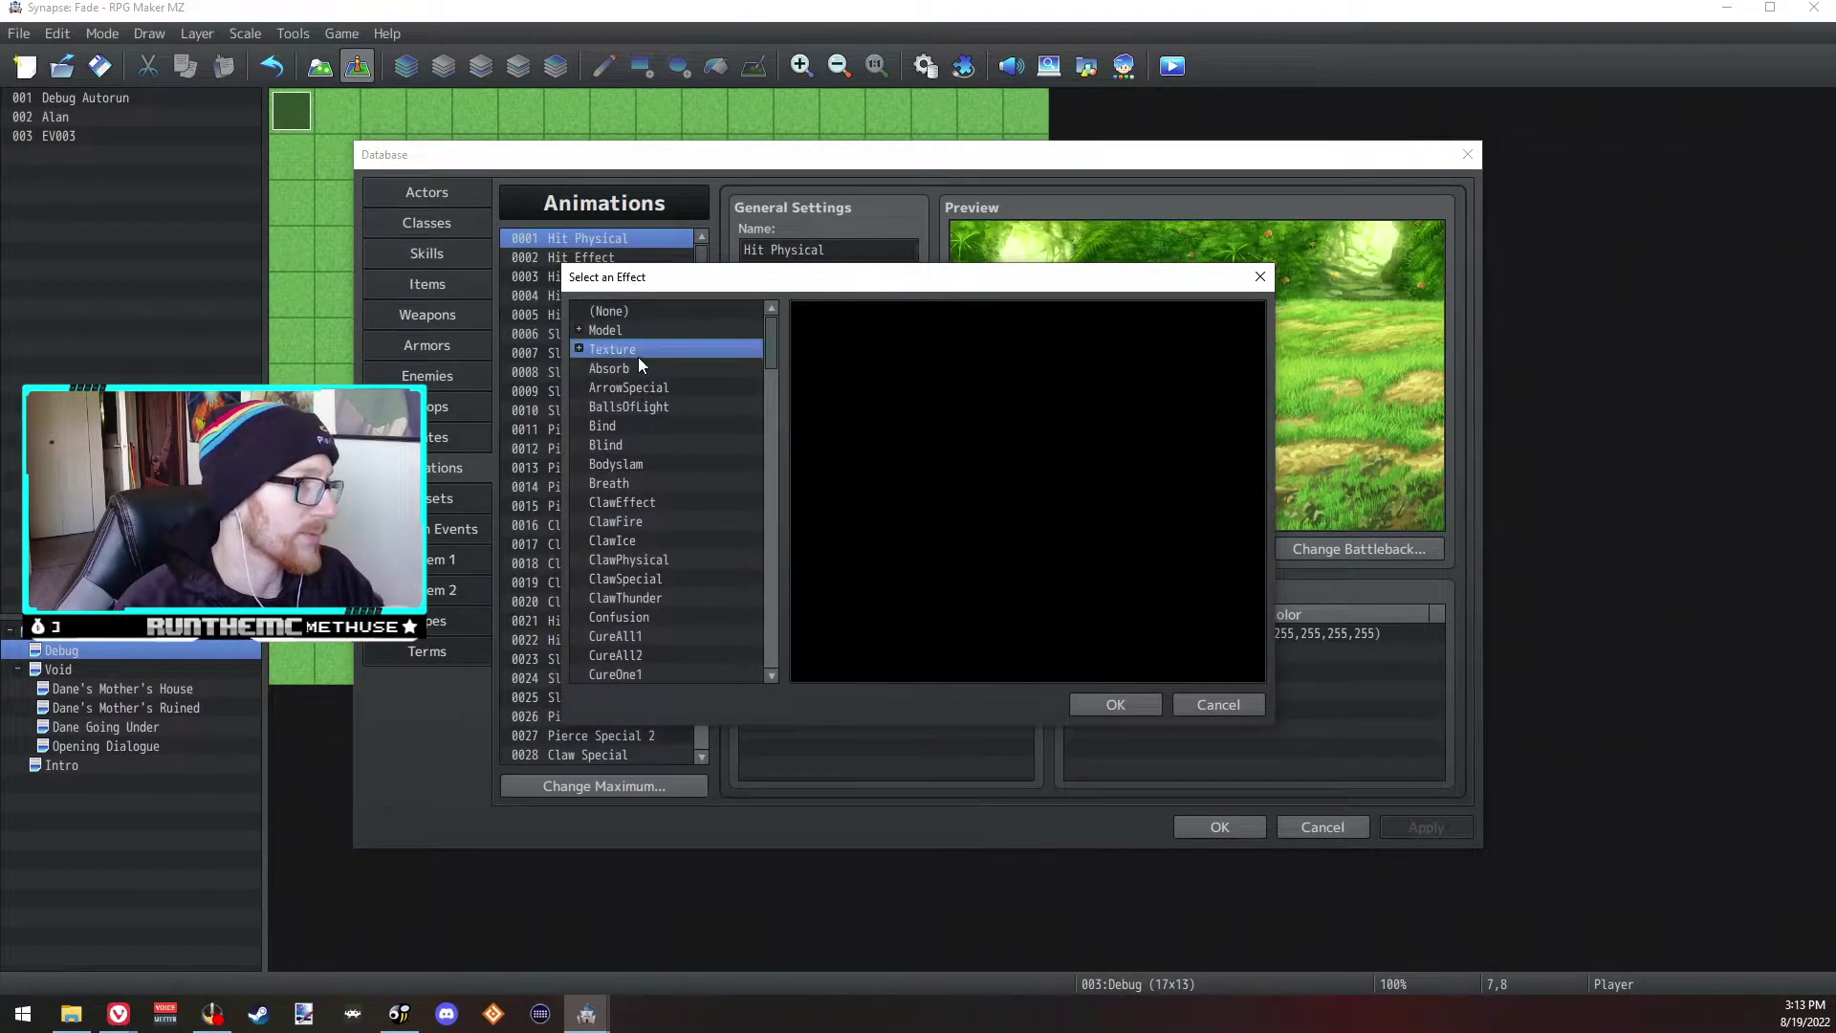
left_click(576, 327)
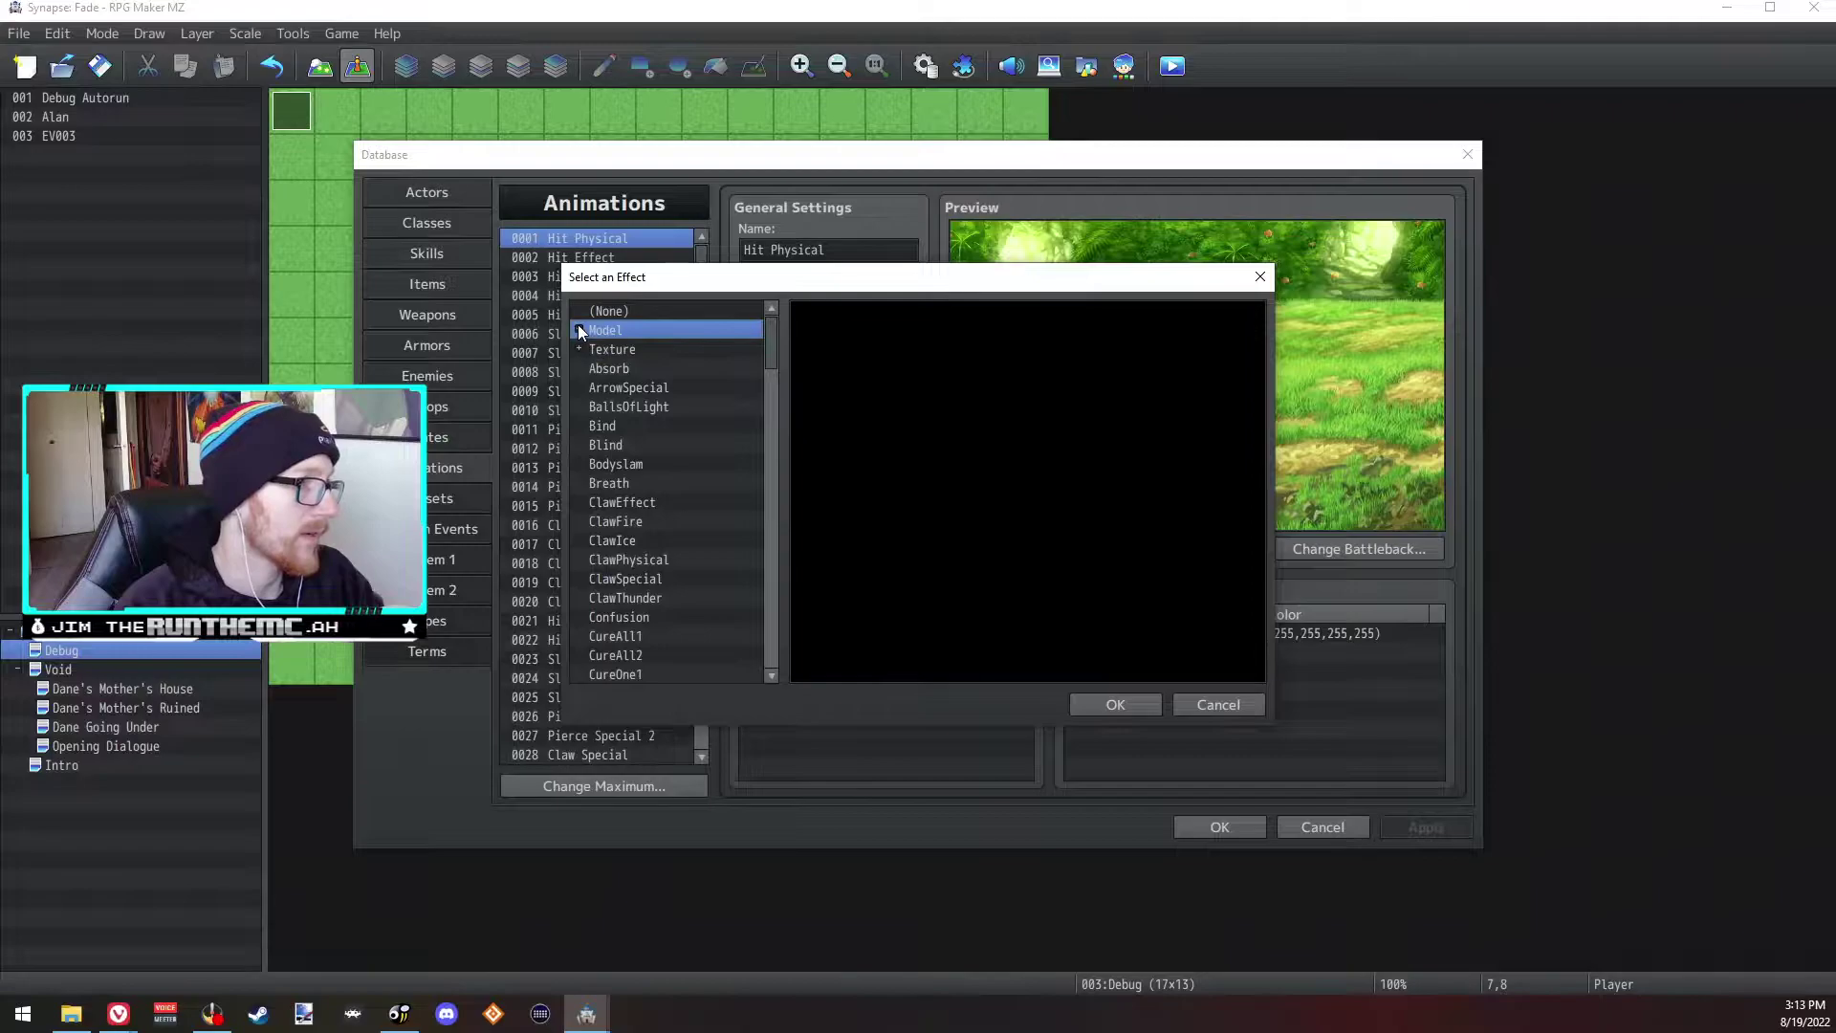
left_click(604, 368)
left_click(611, 443)
left_click(615, 521)
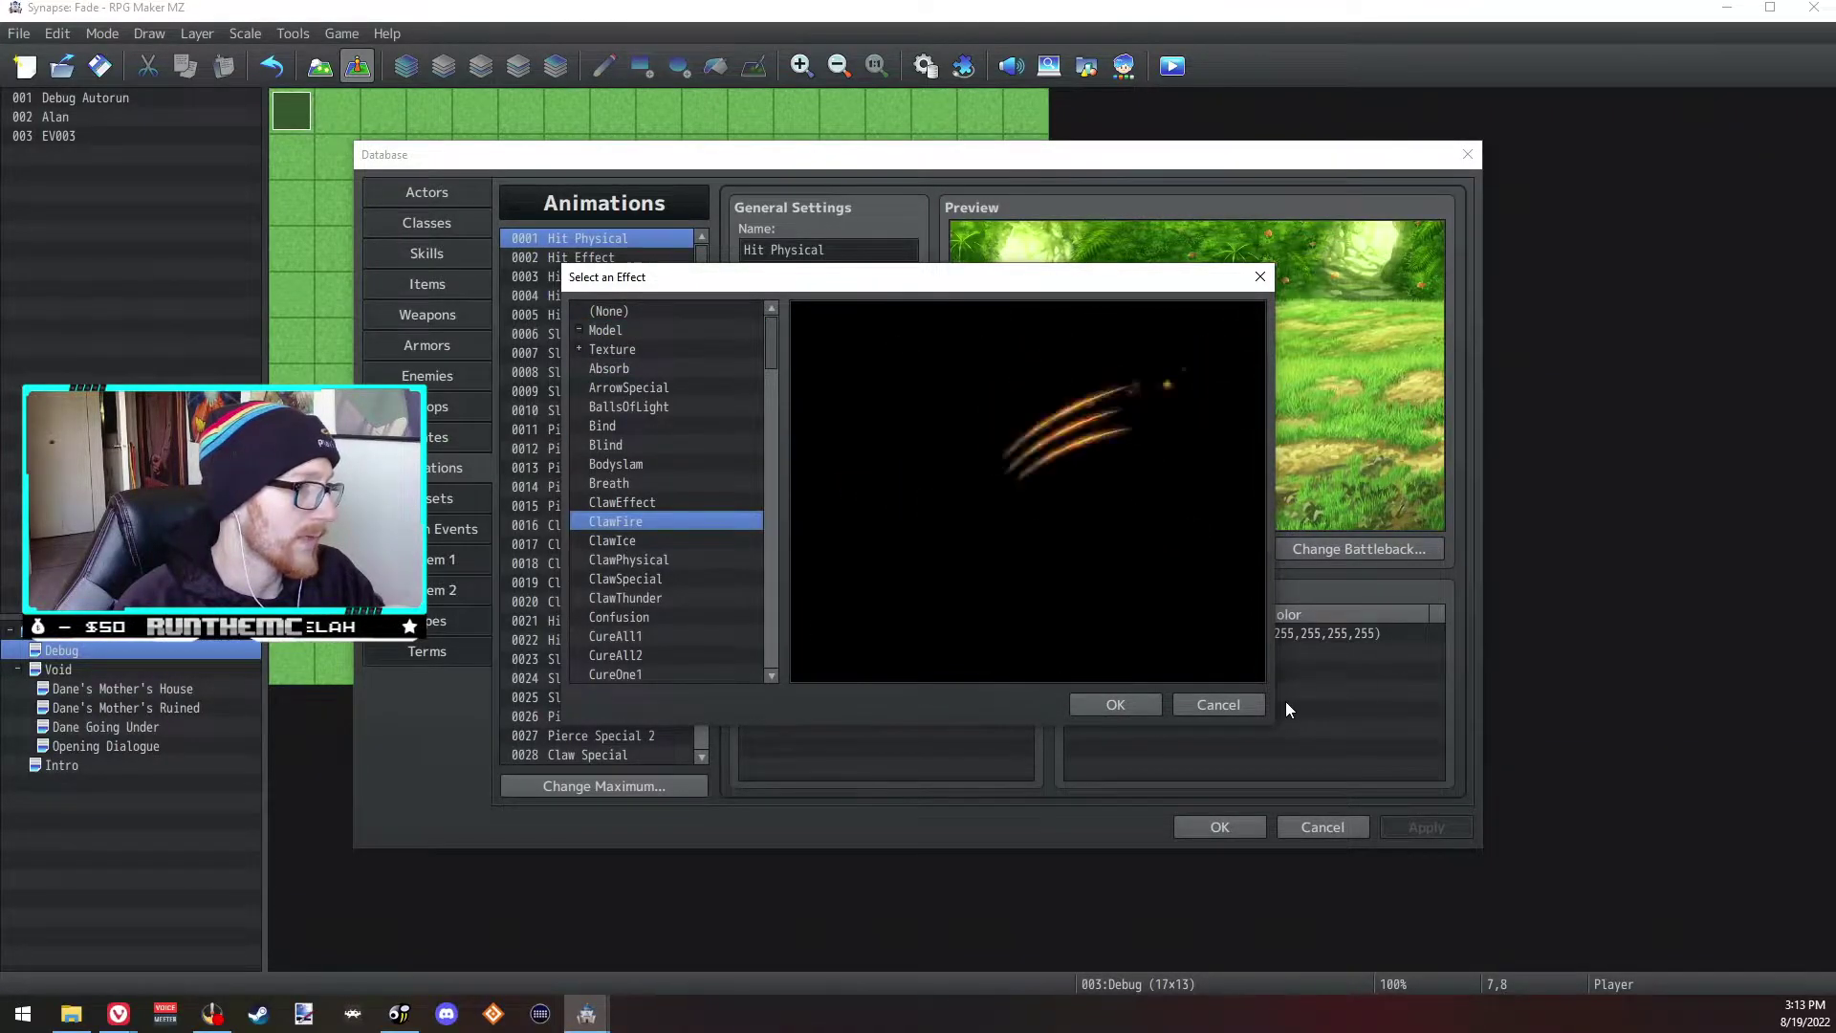
left_click(1242, 703)
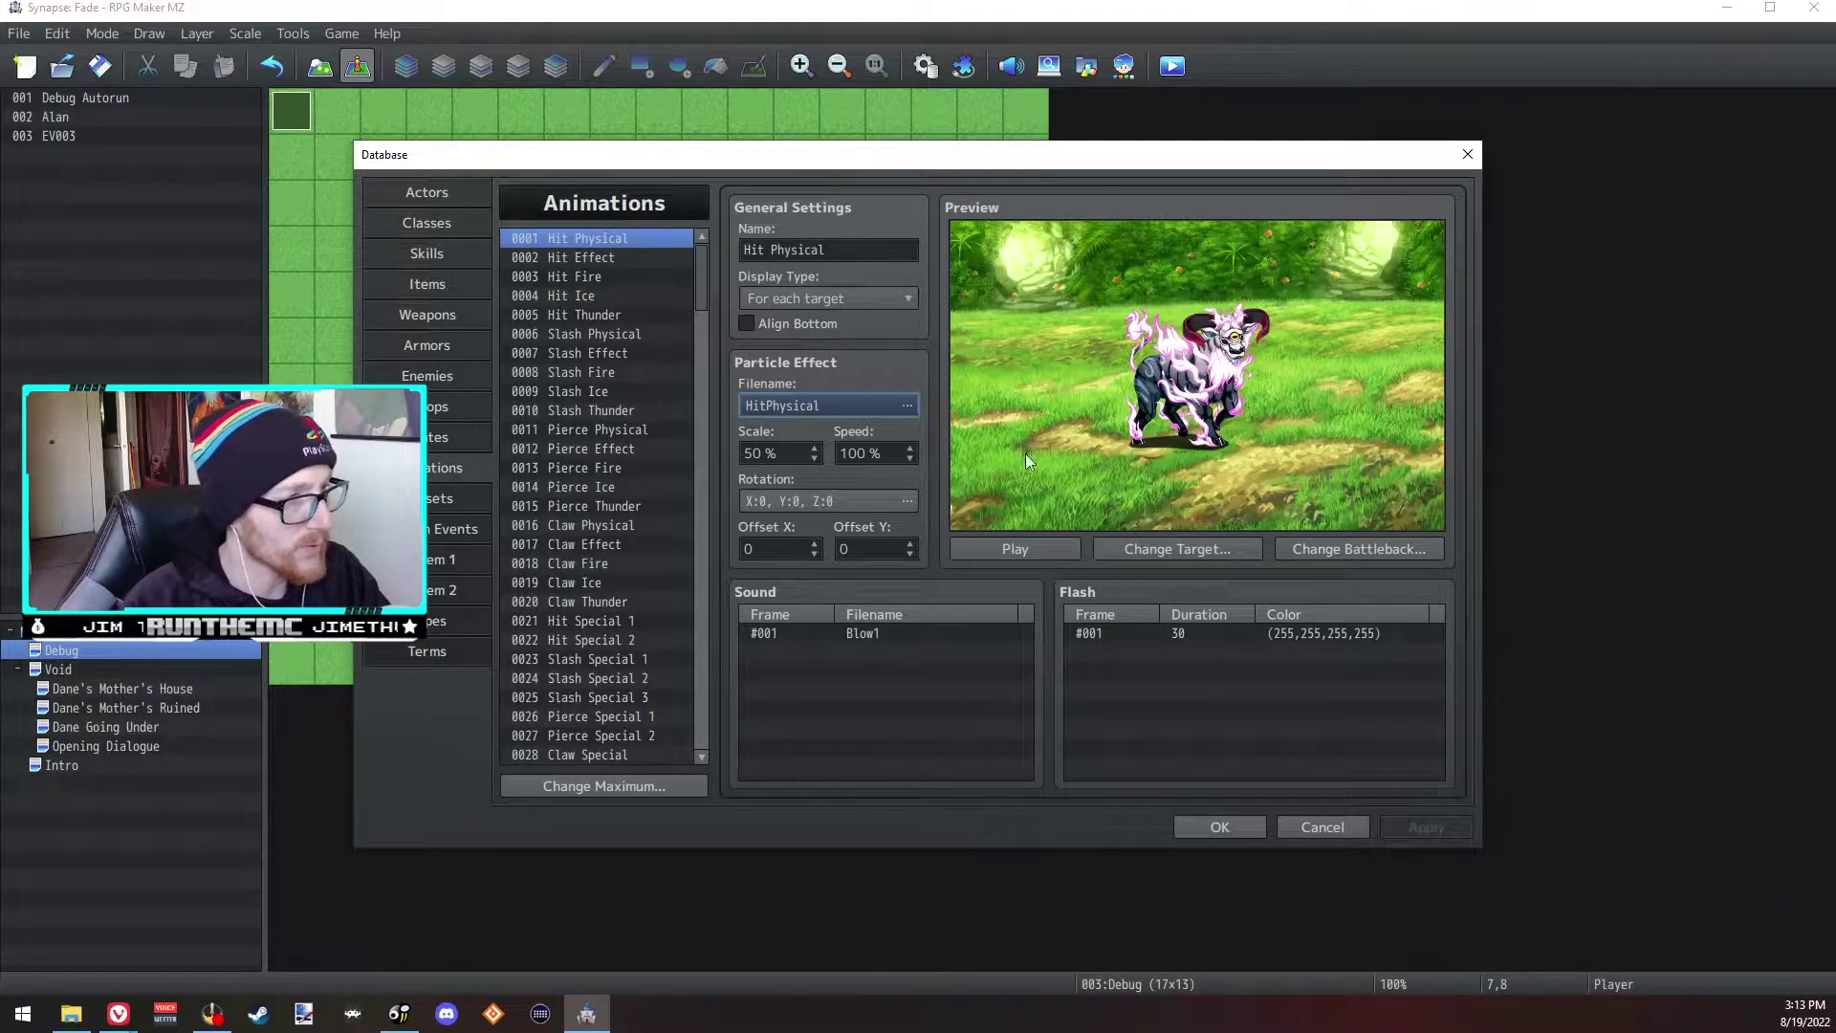
Step: Inspect the Scale and Speed settings of Hit Physical's particle effect and close the database
double_click(795, 452)
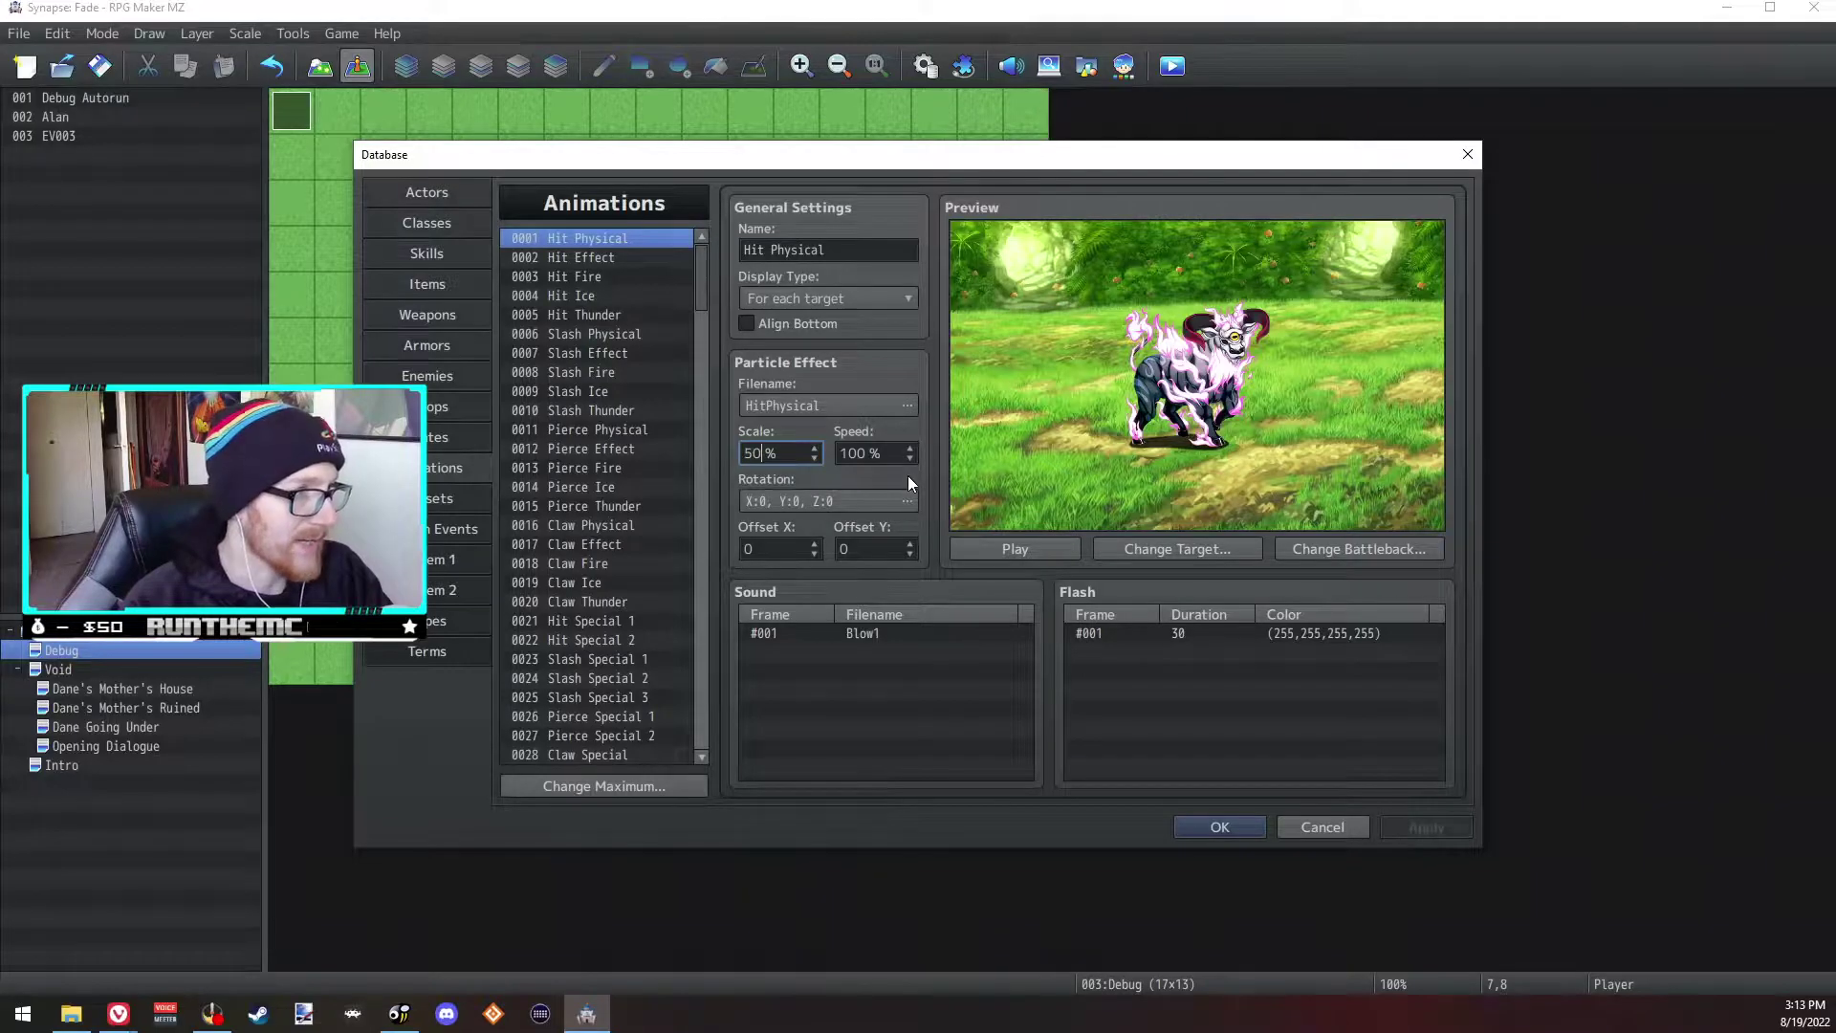
left_click(891, 456)
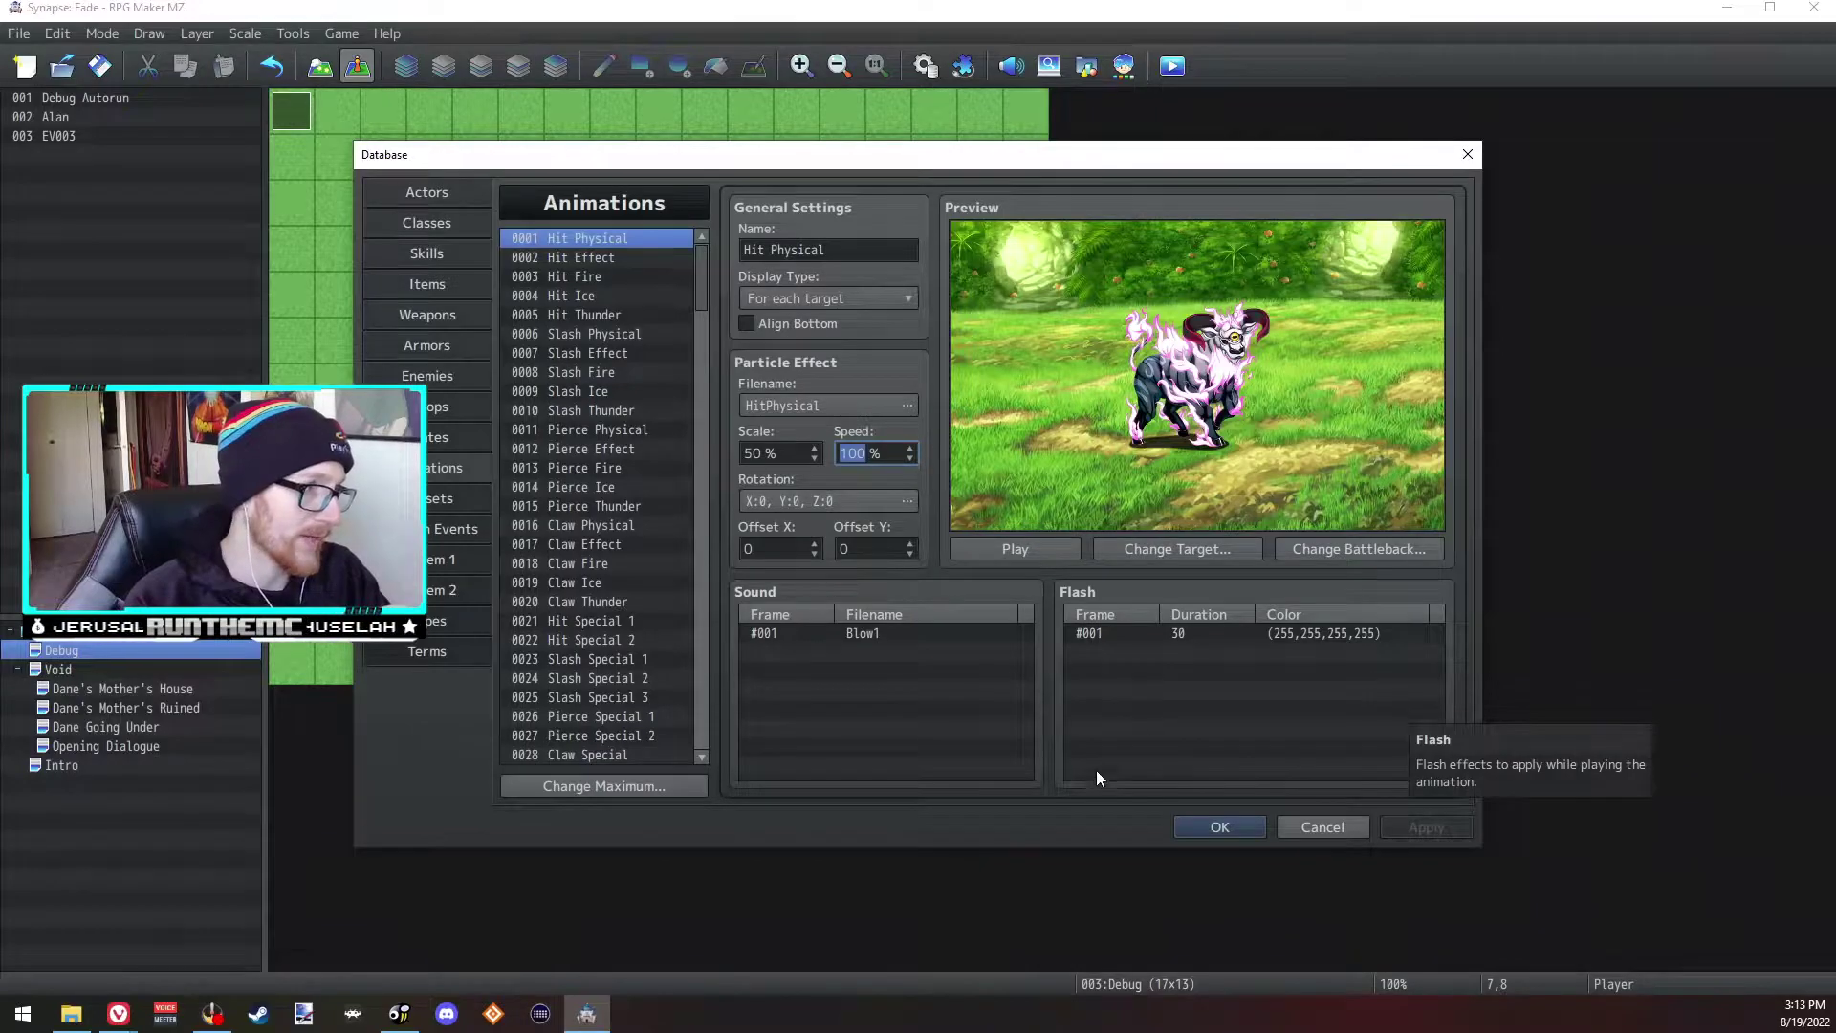
left_click(1190, 834)
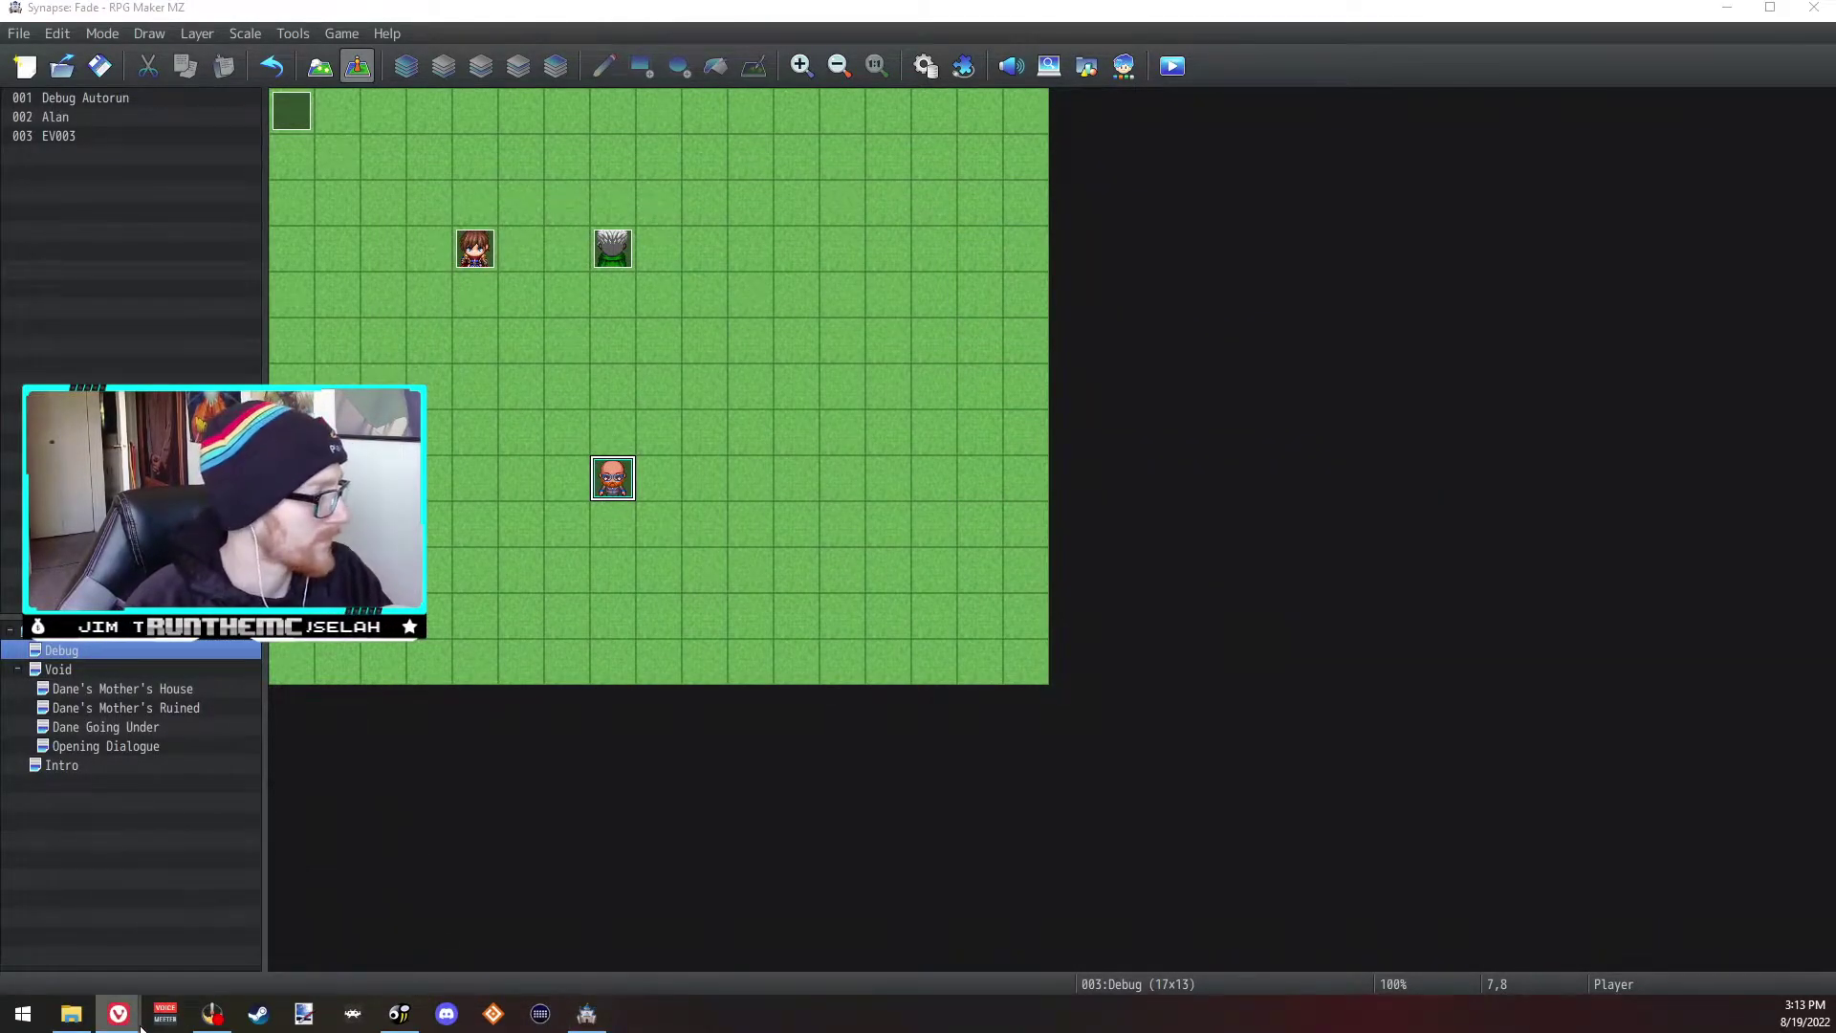
Step: Switch to the Overview/Guidelines document in the browser and review the rules under "No custom graphics"
mouse_move(117, 1014)
left_click(254, 922)
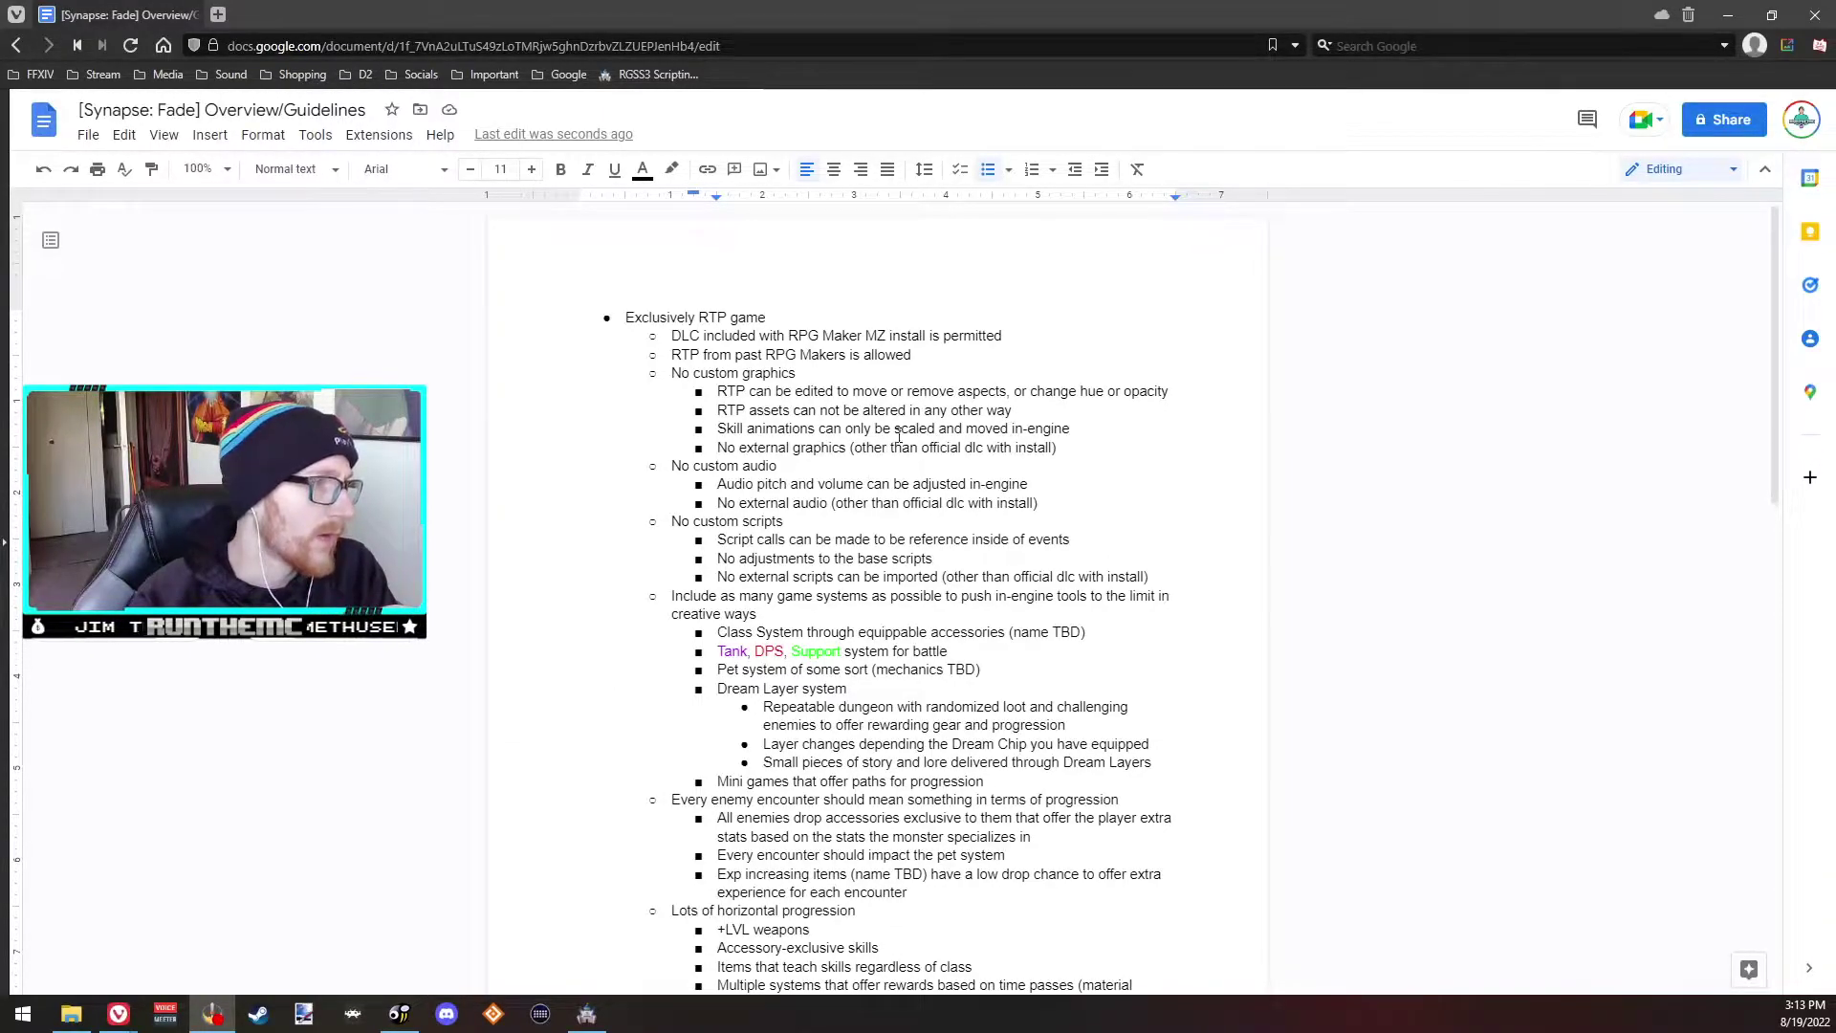
left_click_drag(1079, 437, 1080, 436)
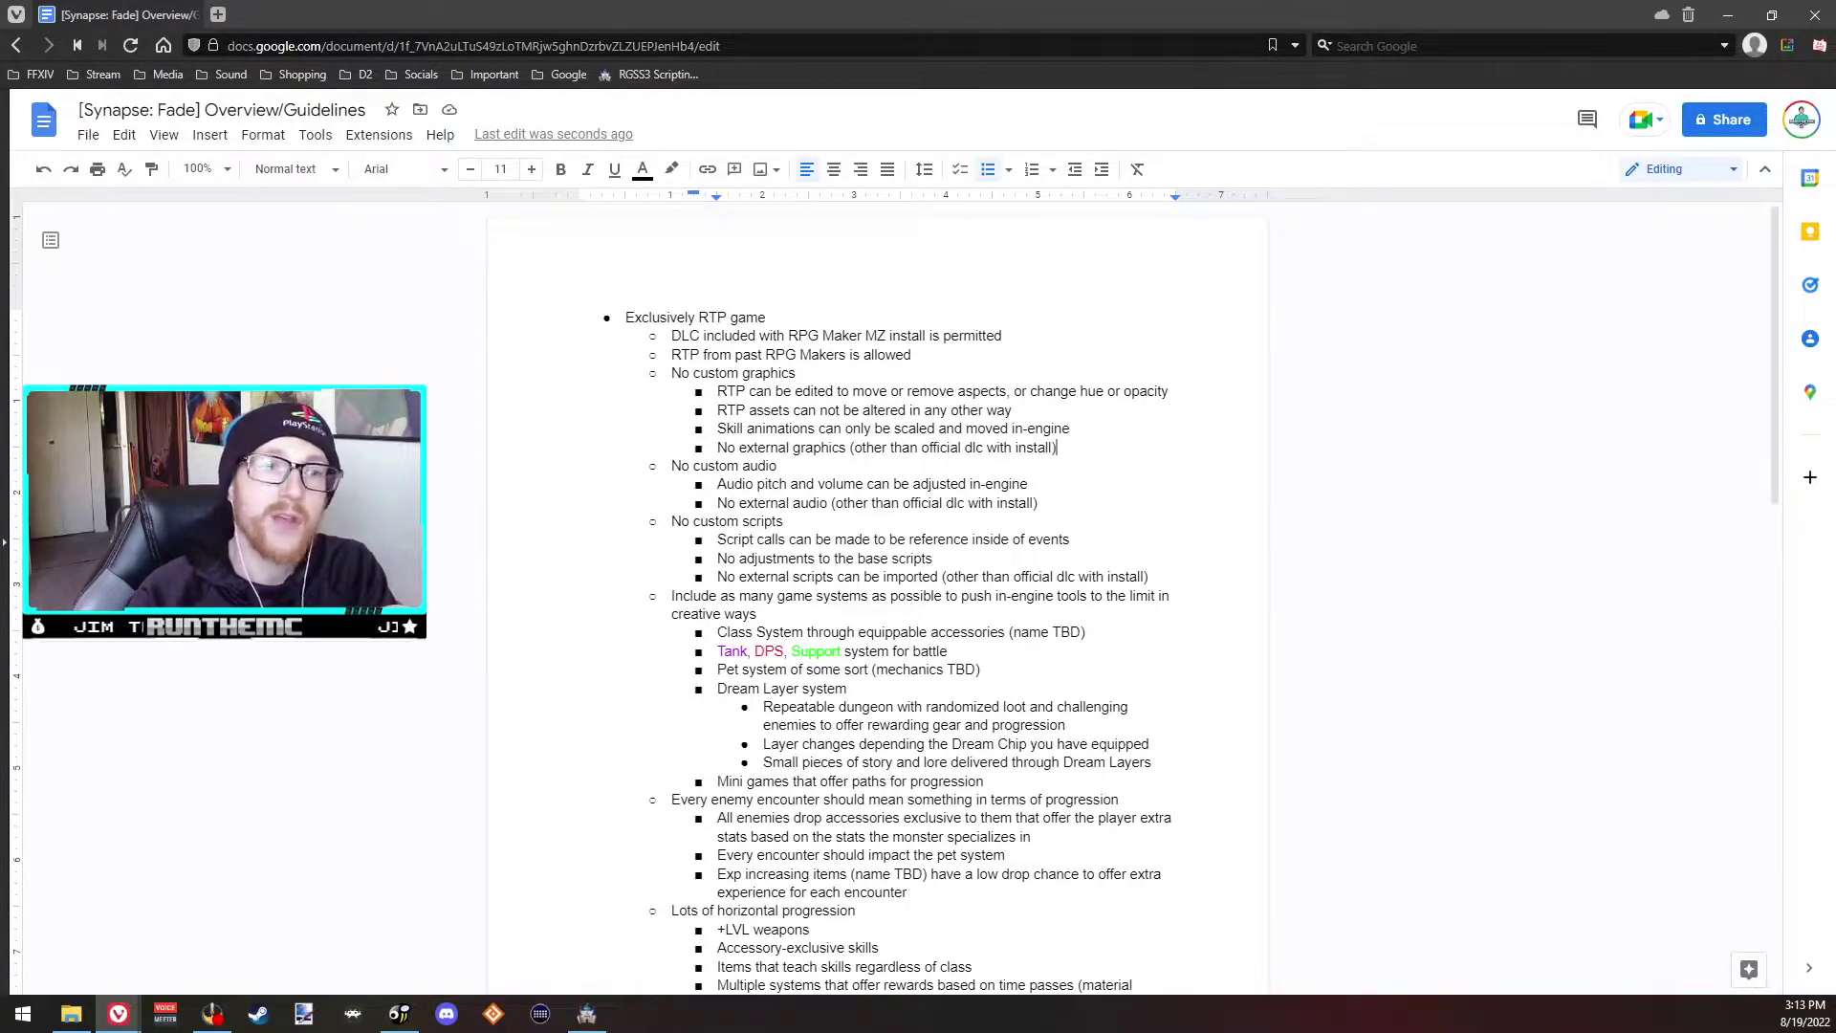
Step: Switch to RPG Maker MZ and examine the SF Outside and SF Inside tilesets in the database
left_click(586, 1013)
left_click(924, 66)
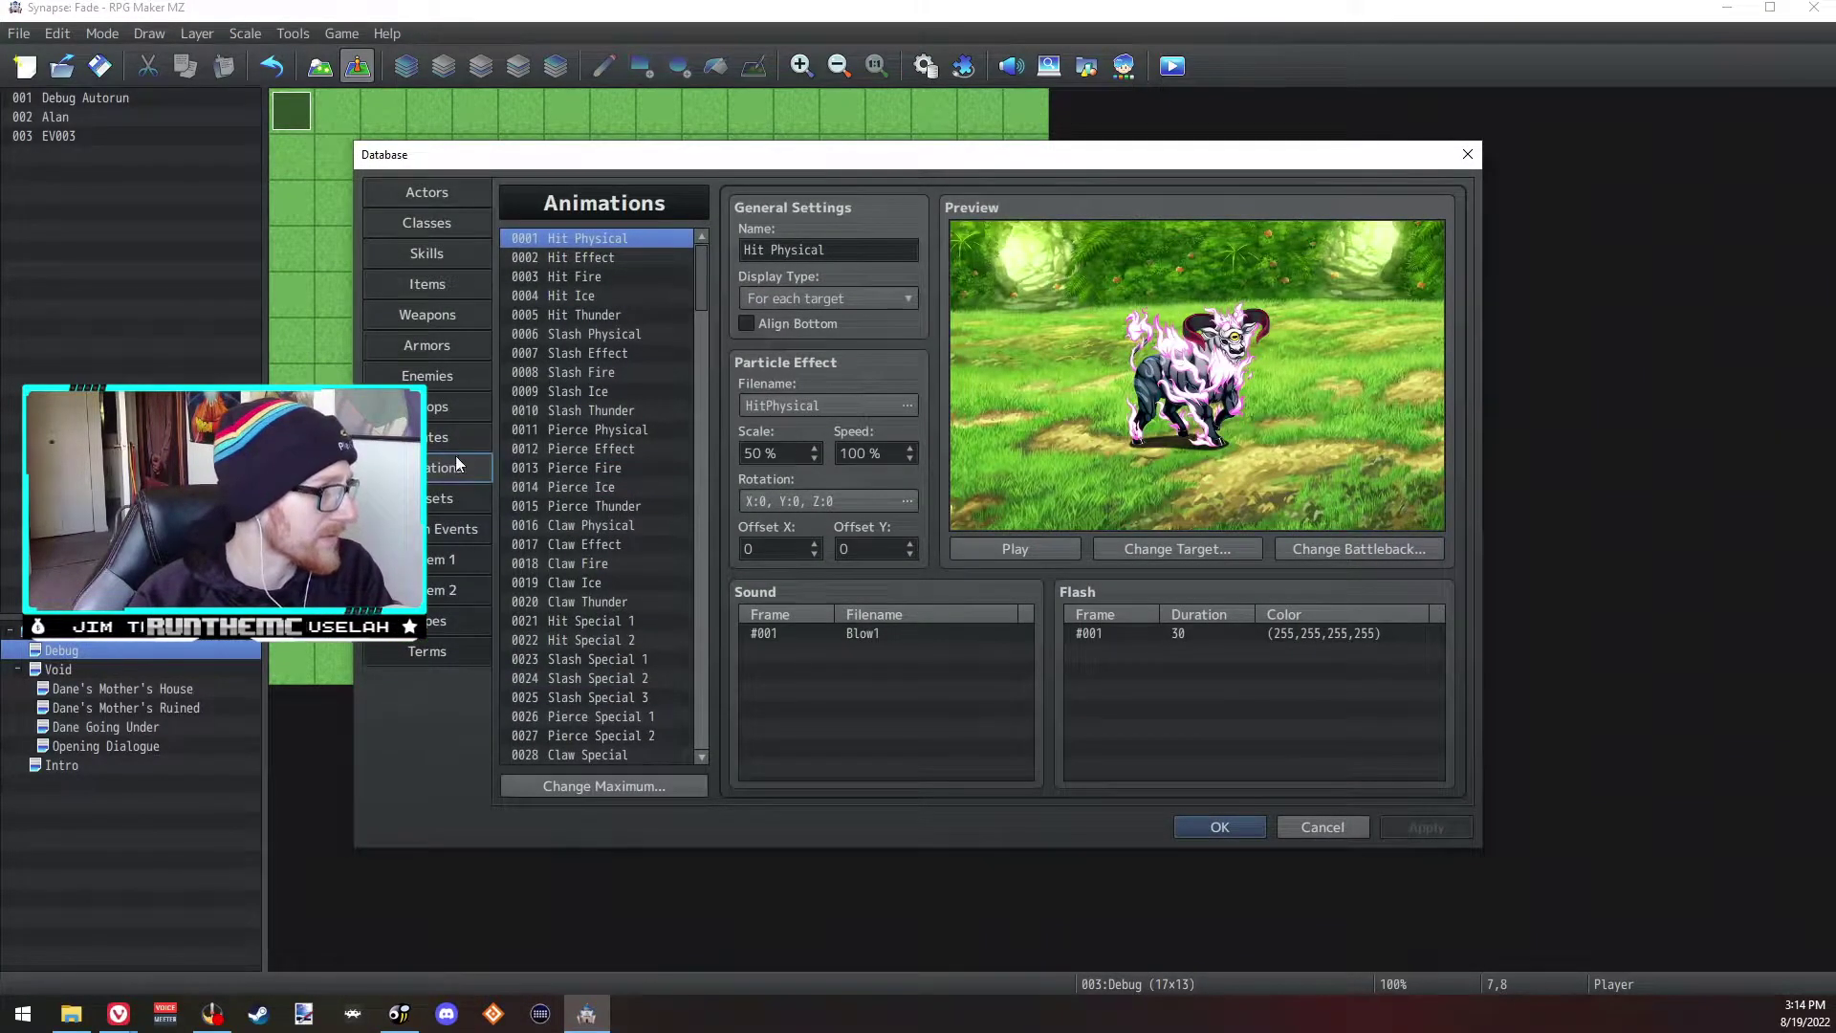
left_click(442, 559)
left_click(440, 498)
left_click(602, 332)
left_click(591, 313)
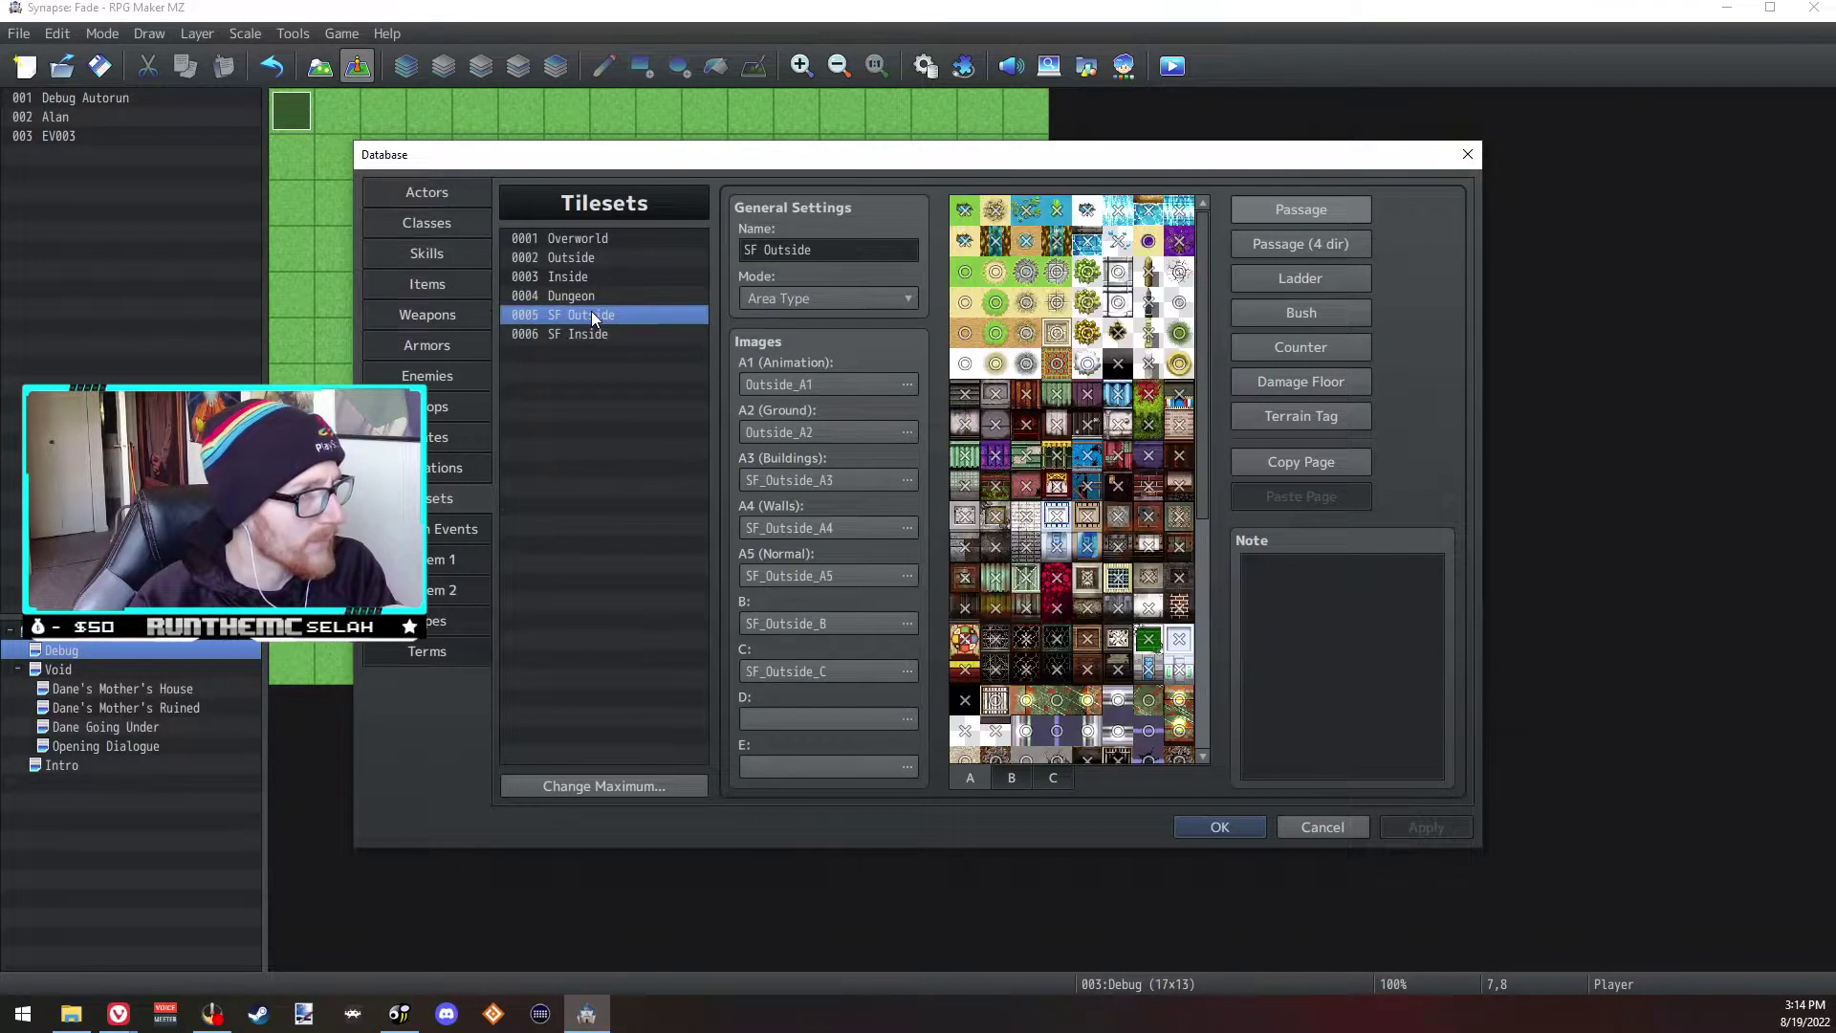
left_click(589, 335)
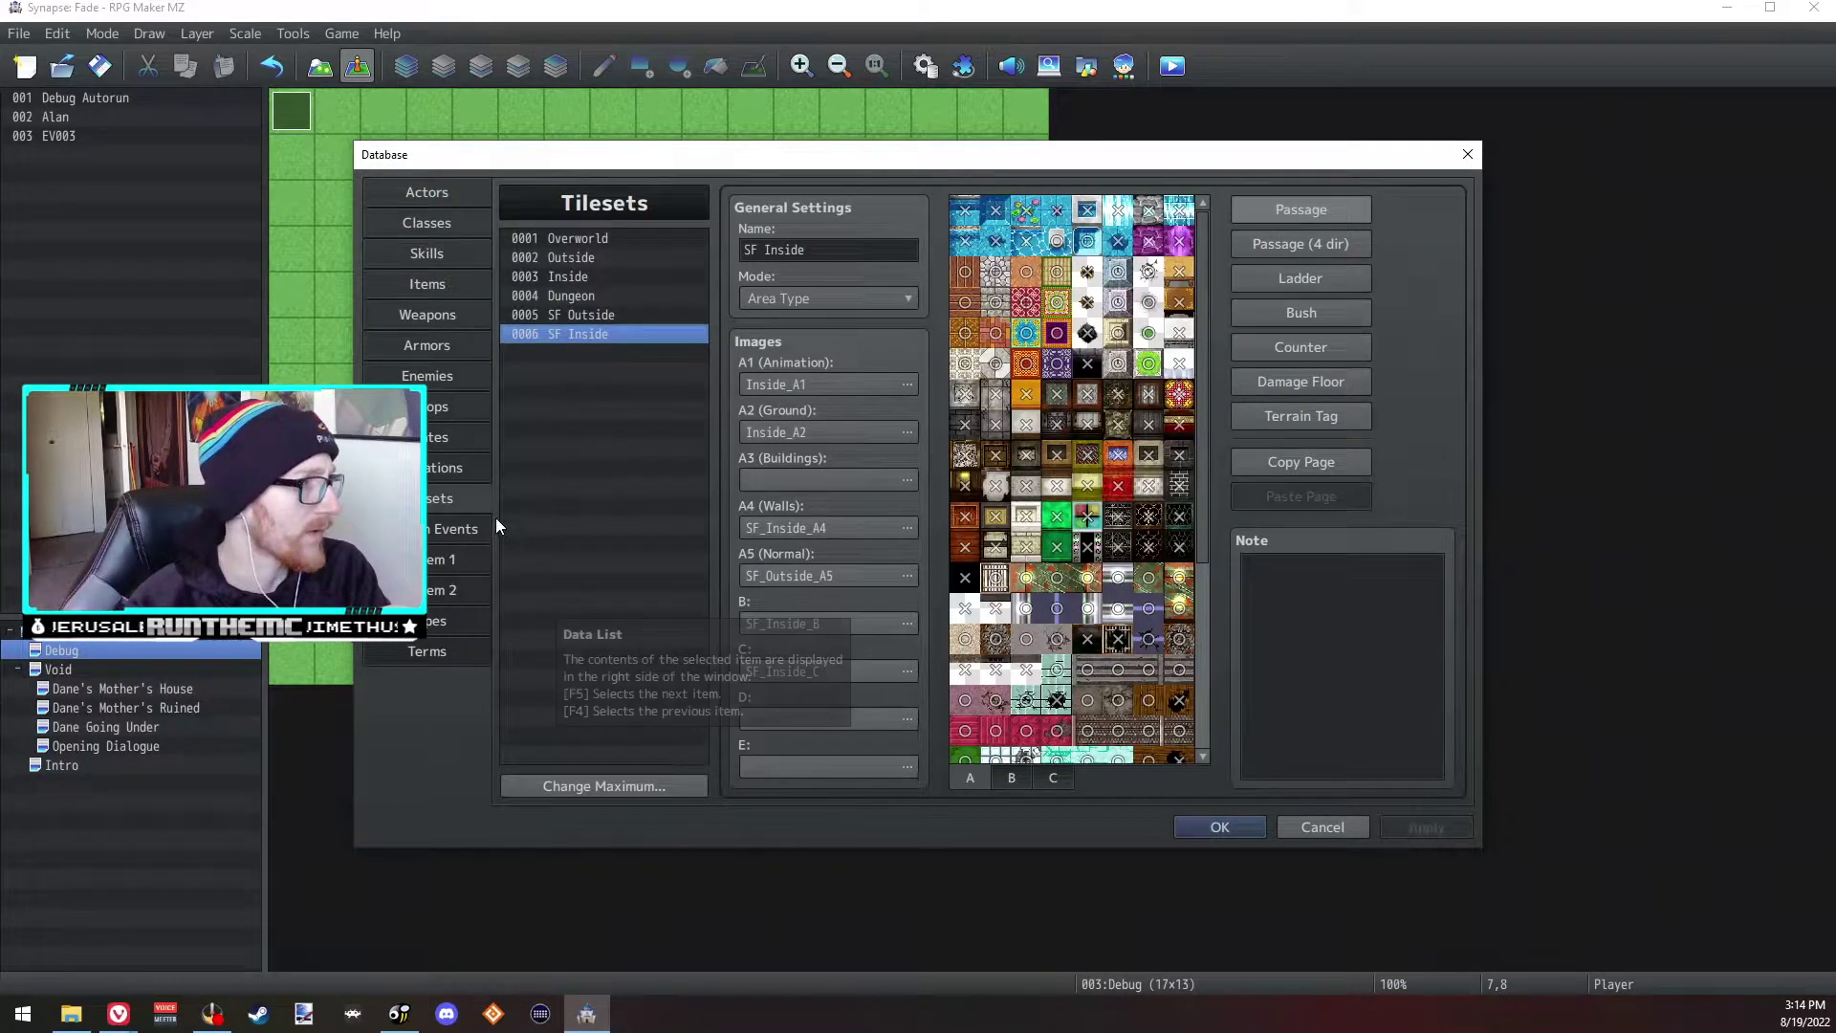
Step: Browse the SF character sheets for the empty actor 0004 and assign a sprite from SF_People1 as its character image
left_click(451, 192)
left_click(604, 291)
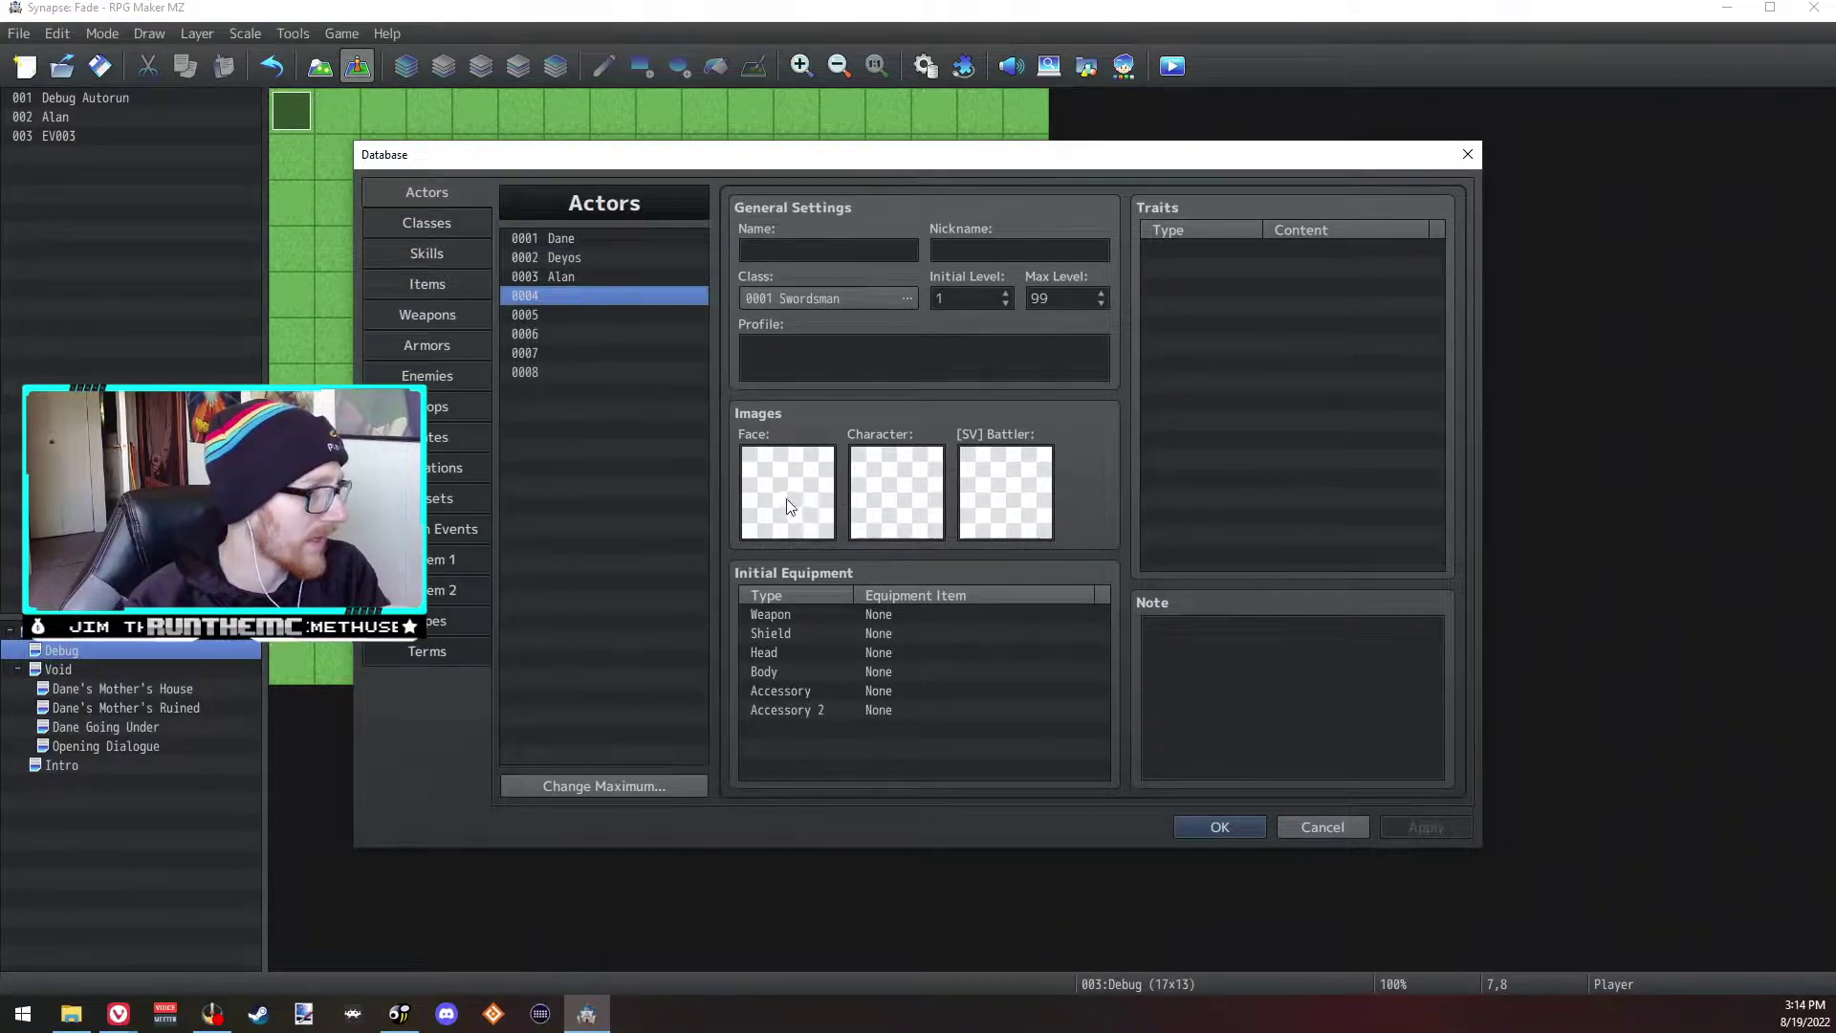
double_click(884, 467)
left_click_drag(774, 440, 778, 522)
left_click(622, 499)
left_click(631, 522)
left_click(627, 481)
left_click(626, 464)
left_click(645, 501)
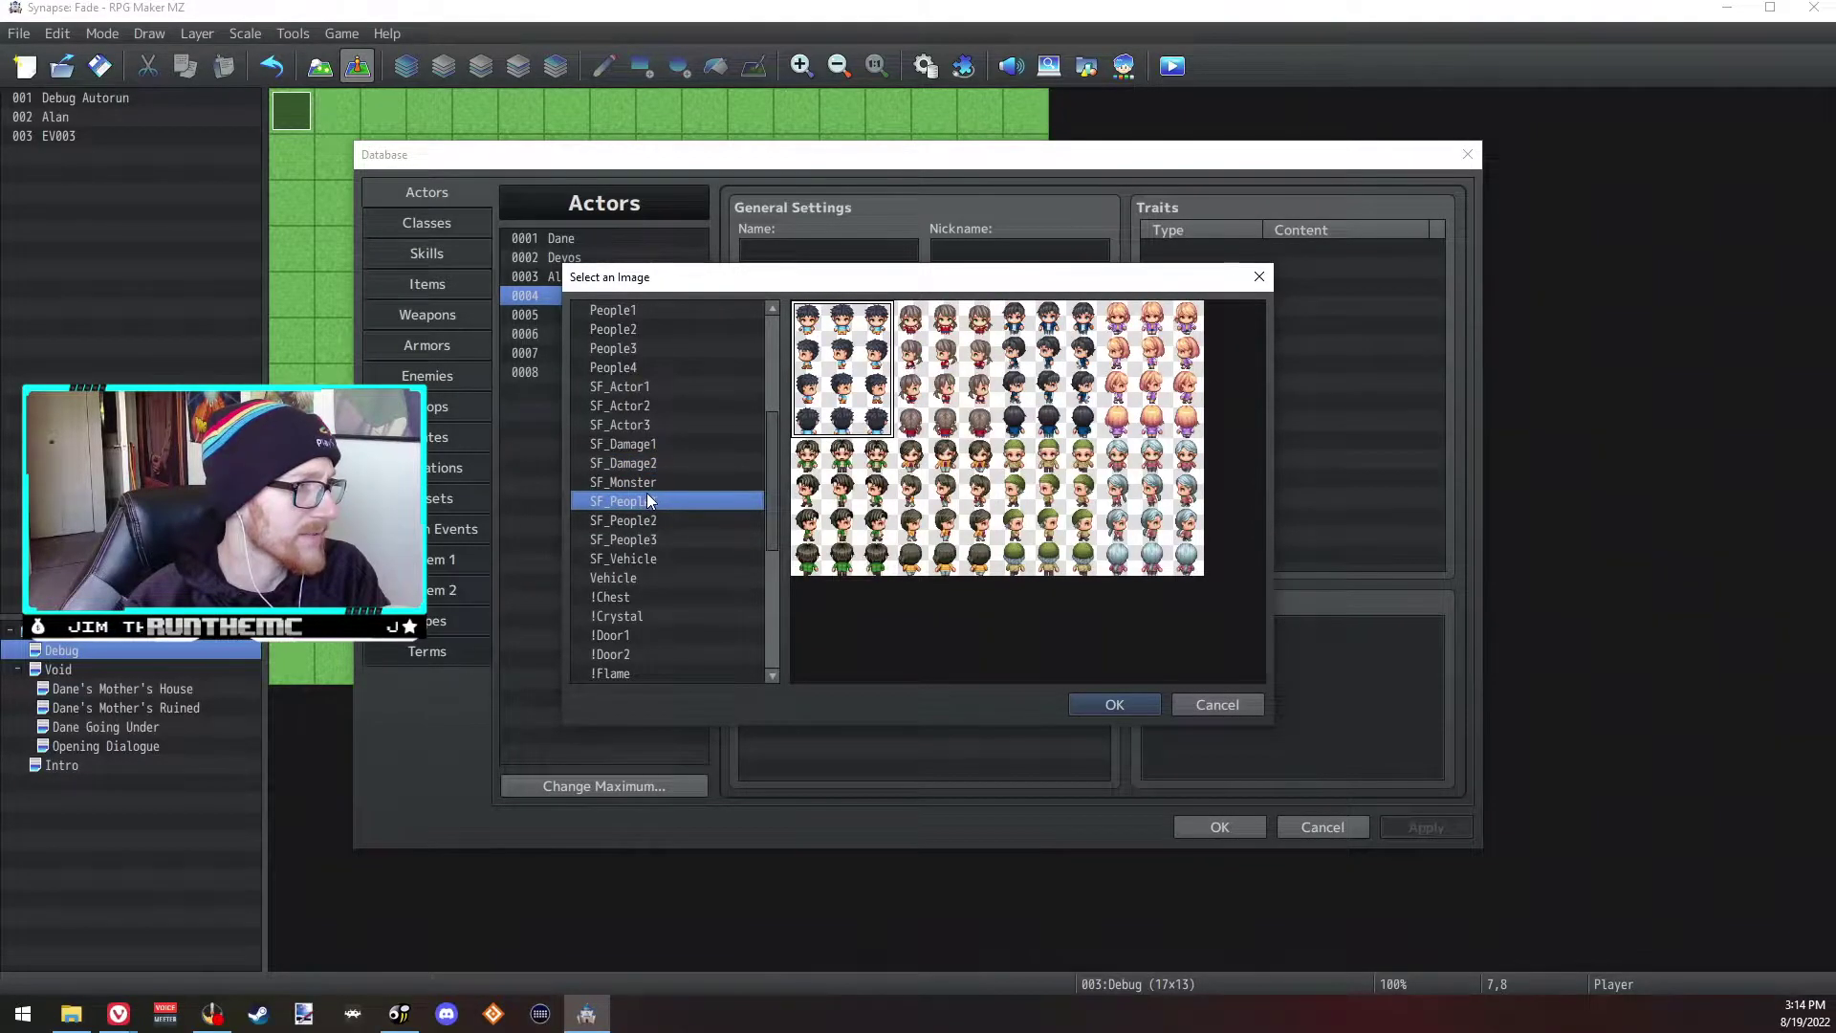
double_click(646, 494)
Step: Try a different character sprite on actor 0004, clear the character image again and confirm the database
double_click(945, 536)
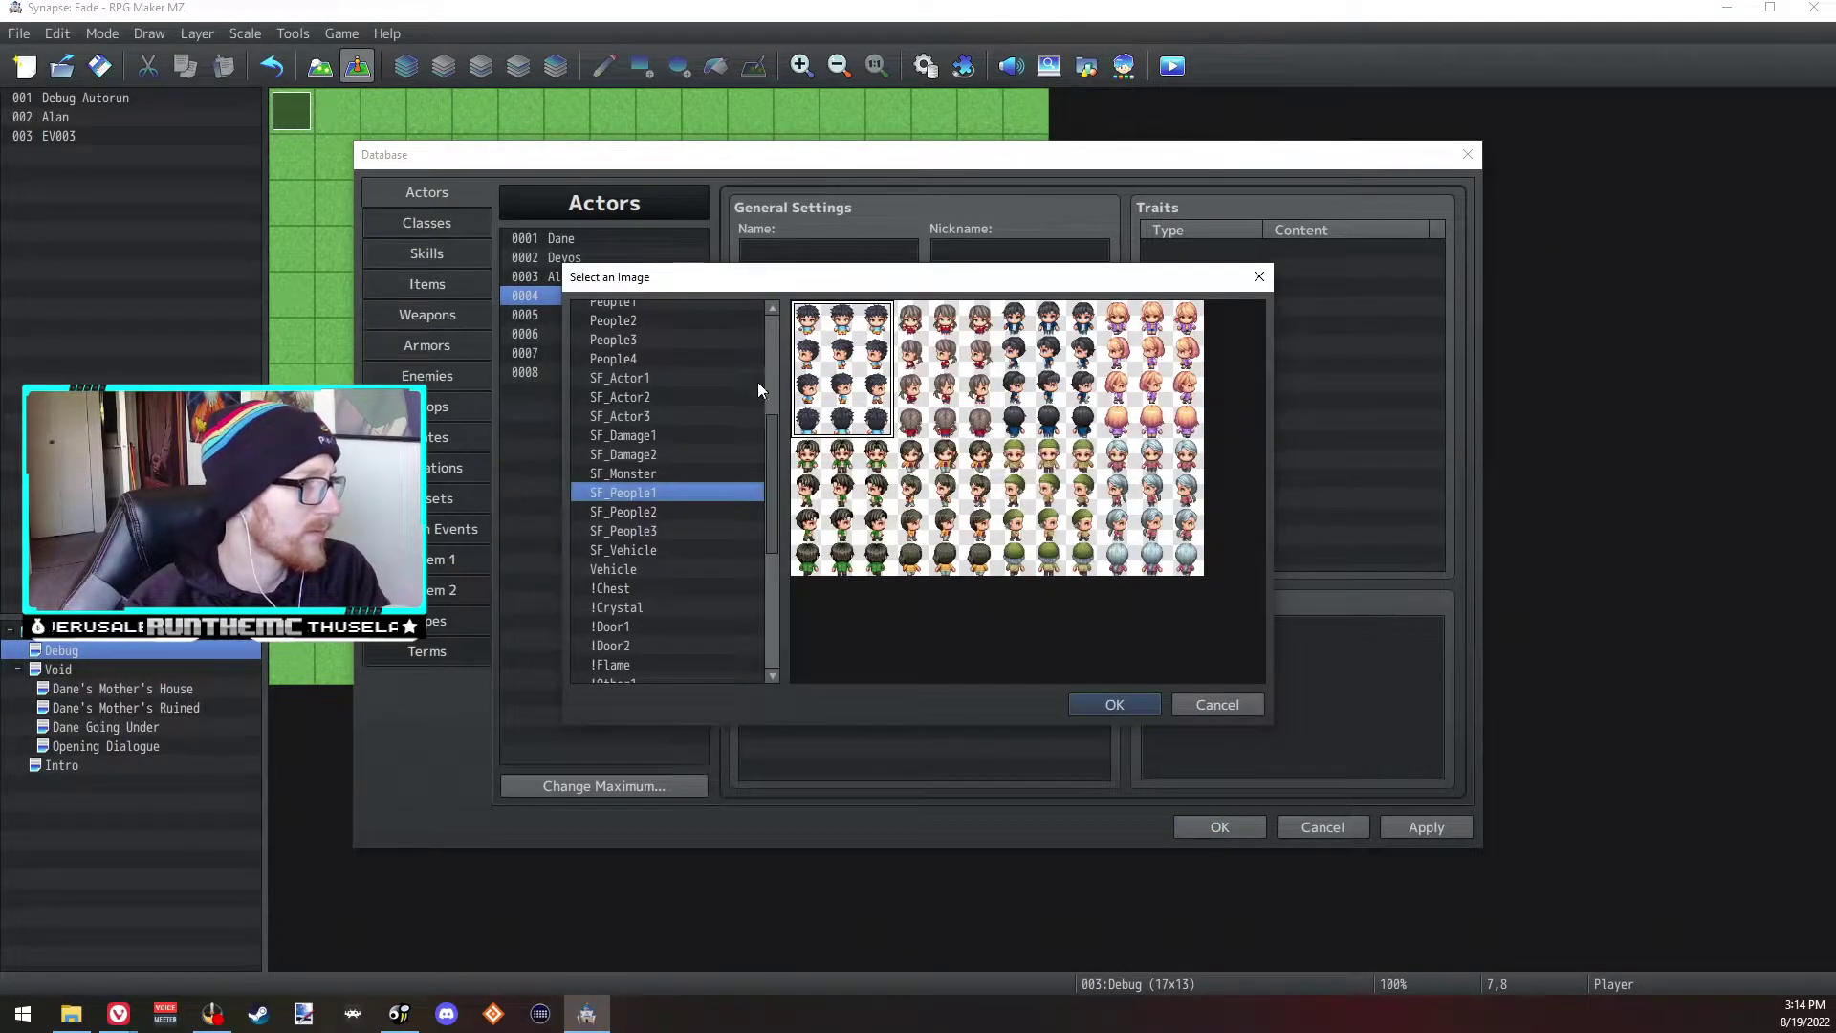
scroll(755, 380, "up", 5)
double_click(625, 329)
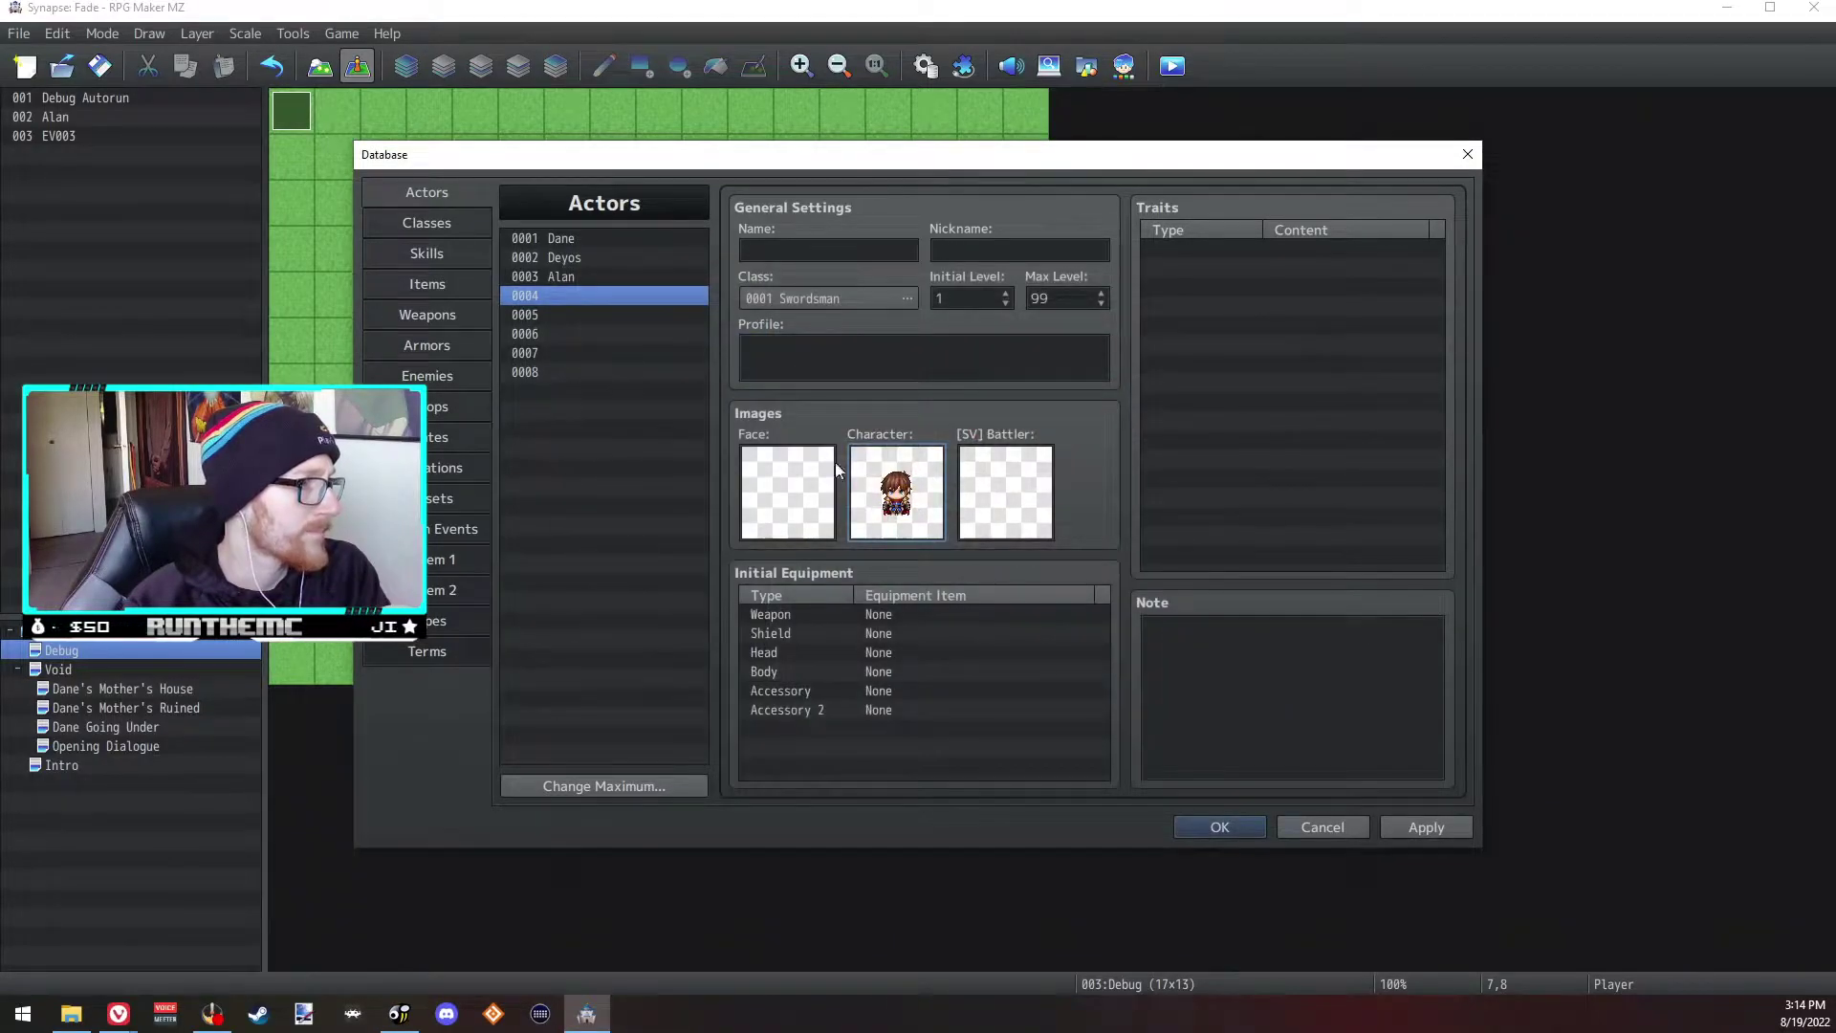
double_click(854, 488)
left_click(614, 313)
left_click(1115, 705)
left_click(1216, 826)
Step: Reopen the database and look through the Terms, System 1 and System 2 settings, including the title music
left_click(925, 65)
left_click(428, 651)
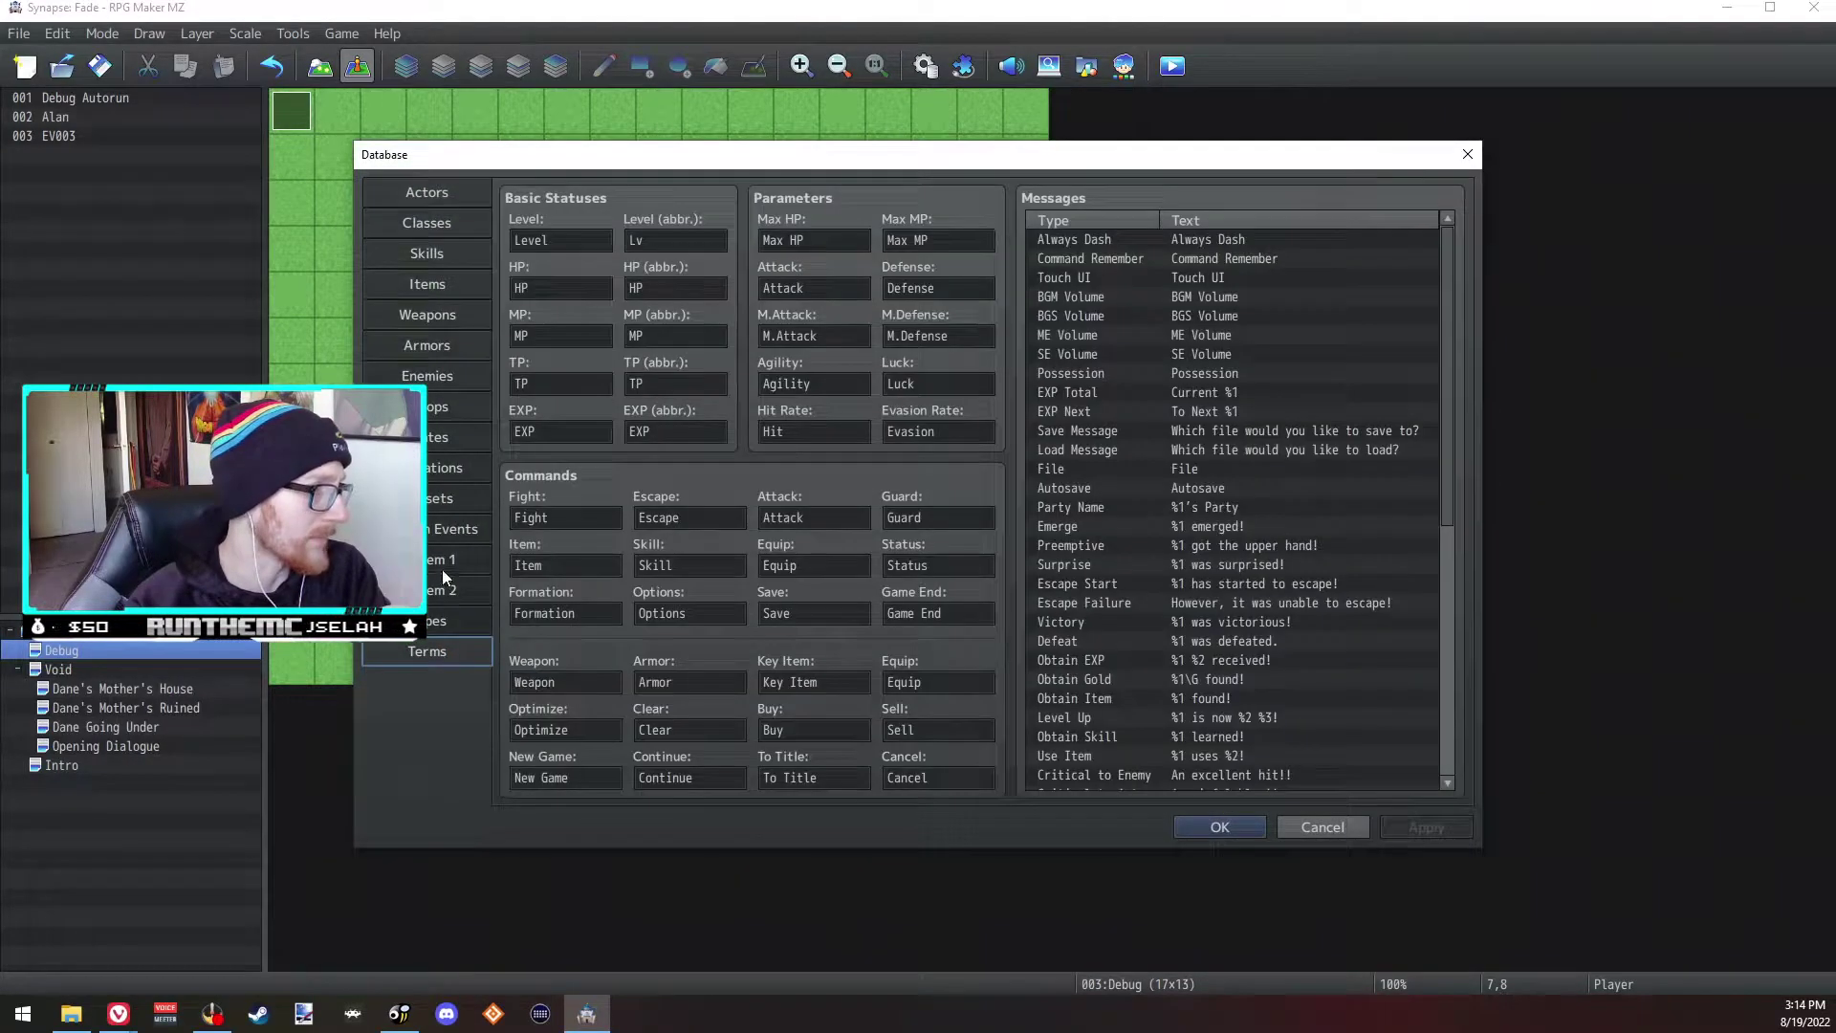
left_click(442, 558)
left_click(441, 590)
left_click(442, 561)
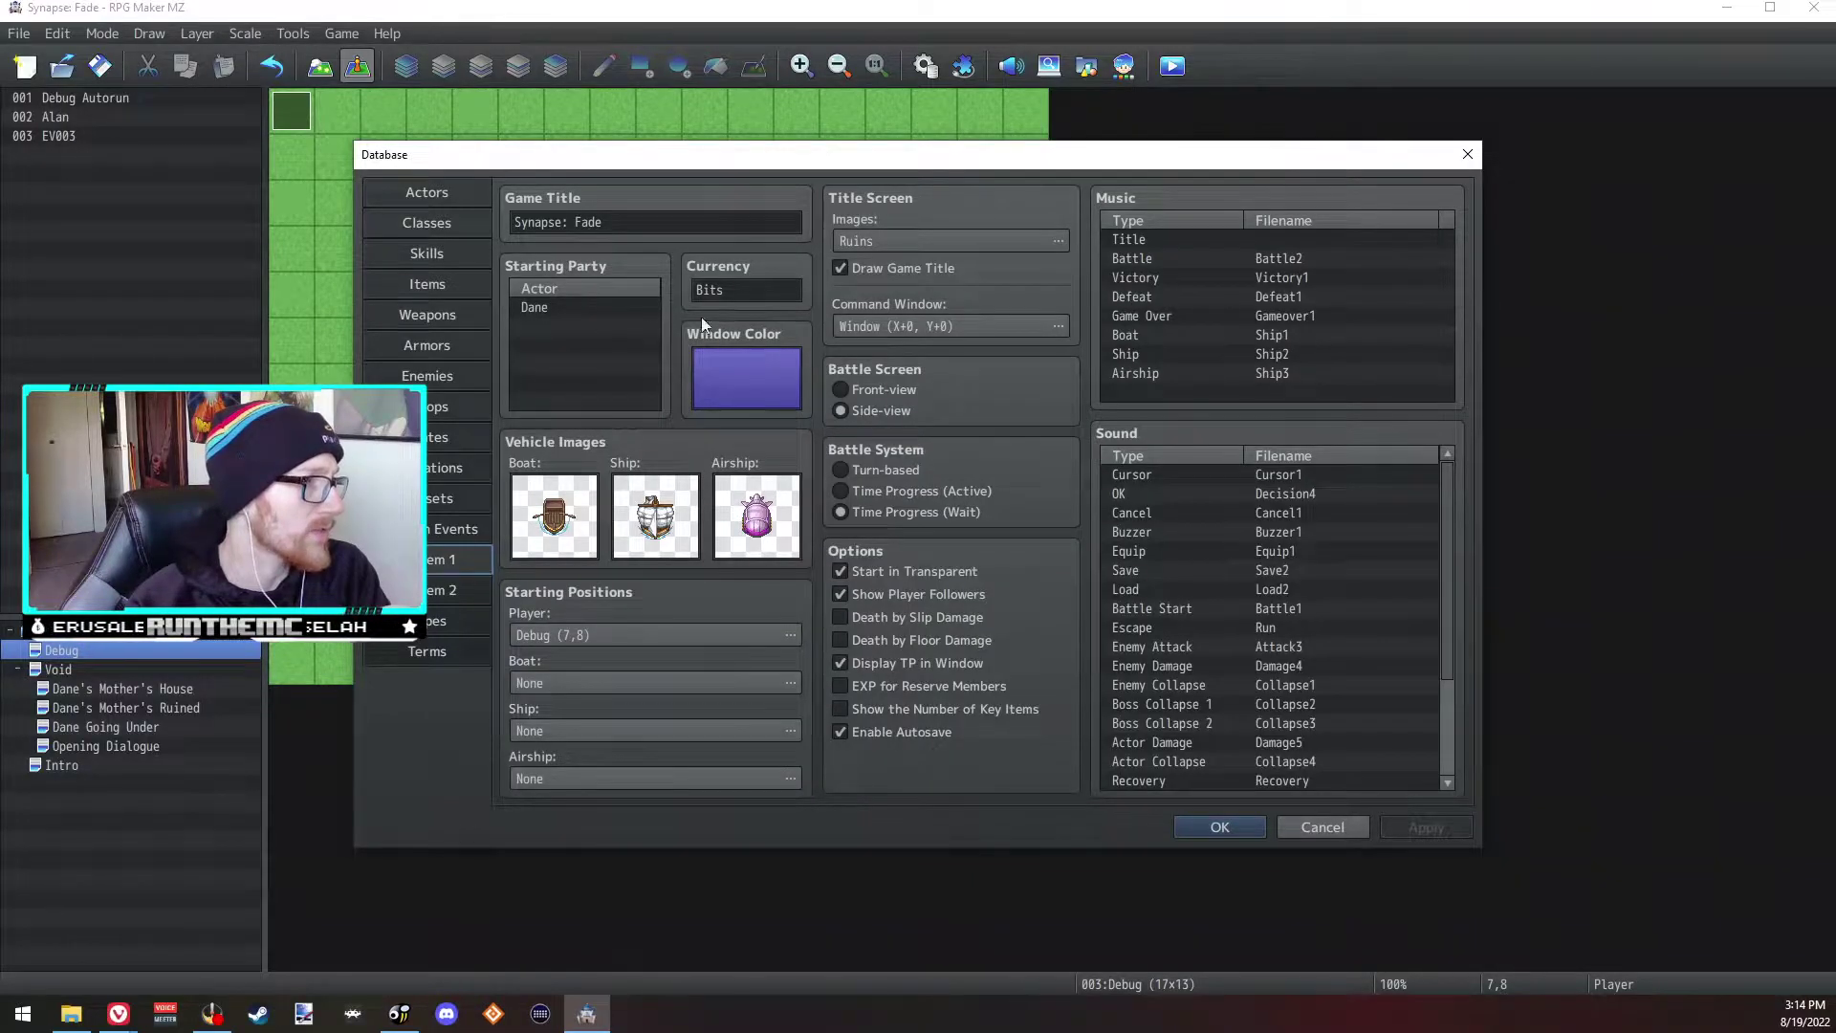
double_click(1199, 244)
left_click(1362, 581)
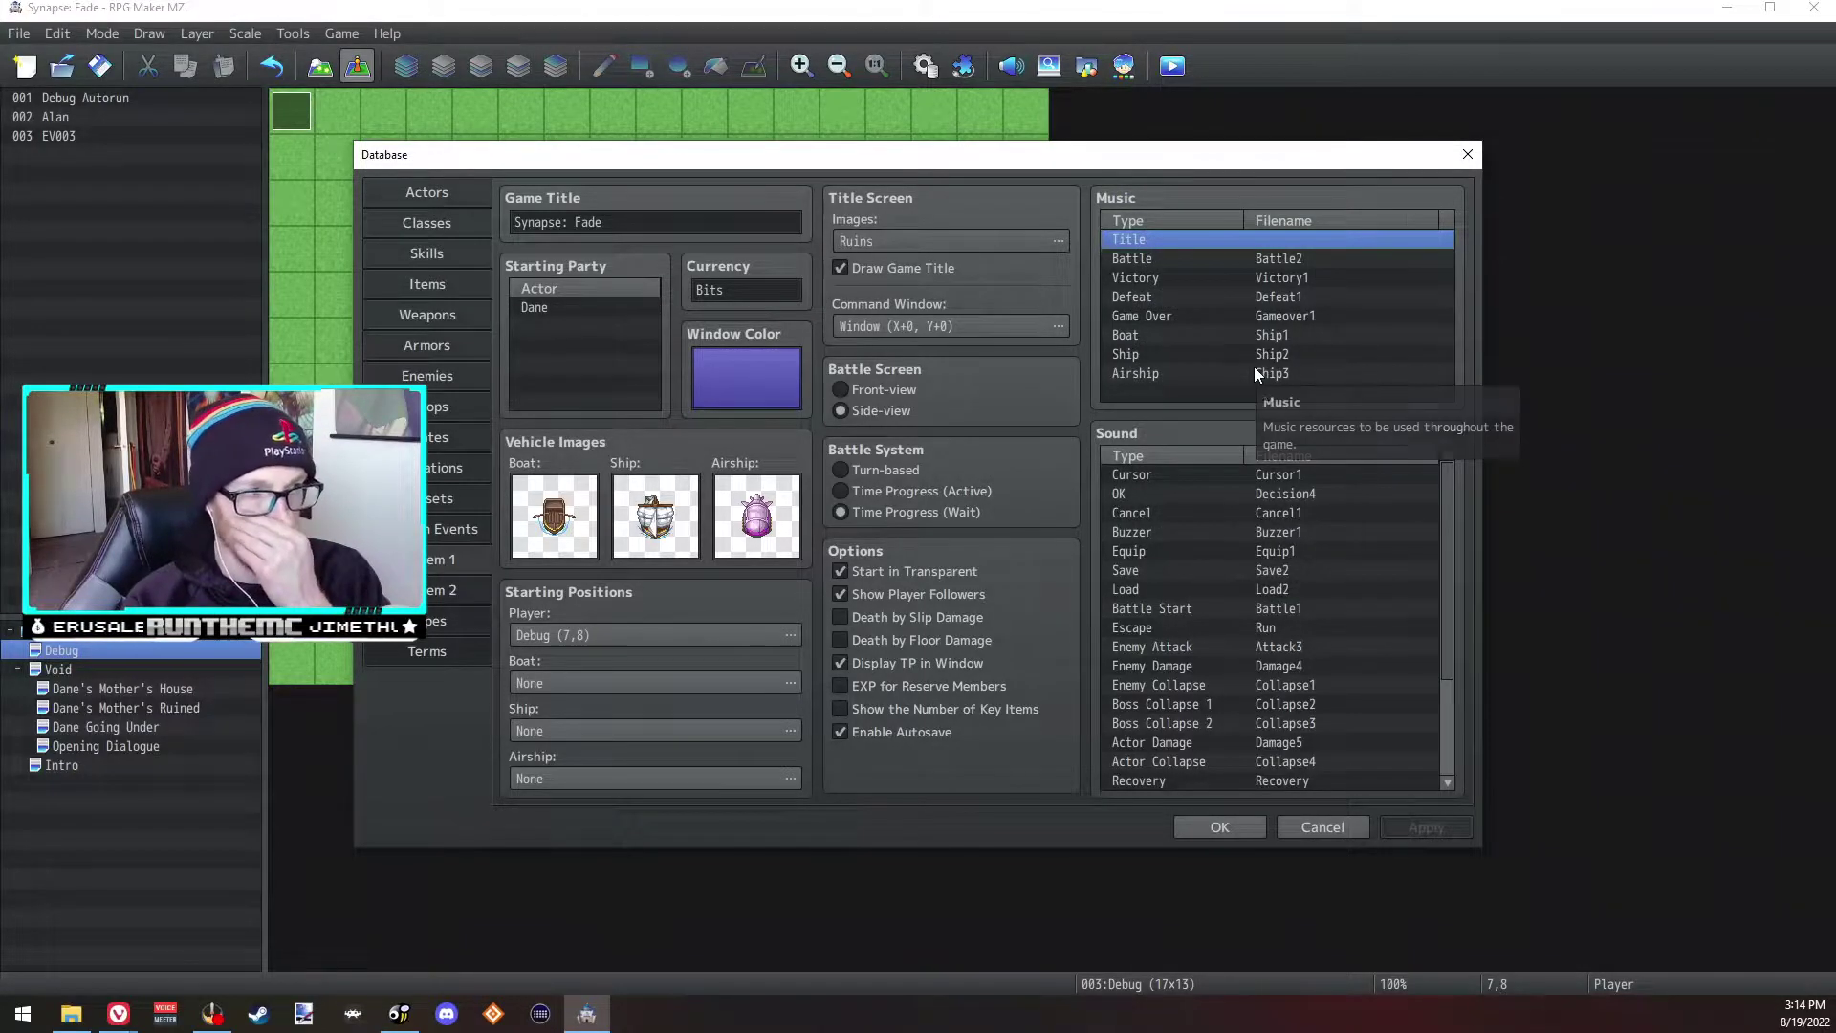
Step: Preview the Medieval and Floral frames over title screen images such as Ruins, Beach and Canyon, and return the frame to (None)
left_click(918, 241)
double_click(918, 241)
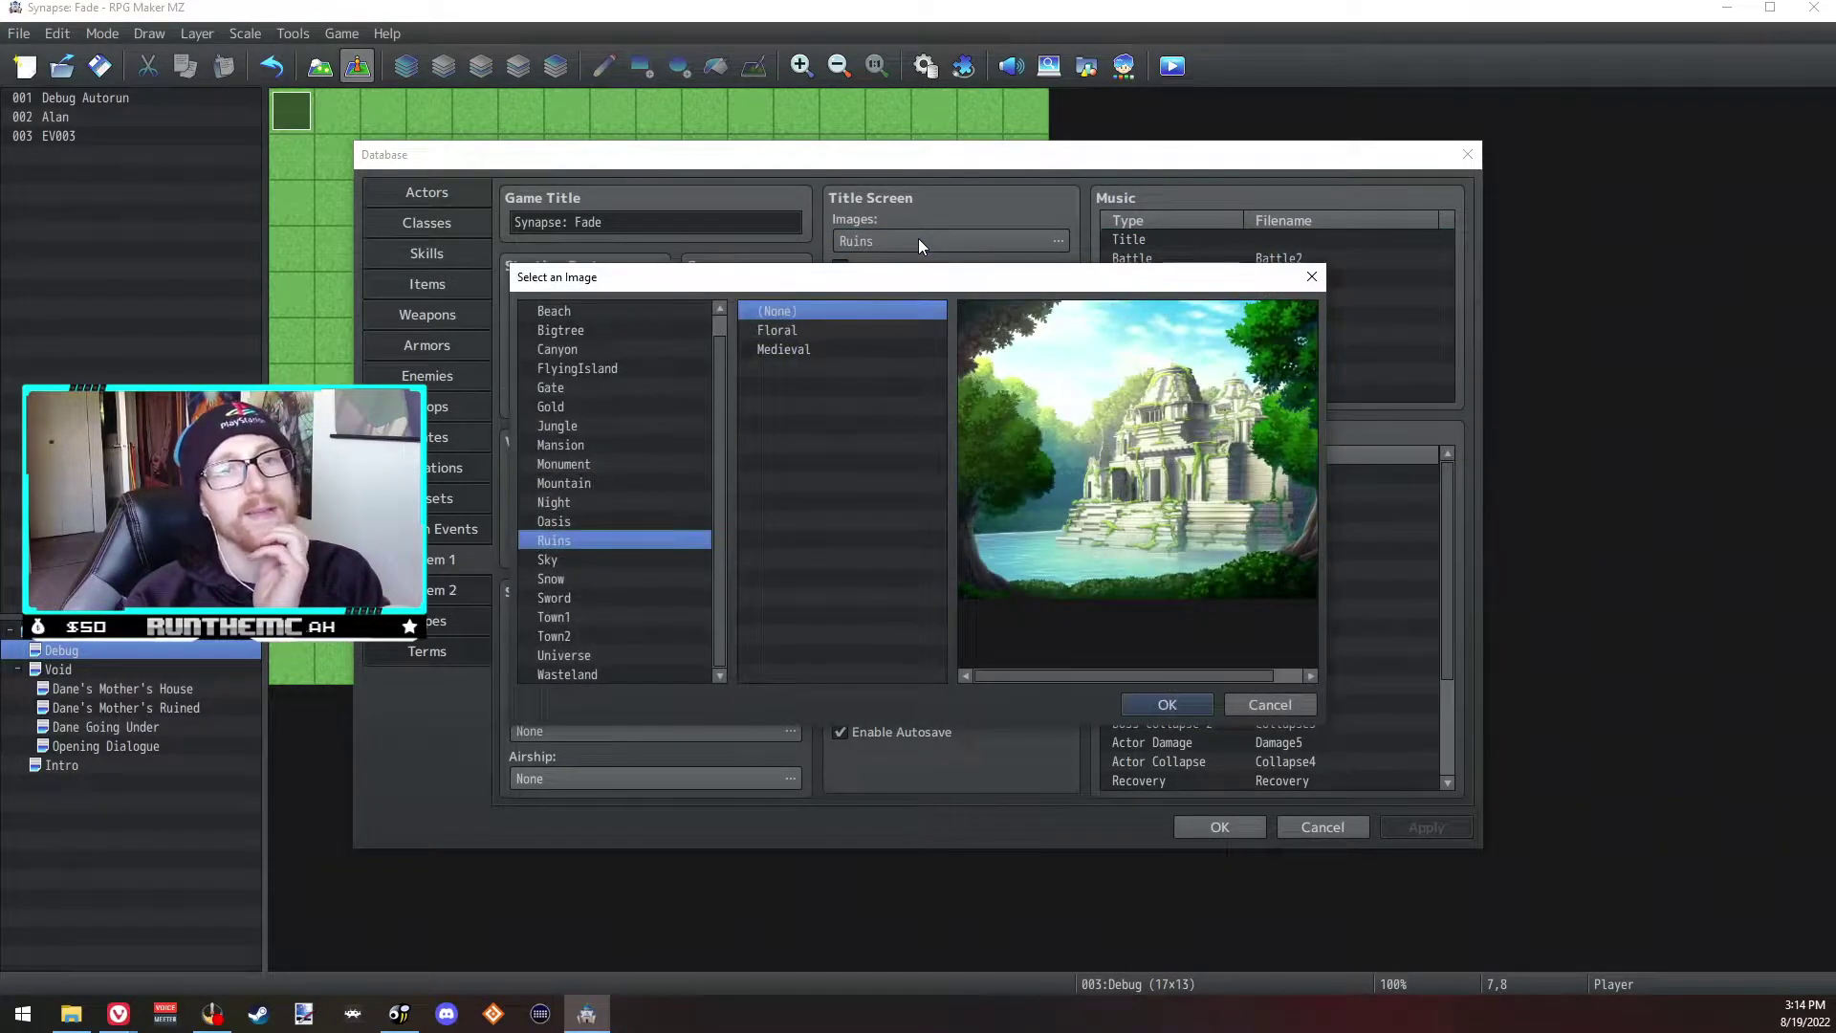
left_click(826, 346)
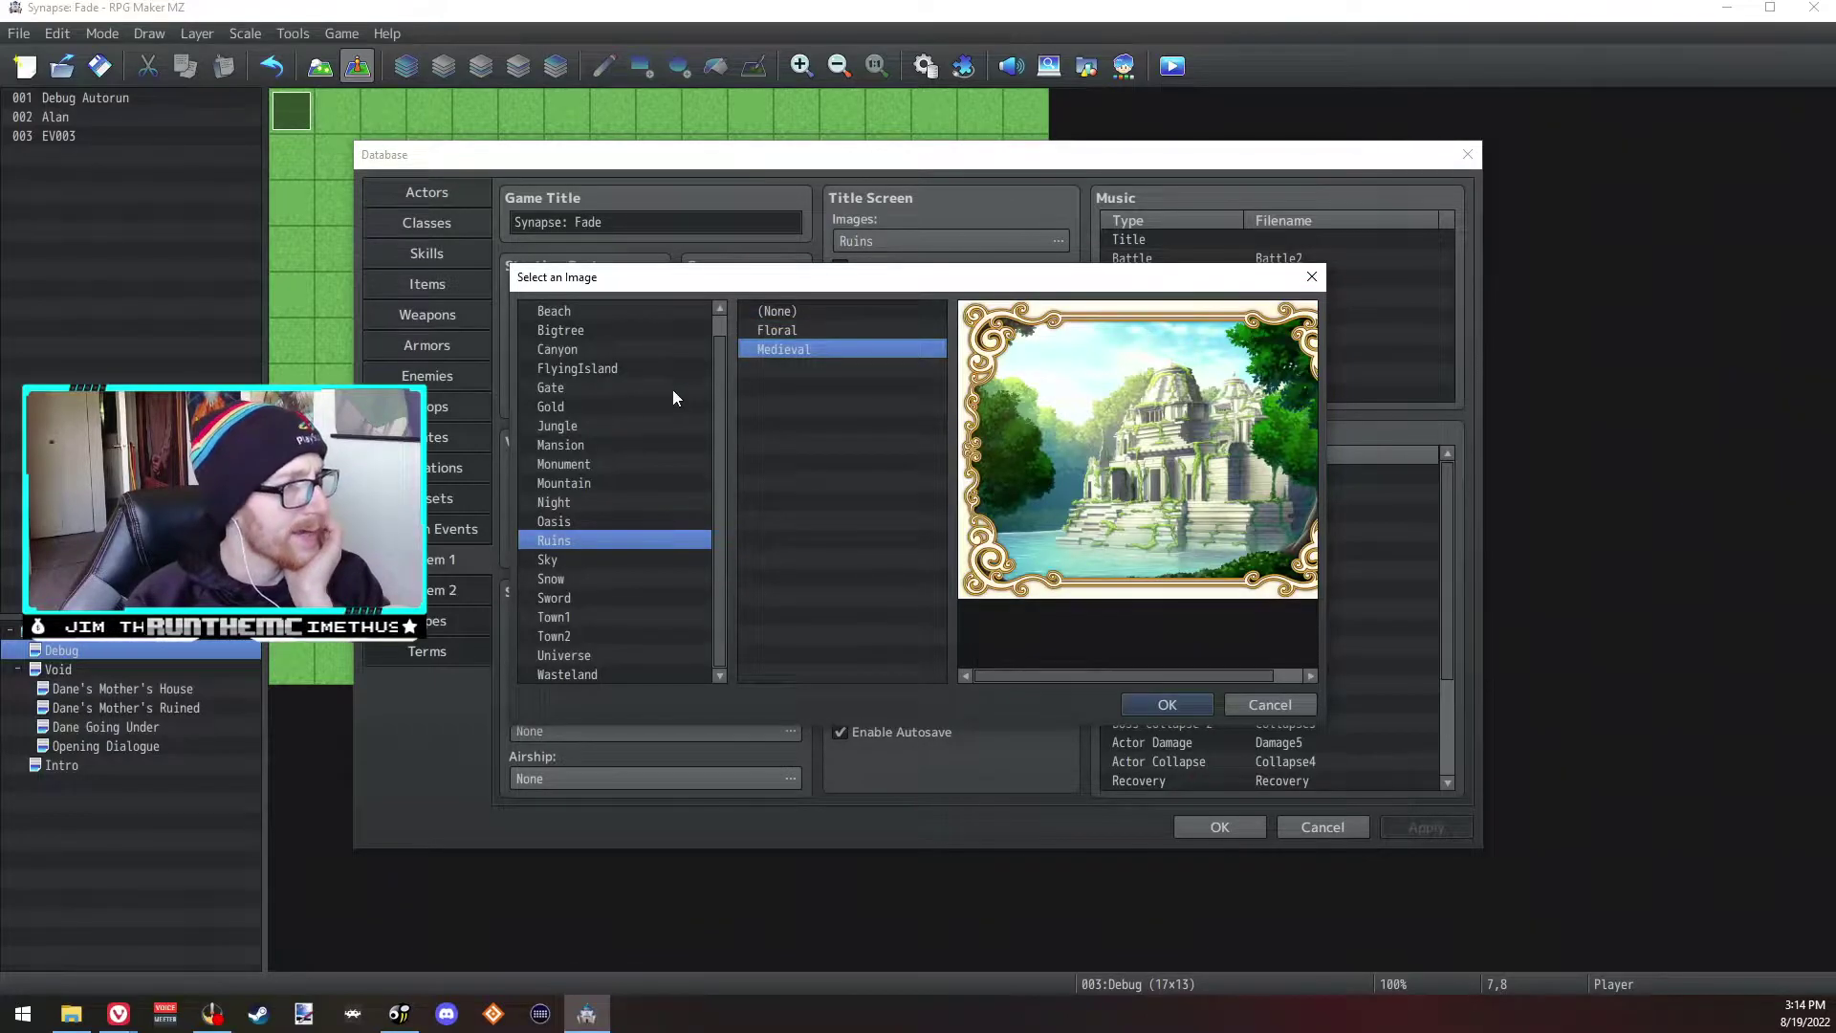
left_click(607, 316)
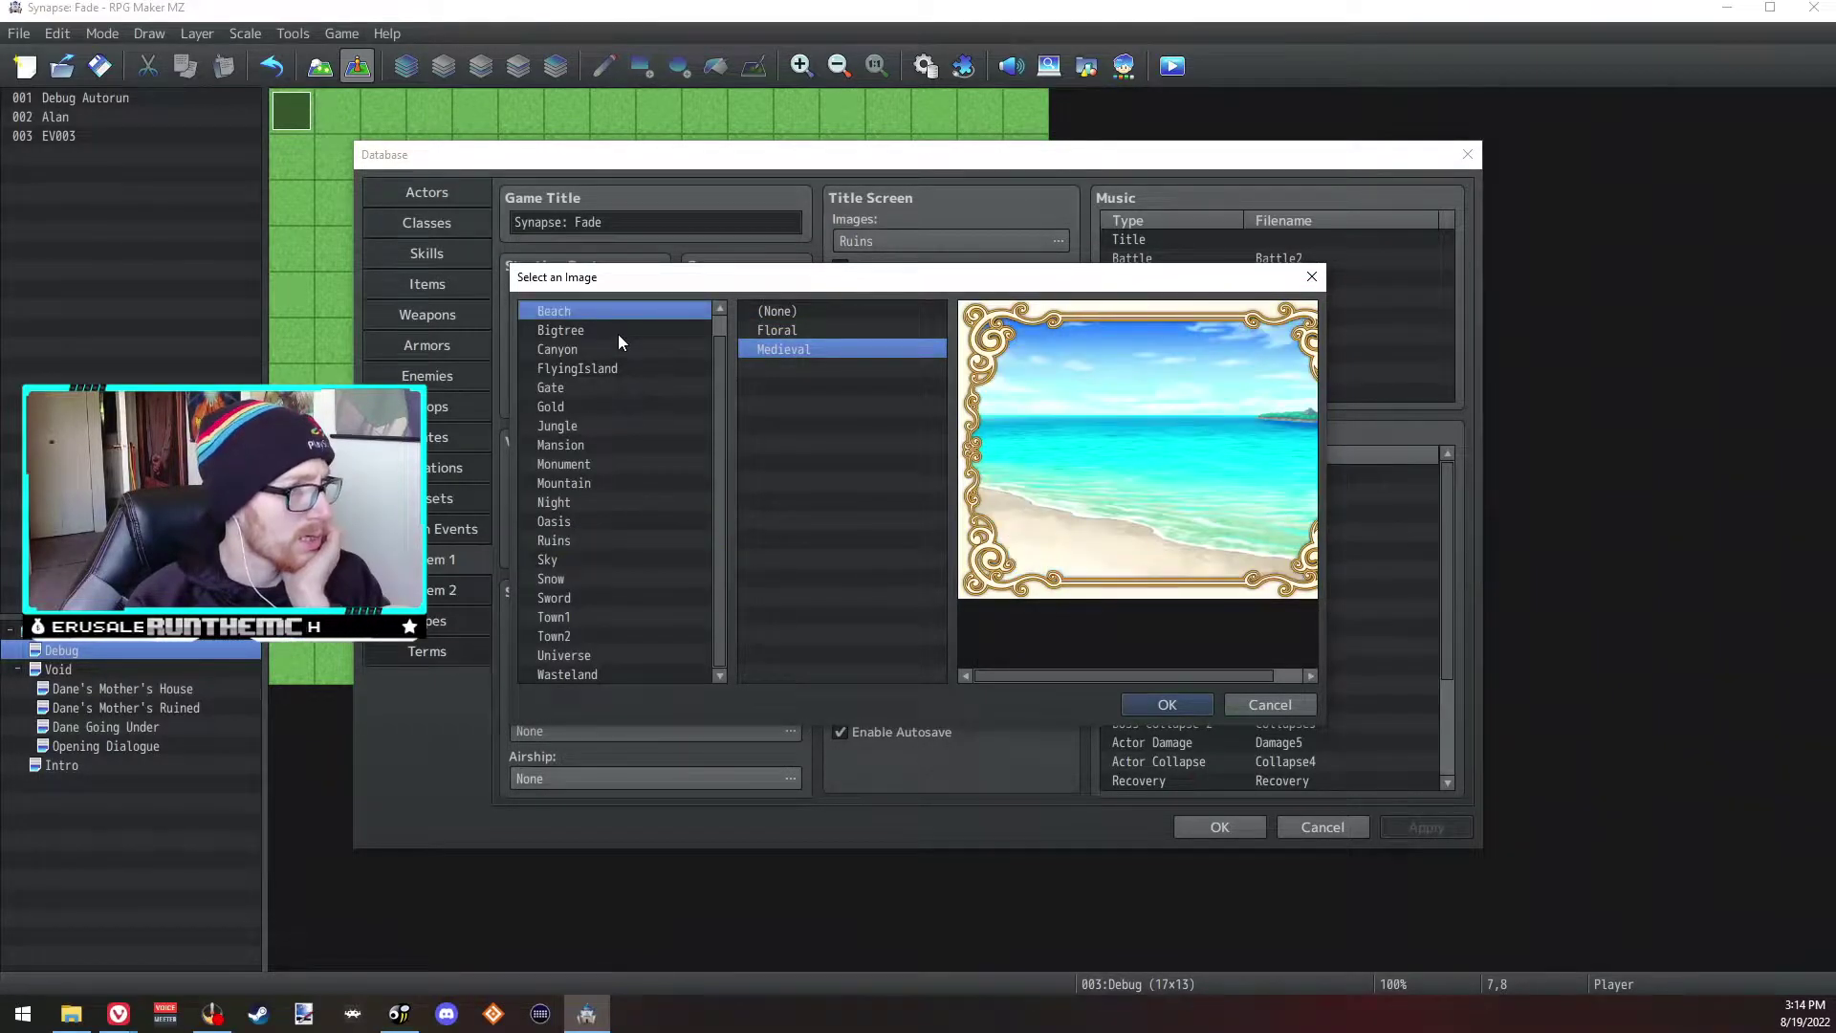
left_click(618, 331)
left_click(611, 348)
left_click(779, 329)
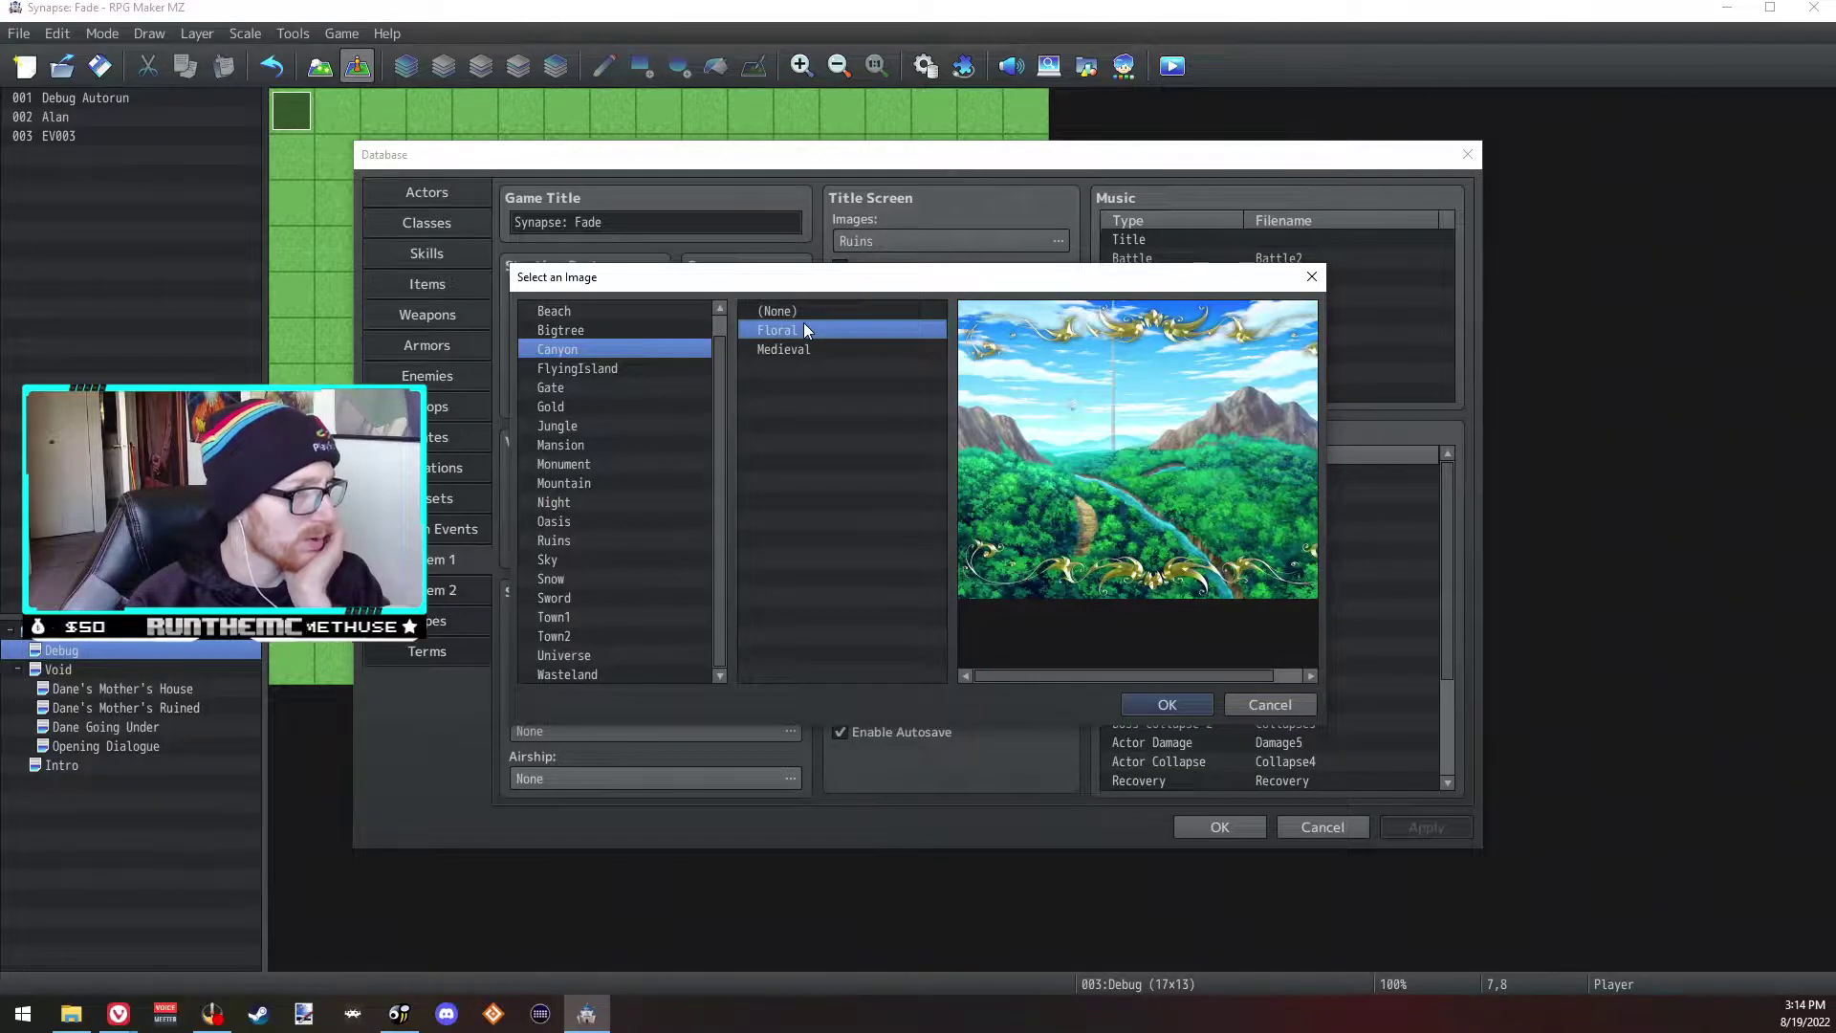
left_click(793, 309)
Step: Compare the available title screen backgrounds, set the title image to Night without a frame and confirm the database
left_click(612, 331)
left_click(616, 312)
left_click(618, 330)
left_click(623, 348)
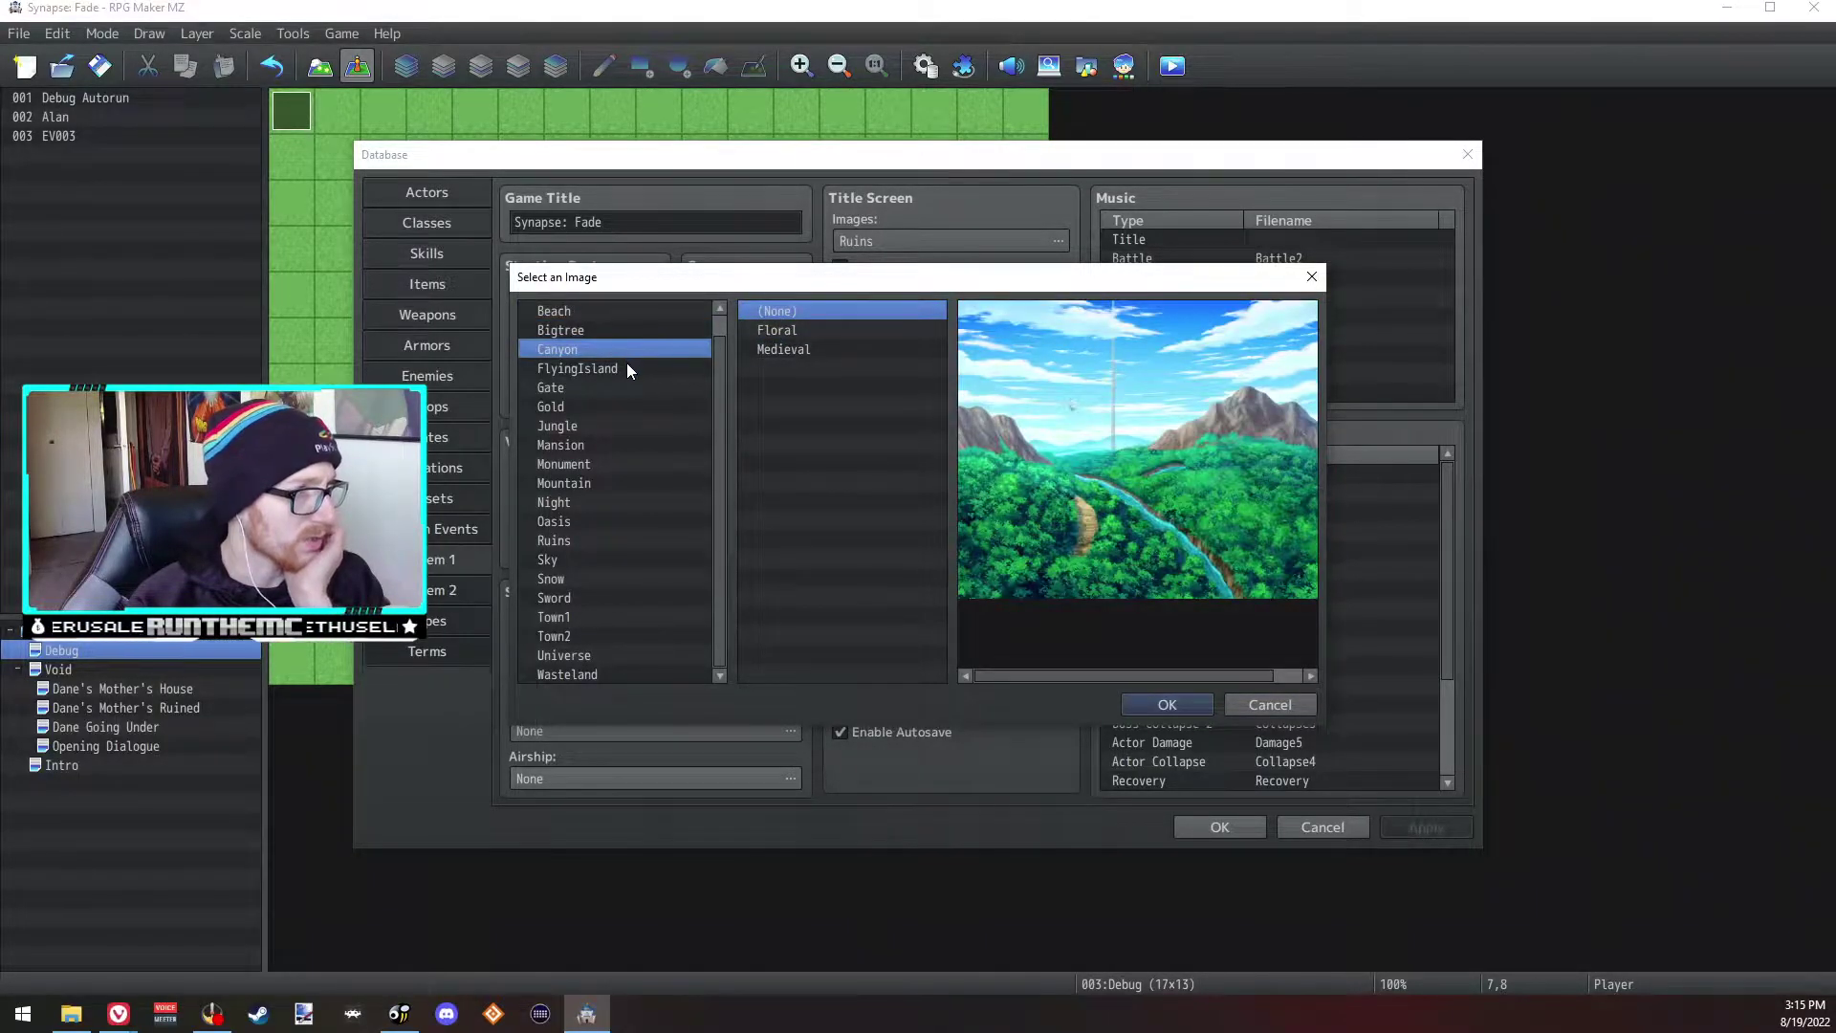
left_click(627, 367)
left_click(619, 387)
left_click(616, 406)
left_click(615, 426)
left_click(619, 464)
left_click(621, 501)
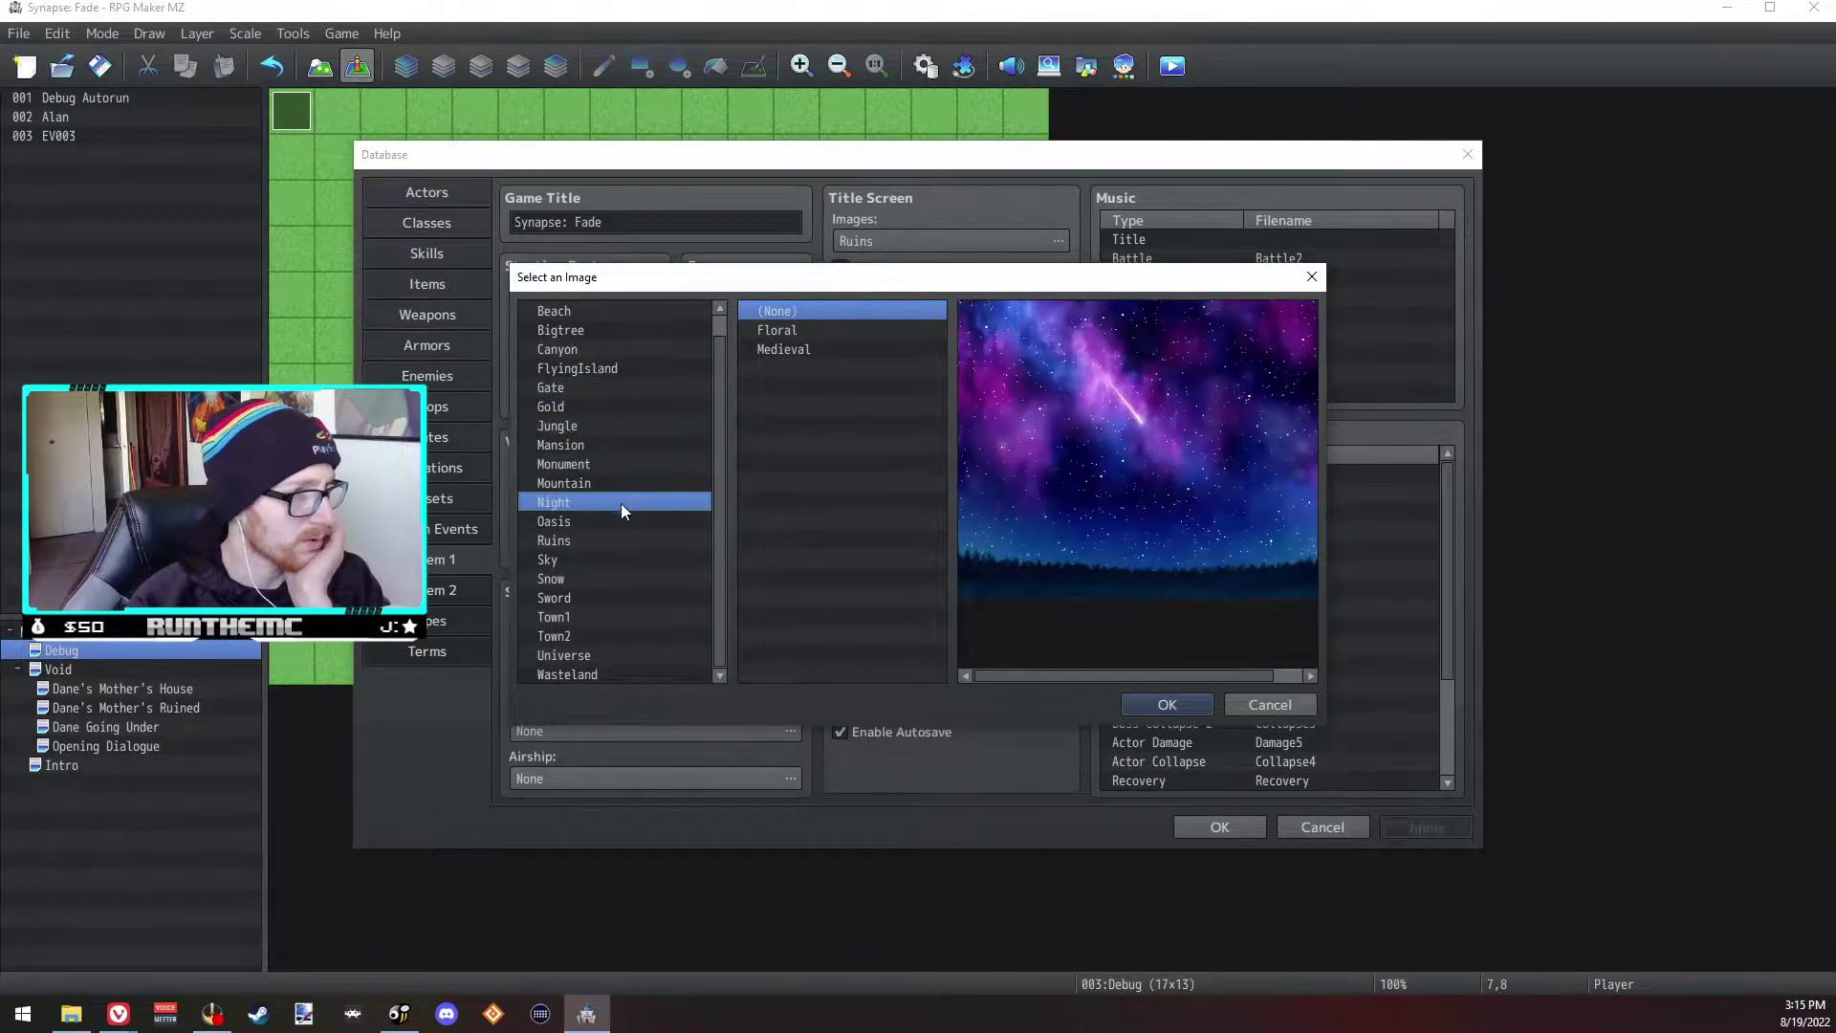
left_click(619, 517)
left_click(601, 498)
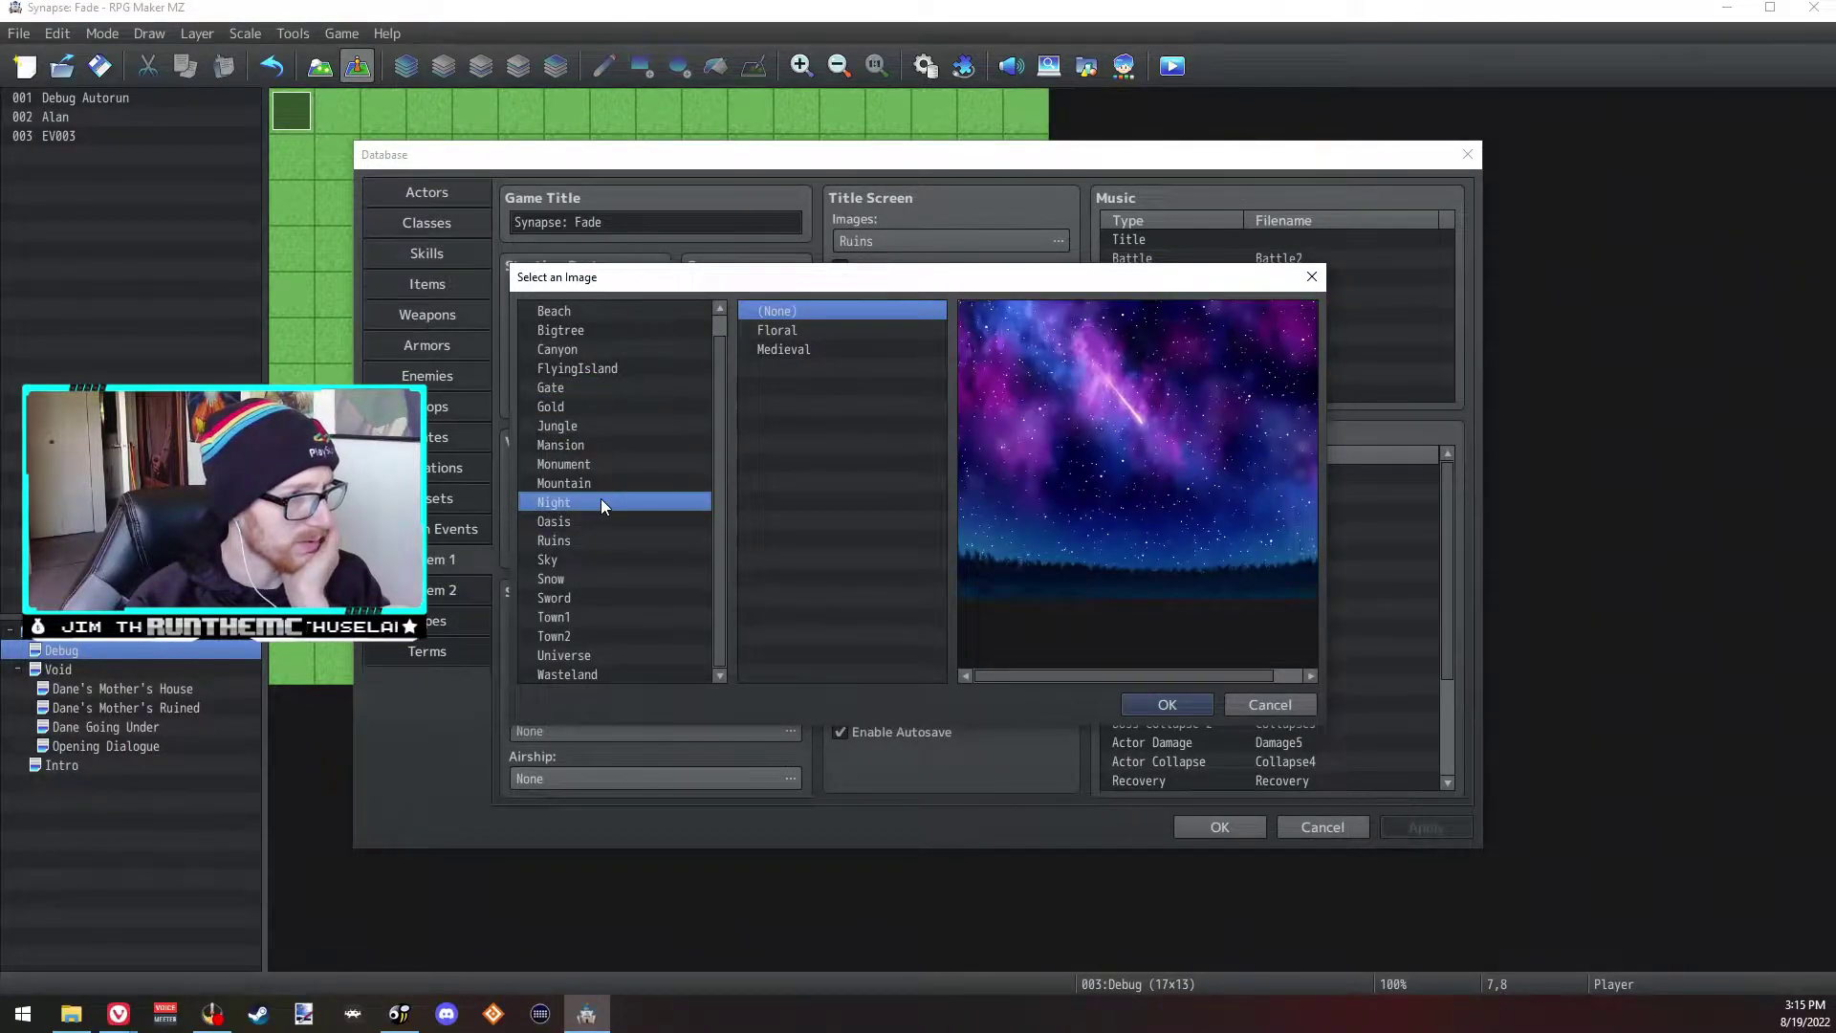
left_click(1166, 704)
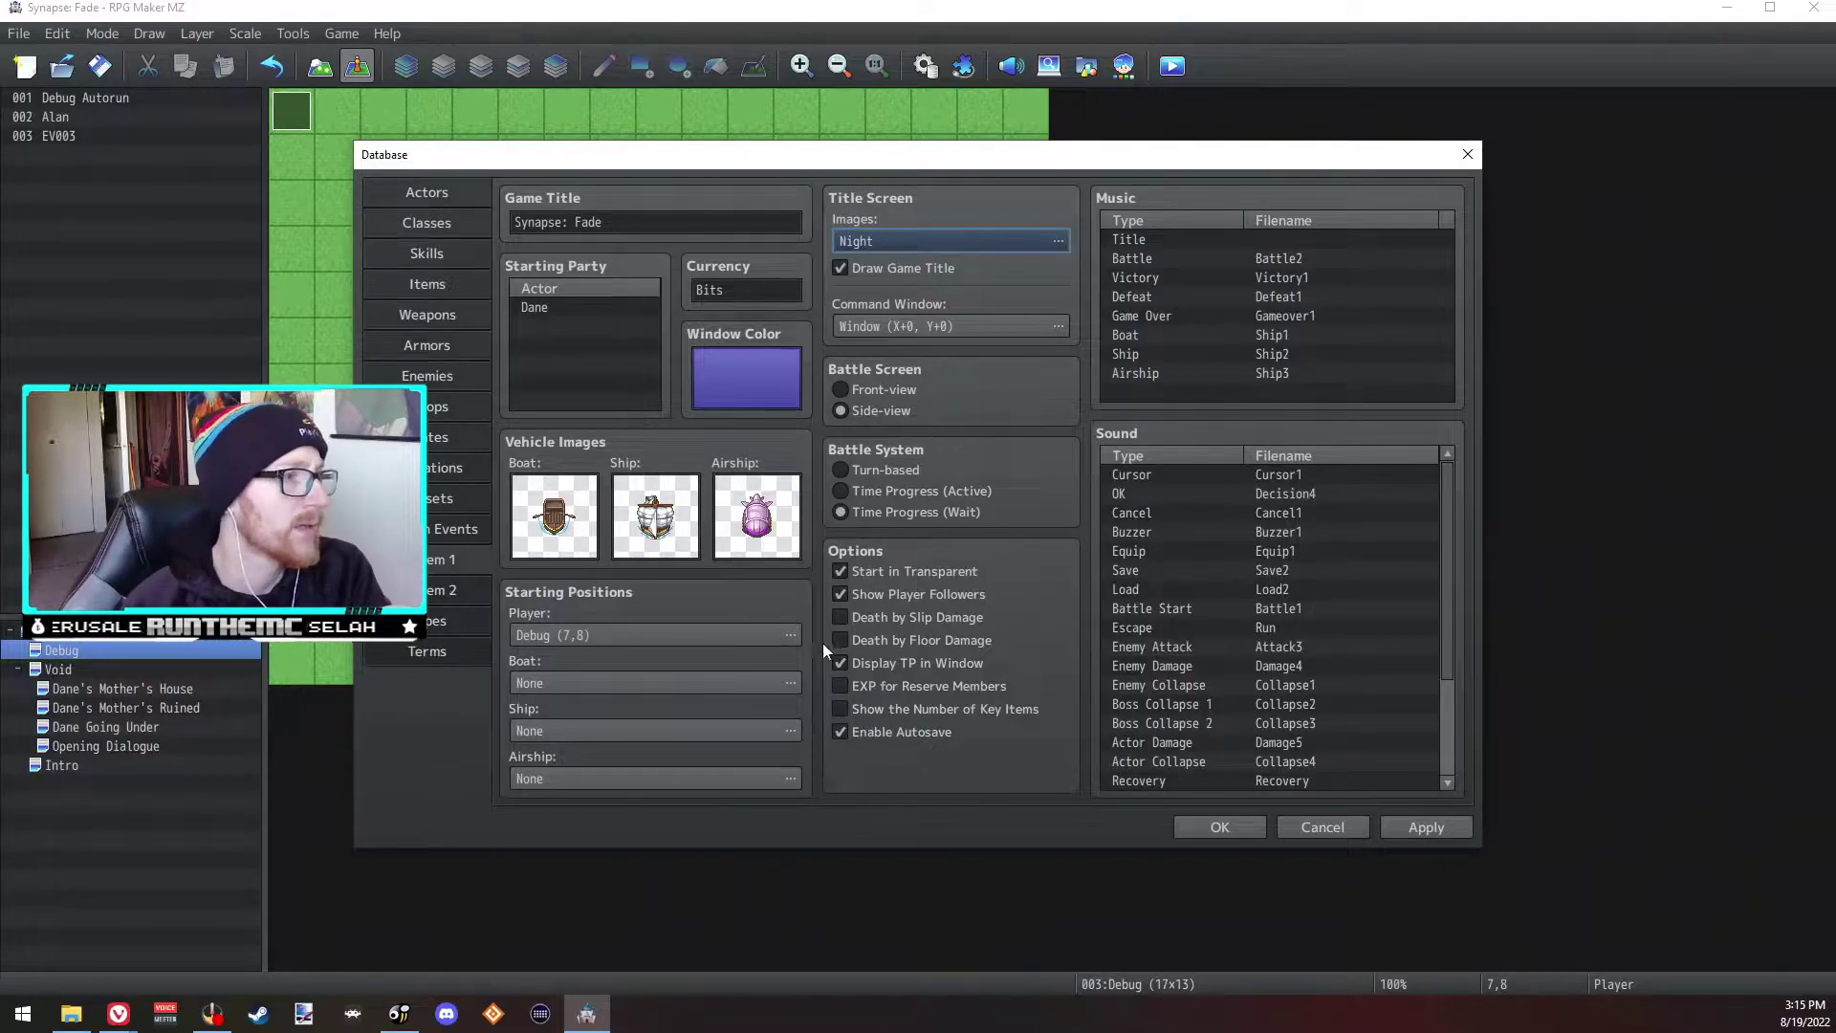
left_click(1219, 828)
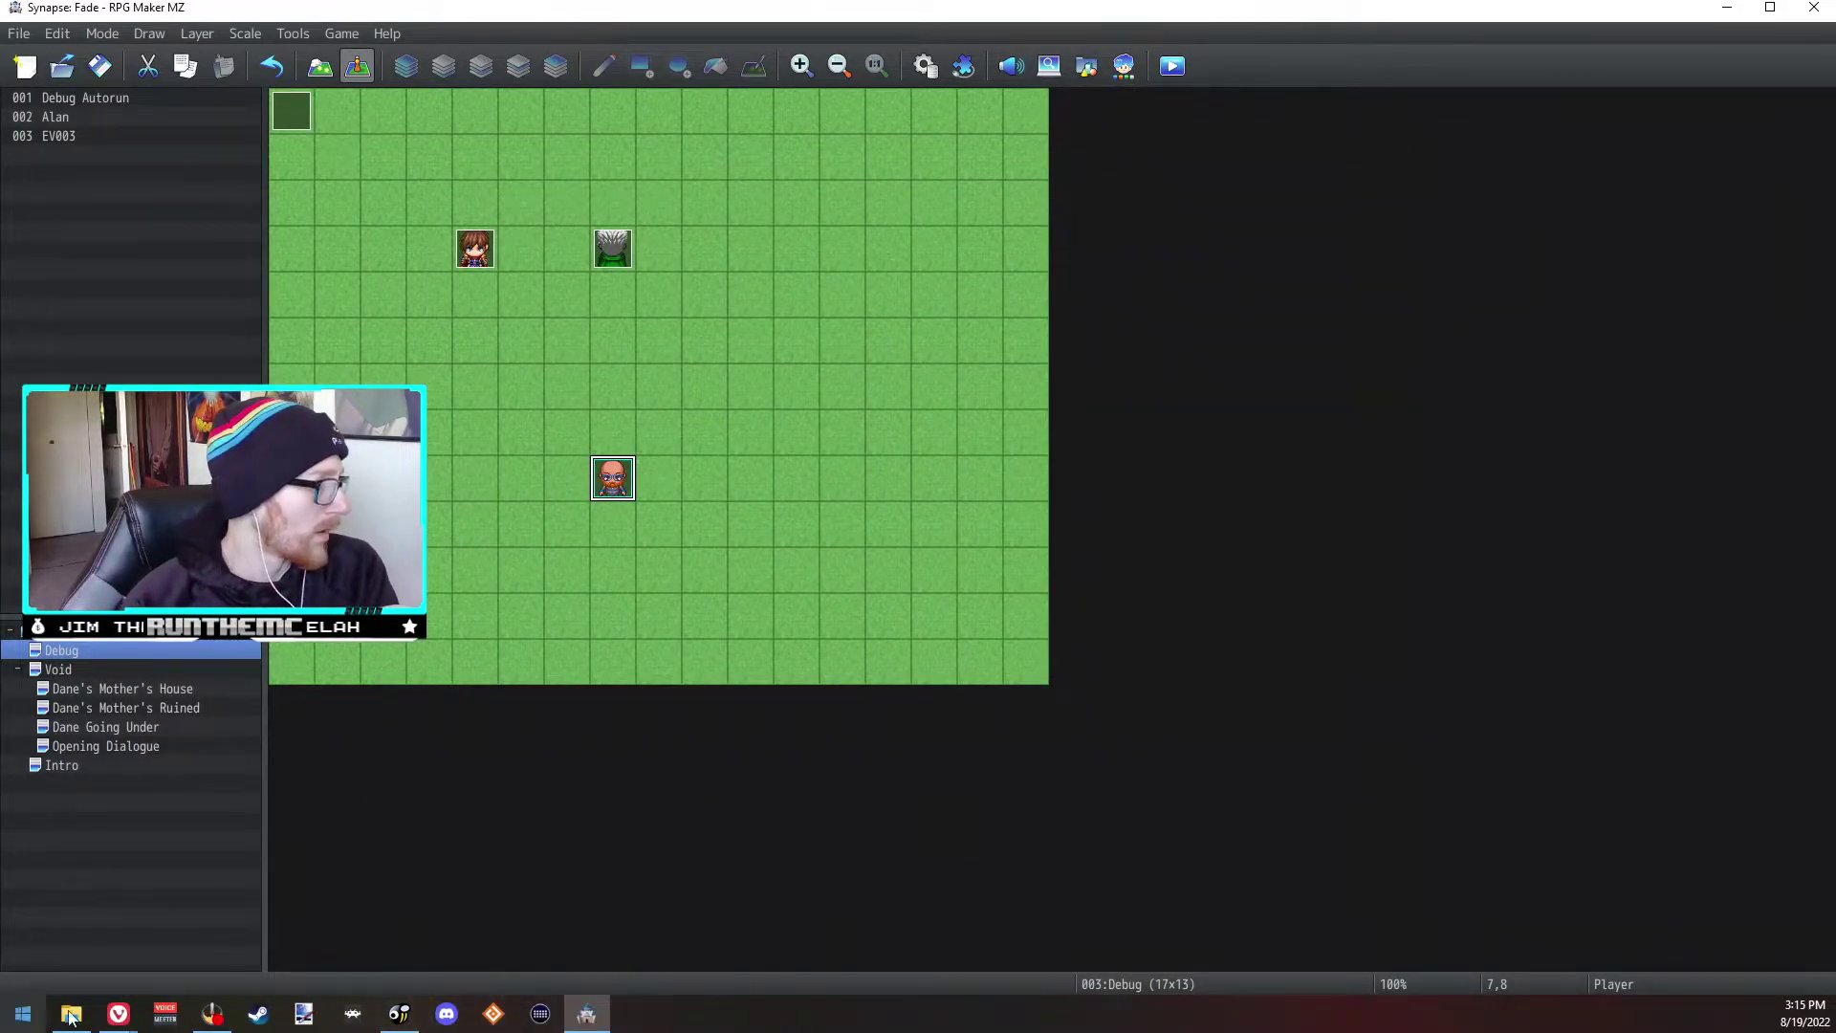
Step: Switch to the Overview/Guidelines document and review the custom scripts rules and the point on including as many game systems as possible
mouse_move(117, 1013)
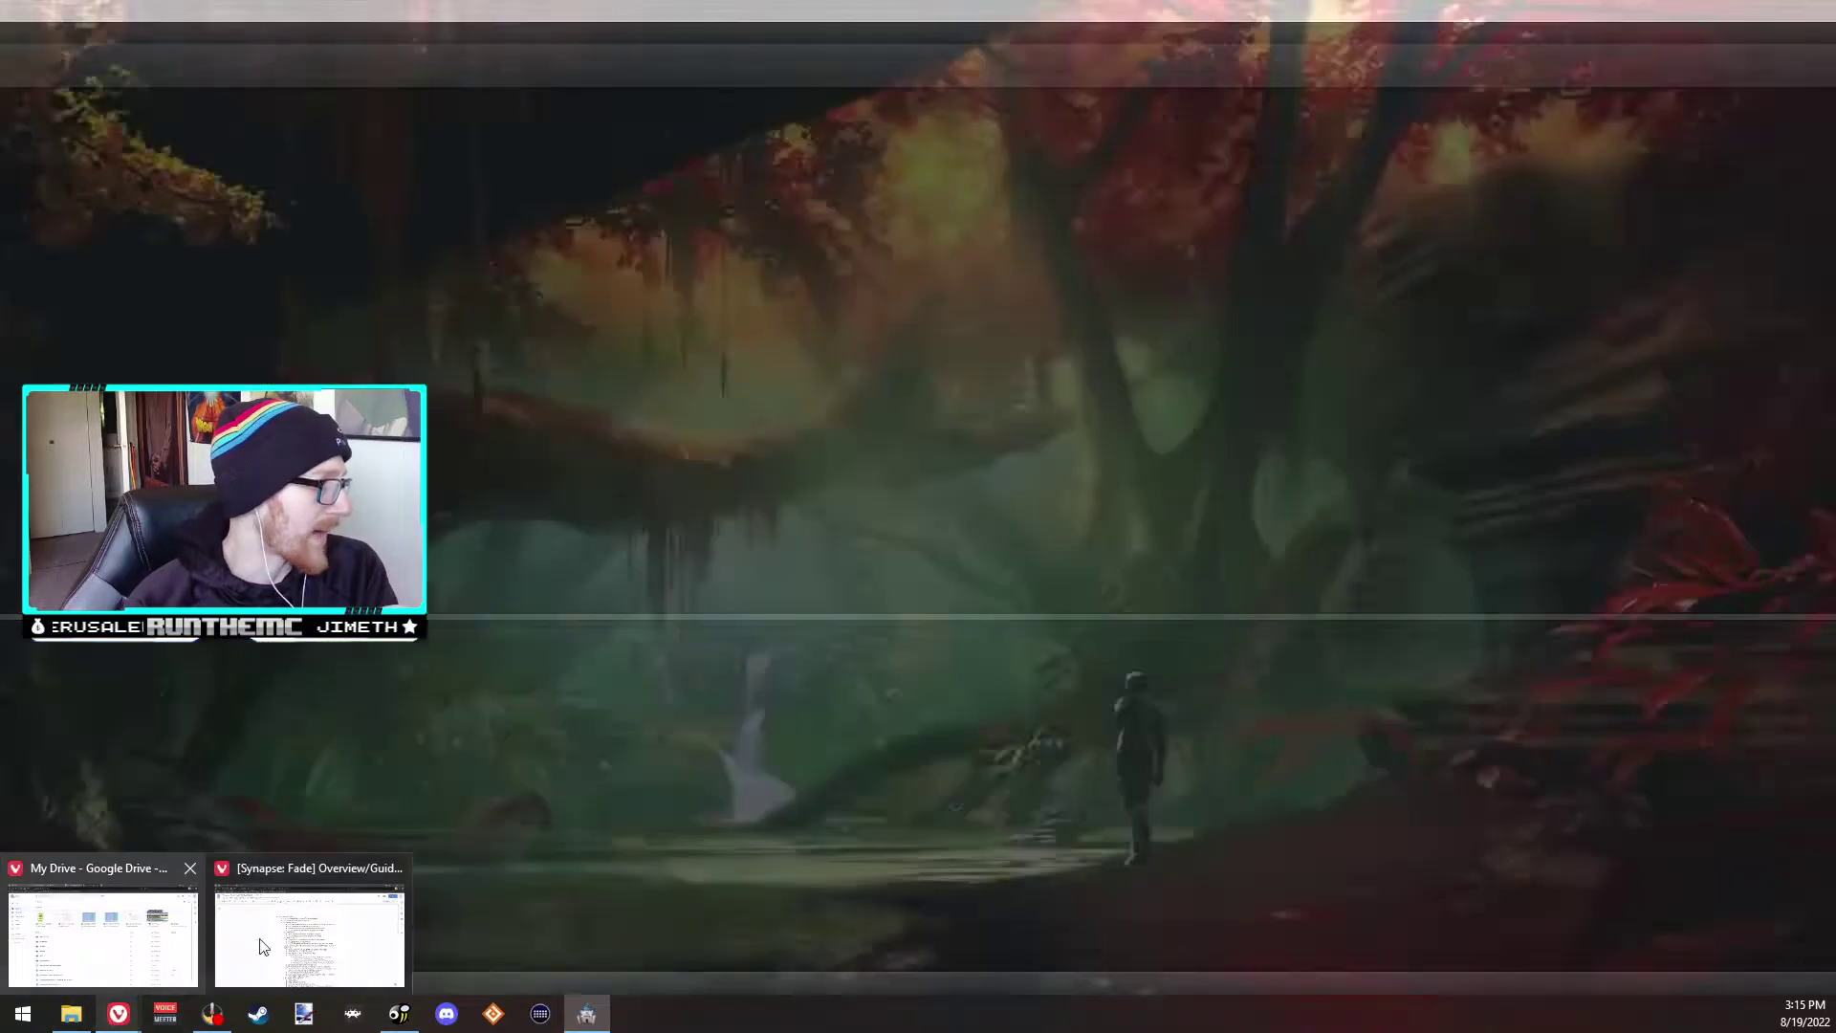
left_click(350, 951)
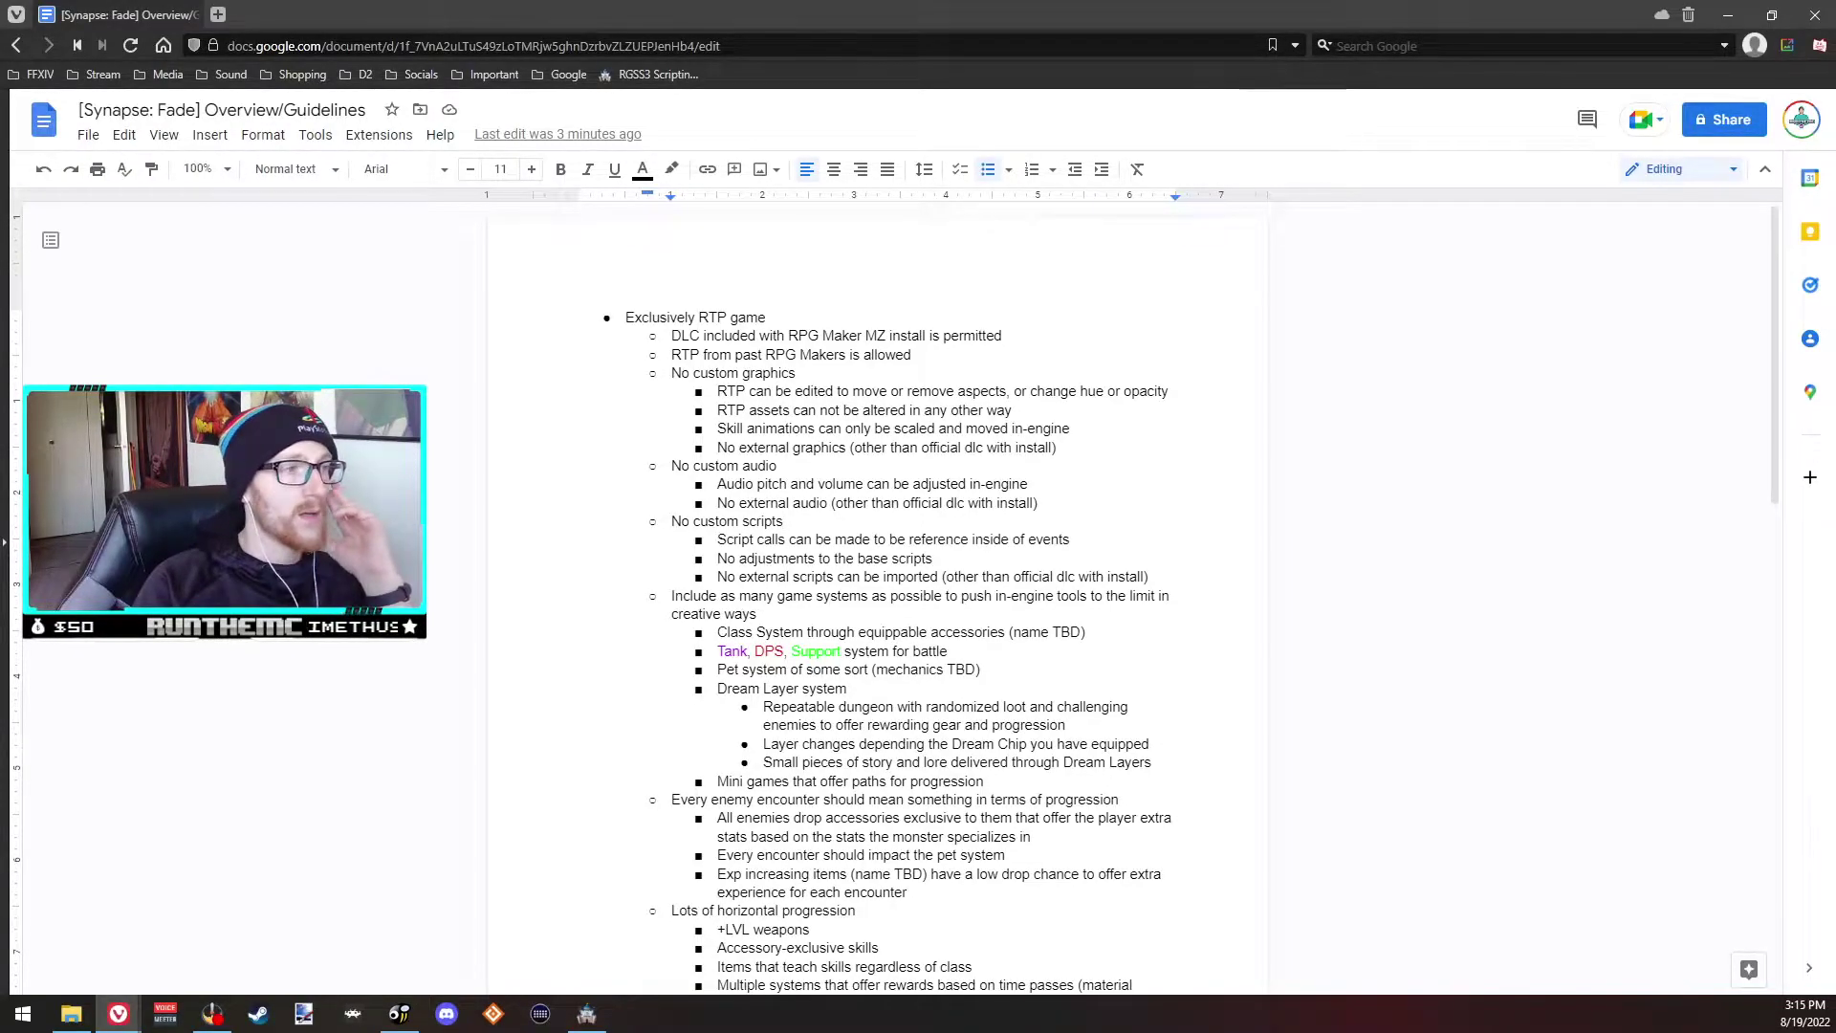
left_click(963, 552)
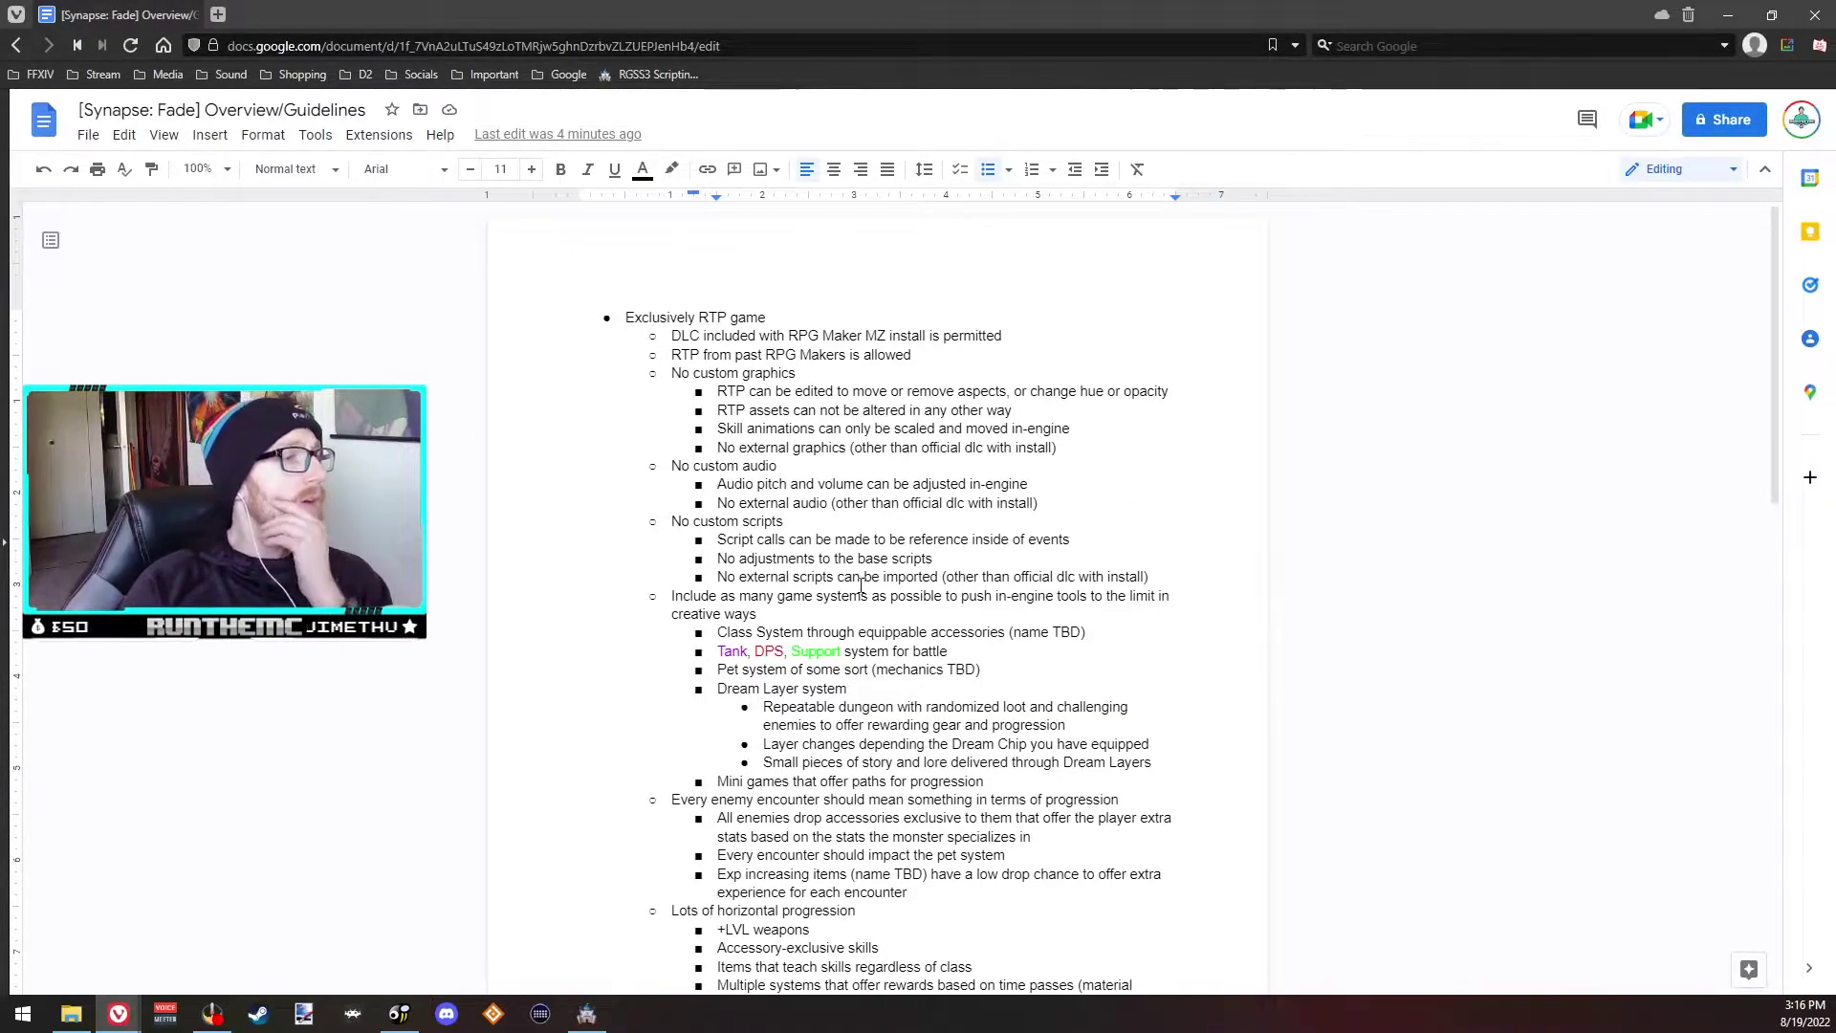
left_click(784, 612)
triple_click(784, 611)
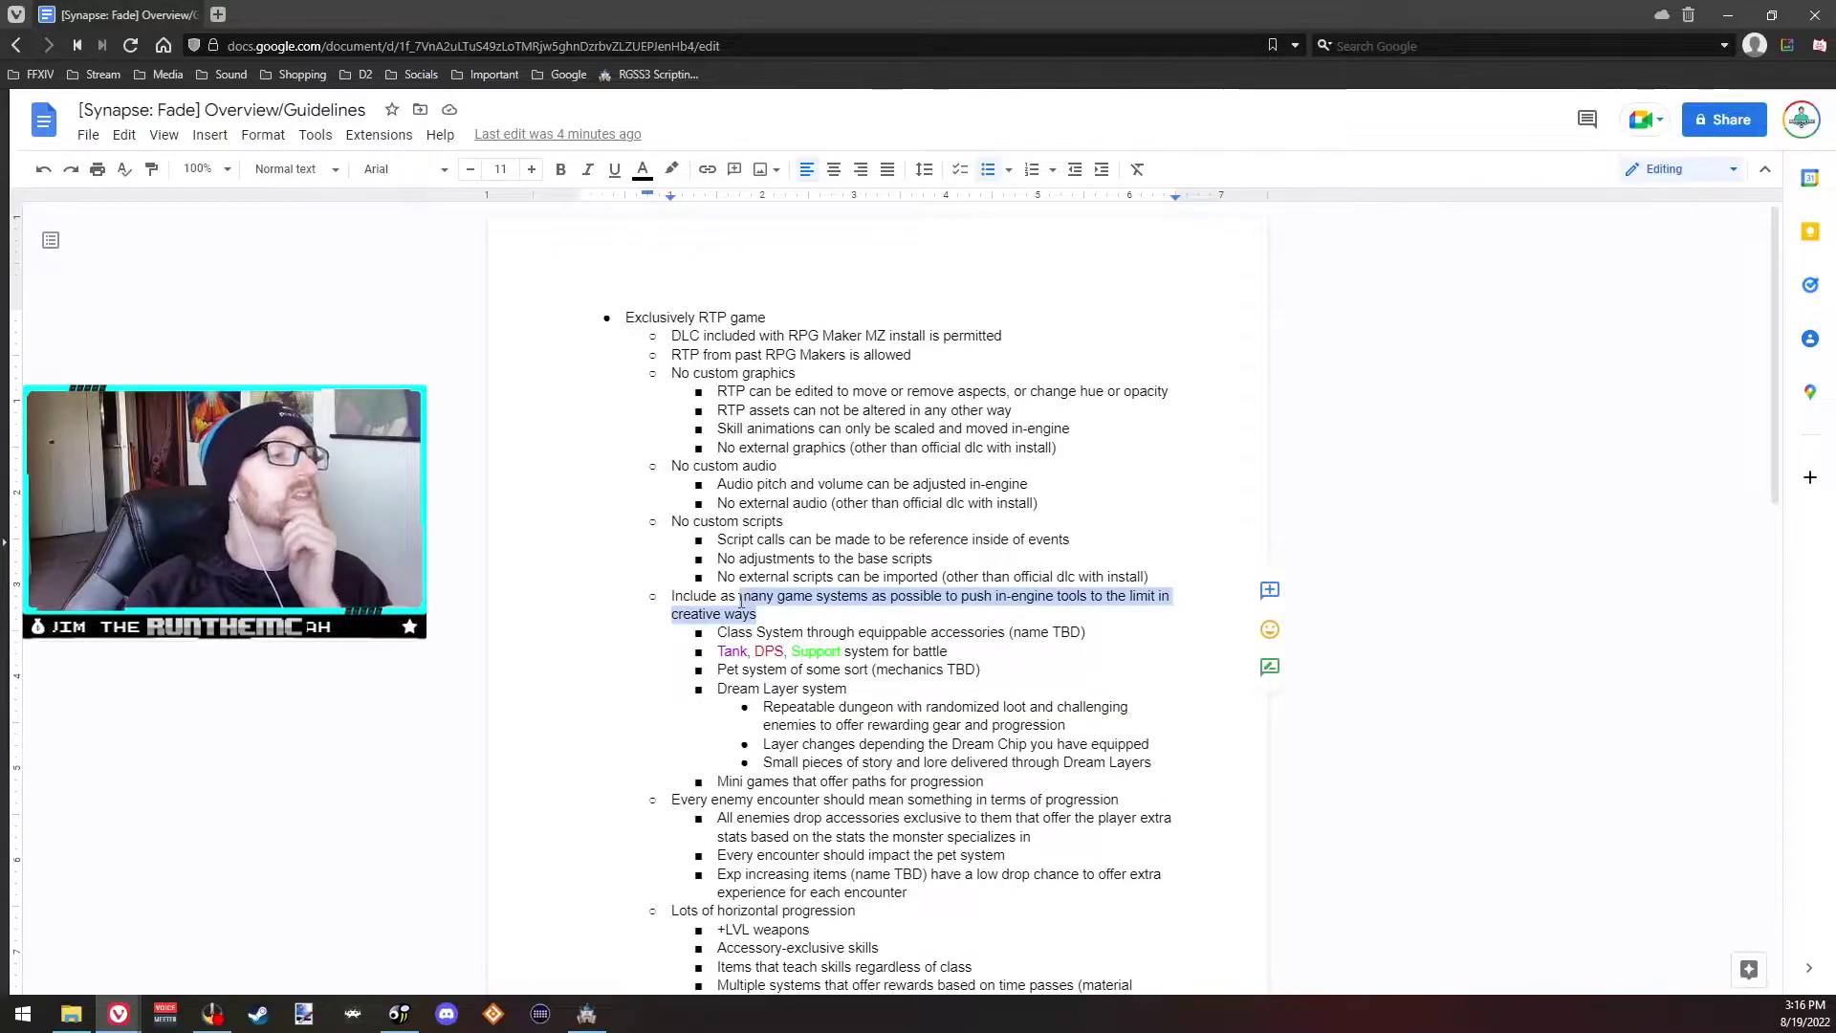
left_click(970, 616)
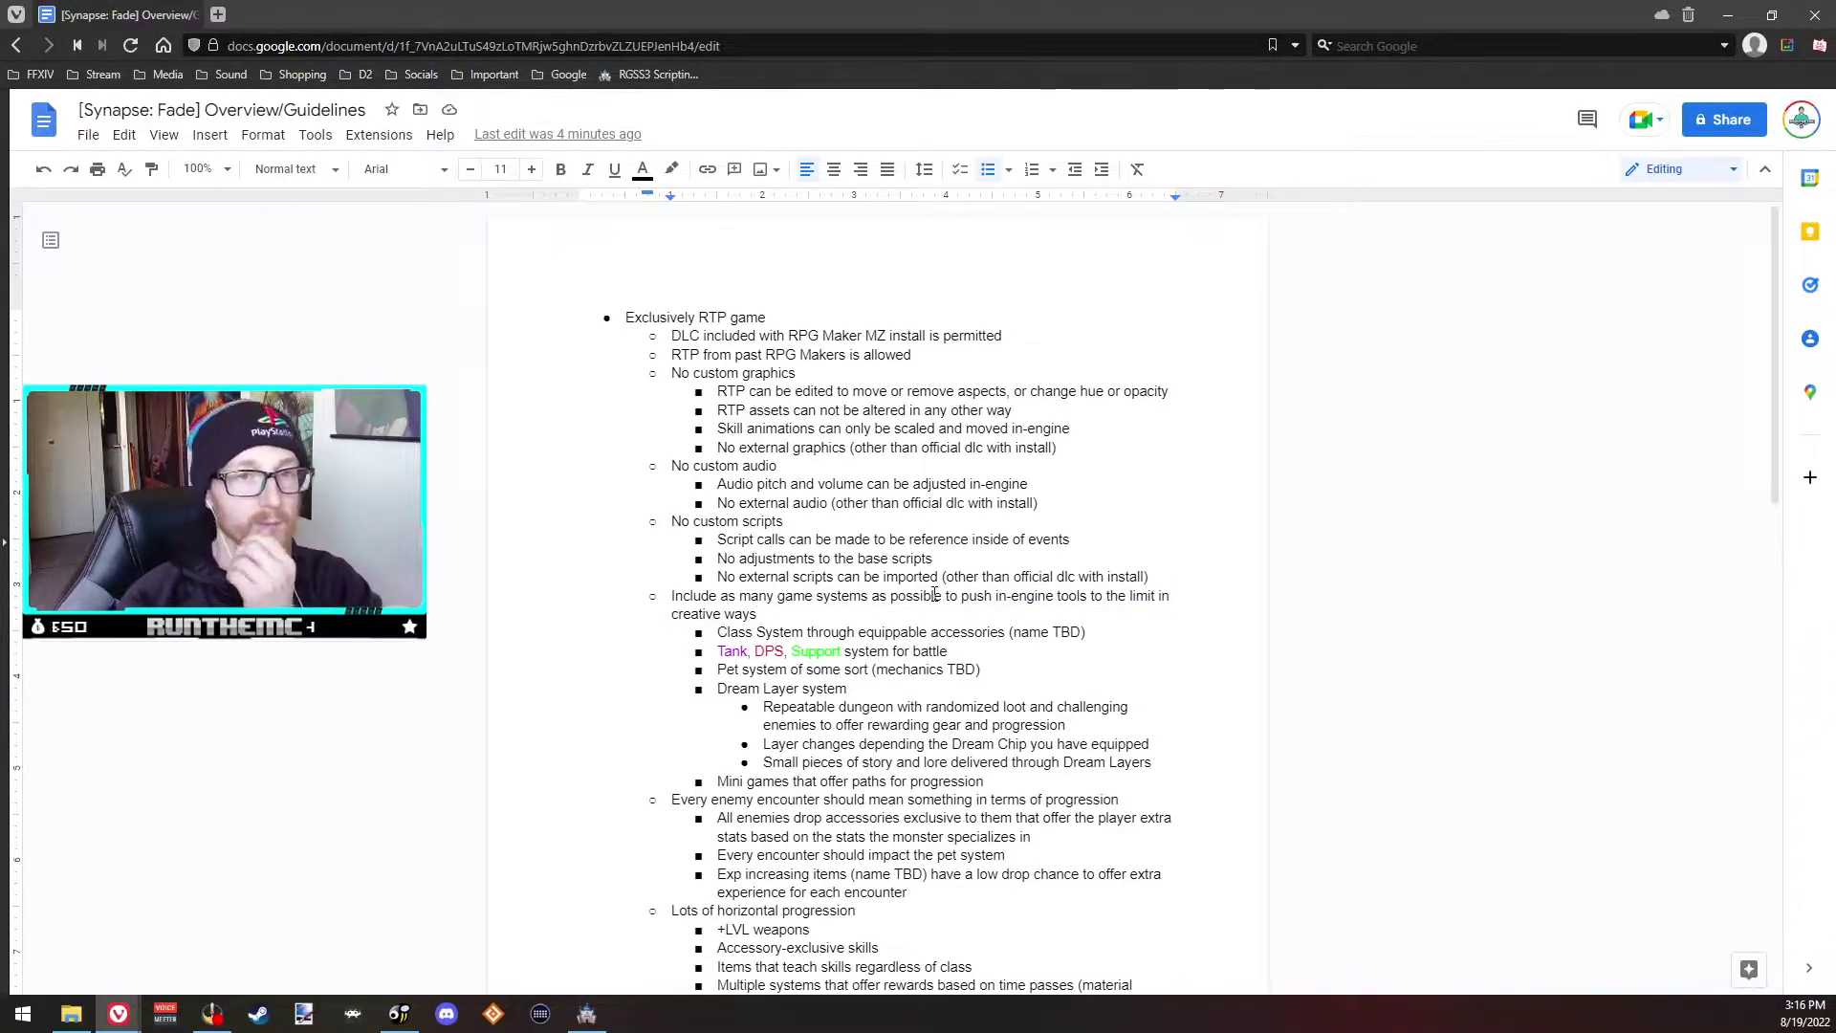
Step: Look through the game systems, enemy encounter, horizontal progression, home base and QoL points of the guidelines document
scroll(951, 551, "down", 2)
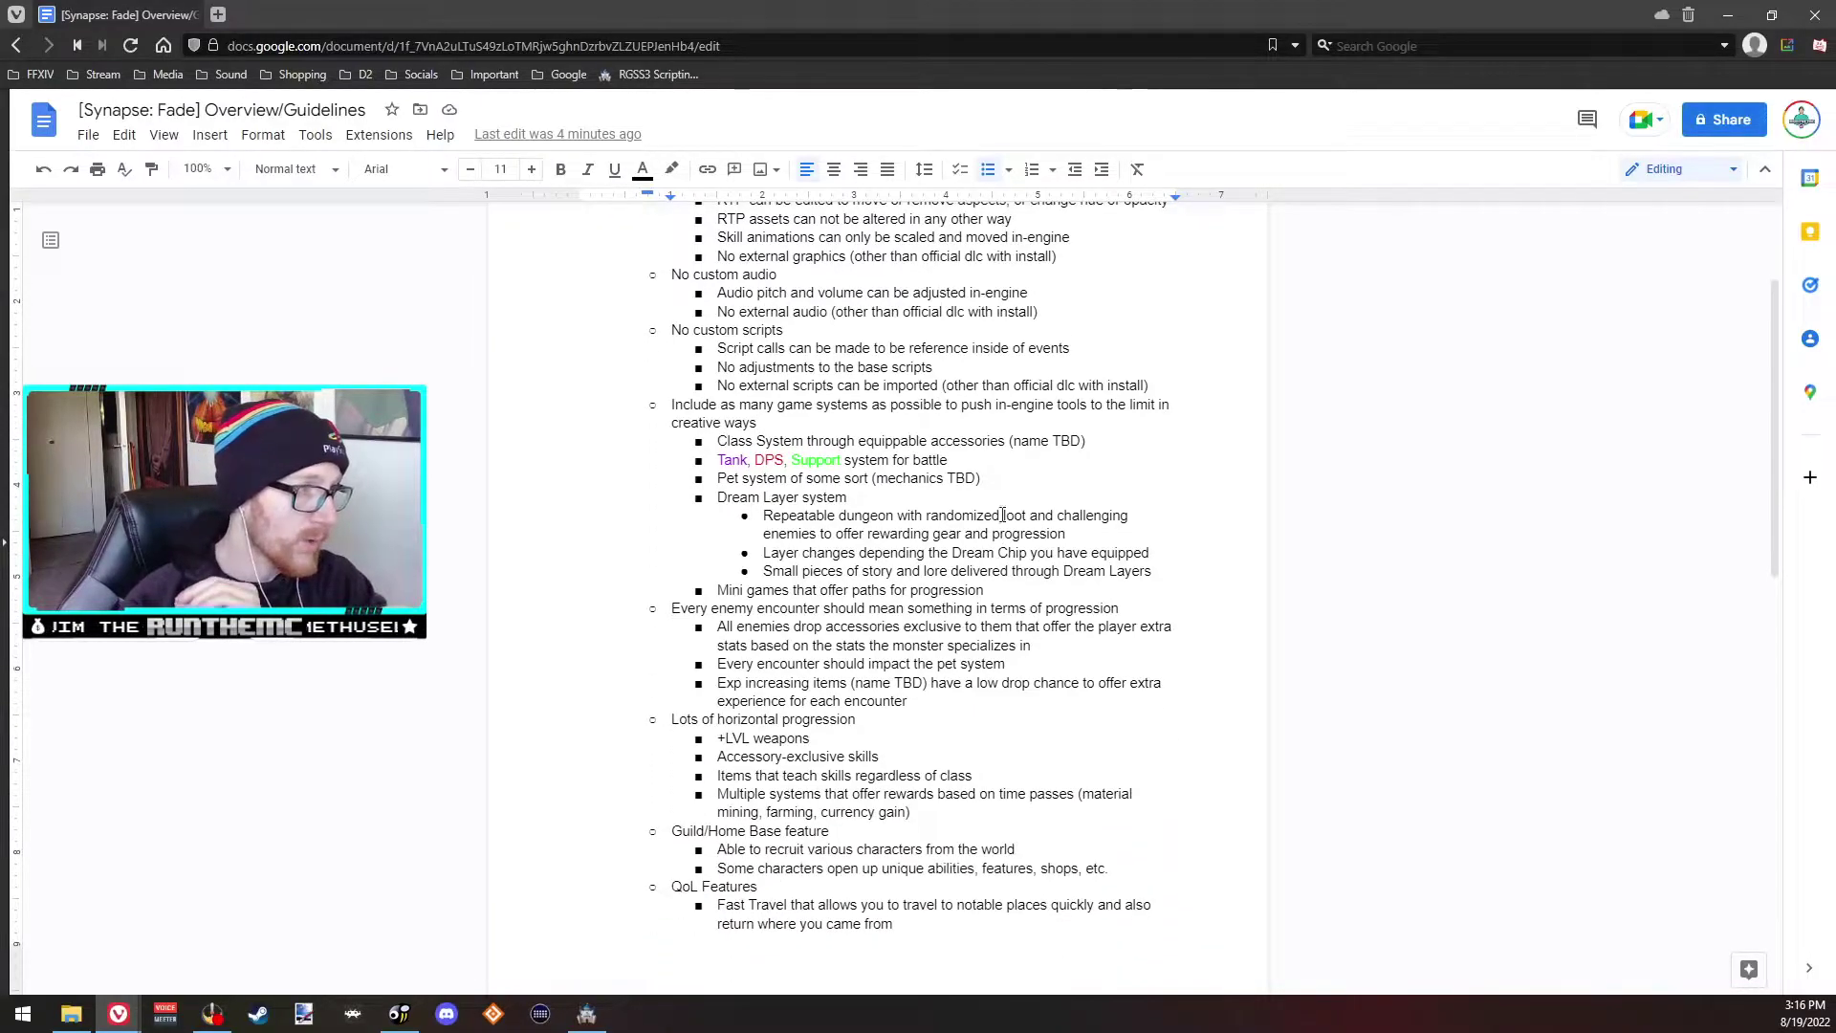
scroll(966, 555, "up", 1)
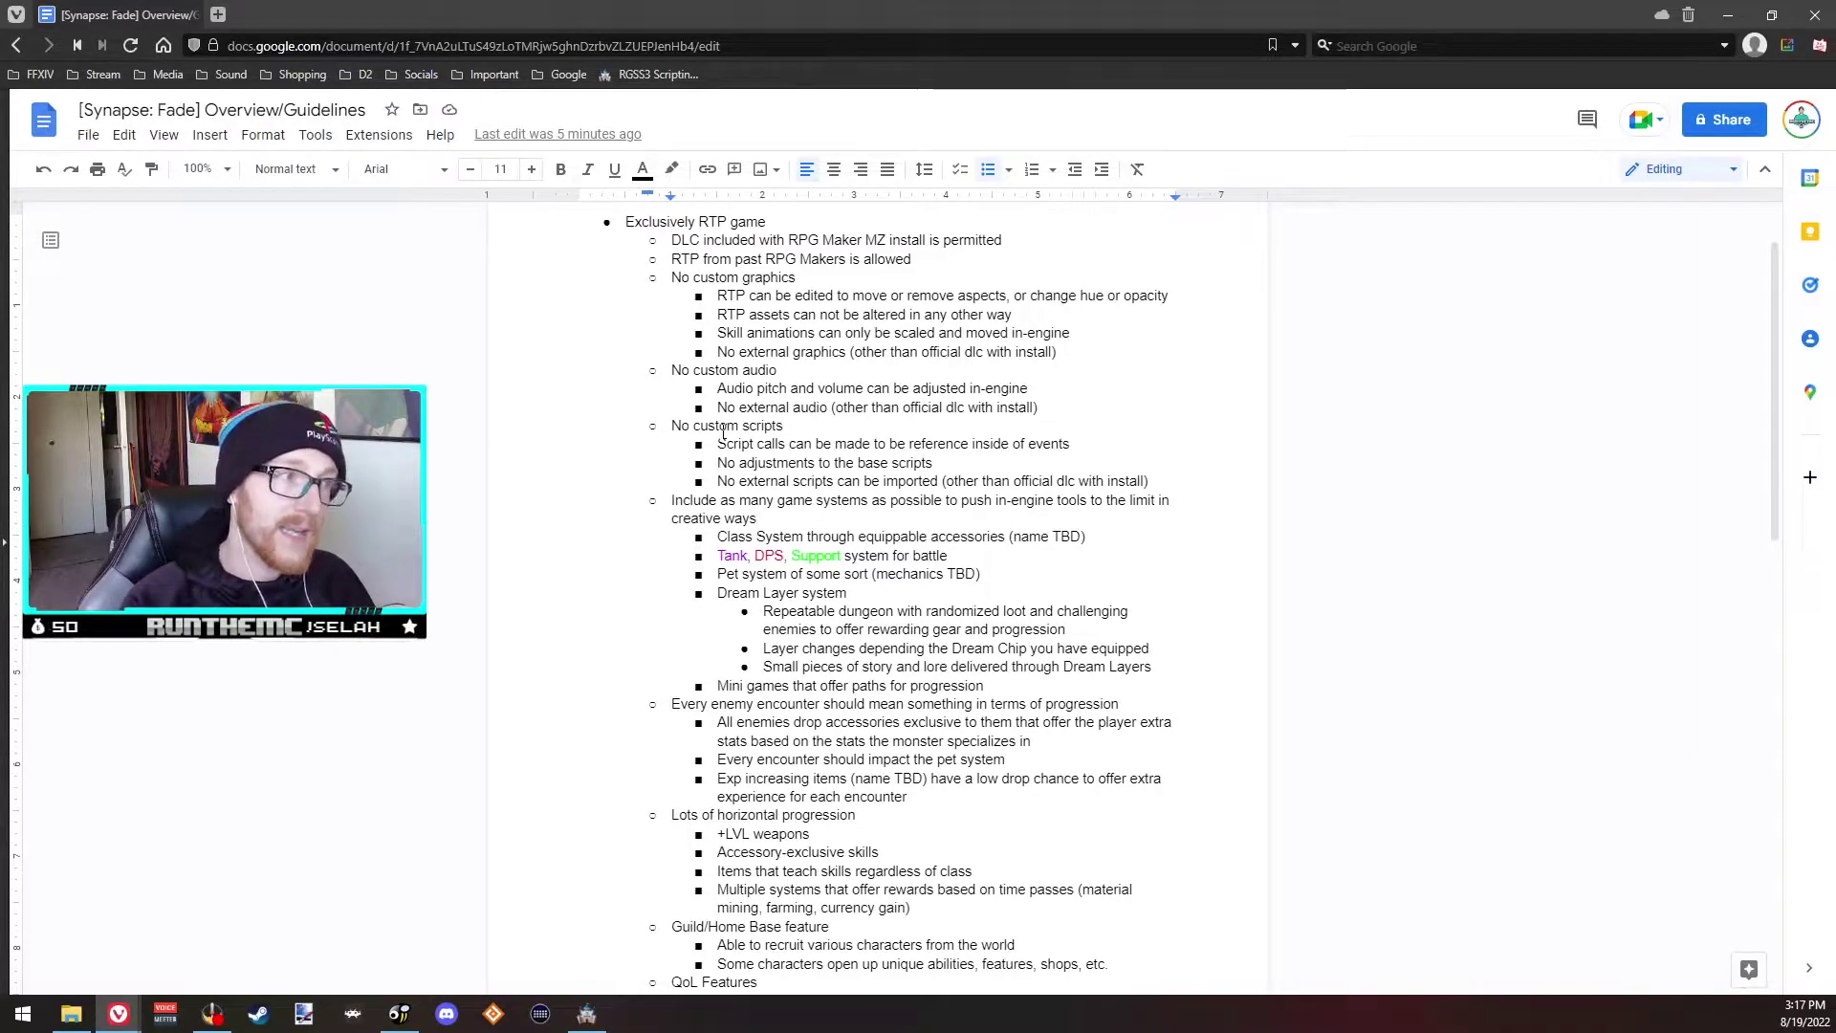
scroll(597, 578, "up", 1)
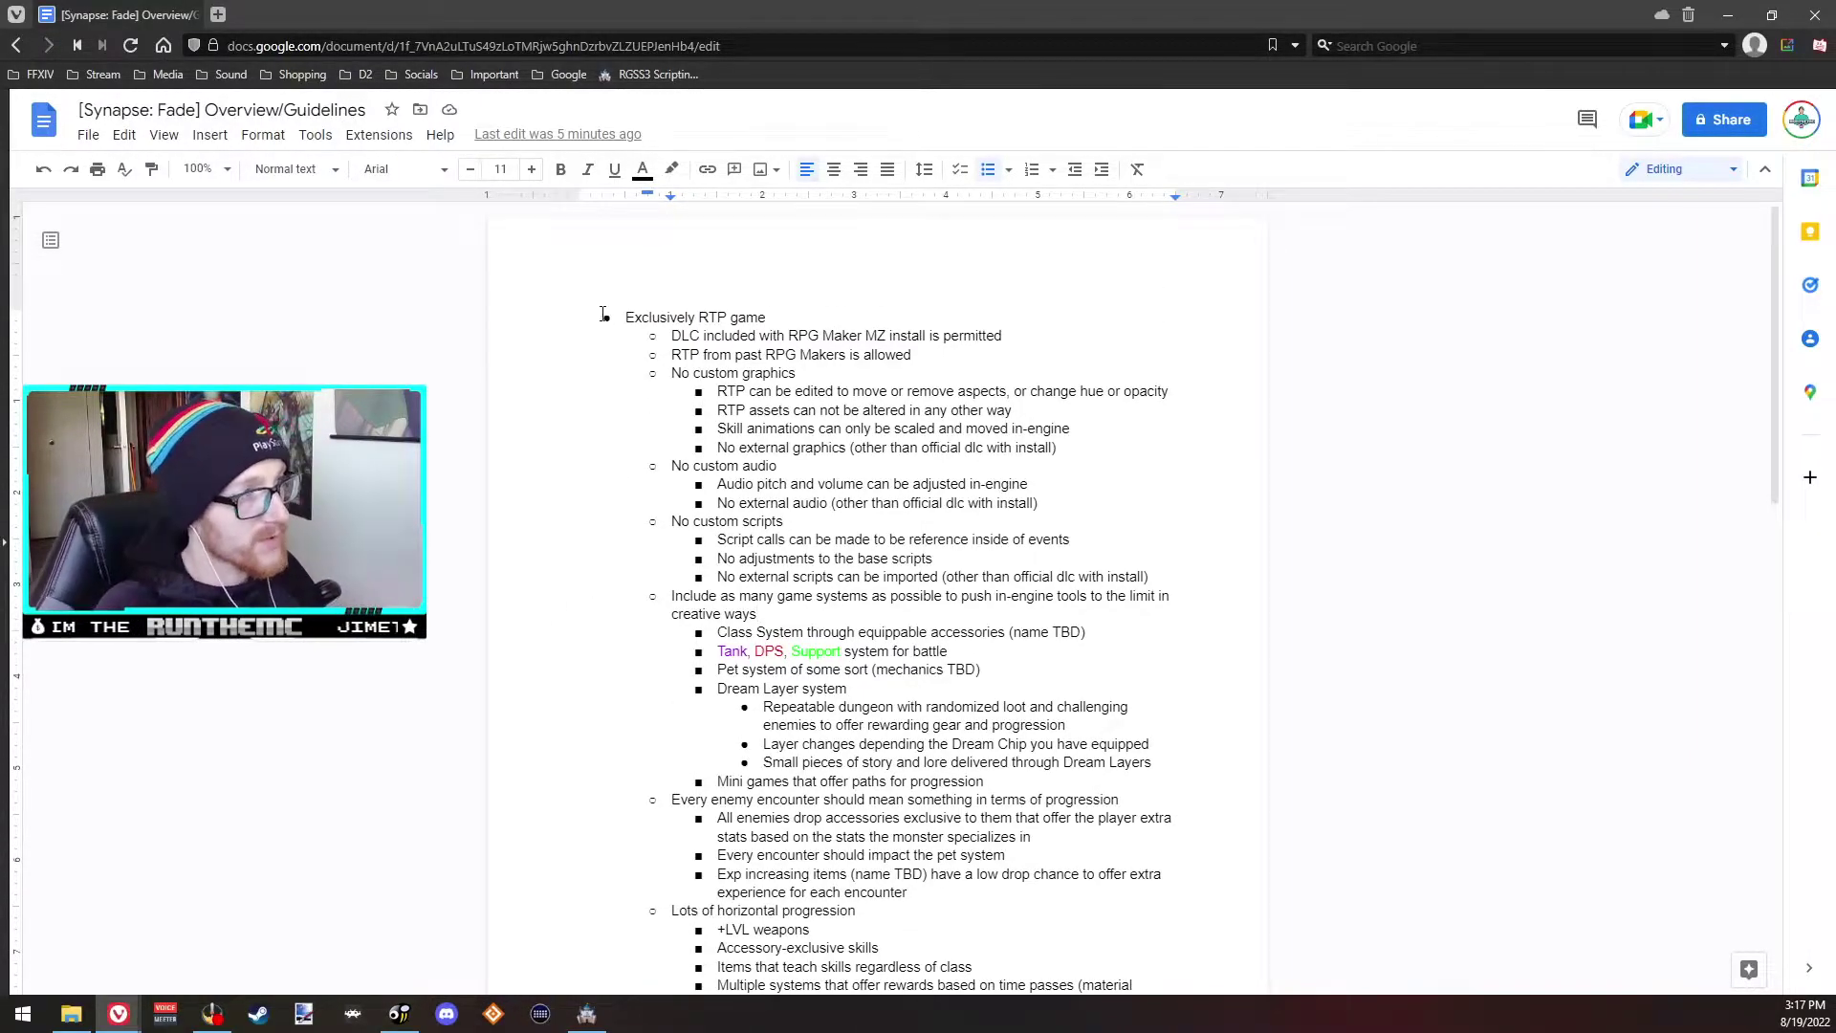
Step: Open IconSet.png in paint.net and look over the upper rows of its icons
left_click(586, 1014)
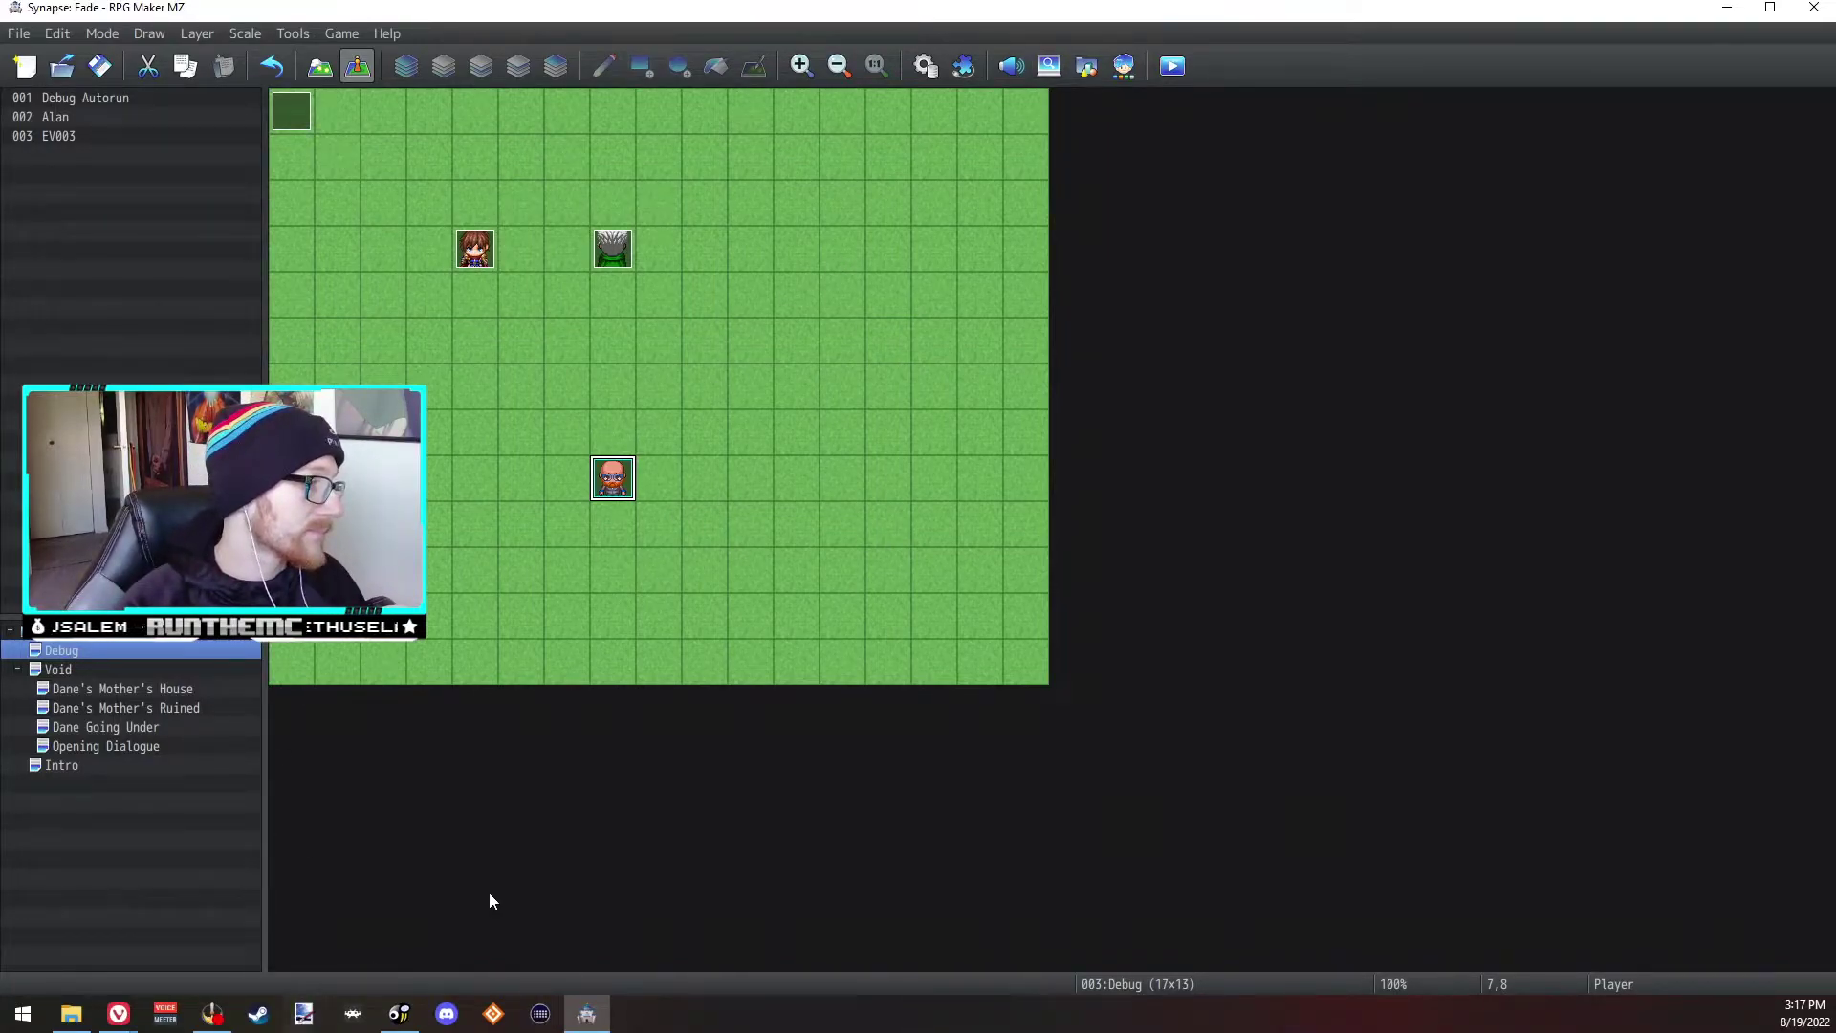
left_click(67, 1015)
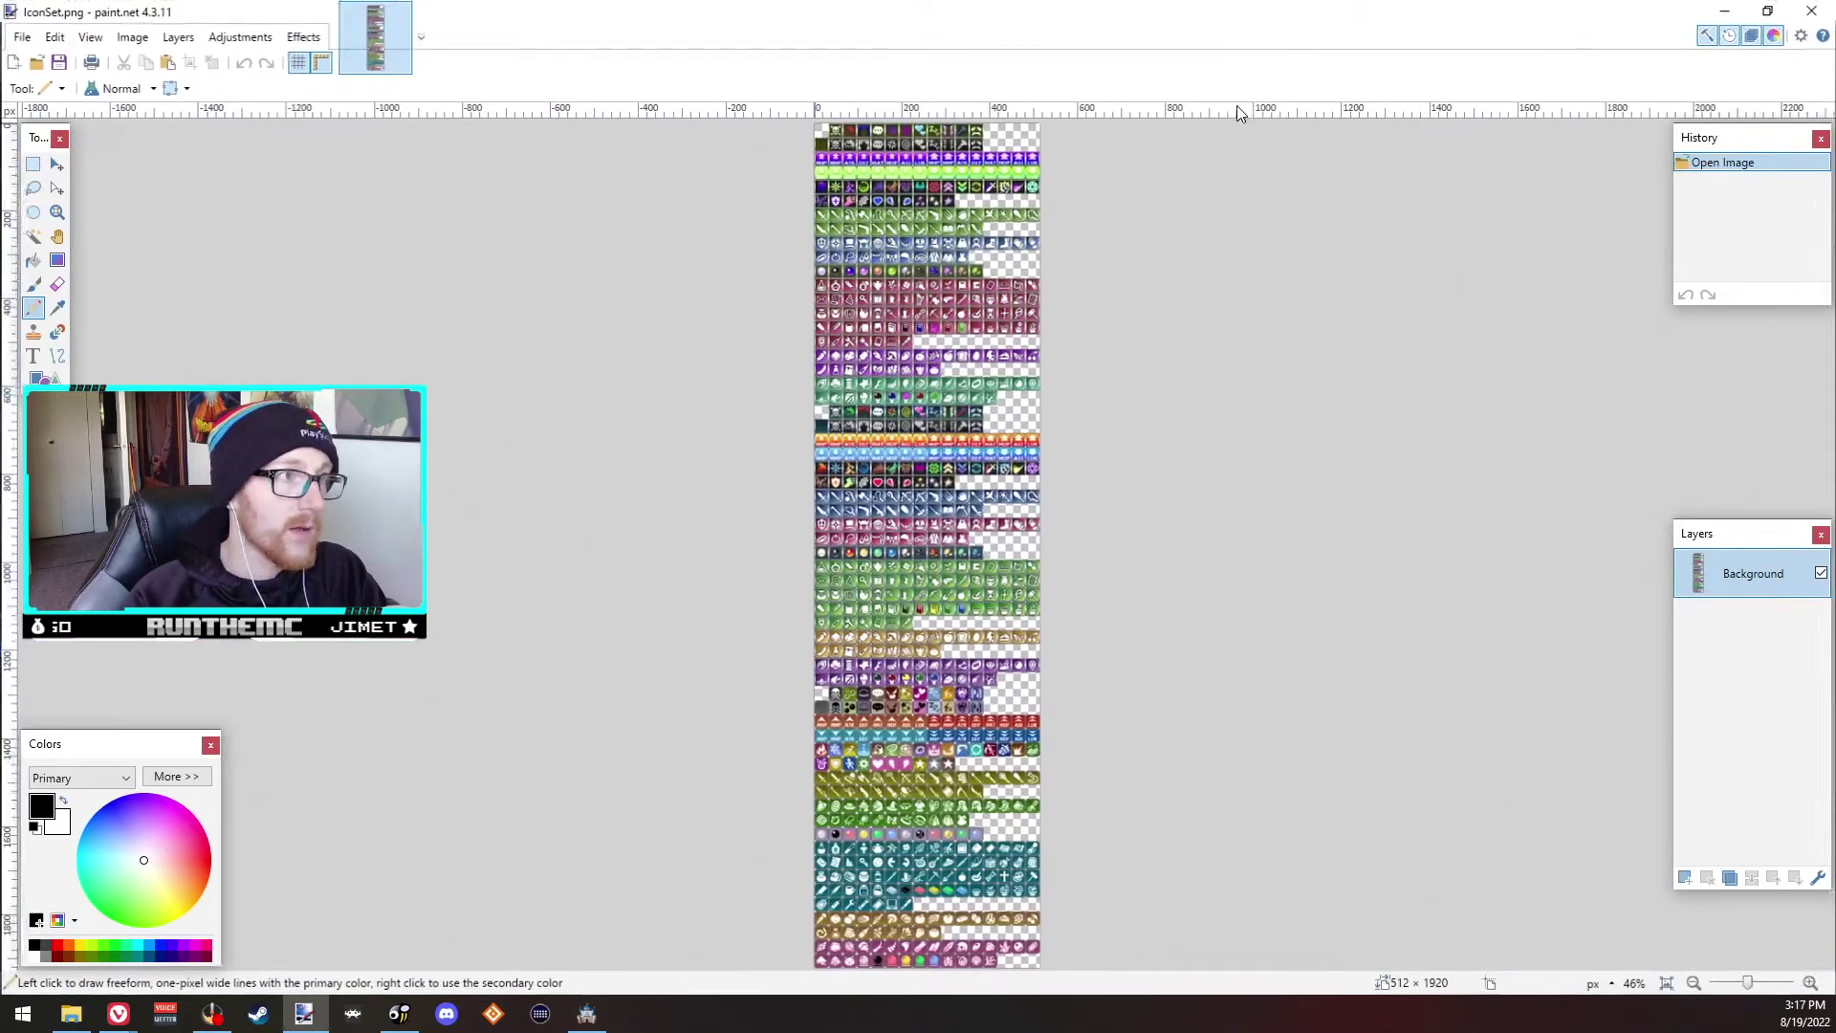
scroll(970, 408, "up", 5, "ctrl")
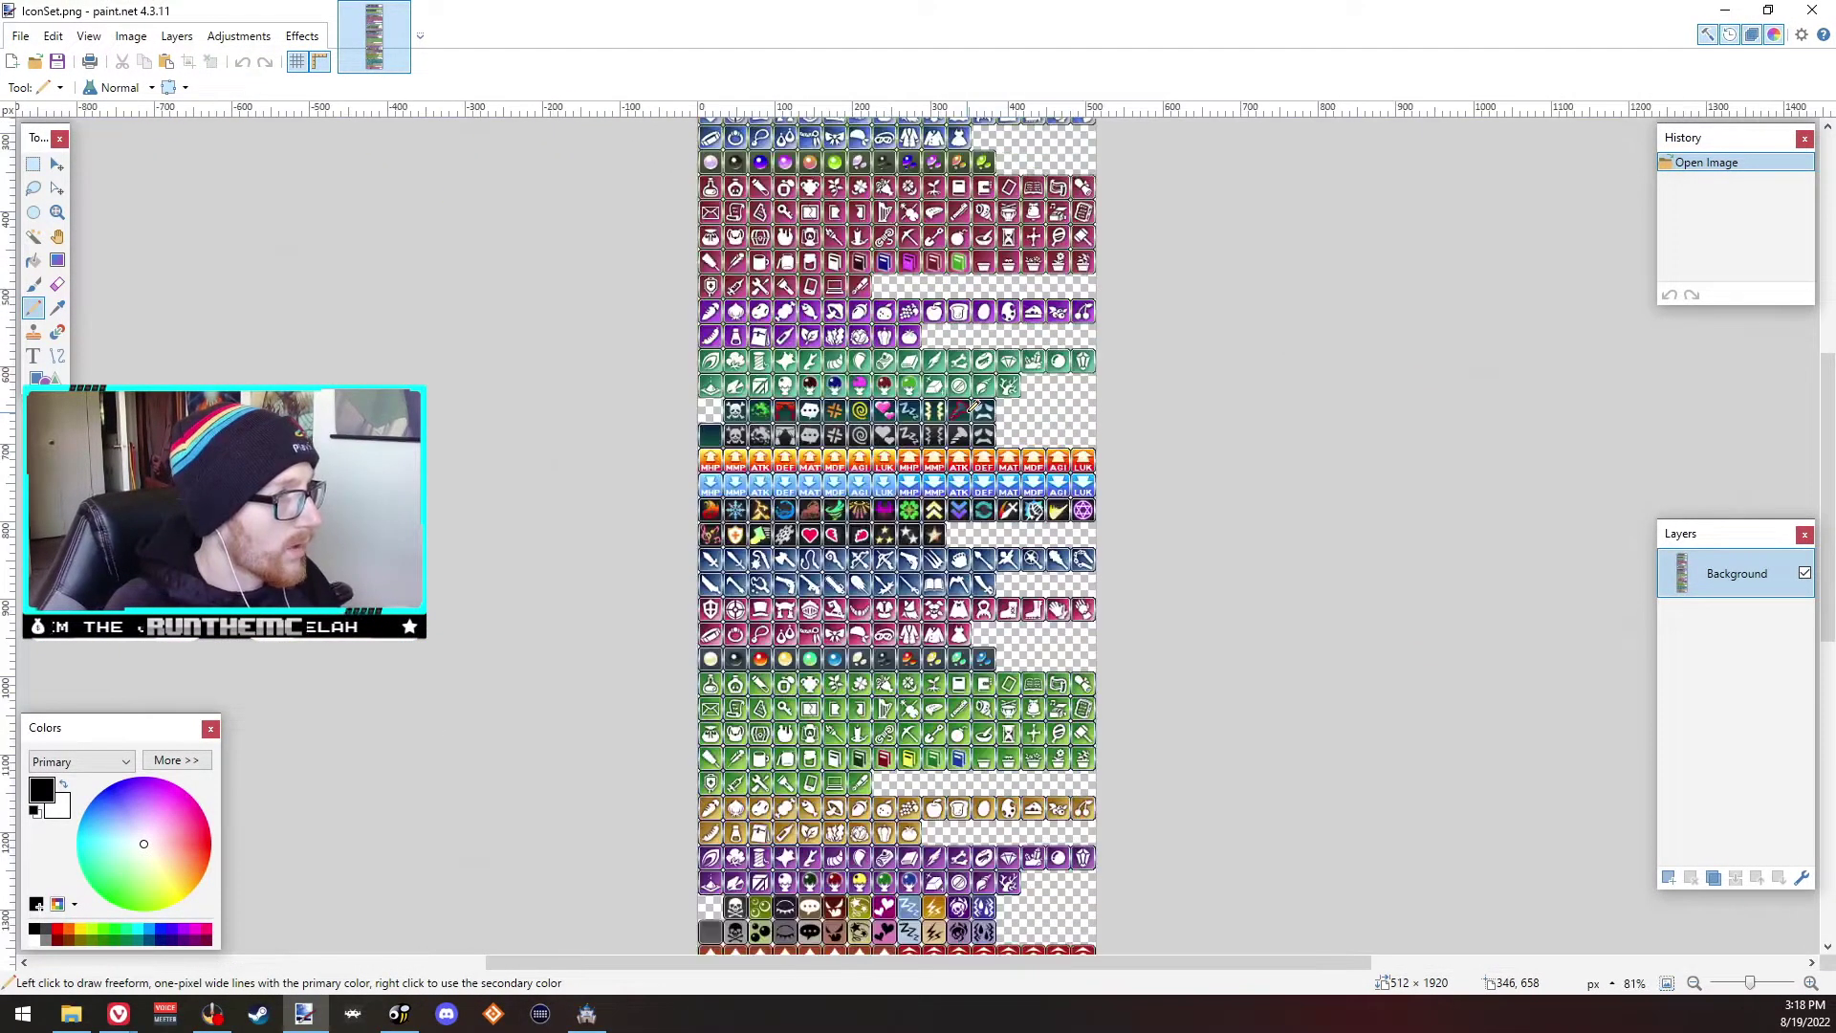
scroll(967, 413, "up", 1, "ctrl")
scroll(965, 415, "down", 3)
scroll(946, 445, "up", 14)
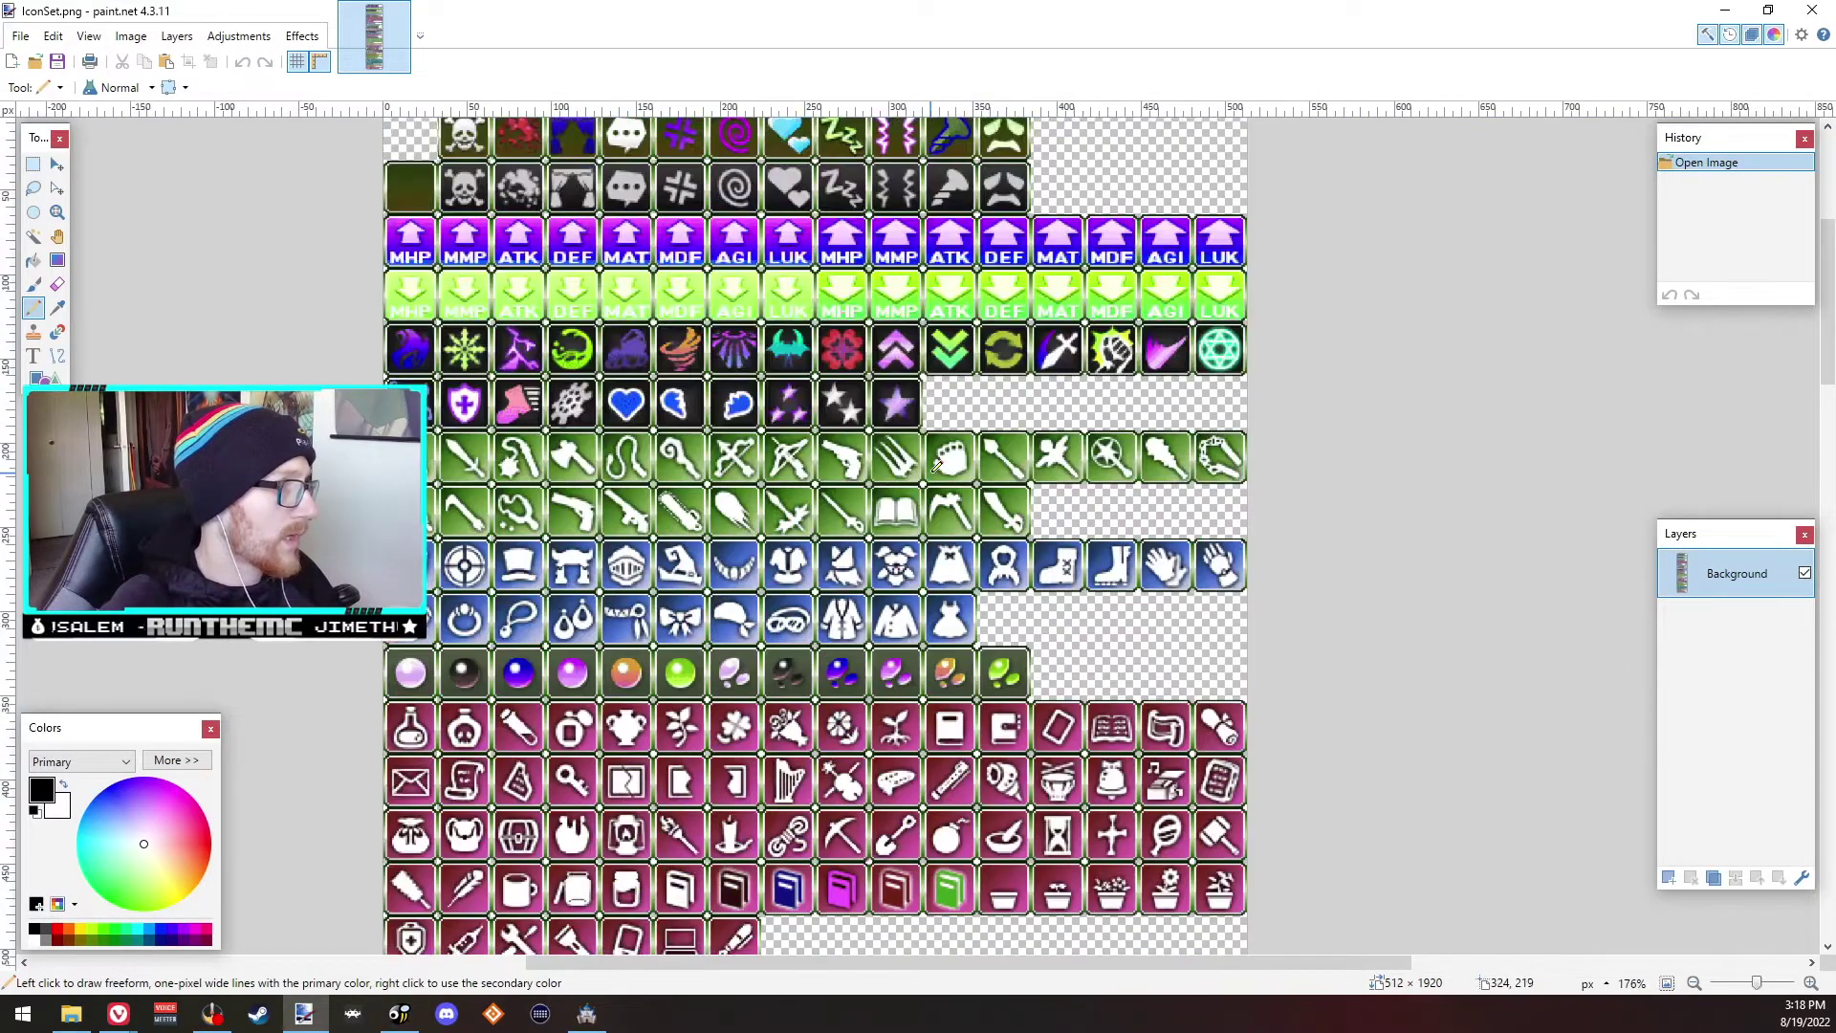
scroll(936, 466, "down", 10)
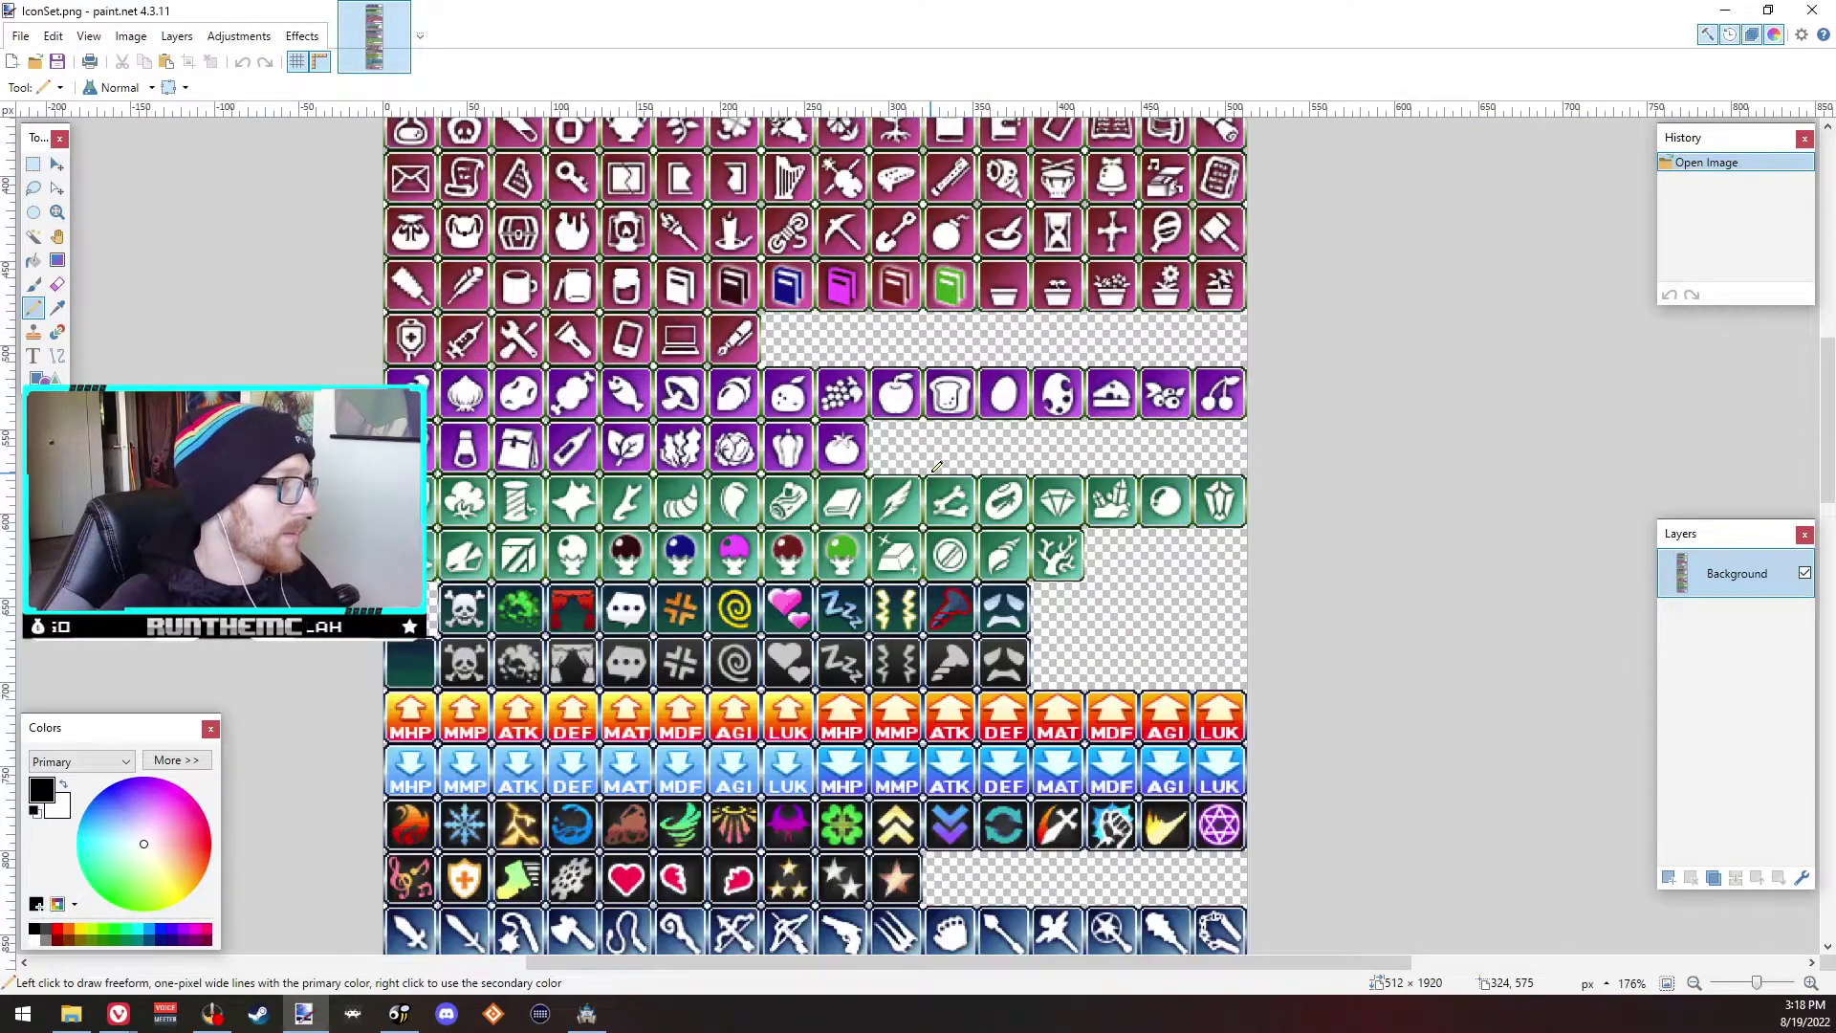
Step: Mark the upper block of the icon sheet with a rectangular selection of about 501 × 632 px and examine the remaining icon rows
left_click(32, 164)
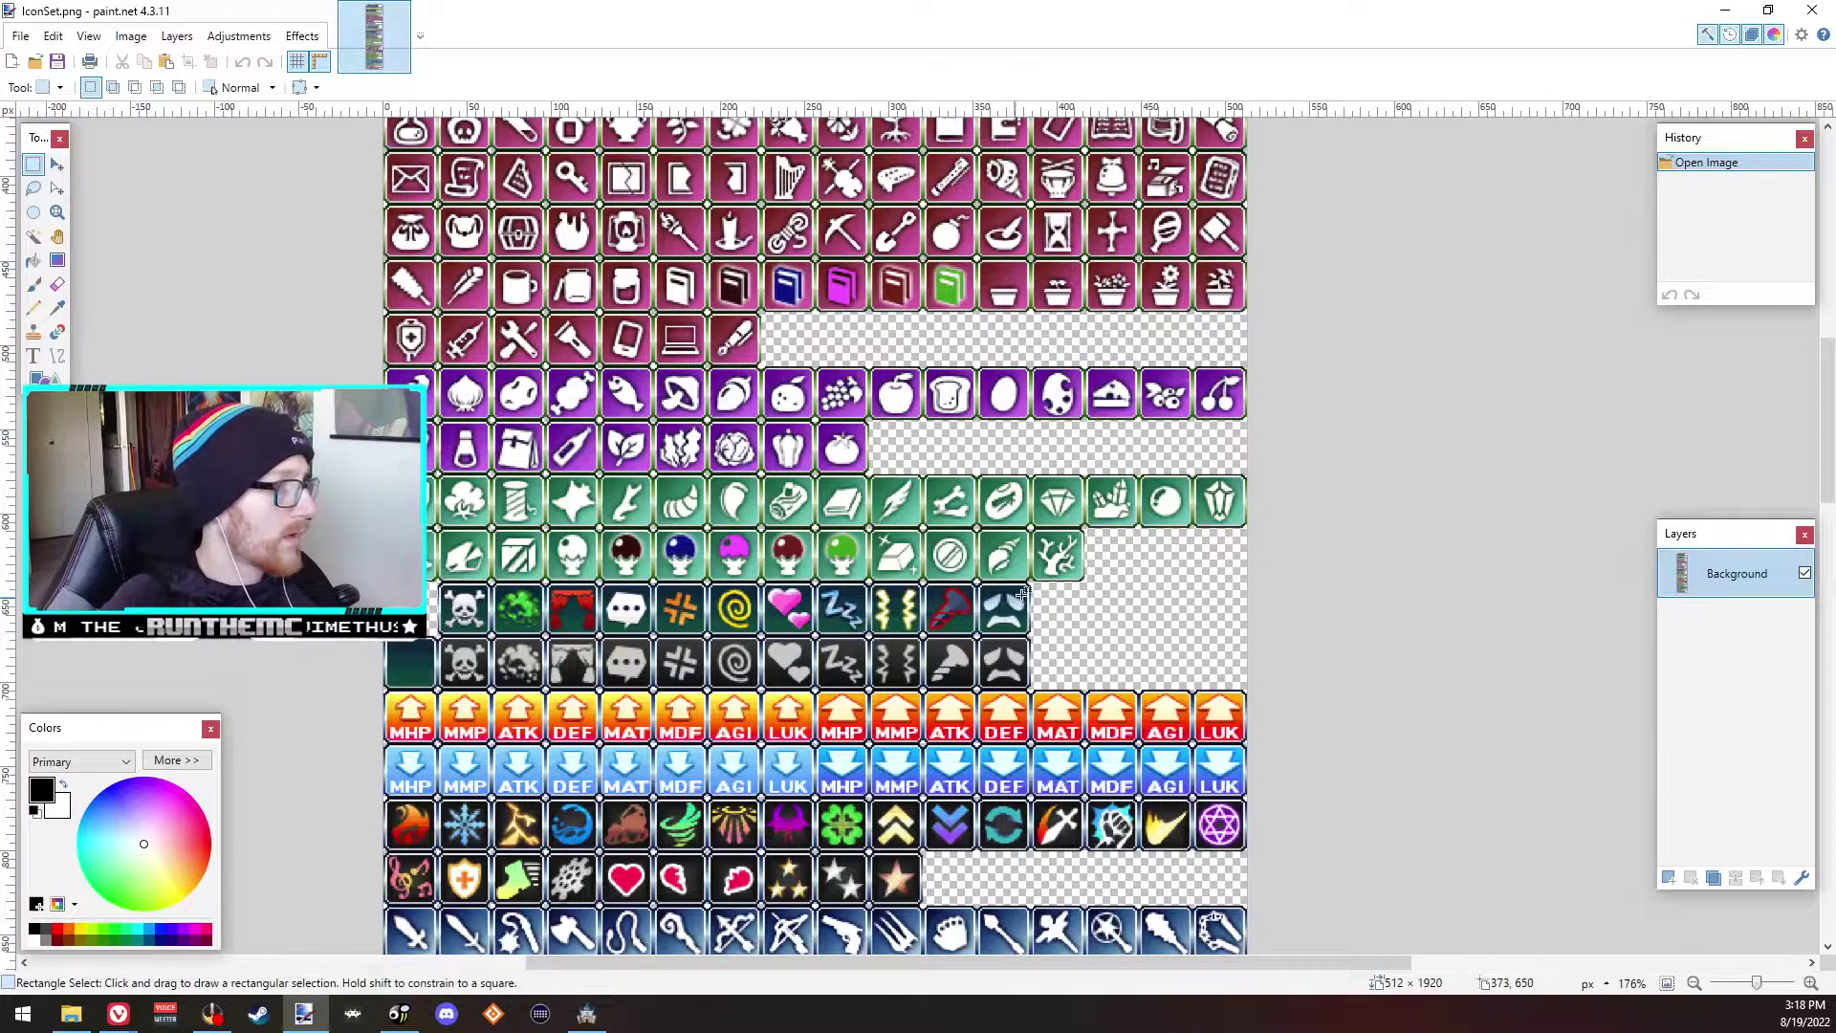
left_click_drag(1221, 557, 212, 351)
key("ctrl+0")
scroll(212, 351, "down", 3, "ctrl")
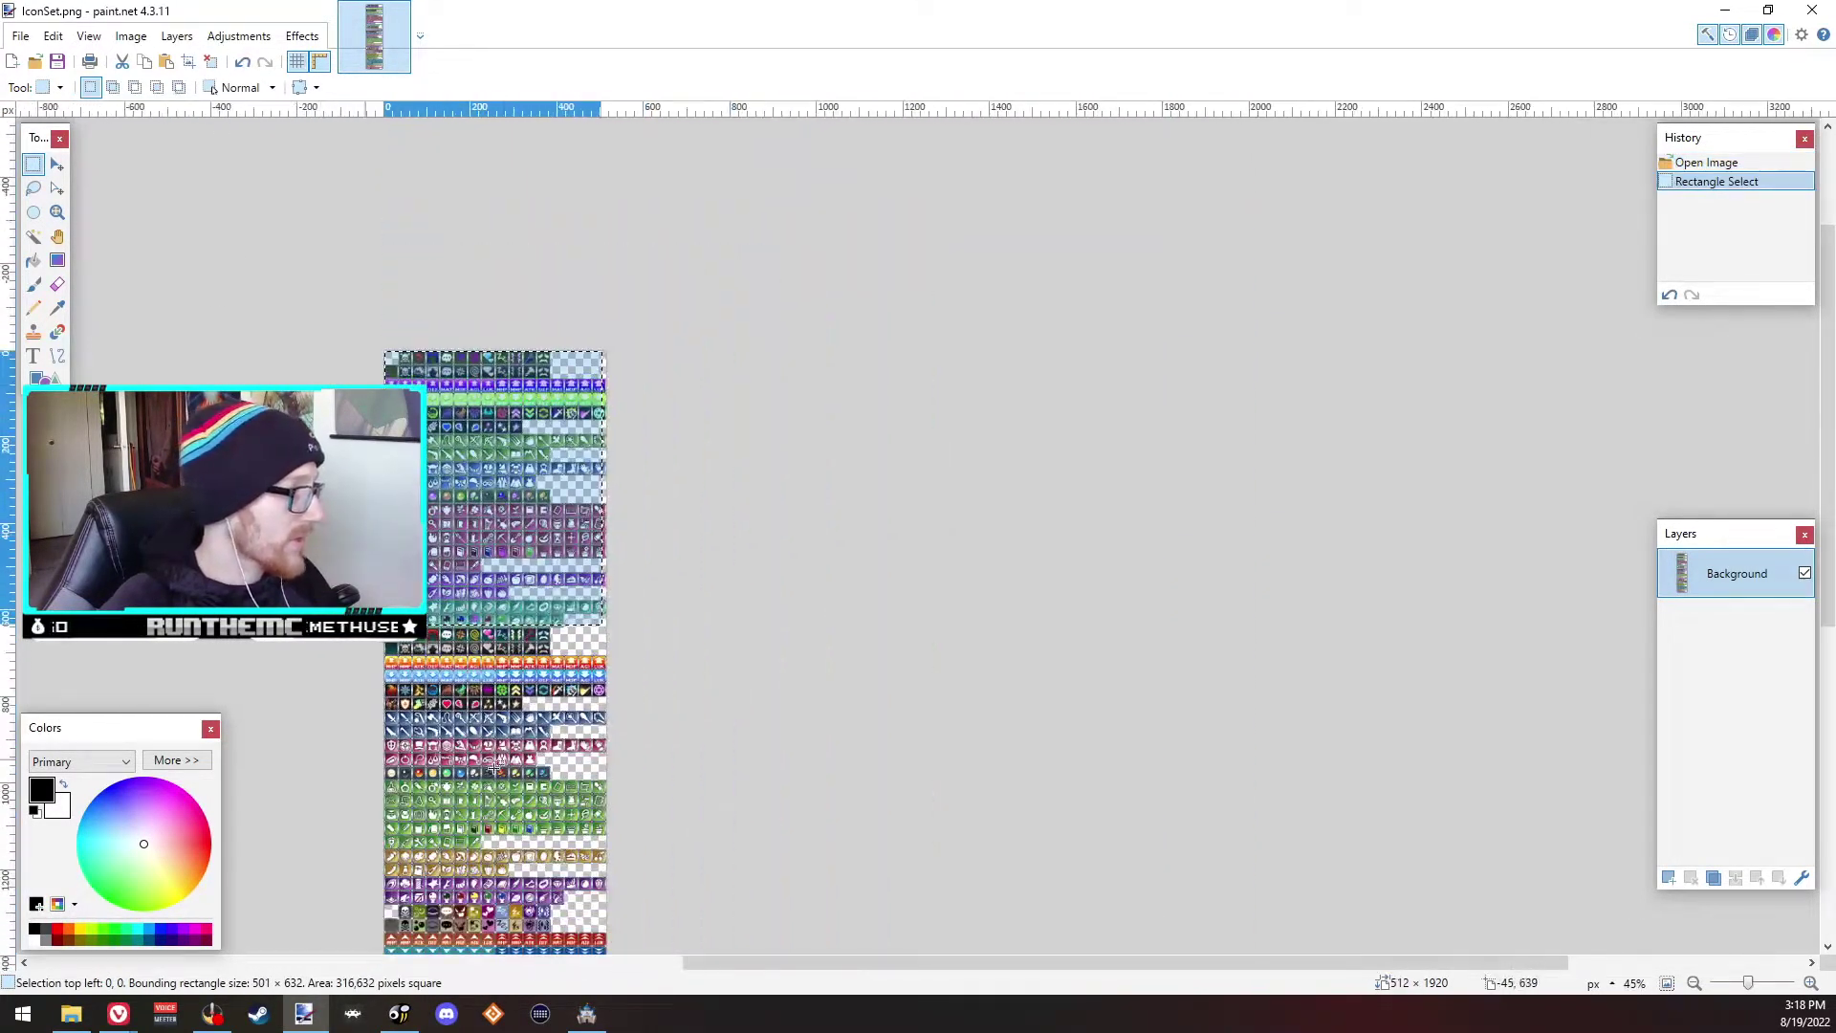
scroll(442, 681, "up", 4, "ctrl")
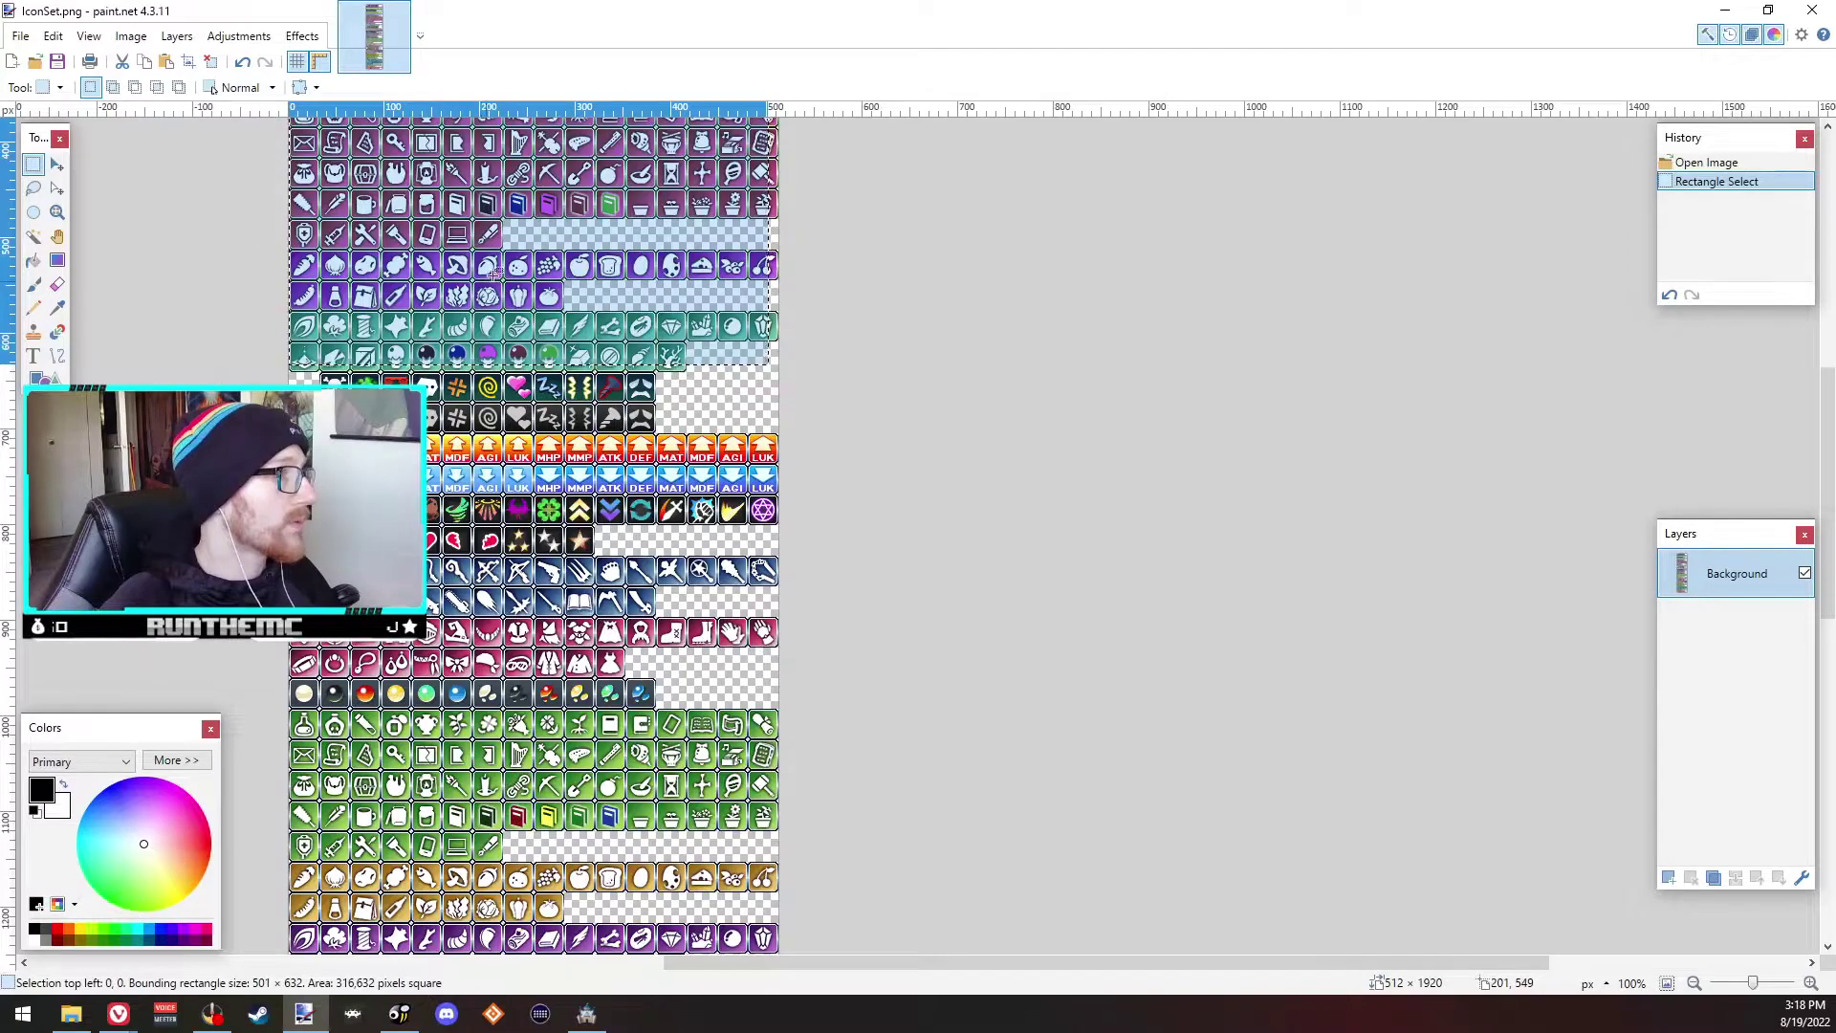
scroll(497, 296, "up", 5)
scroll(545, 433, "down", 4)
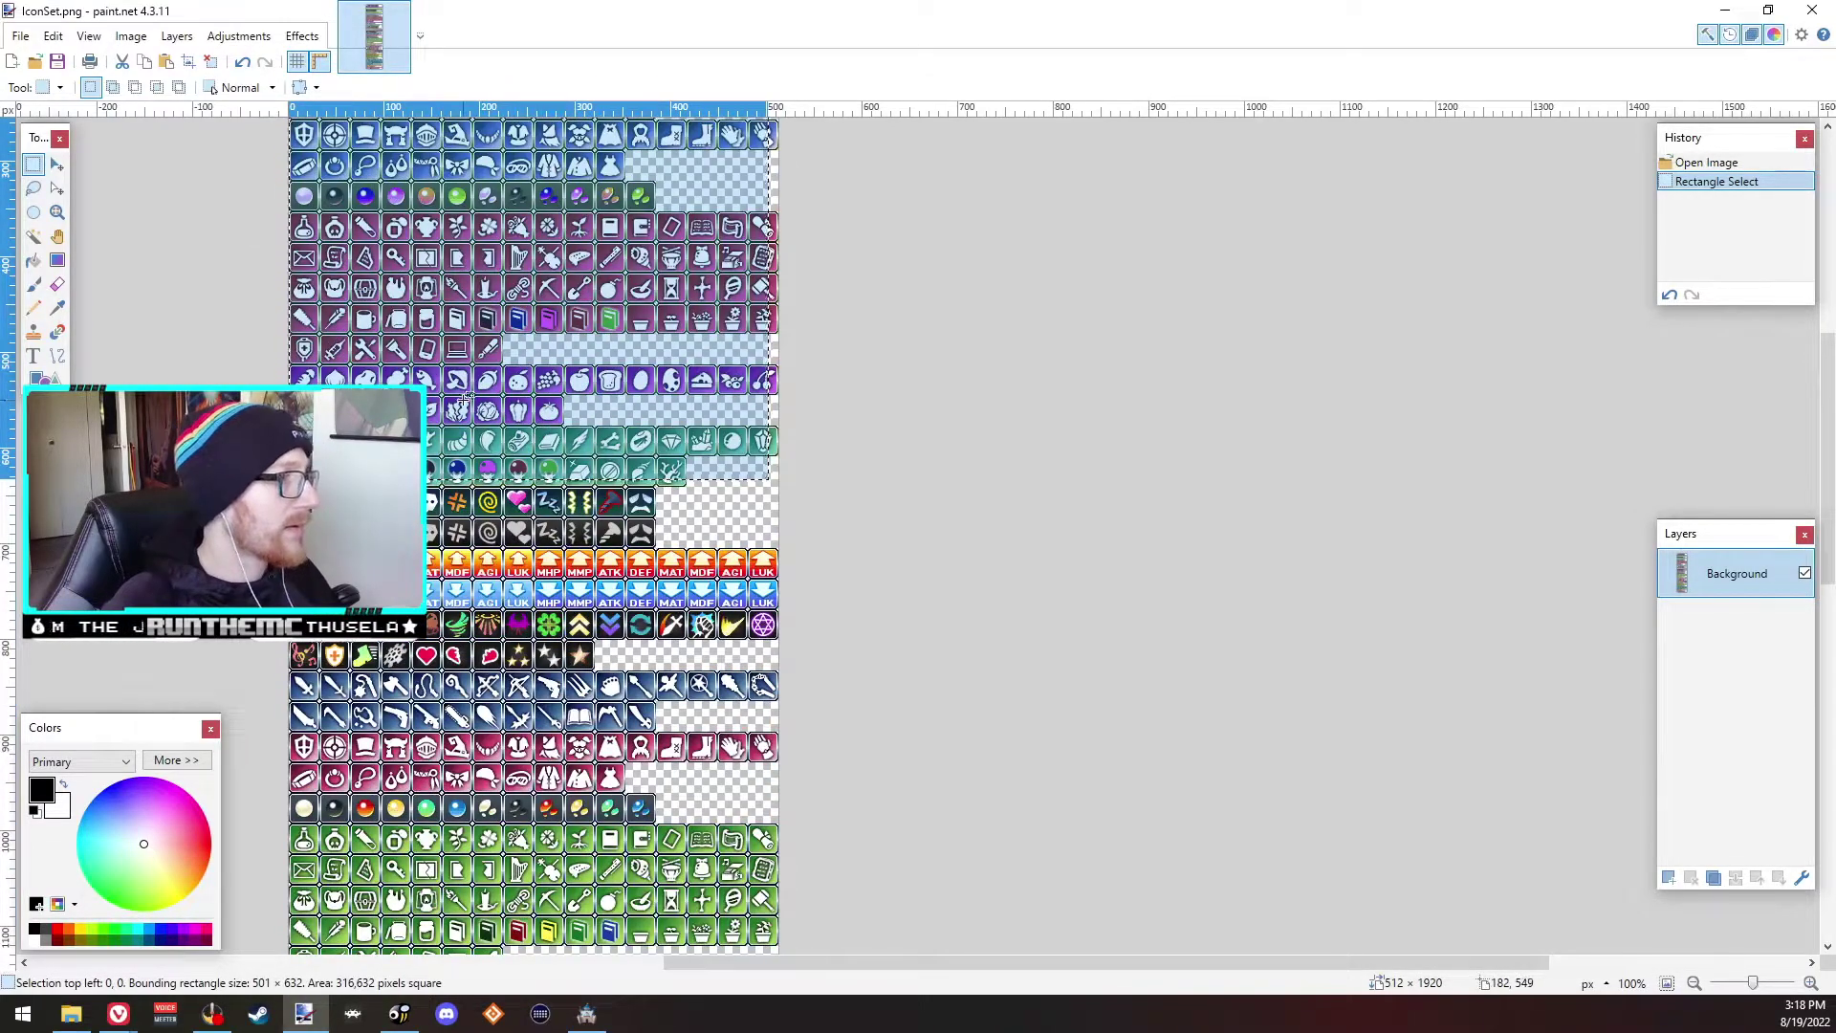
scroll(373, 454, "down", 4)
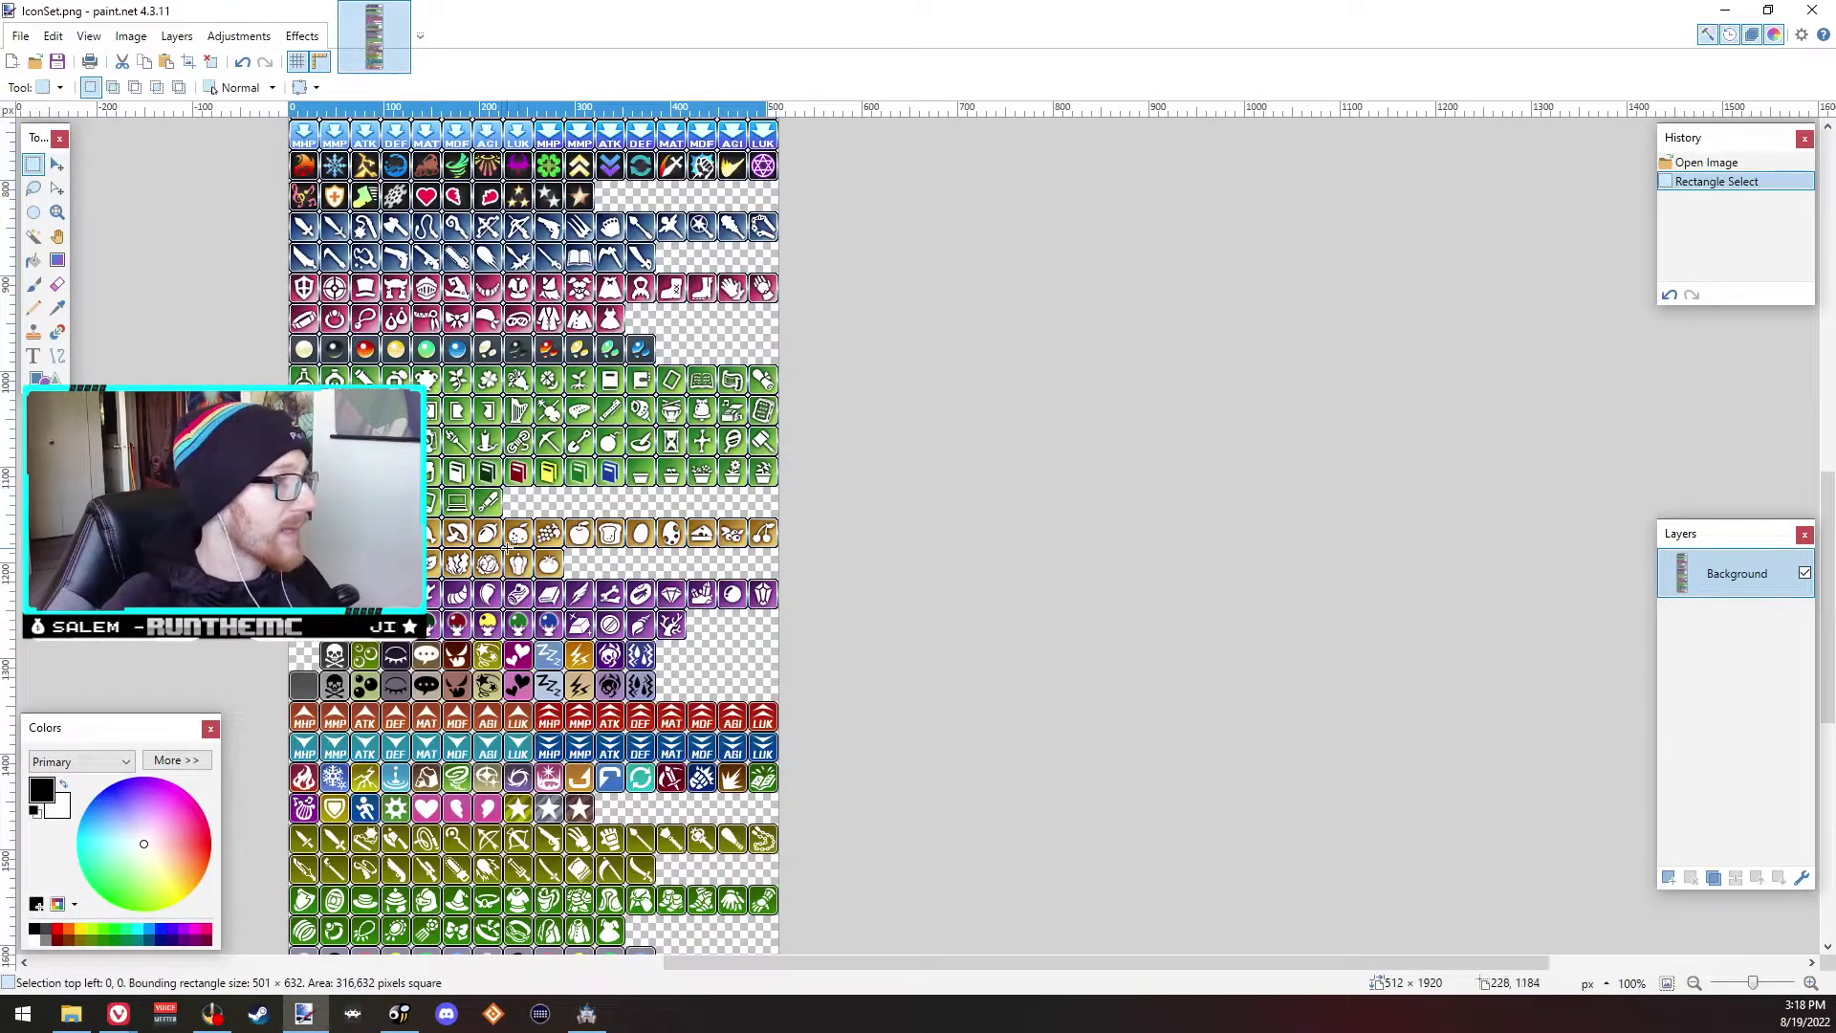
scroll(507, 547, "down", 5)
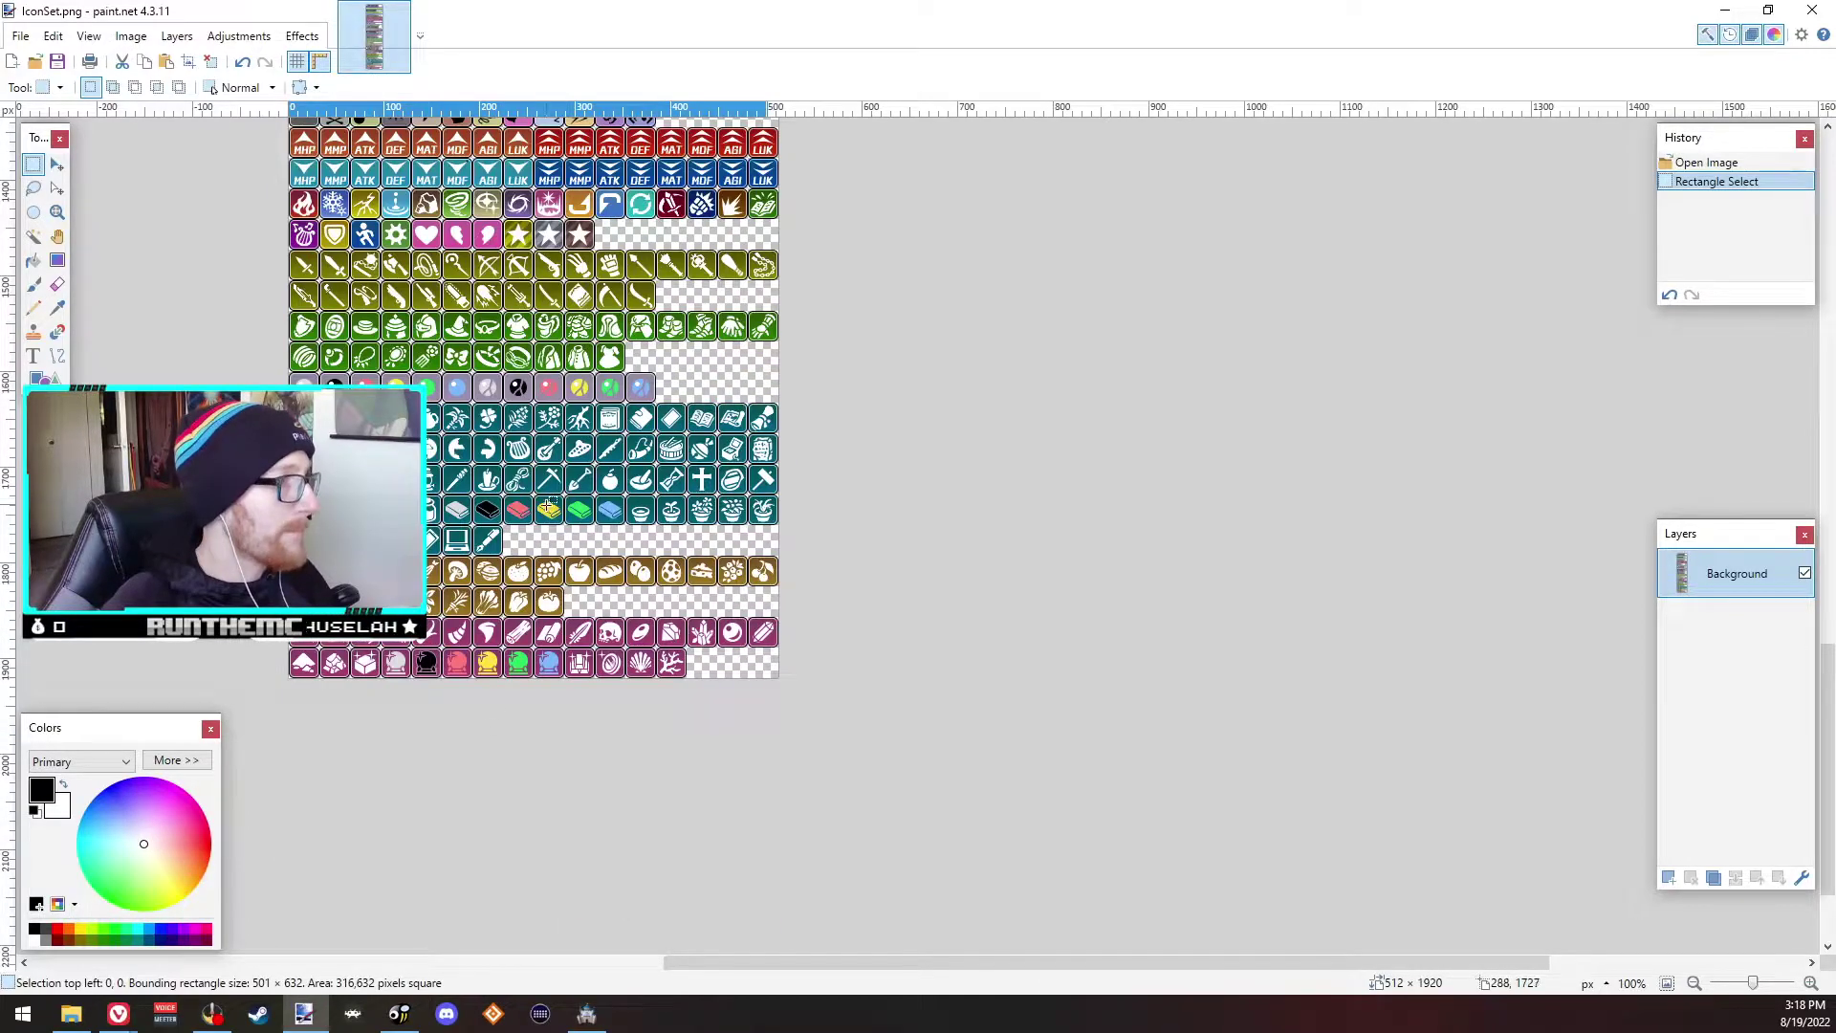
scroll(548, 507, "up", 3)
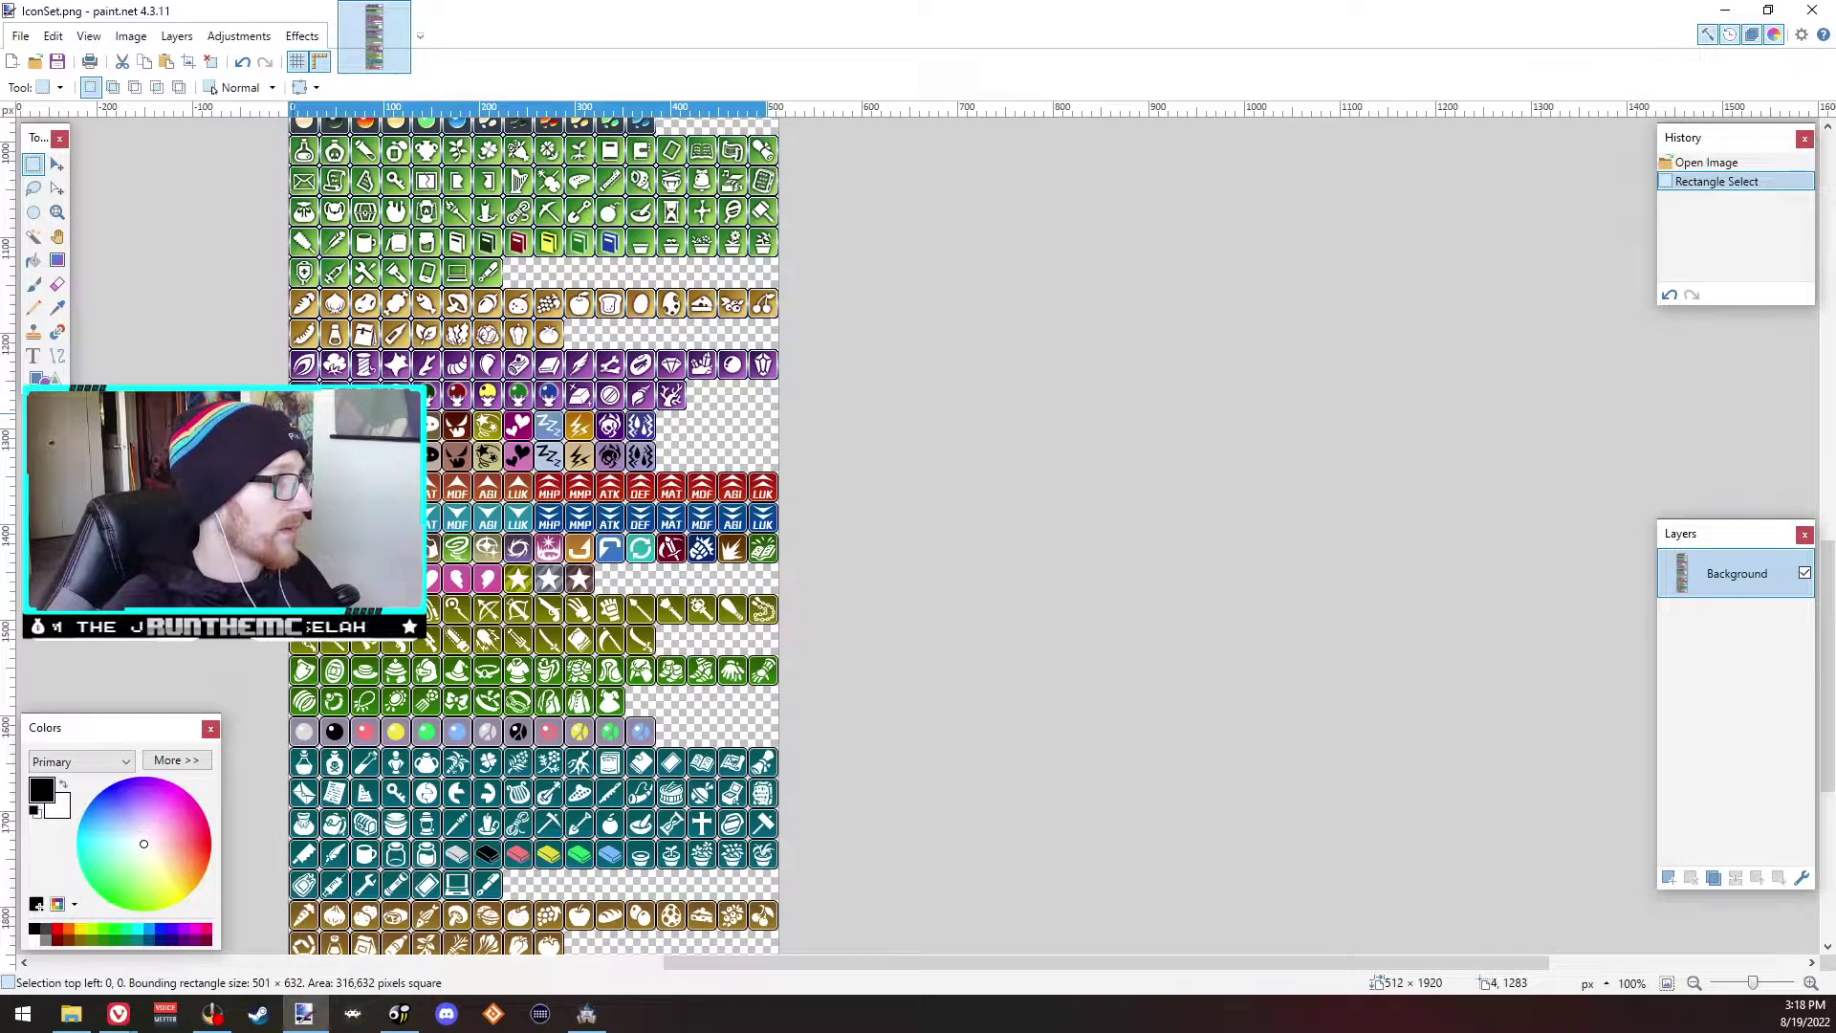
Step: Erase the lowest block of icons, a 512 × 640 px rectangle starting at 0, 1280, and save IconSet.png with the automatic bit depth
left_click_drag(289, 419, 374, 453)
scroll(406, 456, "up", 6, "ctrl")
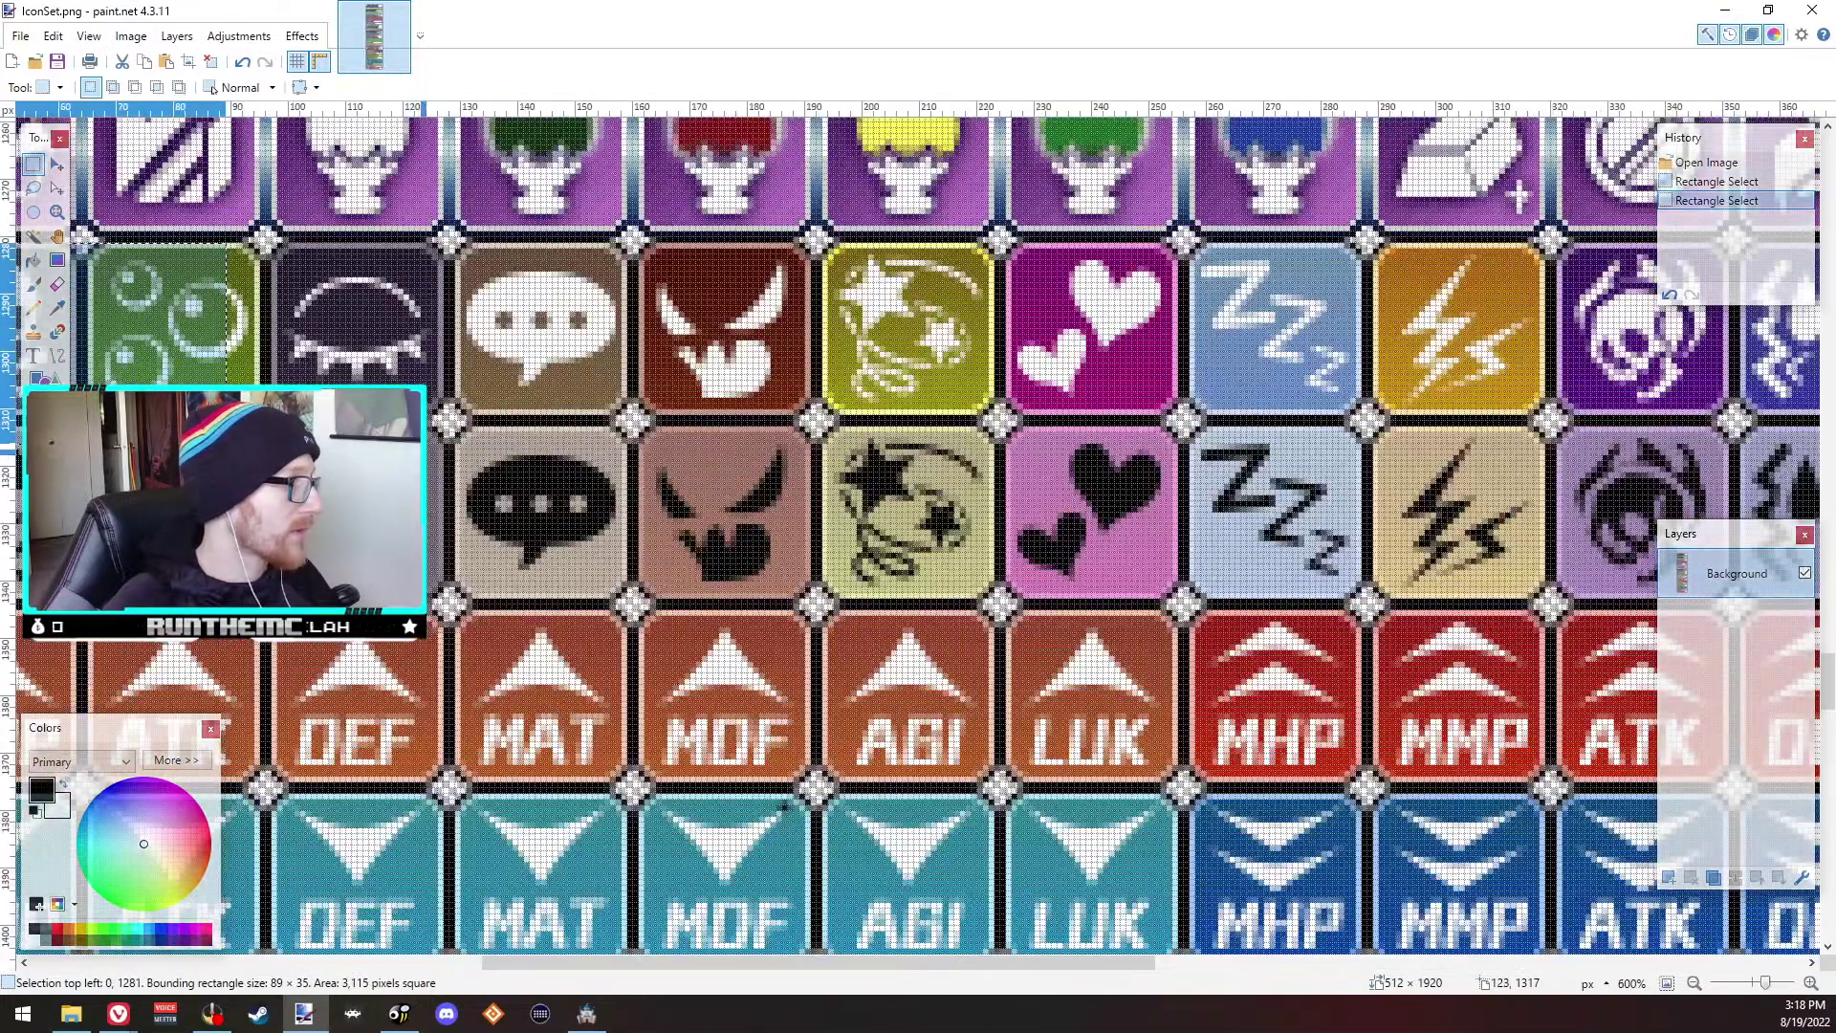
left_click_drag(645, 964, 414, 962)
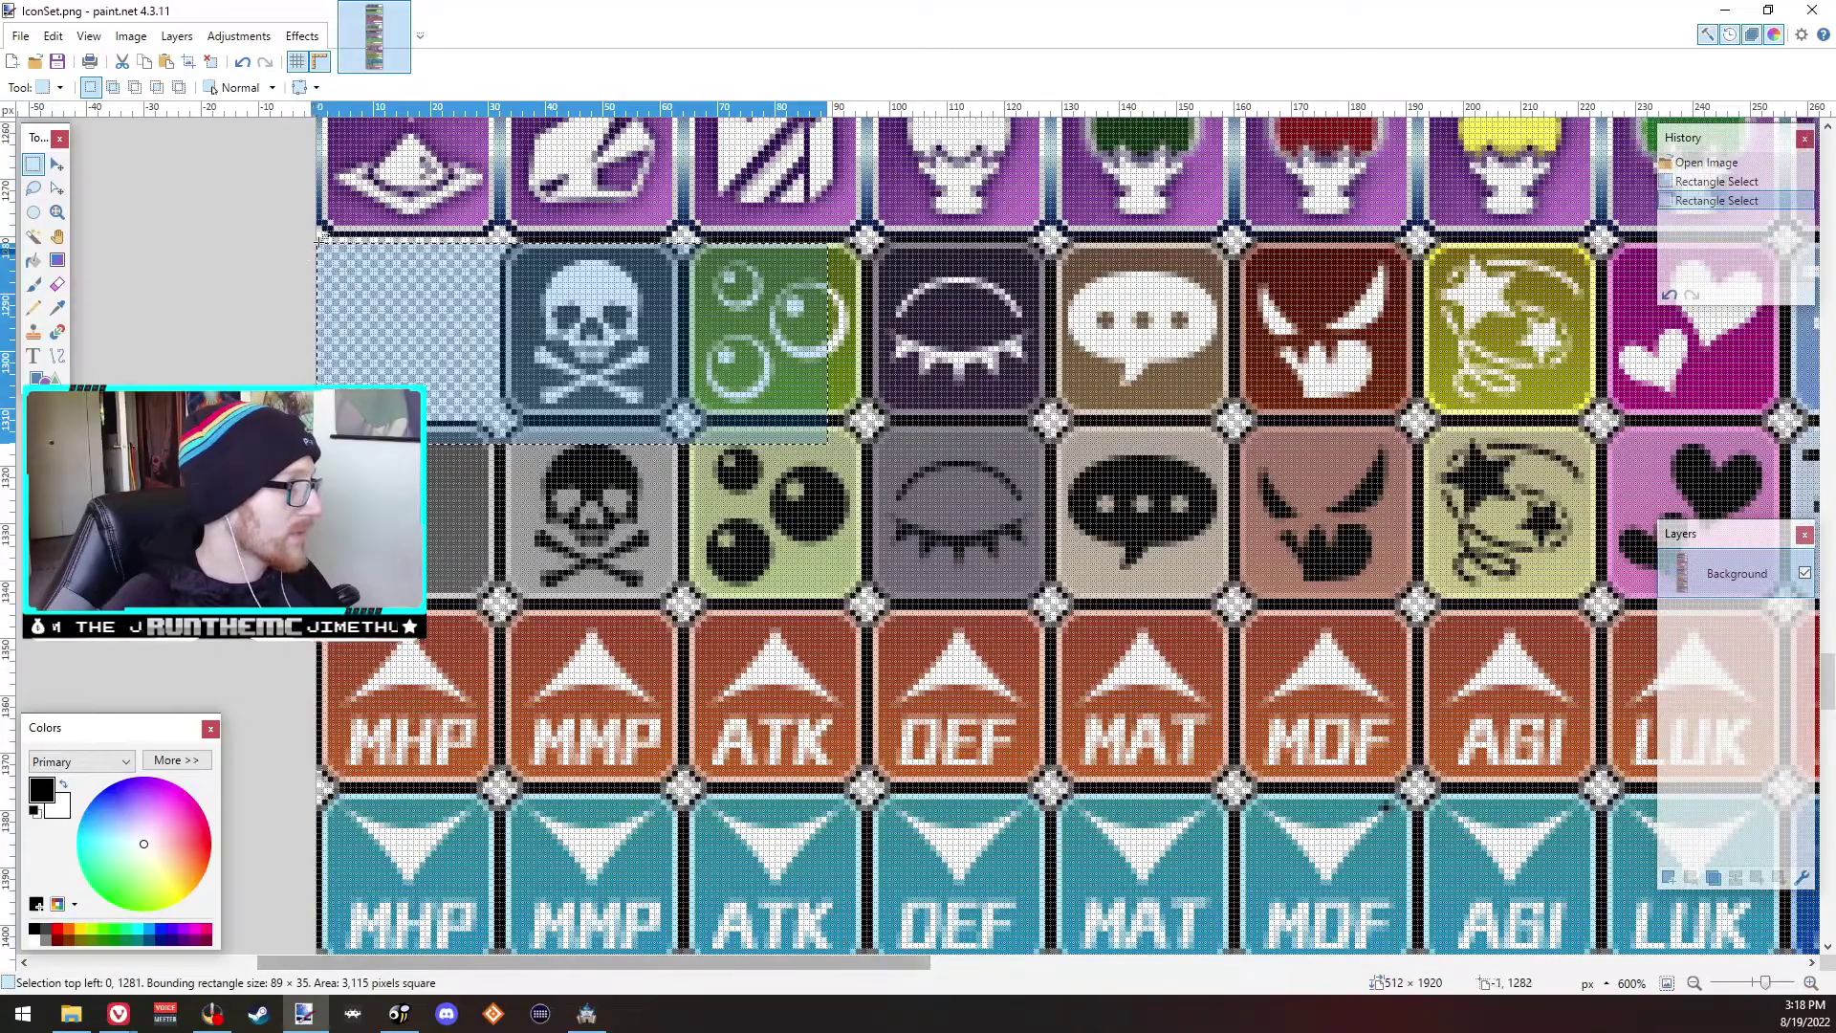
left_click_drag(318, 236, 1302, 522)
left_click_drag(1386, 806, 1835, 1029)
scroll(1302, 494, "down", 6, "ctrl")
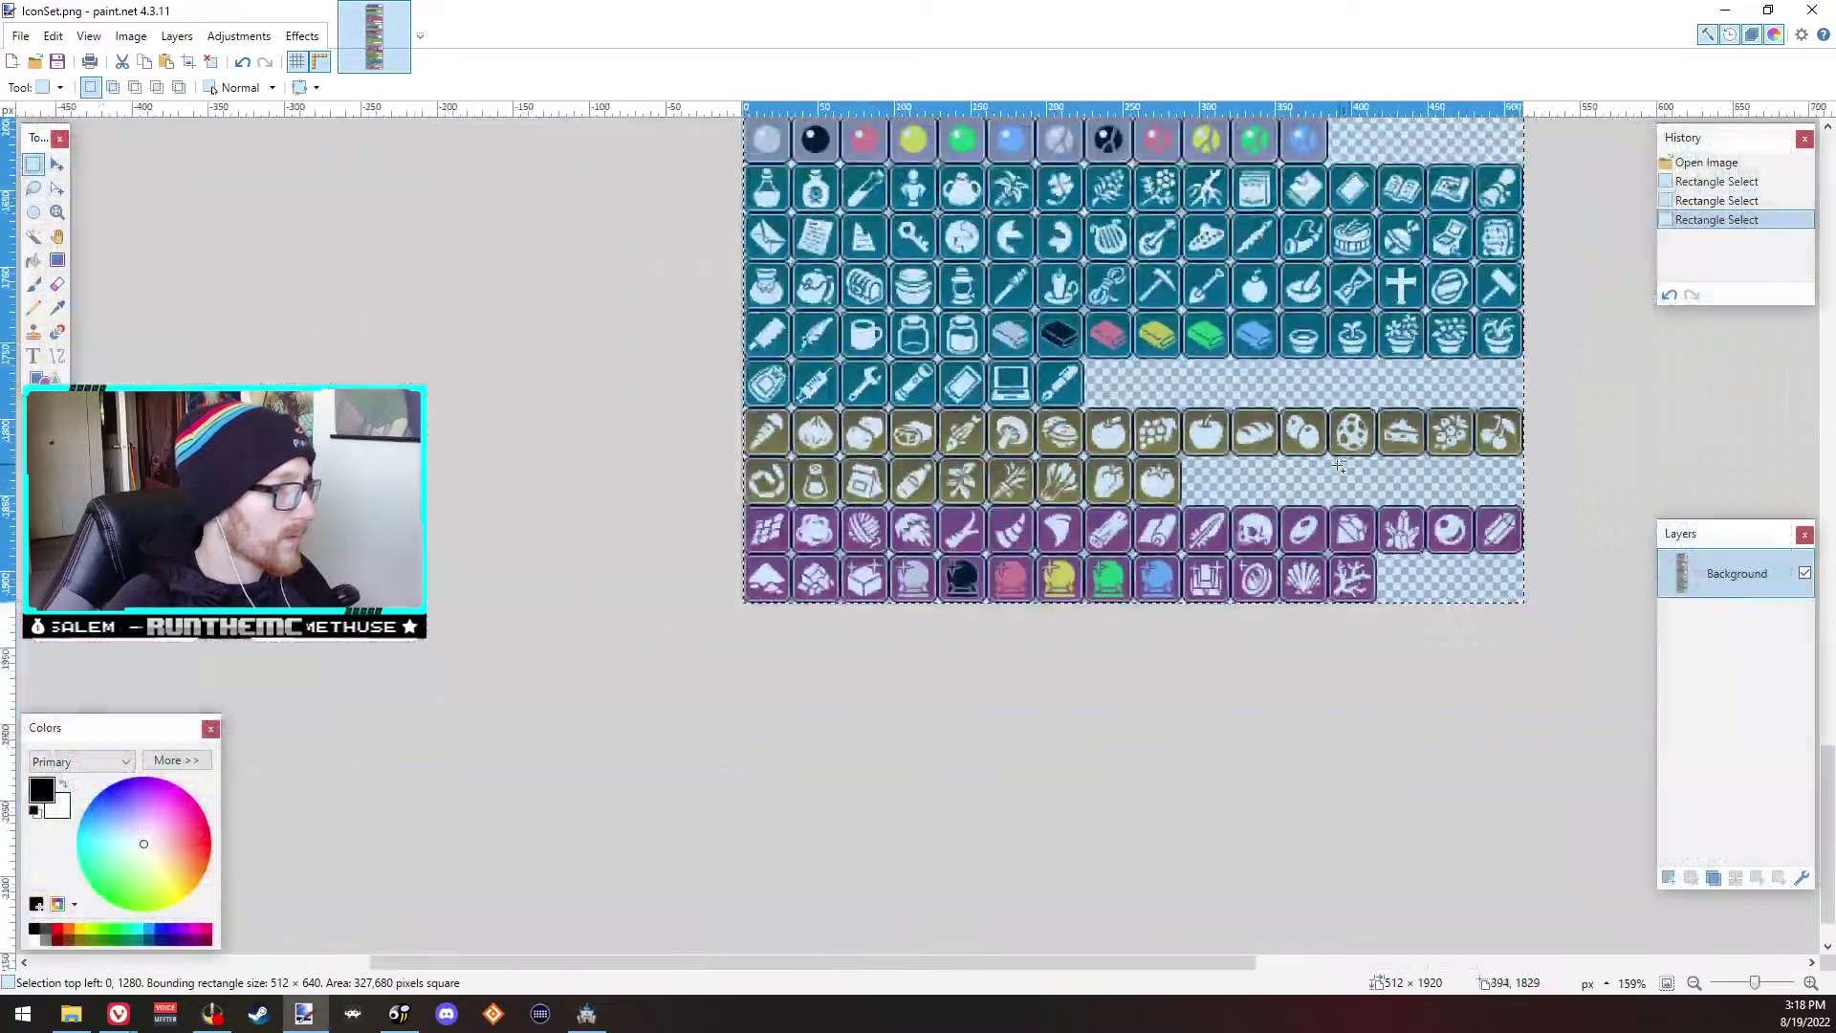
scroll(1302, 494, "down", 2, "ctrl")
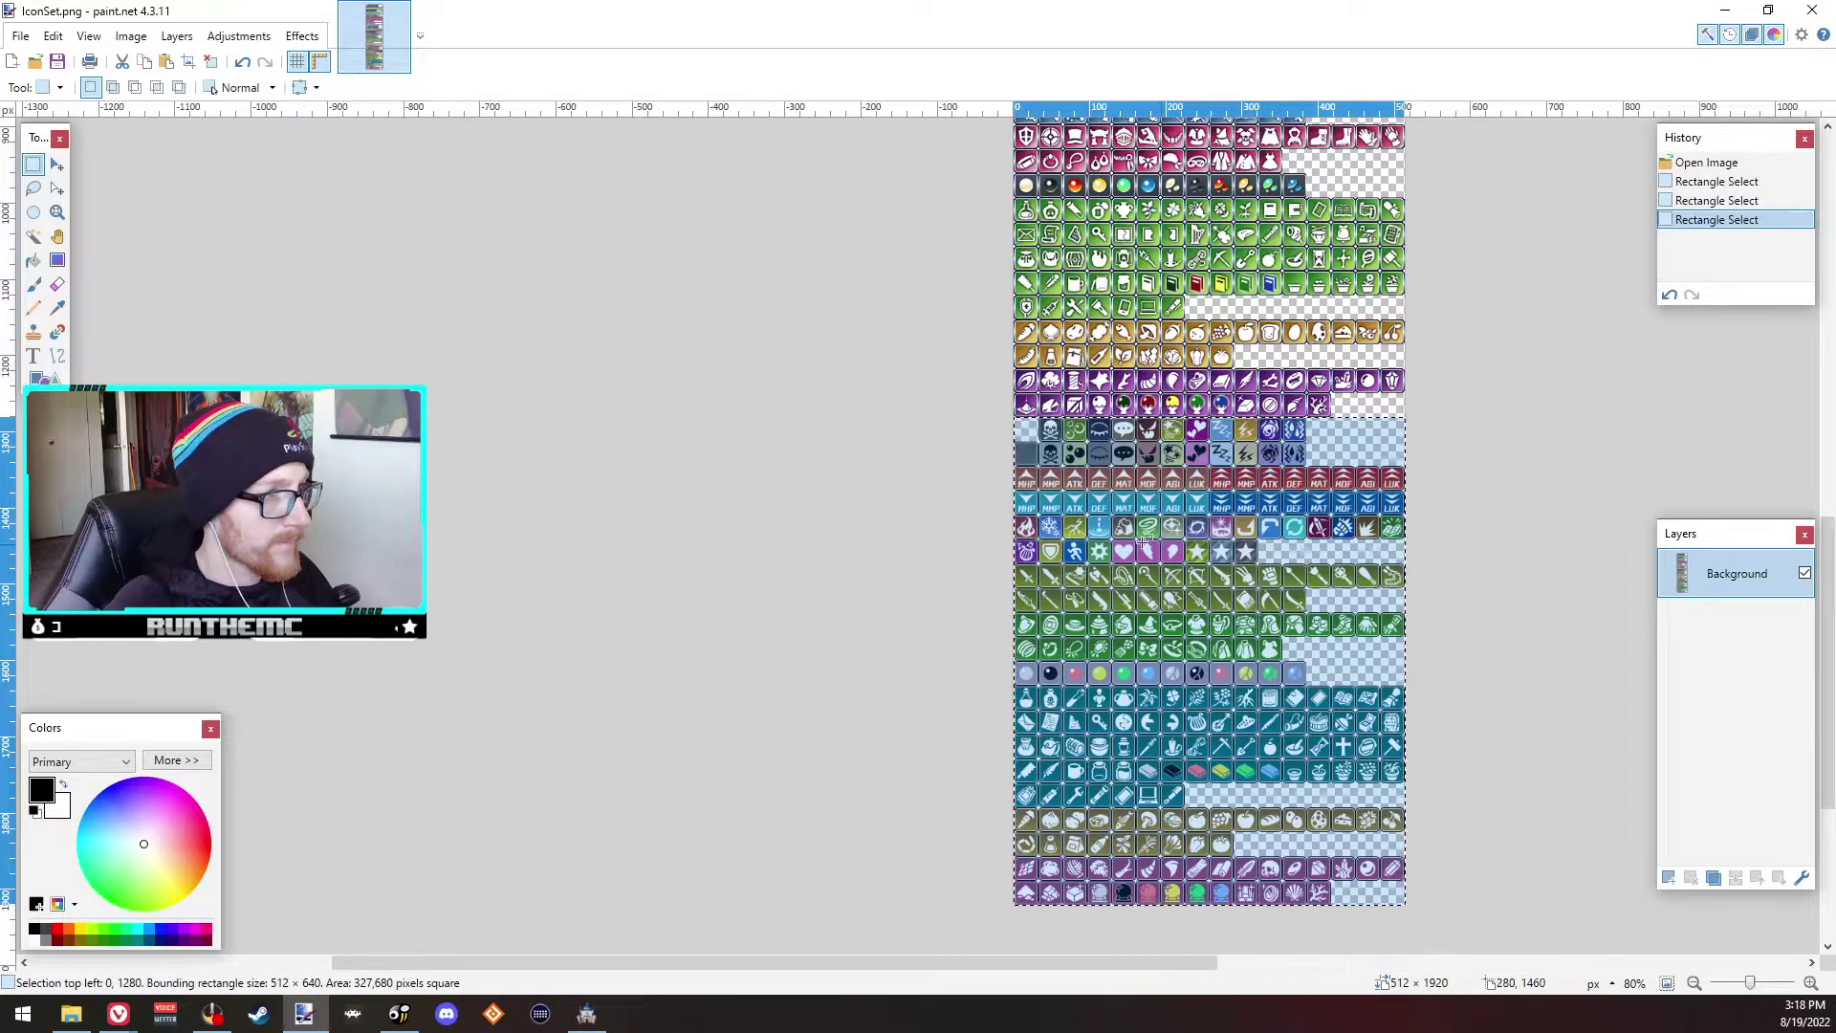
key("Delete")
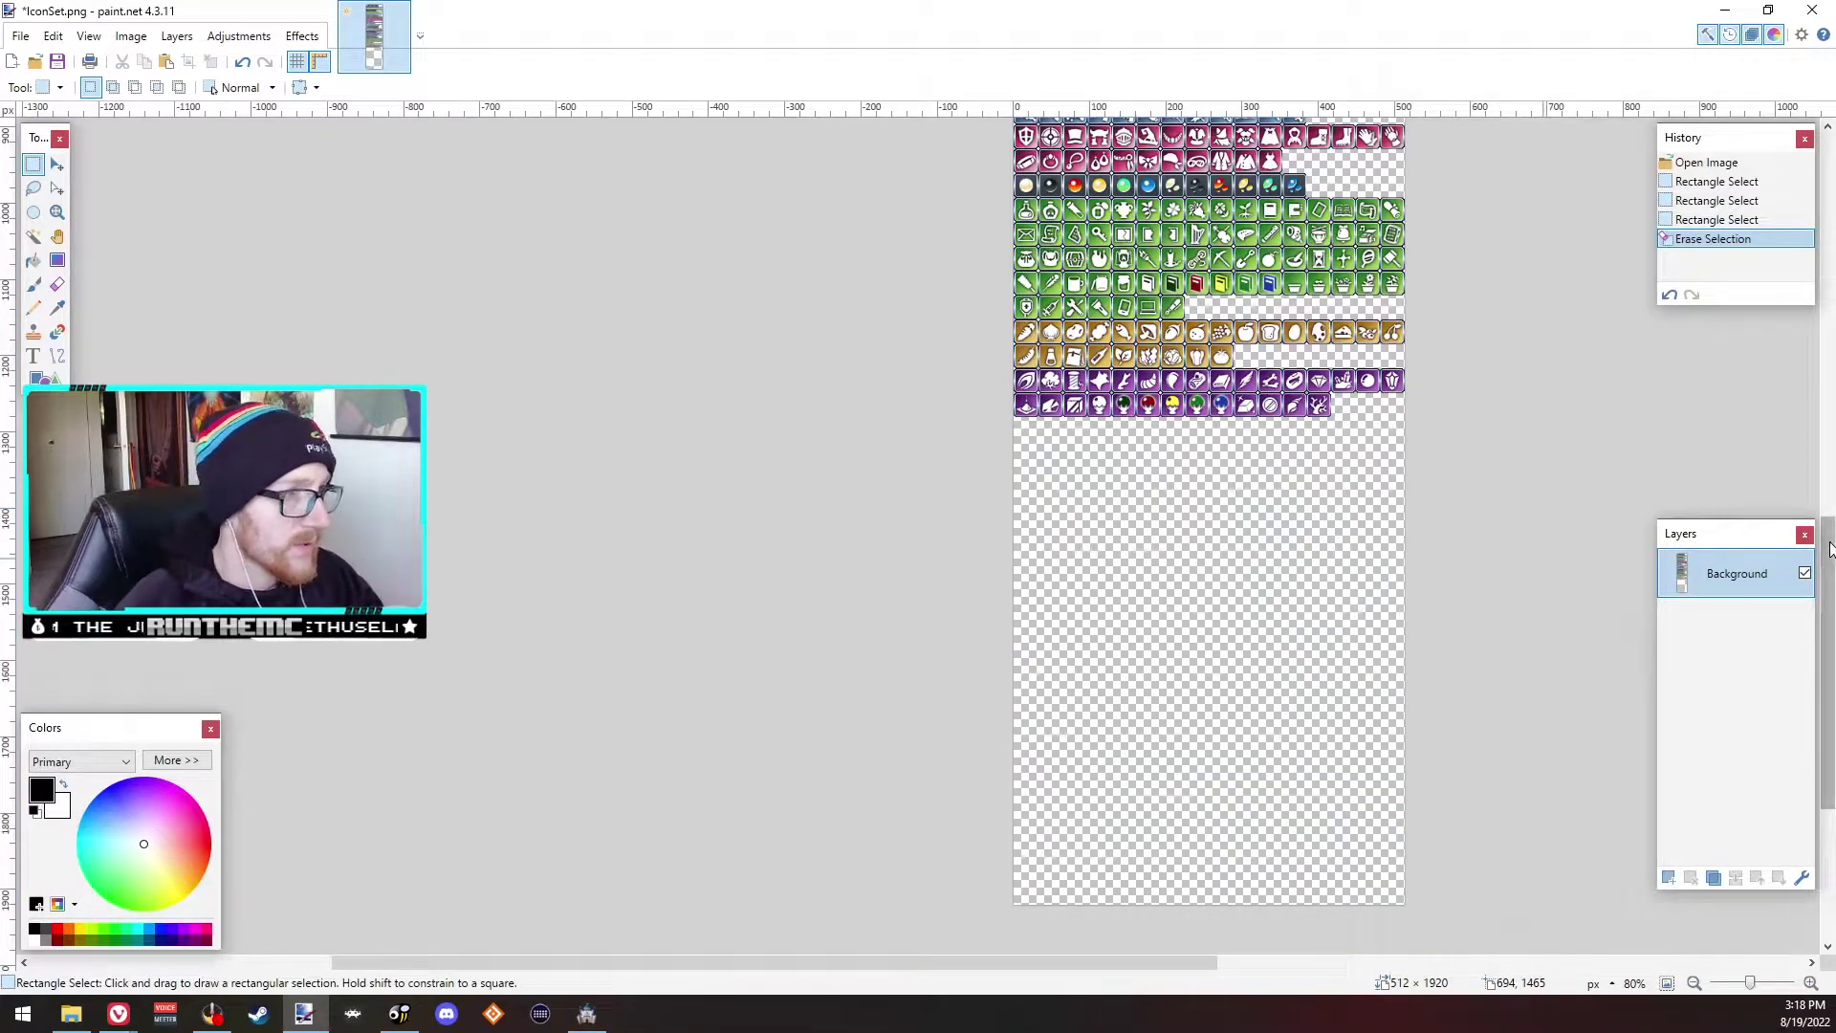
left_click(57, 61)
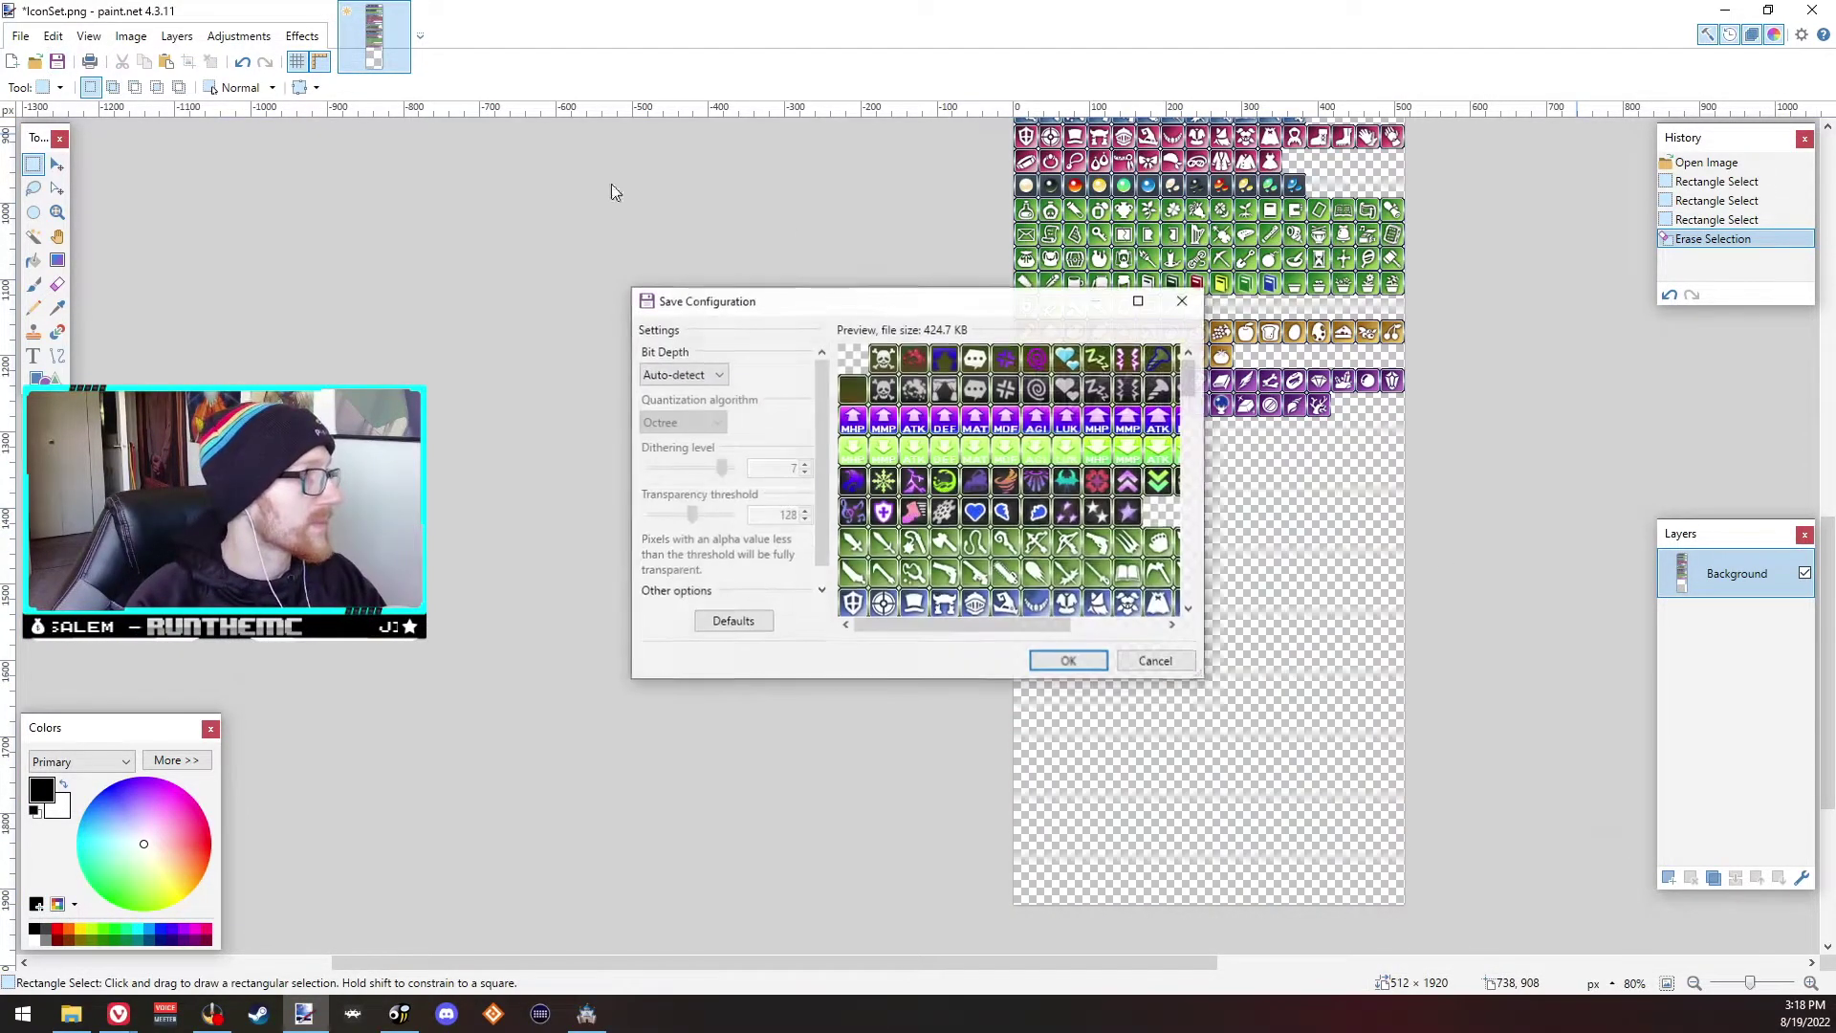
left_click(1068, 661)
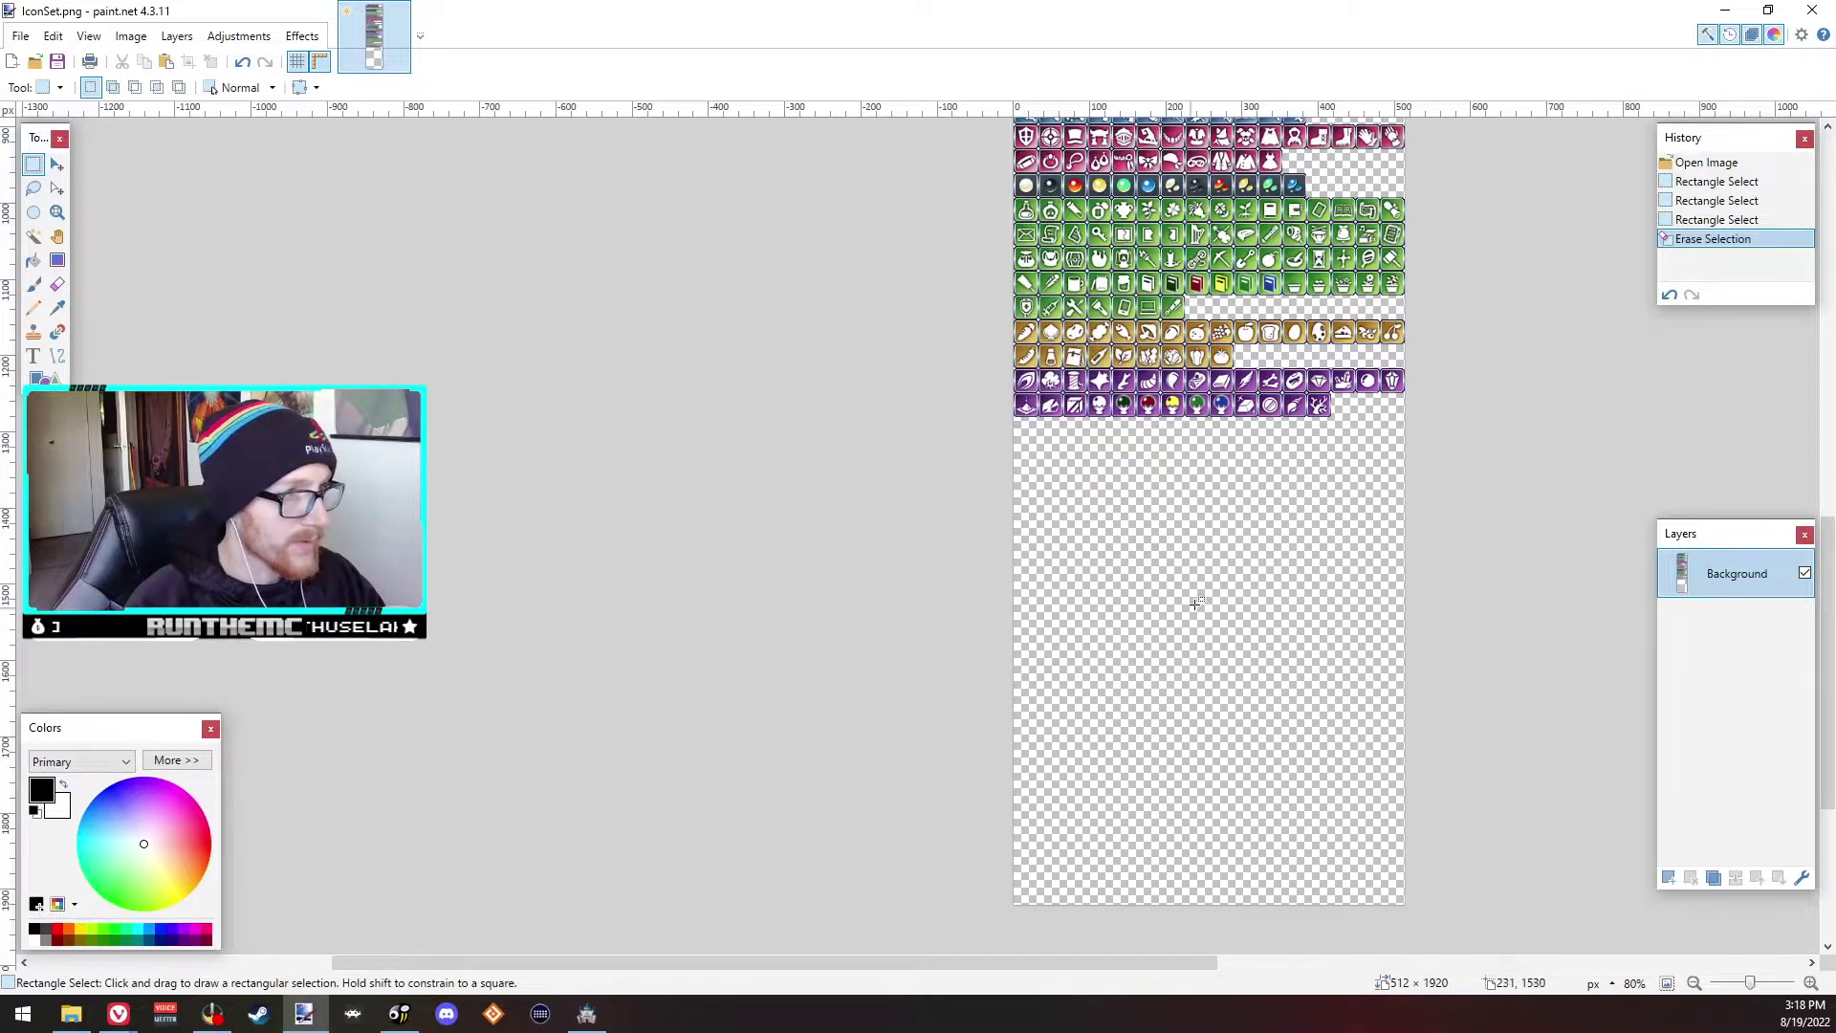
scroll(1409, 507, "up", 4)
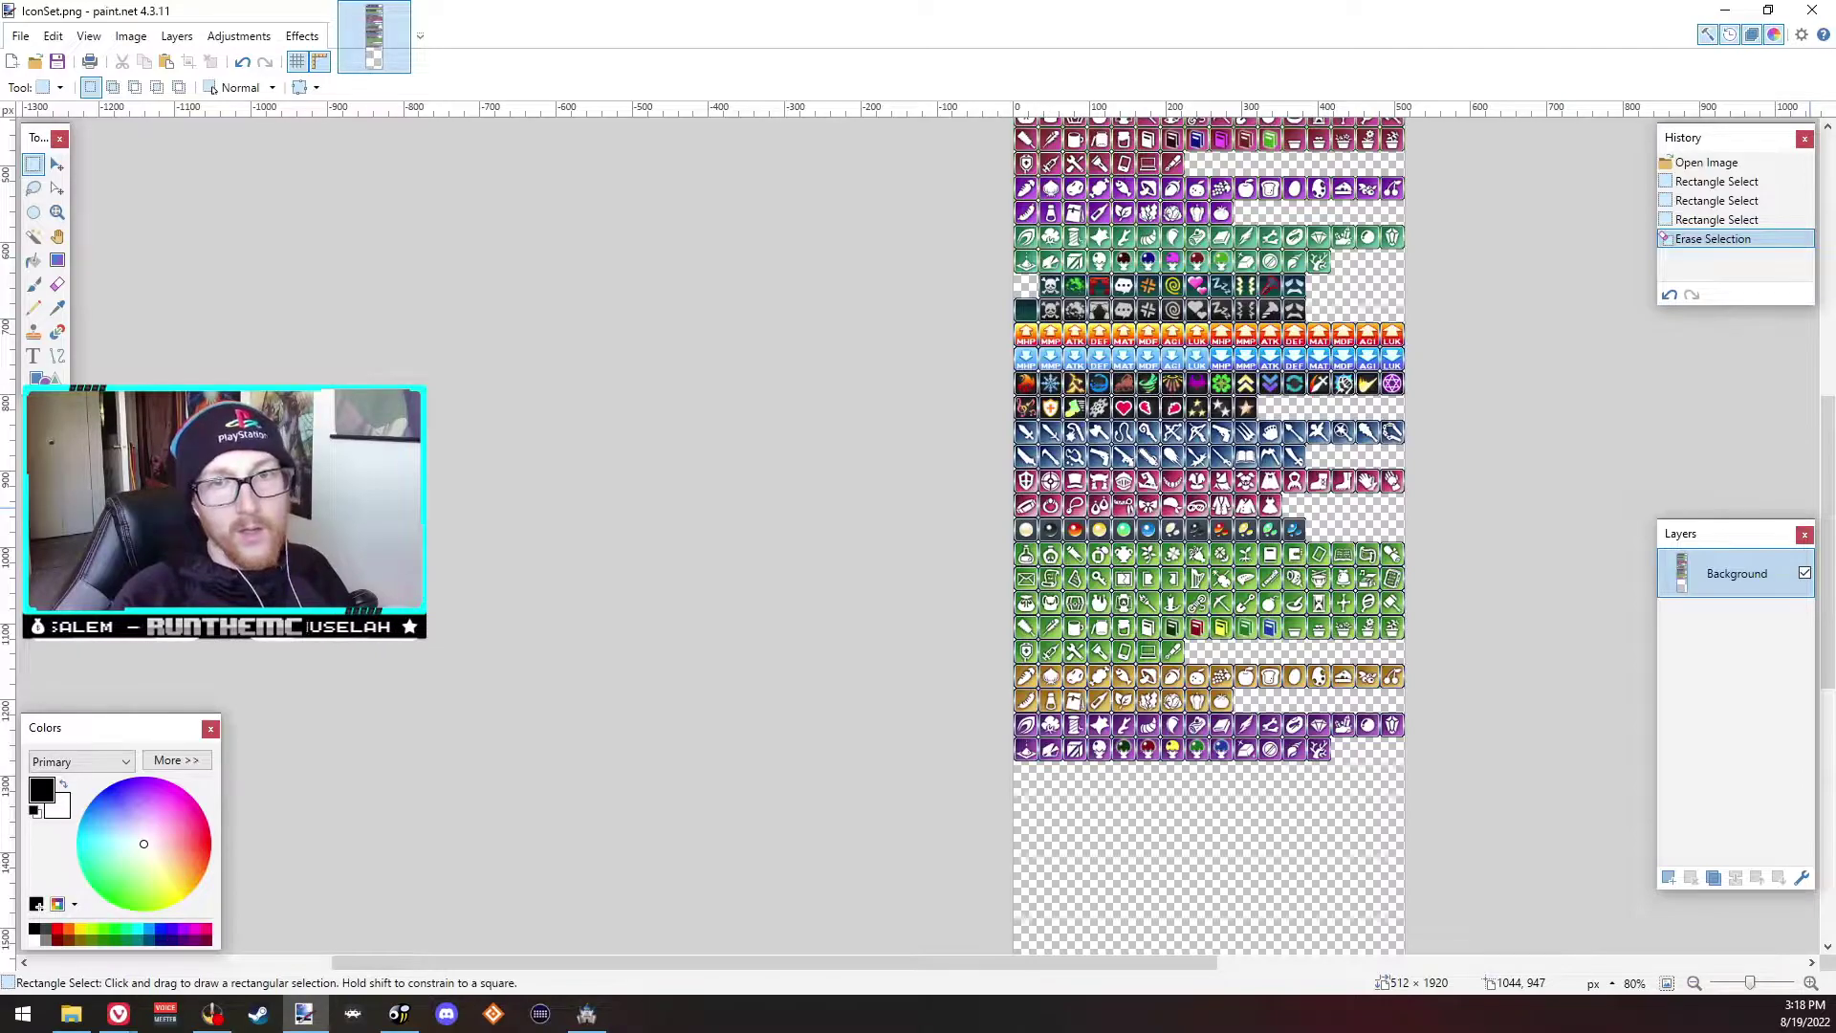
Step: Switch to the Overview/Guidelines document and review the class, Tank/DPS/Support battle and pet system points
left_click(131, 1016)
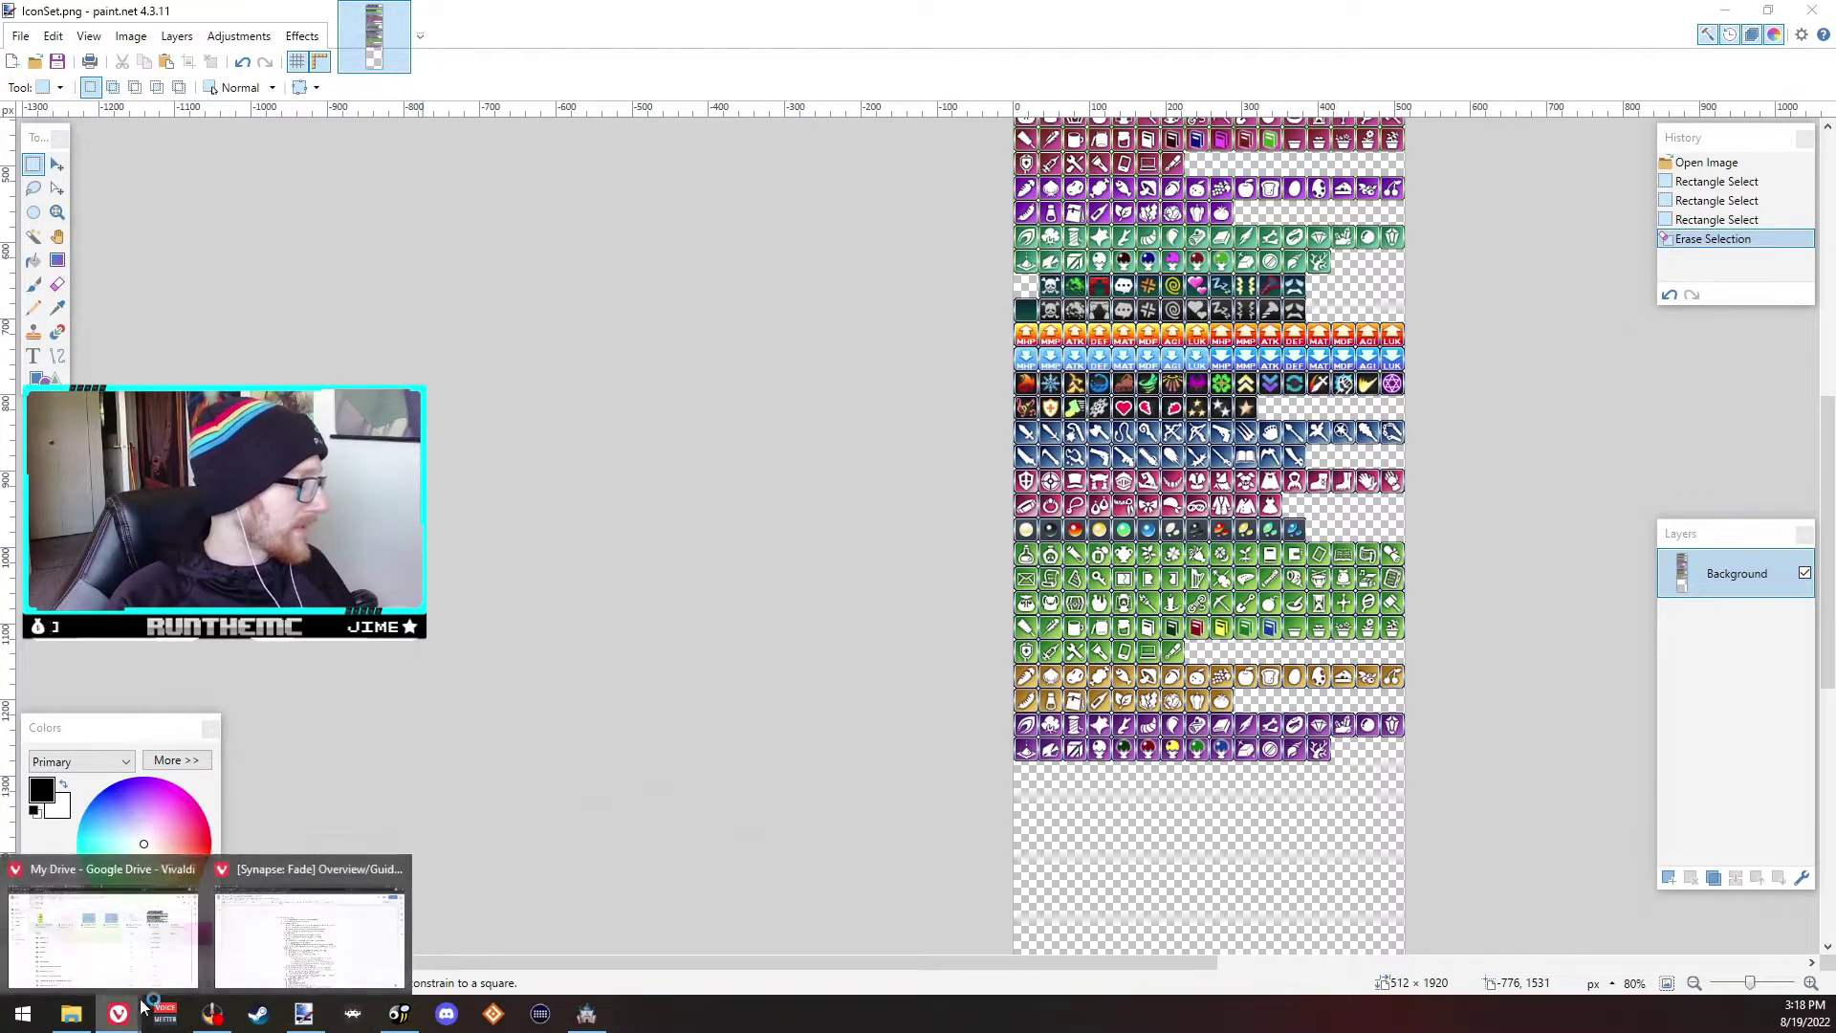
left_click(329, 916)
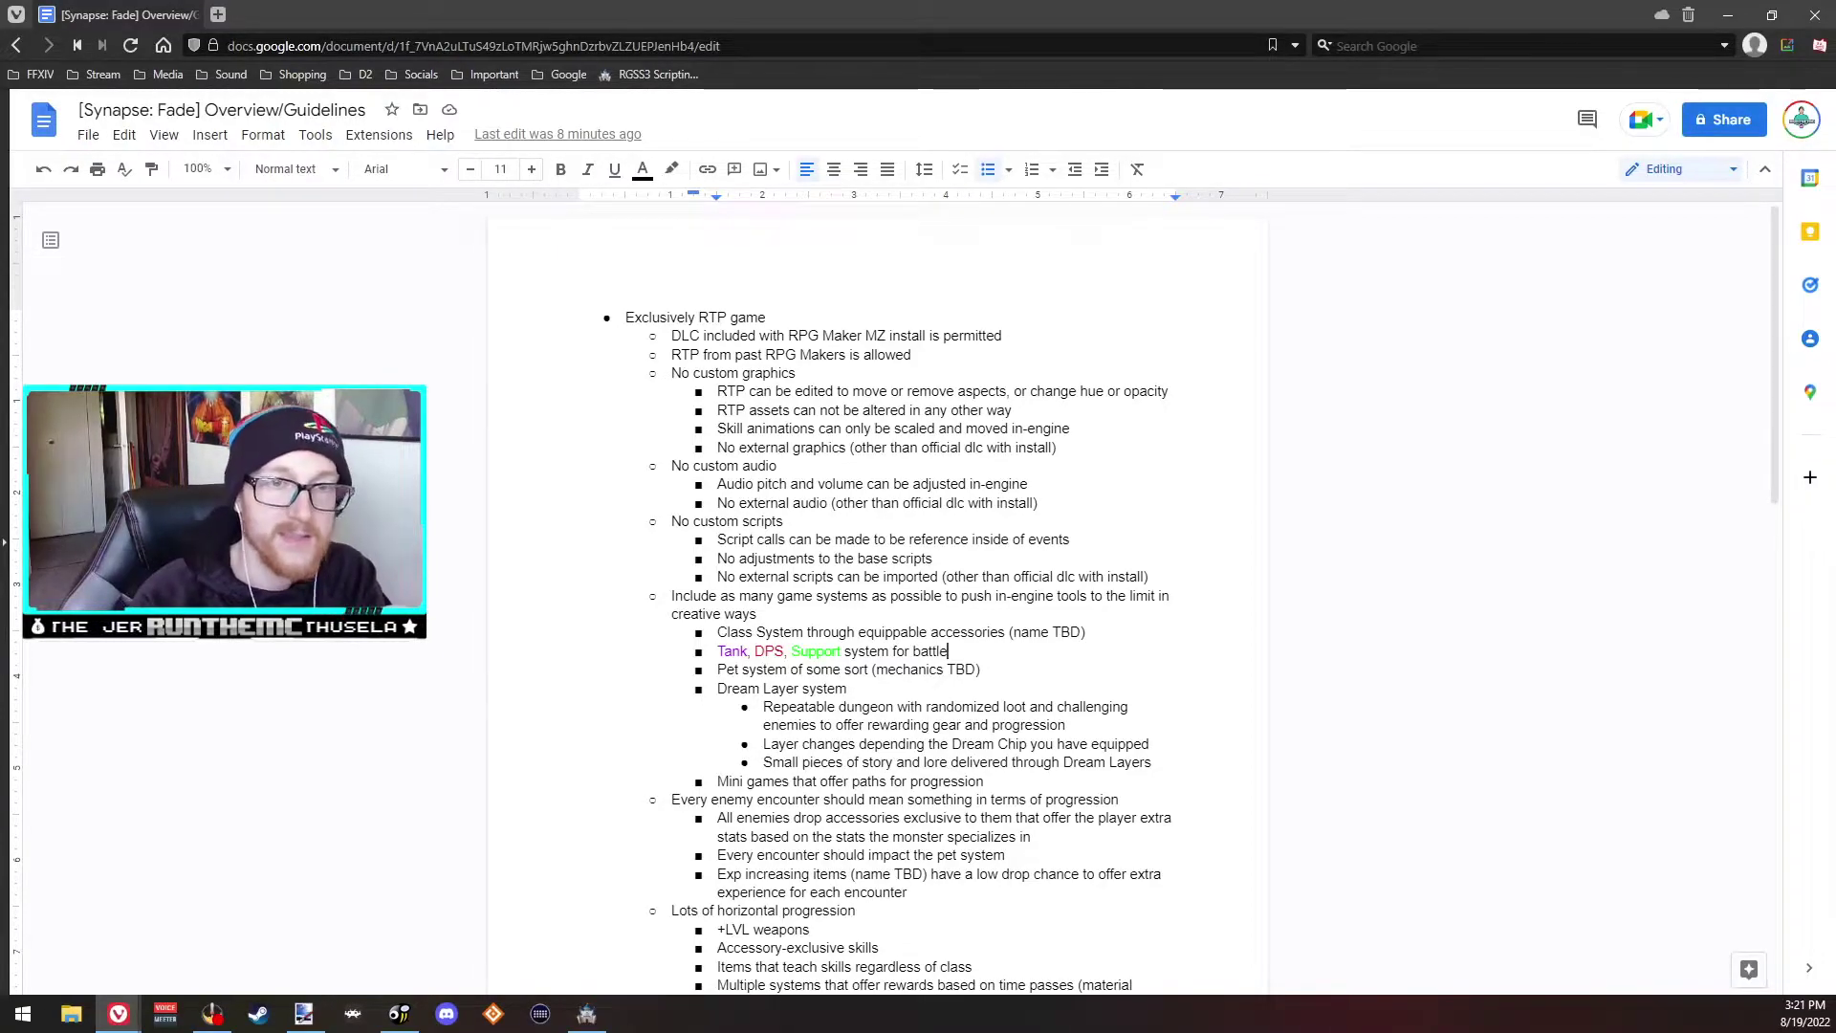
left_click(983, 669)
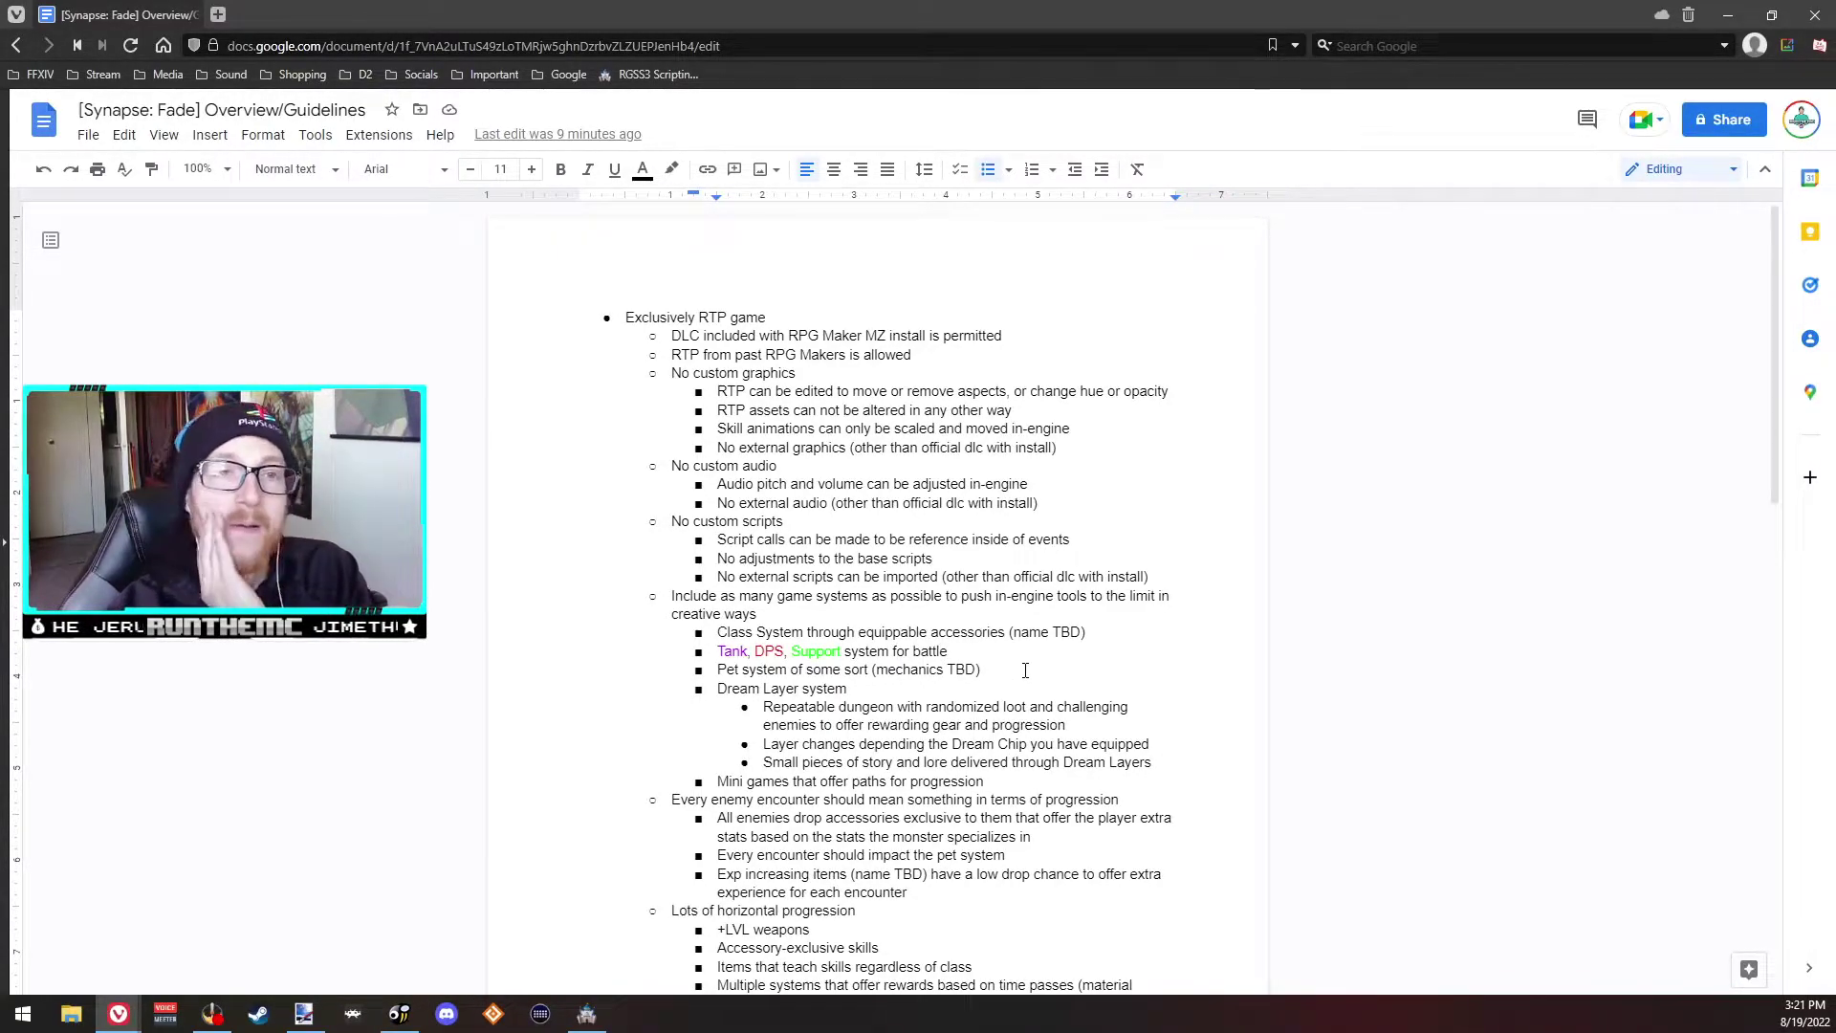
Step: Switch to RPG Maker MZ and examine the database's battle screen and battle system settings and the Goblin*2 troop layout
left_click(586, 1012)
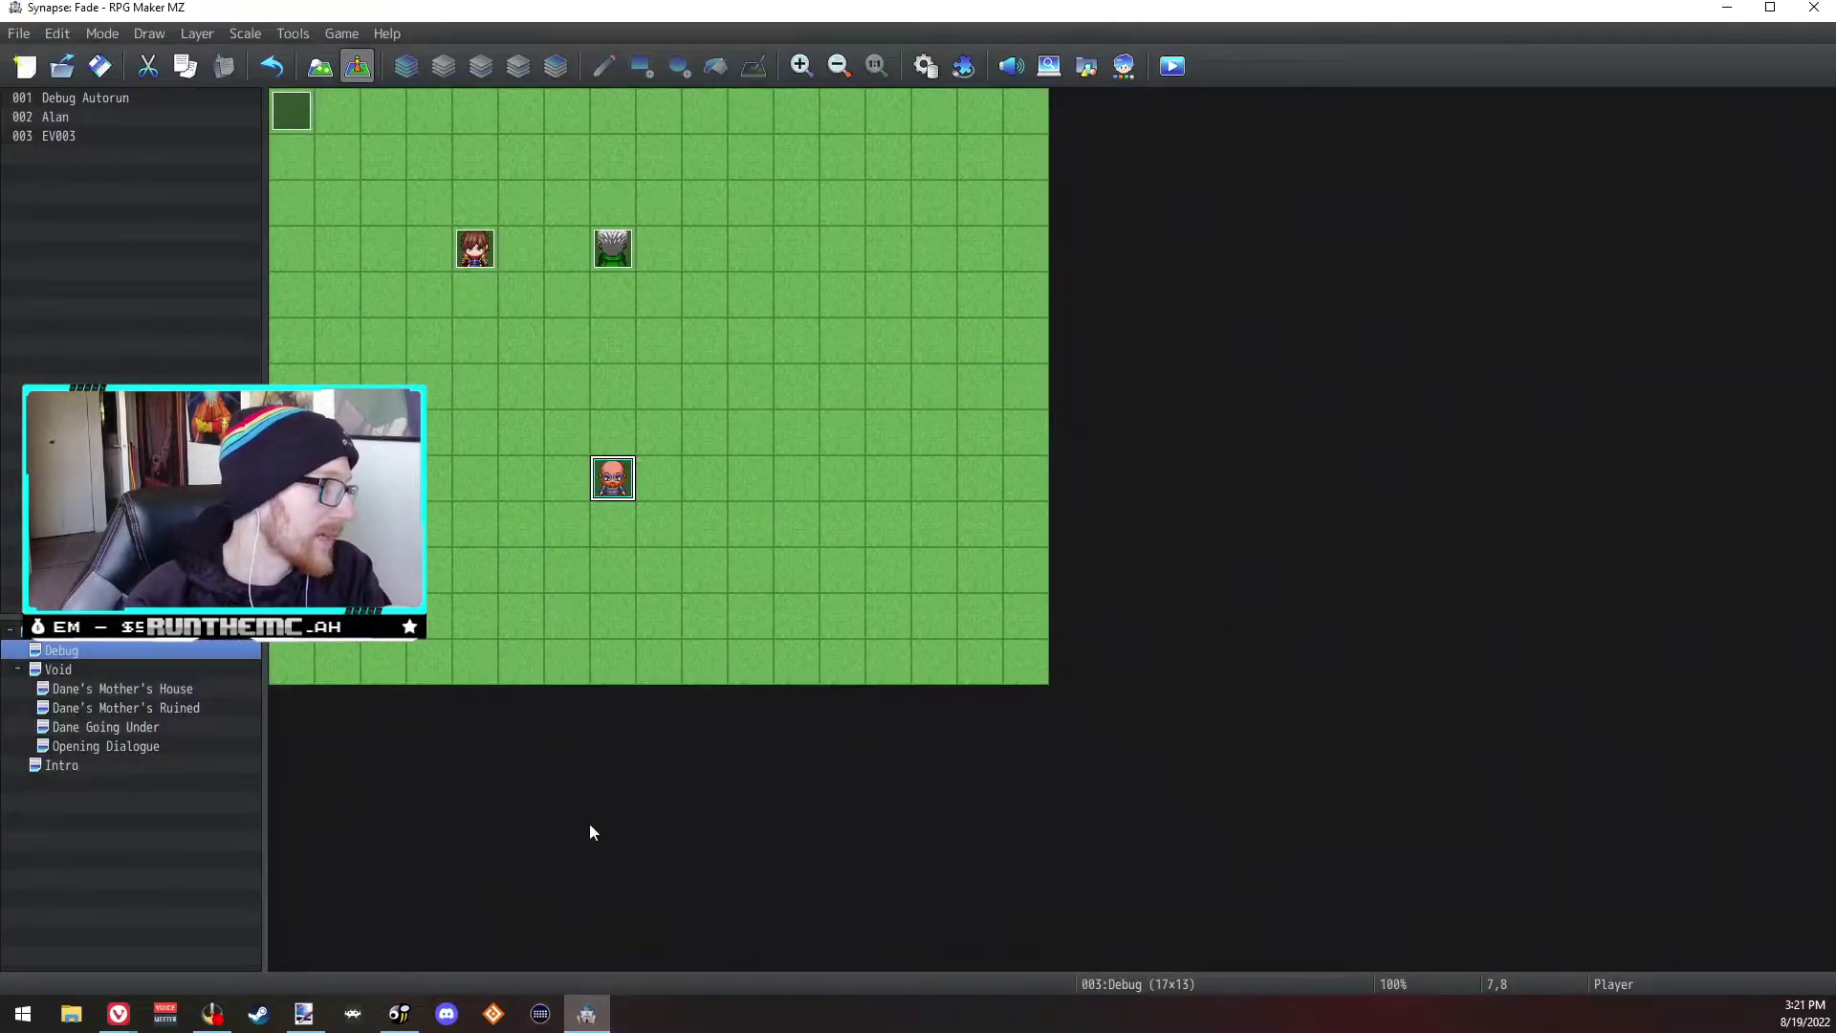
left_click(921, 71)
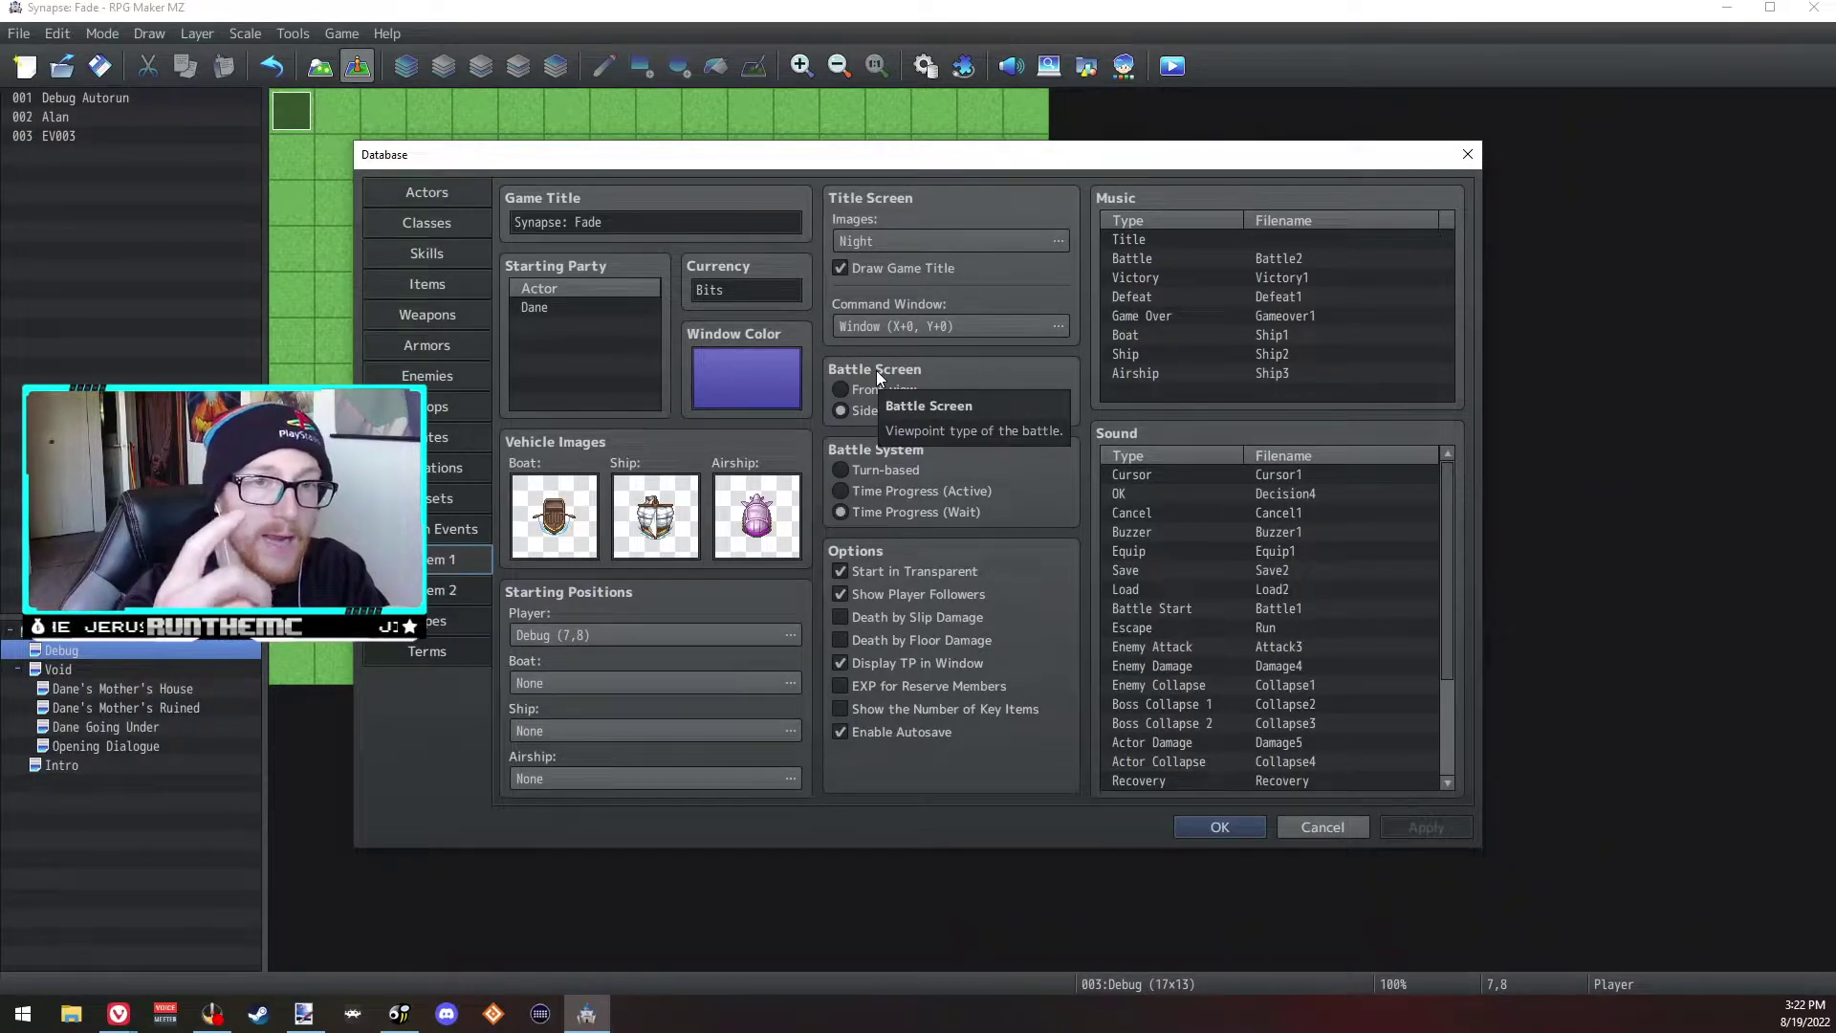
left_click(432, 408)
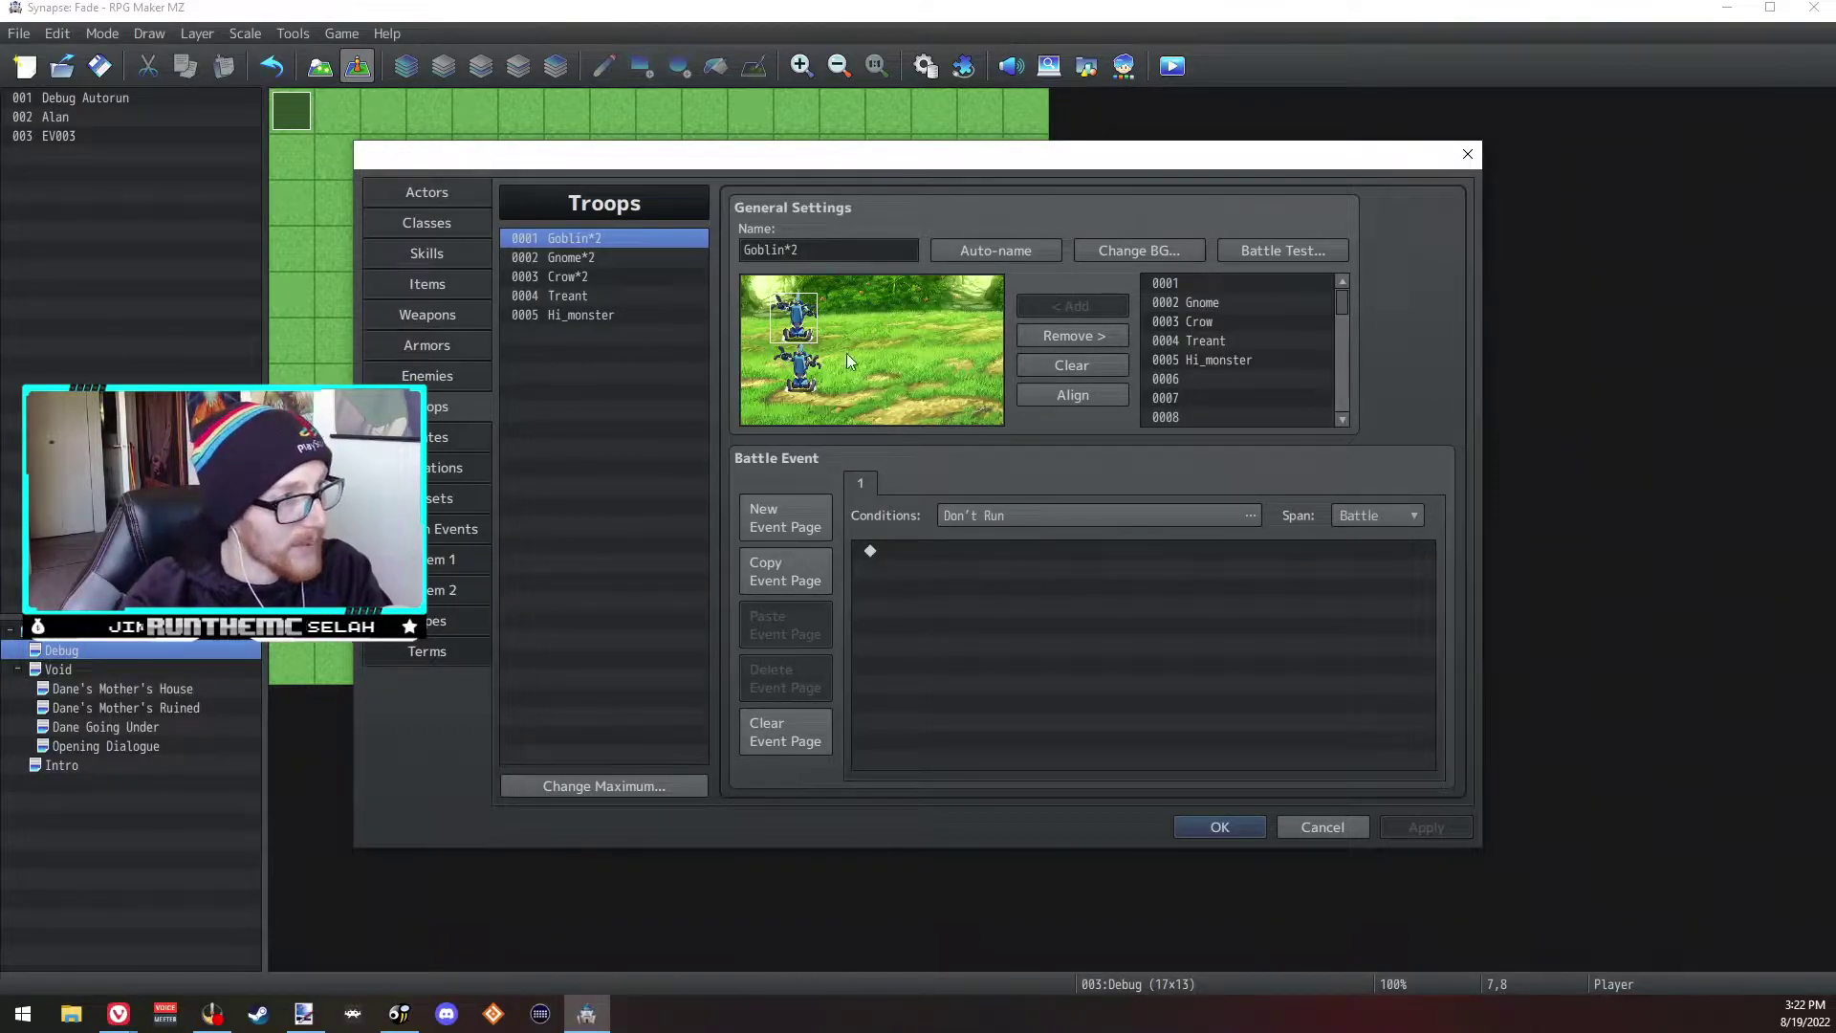
left_click(457, 558)
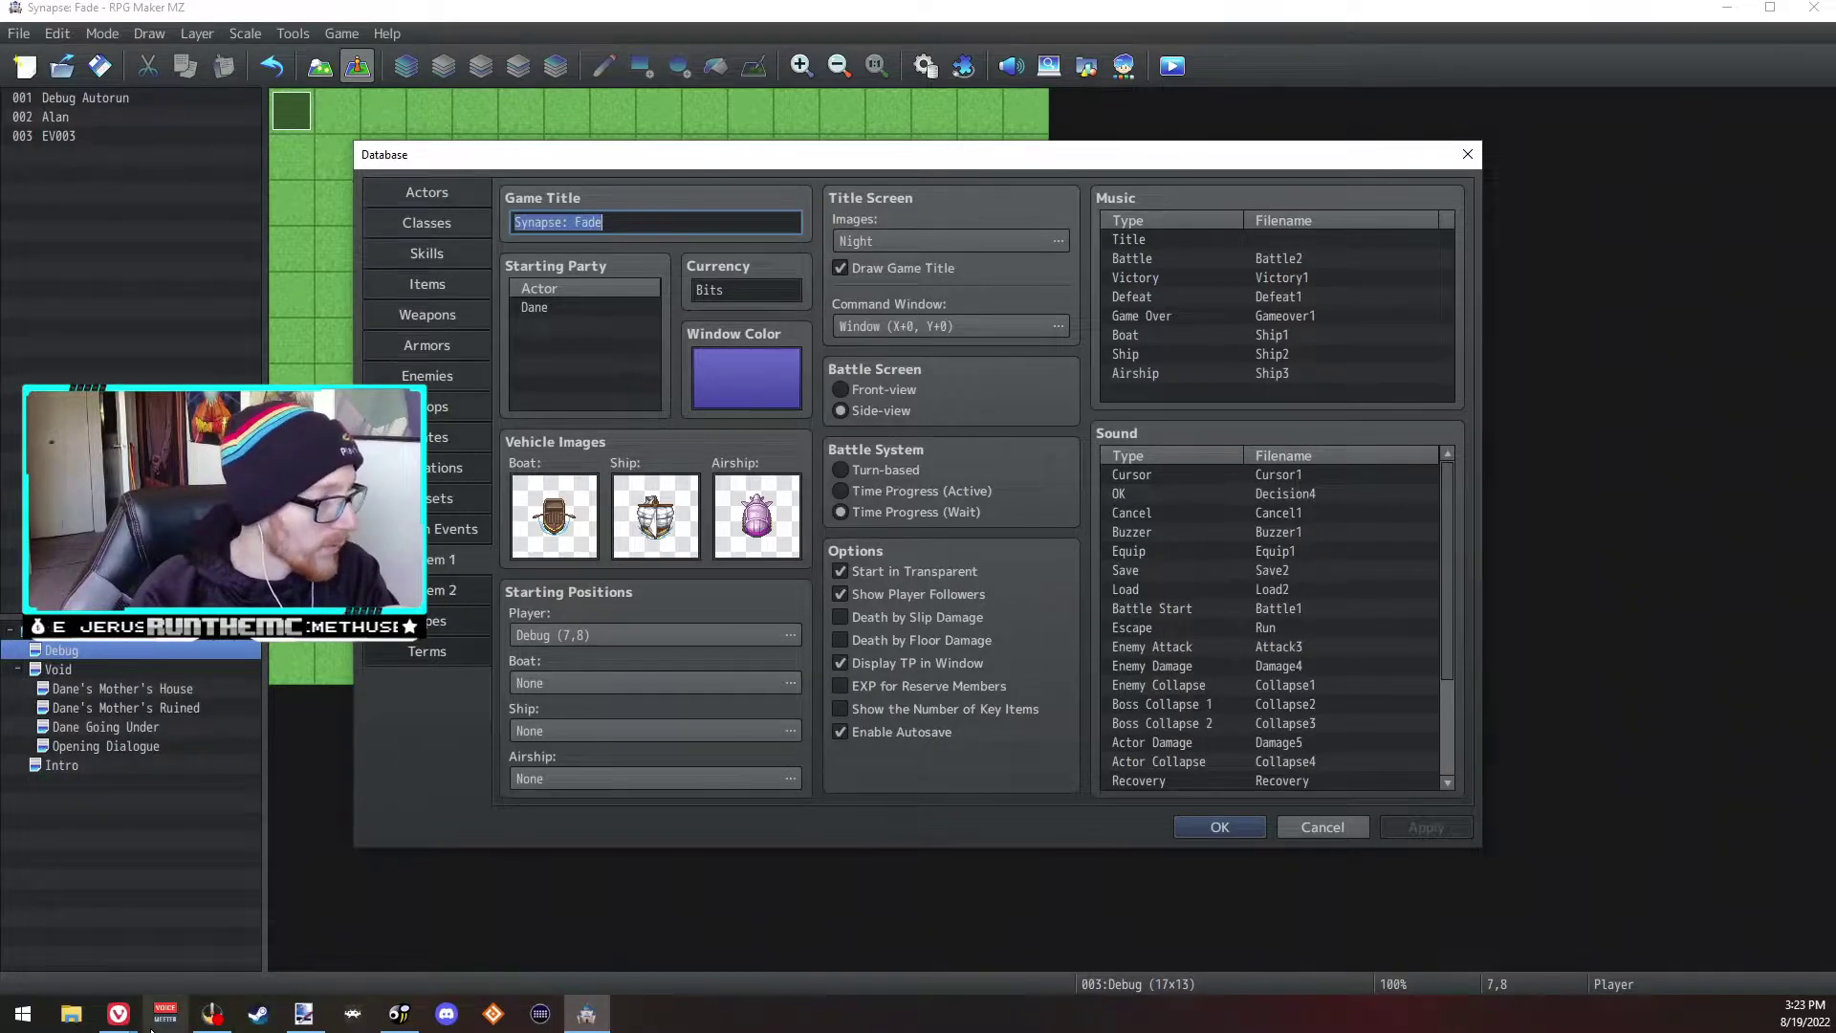
Step: Switch to the Overview/Guidelines document and review the Dream Layer system, mini game and enemy encounter points
mouse_move(227, 1016)
mouse_move(117, 1014)
left_click(292, 941)
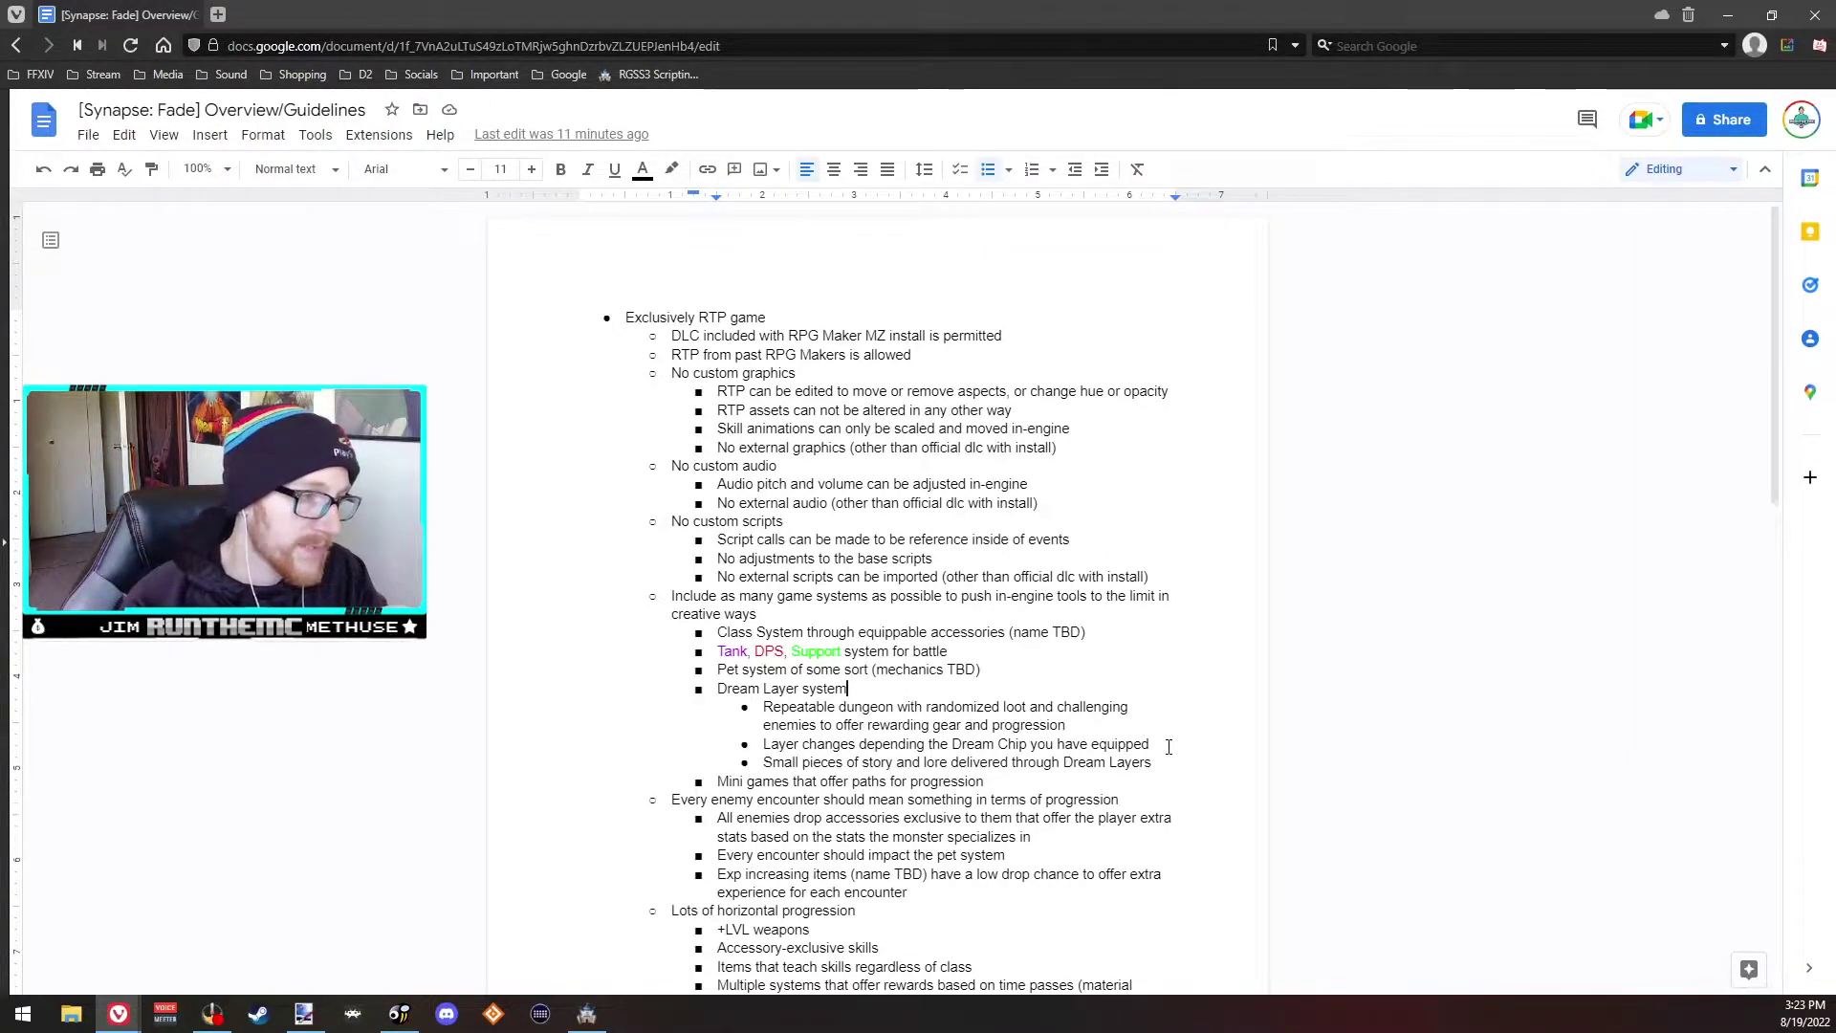
left_click_drag(1067, 725, 757, 715)
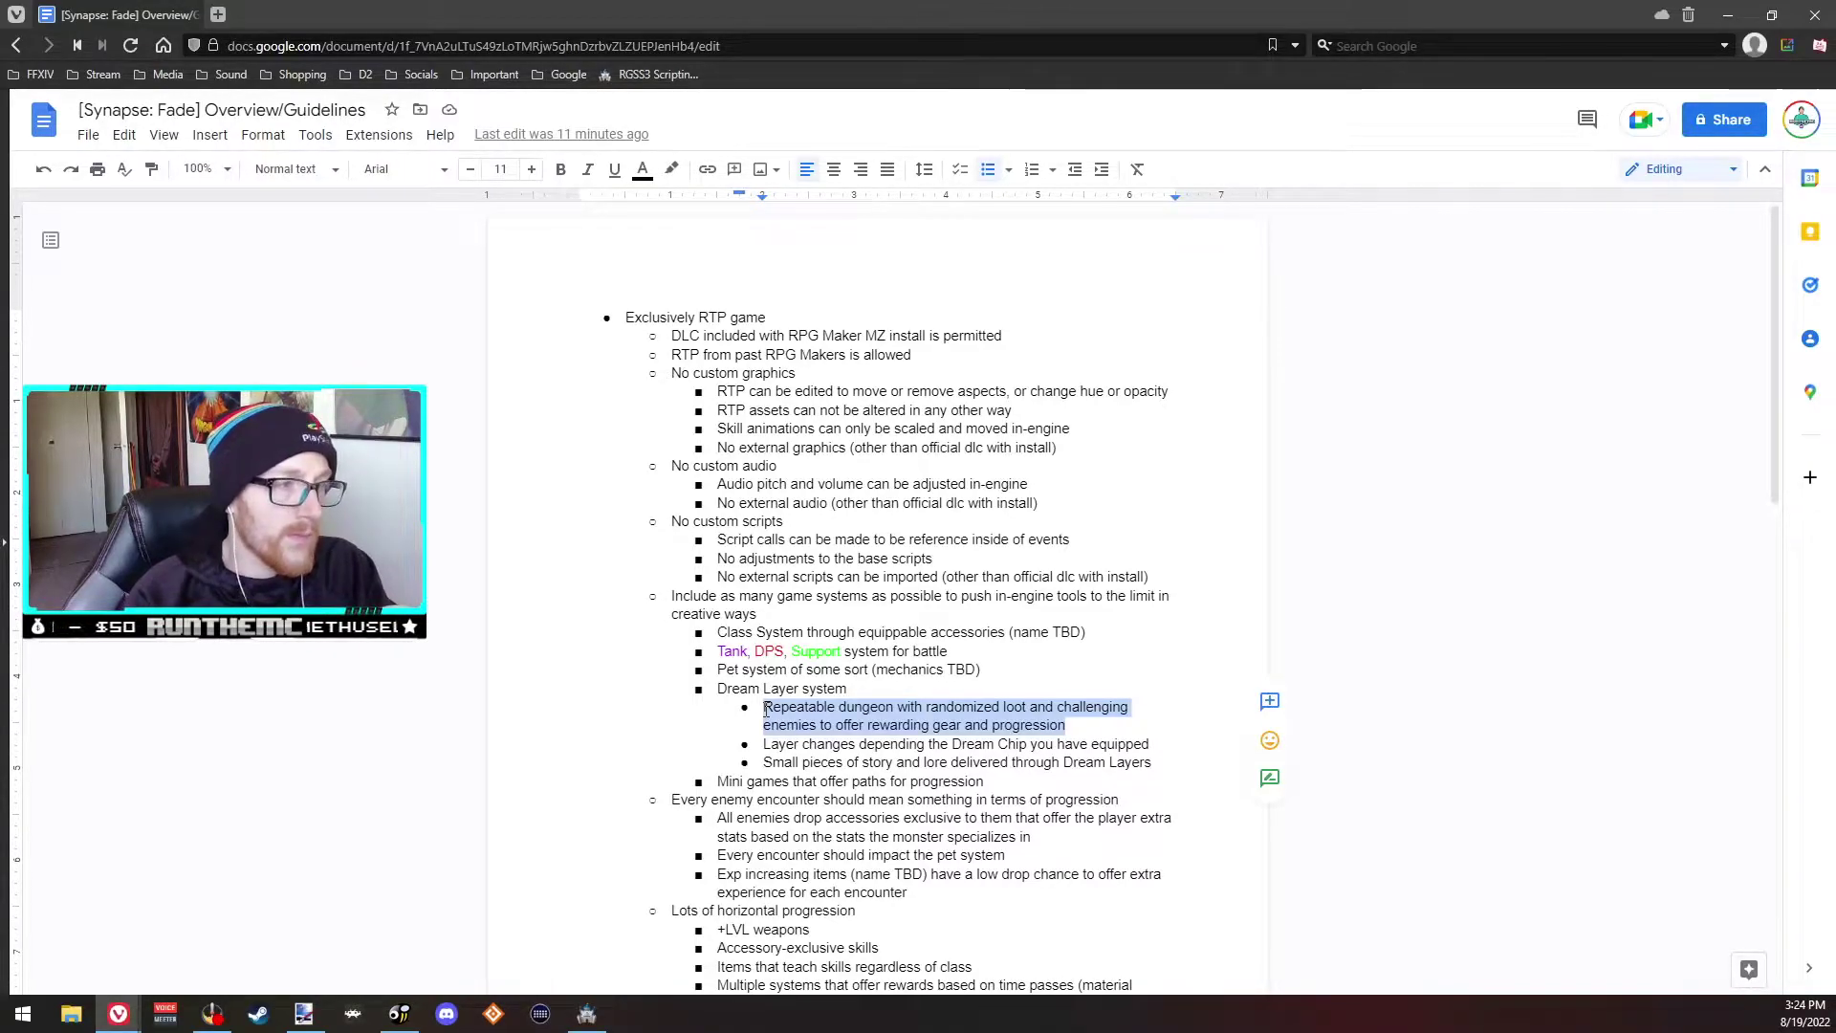
left_click(996, 743)
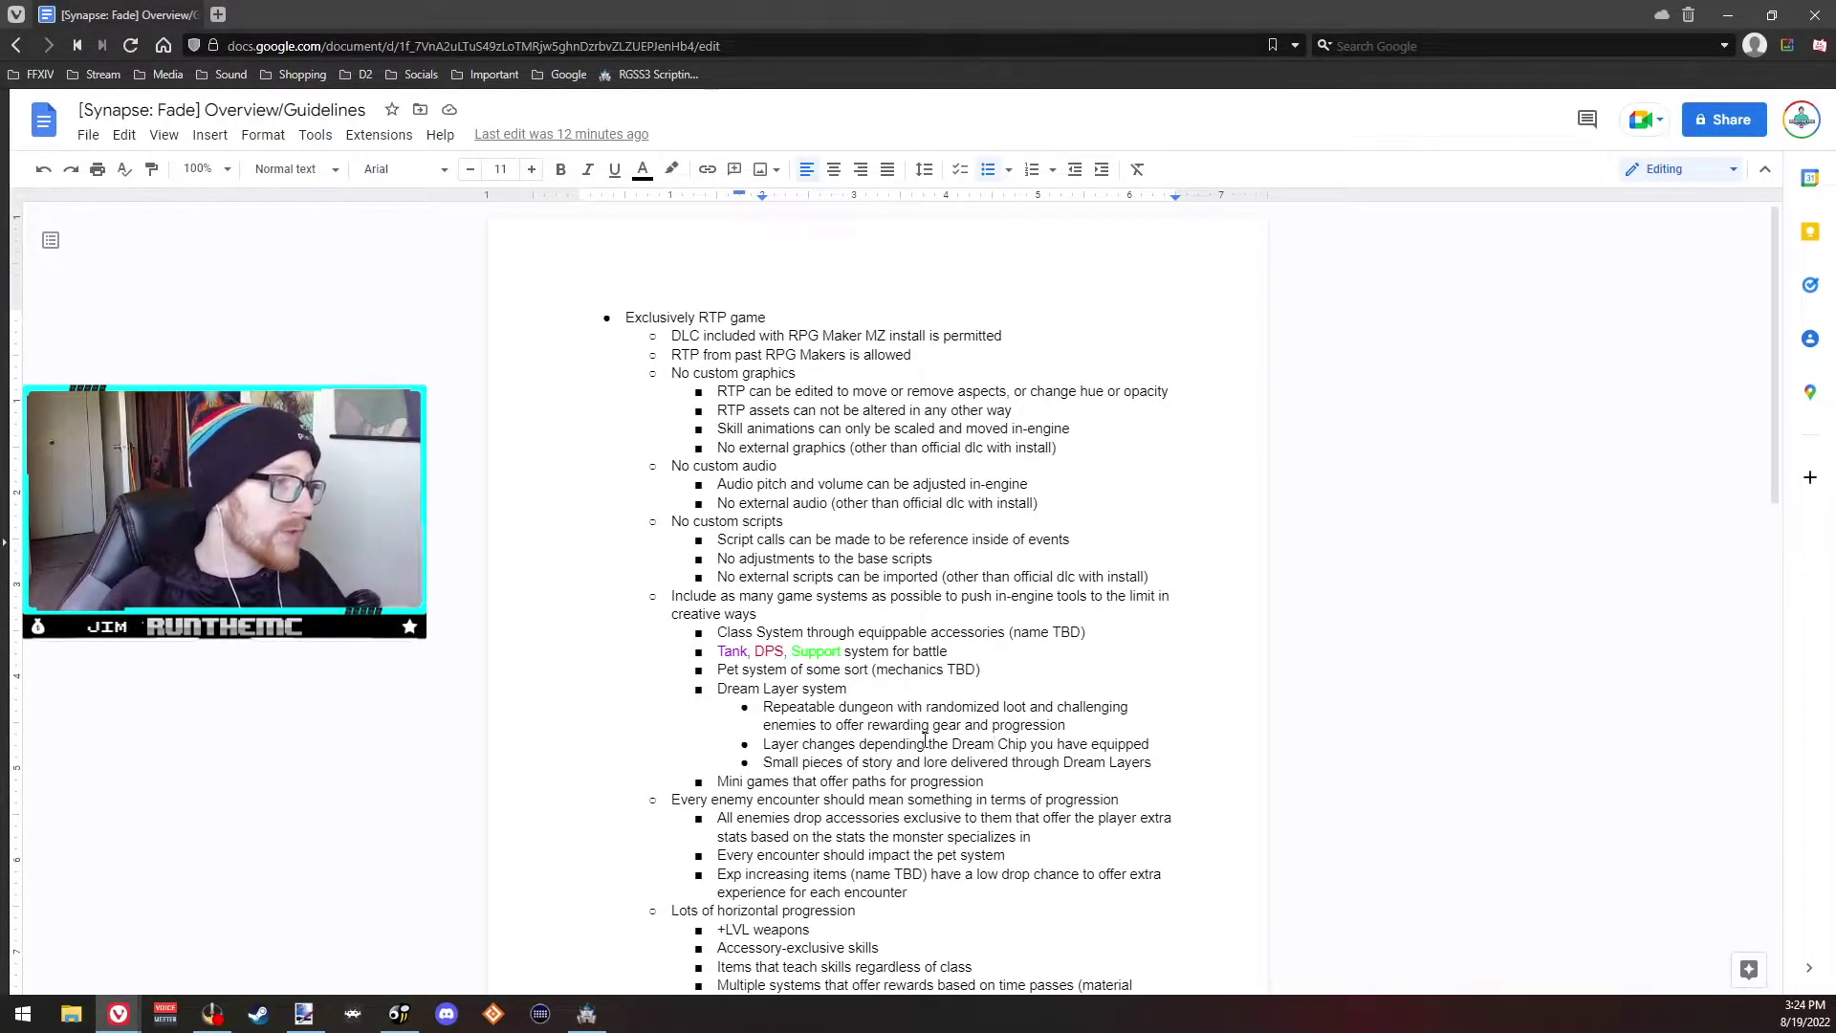
scroll(924, 740, "down", 1)
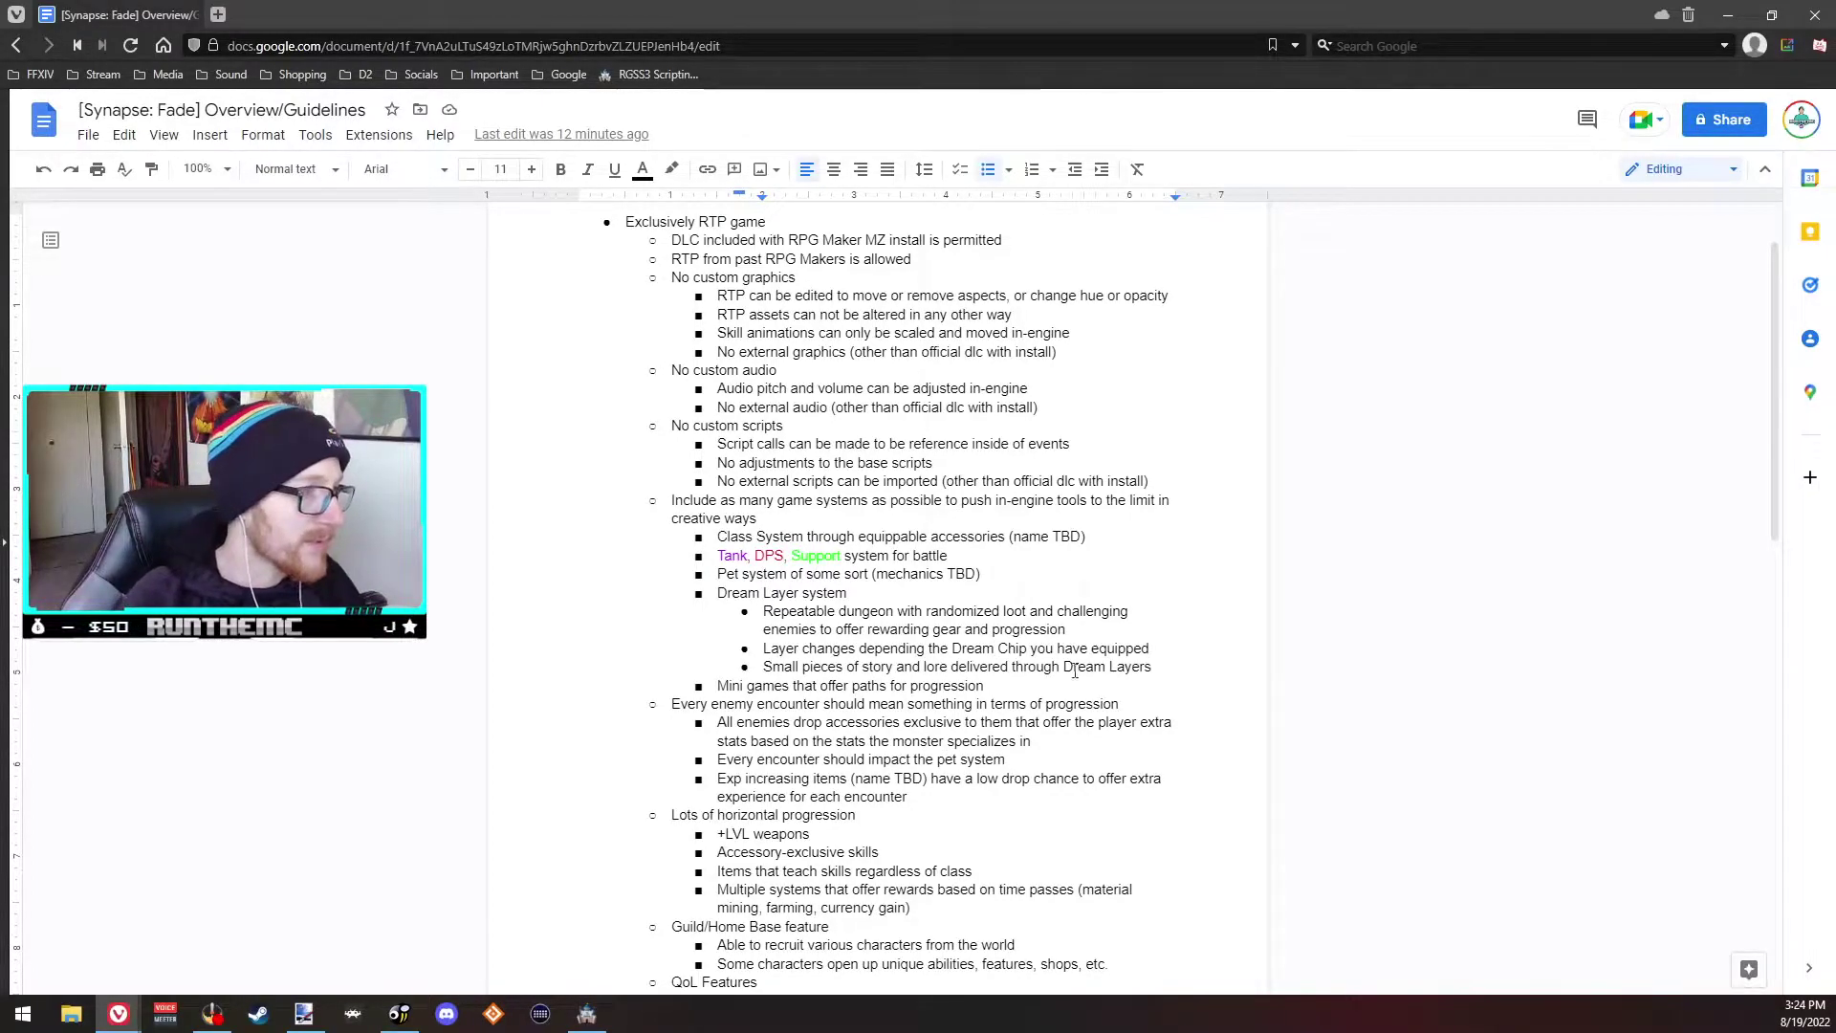
left_click(1039, 681)
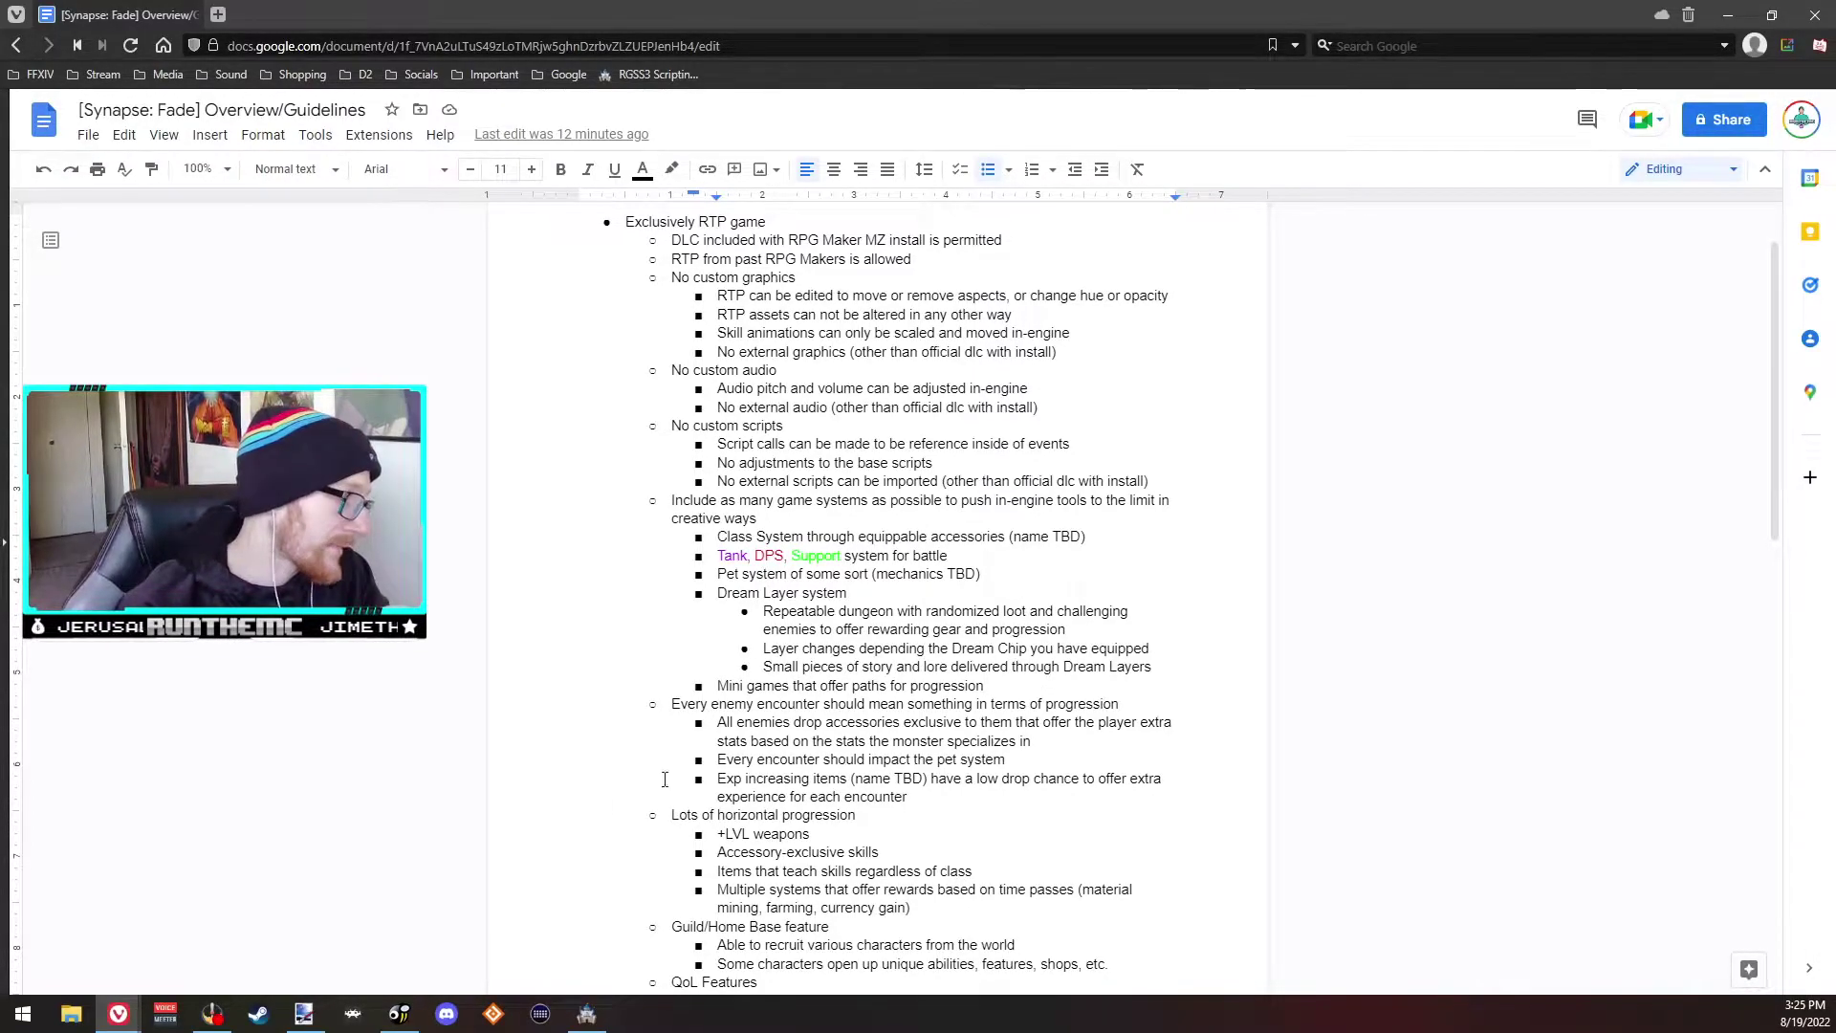
Step: Switch to RPG Maker MZ, open the boat's image selection and look back through the character sheets to the list's first entry
key("alt+Tab")
double_click(555, 516)
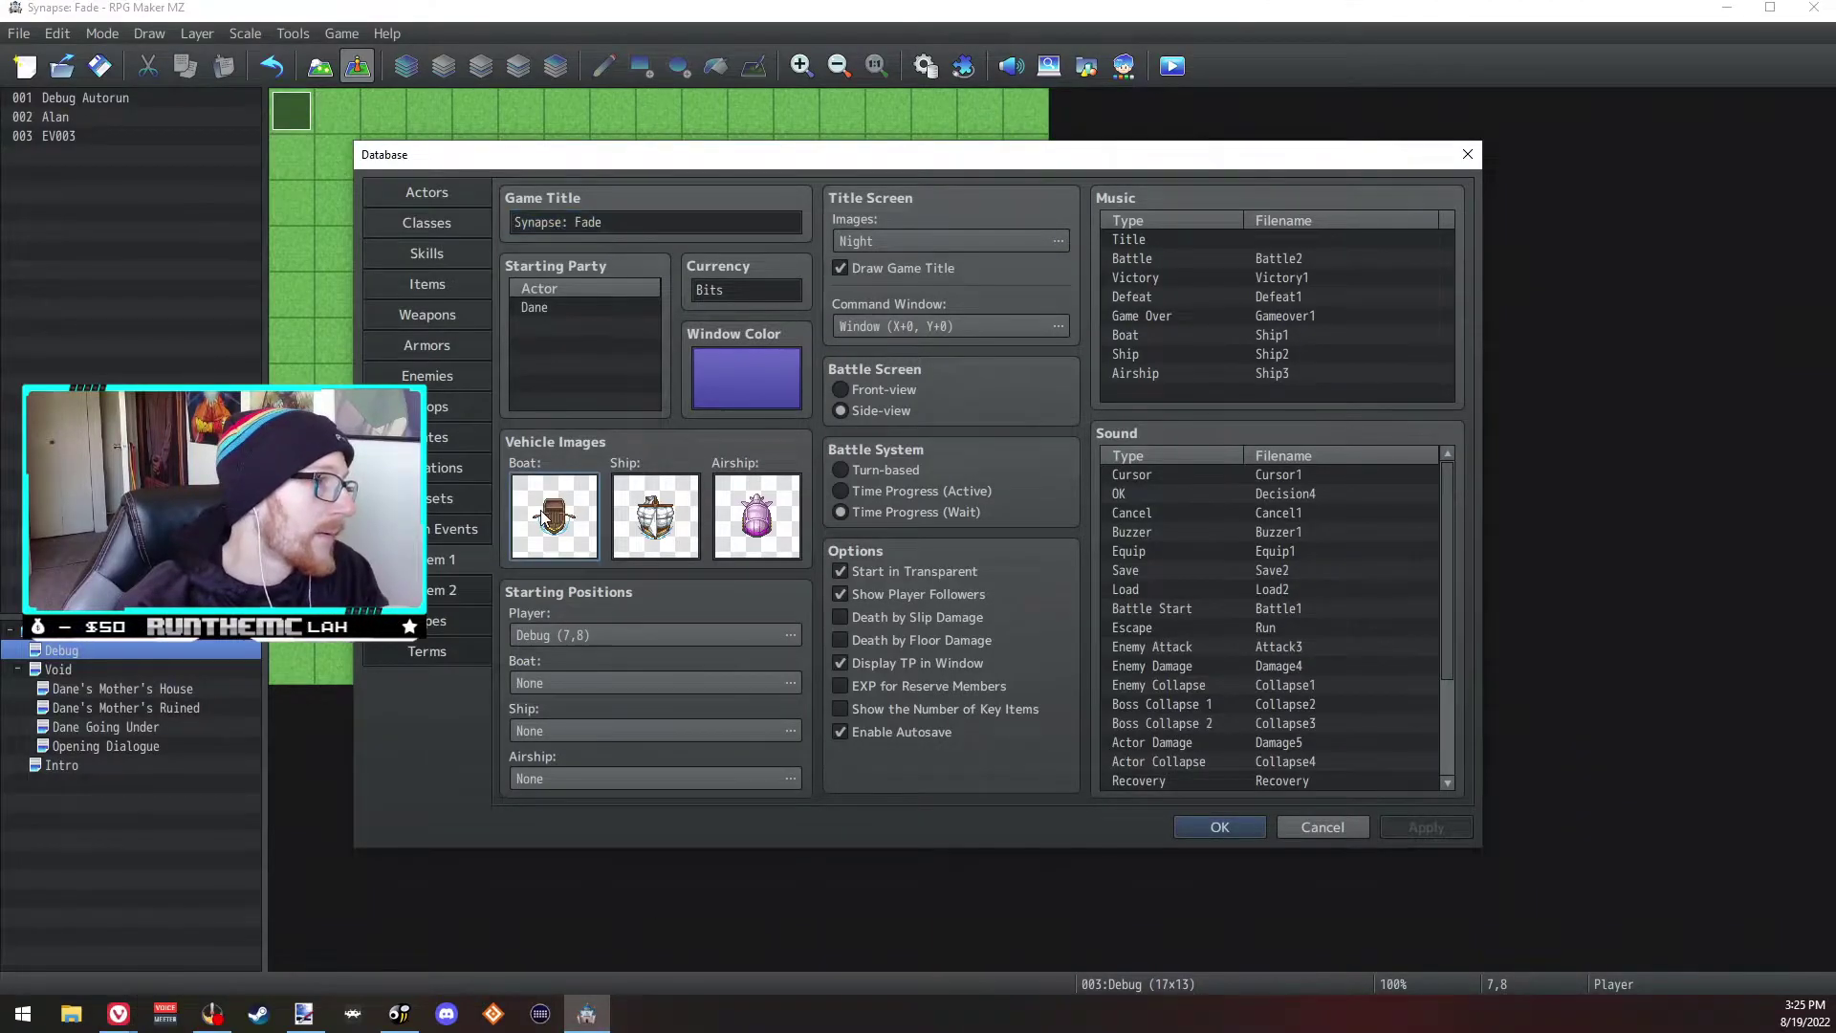
left_click(702, 435)
key("Up")
key("Up")
key("Up")
key("Up")
key("Up")
key("Up")
key("Up")
key("Up")
key("Up")
key("Up")
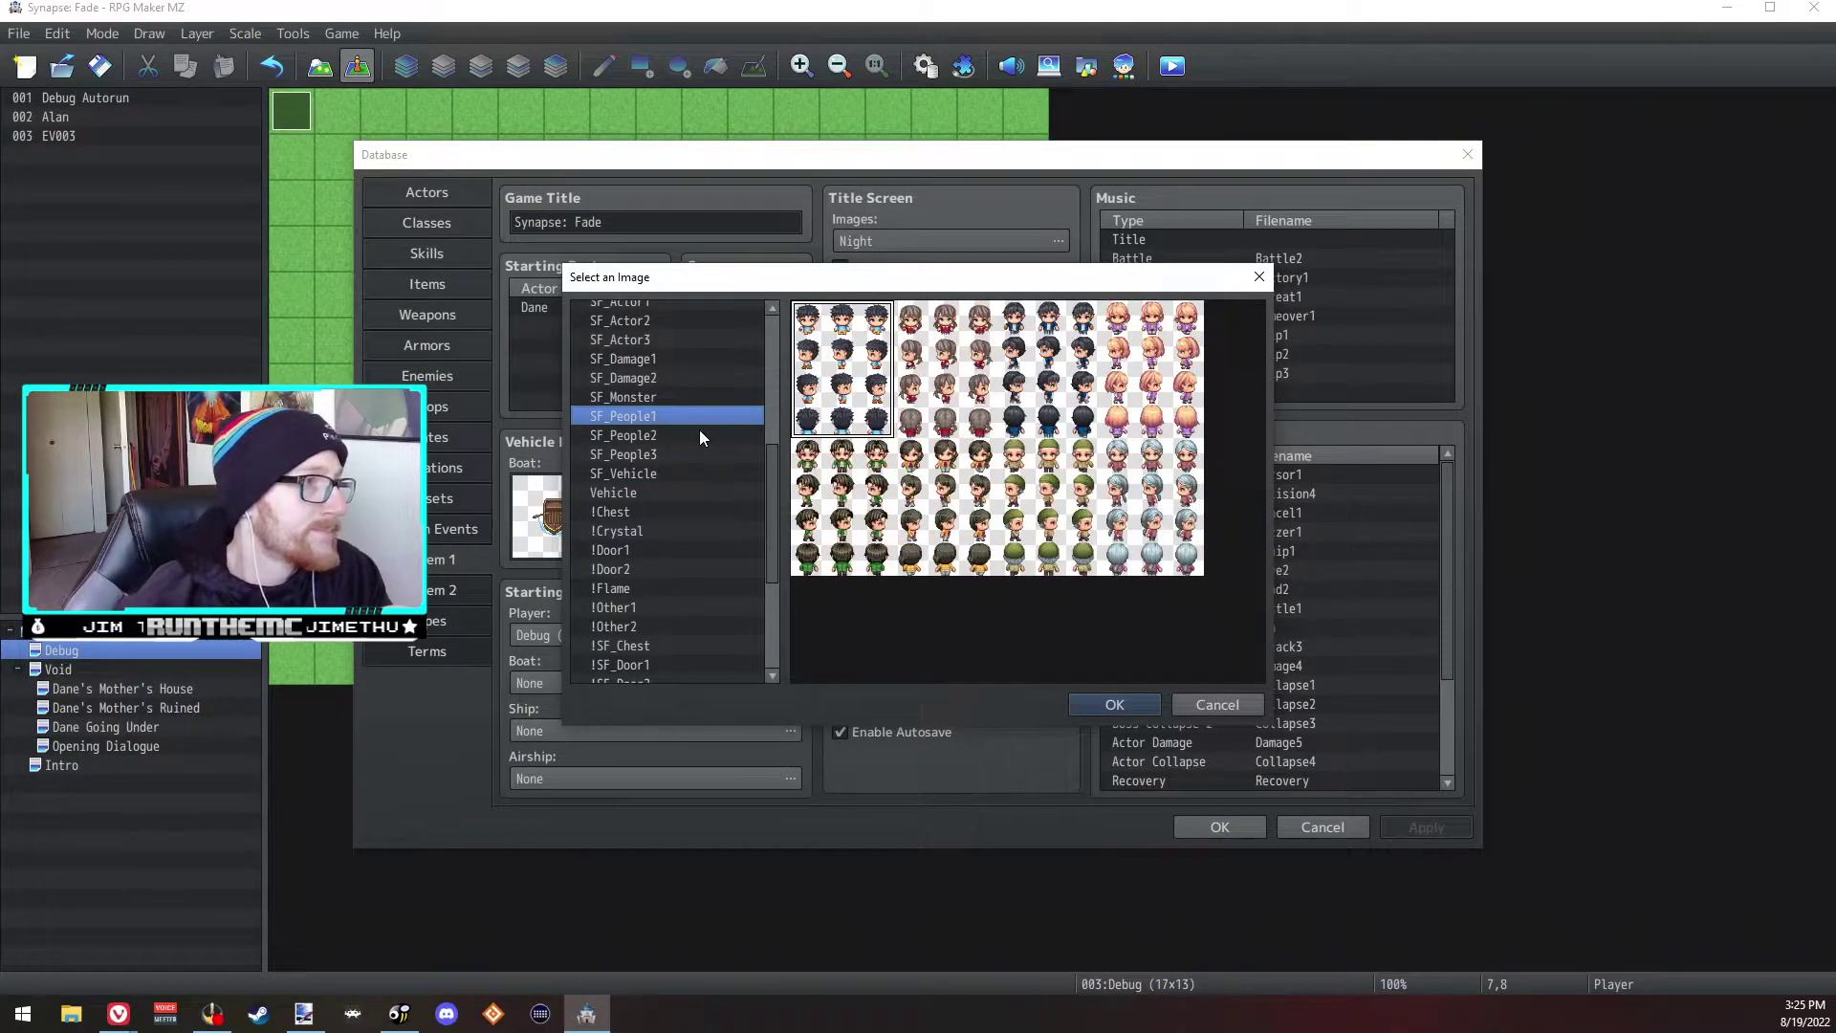
key("Up")
key("Up")
key("Up")
key("Up")
key("Up")
key("Up")
key("Up")
key("Up")
key("Up")
key("Up")
key("Up")
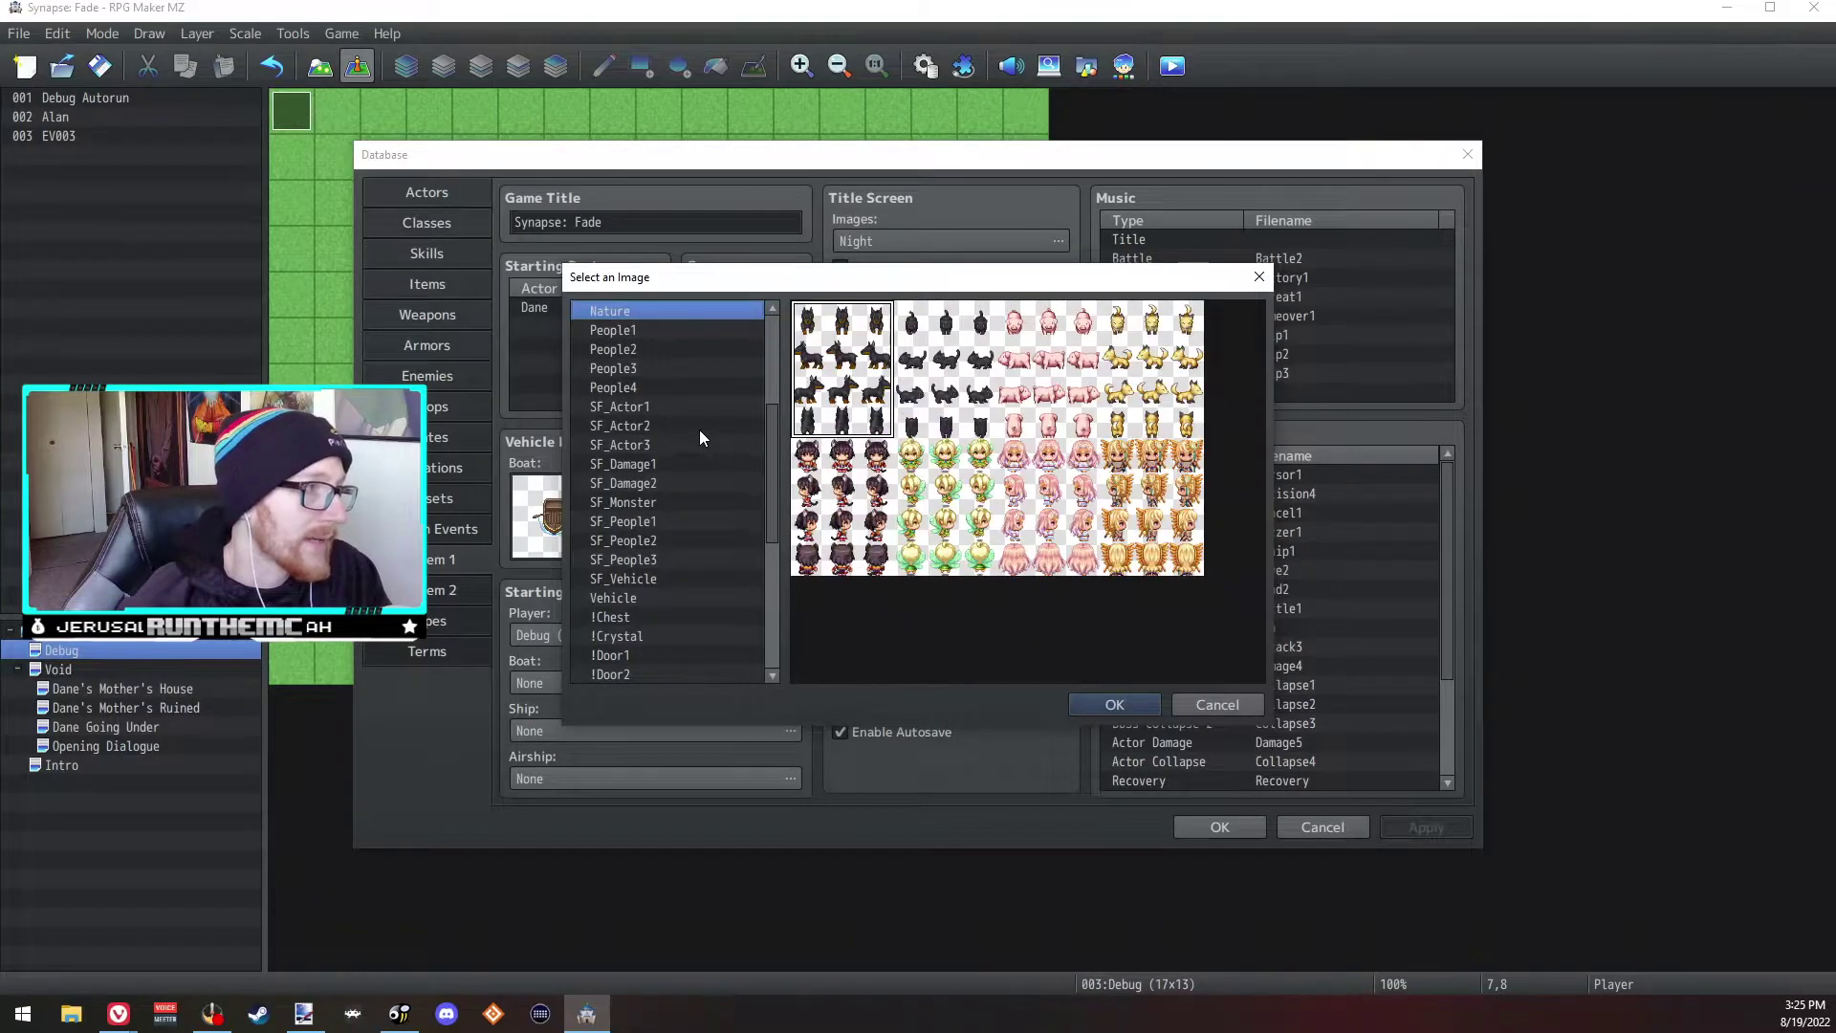
key("Up")
key("Up")
key("Up")
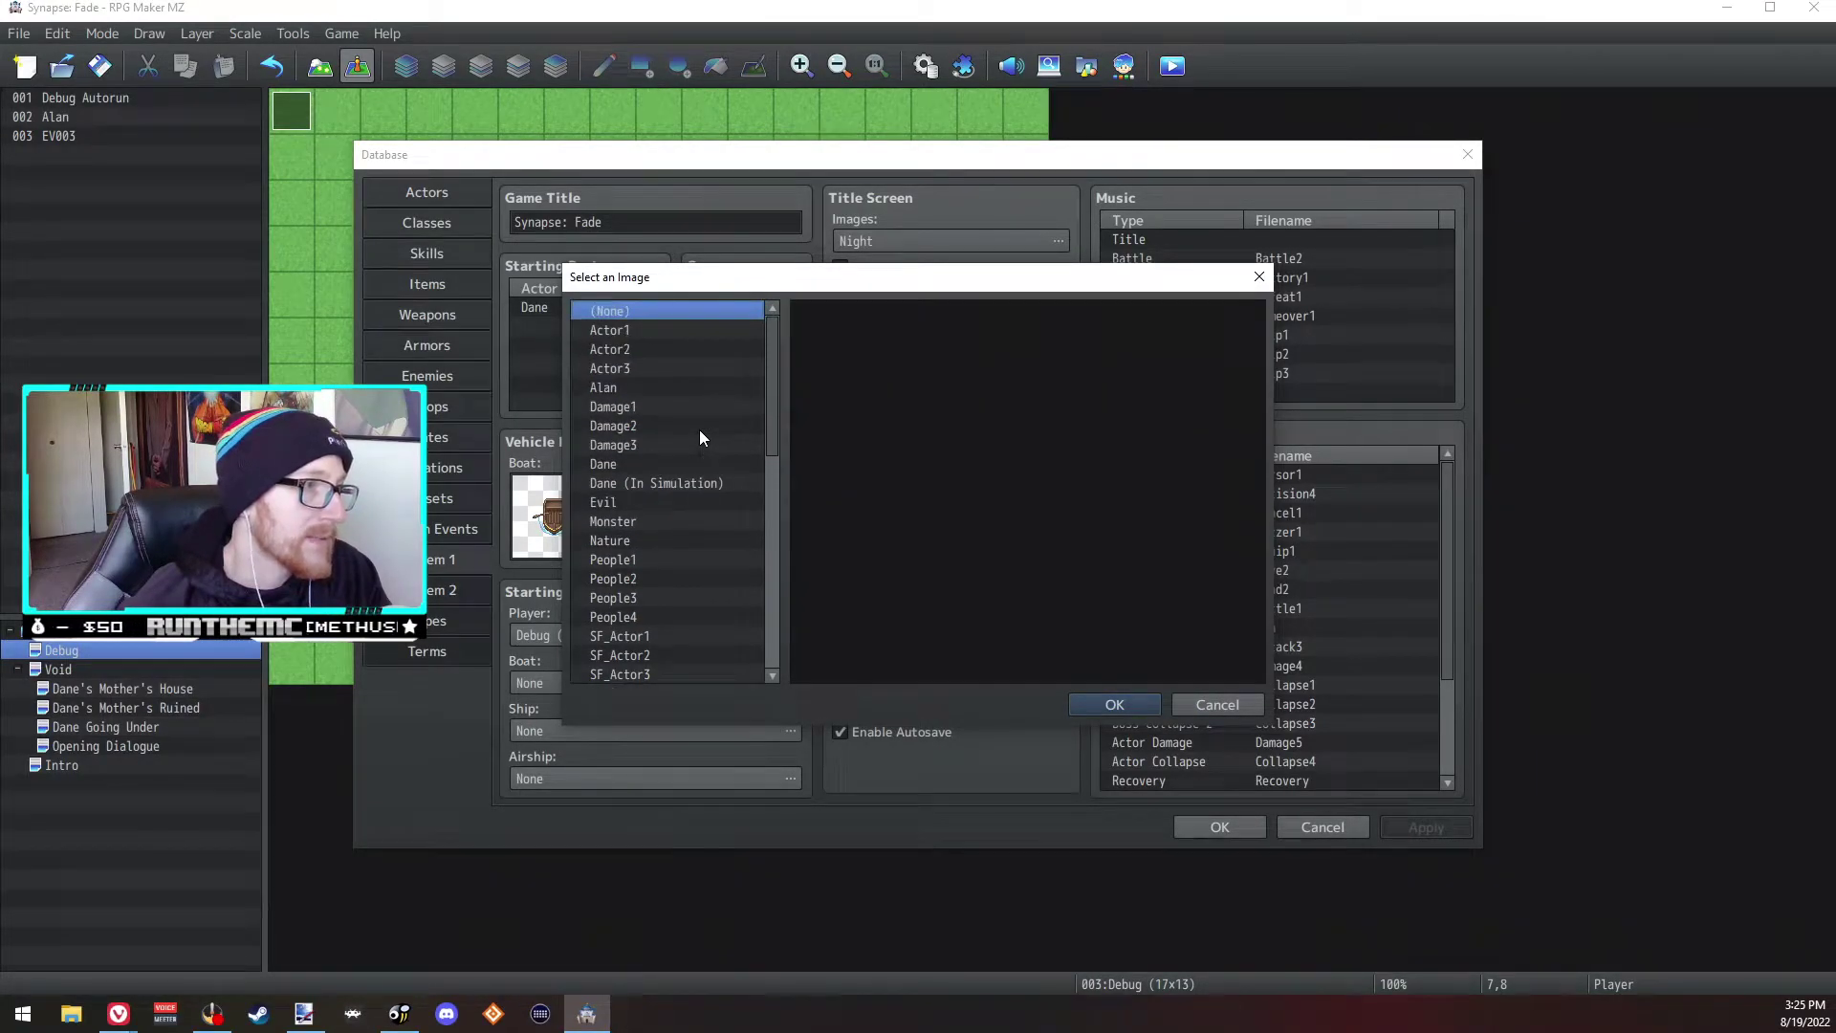
Step: Examine the character sheets from Actor1 through the People and SF_Actor sheets to SF_Damage1, returning to Nature
key("Down")
key("Down")
key("Down")
key("Down")
key("Down")
key("Down")
key("Down")
key("Down")
key("Down")
key("Down")
key("Down")
key("Down")
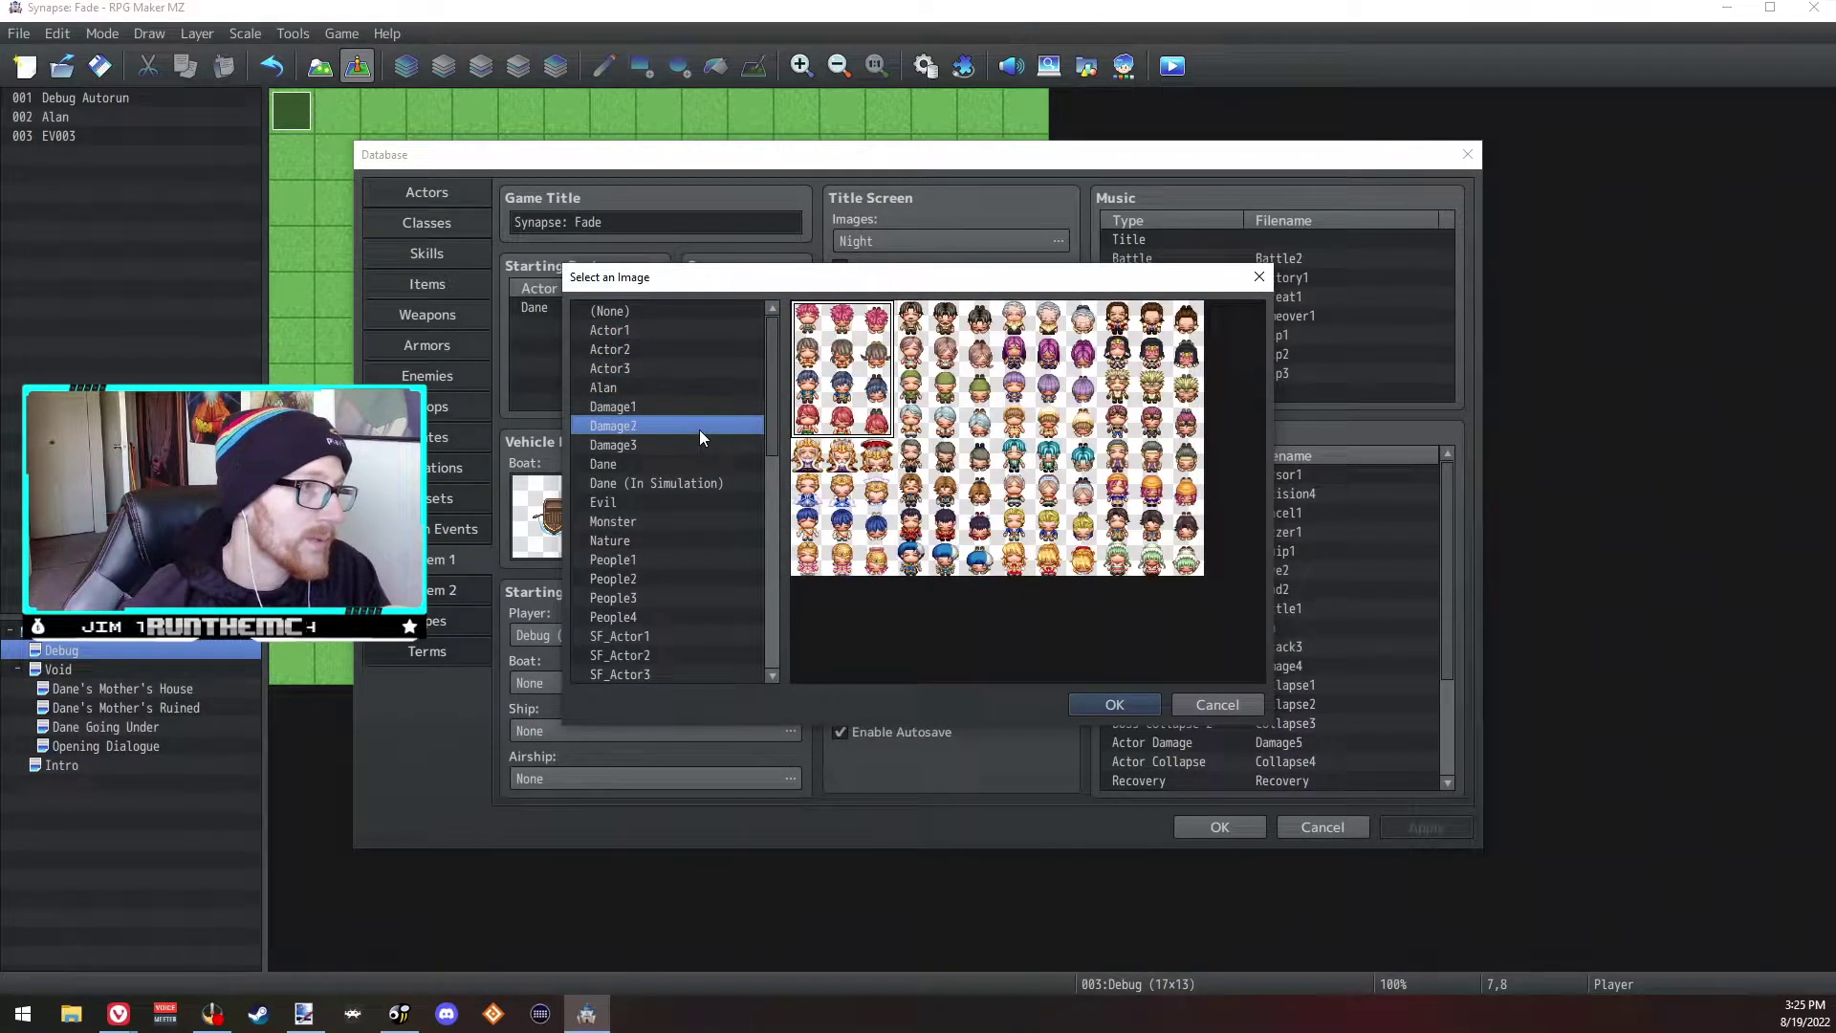
key("Down")
key("Down")
key("Down")
key("Down")
key("Down")
key("Down")
key("Down")
key("Down")
key("Down")
key("Down")
key("Down")
key("Down")
key("Down")
key("Down")
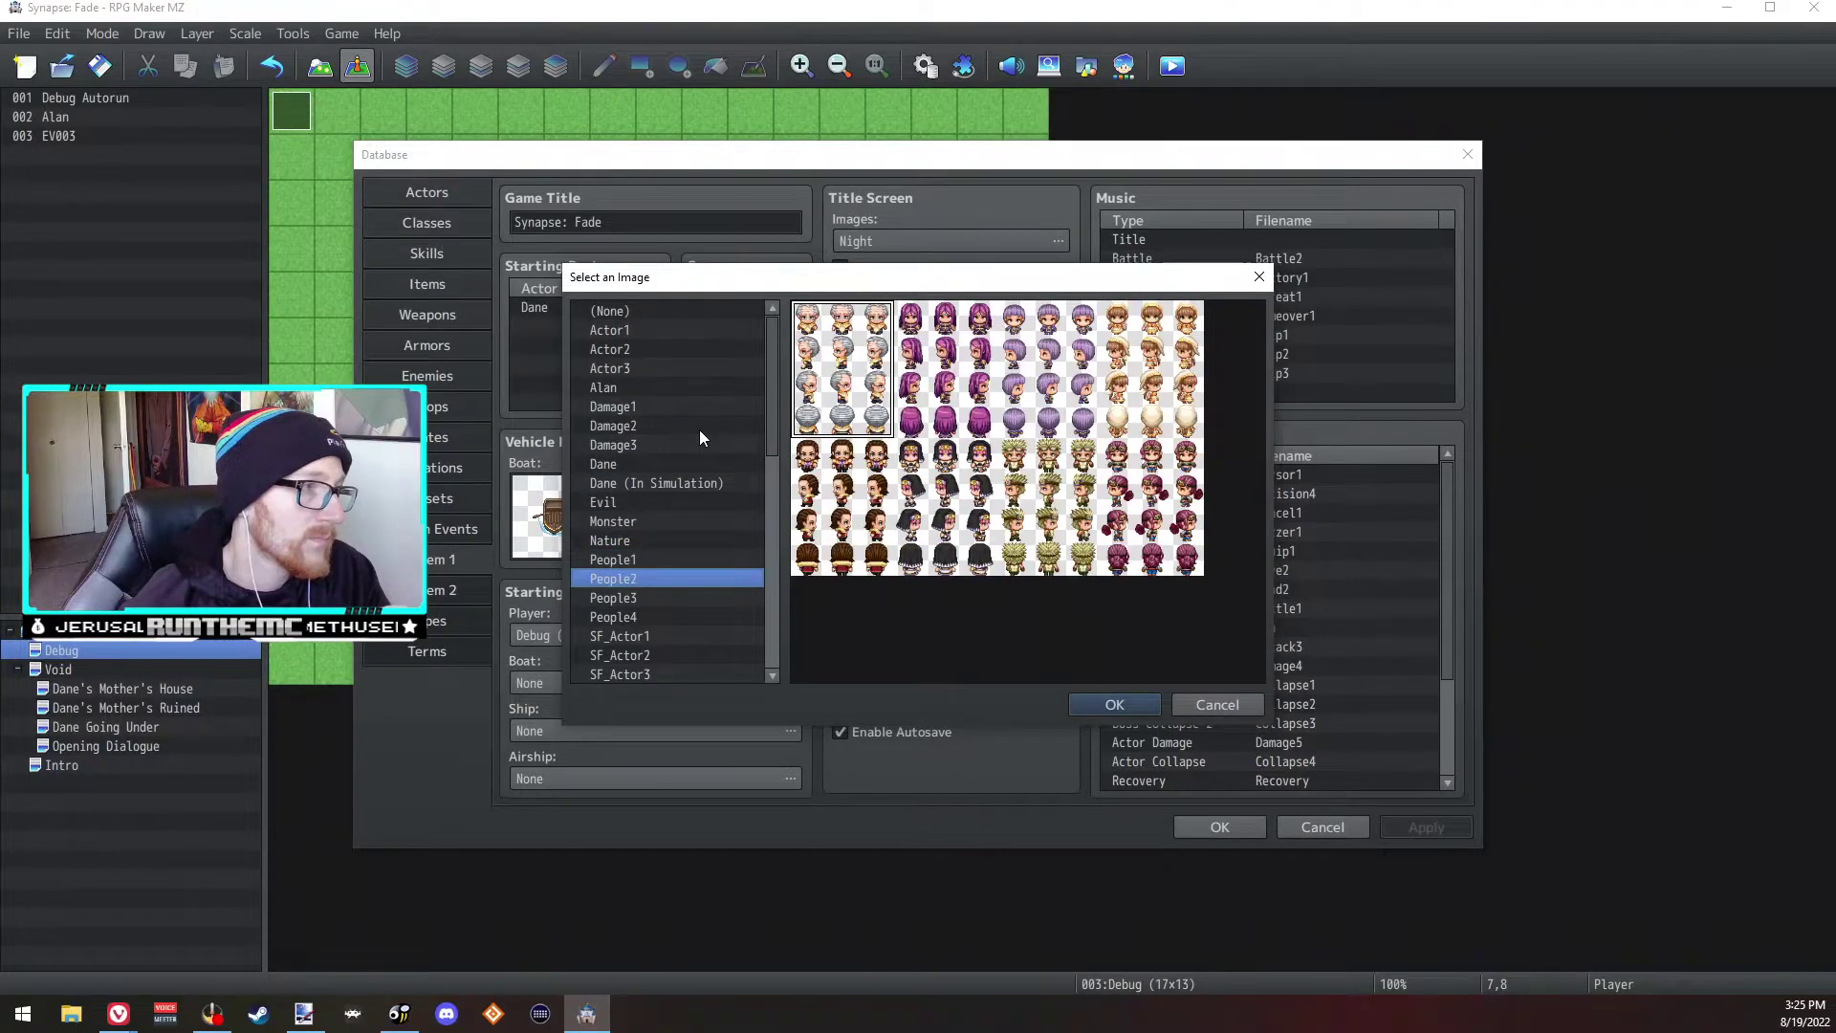
key("Up")
key("Up")
key("Up")
key("Up")
key("Up")
key("Up")
key("Up")
key("Up")
key("Up")
key("Up")
key("Up")
key("Up")
key("Up")
key("Up")
key("Up")
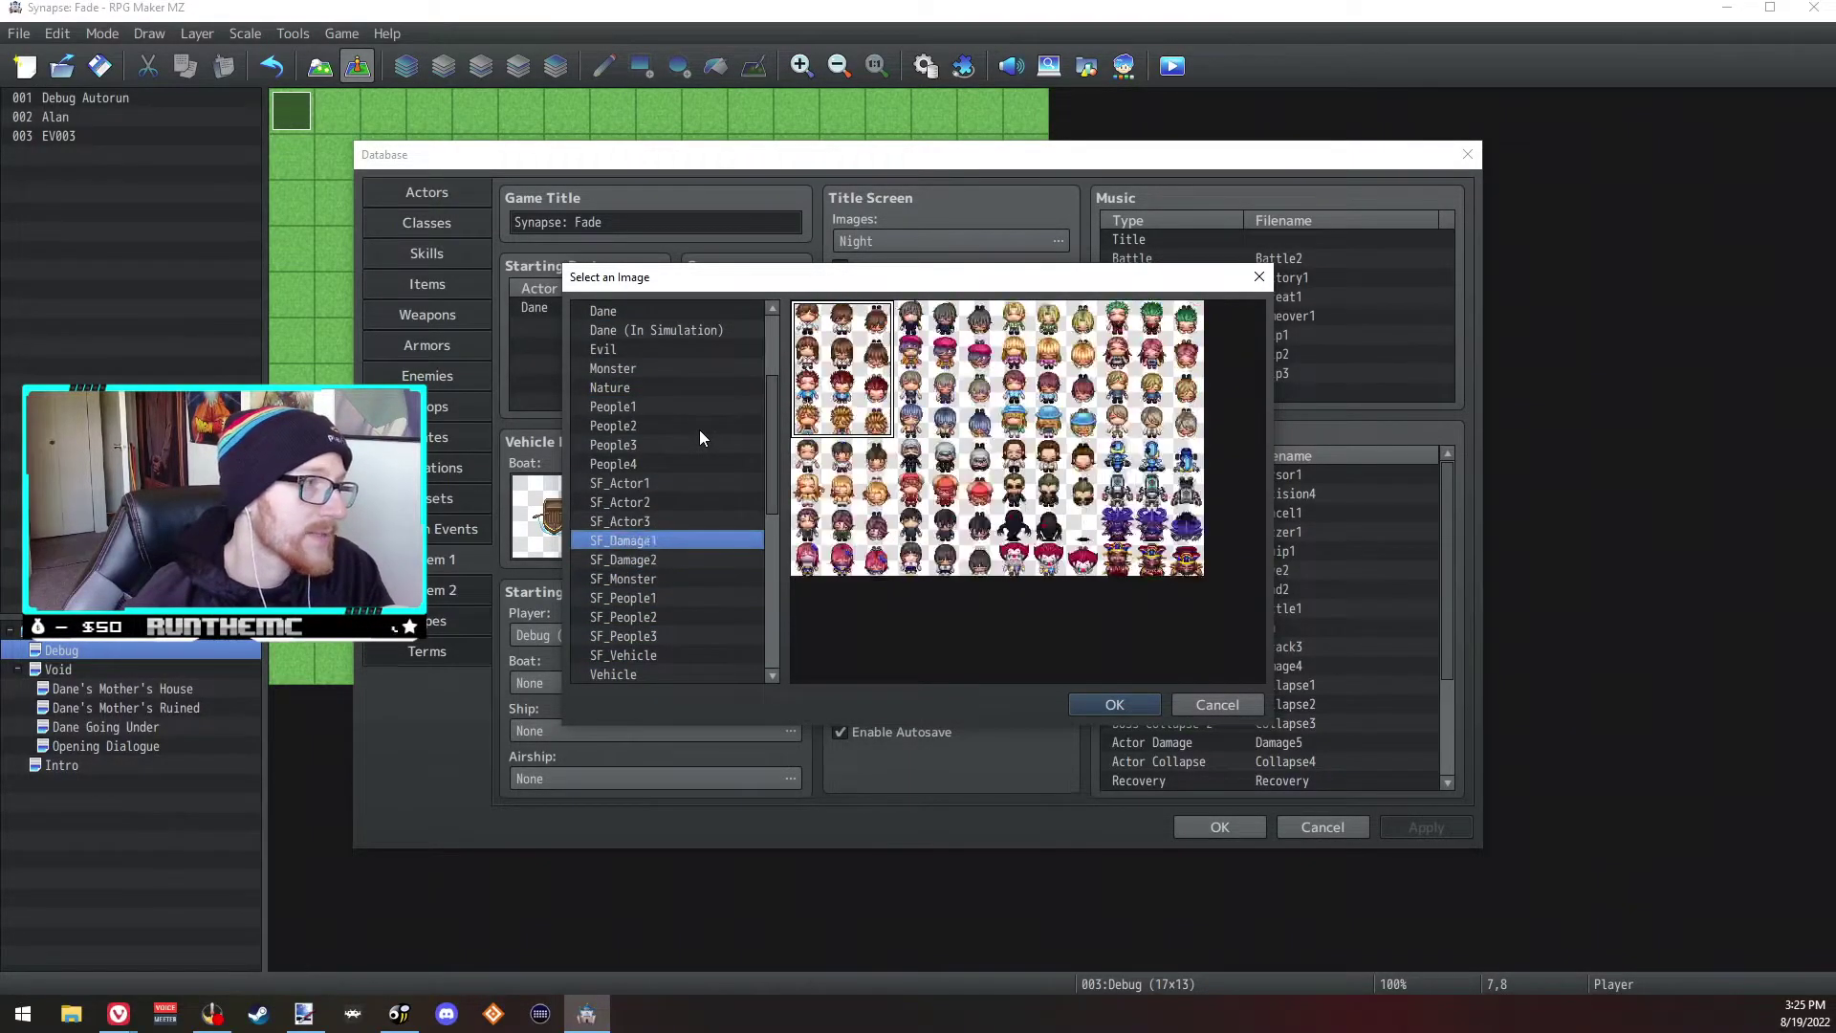
Step: Examine the science-fiction character sheets from SF_Actor1 to SF_People3, plus the SF_Vehicle and Vehicle sheets
key("Down")
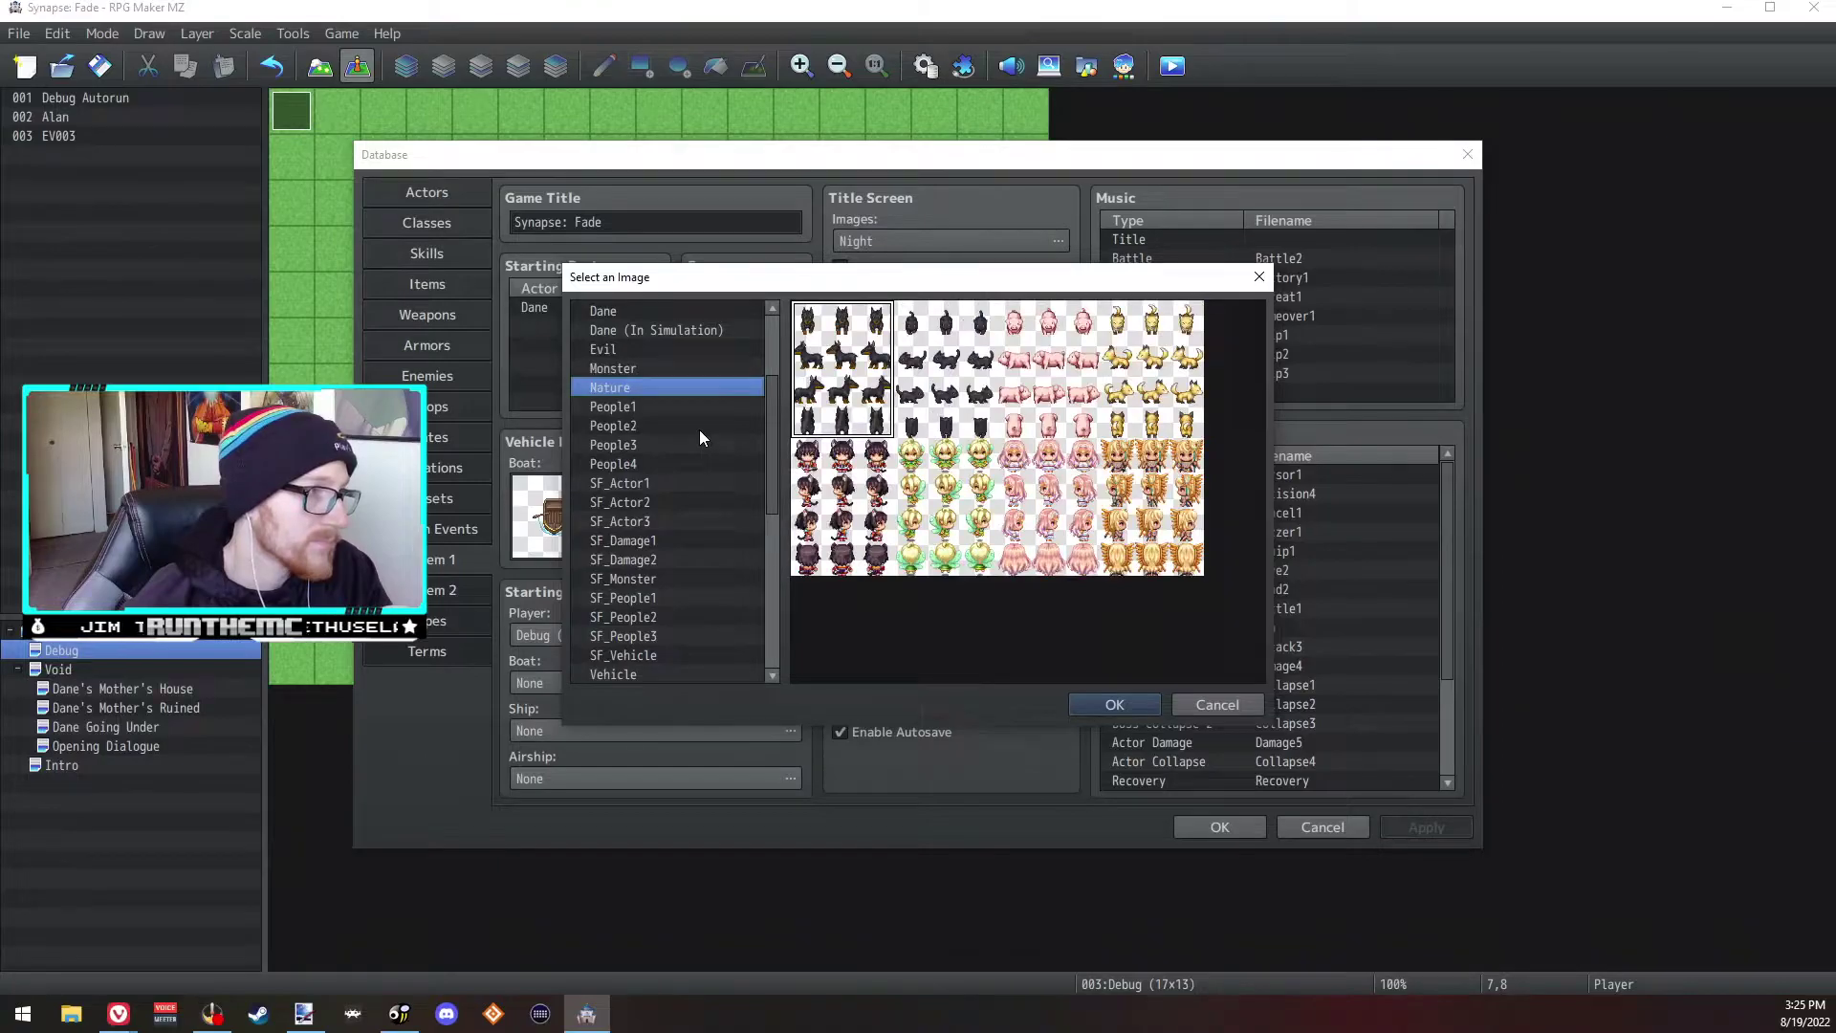
key("Down")
key("Down")
key("Down")
key("Down")
key("Down")
key("Down")
key("Down")
key("Down")
key("Down")
key("Down")
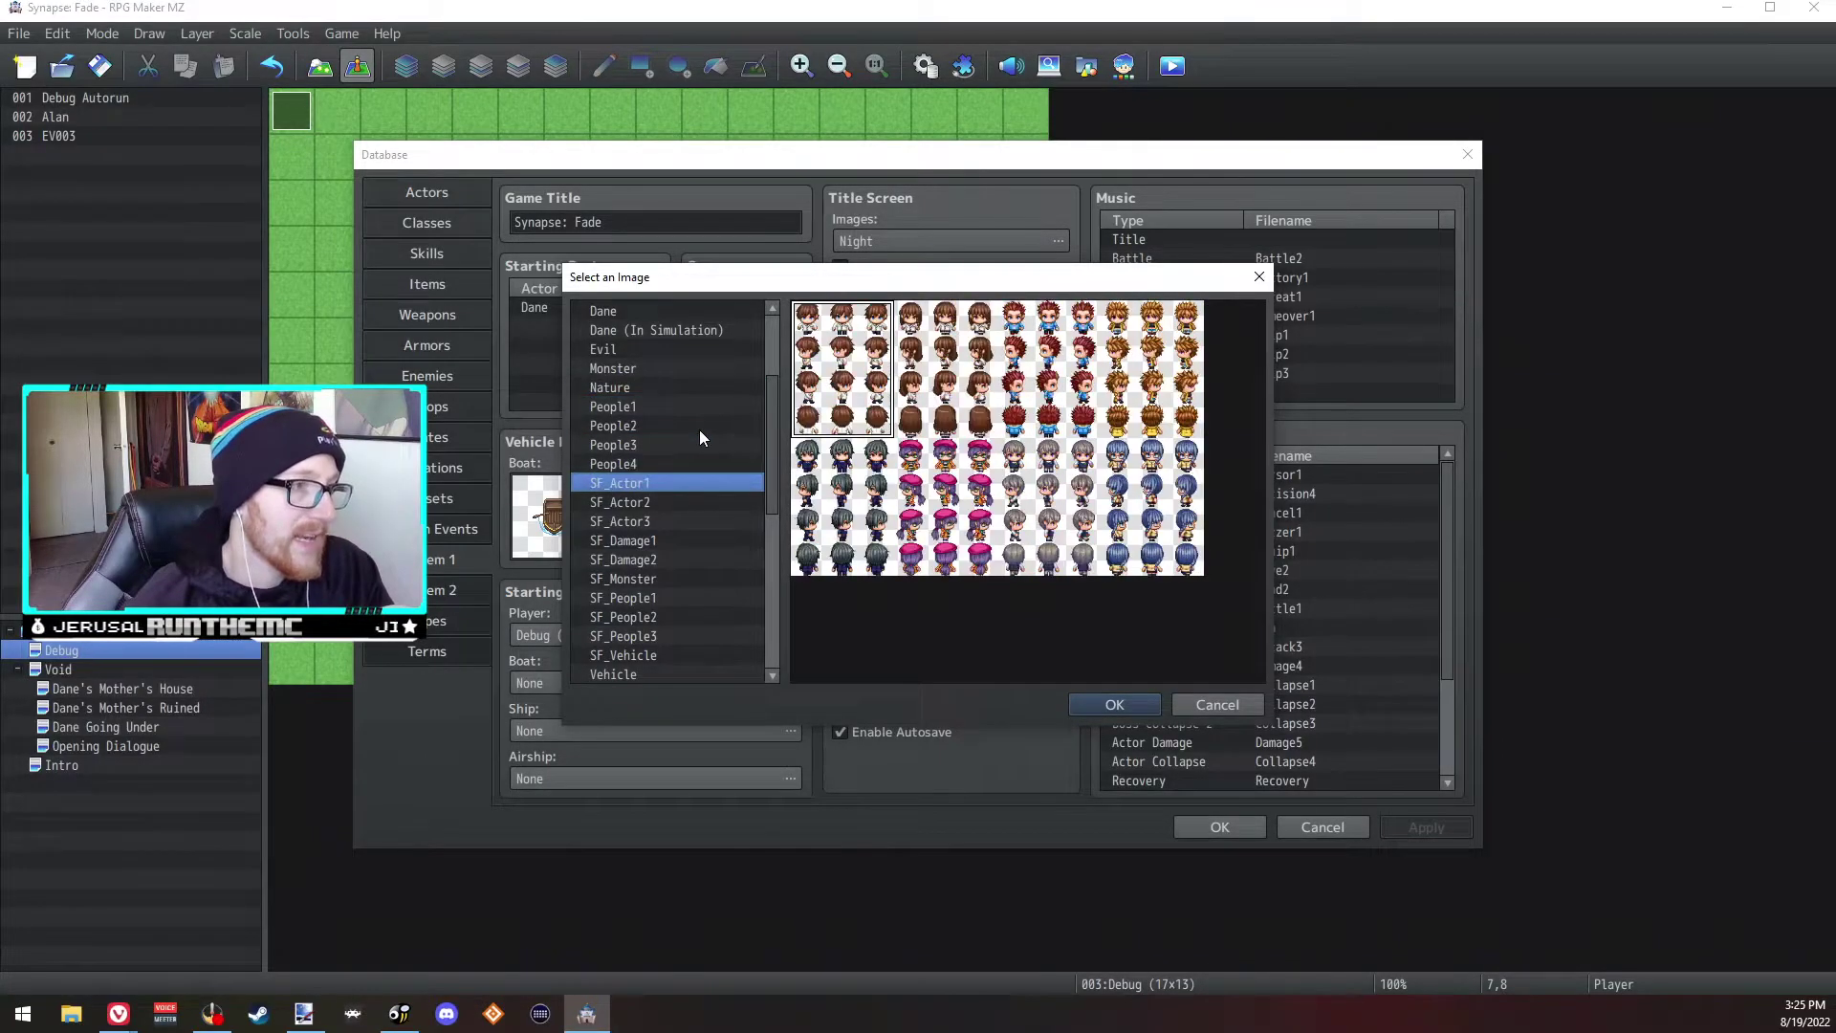
key("Down")
key("Down")
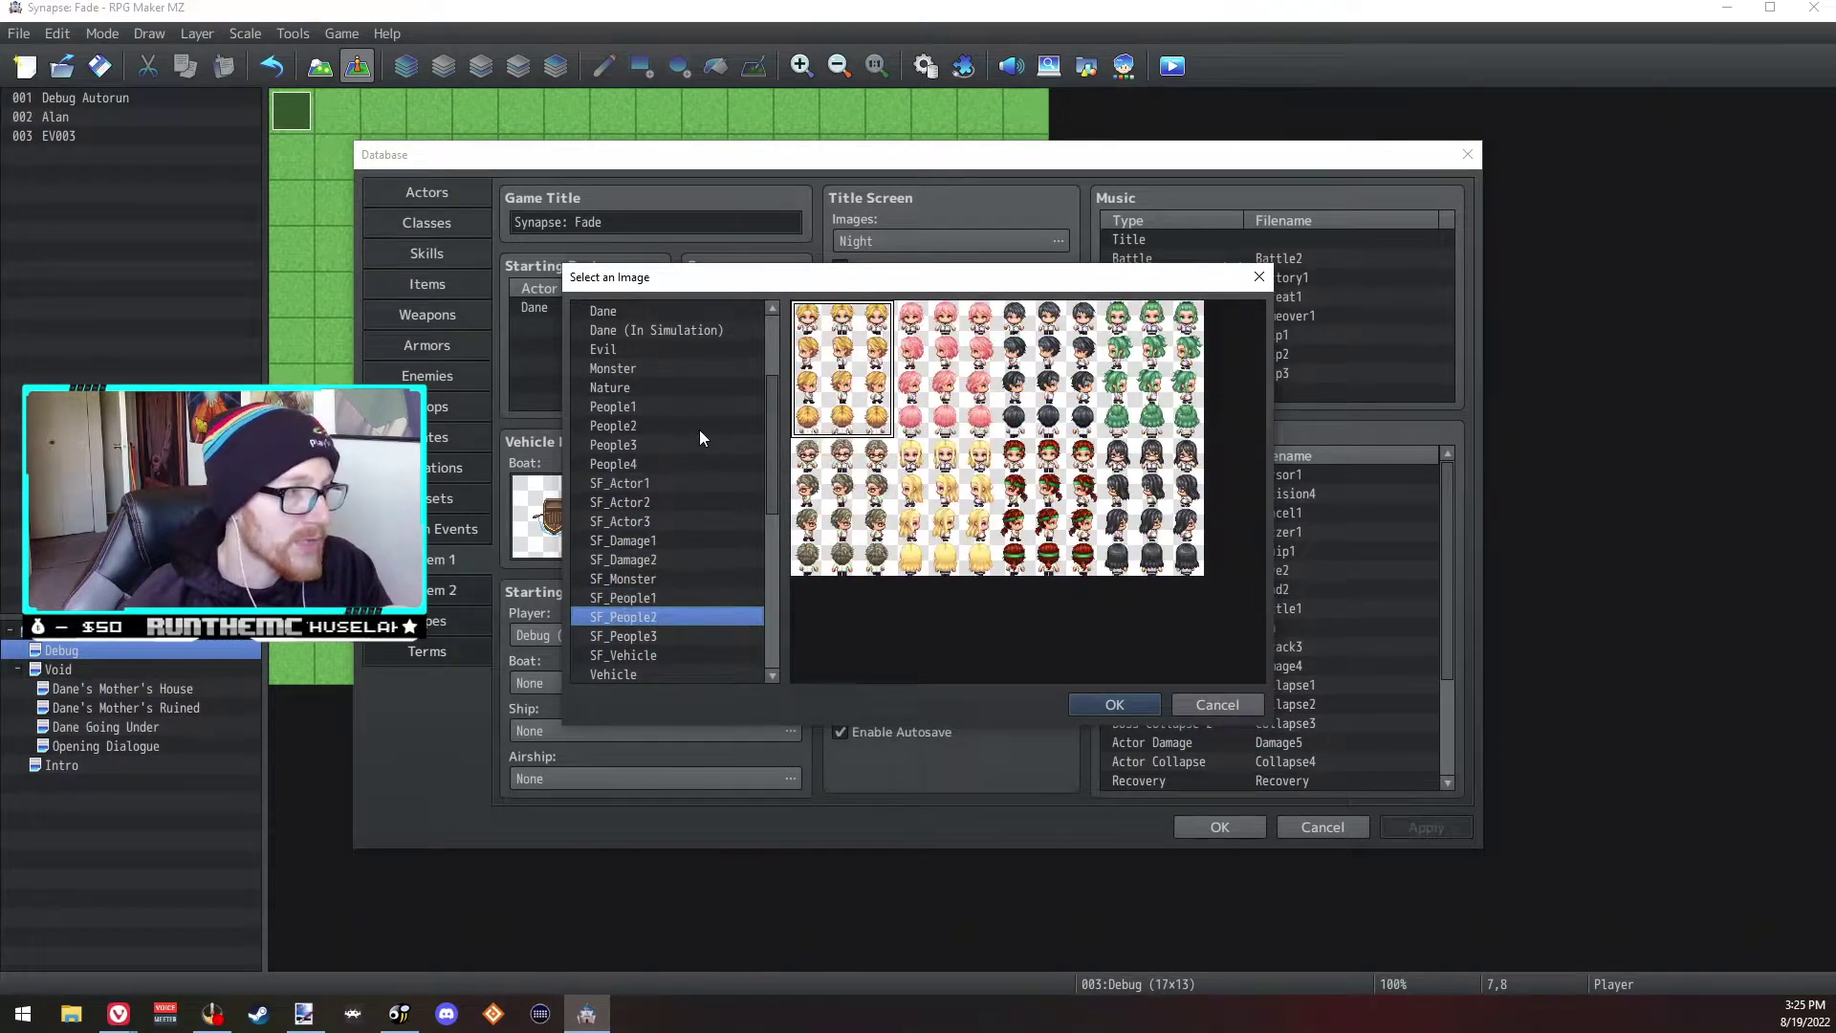
key("Down")
key("Down")
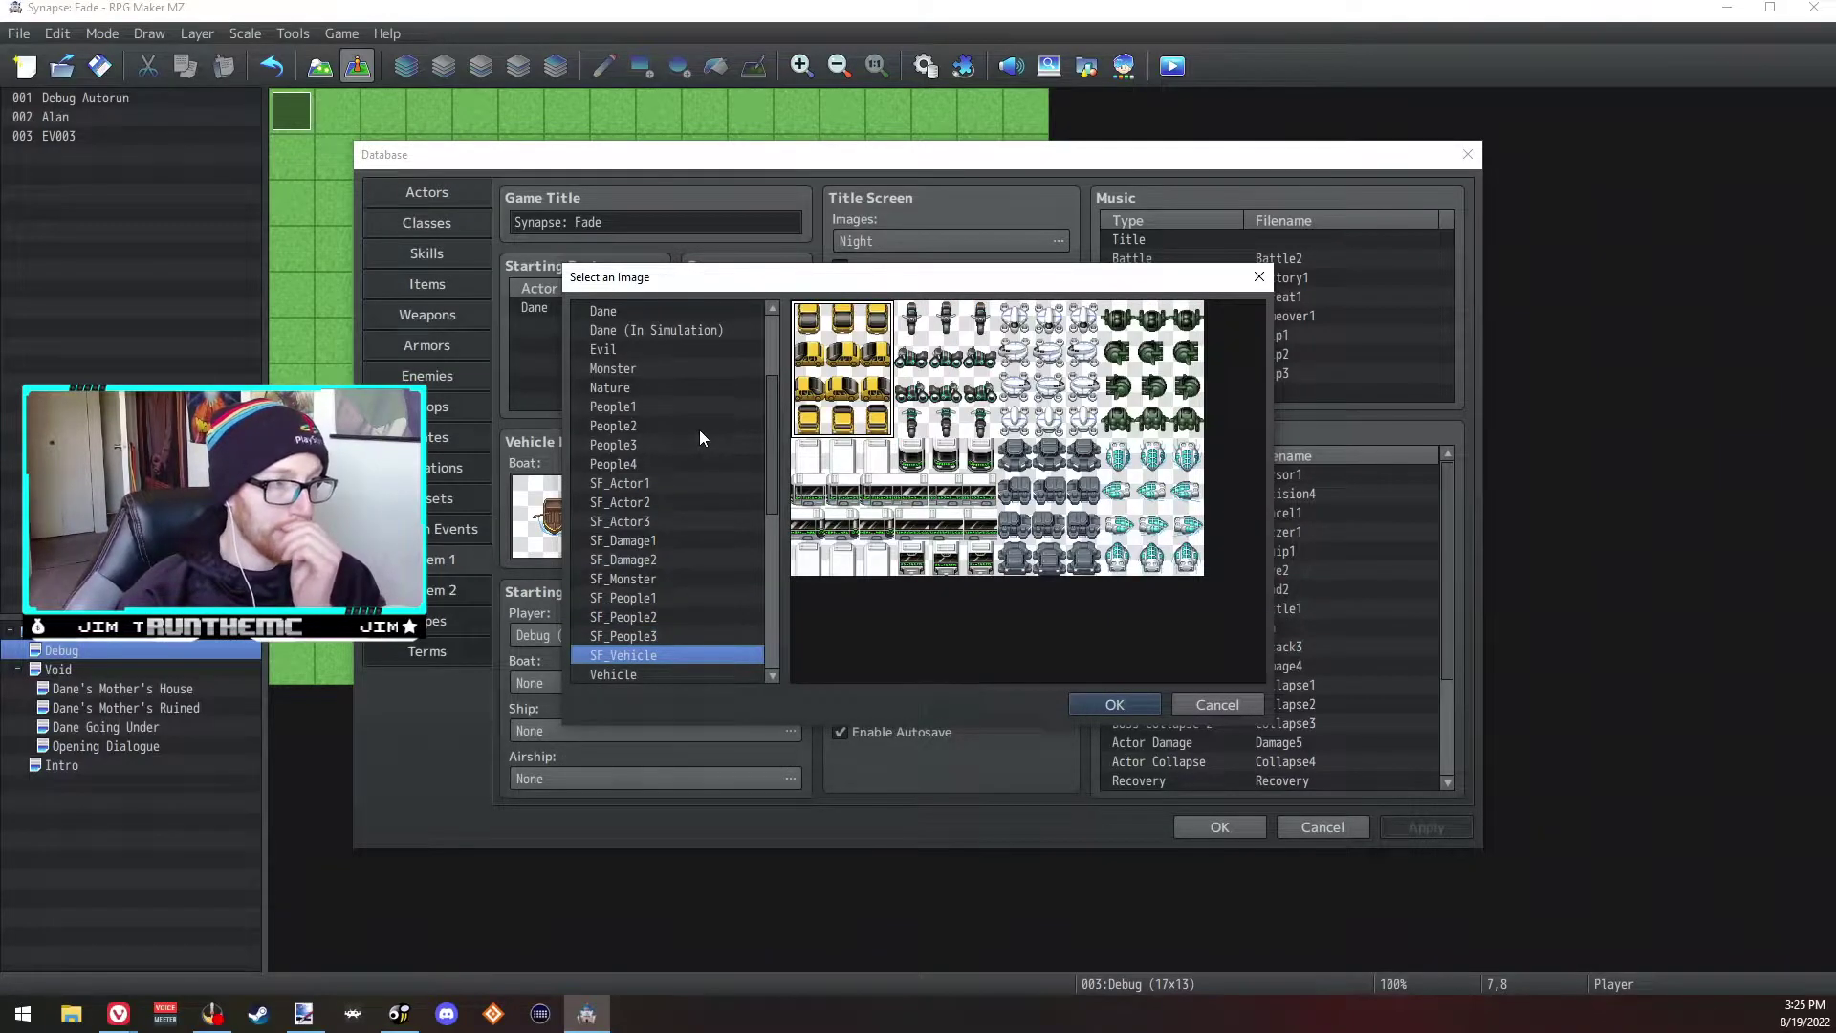
key("Up")
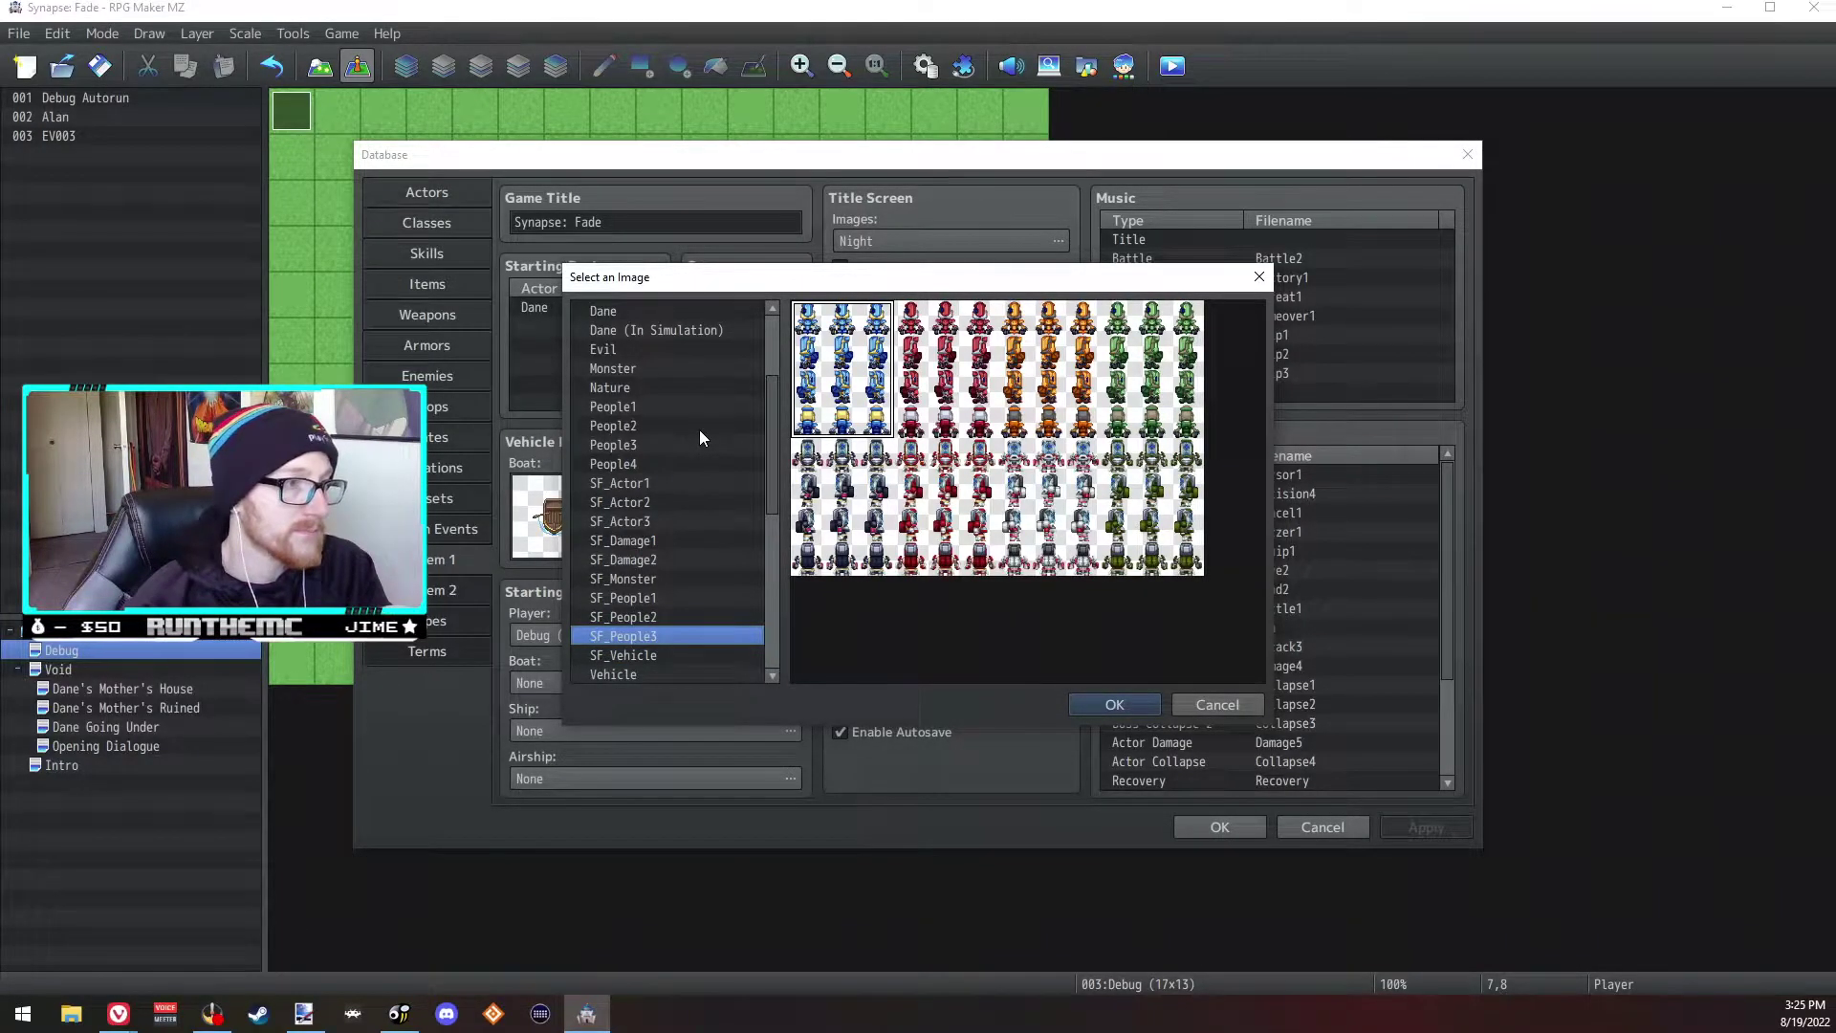
key("Down")
key("Down")
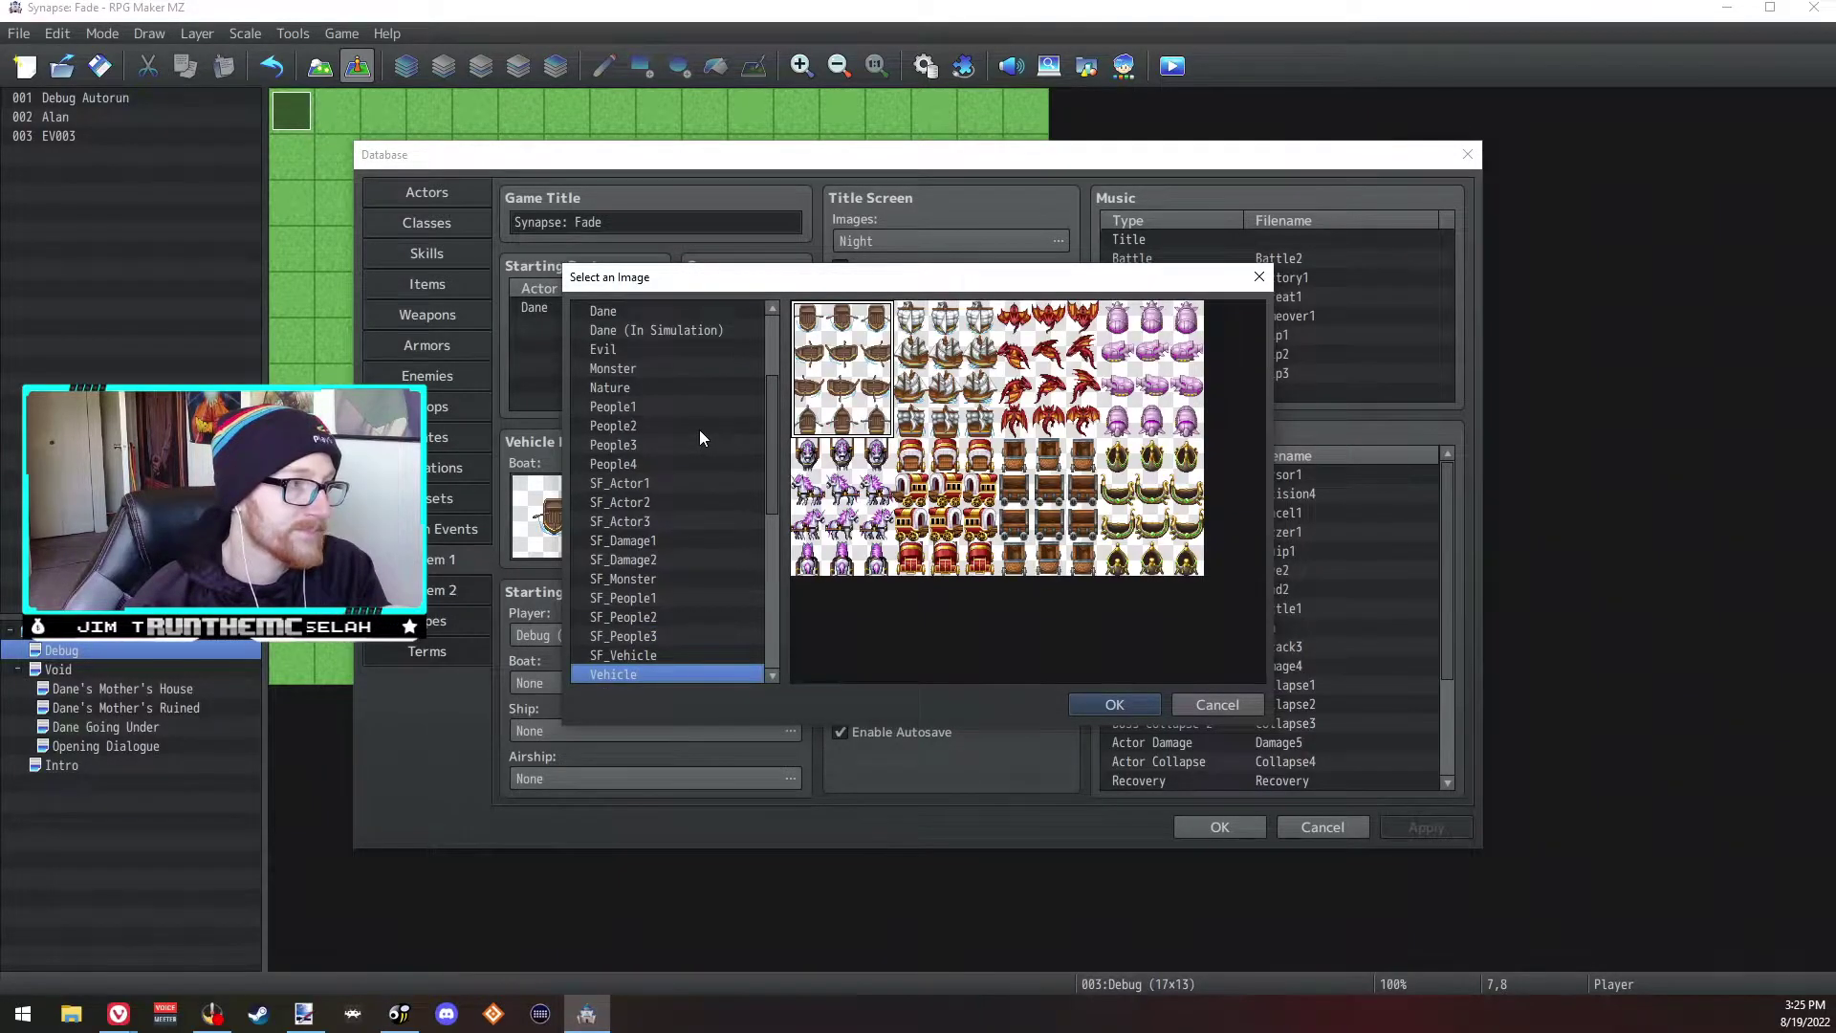
Step: Examine the object sheets from !Chest onward, including the SF doors, switches, !Weapon and gates
key("Down")
key("Down")
key("Down")
key("Down")
key("Down")
key("Down")
key("Down")
key("Down")
key("Down")
key("Down")
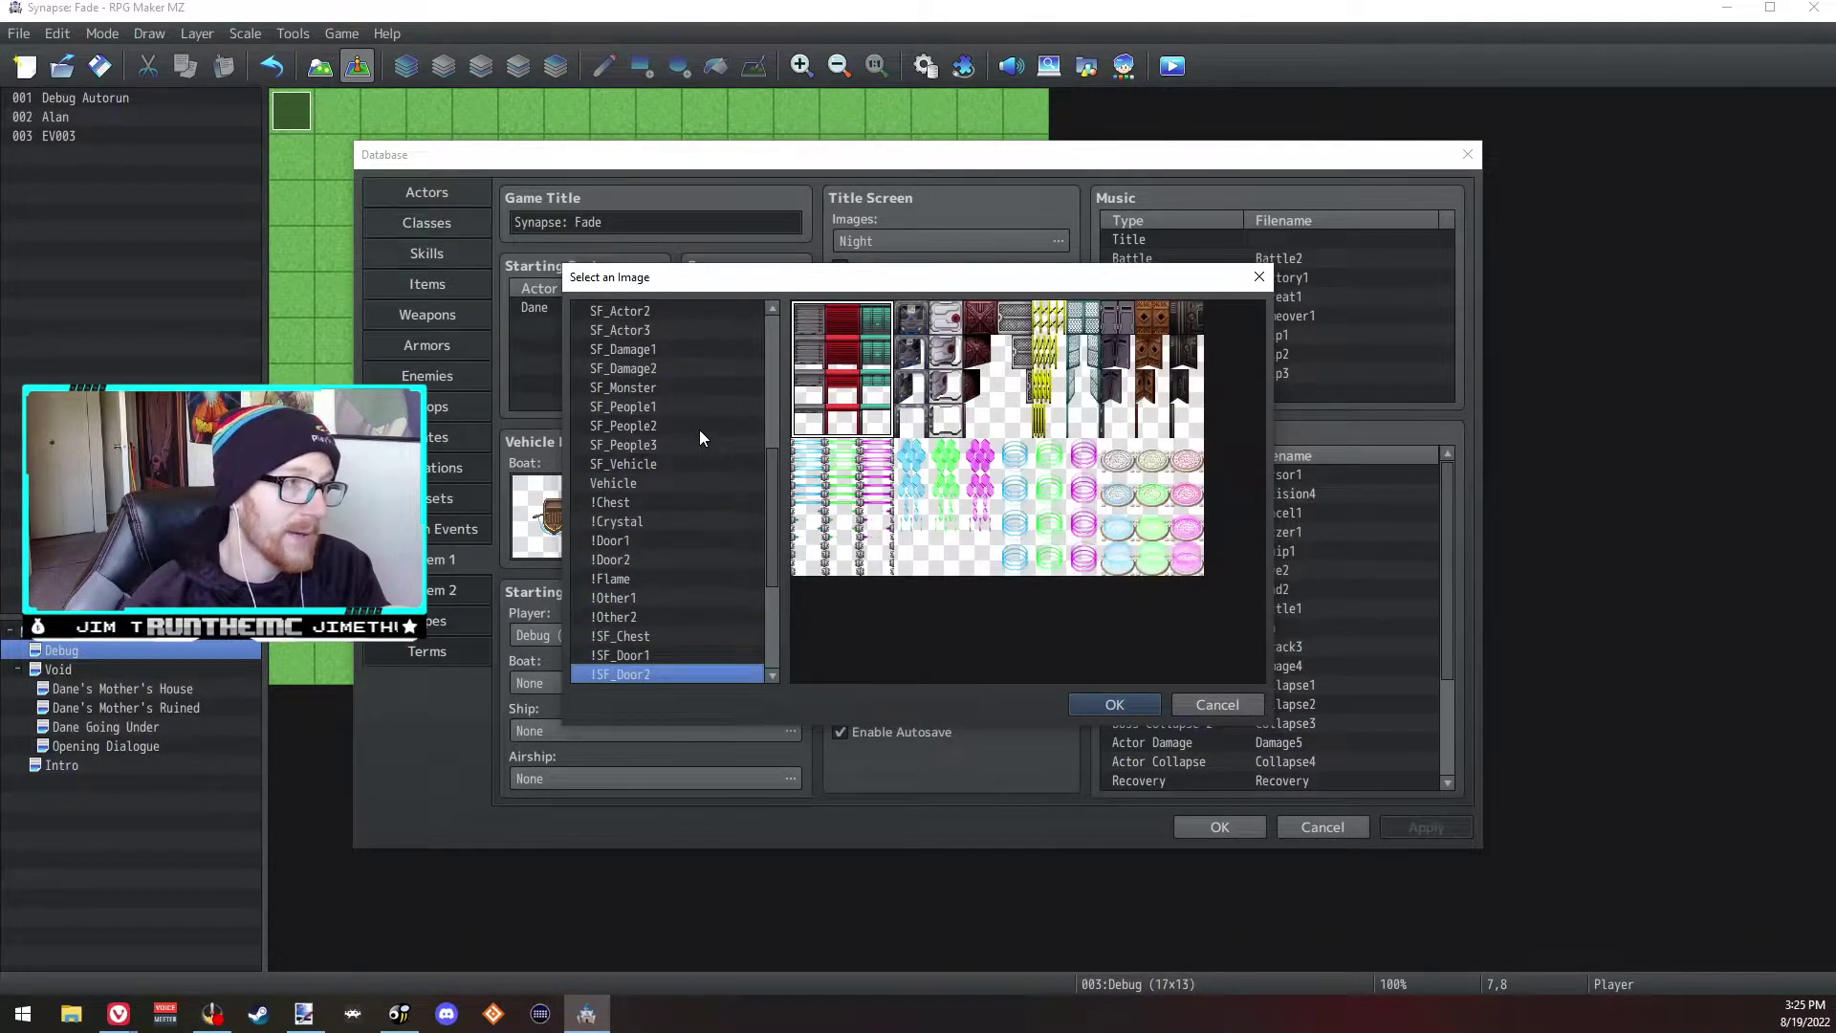
key("Up")
key("Up")
key("Down")
key("Down")
key("Down")
key("Down")
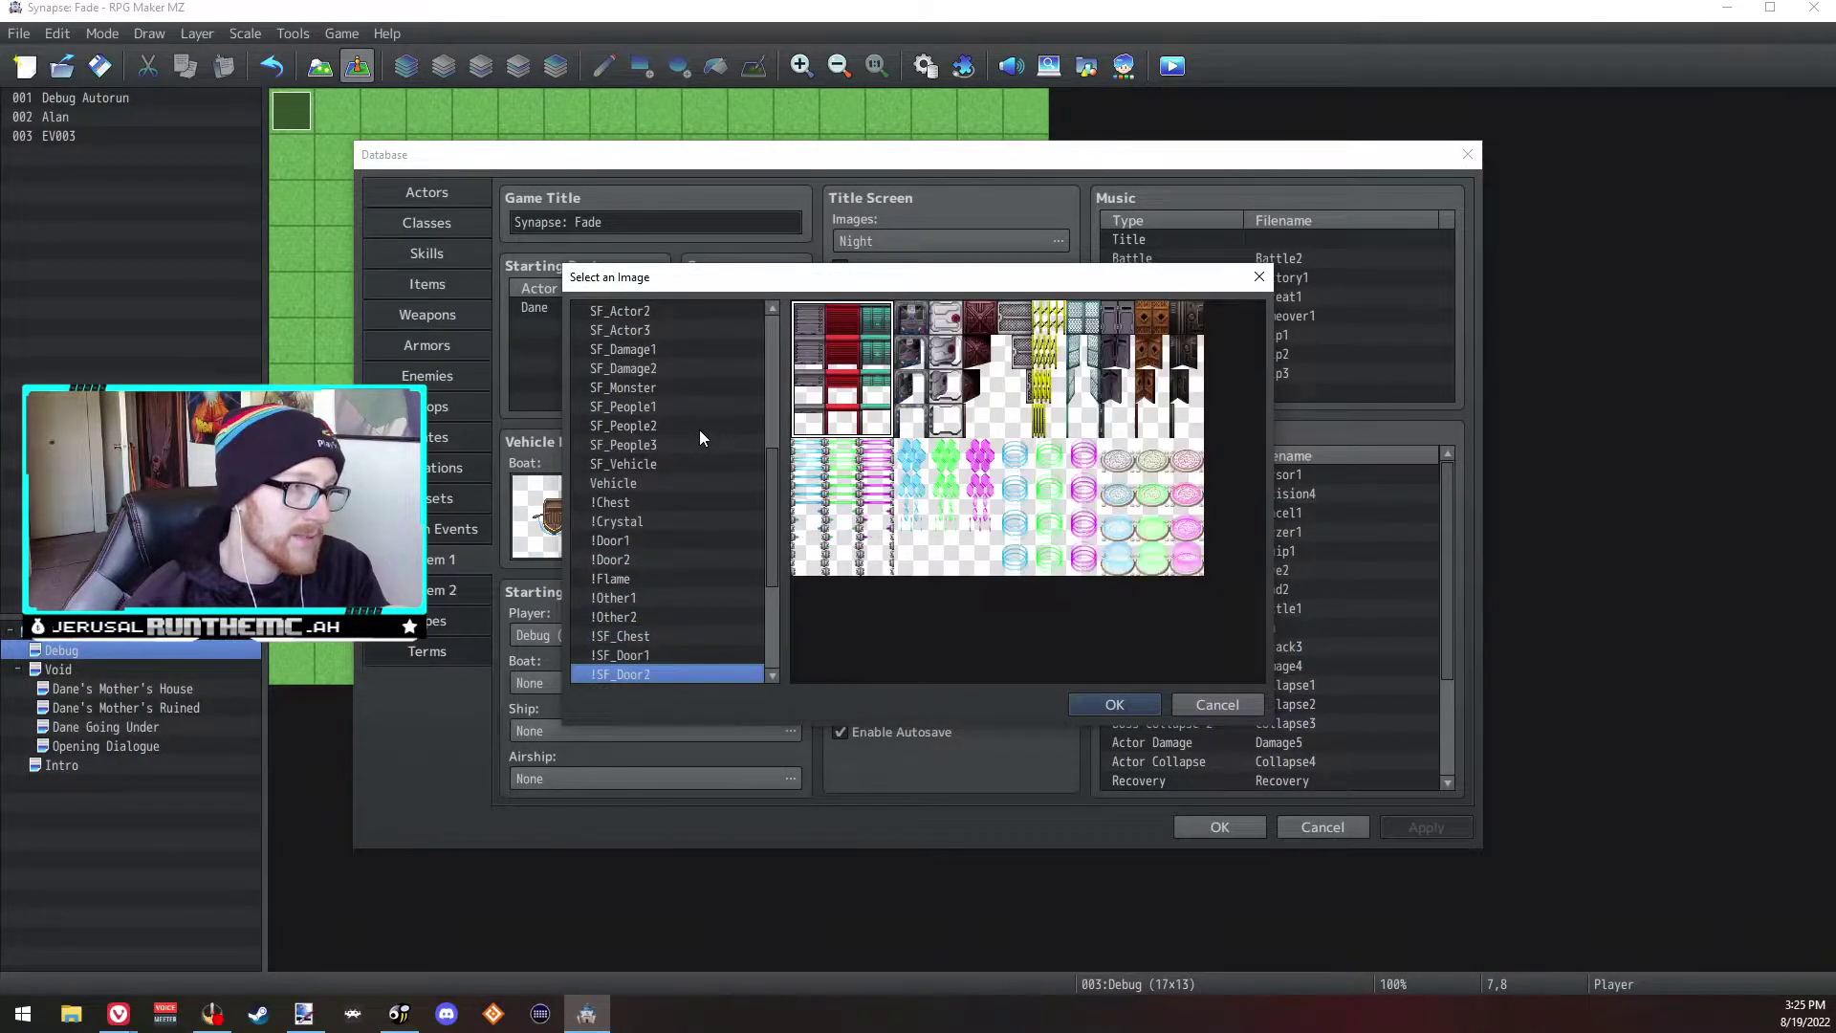
key("Down")
key("Down")
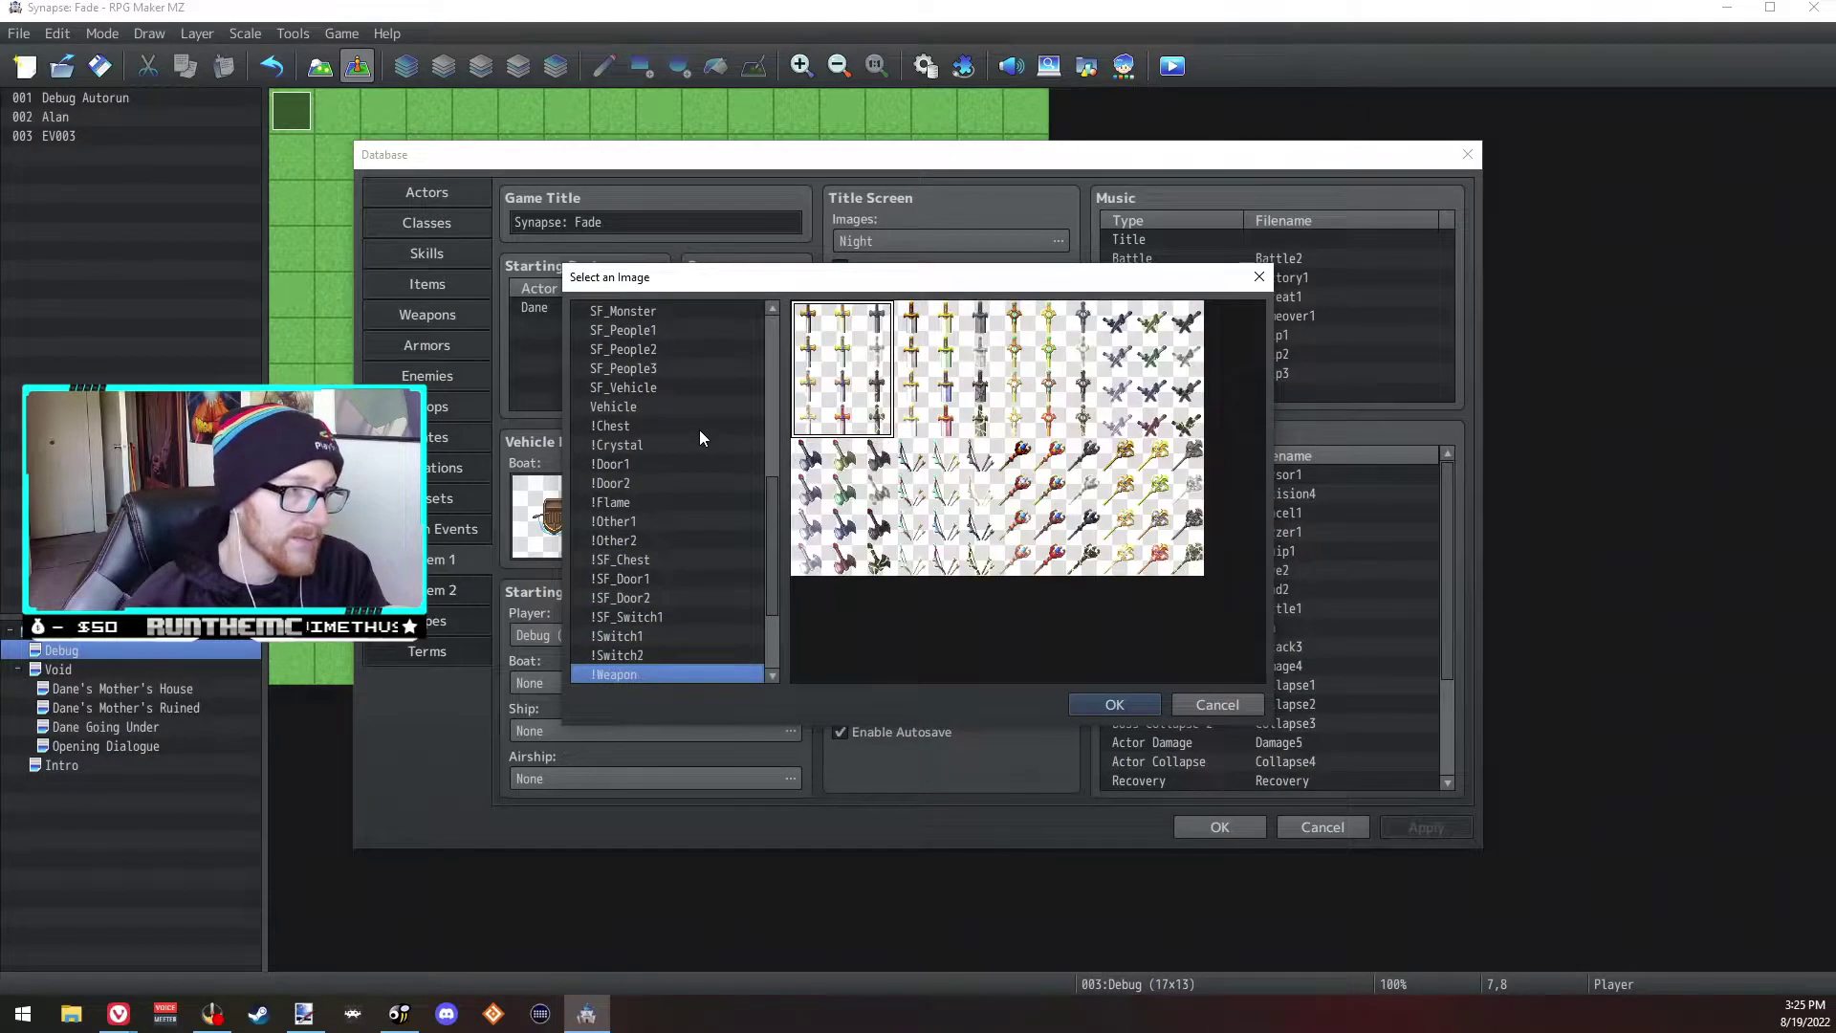
key("Up")
key("Up")
key("Down")
key("Down")
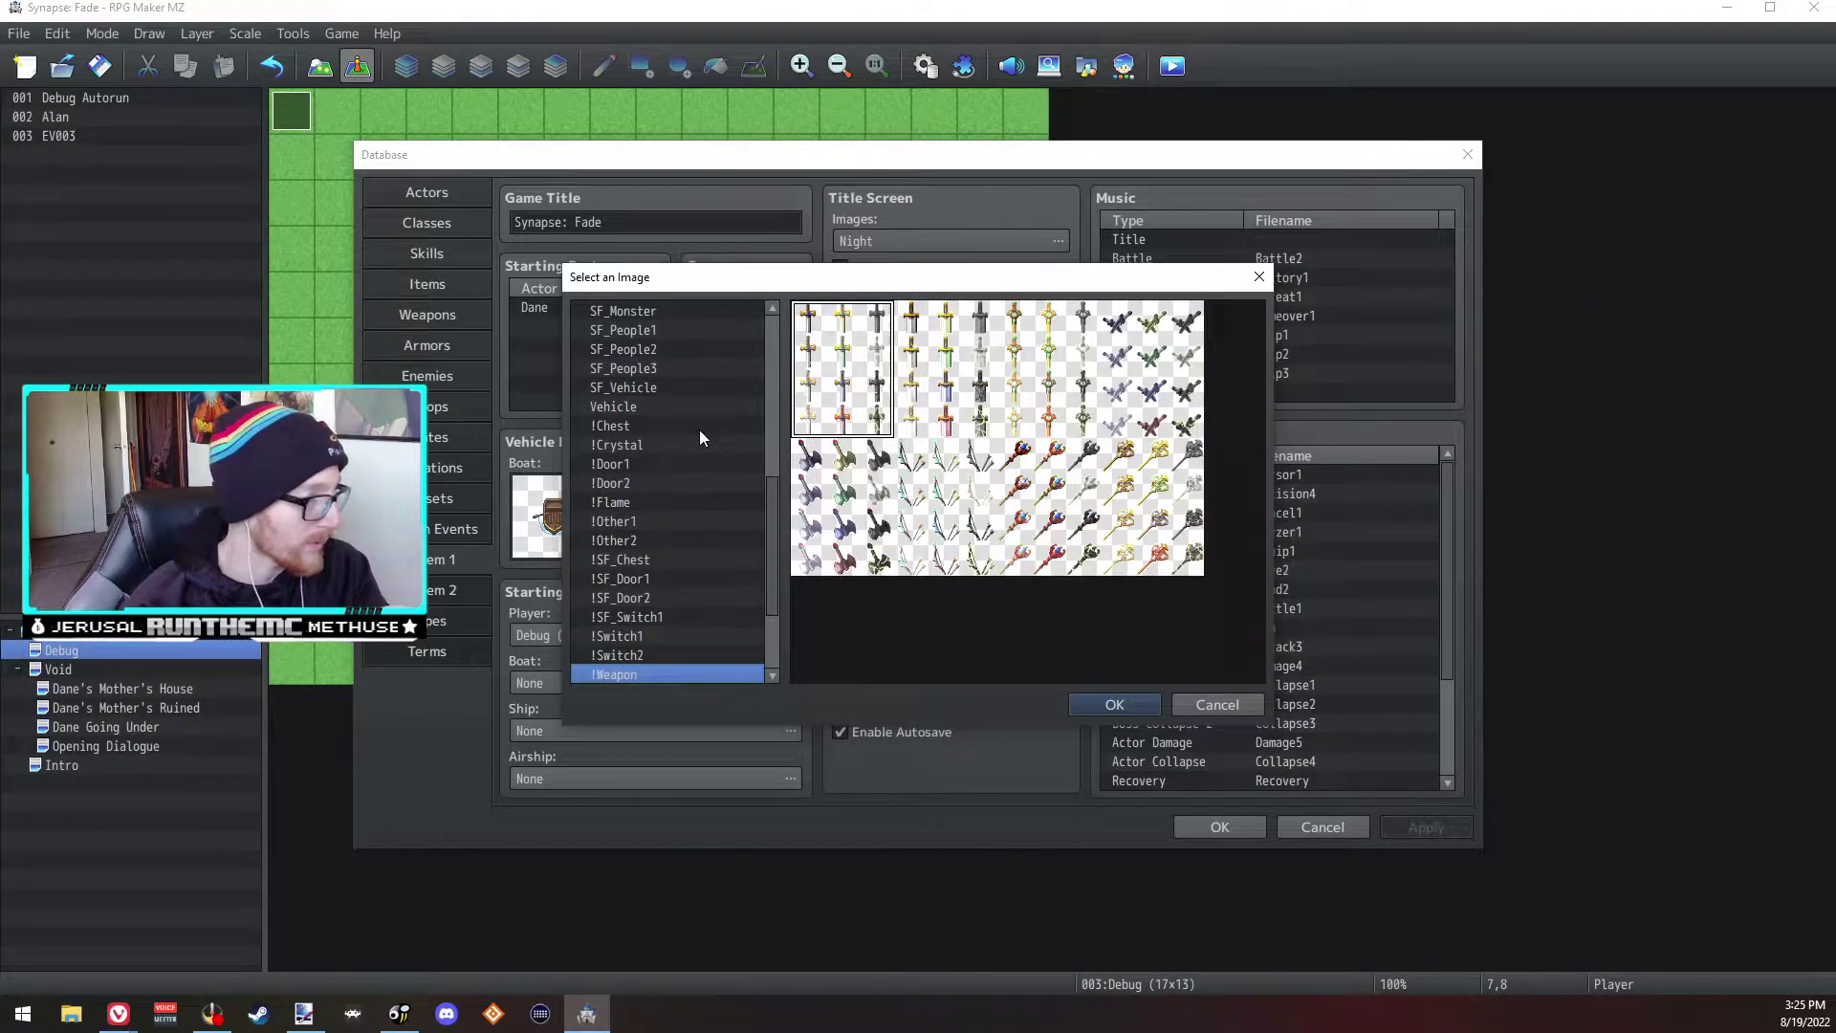
key("Down")
key("Down")
key("Down")
key("Down")
key("Down")
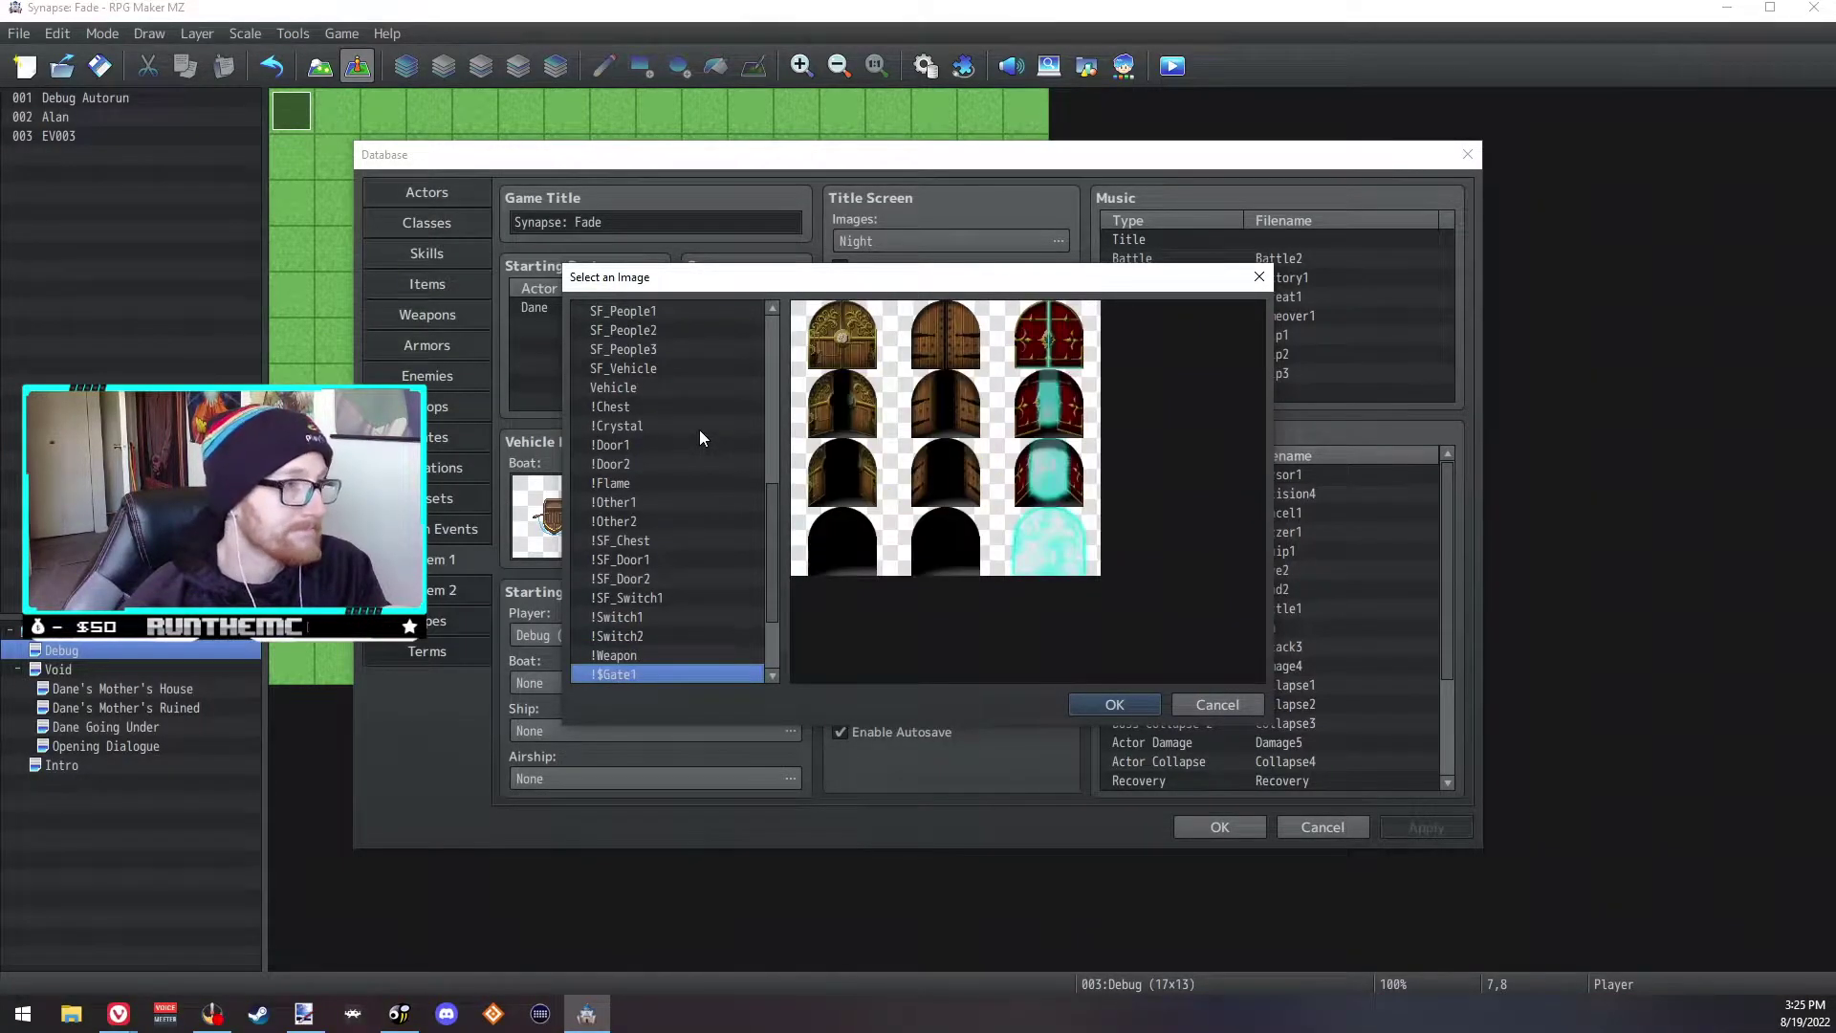
key("Down")
key("Down")
Step: Review the available sheets in reverse from the gates and SF objects back to Alan, ending on Damage3
key("Up")
key("Up")
key("Up")
key("Up")
key("Up")
key("Up")
key("Up")
key("Up")
key("Up")
key("Up")
key("Up")
key("Up")
key("Up")
key("Up")
key("Up")
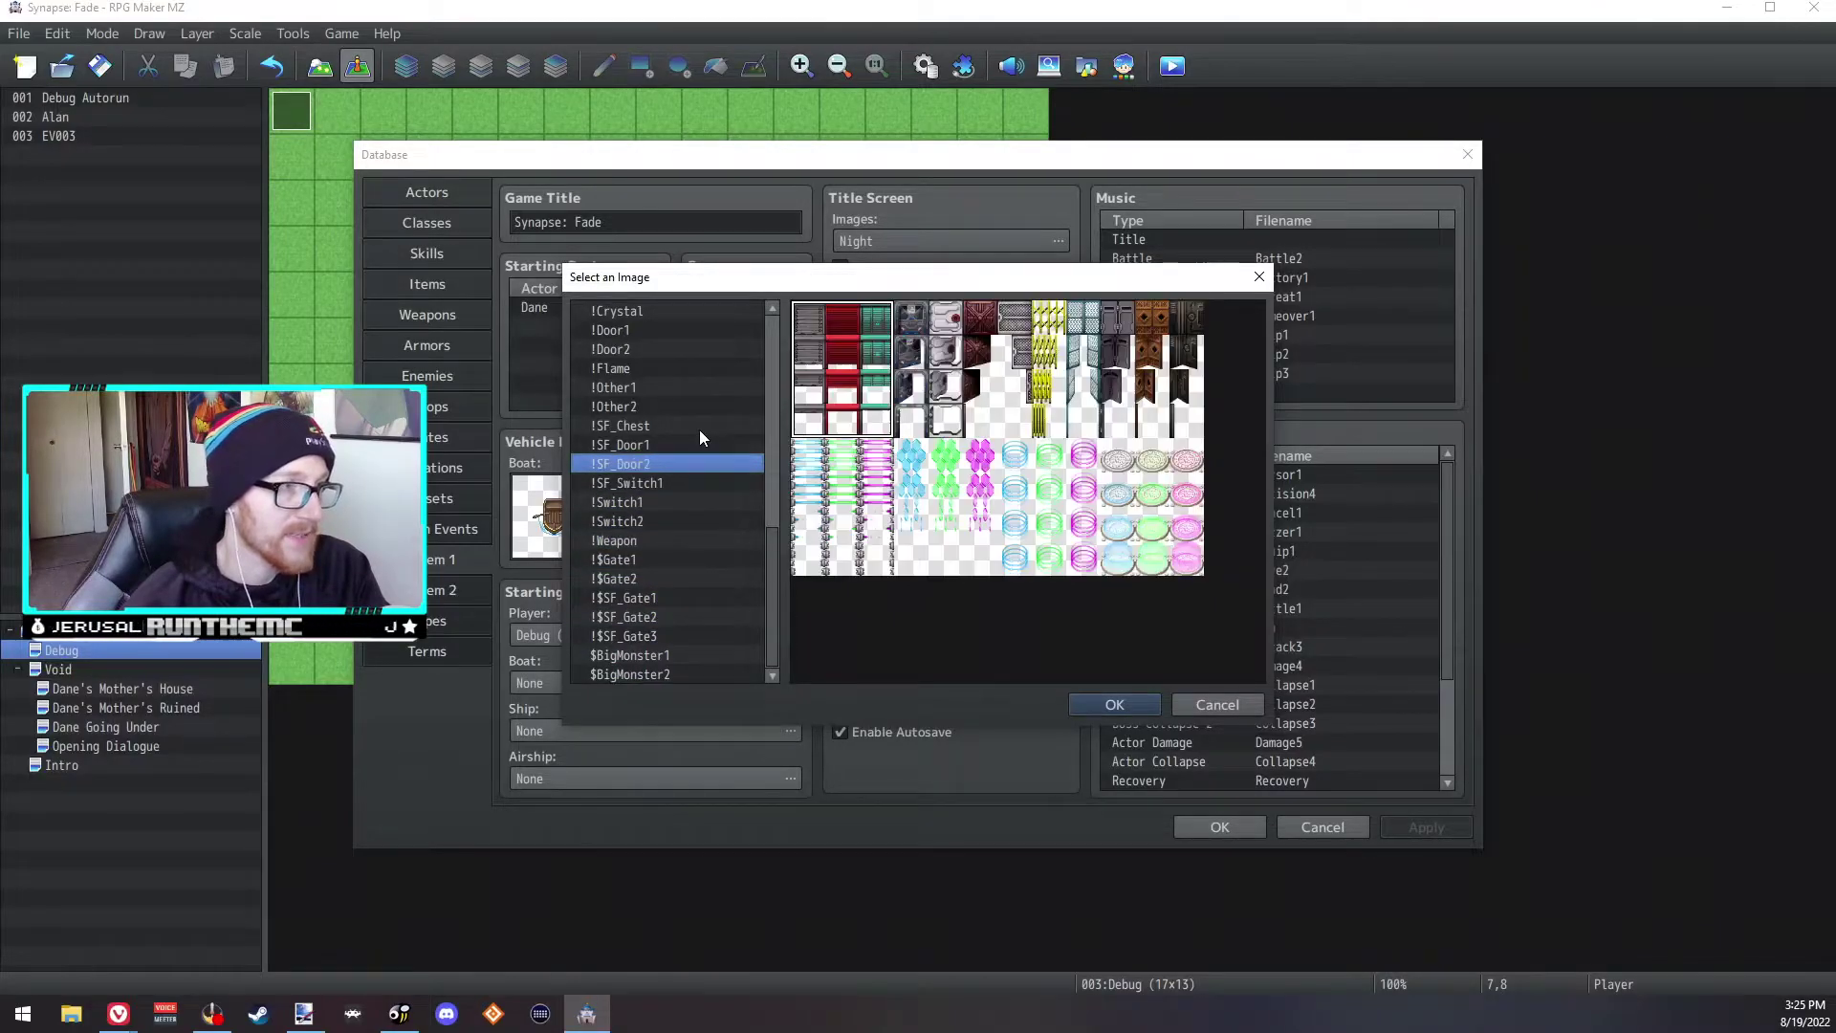
key("Up")
key("Up")
key("Up")
key("Up")
key("Up")
key("Up")
key("Up")
key("Up")
key("Up")
key("Up")
key("Up")
key("Up")
key("Up")
key("Up")
key("Up")
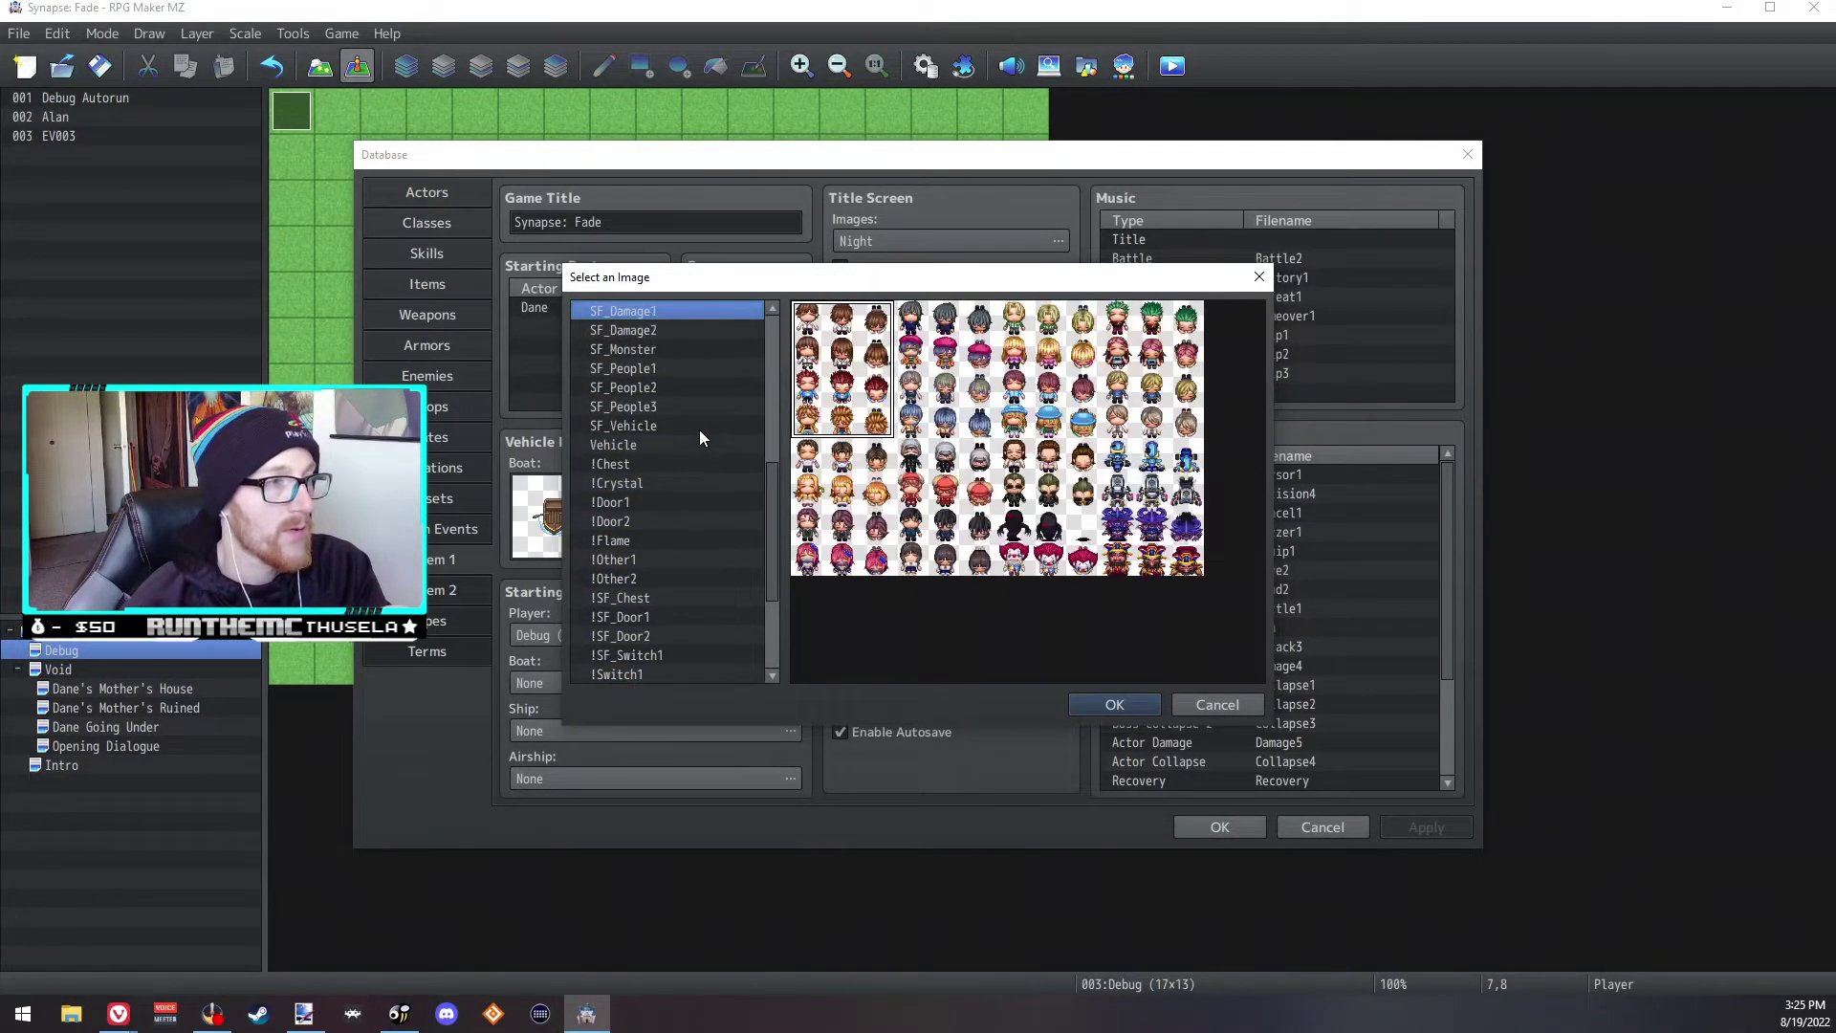
key("Up")
key("Up")
key("Up")
key("Up")
key("Up")
key("Up")
key("Up")
key("Up")
key("Up")
key("Up")
key("Up")
key("Up")
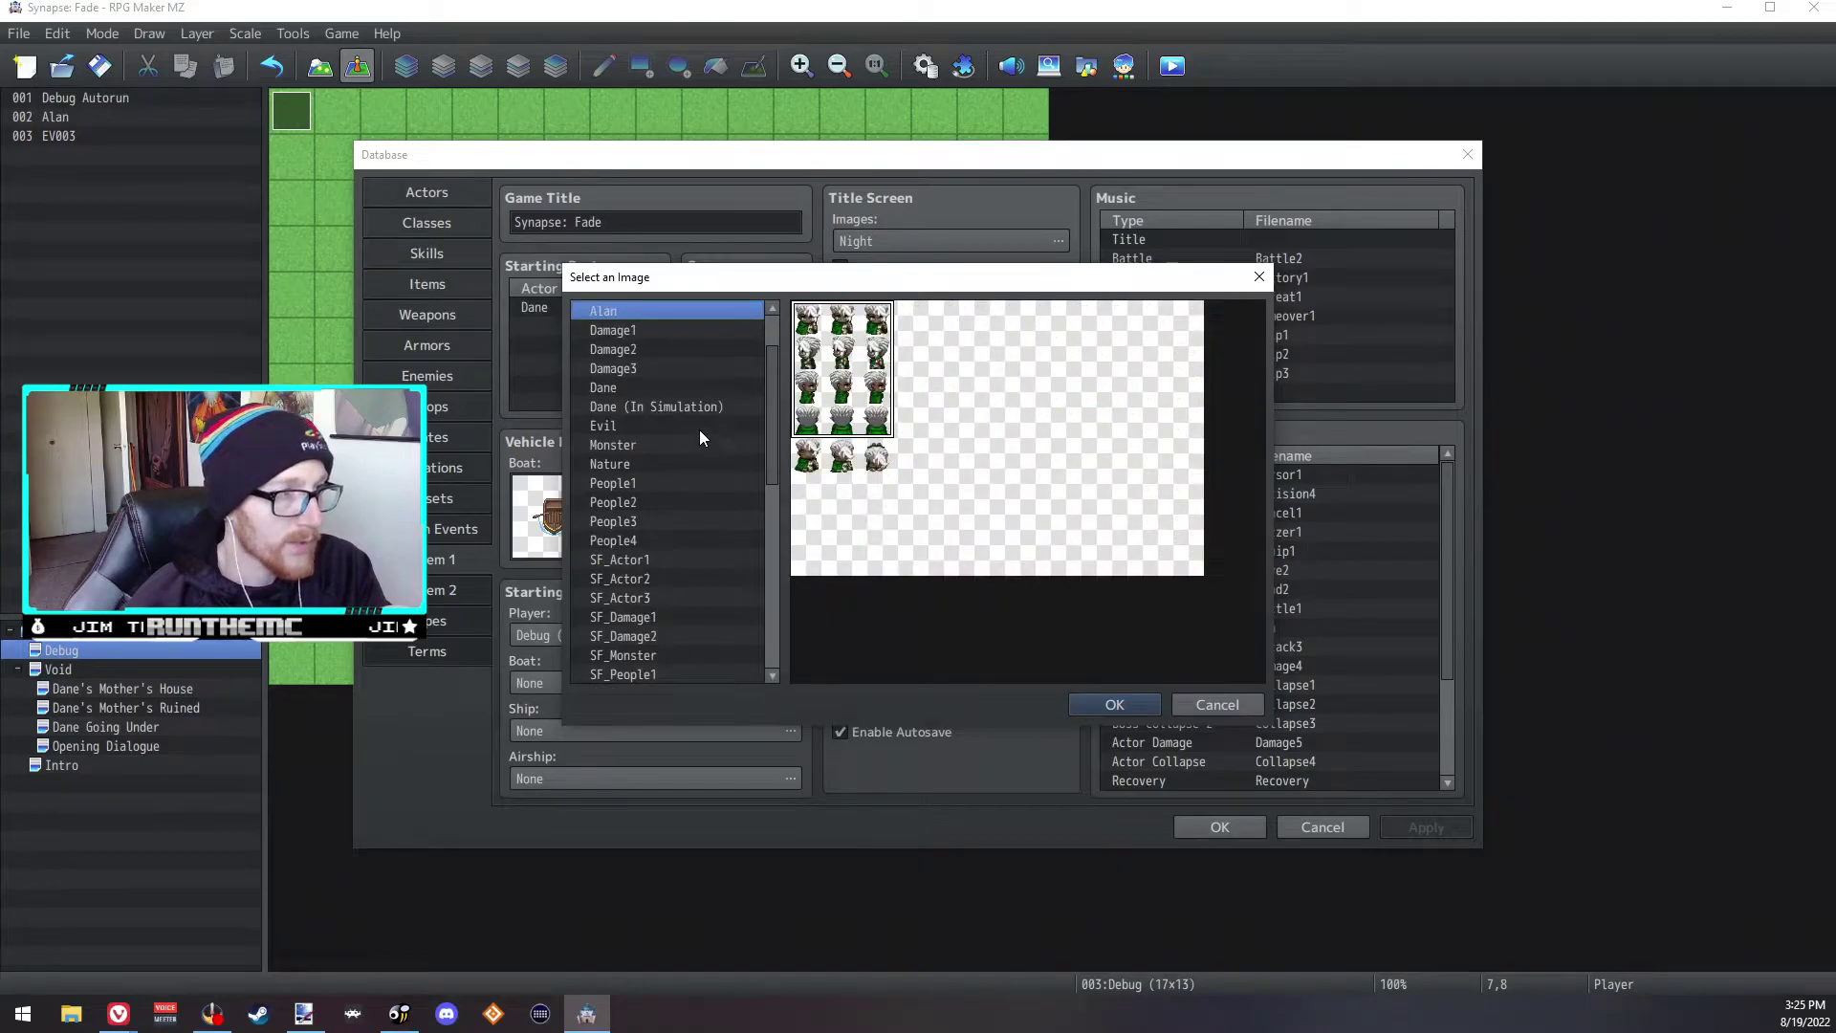
key("Down")
key("Down")
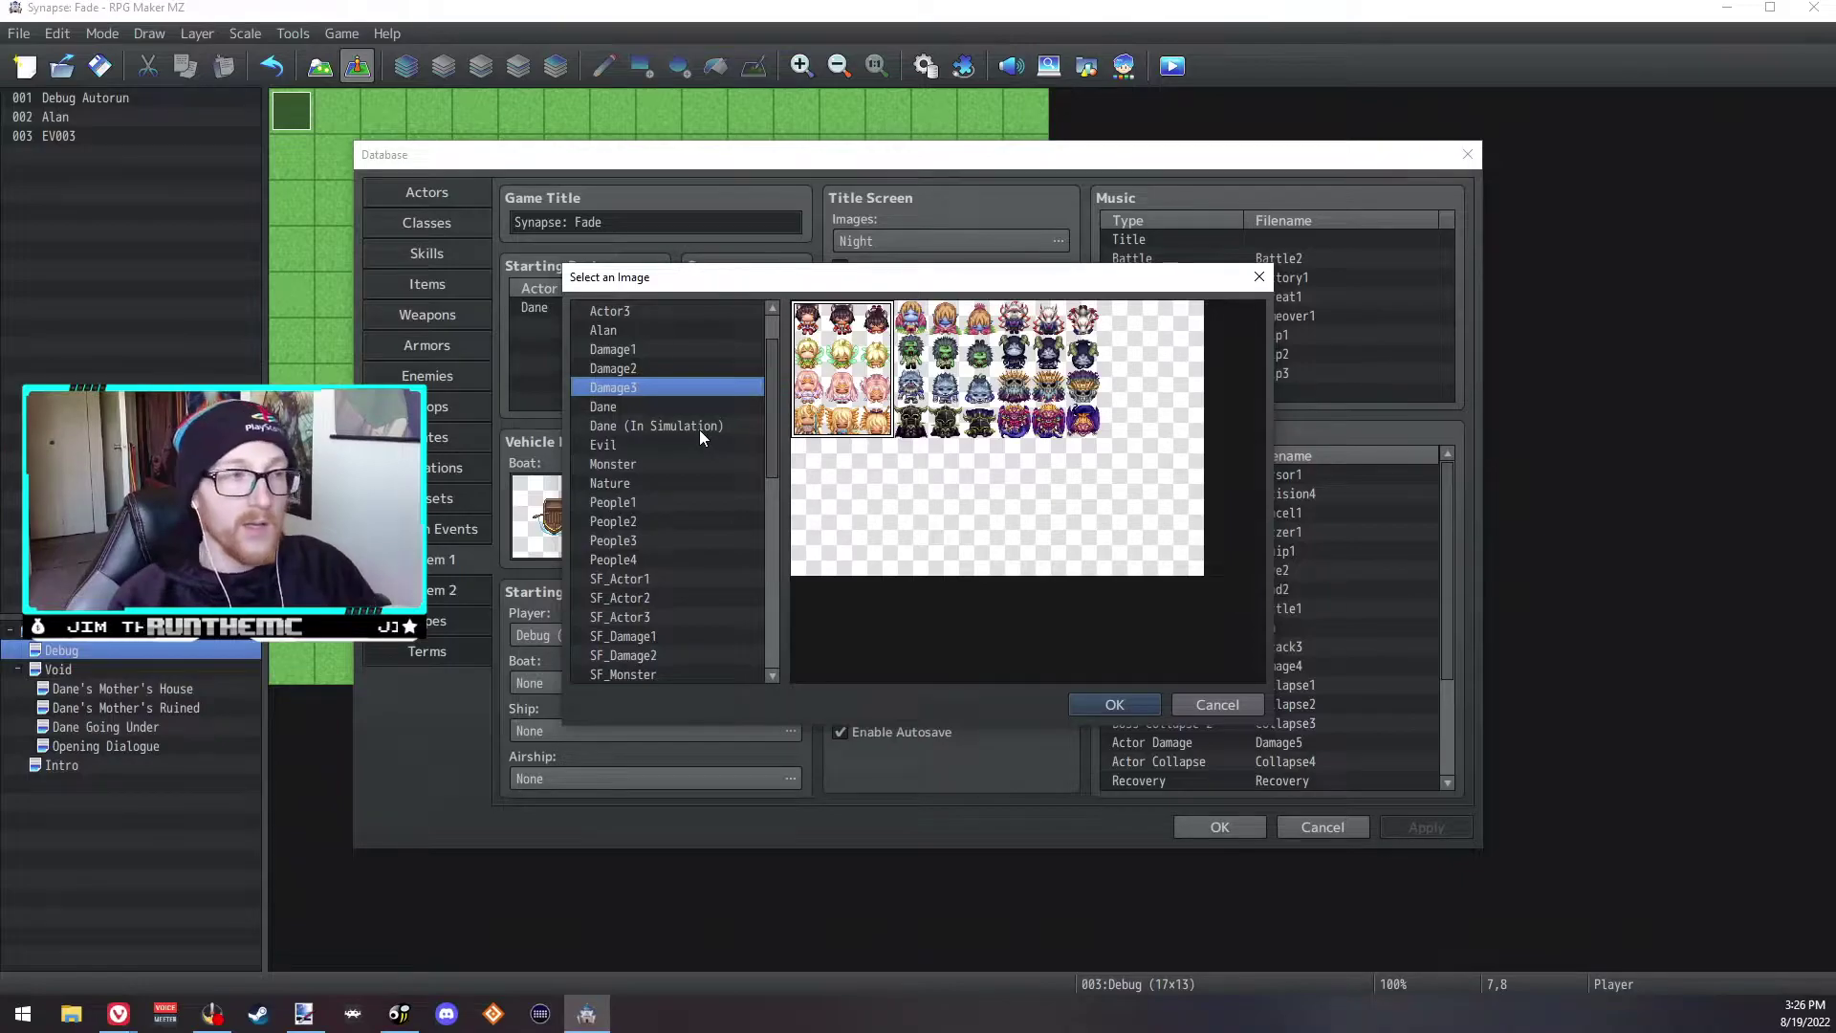
Step: Switch to the Synapse: Fade guidelines in Google Docs and review the enemy encounter rules on progression, exclusive accessories, pets and Exp items
mouse_move(118, 1012)
left_click(237, 945)
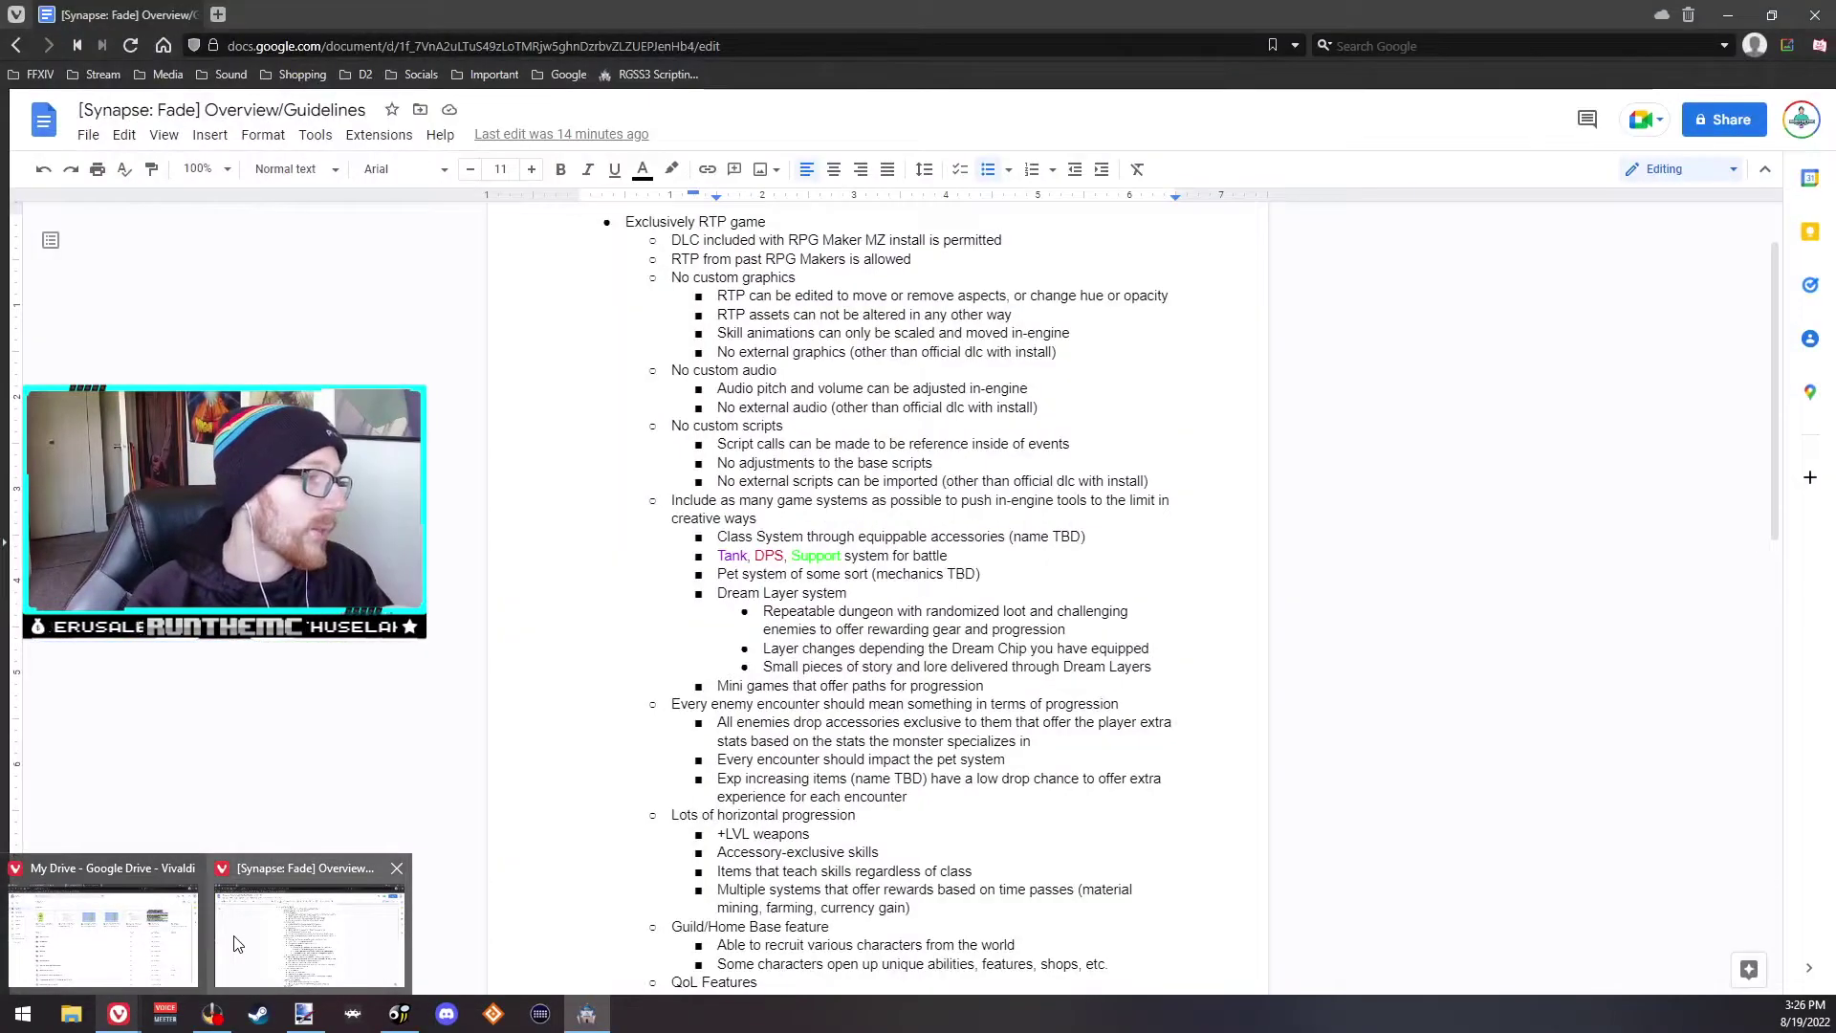
scroll(952, 628, "down", 2)
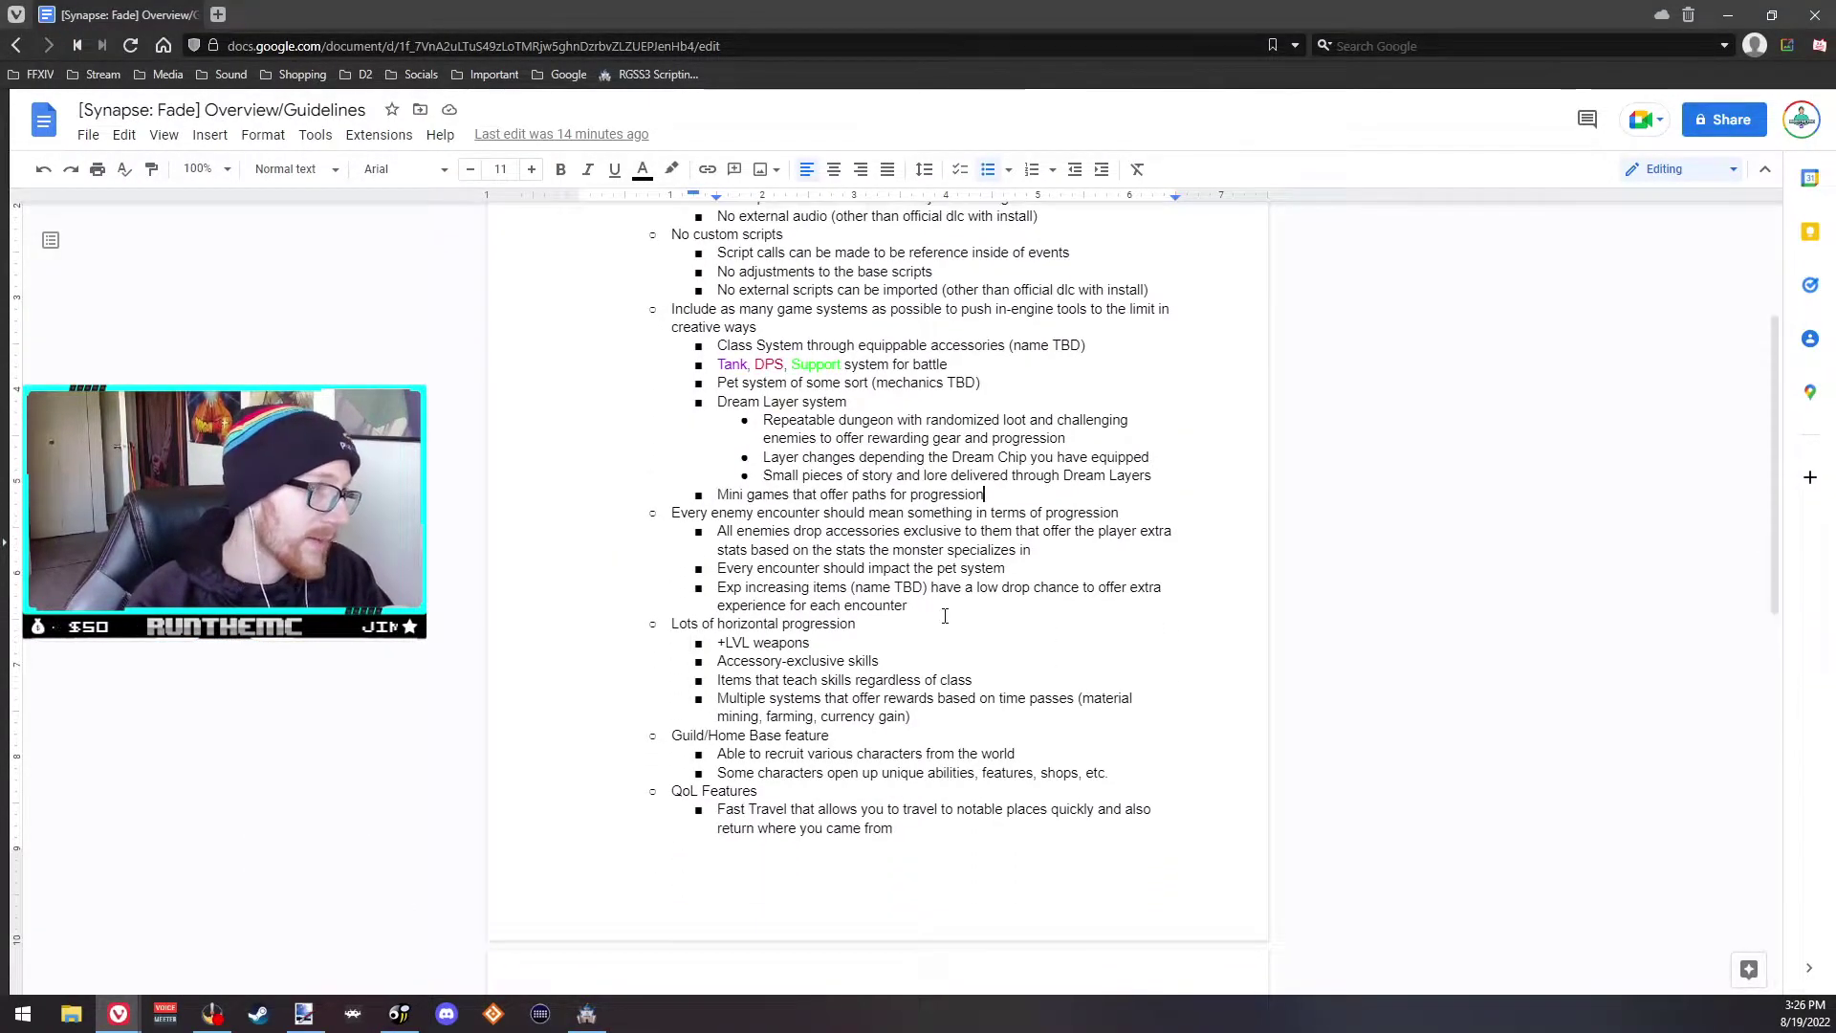
scroll(969, 327, "down", 2)
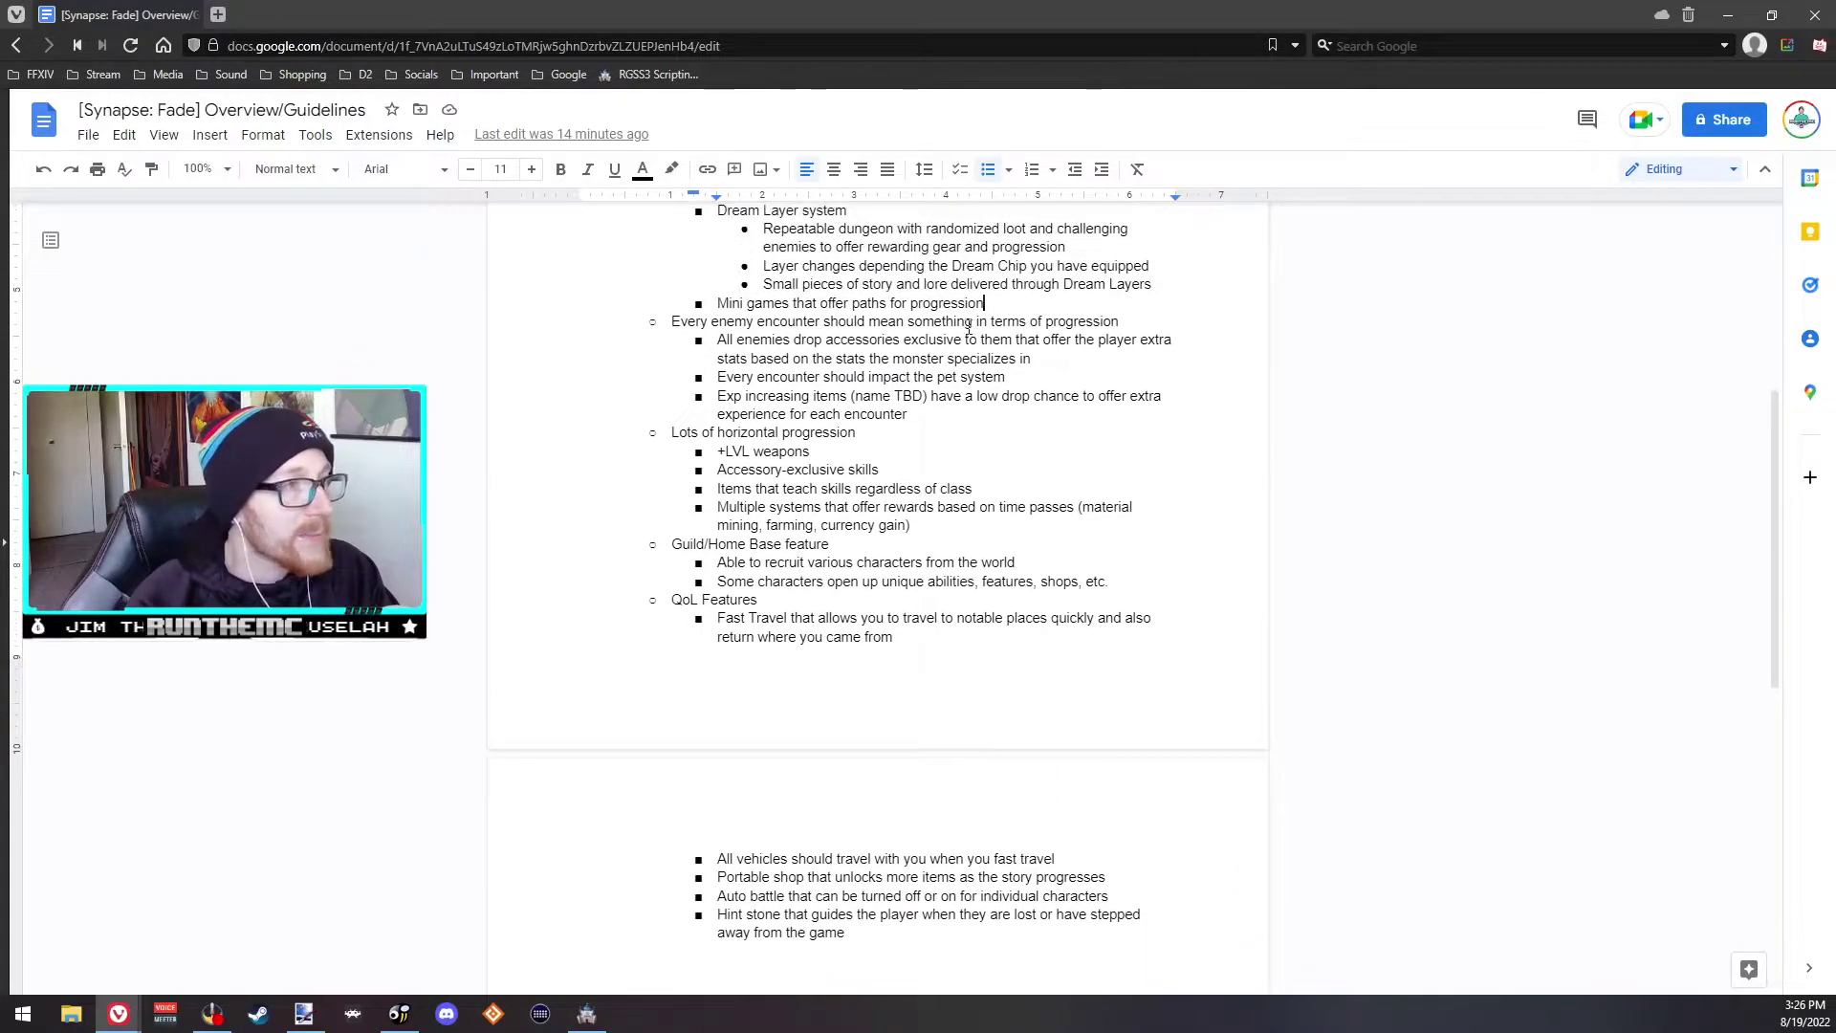
scroll(968, 327, "up", 1)
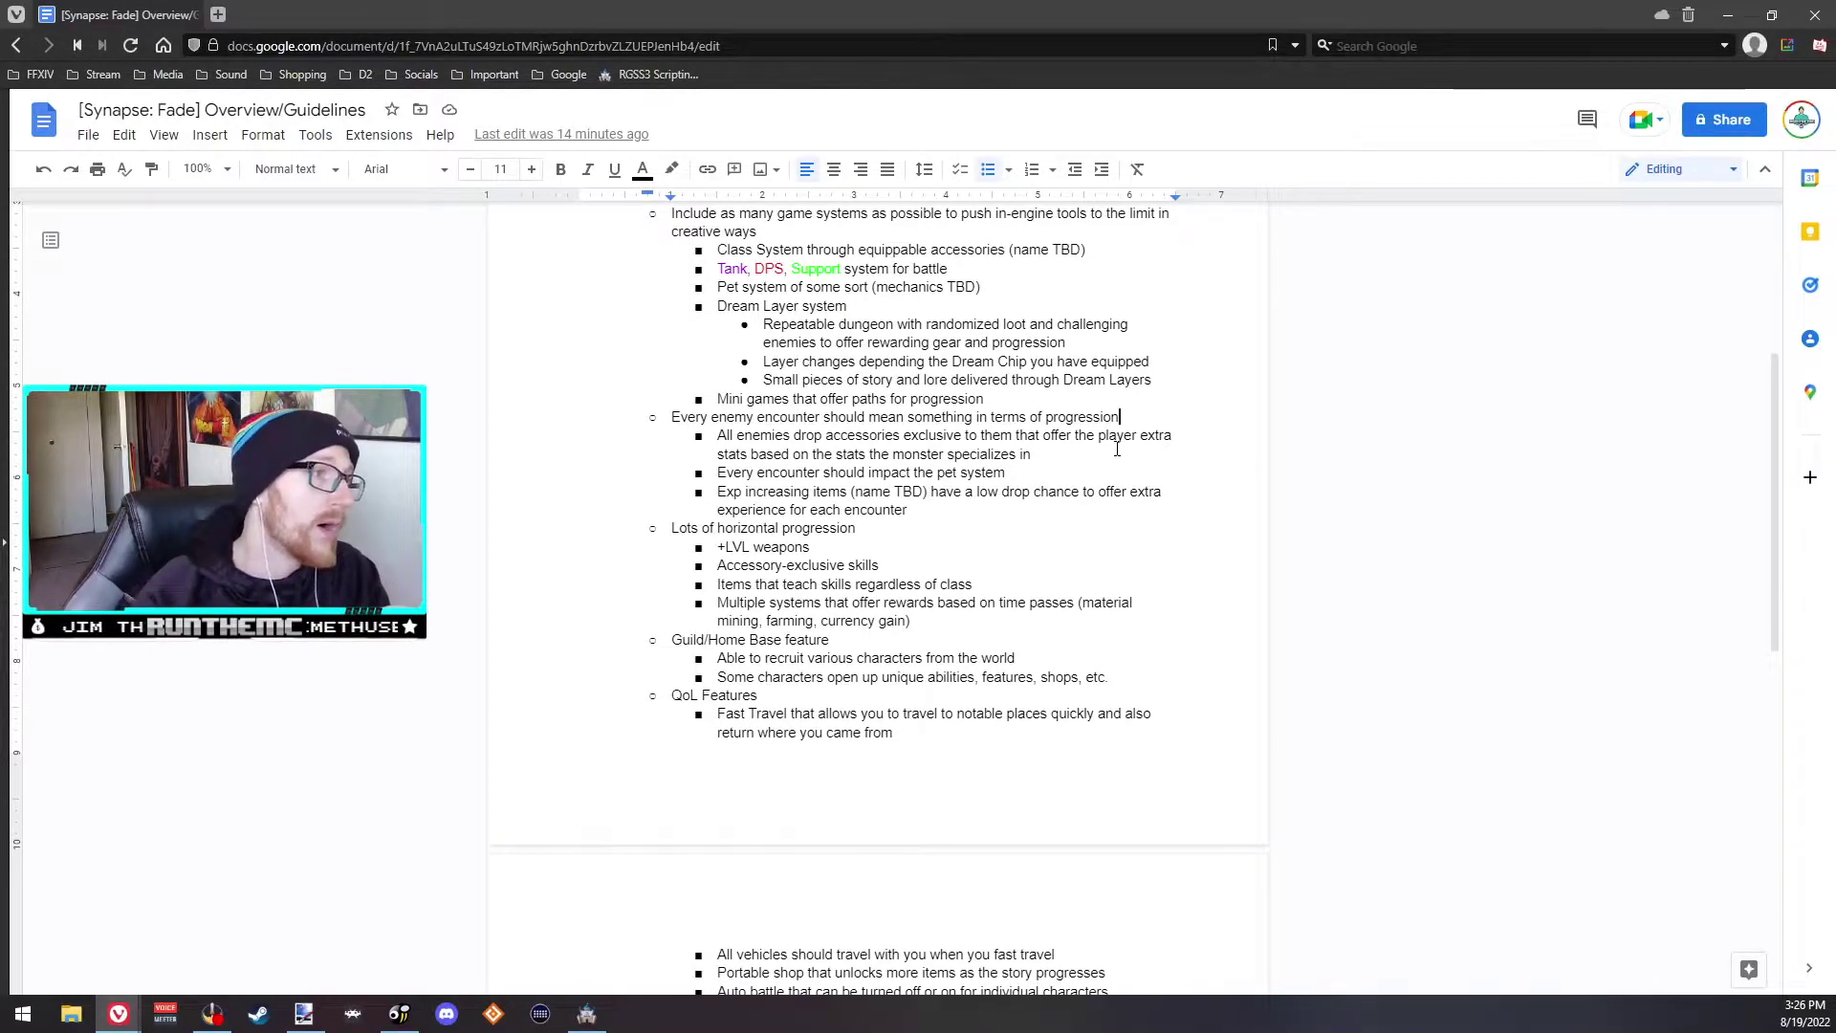
left_click_drag(857, 529, 679, 534)
left_click(928, 521)
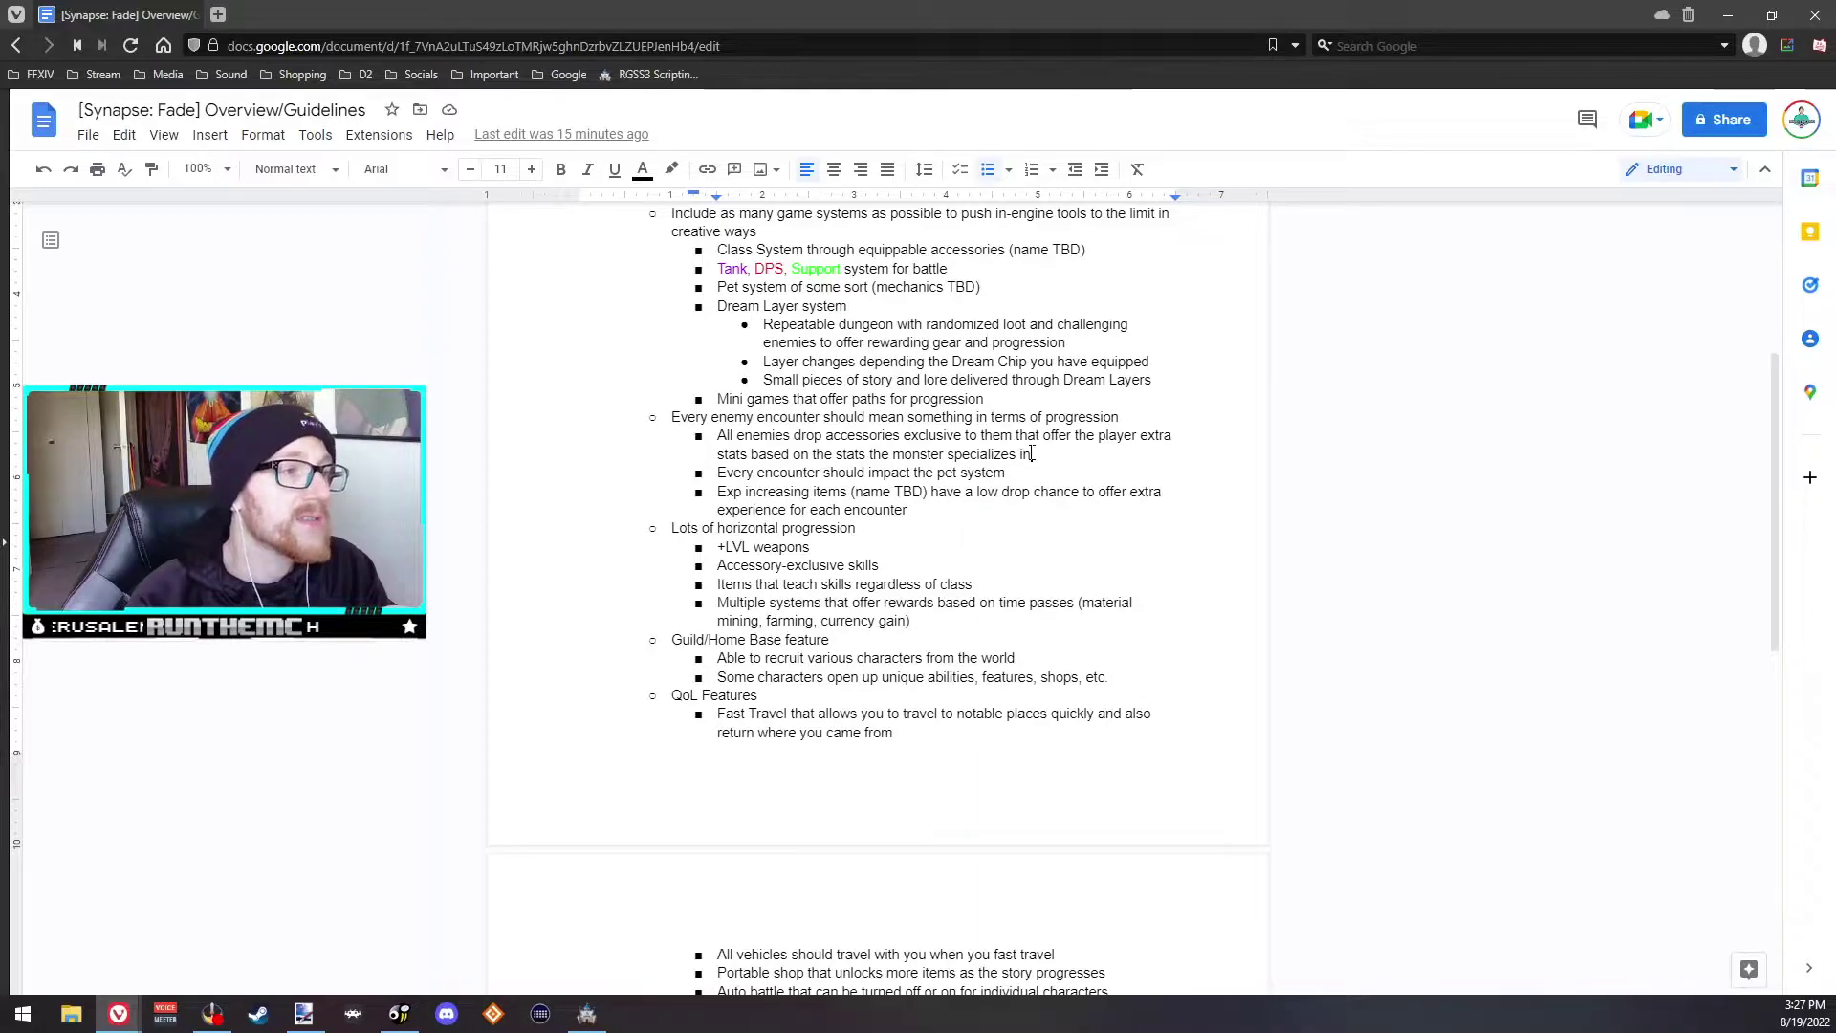
left_click_drag(1032, 453, 714, 437)
left_click(1052, 451)
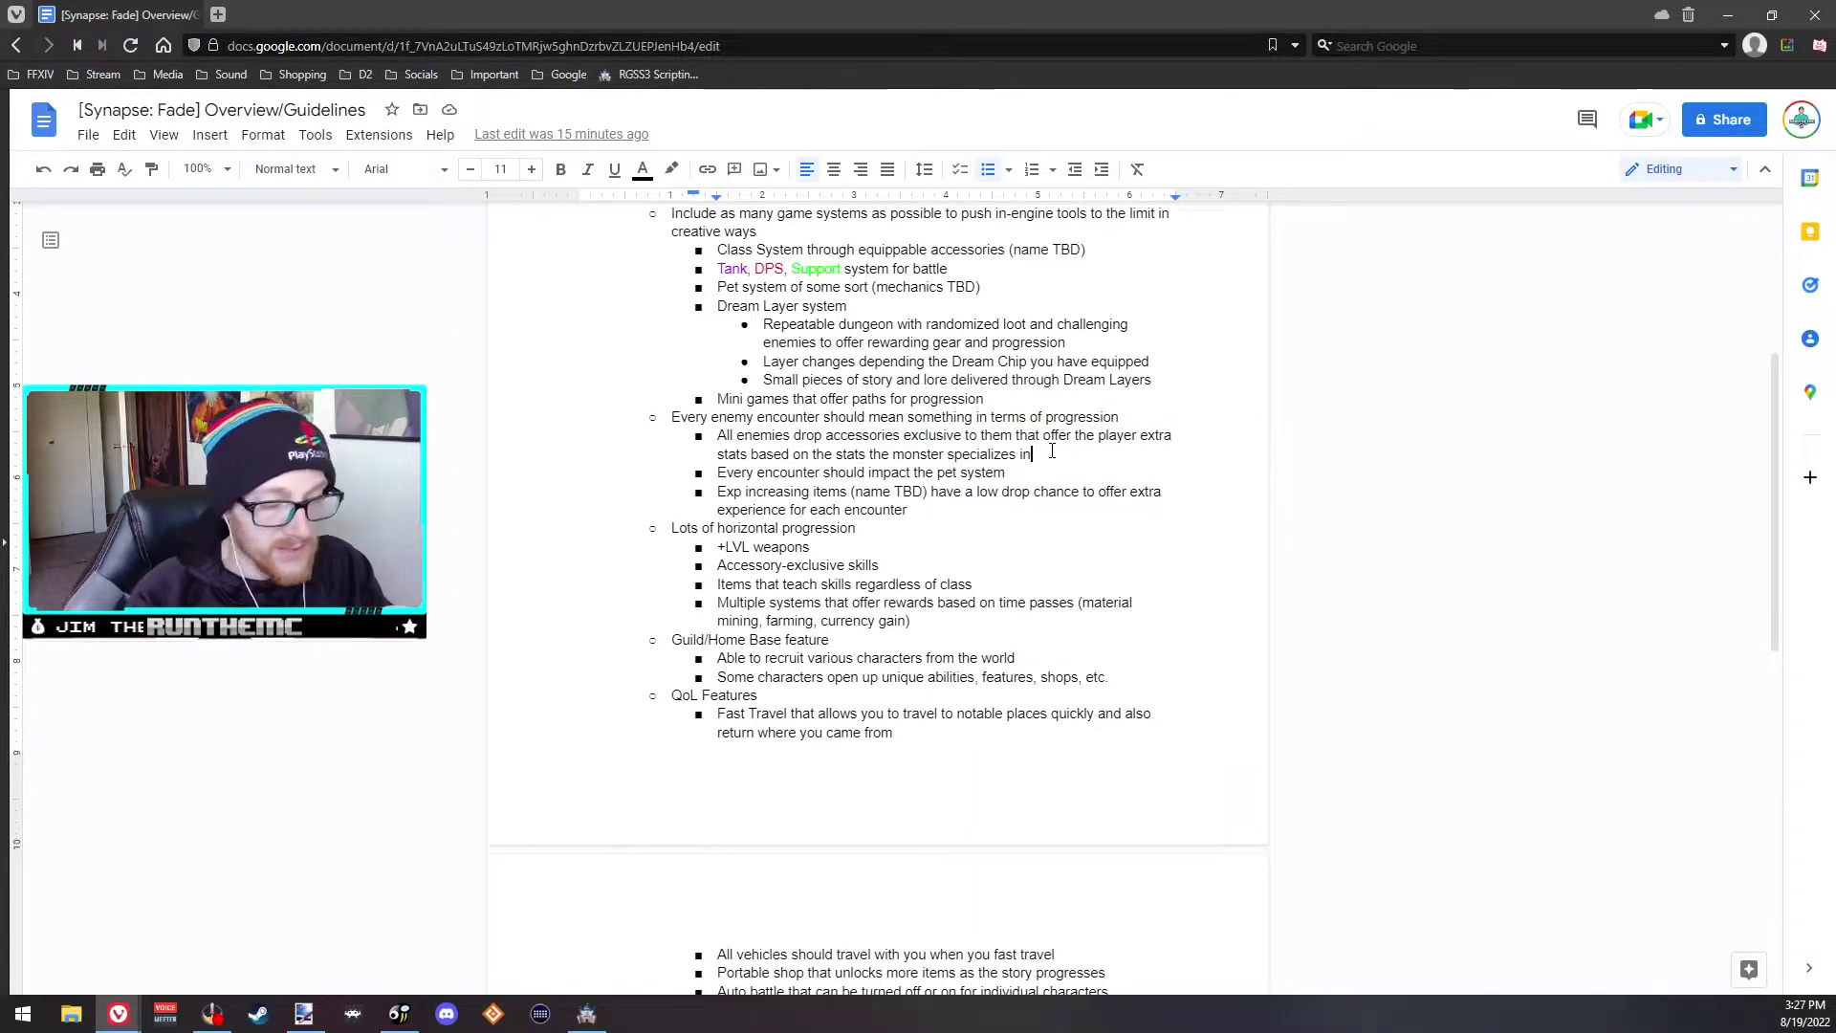
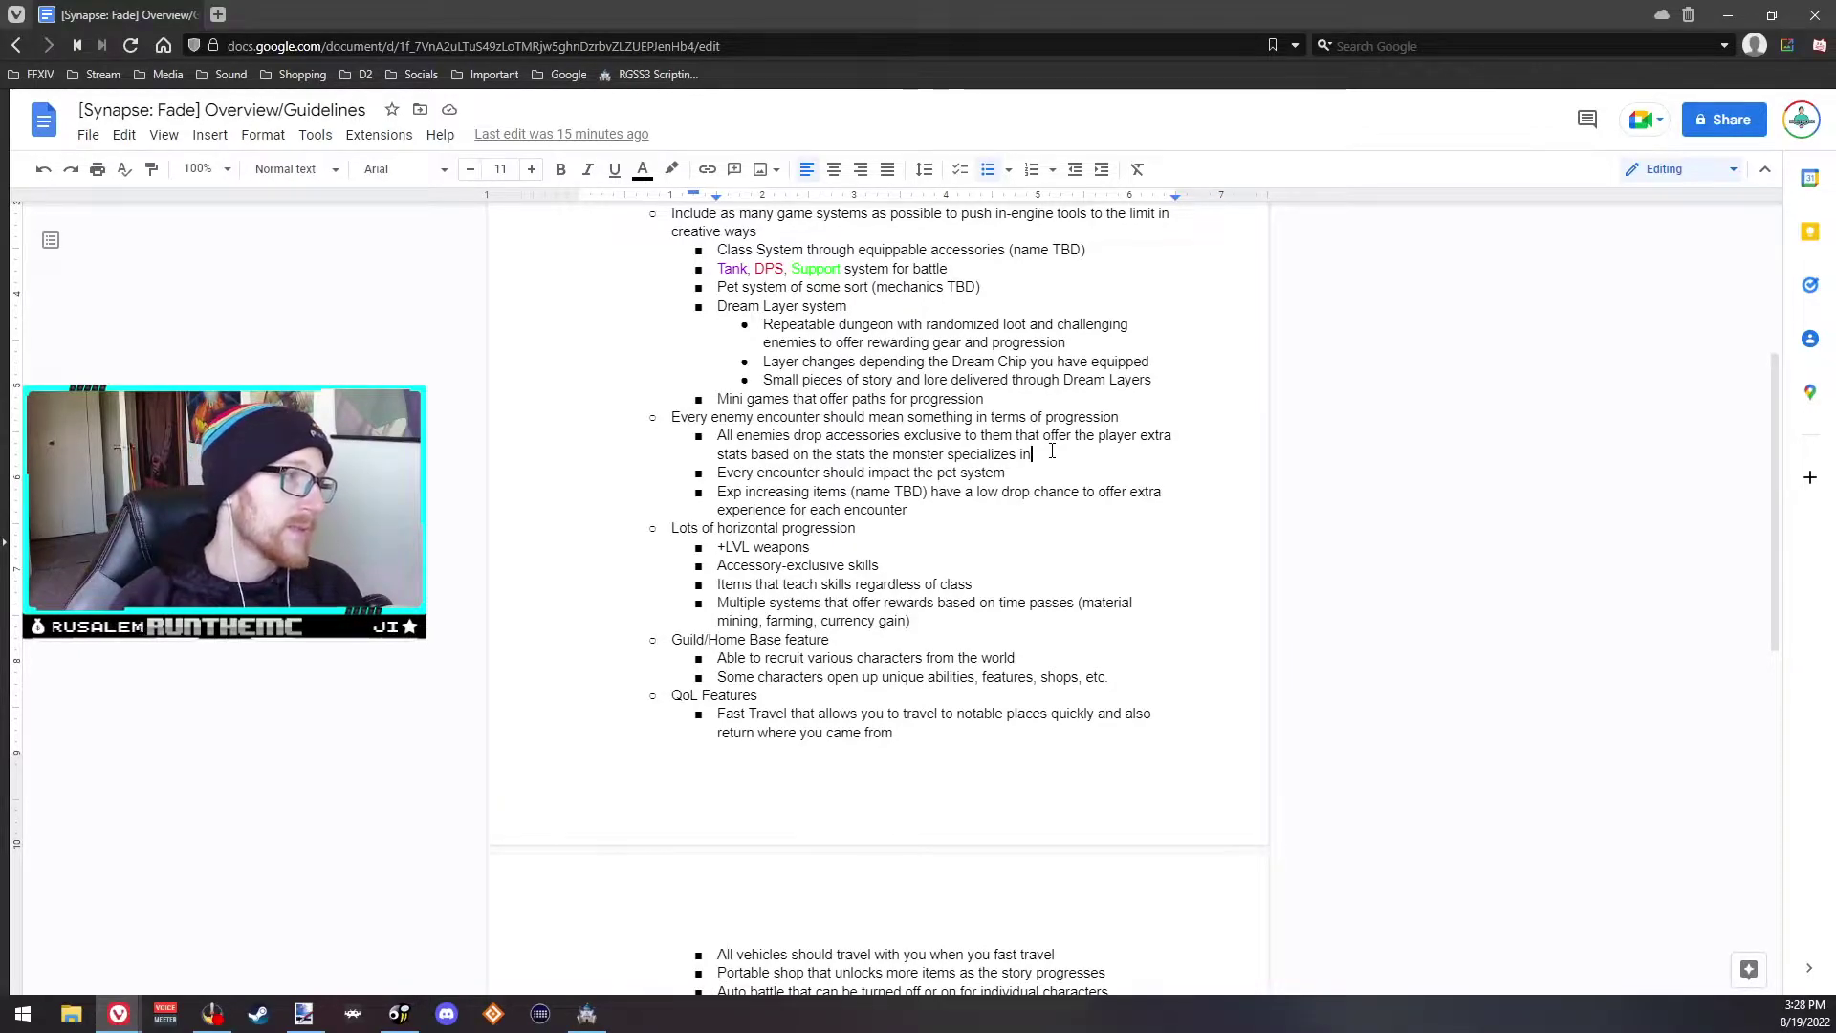
left_click(1029, 473)
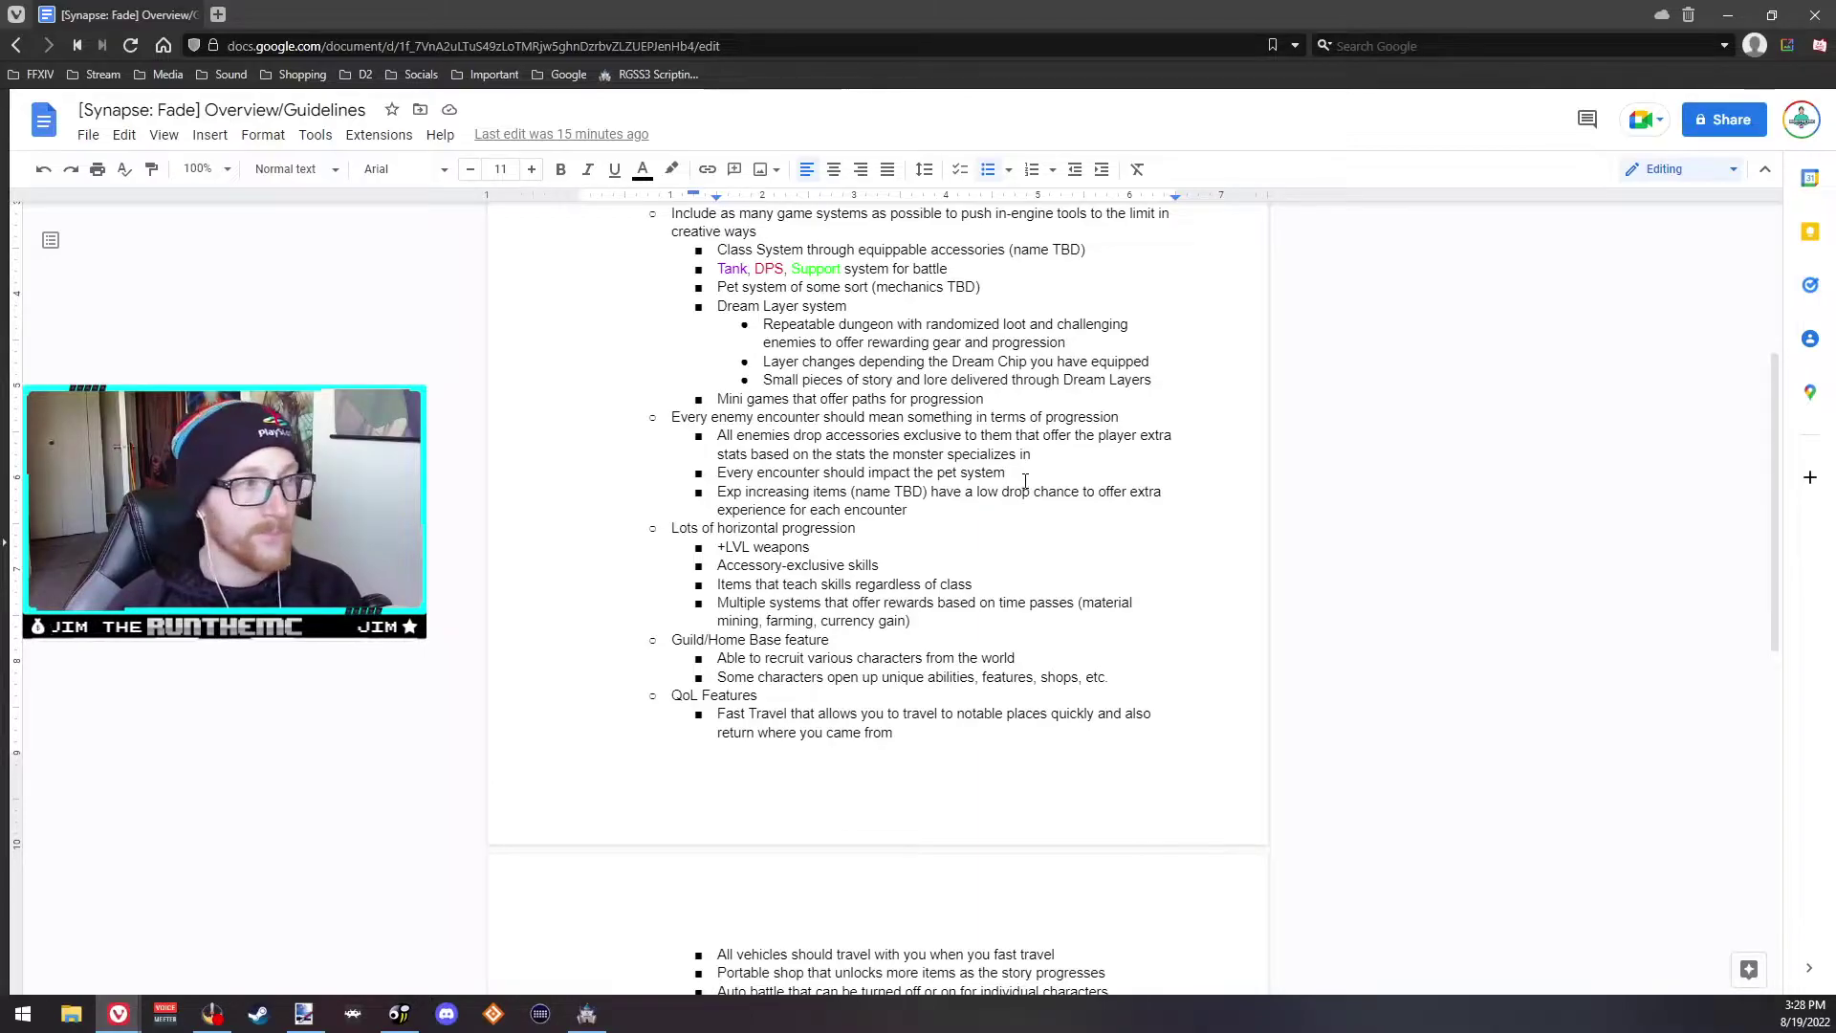
left_click(963, 503)
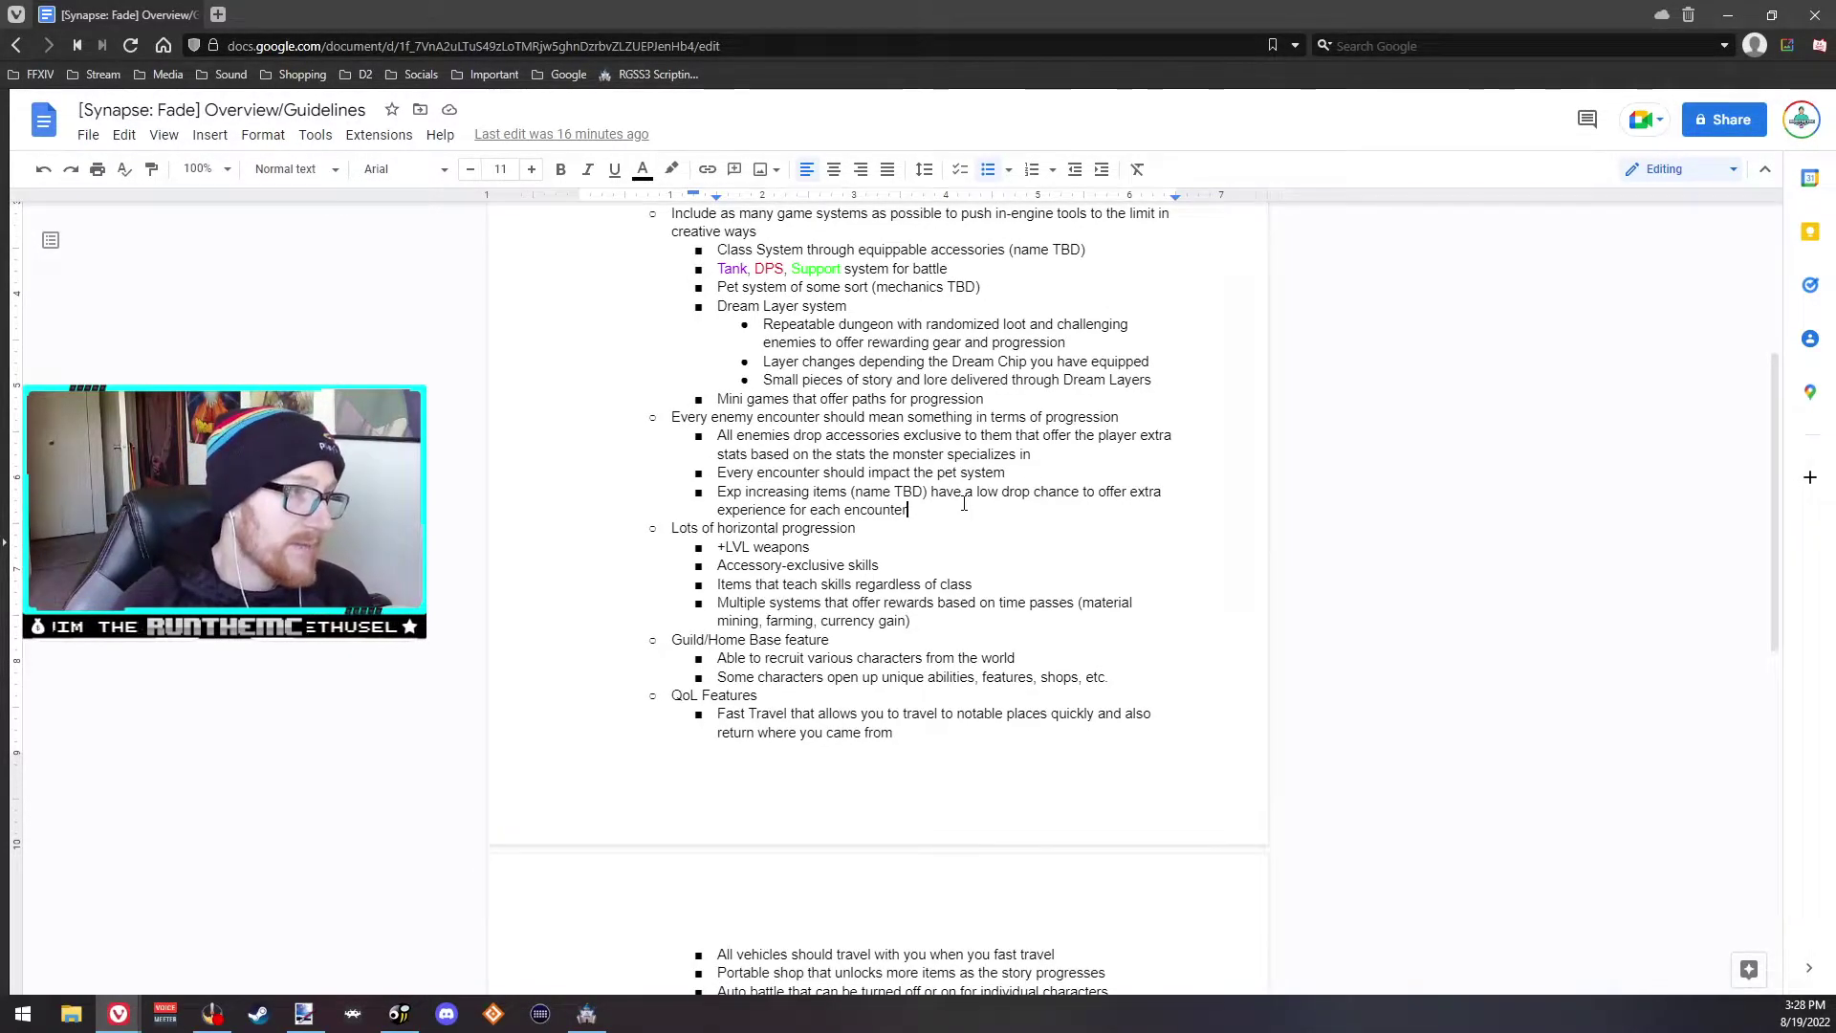
left_click(963, 504)
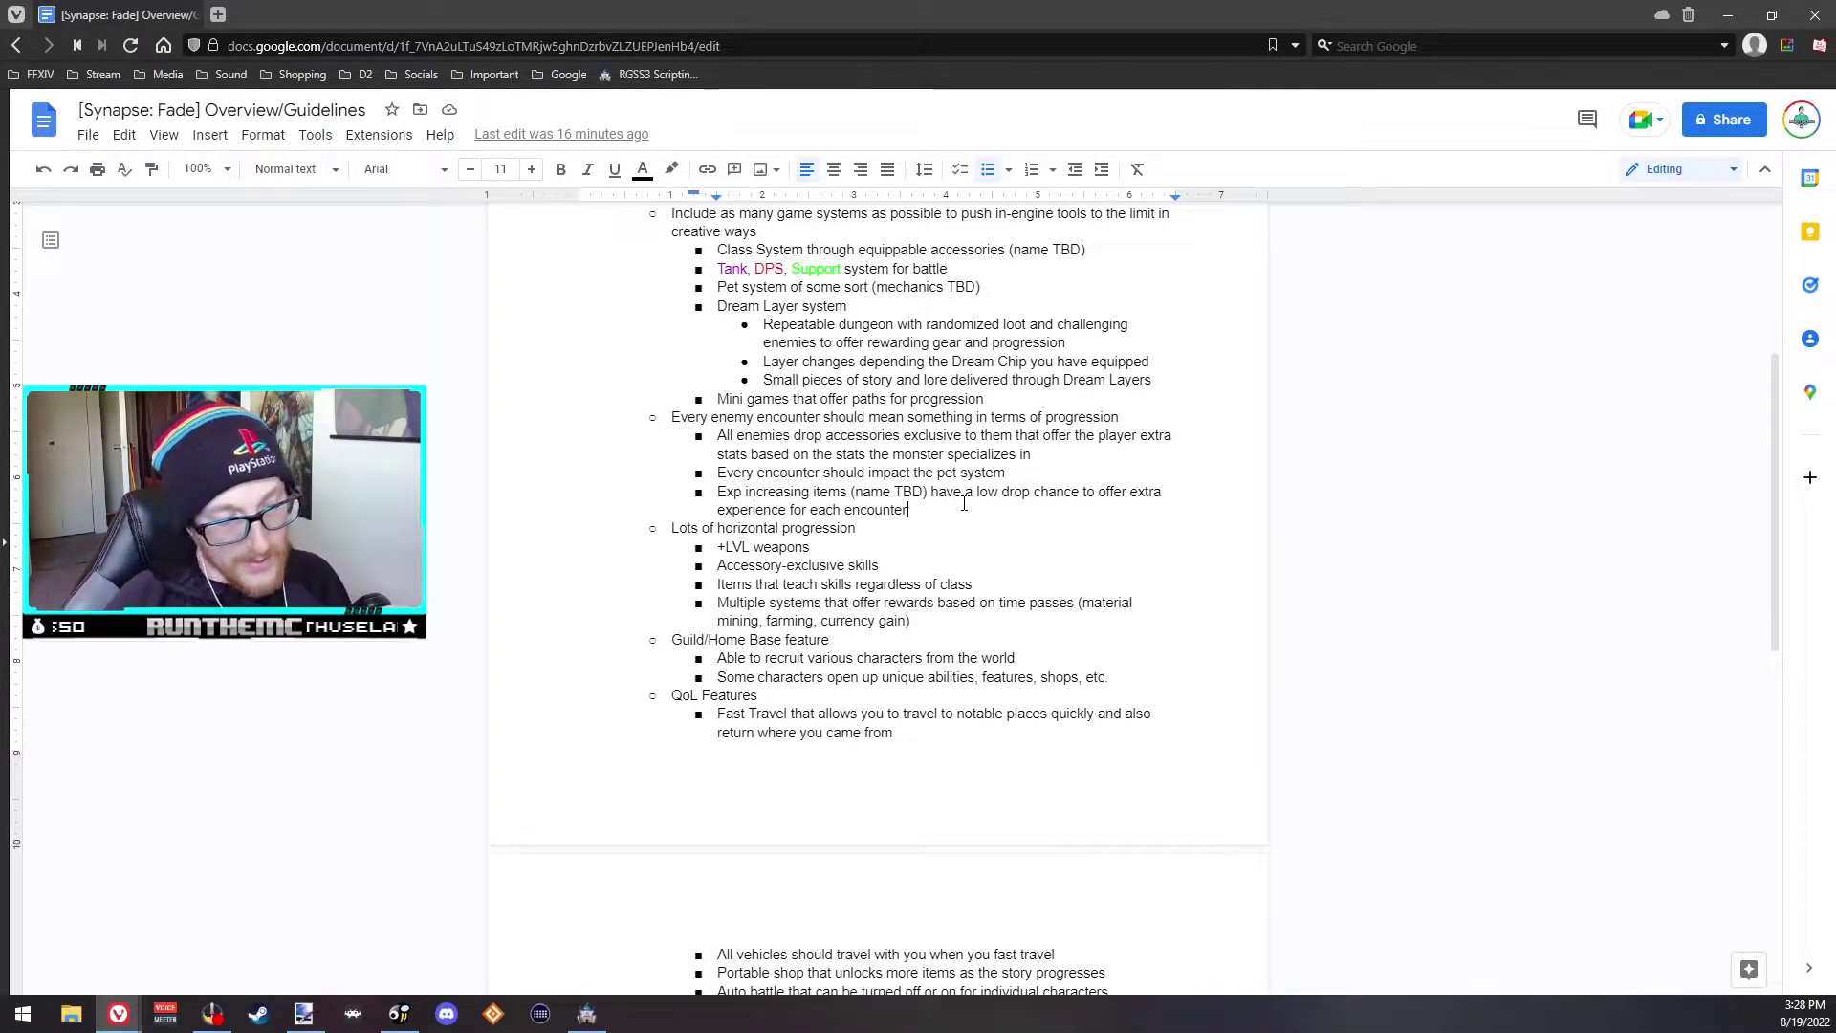
Step: Return to RPG Maker MZ, dismiss the image selection and database without changes, and check the existing event EV003 on the Debug map
left_click(586, 1013)
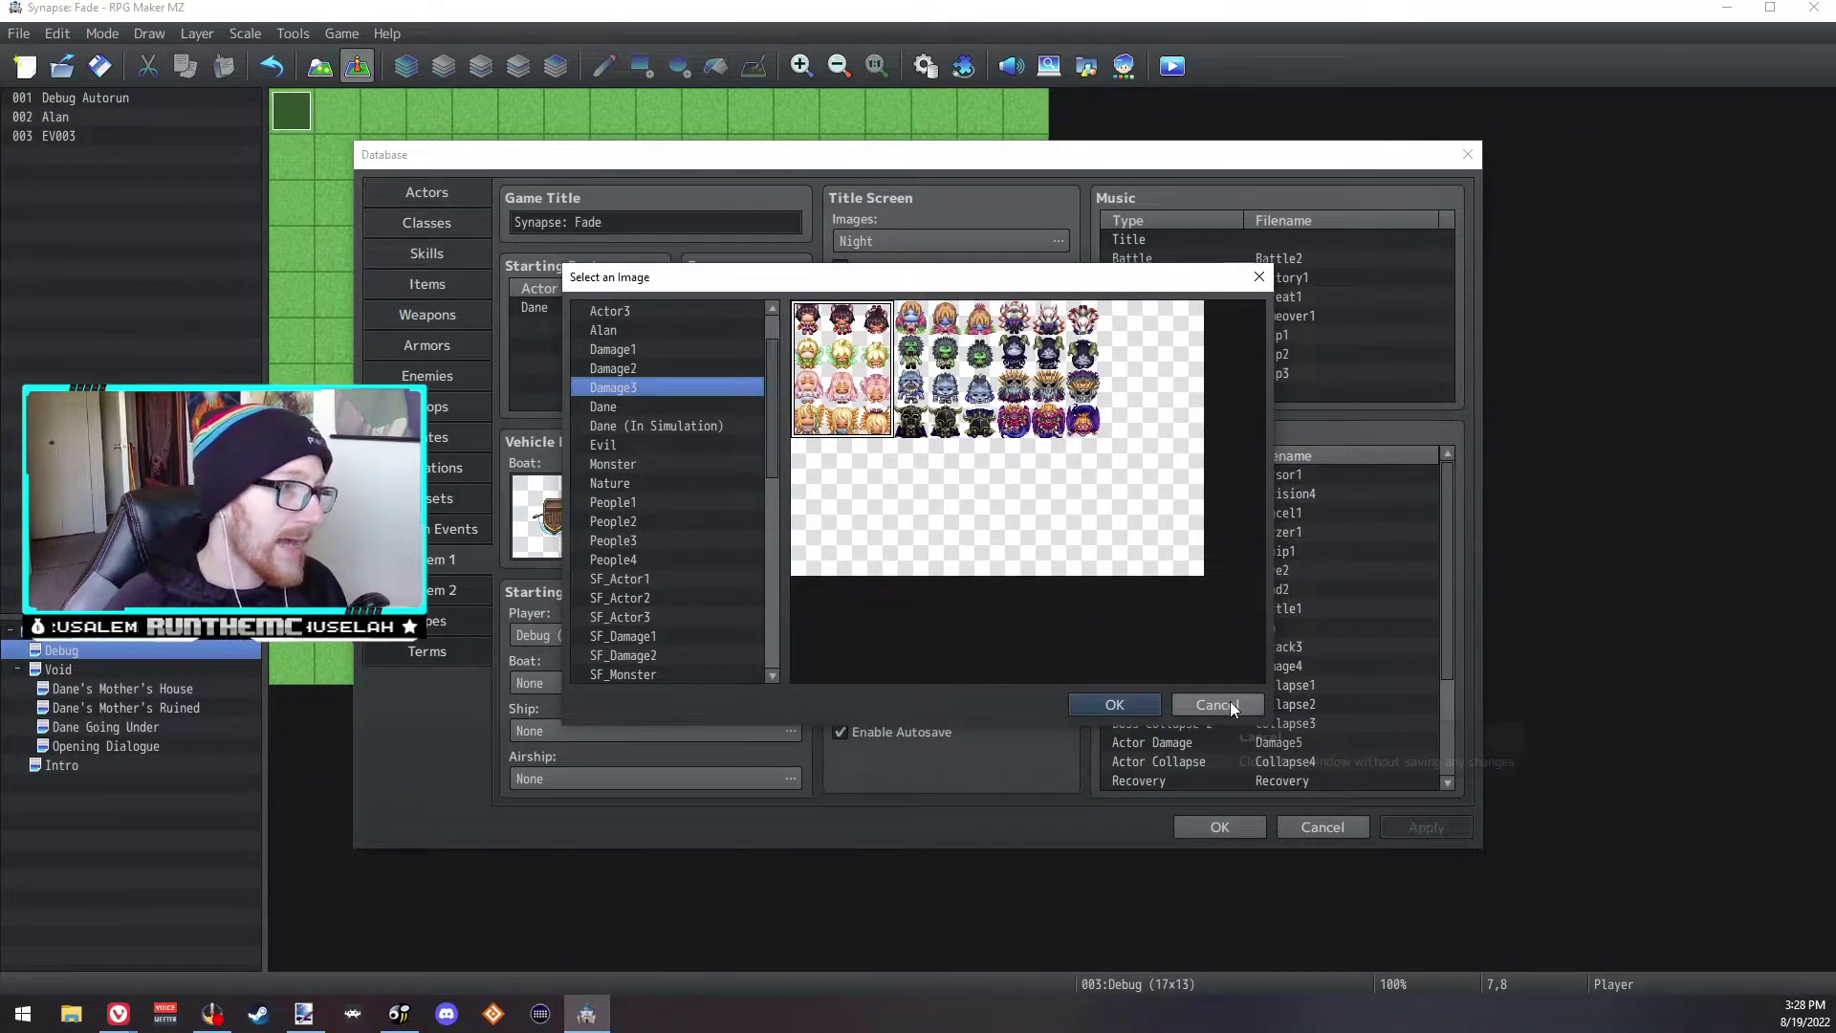
left_click(1258, 277)
left_click(1466, 153)
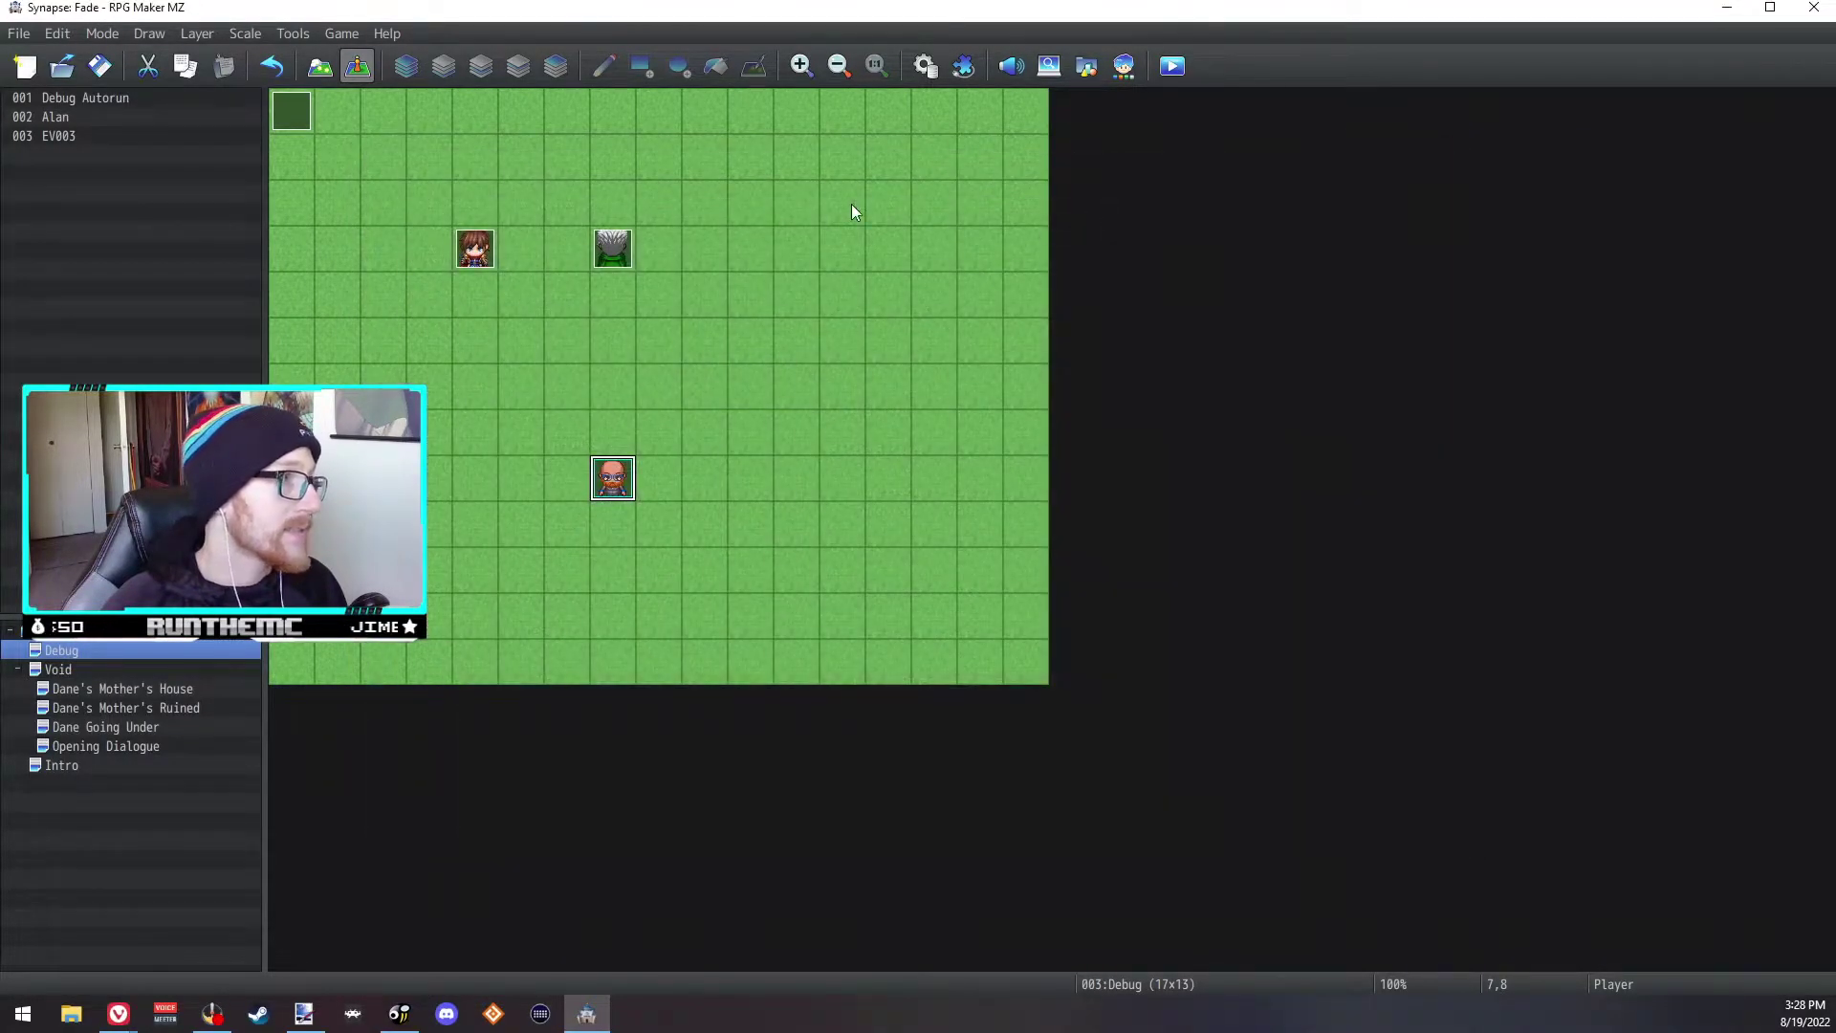
double_click(476, 250)
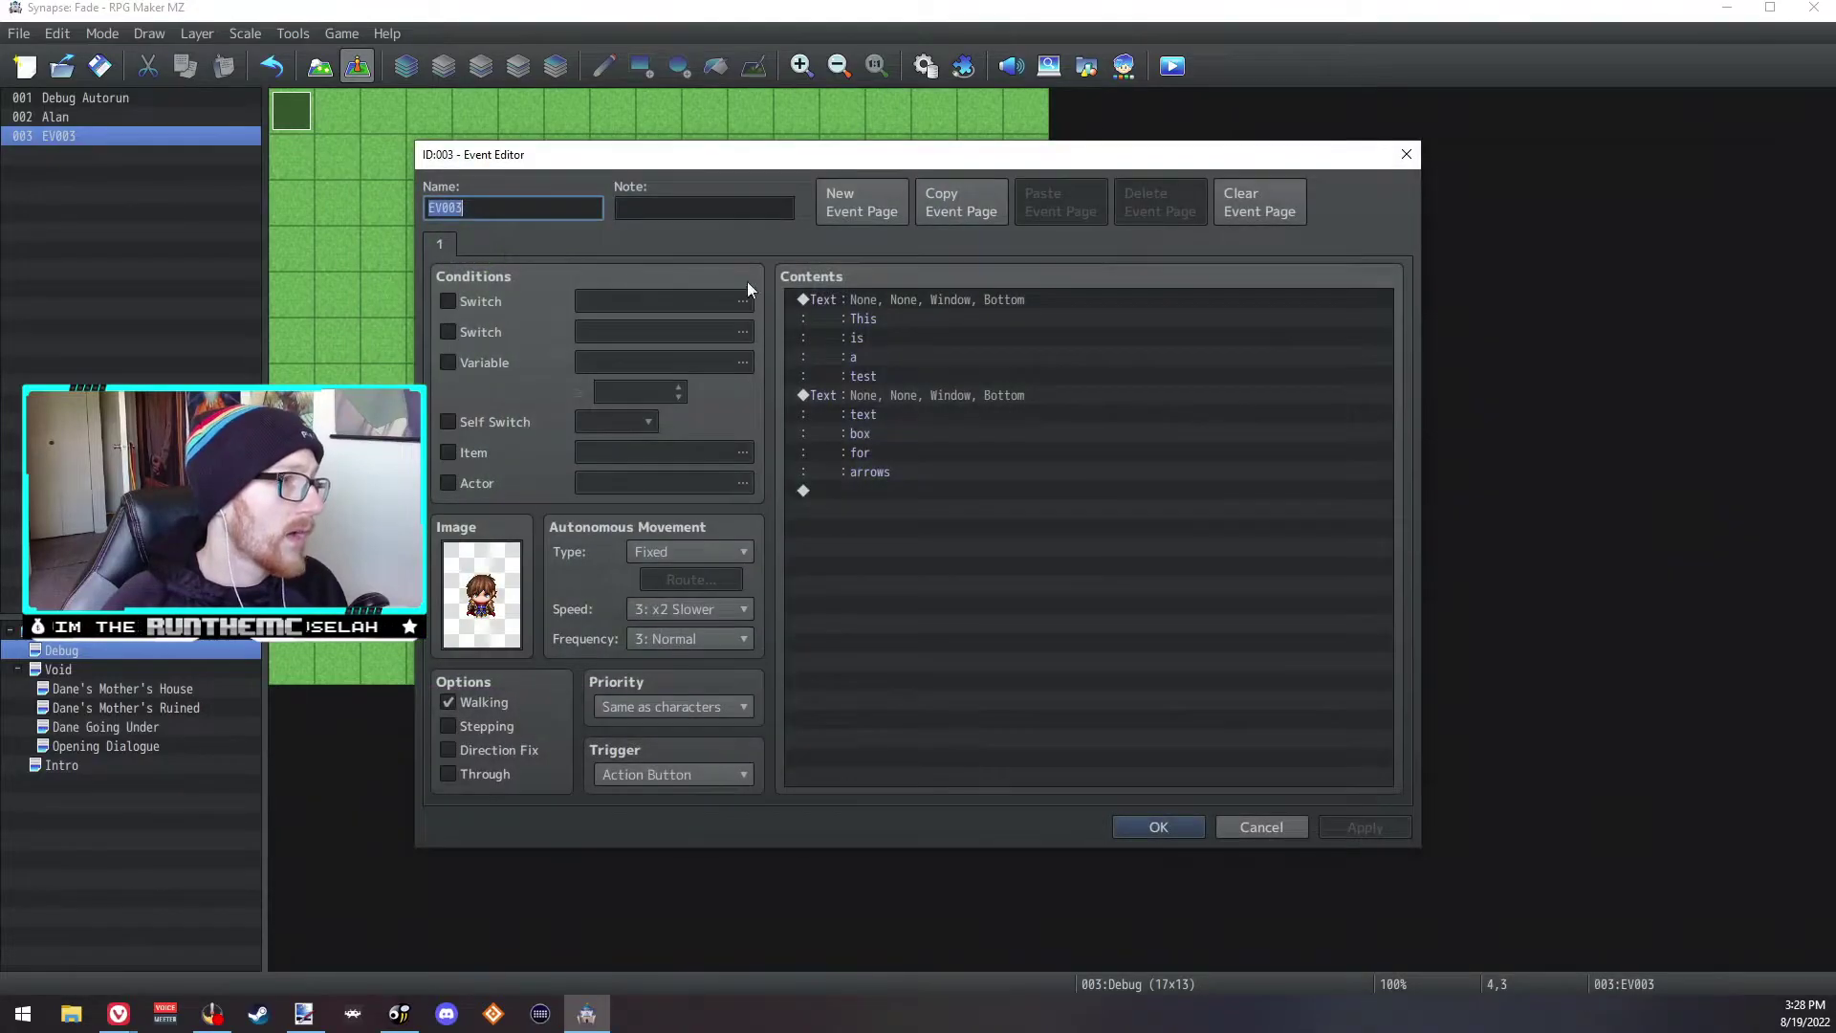
left_click(1406, 154)
Step: Create an event at 9,3 on the Debug map with a Change Class command setting Dane to Magic Swordsman
double_click(706, 255)
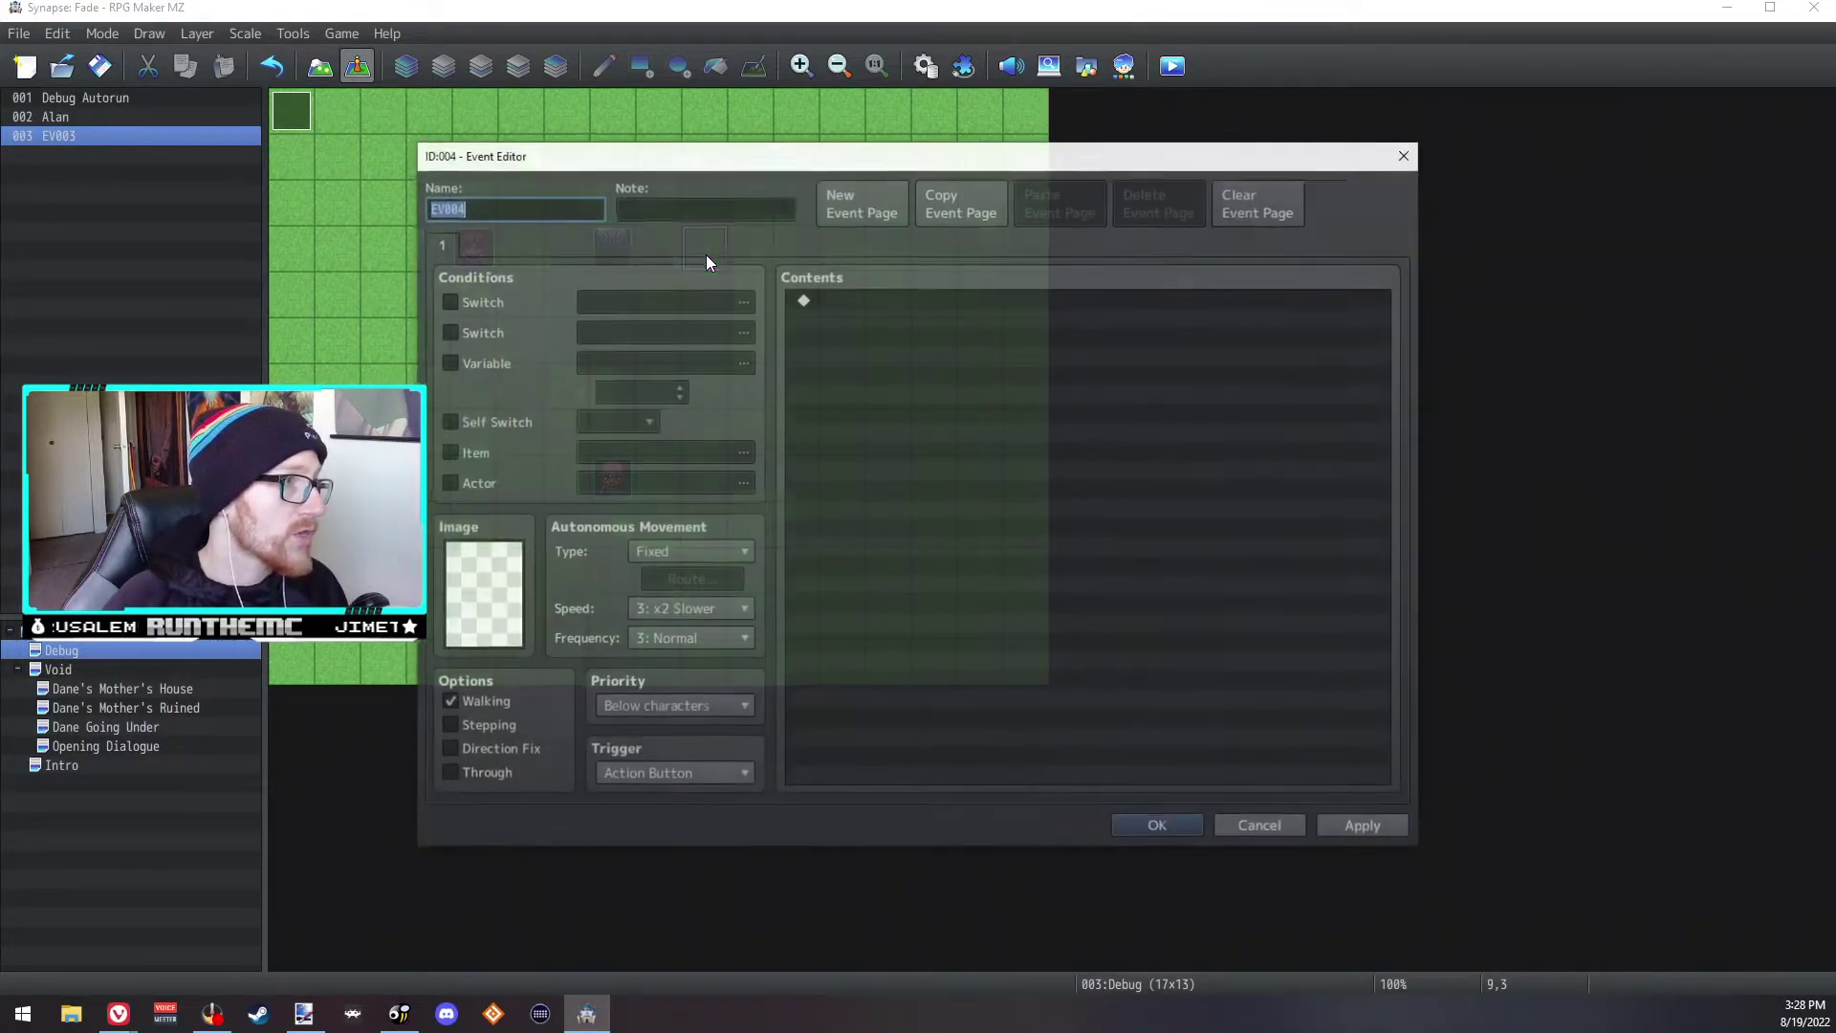
double_click(851, 306)
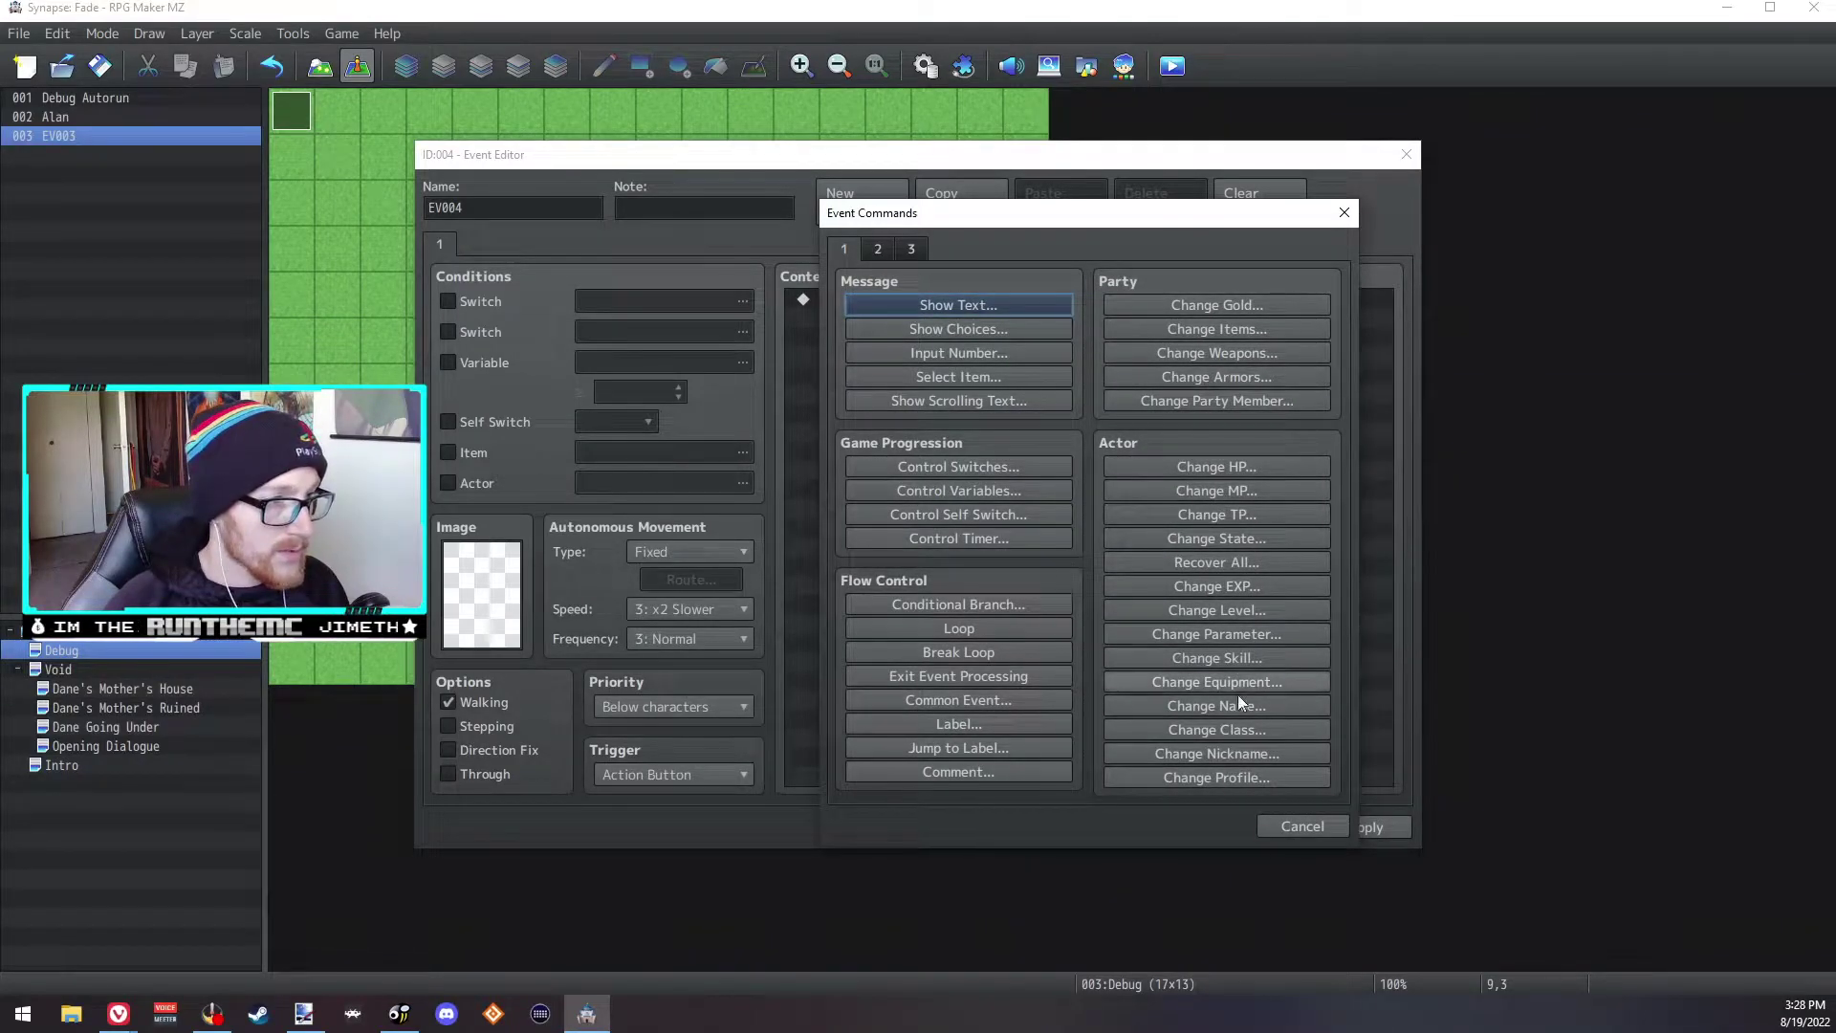
left_click(1243, 729)
left_click(1087, 538)
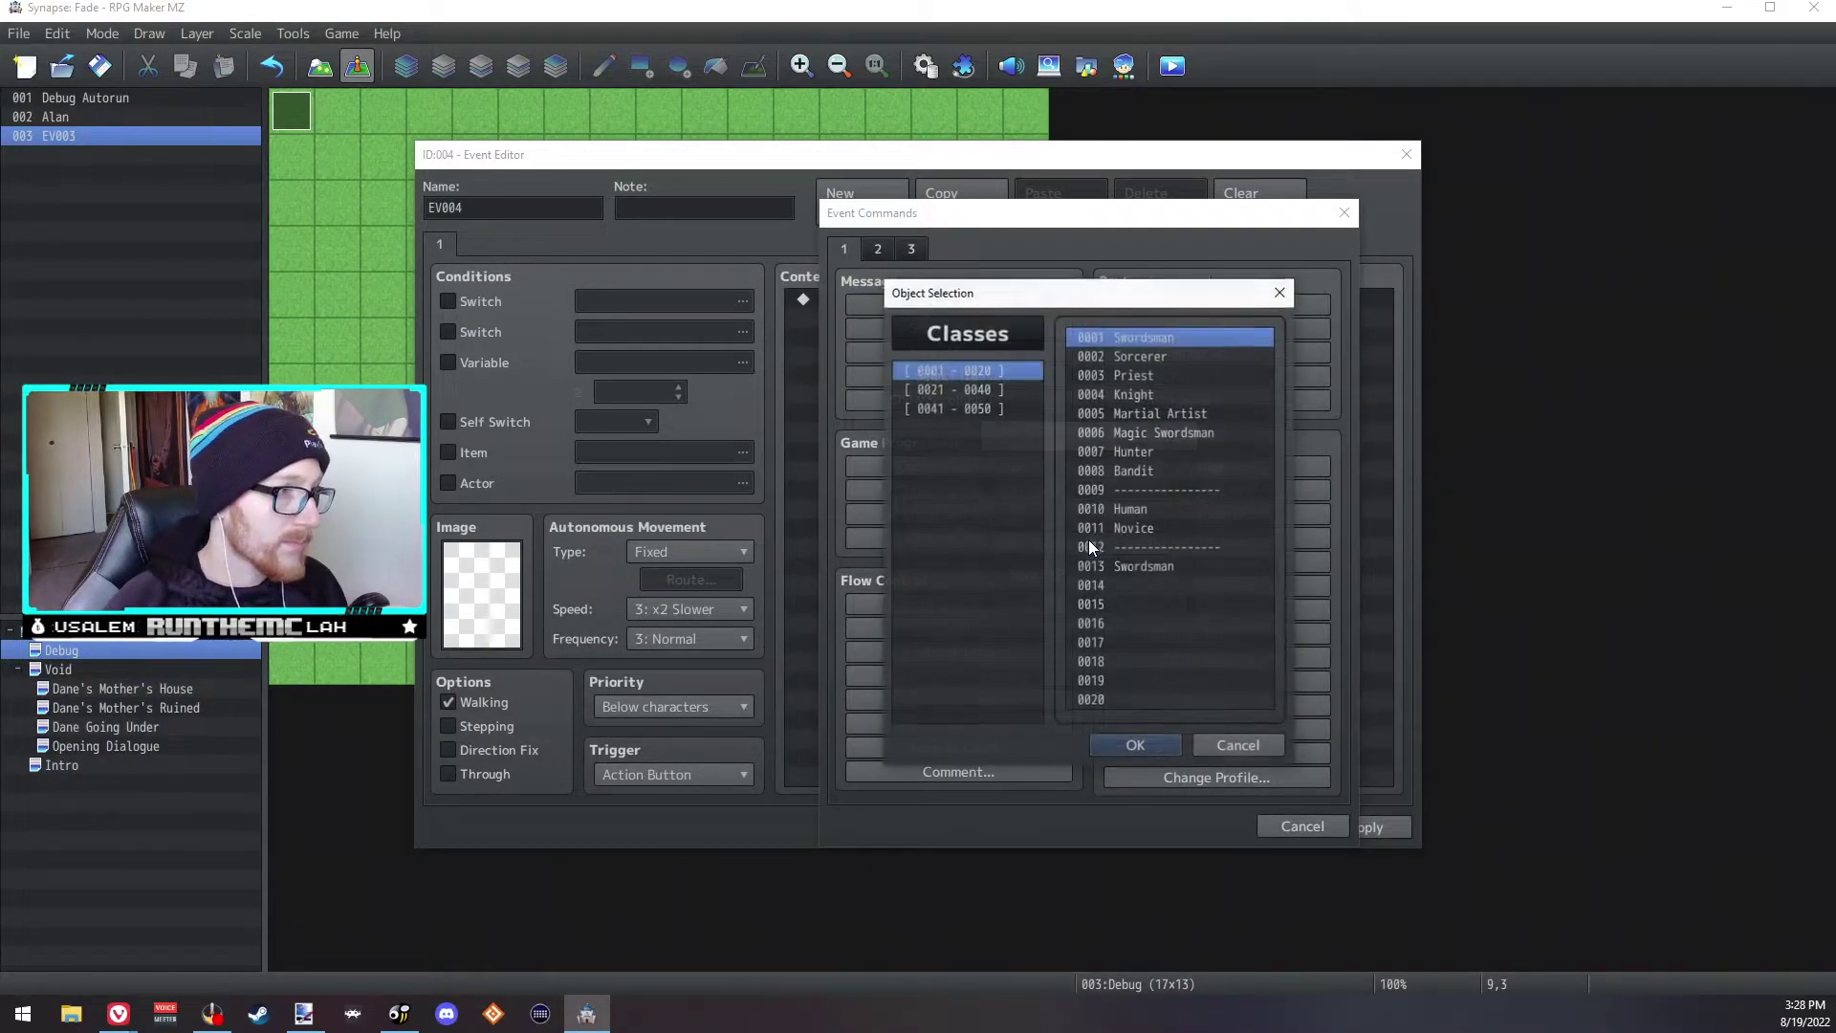
left_click(1166, 439)
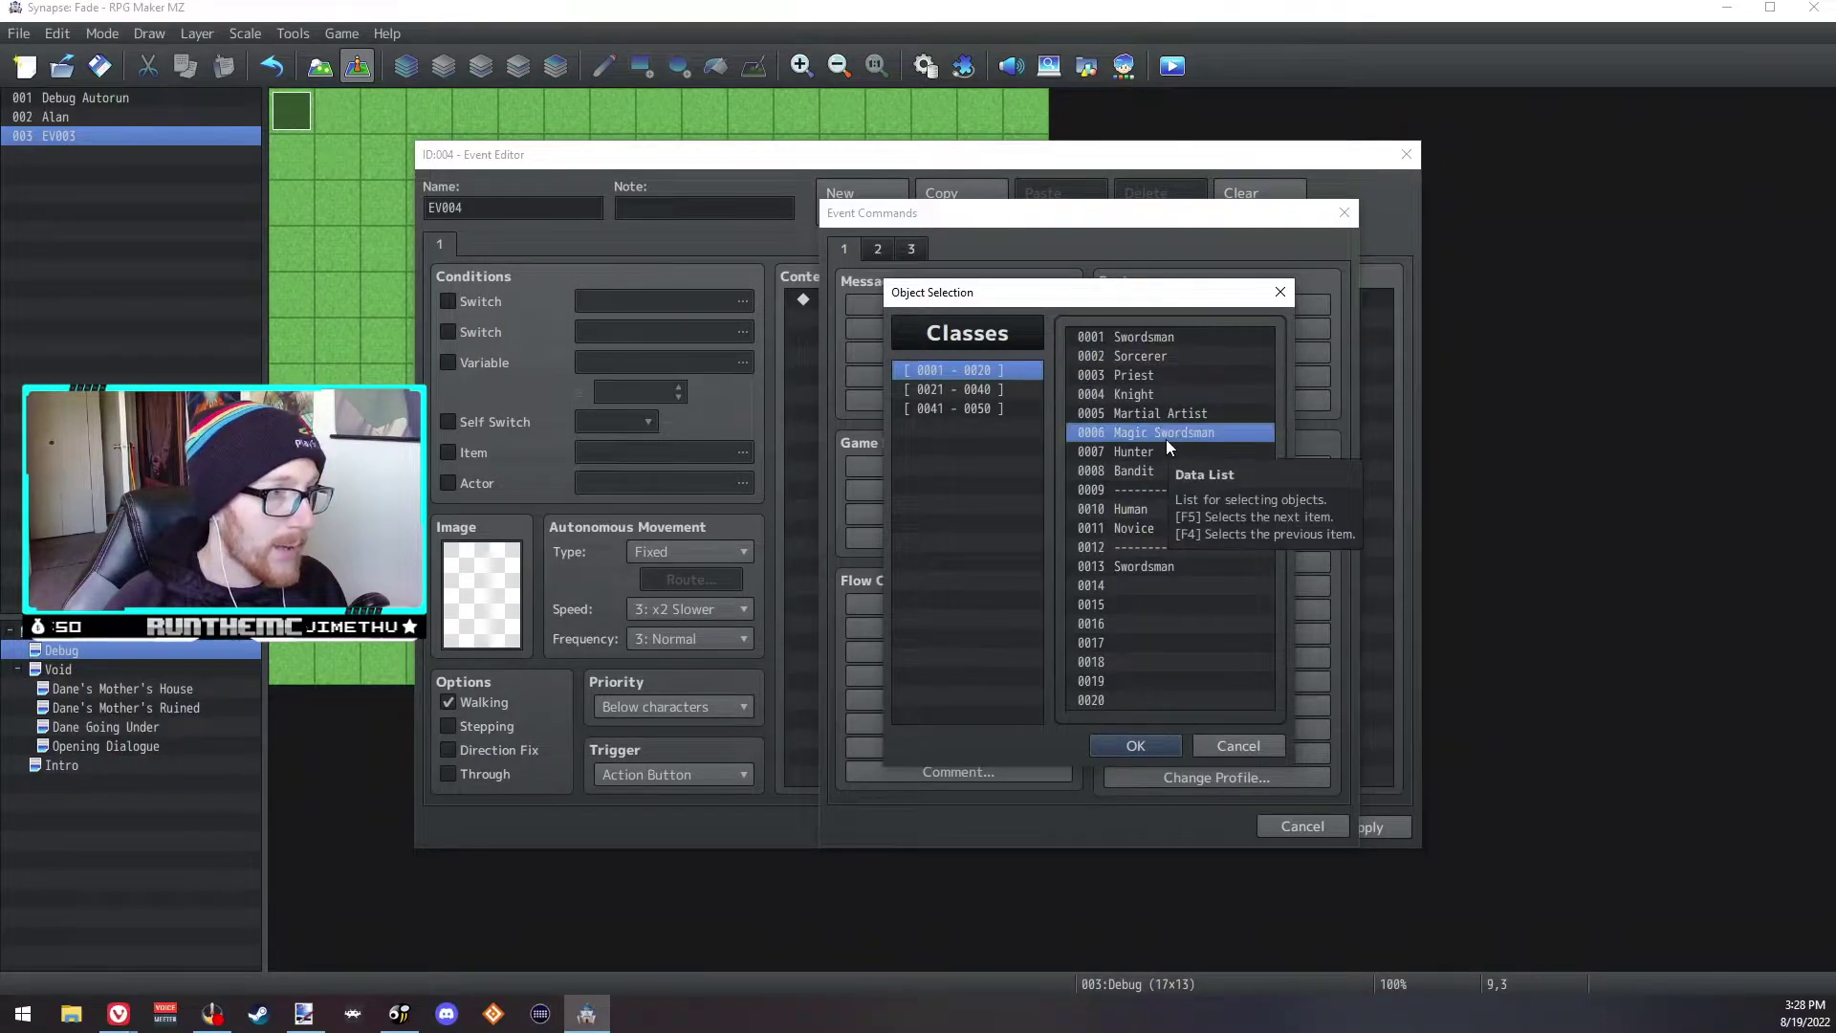
left_click(1156, 746)
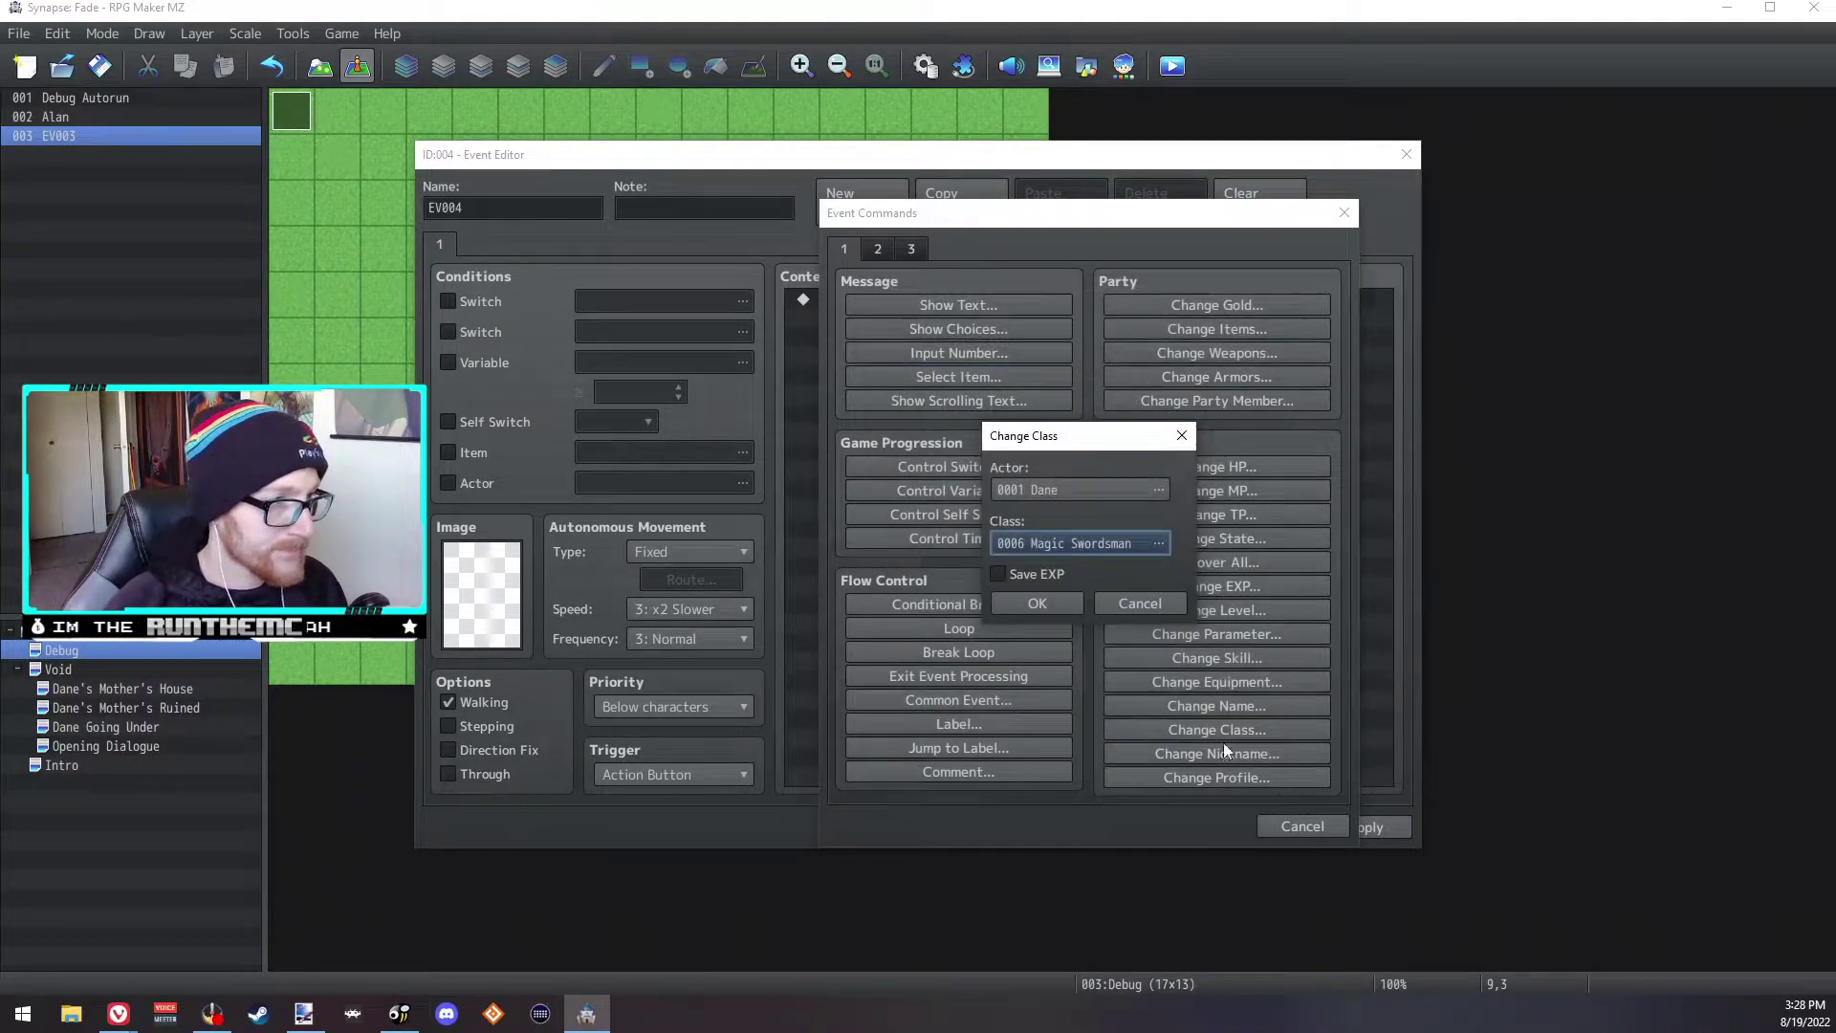
left_click(1070, 603)
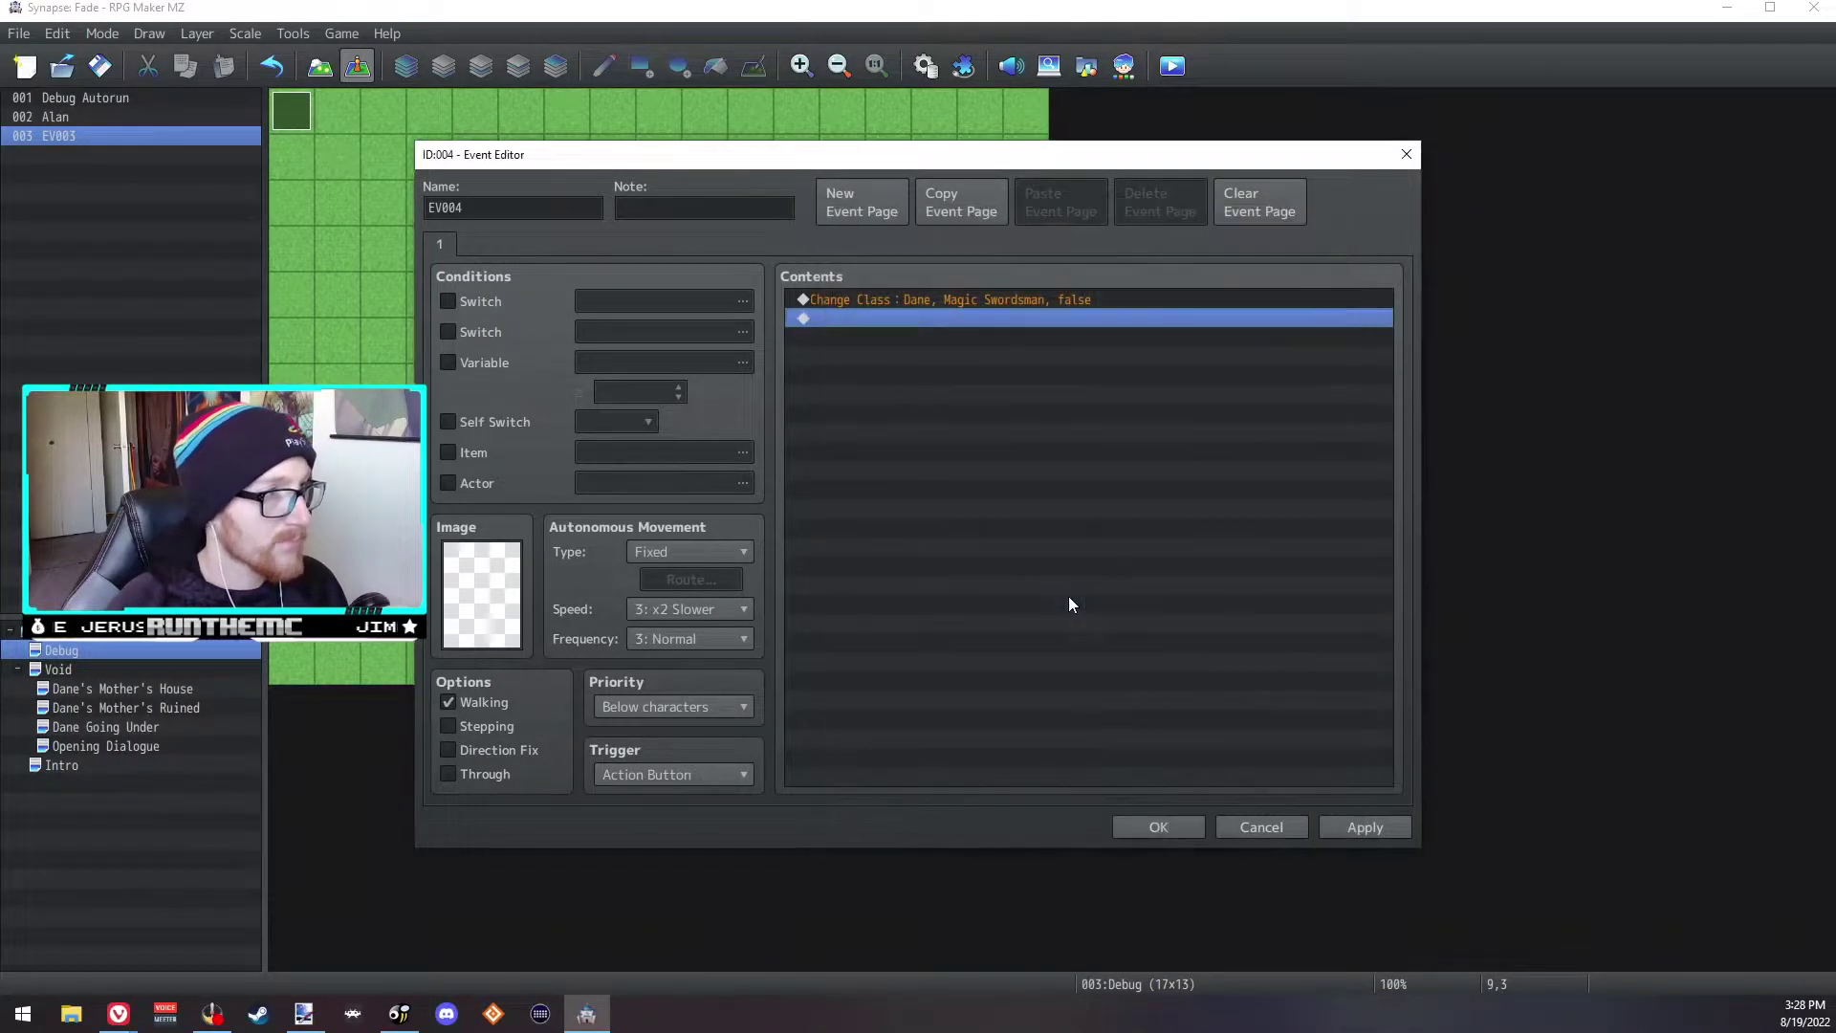
left_click(1158, 826)
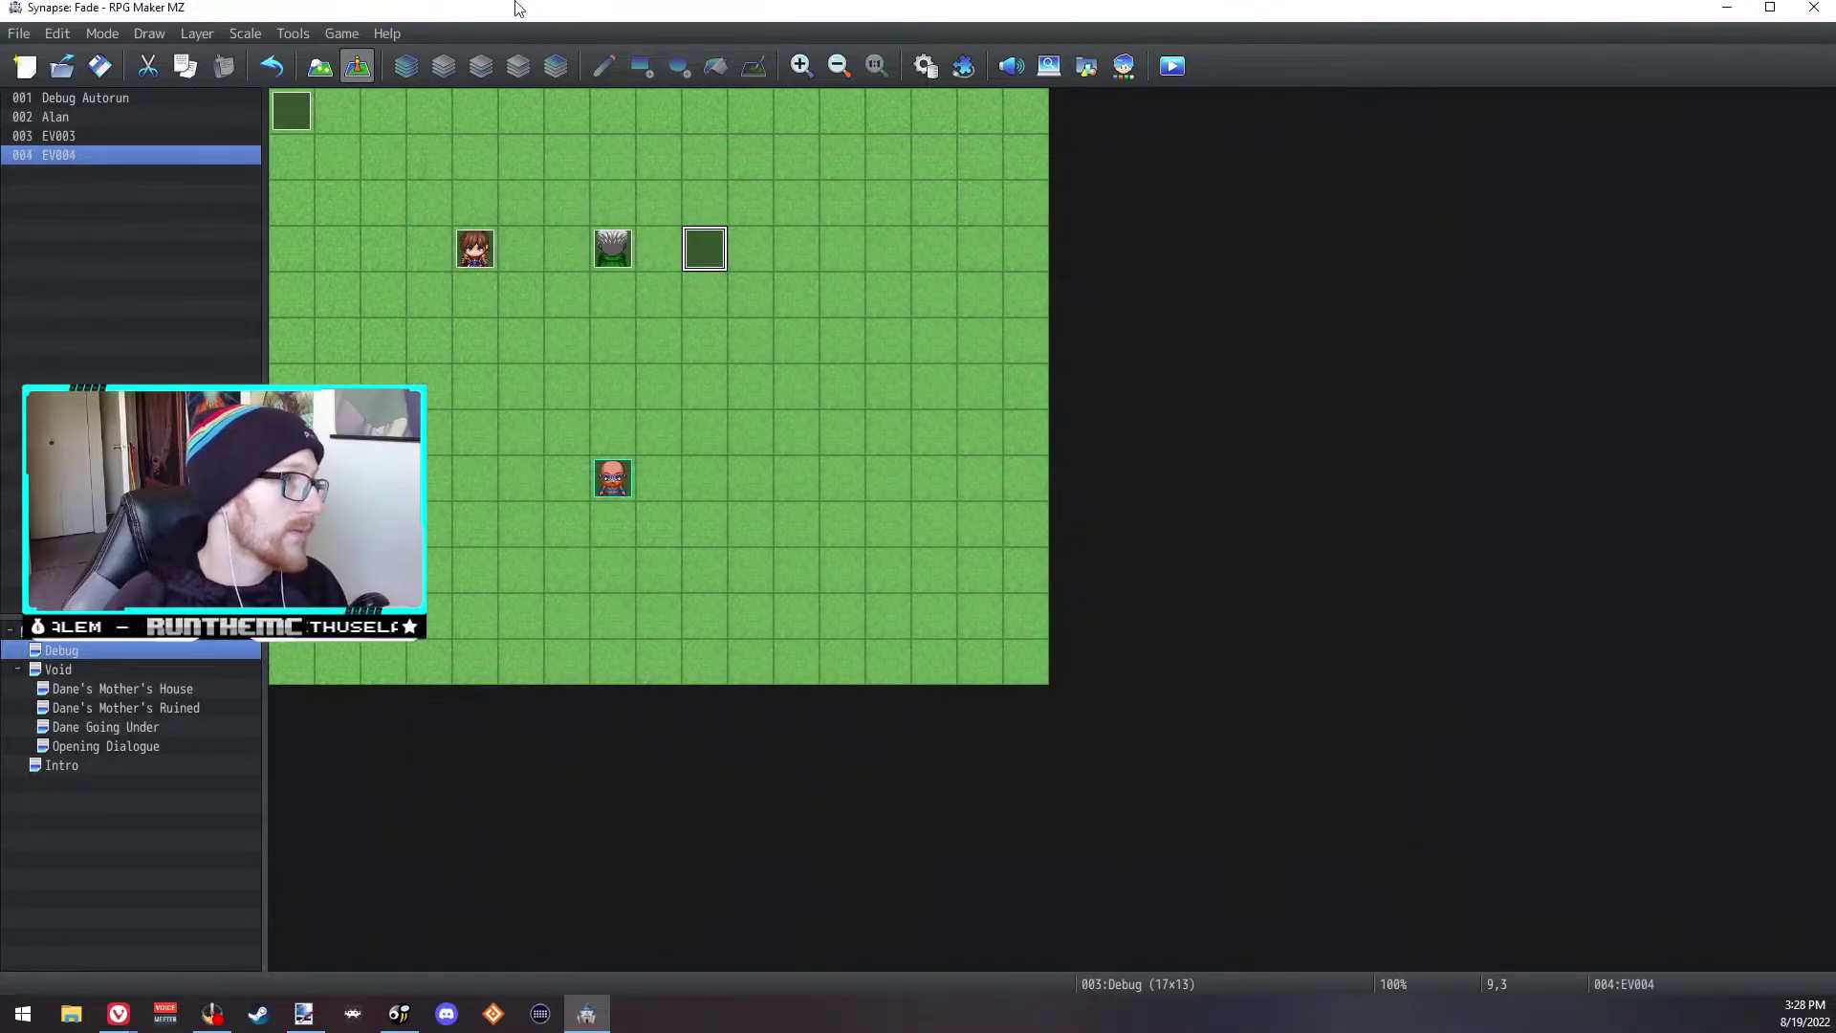
Step: Give the class-change event at 9,3 the black dog graphic from the Nature character sheet
double_click(720, 254)
double_click(480, 593)
left_click(622, 425)
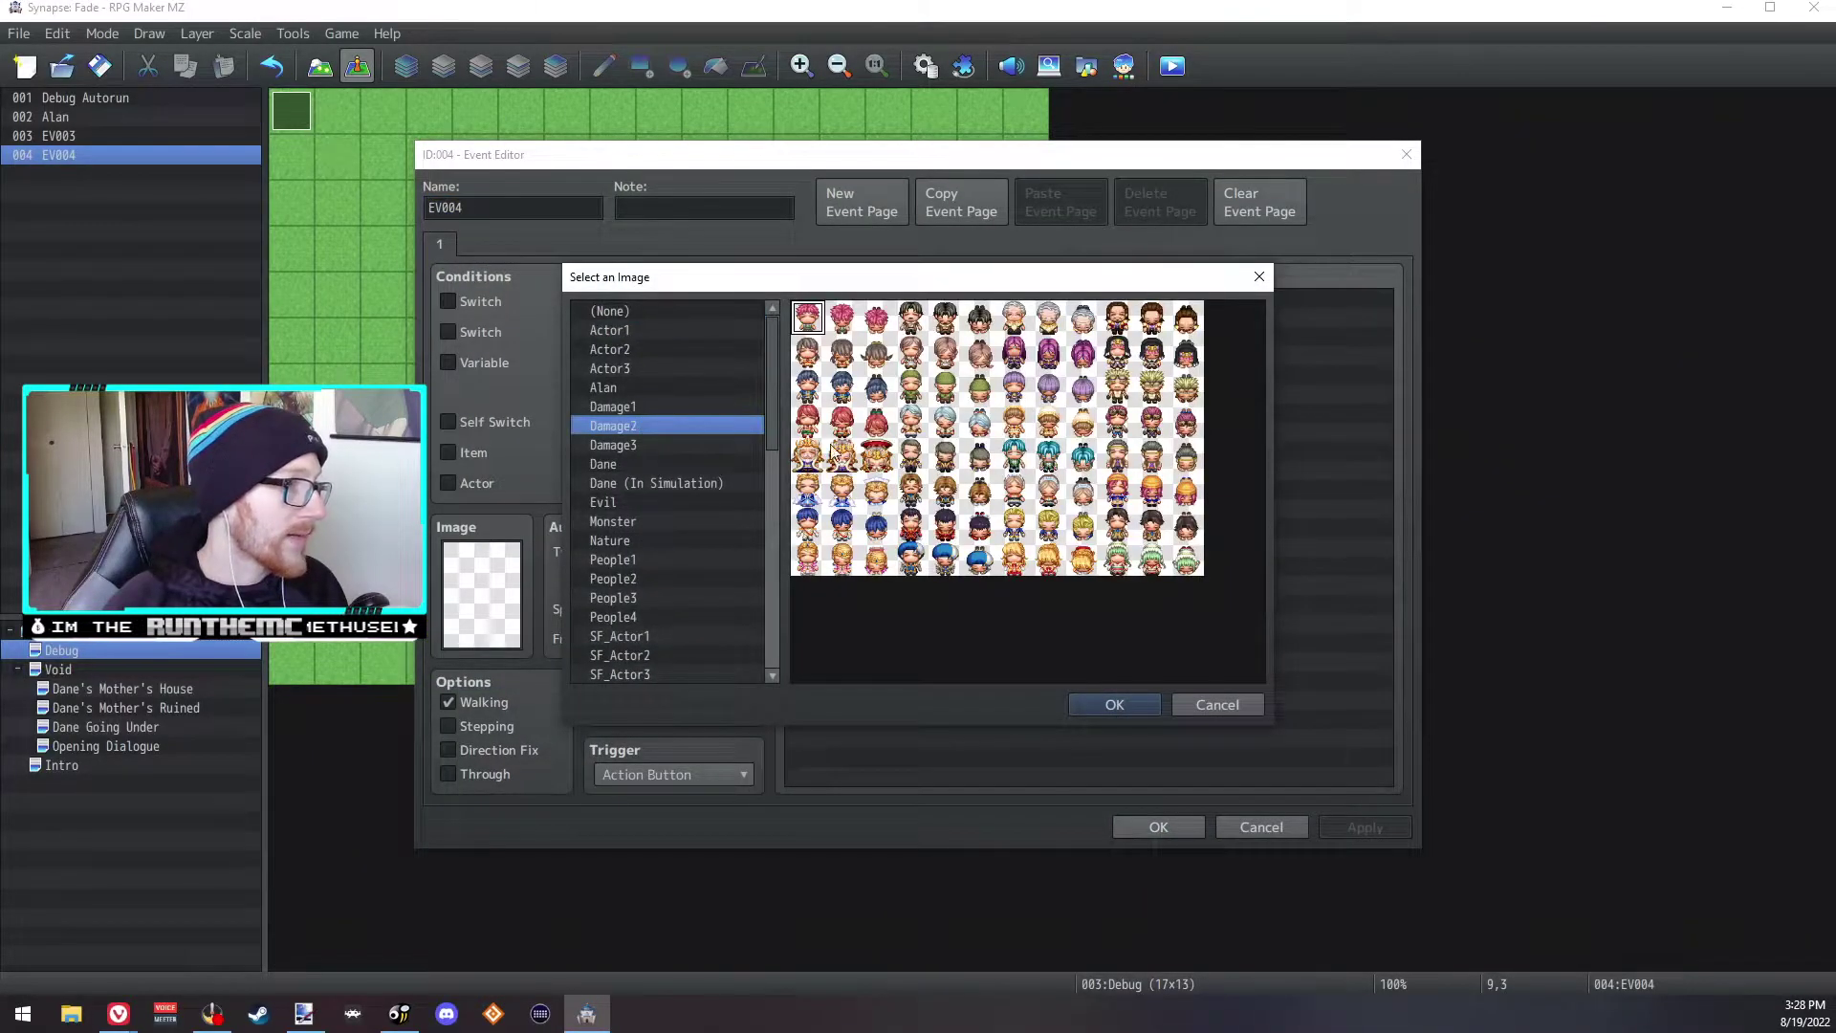
left_click(628, 402)
left_click(612, 502)
left_click(631, 540)
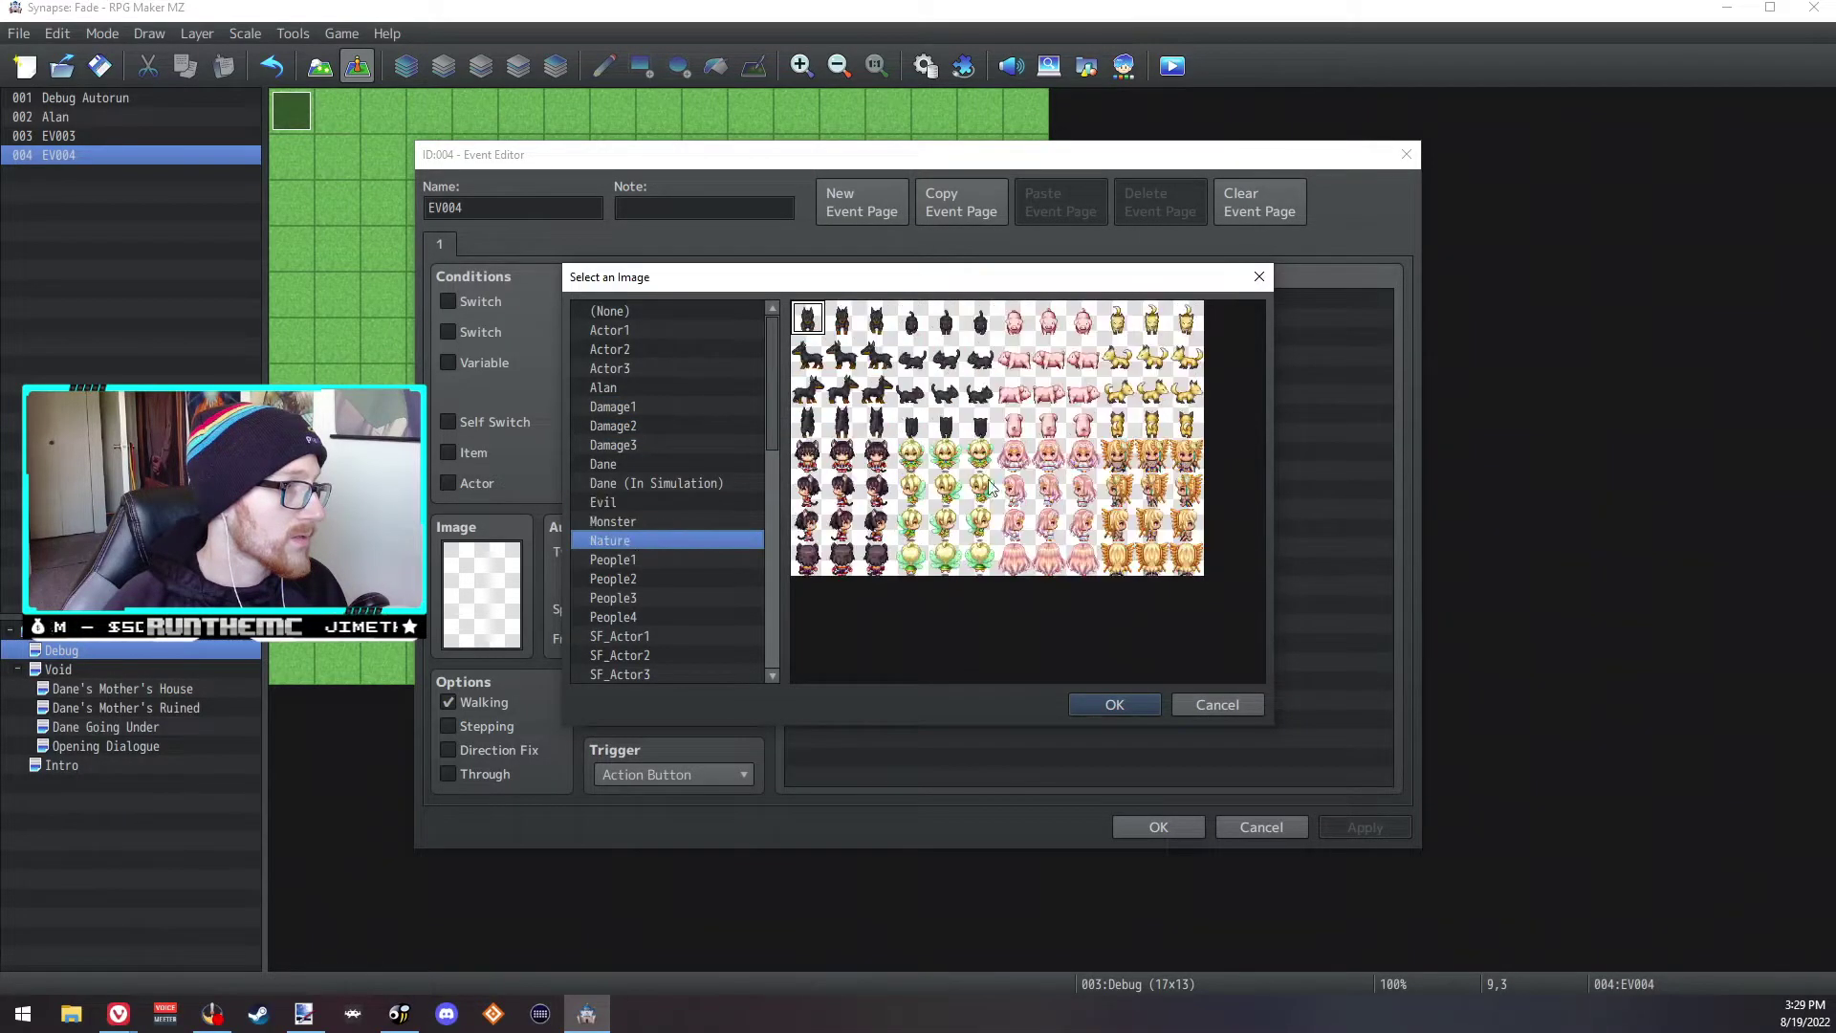
left_click(1110, 705)
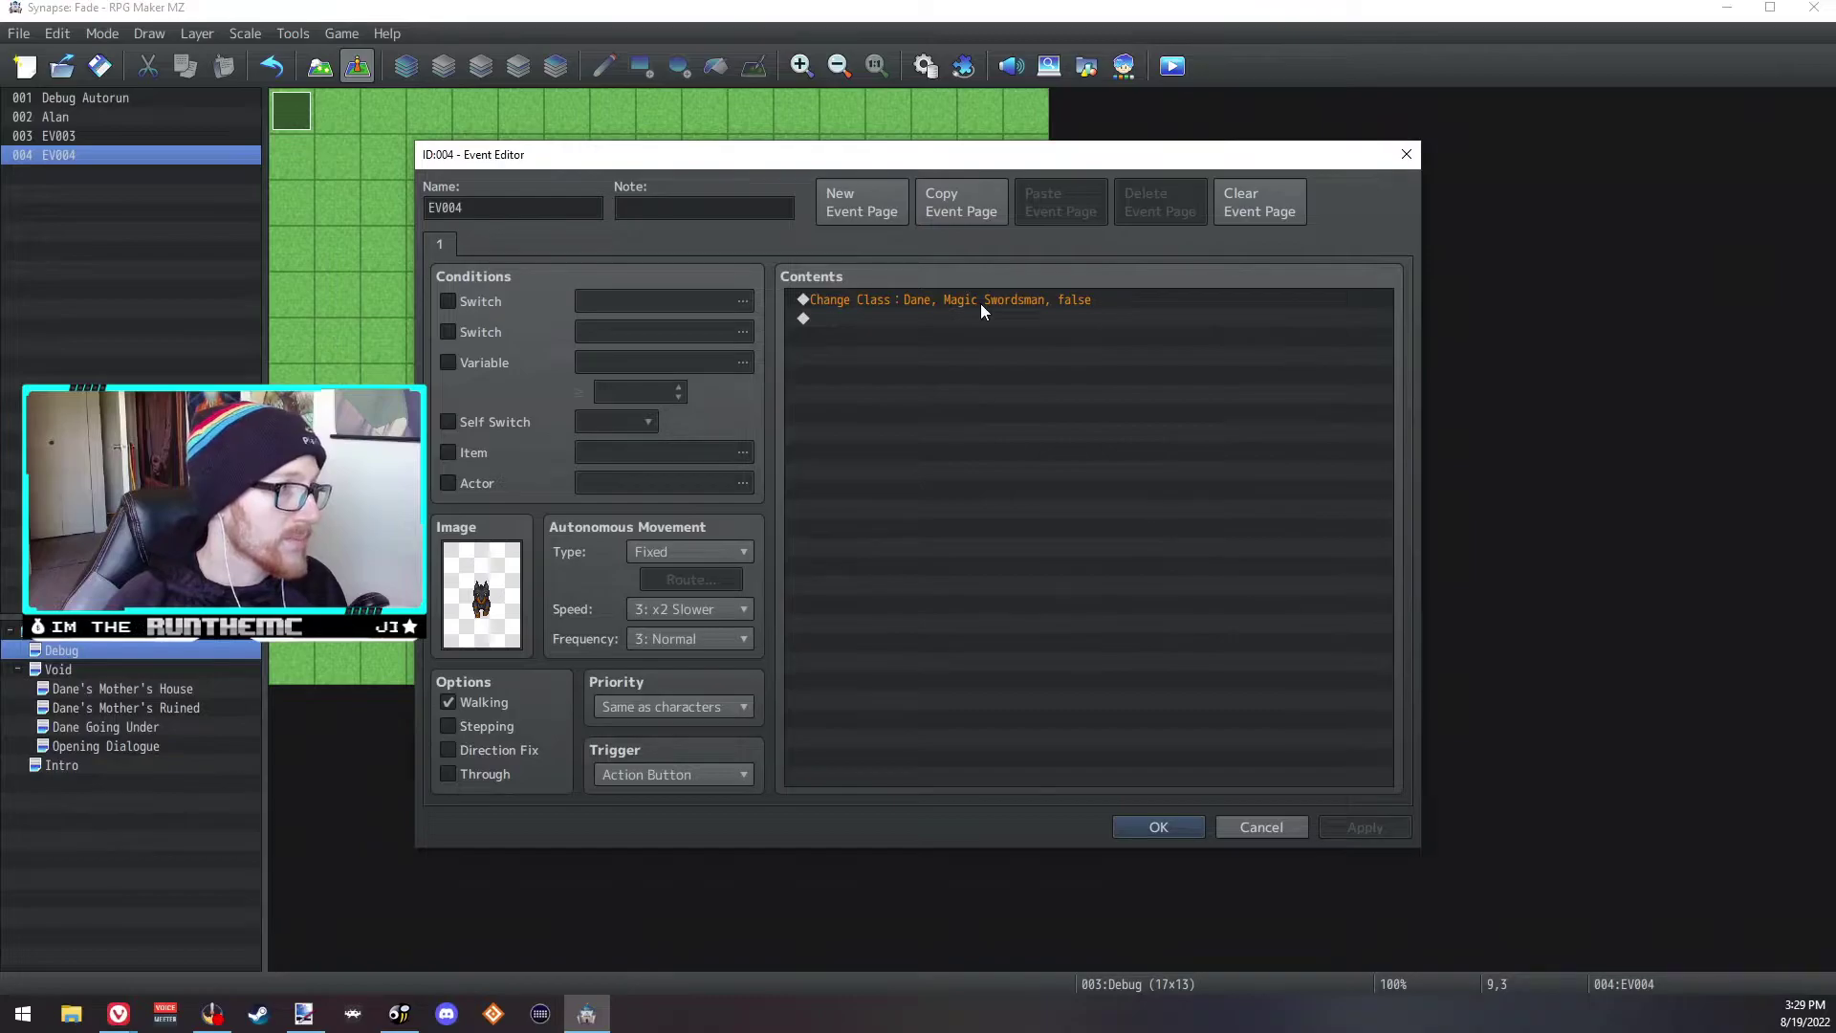
left_click(1189, 836)
Step: Start a new event at 11,3 on the Debug map
double_click(797, 248)
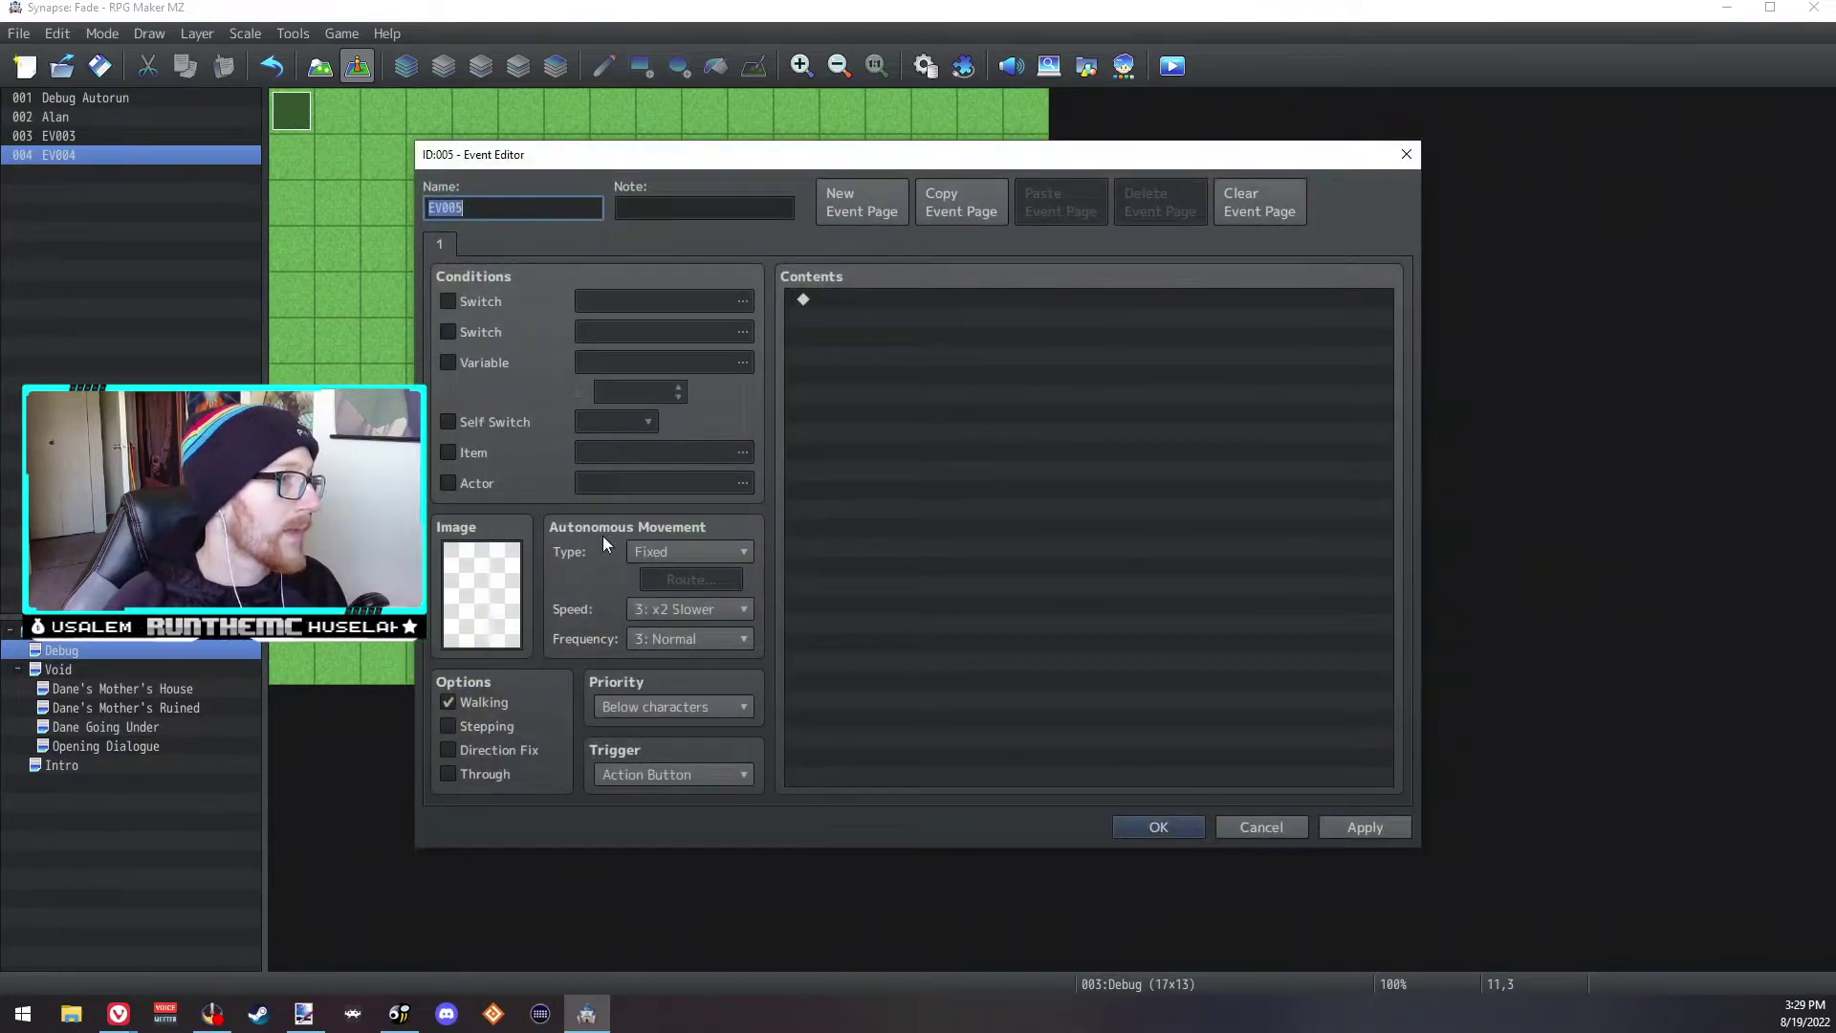
Step: Give the new event EV005 the first pink-haired character from the People1 sheet as its image
double_click(507, 578)
left_click(640, 559)
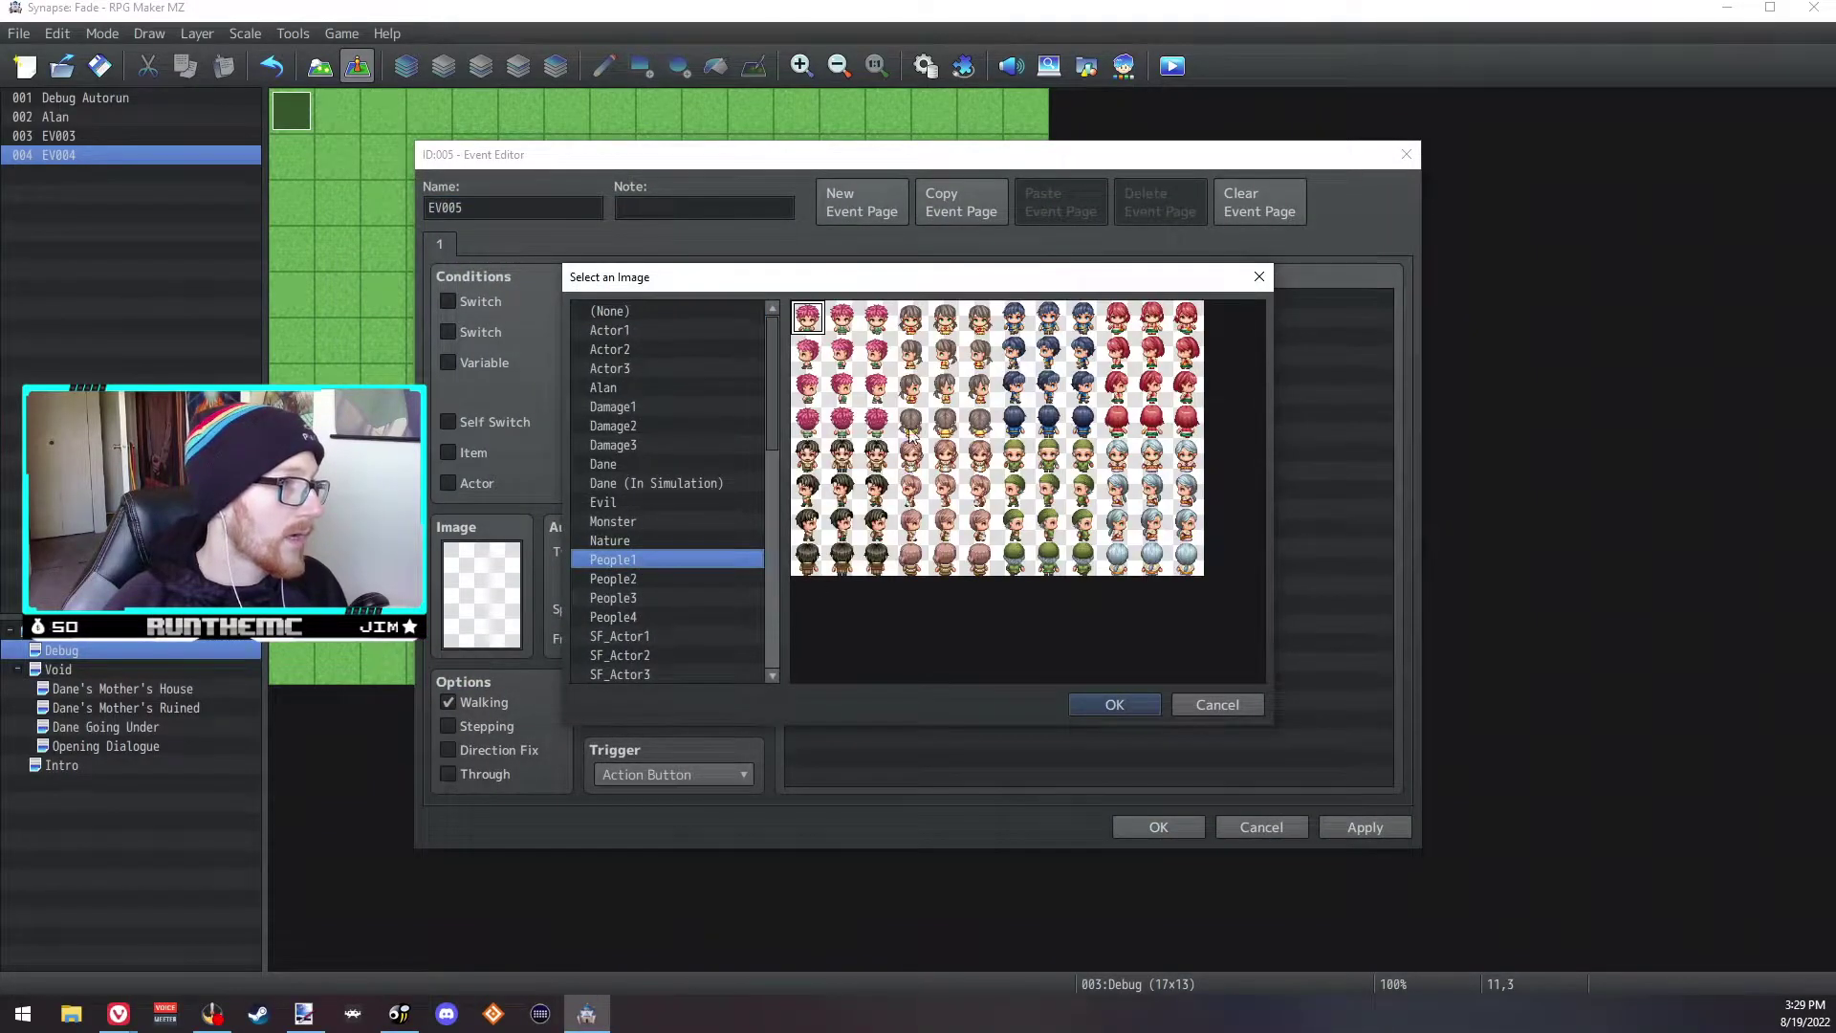
left_click(1115, 704)
Step: Add a Change Level command to the event that increases Dane's level by a constant 10
double_click(836, 299)
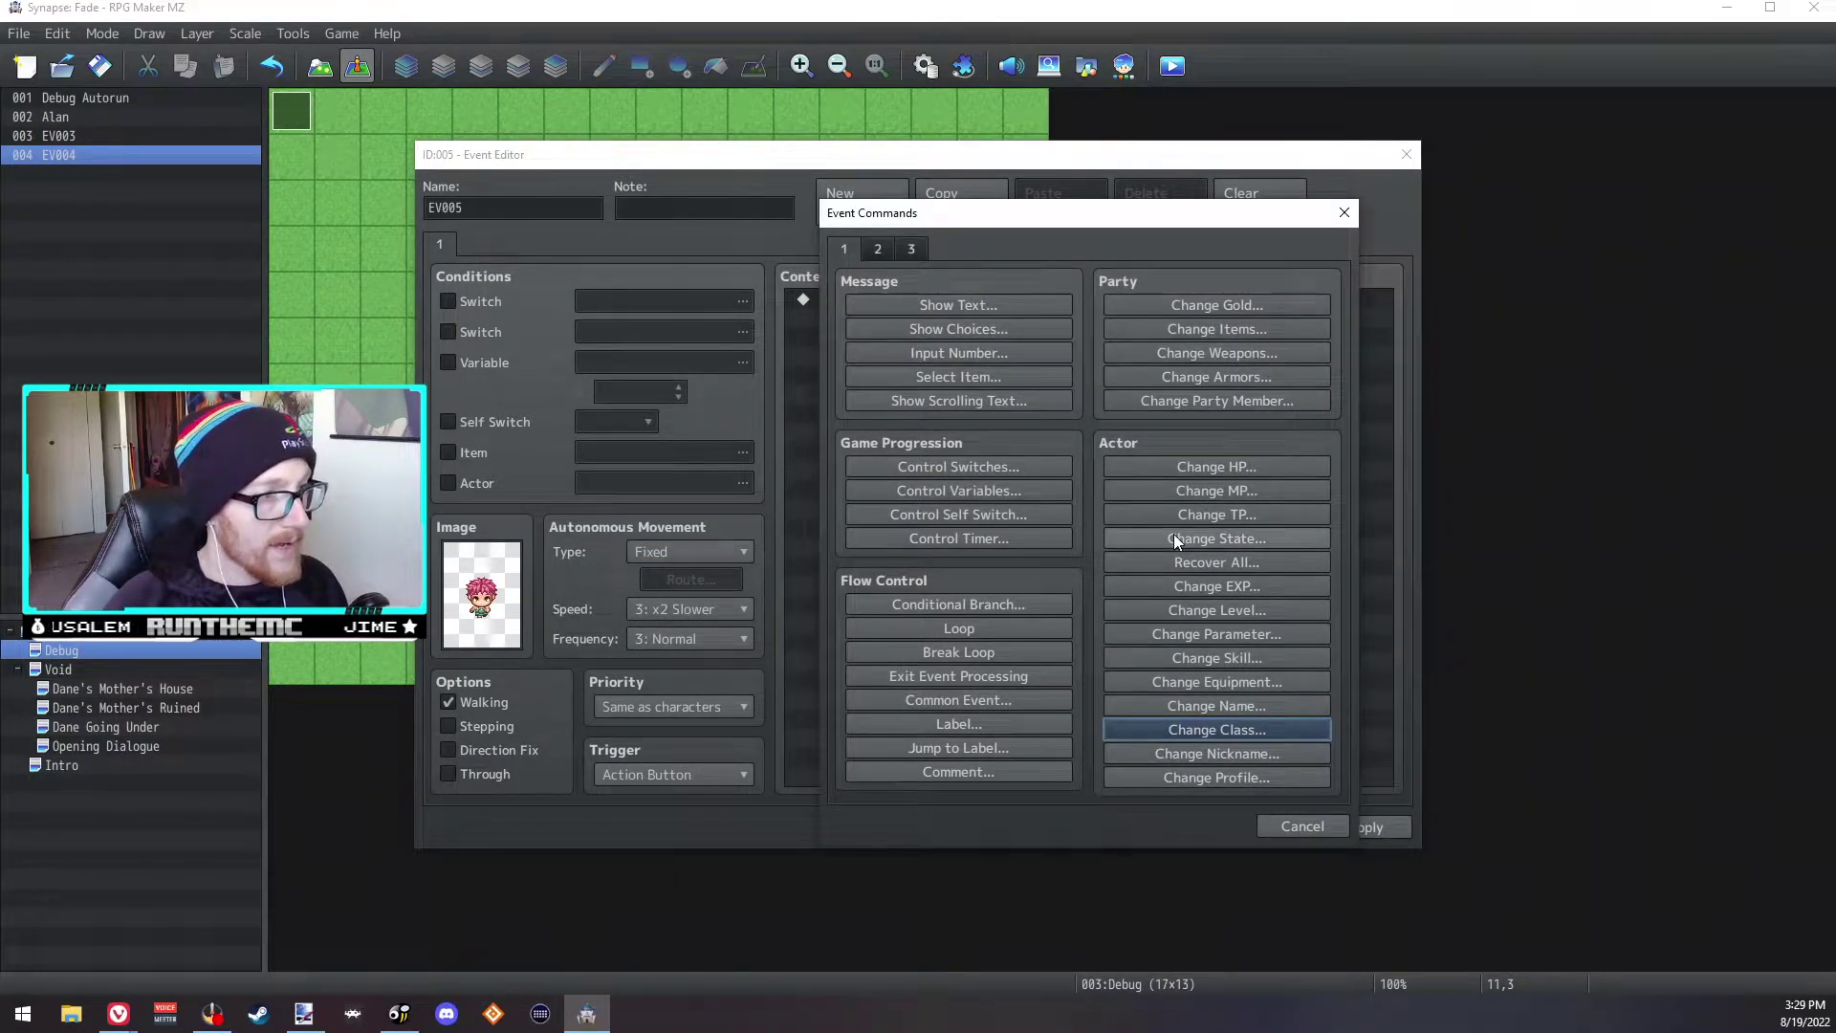
left_click(1218, 609)
scroll(1091, 588, "up", 7)
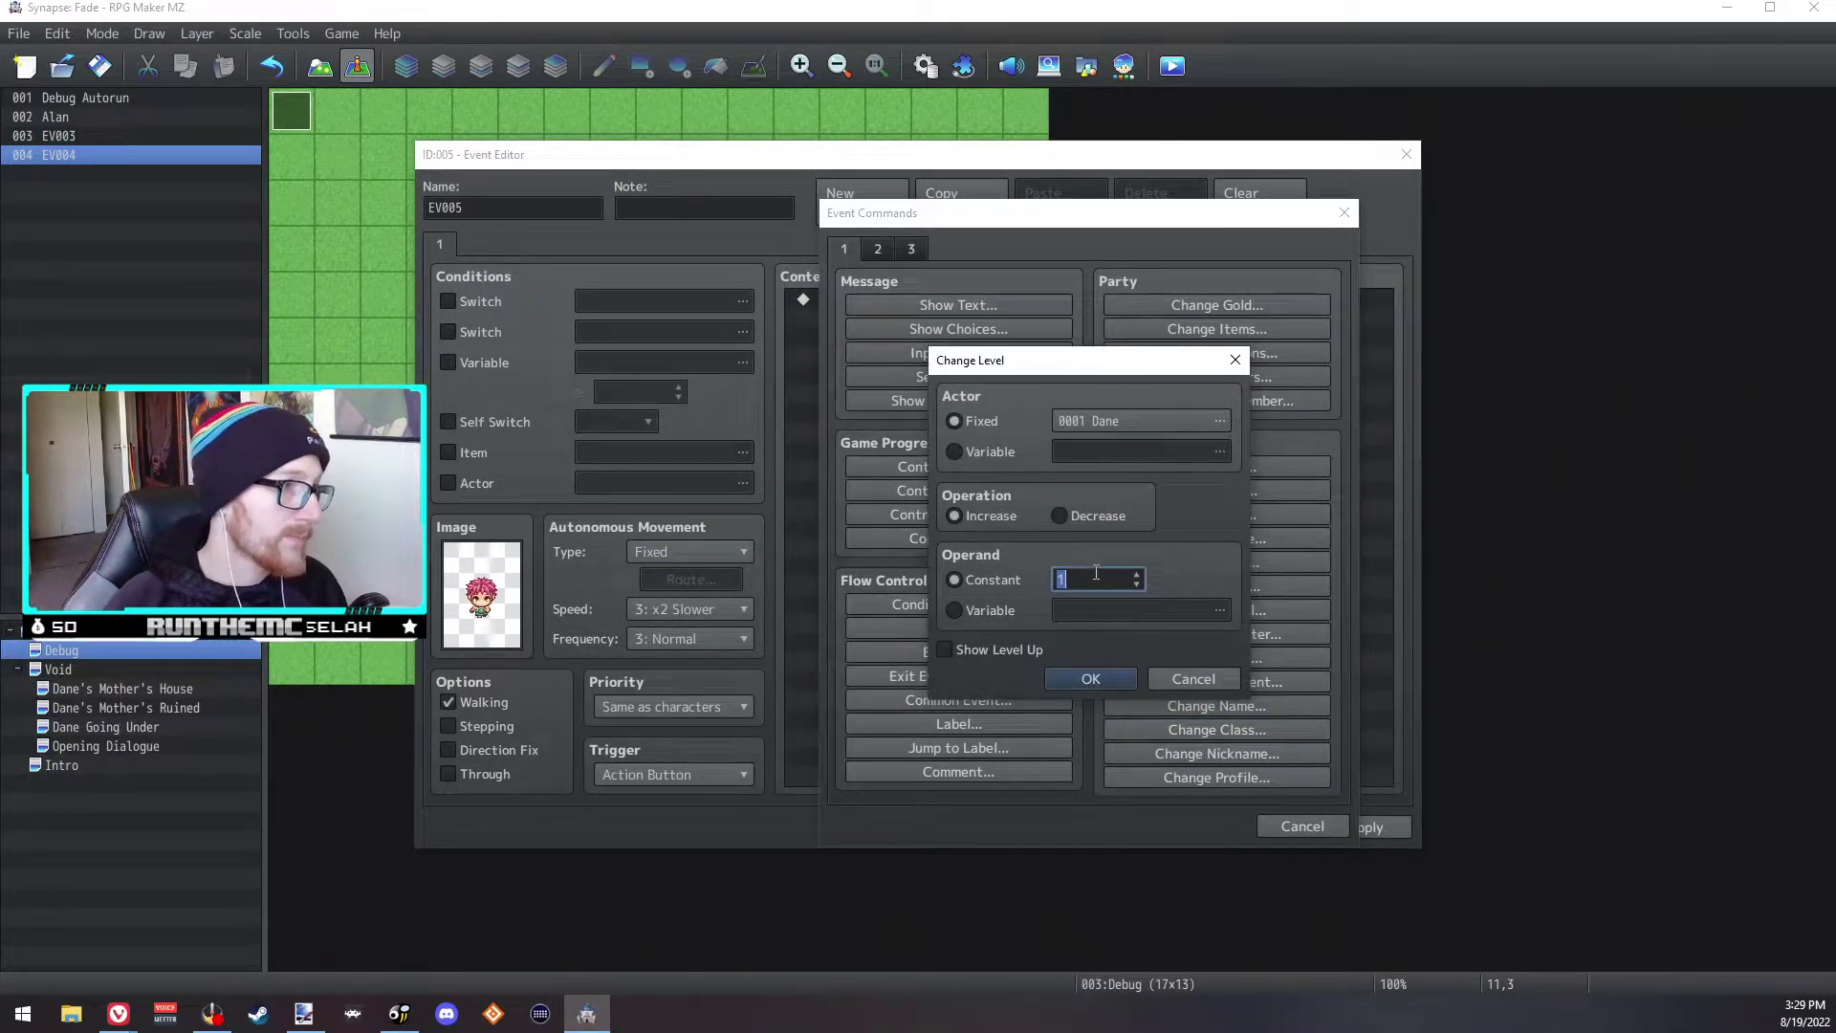
type("10")
left_click(1090, 678)
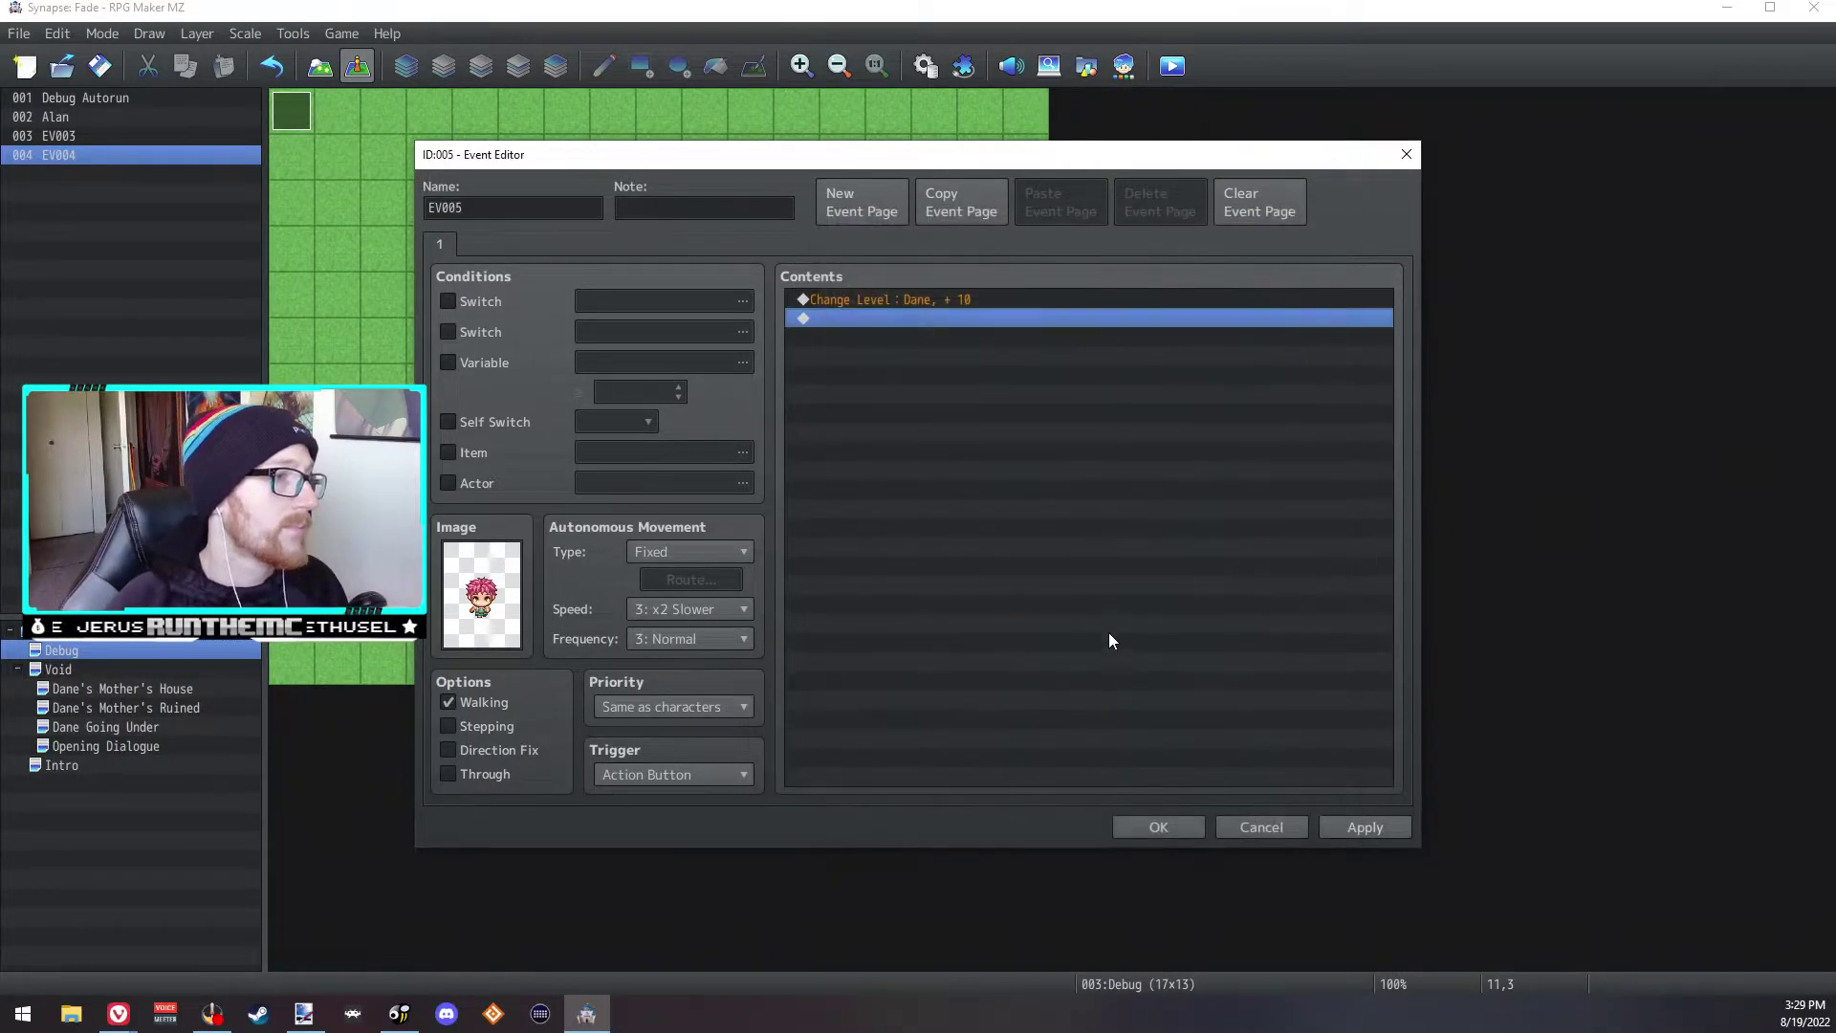
Step: Enable Show Level Up on the event's Change Level command, then apply and close the event
double_click(1021, 292)
left_click(997, 650)
left_click(1069, 673)
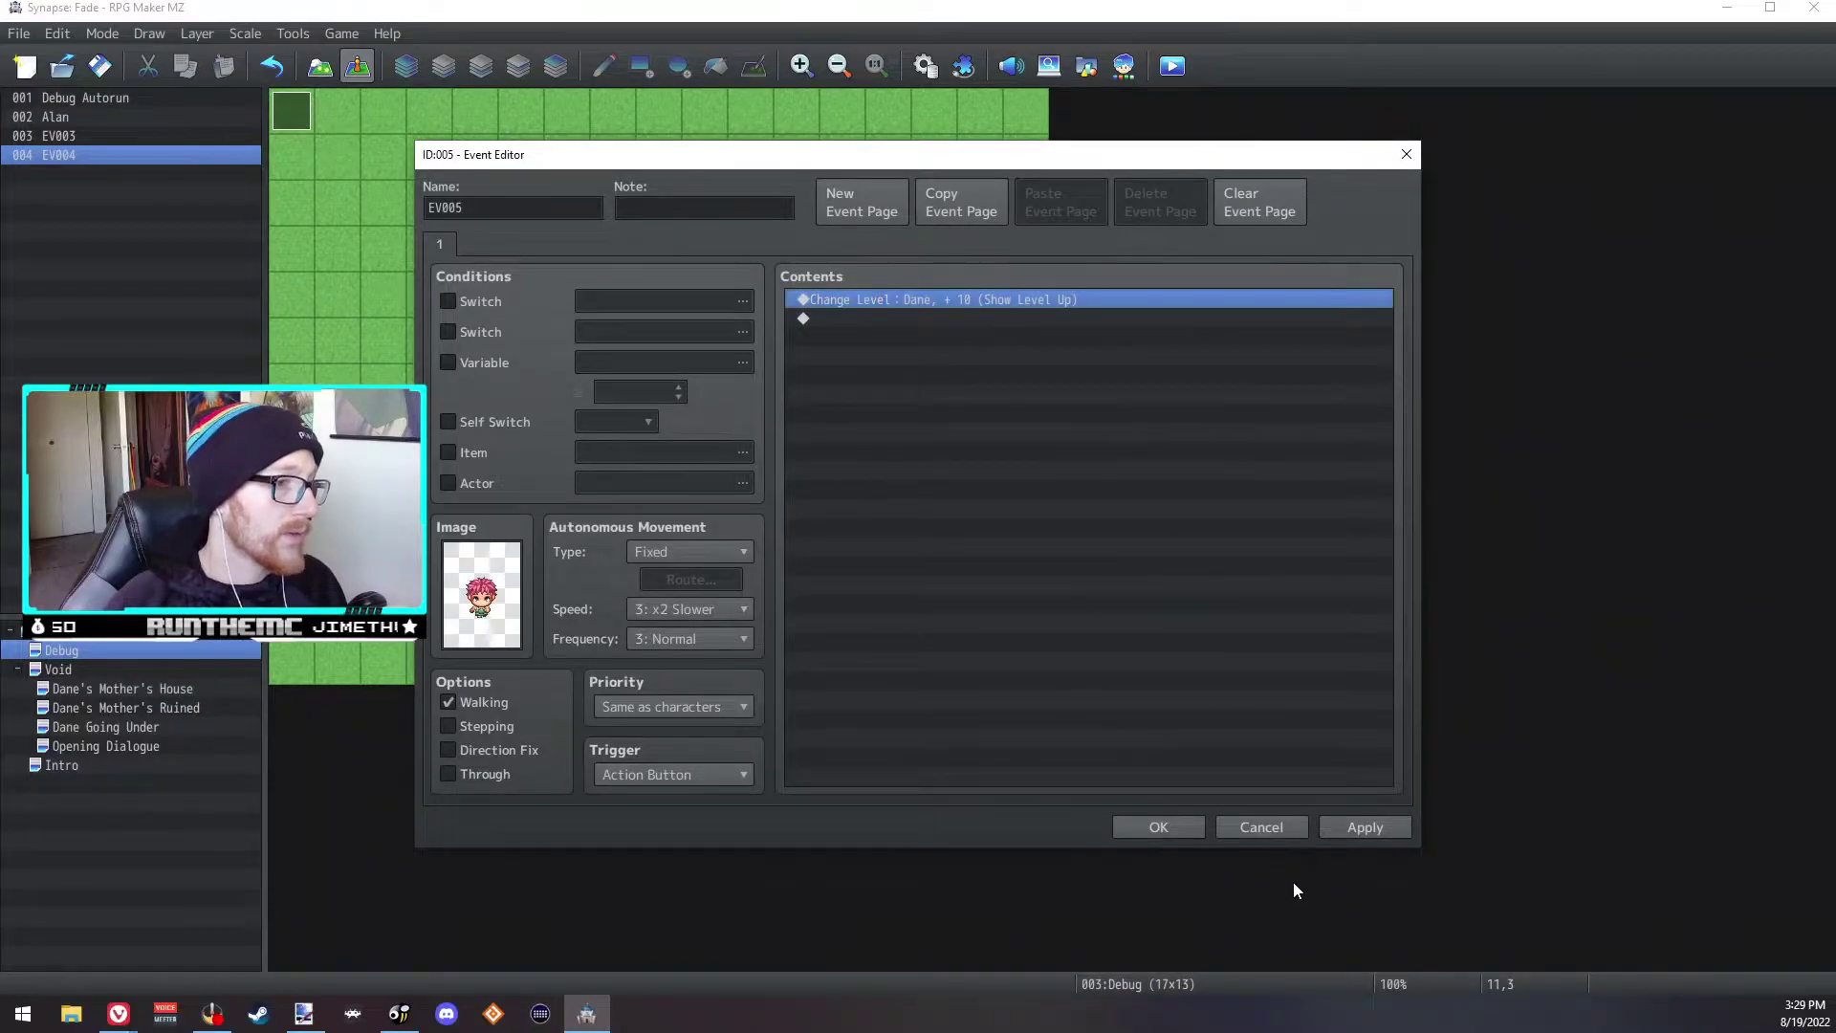
left_click(1335, 828)
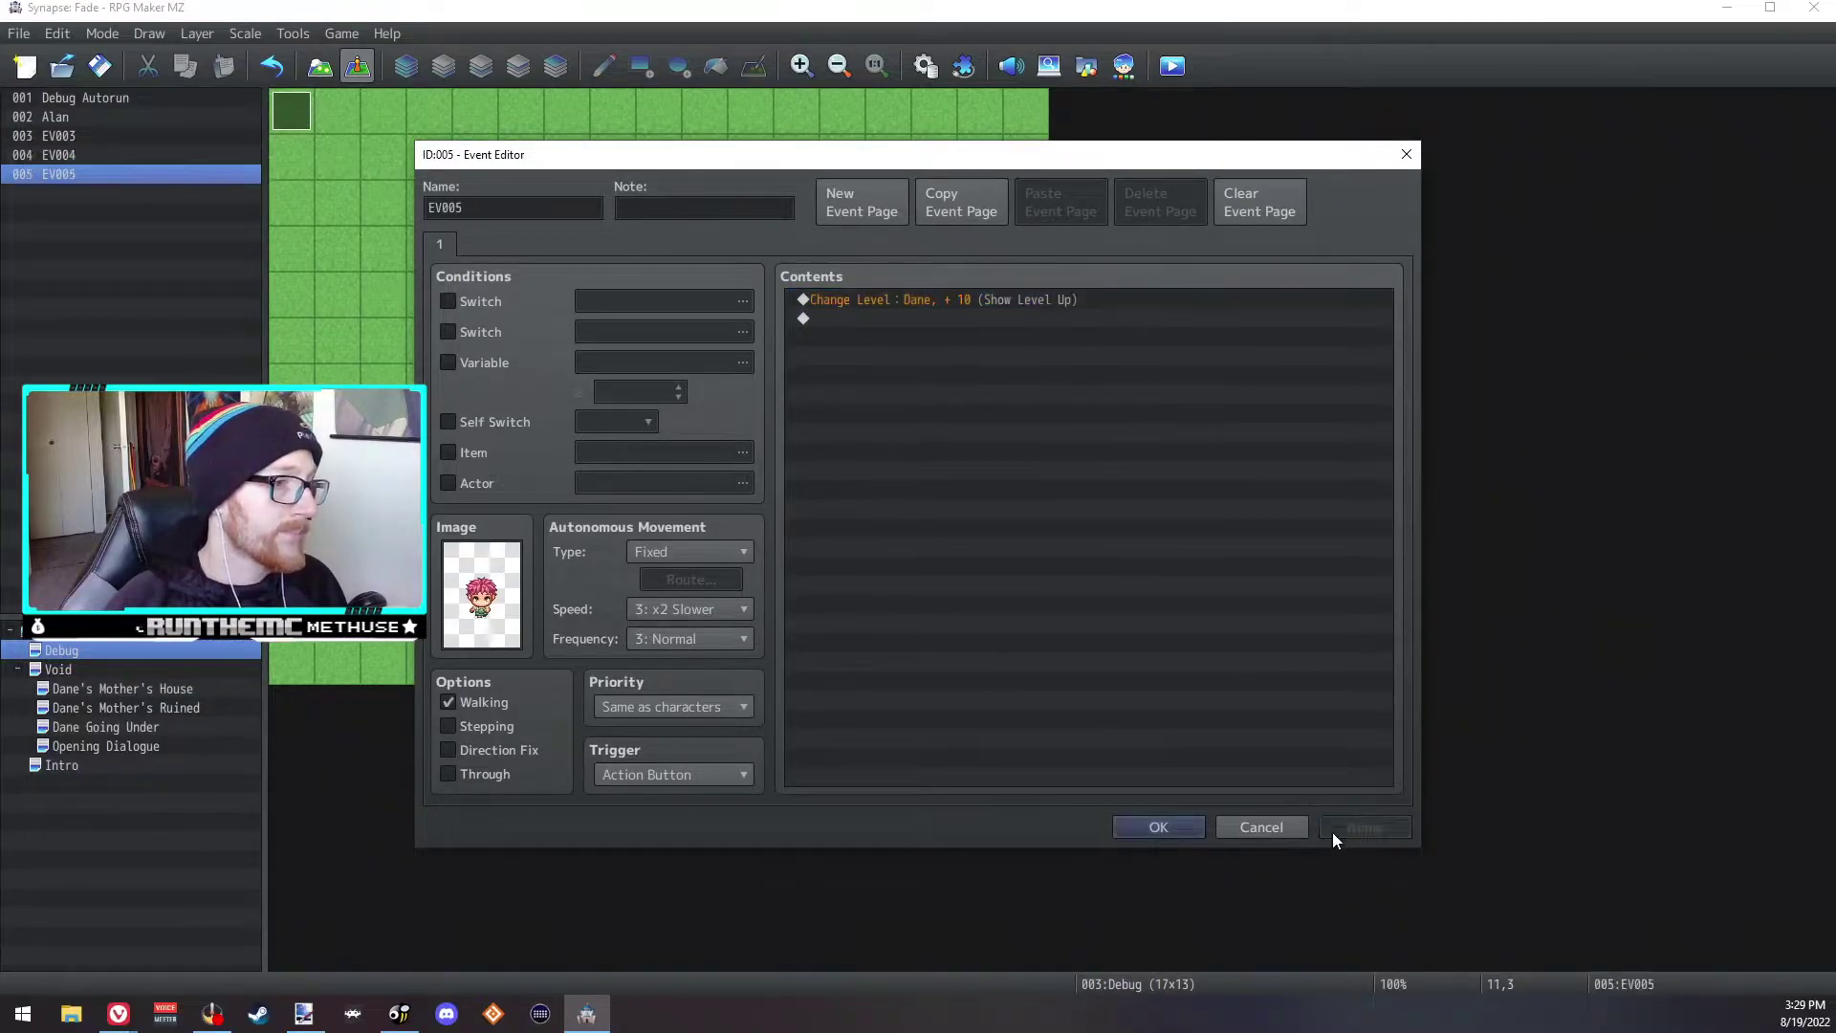
left_click(1181, 828)
Step: Check the actor and class settings of the Change Class command in the dog event EV004
left_click(702, 251)
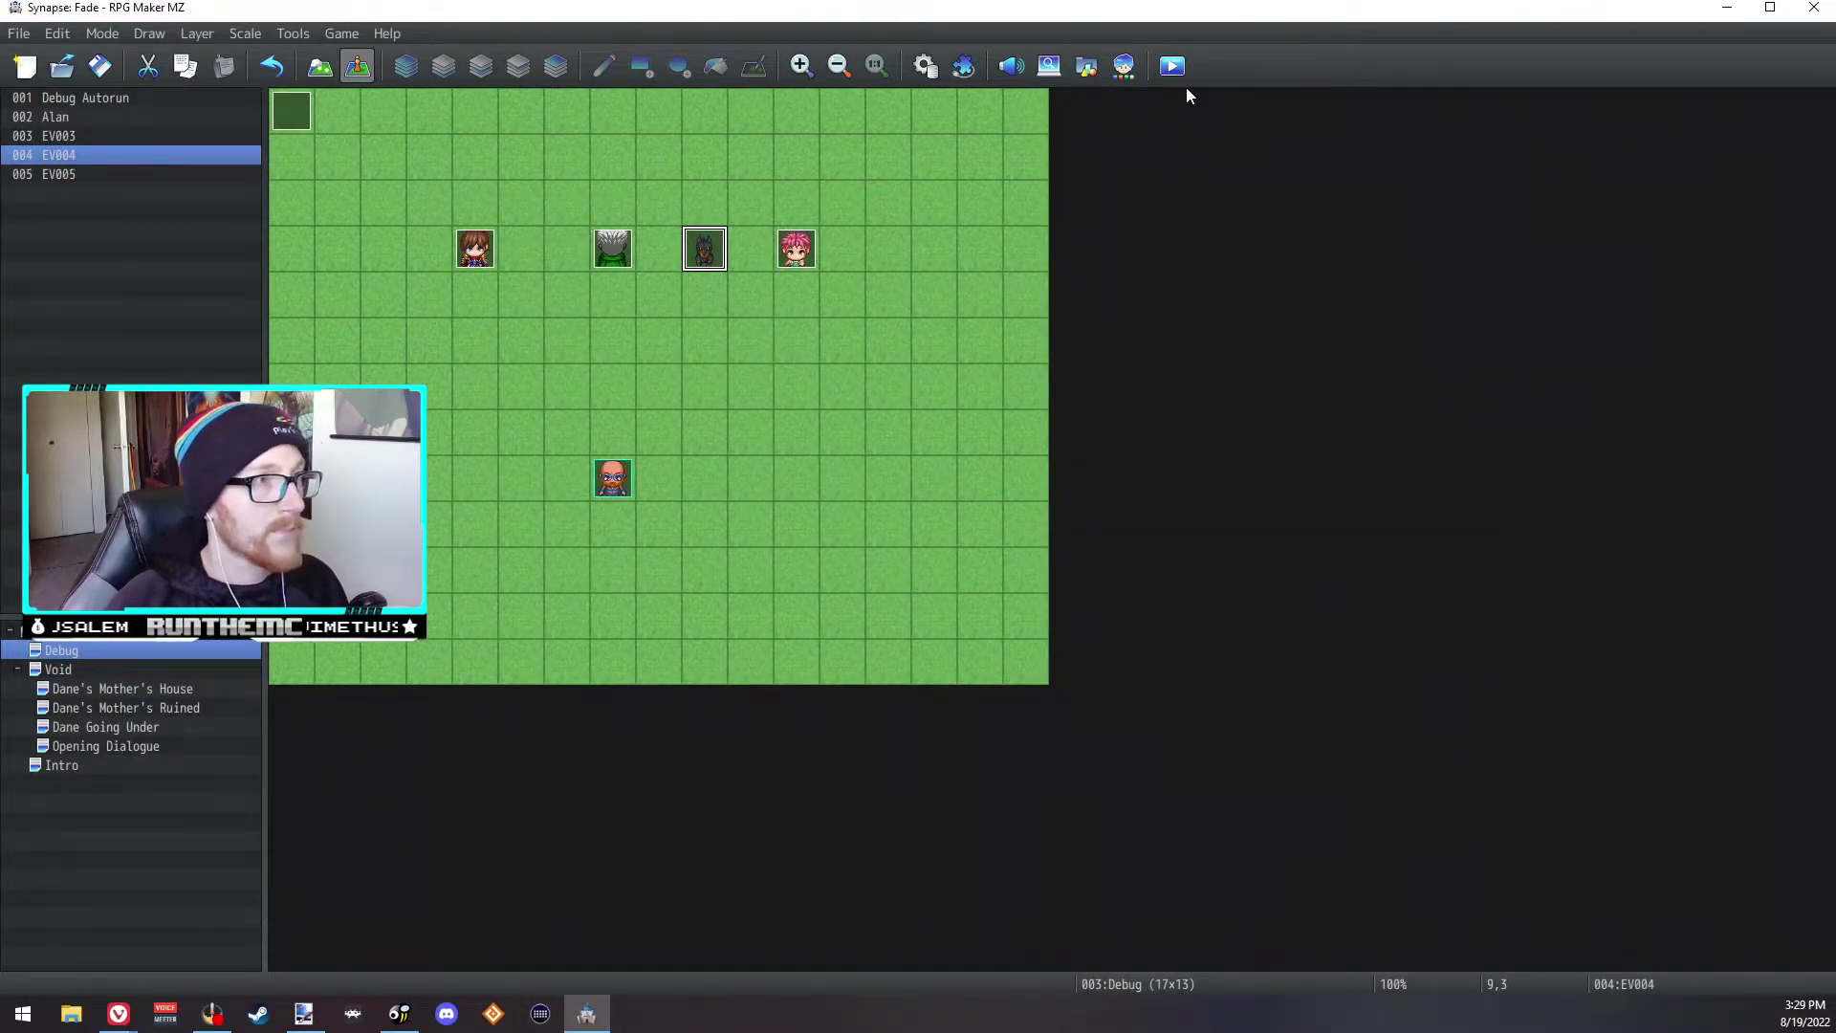
double_click(705, 250)
double_click(990, 301)
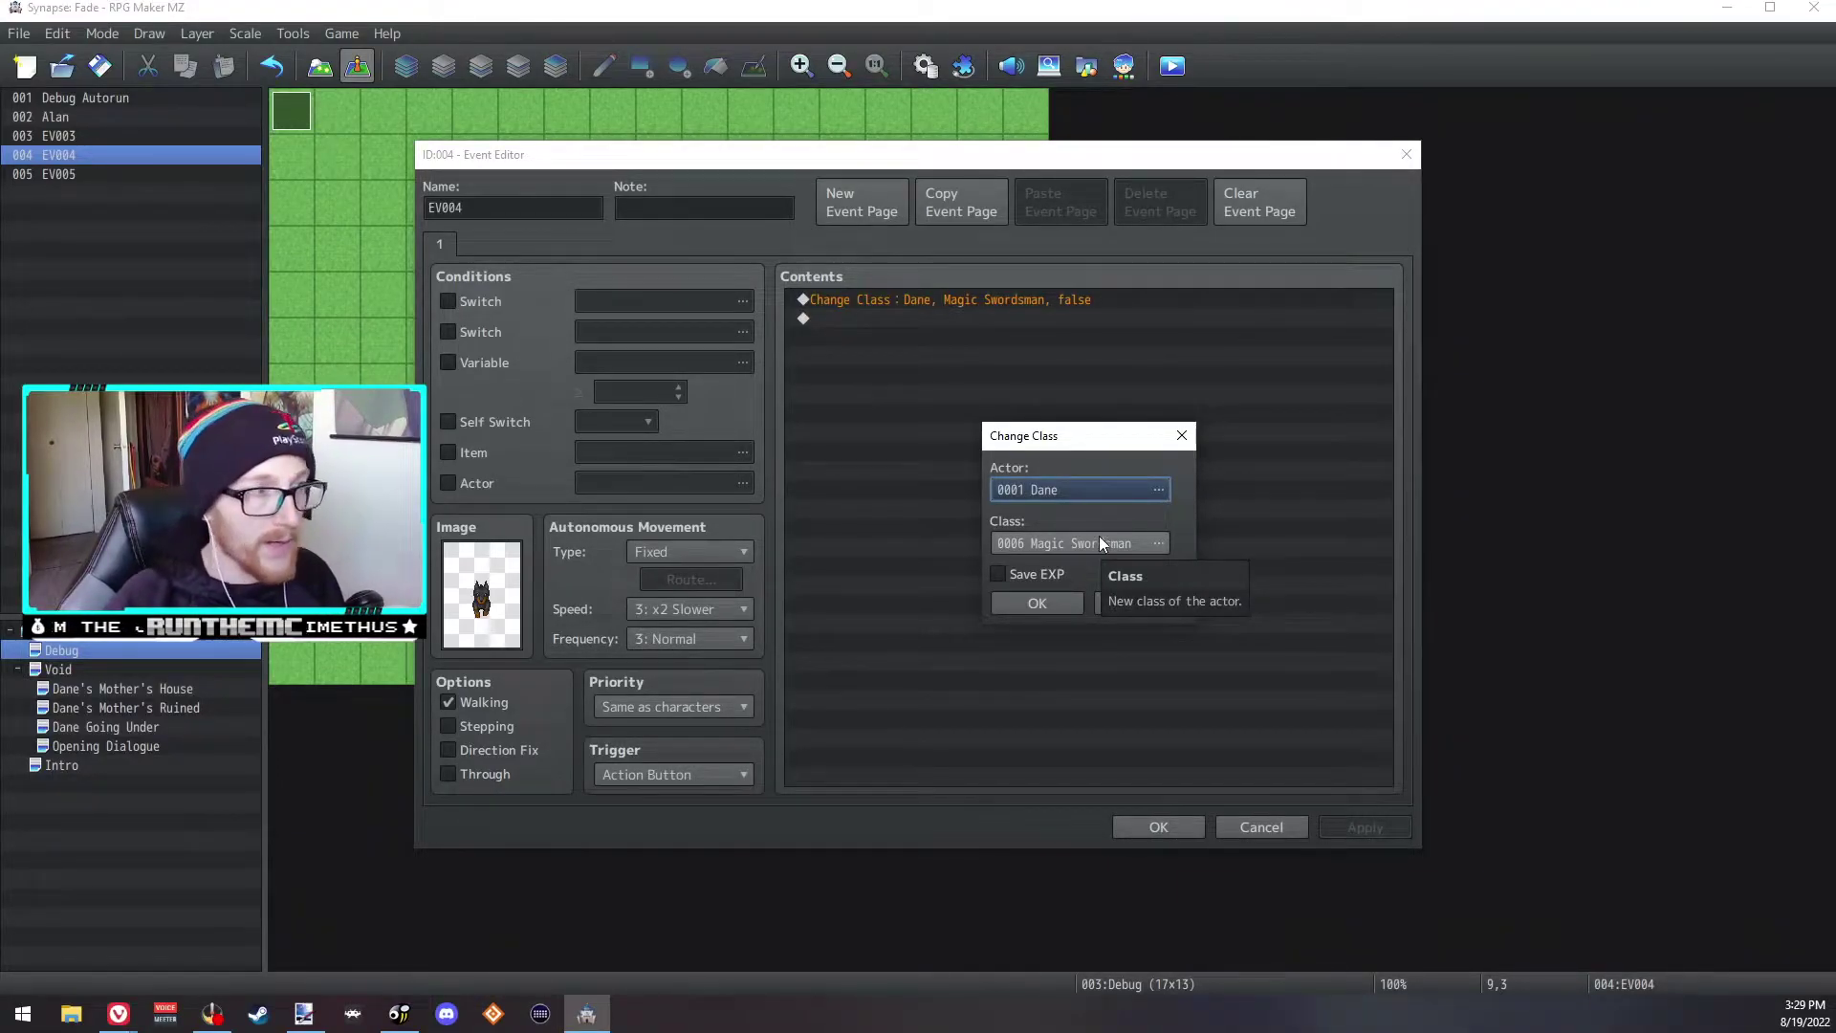
left_click(1035, 604)
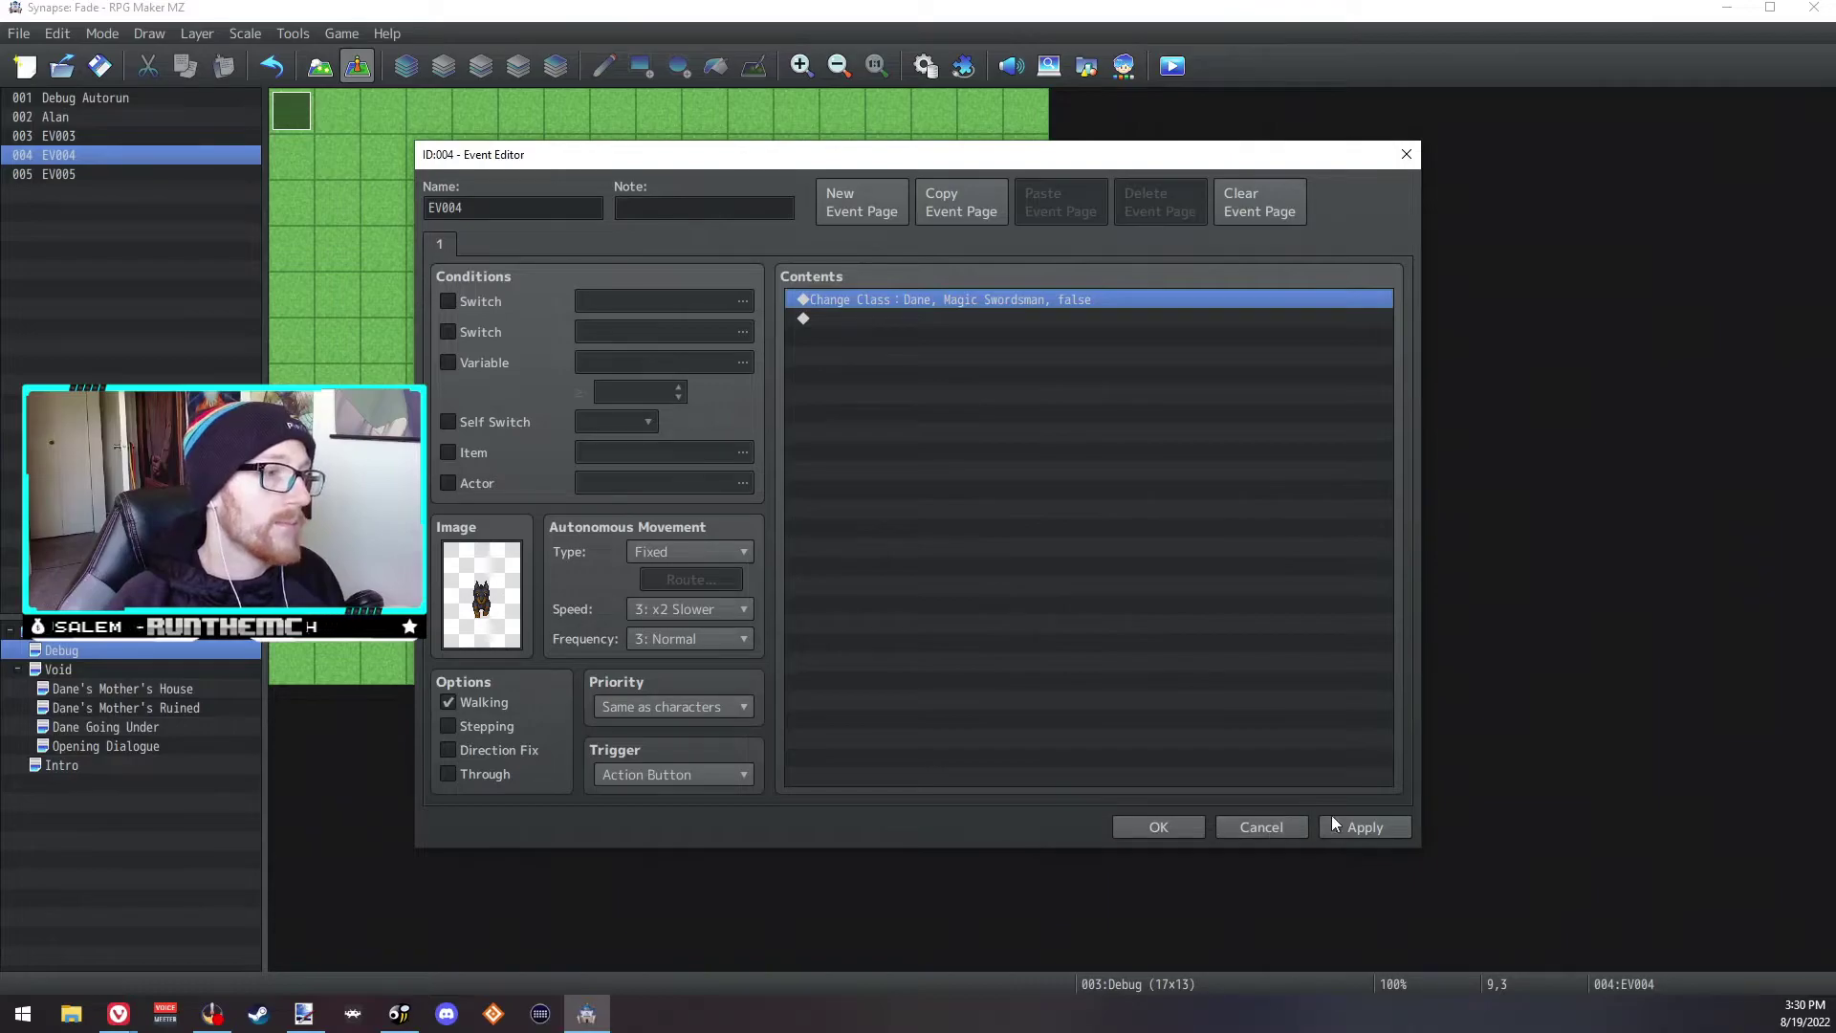
left_click(1158, 826)
Step: Launch a playtest and start a new game on the debug map
key("ctrl+r")
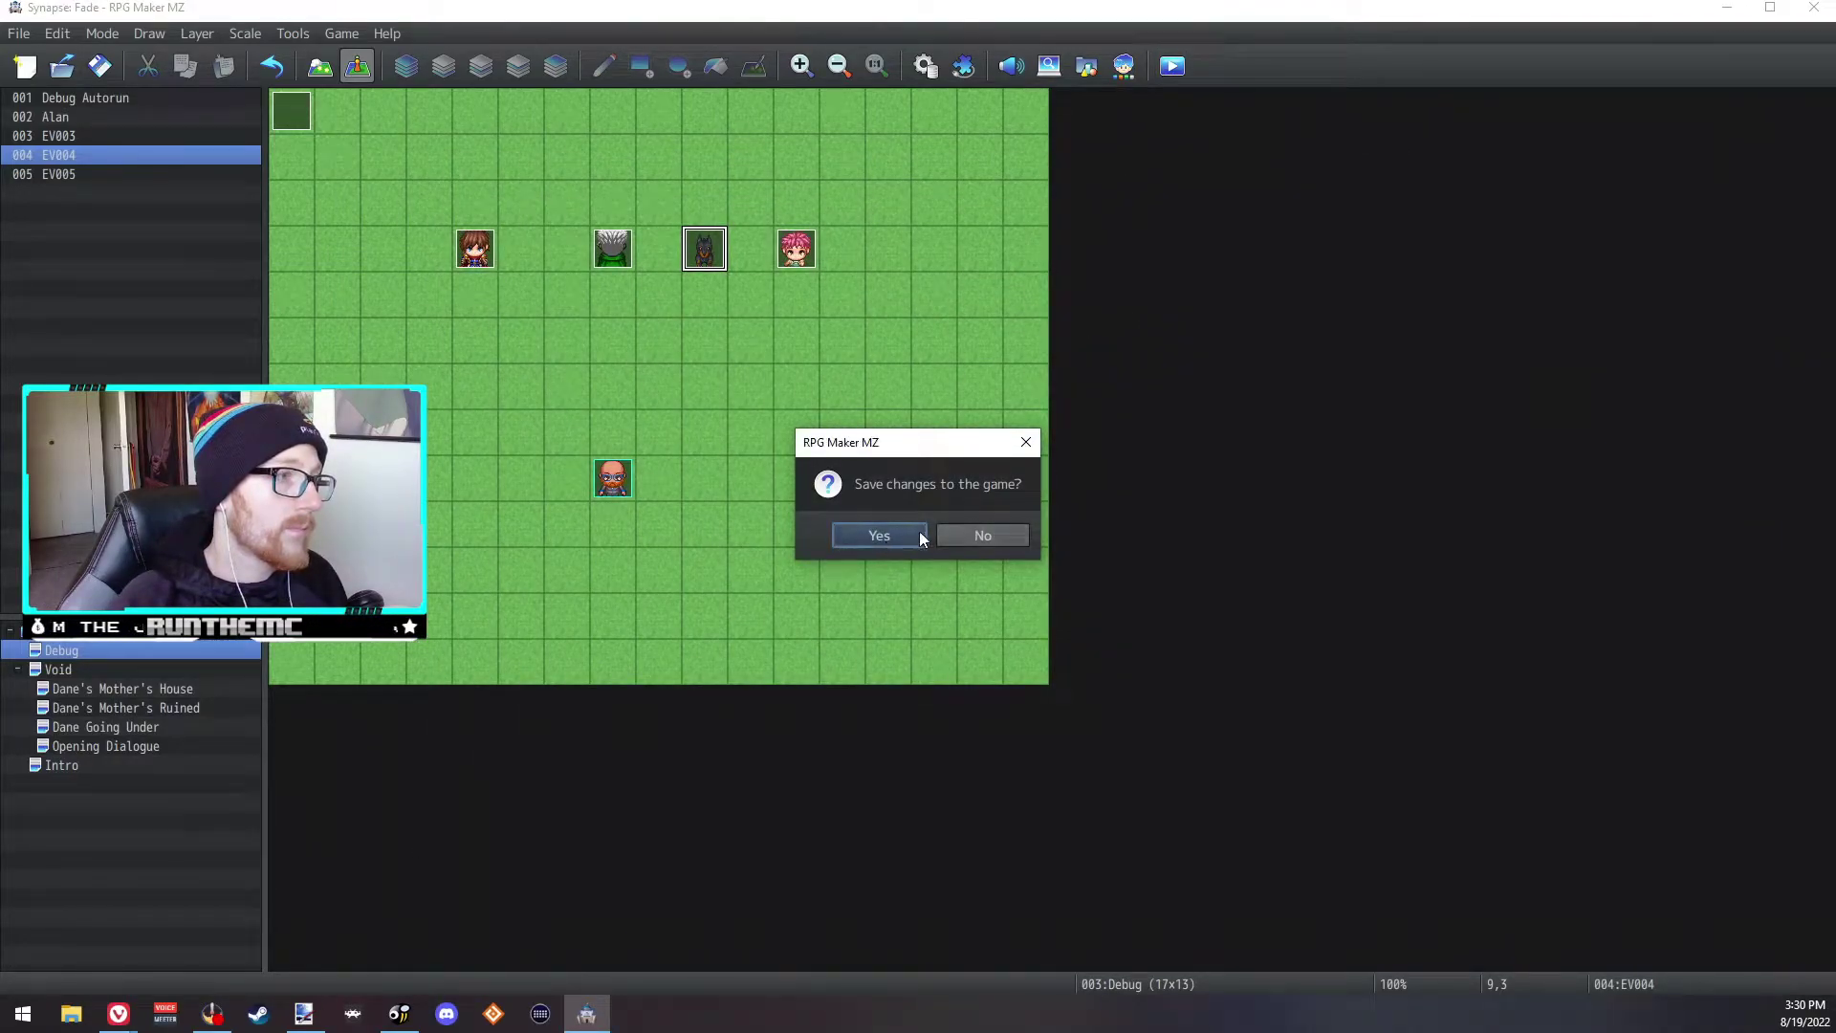
left_click(973, 536)
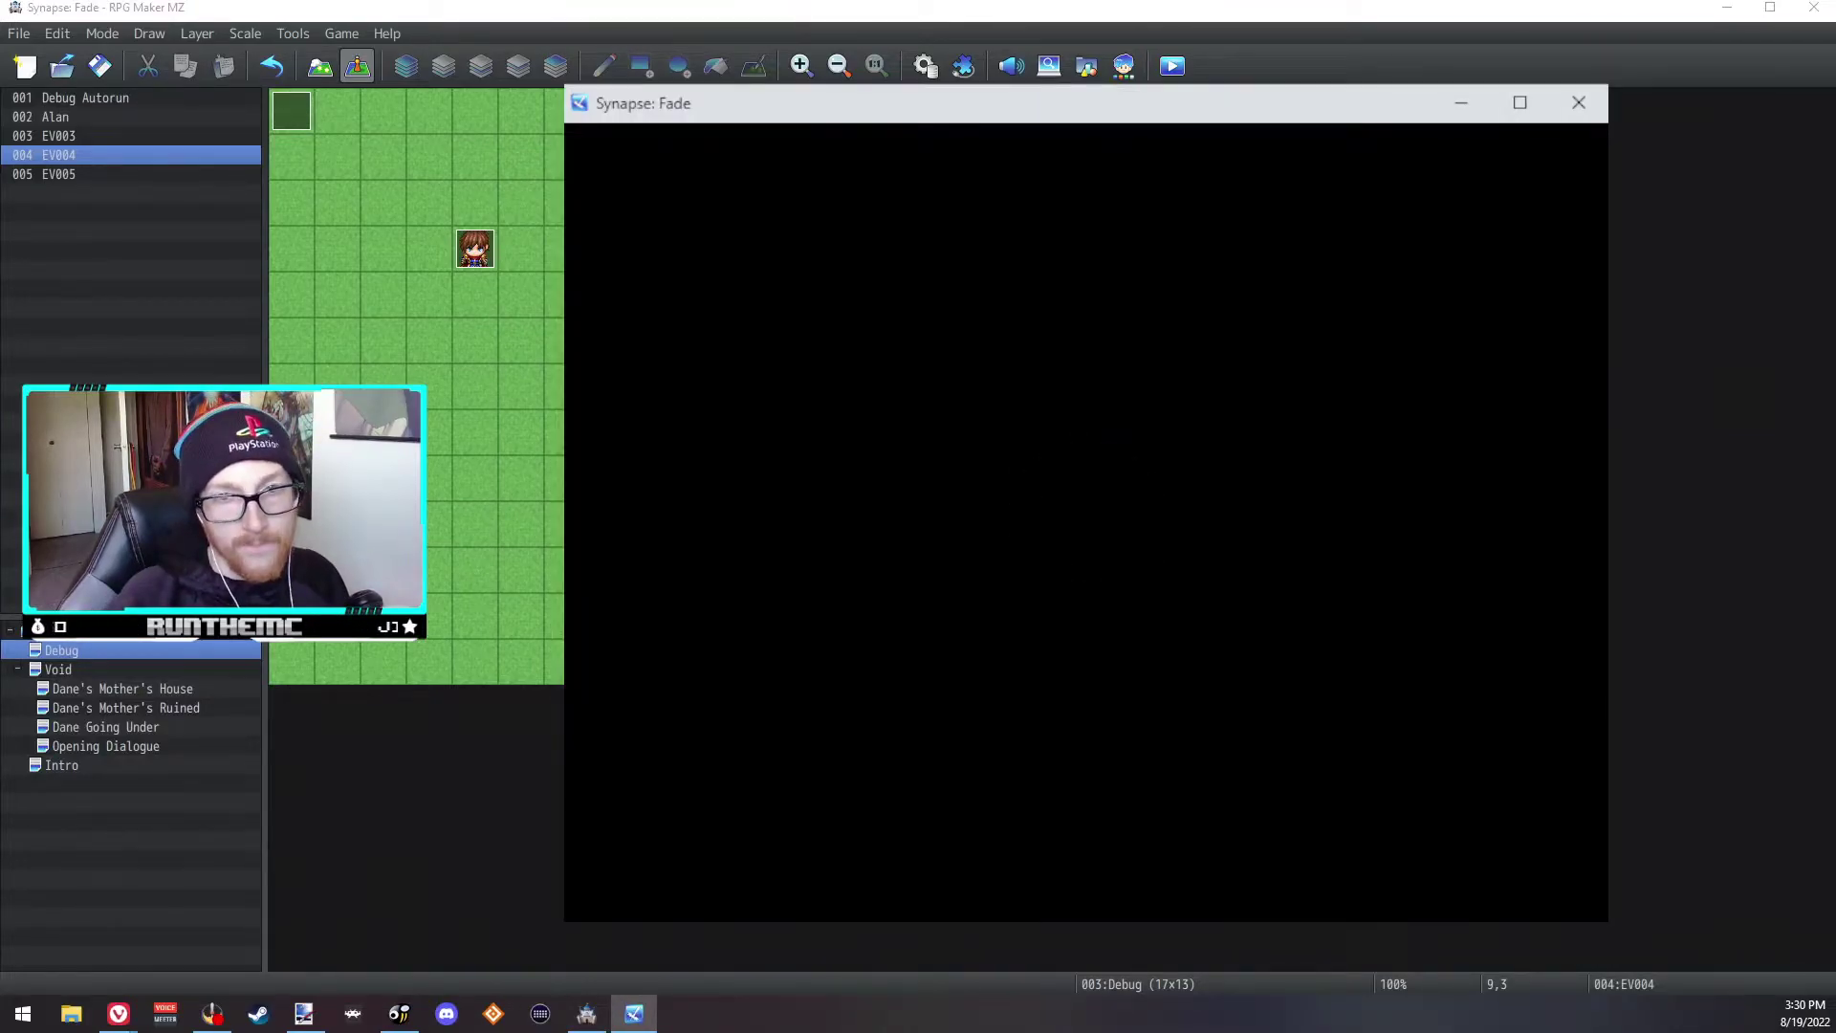
key("Up")
key("Return")
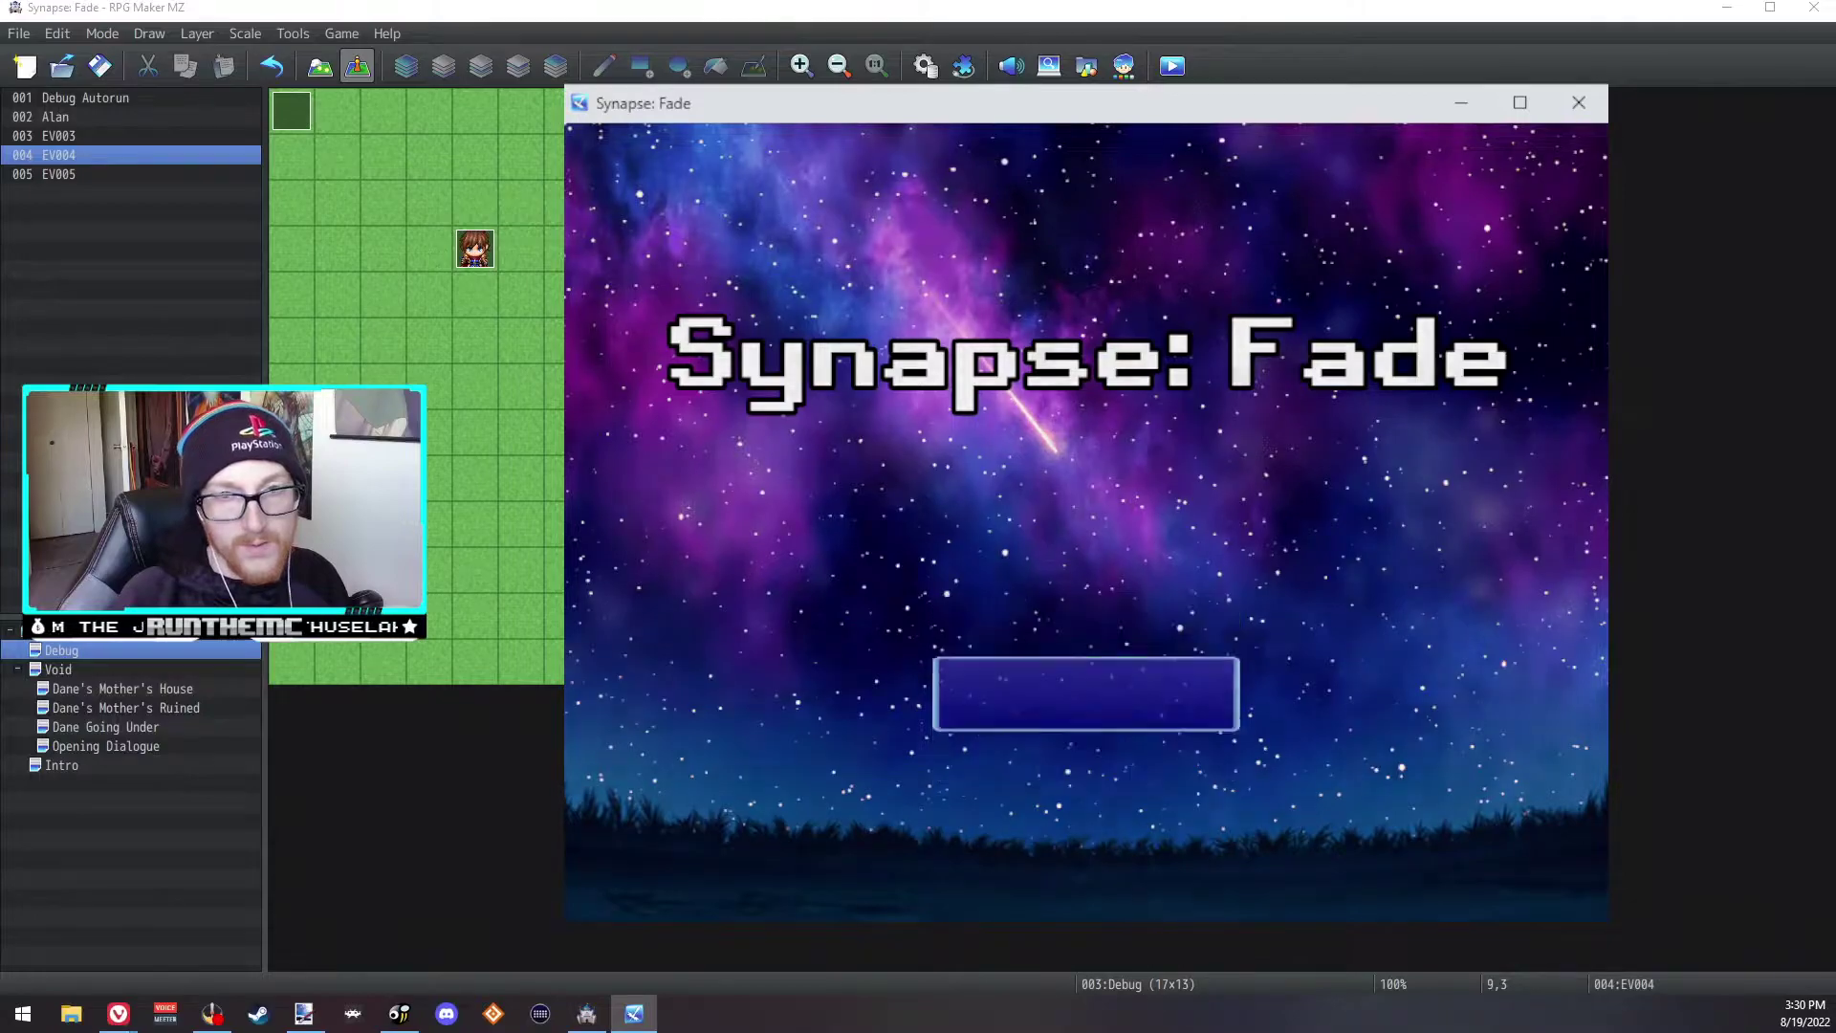
key("Right")
key("Up")
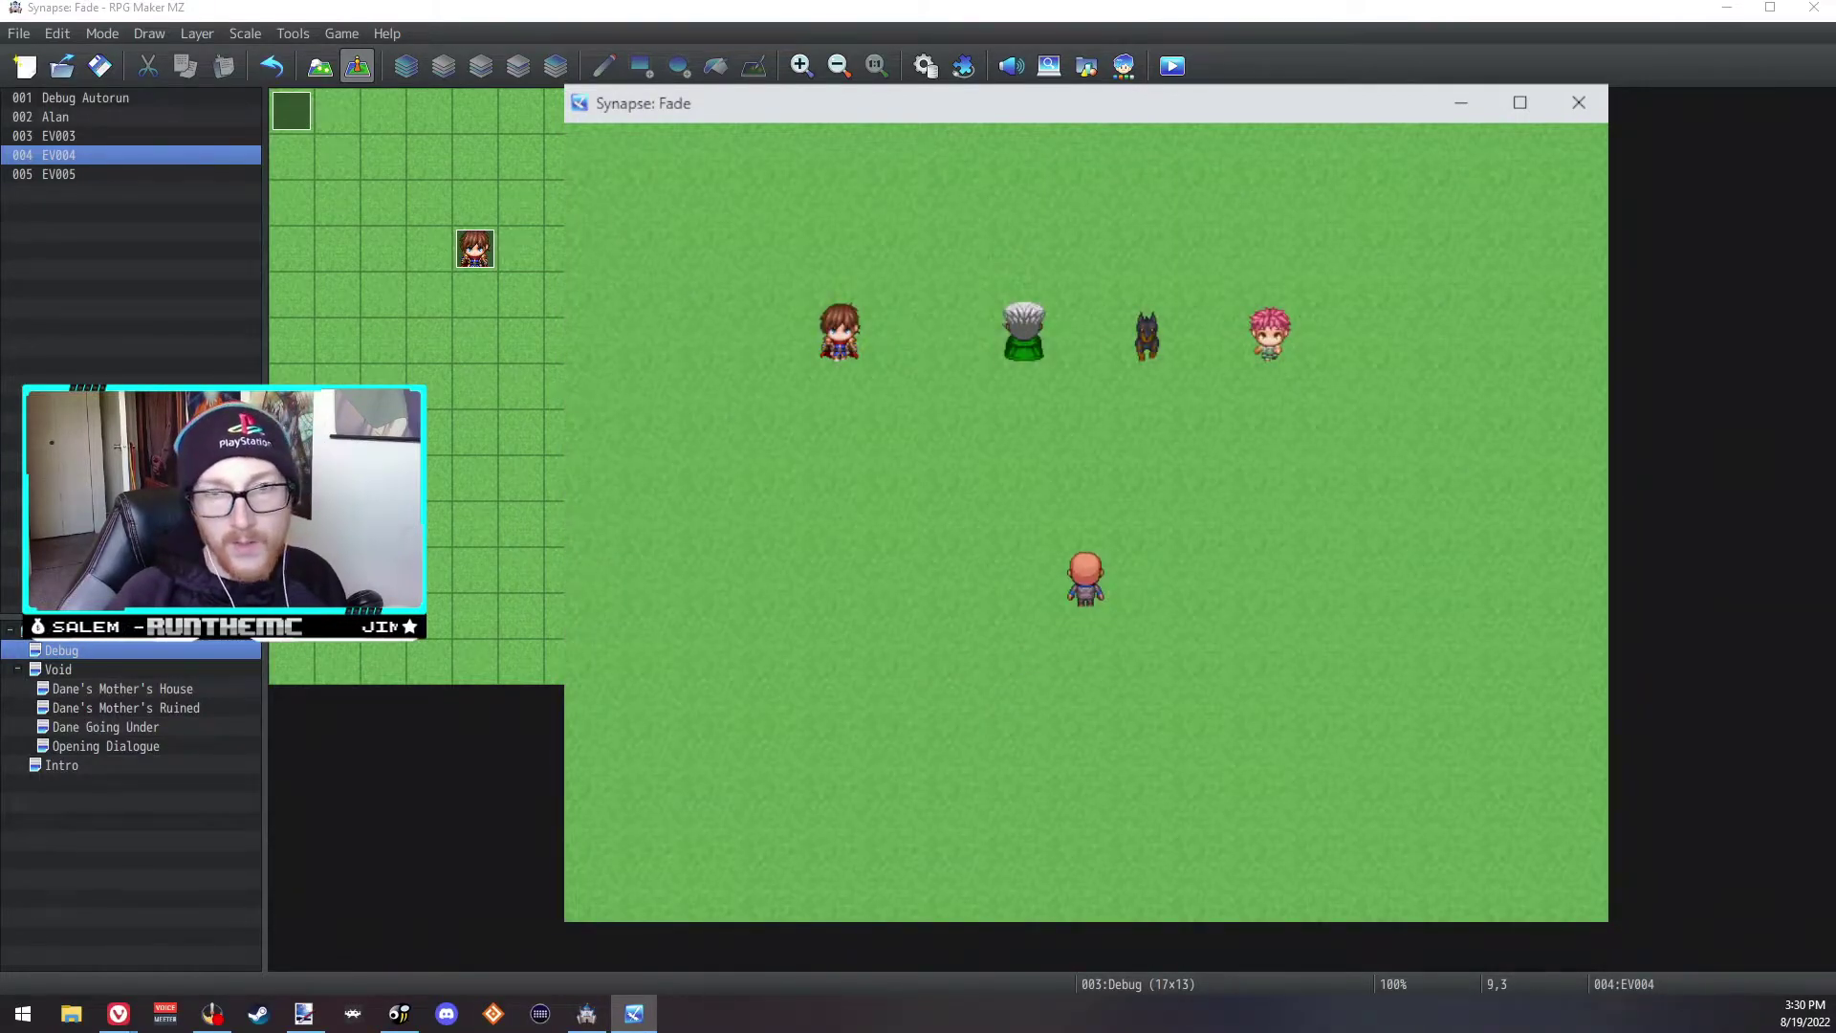
Step: Open Dane's skill screen from the in-game menu to check his class and magic
key("Escape")
key("Right")
key("Escape")
key("Escape")
key("Right")
key("Return")
key("Return")
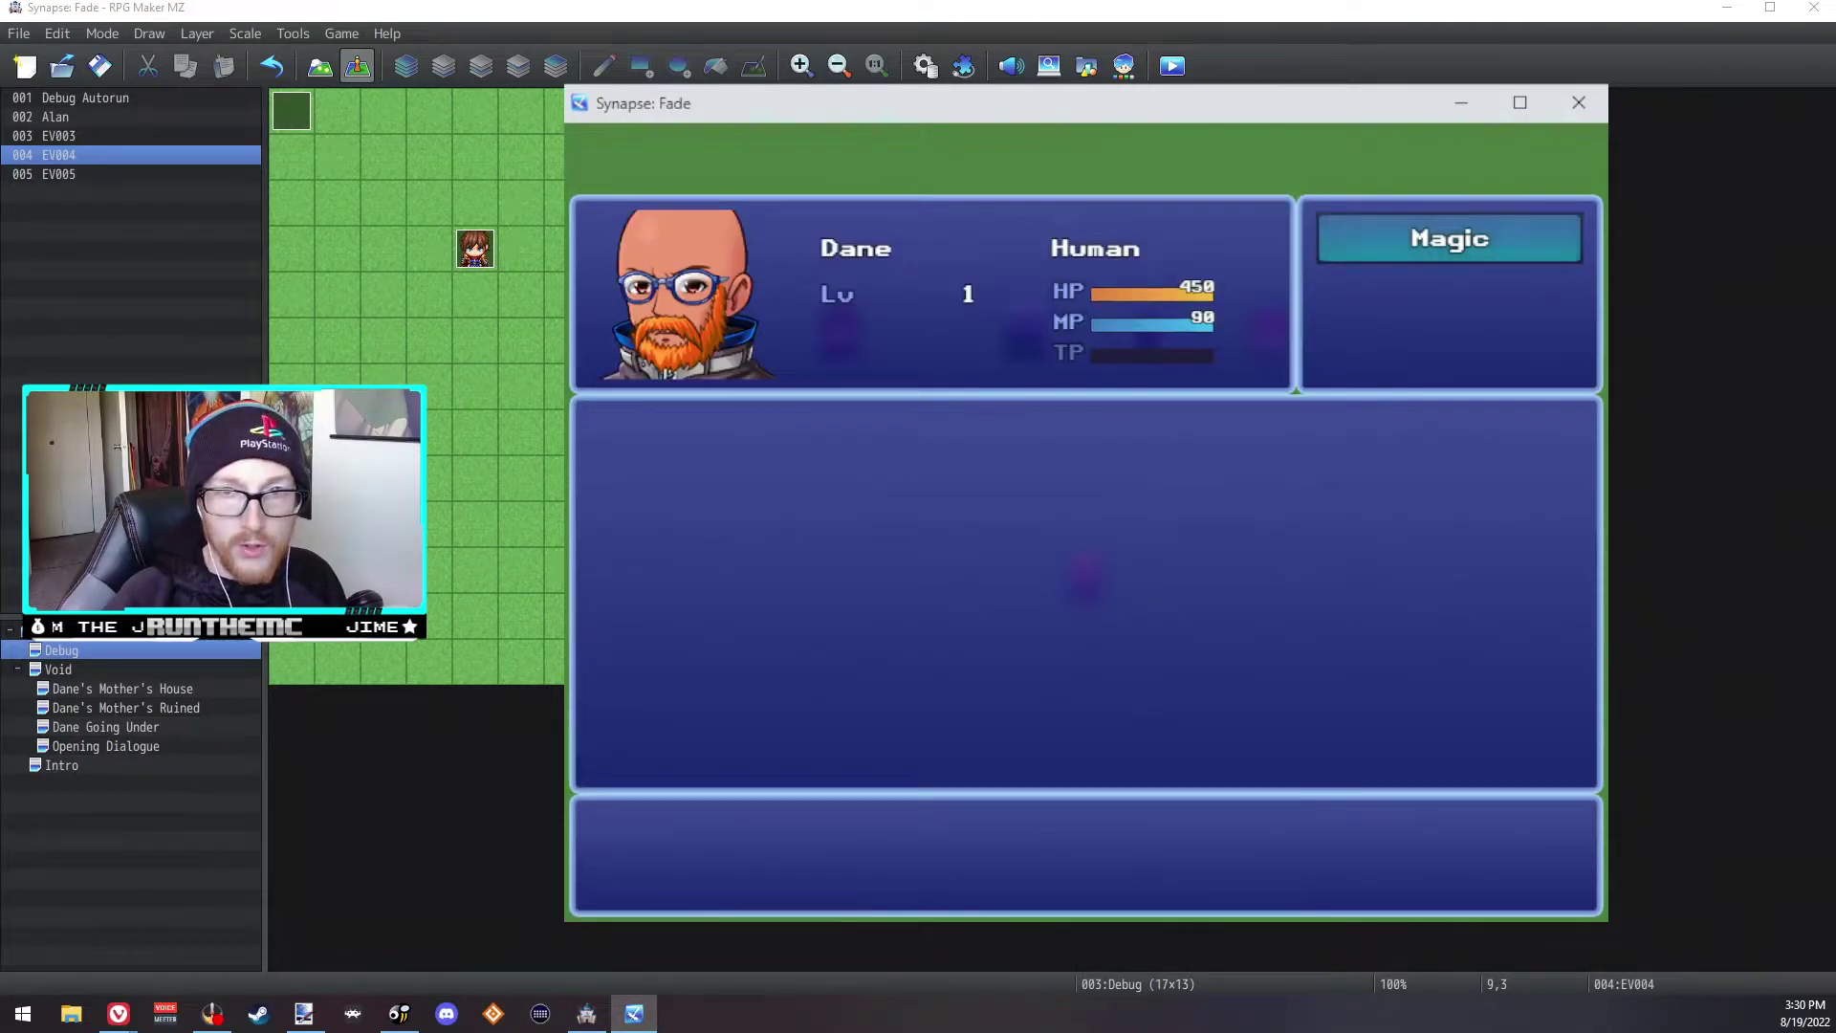
Step: Walk Dane up toward the dog character and check his skill screen again
key("Escape")
key("Escape")
key("Up")
key("Right")
key("Escape")
key("Right")
key("Return")
key("Return")
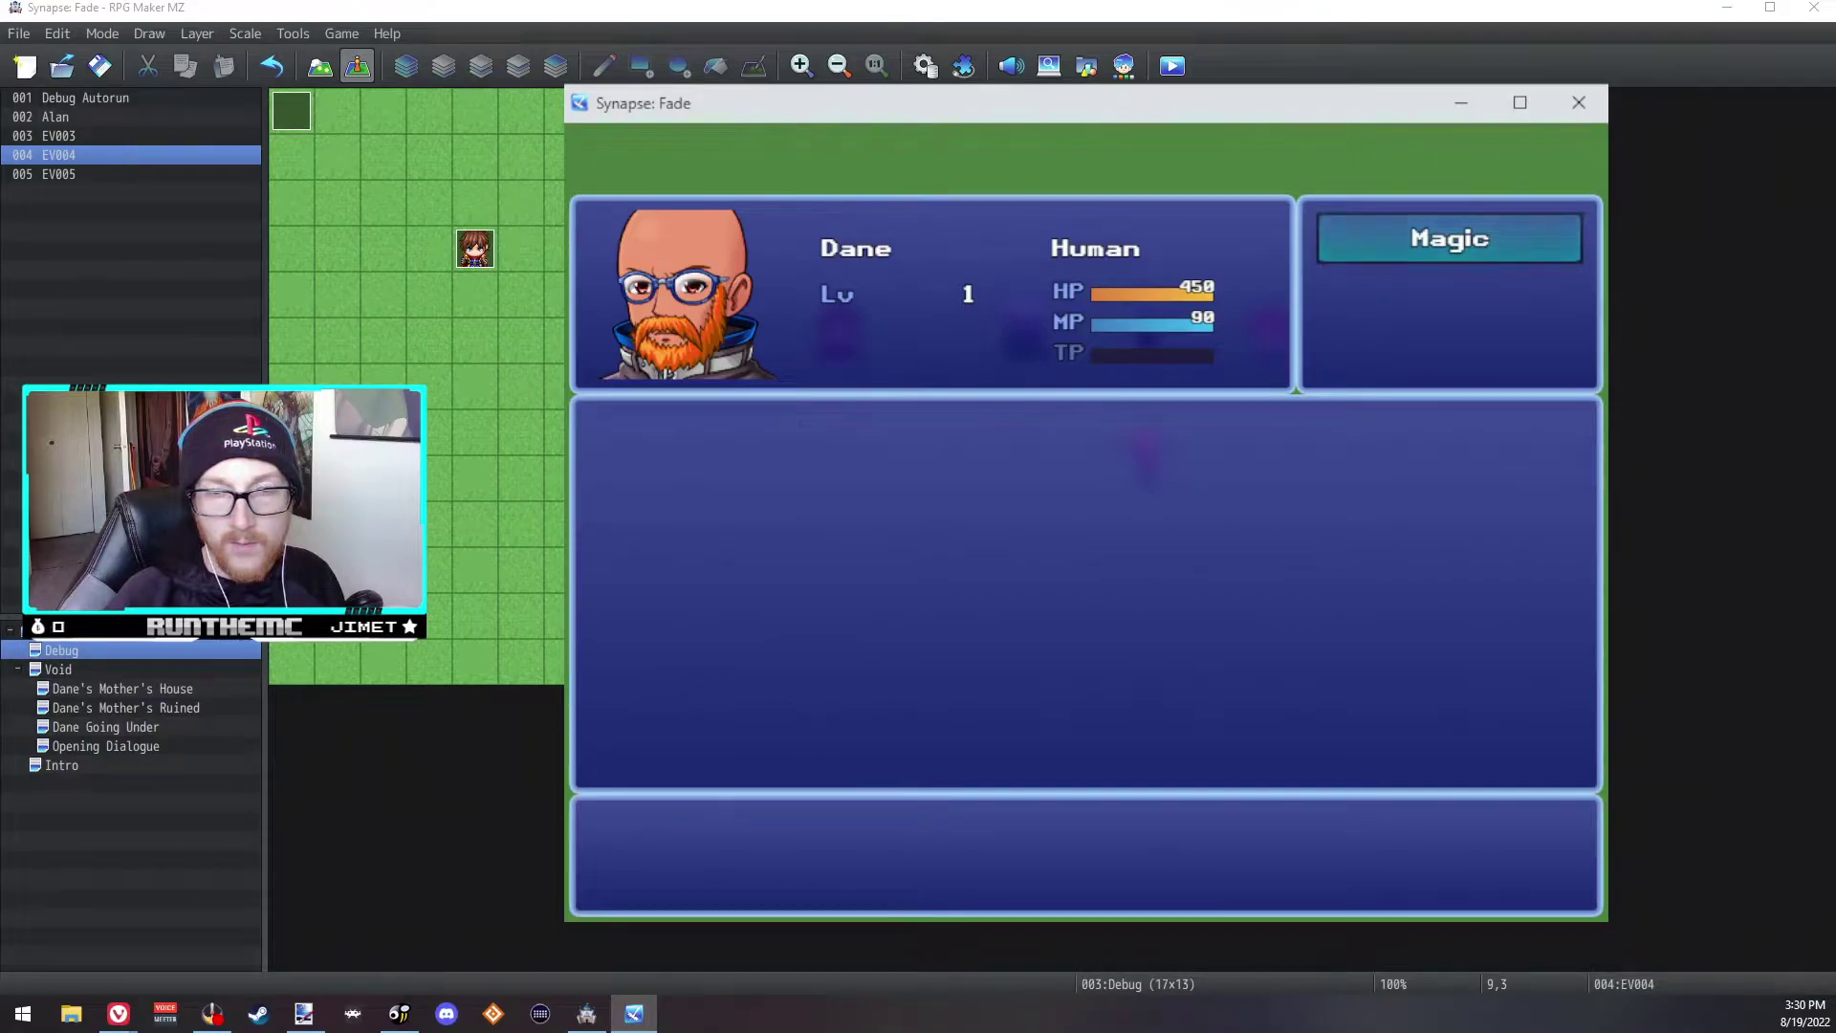
Step: Leave Dane's skill screen and the in-game menu, and end the playtest
key("Escape")
key("Escape")
key("Escape")
key("Right")
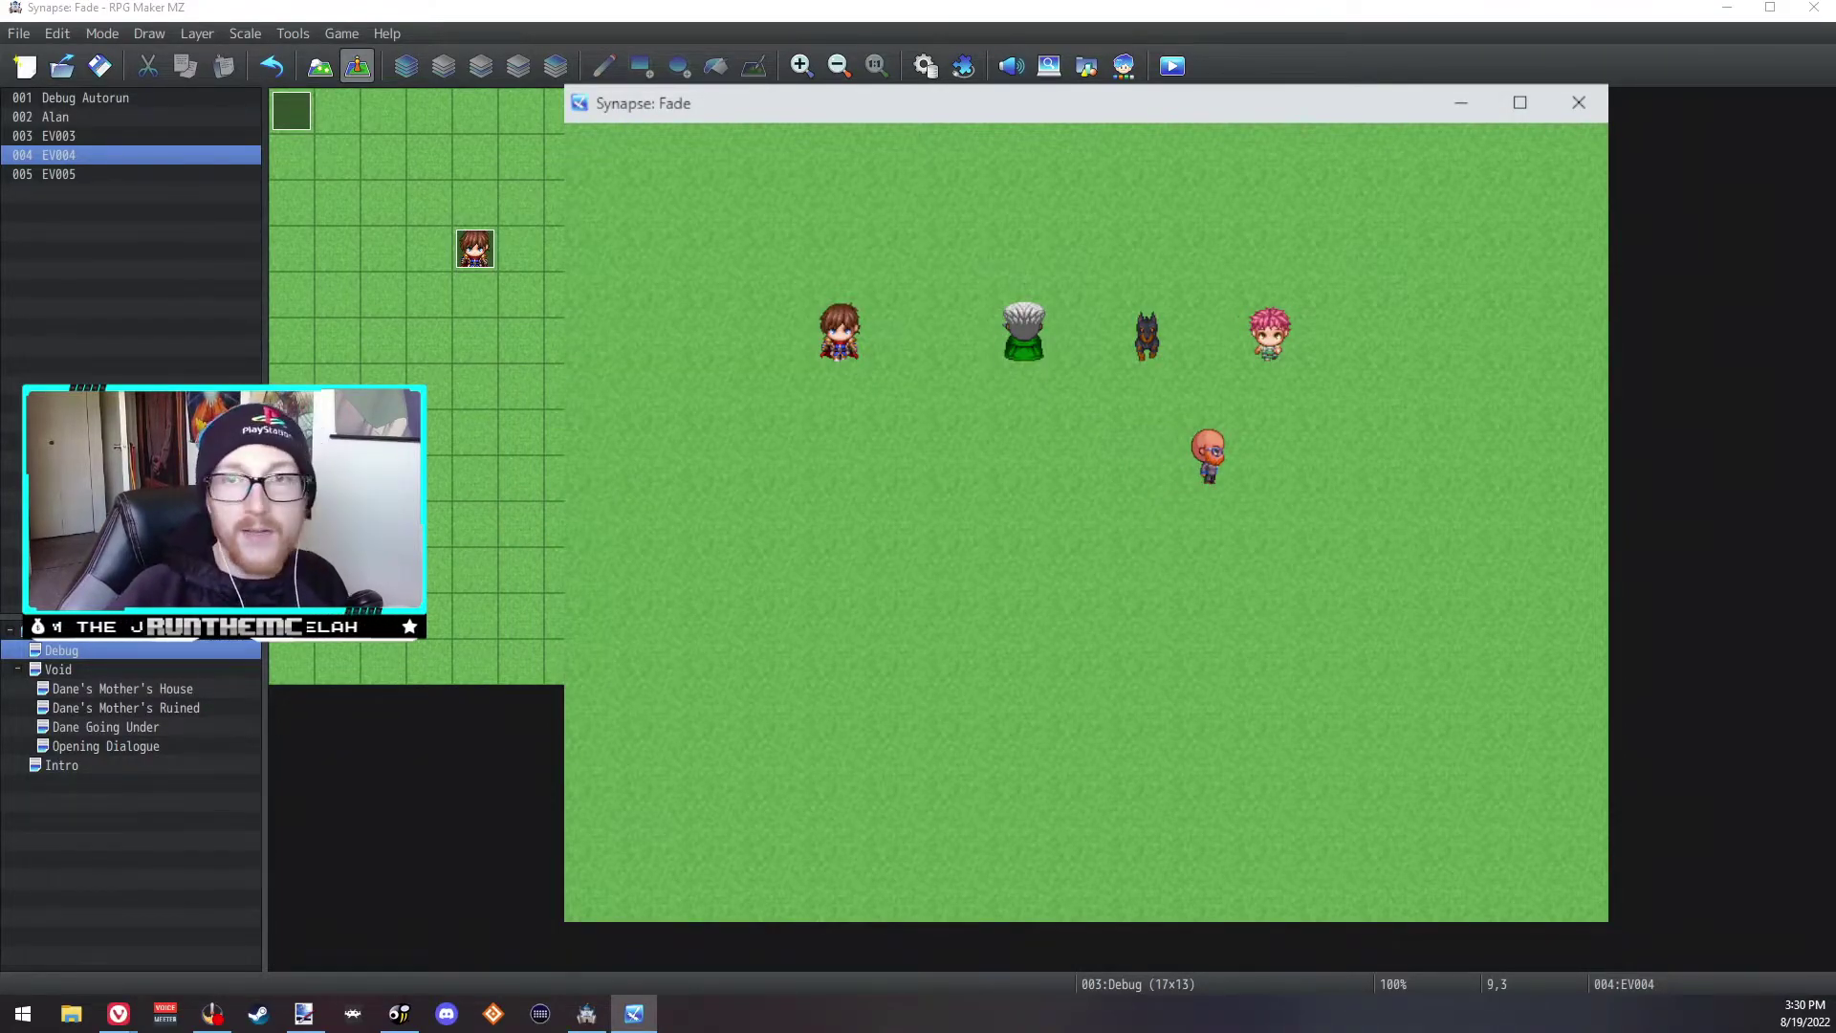
left_click(1579, 103)
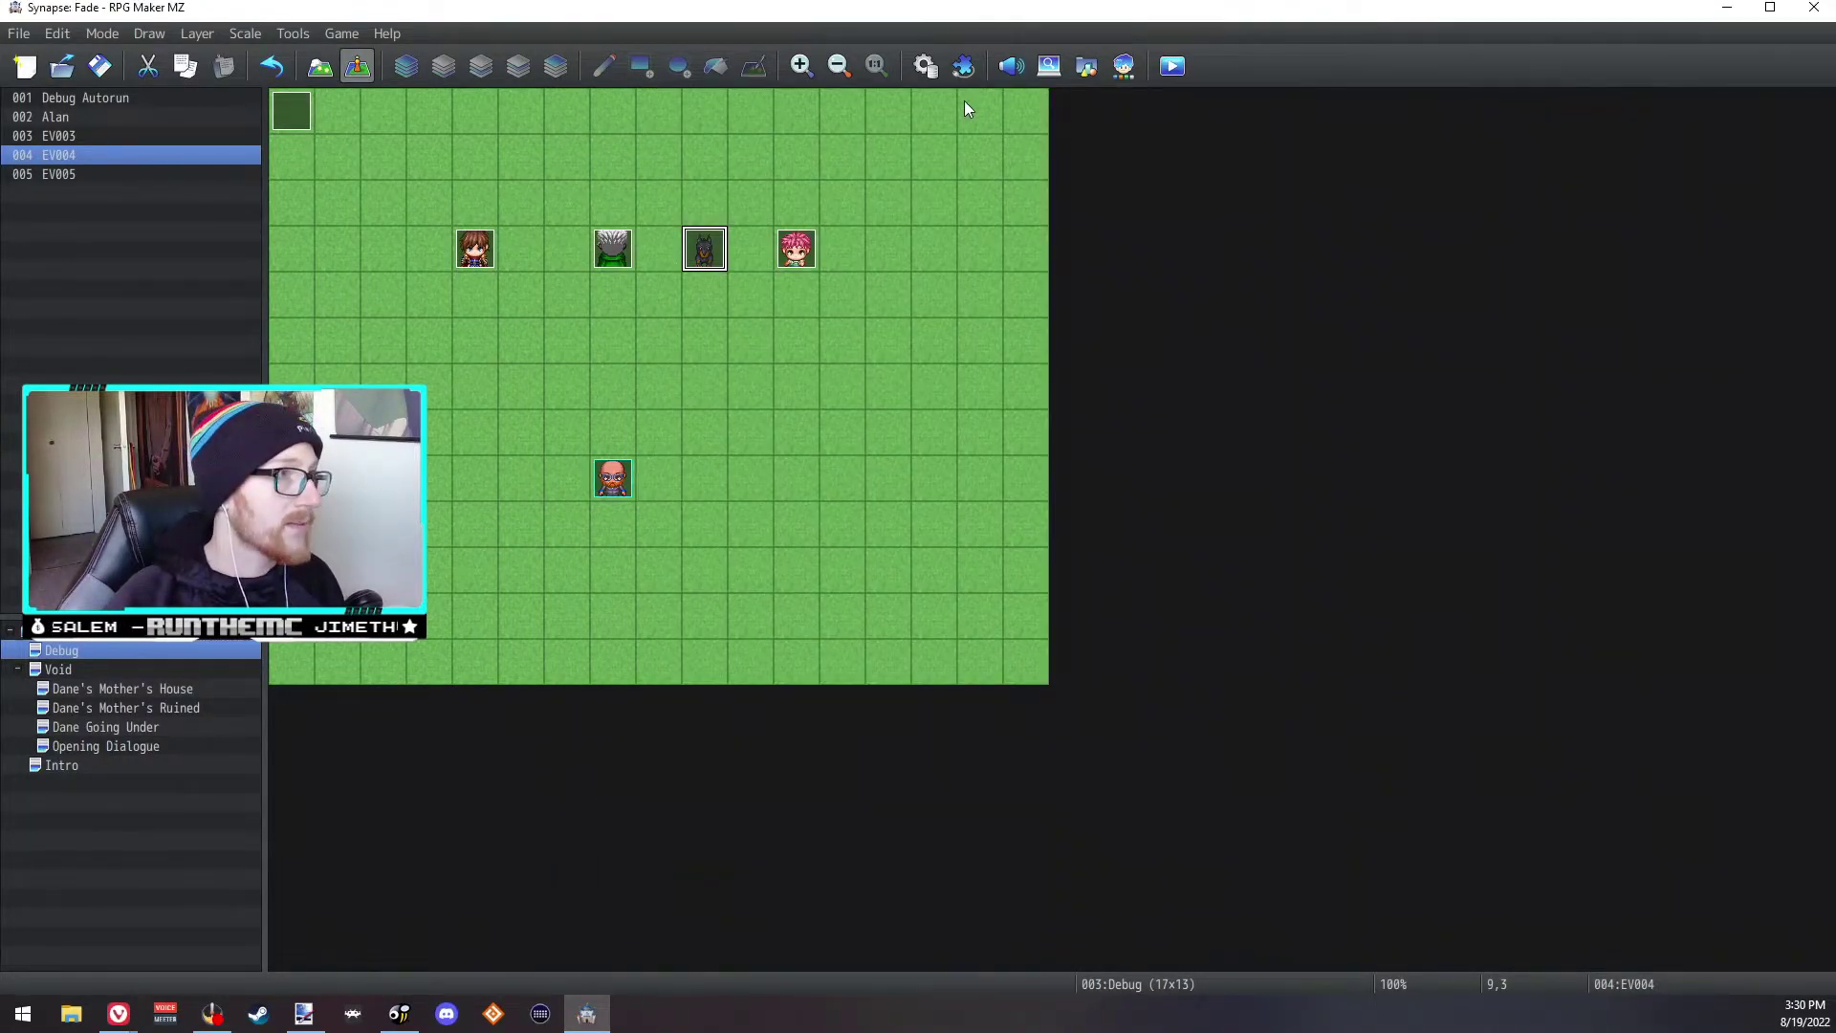
Step: Set the actor Dane's class to 0001 Swordsman in the database and apply the change
left_click(962, 65)
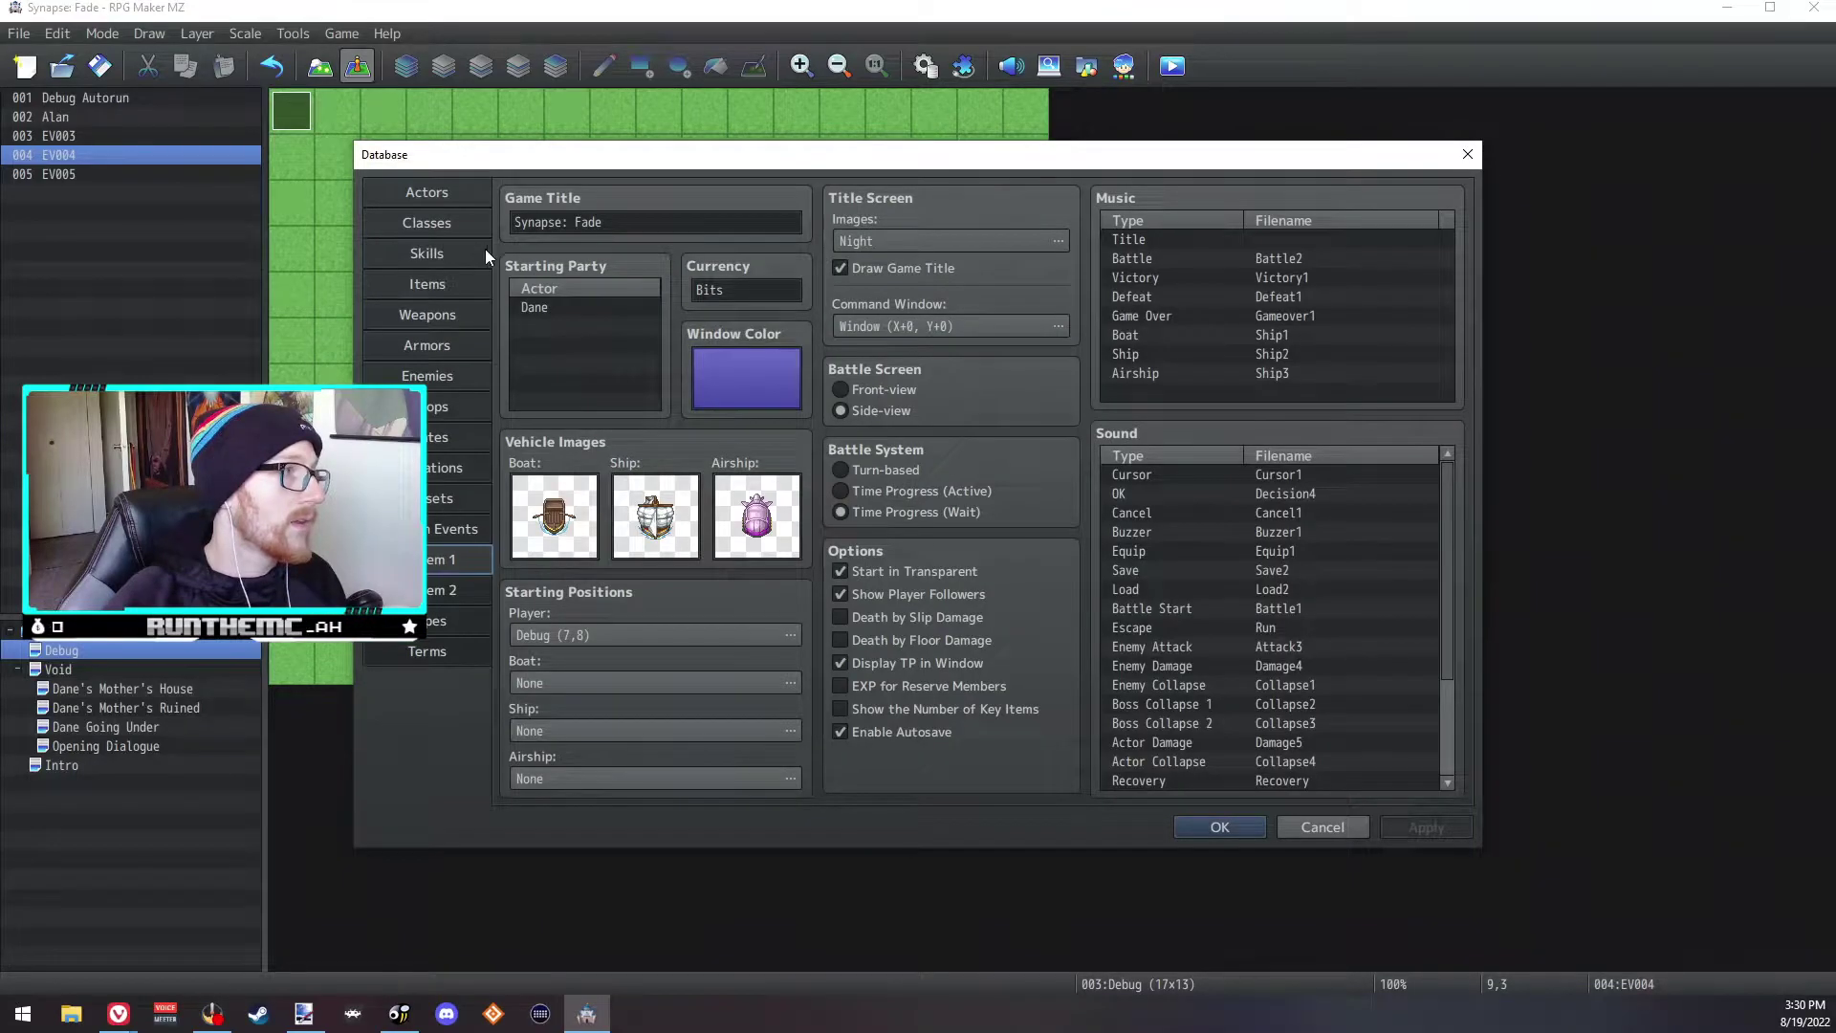
left_click(426, 192)
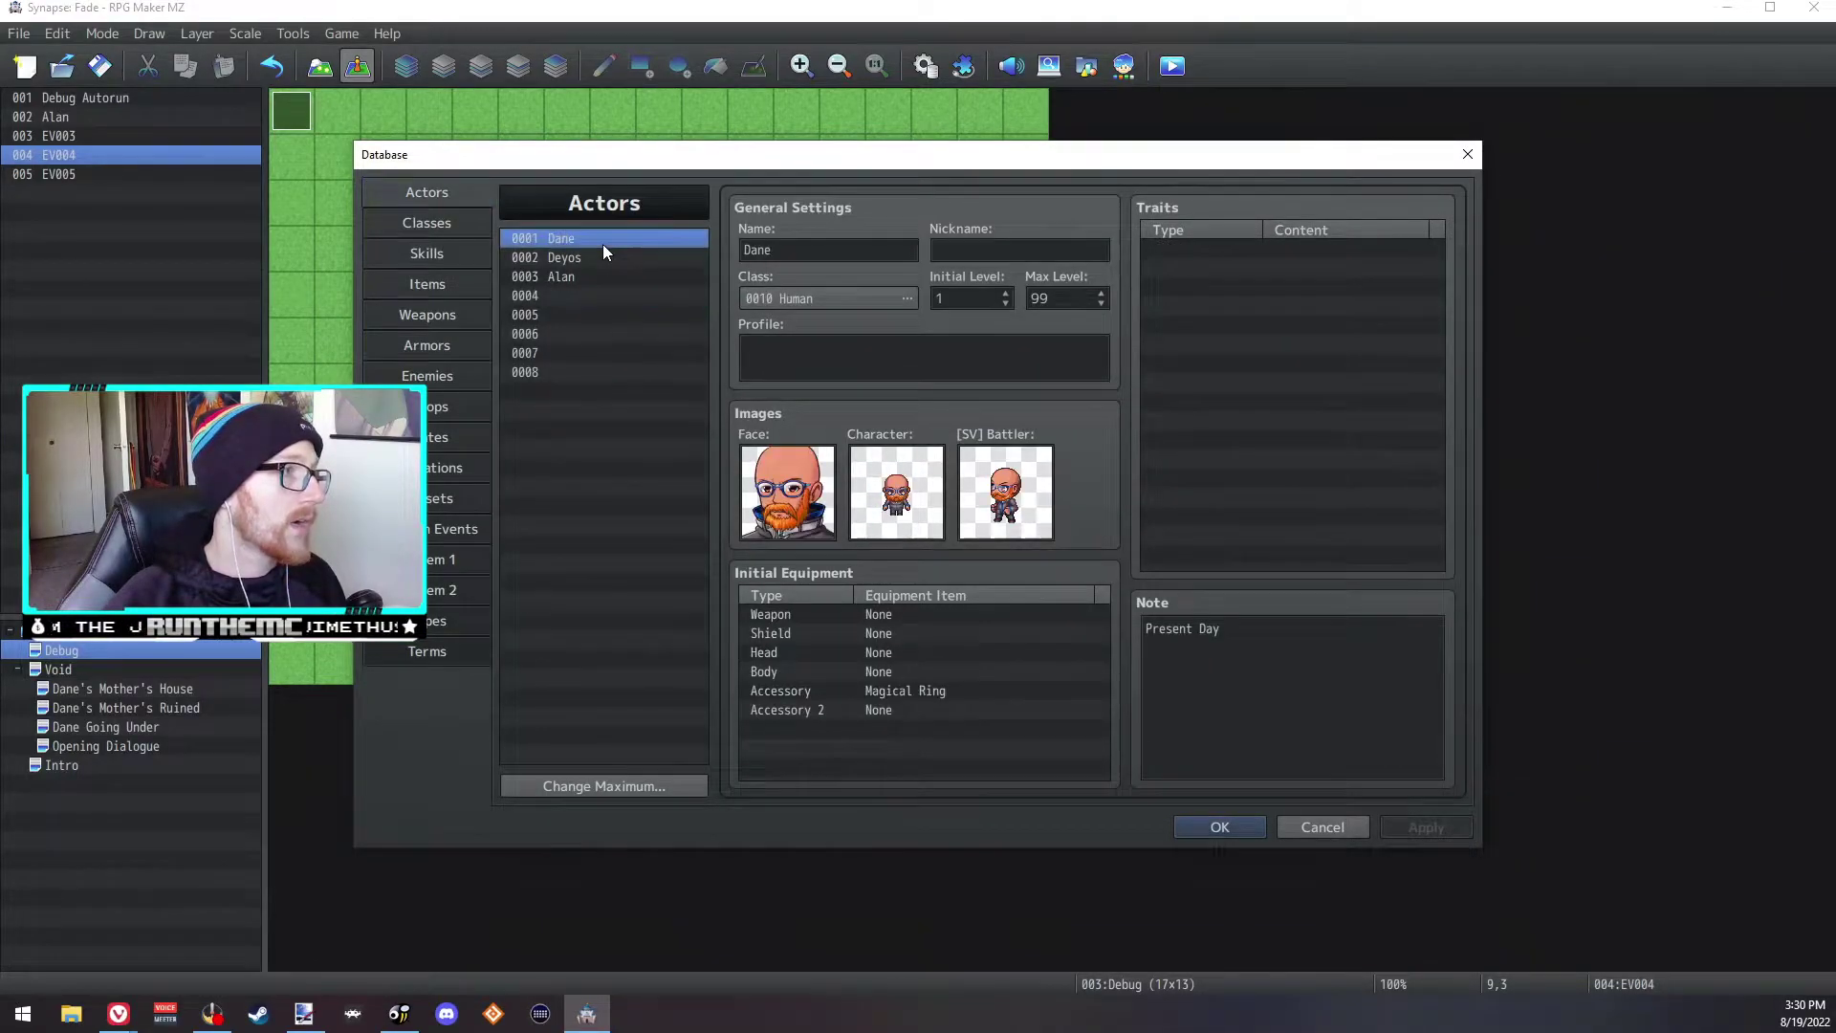
left_click(882, 299)
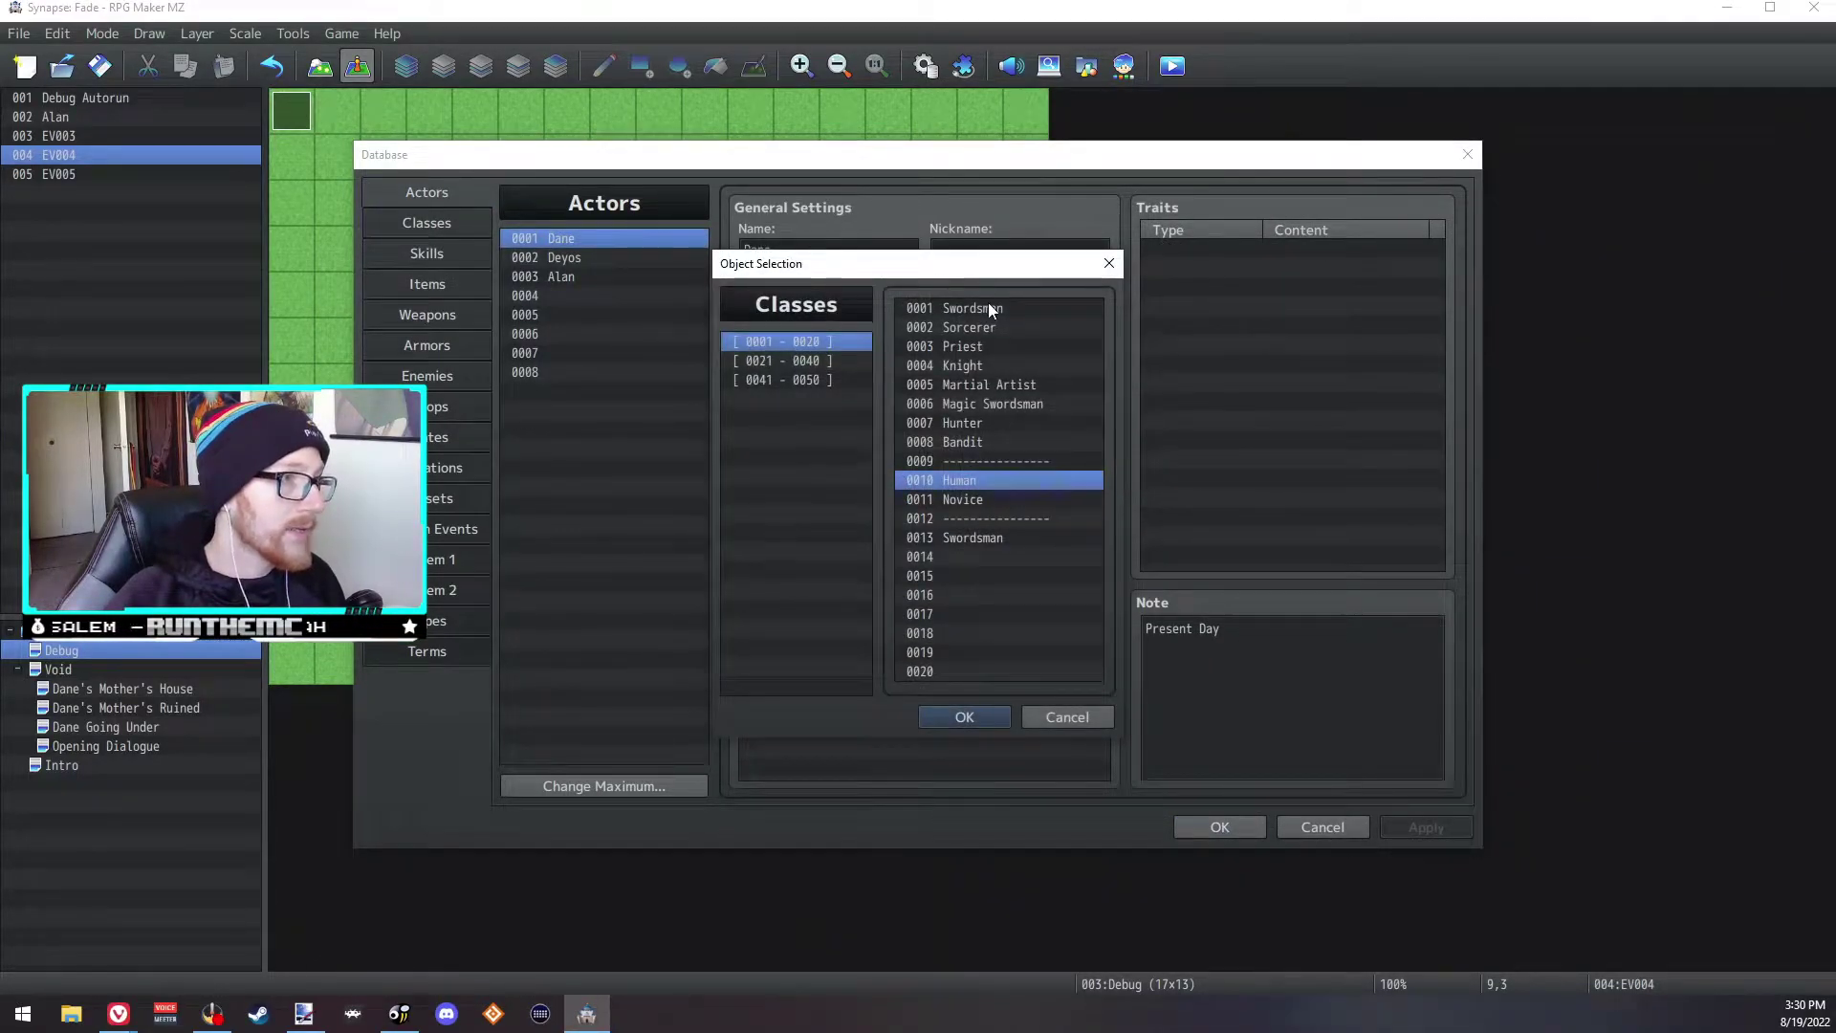
left_click(990, 717)
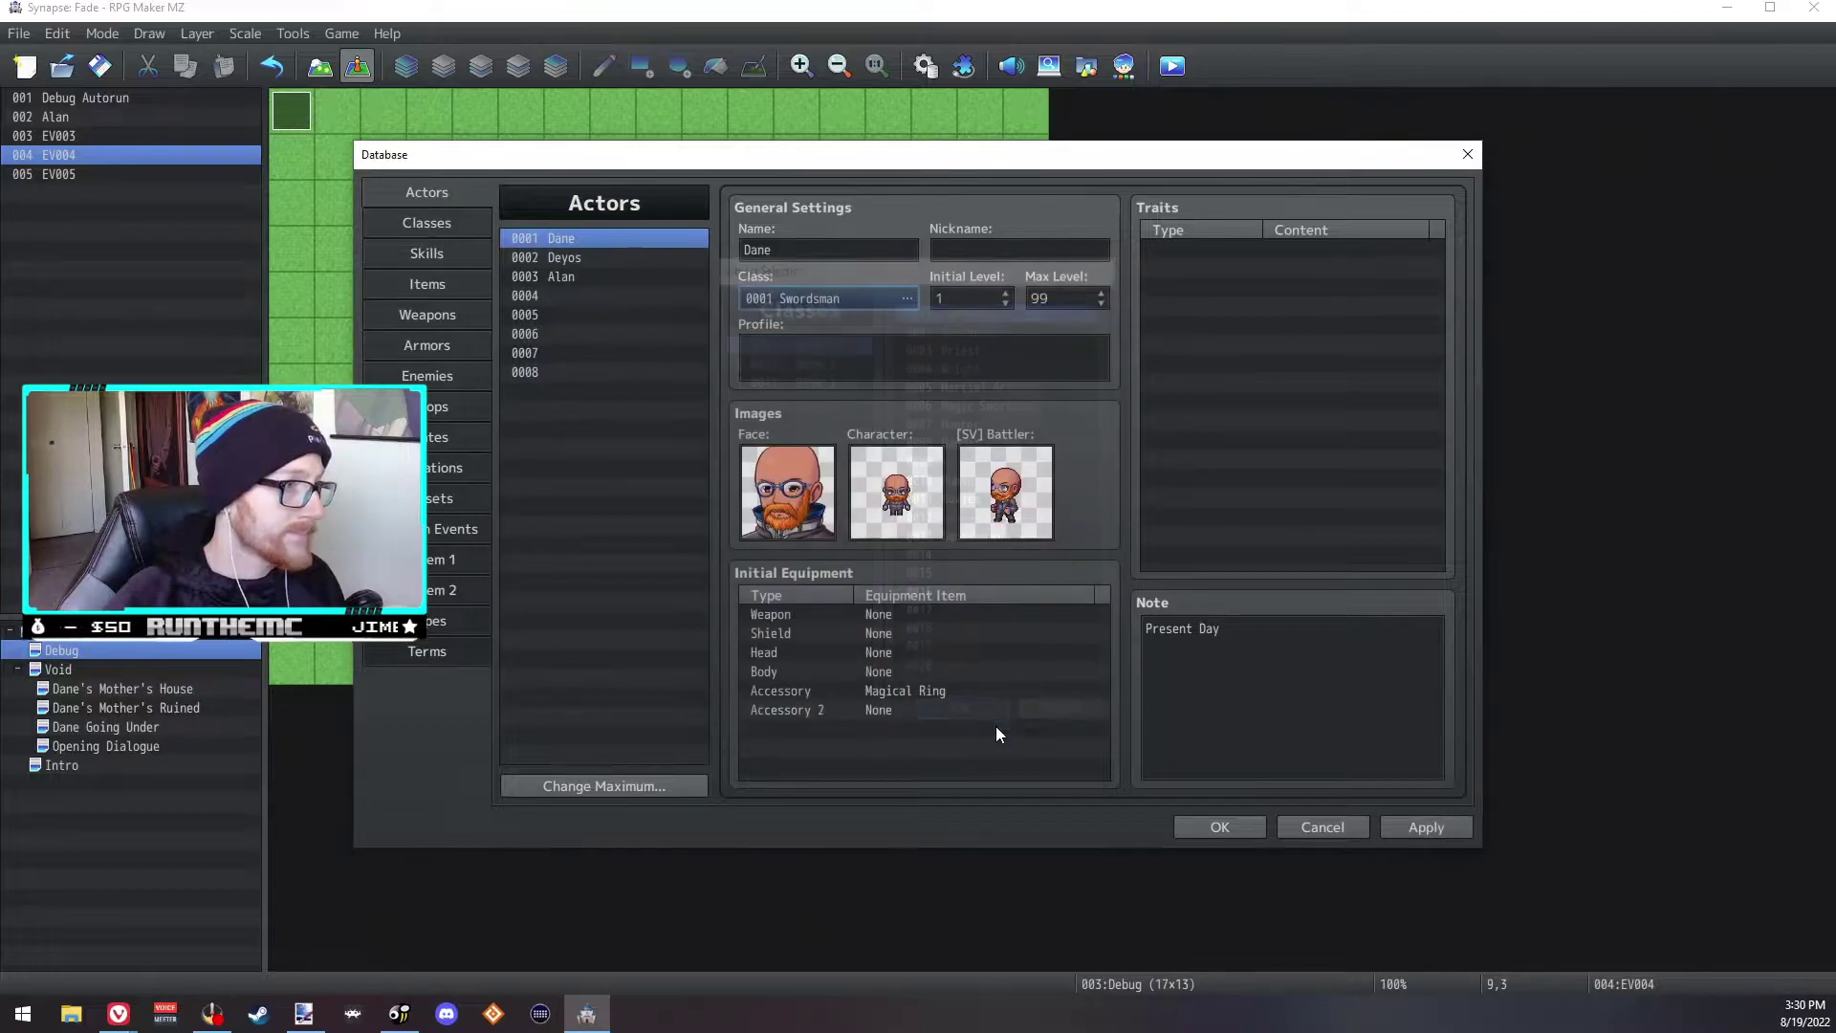
left_click(1406, 824)
Step: Compare the learnable skills of the Swordsman, Magic Swordsman and Martial Artist classes, then close the database
left_click(413, 251)
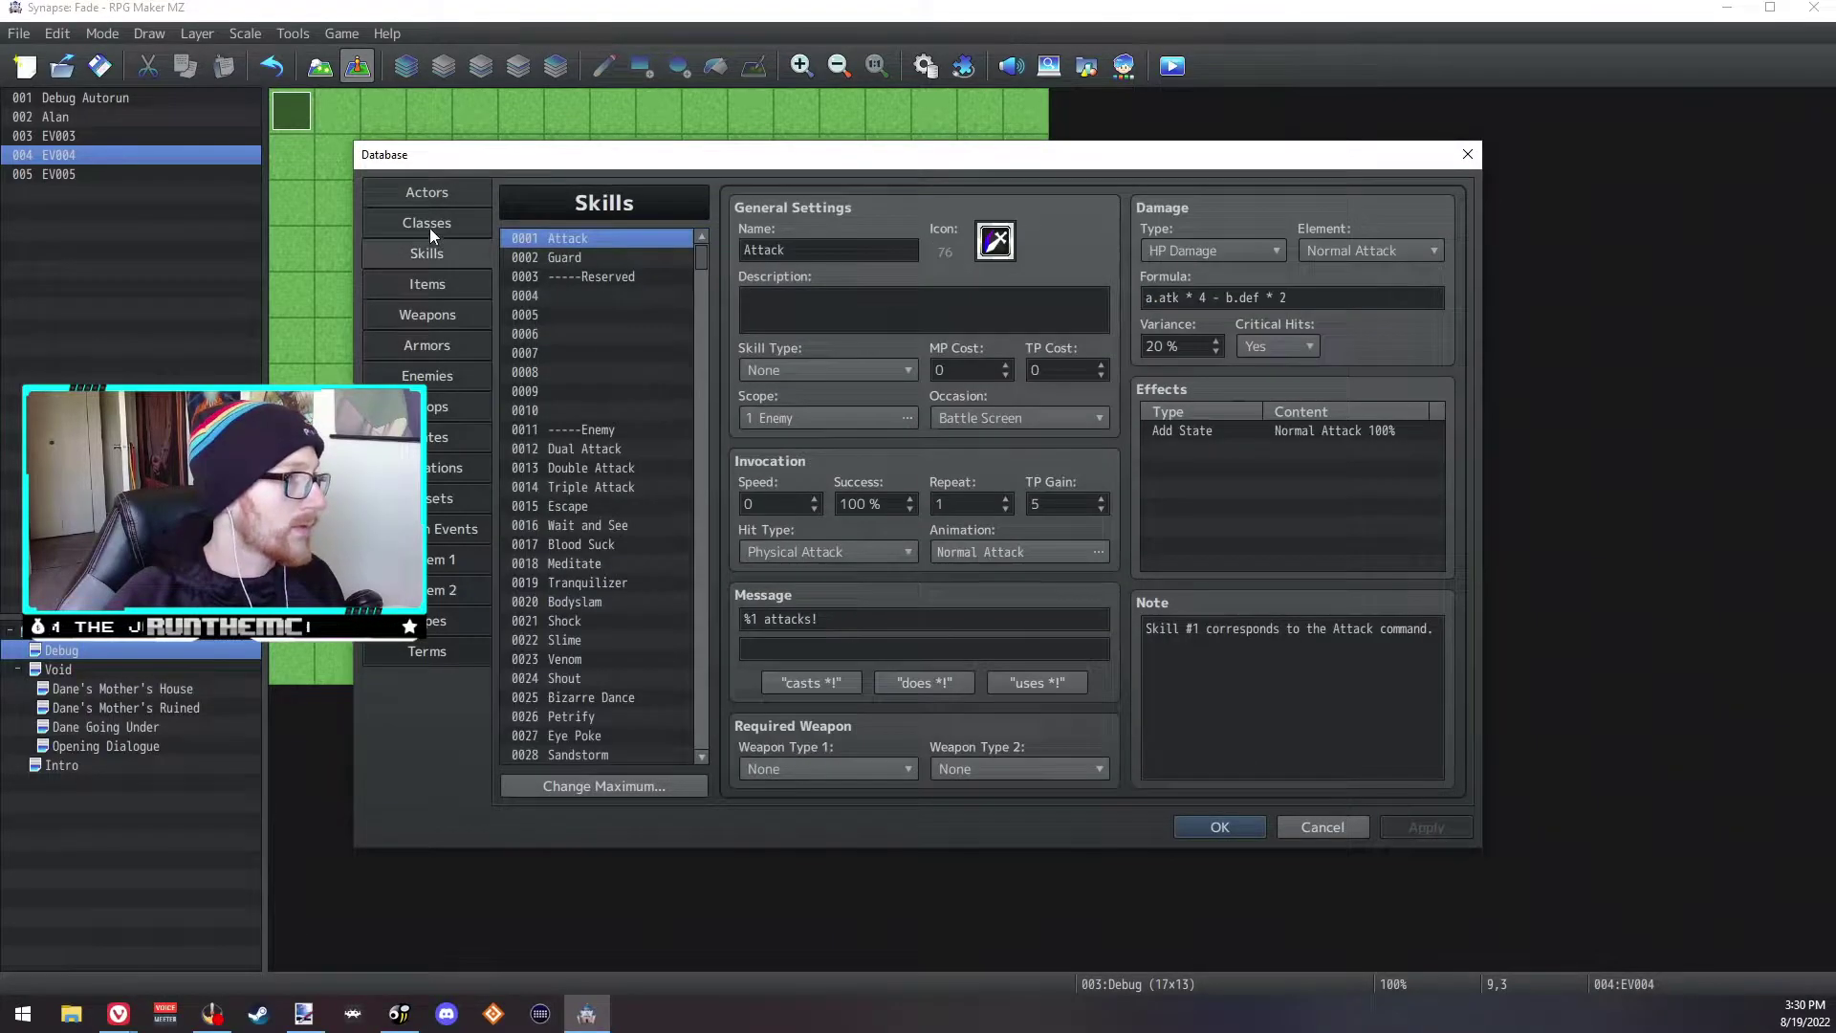
left_click(428, 225)
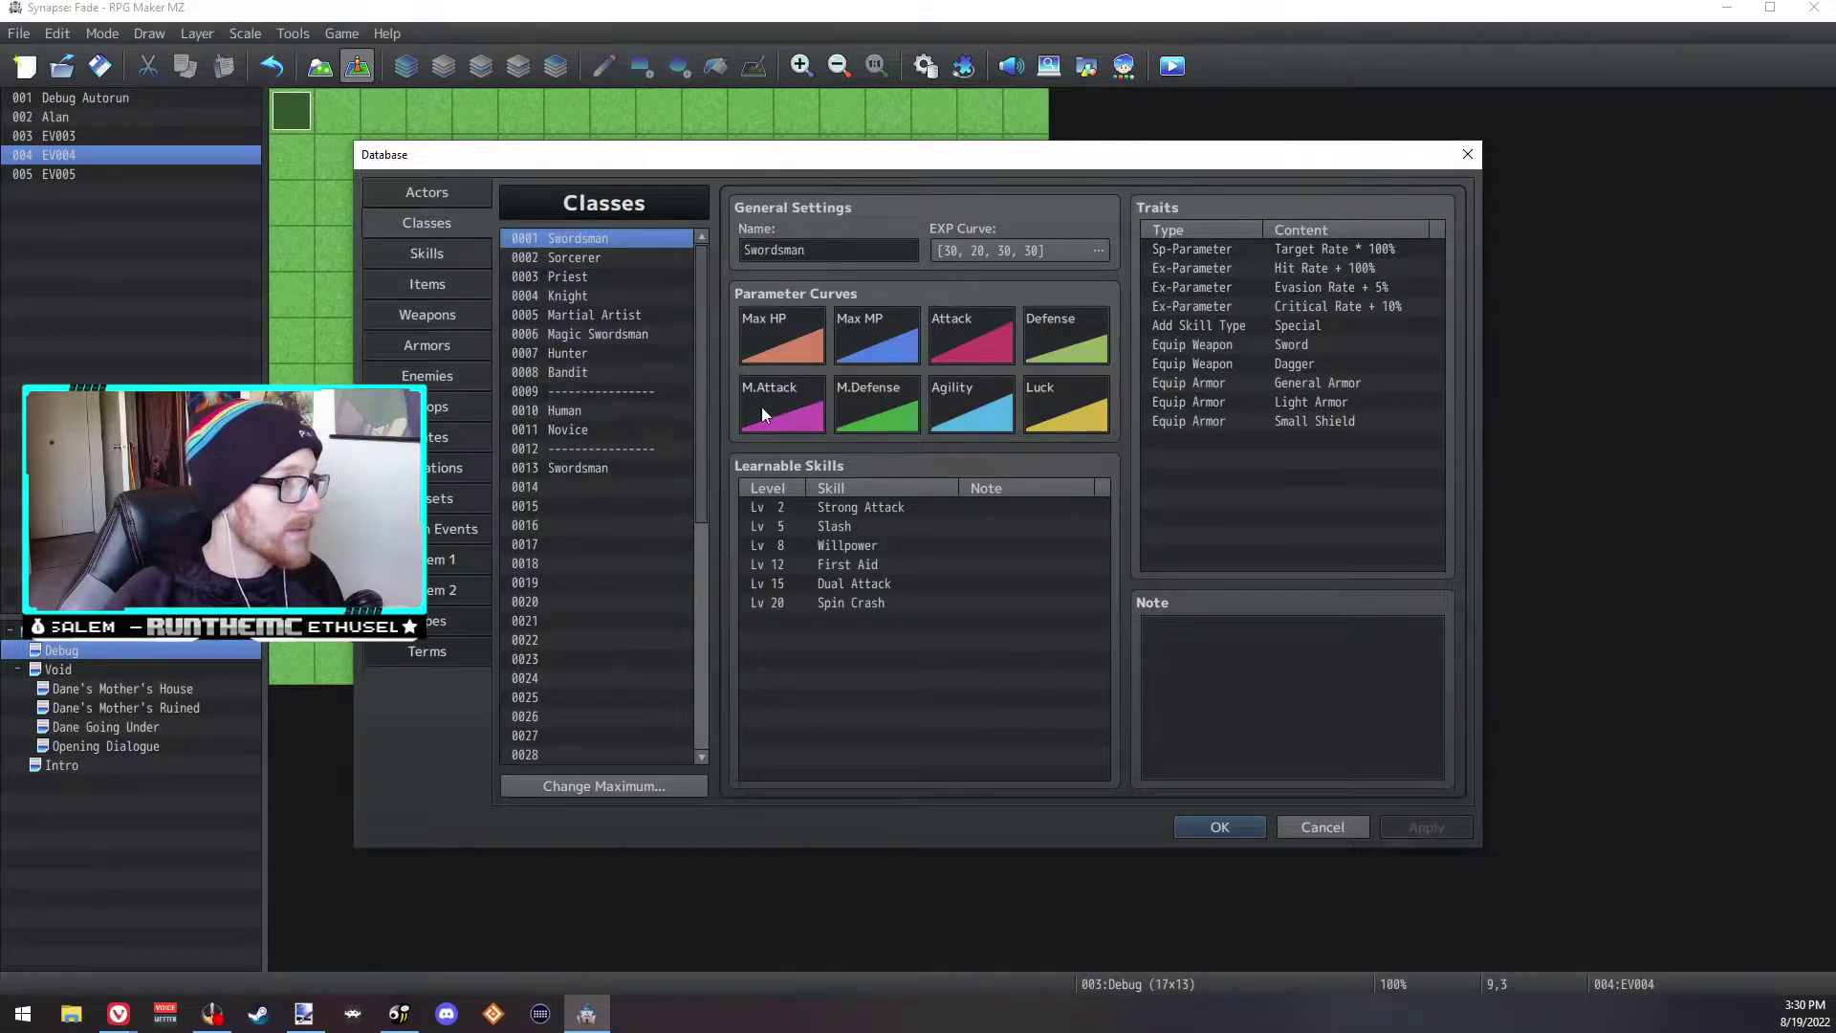
left_click(622, 332)
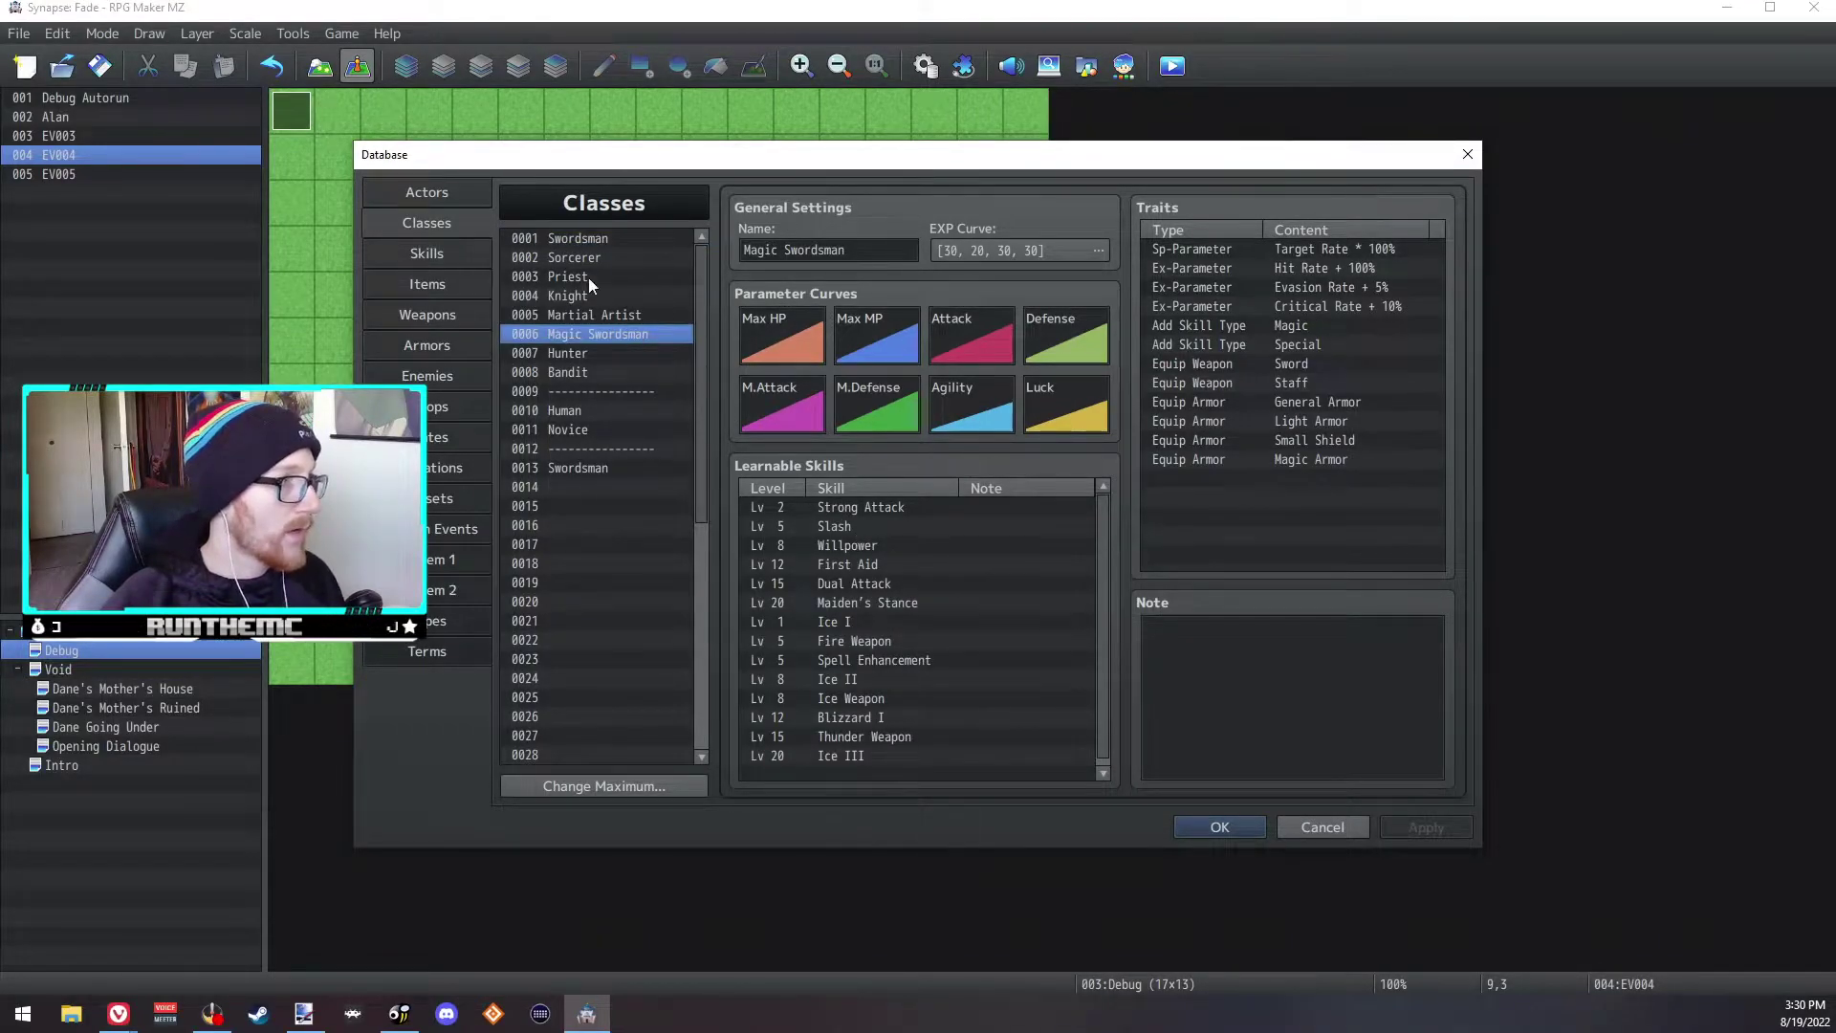
left_click(610, 237)
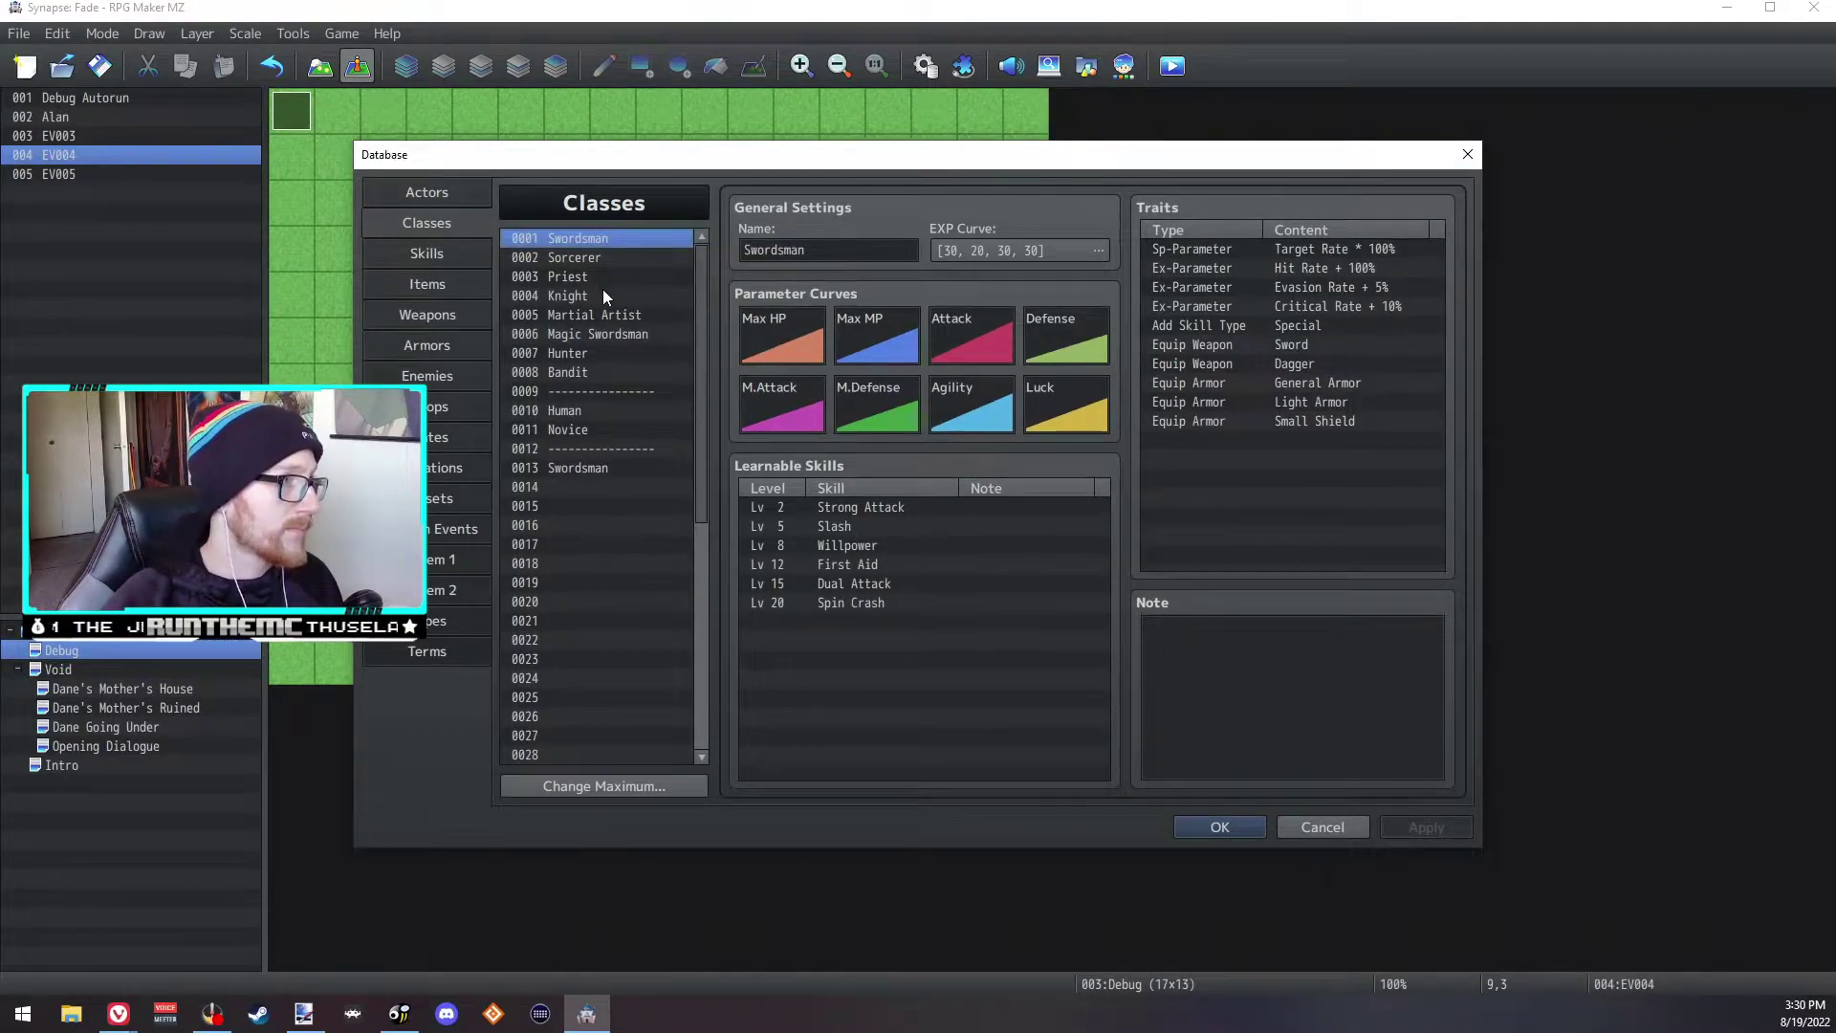
left_click(608, 315)
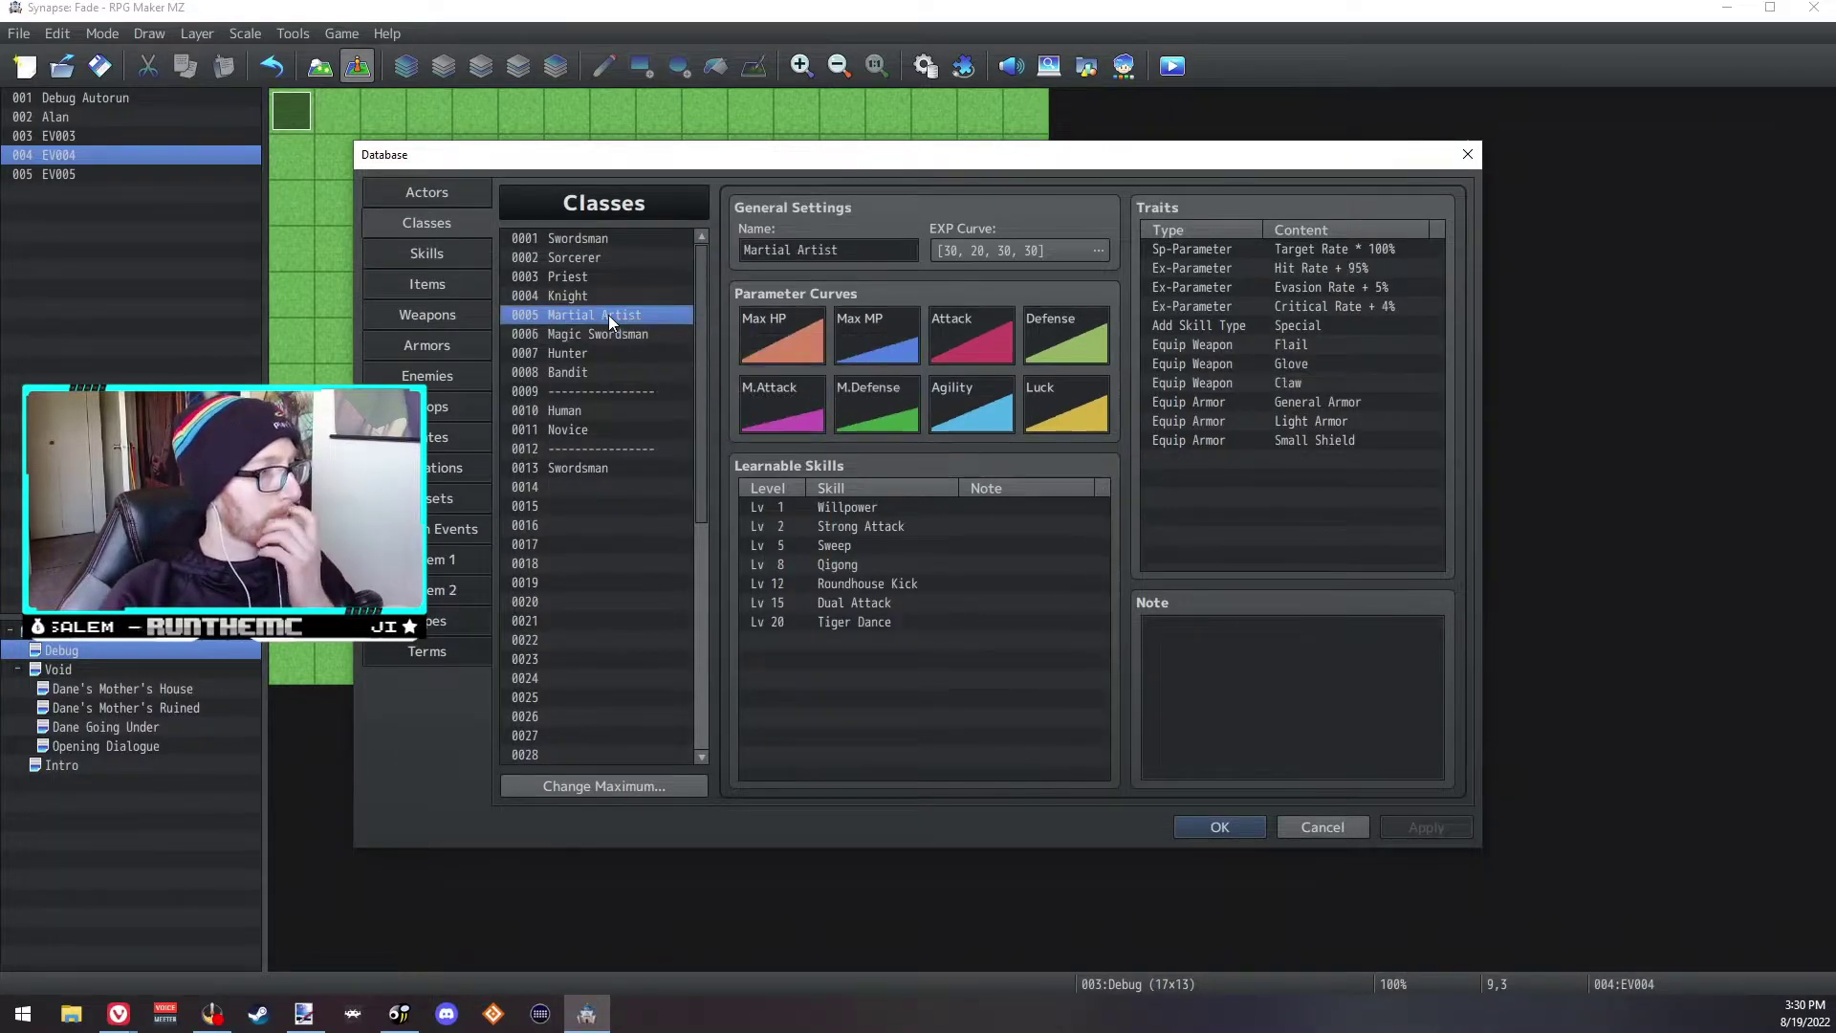
left_click(1209, 828)
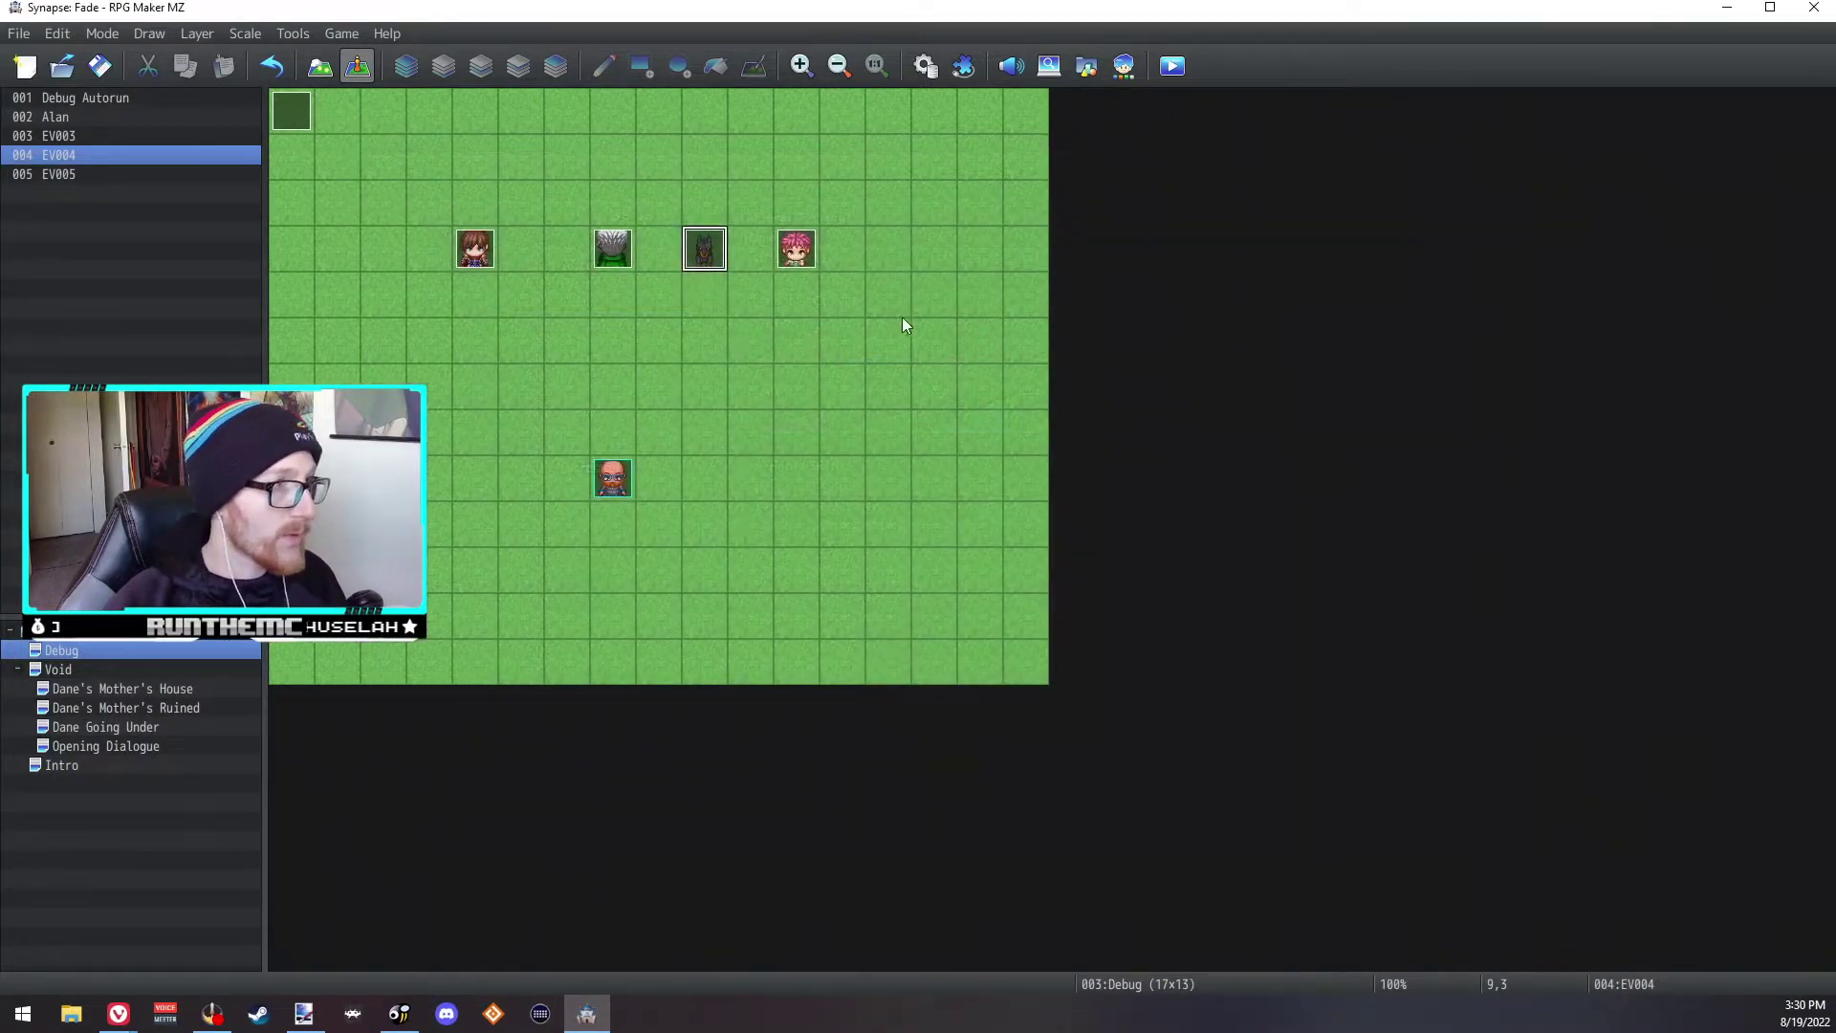
Step: Set the dog event's Change Class command to make Dane a Martial Artist, and save the event
double_click(705, 248)
double_click(985, 300)
left_click(1069, 543)
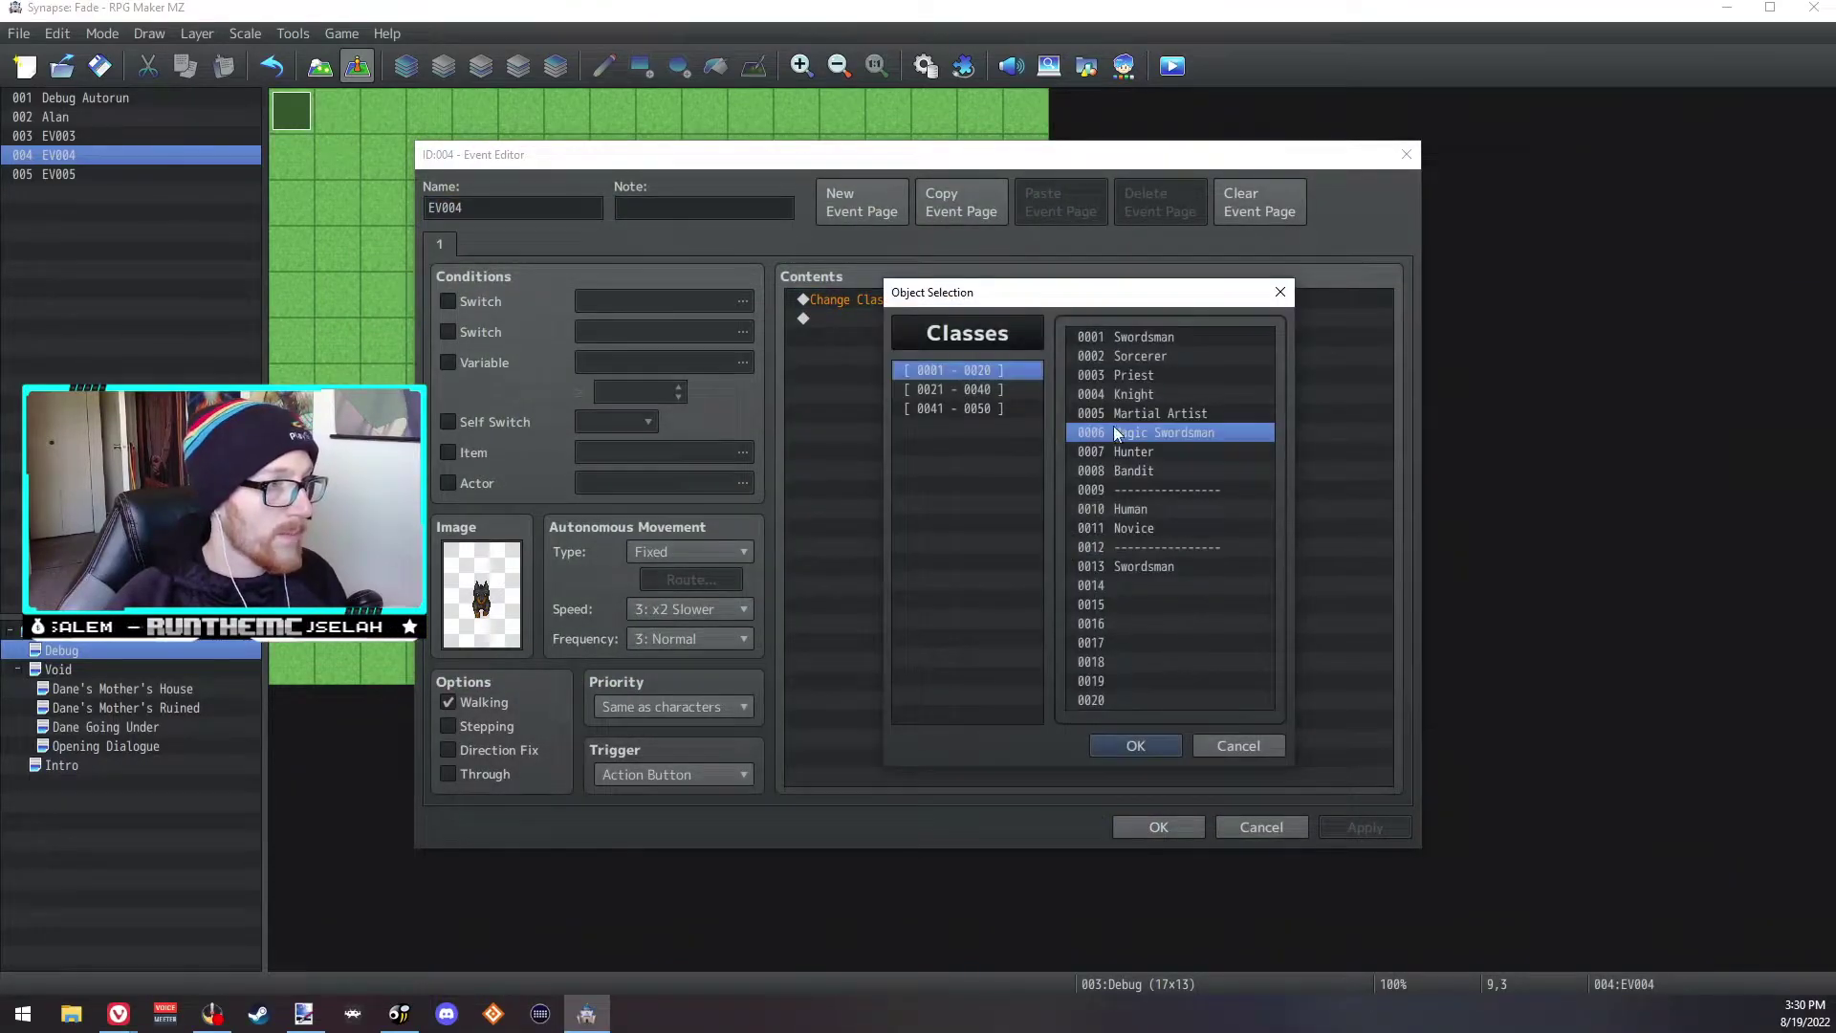
left_click(1154, 415)
left_click(1136, 746)
left_click(1038, 607)
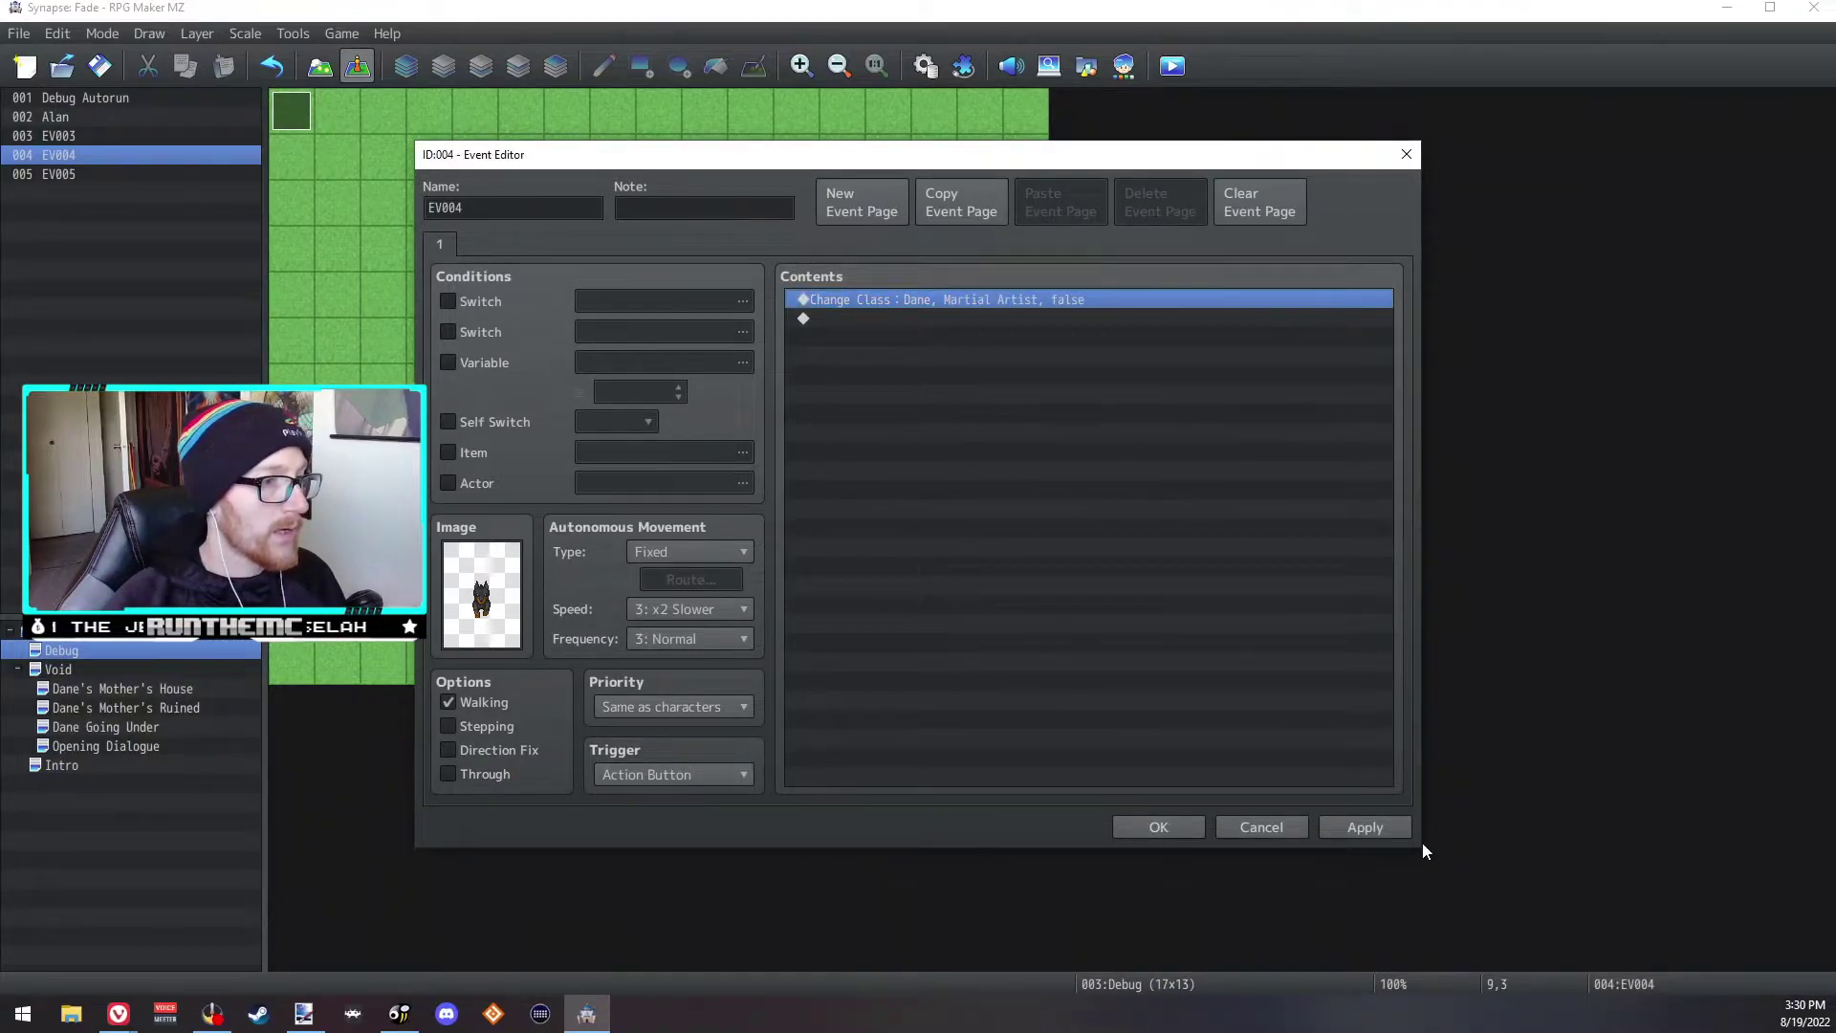
left_click(1364, 827)
left_click(1170, 827)
Step: Inspect the Martial Artist's Strong Attack skill entry in the database and compare it with the Swordsman's learnable skills
left_click(924, 67)
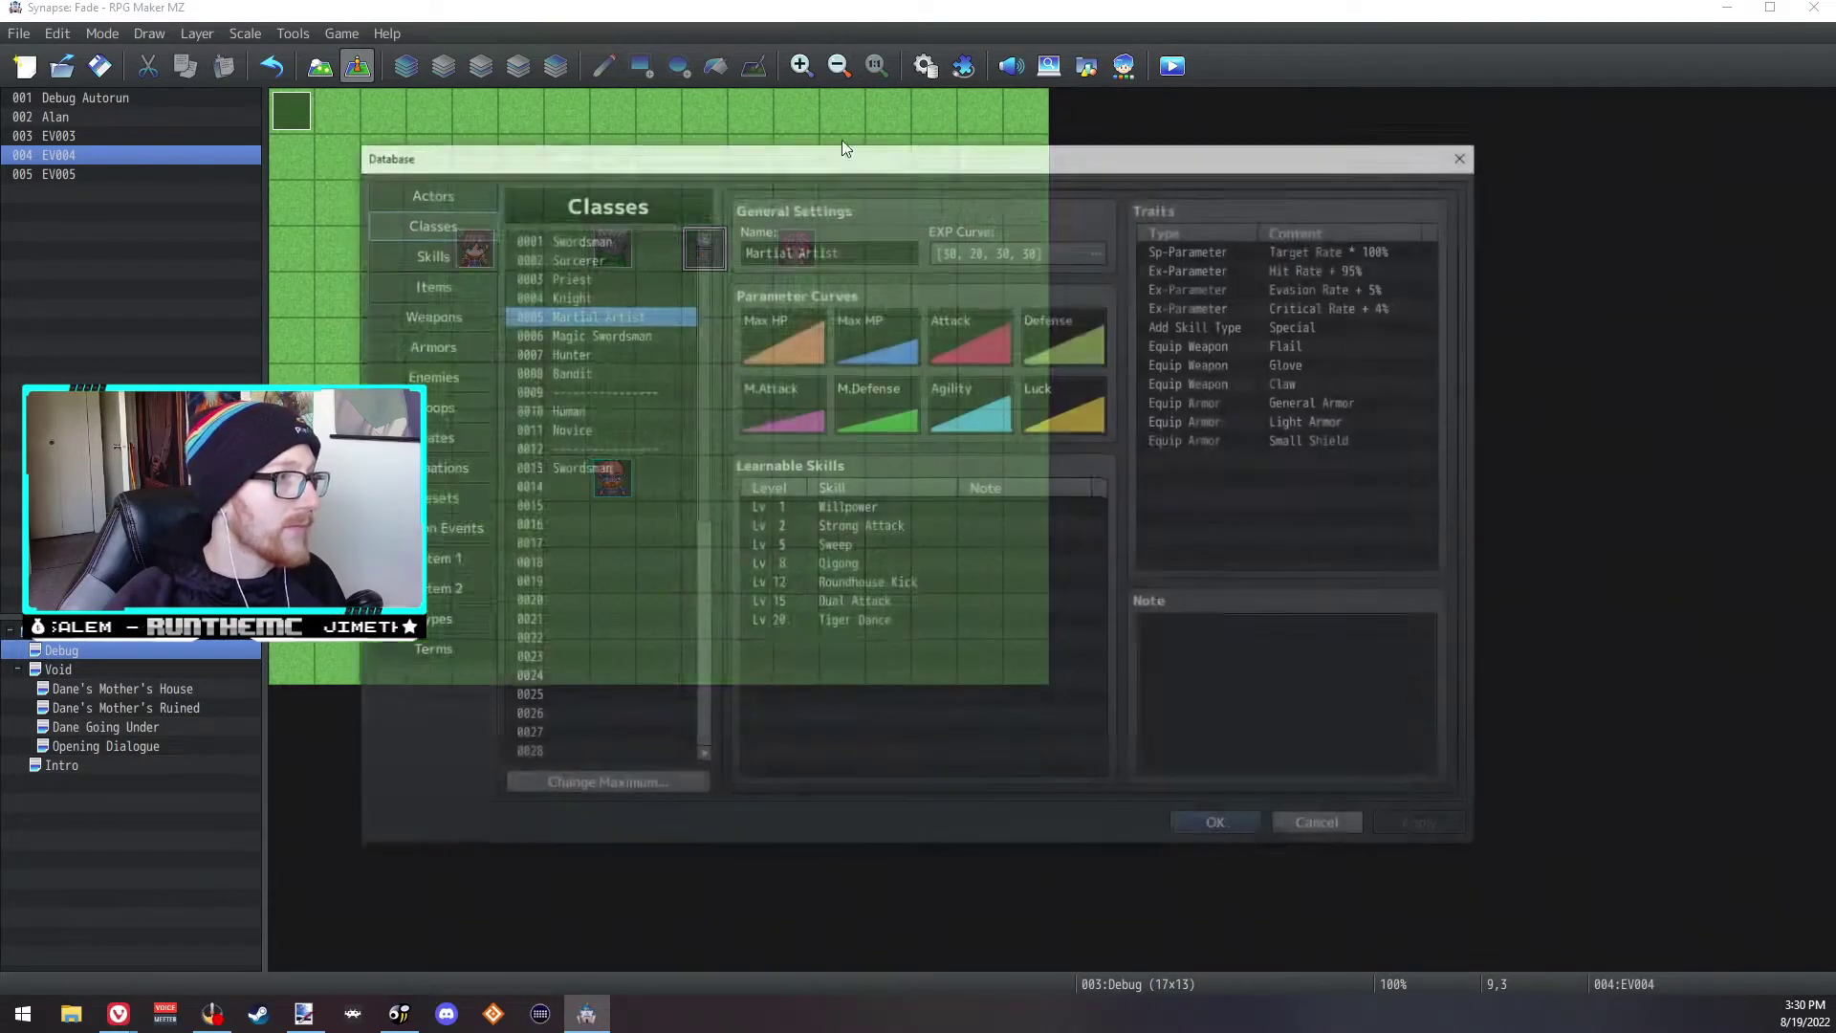
double_click(843, 526)
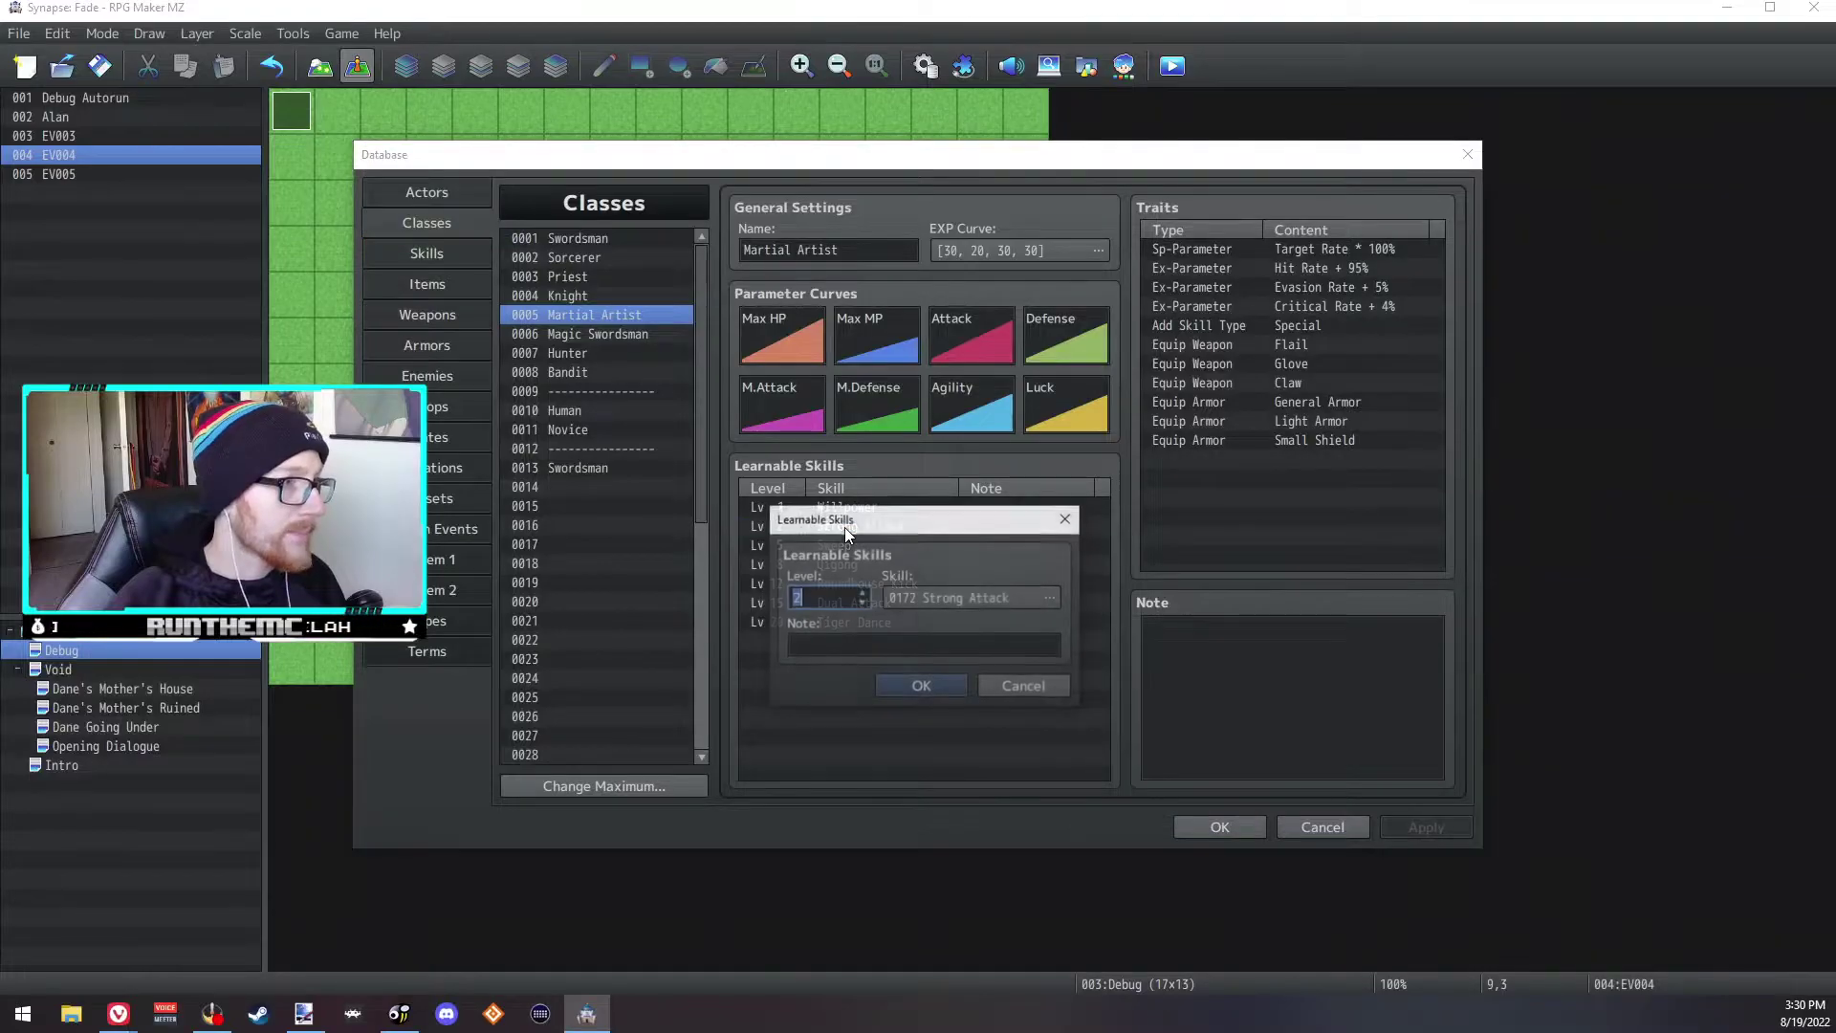
left_click(1021, 685)
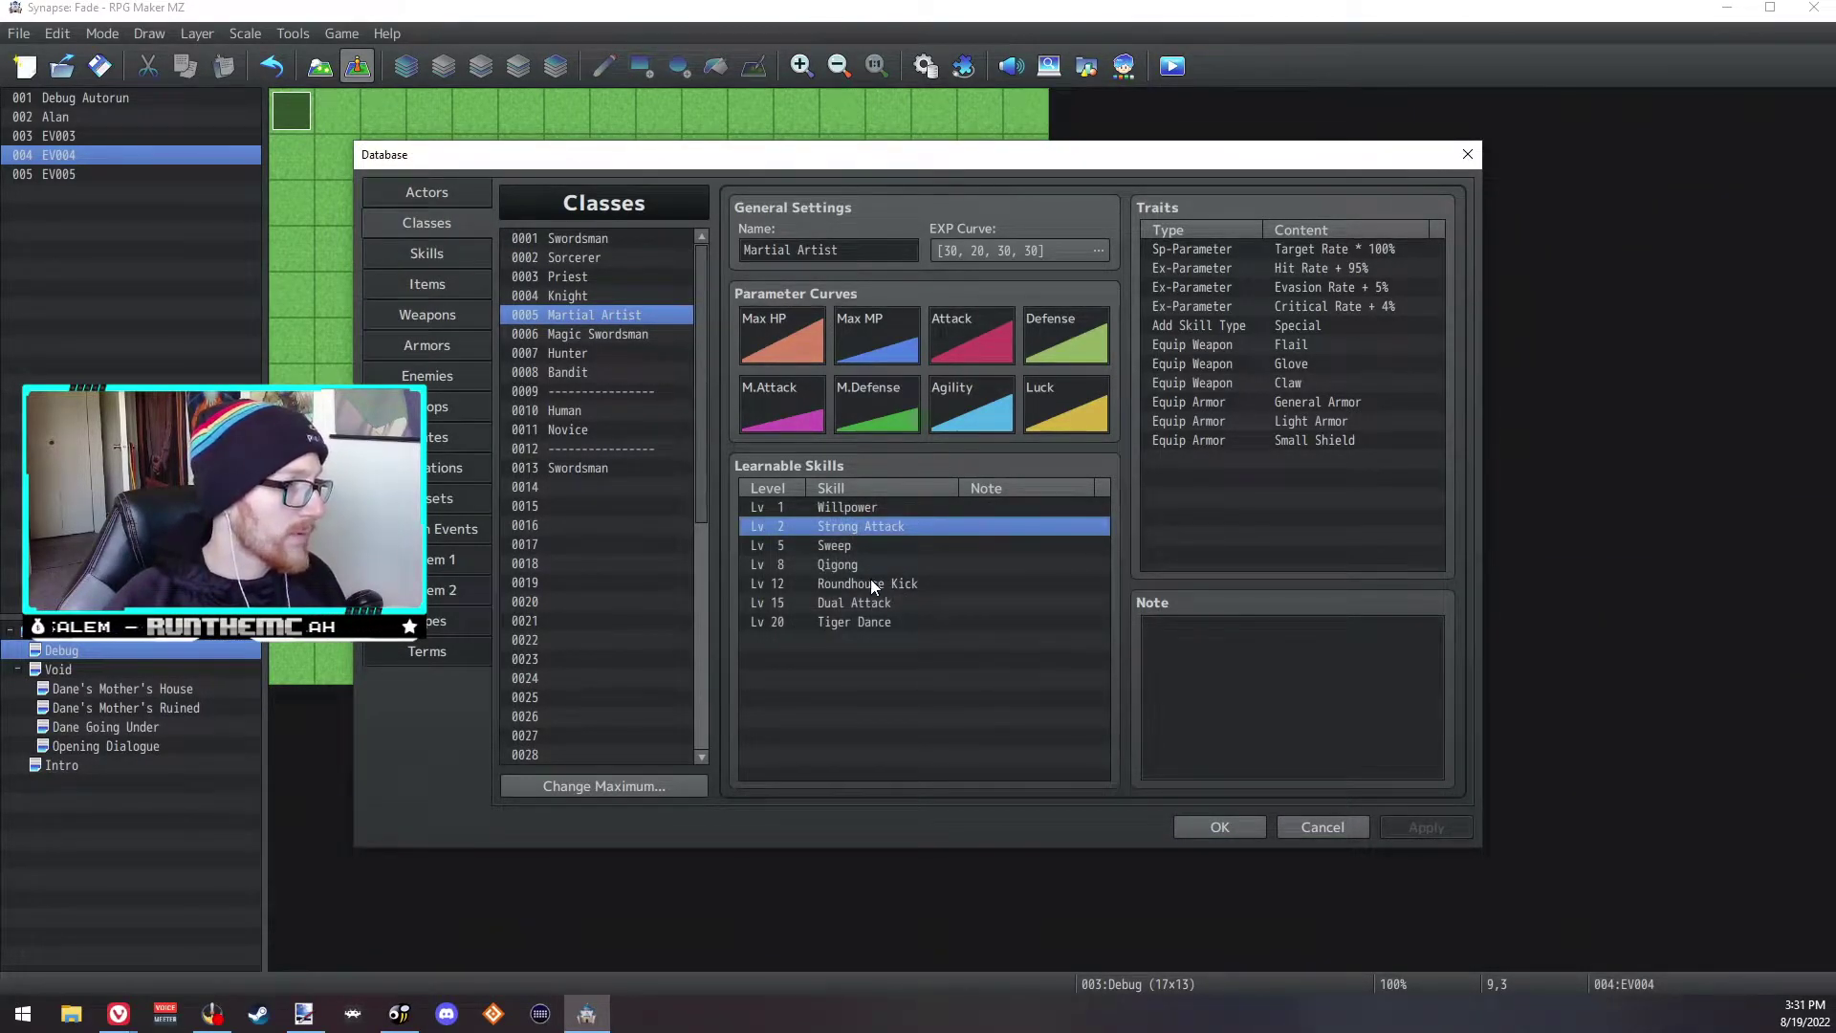
left_click(591, 239)
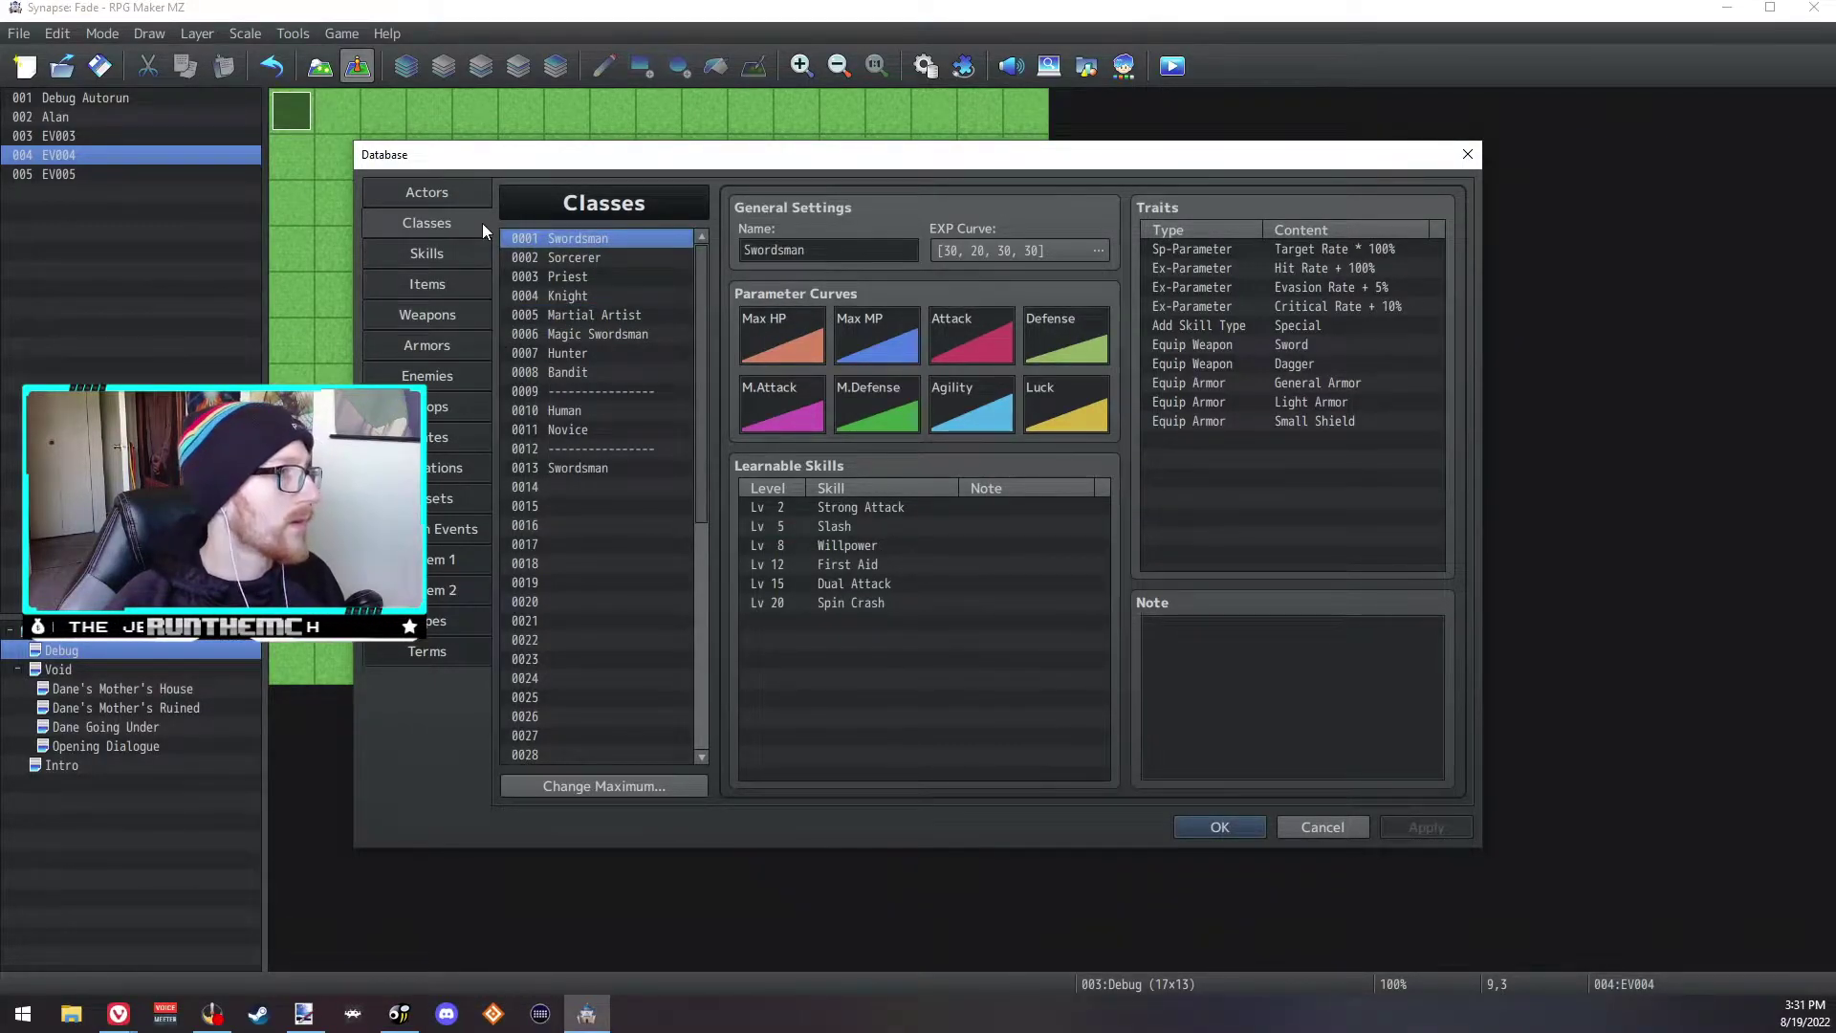
Step: Find the Willpower skill among the Swordsman skills in the database and check its skill type
left_click(451, 192)
left_click(451, 255)
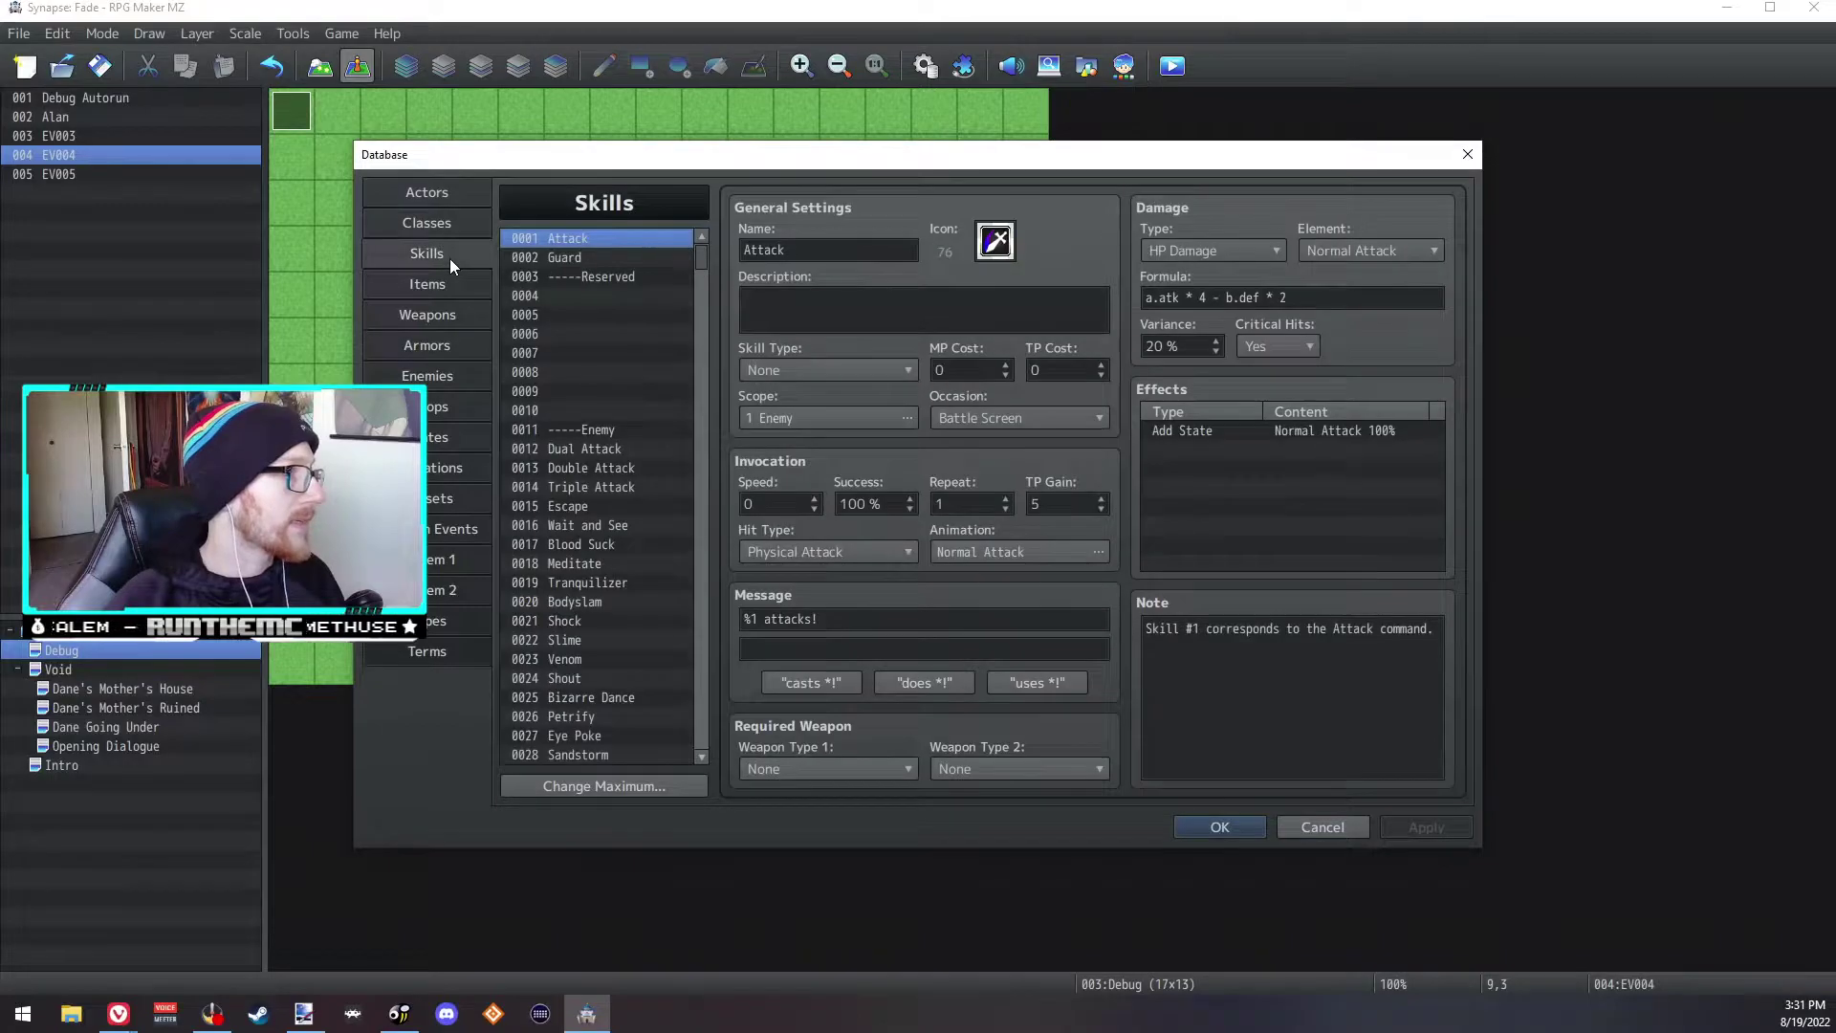
scroll(608, 488, "down", 3)
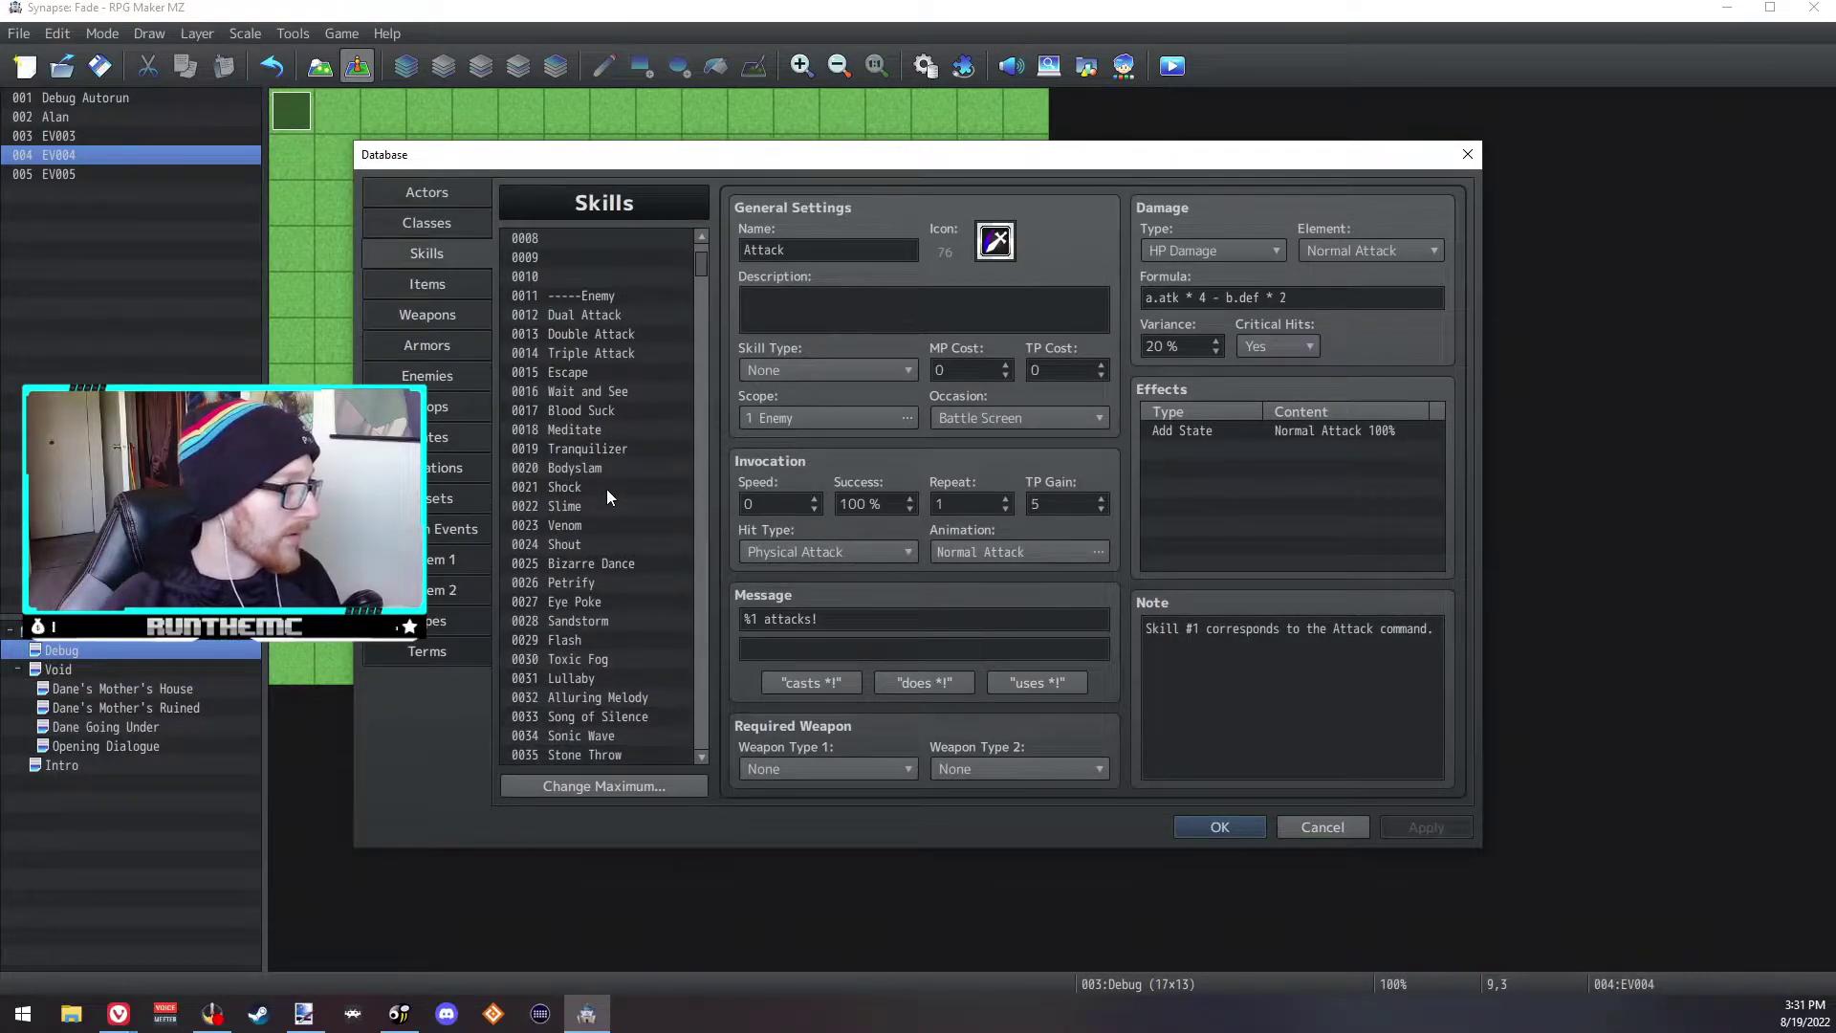
scroll(606, 489, "down", 2)
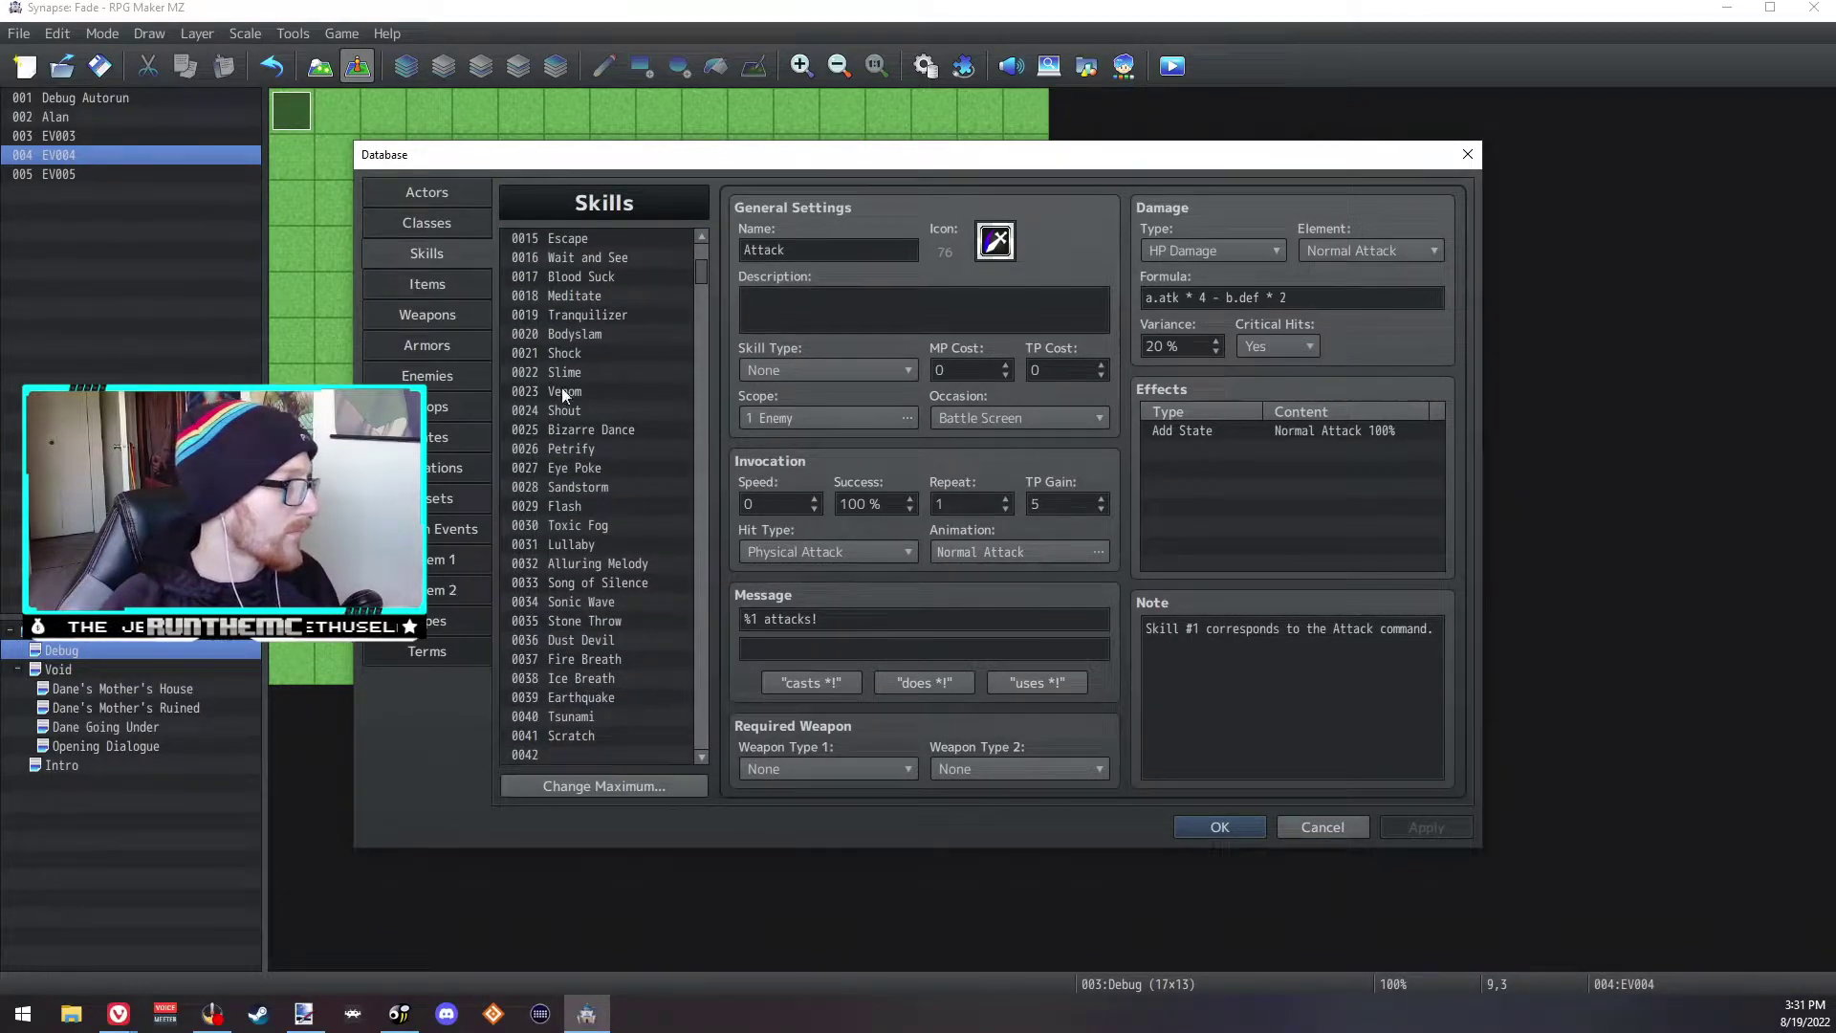
scroll(605, 560, "down", 12)
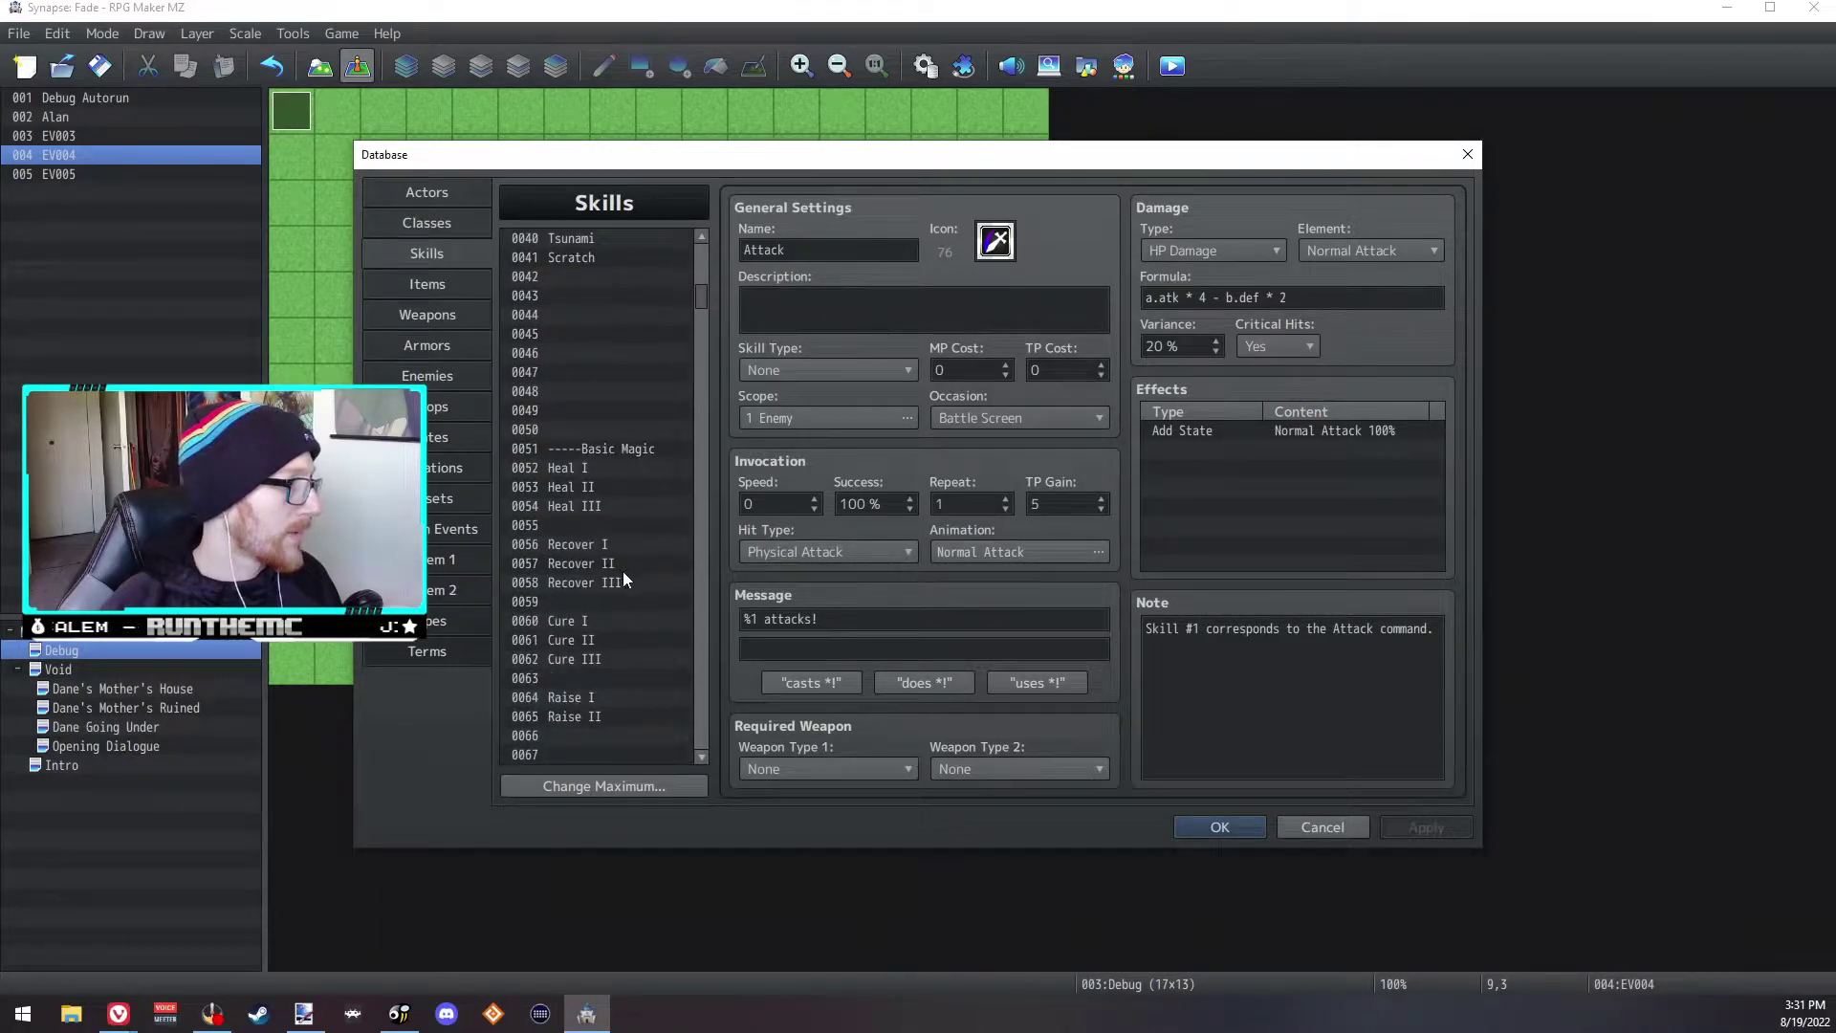
scroll(616, 566, "down", 13)
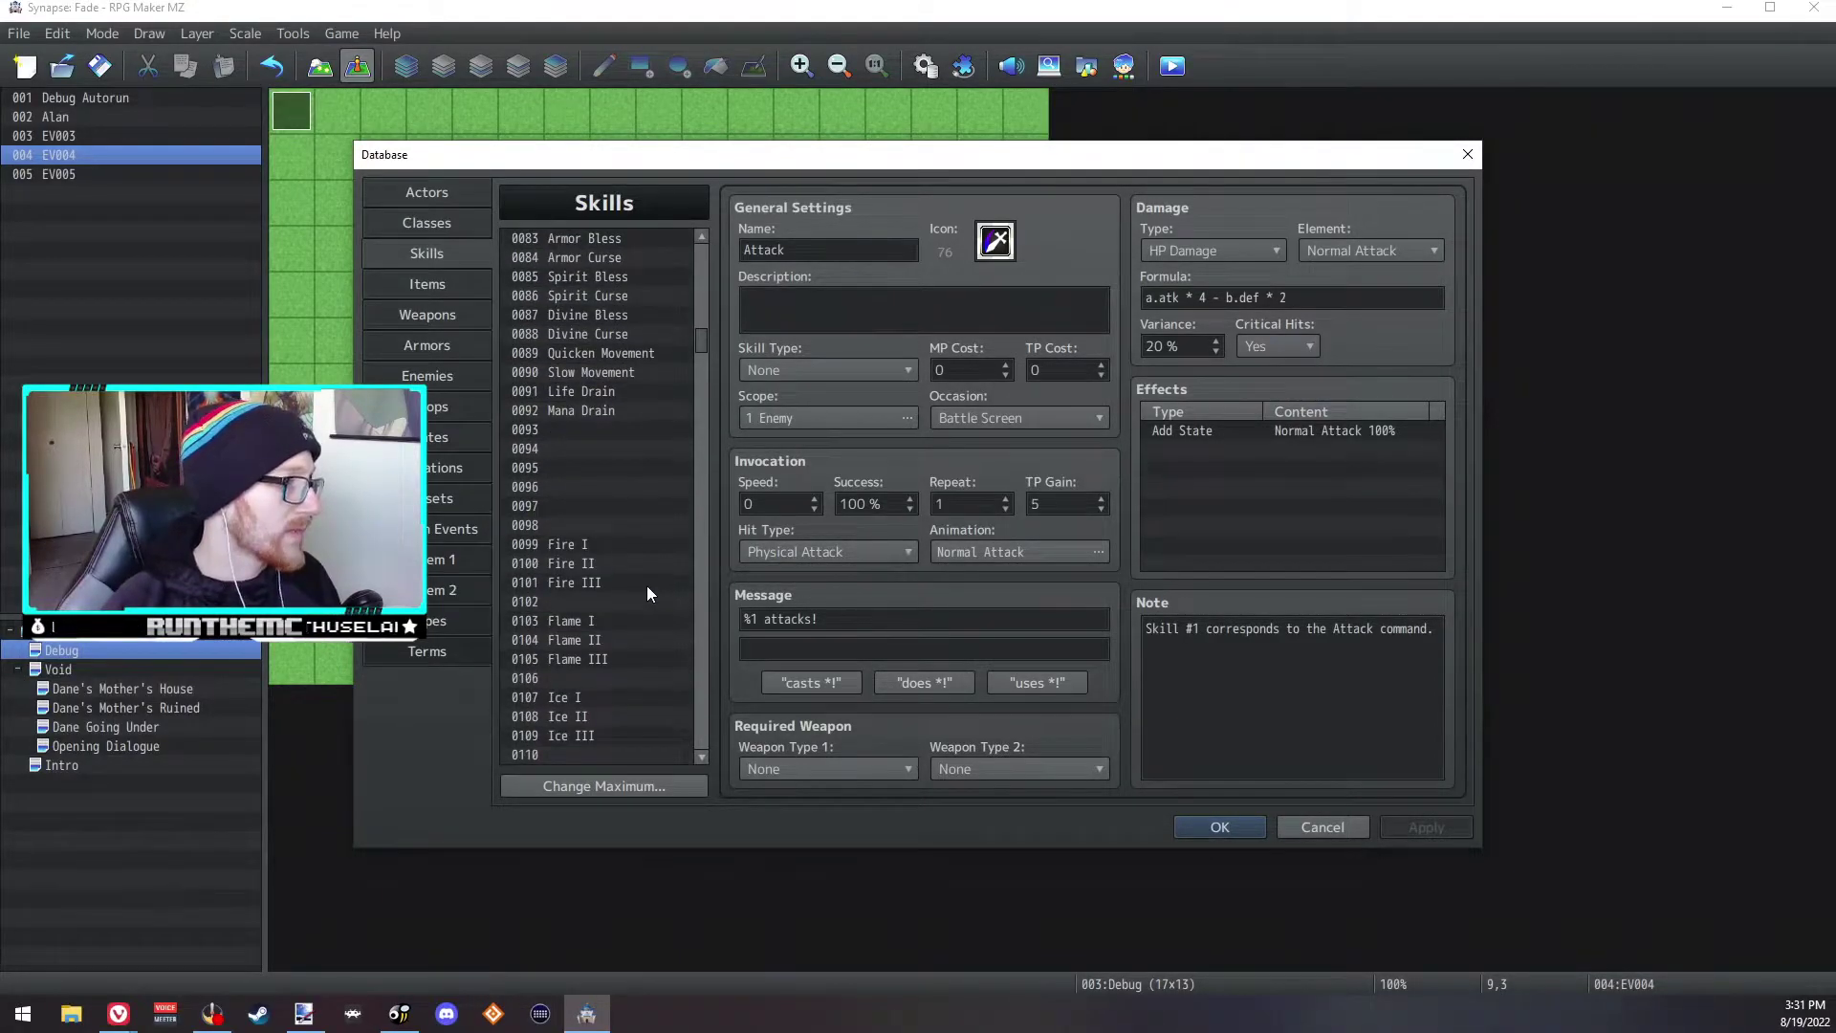
left_click_drag(704, 342, 729, 412)
scroll(641, 428, "down", 1)
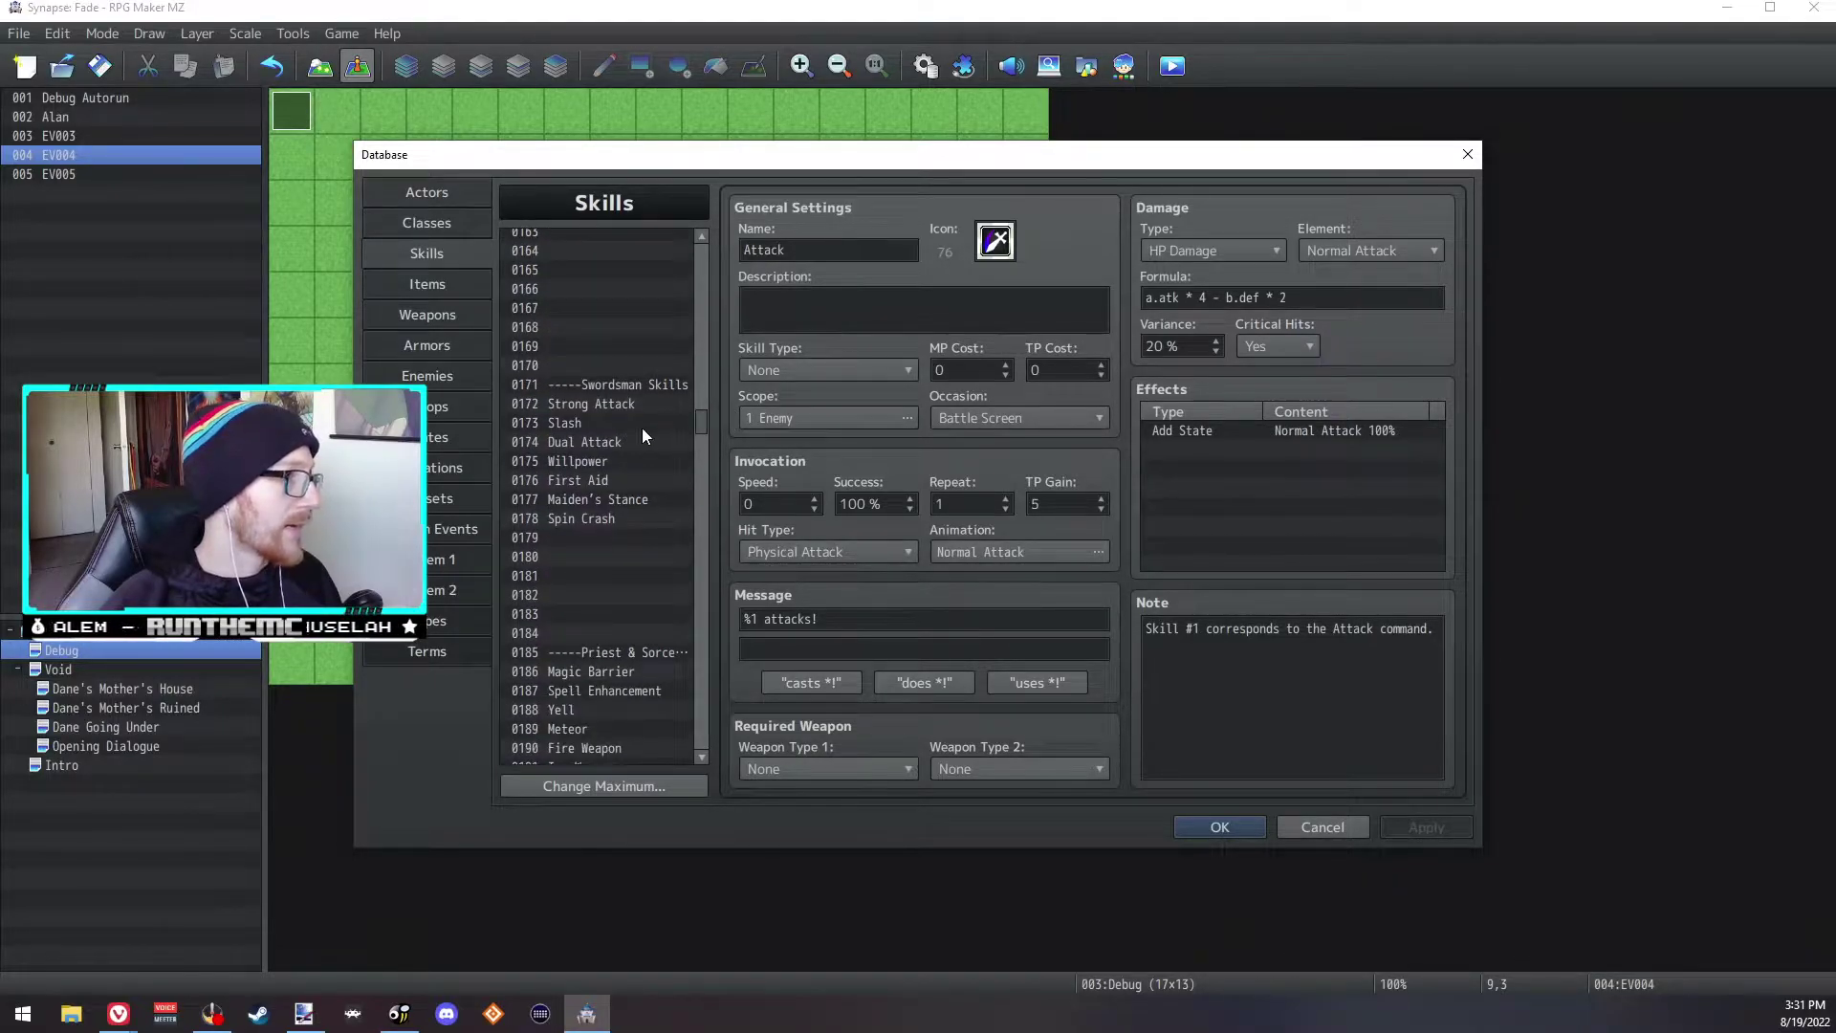
left_click(595, 461)
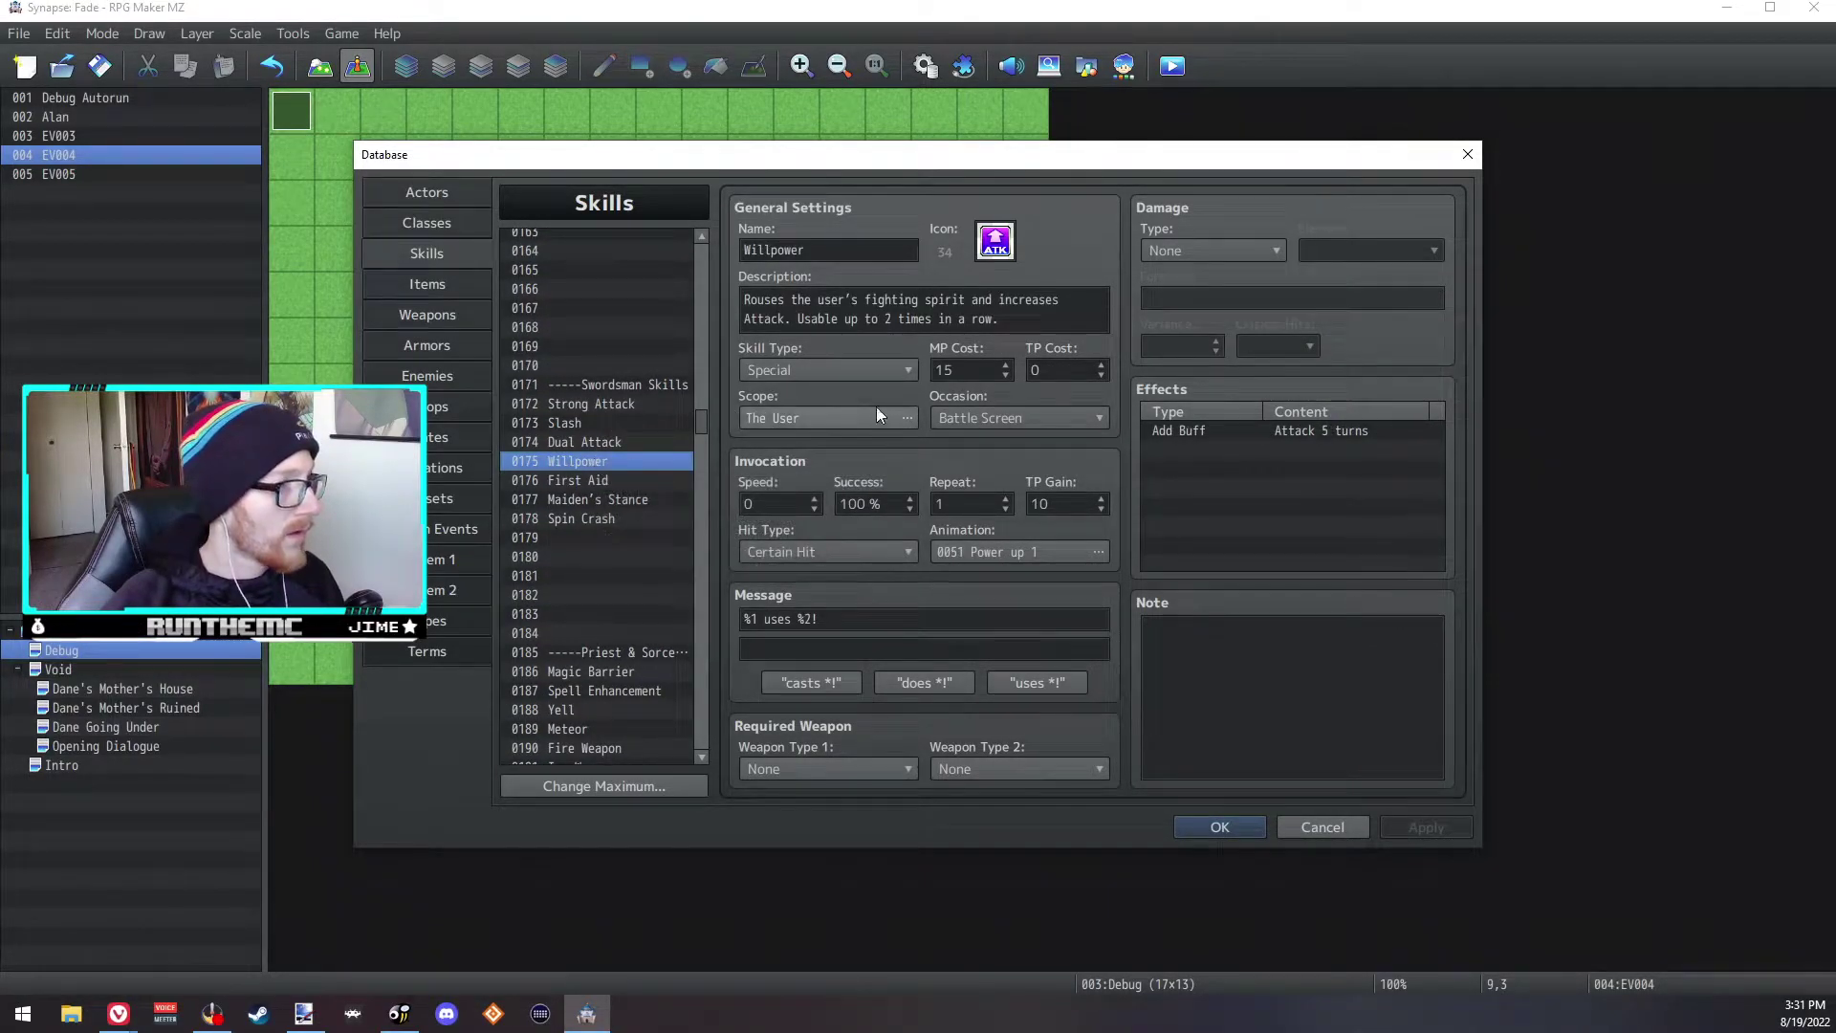
left_click(870, 375)
left_click(870, 375)
left_click(796, 371)
left_click(780, 439)
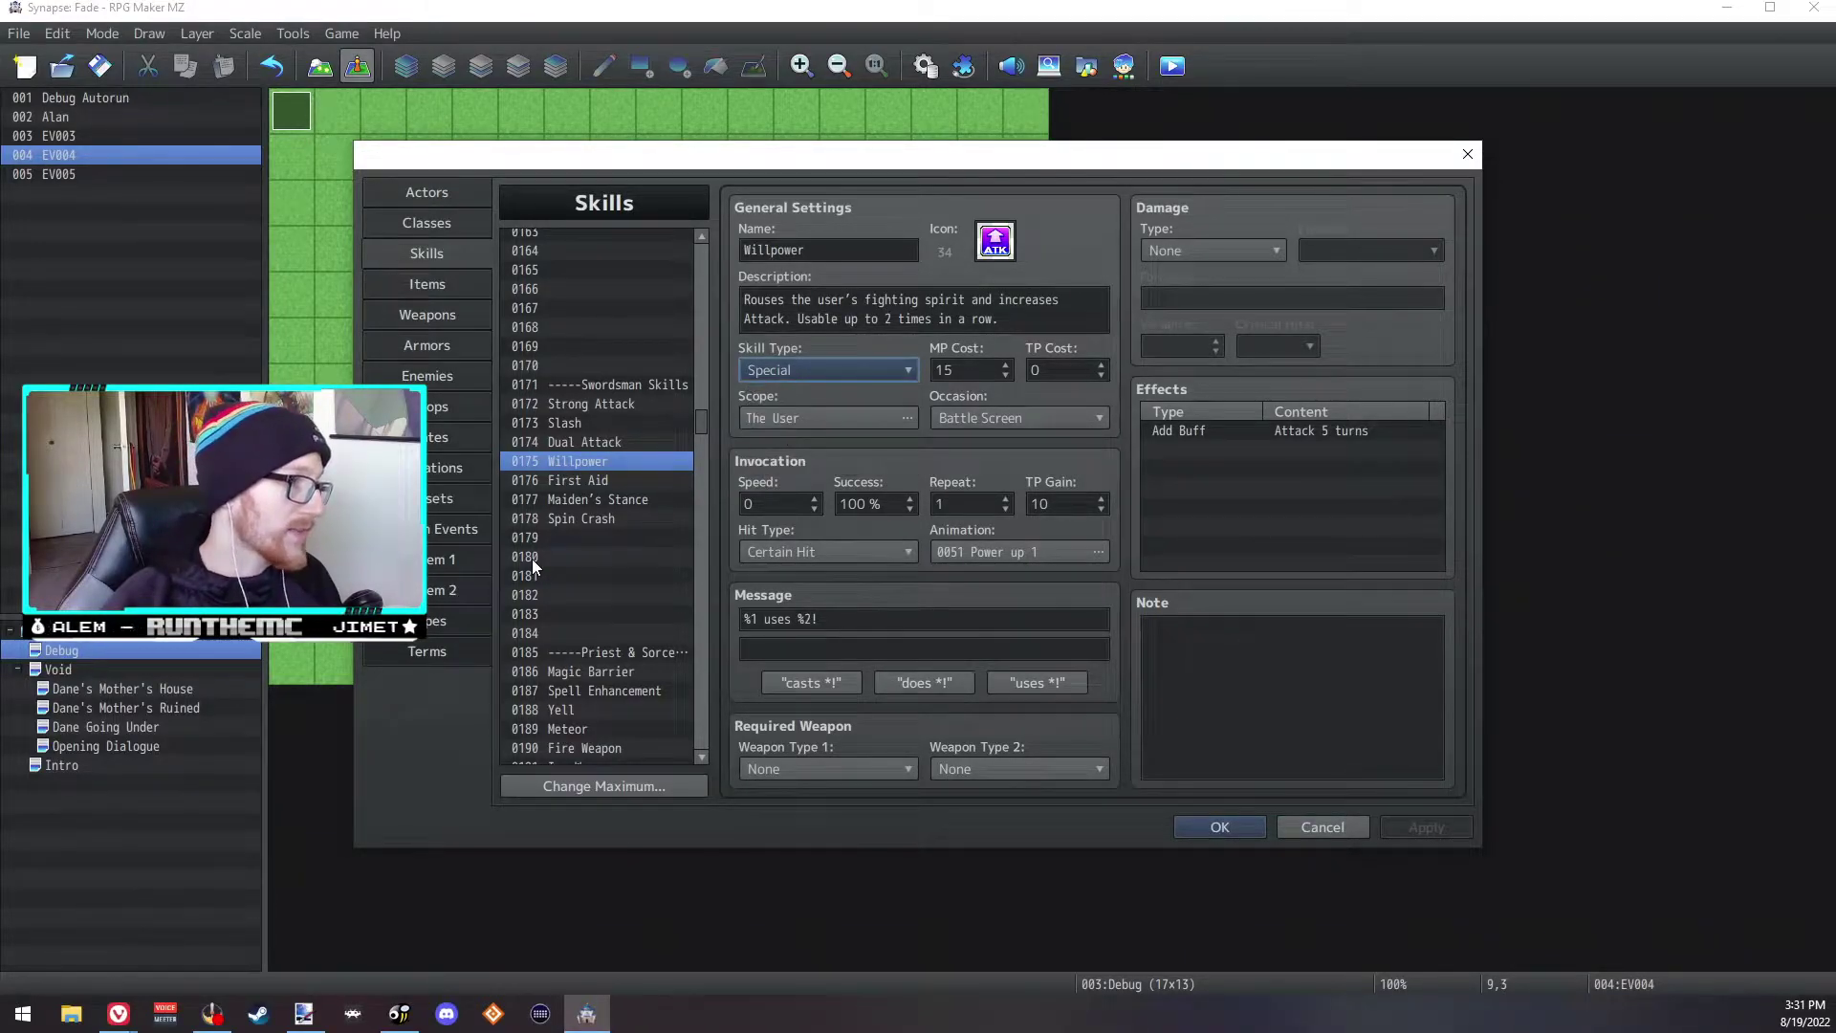
Step: Inspect the Qigong skill among the Martial Artist skills and close the database
scroll(543, 560, "down", 1)
scroll(542, 561, "down", 3)
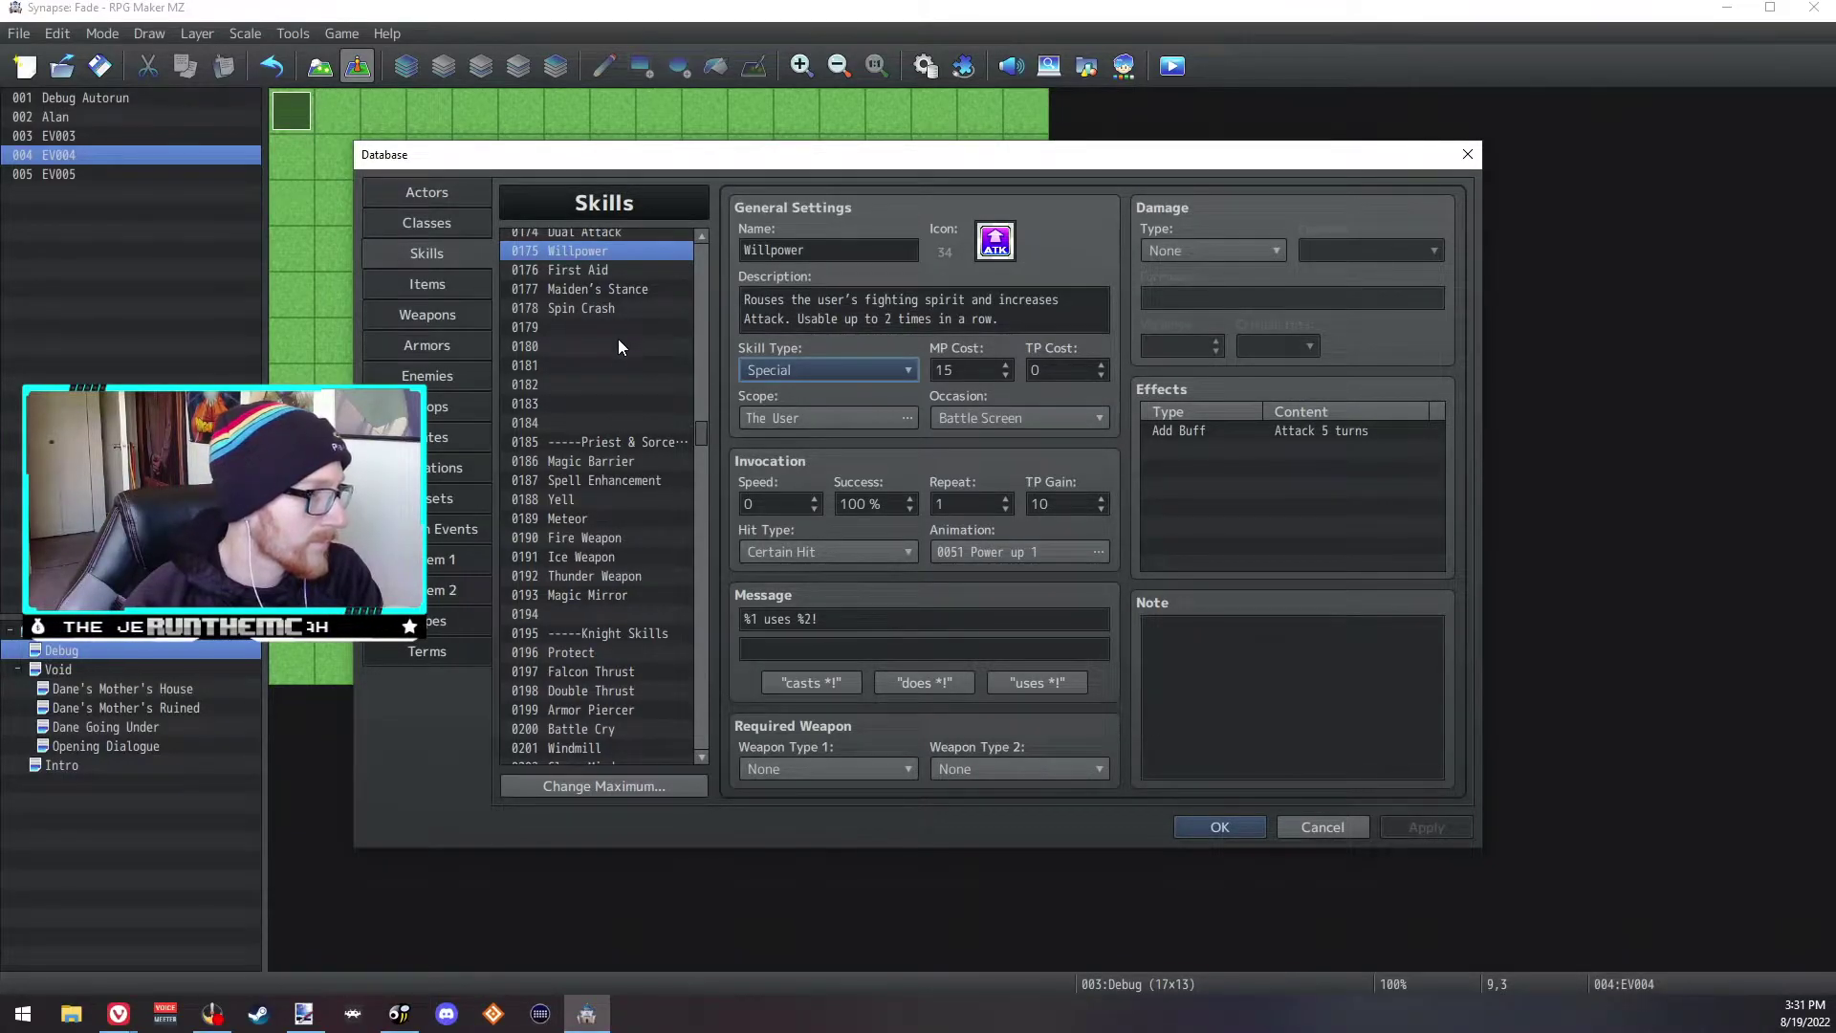
scroll(604, 547, "down", 5)
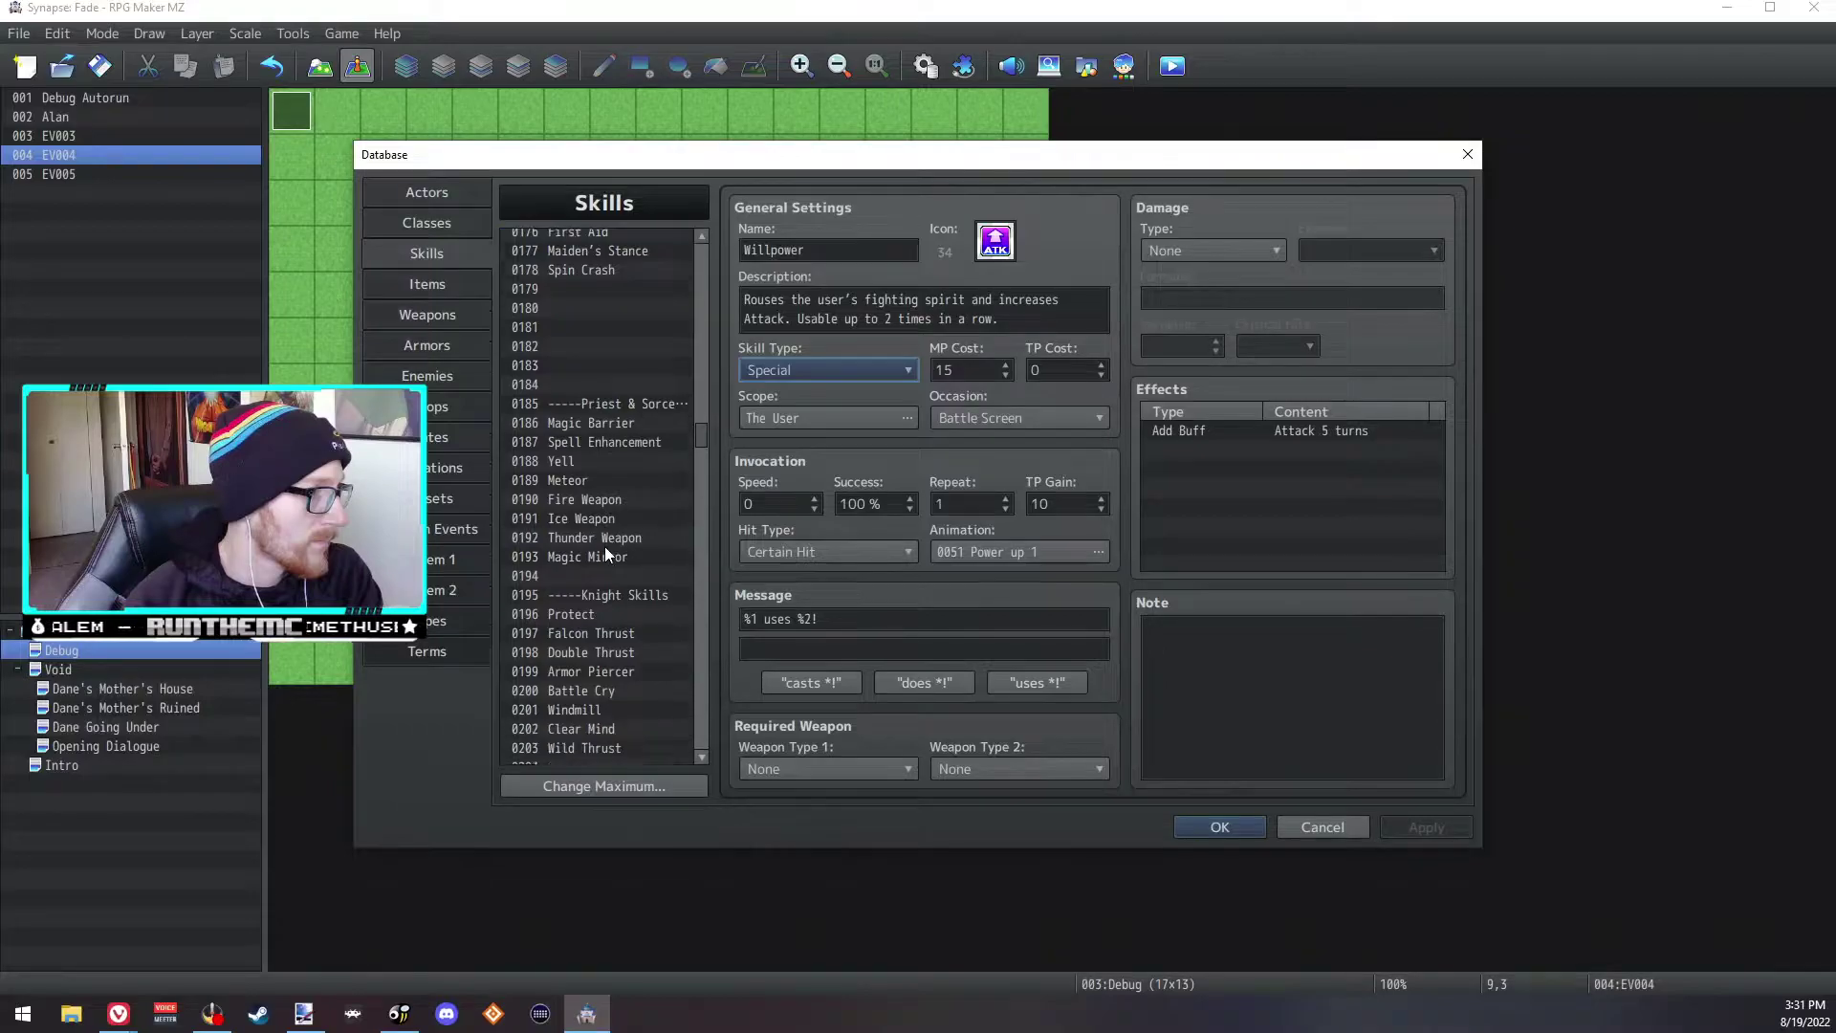
scroll(620, 558, "down", 3)
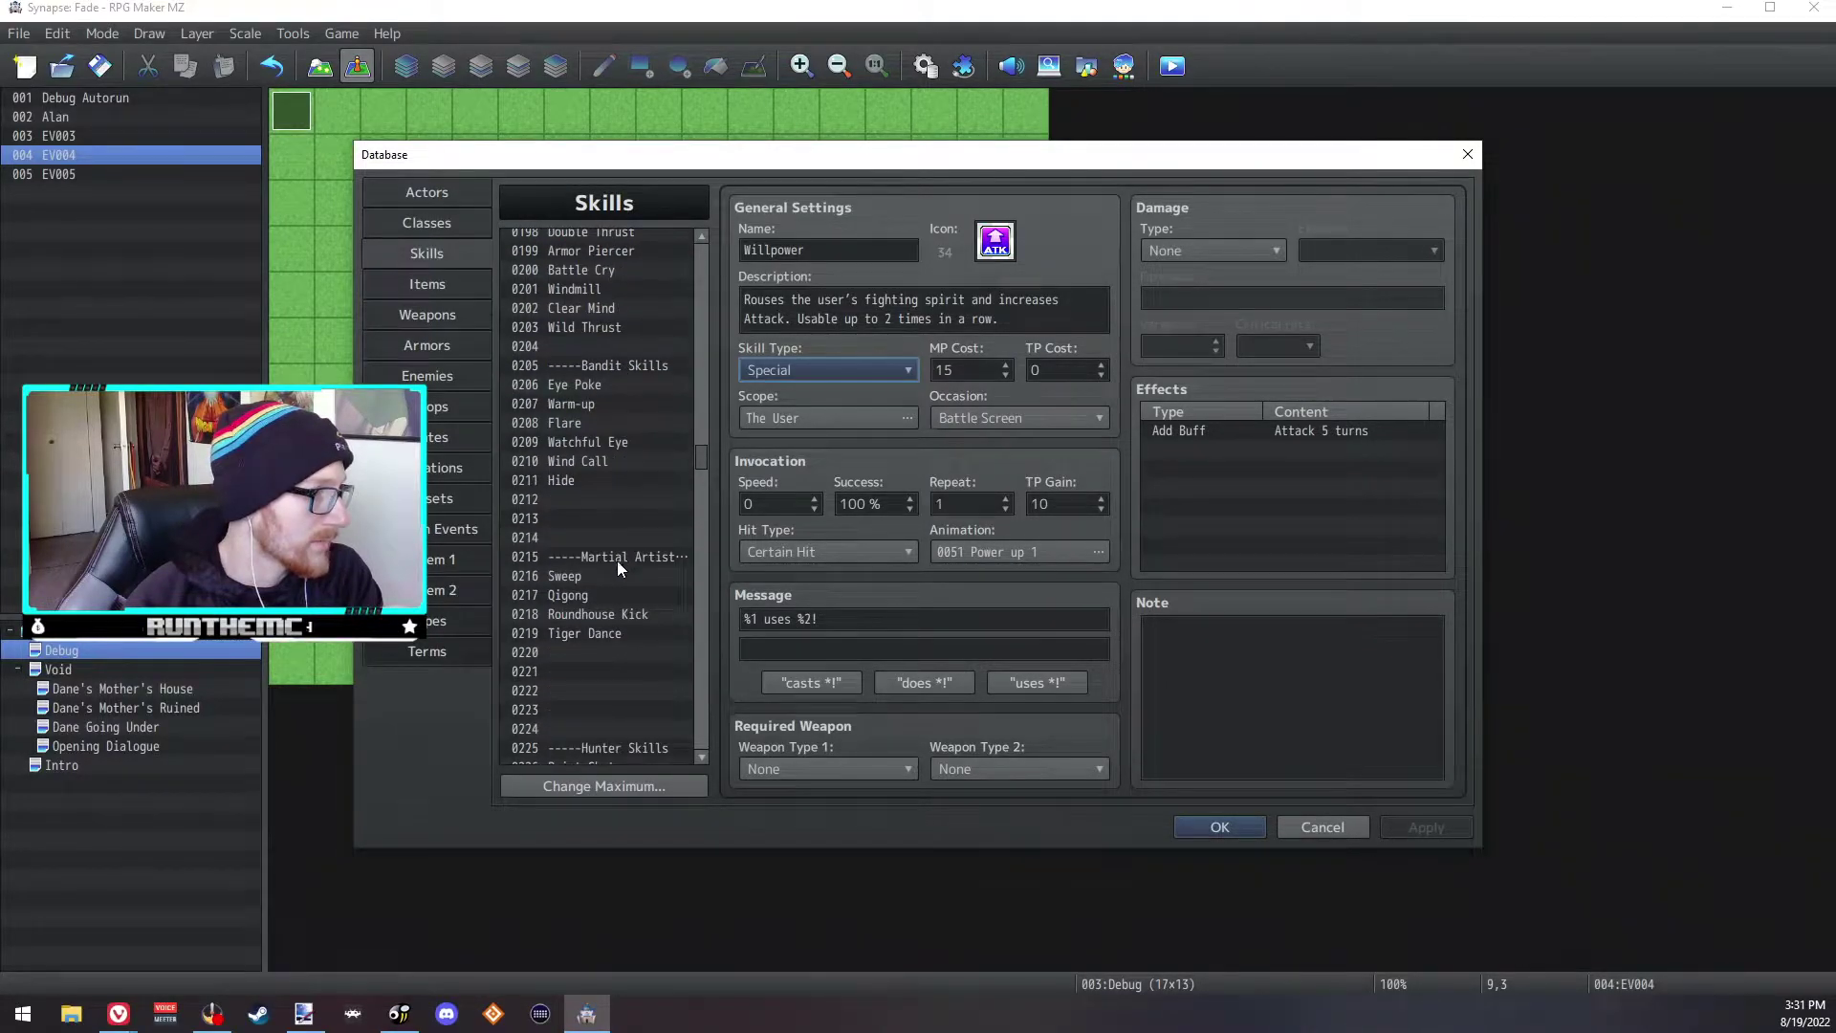
left_click(600, 593)
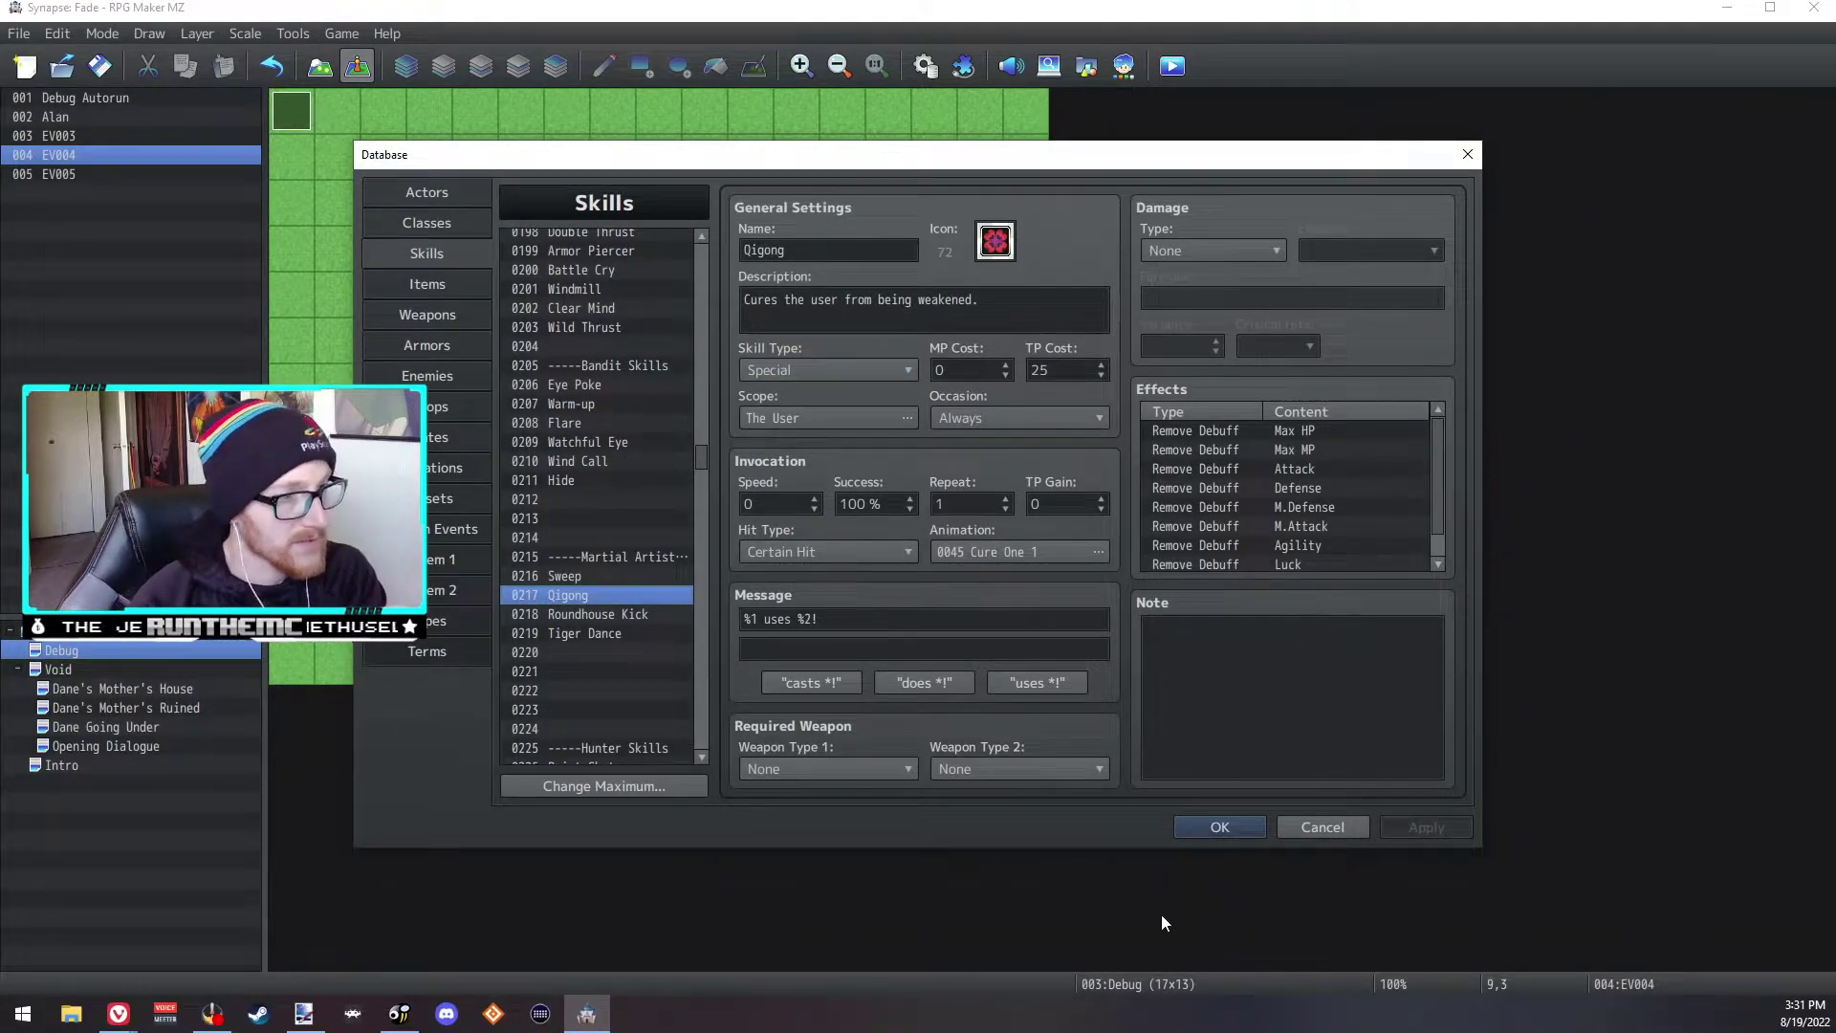
left_click(1228, 828)
Step: Start a playtest, saving the changes to the game, and begin a new game
left_click(1174, 67)
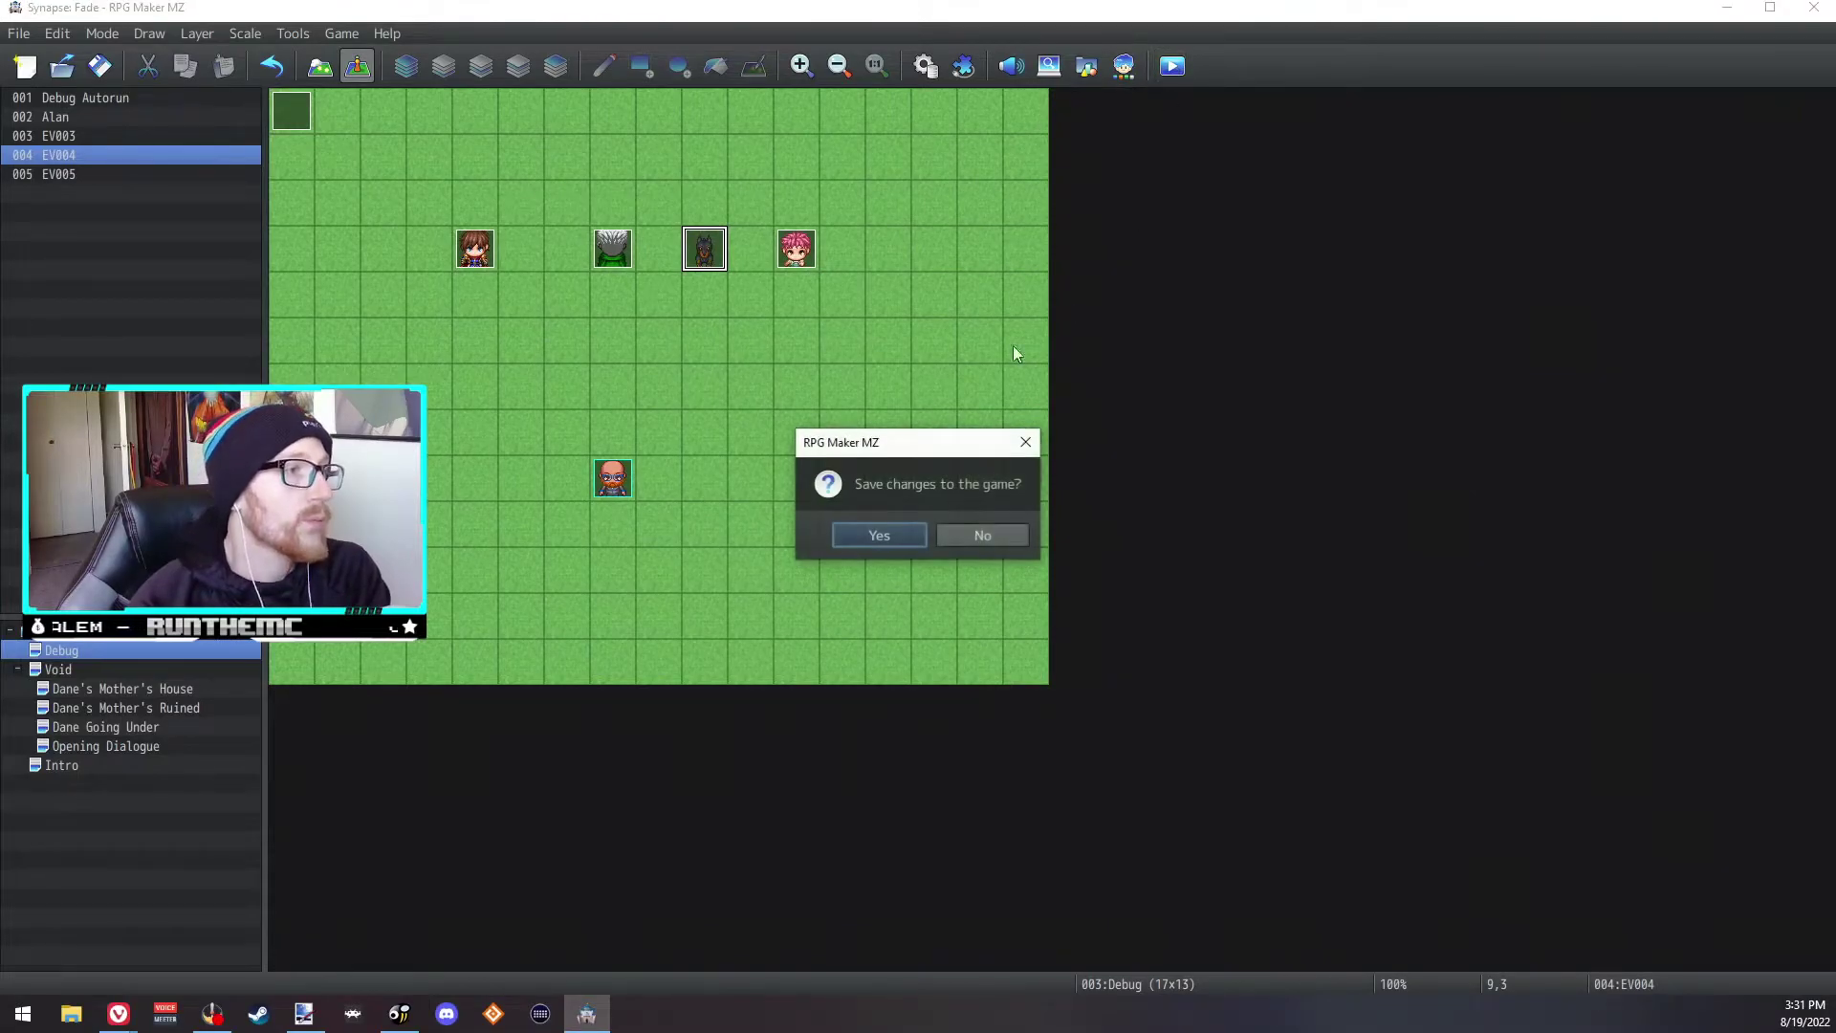
left_click(863, 537)
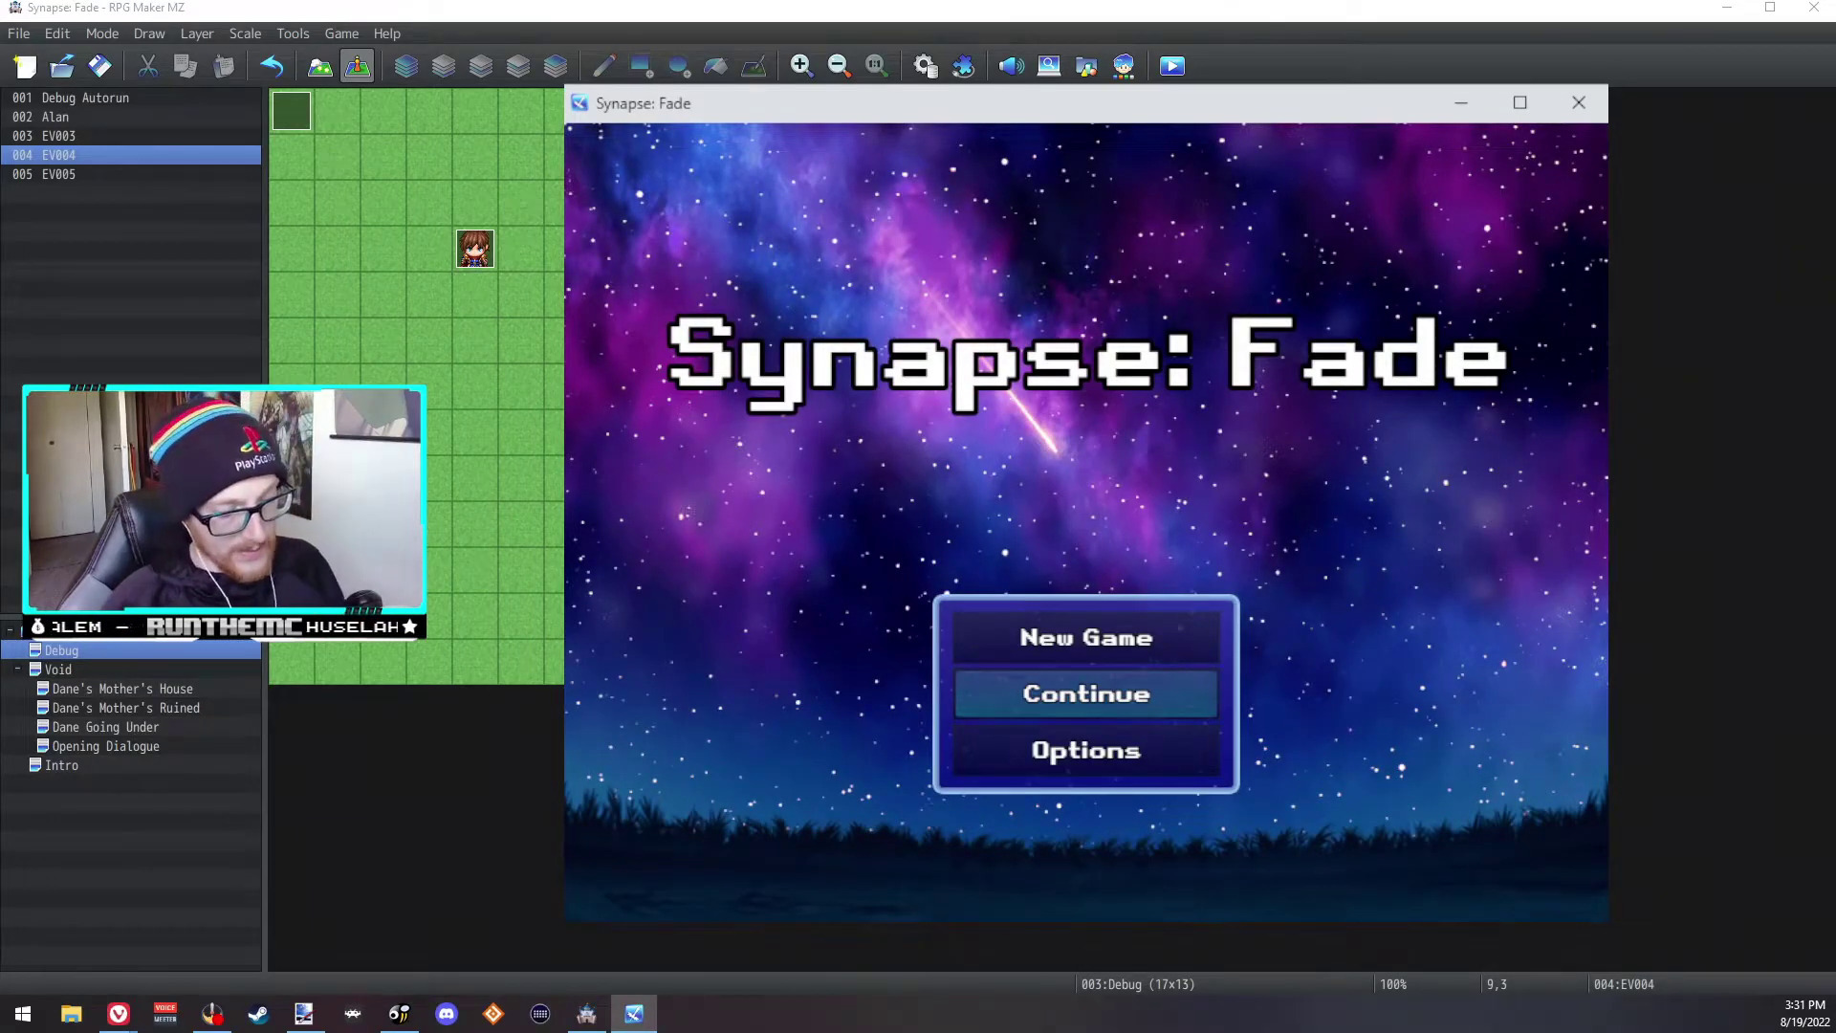
key("Up")
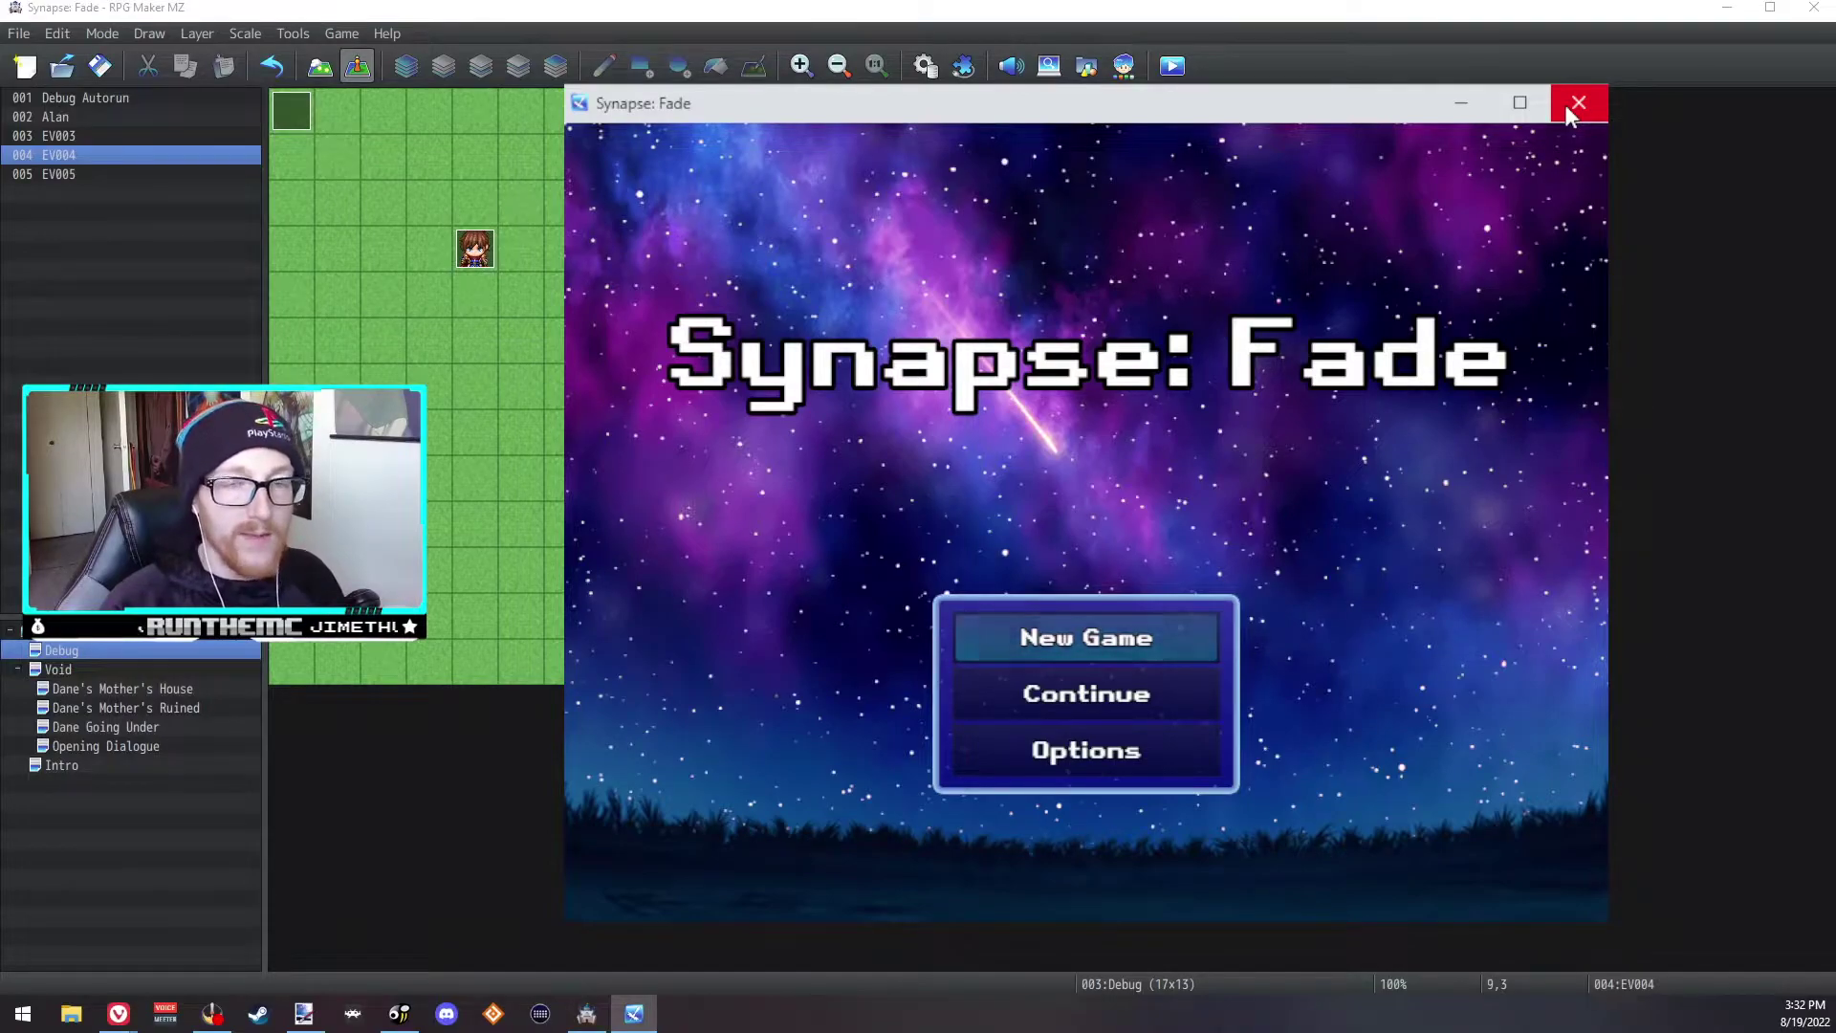
key("Return")
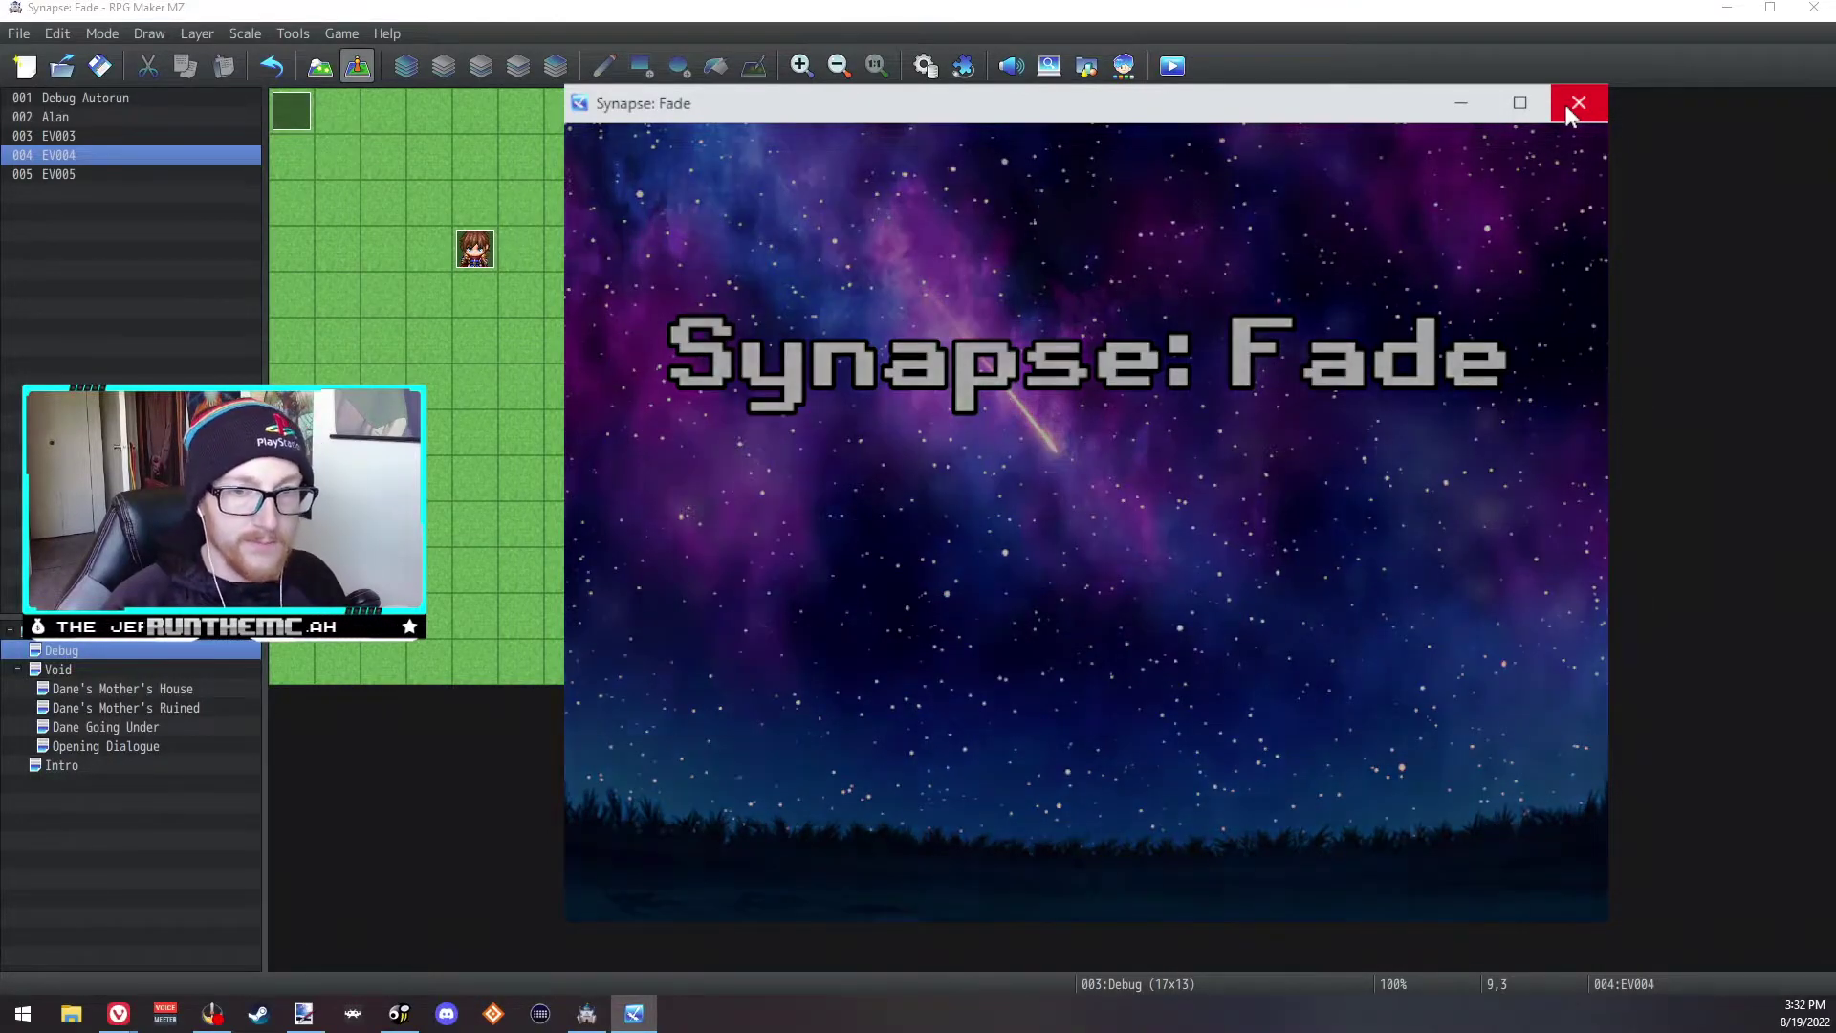
Step: Walk Dane across the debug map to stand directly below the pink-haired character
key("Up")
key("Up")
key("Right")
key("Right")
key("Right")
key("Right")
key("Up")
Step: Check Dane's starting skill list, then raise his level through the pink-haired character's event
key("Escape")
key("Right")
key("Right")
key("Right")
key("Left")
key("Left")
key("Return")
key("Return")
key("Escape")
key("Escape")
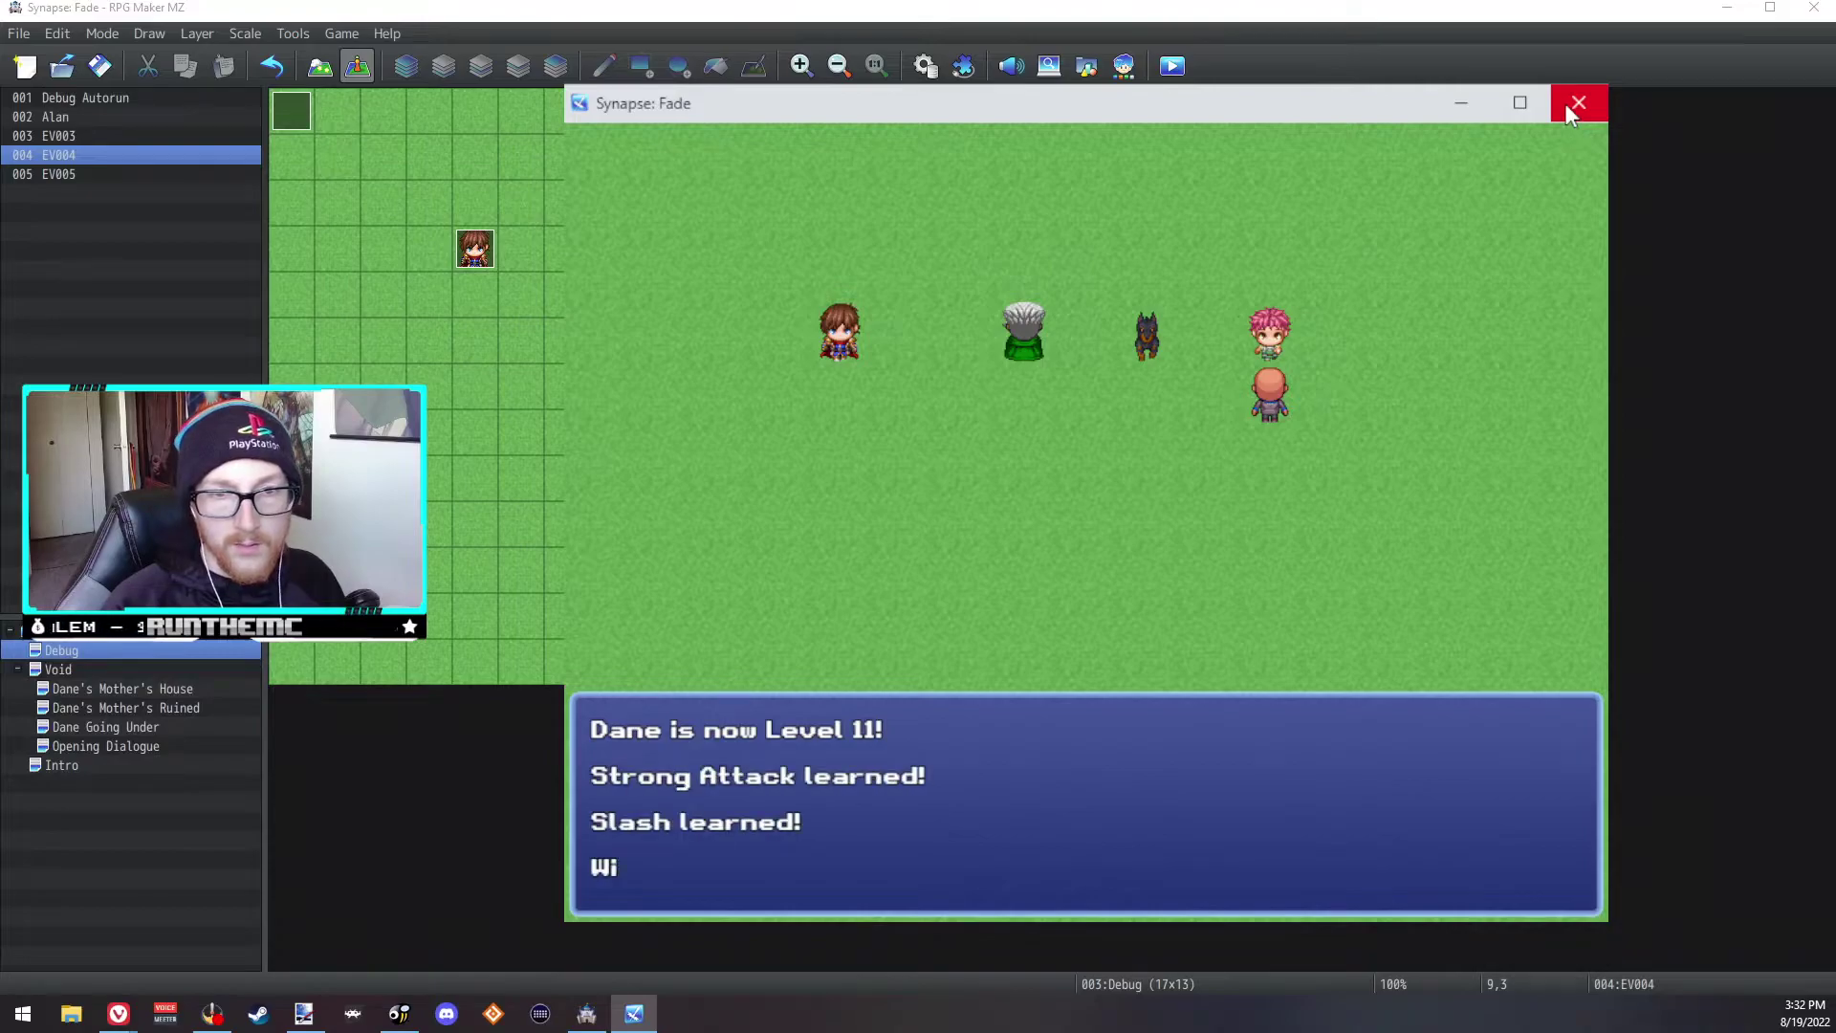
key("Return")
Step: Examine the skills Dane has learned as a Swordsman in the game menu, then return to the map
key("Escape")
key("Right")
key("Left")
key("Return")
key("Return")
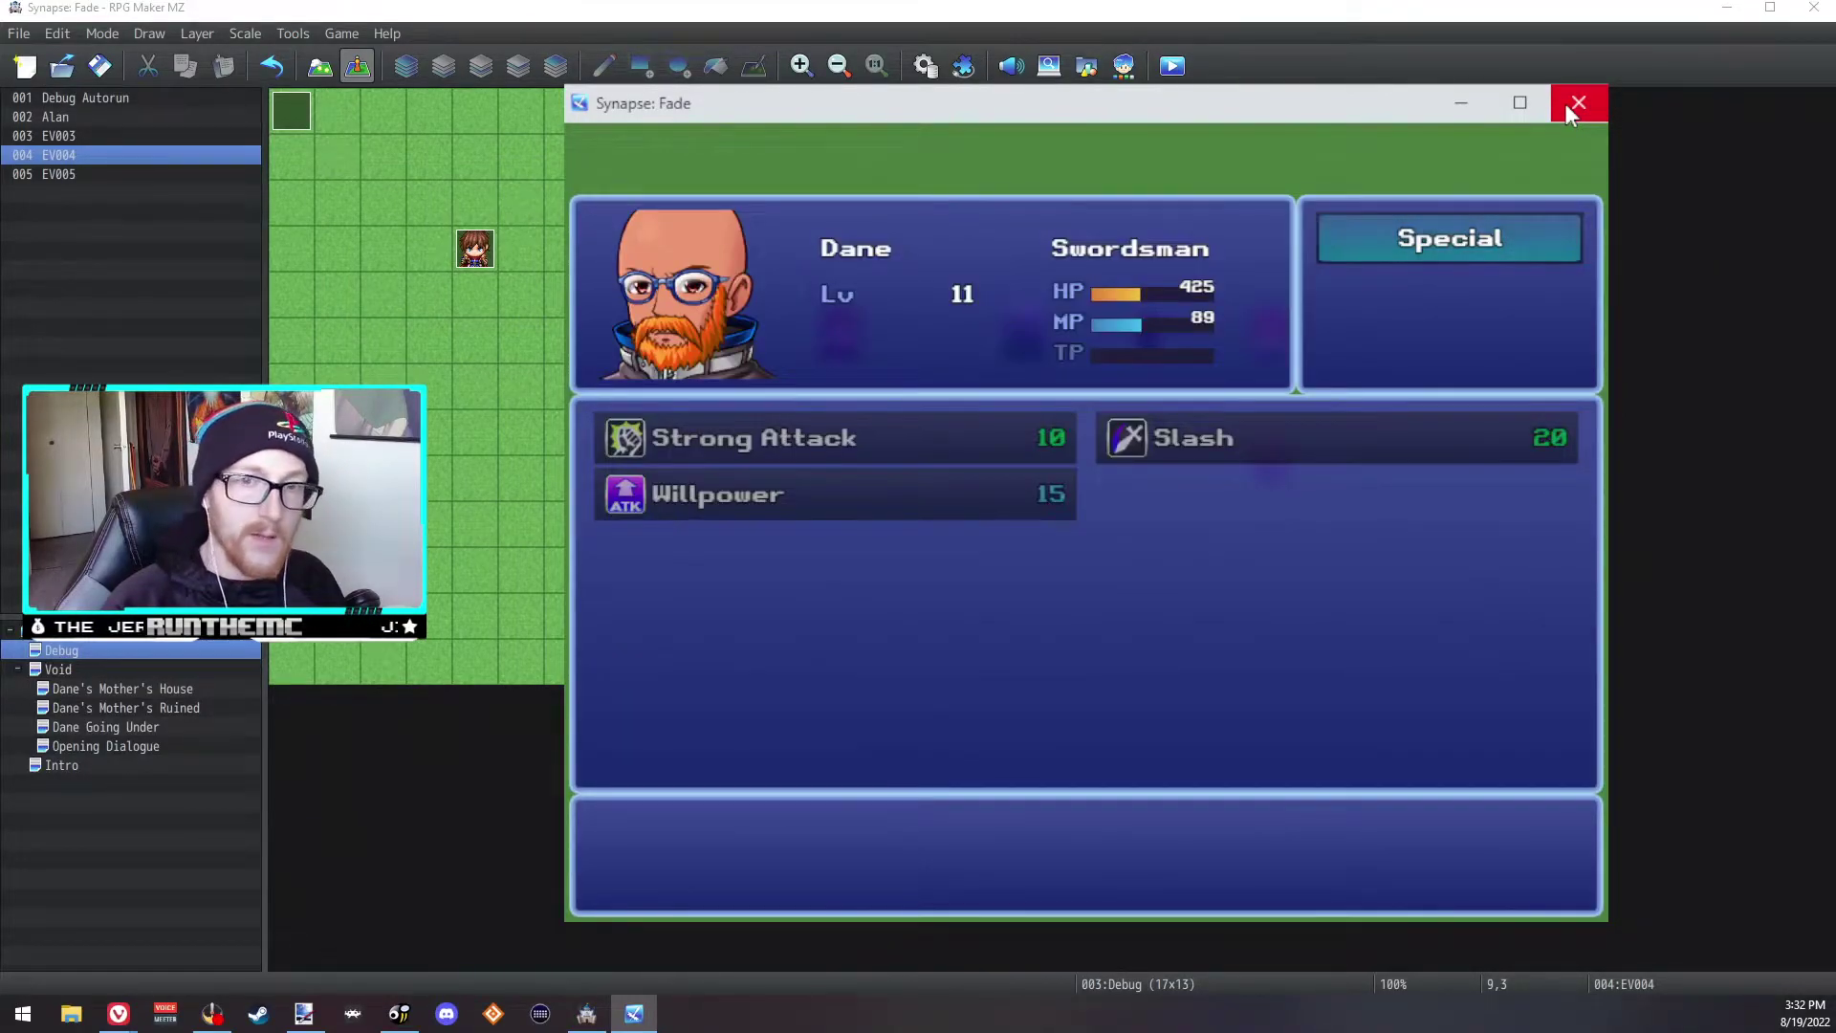
key("Return")
key("Down")
key("Up")
key("Right")
key("Left")
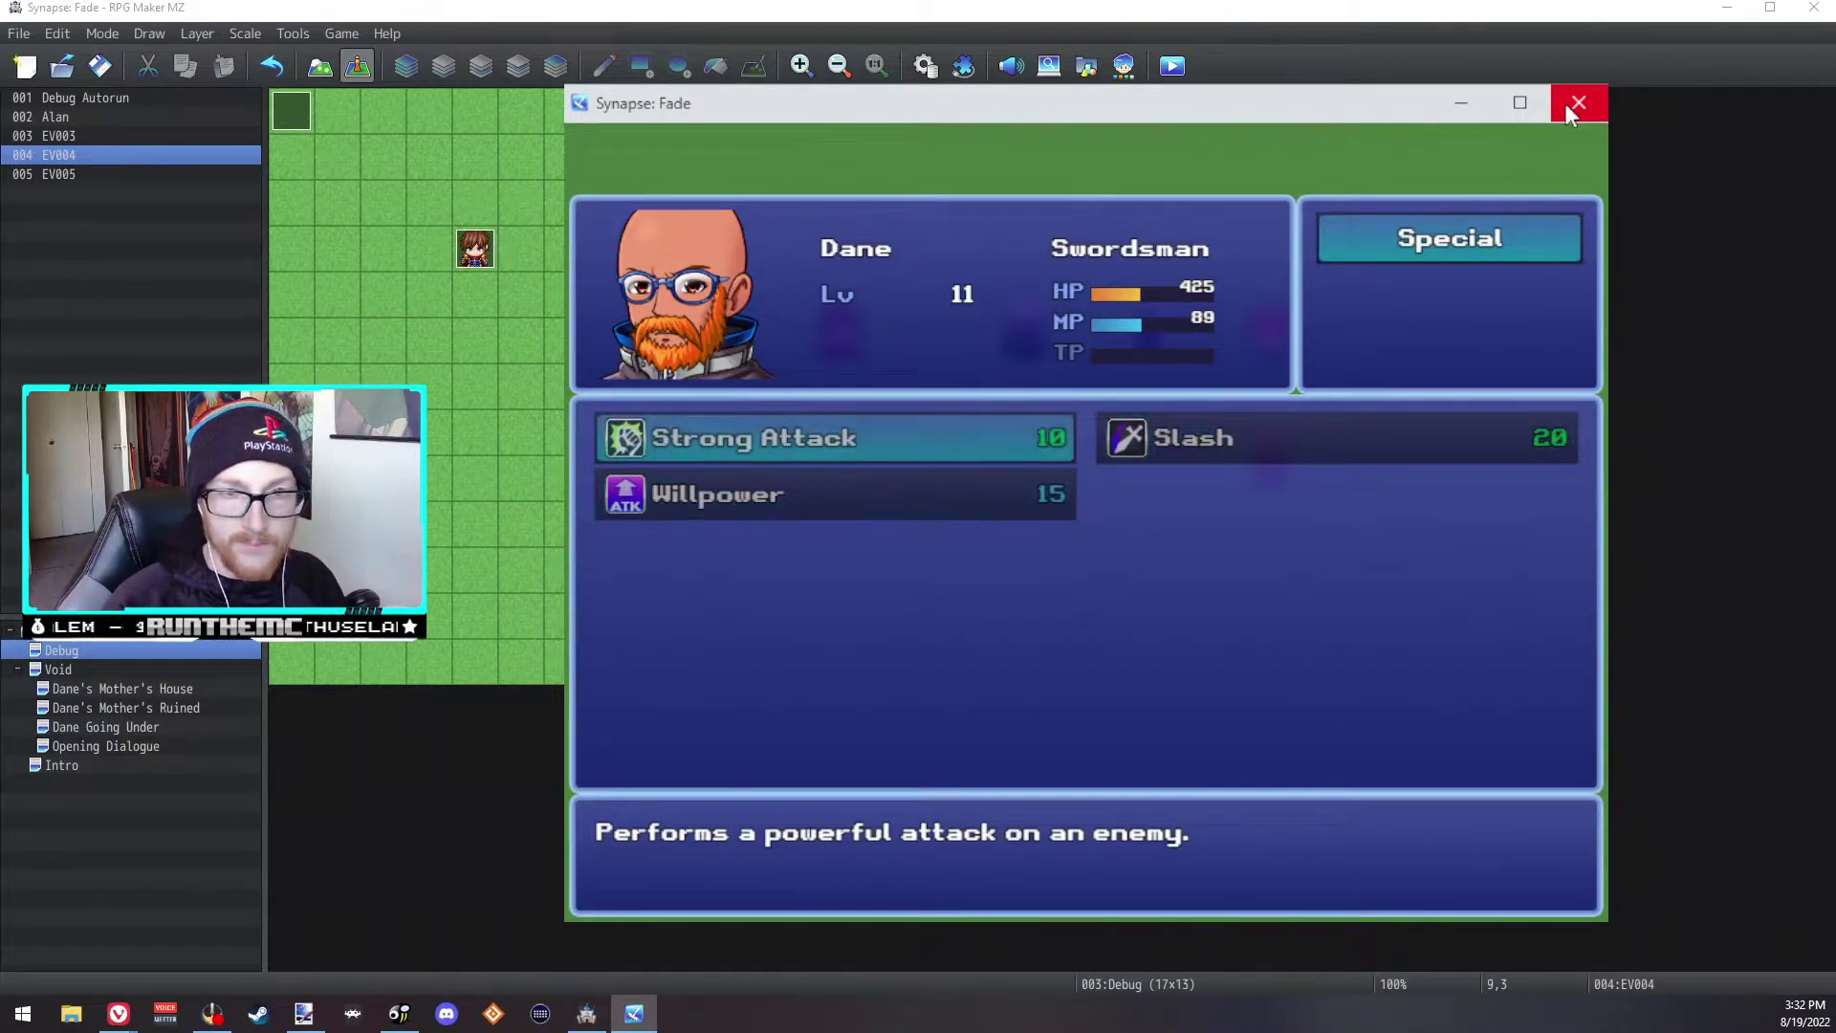
key("Right")
key("Left")
key("Down")
key("Up")
key("Right")
key("Left")
key("Down")
key("Escape")
key("Escape")
key("Escape")
Step: Walk Dane to the dog event to change his class to Martial Artist
key("Left")
key("Up")
key("Left")
key("Down")
key("Down")
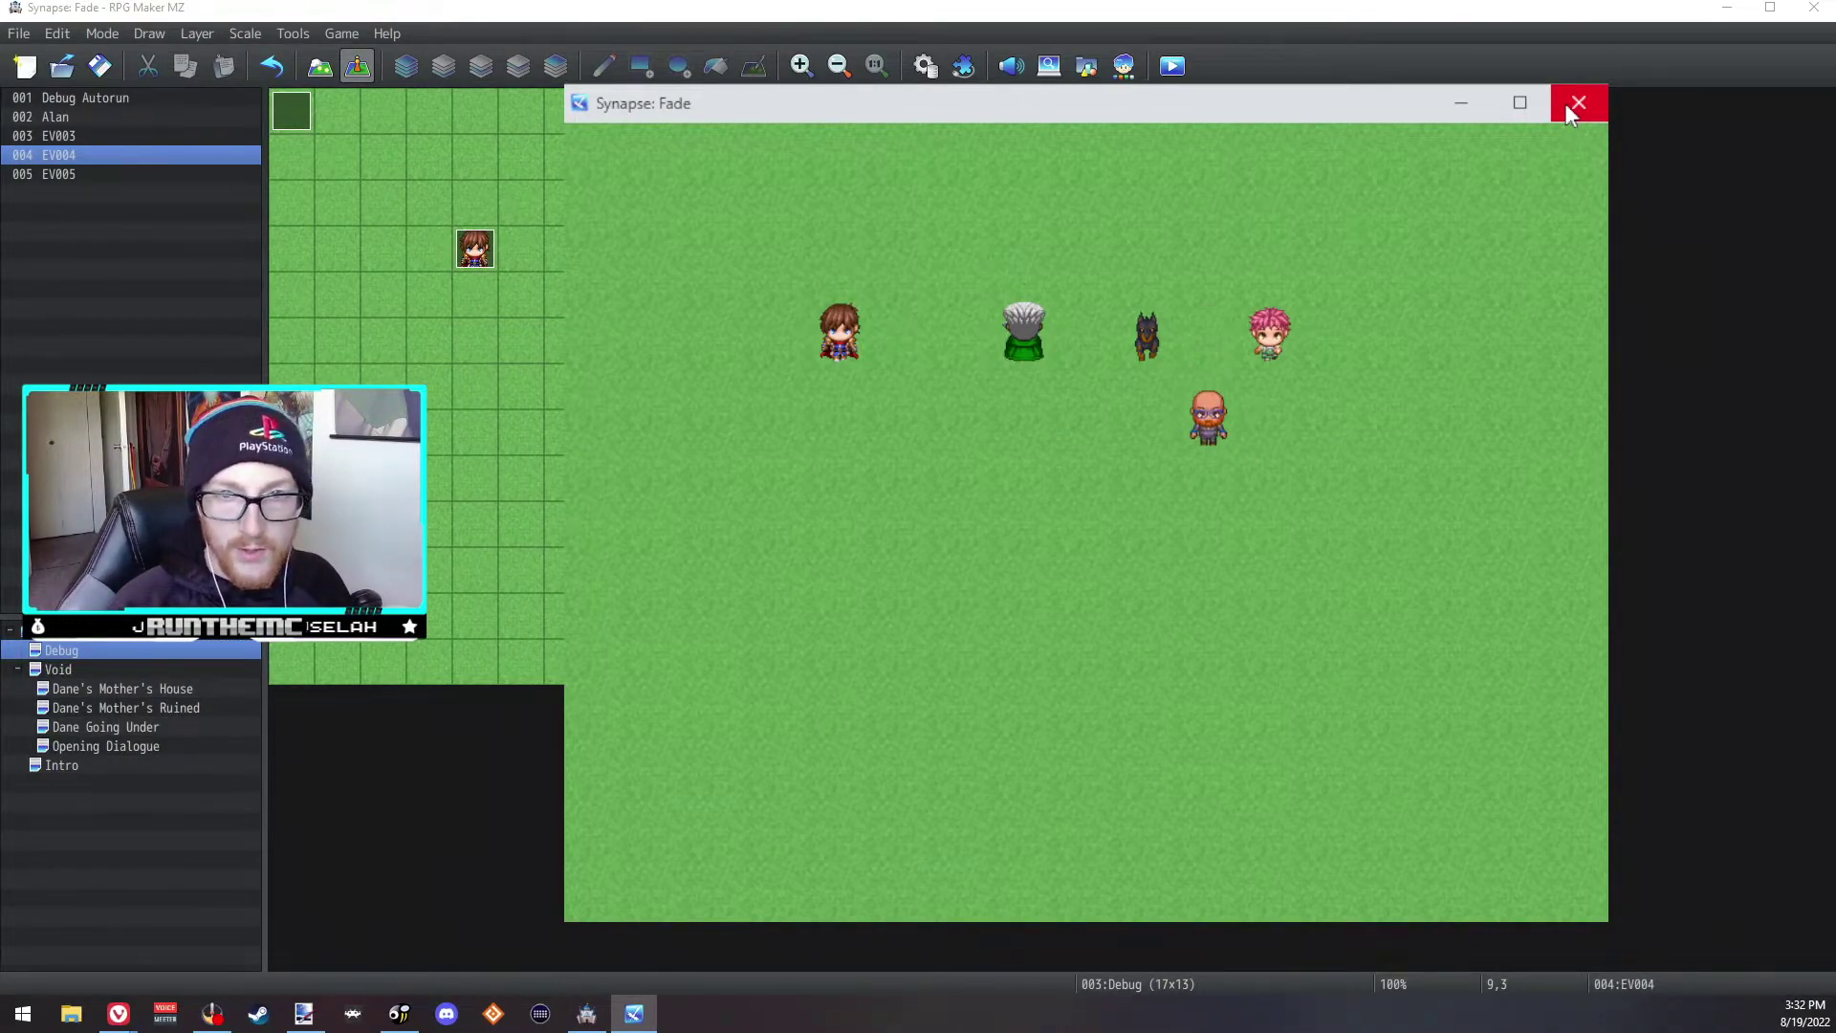
Step: Check which skills Dane has after the change to Martial Artist, then return to the map
key("Escape")
key("Right")
key("Return")
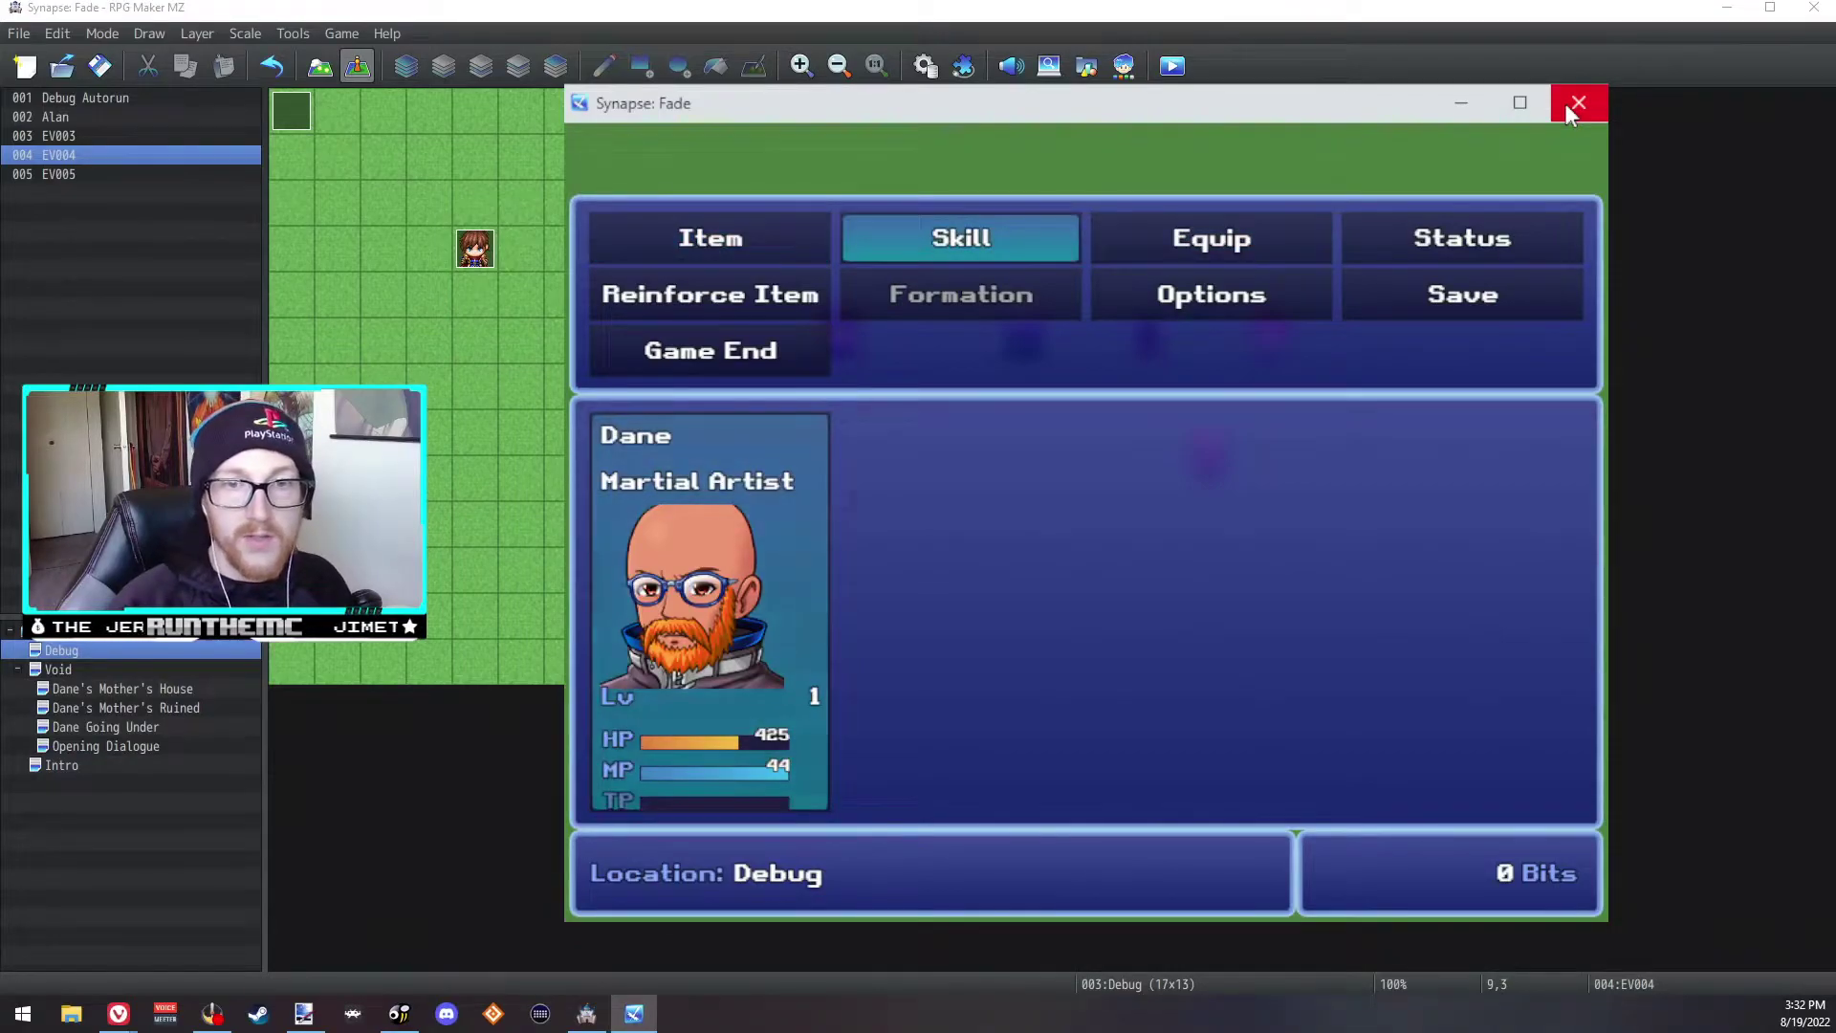
key("Return")
key("Return")
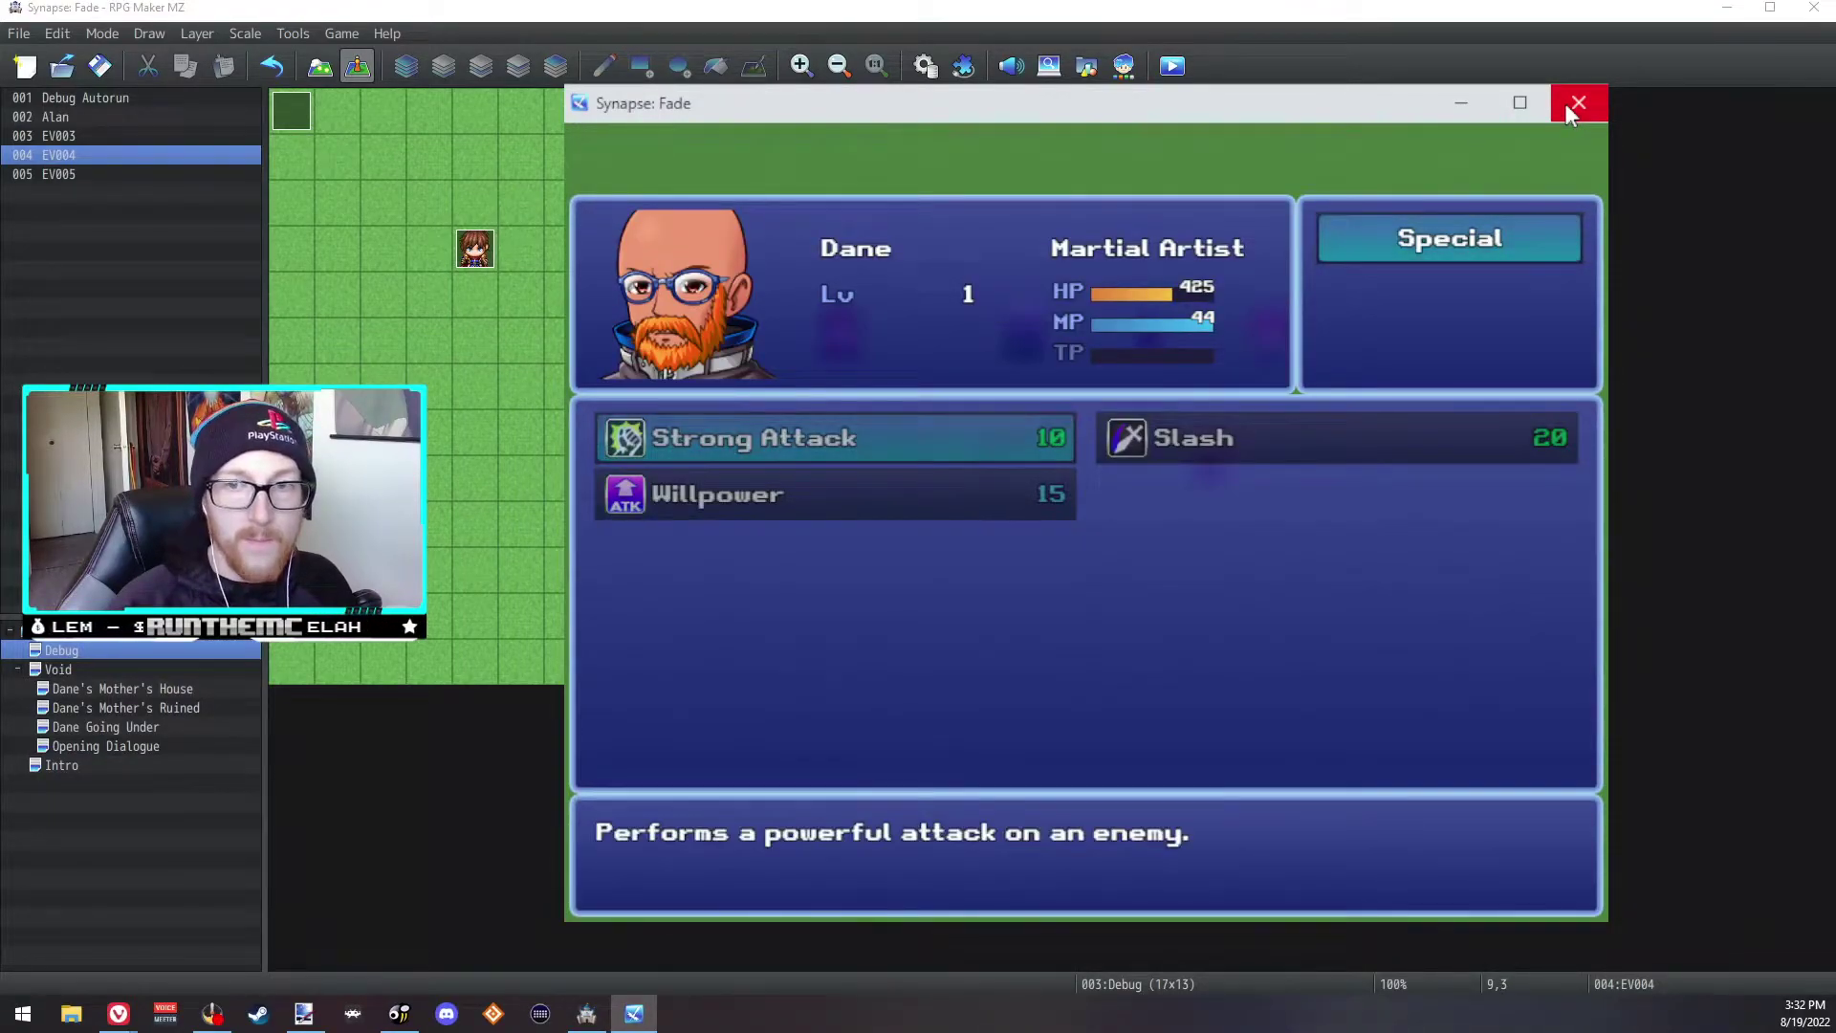
key("Right")
key("Left")
key("Down")
key("Up")
key("Right")
key("Left")
key("Down")
key("Up")
key("Right")
key("Left")
key("Down")
key("Up")
key("Right")
key("Left")
key("Down")
key("Up")
key("Right")
key("Left")
key("Down")
key("Escape")
key("Escape")
key("Escape")
Step: Trigger the pink-haired character's event again to level Dane up as a Martial Artist
key("Up")
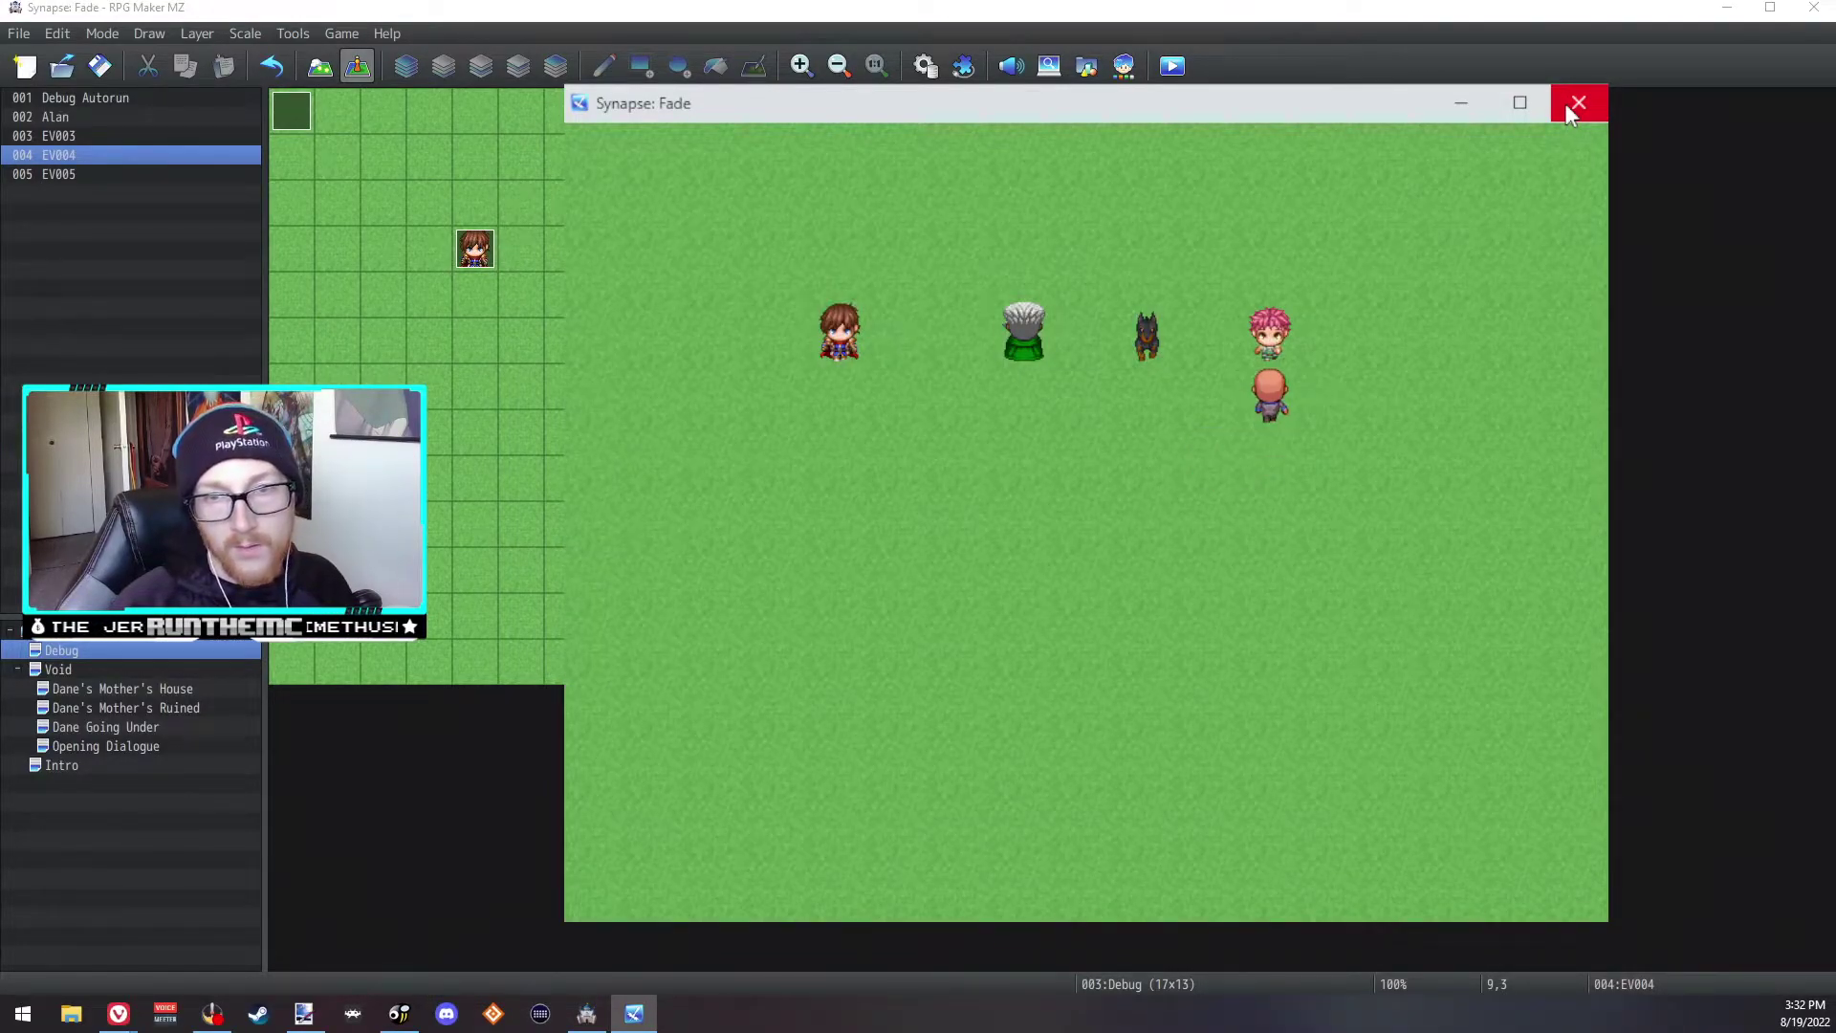
key("Return")
key("Return")
key("Return")
Step: Review the leveled-up Martial Artist's combined skill list and close the playtest
key("Escape")
key("Right")
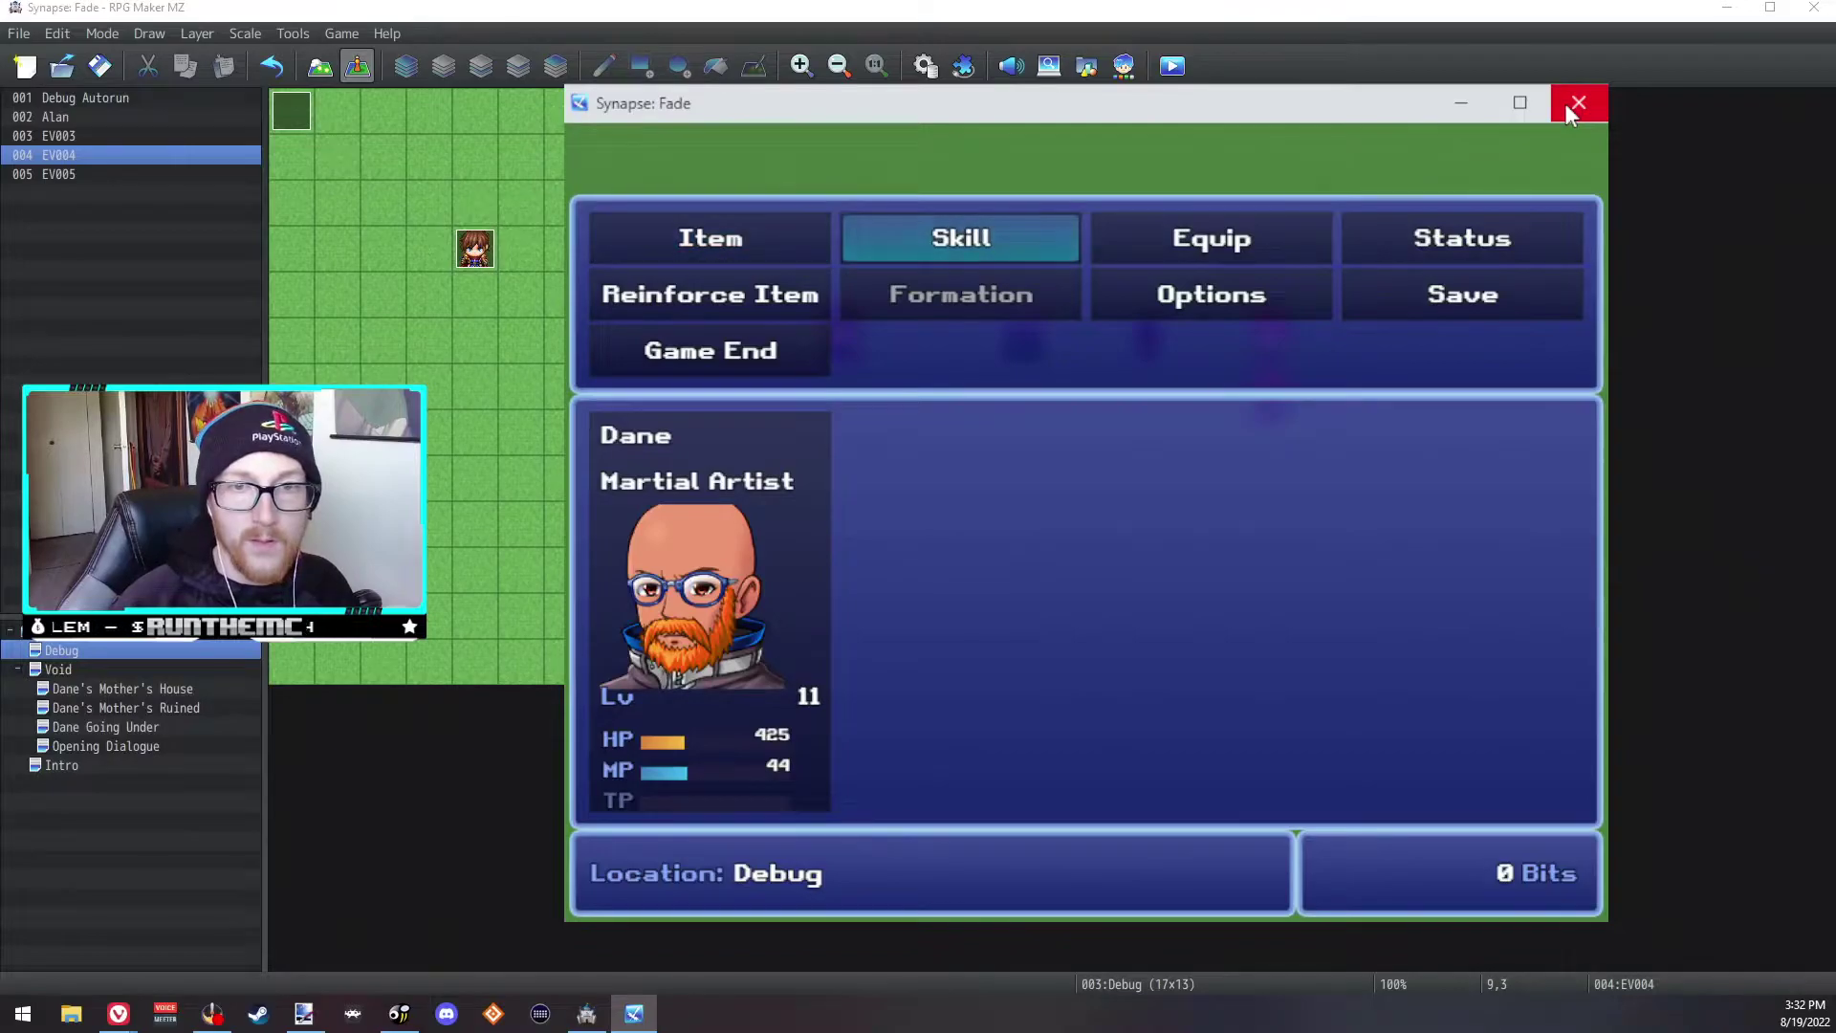
key("Return")
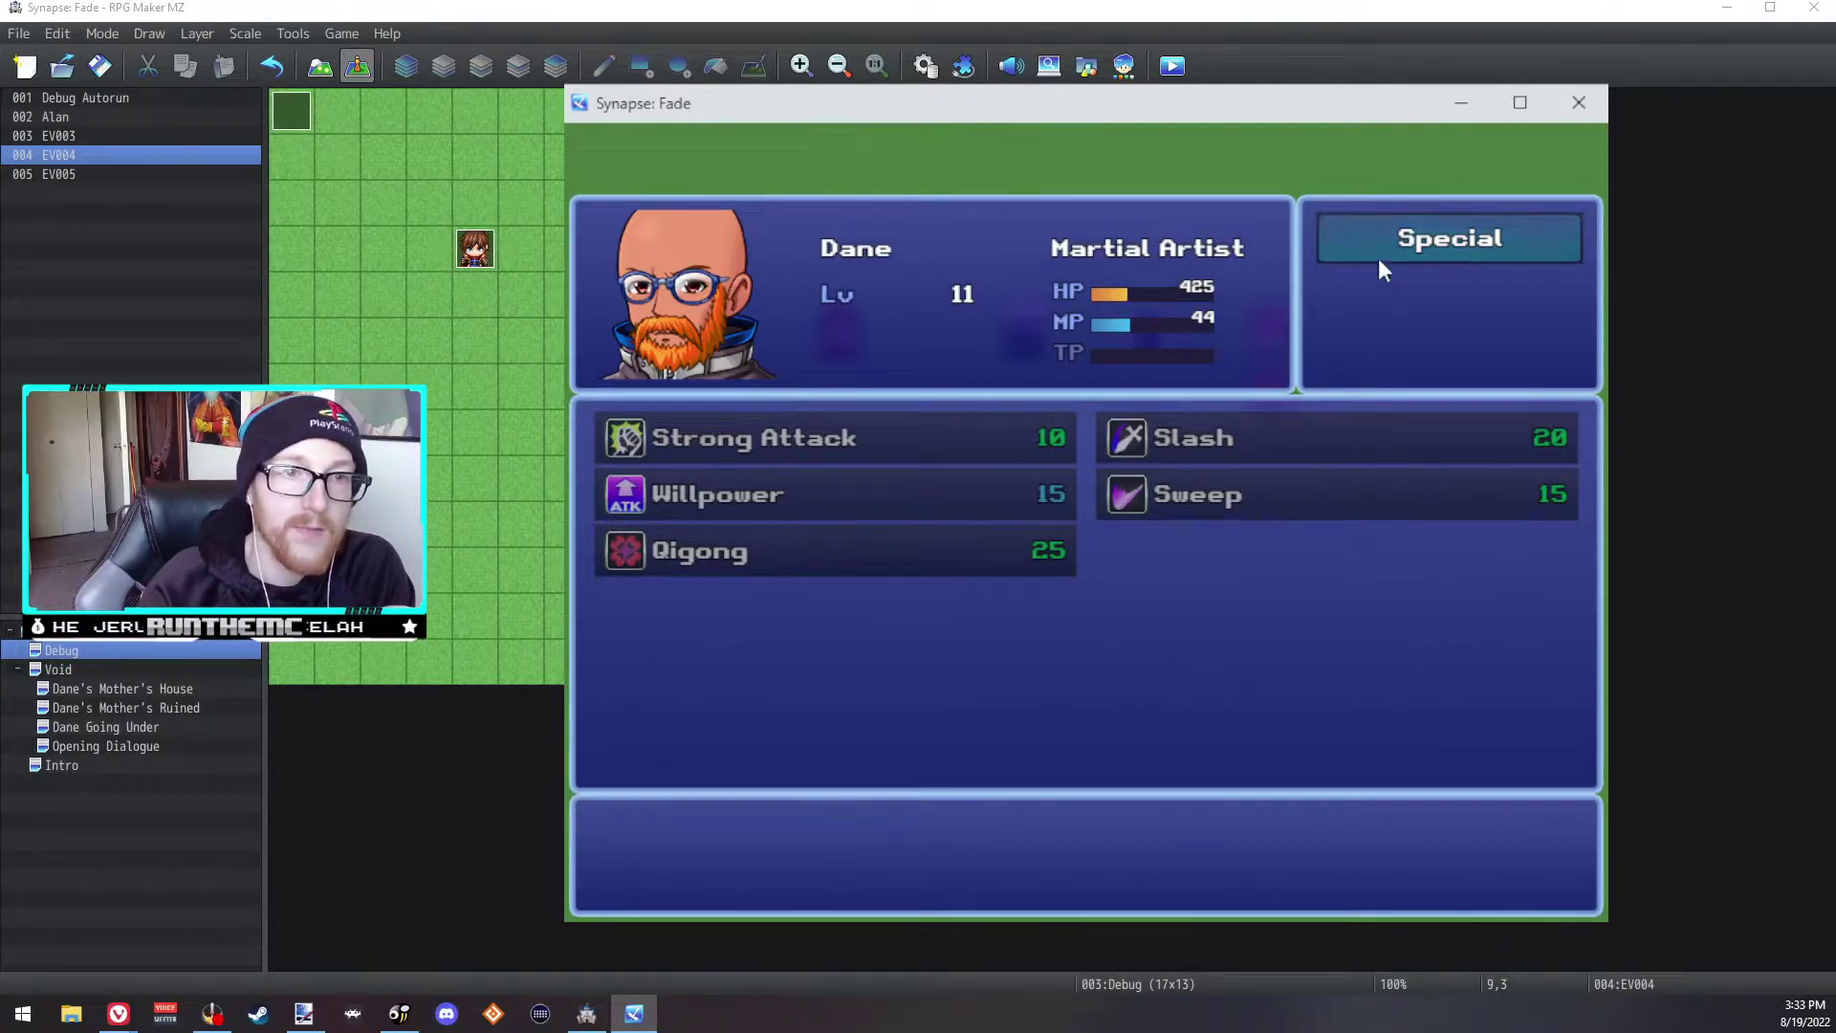
left_click(1575, 103)
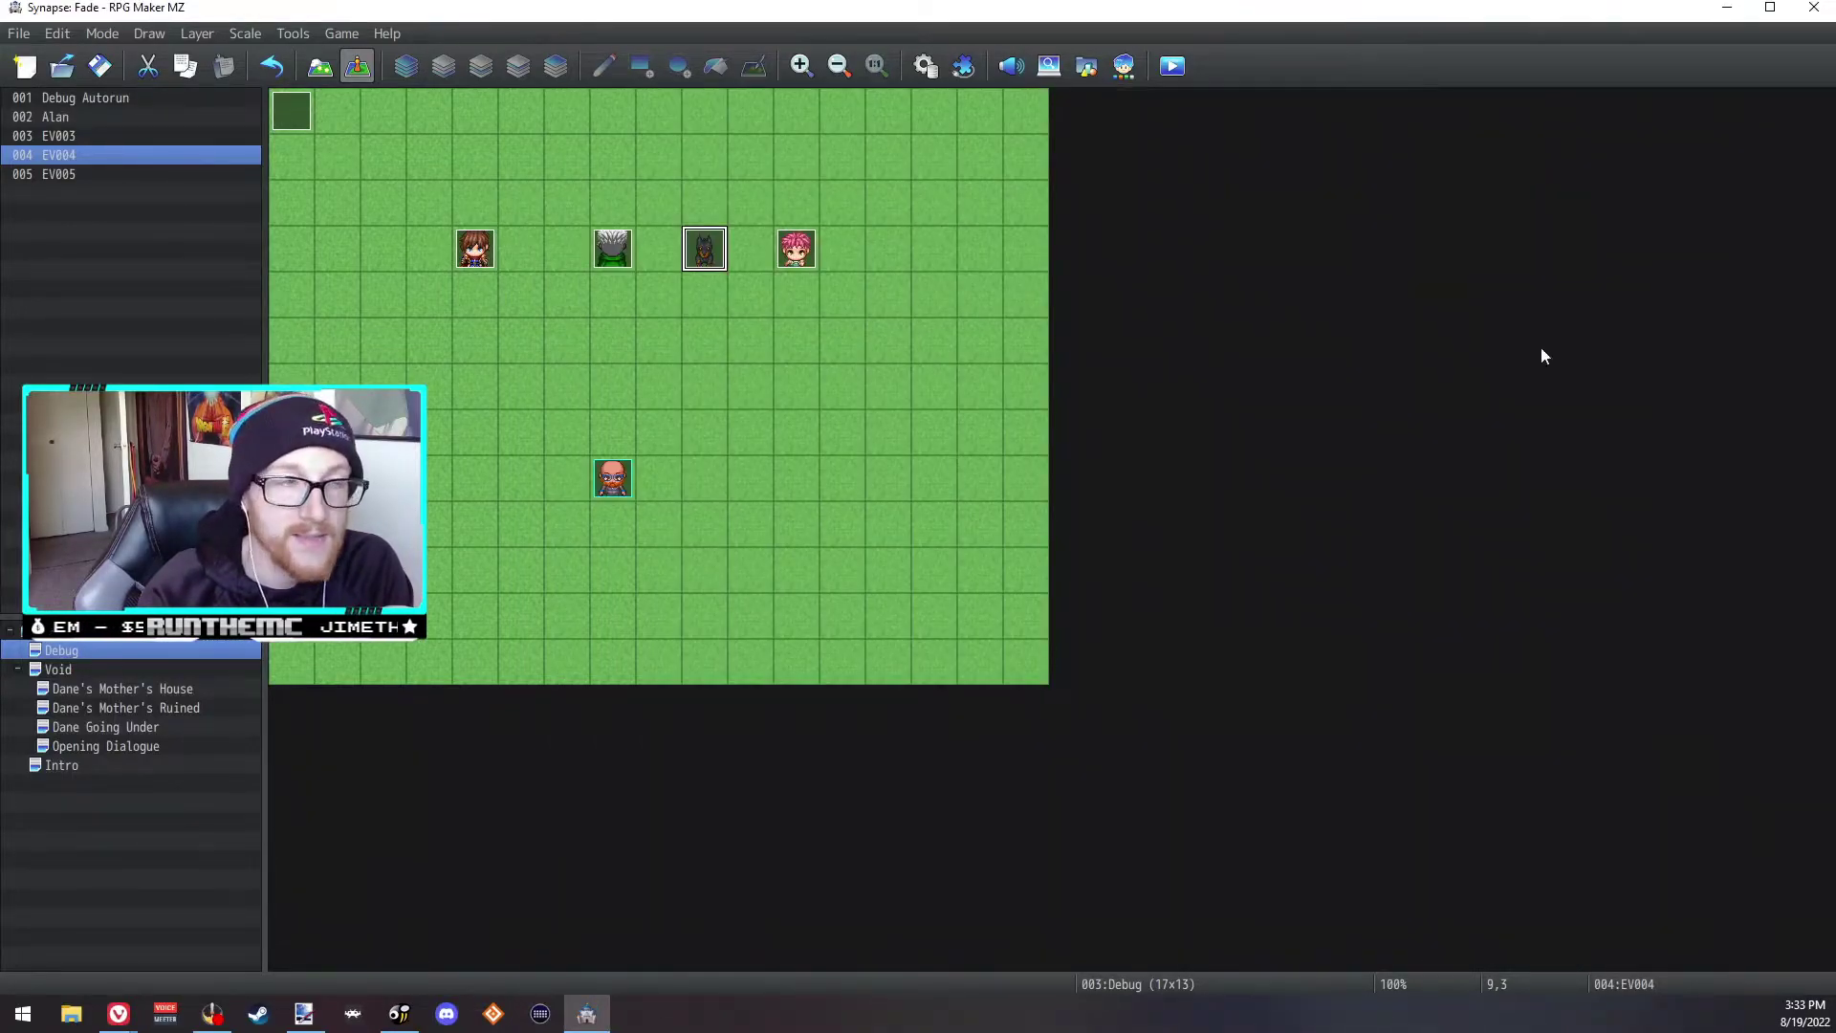
Step: Examine the Priest class's traits in the database, including its Add Skill Type entry for Magic
left_click(925, 65)
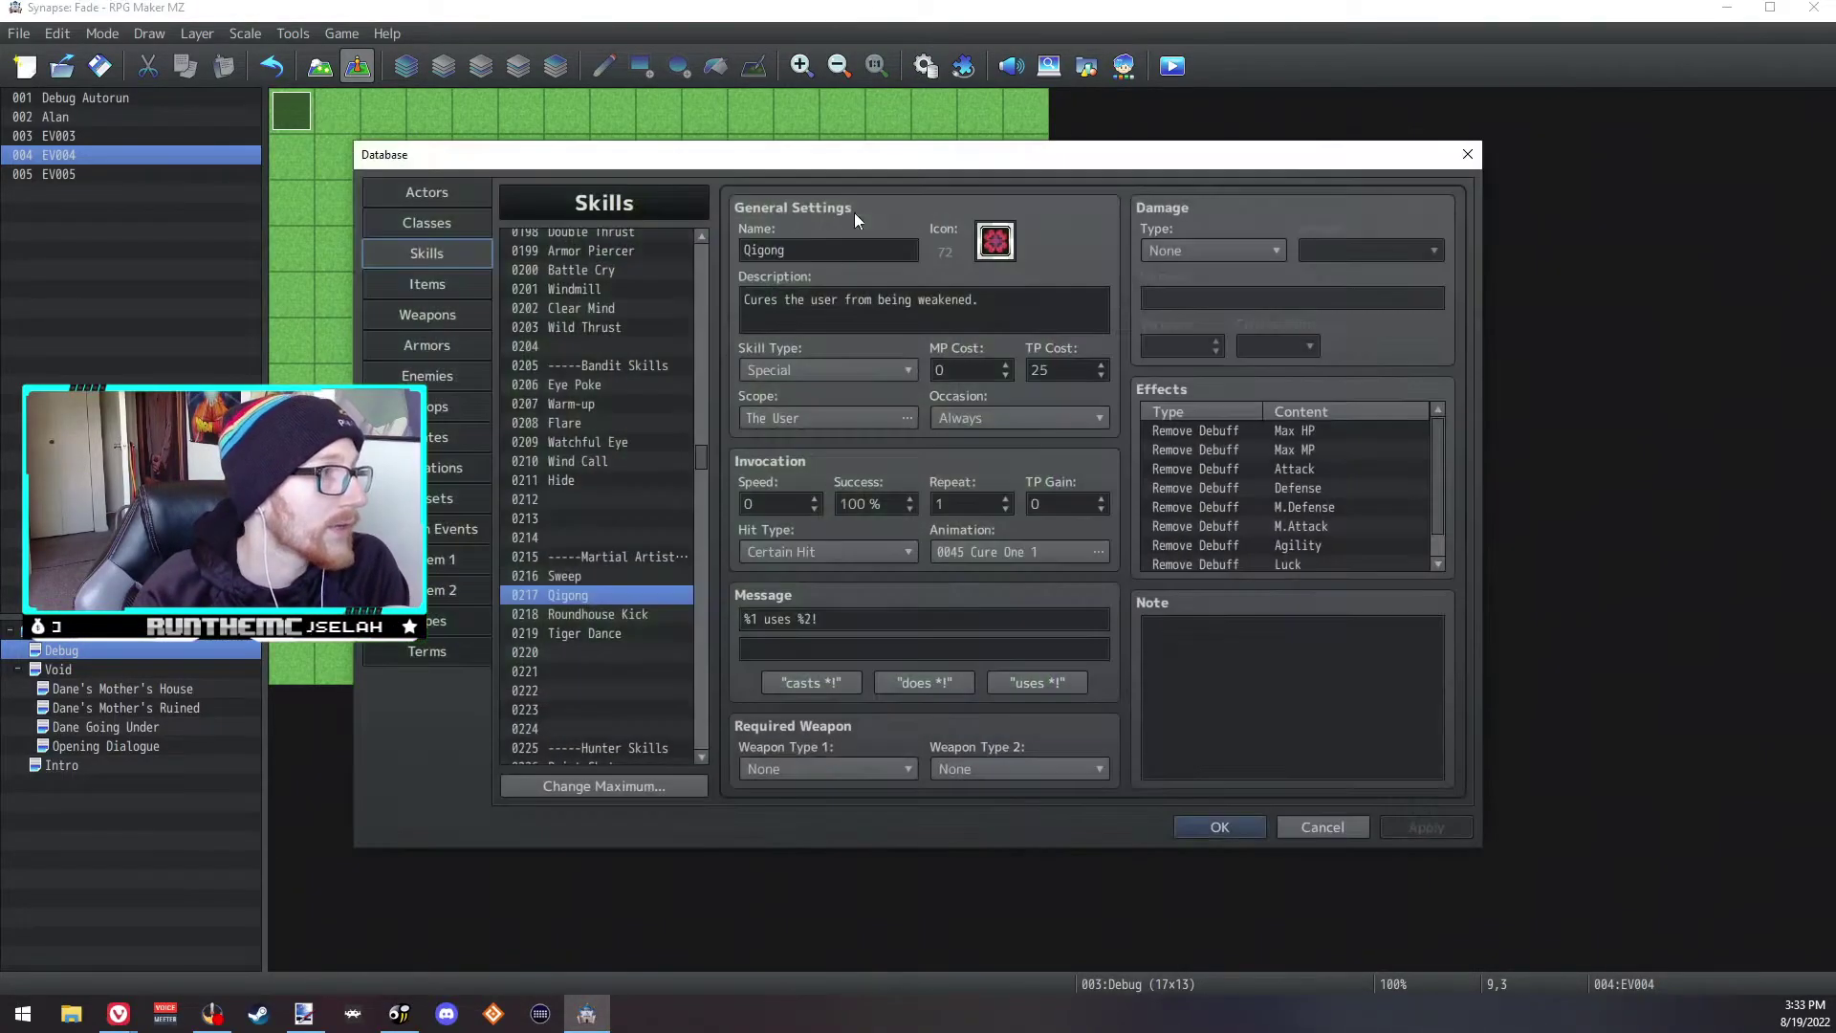
left_click(474, 225)
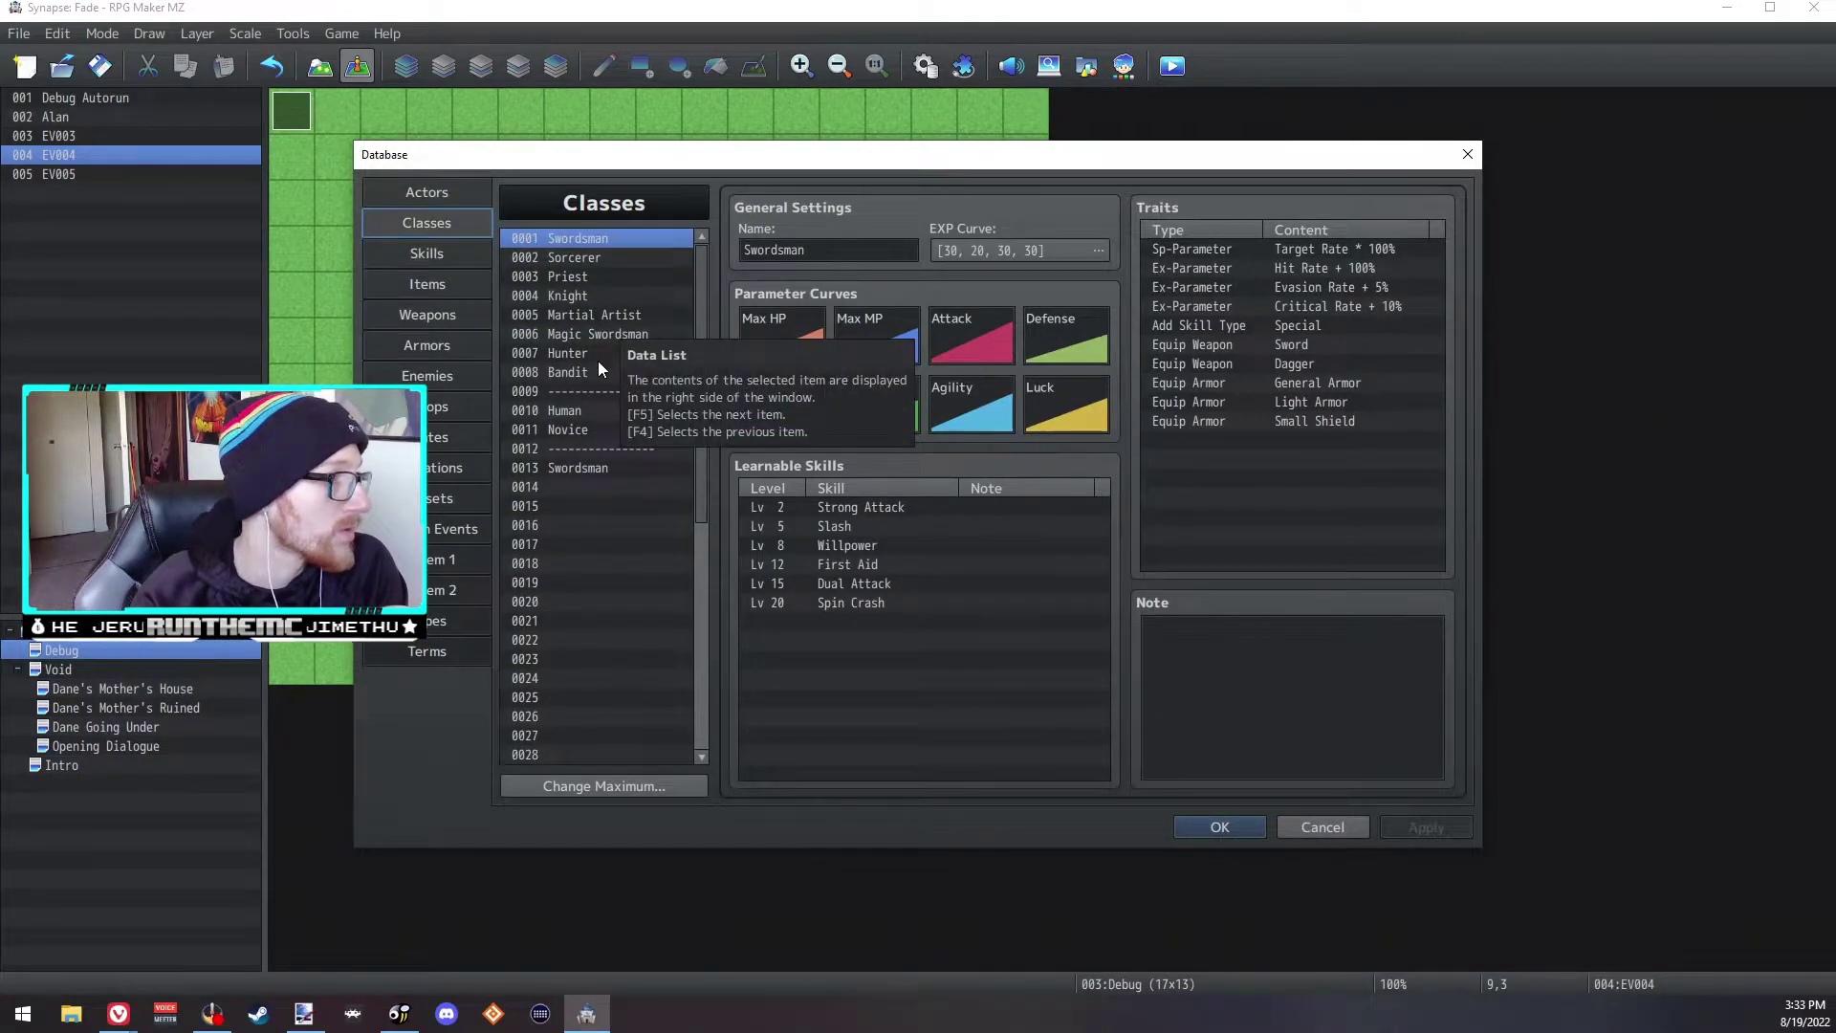
left_click(573, 277)
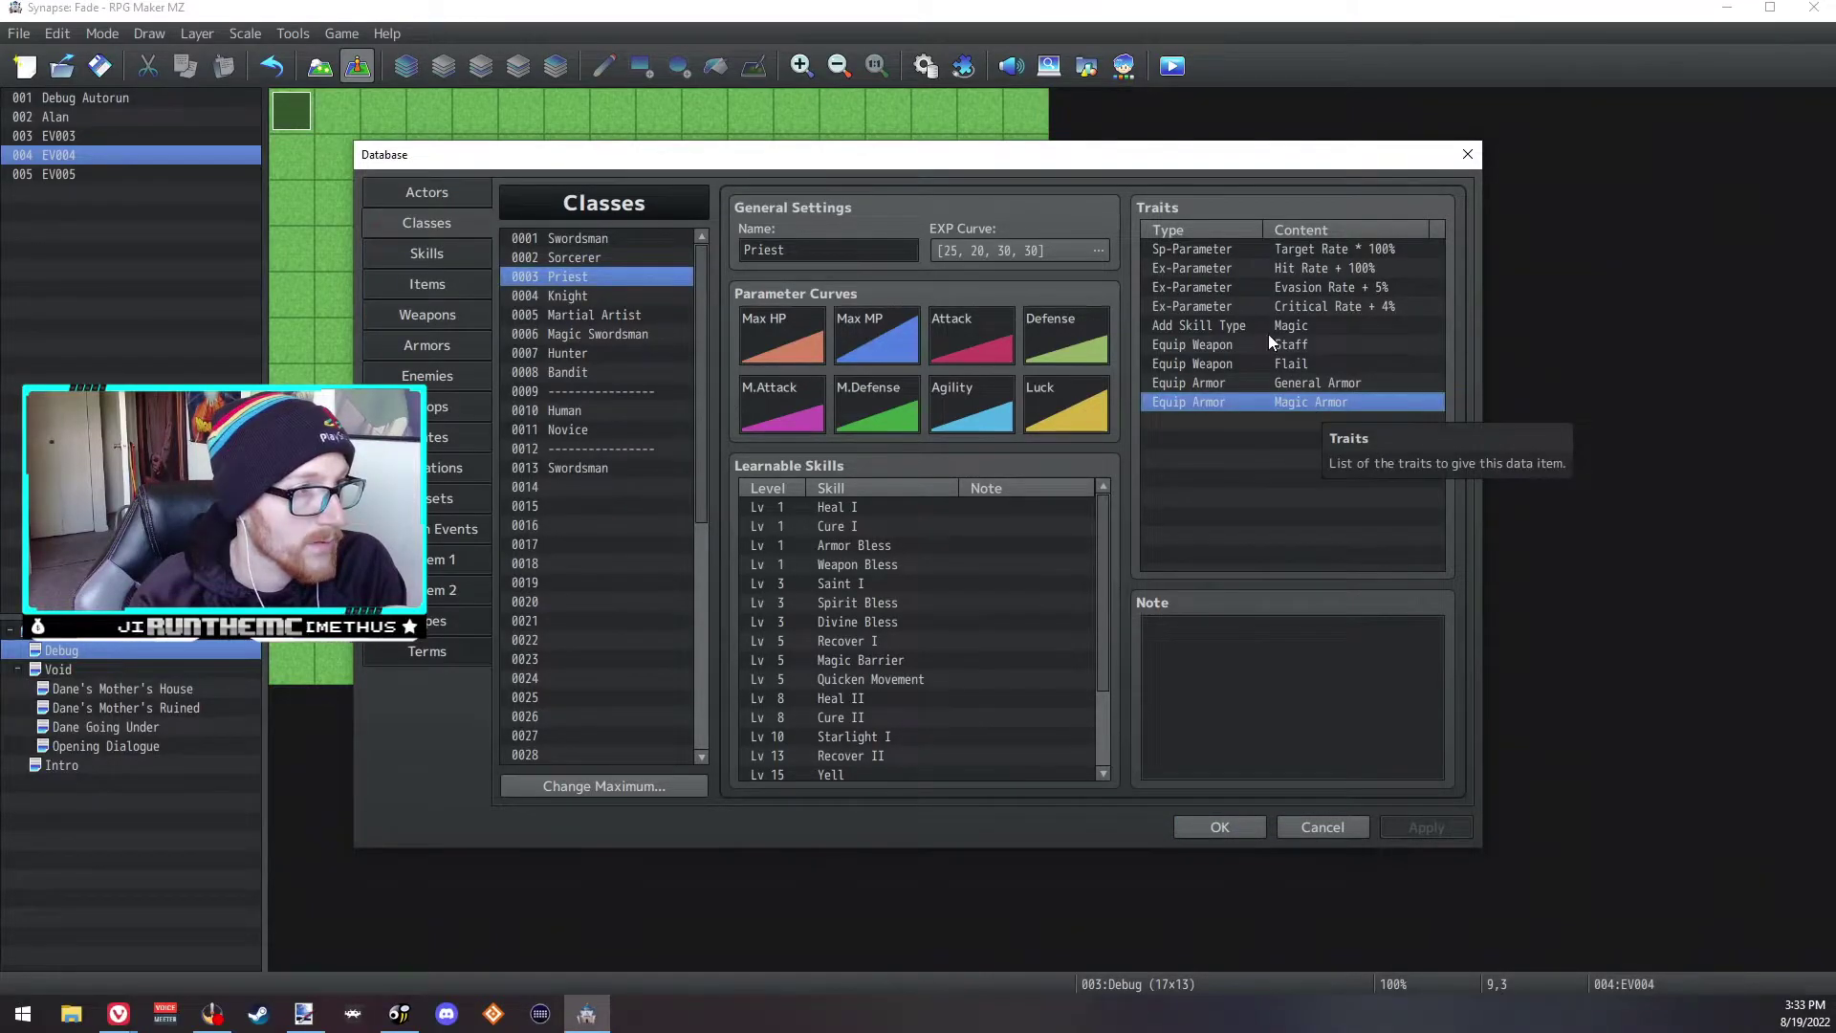
left_click(1329, 327)
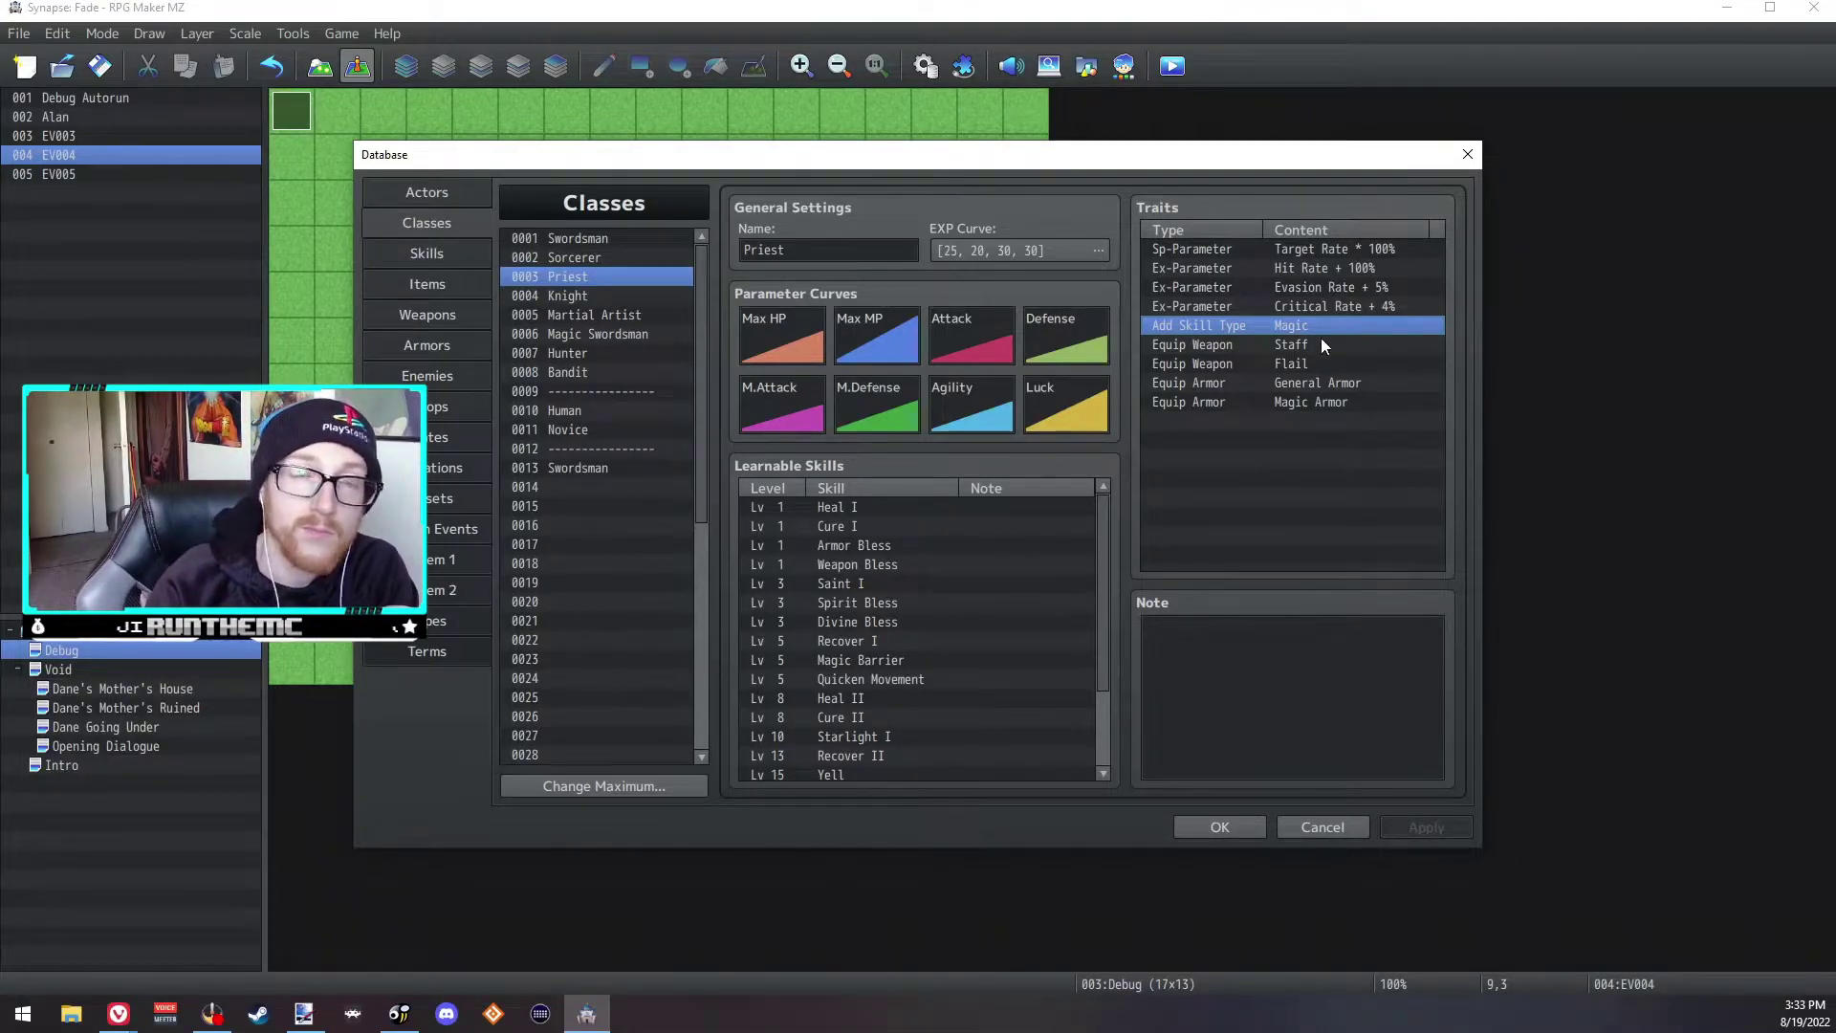
left_click(1245, 421)
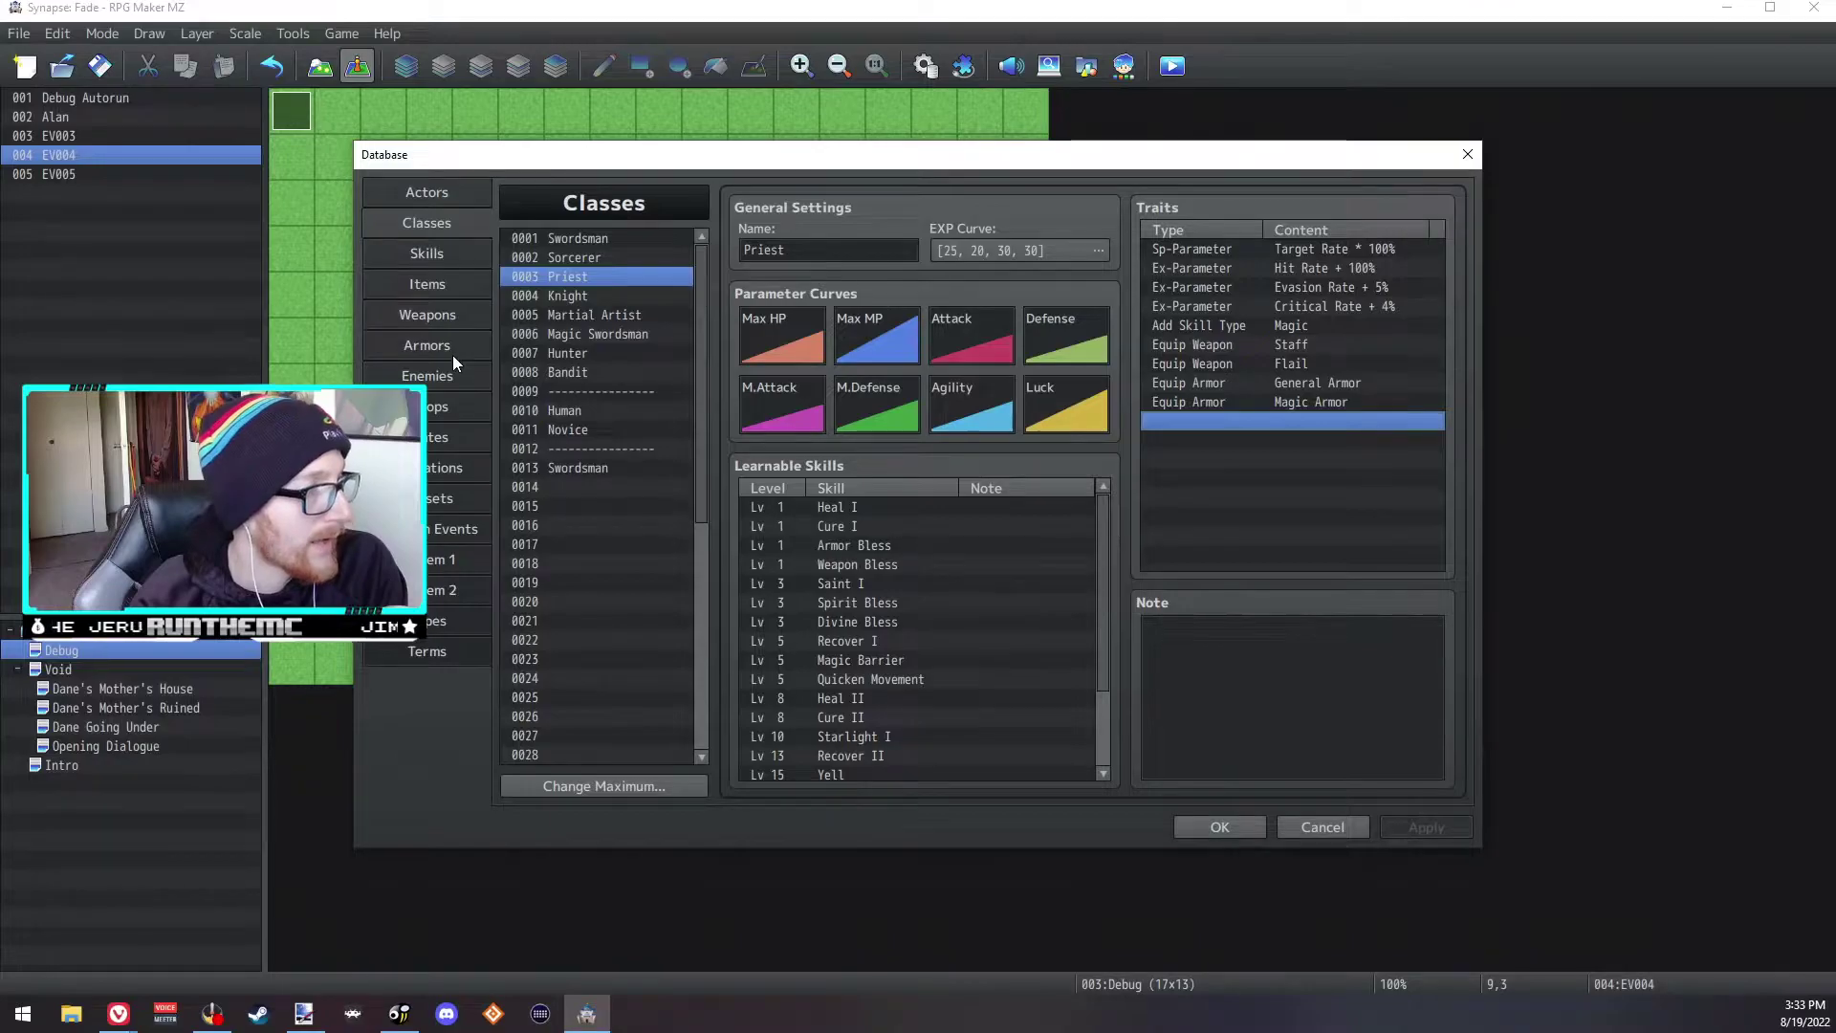
Step: Look through the accessories in the database's armors, from Class Crystal back to Enemy Radar
left_click(451, 293)
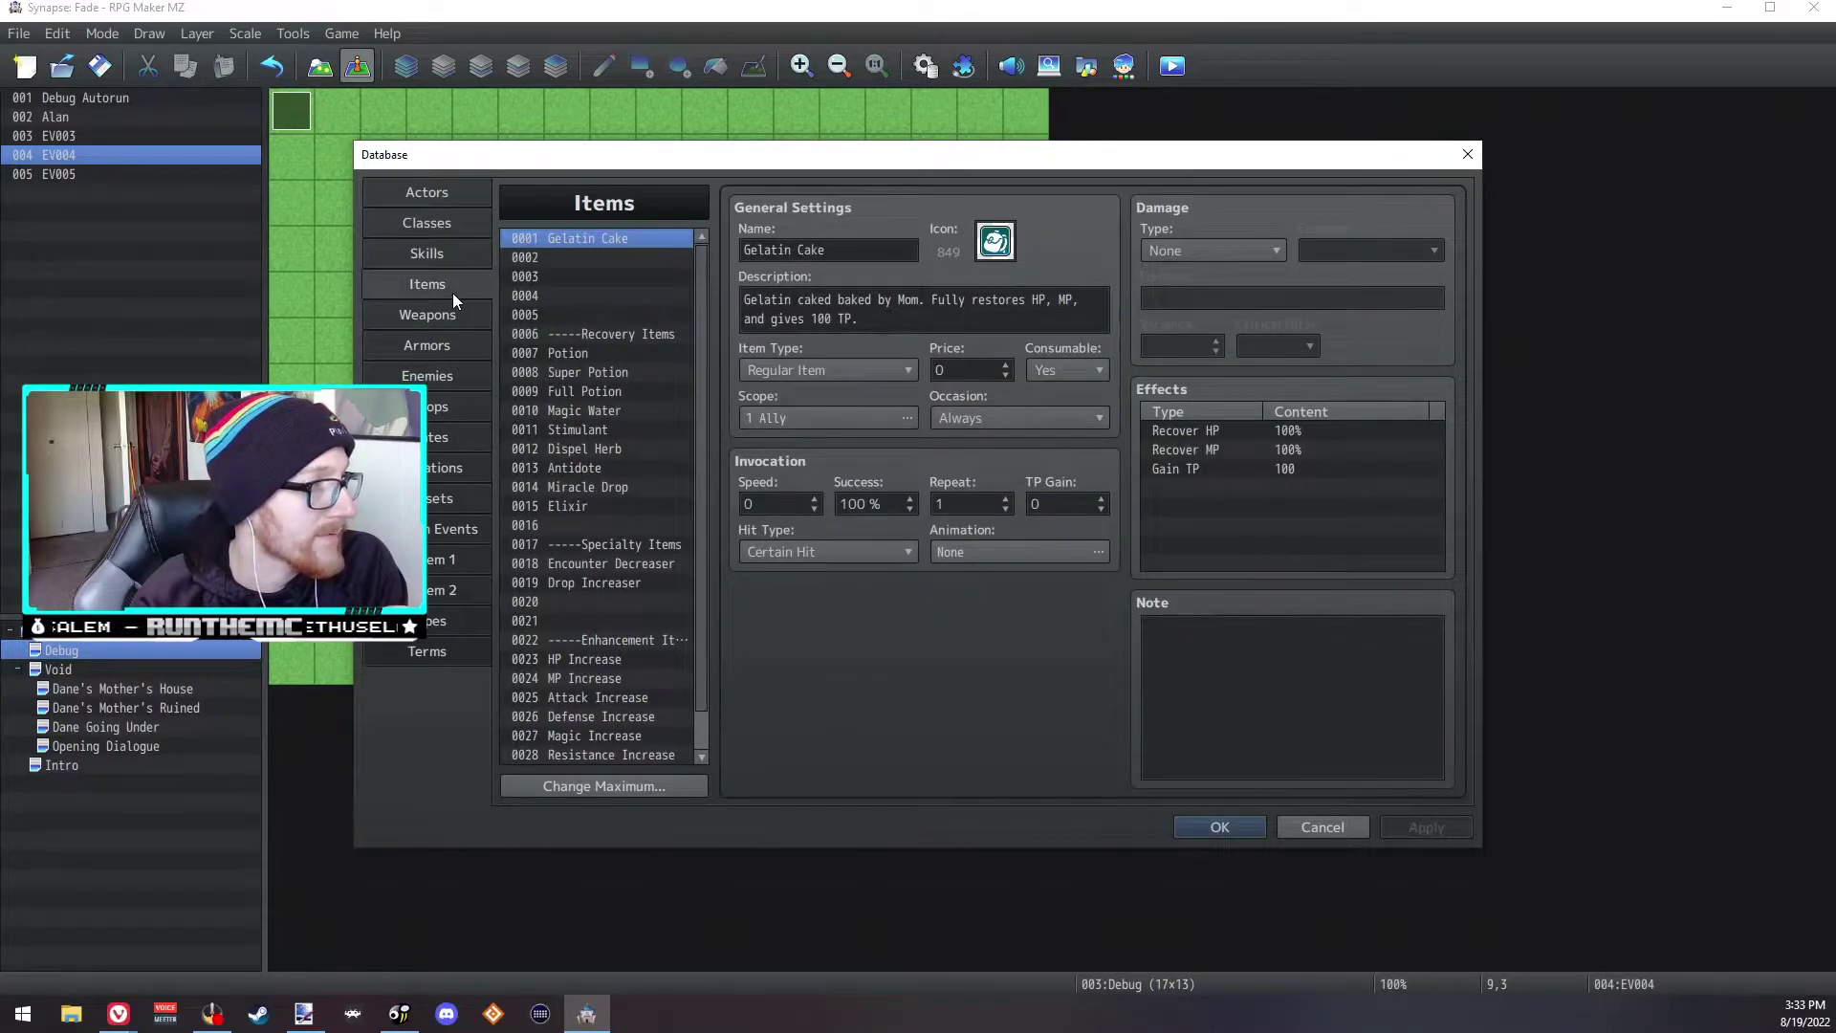
left_click(461, 346)
left_click_drag(699, 295, 707, 488)
left_click(629, 537)
left_click(624, 521)
left_click(628, 501)
left_click(628, 482)
left_click(629, 462)
left_click(630, 443)
left_click(632, 423)
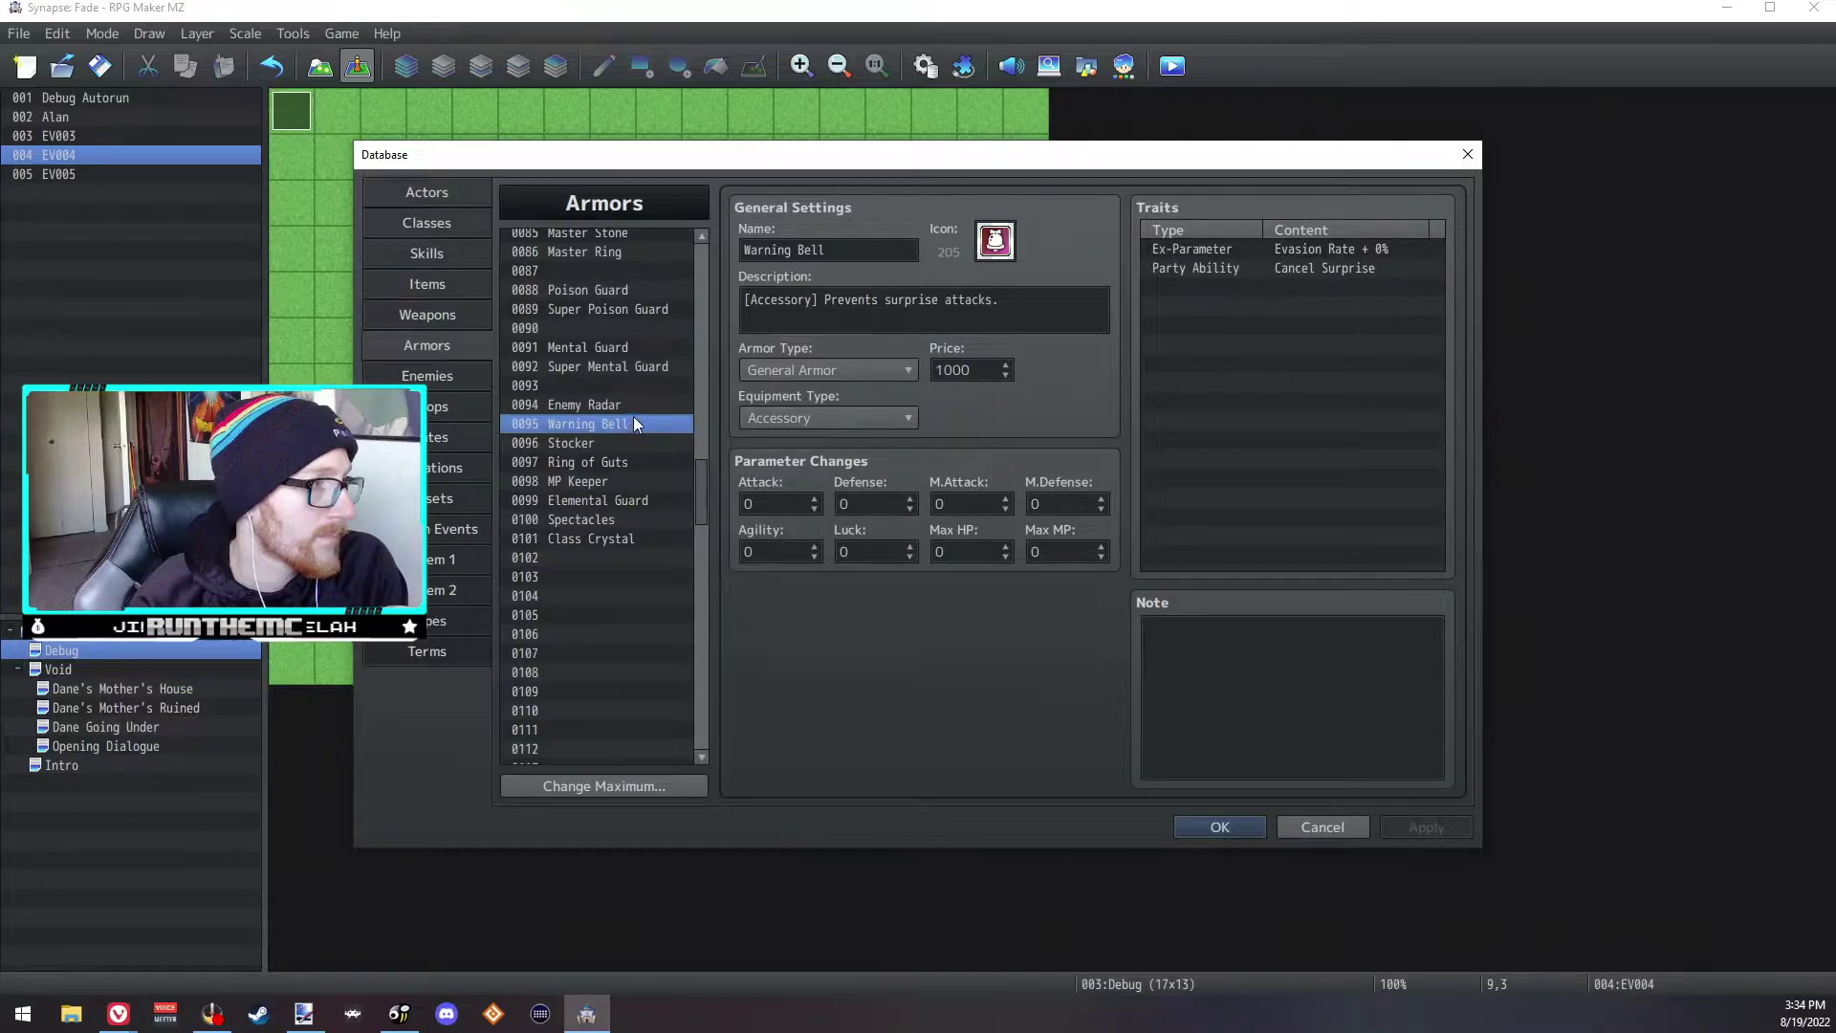
left_click(639, 404)
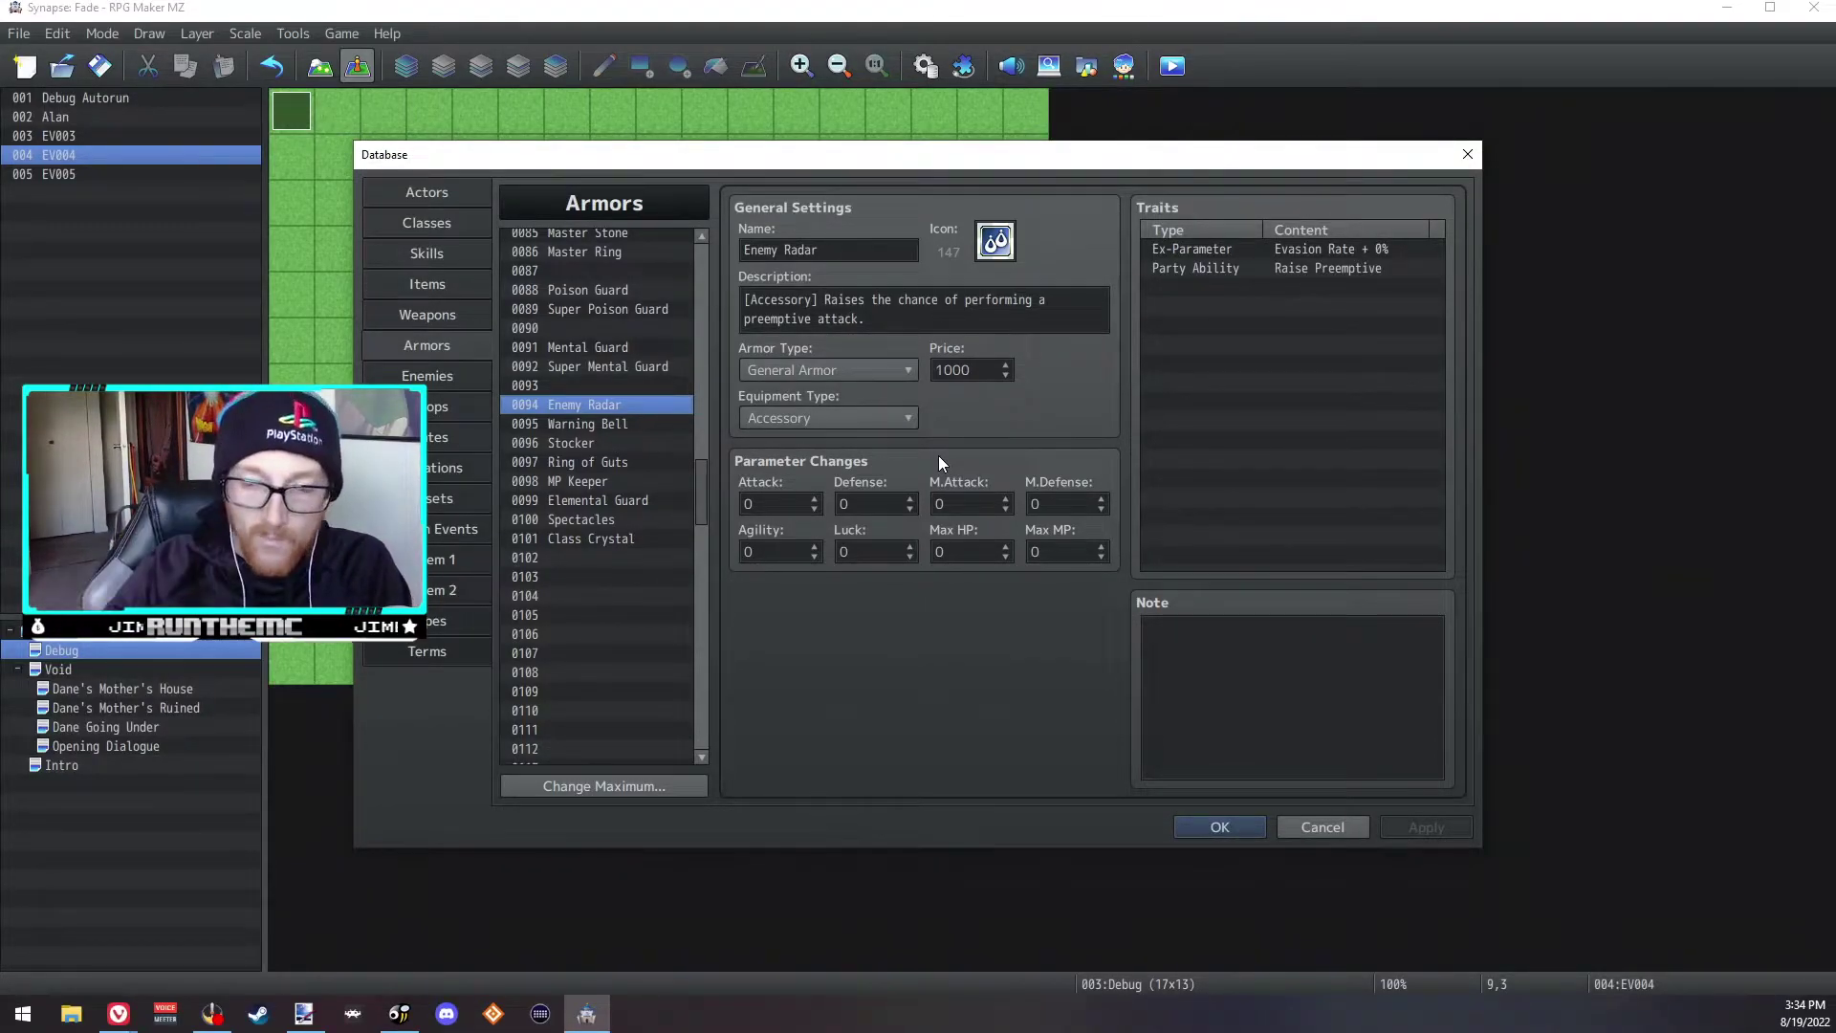
Step: Give the Swordsman class an Add Skill Type trait for Magic in the database
left_click(471, 105)
left_click(457, 220)
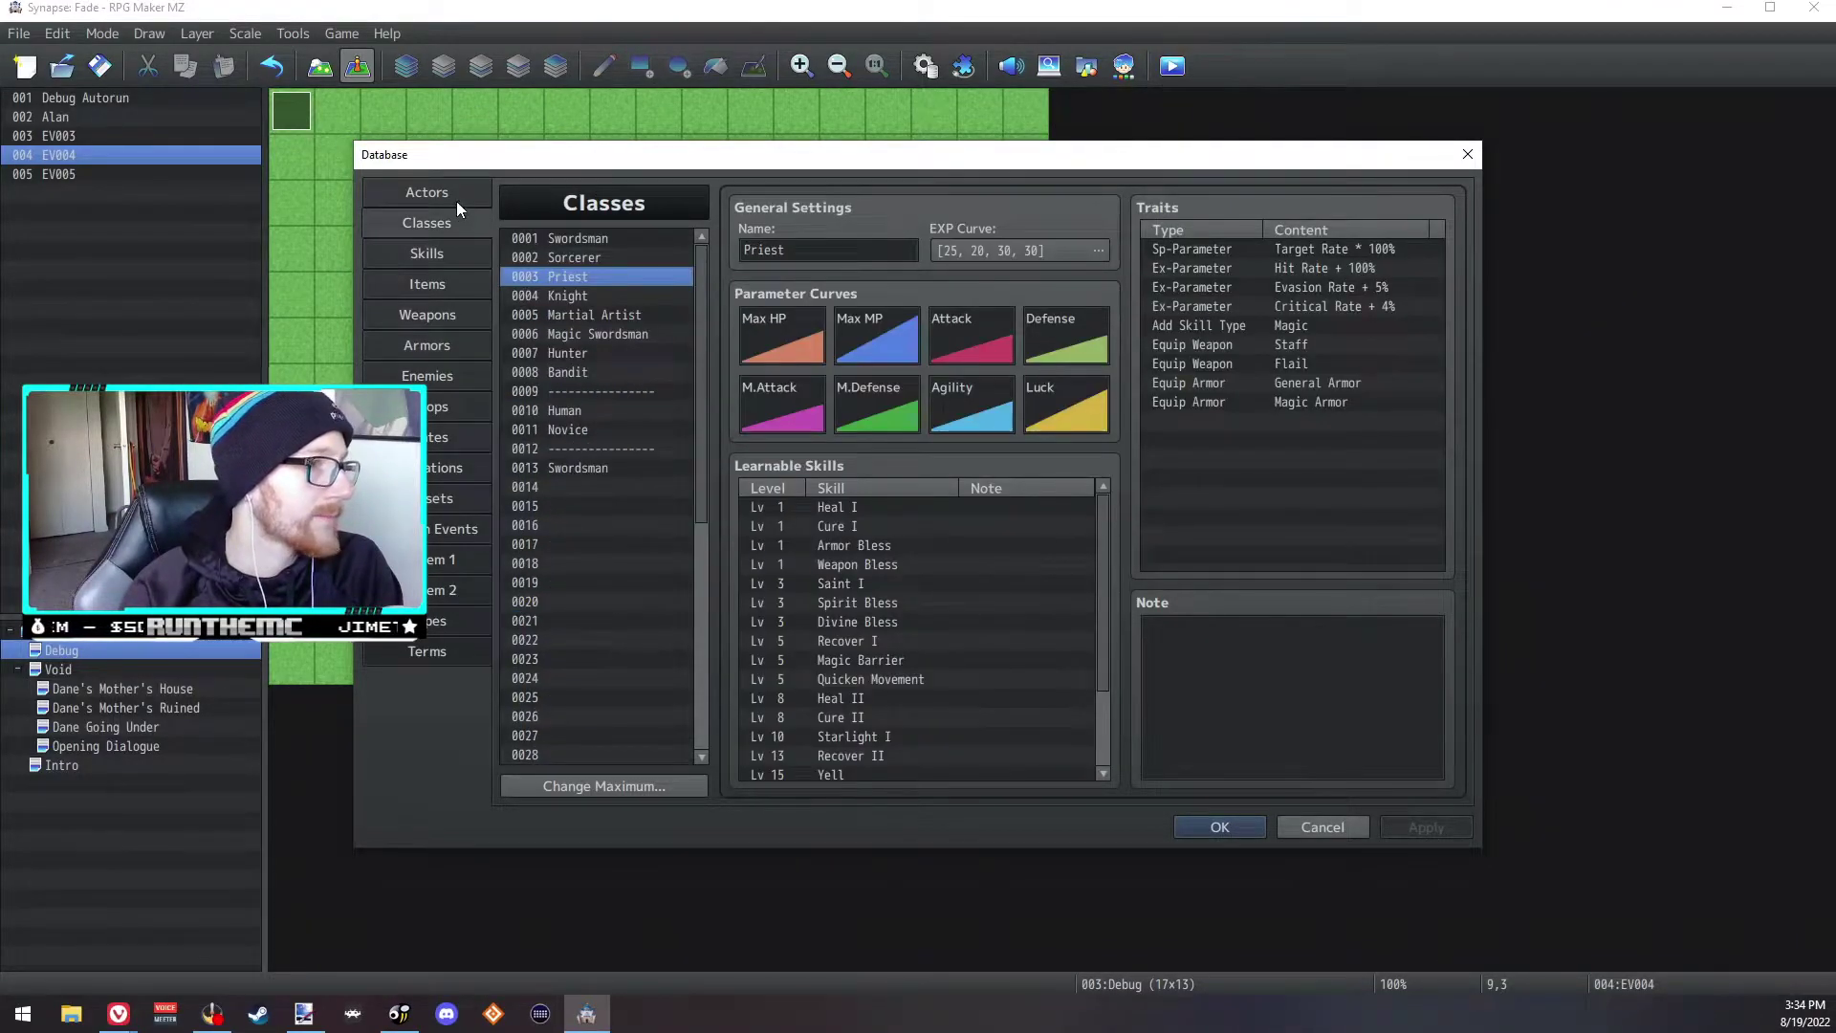
left_click(456, 201)
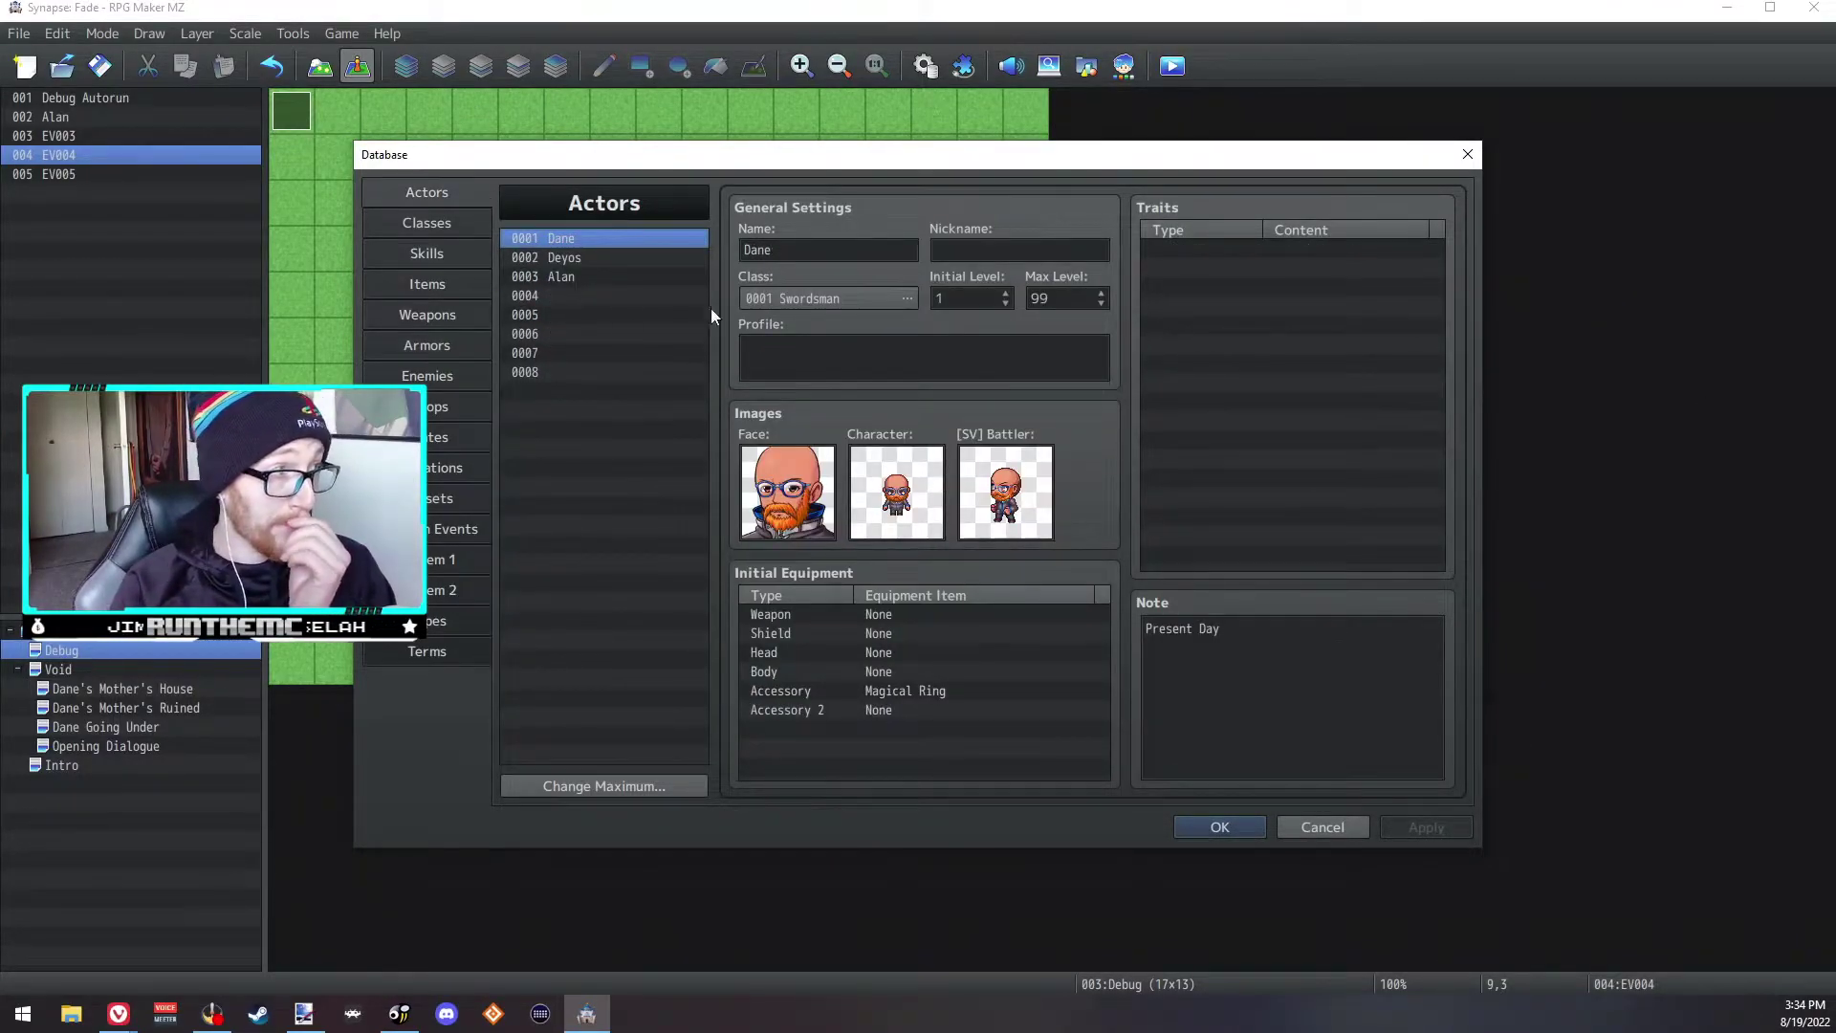
left_click(437, 244)
left_click(442, 226)
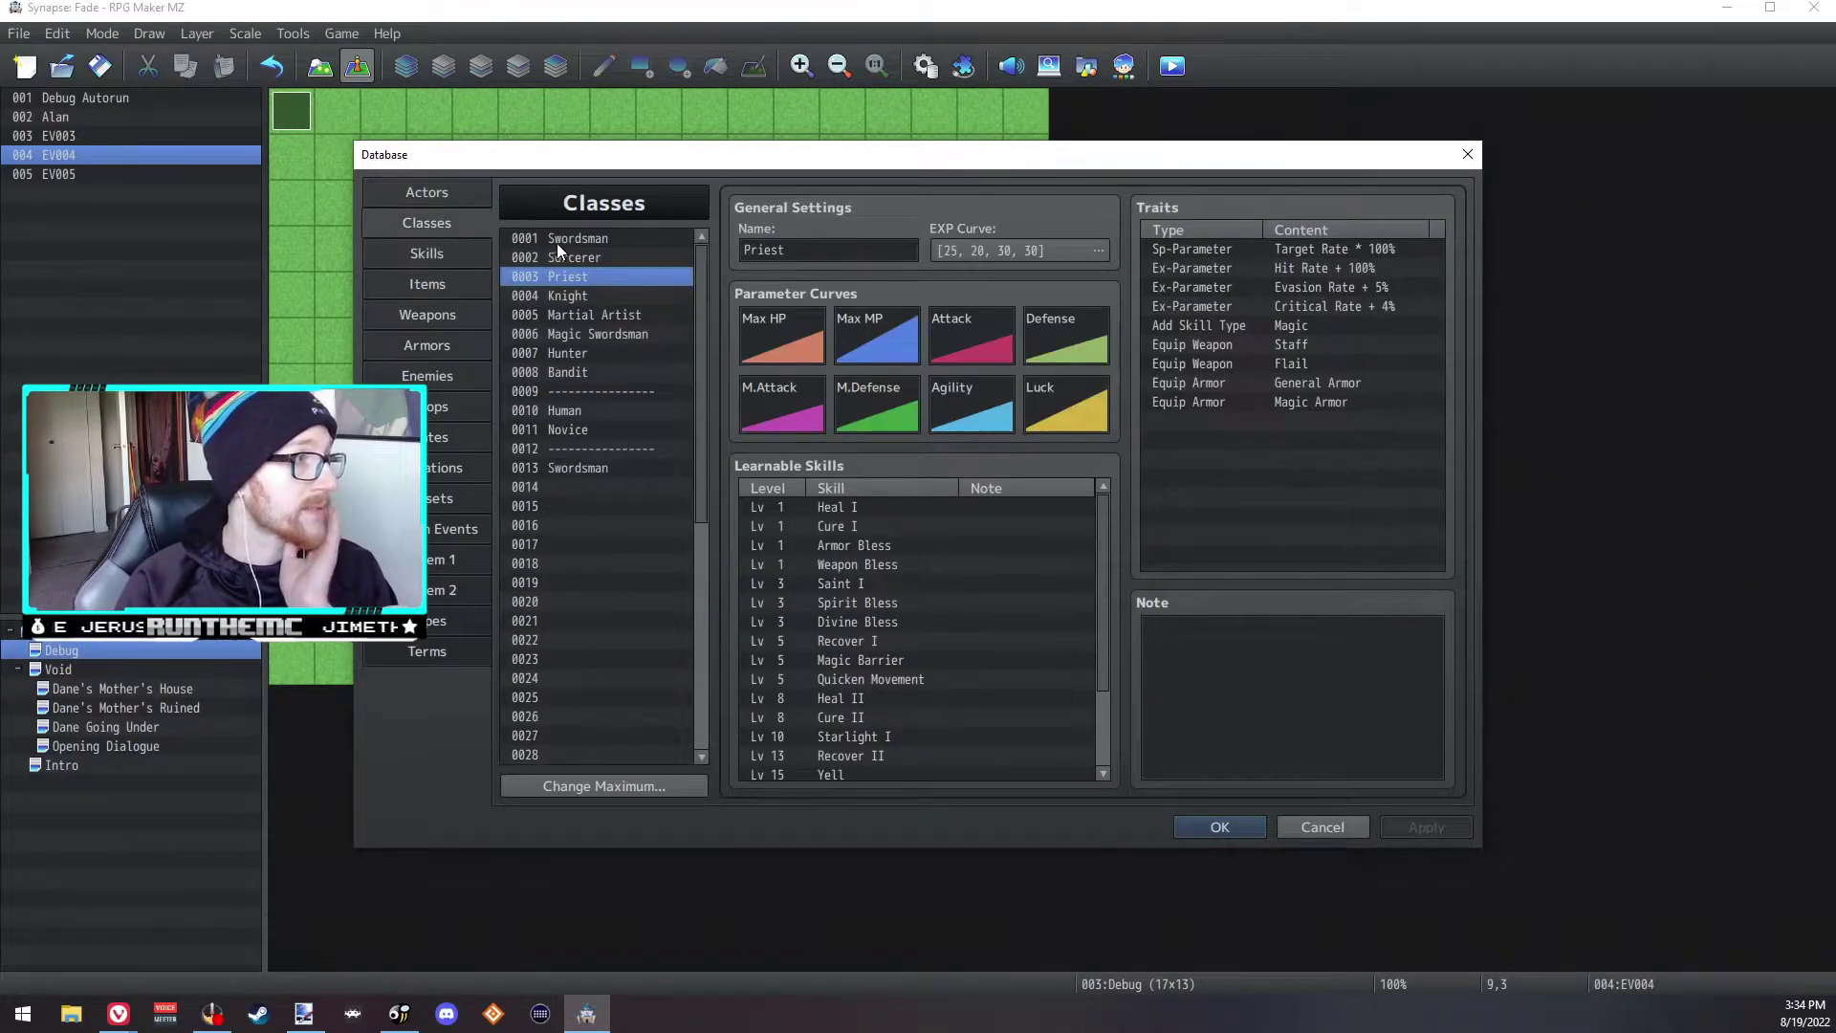
left_click(554, 241)
double_click(1226, 439)
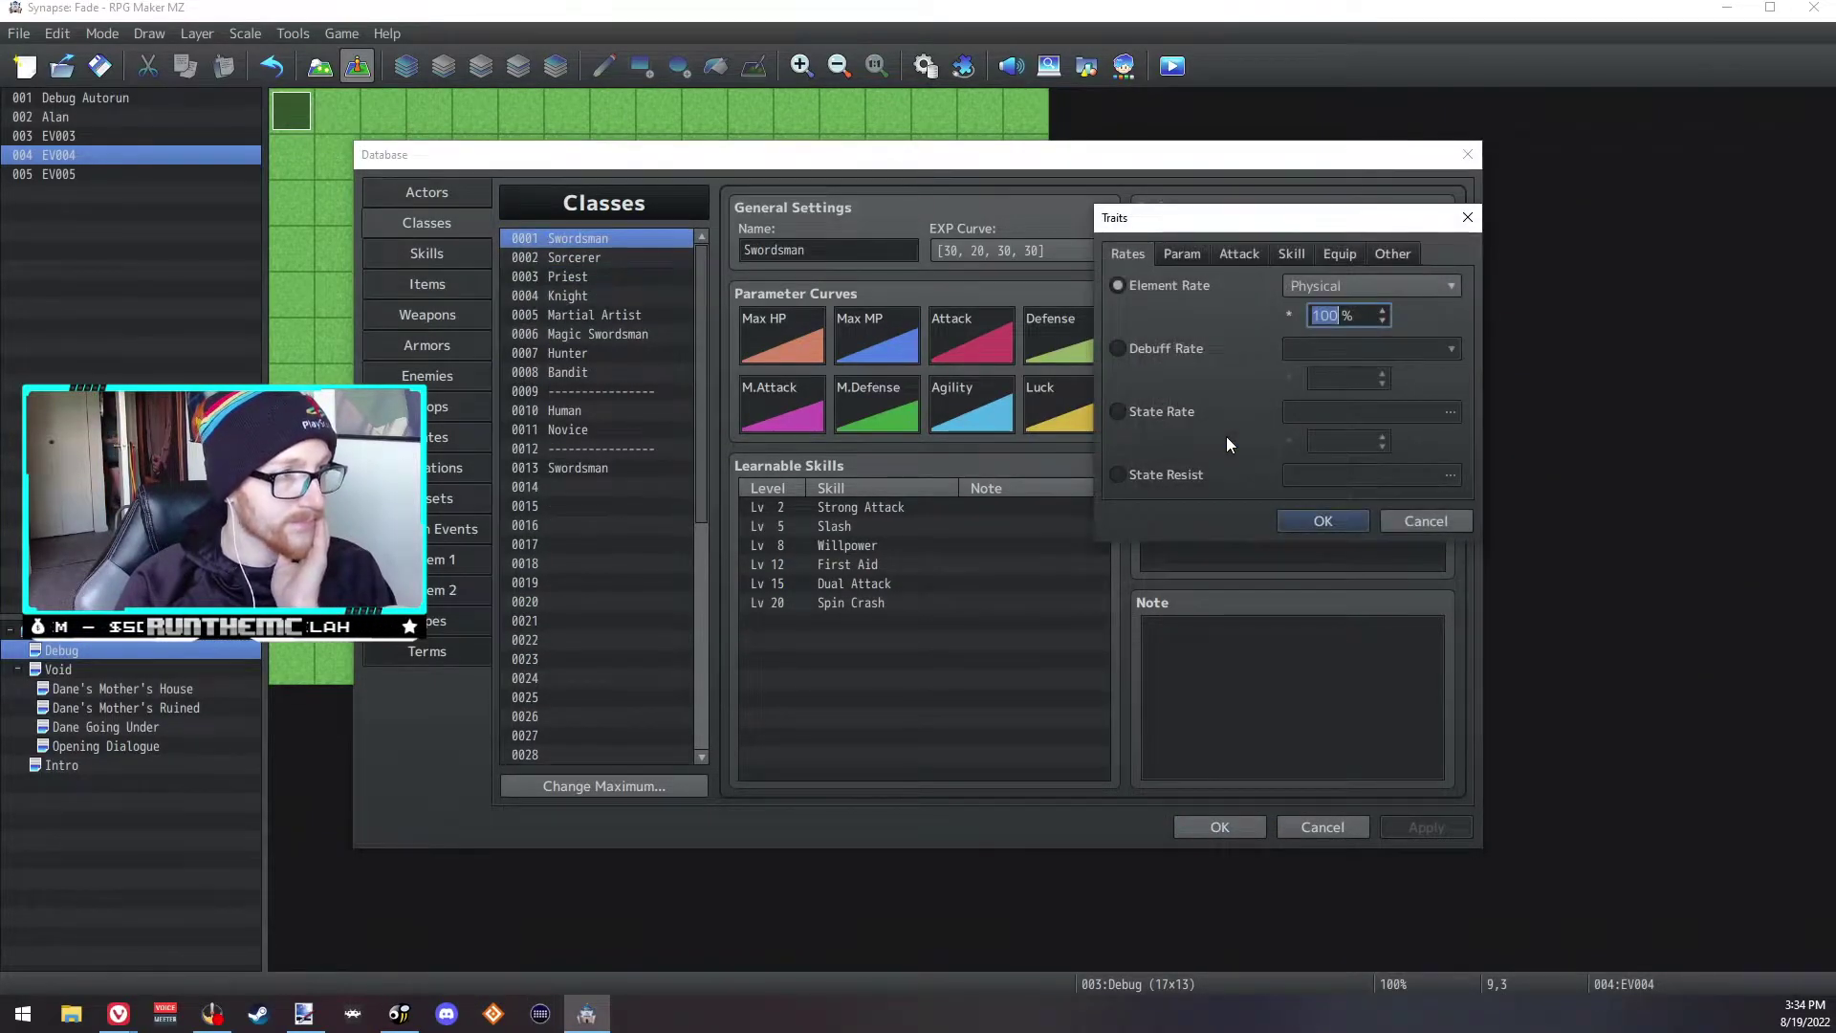
left_click(1289, 253)
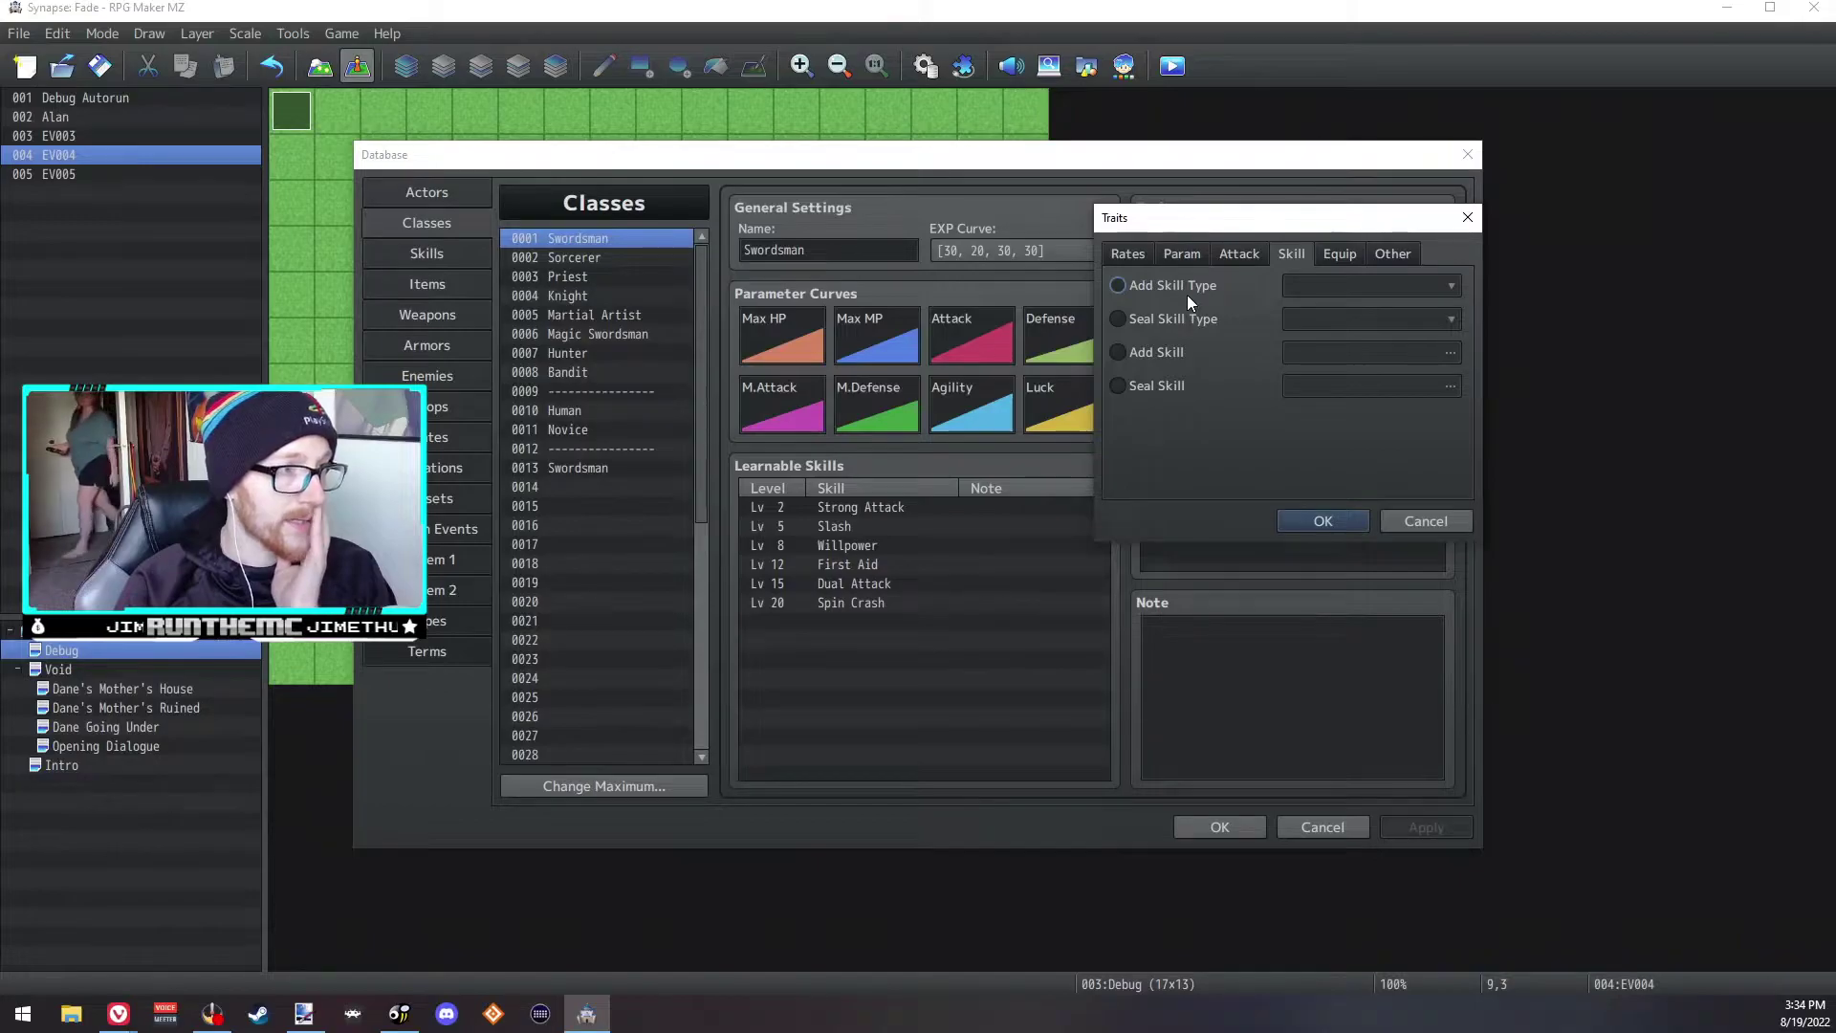
left_click(1193, 287)
left_click(1323, 521)
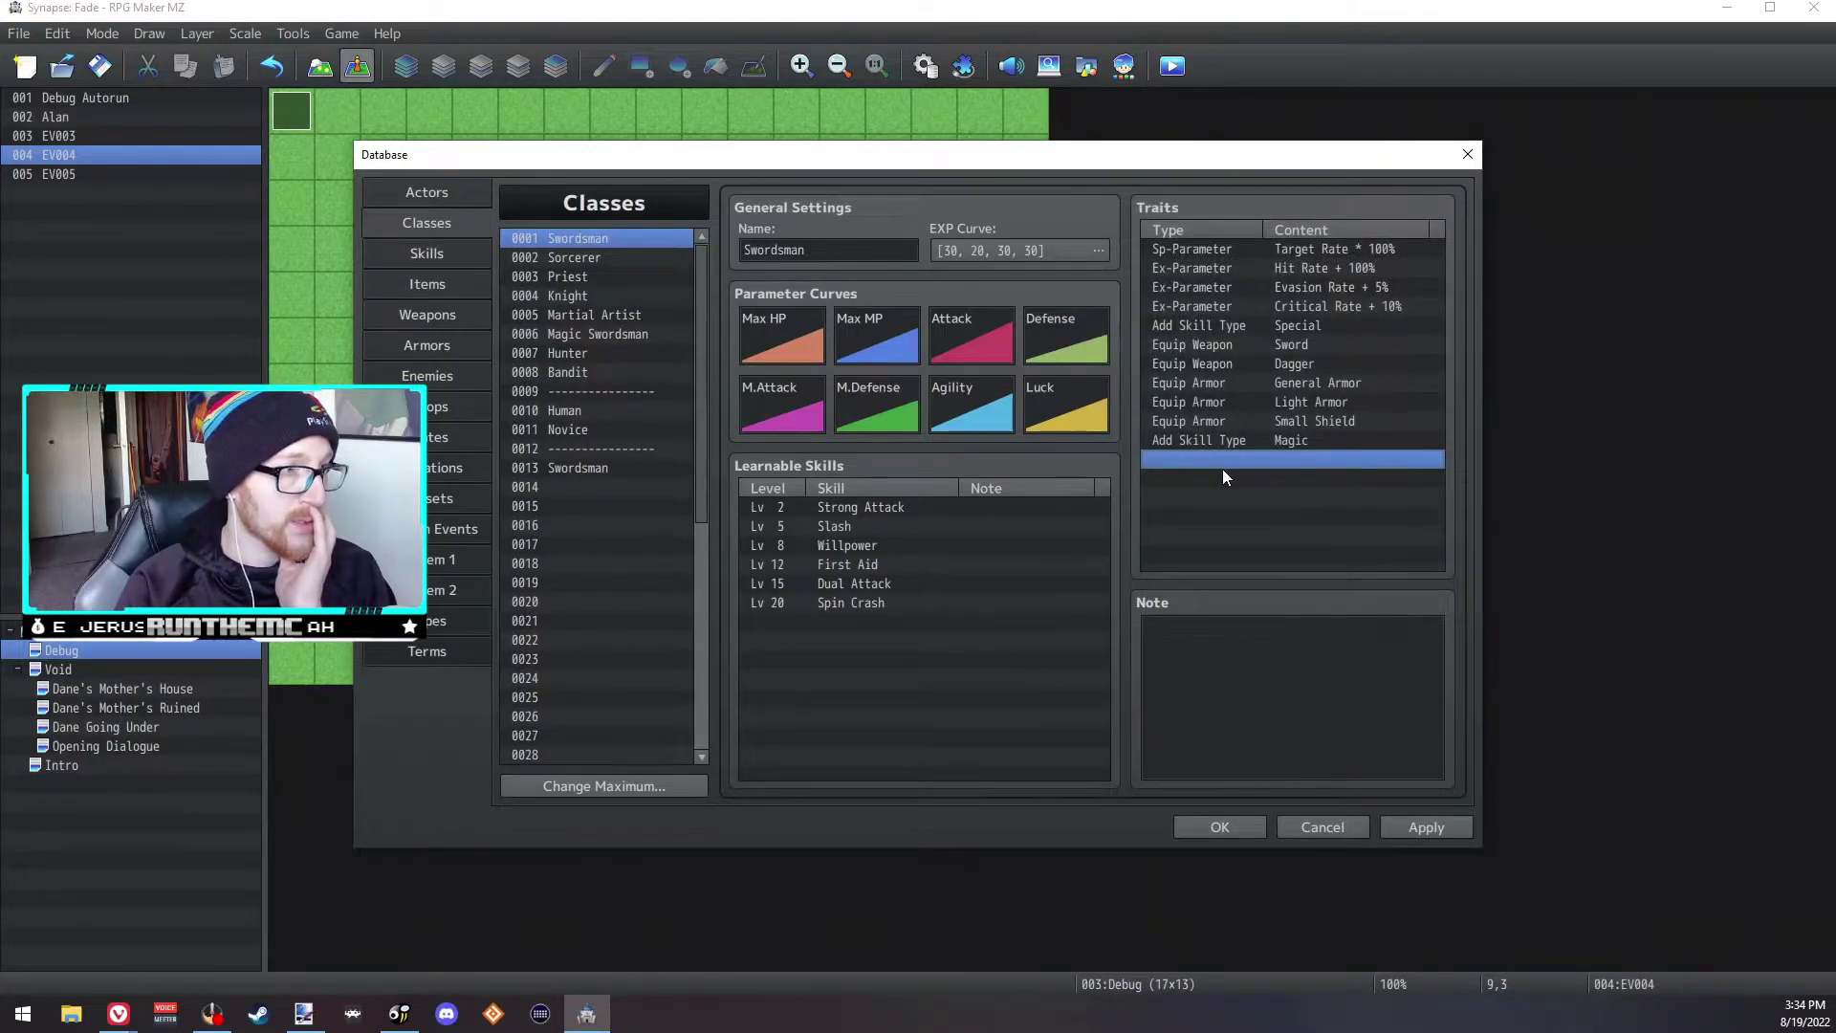
Step: Name the empty third skill type Sword Art and raise the skill type maximum to 5
left_click(438, 651)
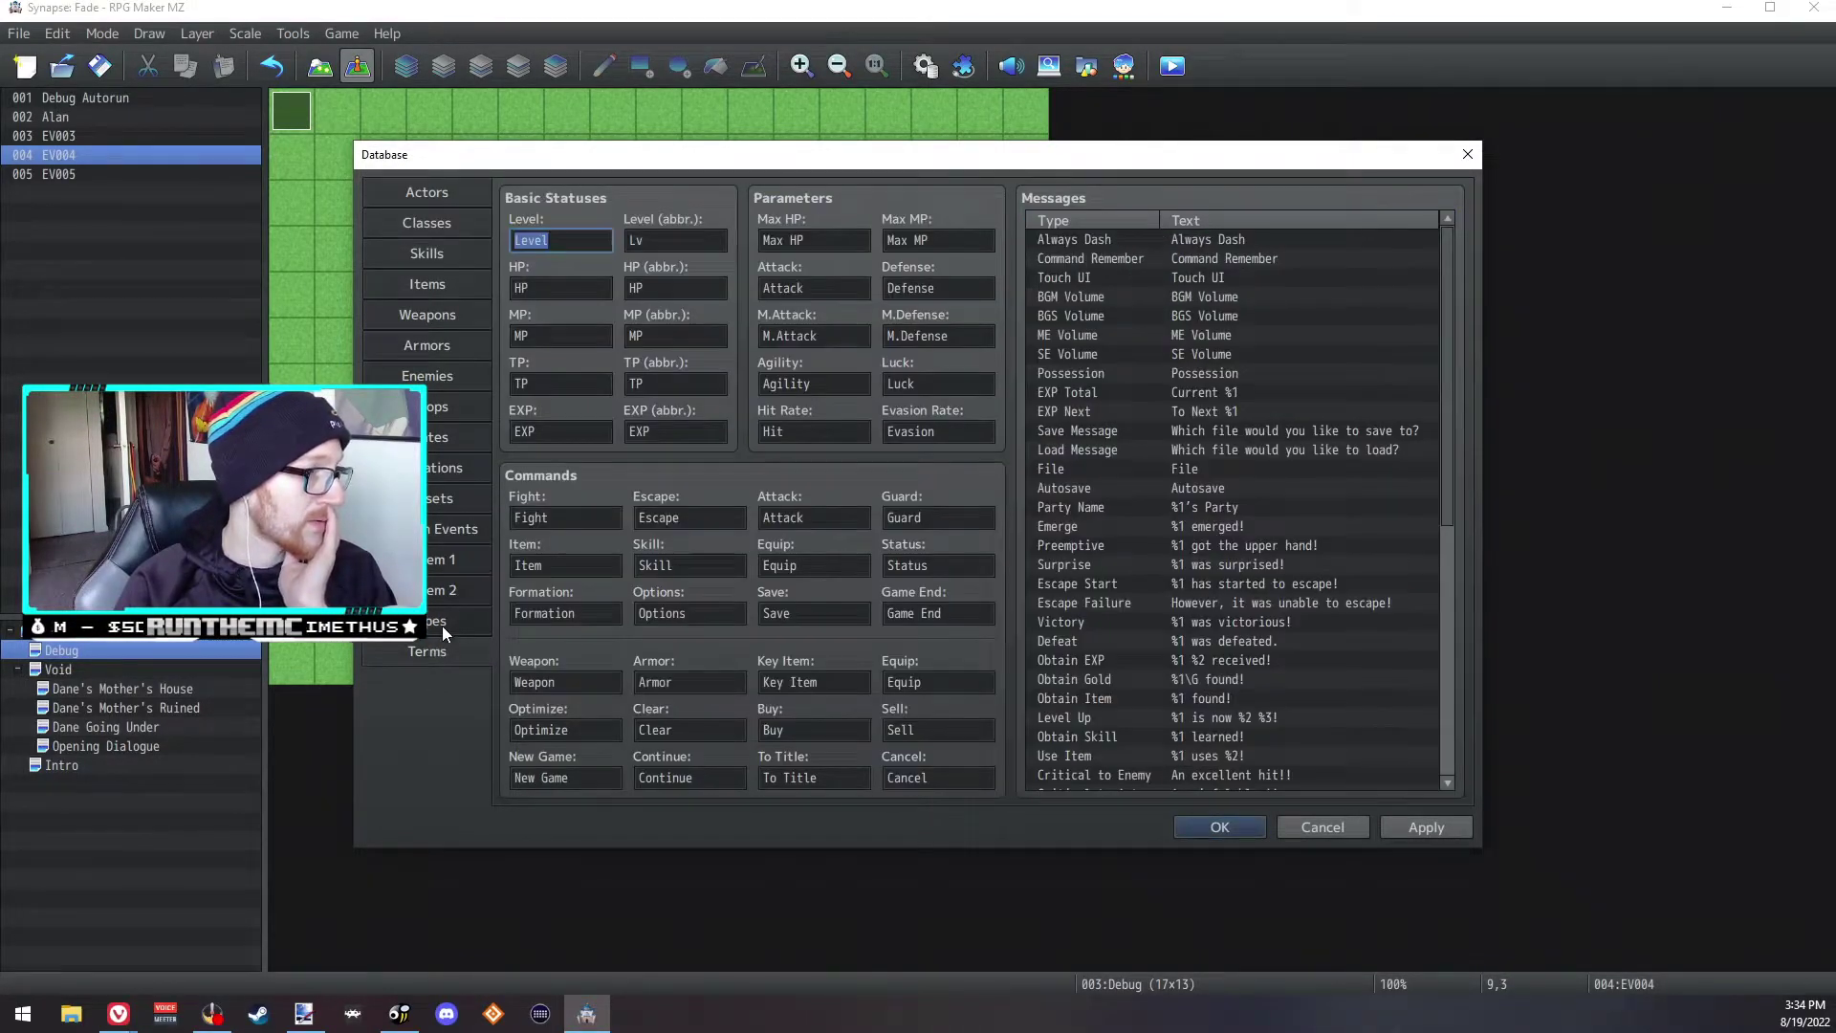
left_click(442, 626)
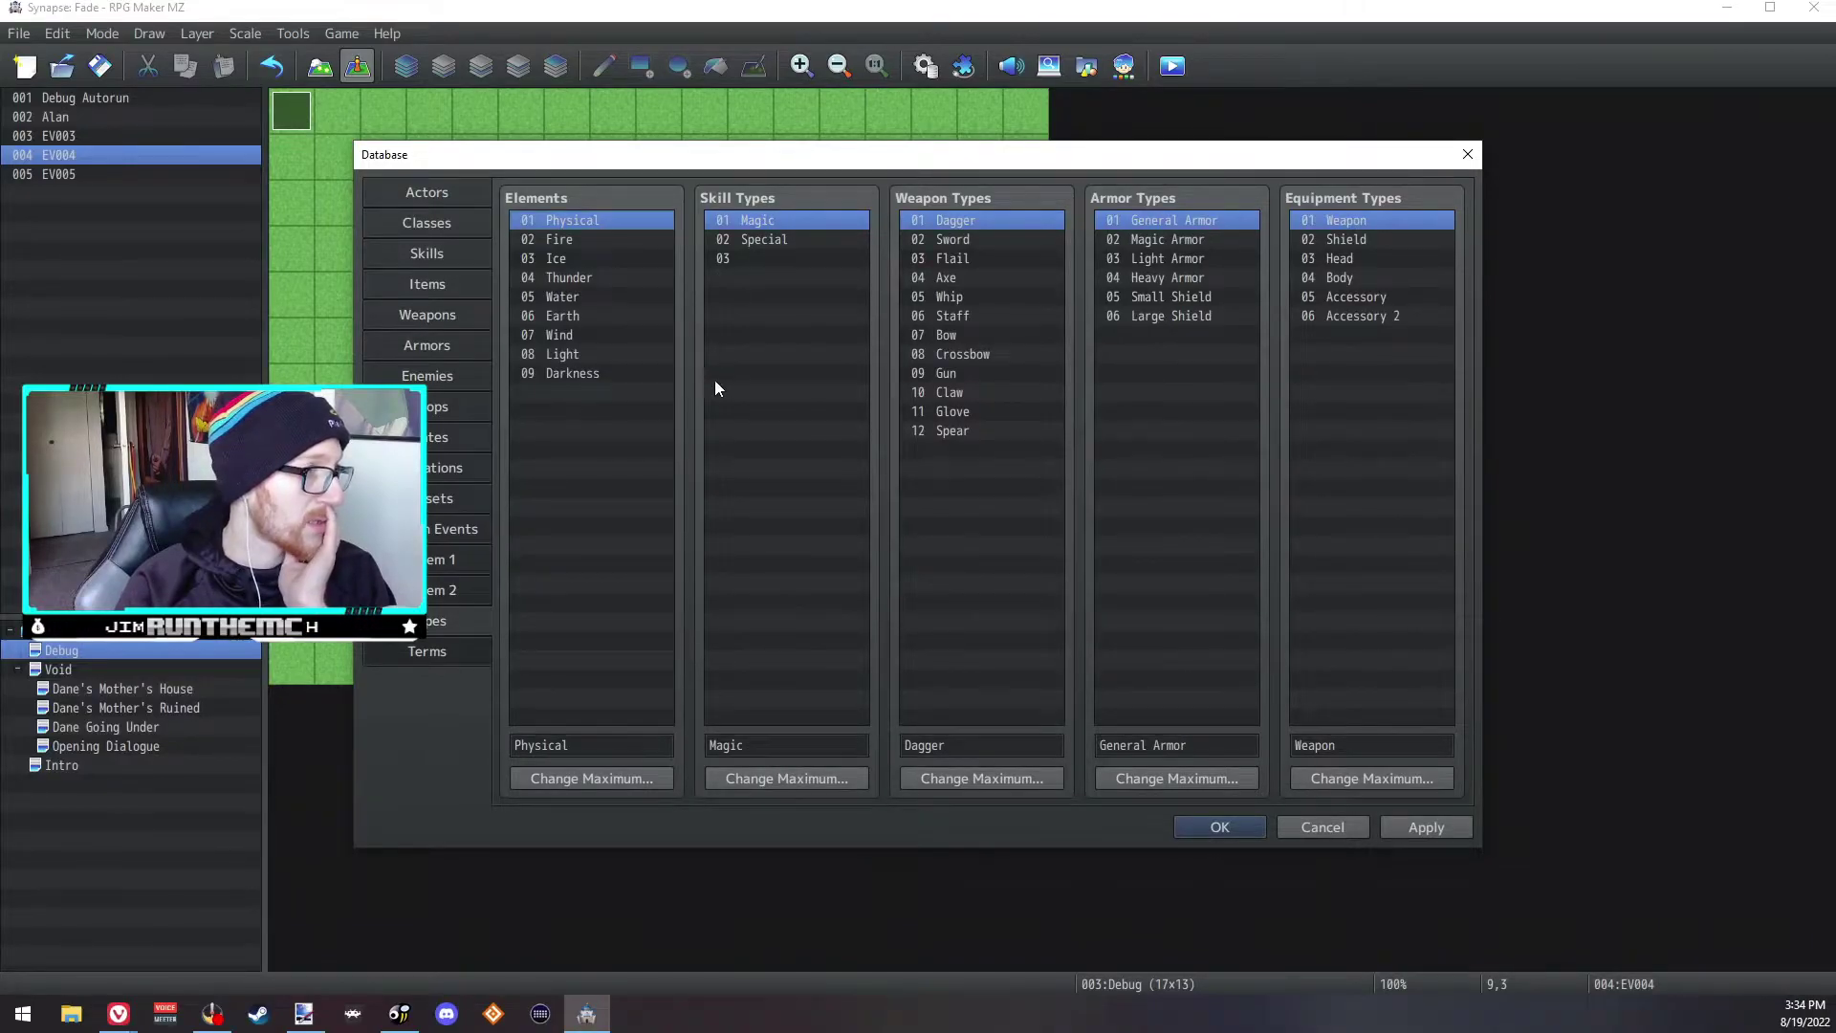
left_click(750, 258)
left_click(802, 746)
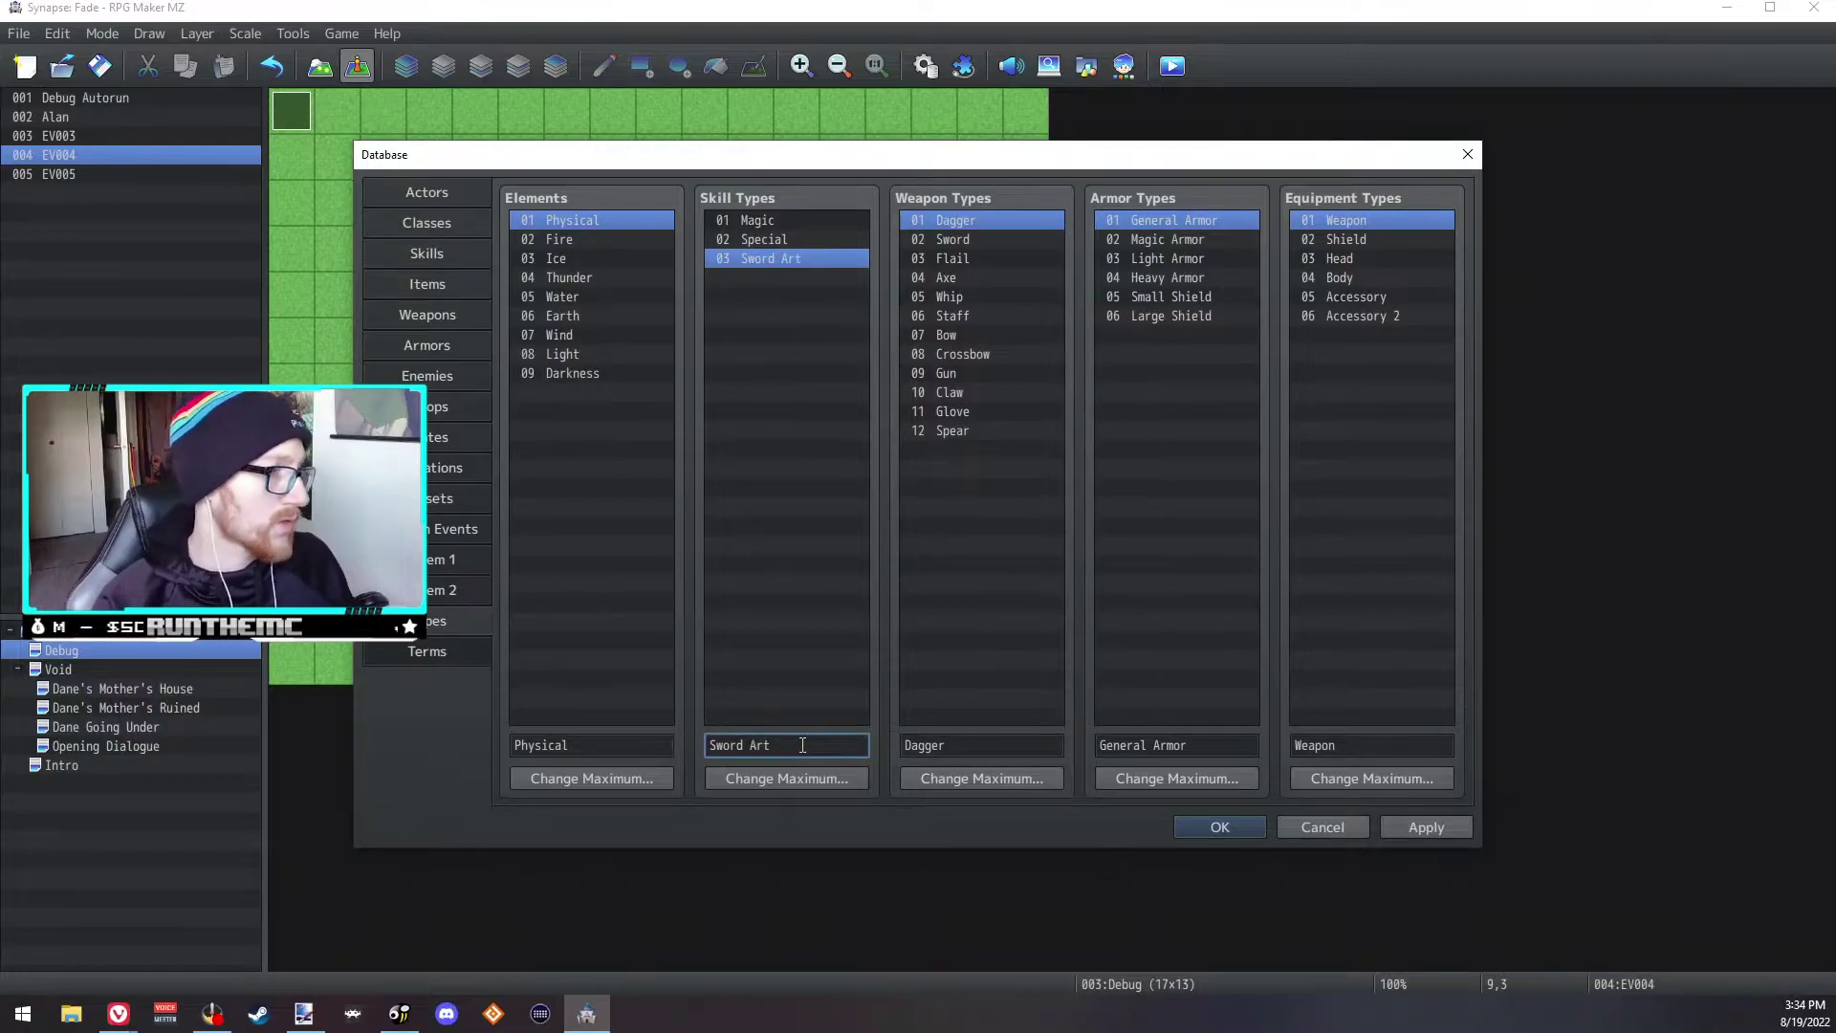
left_click(761, 780)
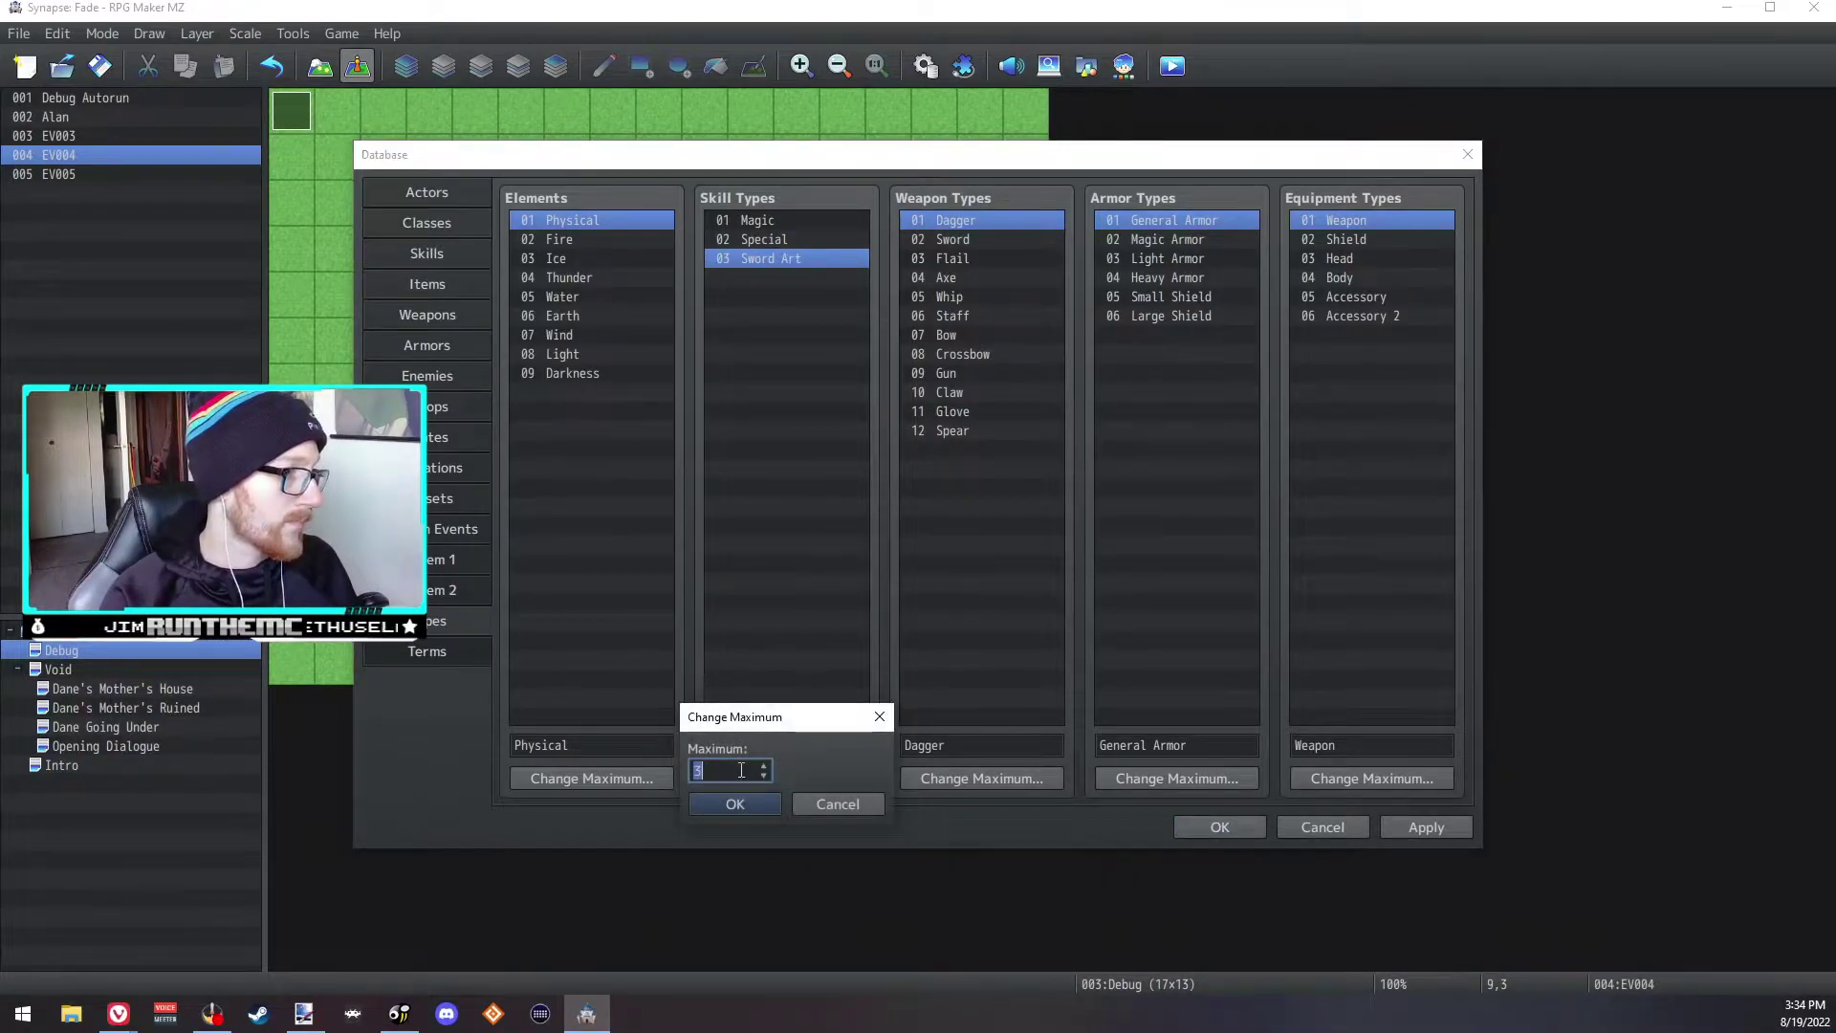
type("5")
left_click(765, 809)
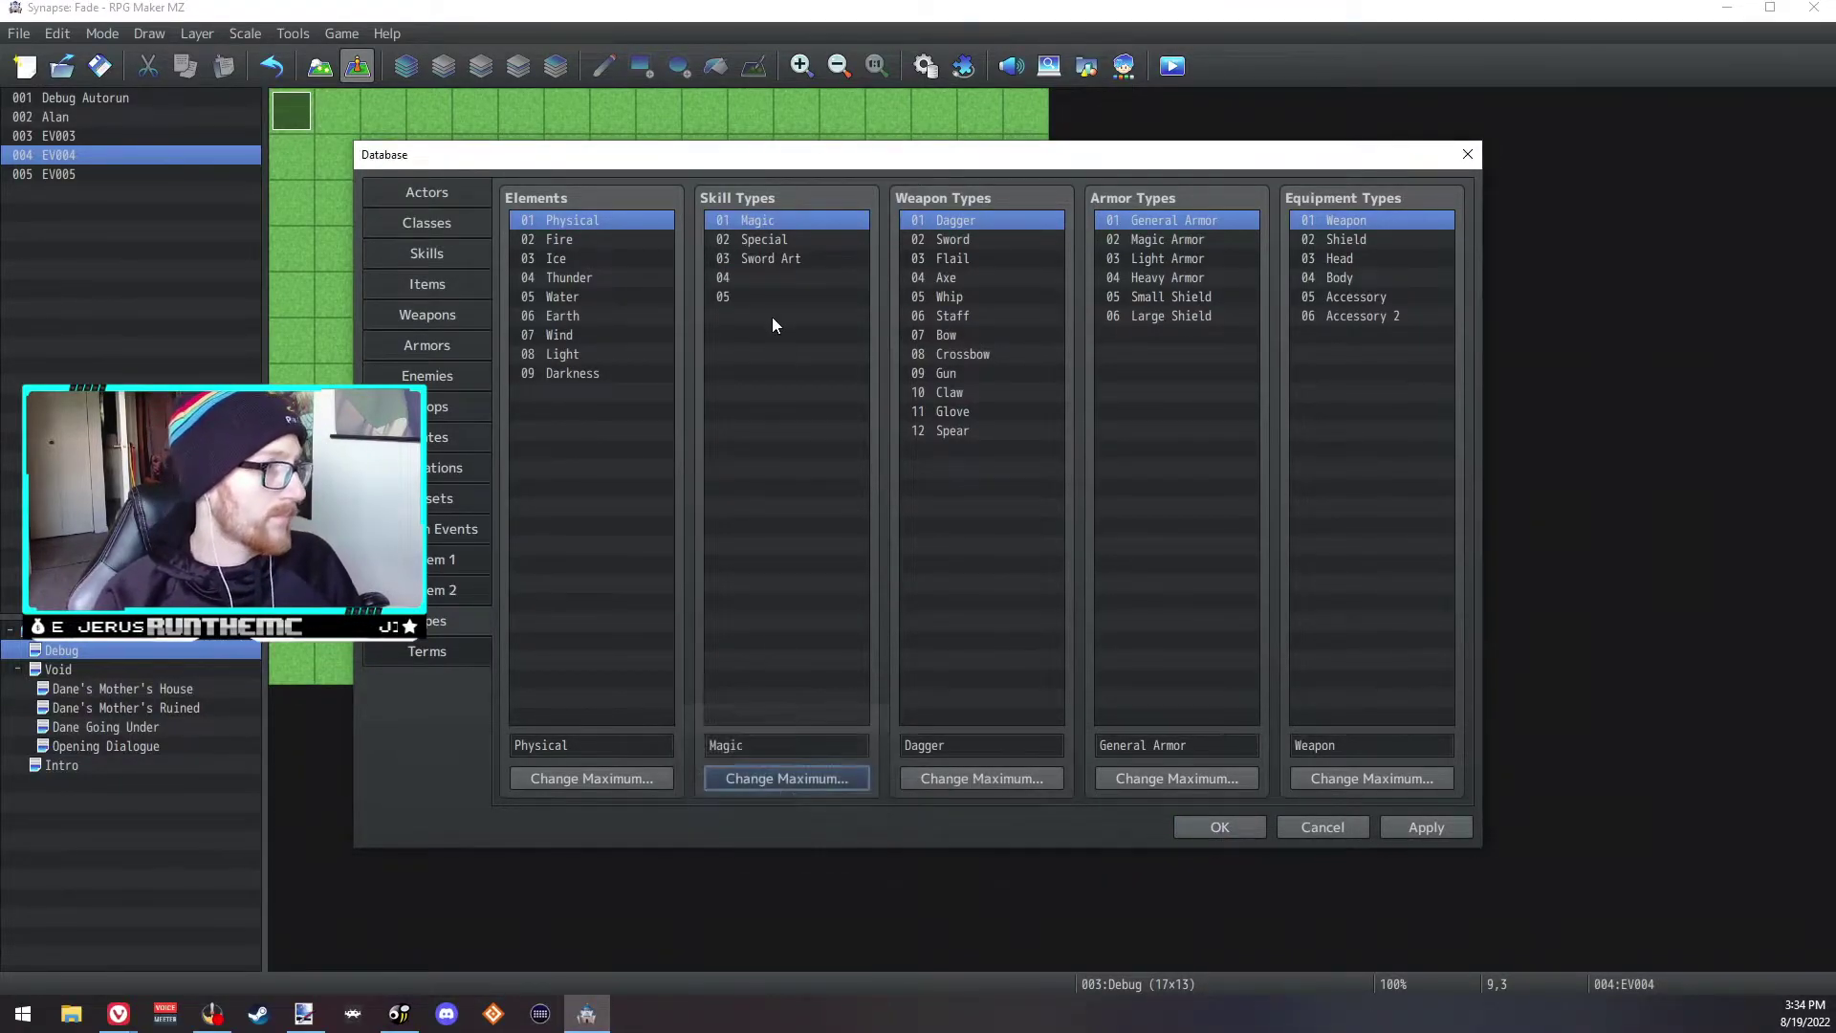
Step: Name the fourth skill type Summons and the fifth Martial Arts, and apply the database changes
left_click(750, 276)
left_click(791, 746)
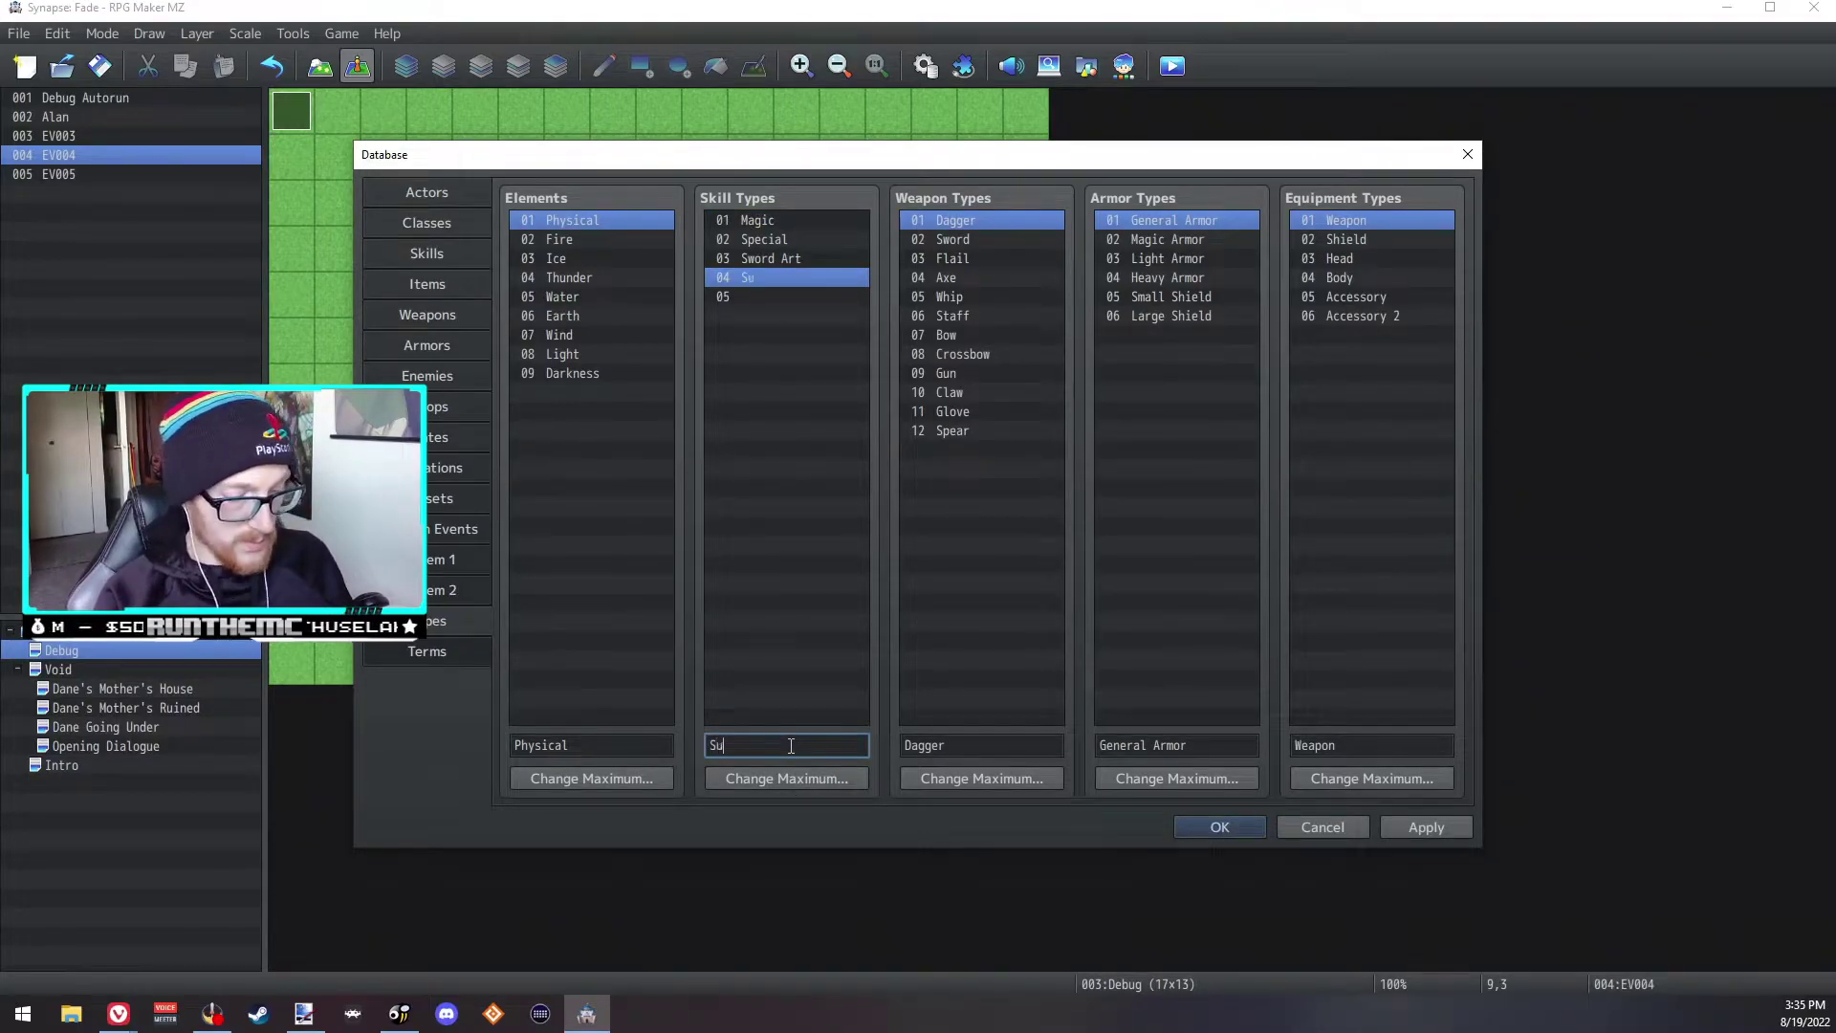
left_click(794, 296)
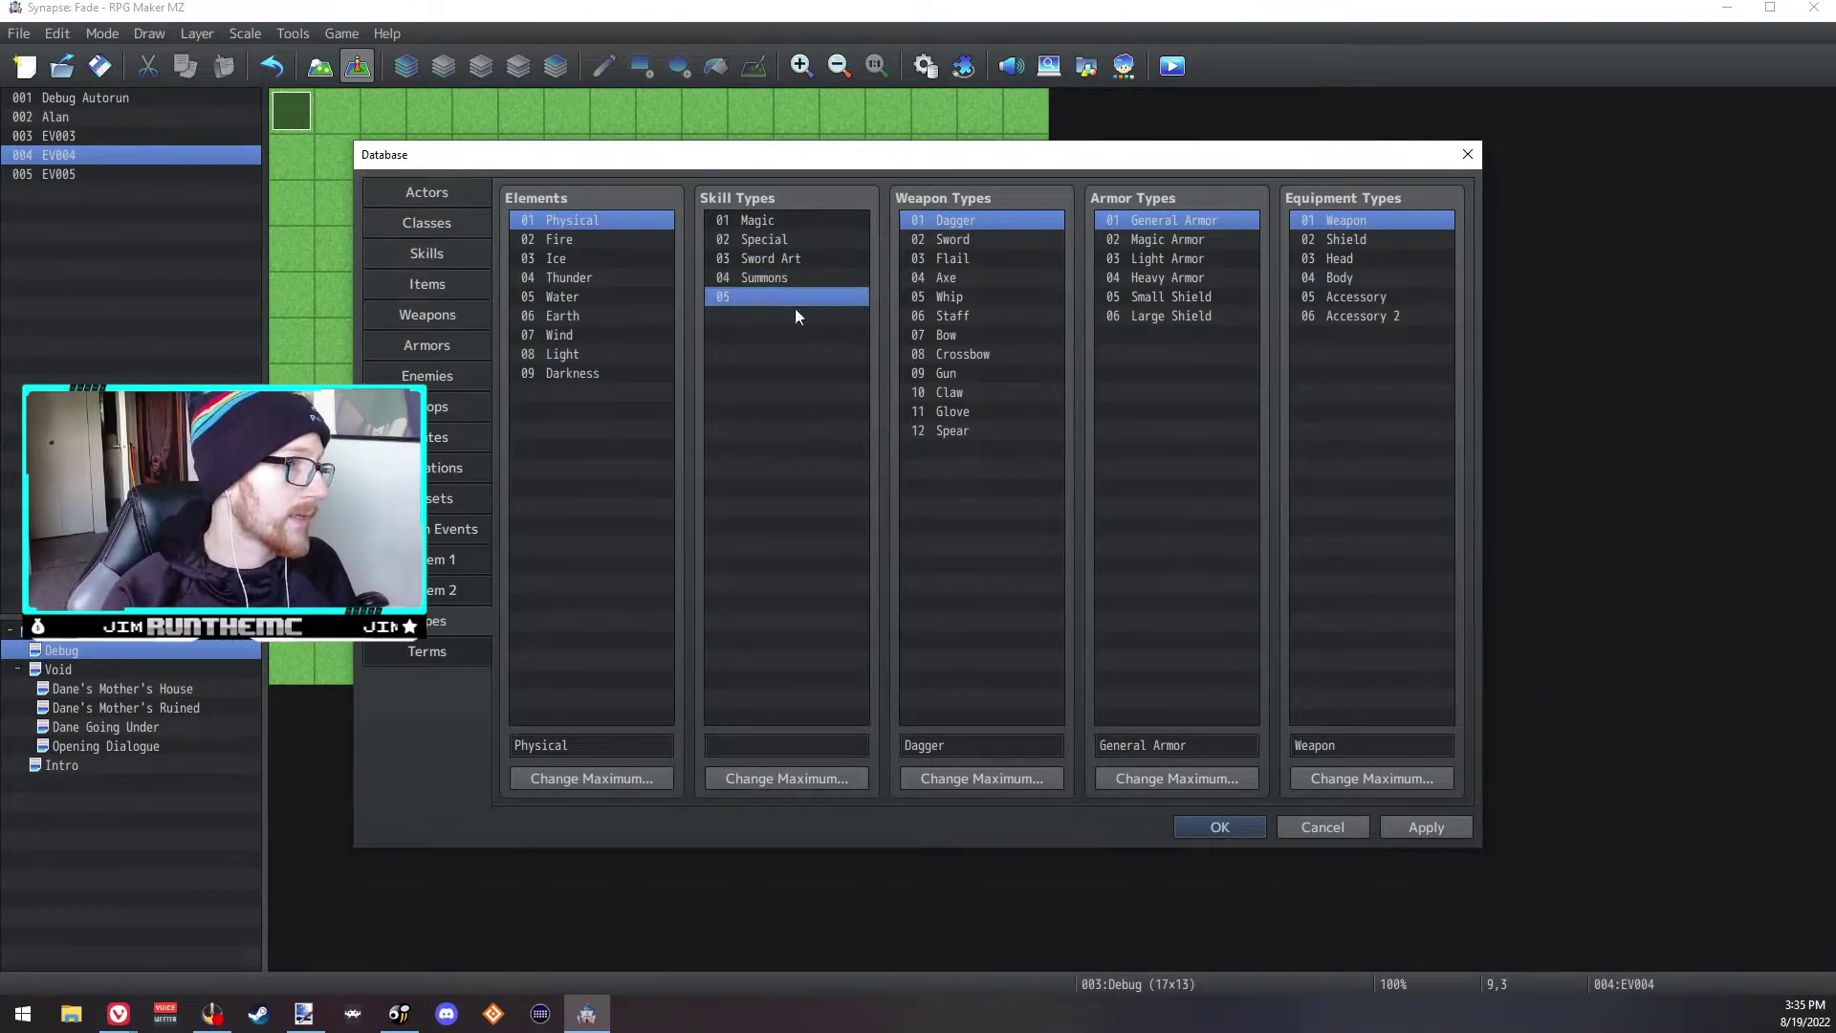
left_click(804, 738)
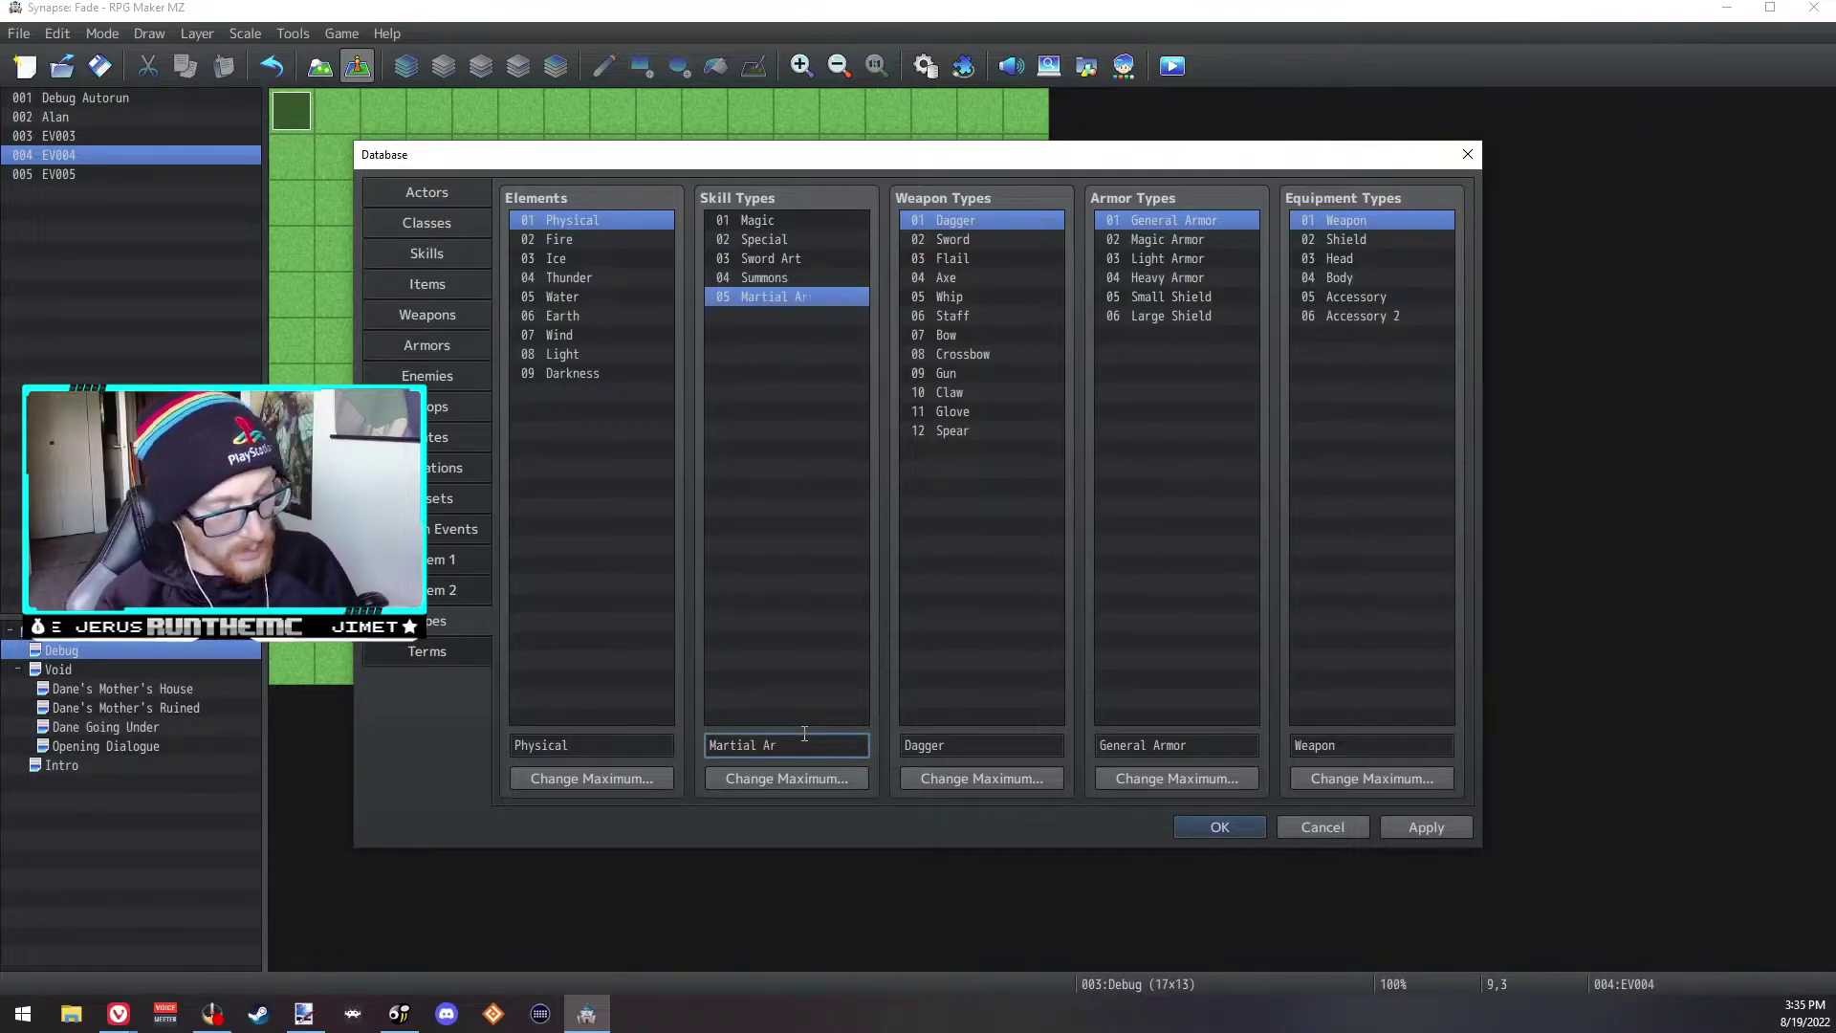
left_click(1399, 819)
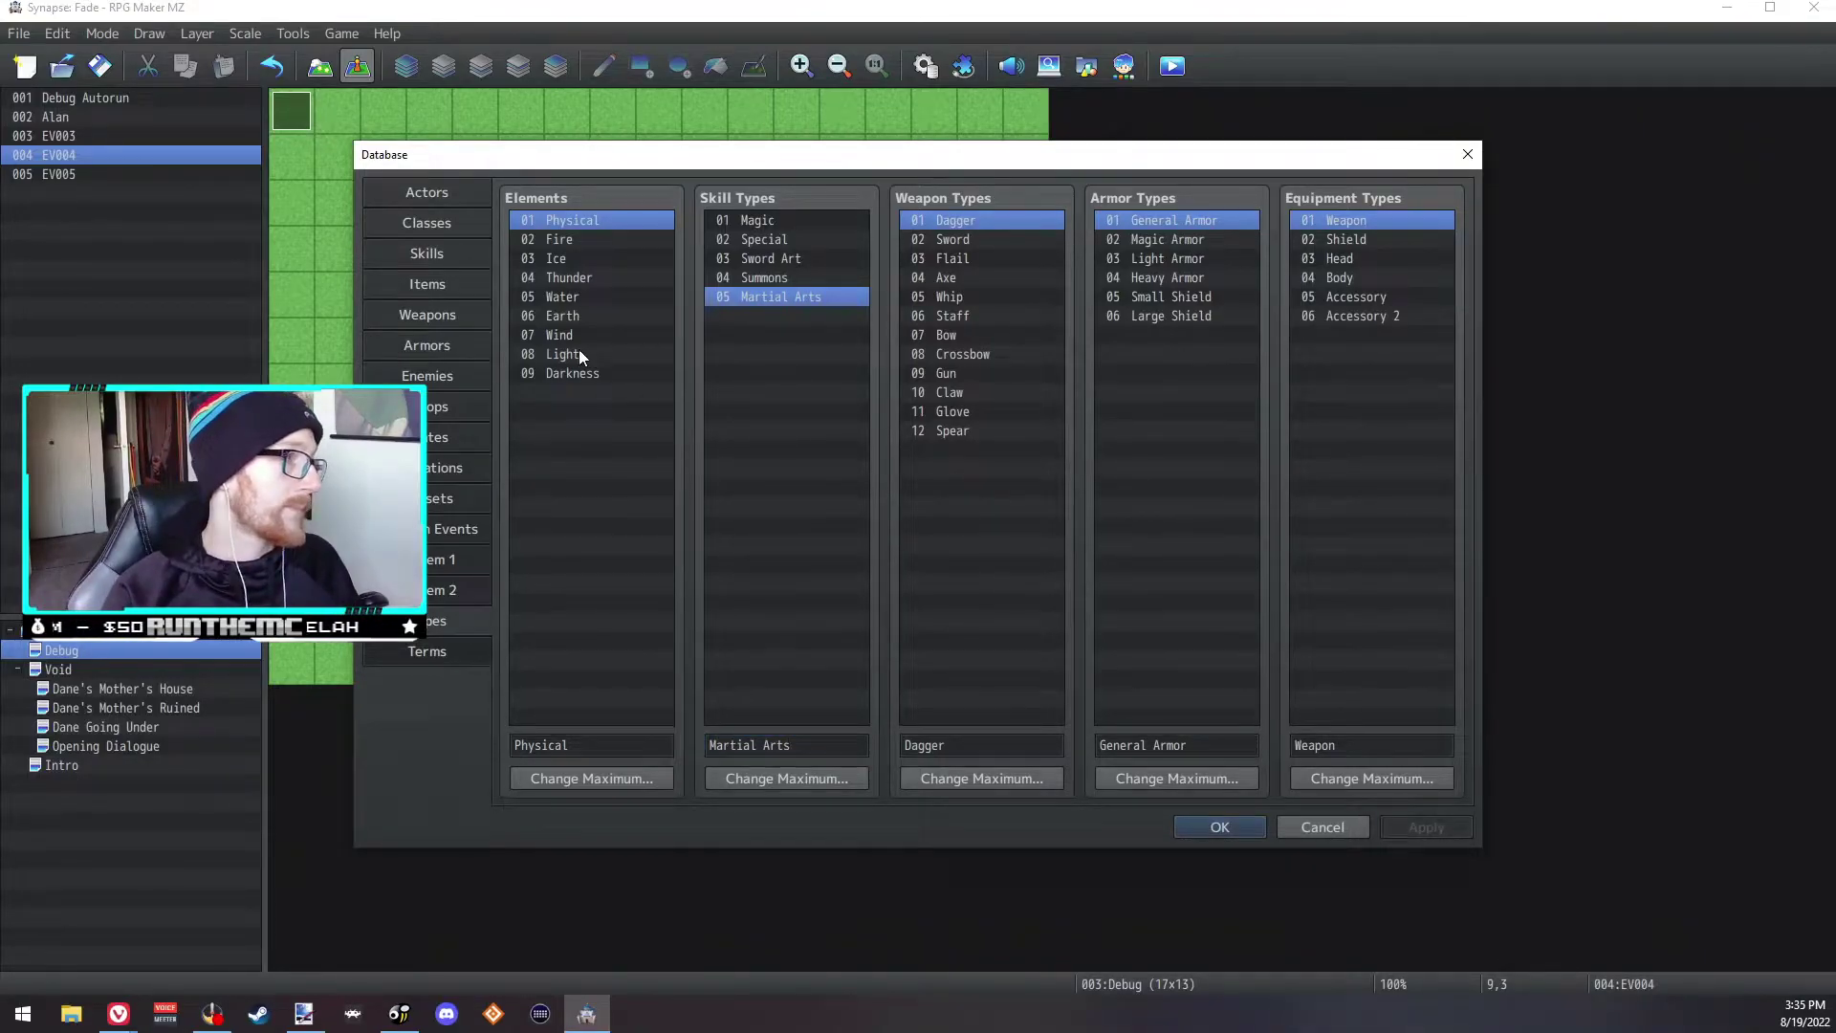
Step: Give the Swordsman class an Add Skill Type trait for Sword Art
left_click(440, 224)
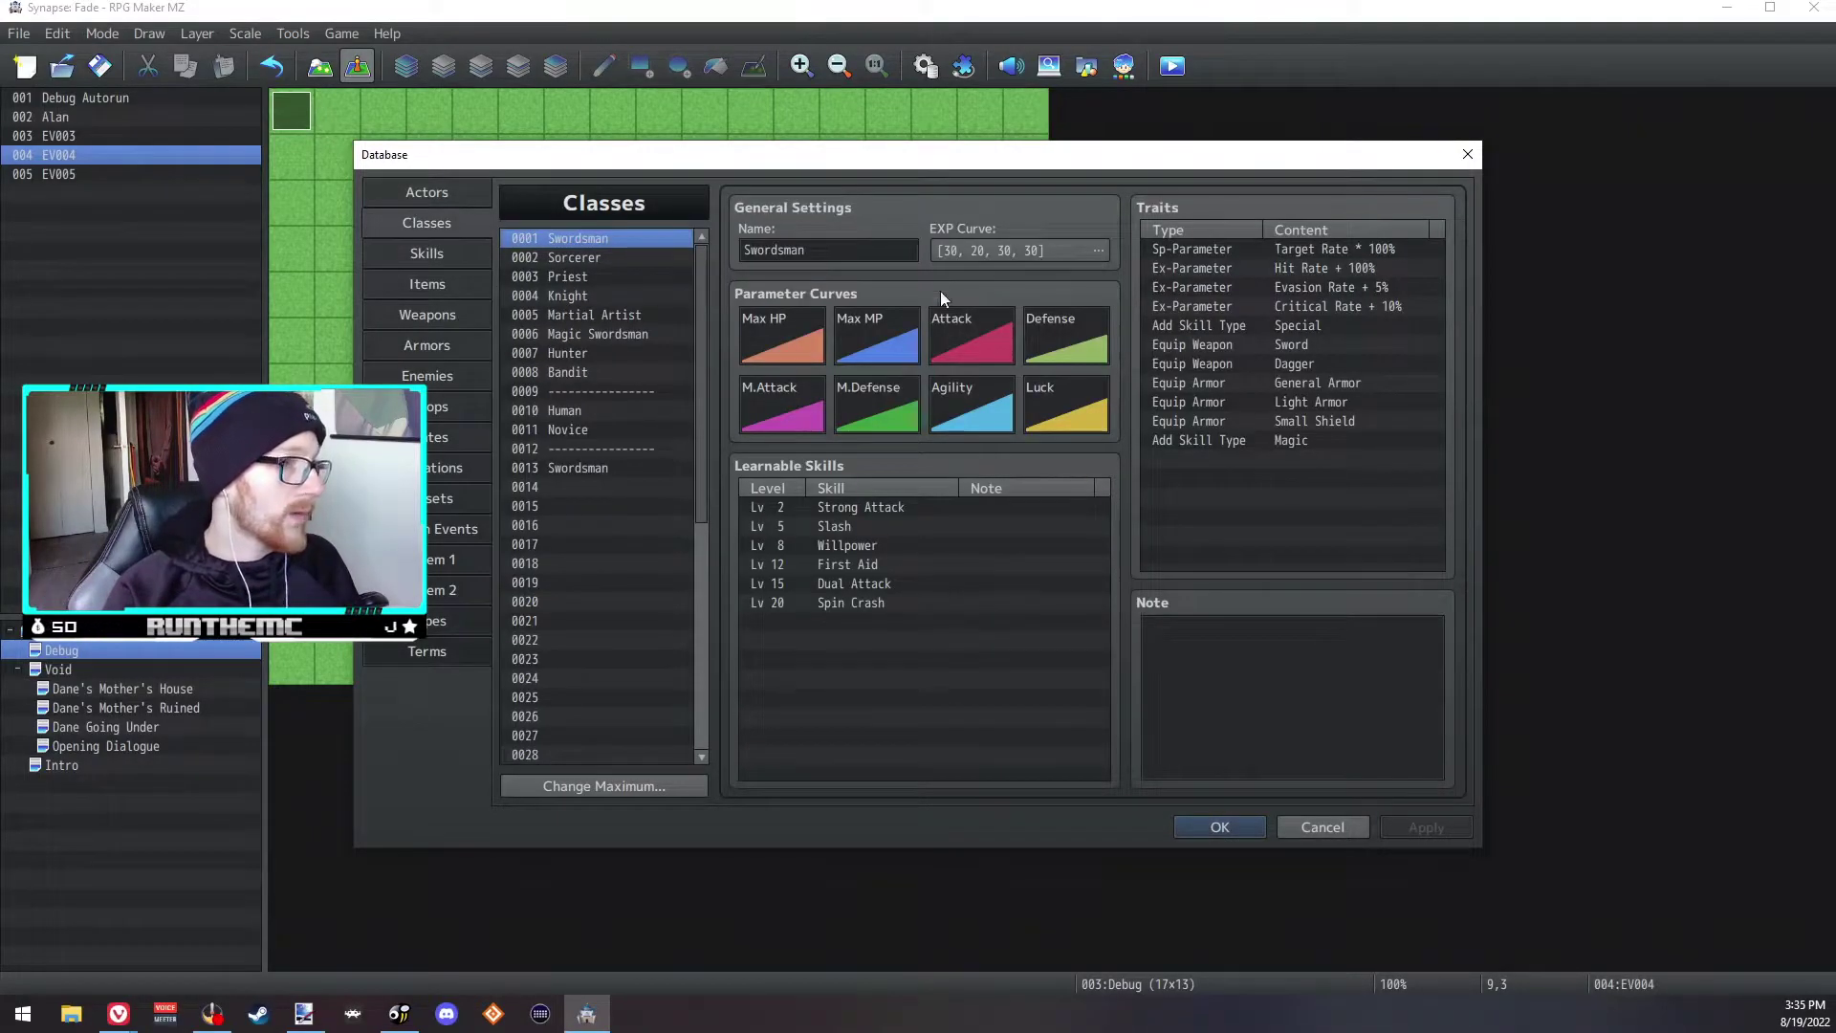
double_click(1247, 457)
left_click(1302, 254)
left_click(1176, 285)
left_click(1310, 285)
left_click(1357, 354)
left_click(1319, 521)
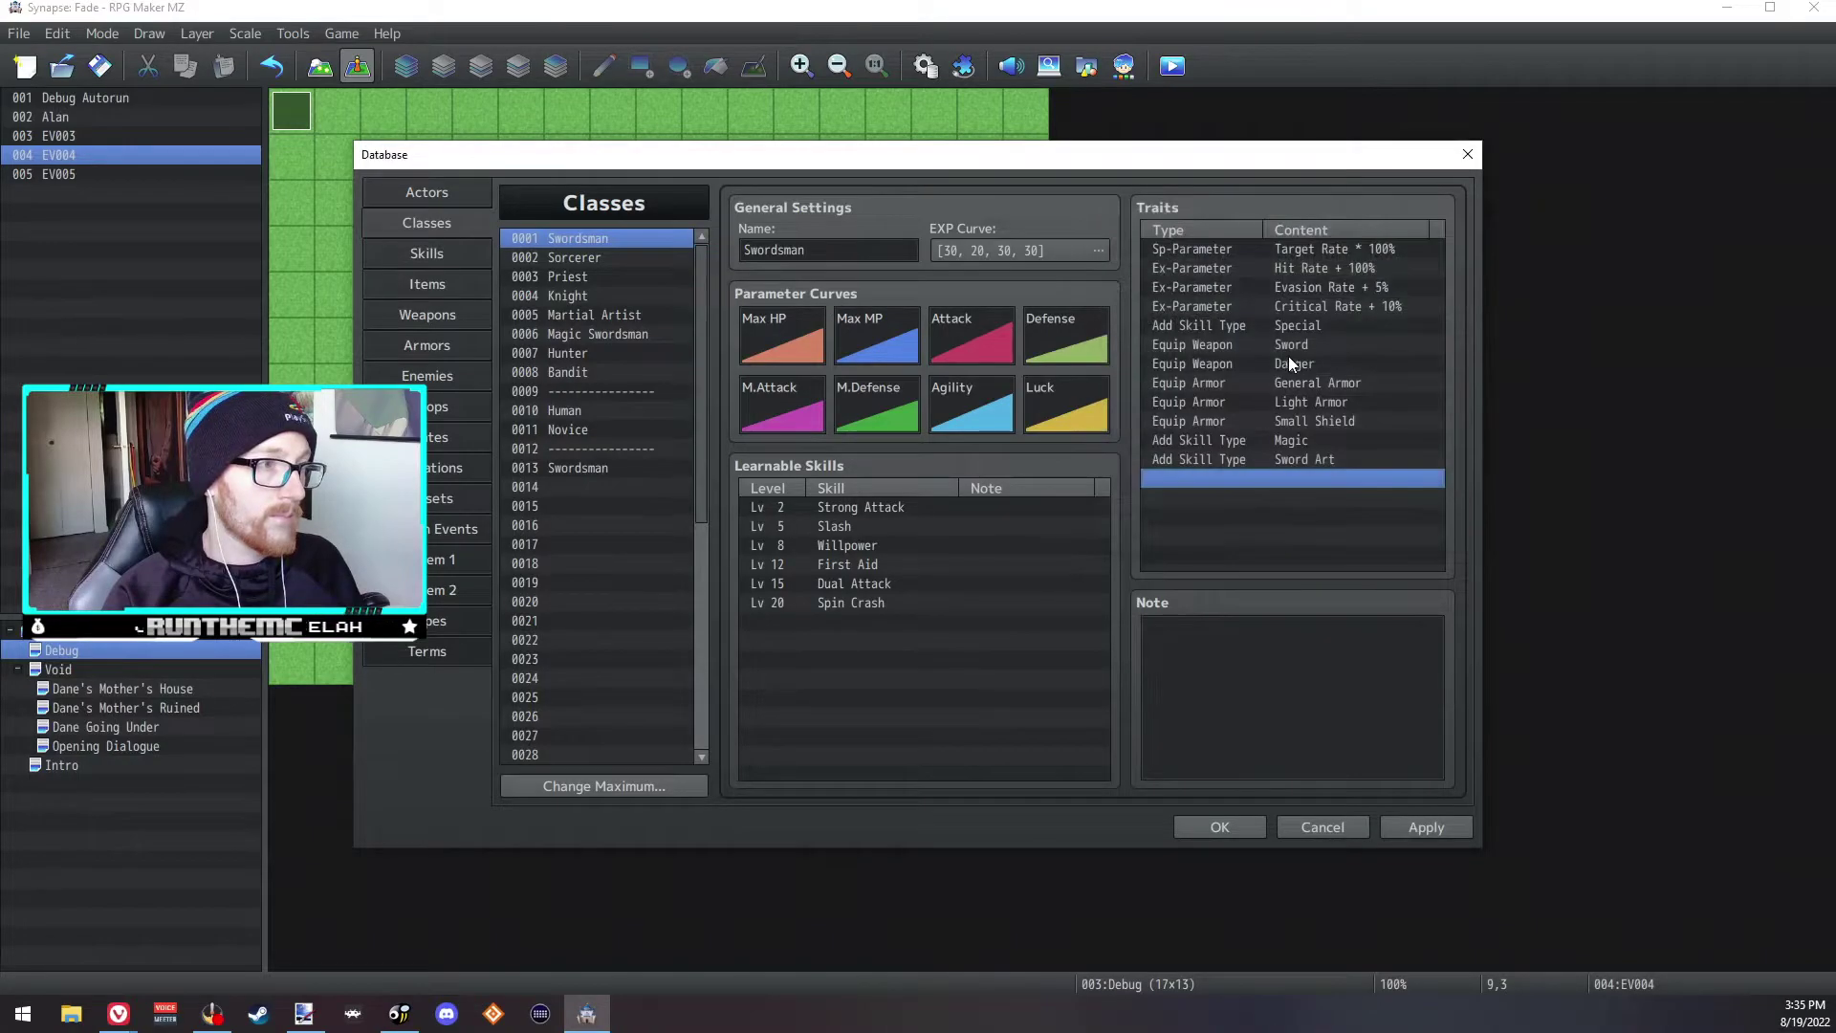
Step: Give the Swordsman class an Add Skill Type trait for Summons
double_click(1287, 482)
left_click(1287, 255)
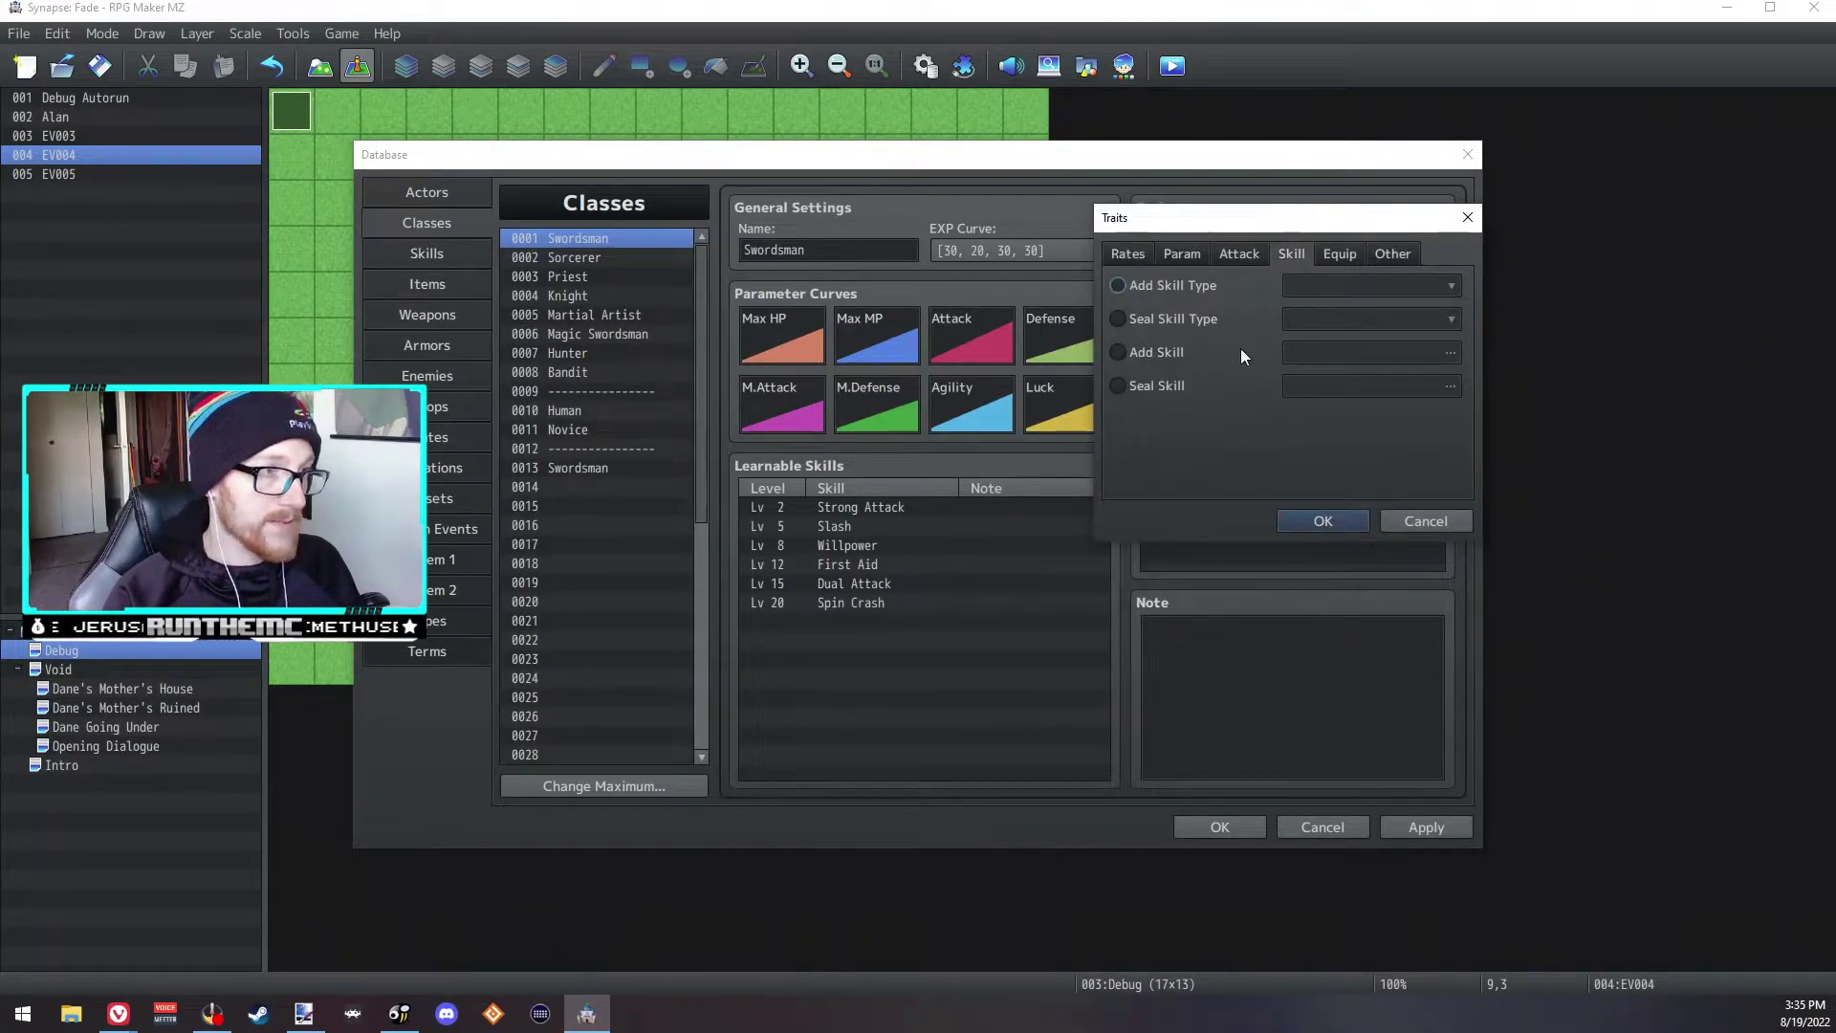
left_click(1202, 289)
left_click(1306, 287)
left_click(1352, 380)
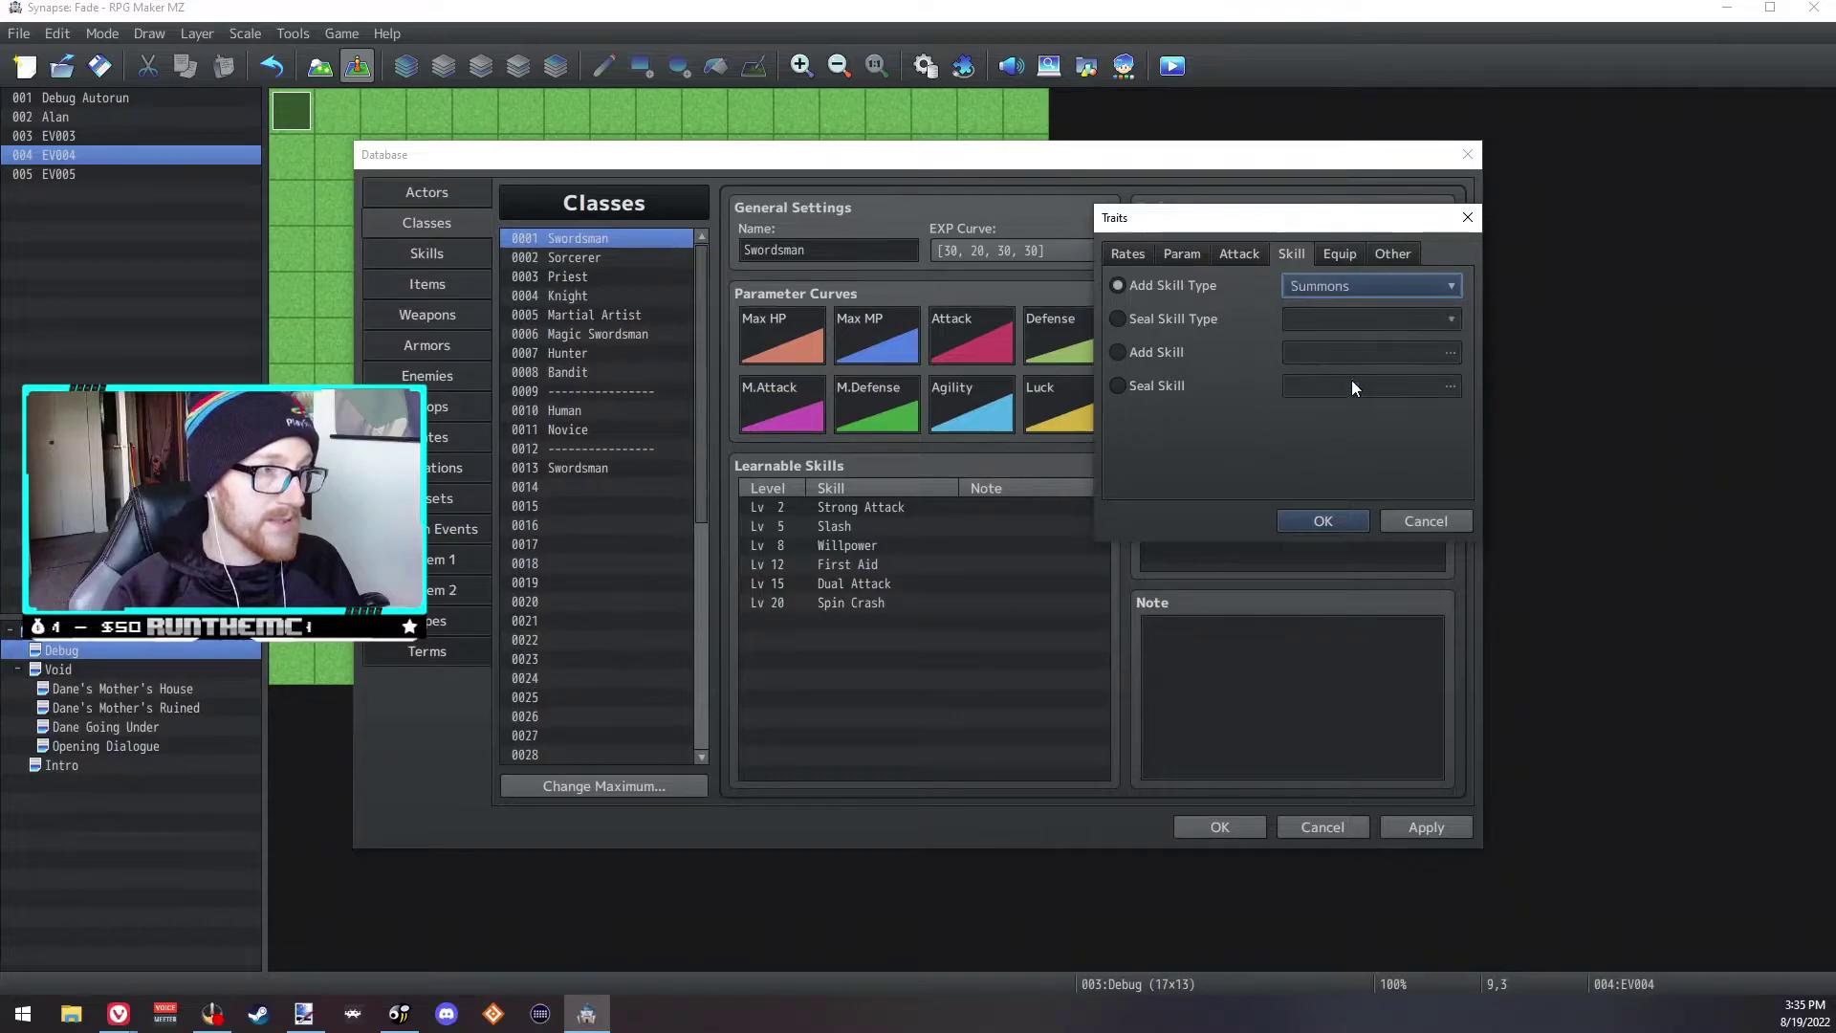
left_click(1318, 520)
Step: Give the Swordsman class an Add Skill Type trait for Martial Arts and accept the database changes
double_click(1285, 495)
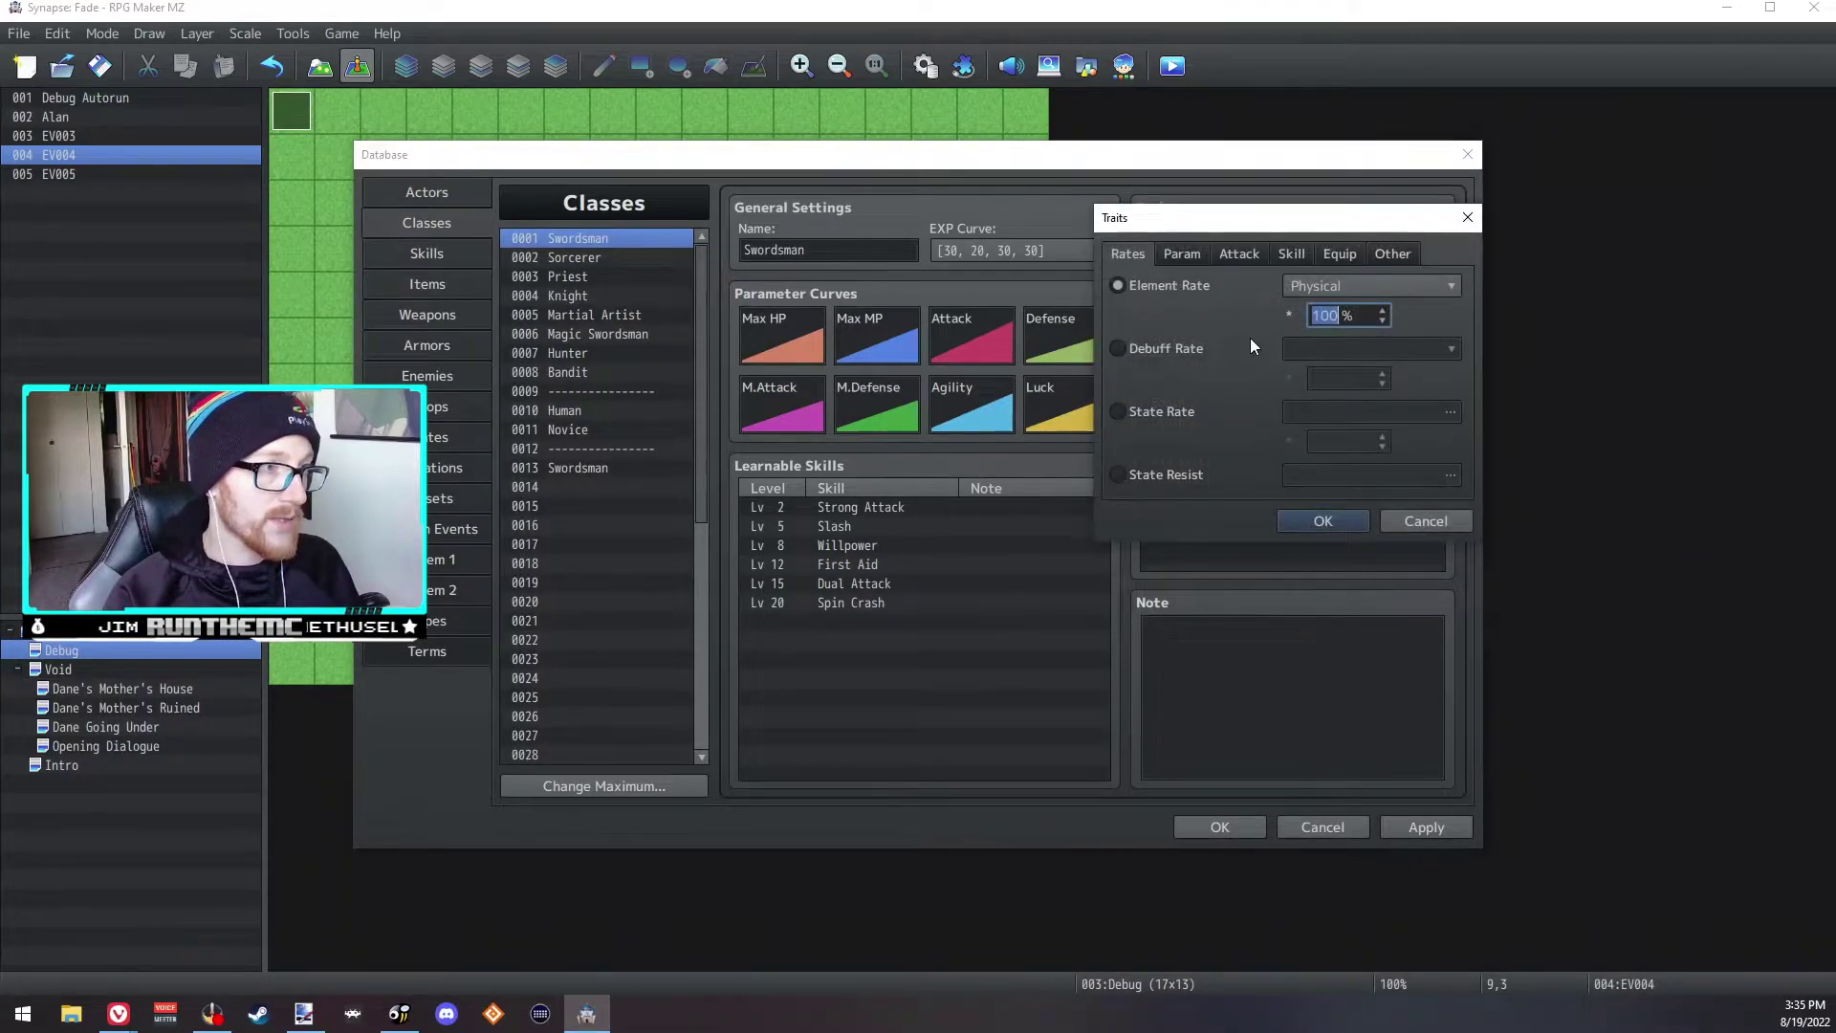
left_click(1293, 256)
left_click(1191, 287)
left_click(1325, 287)
left_click(1331, 401)
left_click(1322, 520)
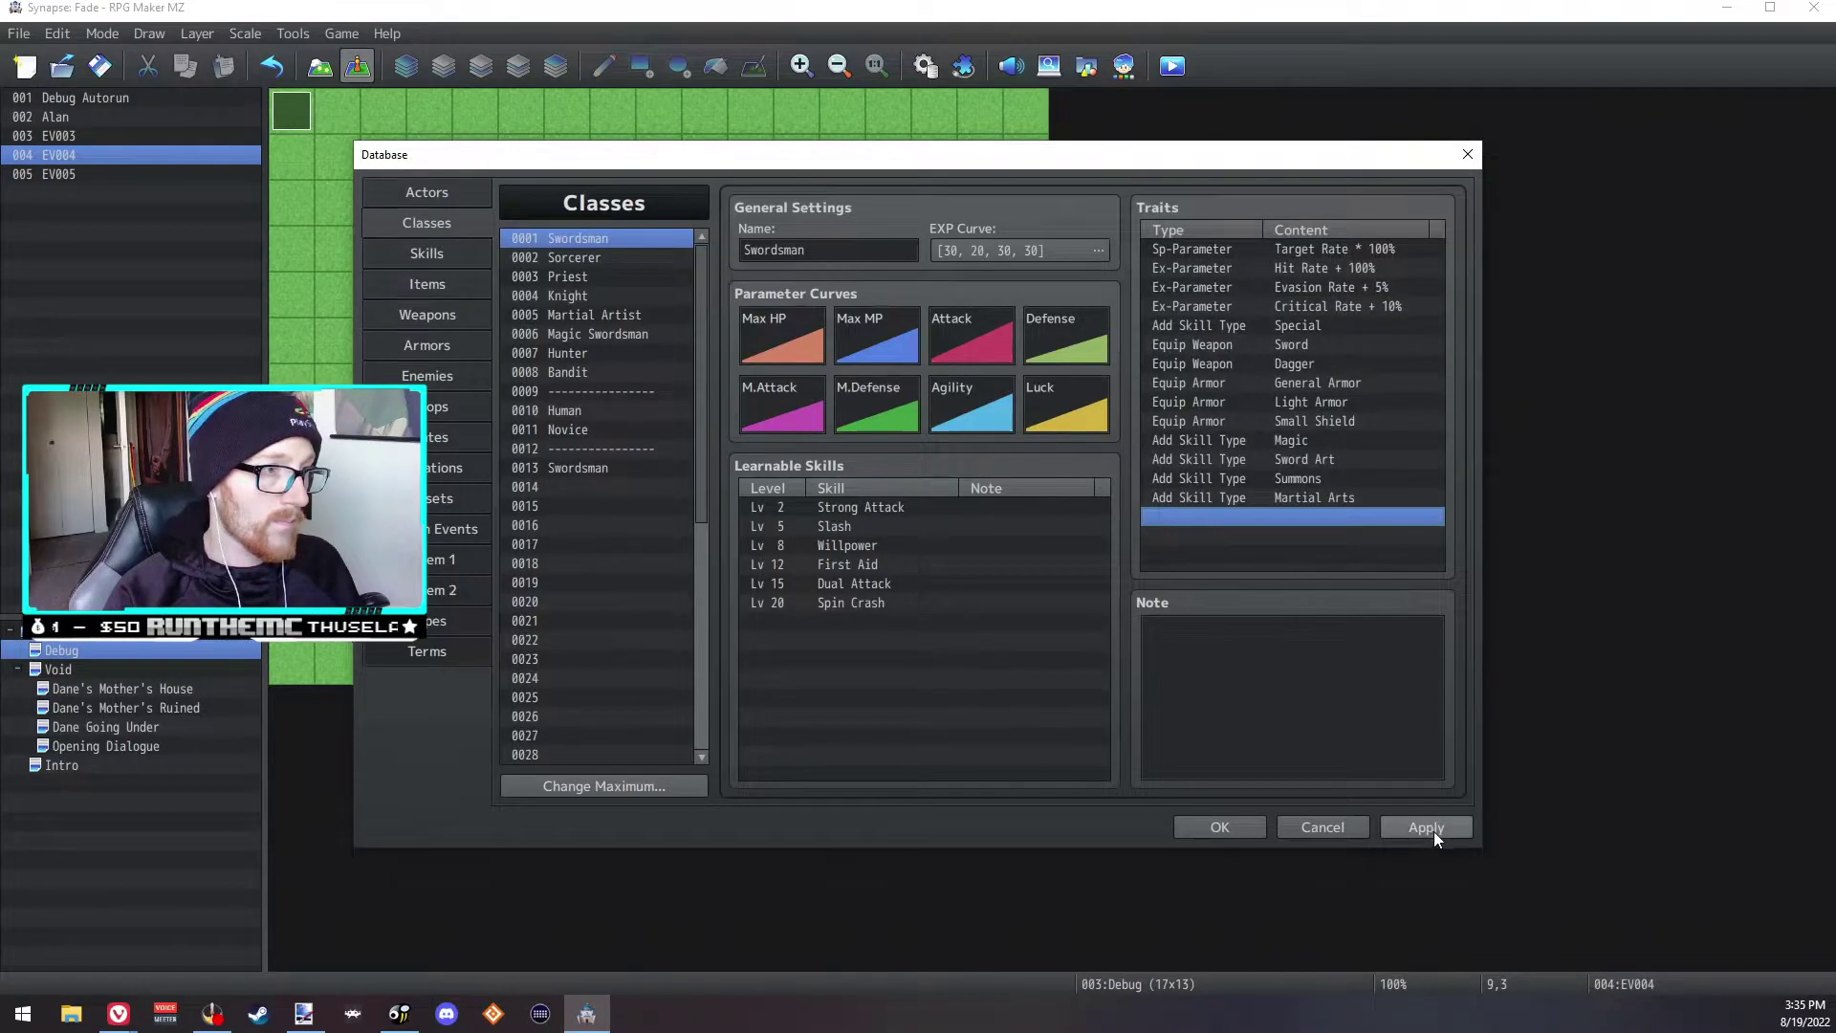
left_click(1213, 827)
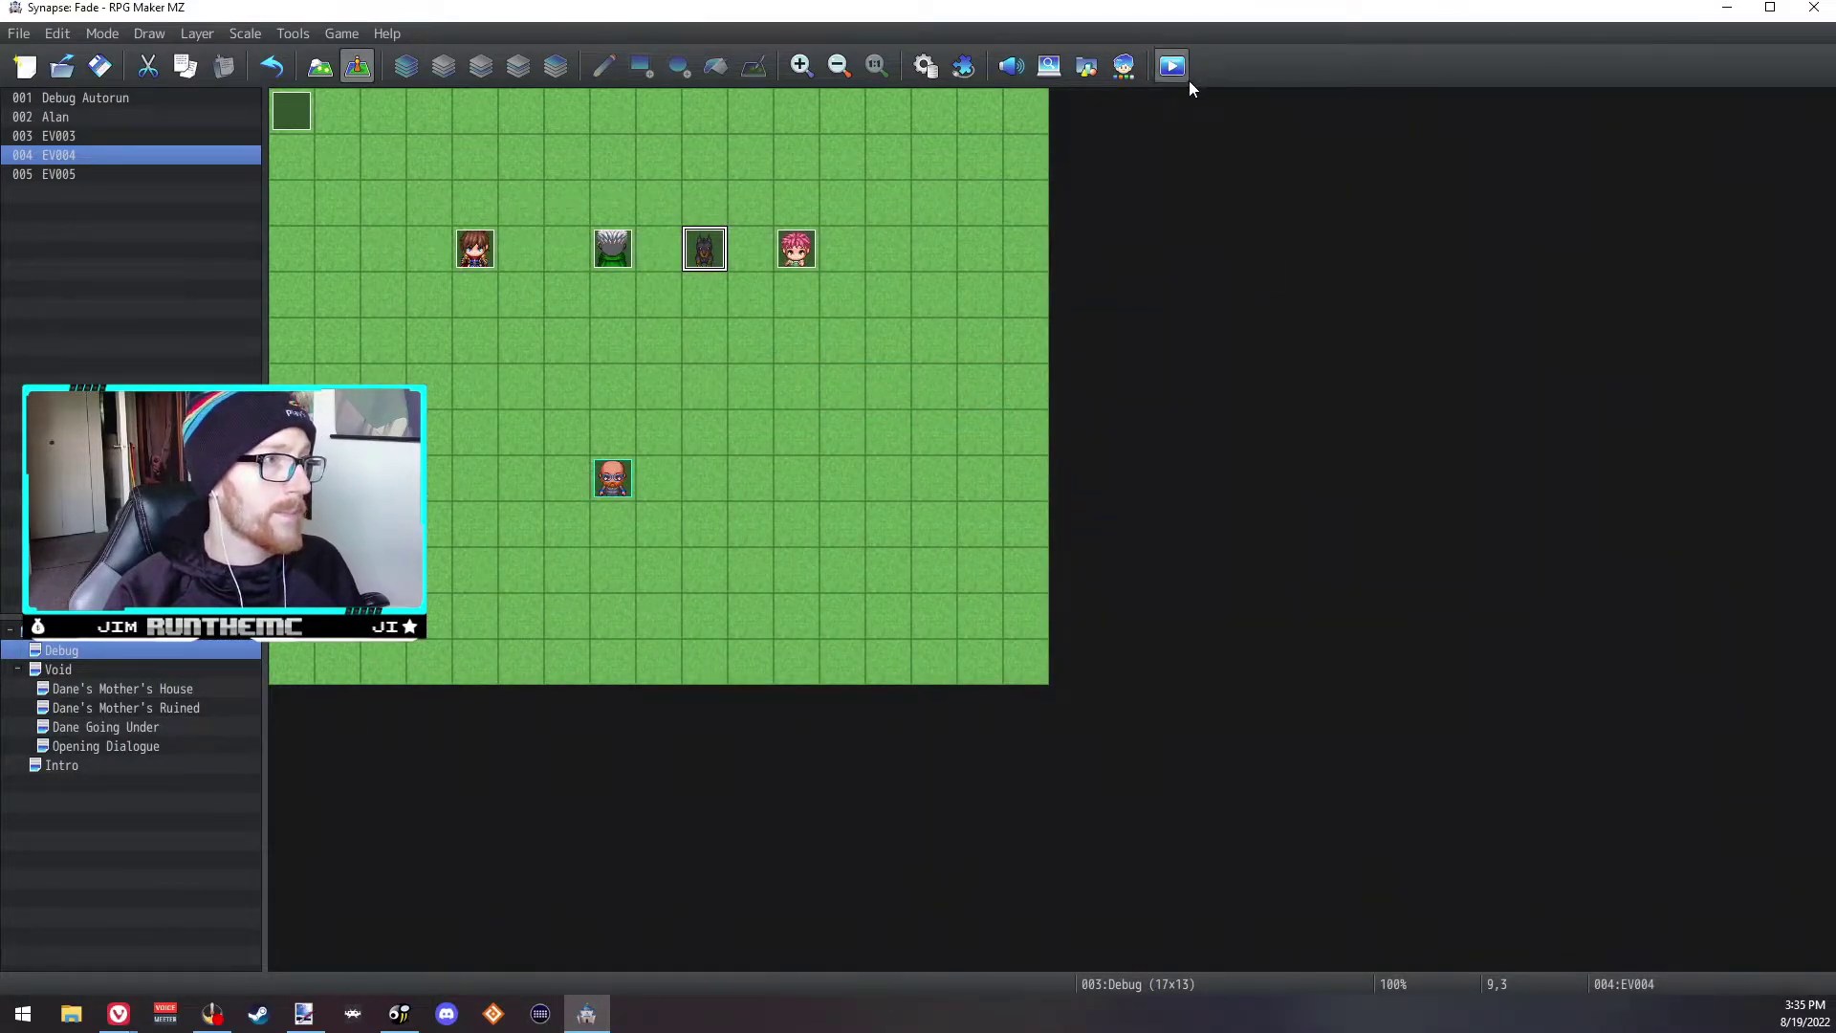
Step: Start a playtest and begin a new game
left_click(1176, 70)
left_click(896, 533)
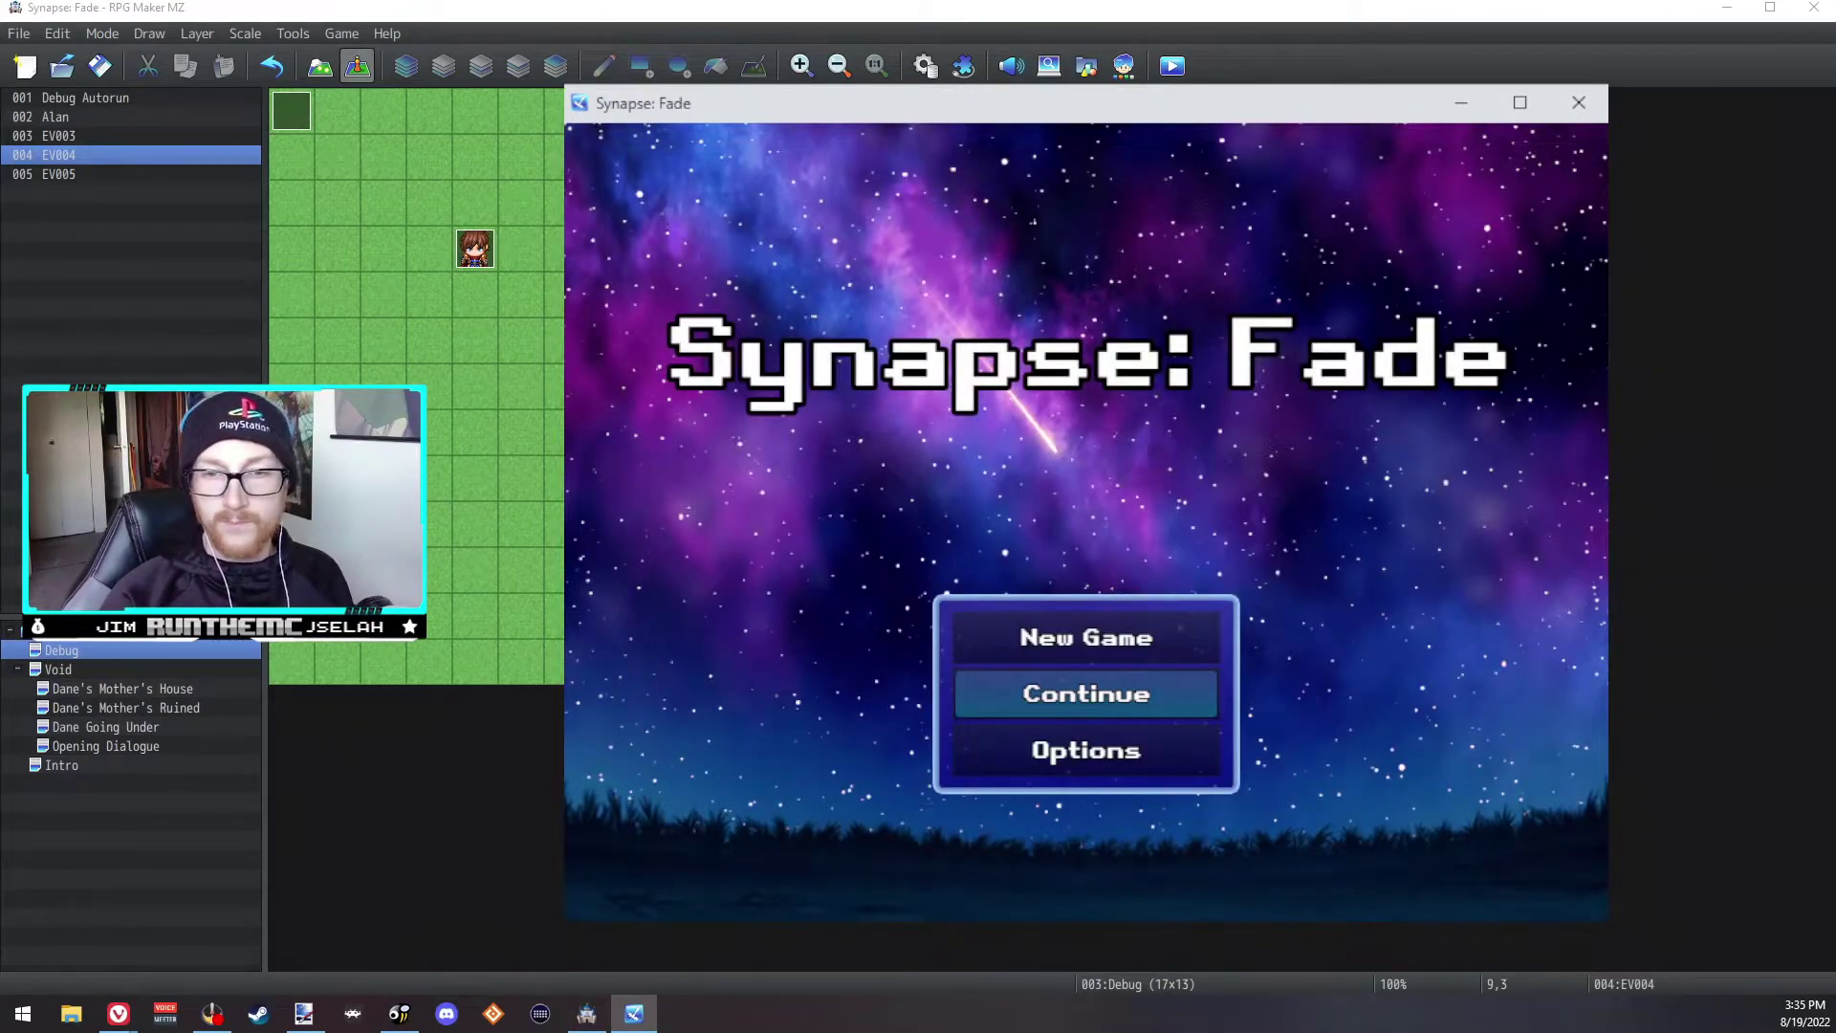
key("Up")
key("Return")
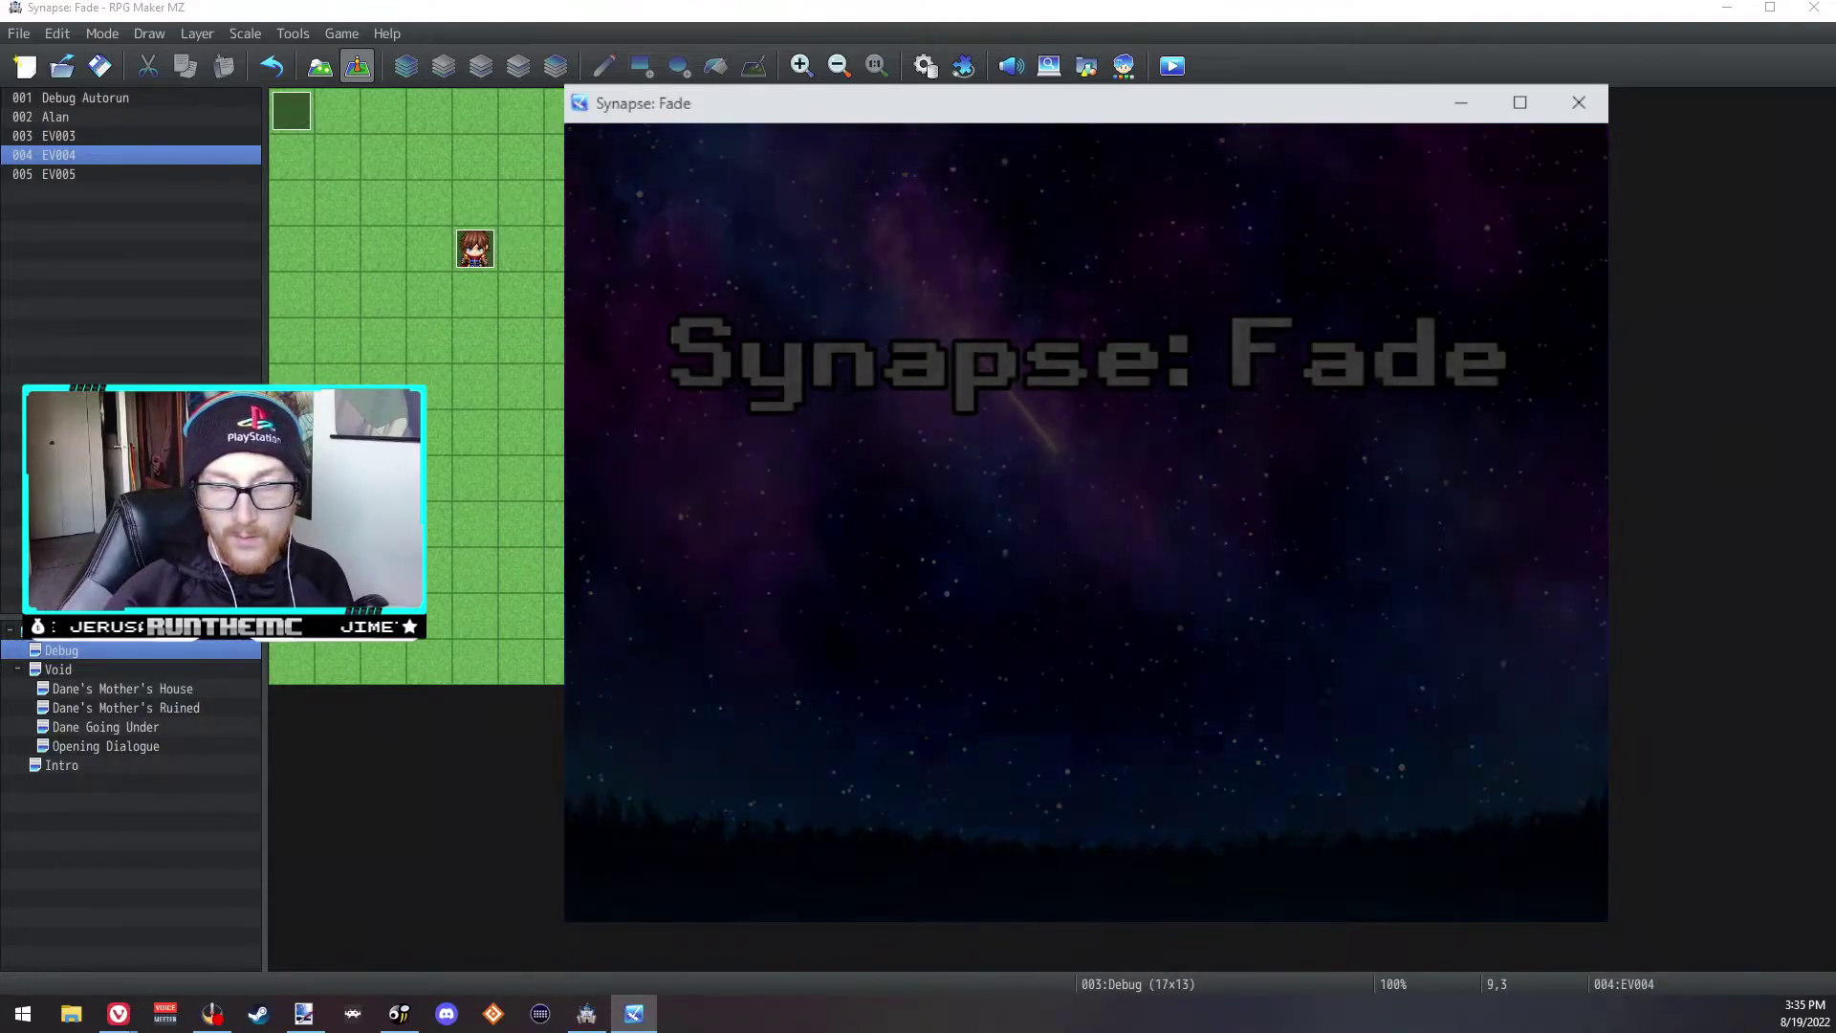
Step: Examine the list of skill types in Dane's in-game skill menu and close the playtest
key("Escape")
key("Right")
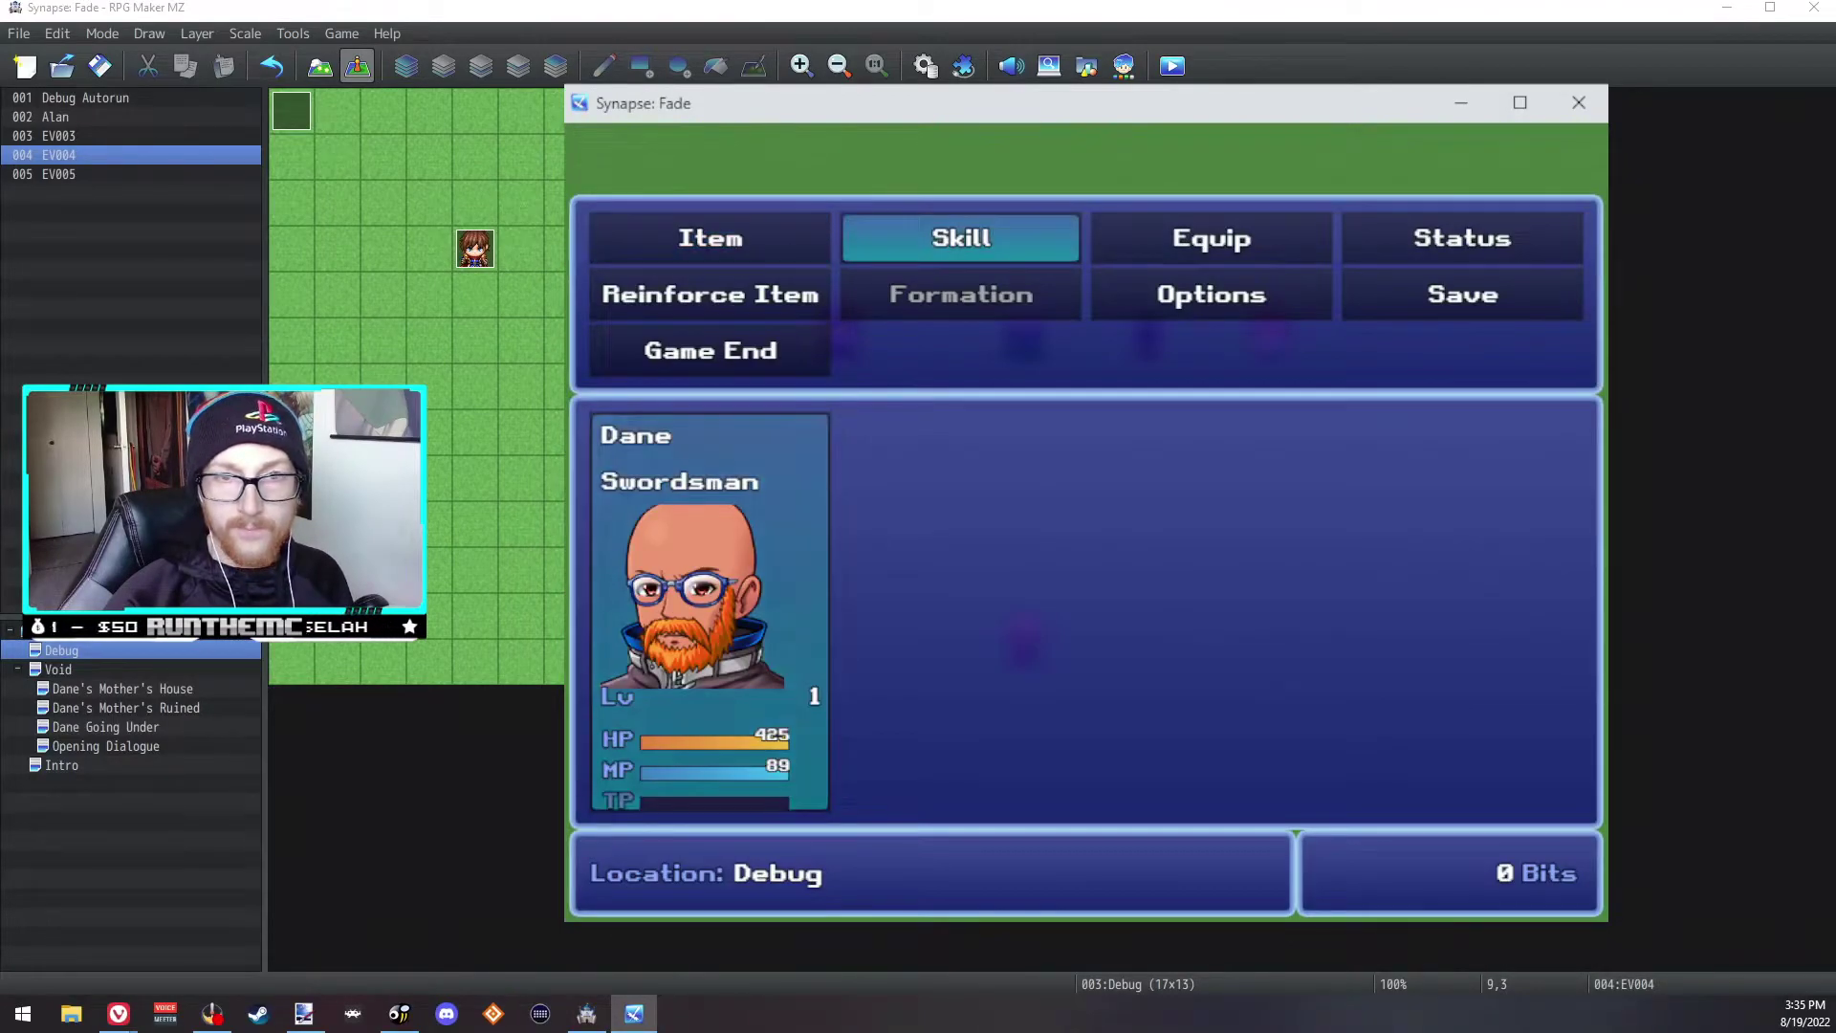
key("Return")
key("Down")
key("Down")
key("Down")
key("Down")
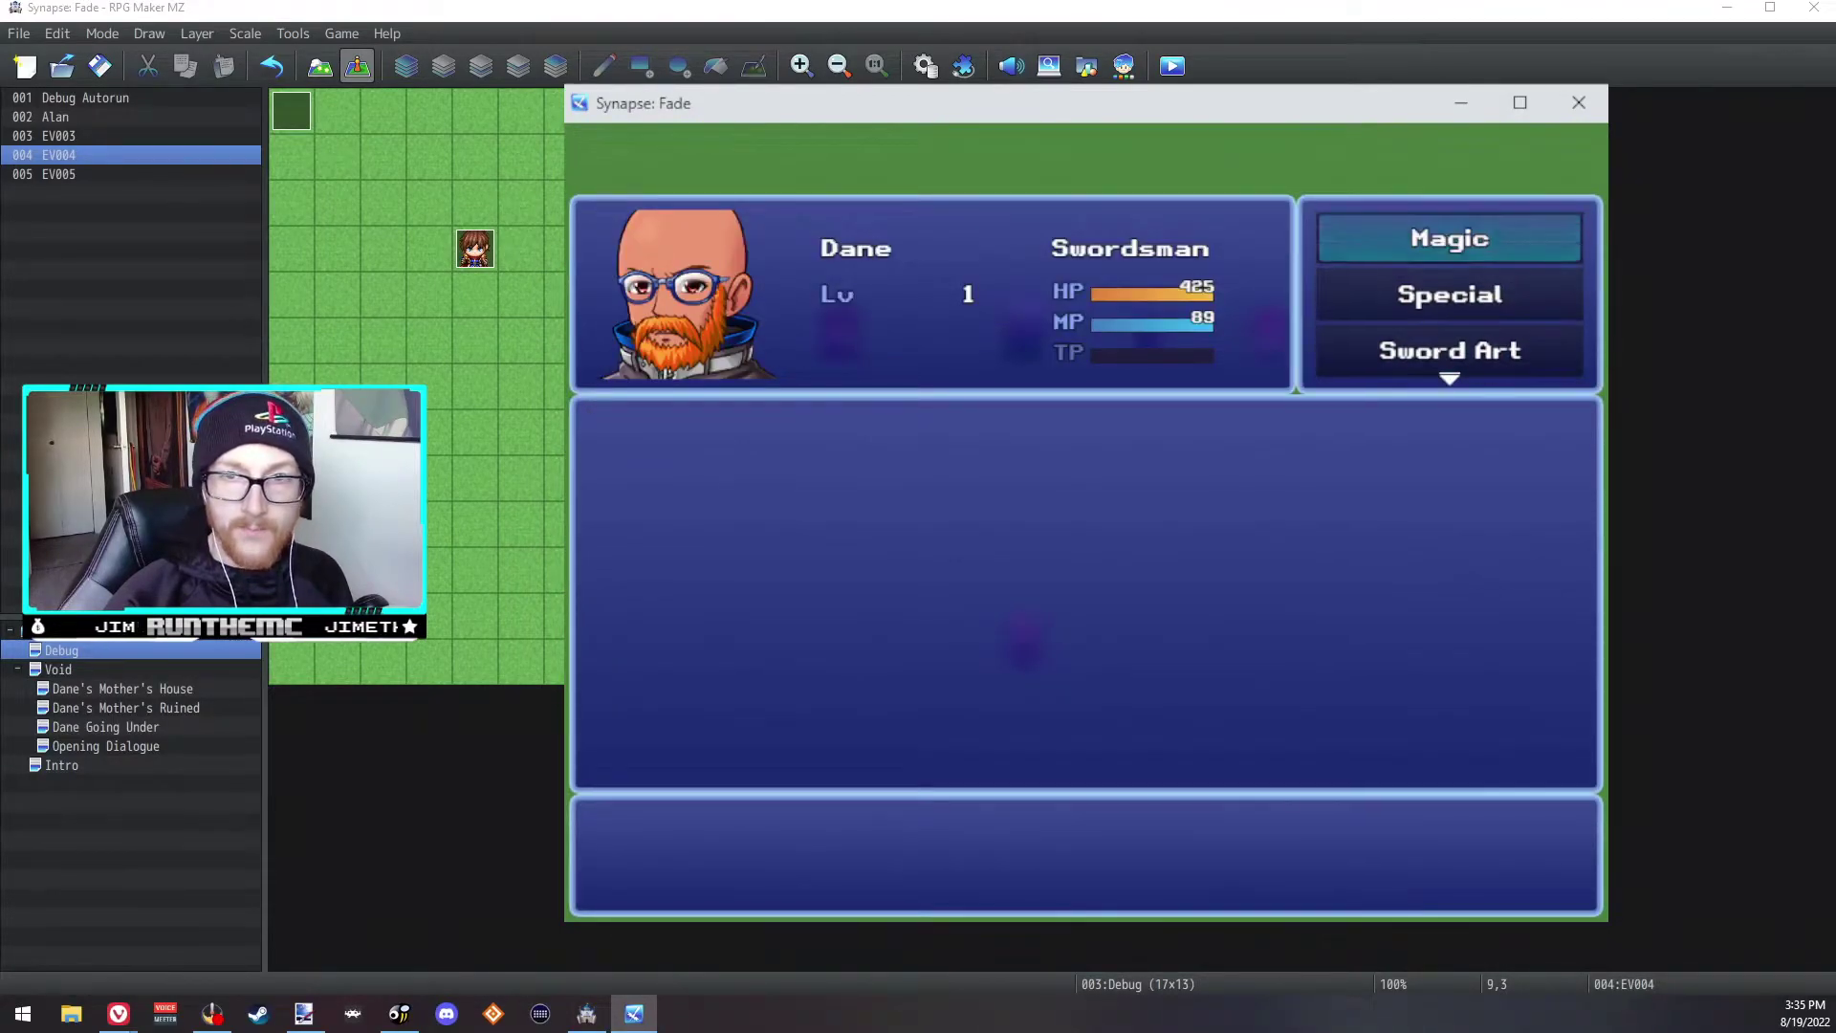
key("Down")
key("Down")
key("Down")
key("Down")
key("Down")
key("Down")
key("Down")
key("Down")
key("Down")
key("Down")
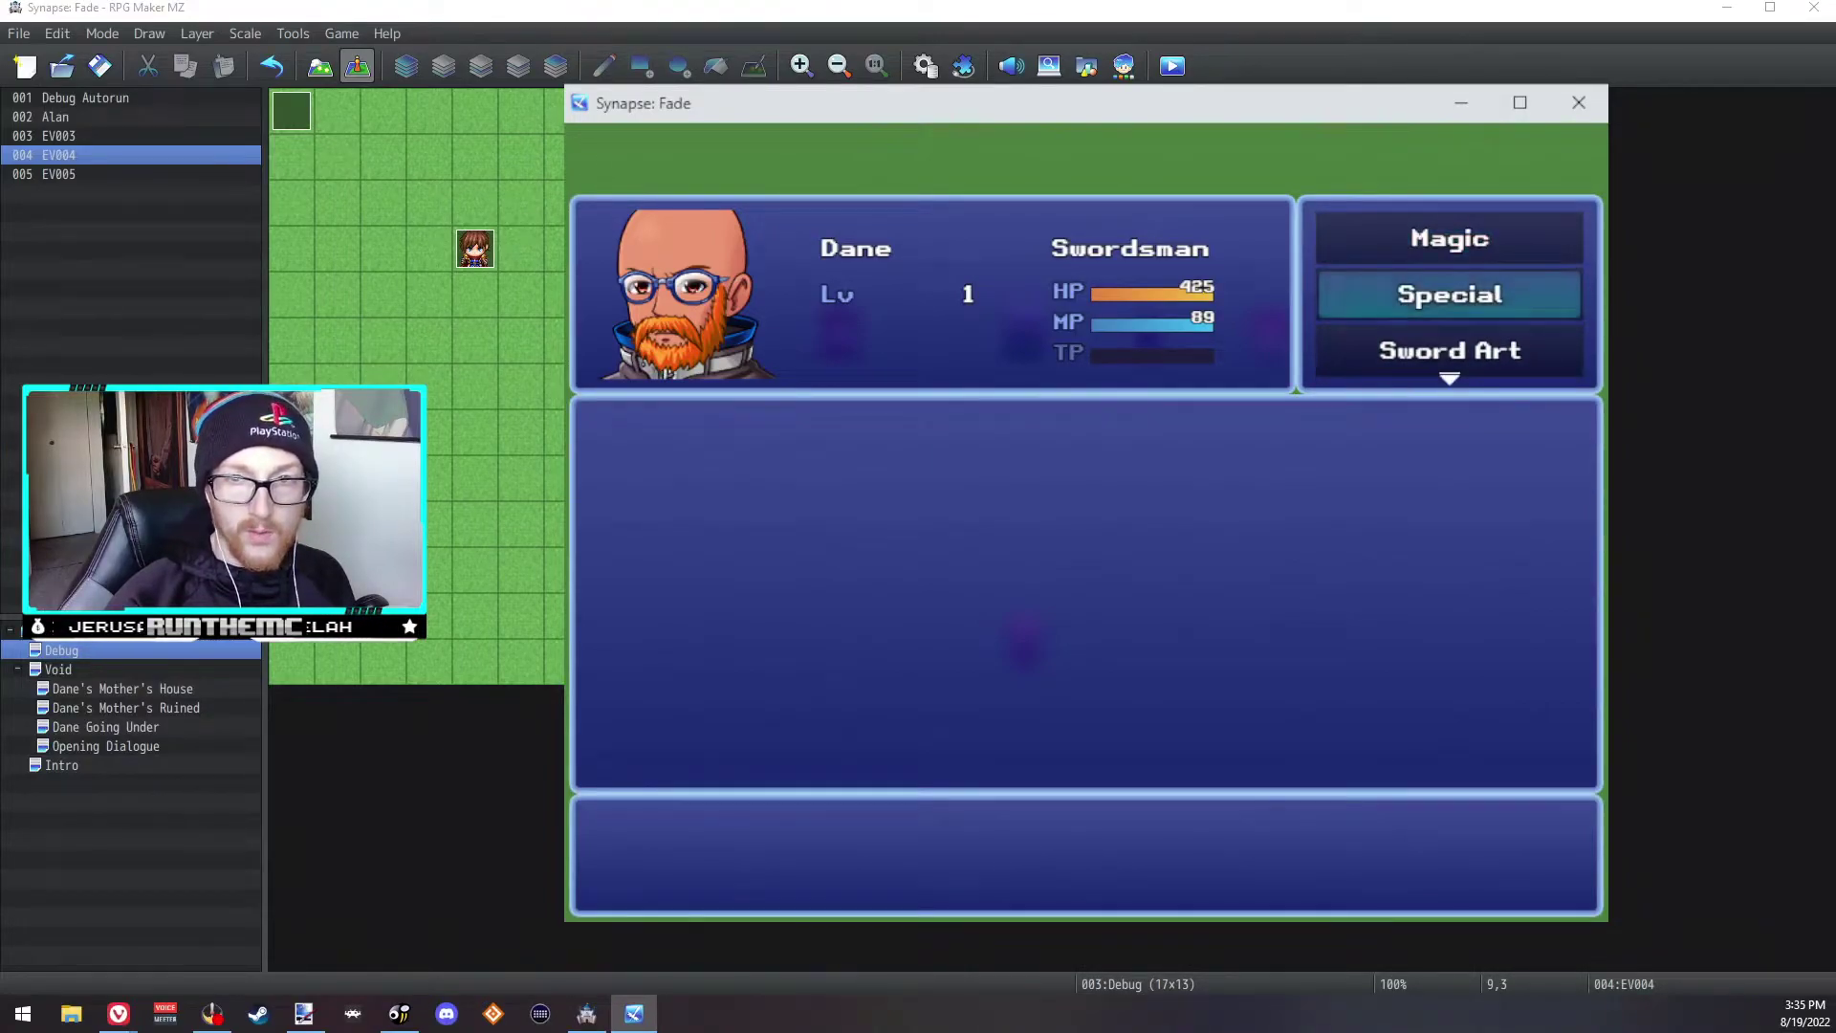
key("Down")
key("Down")
key("Down")
key("Down")
key("Down")
key("Down")
key("Down")
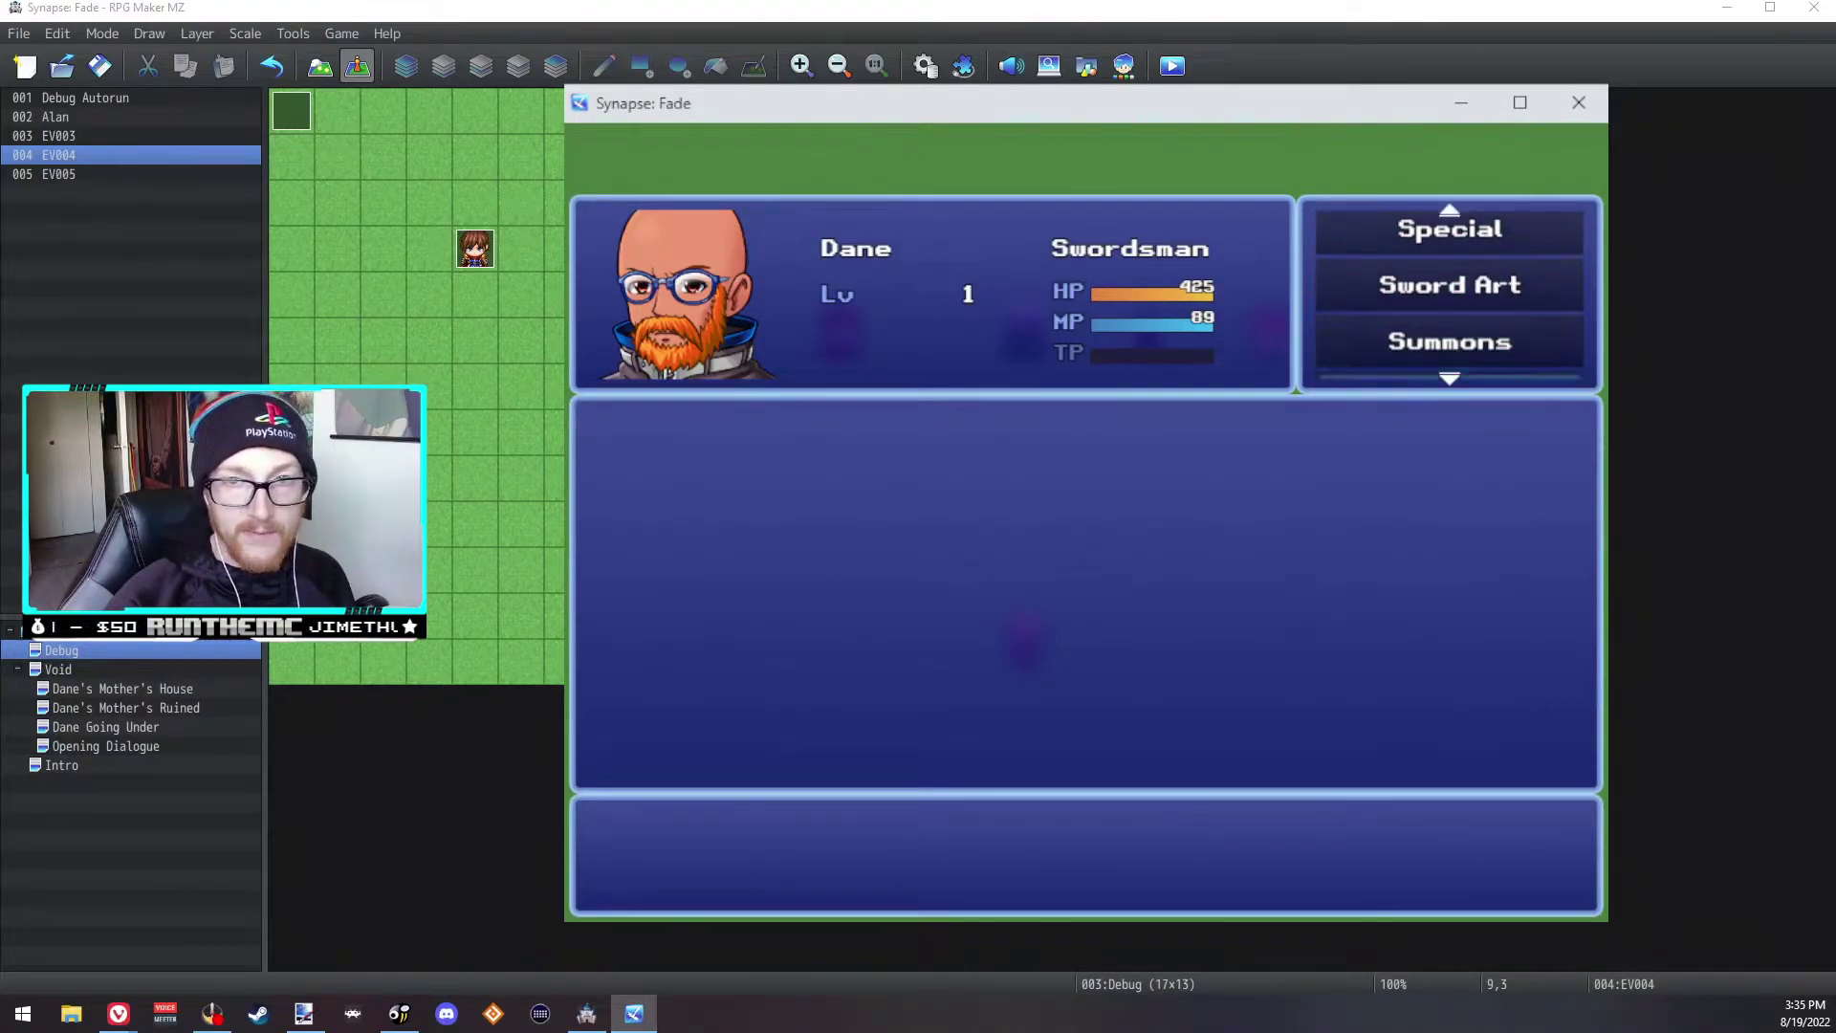
key("Escape")
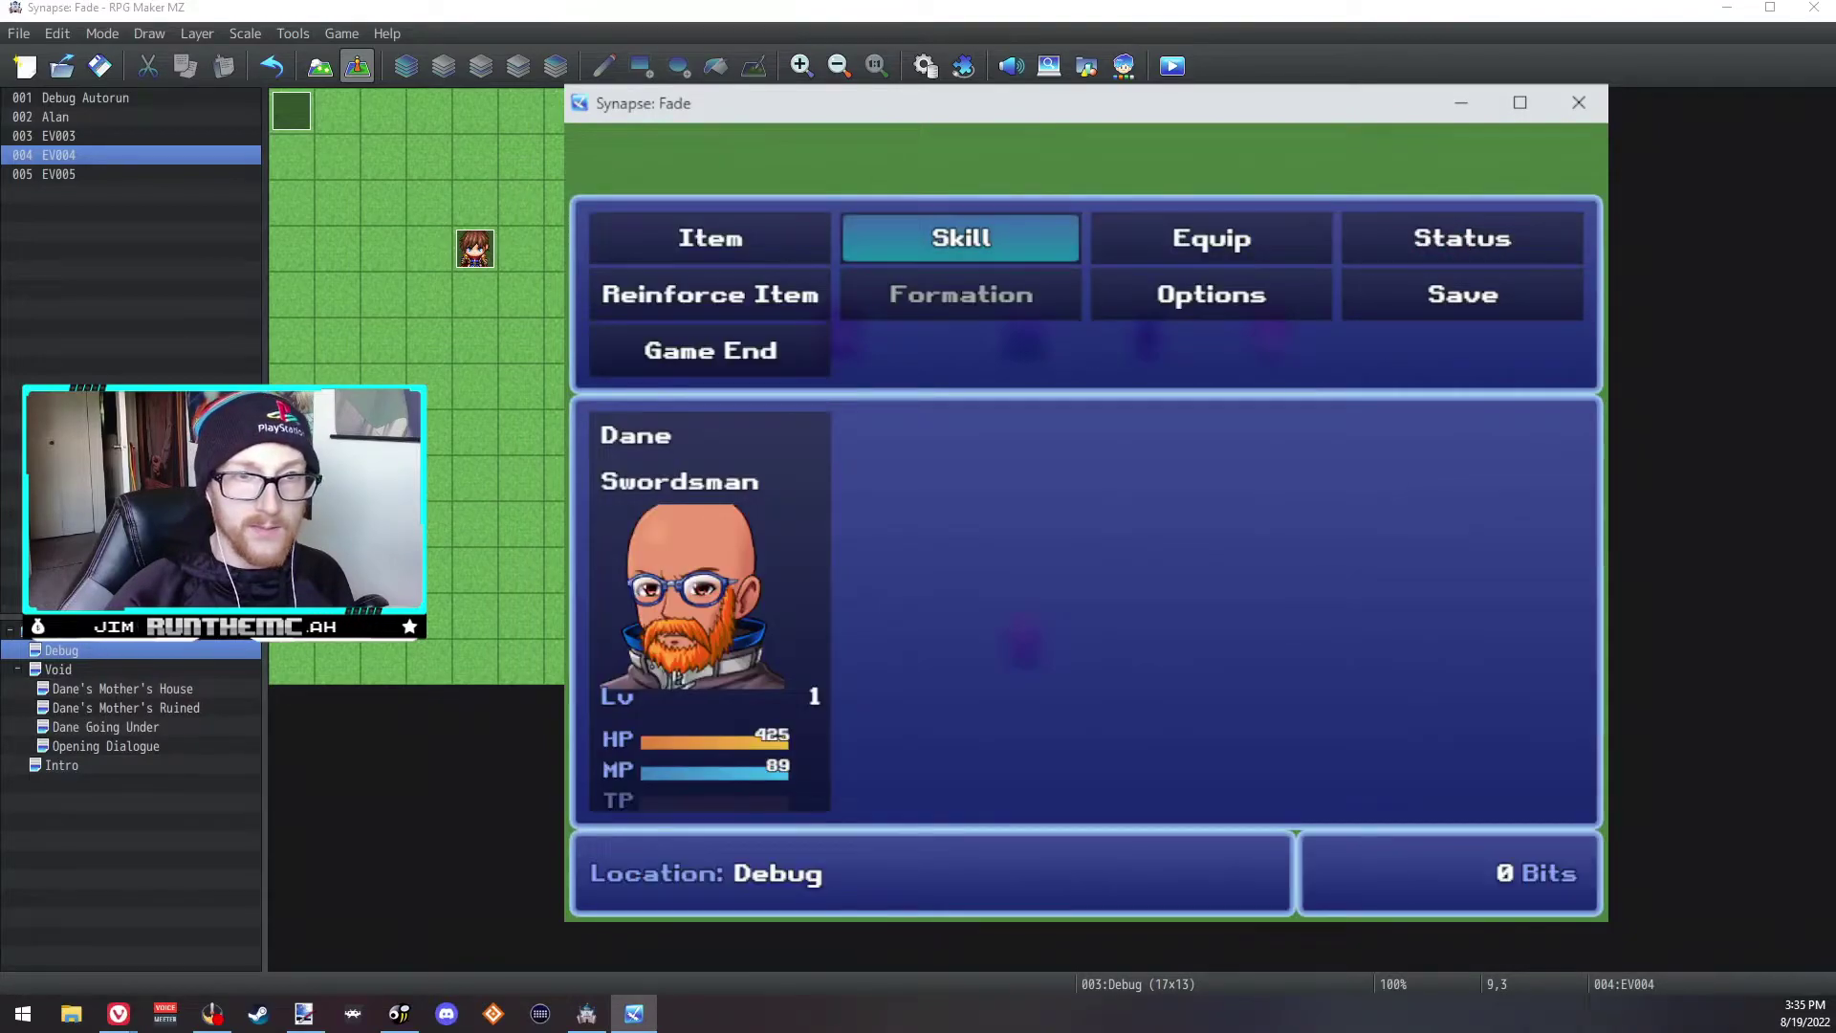
key("Escape")
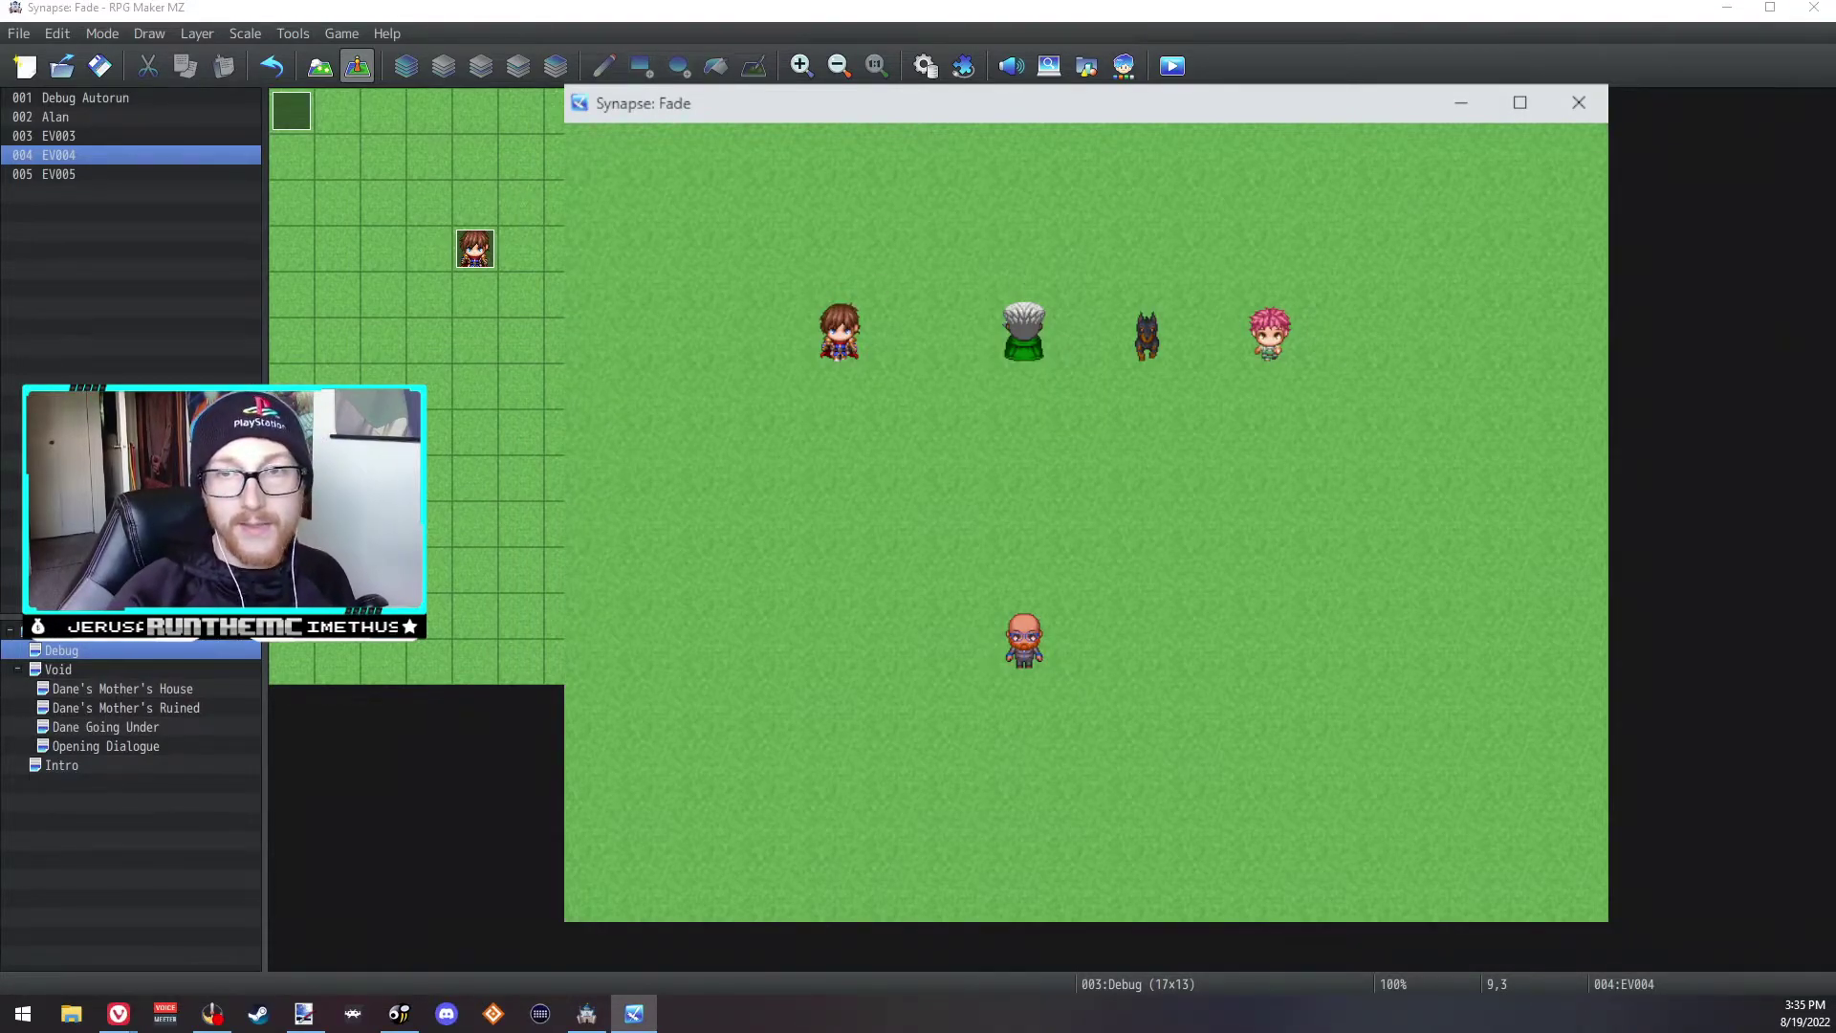
left_click(1579, 106)
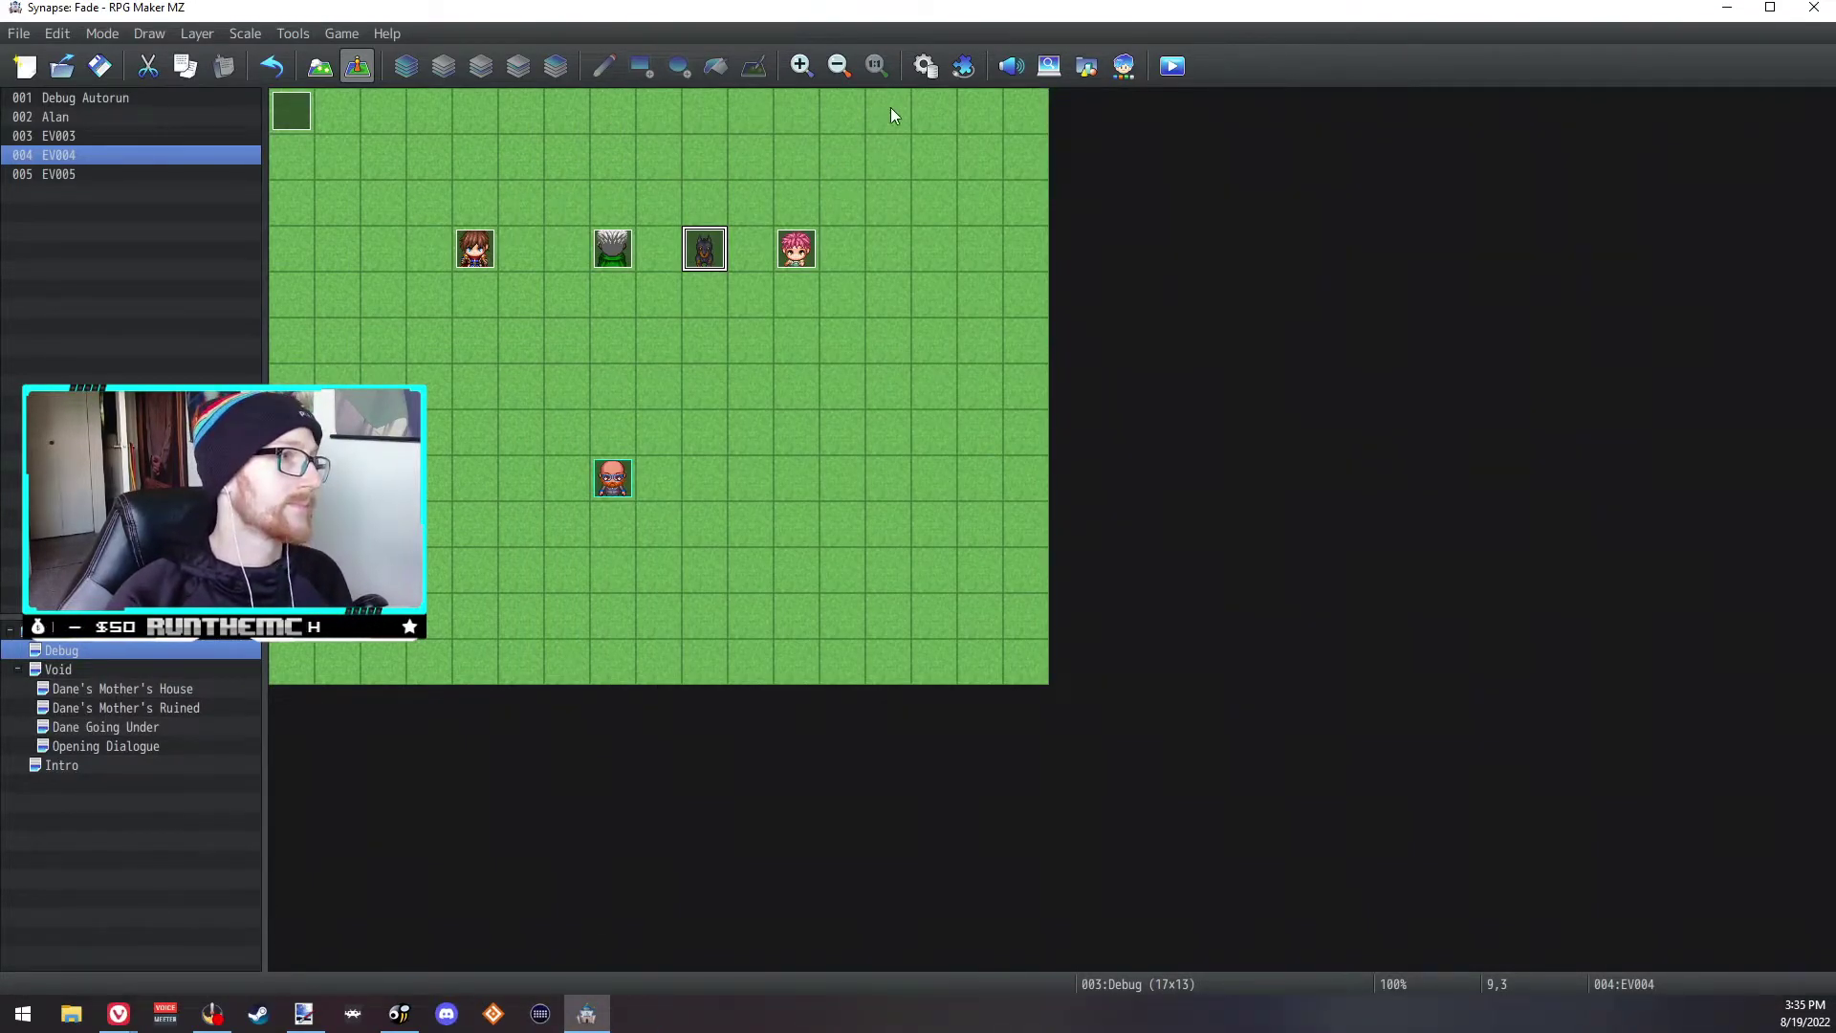
Step: Delete the Martial Arts, Summons and Sword Art skill type traits from the Swordsman class
left_click(917, 75)
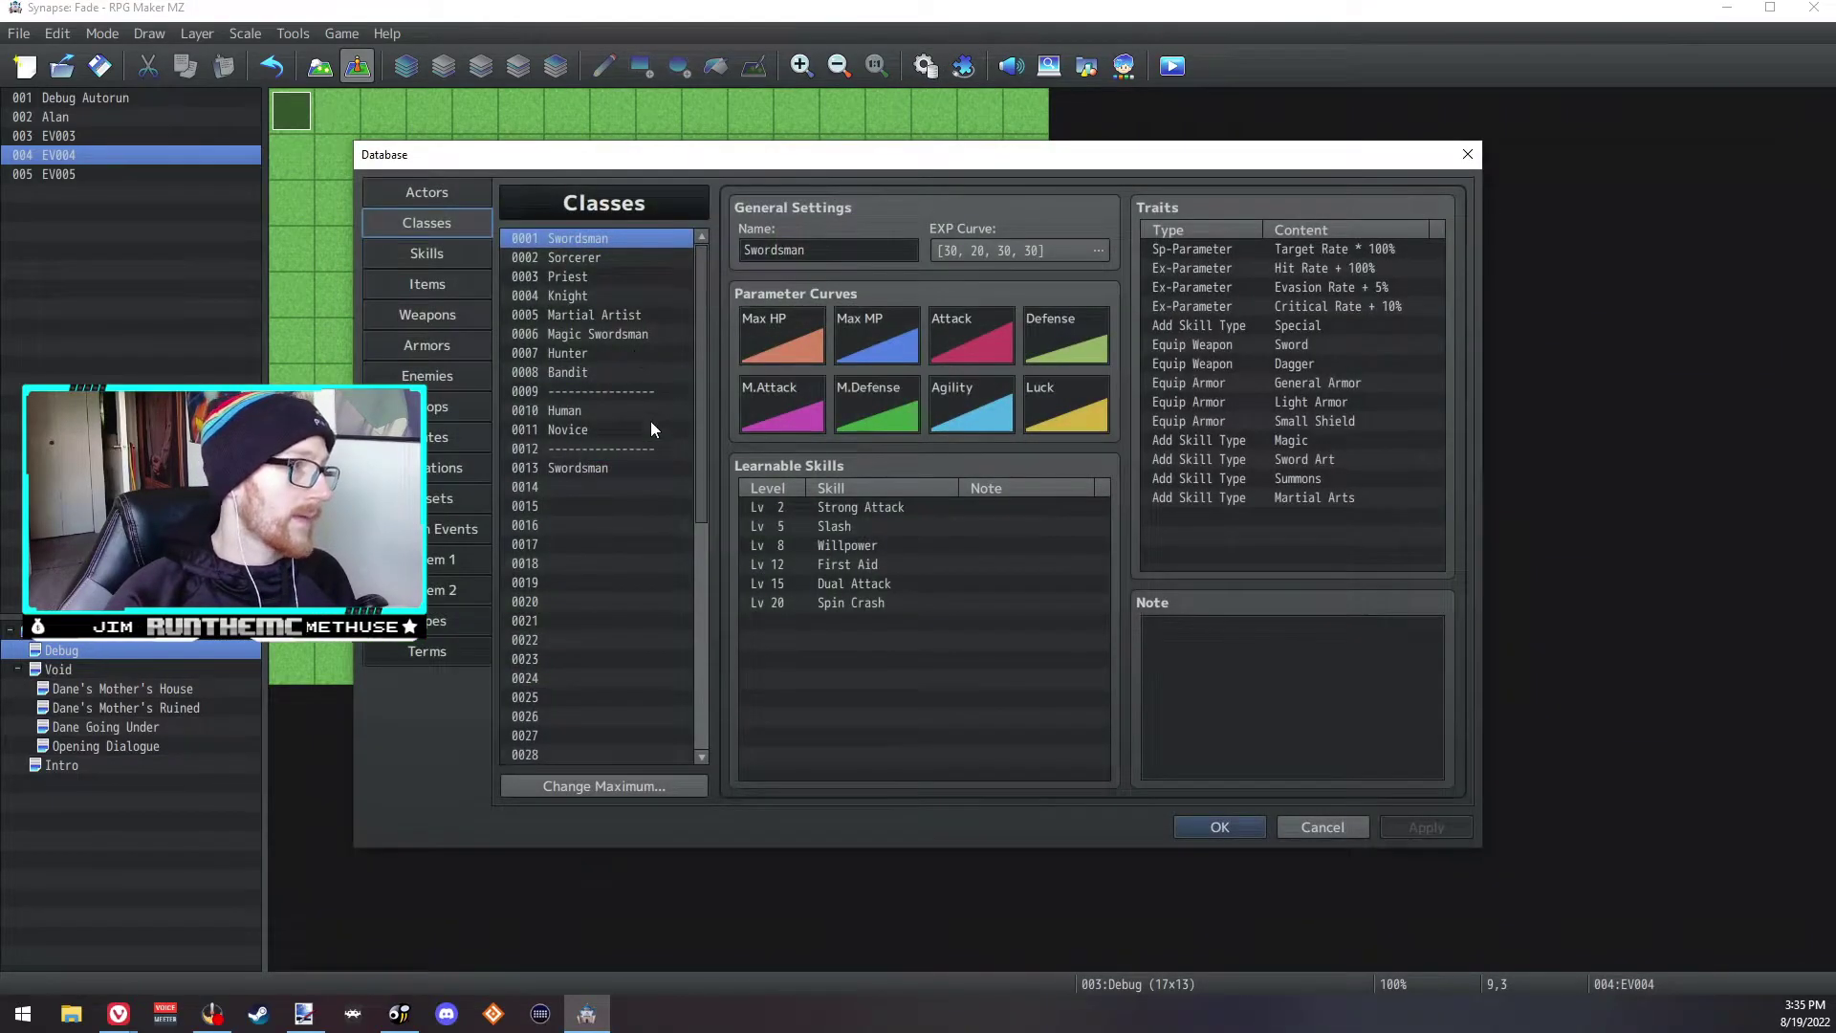
left_click(1259, 501)
key("Delete")
left_click(1279, 461)
left_click(1281, 474)
key("Delete")
left_click(1285, 460)
key("Delete")
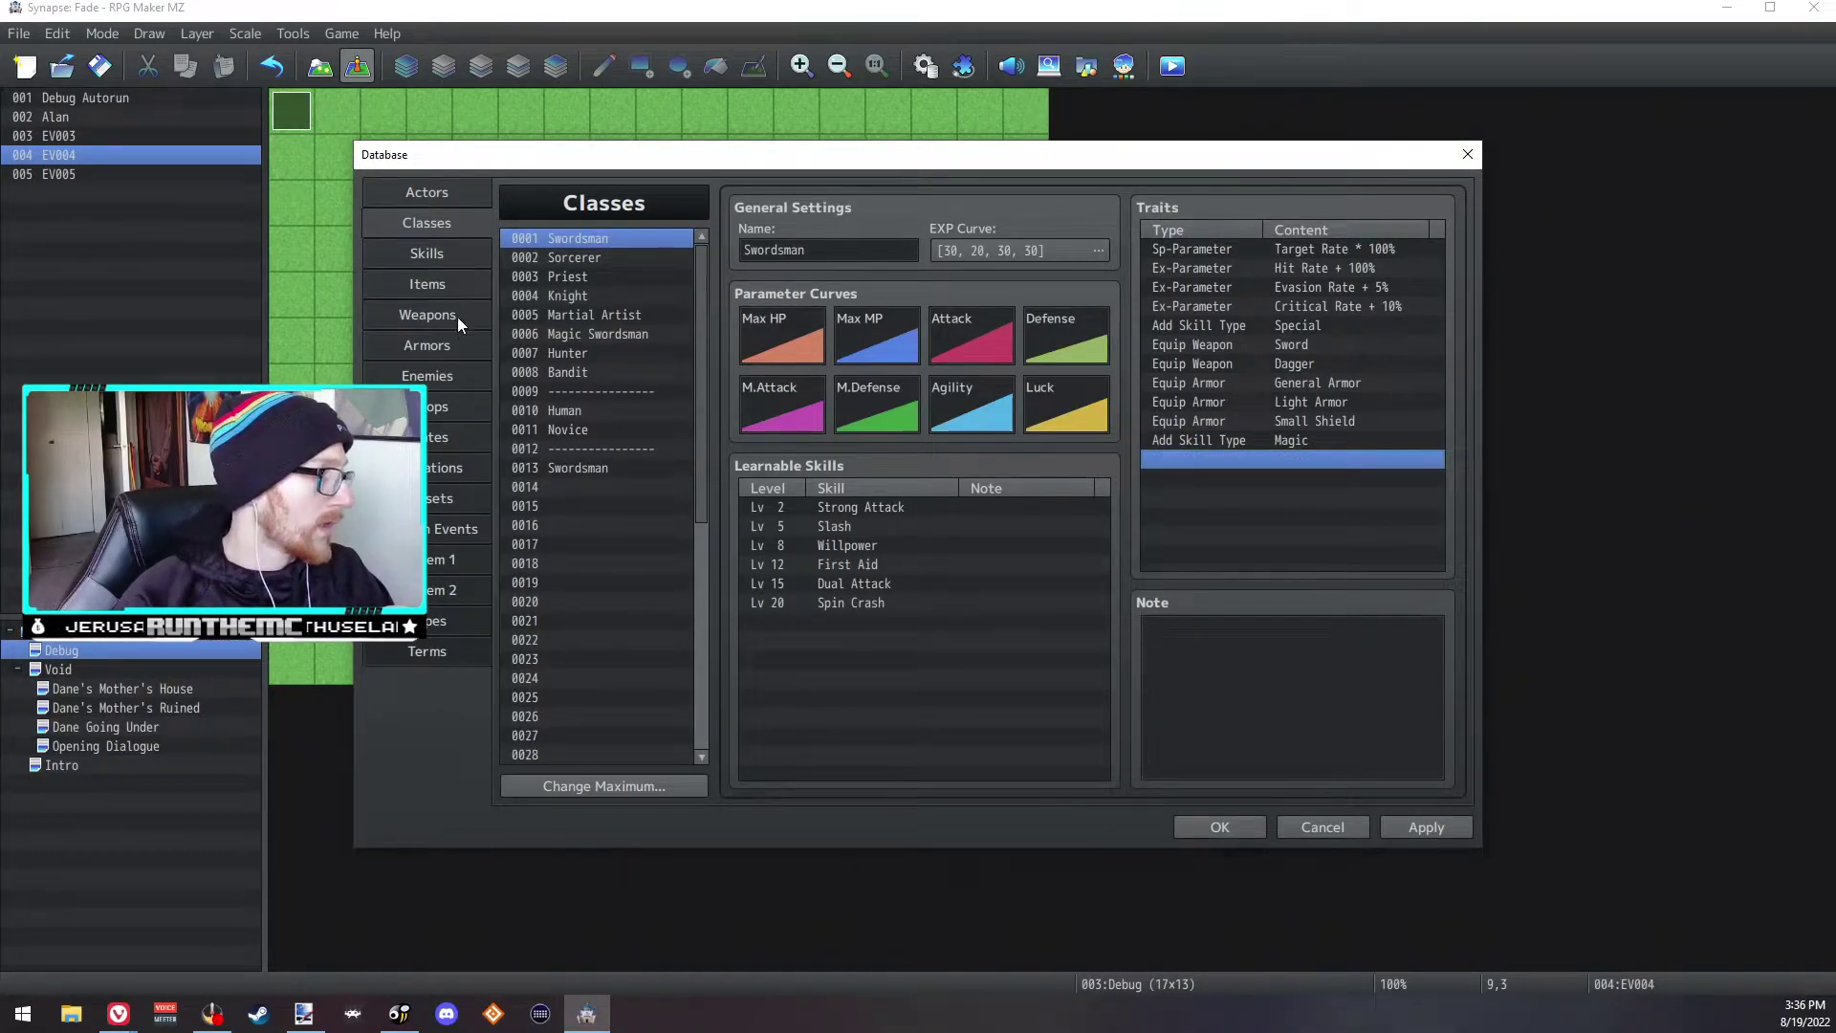
Step: Change the Add Skill Type trait of the Class Crystal armor to Magic
left_click(430, 284)
scroll(679, 541, "down", 1)
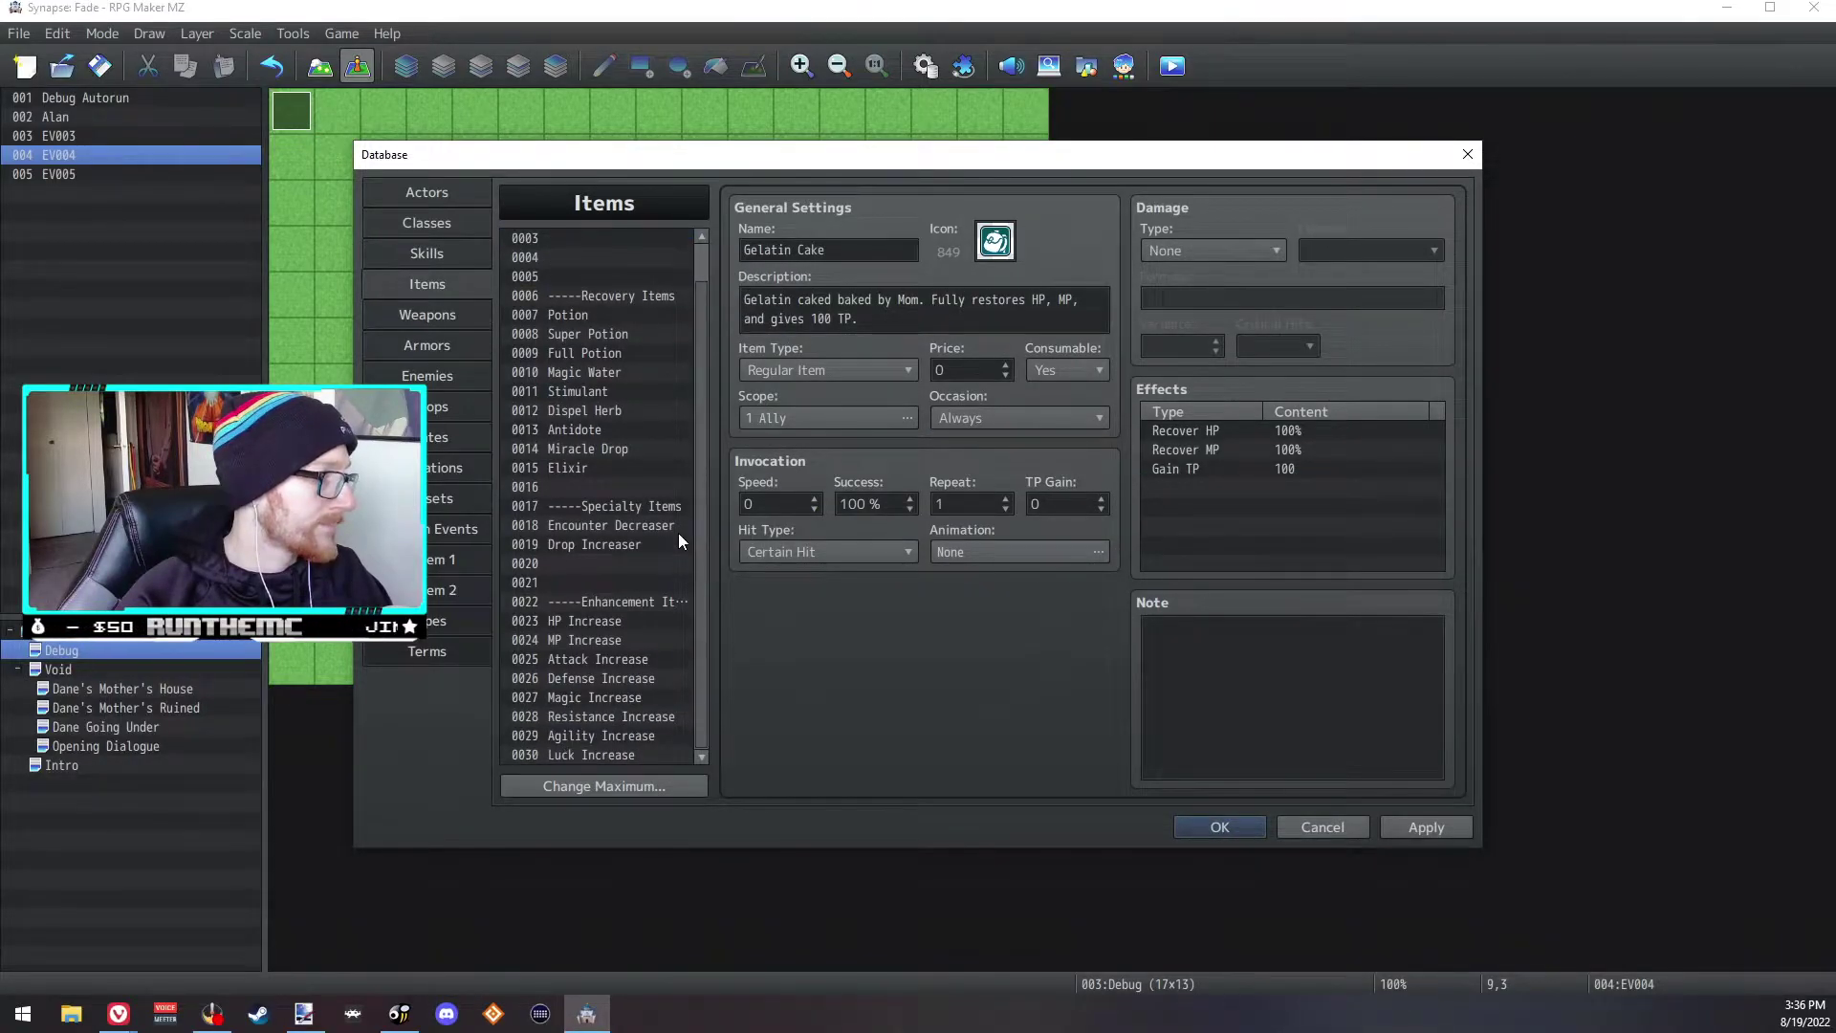
left_click(463, 345)
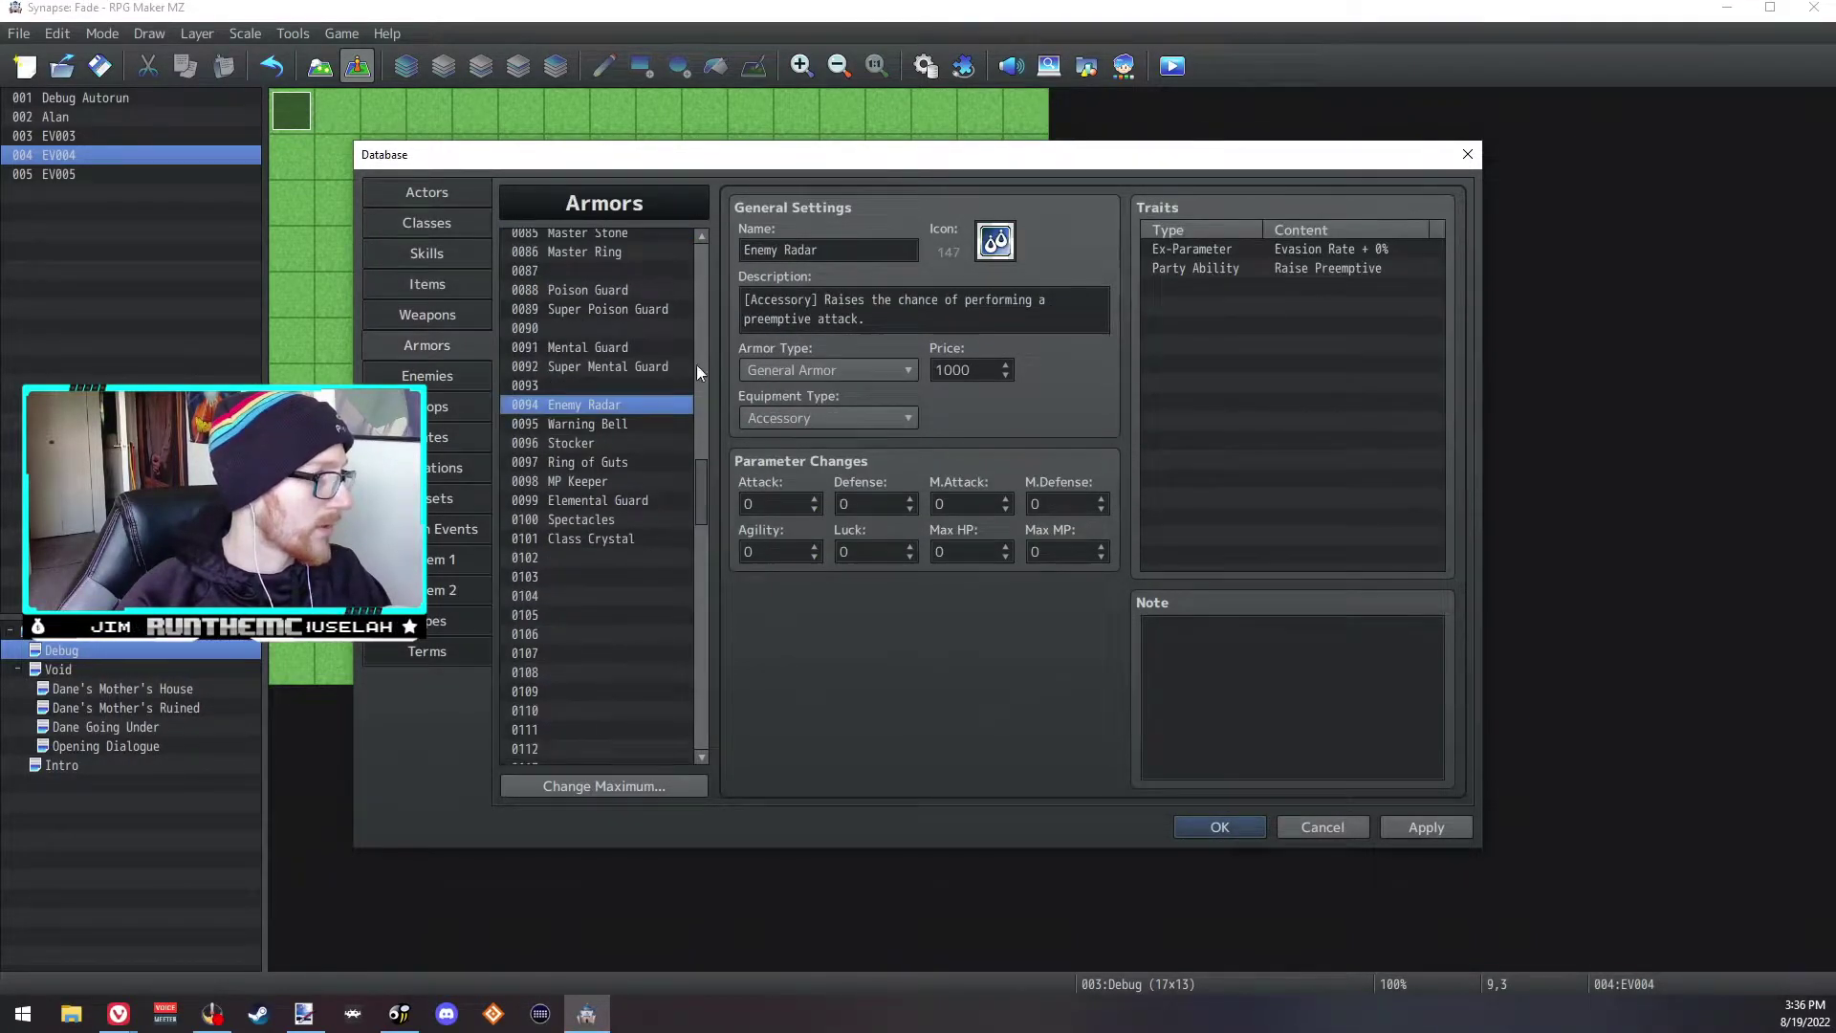
left_click(623, 542)
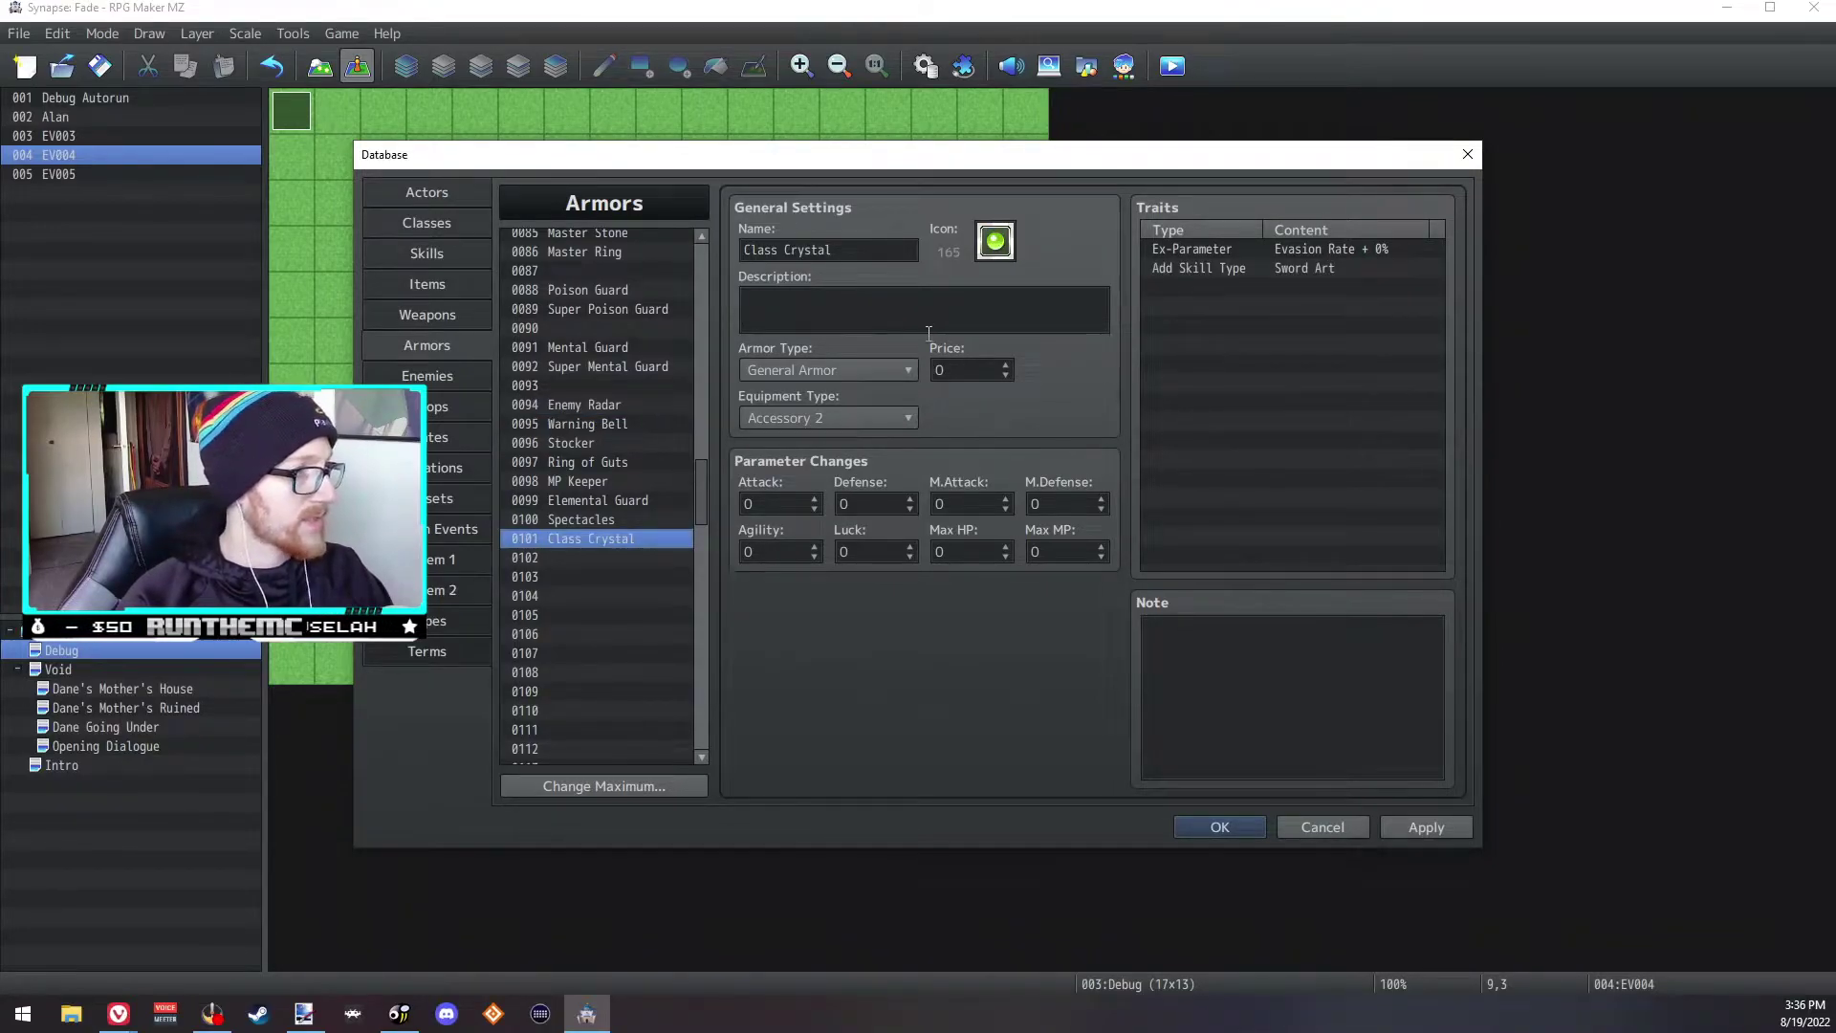
double_click(1251, 272)
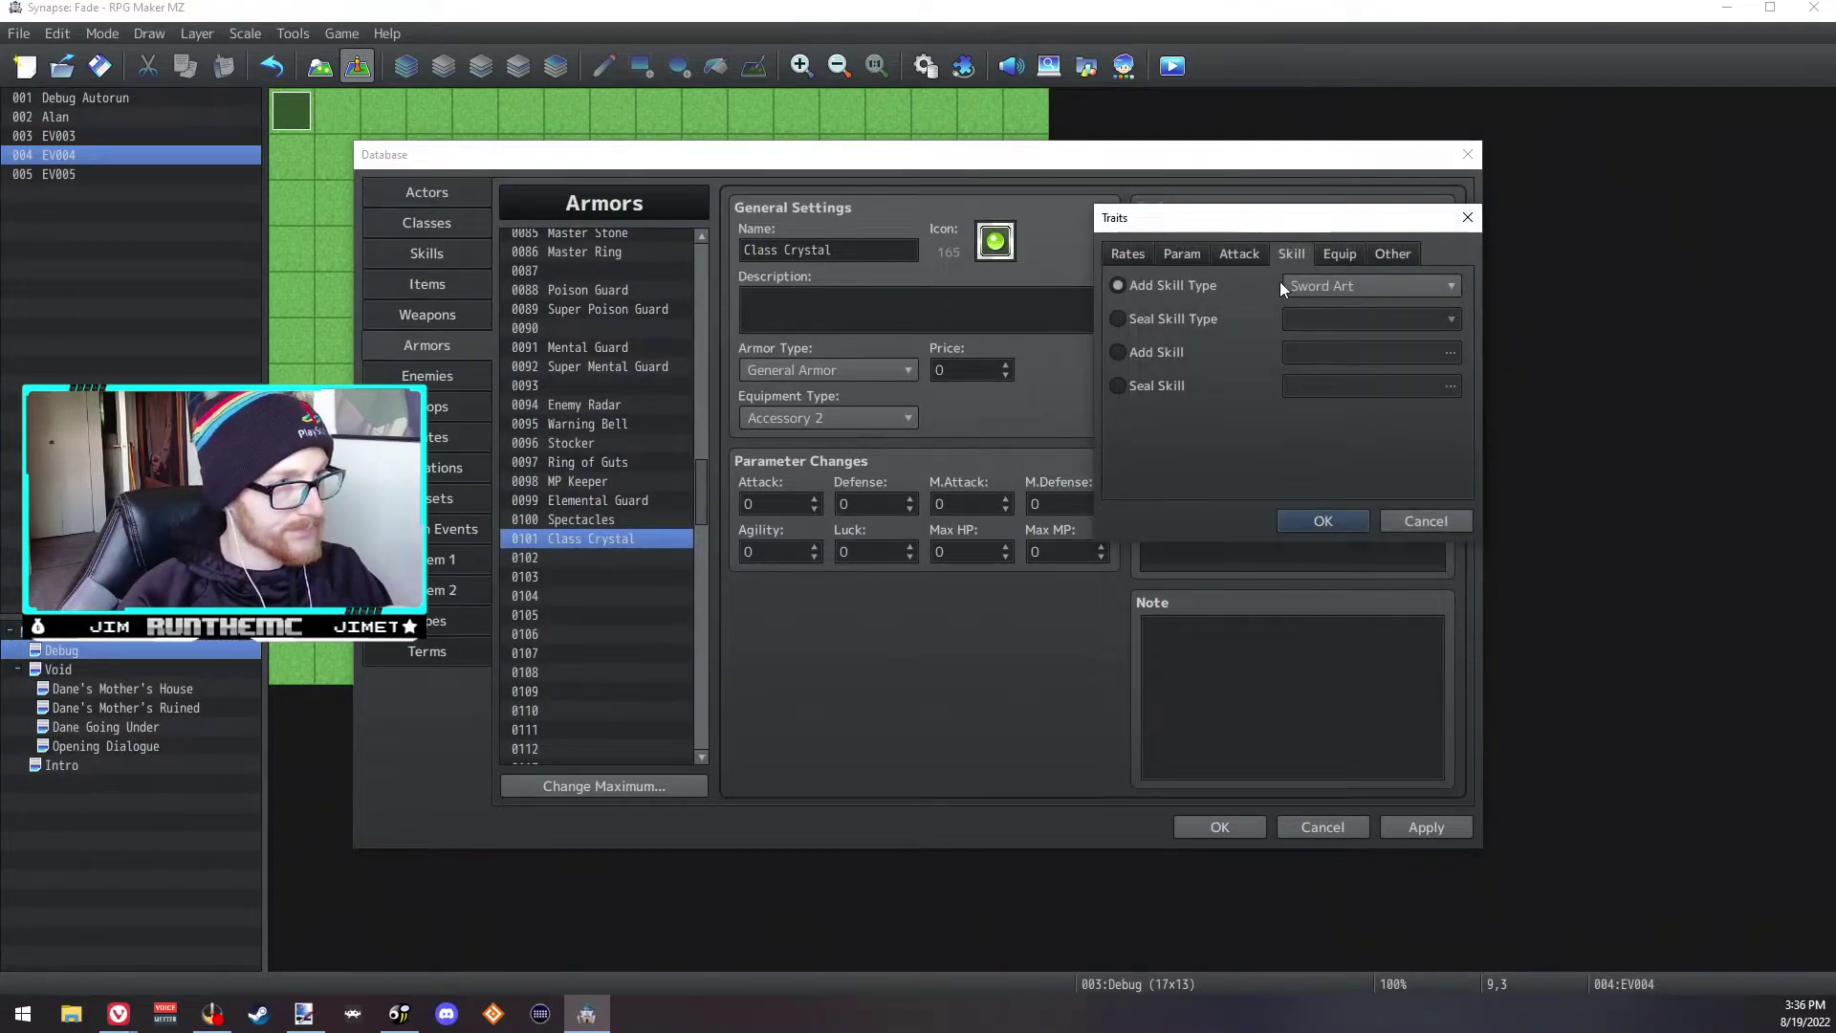
left_click(1363, 290)
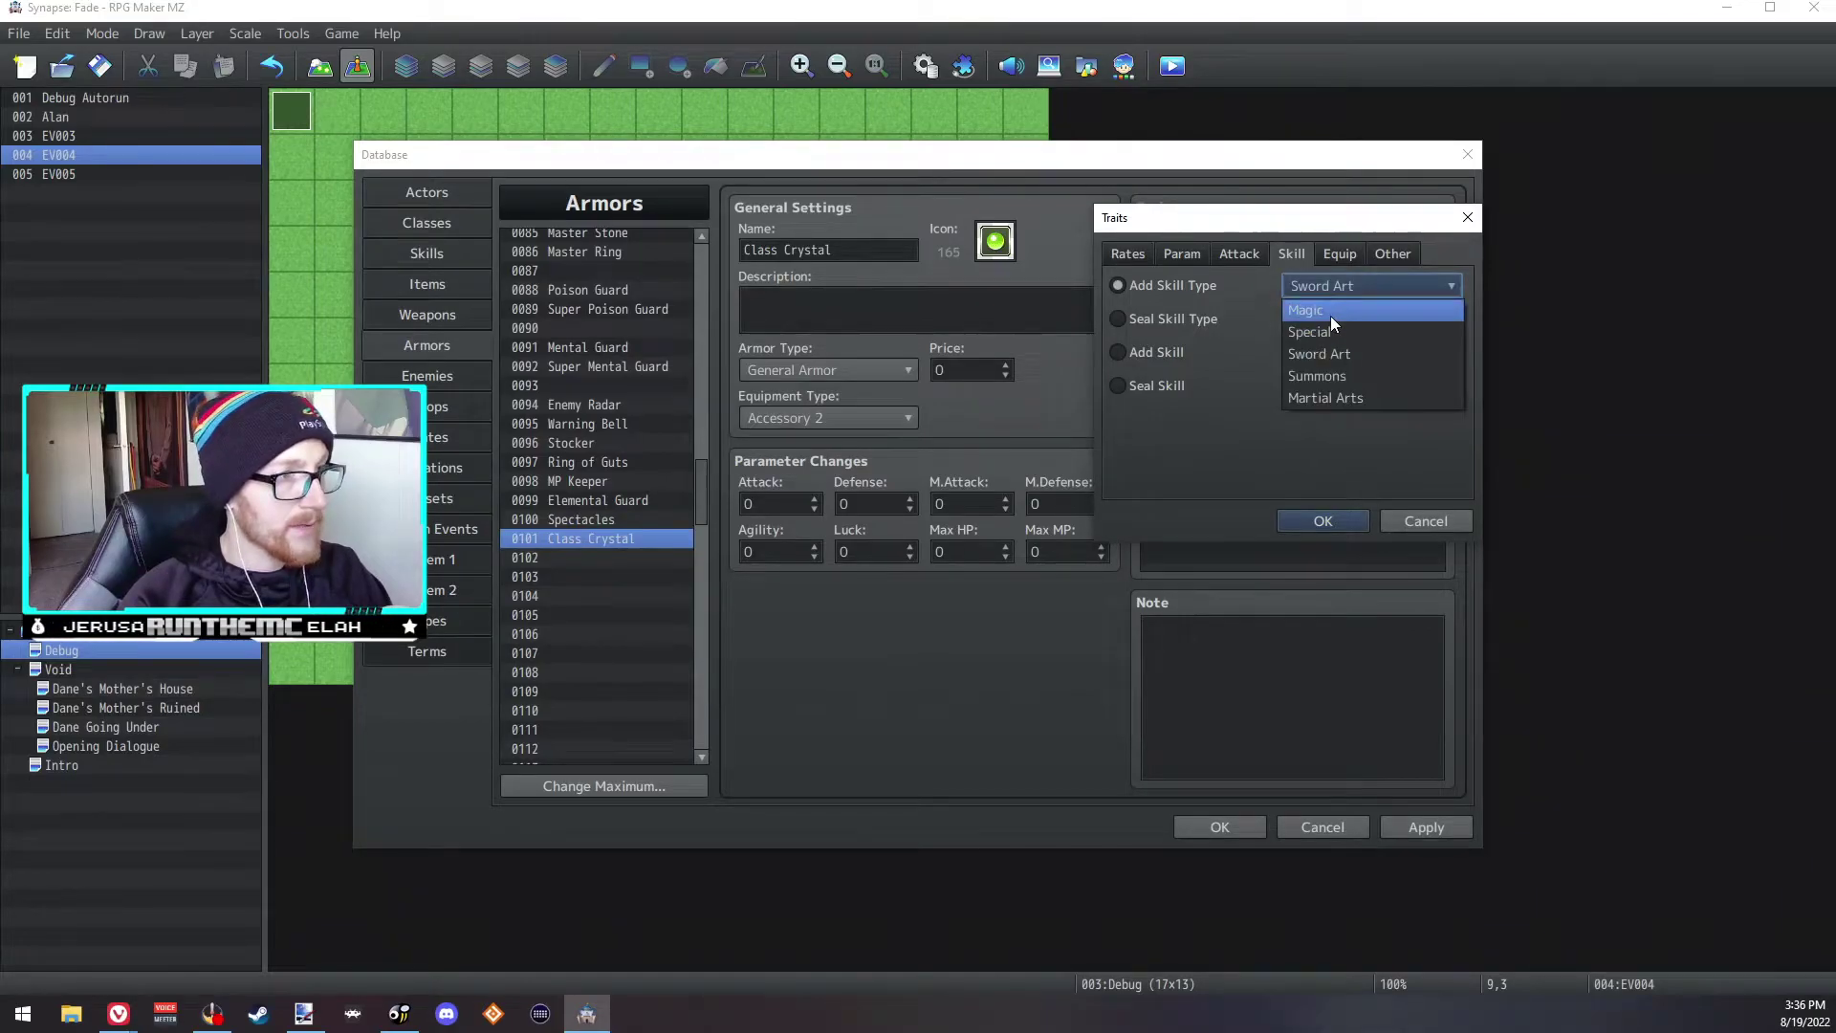
left_click(1329, 315)
left_click(1296, 522)
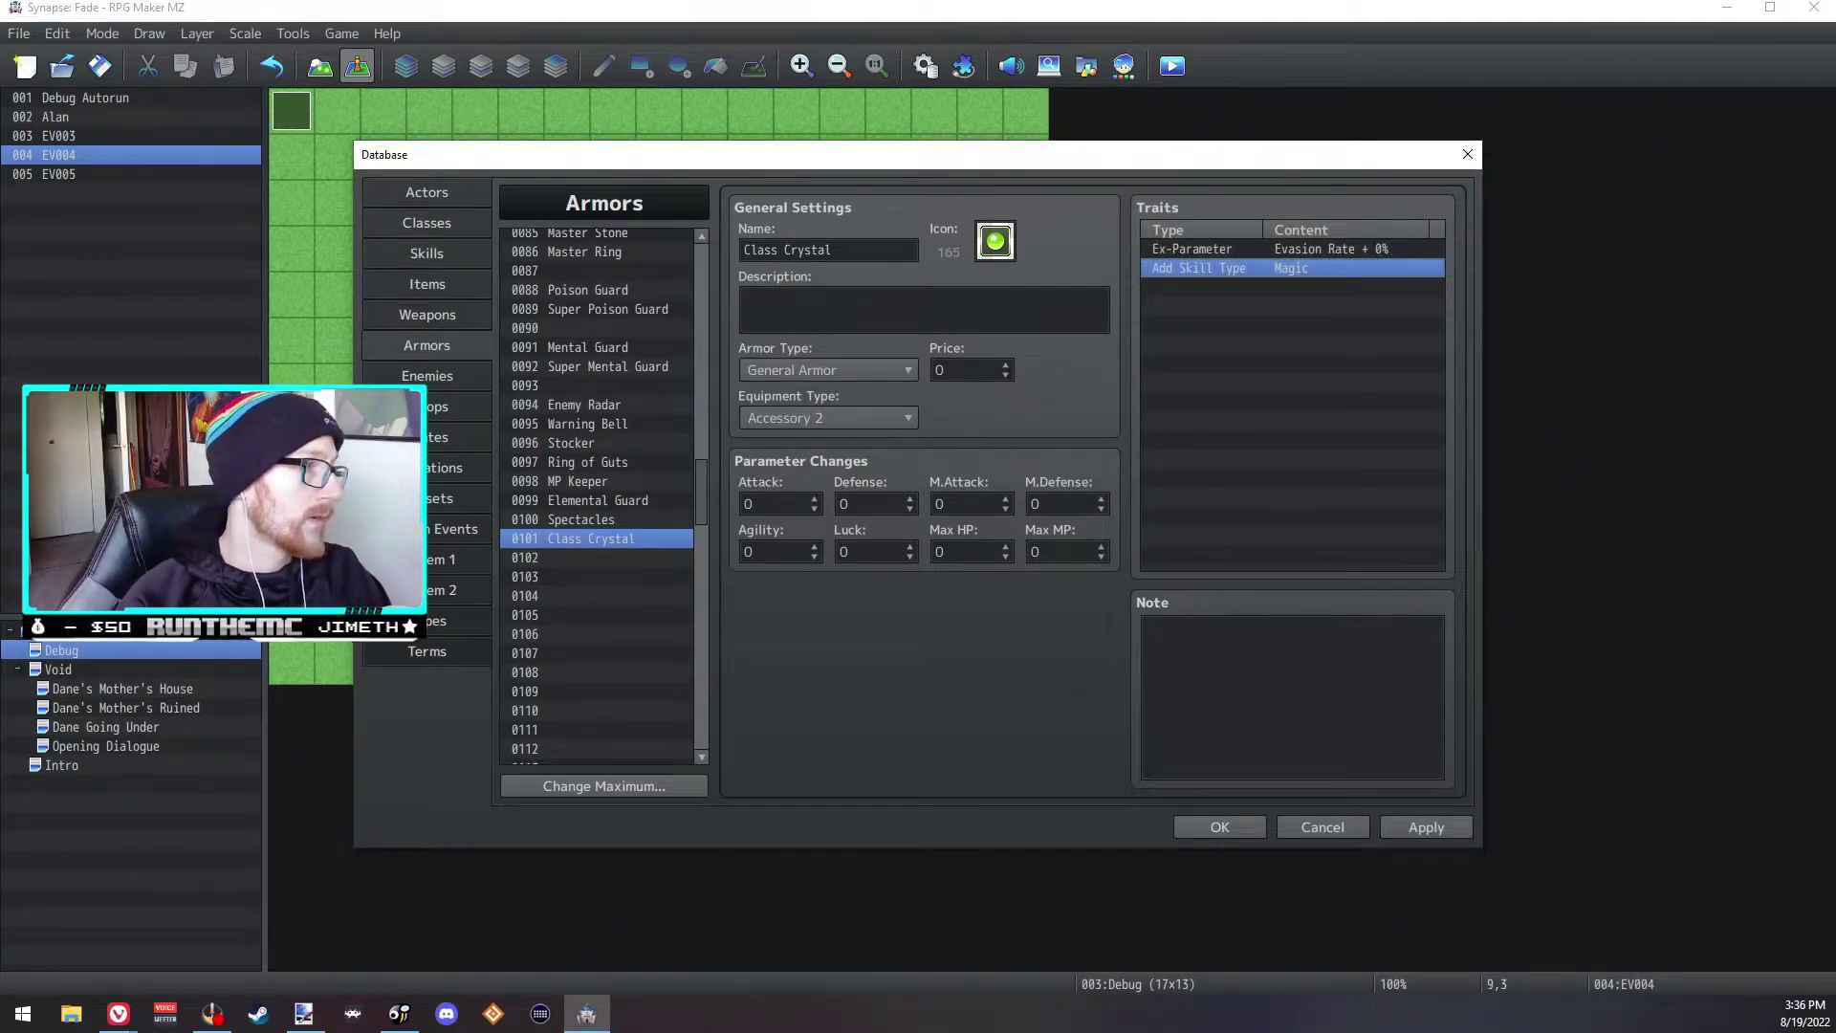
Step: Set Dane's initial Accessory equipment to None and accept the database changes
left_click(425, 195)
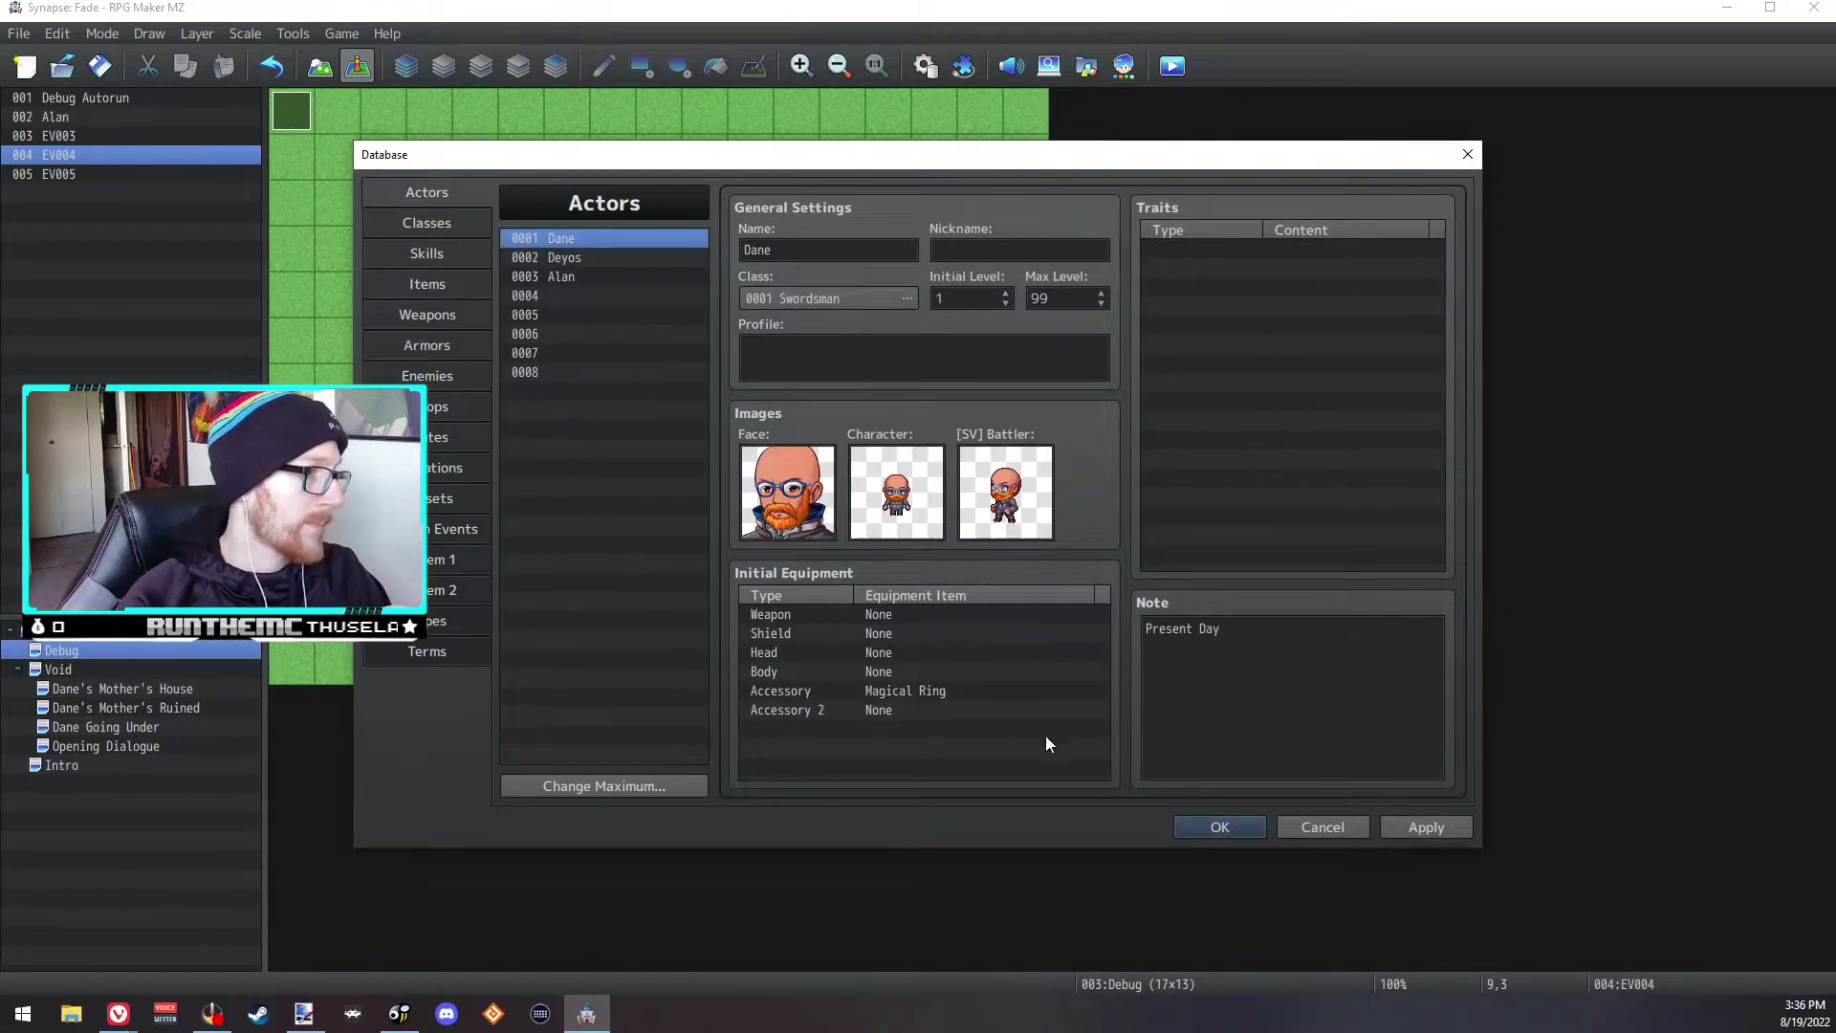
double_click(914, 690)
left_click(906, 674)
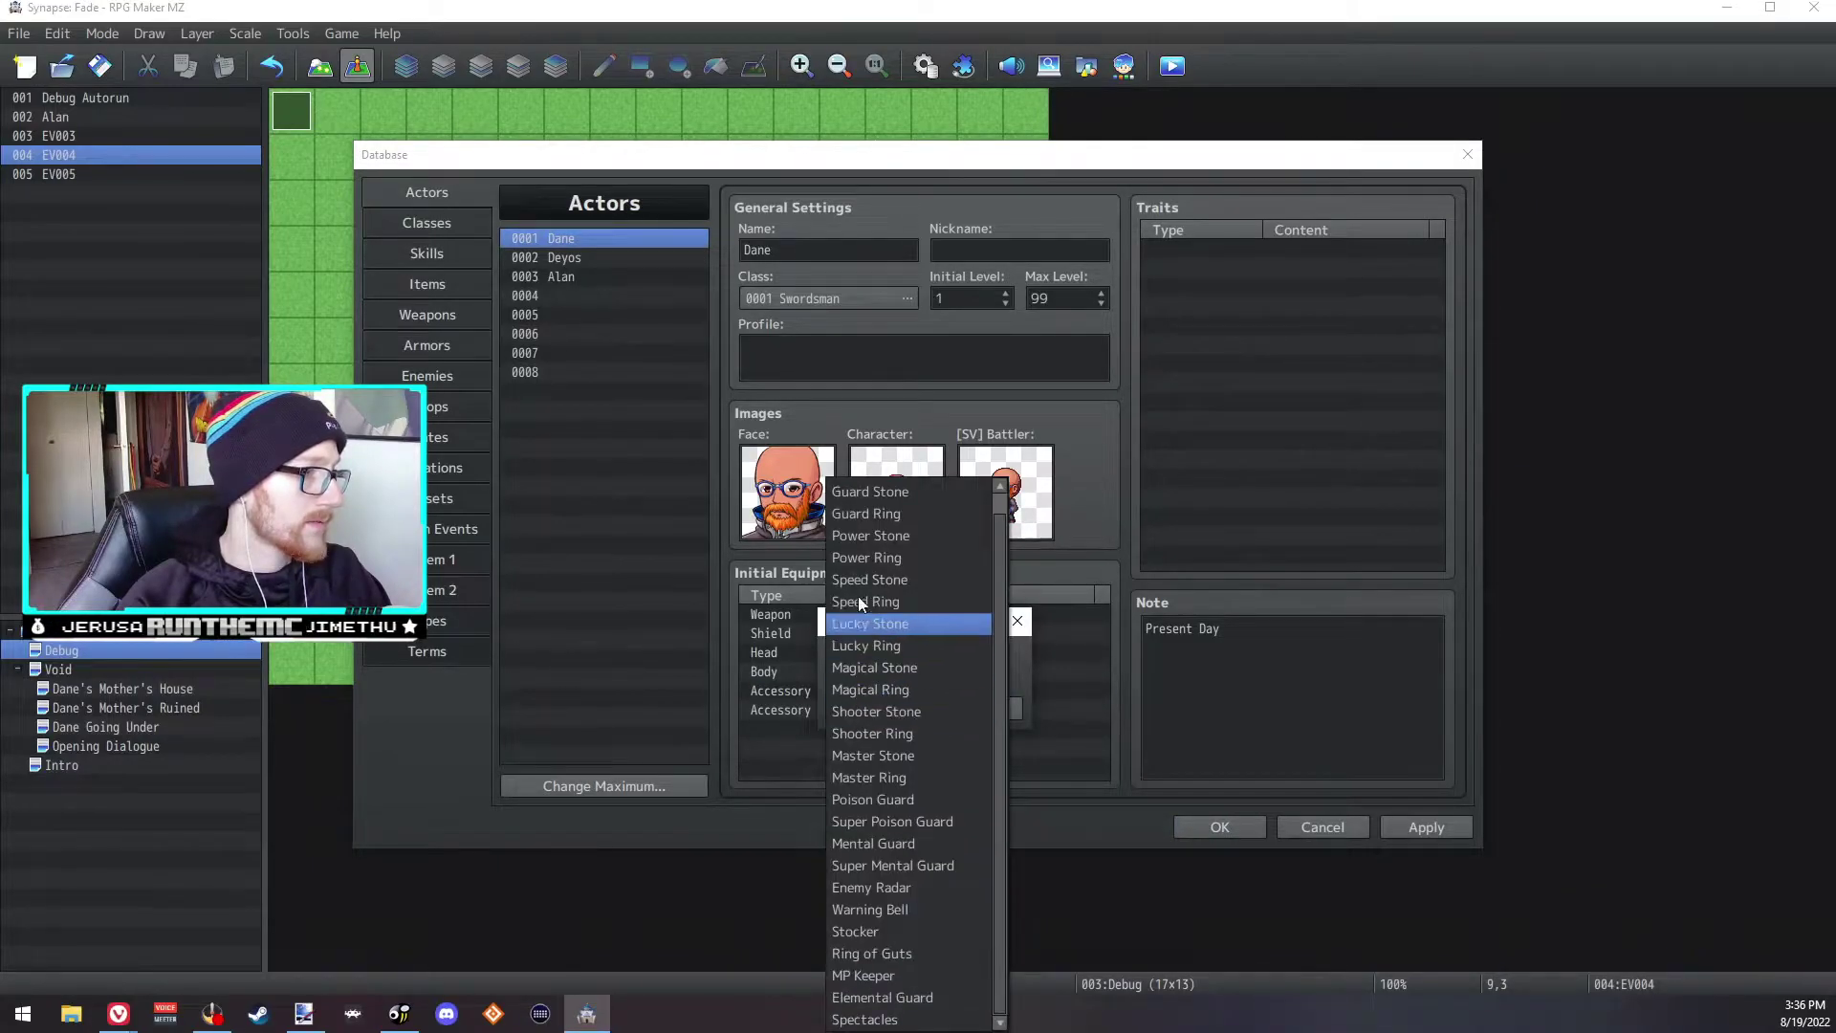
left_click(898, 490)
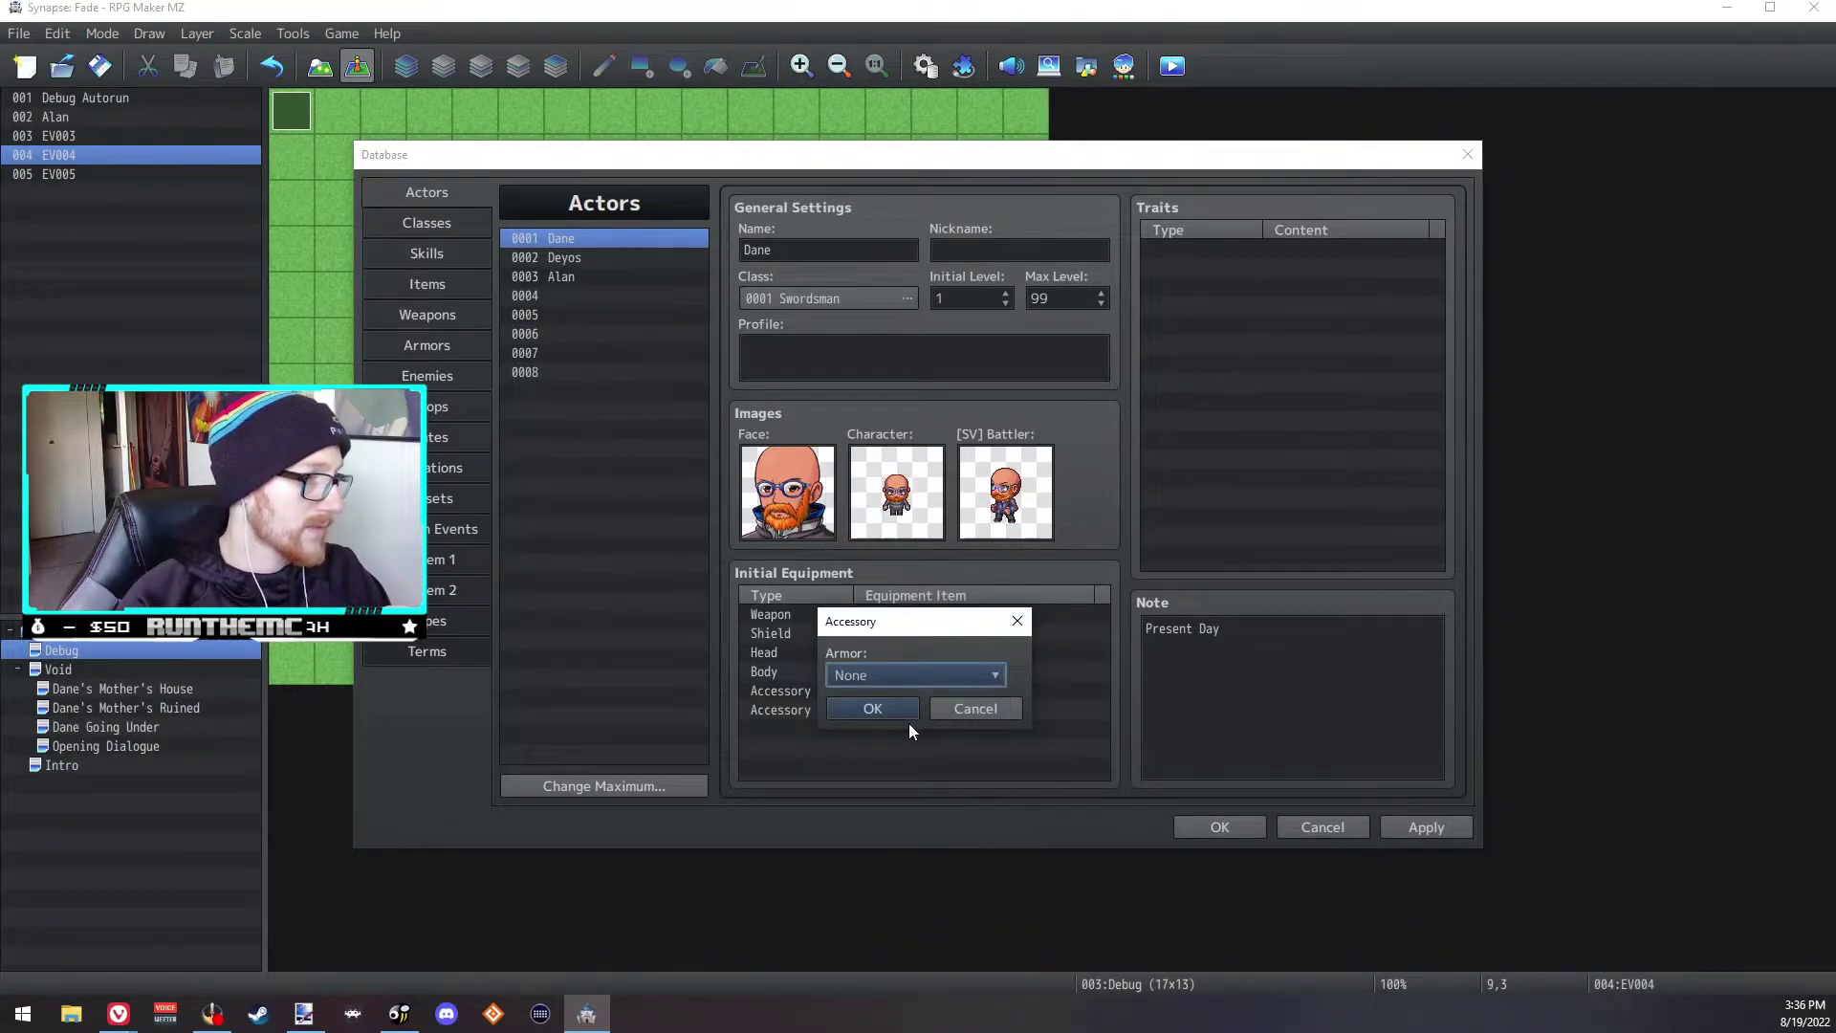
left_click(908, 715)
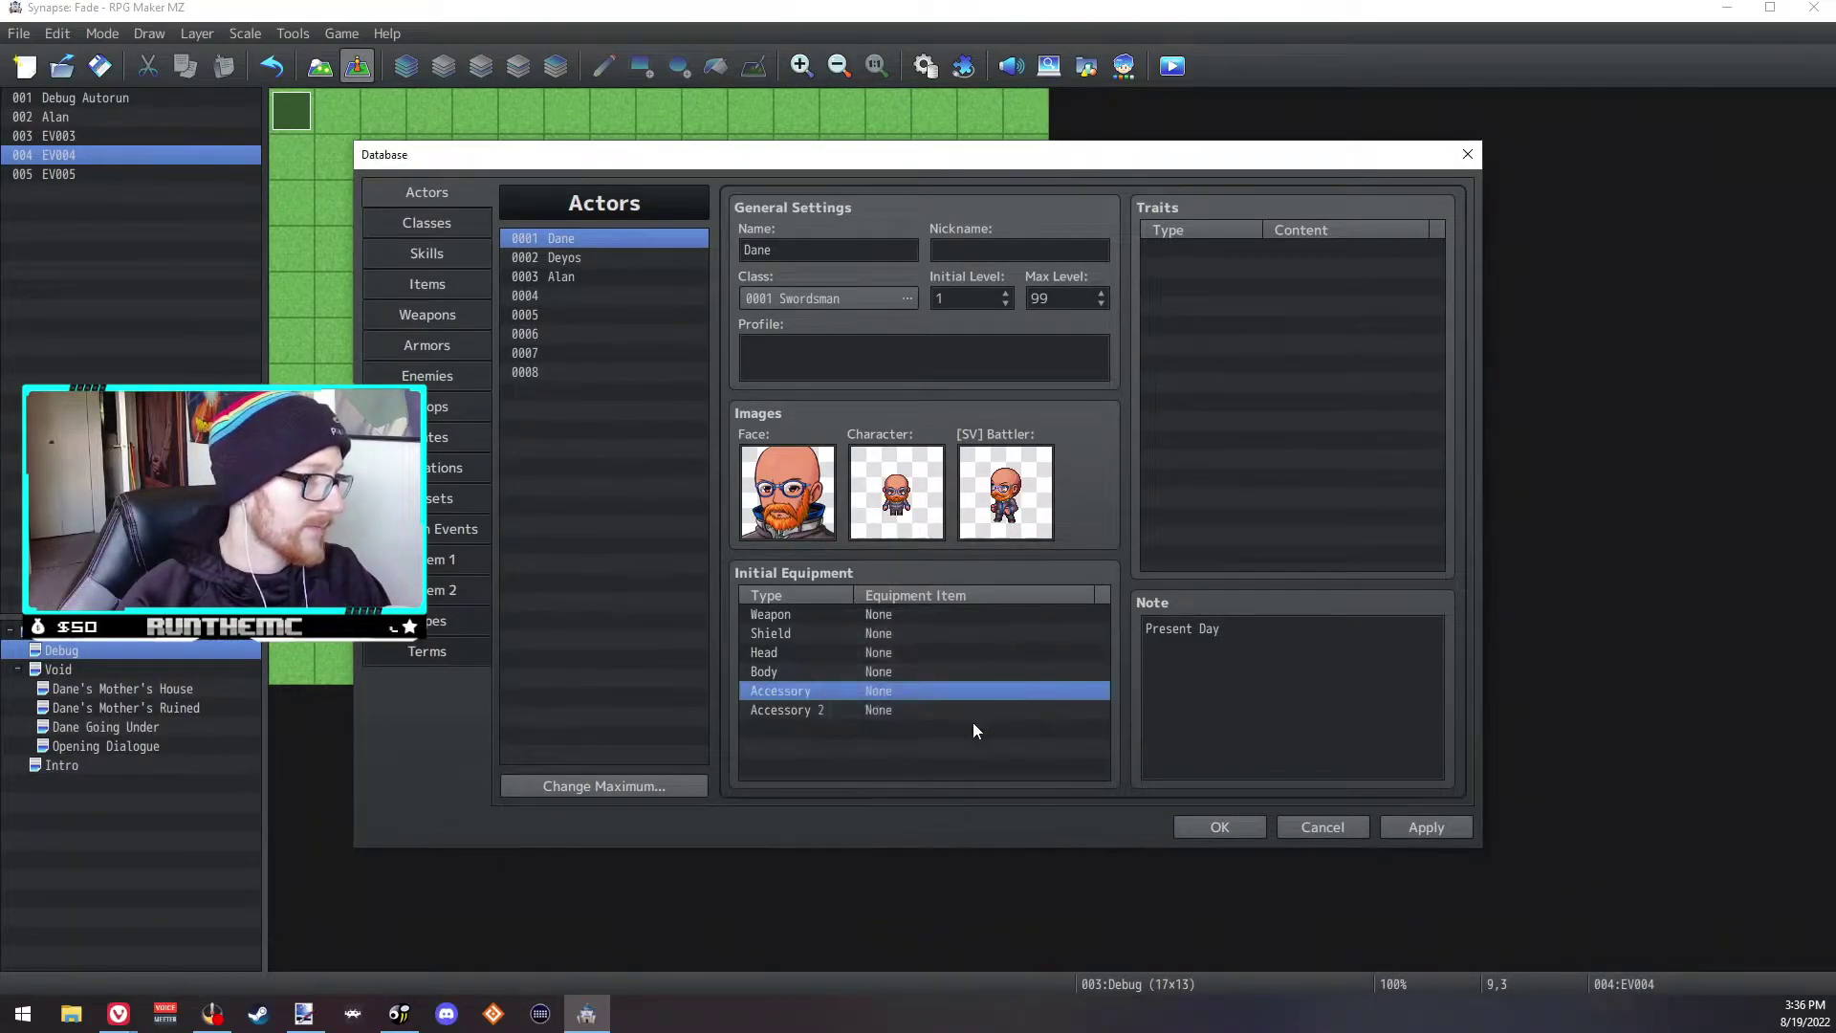
left_click(600, 259)
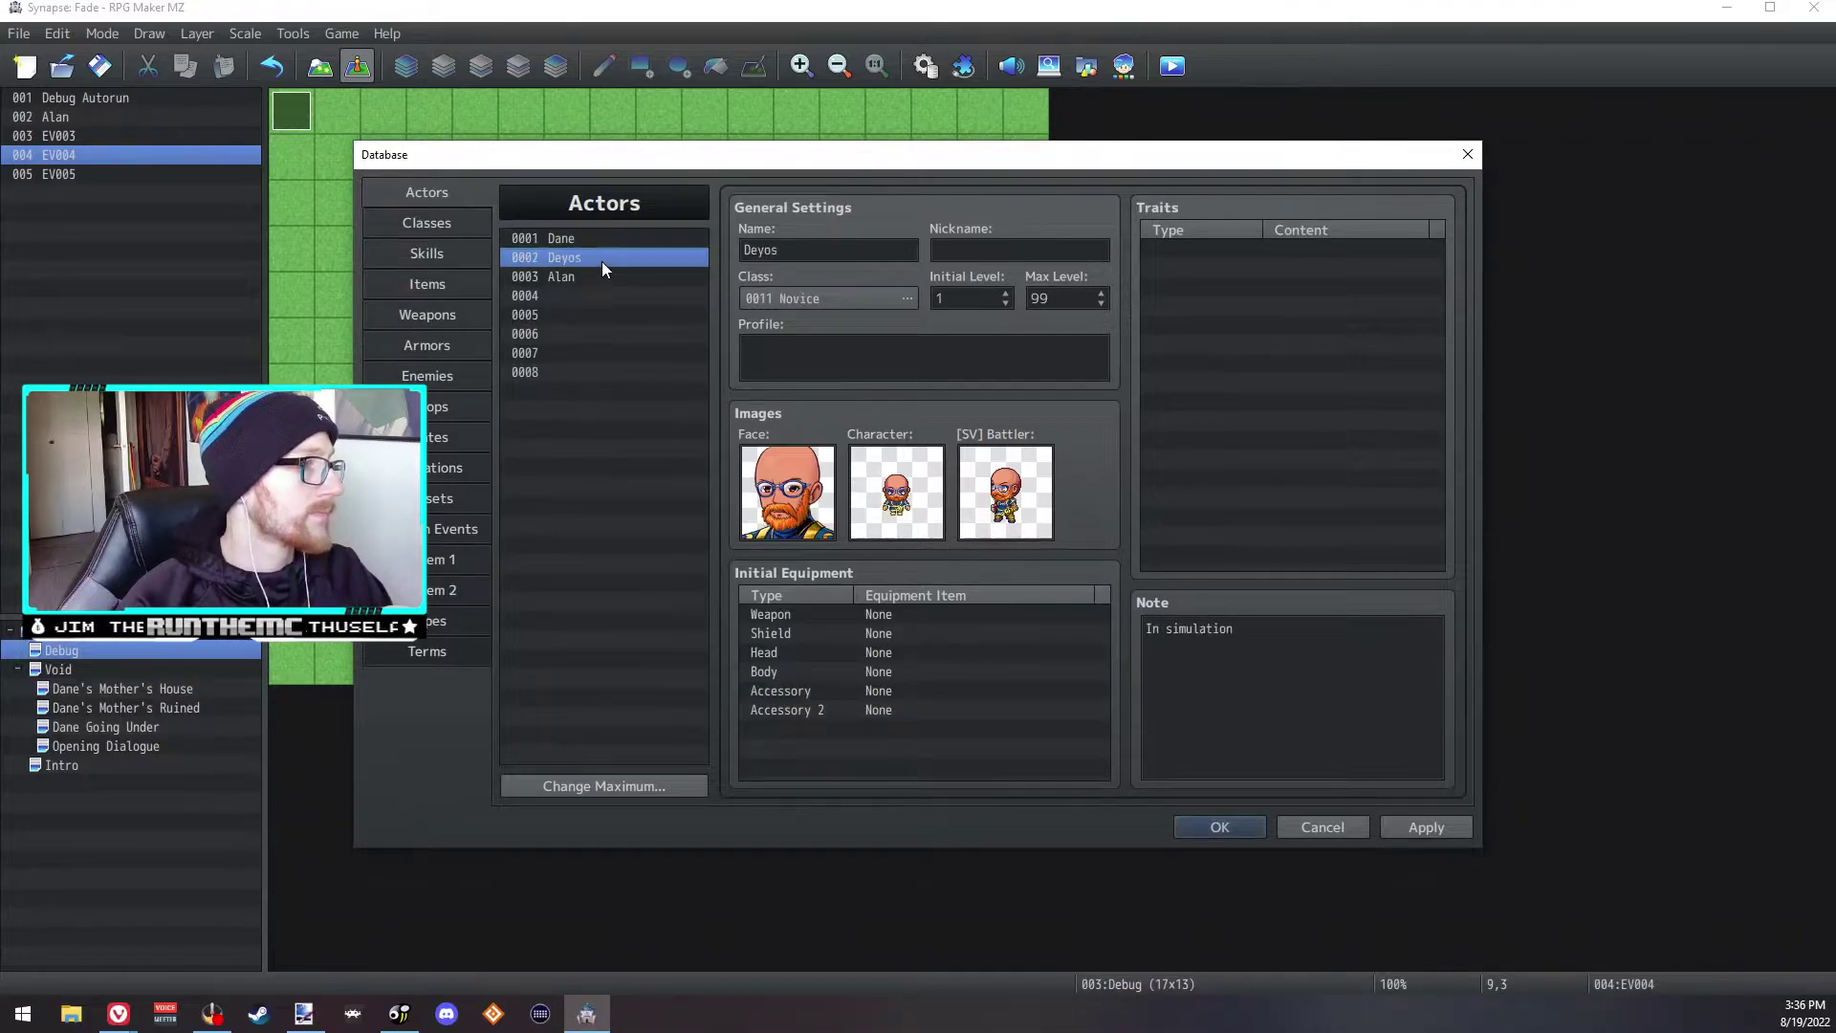
left_click(1206, 829)
Step: Open event EV005 for editing and start a new command after the level change
double_click(796, 249)
double_click(865, 317)
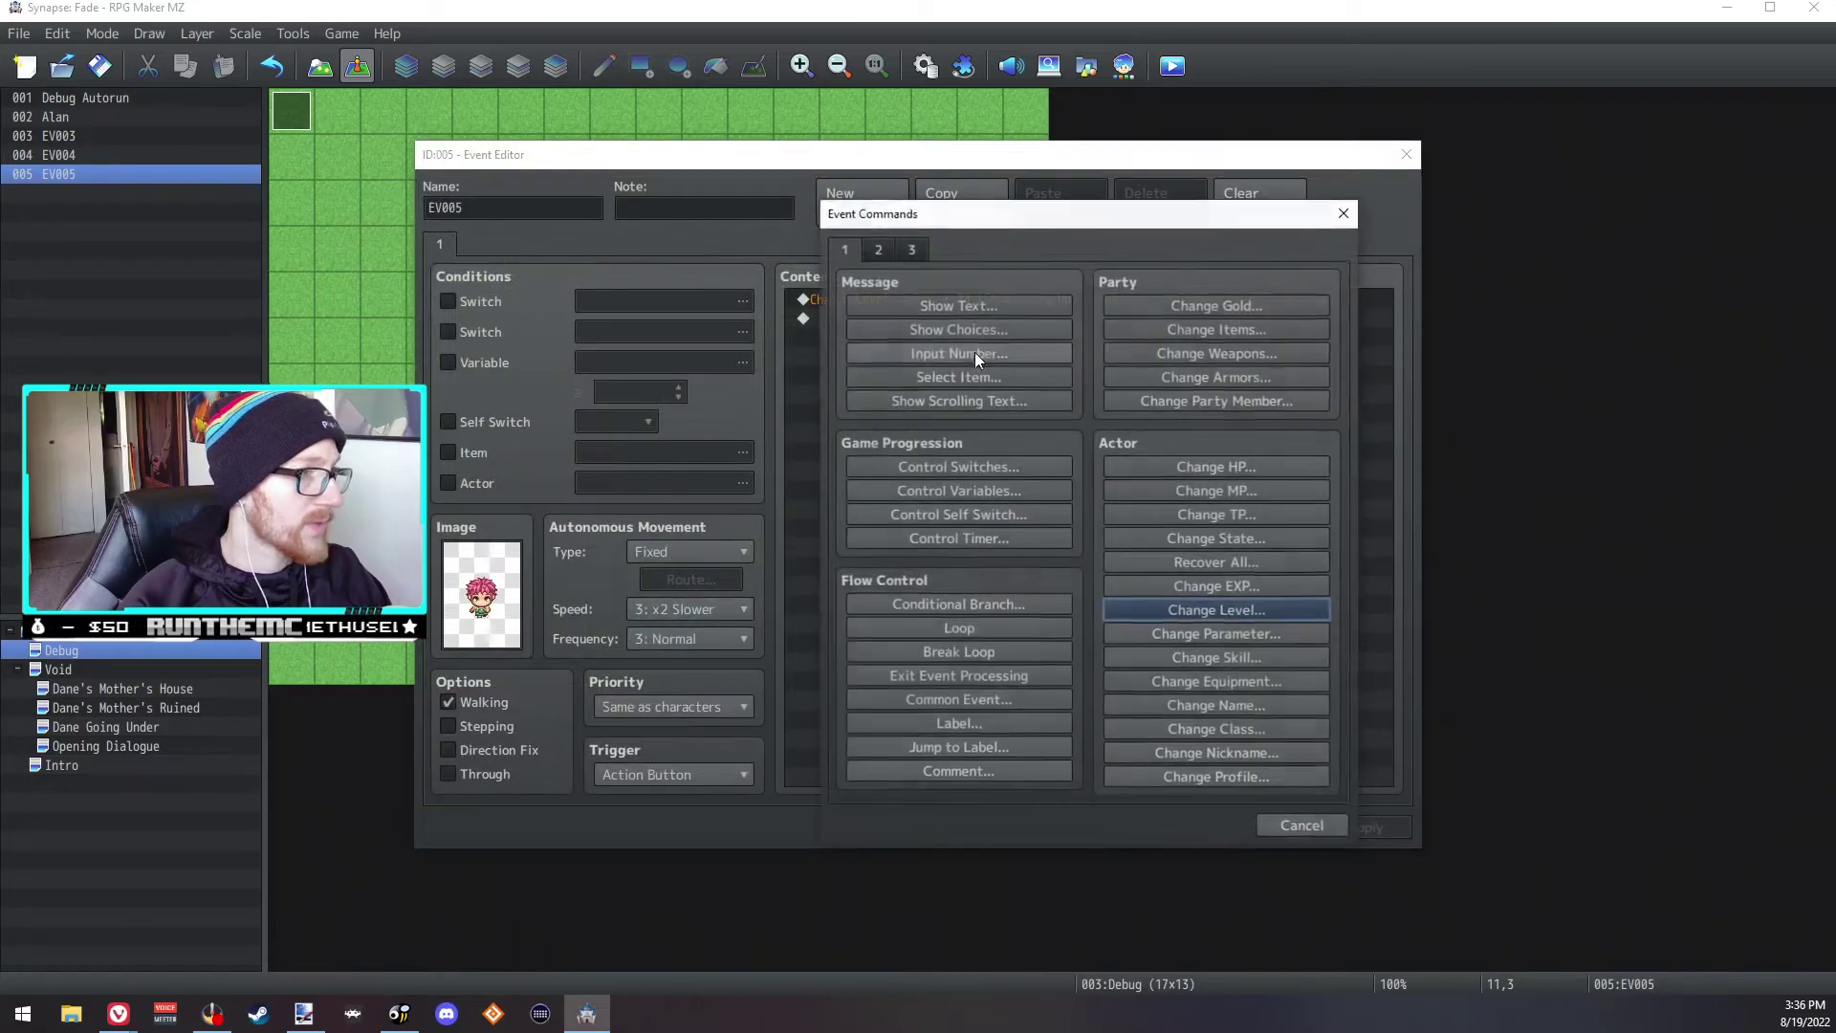
left_click(1210, 327)
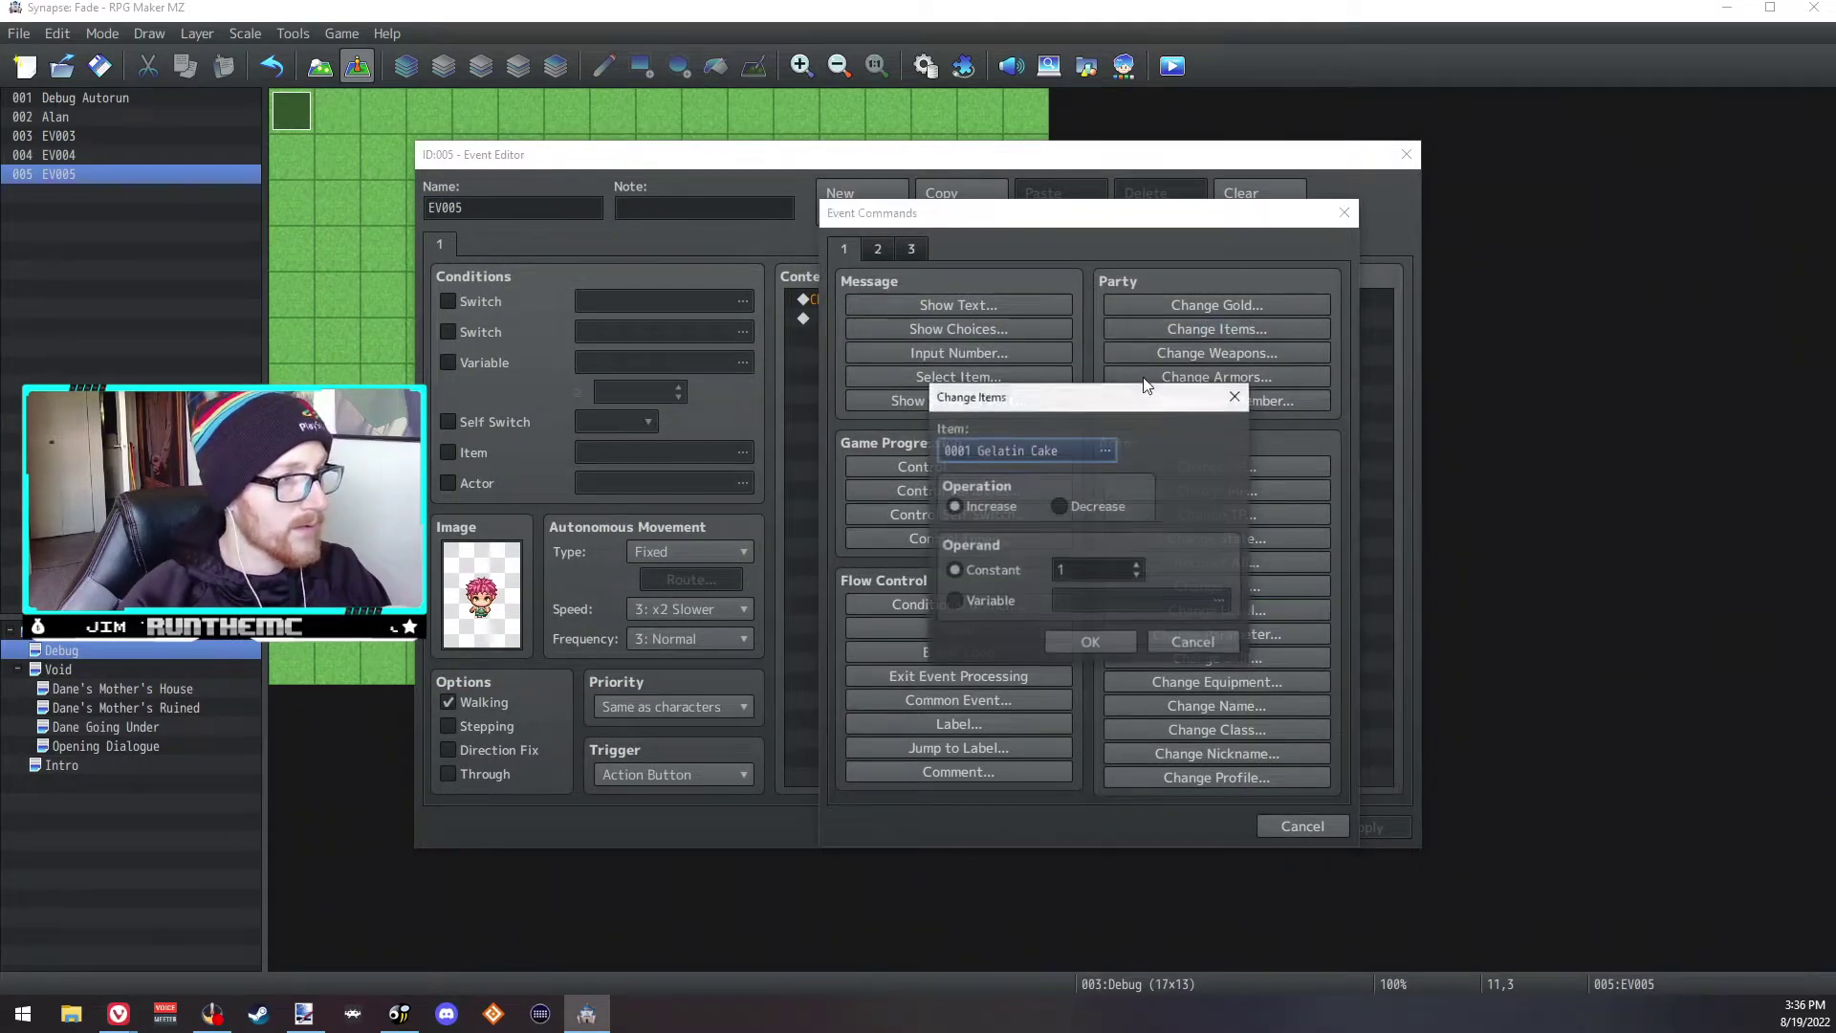
left_click(1065, 447)
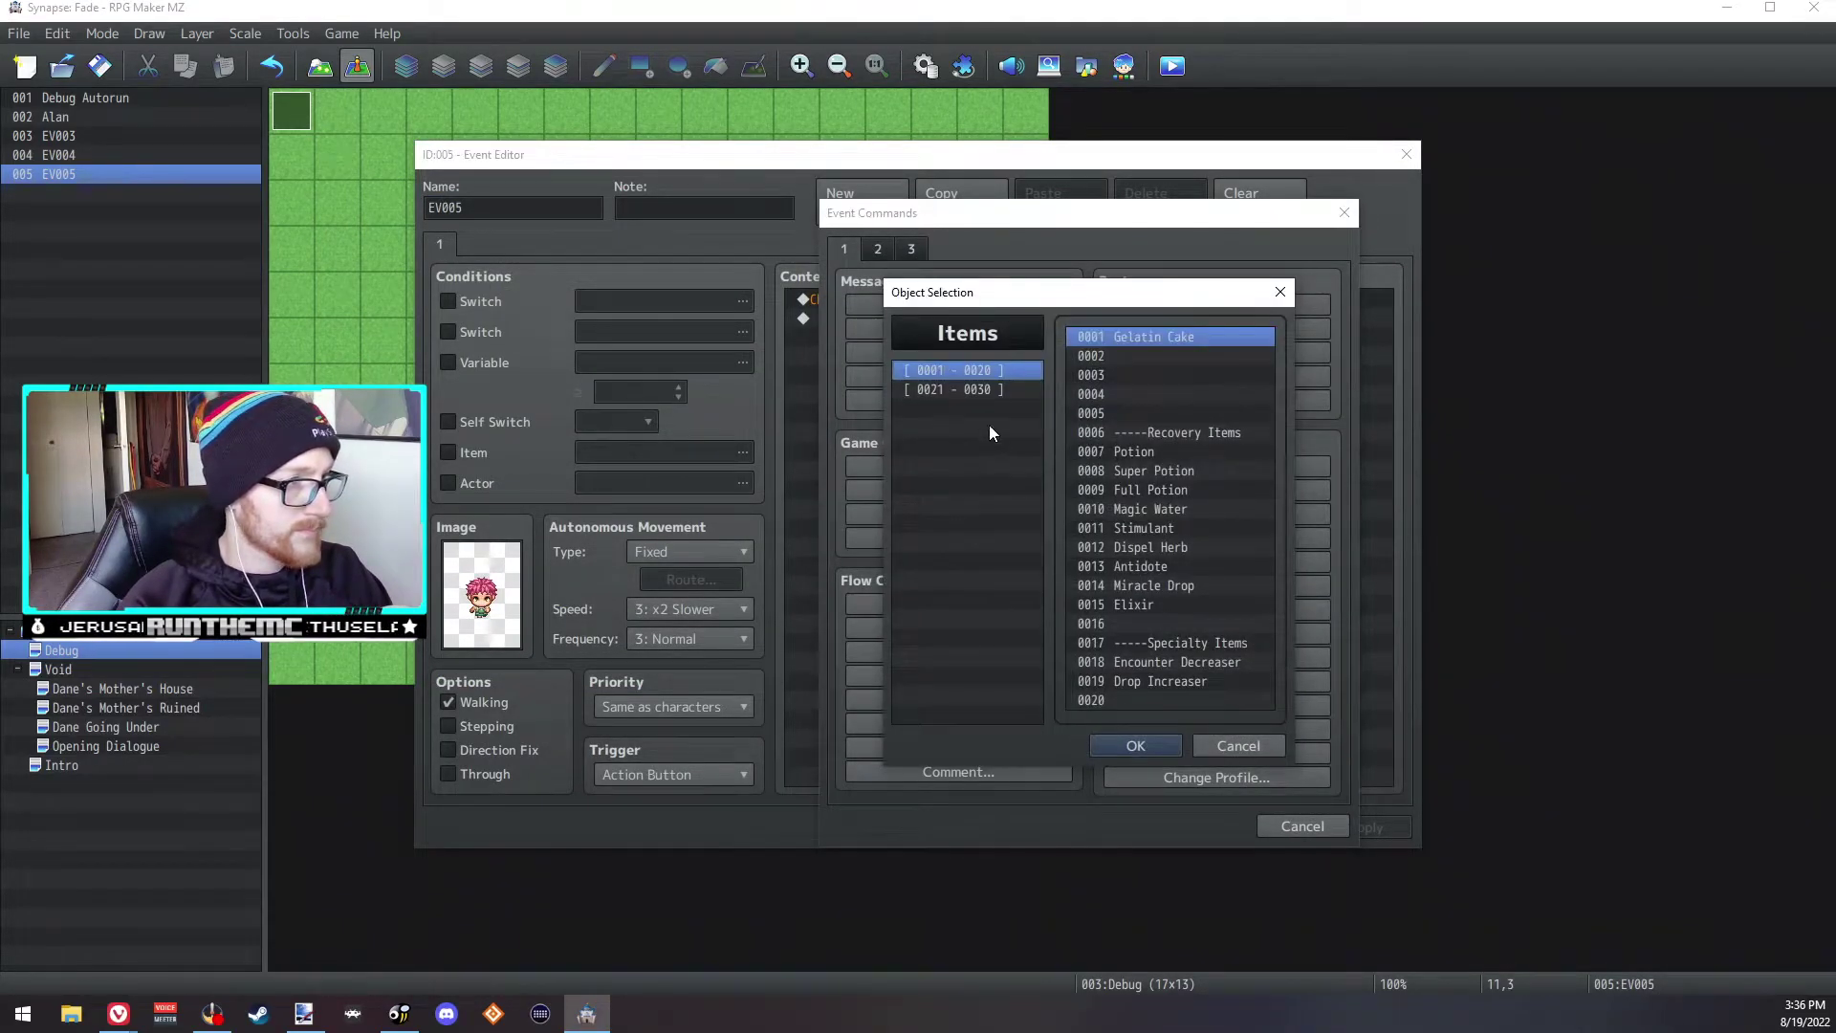
left_click(1006, 392)
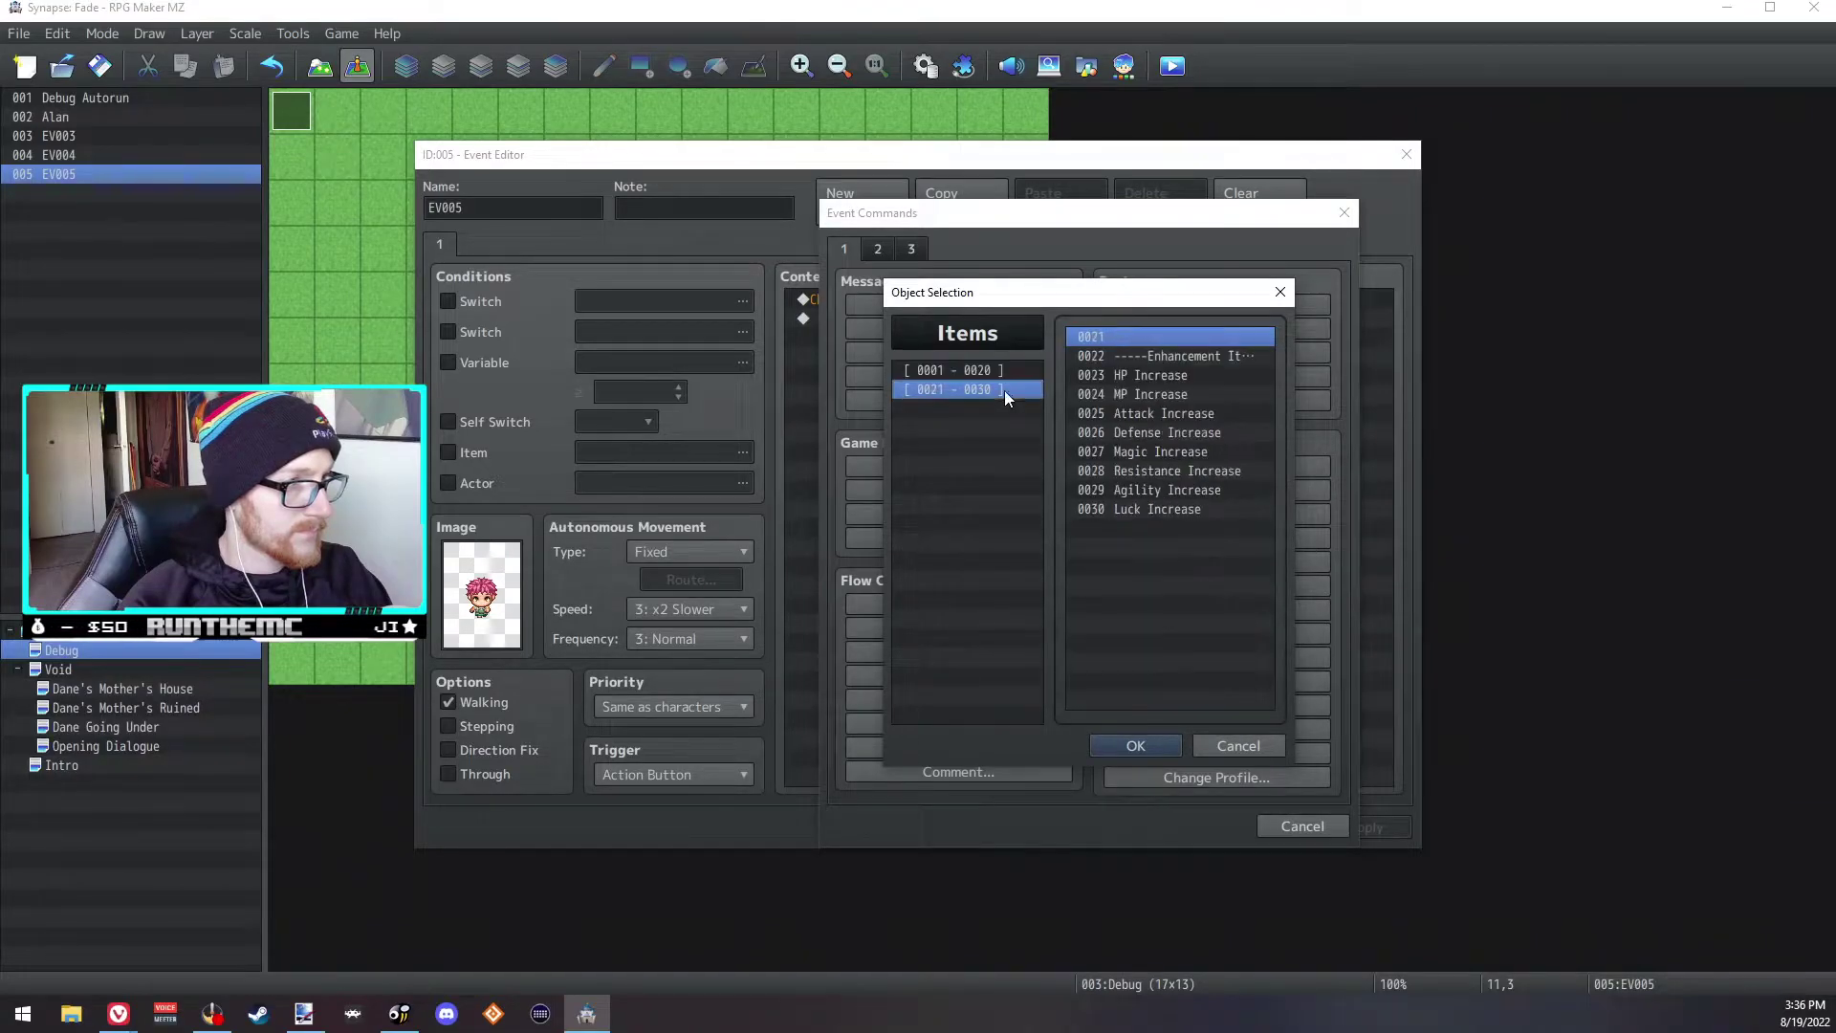
left_click(1245, 749)
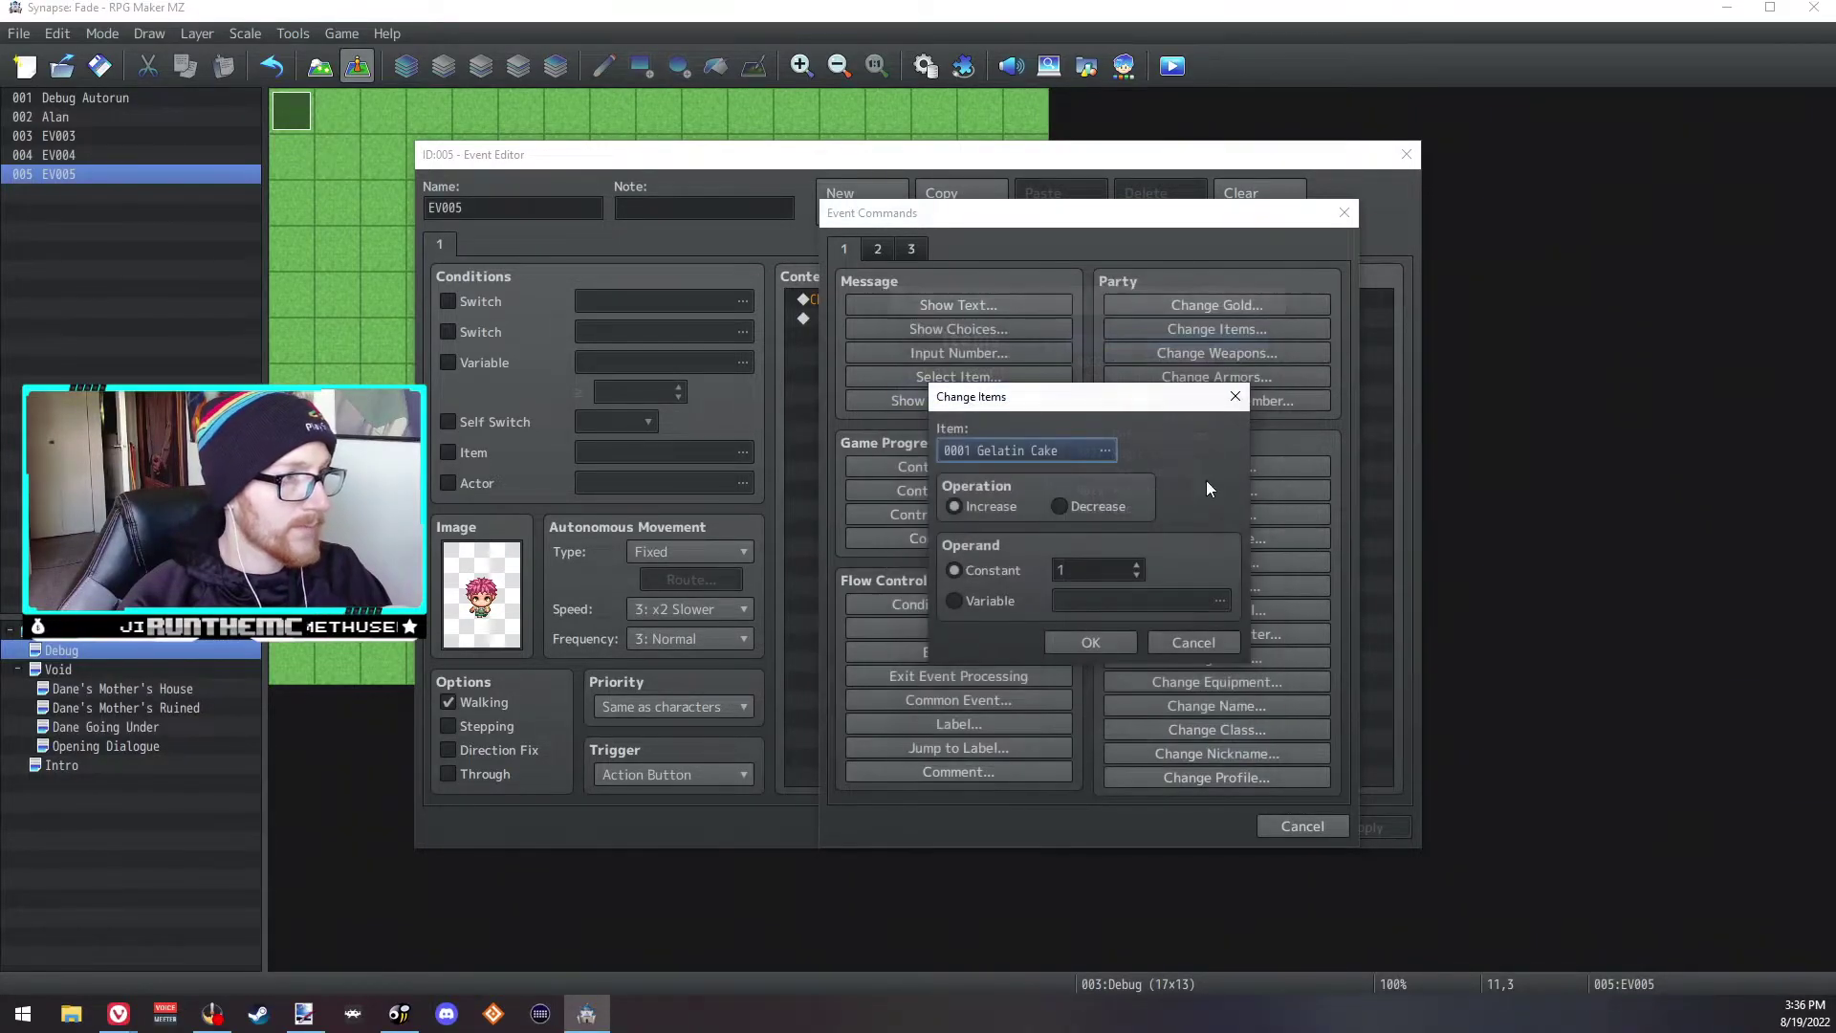
left_click(1197, 635)
Step: Add a Change Armors command to EV005 that increases Class Crystal by a constant 1, and accept the event
left_click(1230, 382)
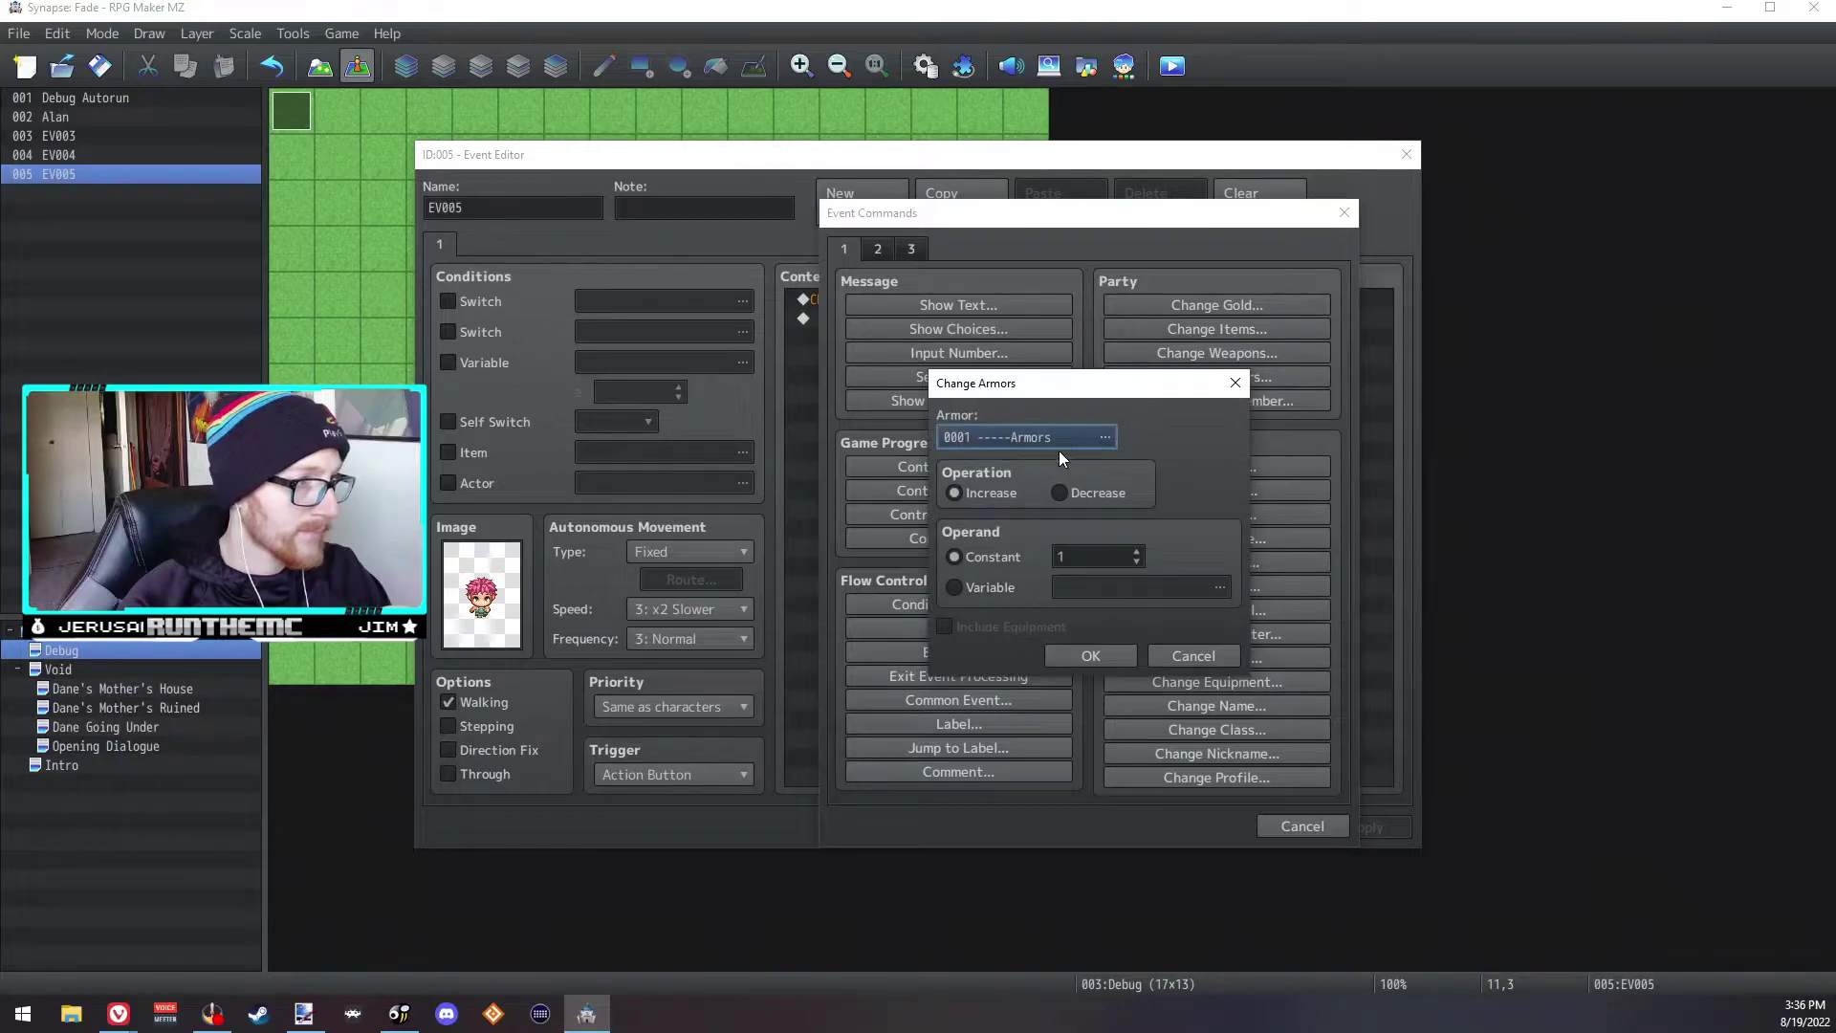
left_click(1058, 440)
left_click(985, 447)
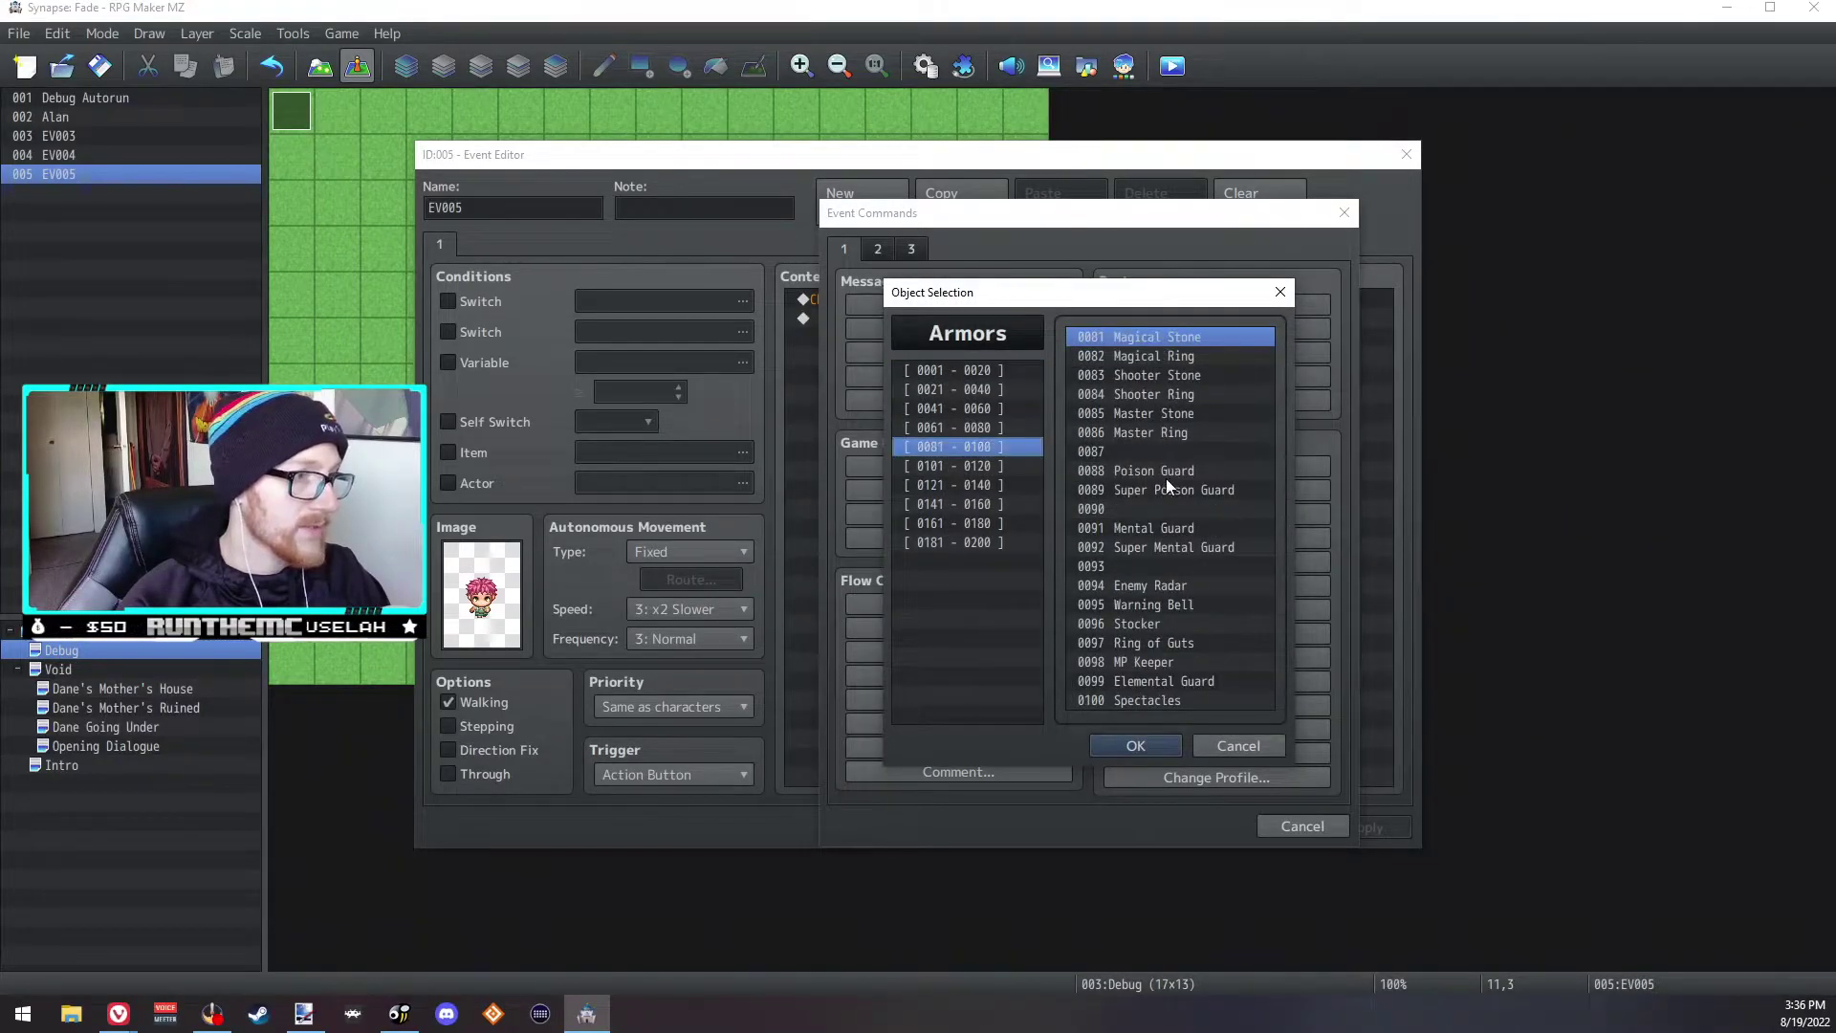
left_click(954, 465)
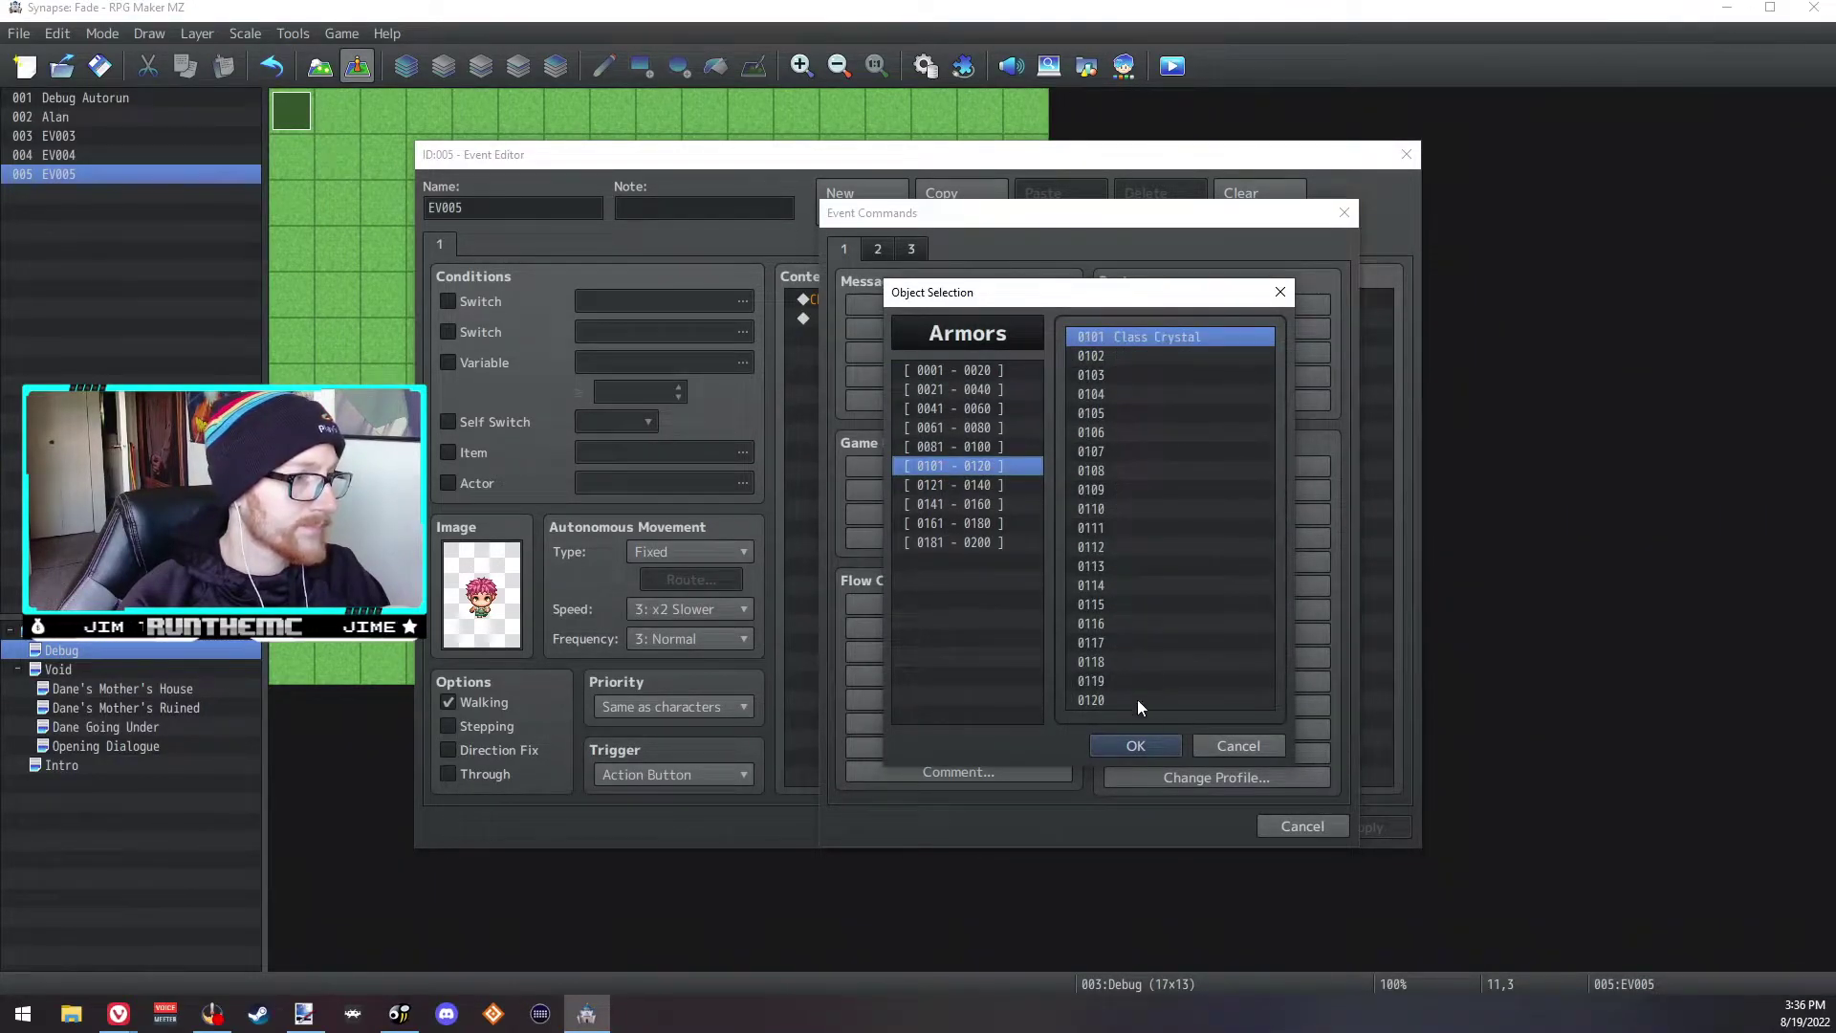
left_click(1135, 745)
left_click(1091, 656)
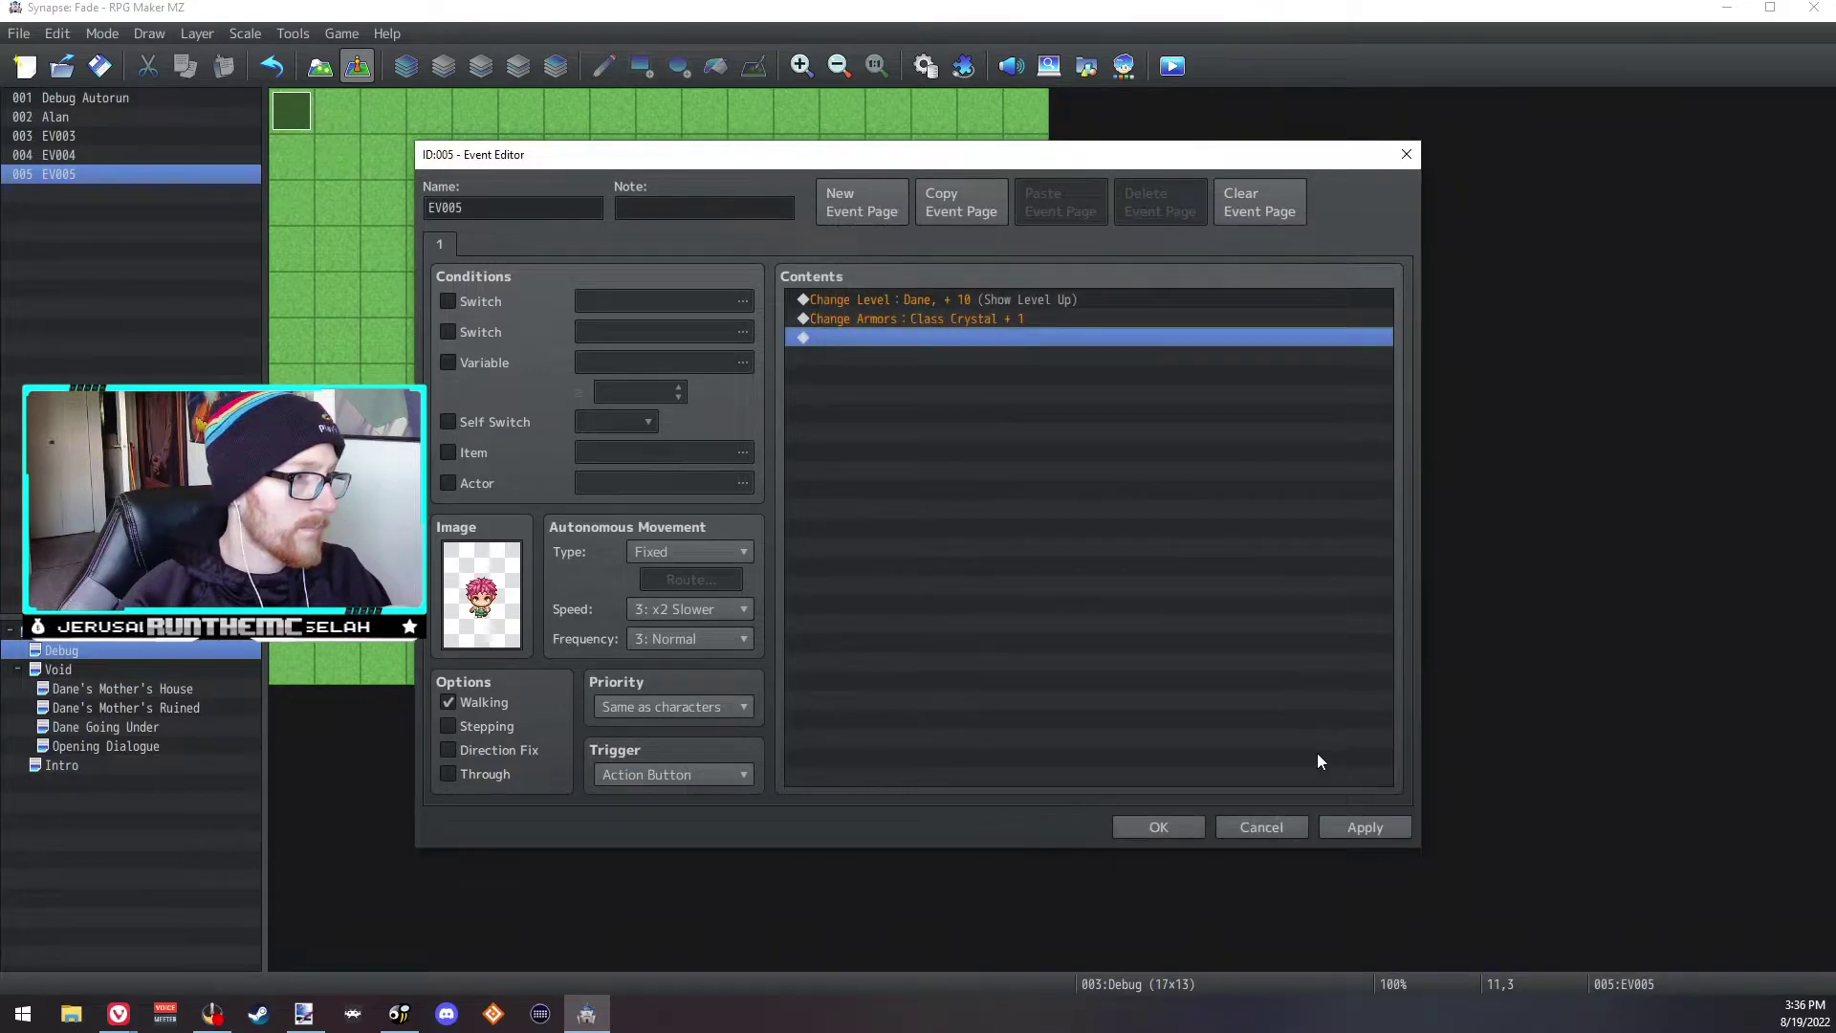
left_click(1159, 827)
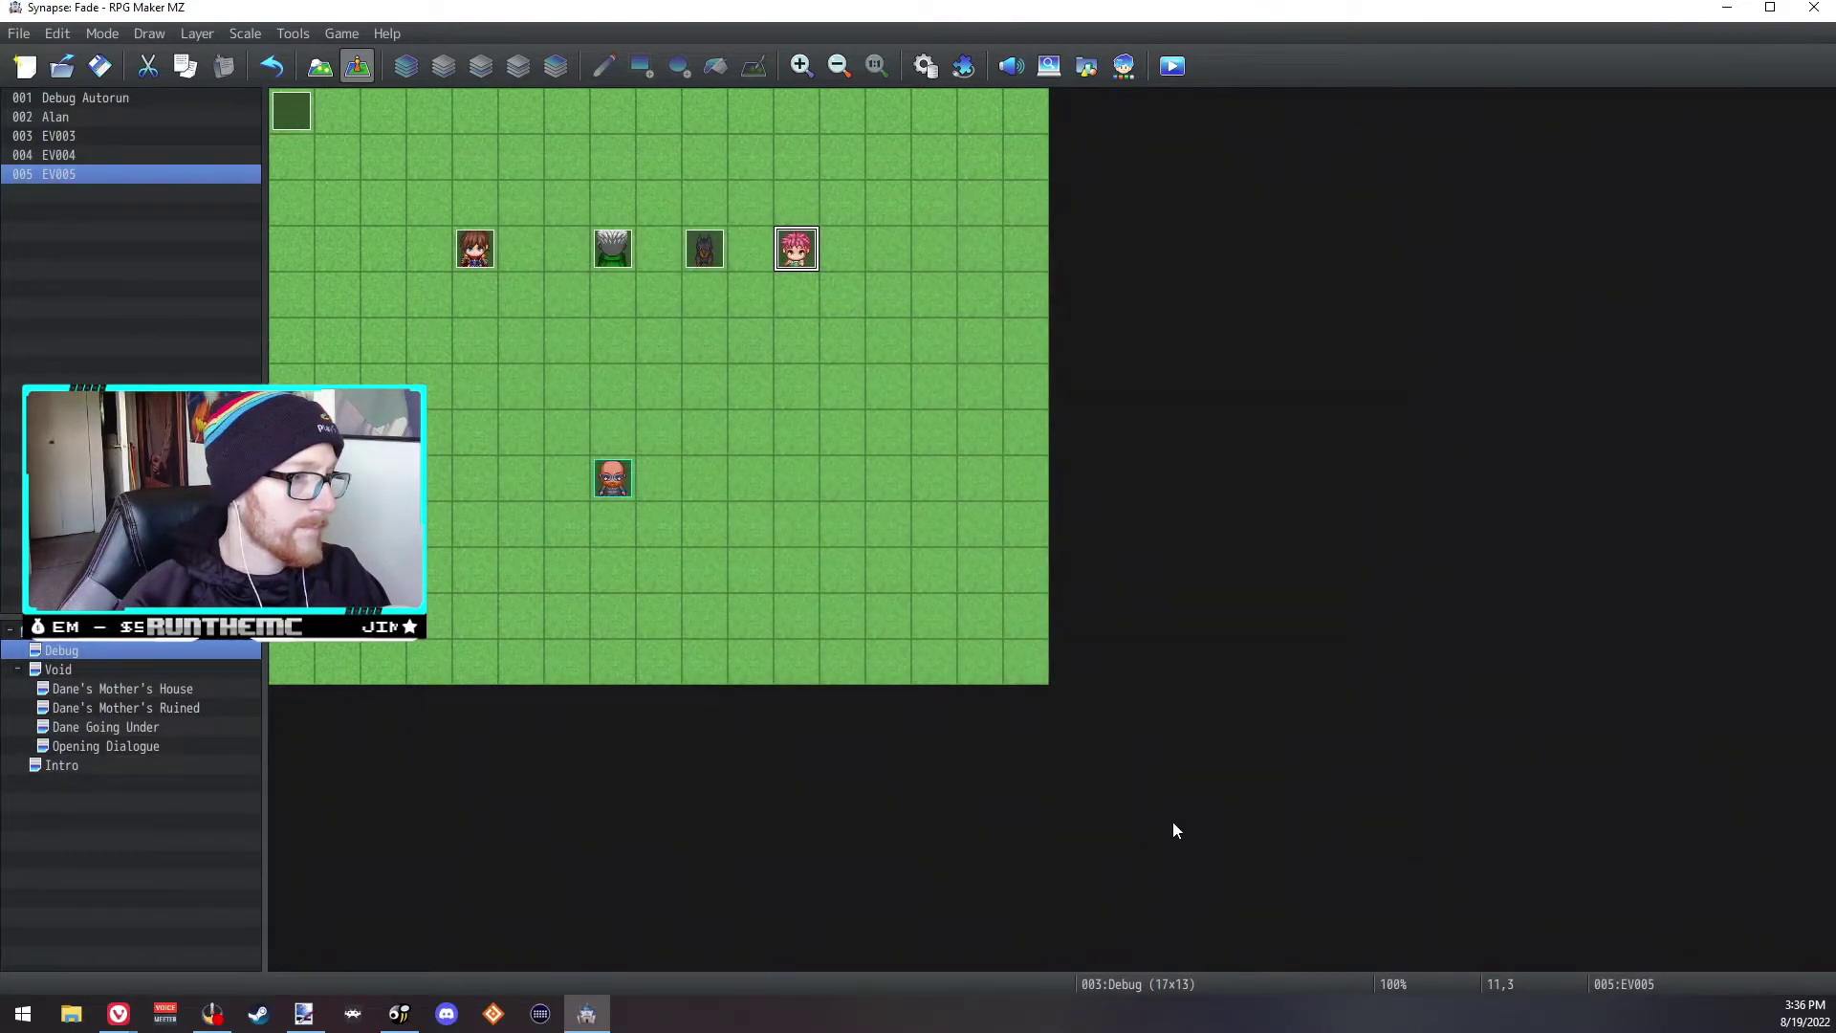
Step: Review the Swordsman class traits in the database and the command list of event EV005
left_click(932, 67)
left_click(454, 224)
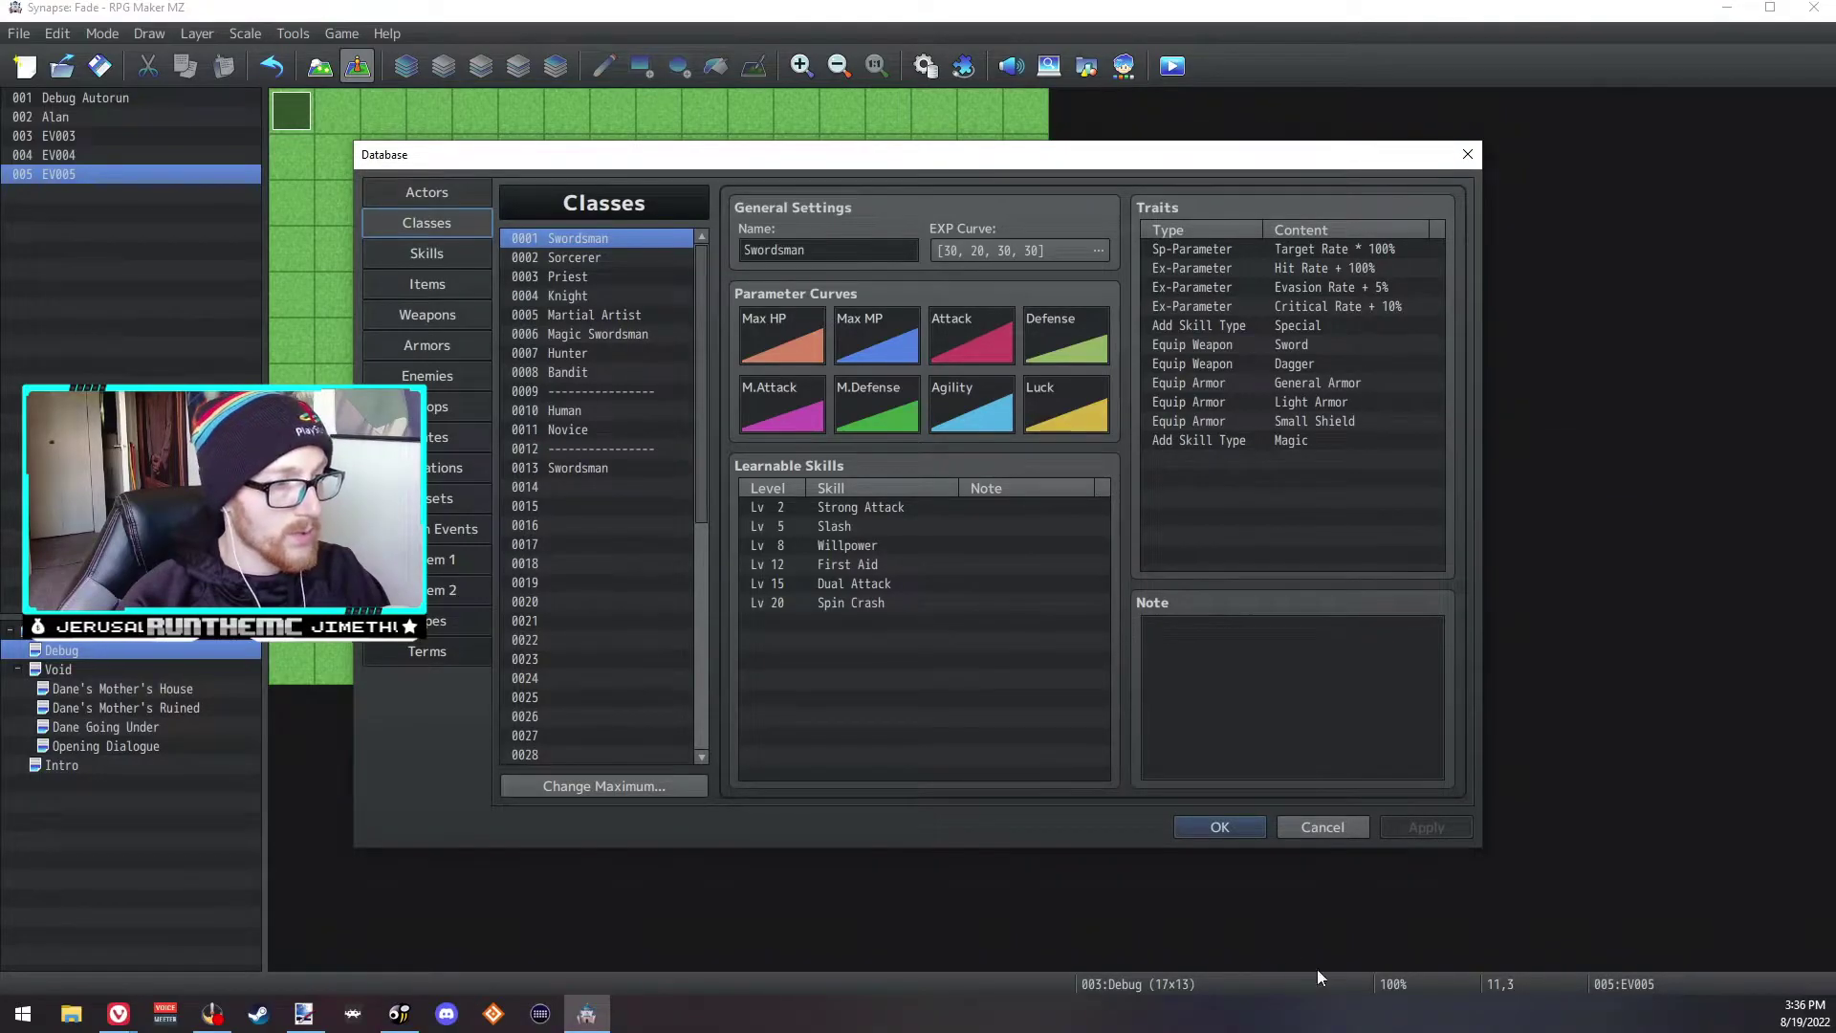
left_click(1251, 826)
double_click(793, 250)
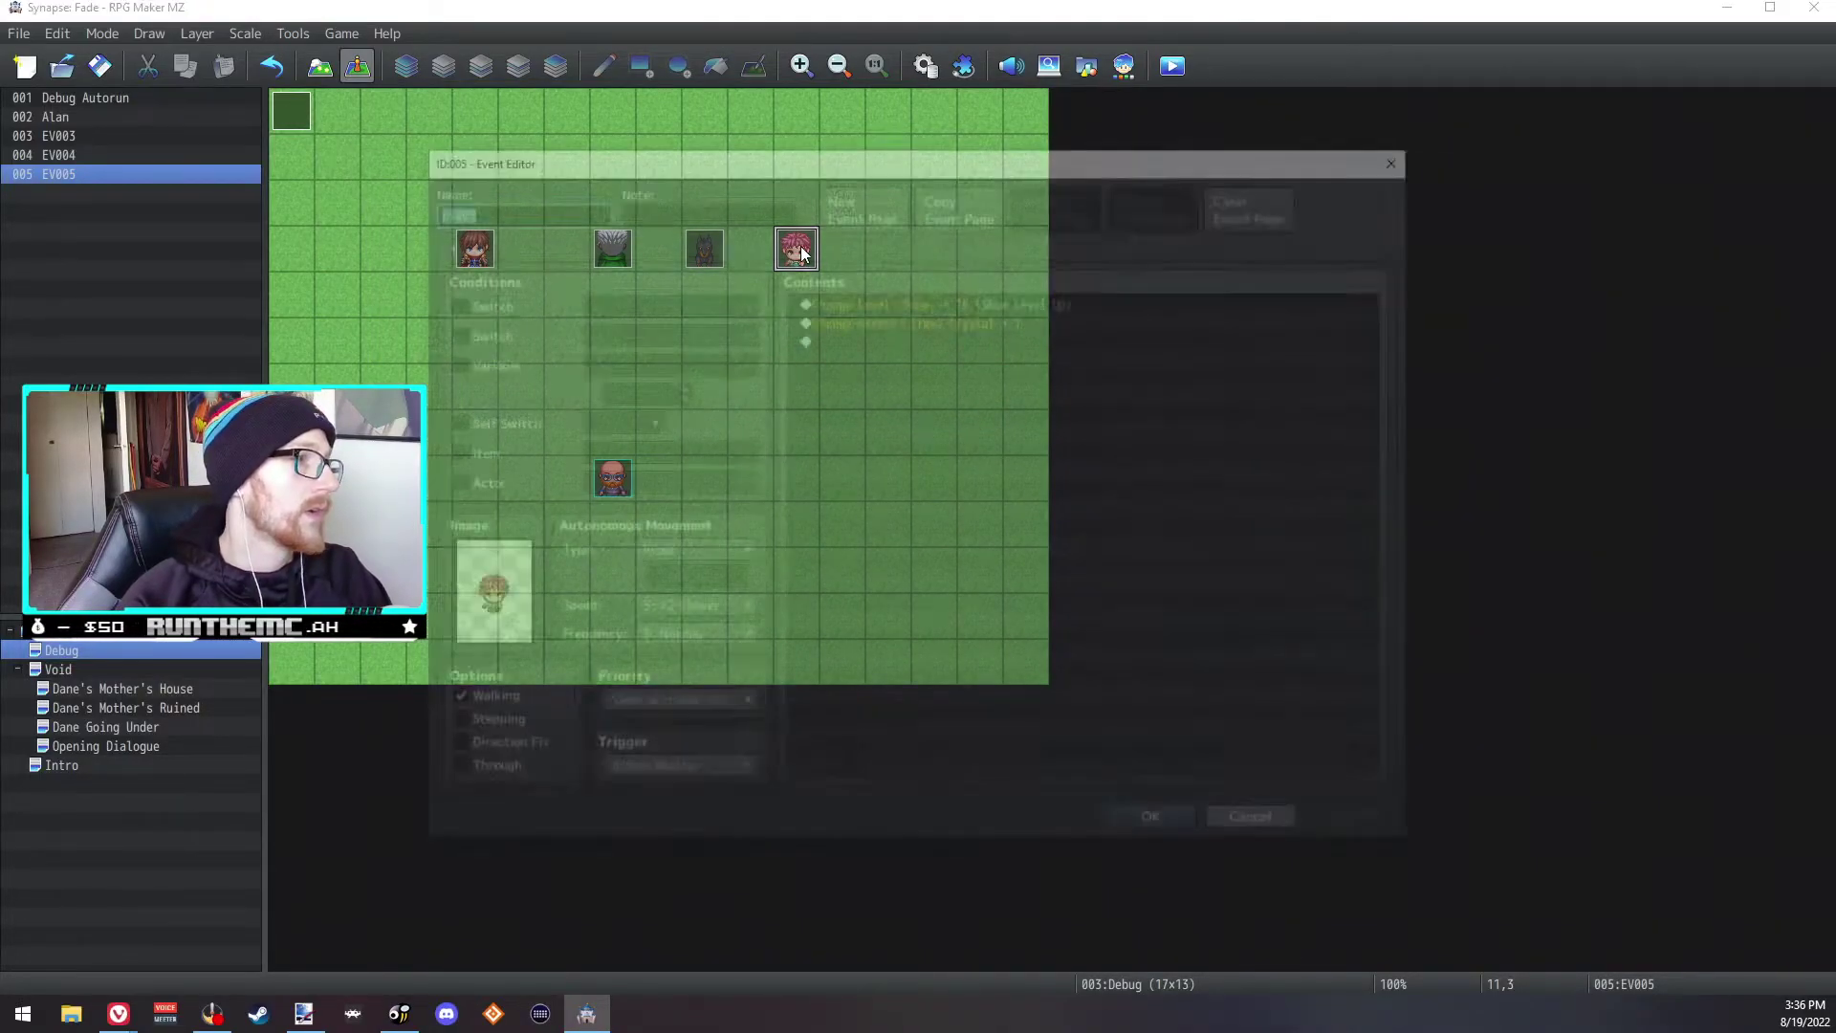
left_click(1157, 826)
Step: Start a playtest with the game changes saved and begin a new game
left_click(1172, 65)
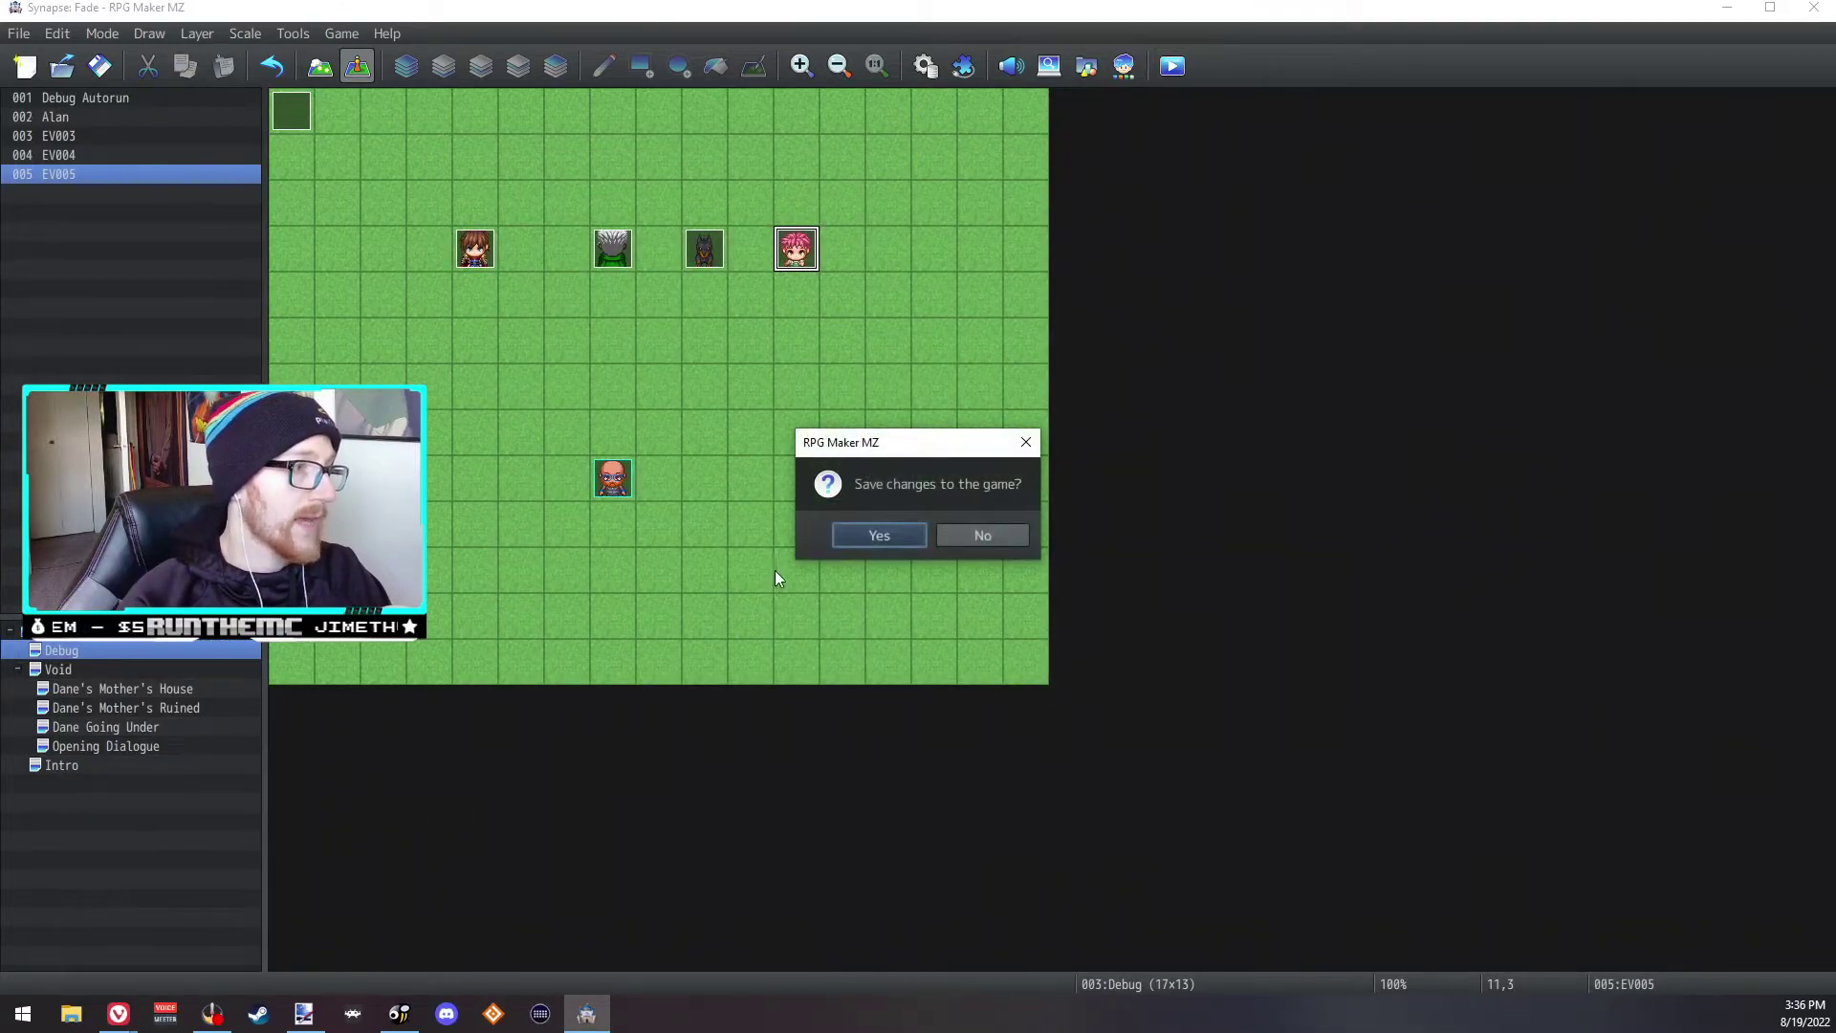
left_click(879, 537)
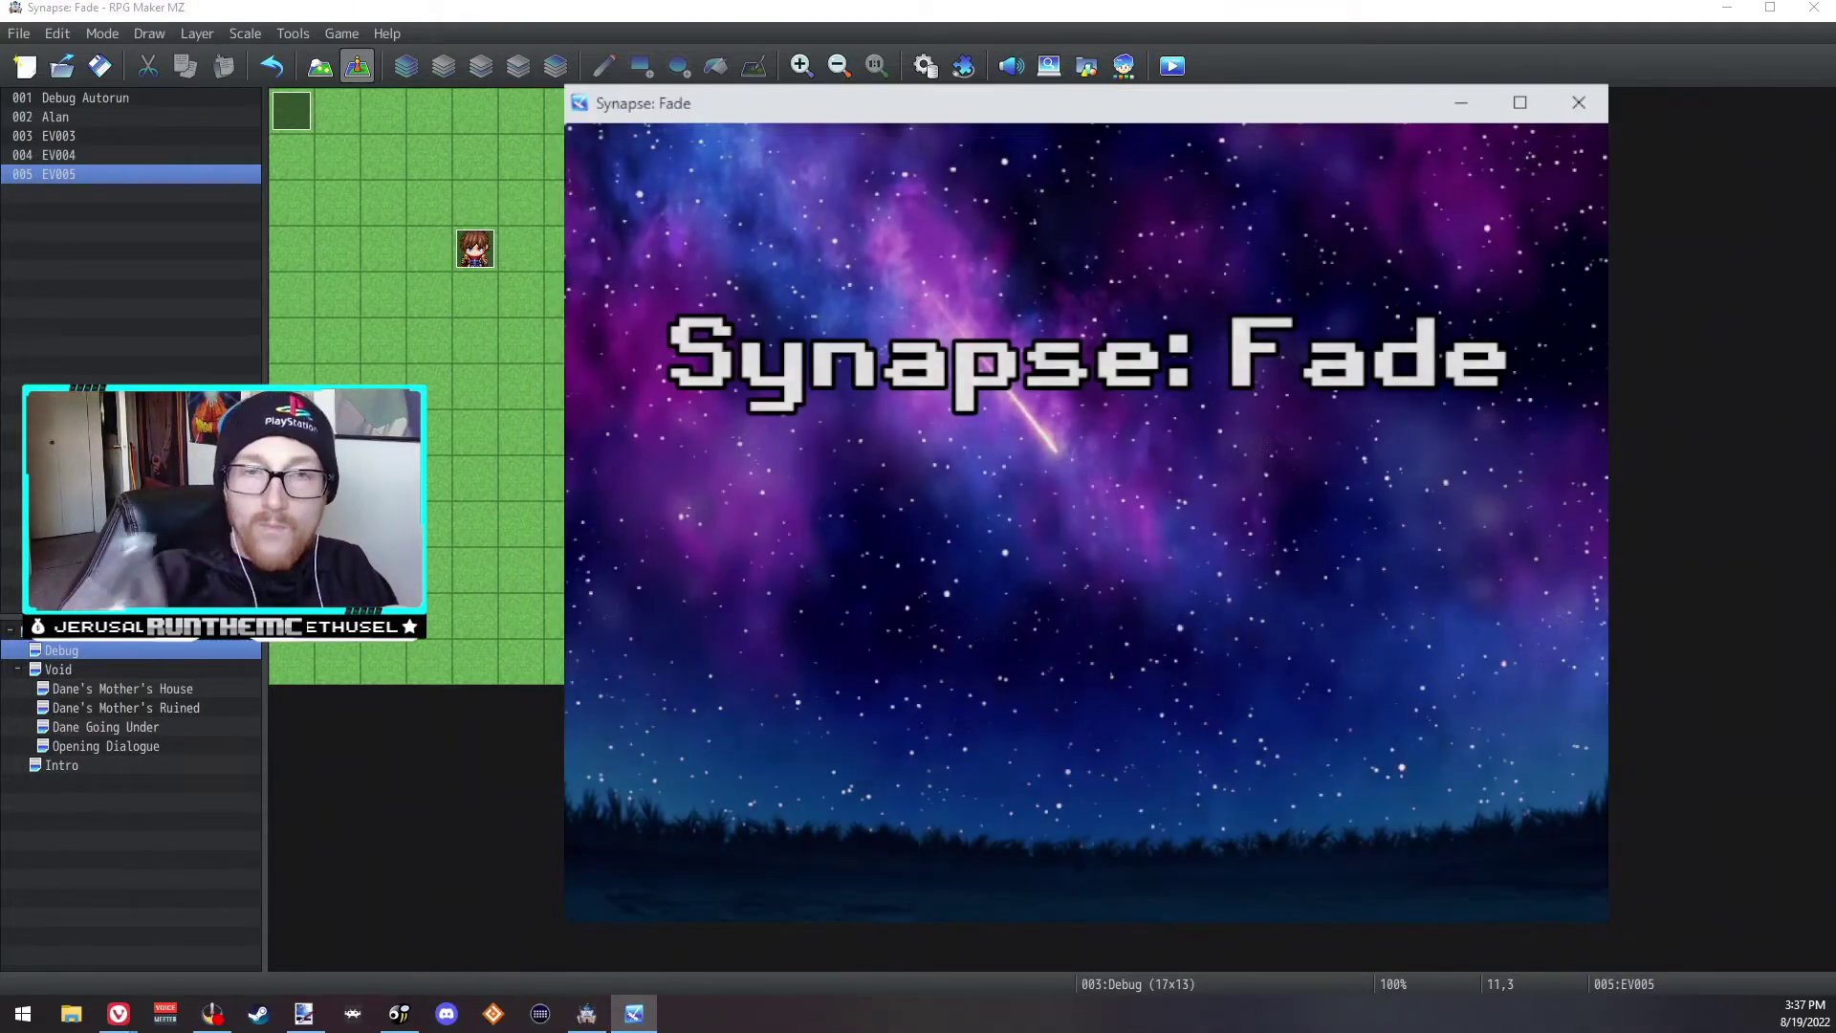
key("Up")
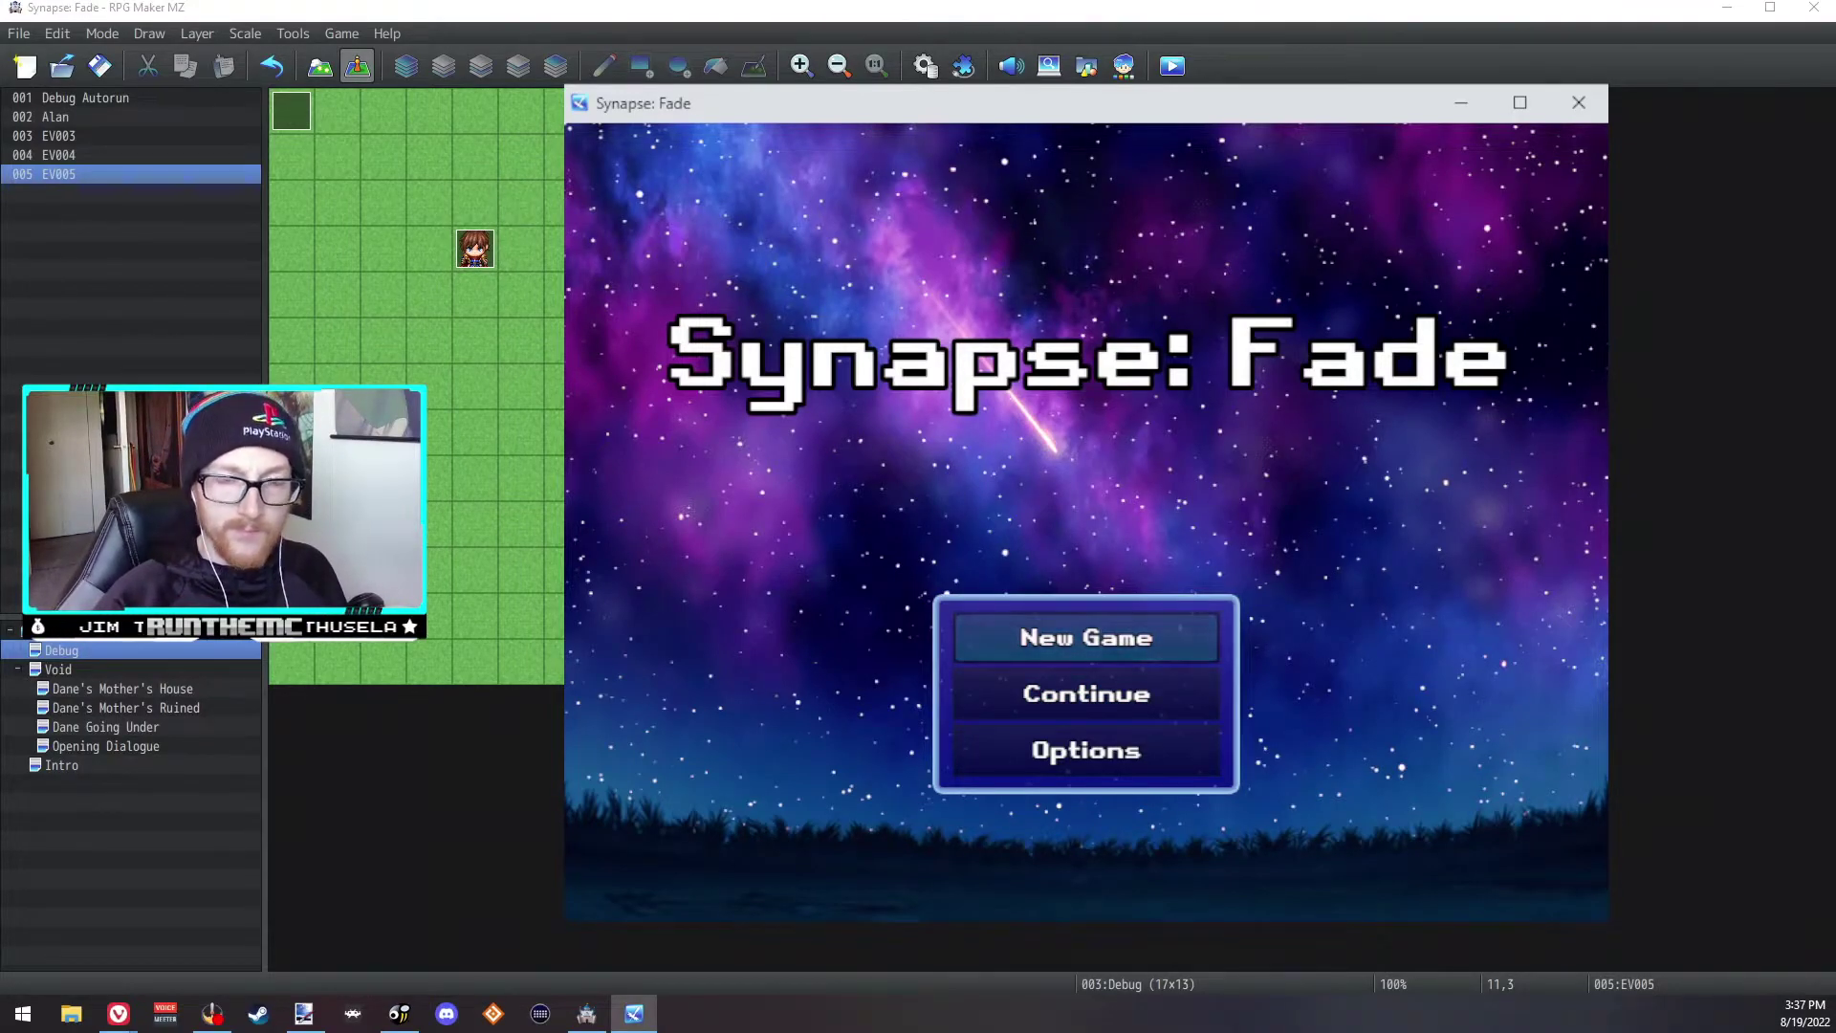
key("Return")
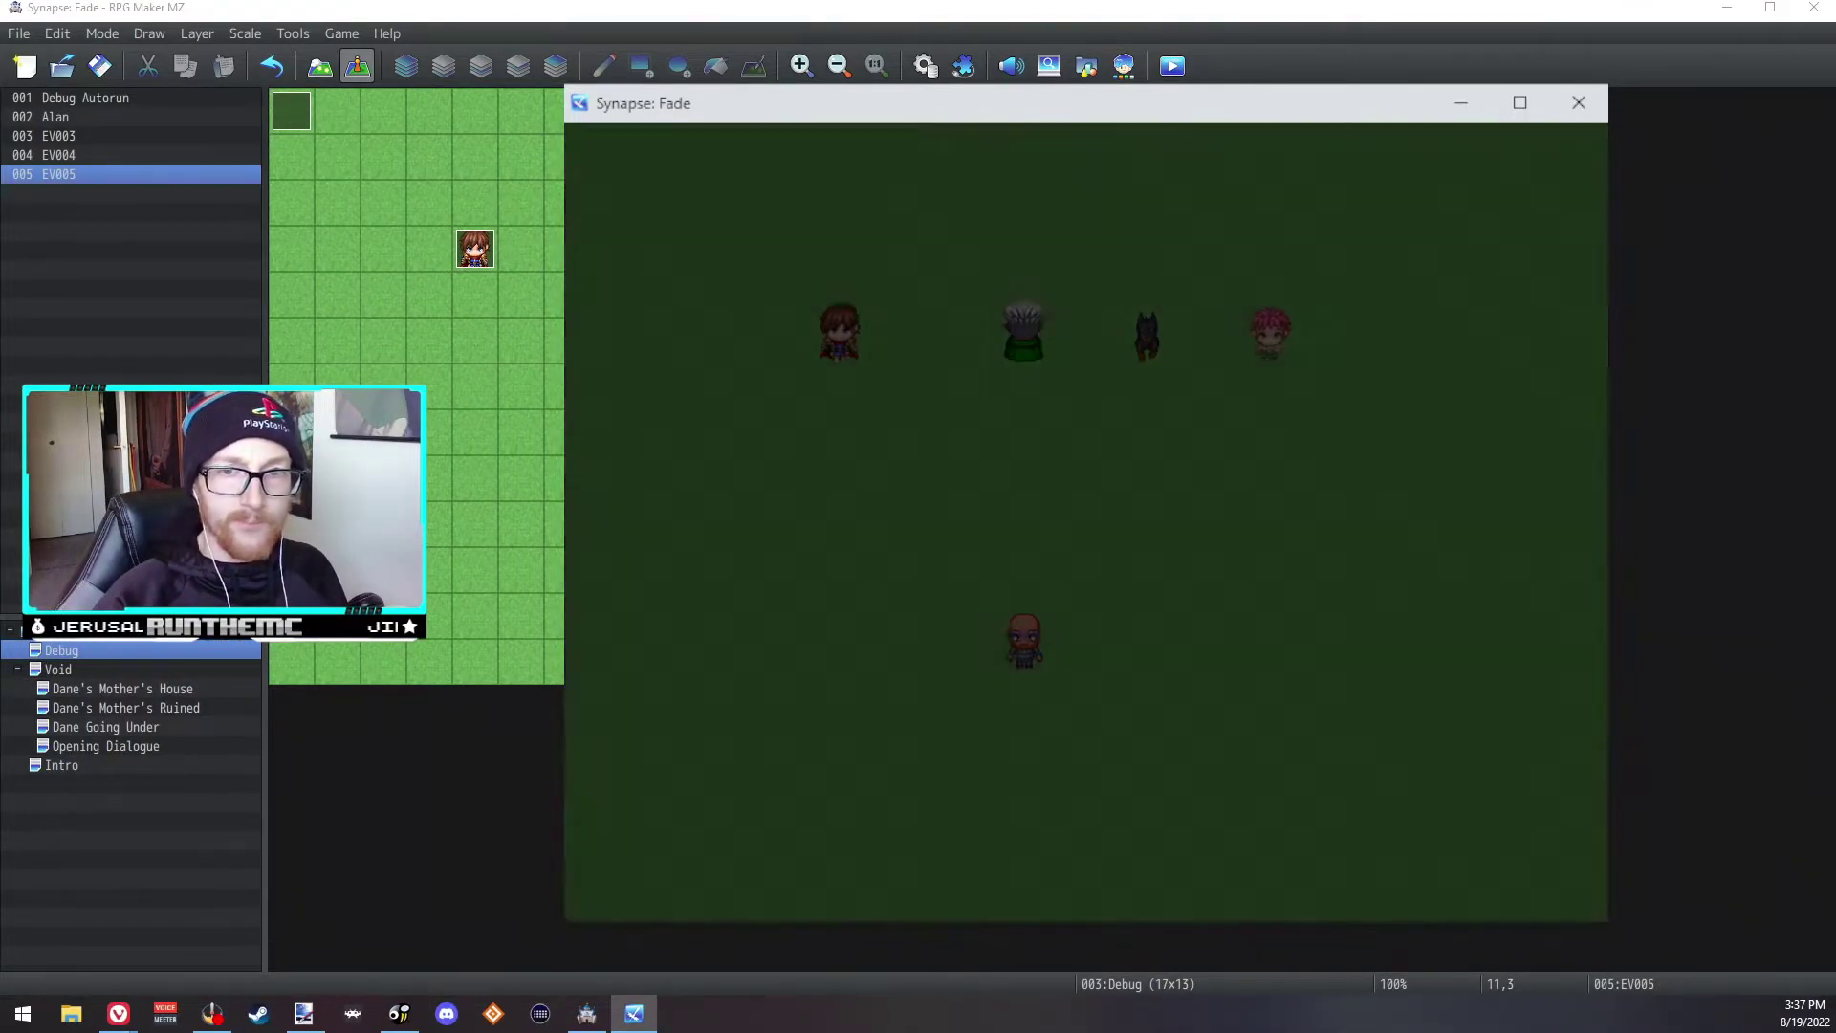
Step: Walk Dane to the pink-haired character, trigger the event and dismiss its level-up messages
key("Up")
key("Right")
key("Right")
key("Right")
key("Right")
key("Right")
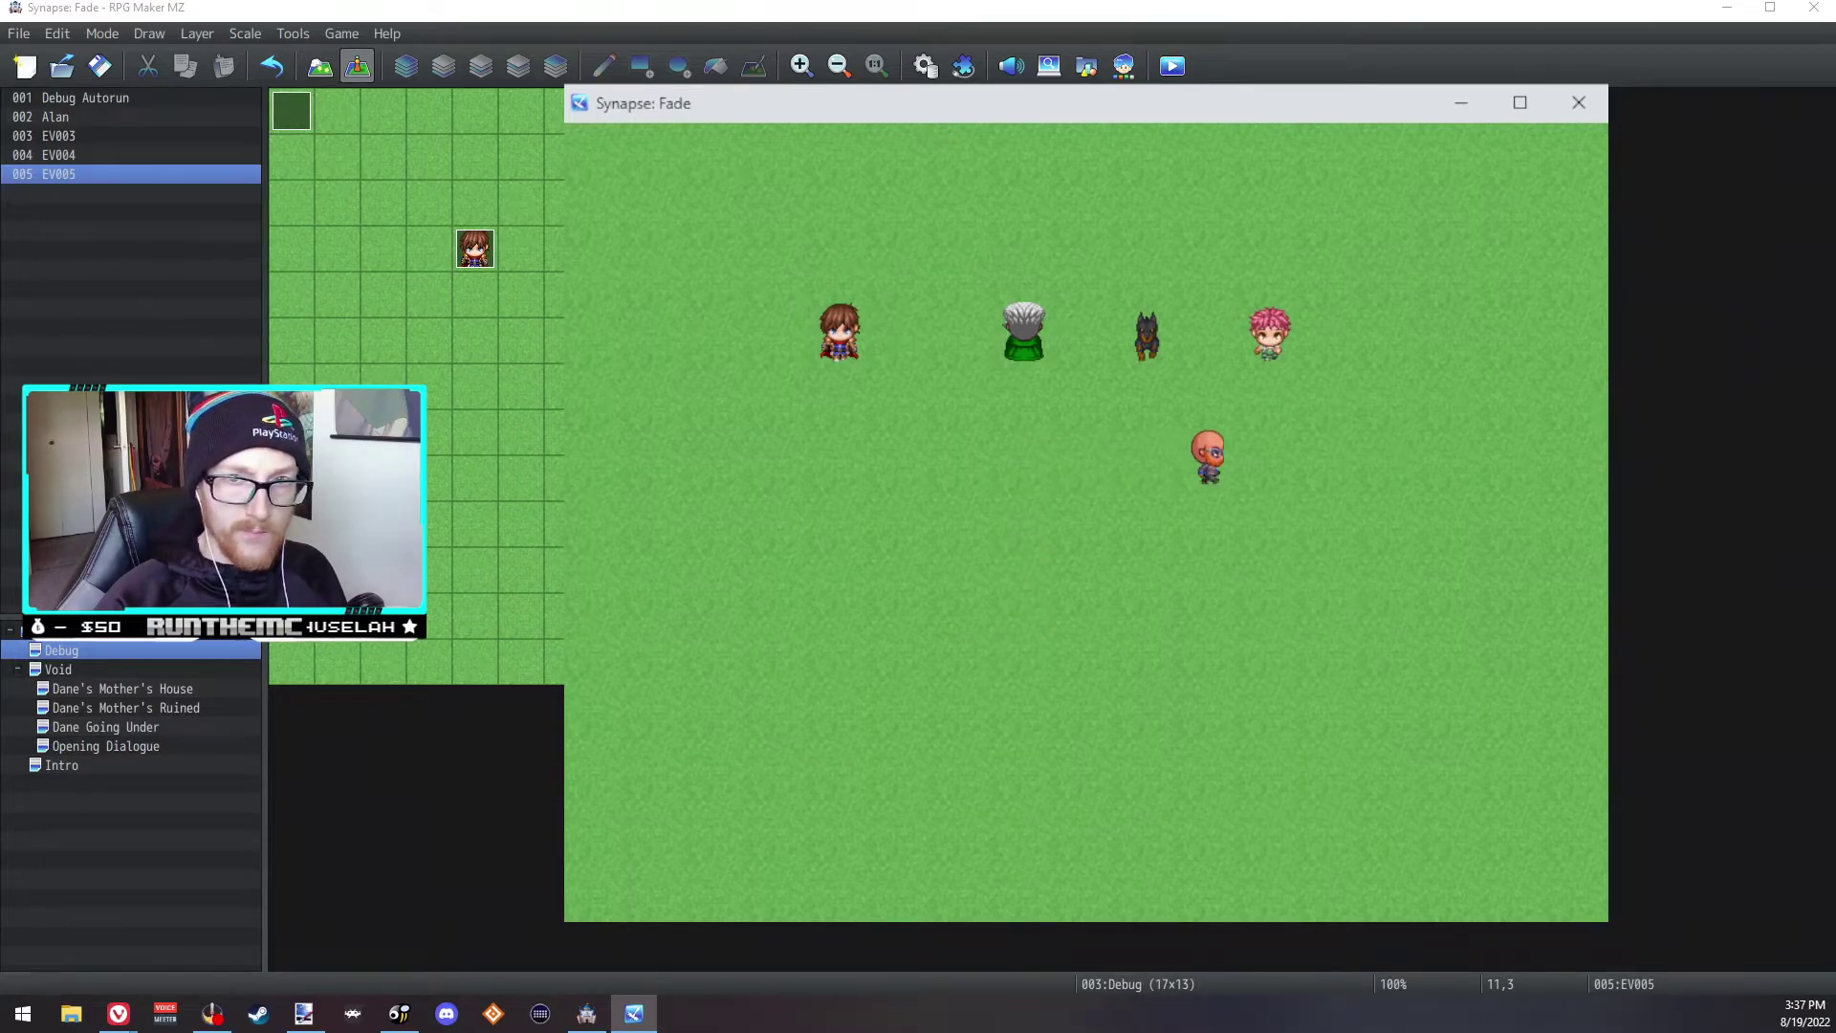
key("Escape")
key("Right")
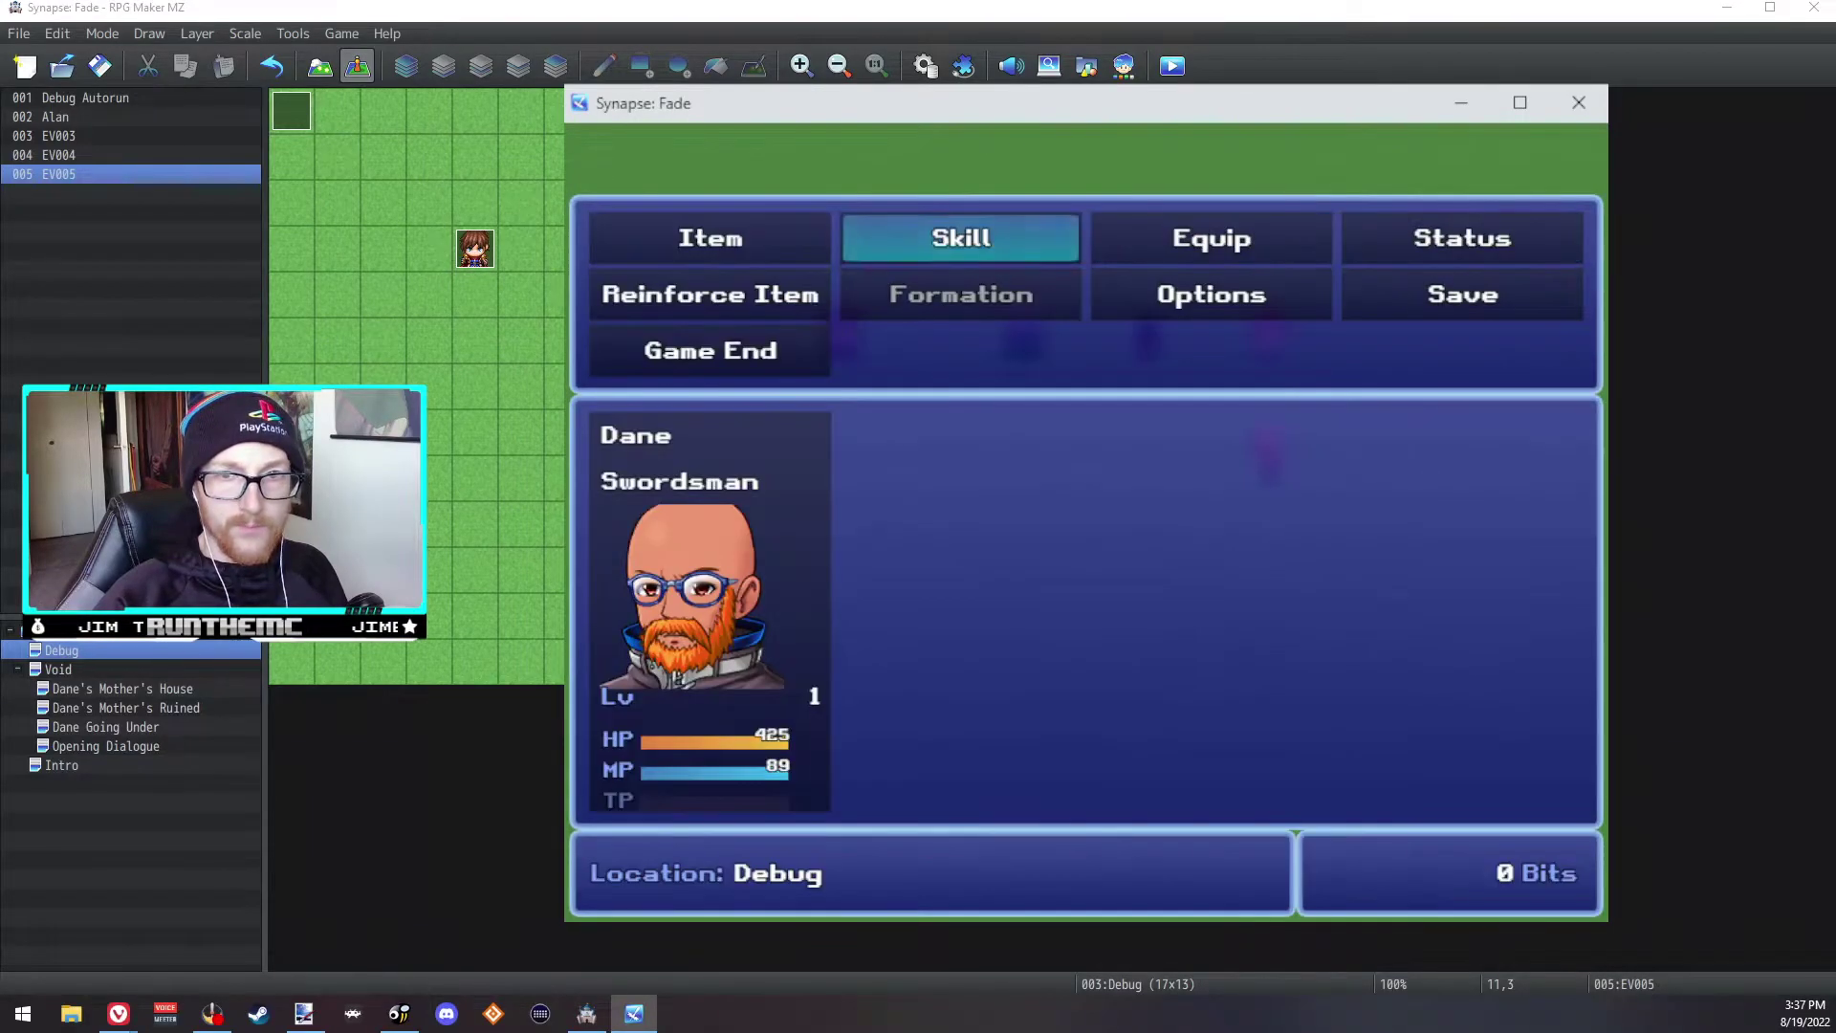
key("Escape")
key("Up")
key("Return")
key("Return")
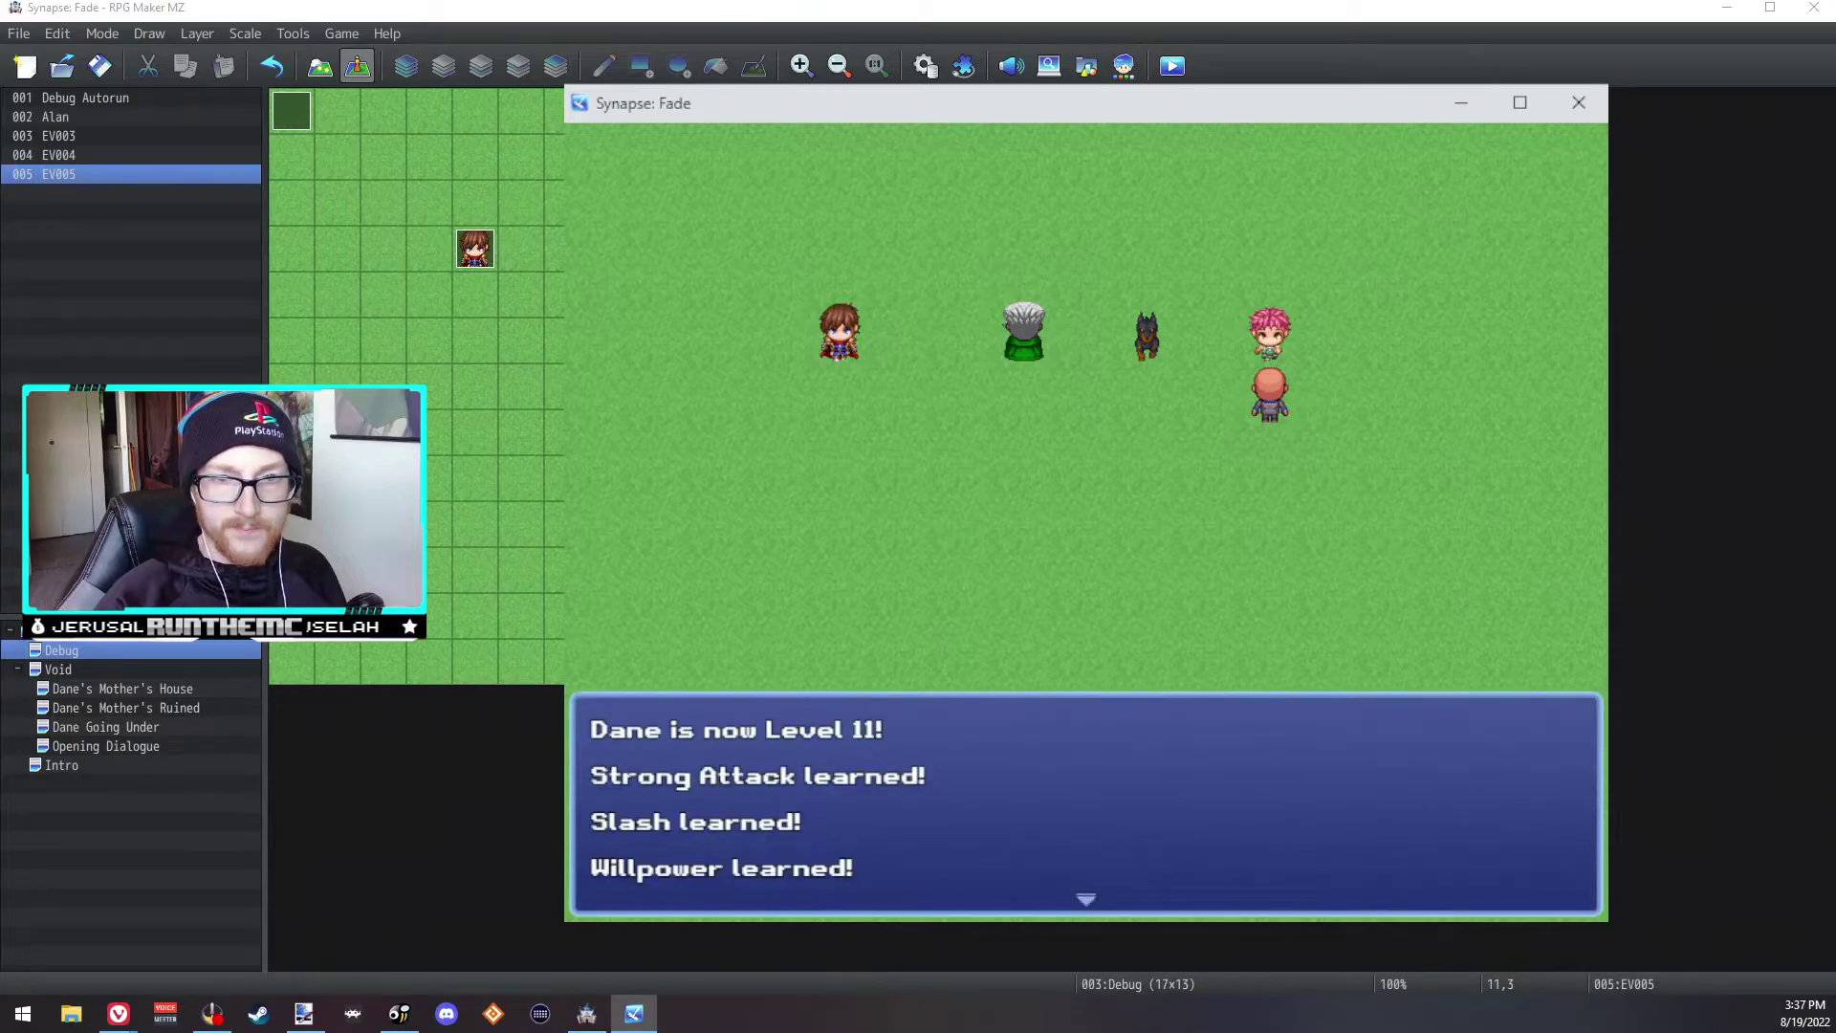
key("Return")
Step: Examine the skill types in Dane's in-game skill menu after the level-up
key("Down")
key("Left")
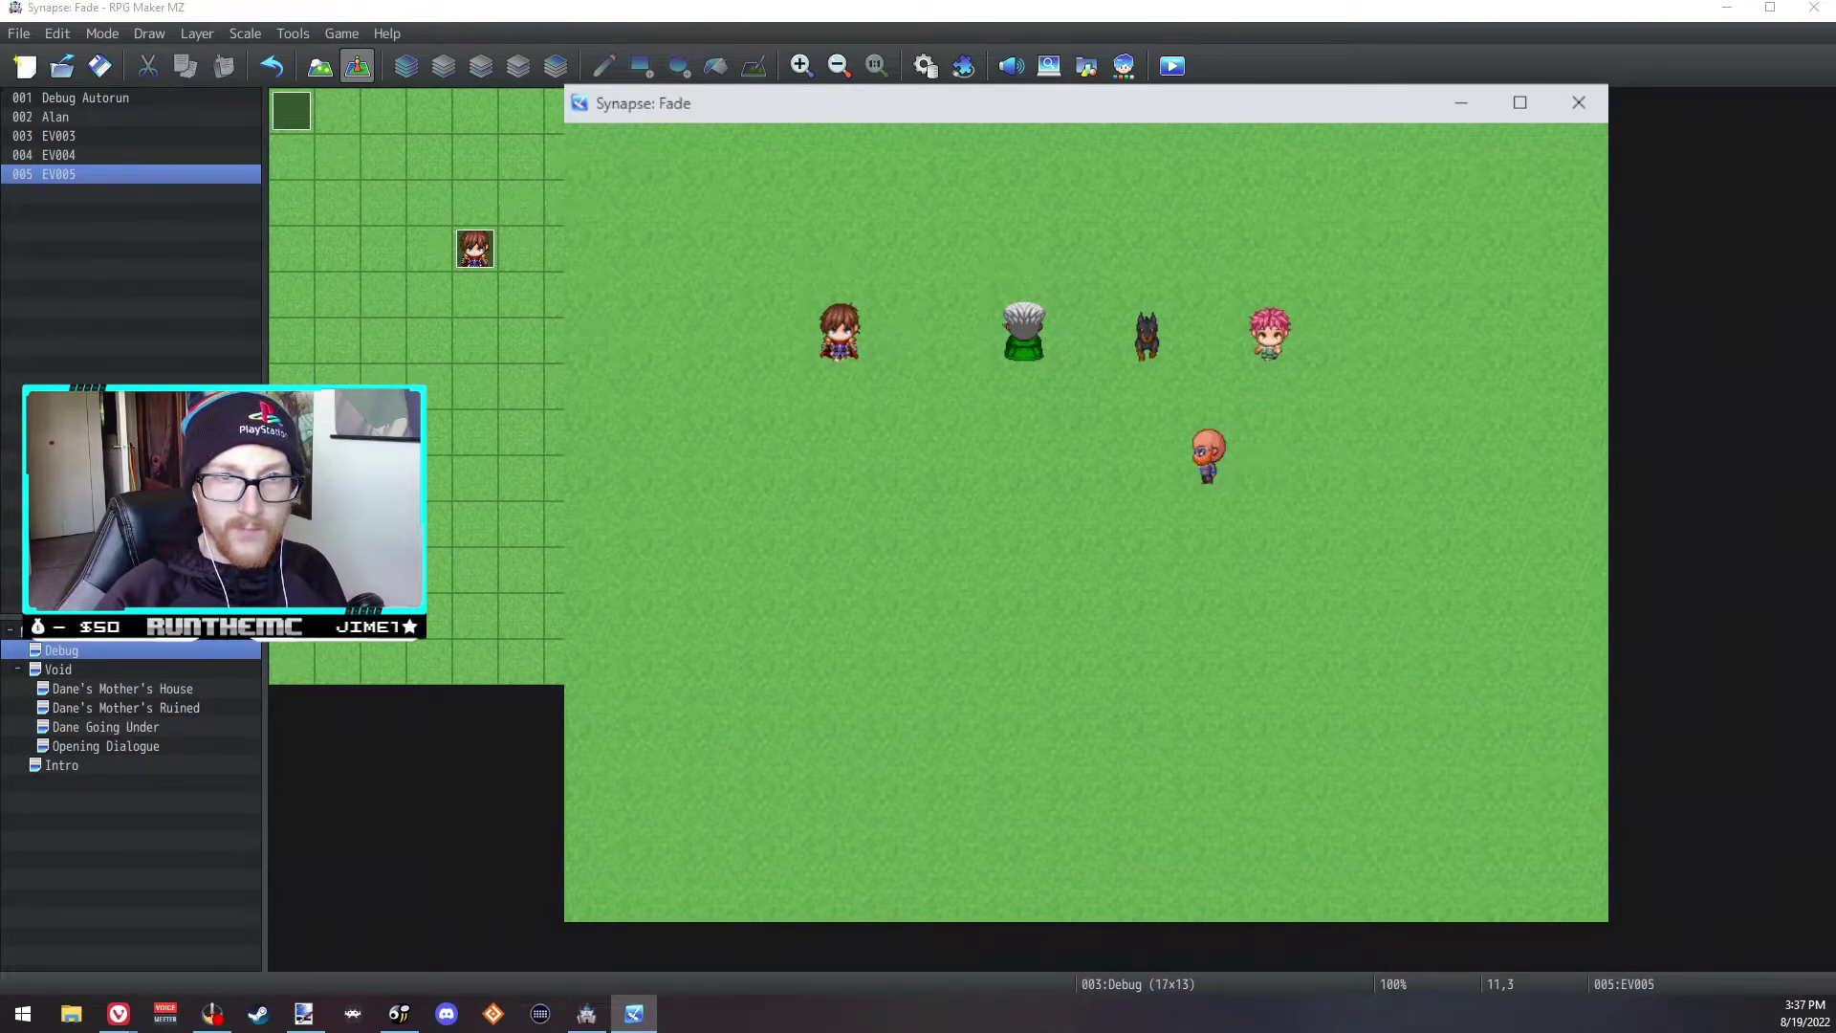
key("Escape")
key("Right")
key("Left")
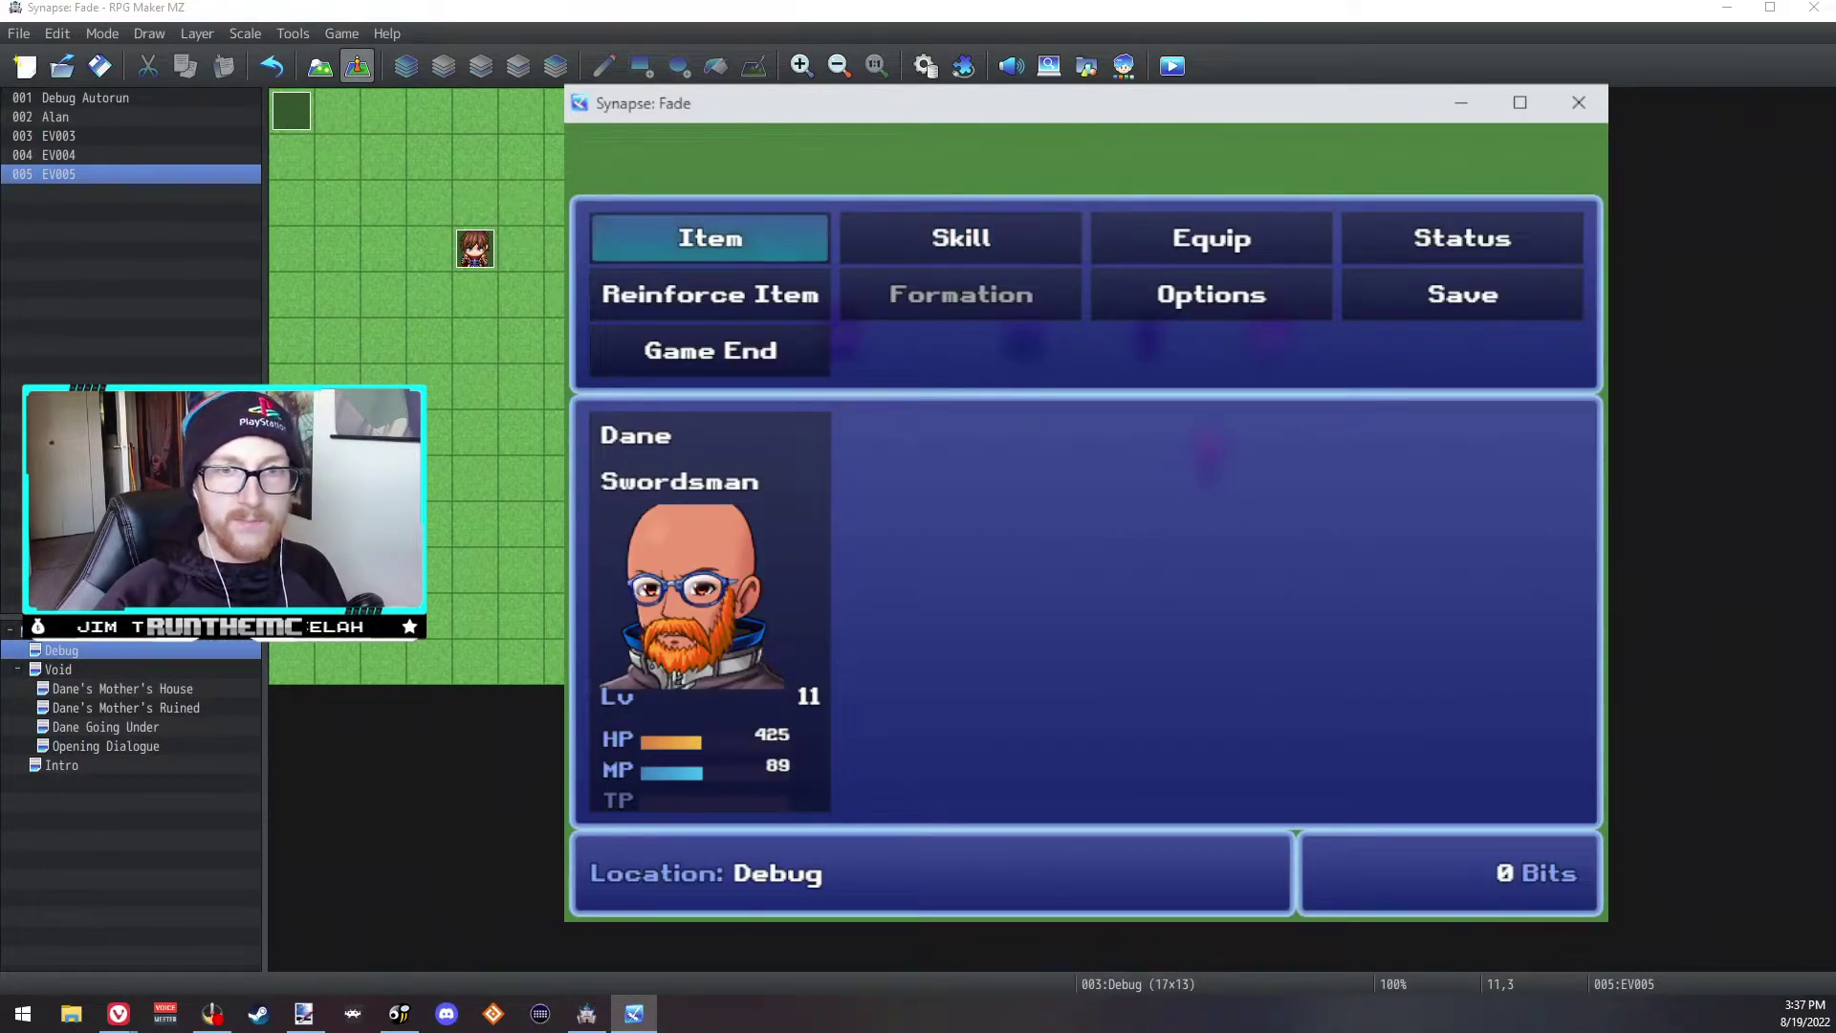
key("Right")
key("Return")
key("Down")
key("Up")
key("Escape")
Step: Equip the Class Crystal in Dane's Accessory 2 slot
key("Right")
key("Return")
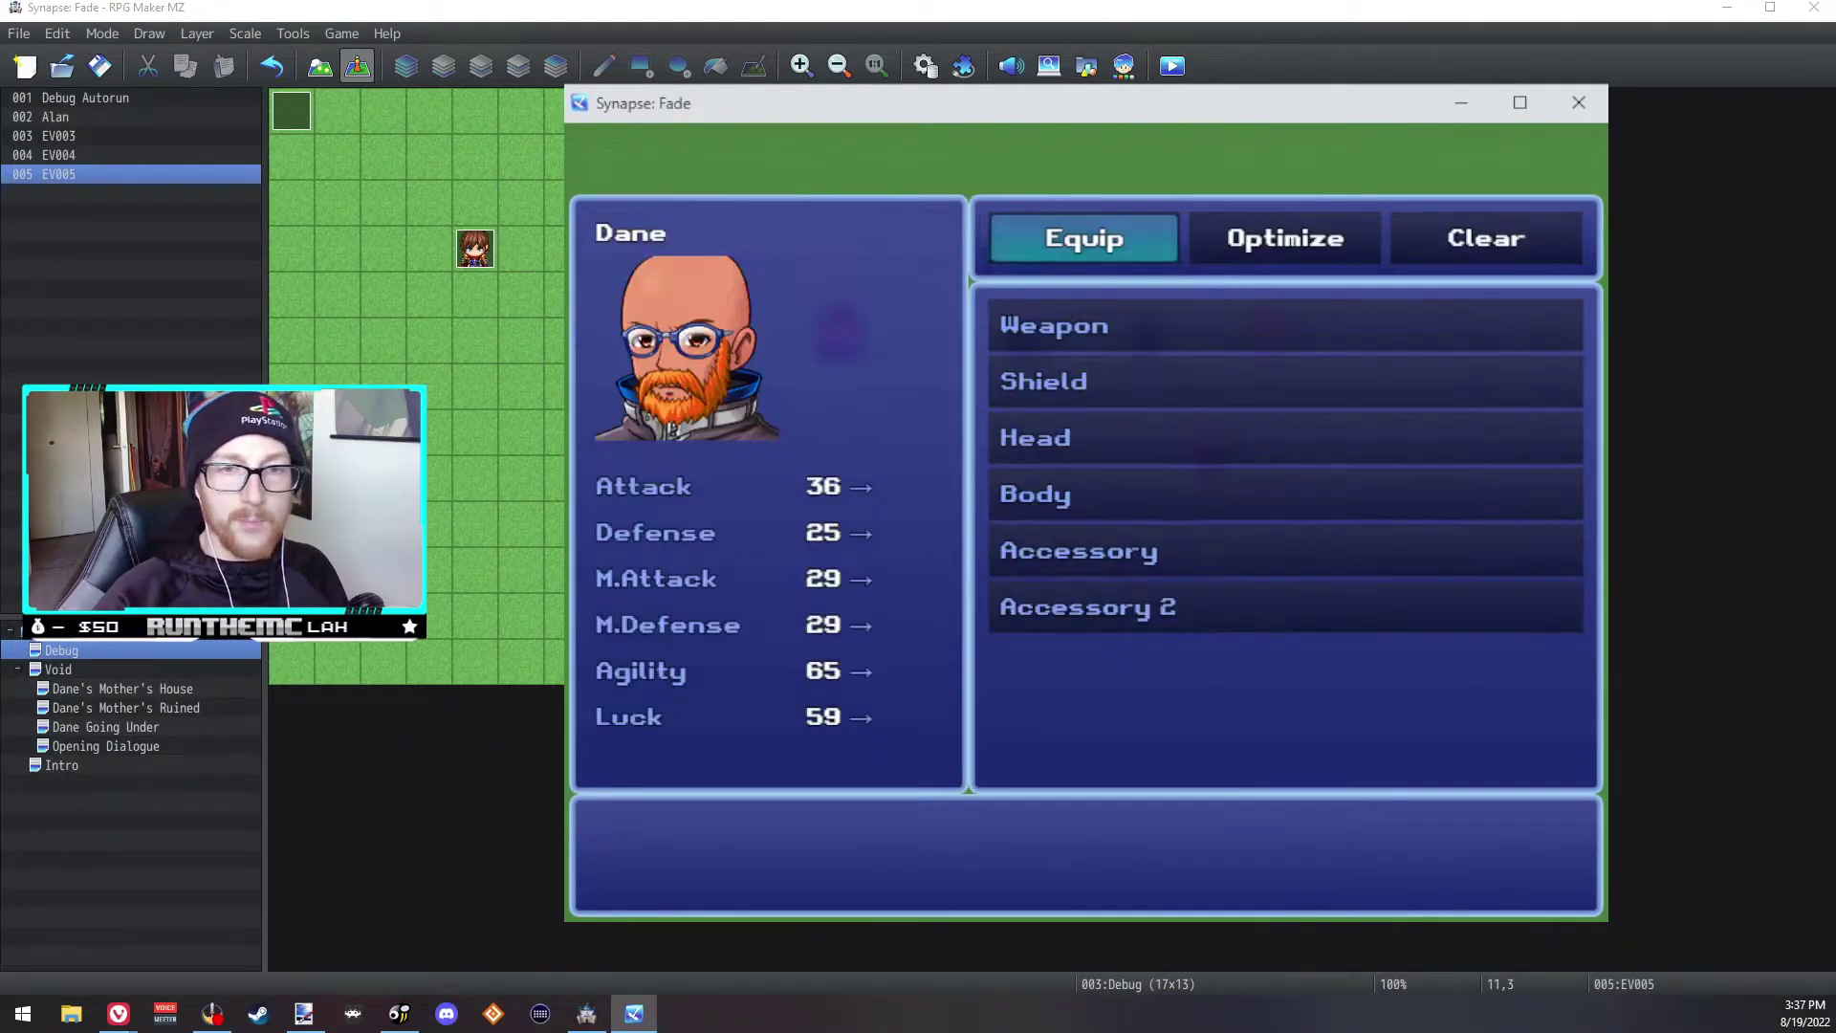
key("Return")
key("Return")
key("Escape")
key("Down")
key("Down")
key("Down")
key("Down")
key("Down")
key("Up")
key("Return")
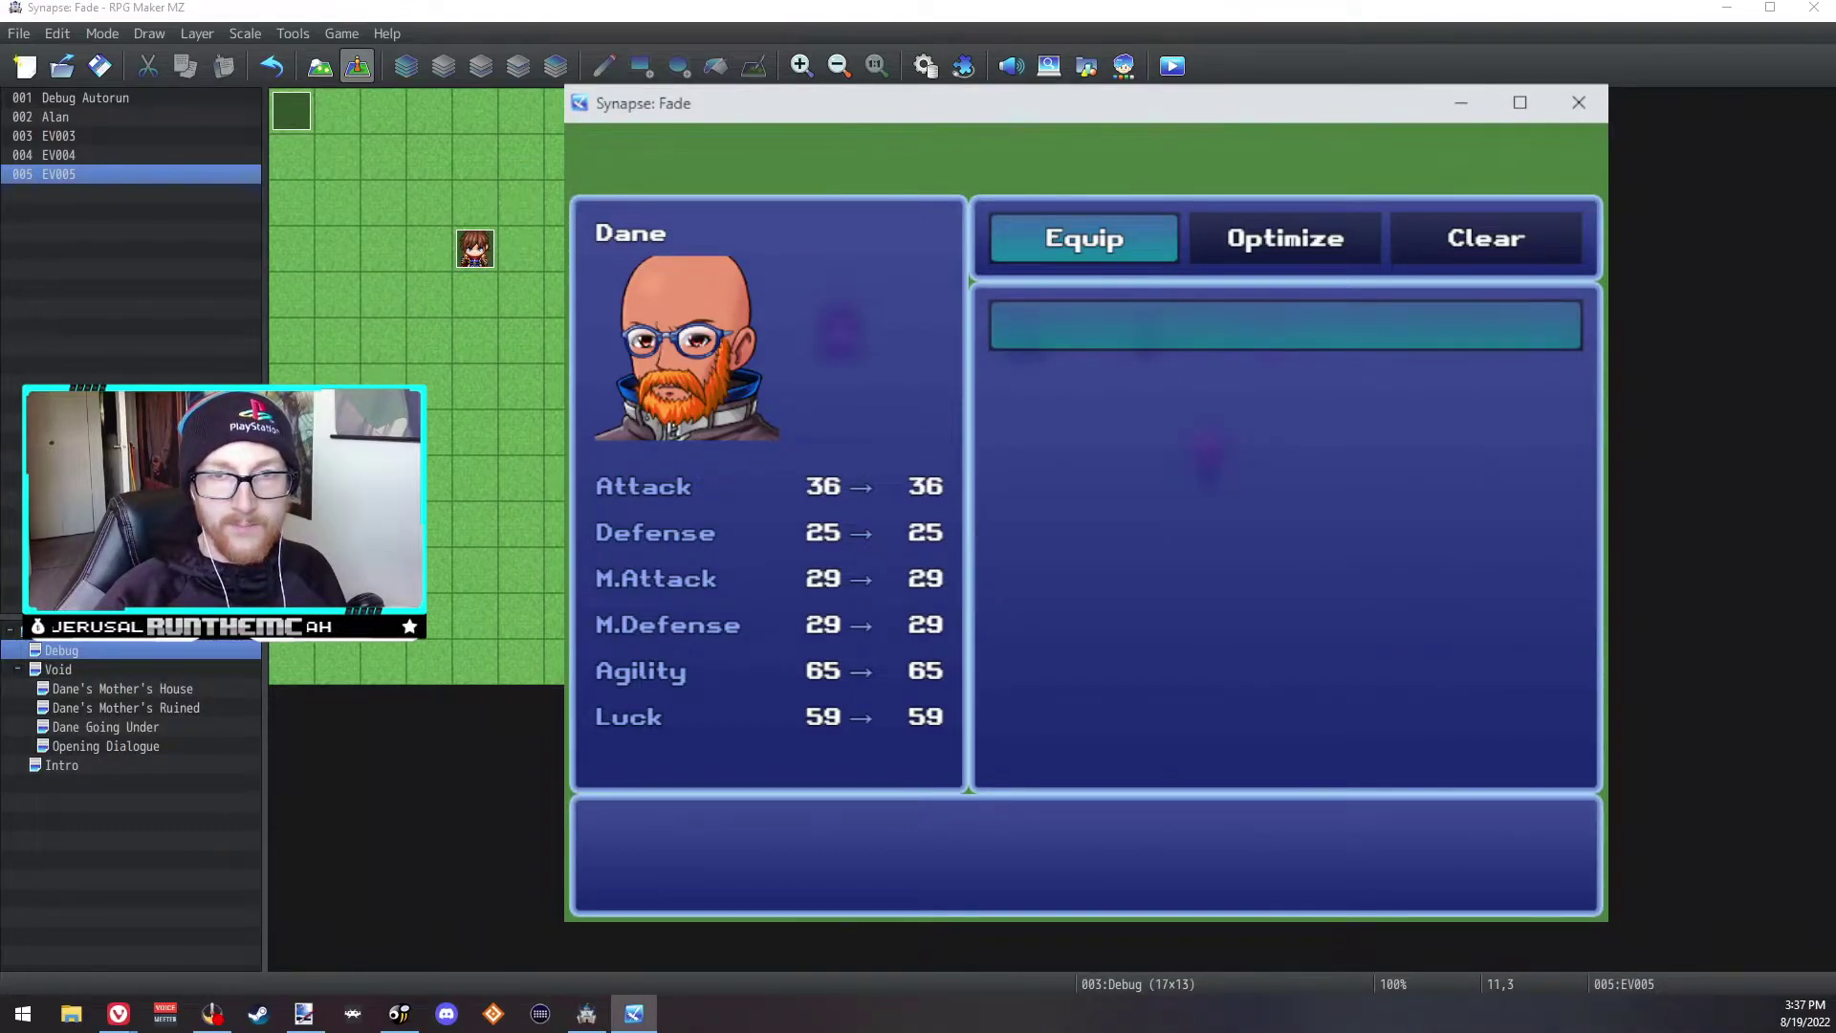
key("Escape")
key("Down")
key("Return")
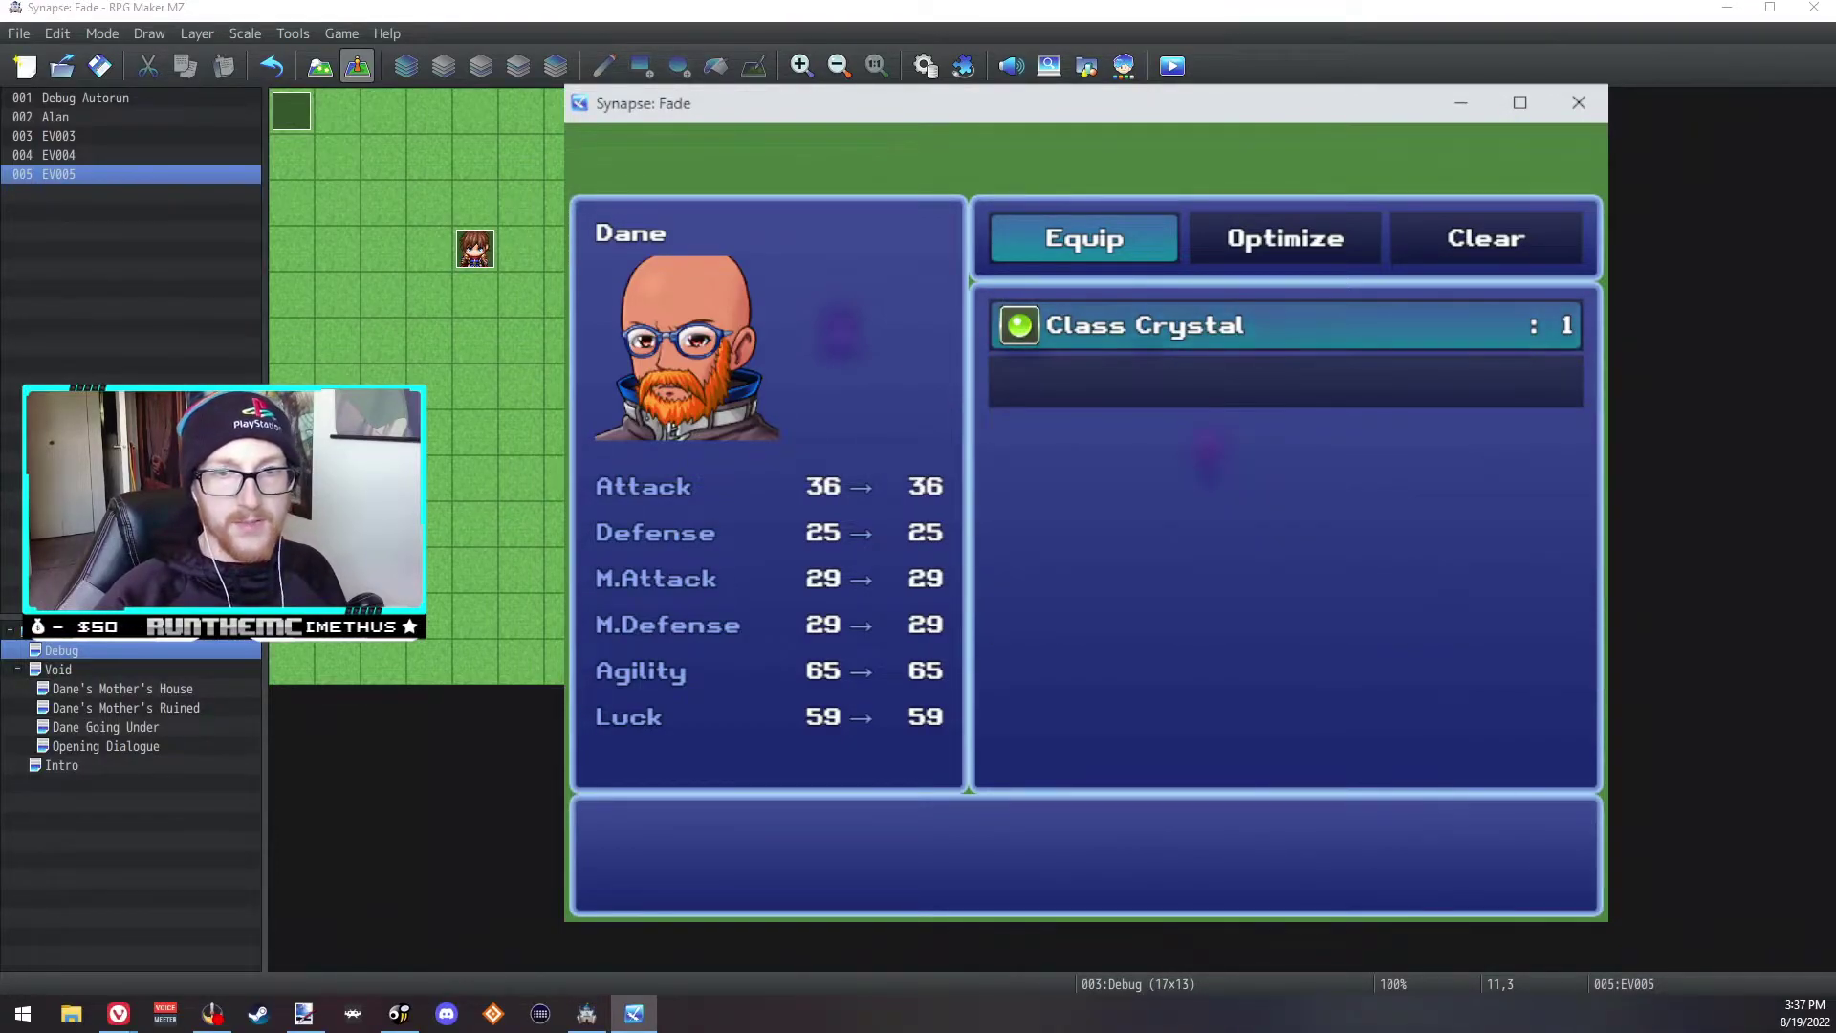
key("Escape")
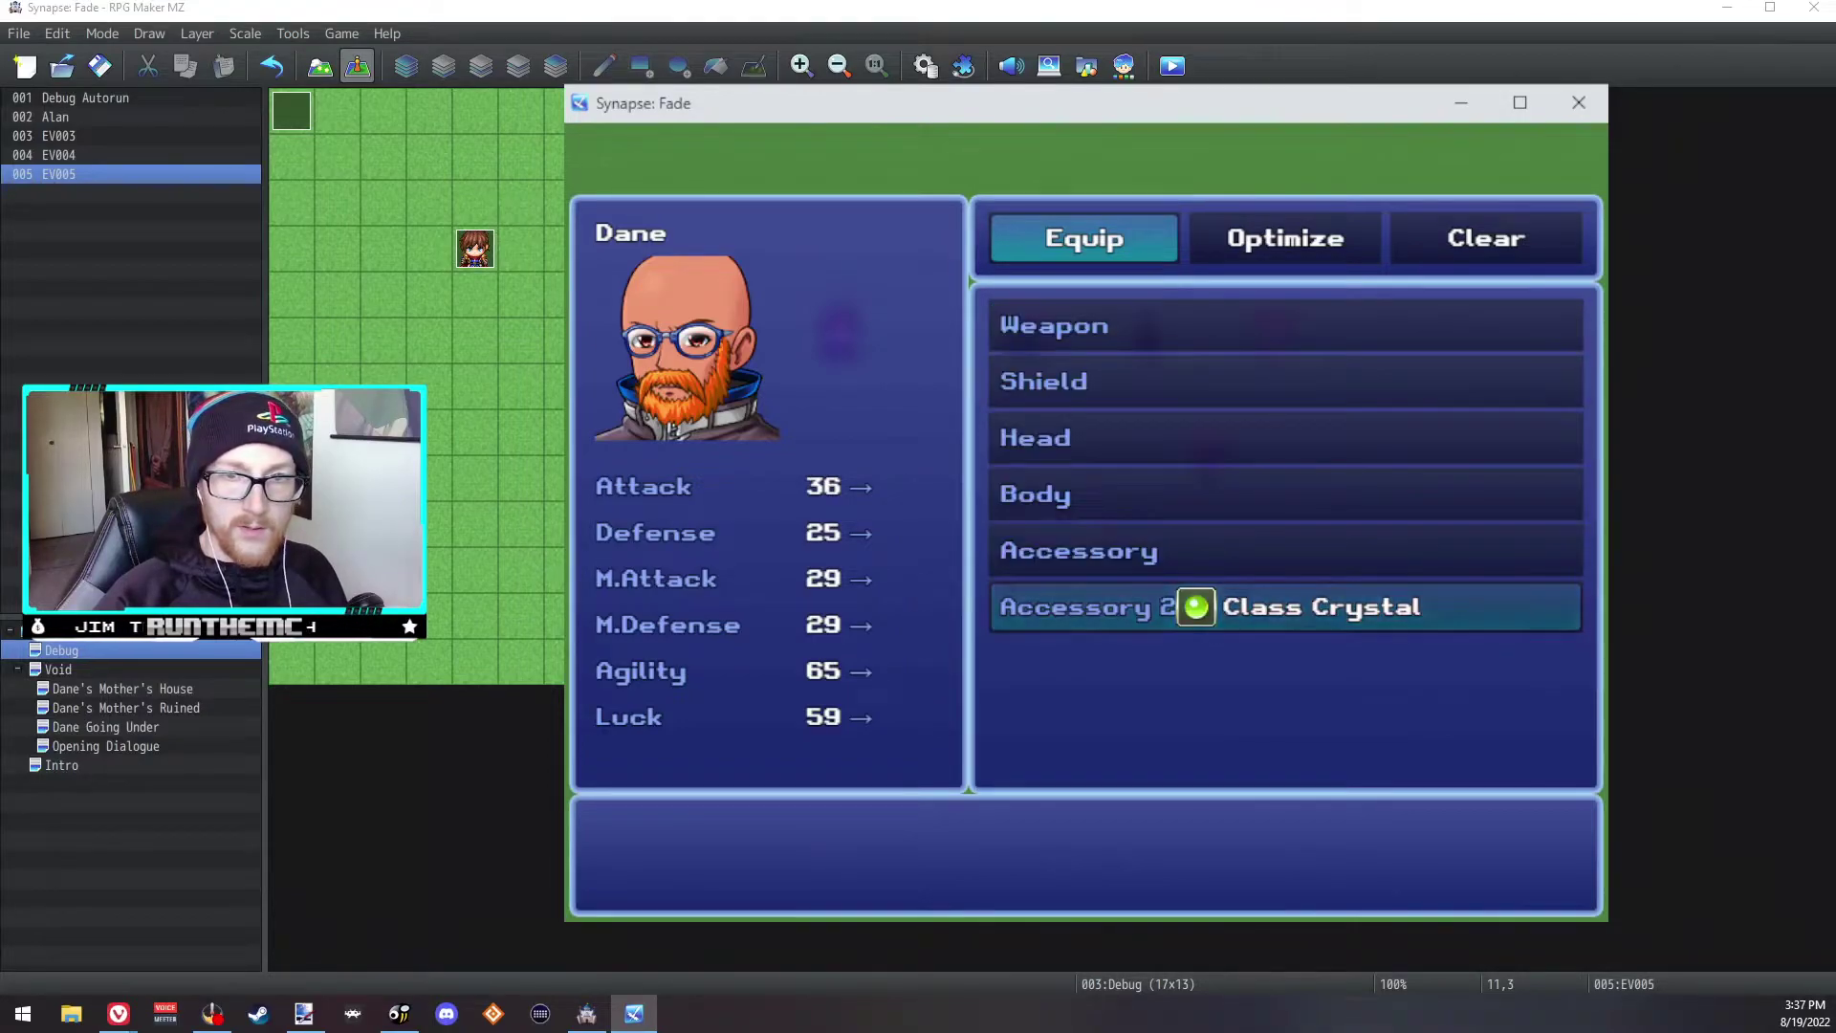
Step: Check the skill types in Dane's skill menu with the Class Crystal equipped and close the playtest
key("Escape")
key("Escape")
key("Left")
key("Return")
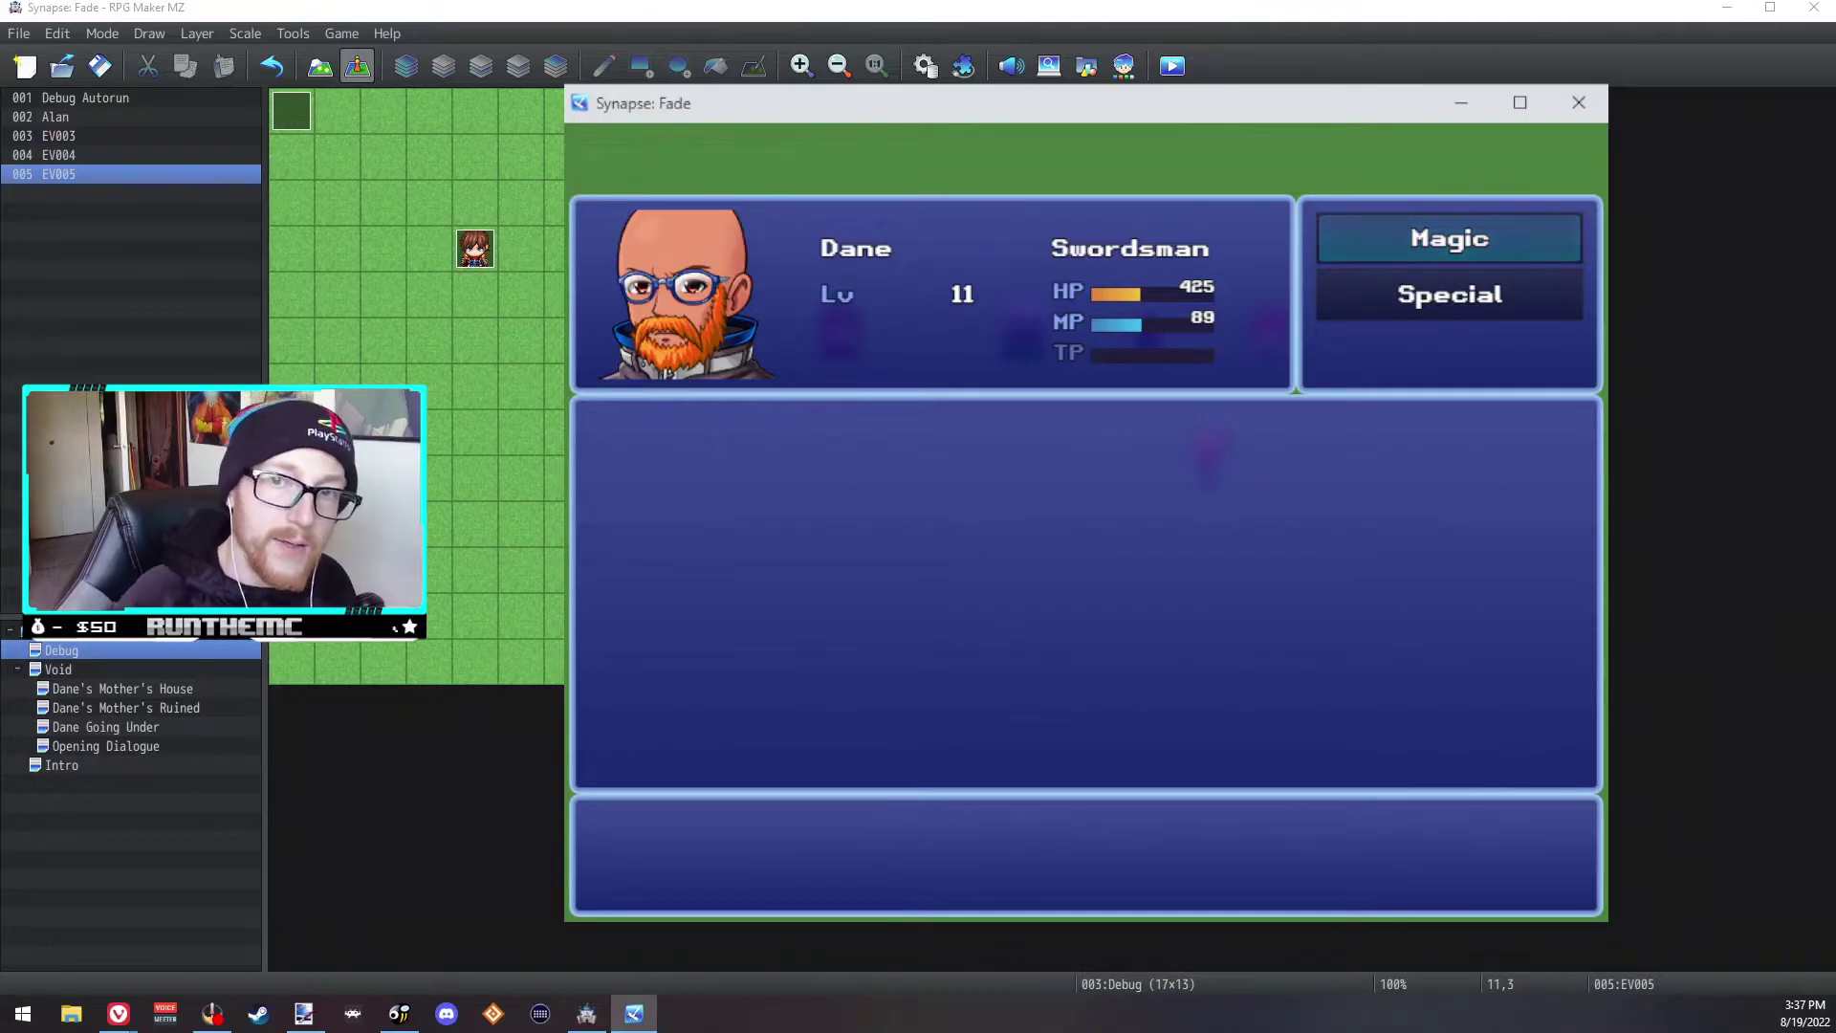
left_click(1579, 102)
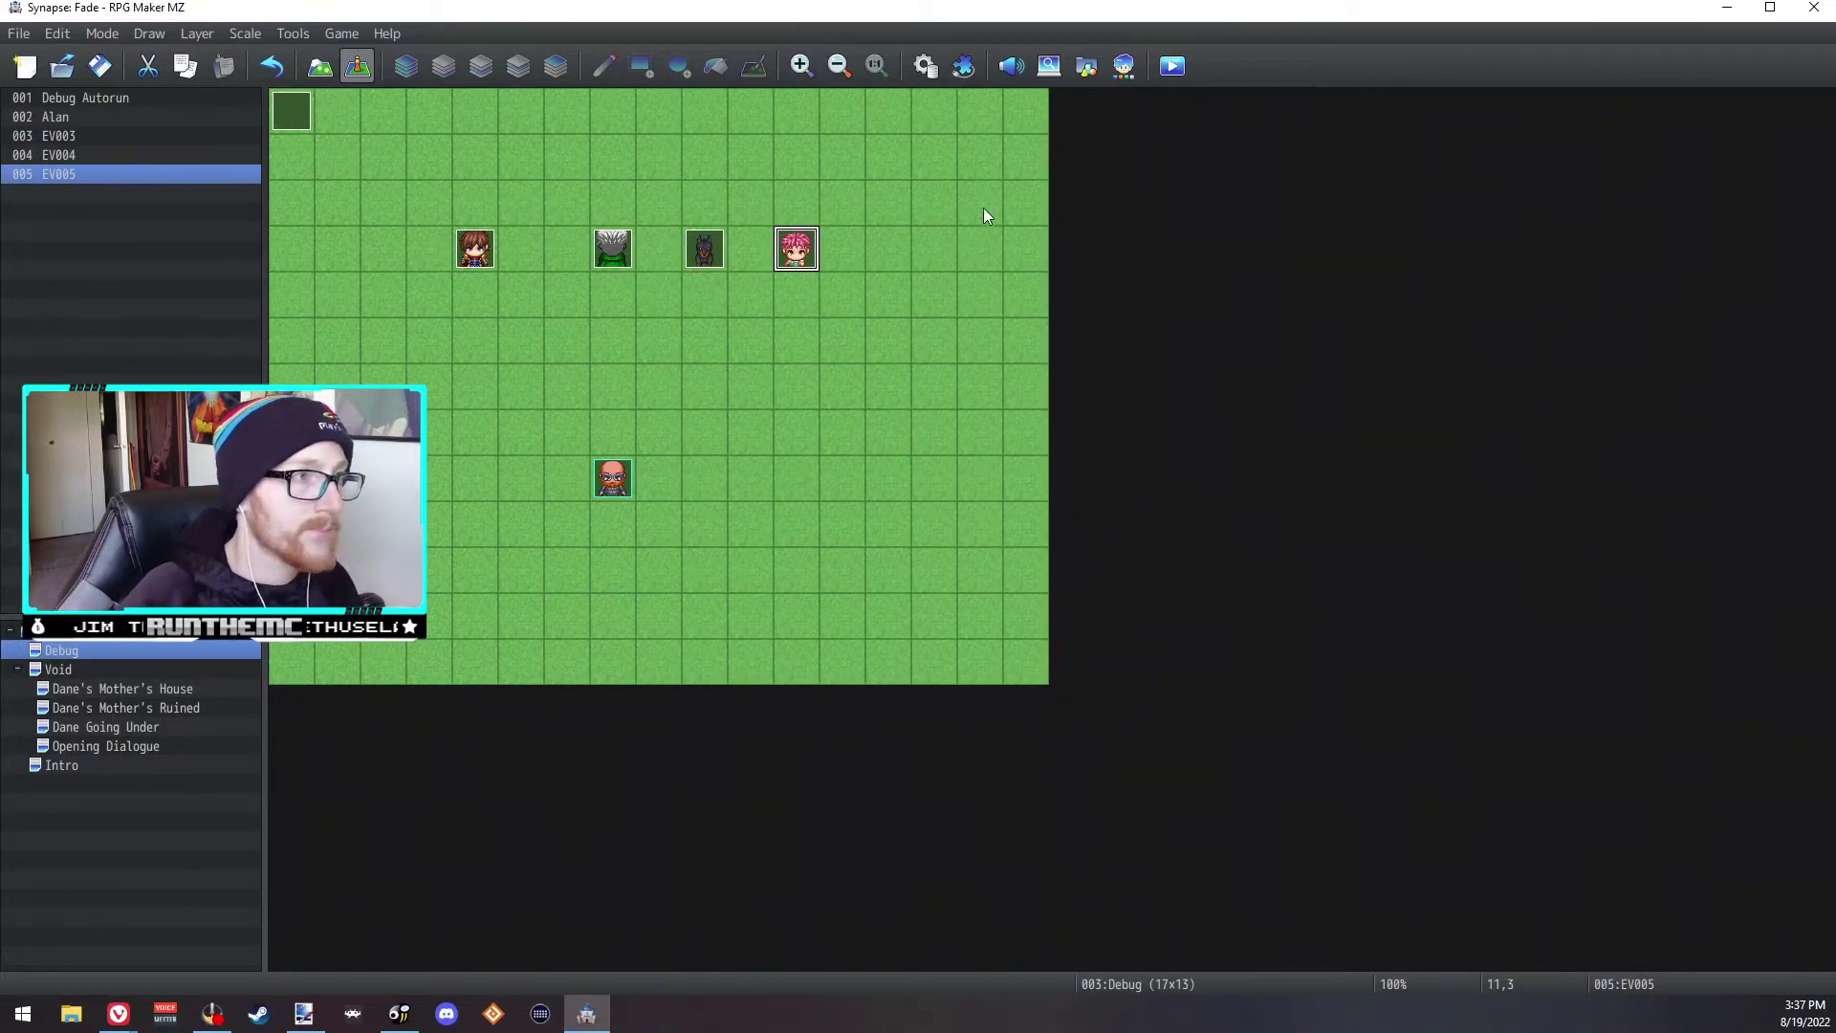
Step: Change the Class Crystal armor's Add Skill Type trait to Sword Art in the database and confirm the change
left_click(928, 66)
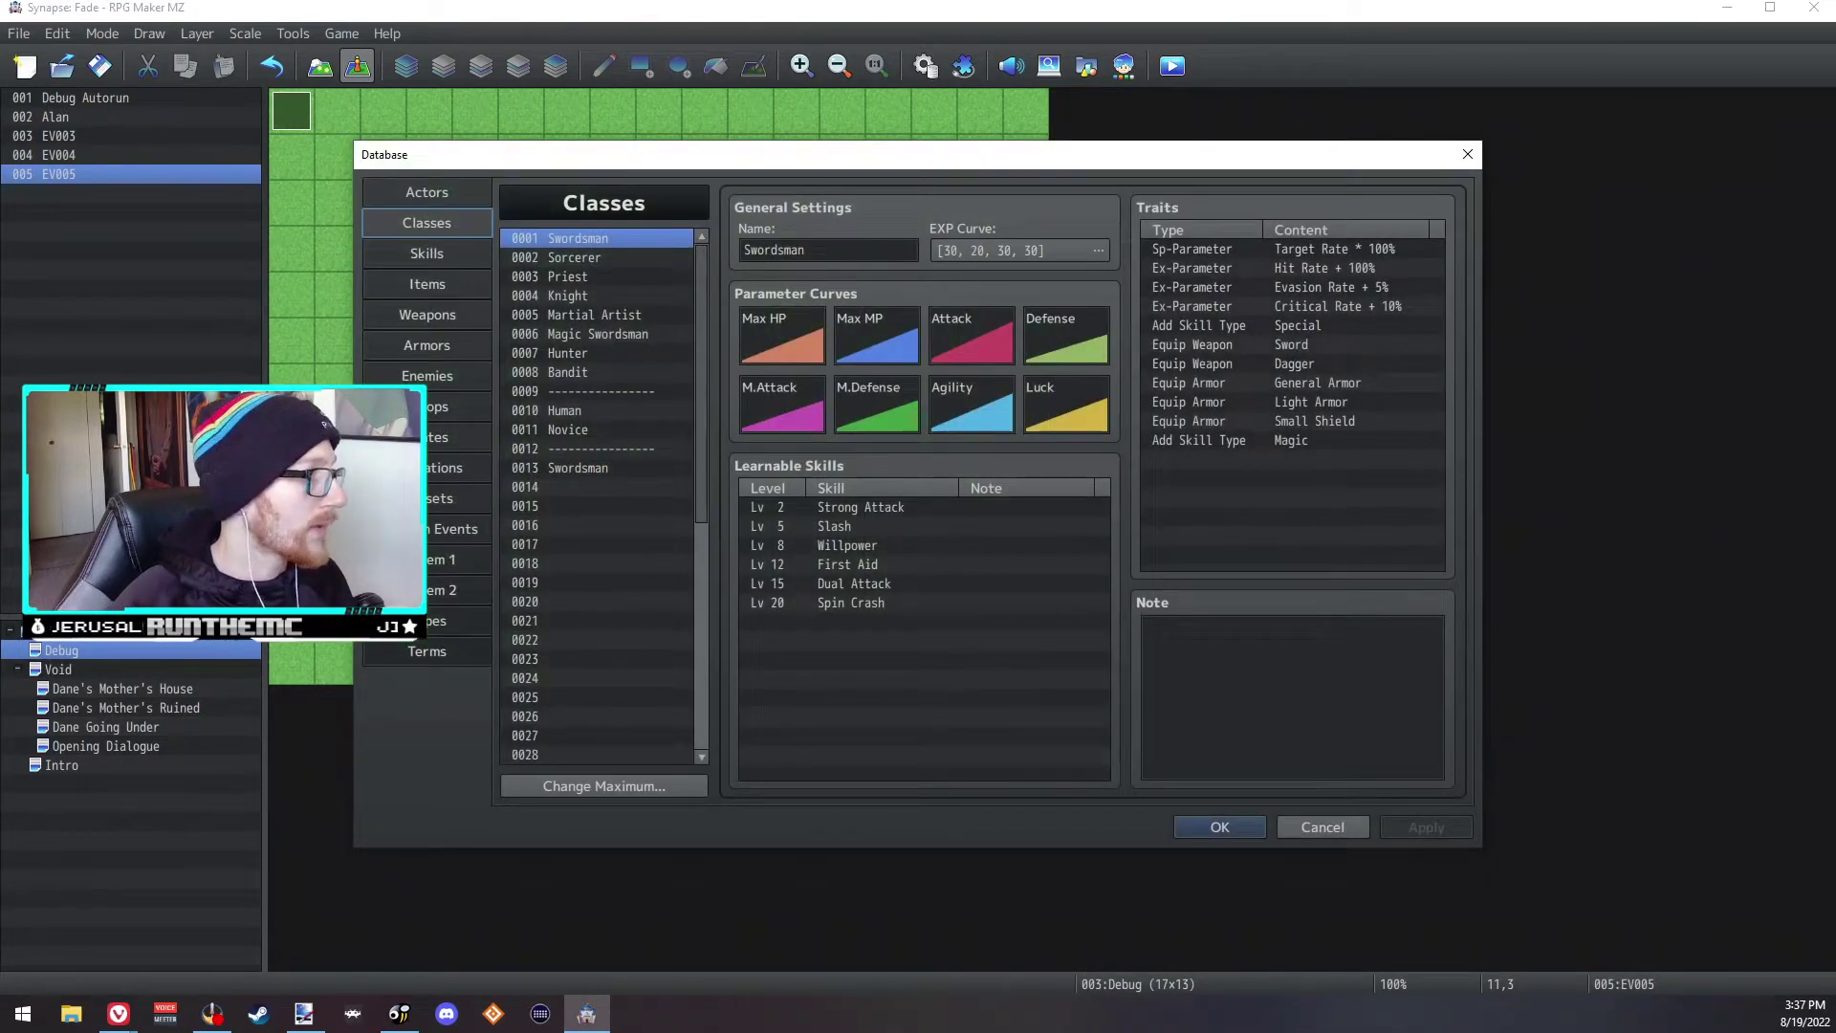
left_click(427, 354)
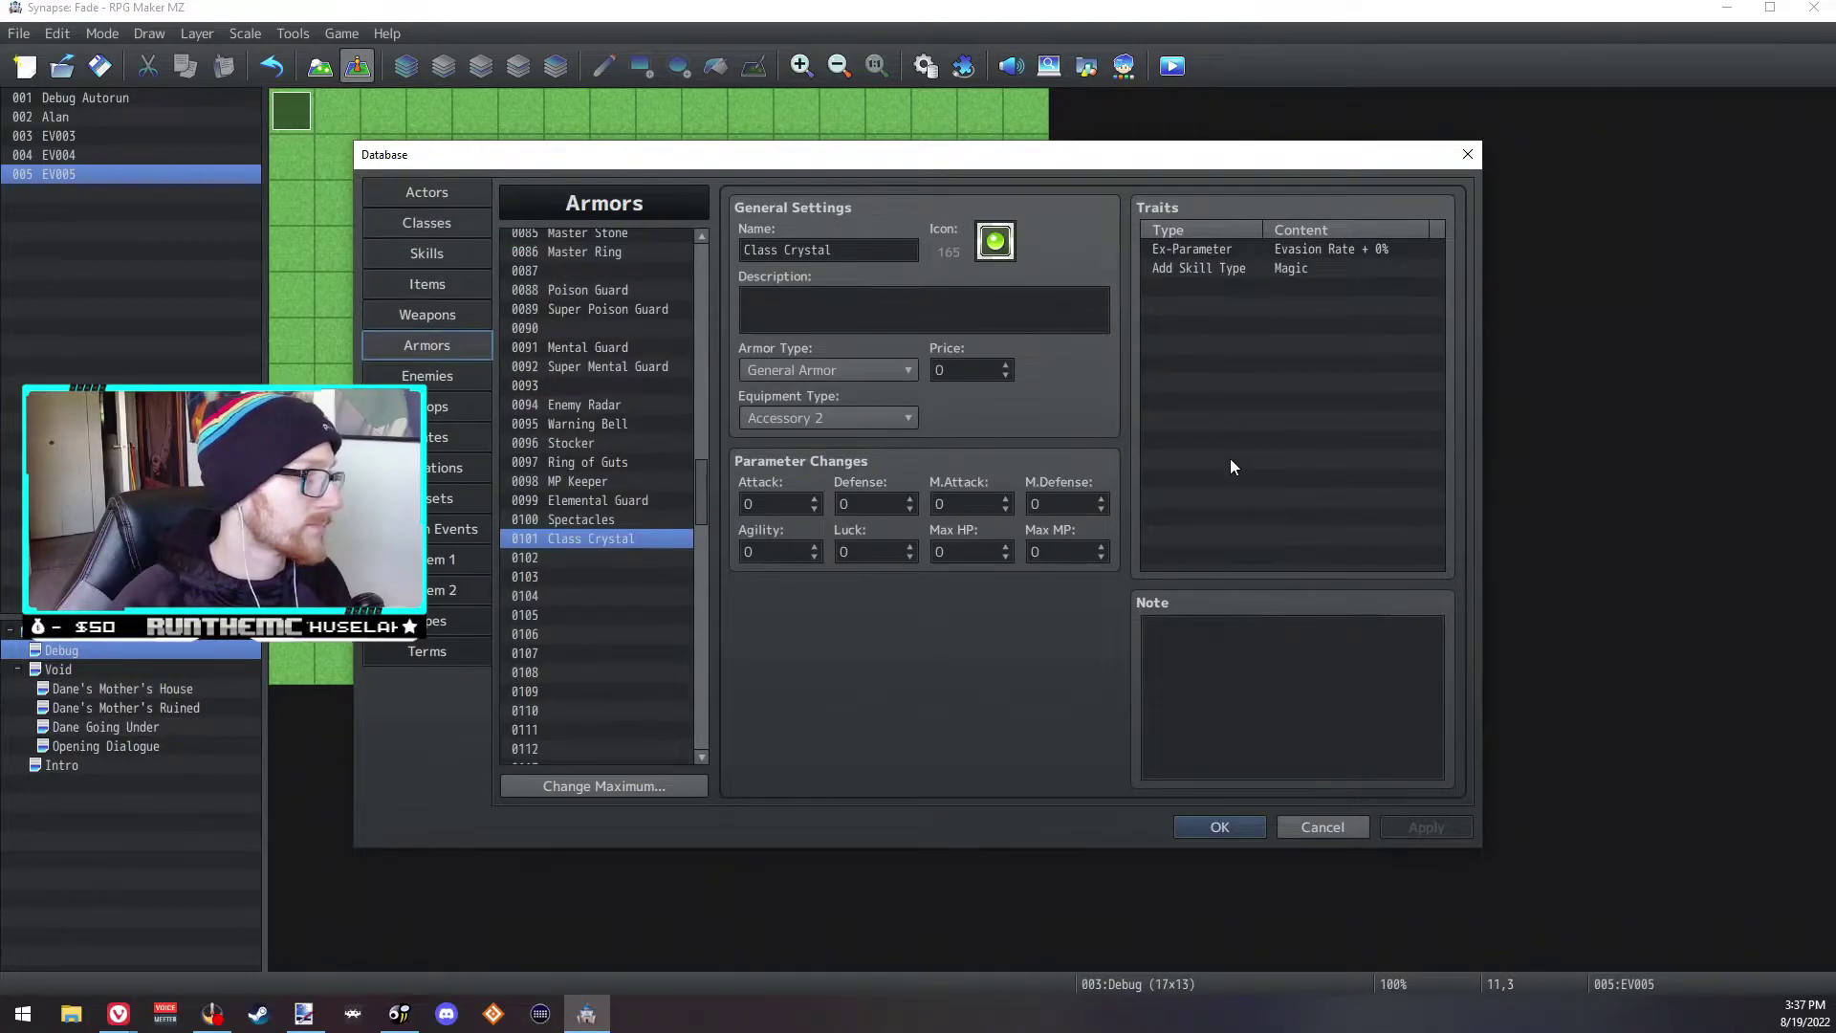
left_click(1240, 270)
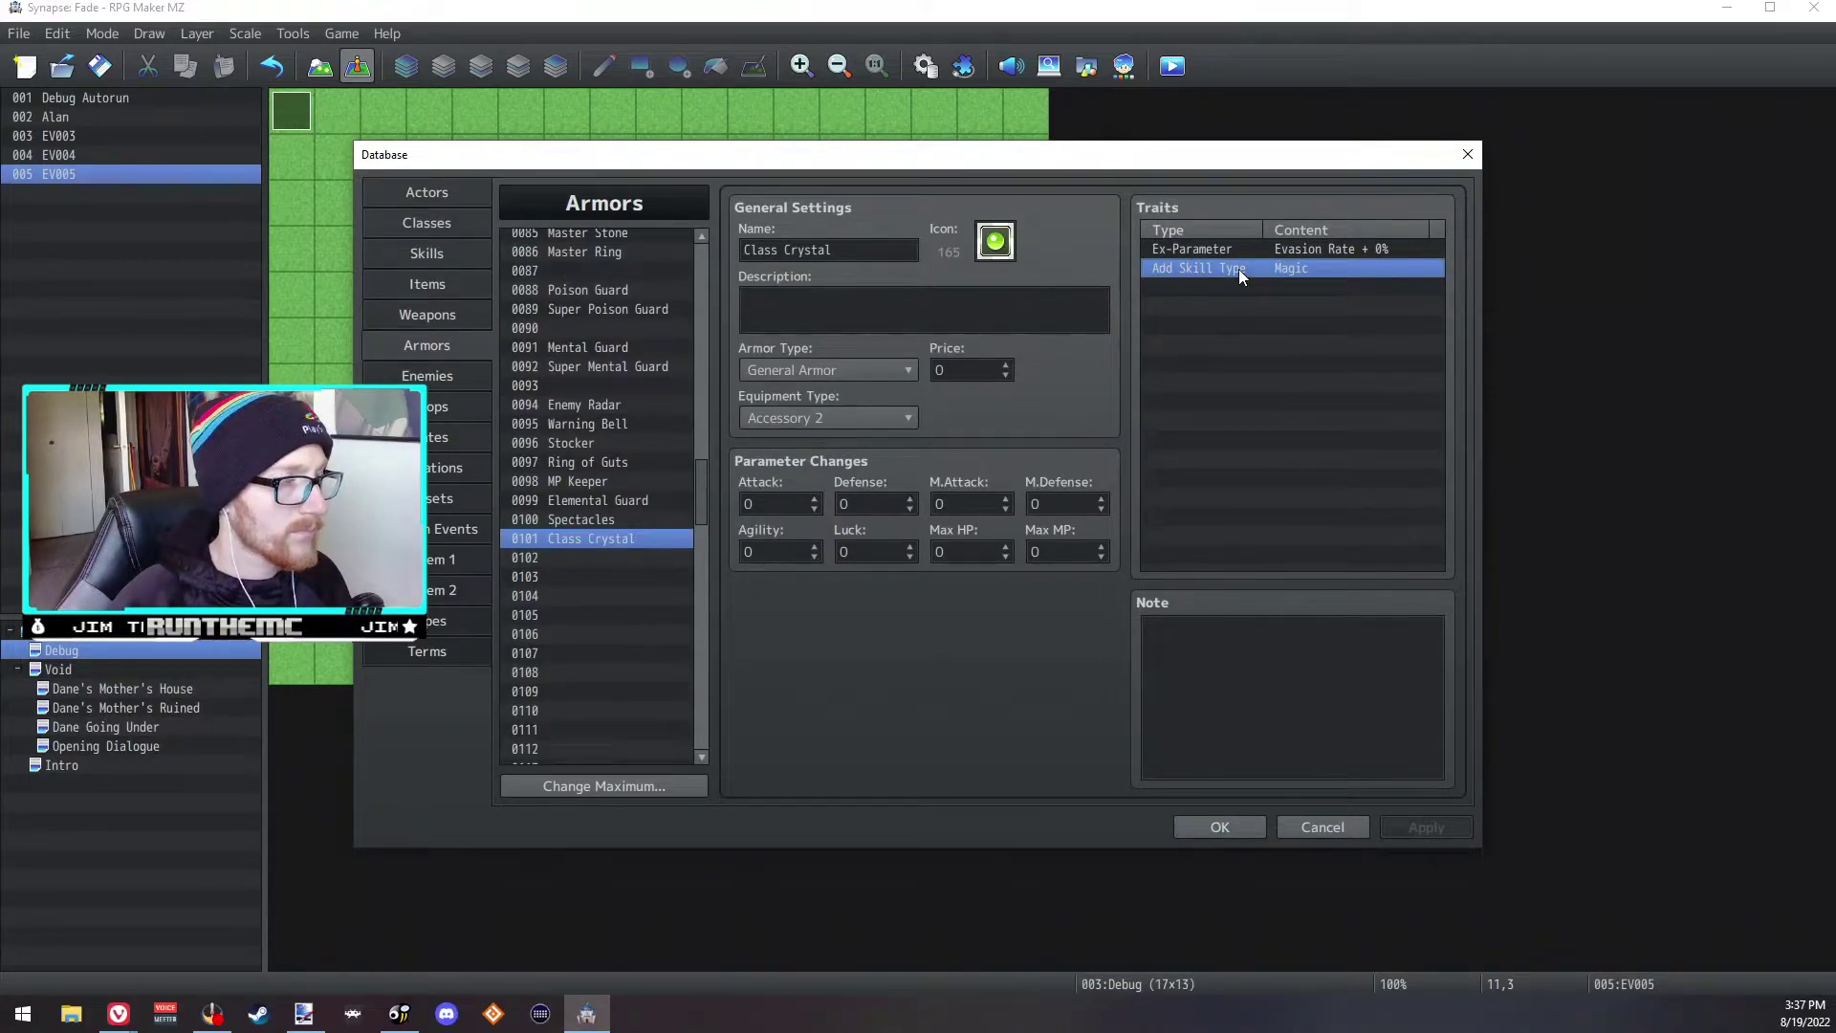
double_click(1241, 268)
left_click(1312, 289)
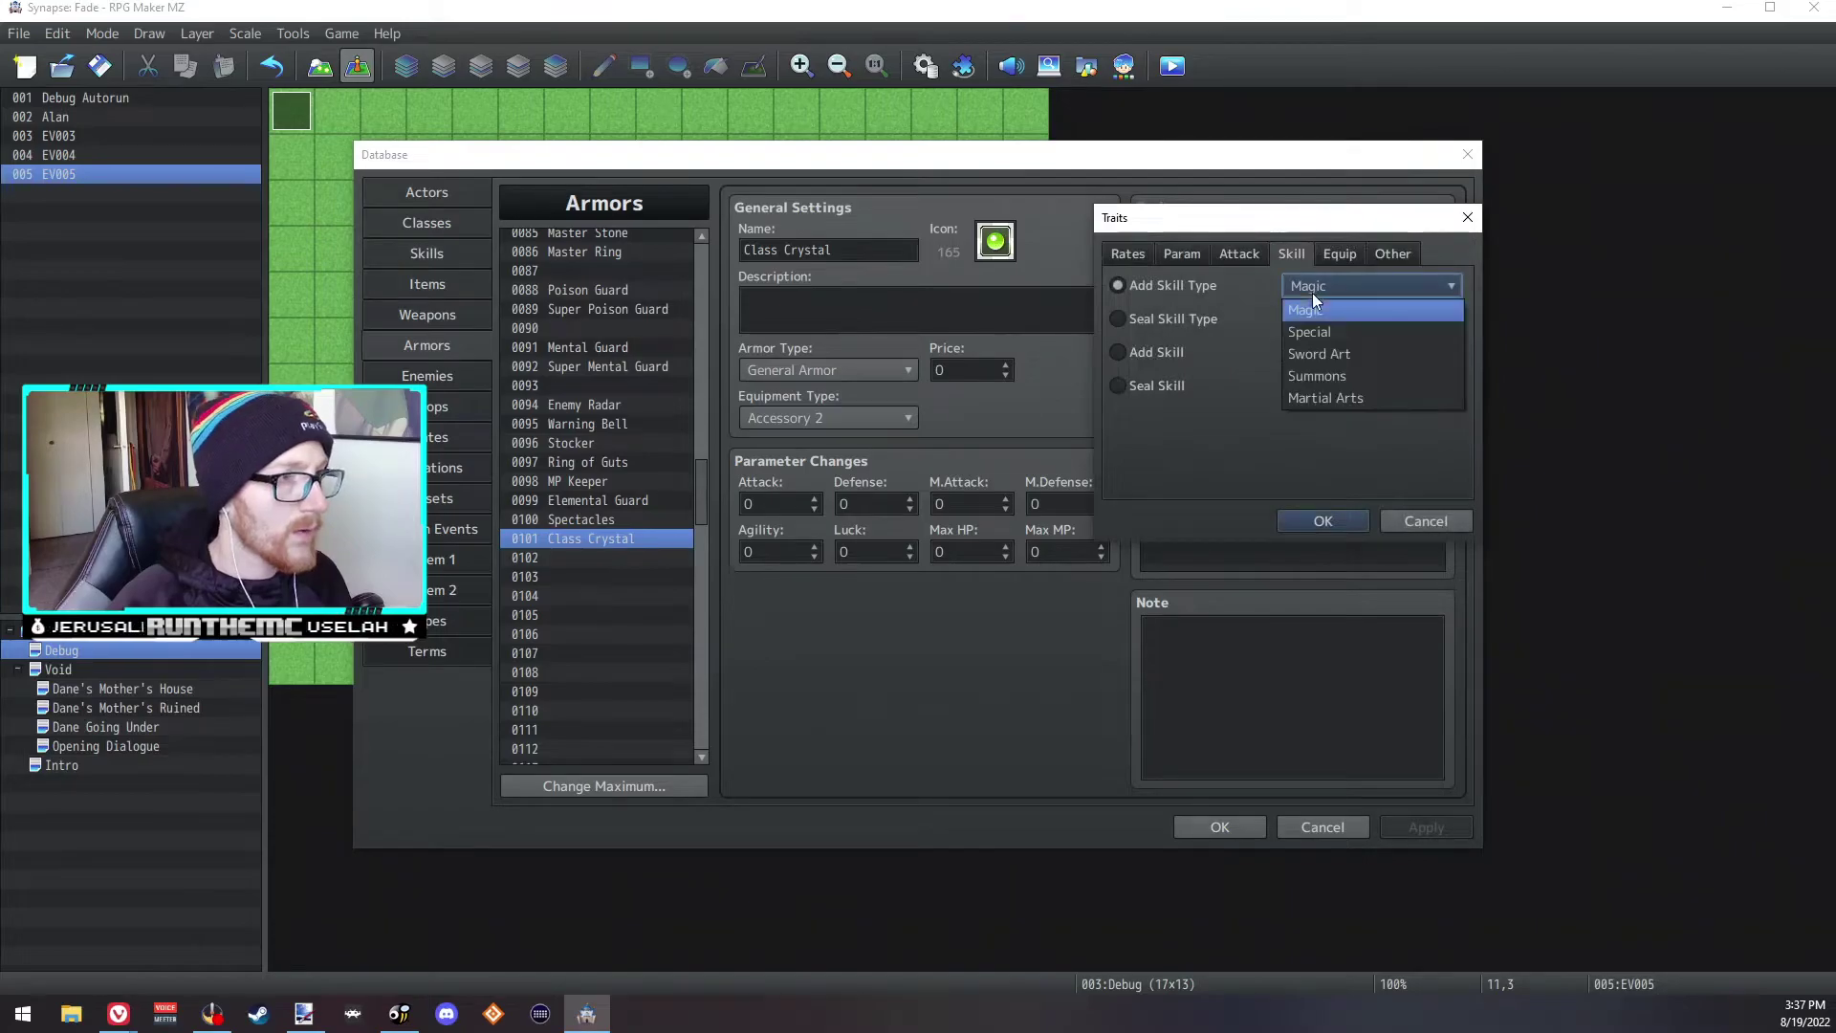
left_click(1350, 356)
left_click(1334, 520)
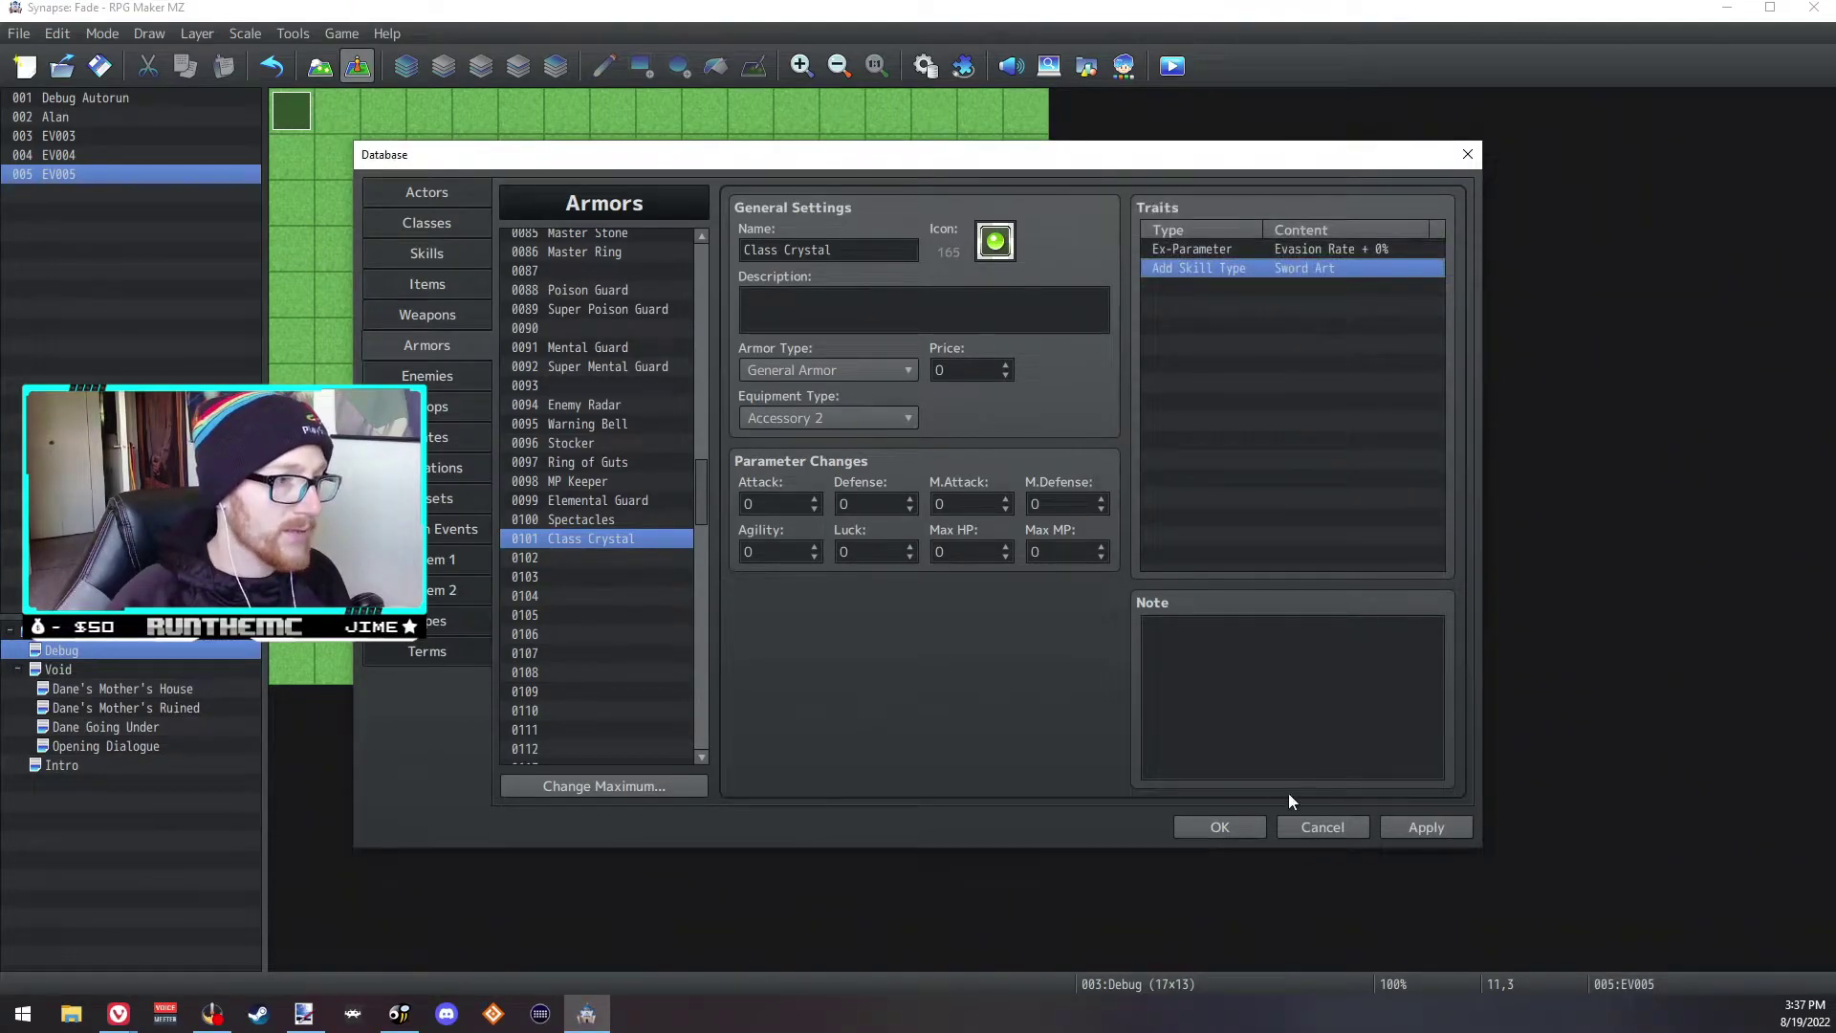
left_click(1221, 827)
Step: Start a playtest with the changed crystal trait saved and begin a new game
left_click(1170, 68)
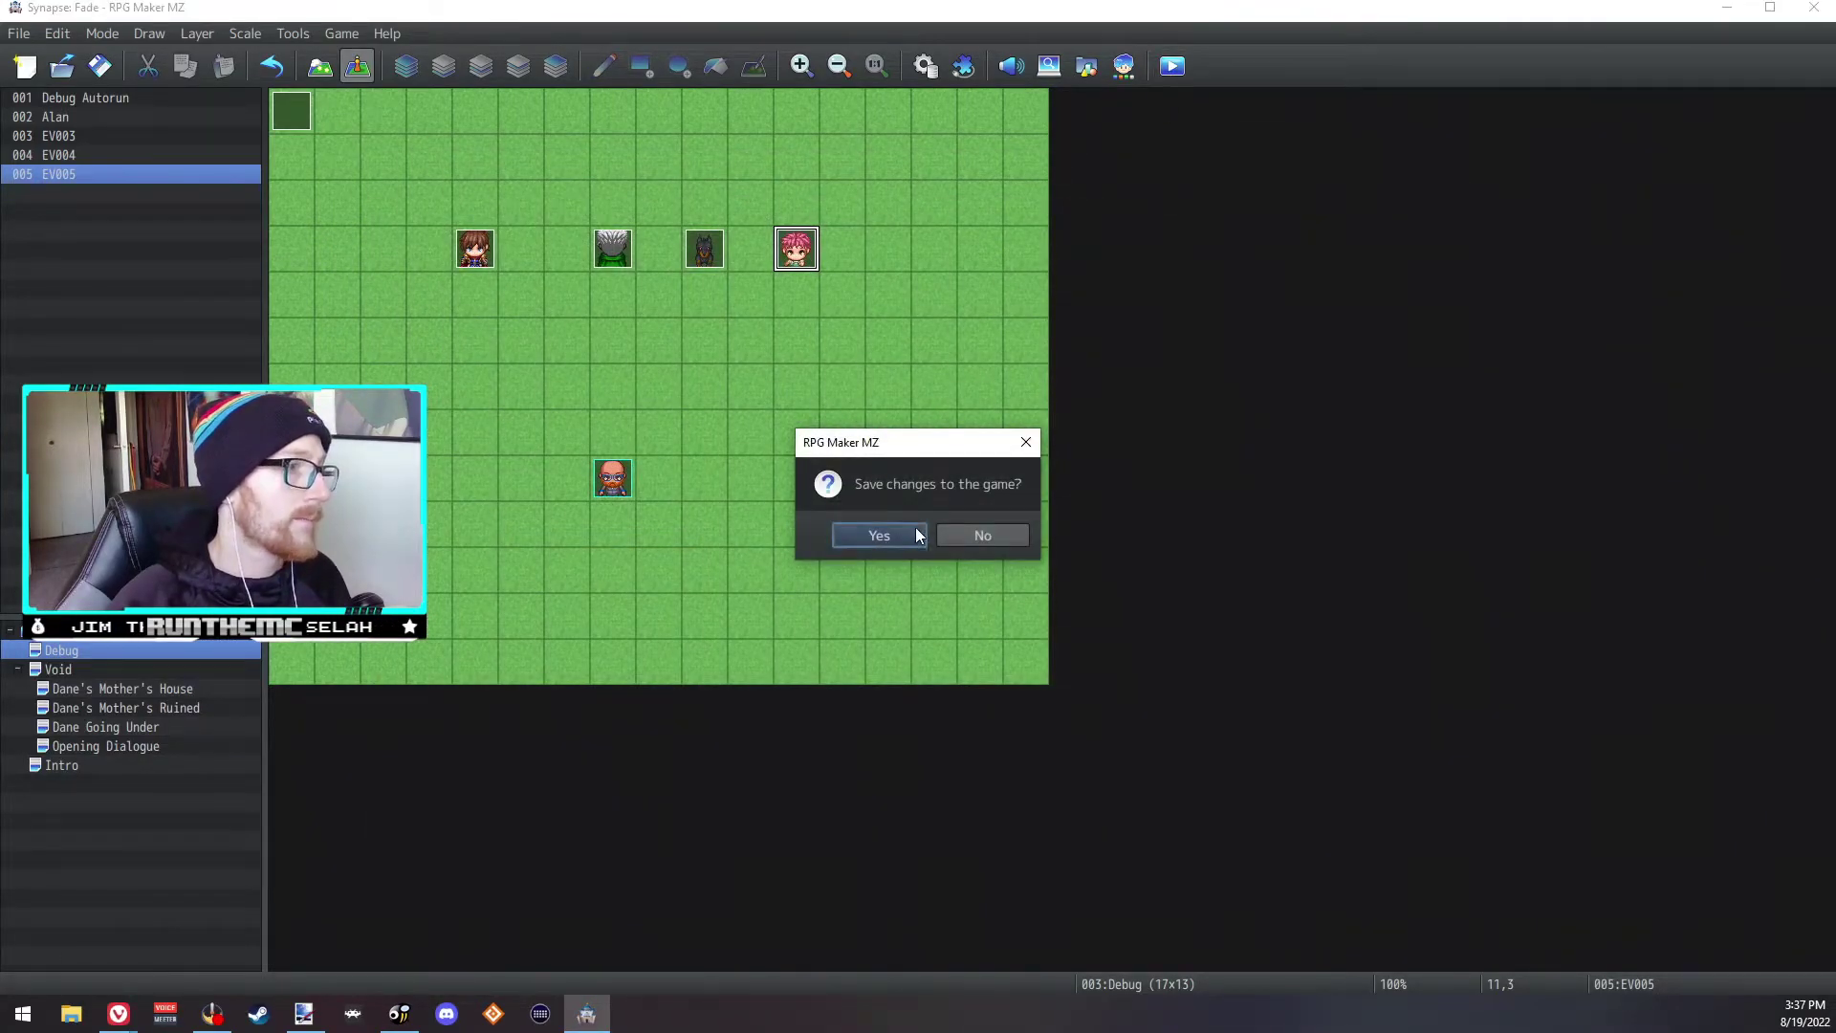
left_click(877, 536)
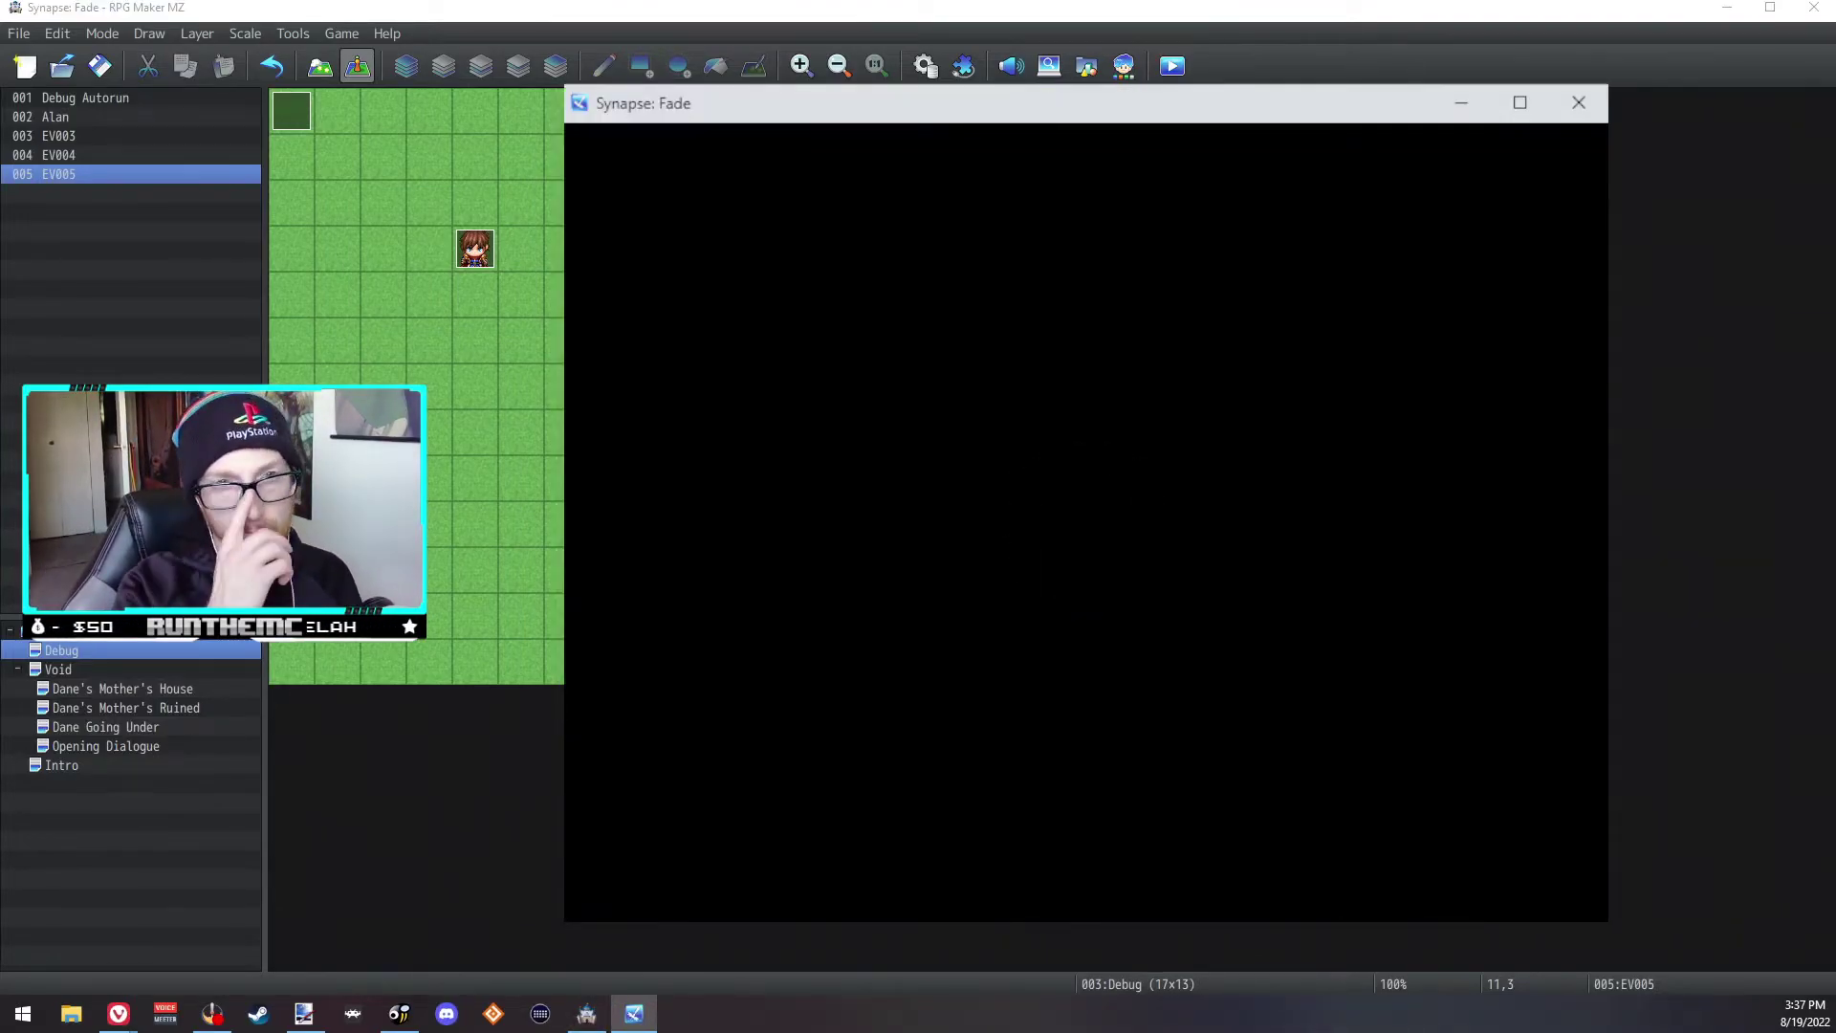
key("Return")
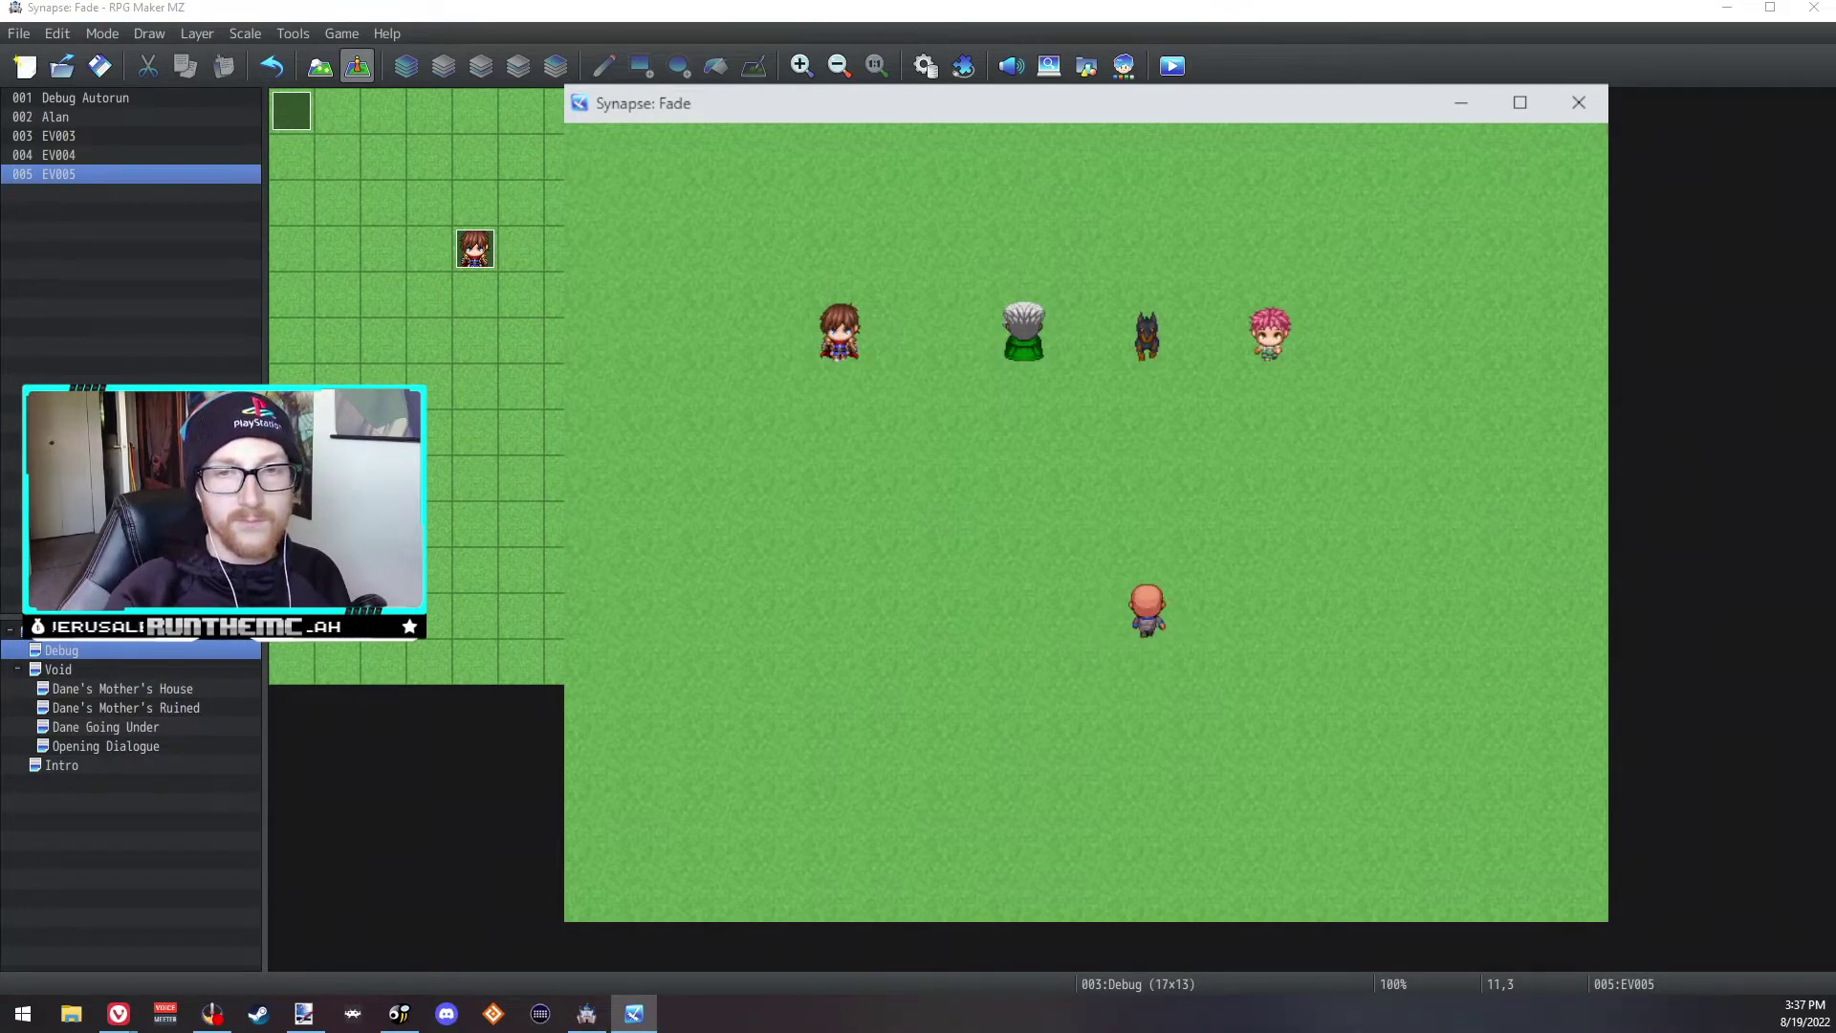
Step: Trigger the pink-haired character's event with Dane and dismiss its messages
key("Return")
key("Return")
key("Down")
Step: Examine Dane's skill menu before the Class Crystal is equipped
key("Escape")
key("Escape")
key("Escape")
key("Right")
key("Return")
key("Return")
key("Escape")
key("Escape")
key("Escape")
Step: Open Dane's equipment and put the Class Crystal in the Accessory 2 slot
key("Right")
key("Right")
key("Return")
key("Return")
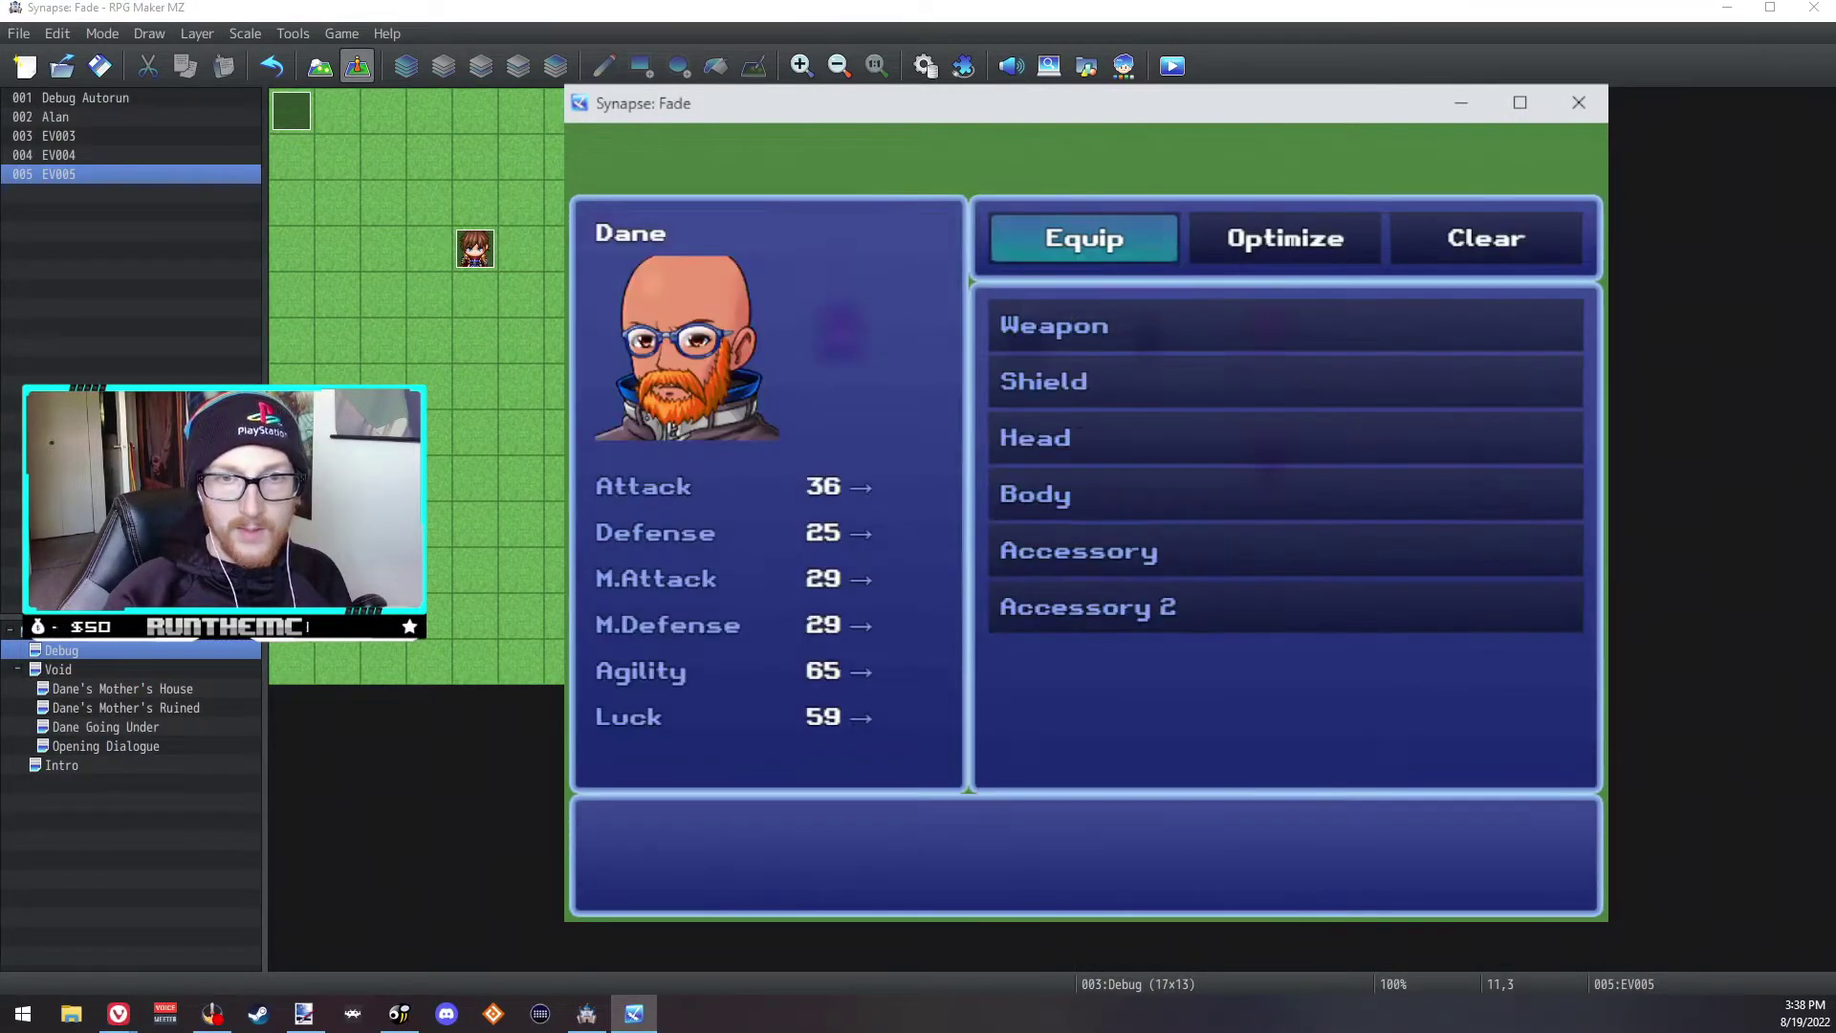
key("Return")
key("Down")
key("Down")
key("Down")
key("Down")
key("Down")
key("Return")
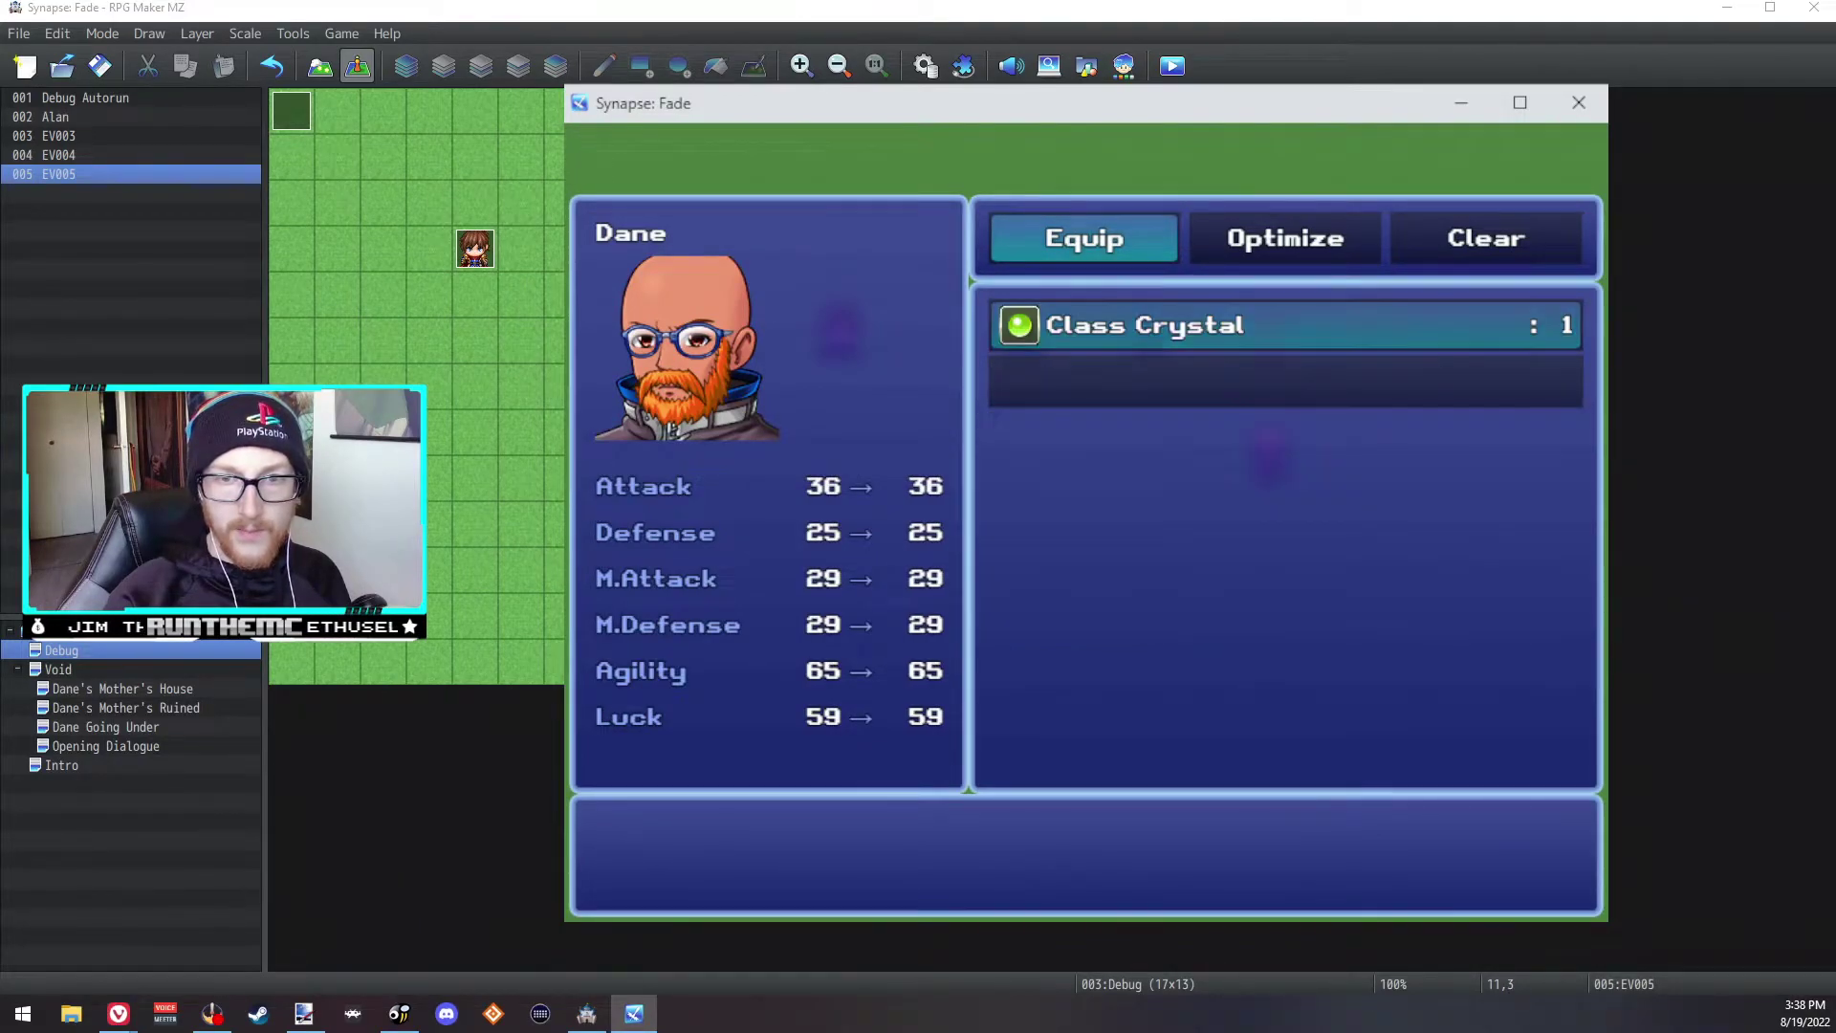
key("Return")
Step: Look through the skill types in Dane's skill menu, including Sword Art, and close the playtest
key("Escape")
key("Escape")
key("Left")
key("Return")
key("Down")
key("Down")
key("Down")
key("Up")
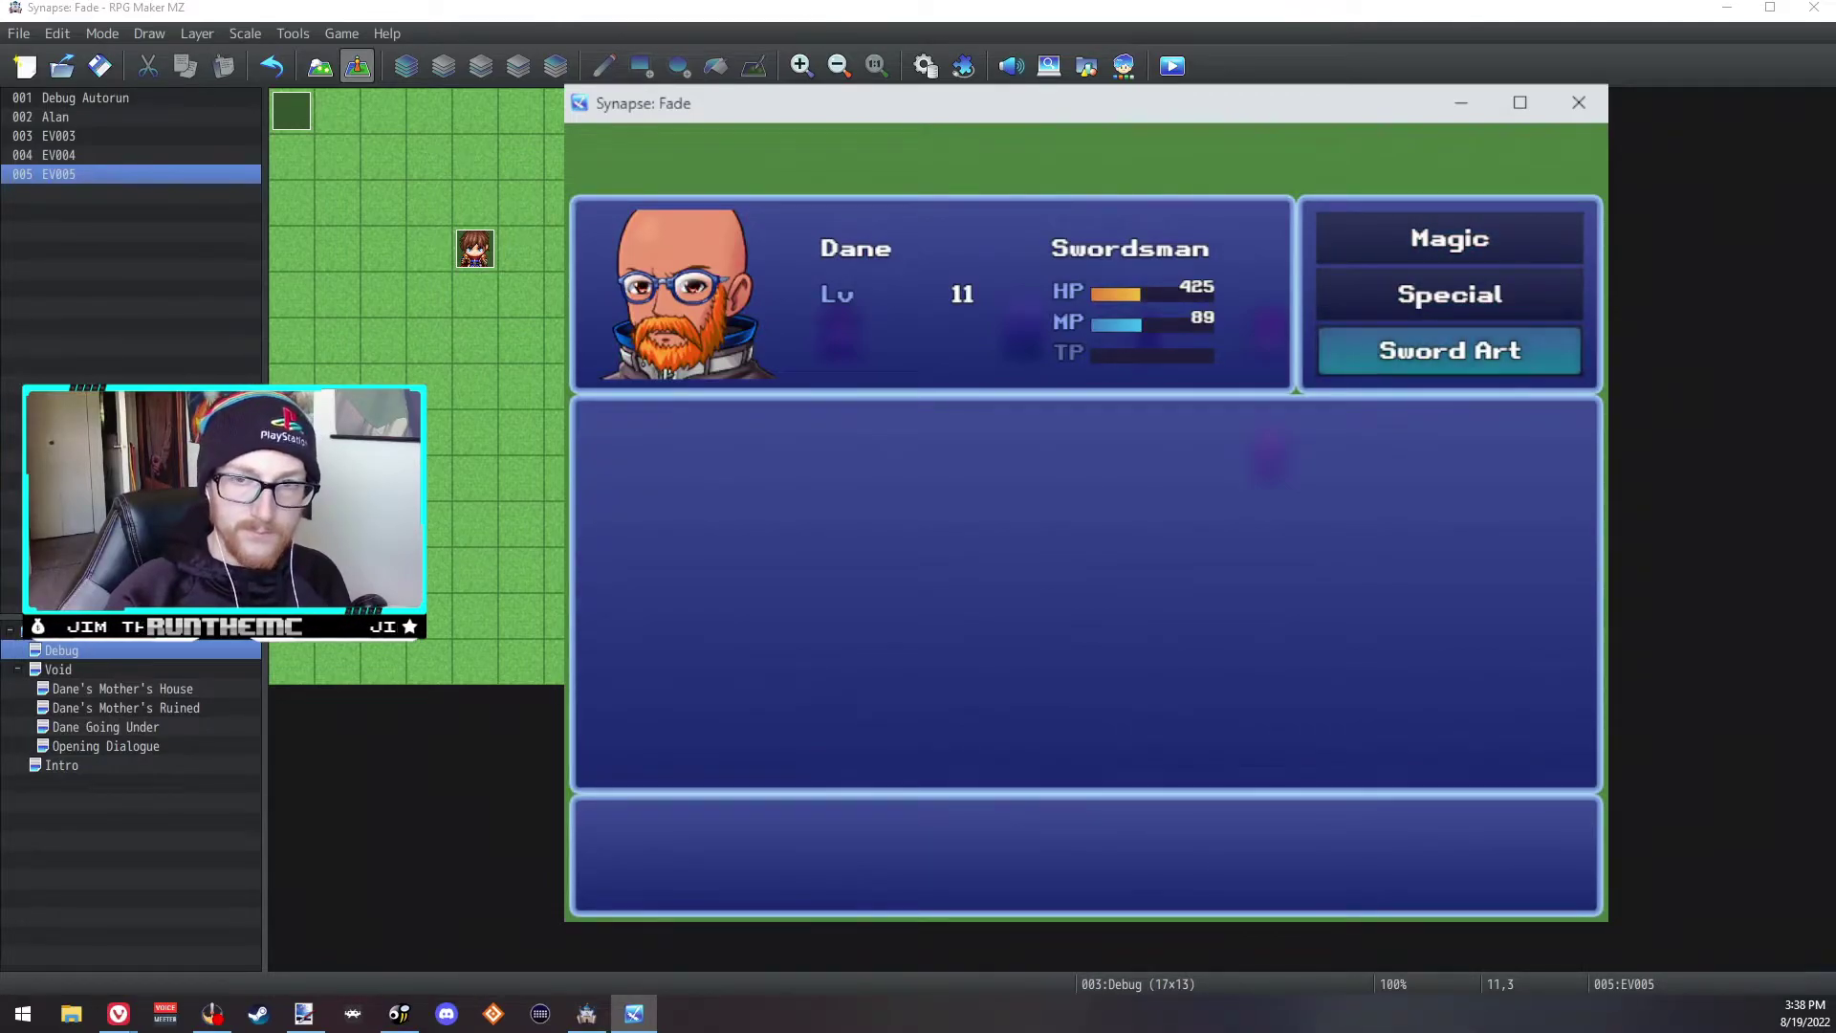
left_click(1579, 102)
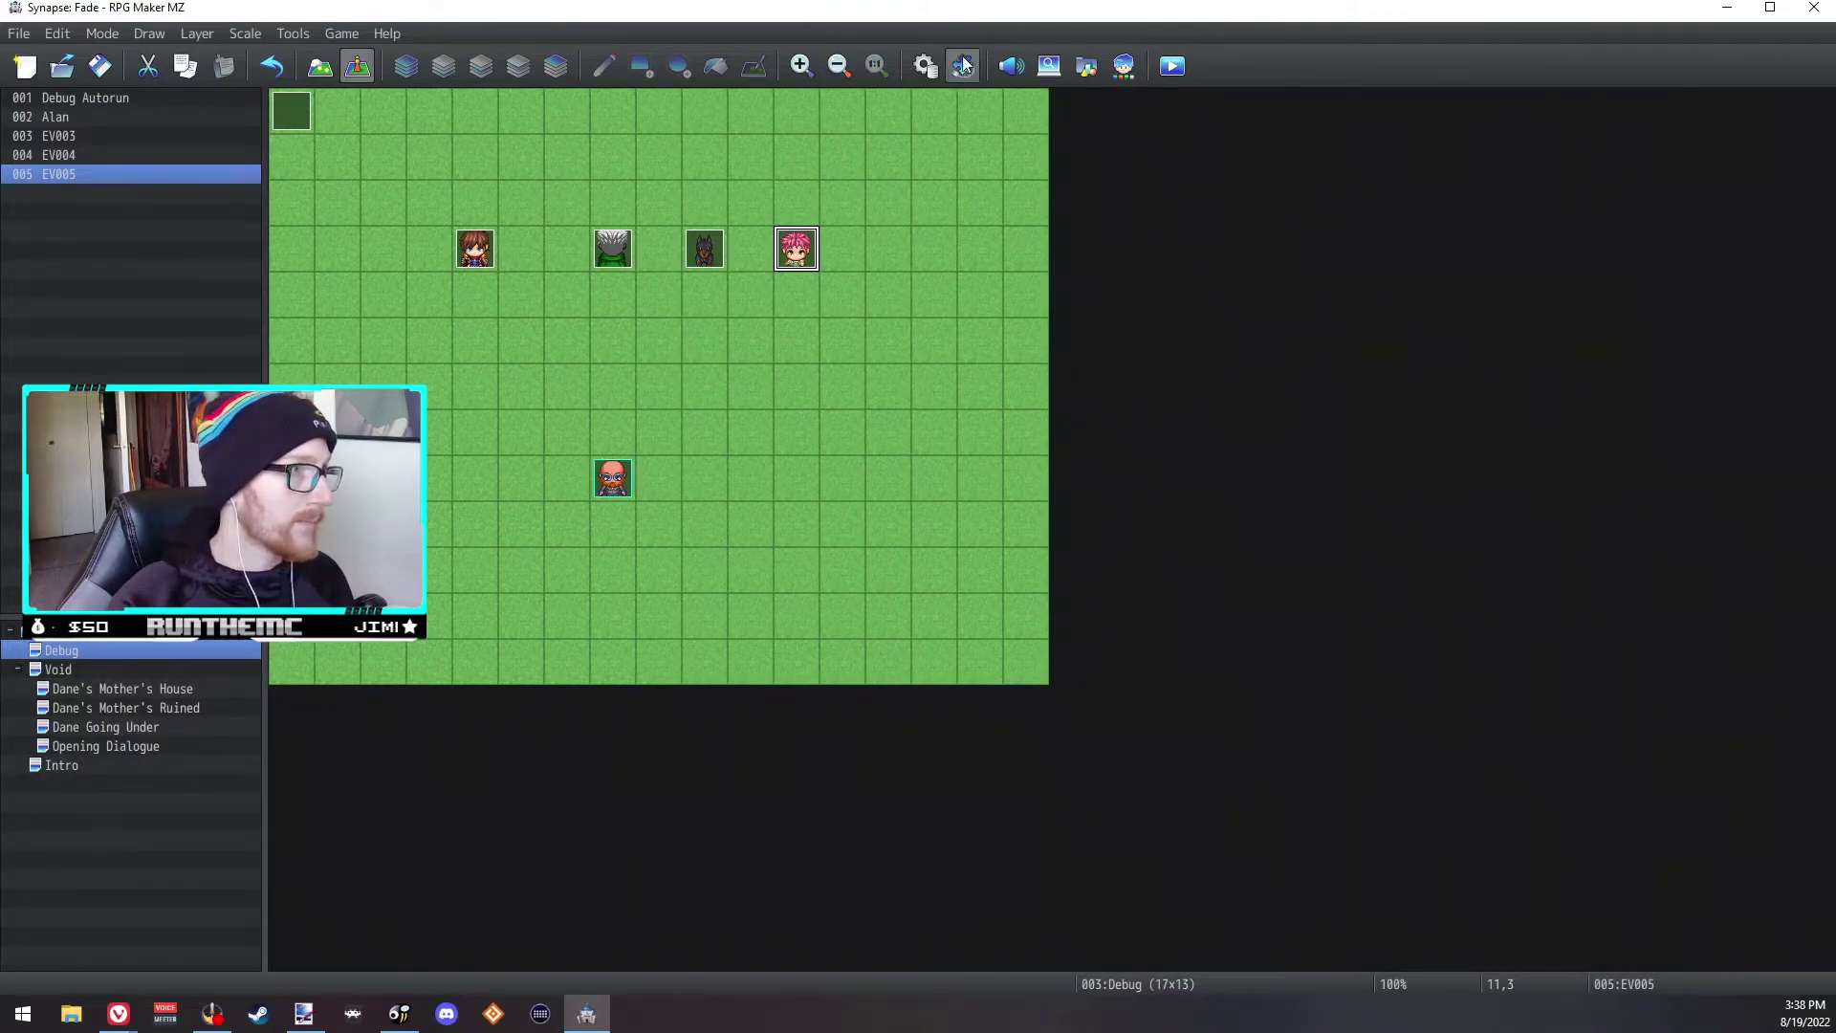
Step: Set the skill type of the Martial Artist skill Qigong to Sword Art in the database and apply it
left_click(924, 65)
scroll(556, 474, "up", 4)
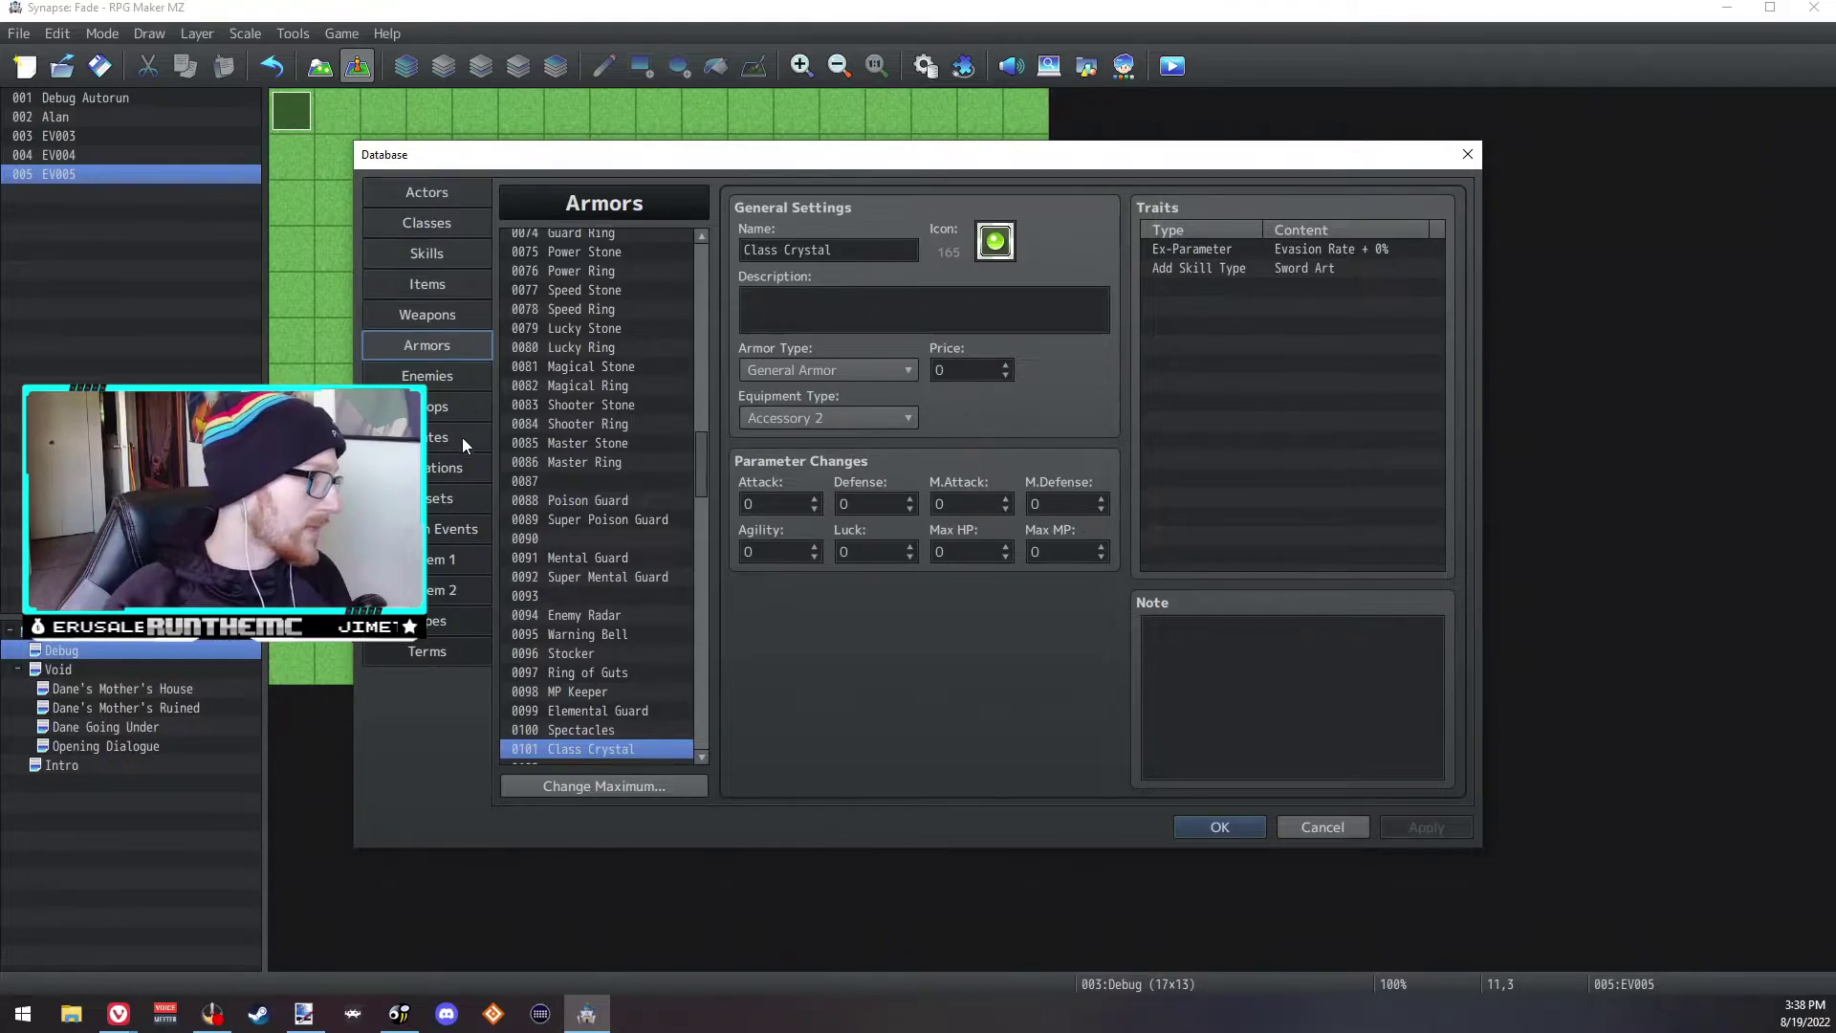
left_click(450, 253)
scroll(697, 451, "up", 1)
scroll(696, 451, "up", 2)
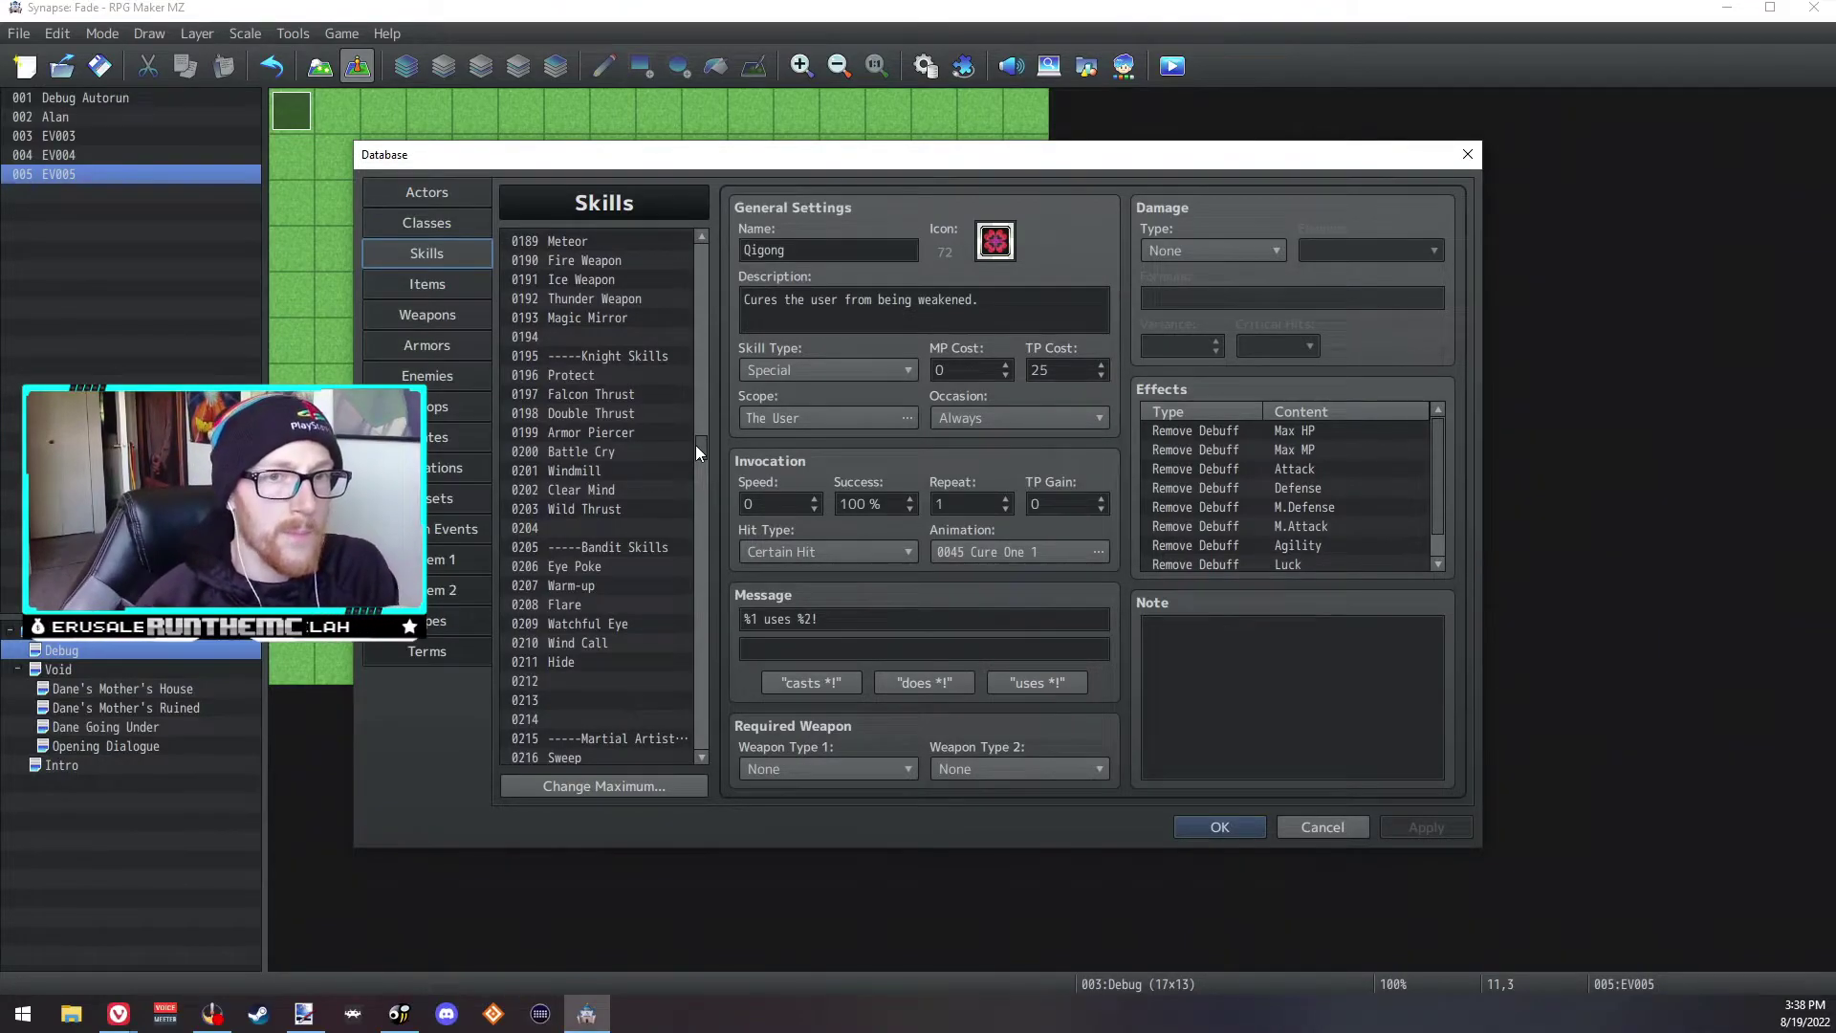
left_click_drag(702, 440, 684, 271)
scroll(554, 392, "down", 2)
left_click_drag(696, 295, 709, 454)
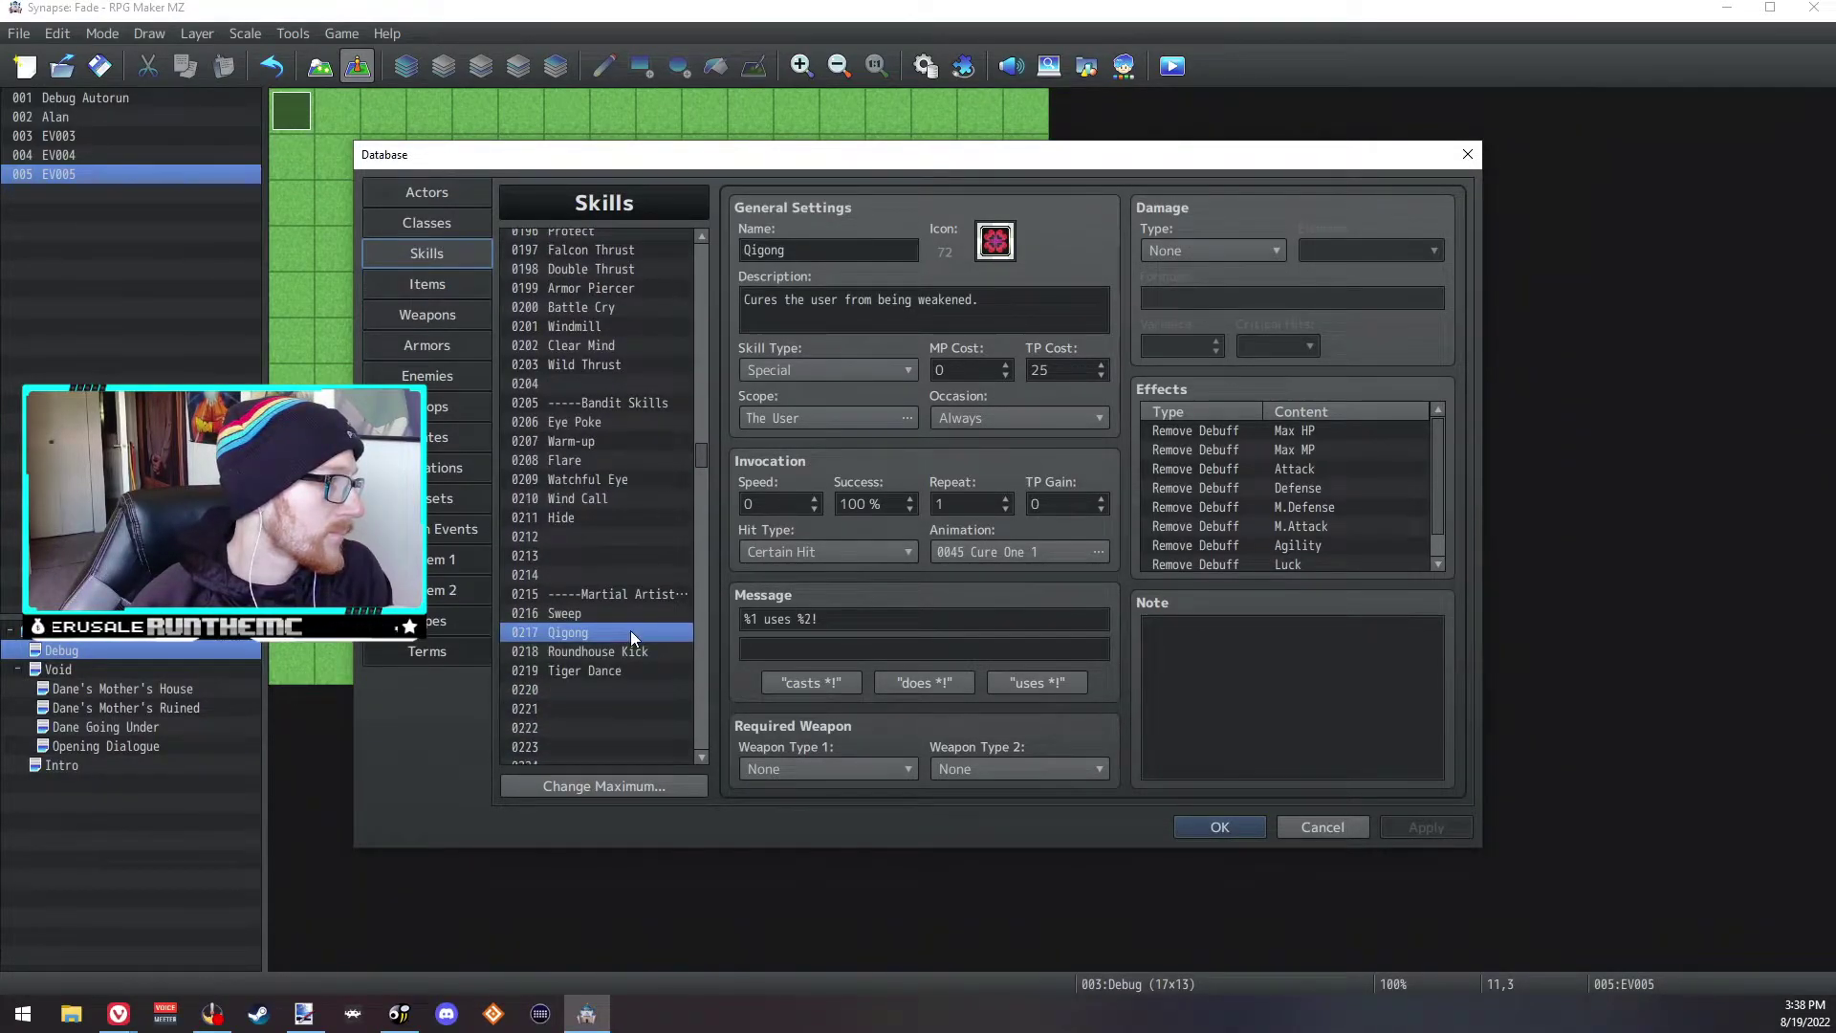
left_click(869, 371)
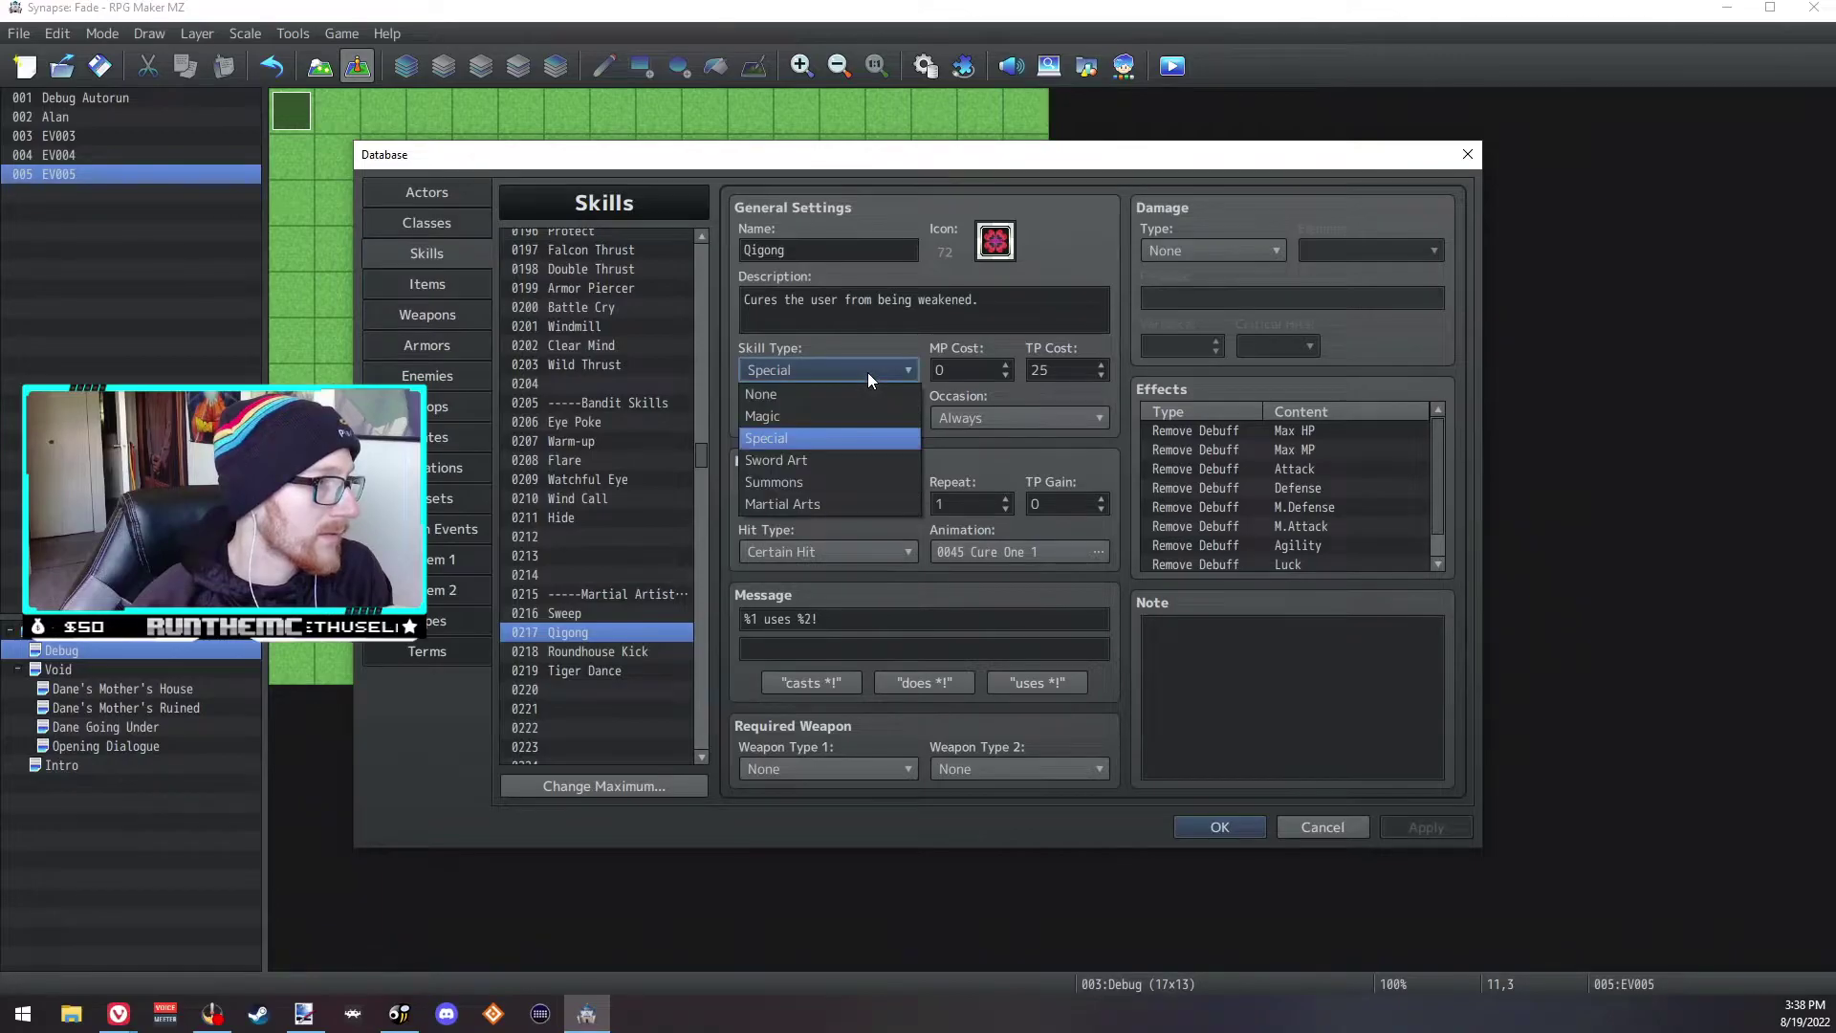
left_click(801, 457)
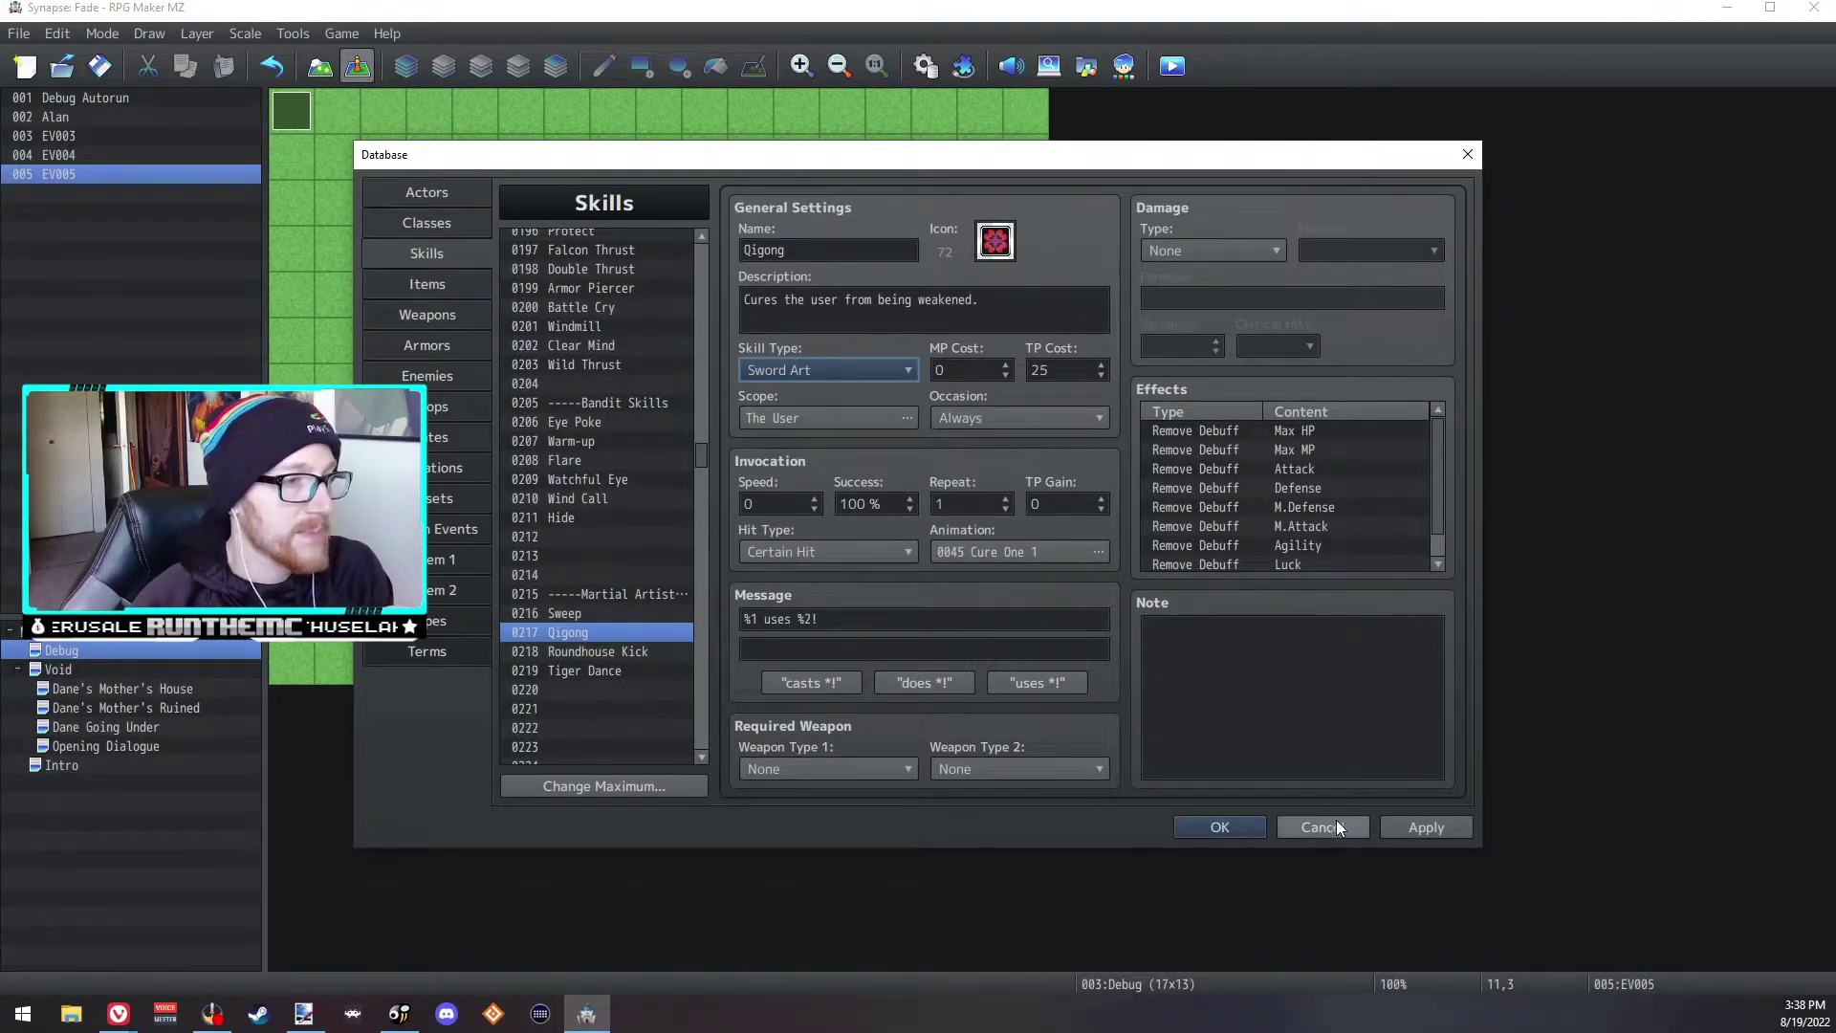
left_click(1394, 826)
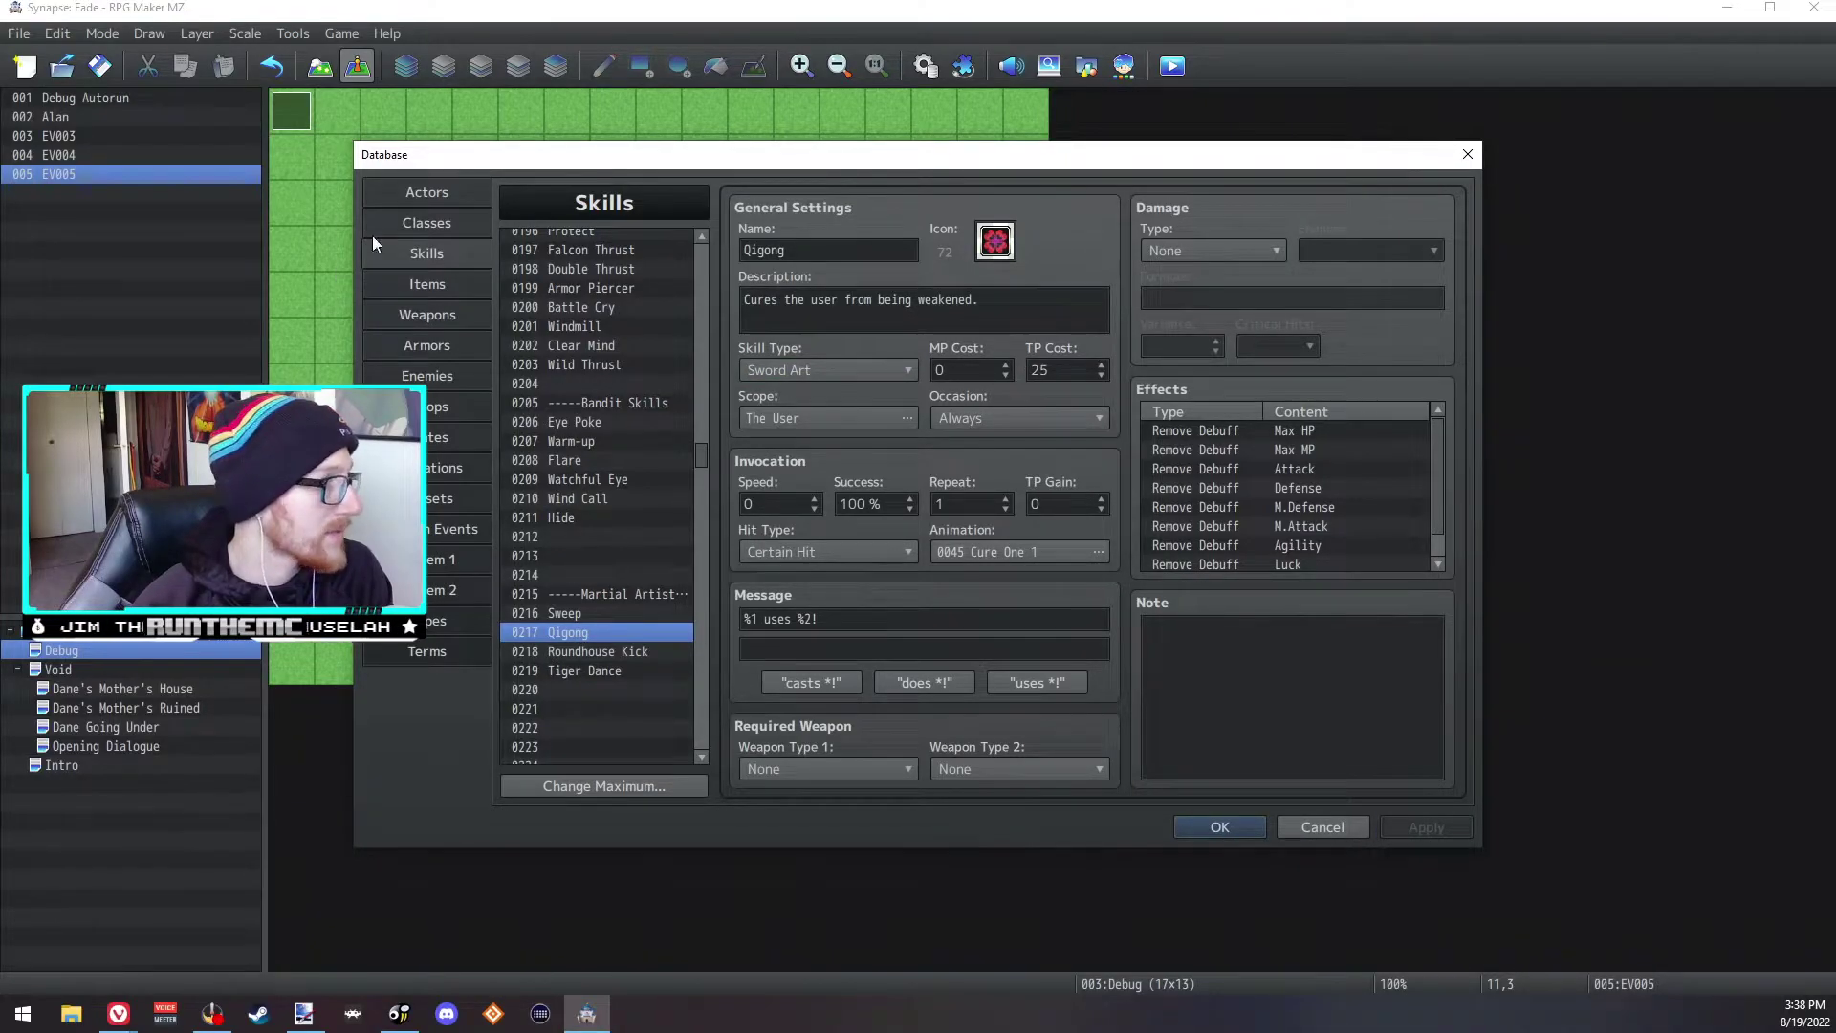
Step: Review the Martial Artist class's learnable skills and close the database
left_click(426, 224)
left_click(613, 314)
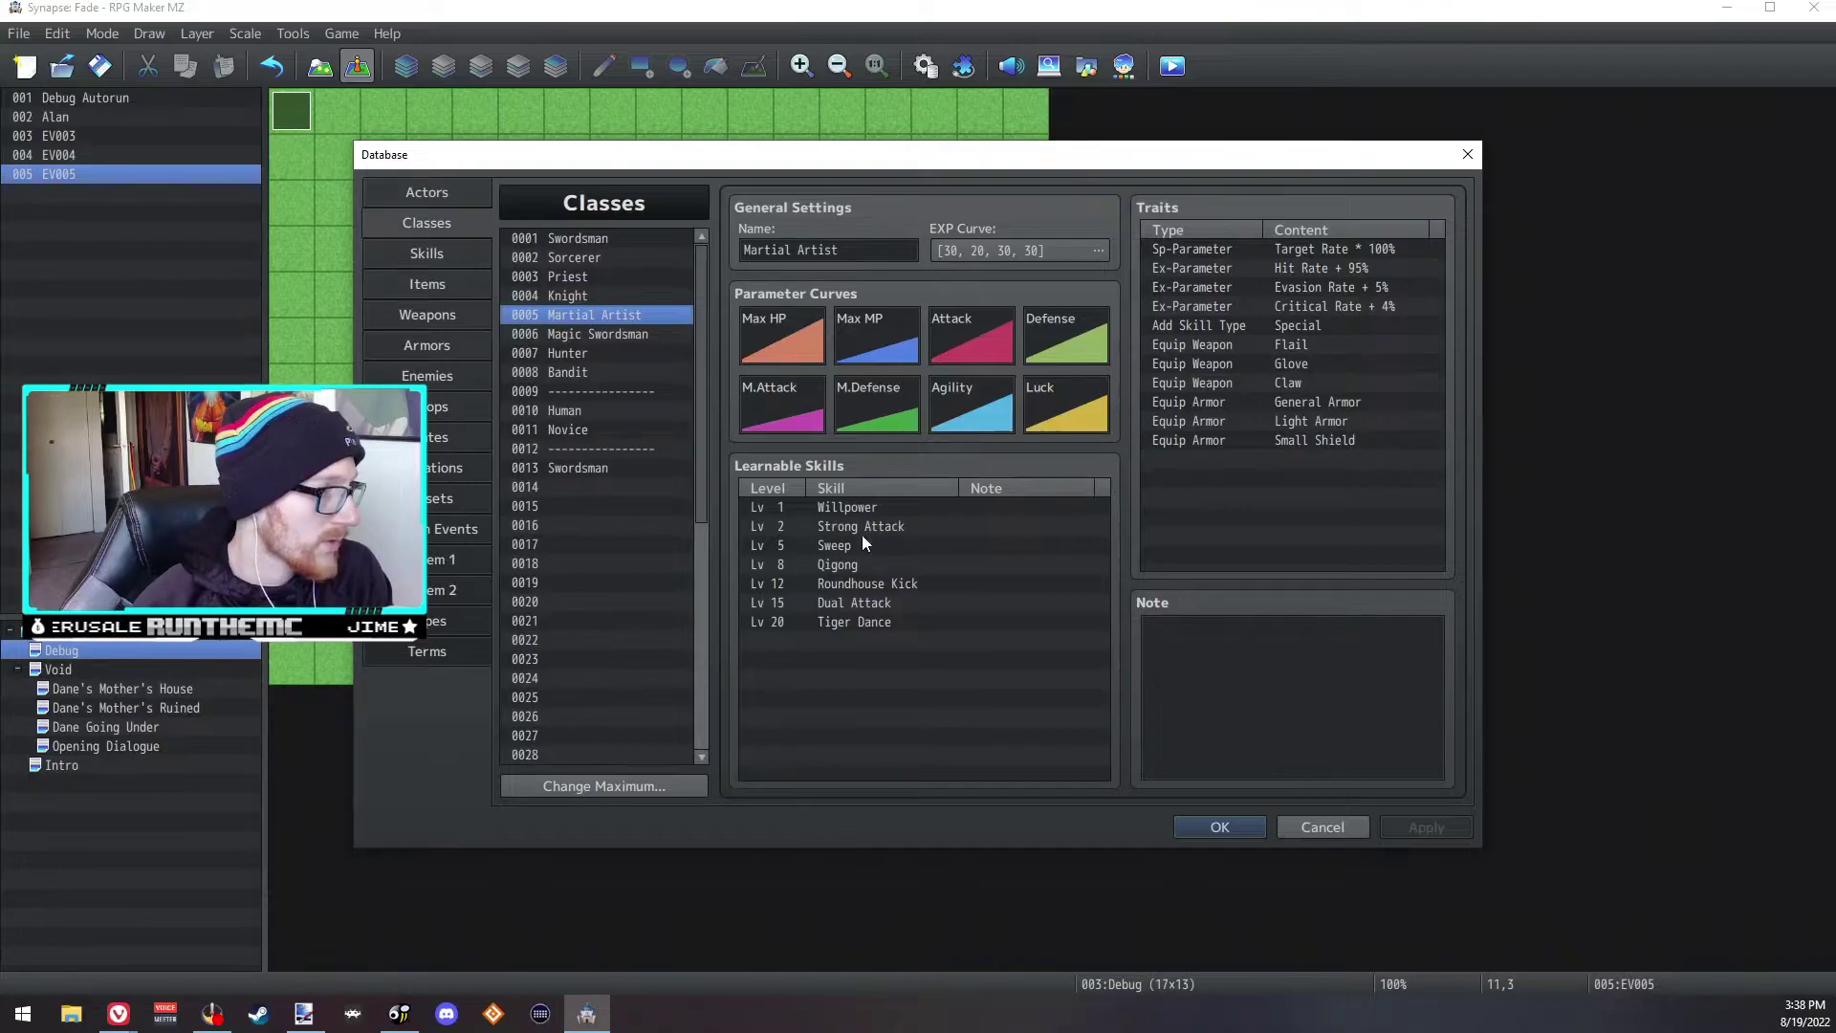
left_click(1203, 830)
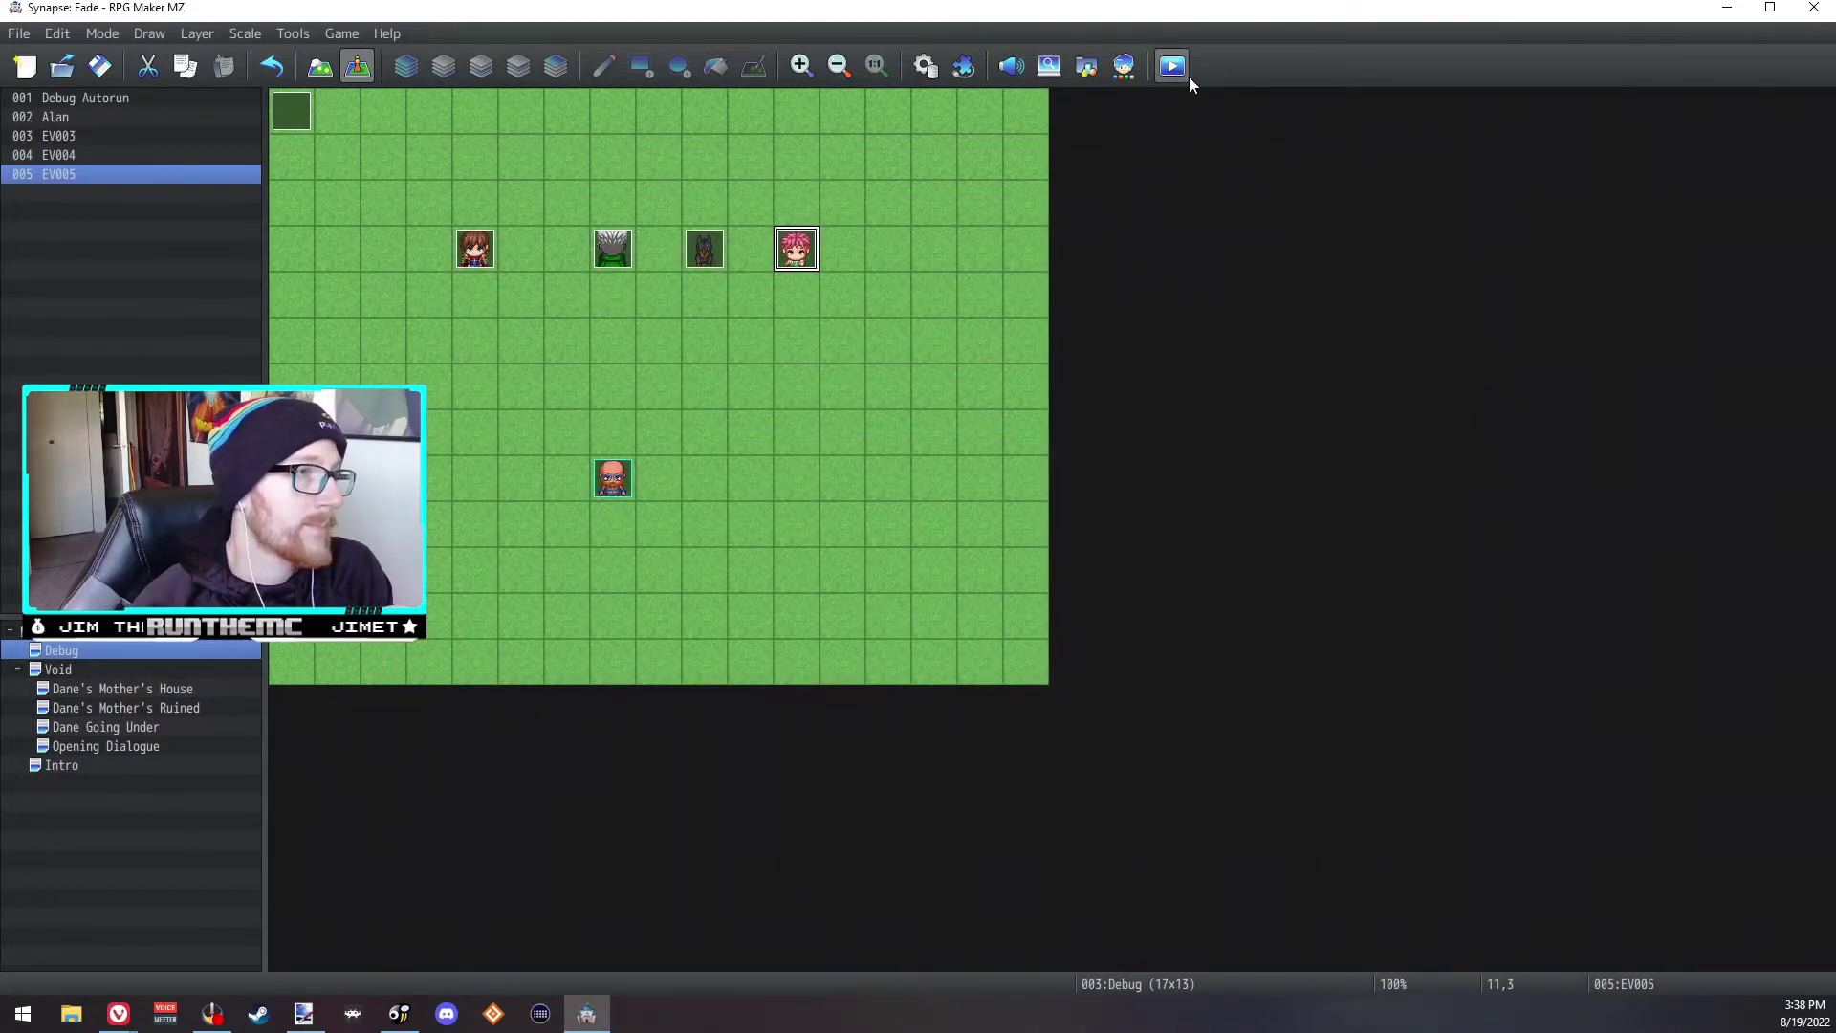
Step: Launch a playtest with the Qigong change saved and begin a new game
left_click(1185, 75)
left_click(901, 527)
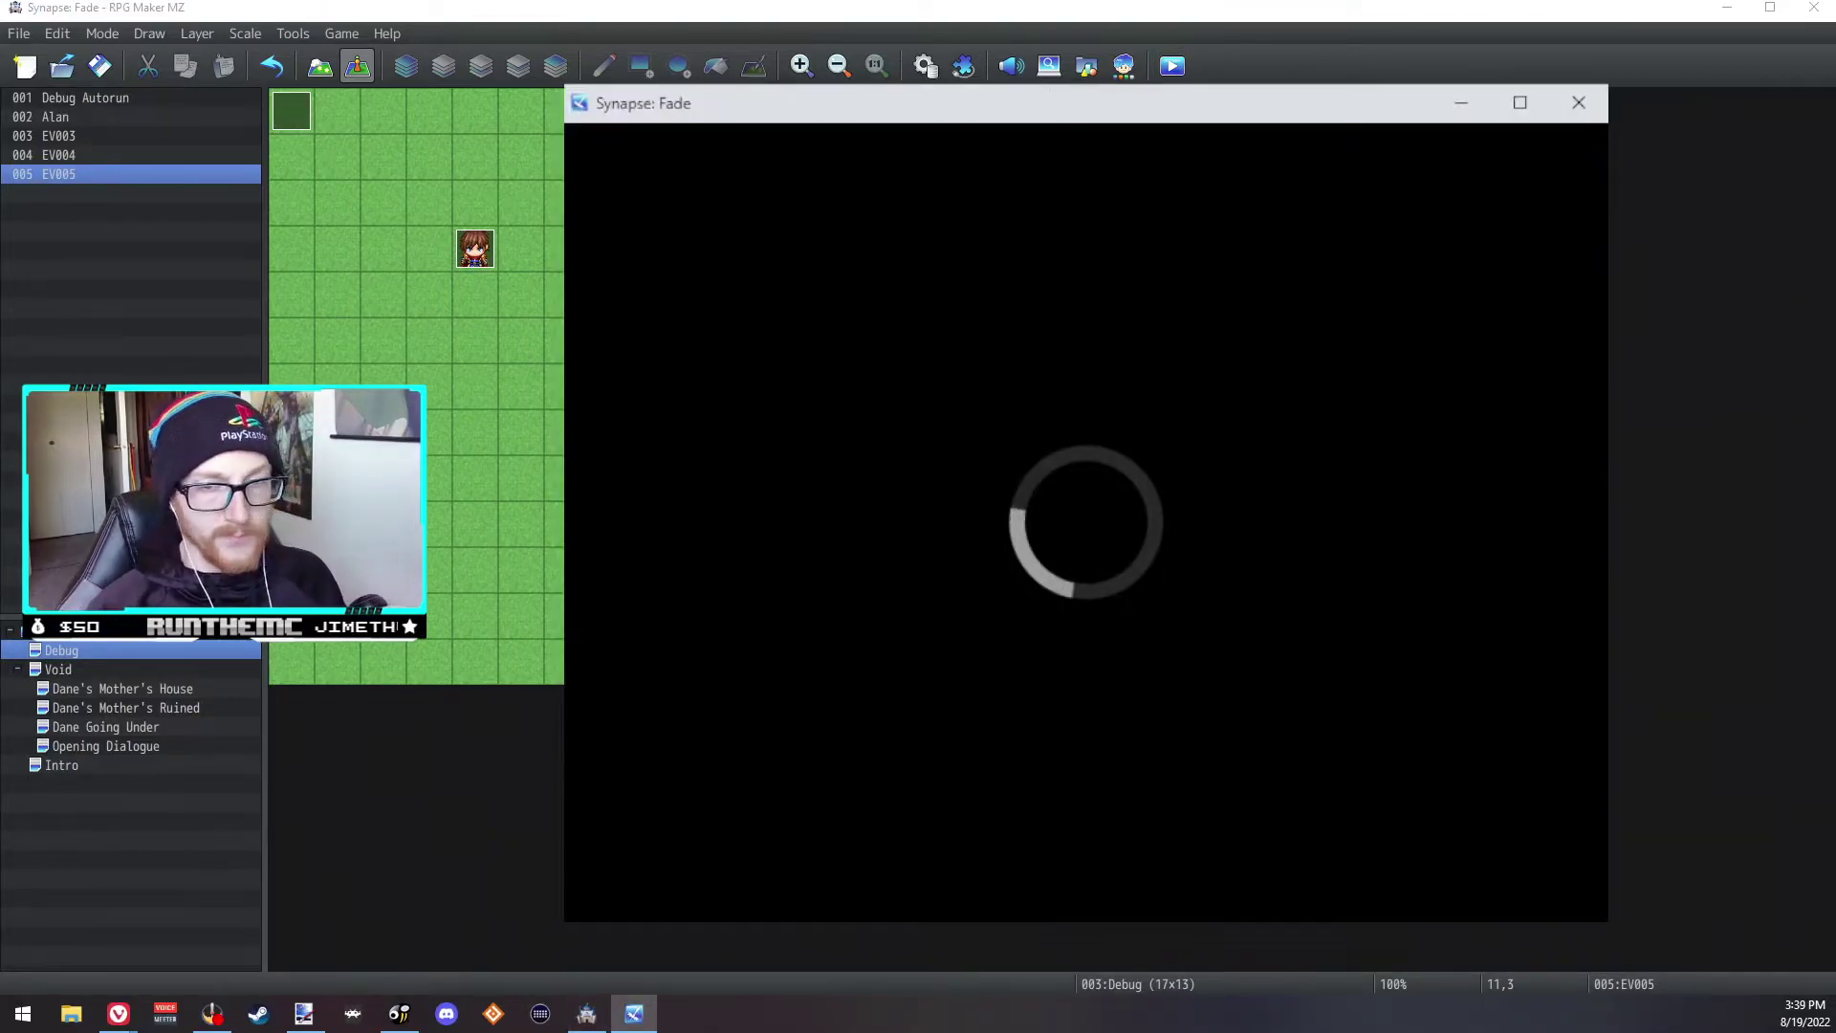
key("Up")
key("Return")
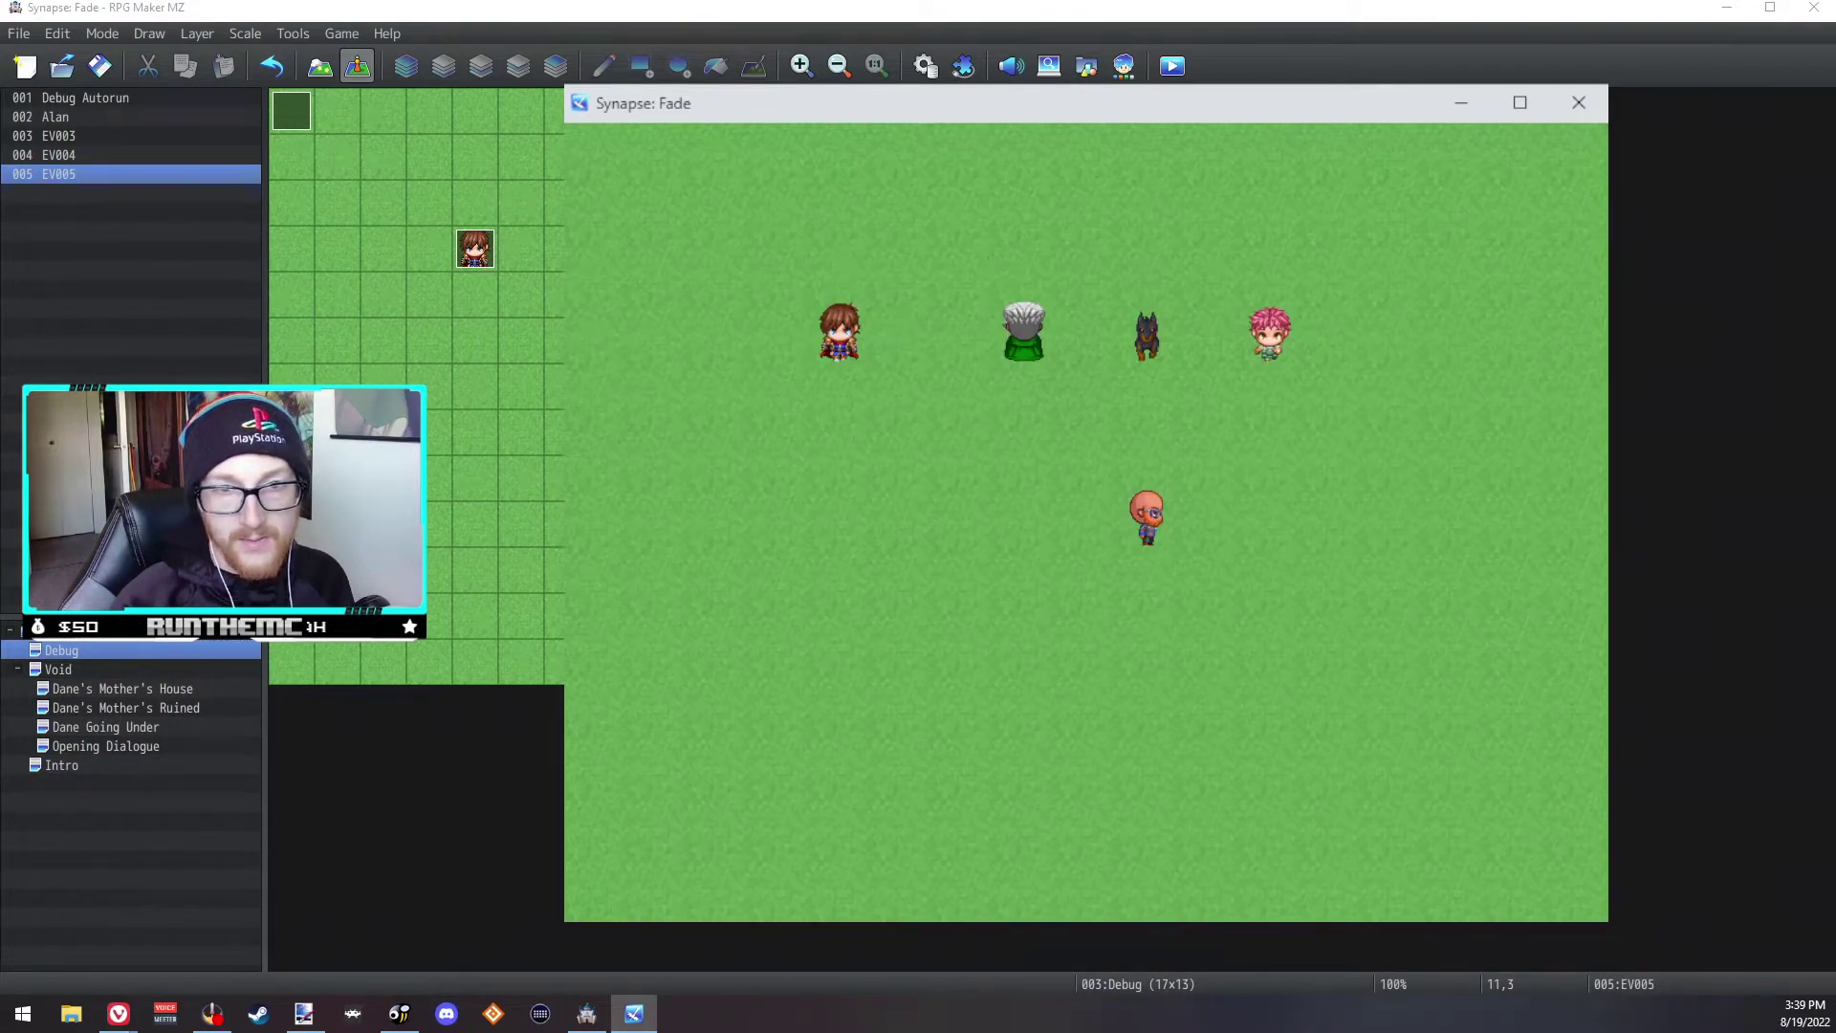
Step: Check the skill types in Dane's skill menu before triggering any event
key("Escape")
key("Right")
key("Return")
key("Return")
key("Down")
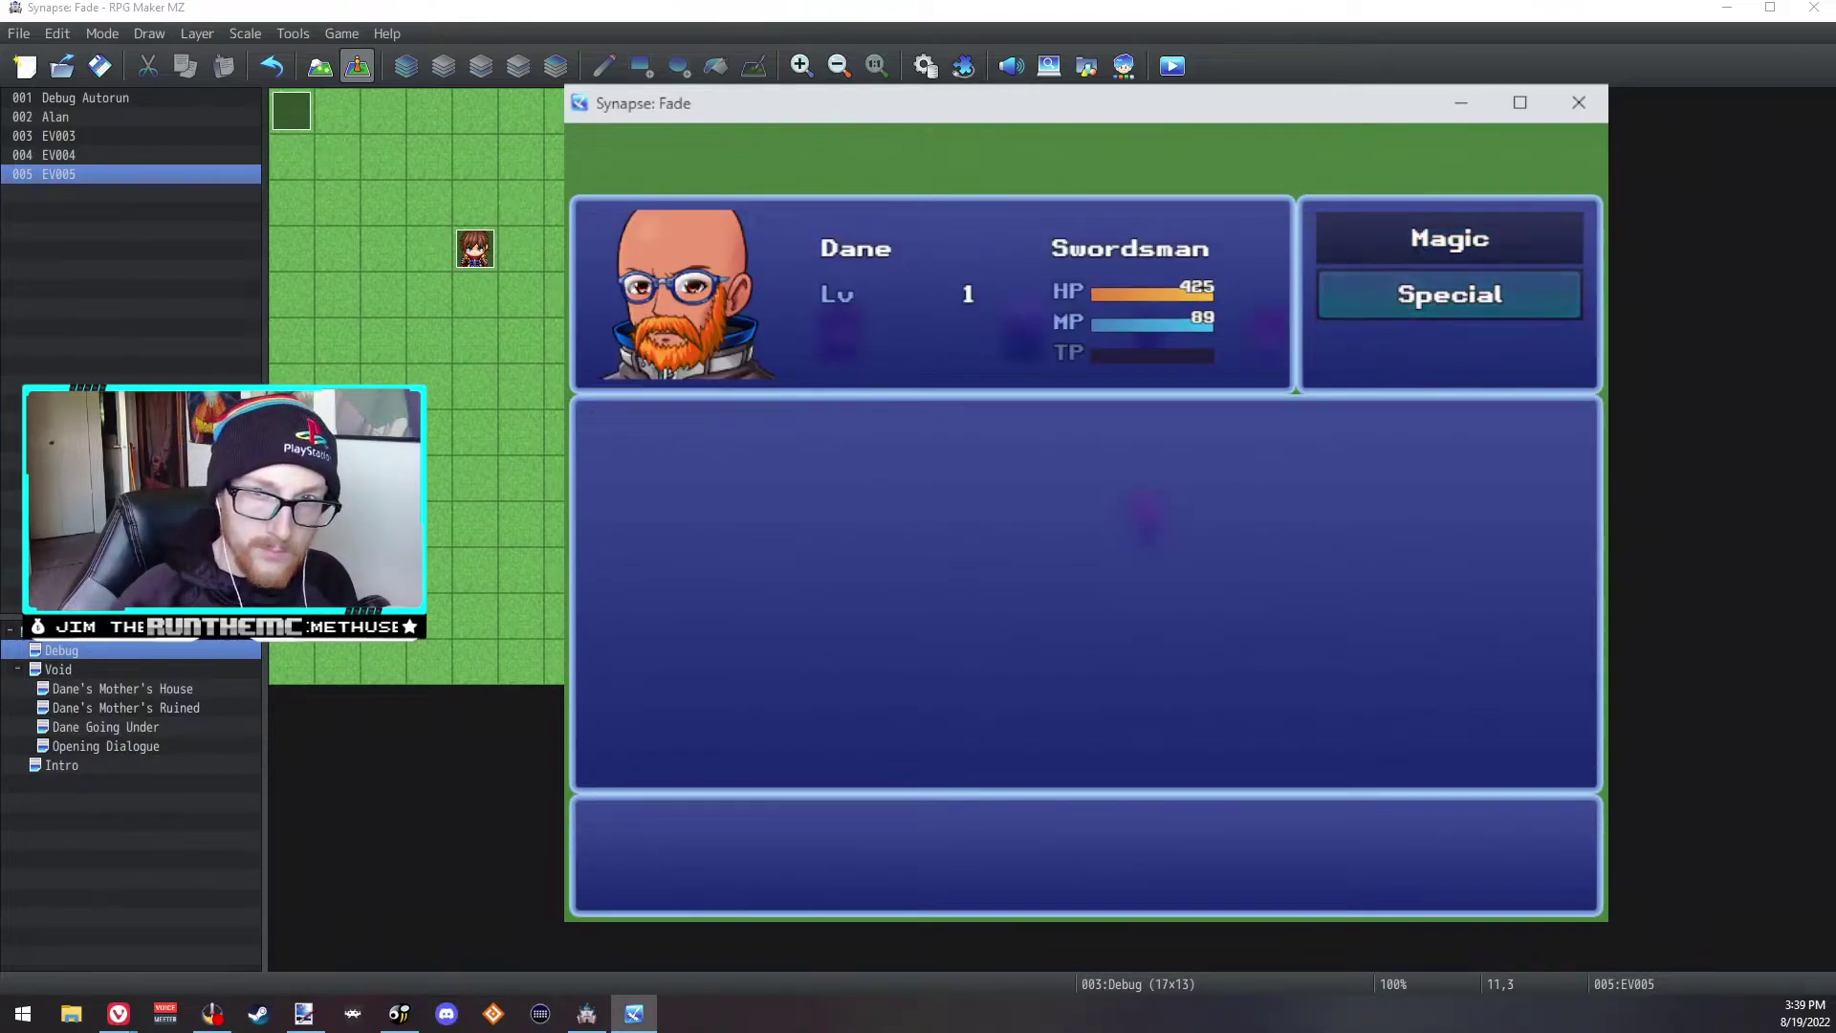
key("Escape")
key("Escape")
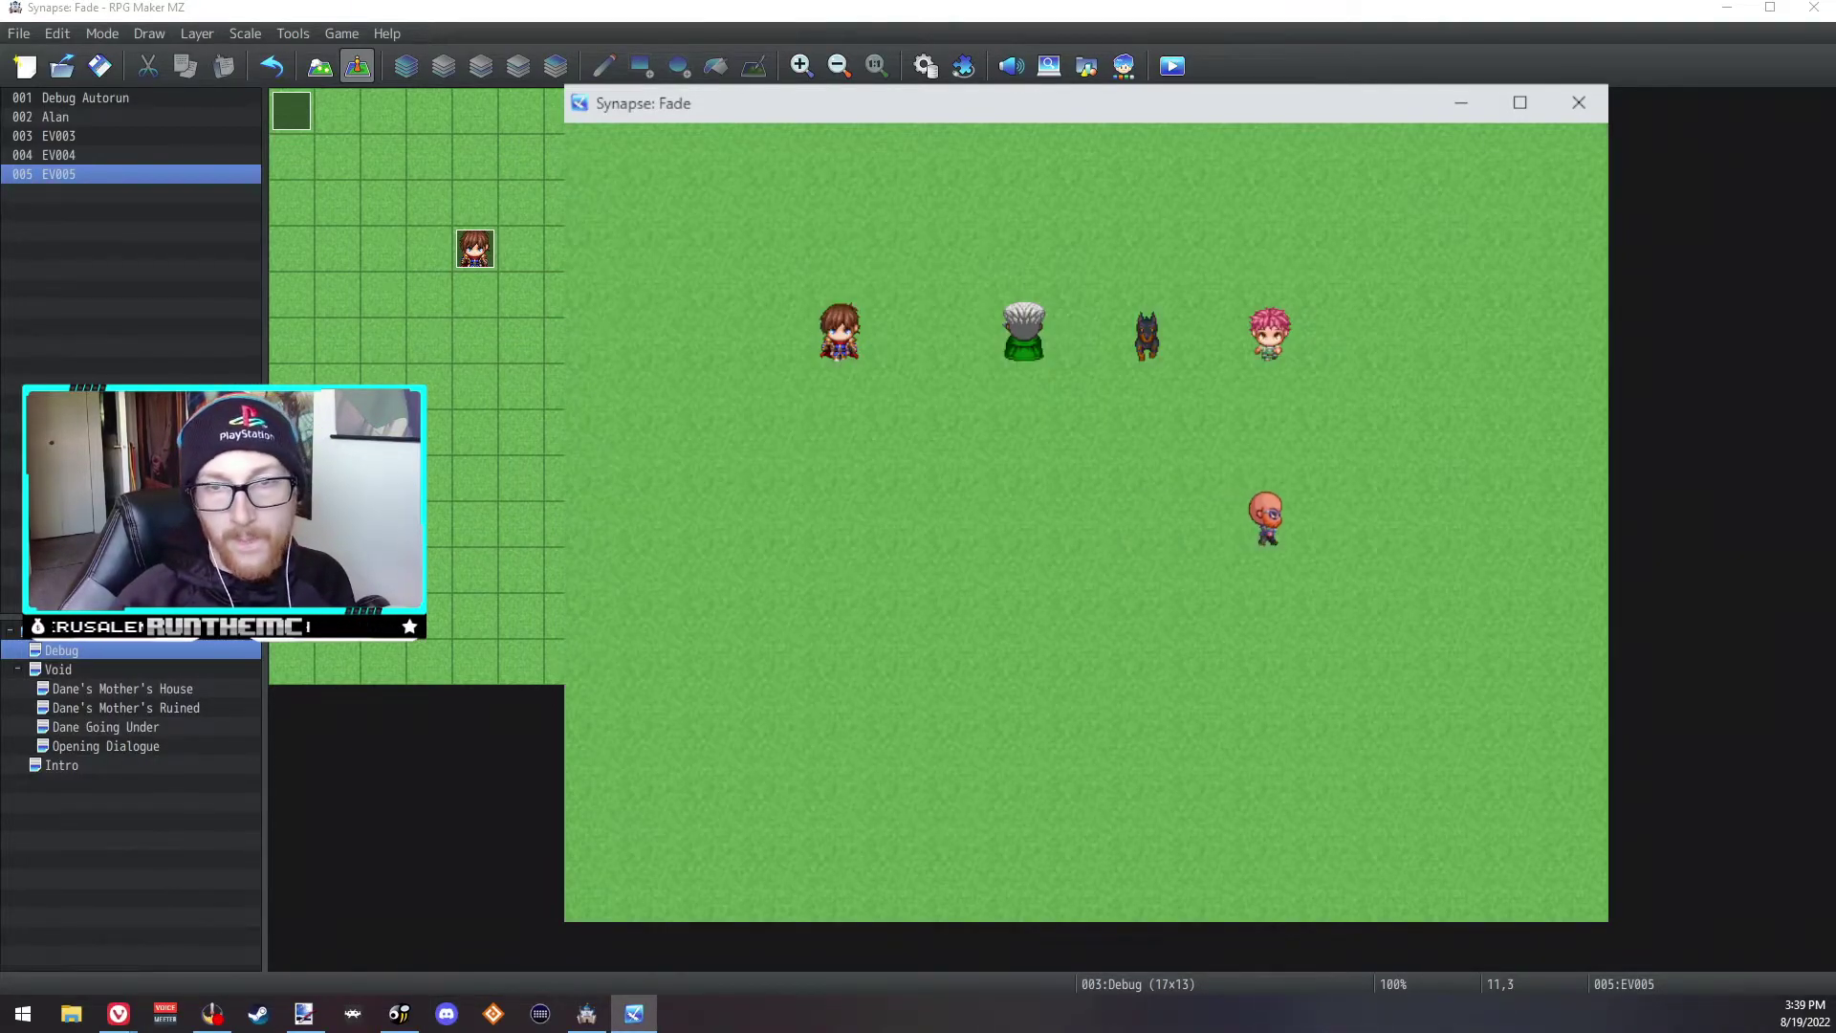
Step: Trigger the pink-haired character's event and dismiss its level-up messages
key("Return")
key("Return")
key("Down")
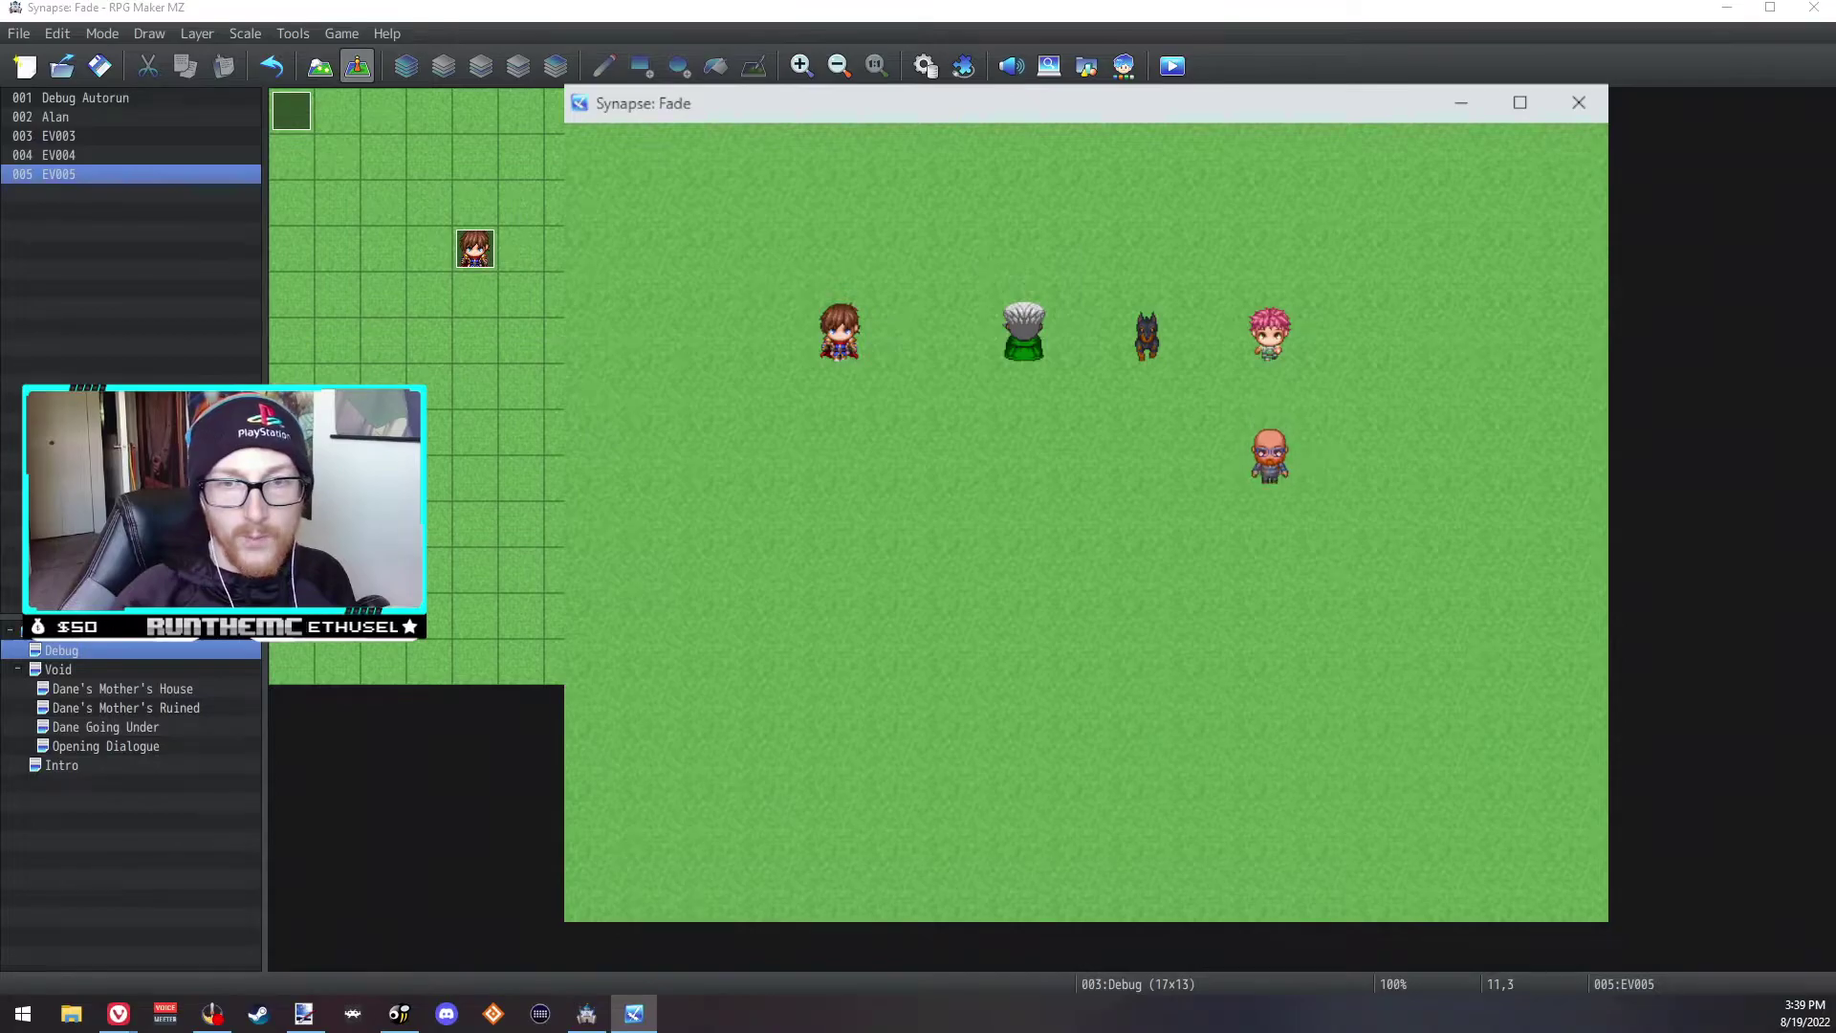
Step: Examine Dane's skill types and the skills listed under Special after the level-up
key("Escape")
key("Right")
key("Return")
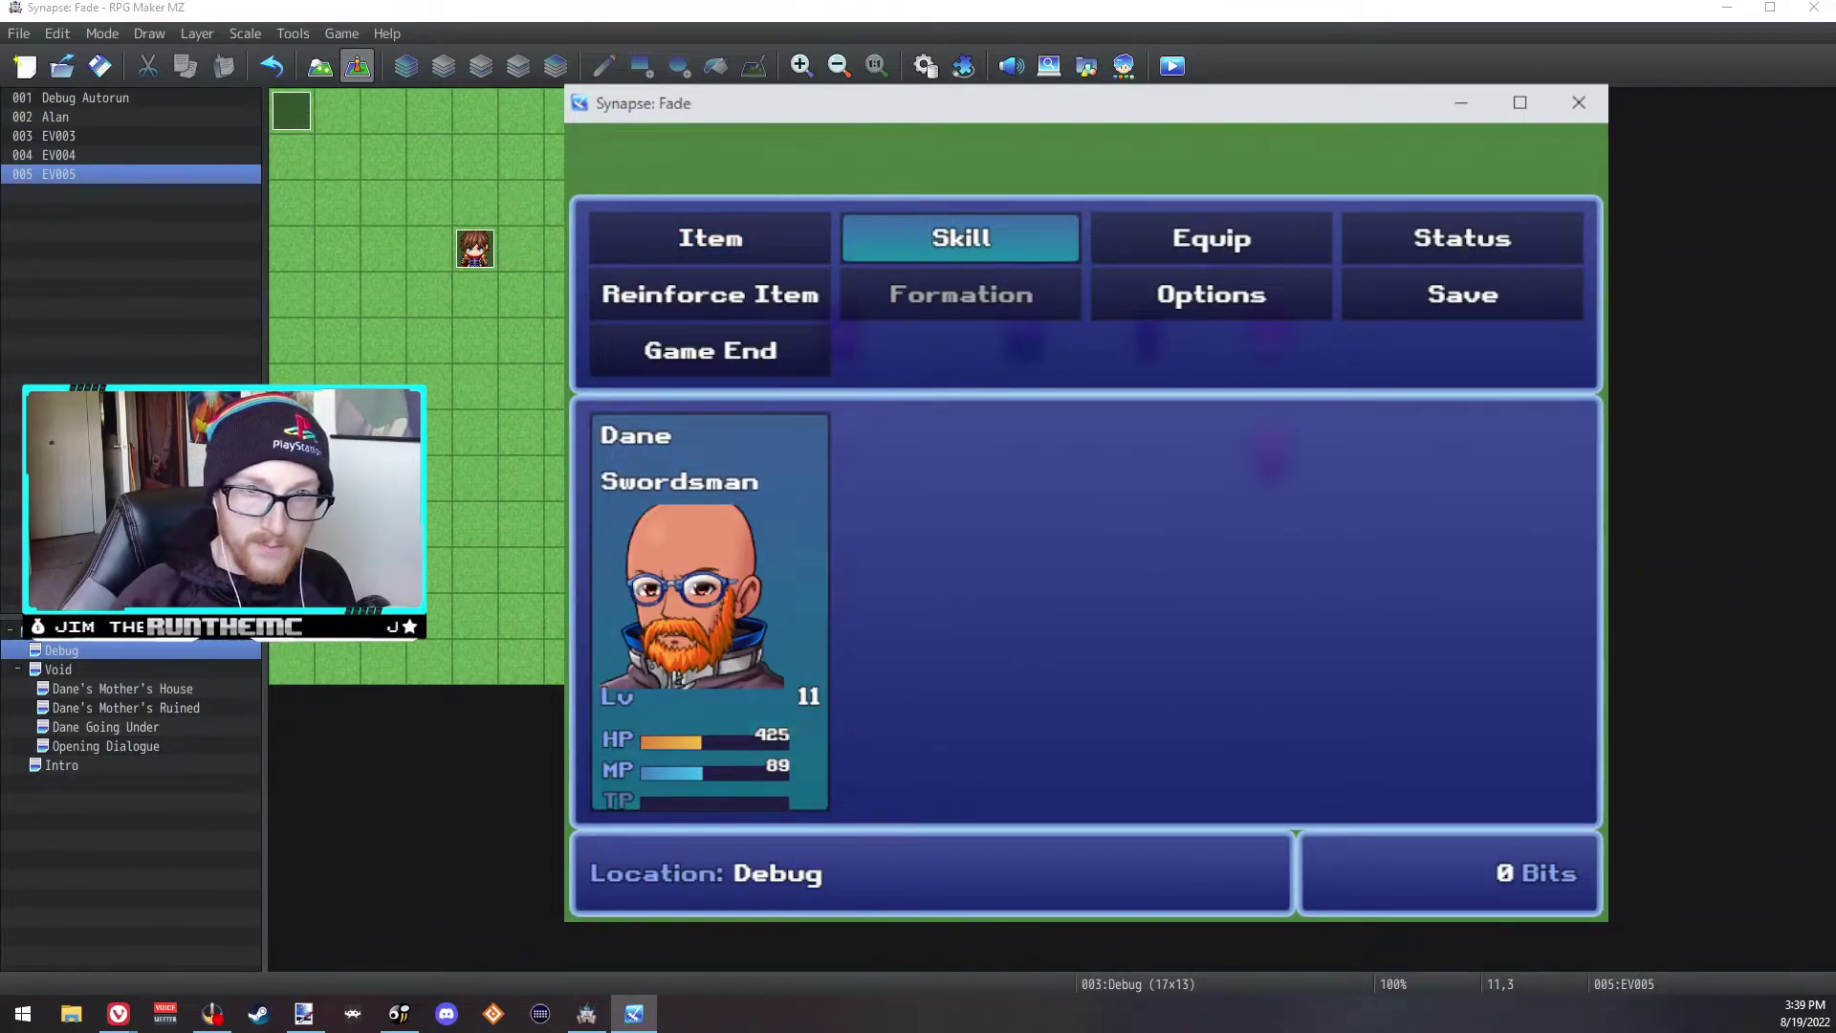
key("Return")
key("Down")
key("Return")
key("Down")
key("Up")
key("Right")
key("Escape")
key("Escape")
key("Left")
key("Right")
key("Right")
key("Left")
key("Left")
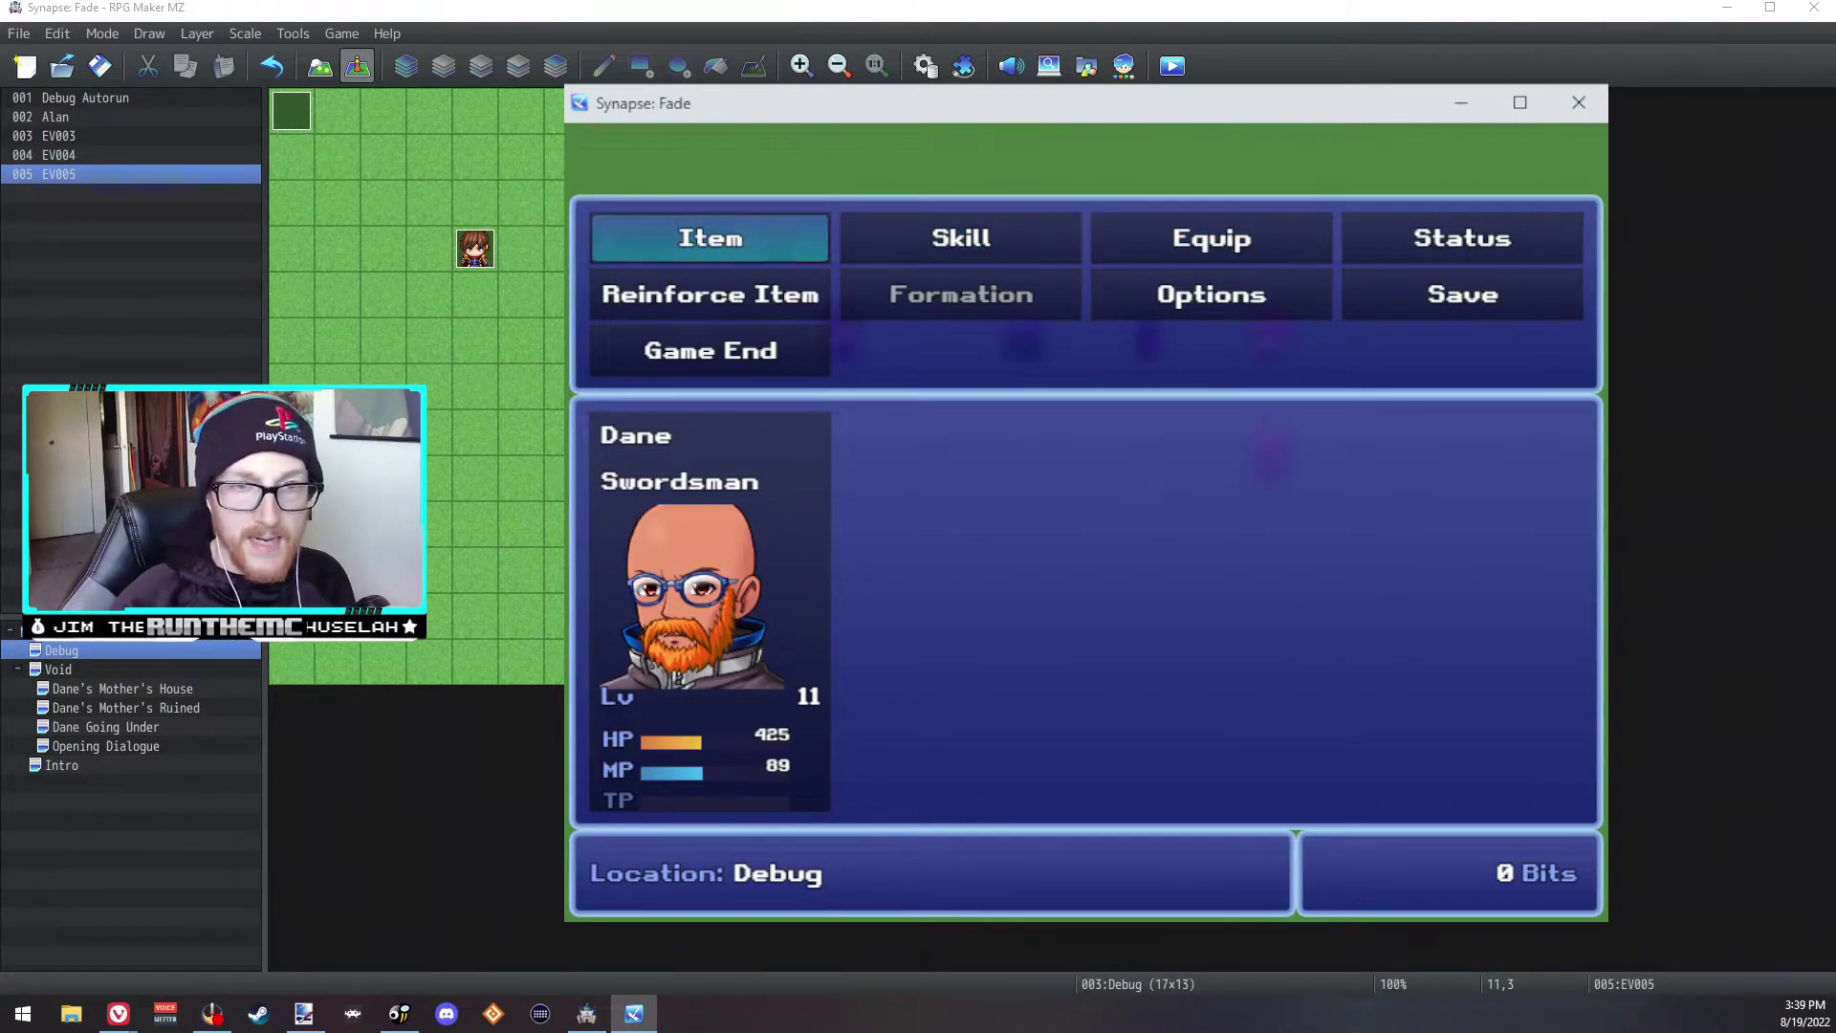
Step: Equip the Class Crystal in Dane's Accessory slot and return to the main menu
key("Right")
key("Right")
key("Return")
key("Return")
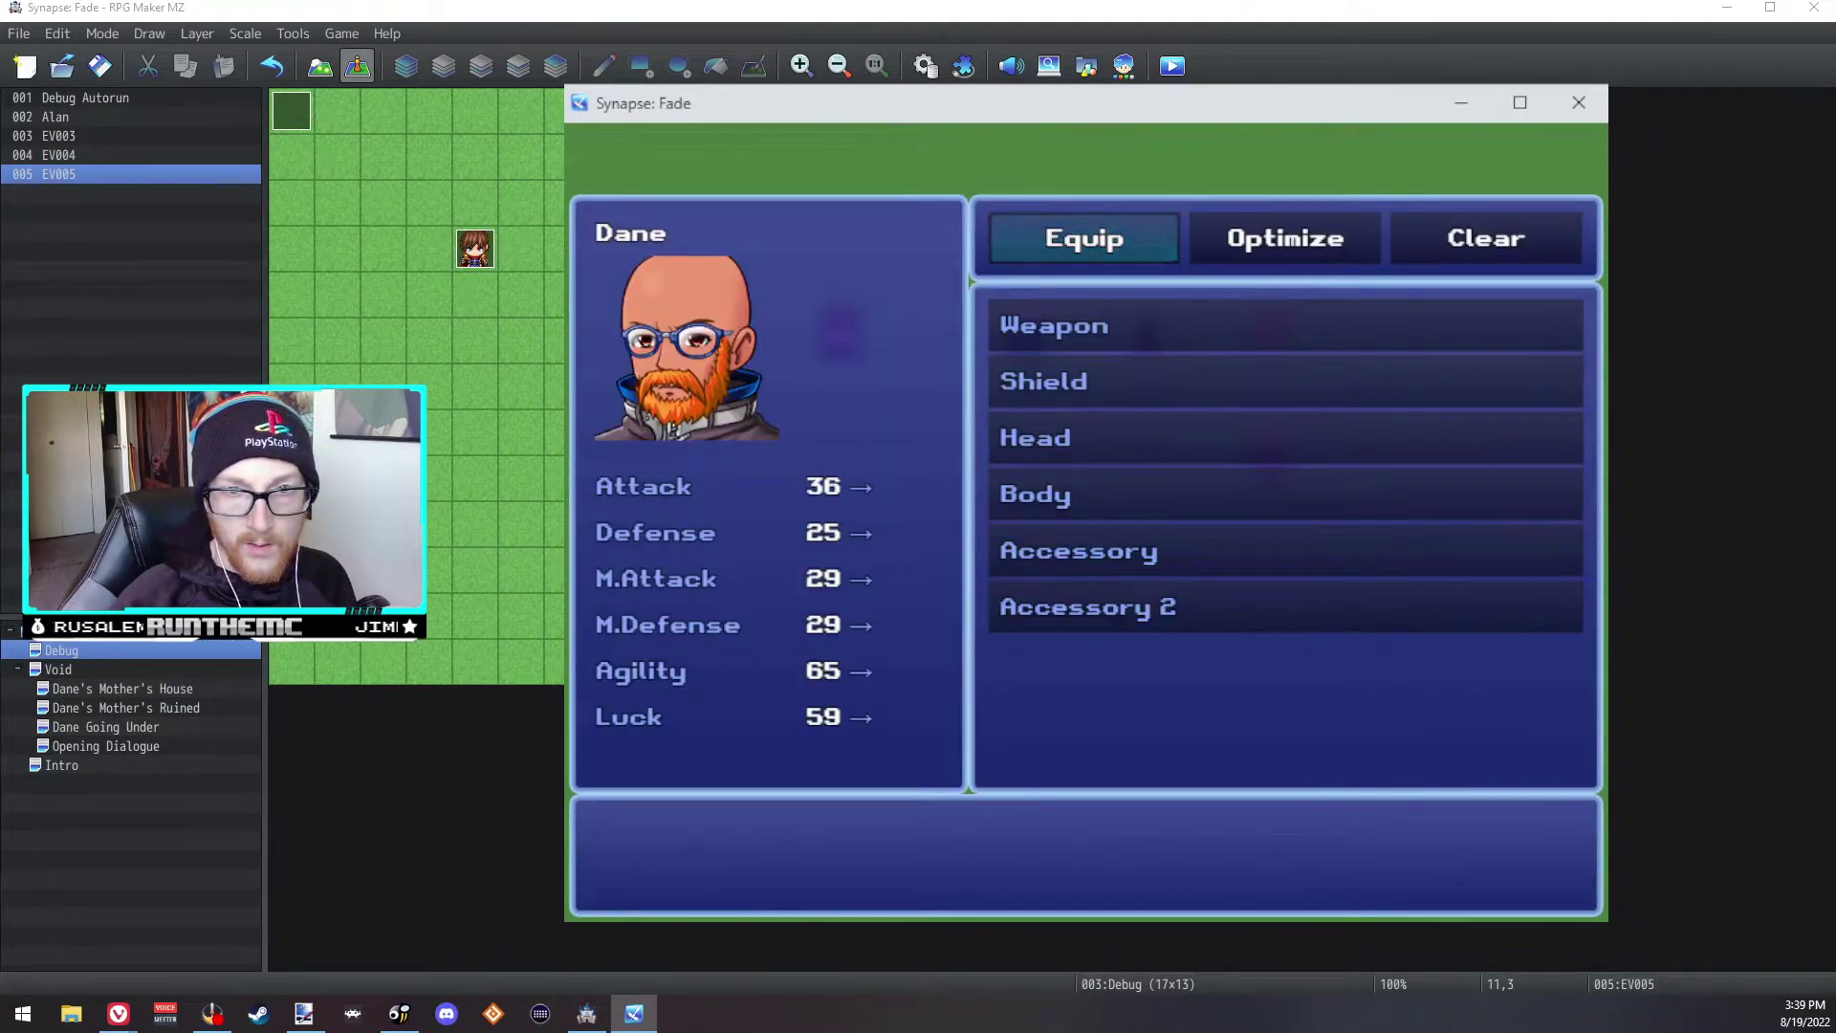
key("Return")
key("Down")
key("Return")
key("Escape")
key("Down")
key("Down")
key("Down")
key("Down")
key("Down")
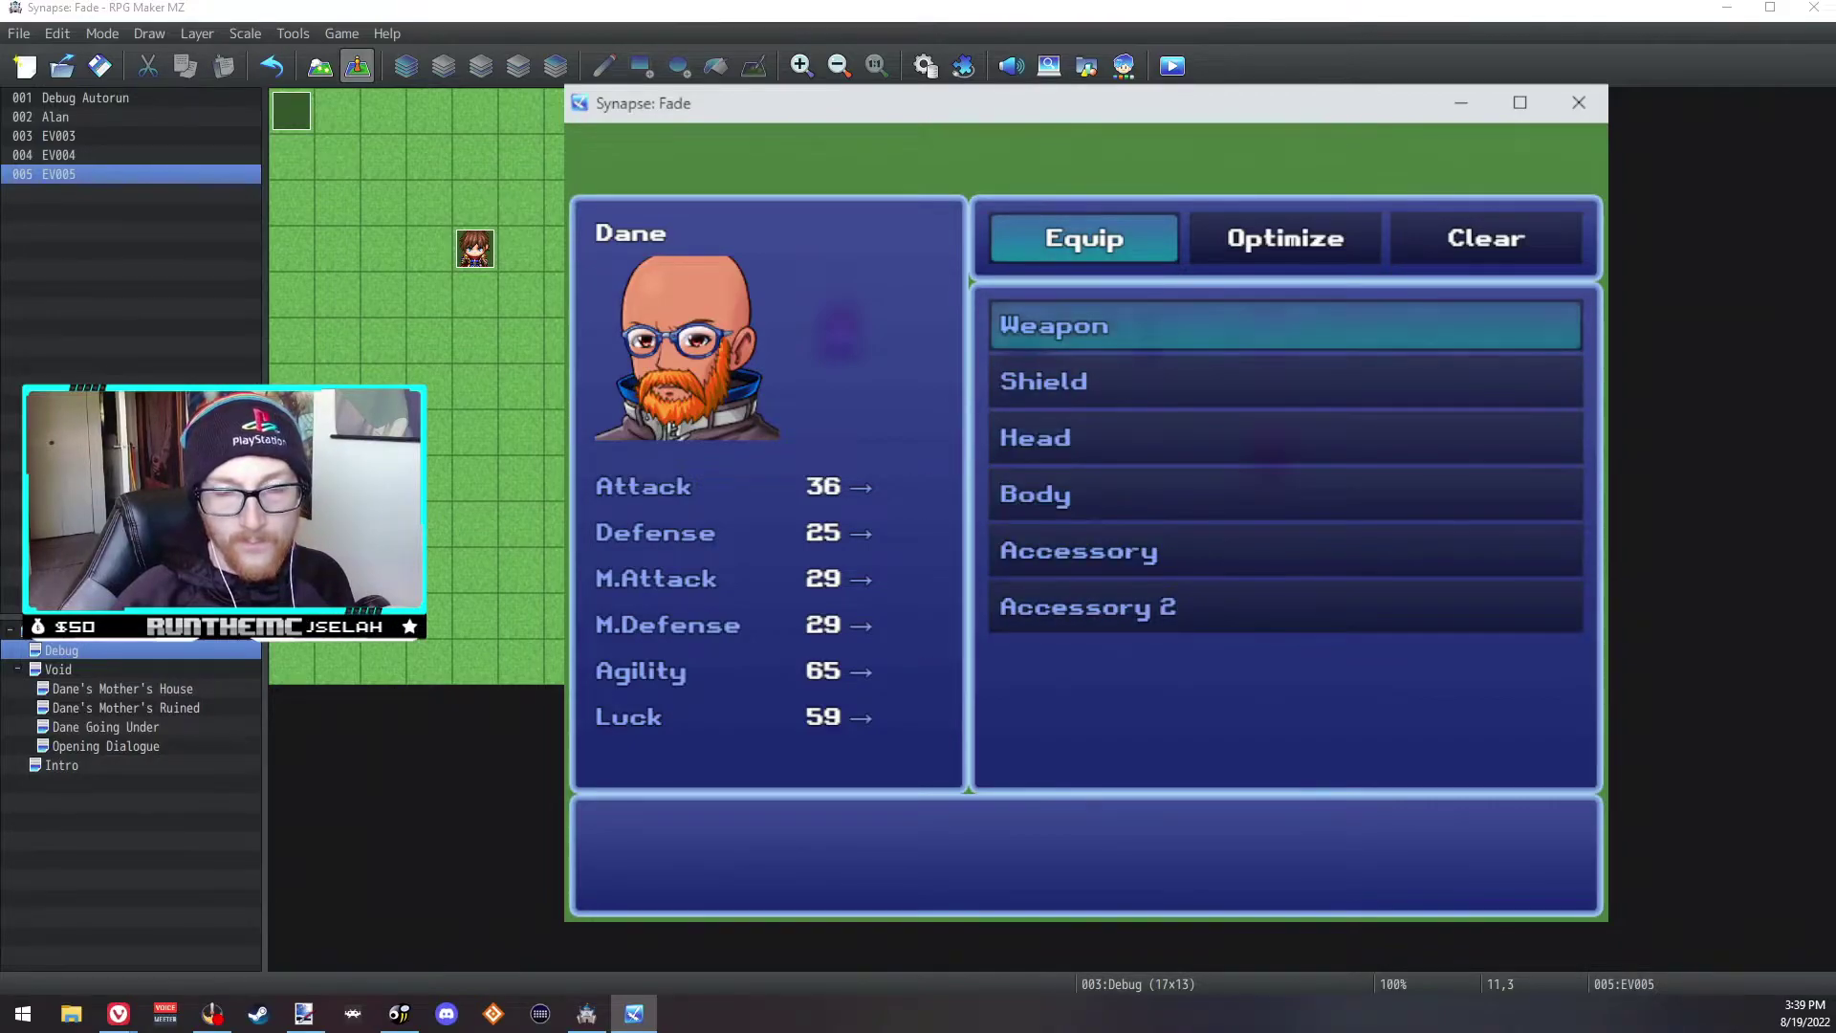
key("Up")
key("Return")
key("Return")
key("Escape")
key("Escape")
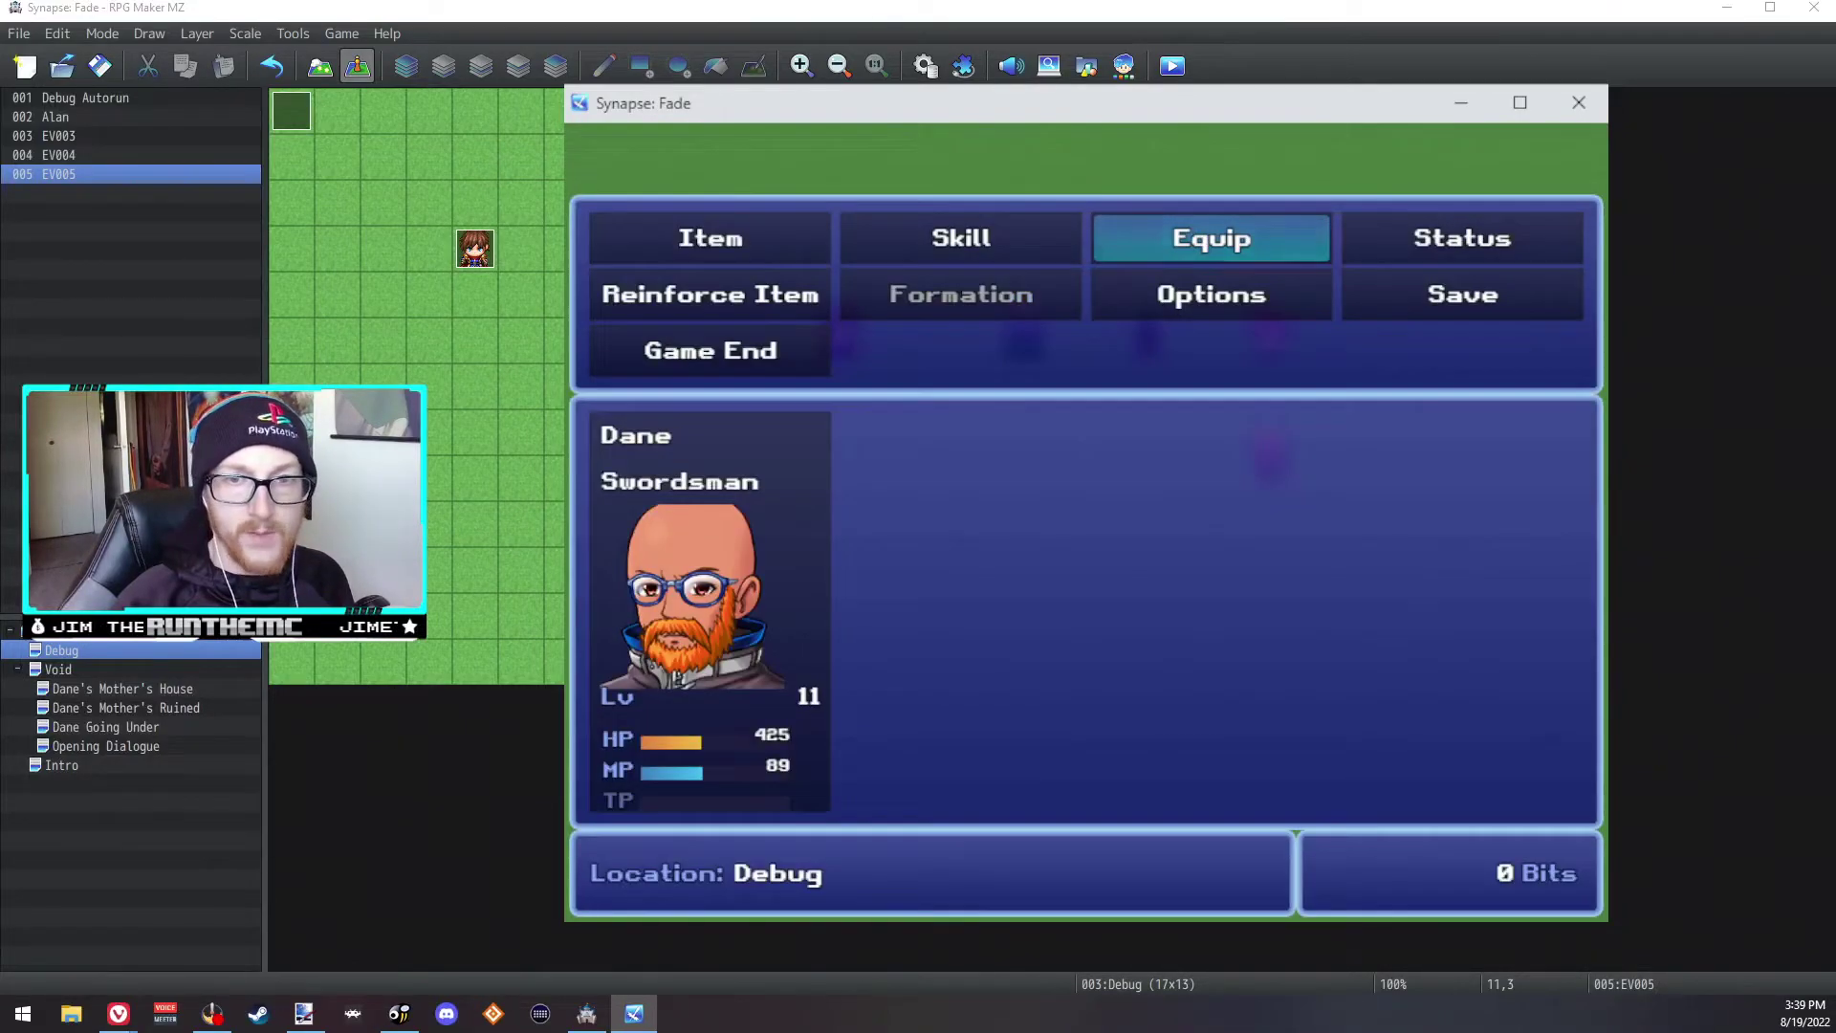
Step: Examine Dane's skill types and the skills listed under Sword Art with the Class Crystal equipped
key("Left")
key("Return")
key("Return")
key("Up")
key("Down")
key("Down")
key("Down")
key("Return")
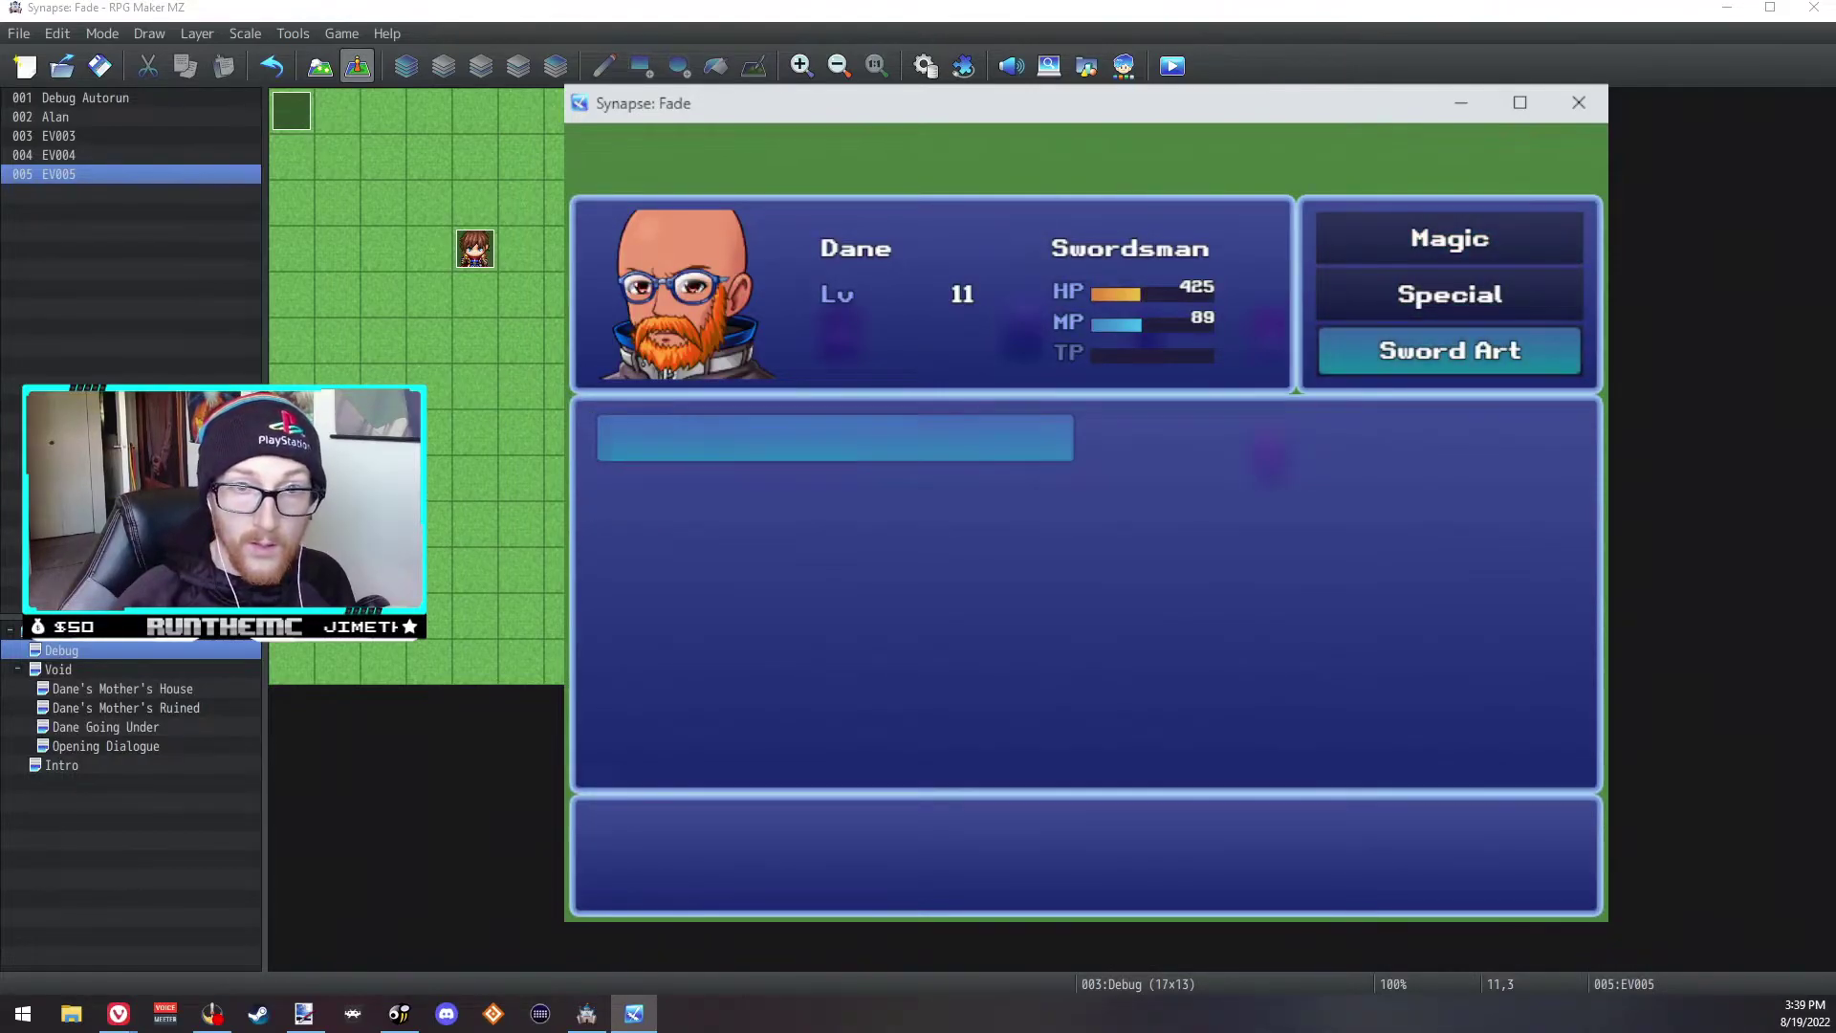
key("Escape")
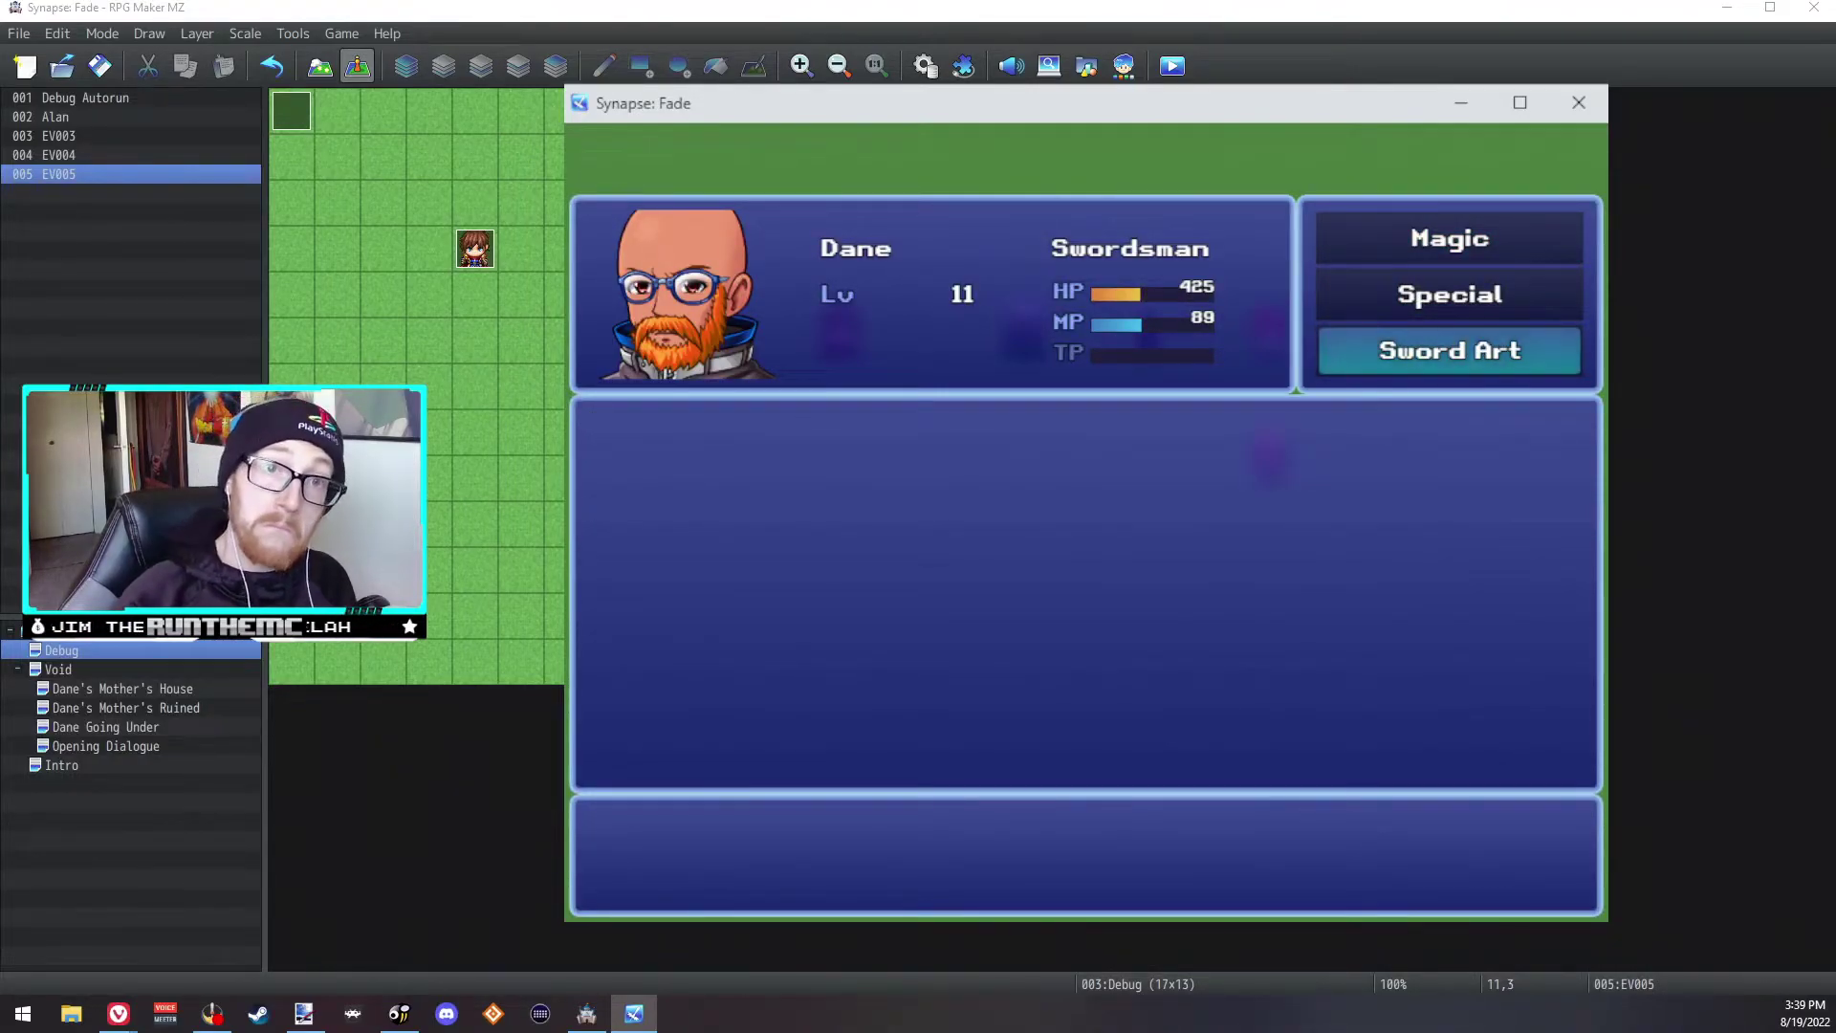
key("Down")
key("Up")
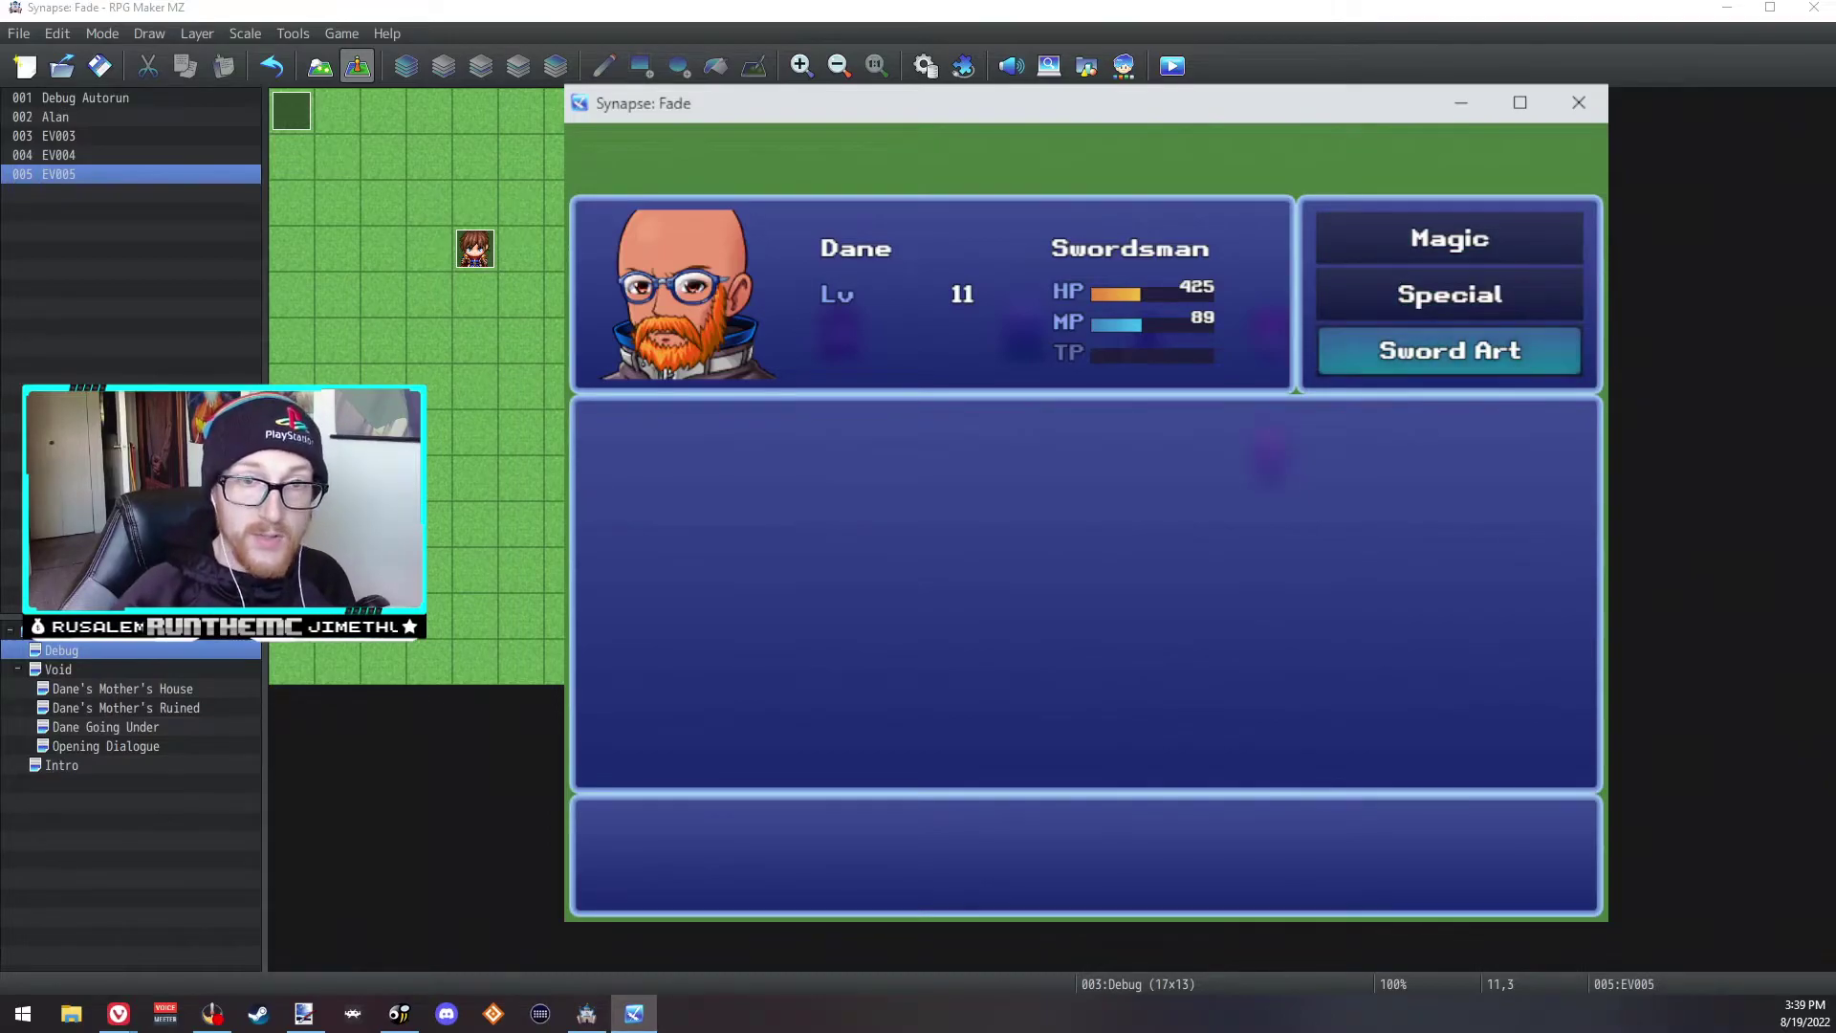
Step: End the playtest and review the Martial Artist class's learnable skills and traits in the database
left_click(1593, 106)
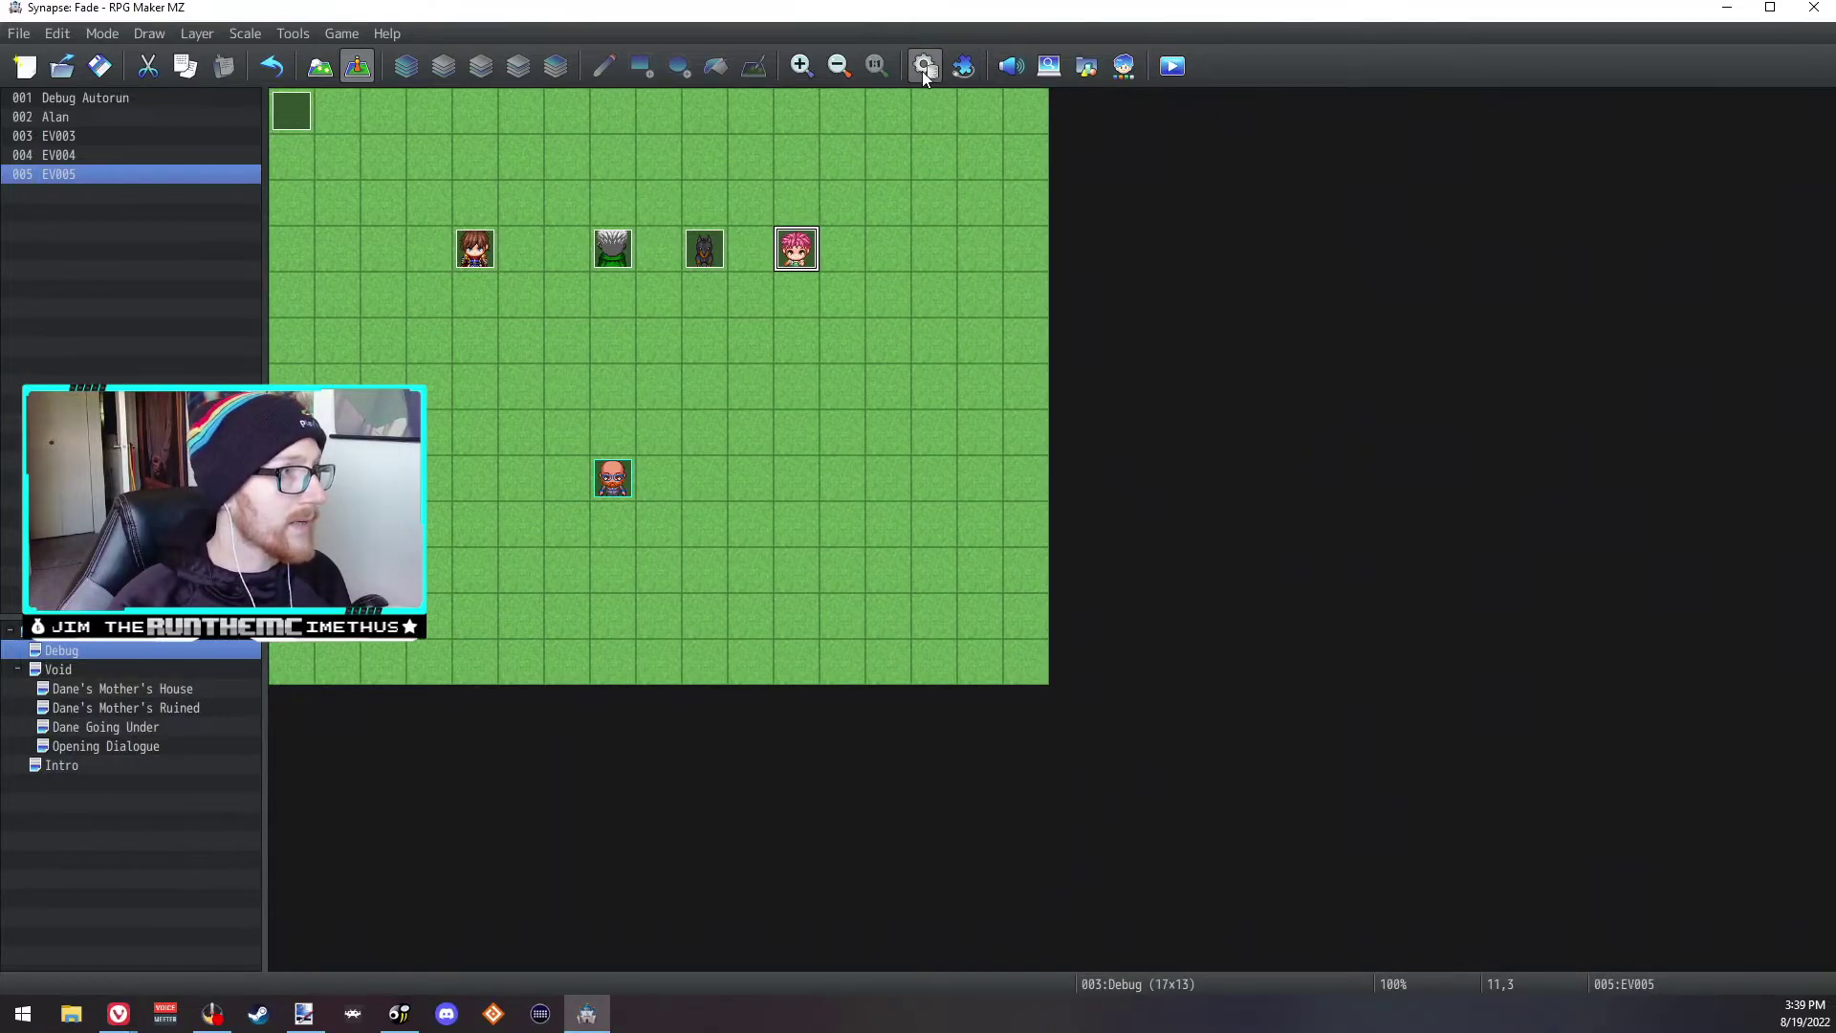
left_click(924, 67)
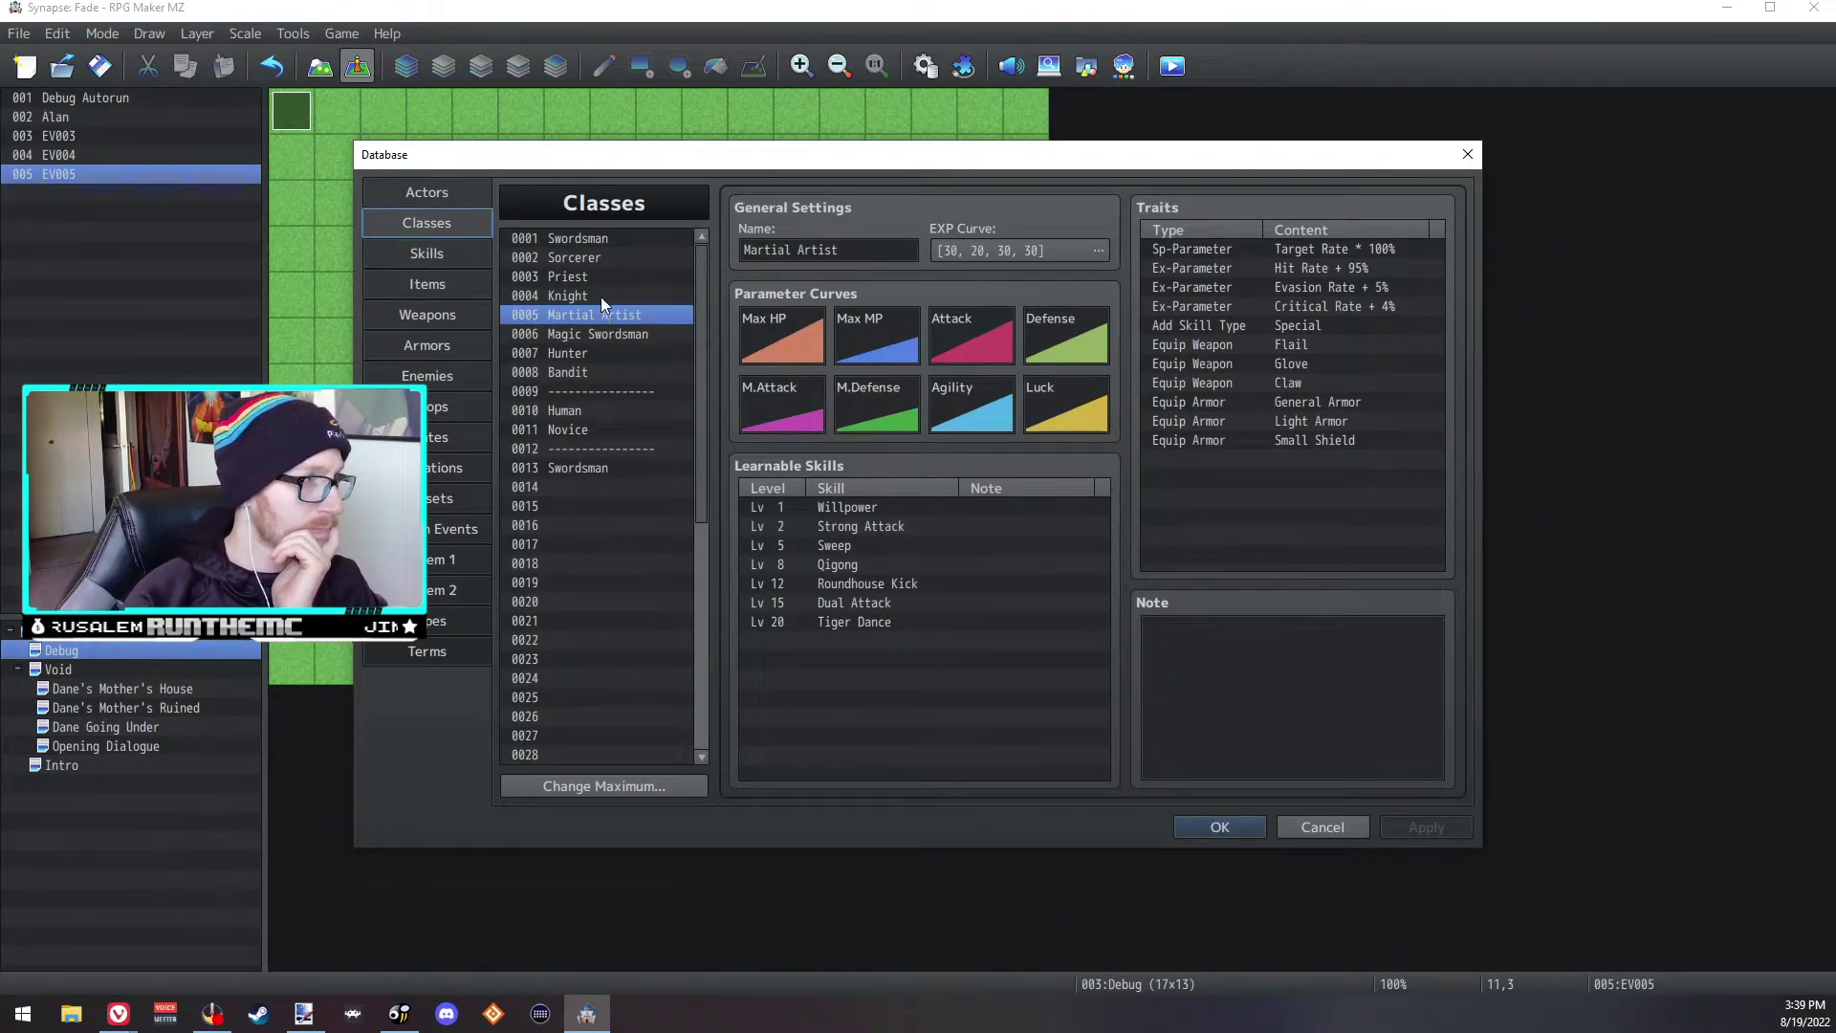
left_click(1466, 155)
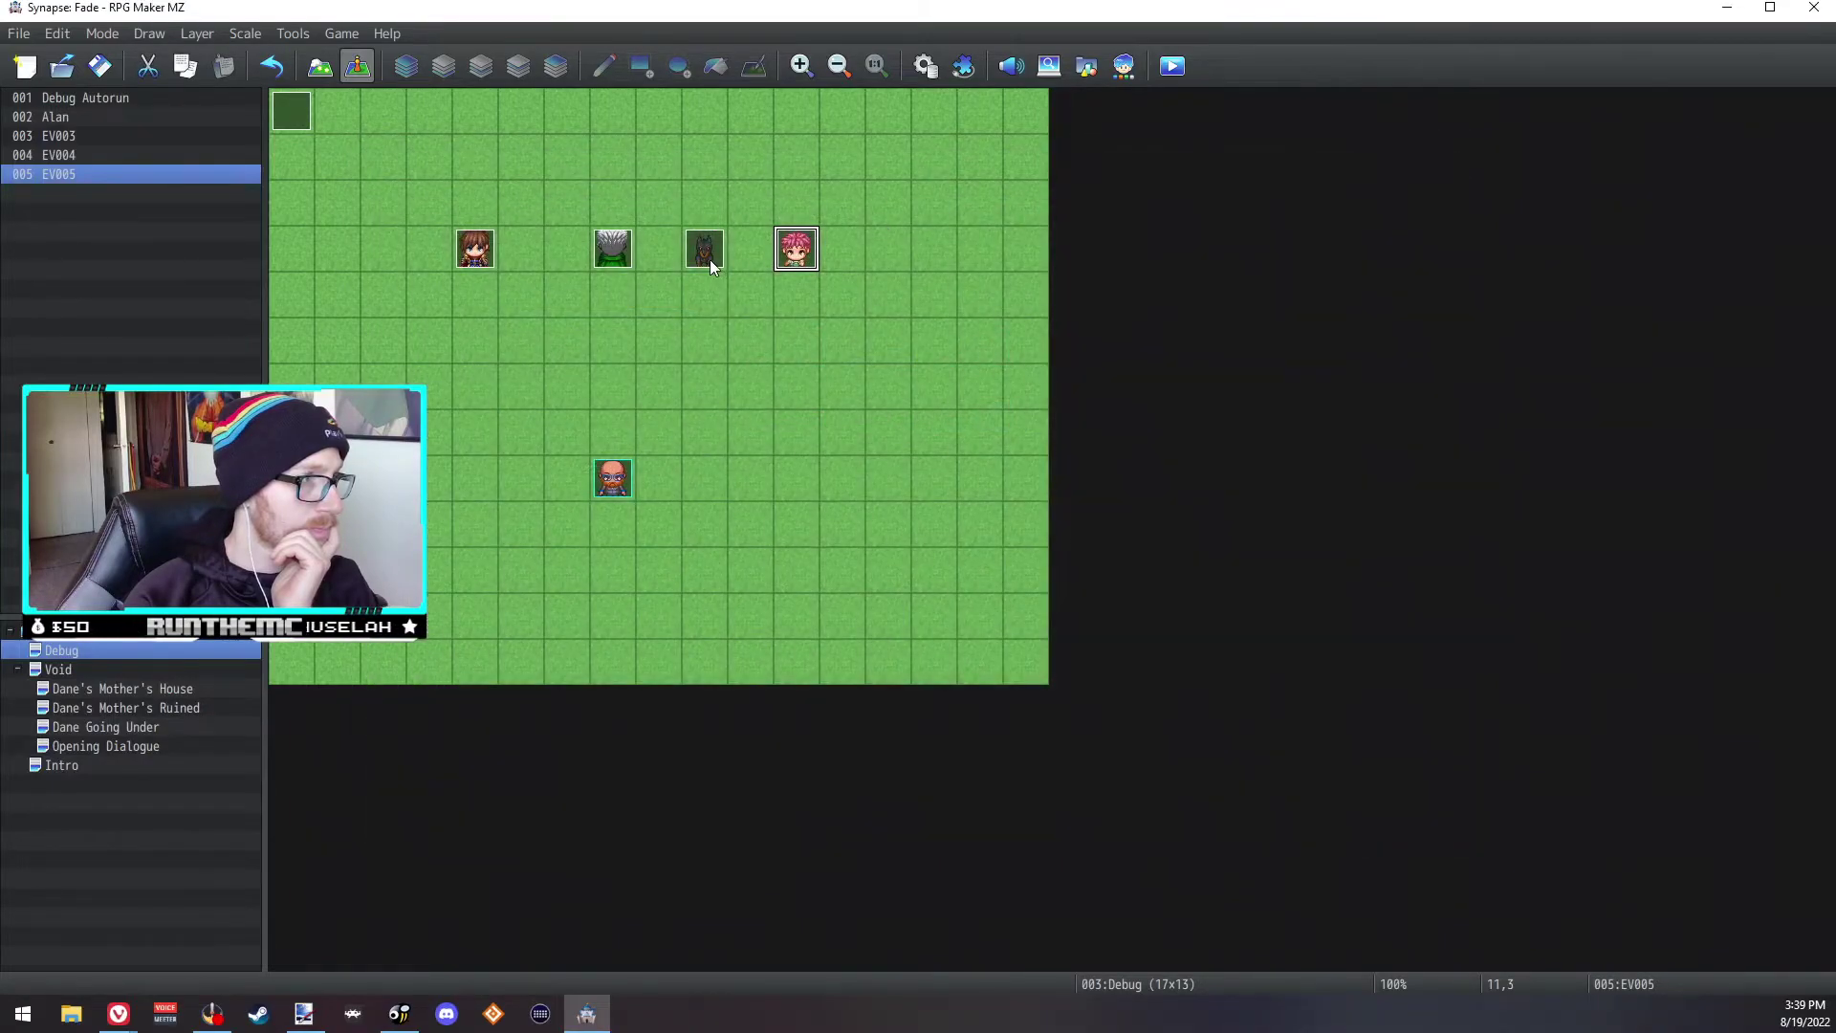
Step: Insert a Show Choices command with Martial Artist and Swordsman before the Change Class command in event EV004
double_click(710, 254)
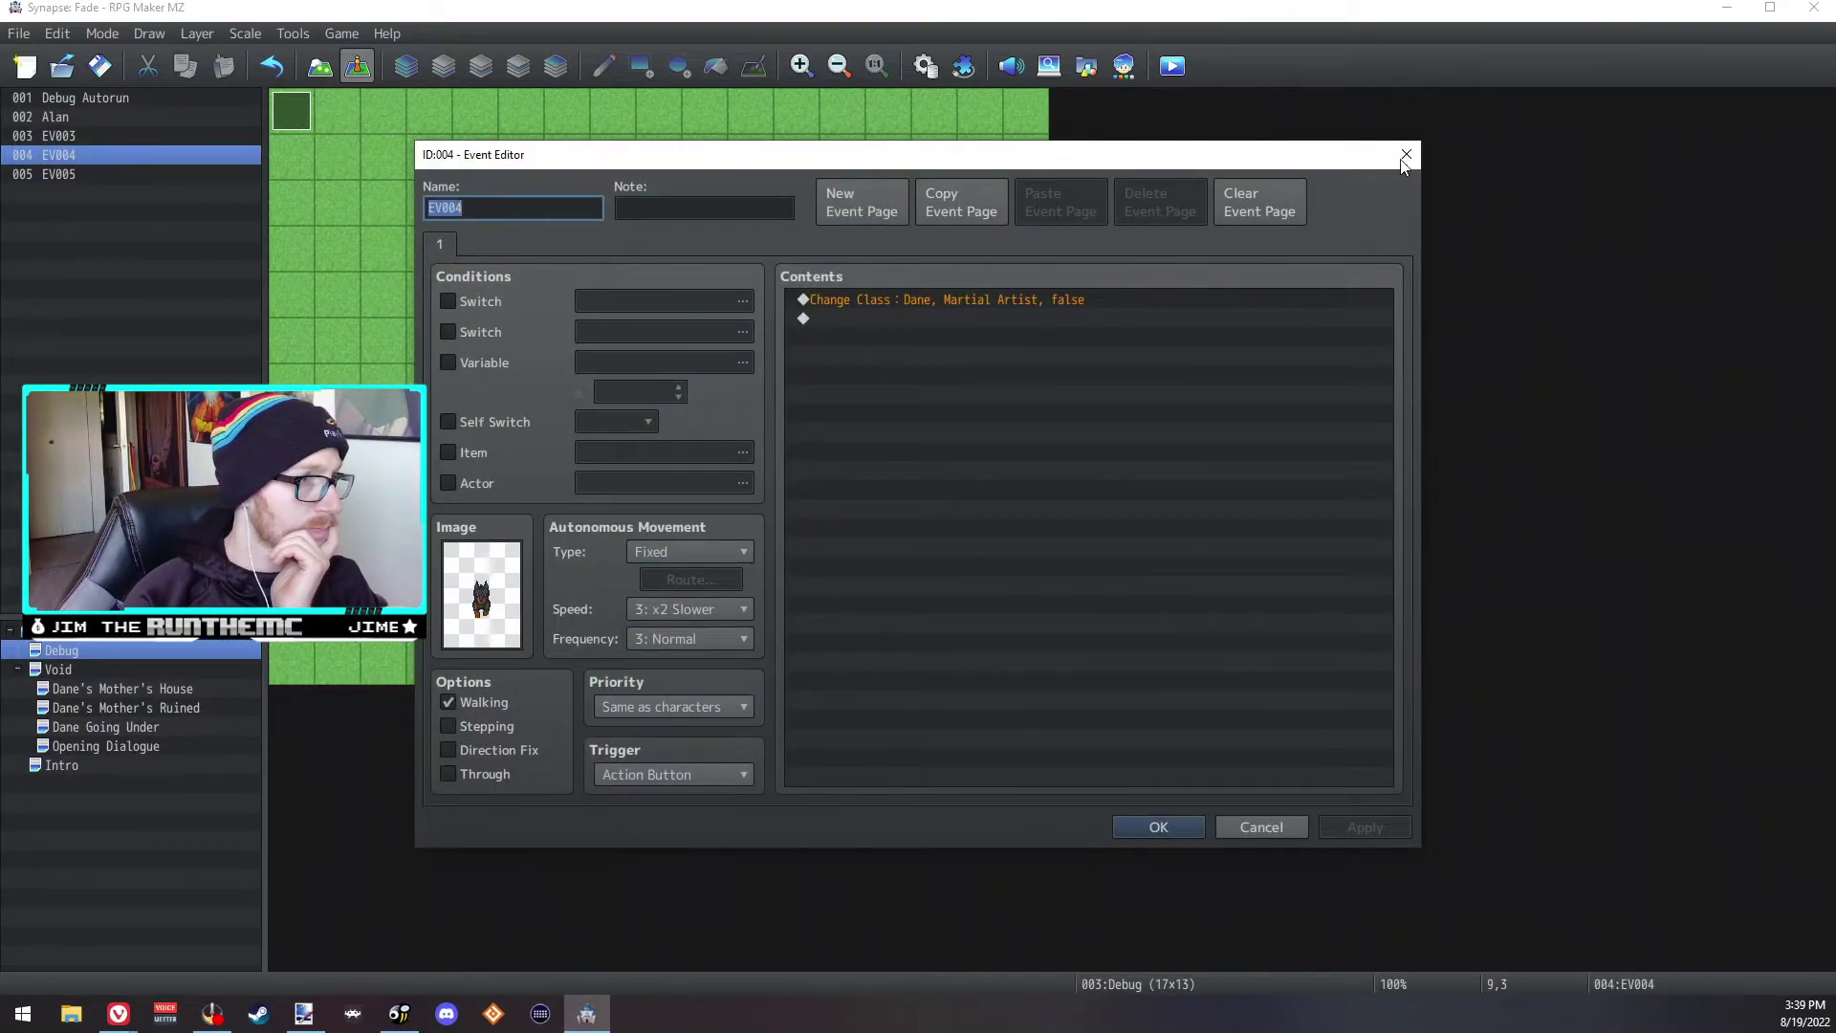
left_click(948, 299)
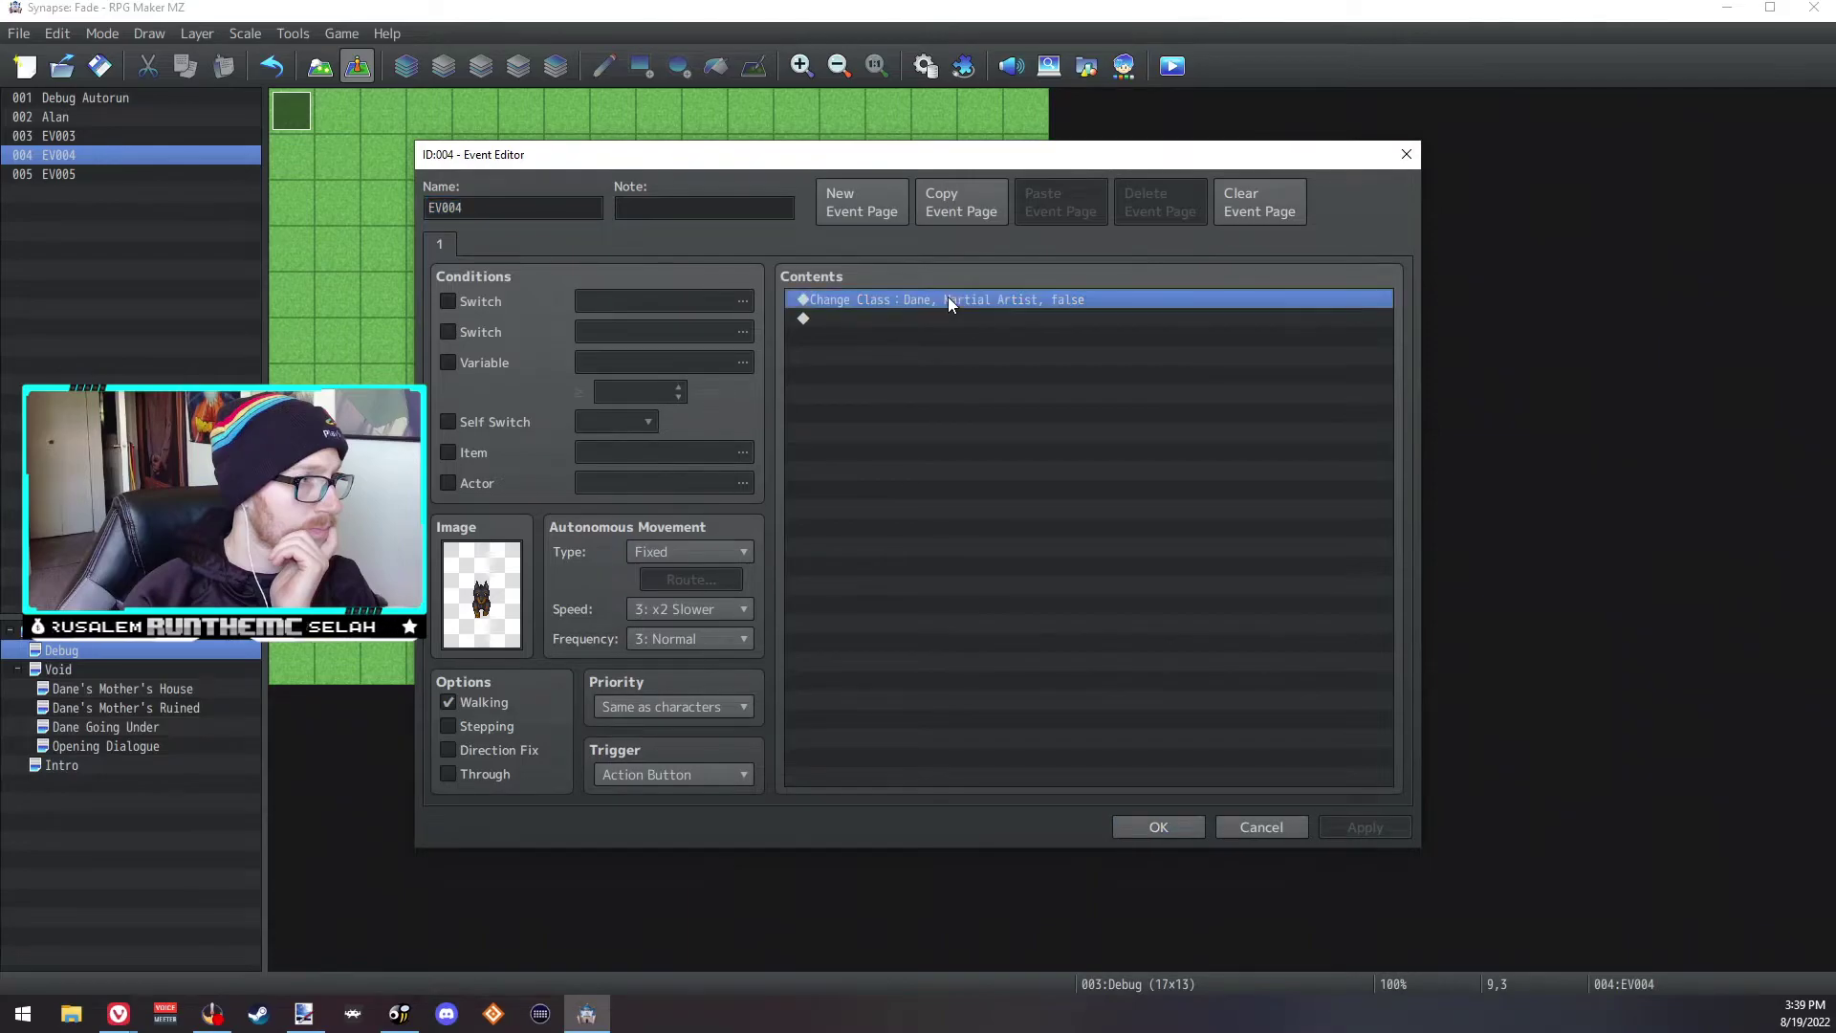
right_click(949, 298)
left_click(994, 312)
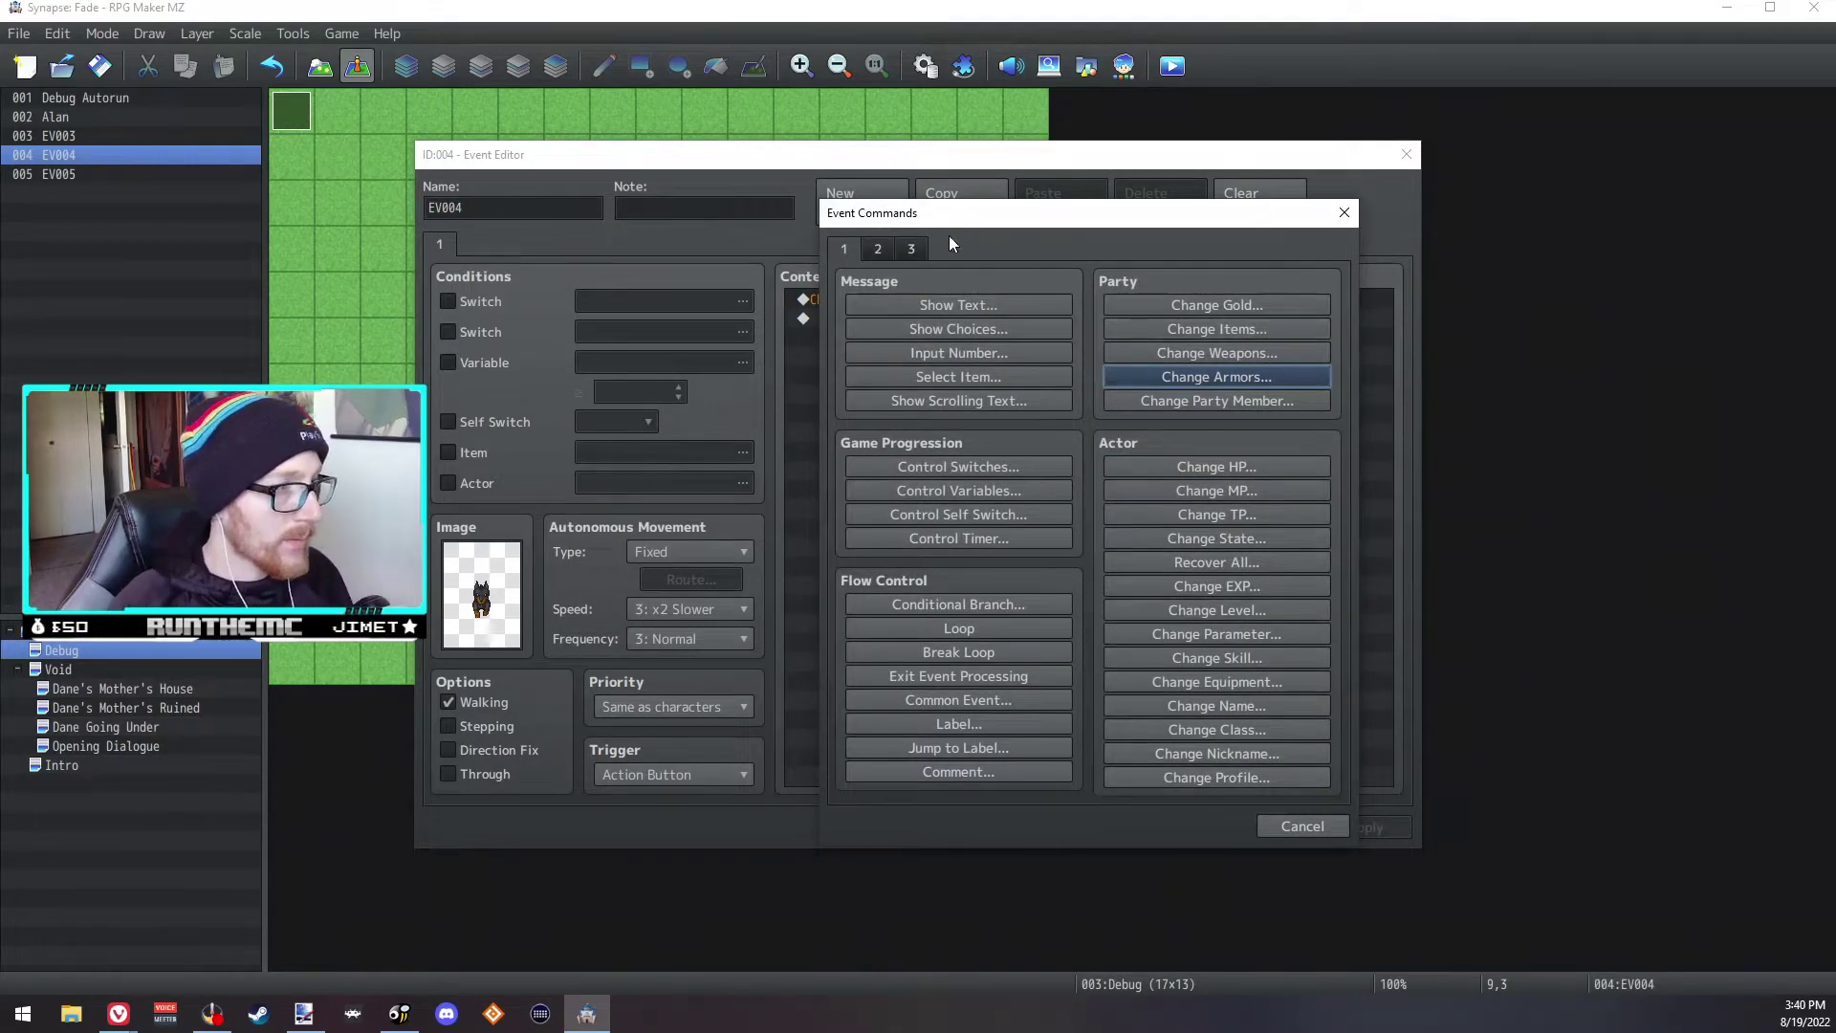
left_click(878, 249)
left_click(846, 248)
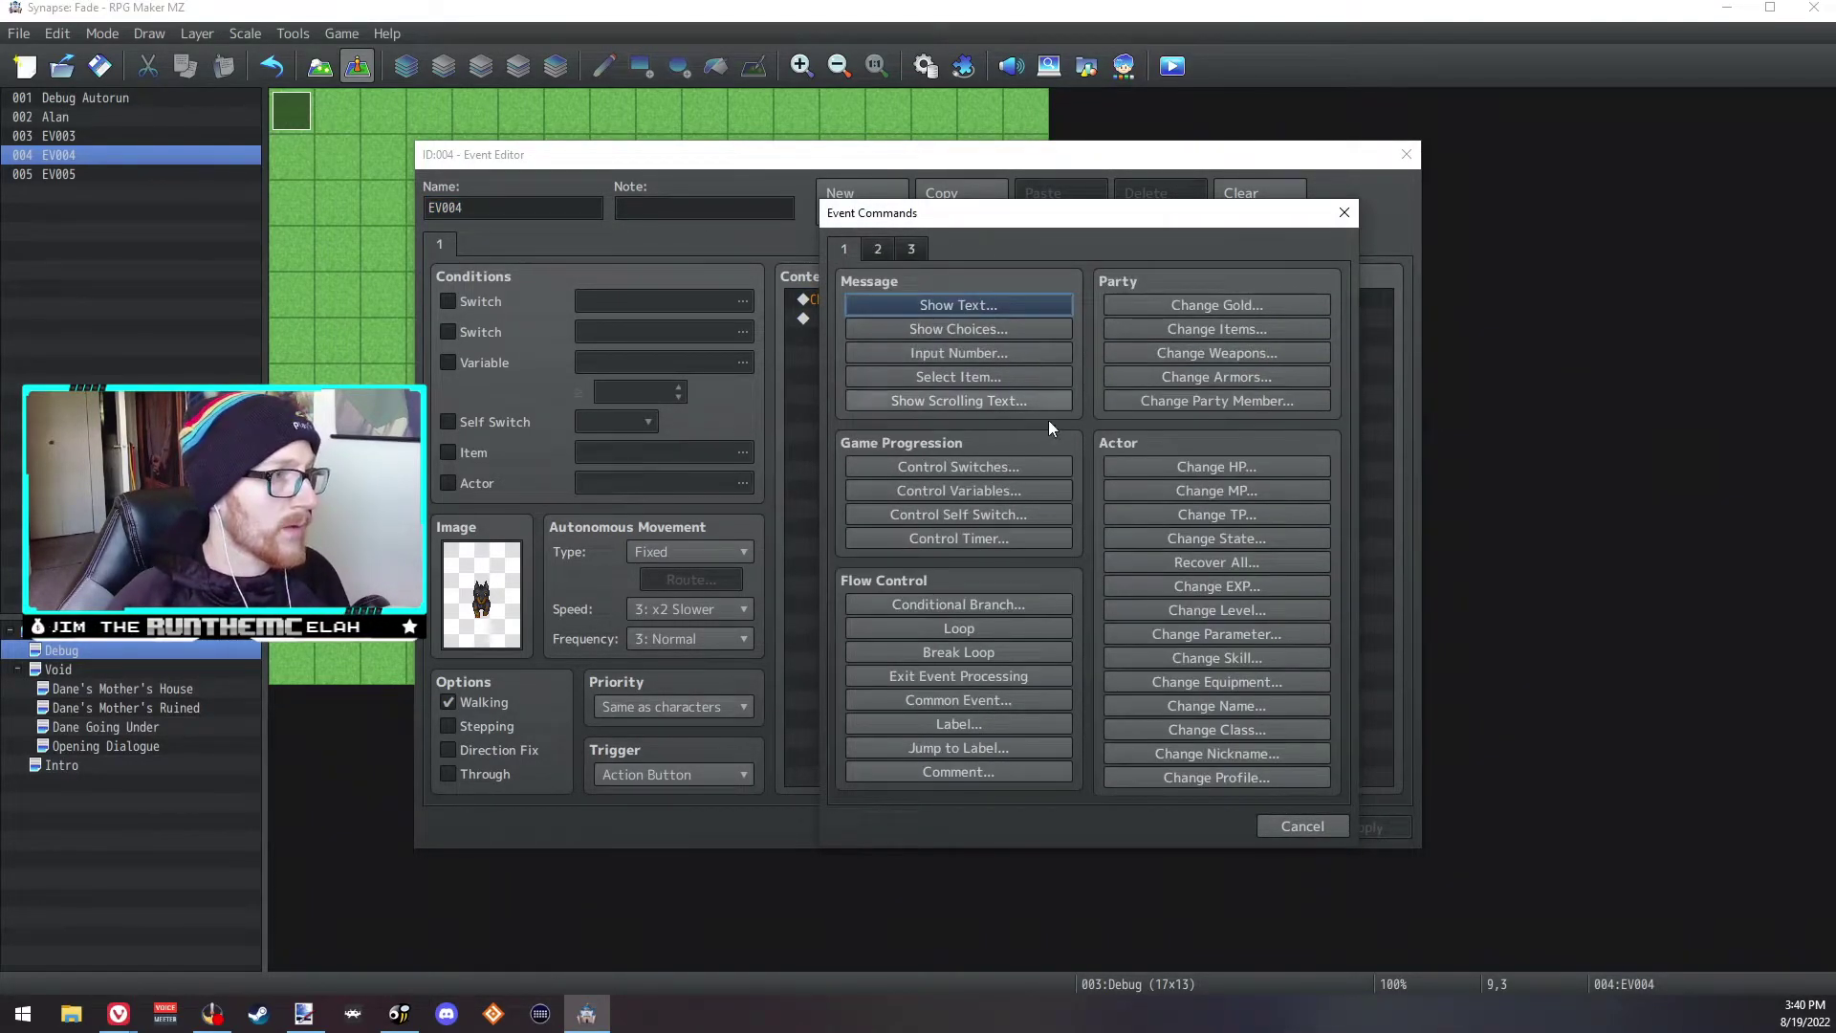
left_click(979, 332)
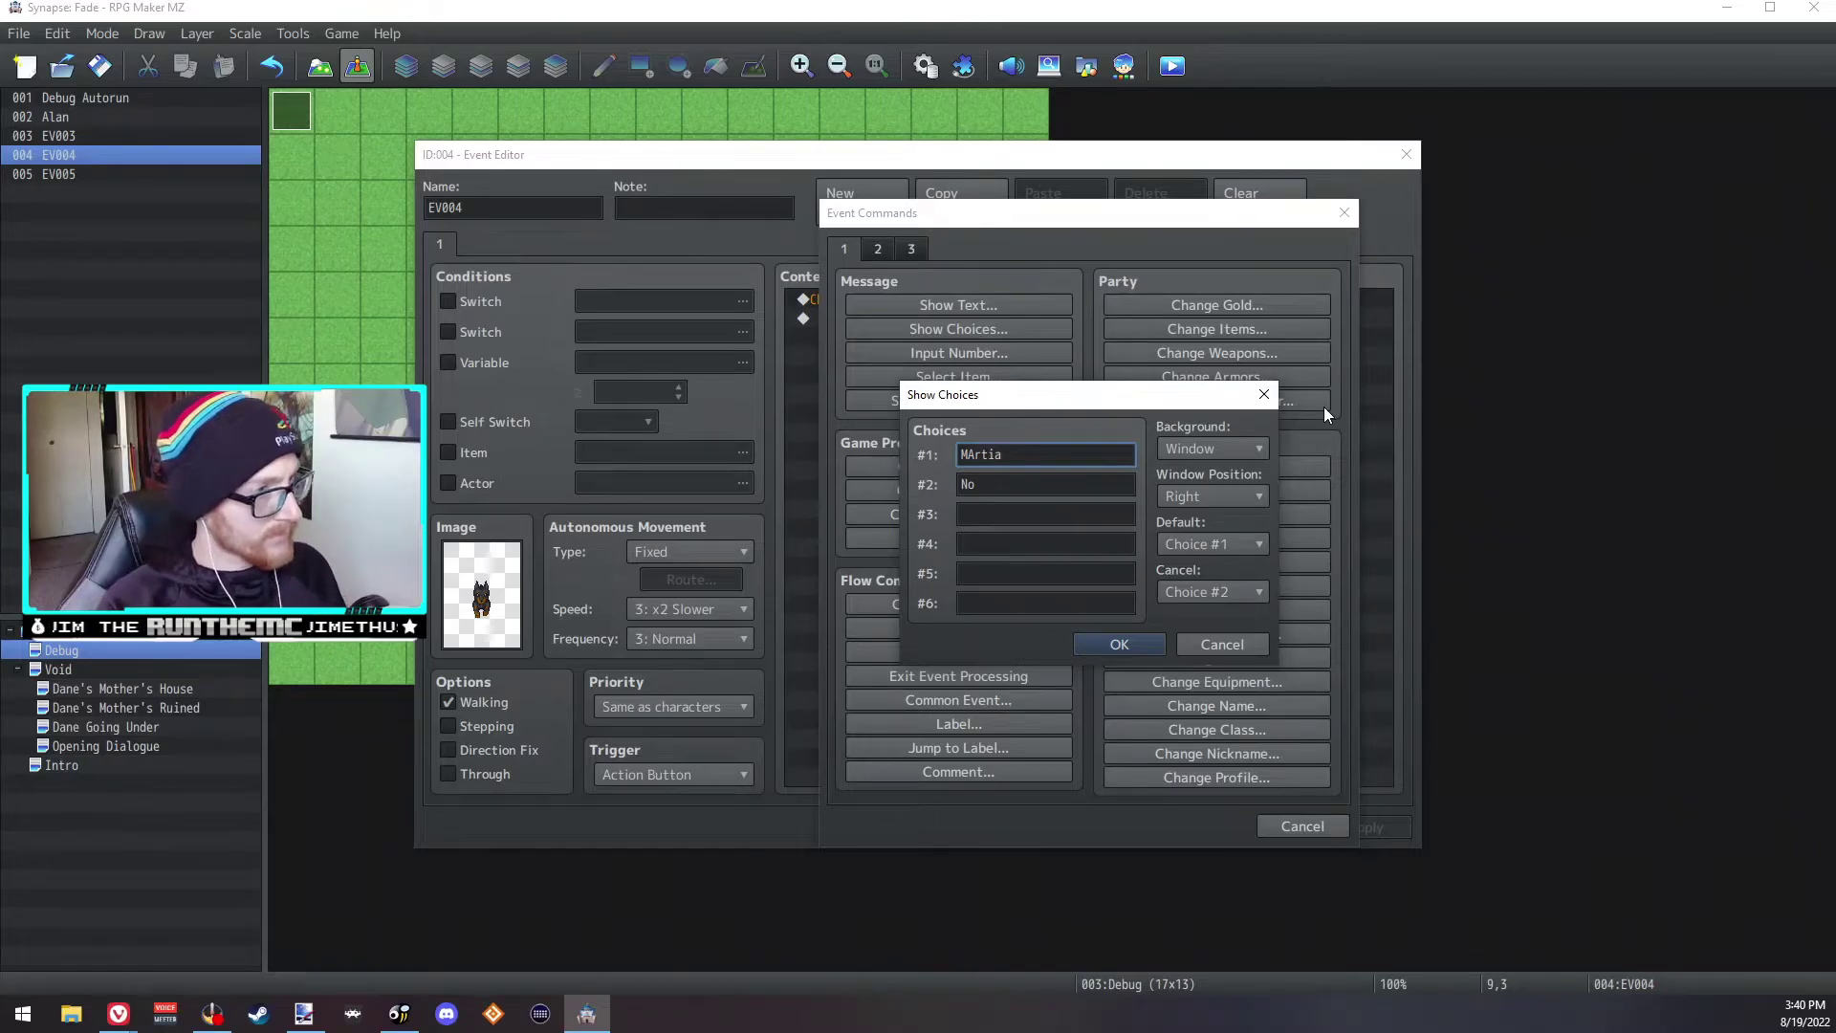
type("Martial Artist")
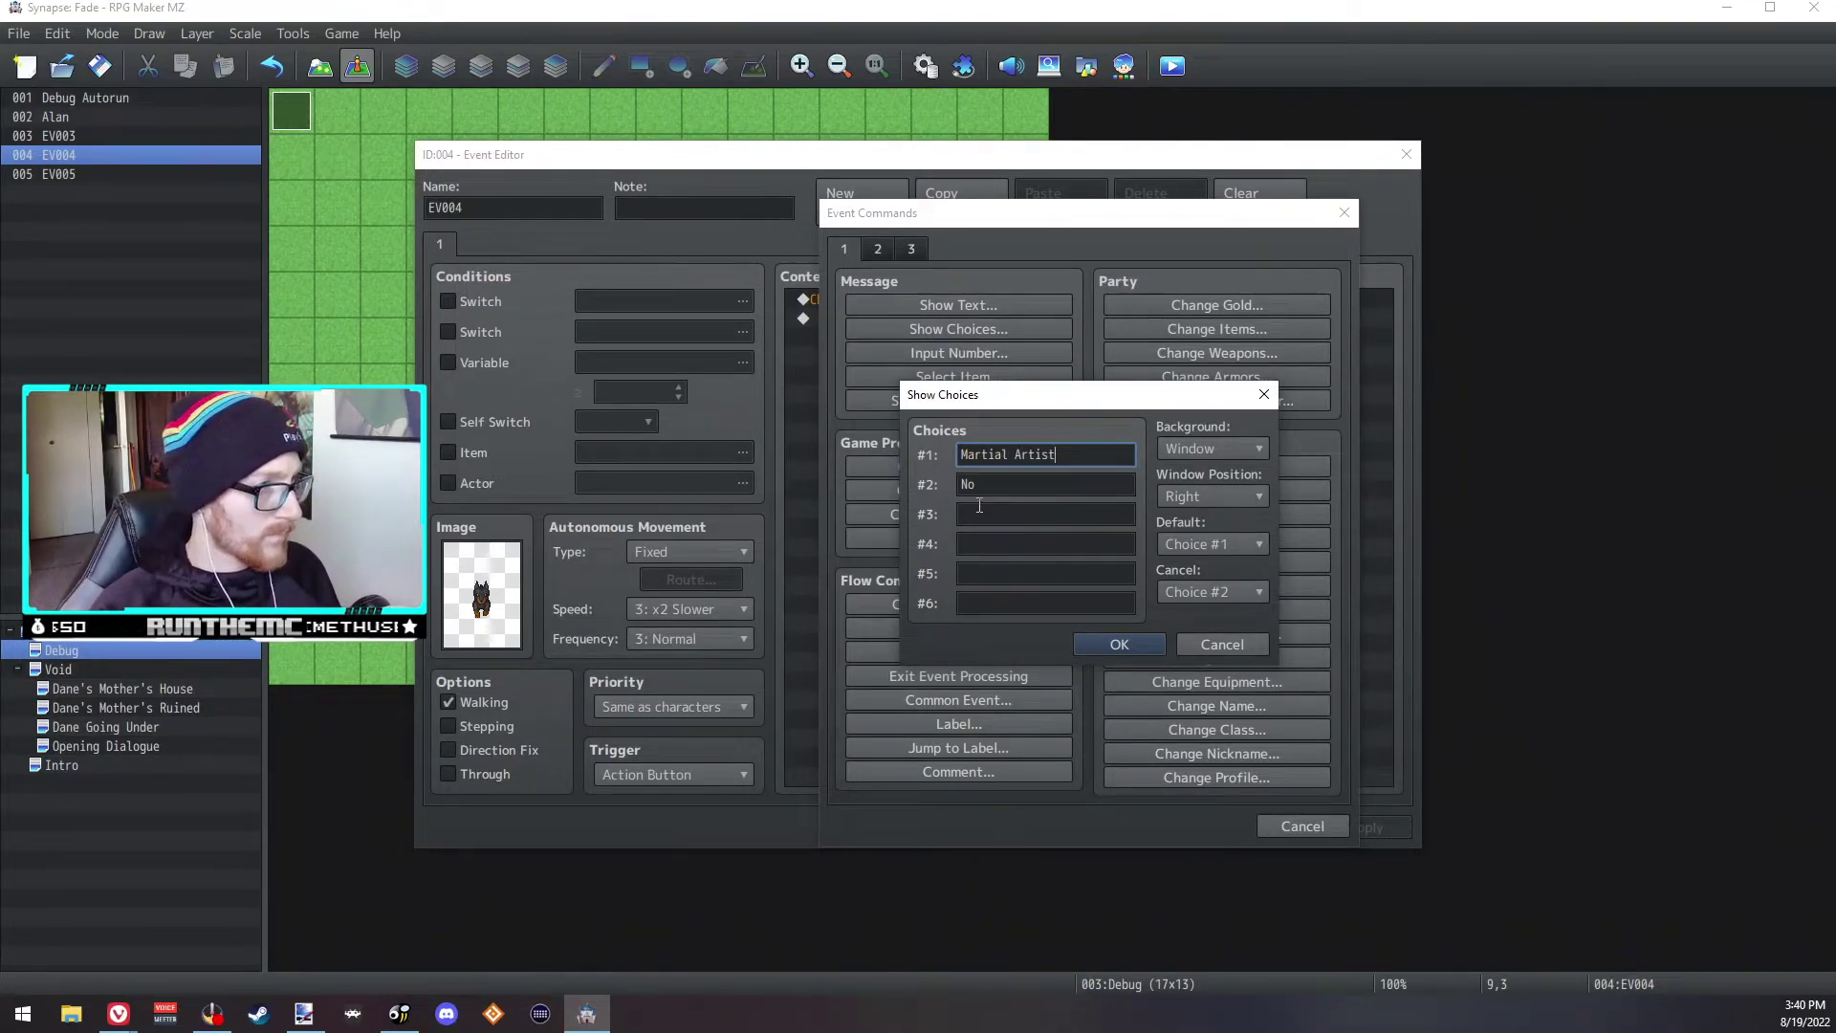
type("Swordsman")
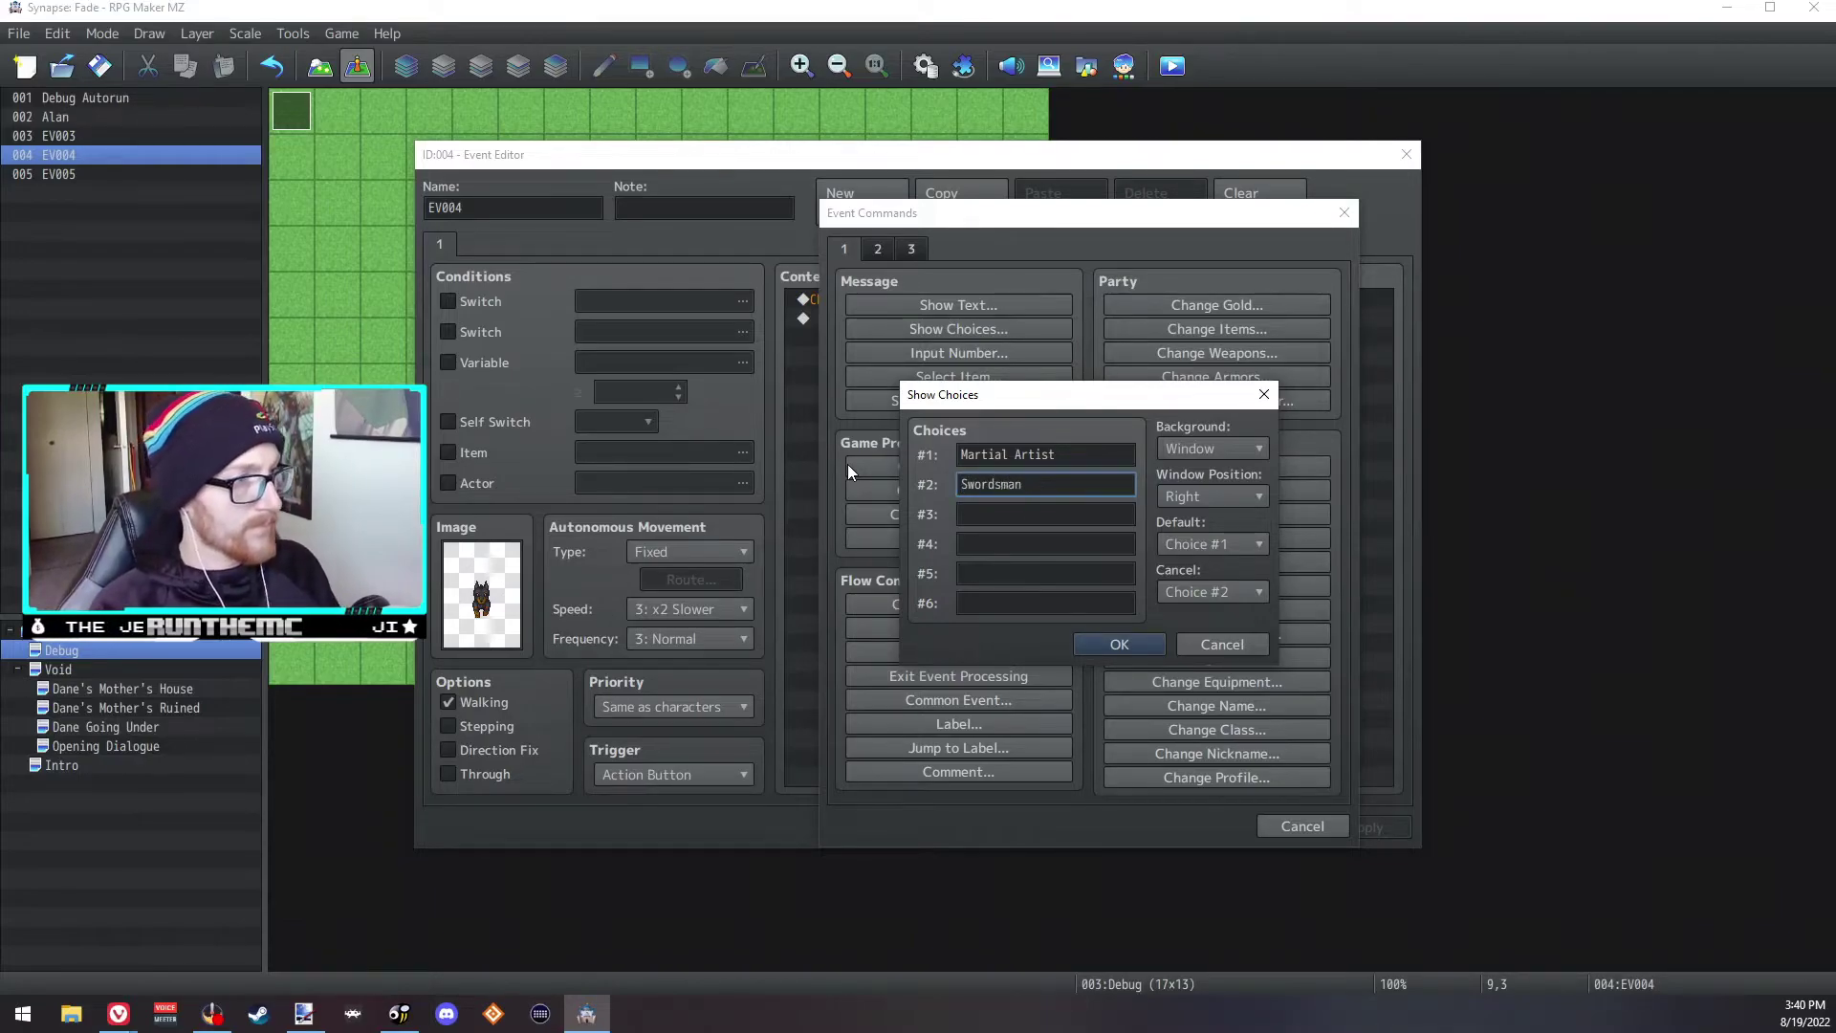
key("Return")
Step: Move the Change Class command into the Martial Artist branch and paste a copy into the Swordsman branch
left_click(939, 304)
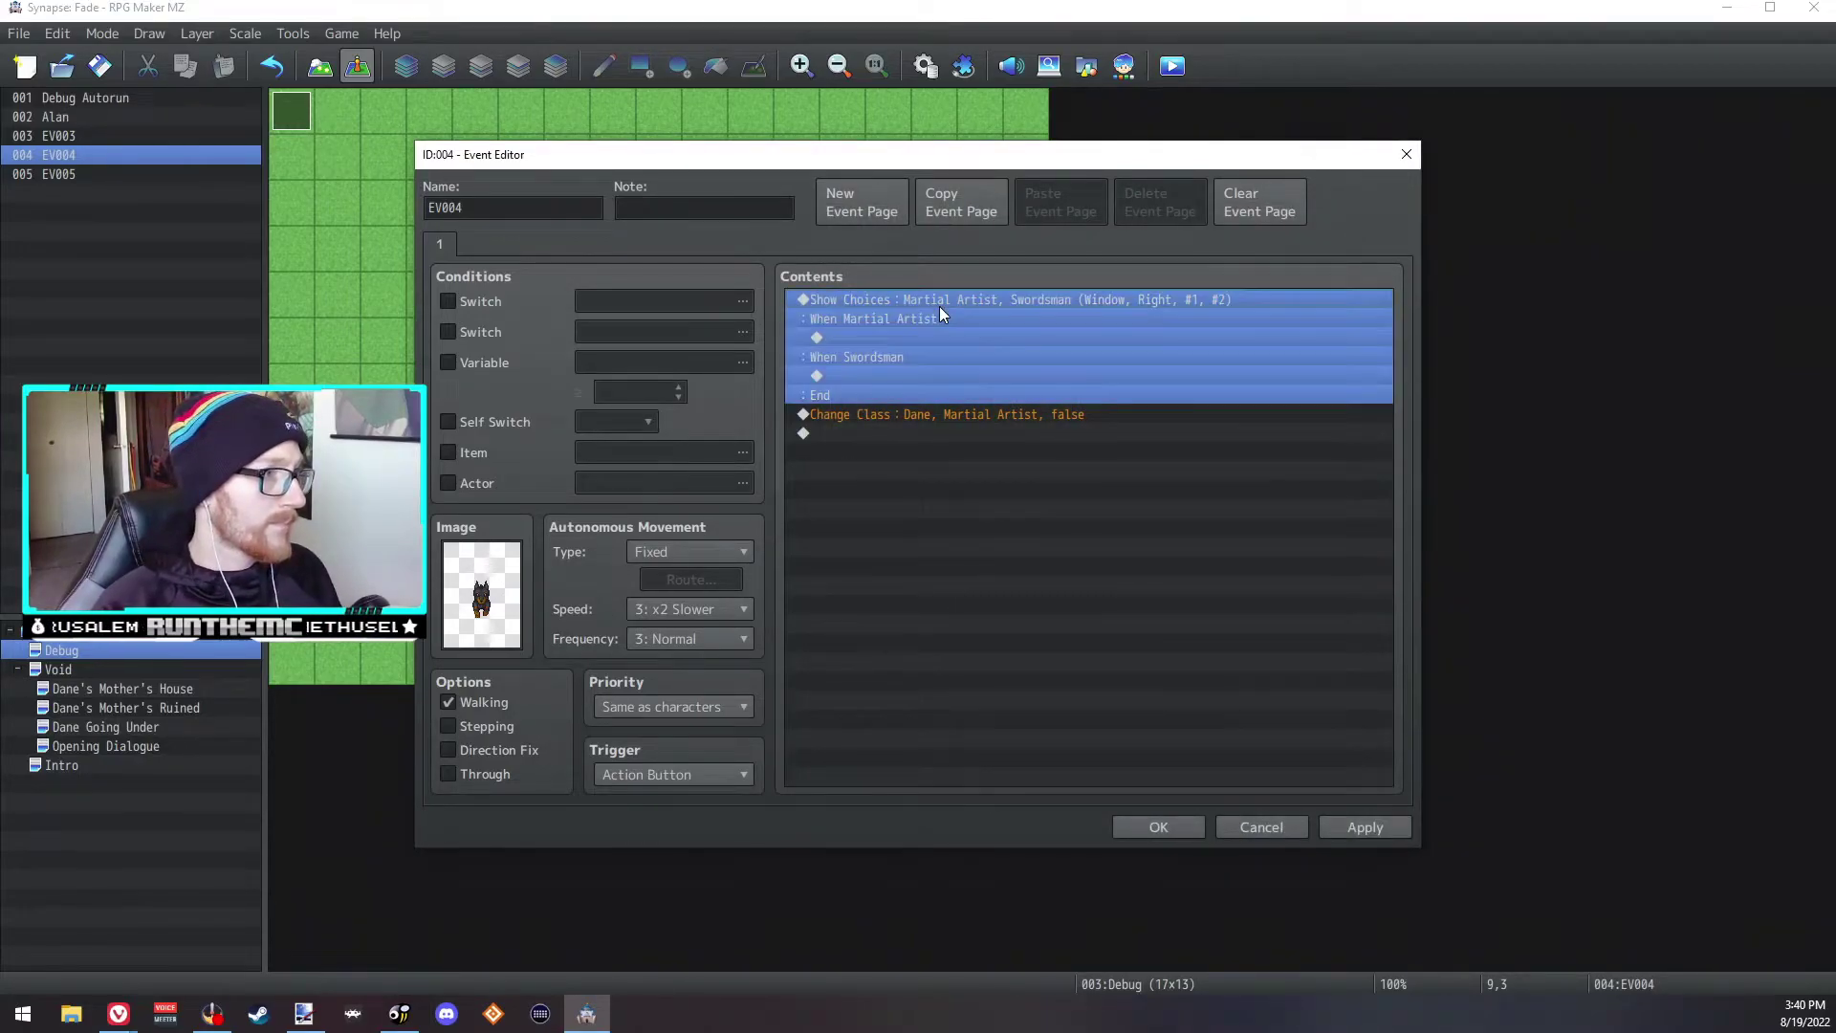
left_click(955, 417)
key("ctrl+x")
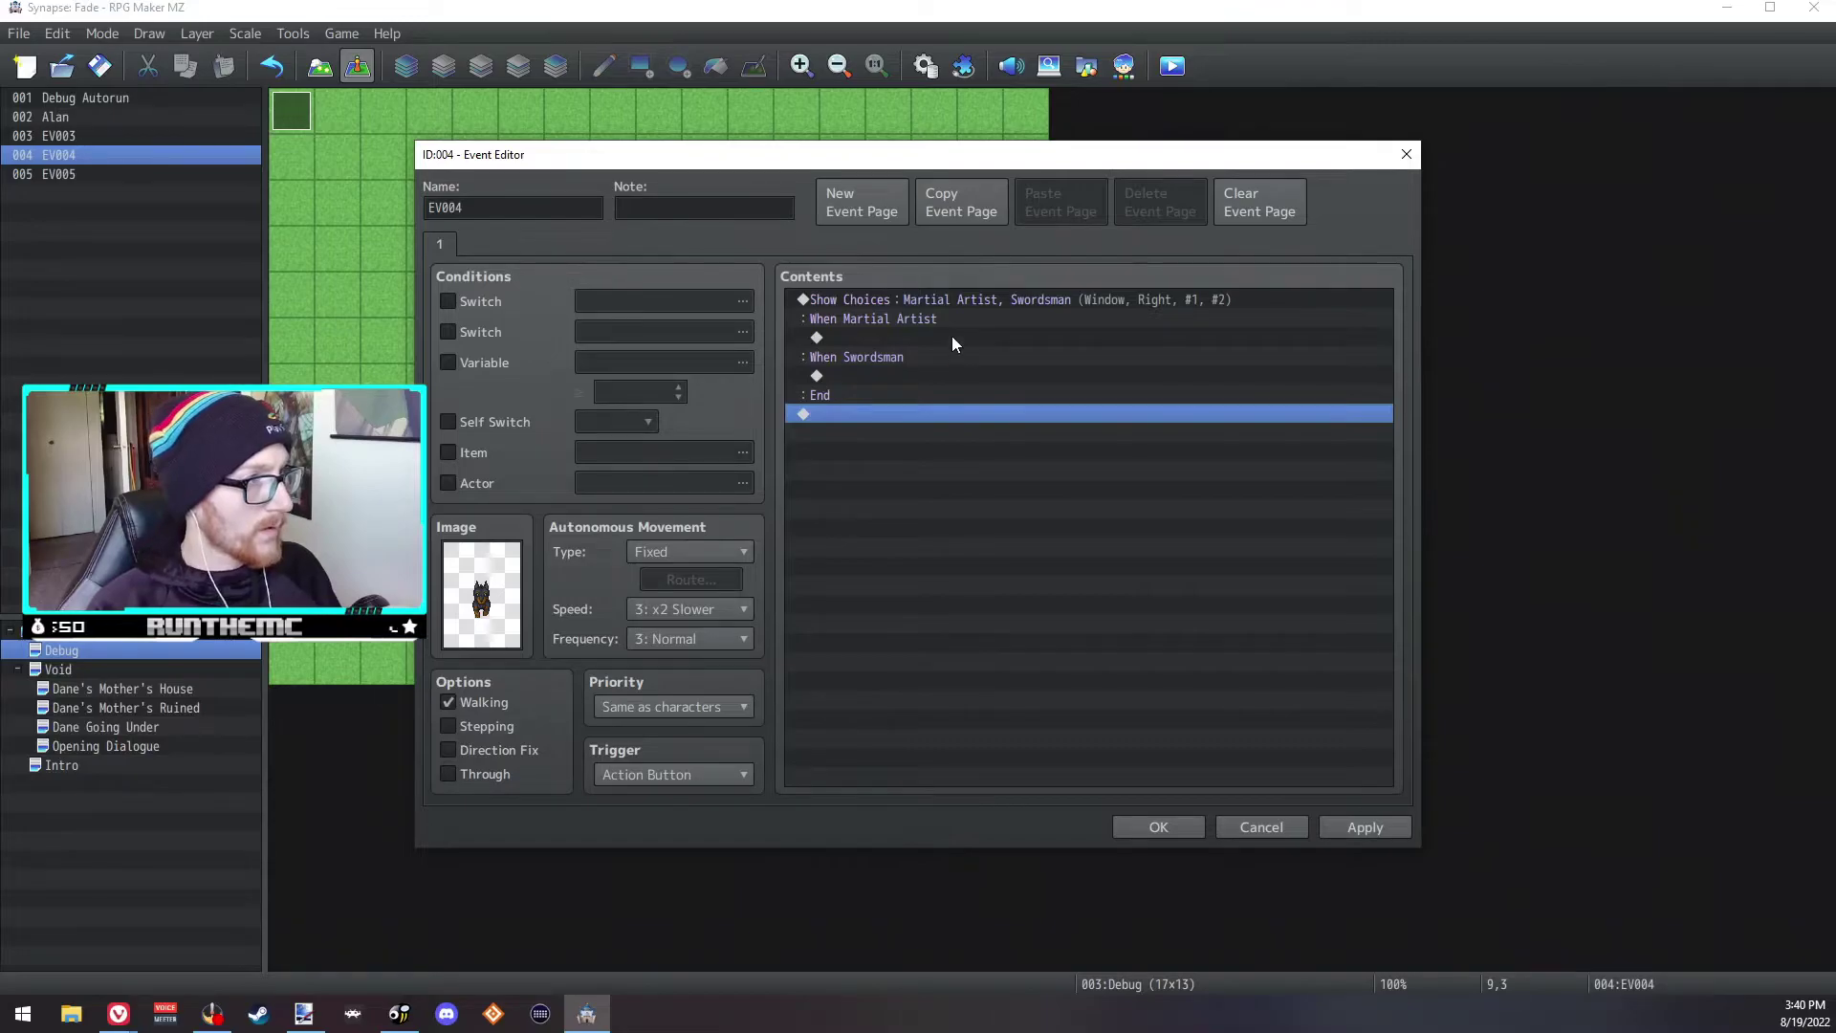
left_click(951, 338)
key("ctrl+v")
left_click(900, 394)
double_click(900, 394)
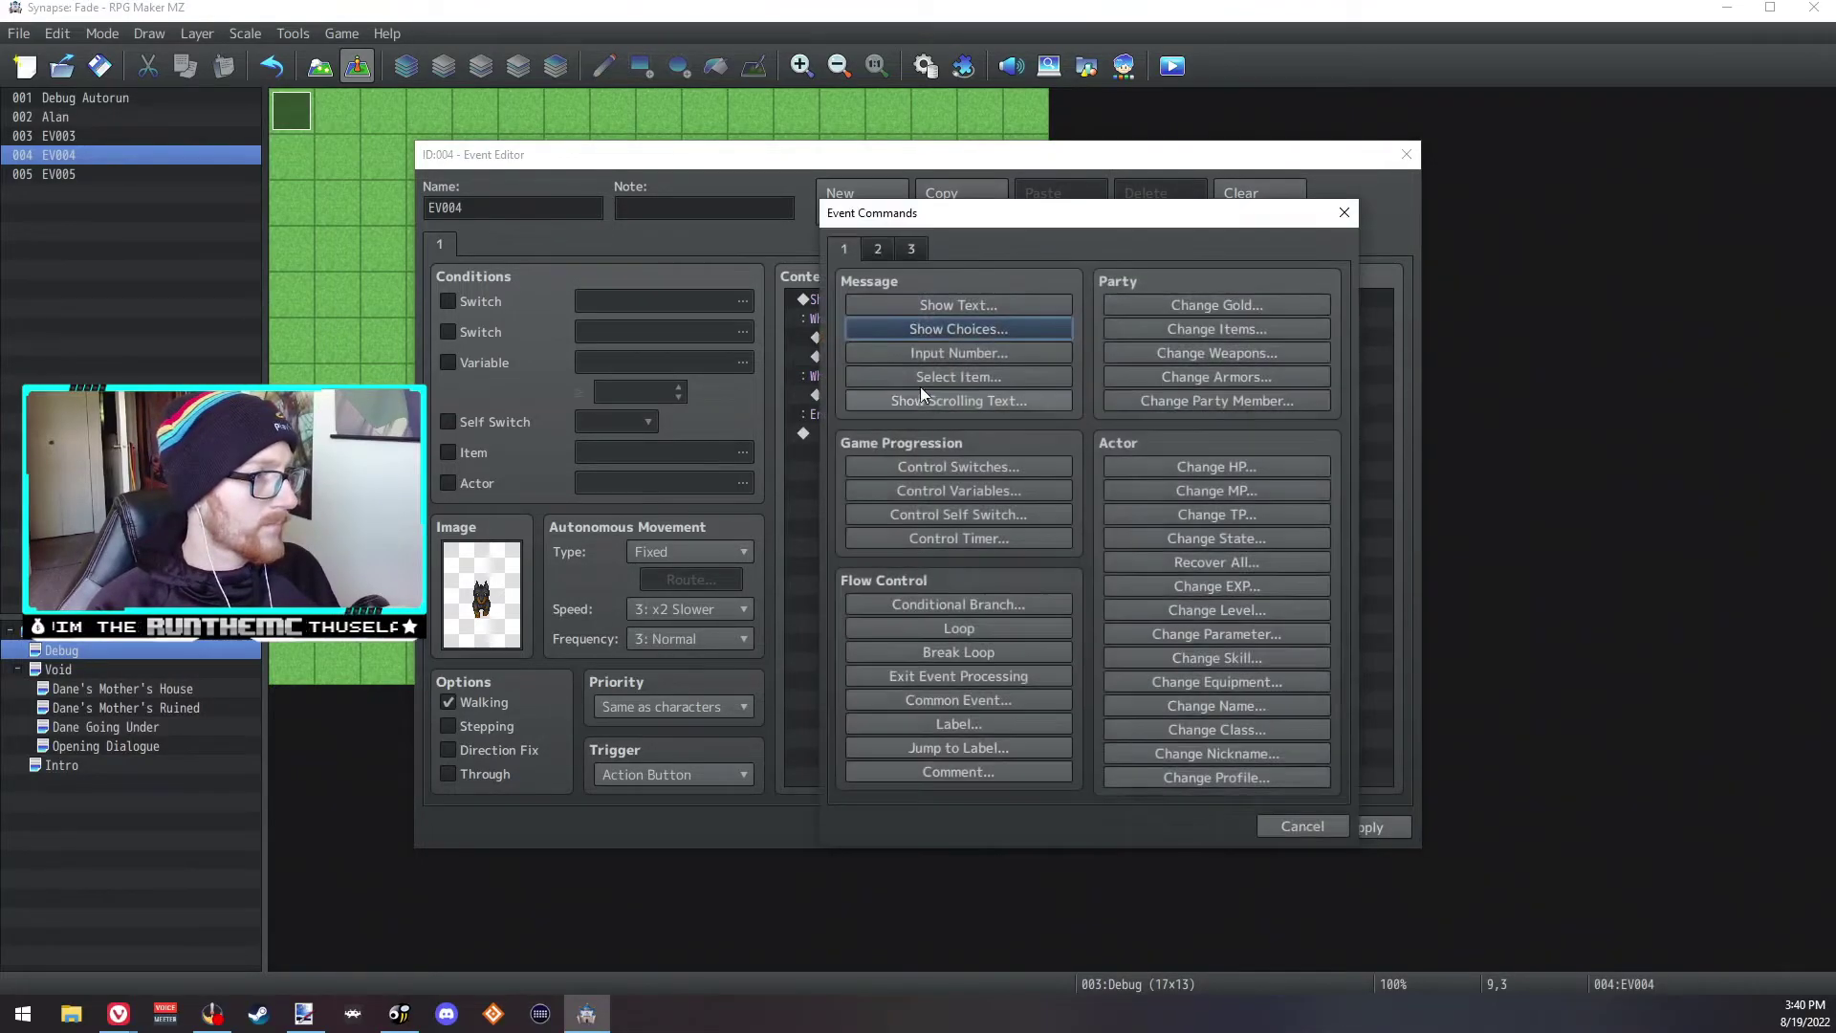
left_click(1305, 824)
key("ctrl+v")
Step: Set the Swordsman branch's Change Class command to 0001 Swordsman and save the event
double_click(1036, 394)
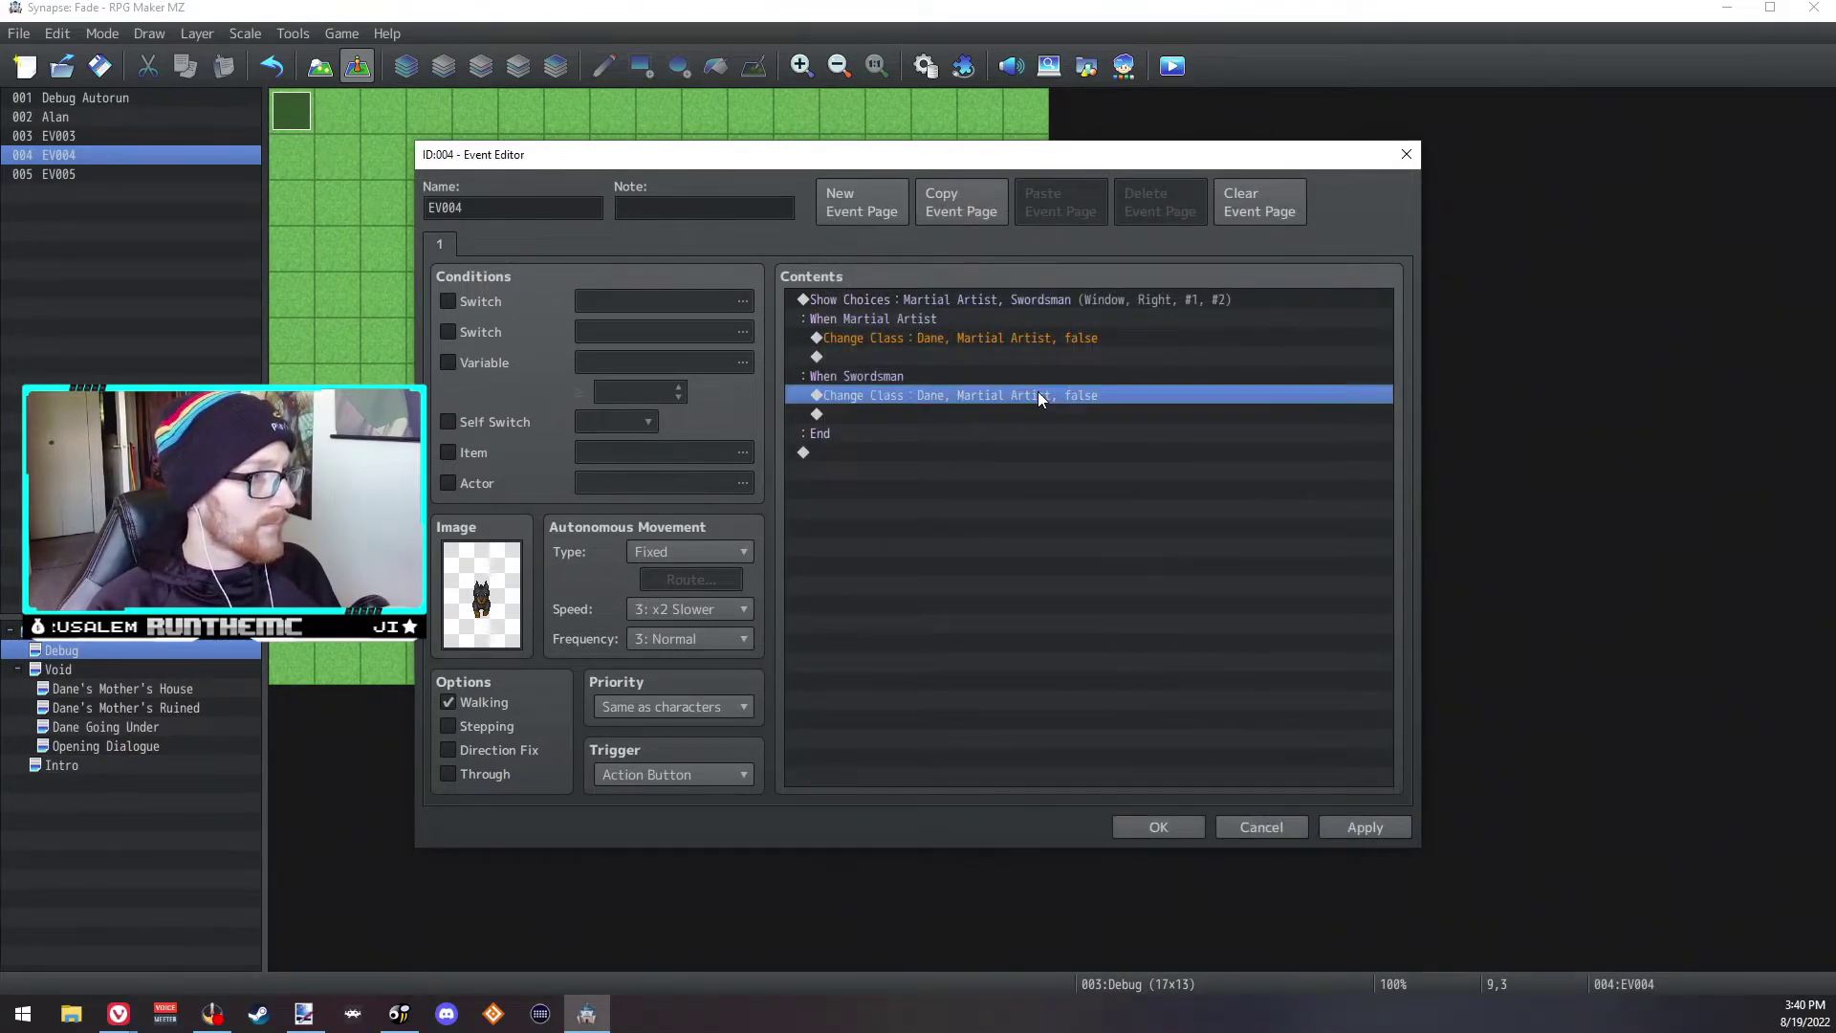
left_click(1061, 543)
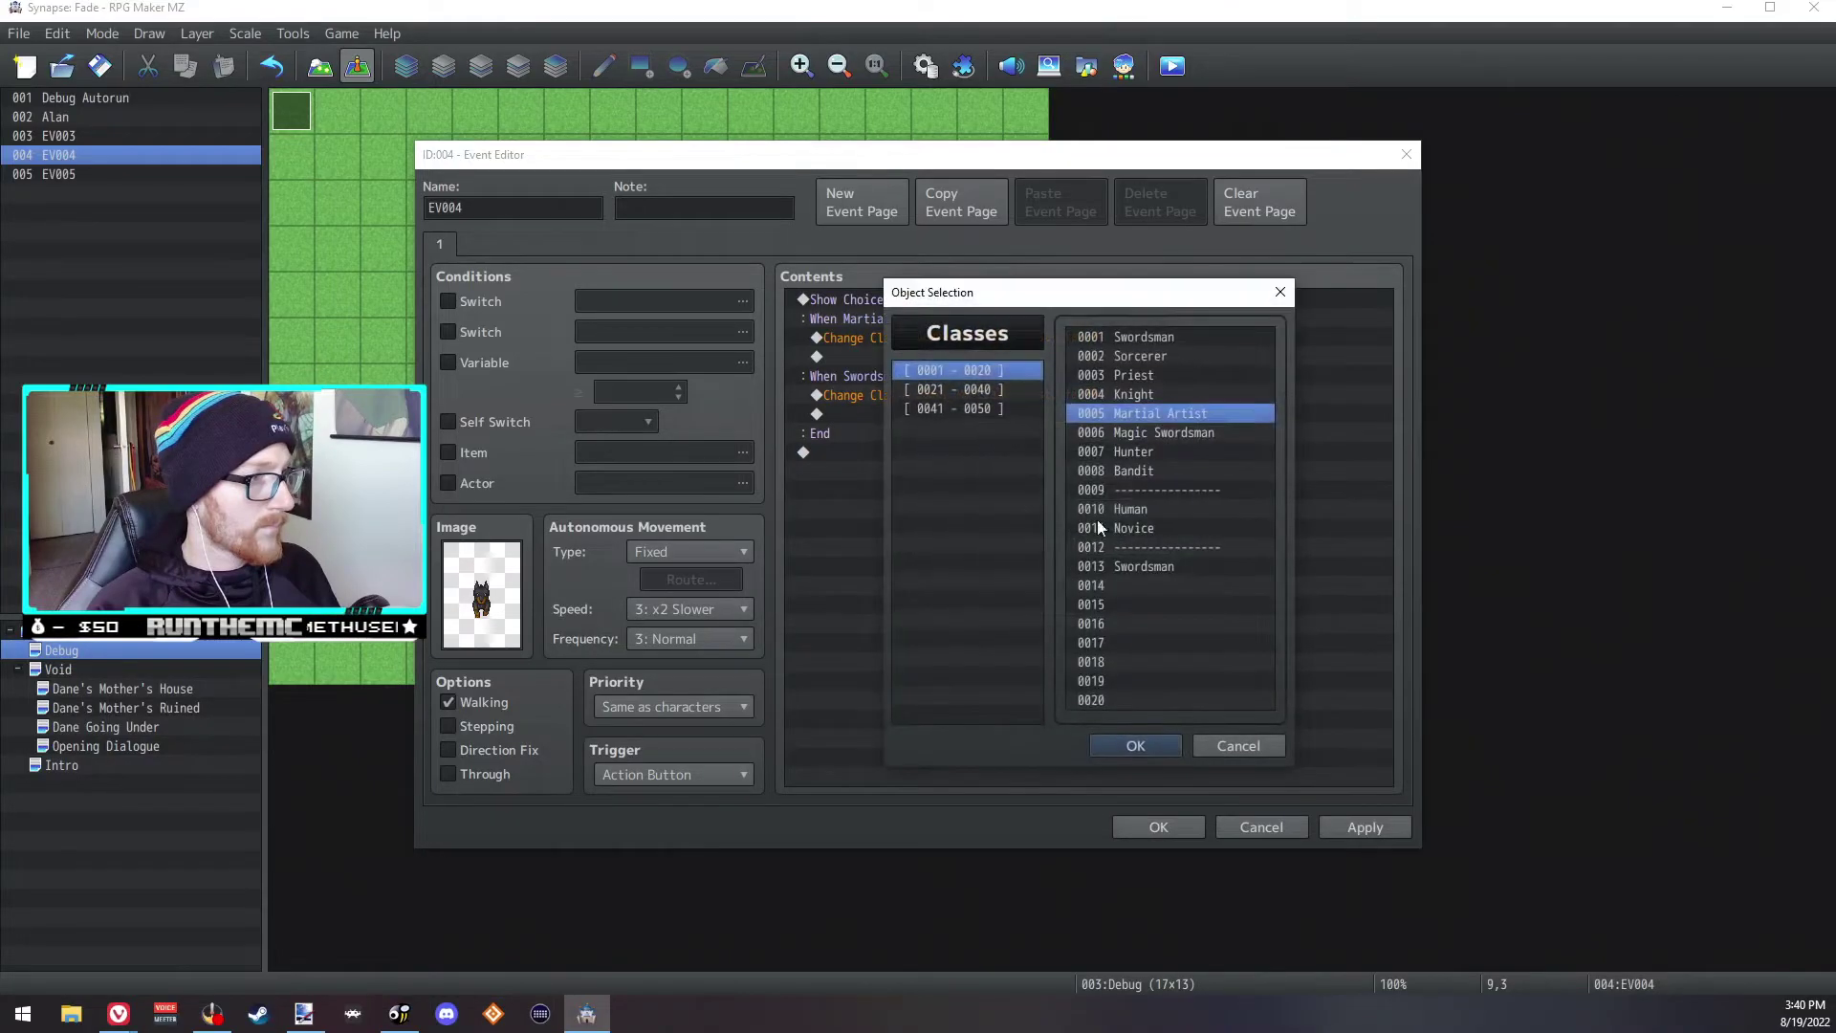
left_click(1160, 356)
left_click(1136, 746)
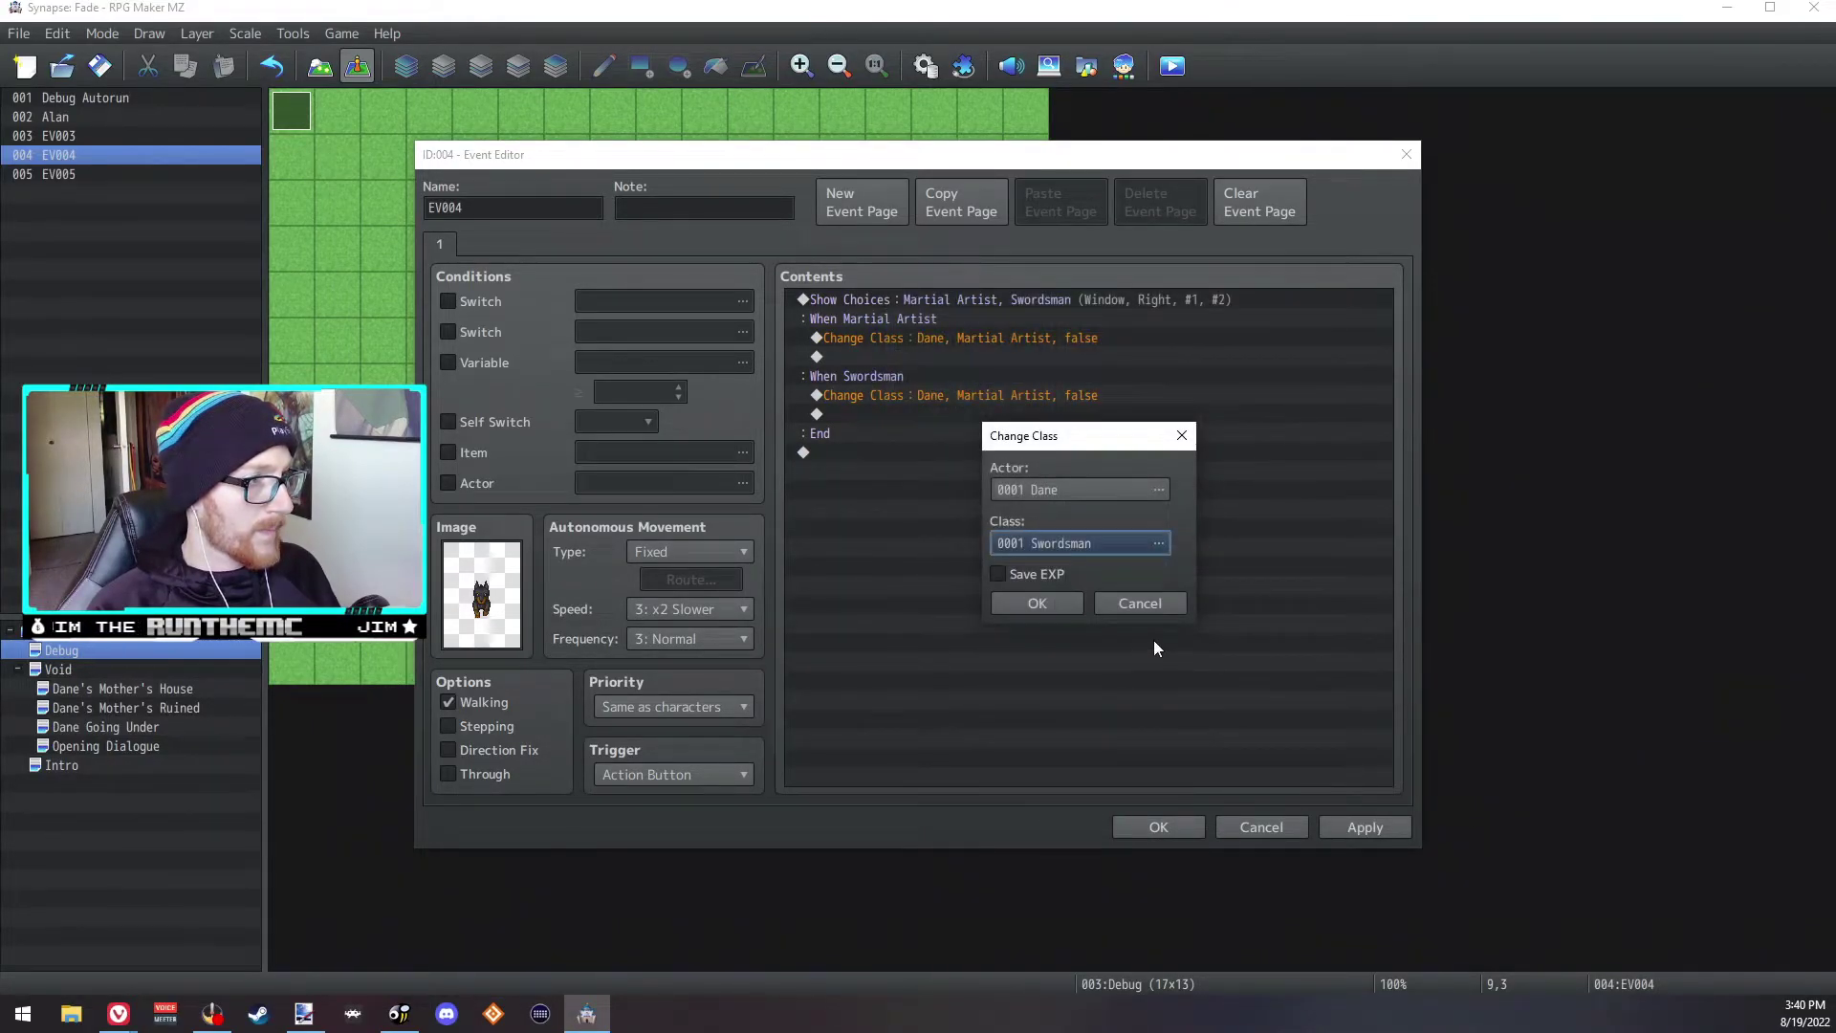
left_click(1060, 600)
left_click(1365, 827)
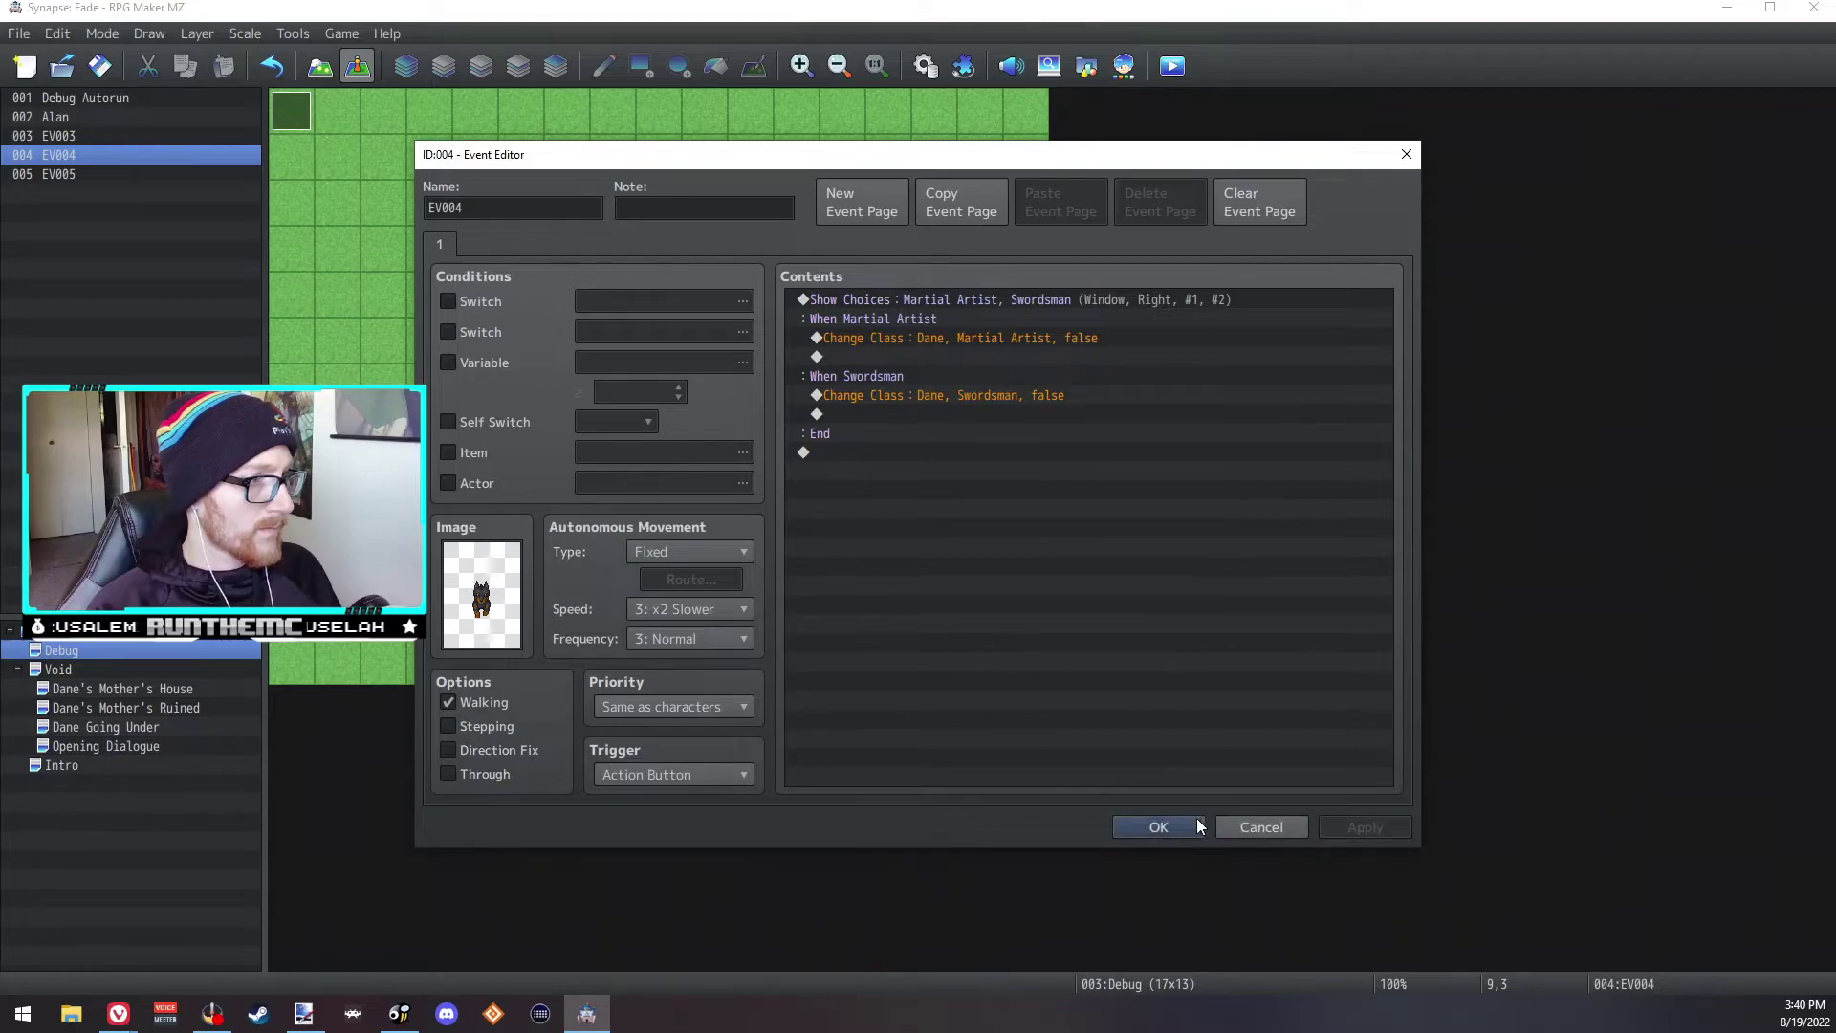
left_click(1160, 828)
Step: Launch a playtest with the class choice event saved and begin a new game
left_click(1188, 72)
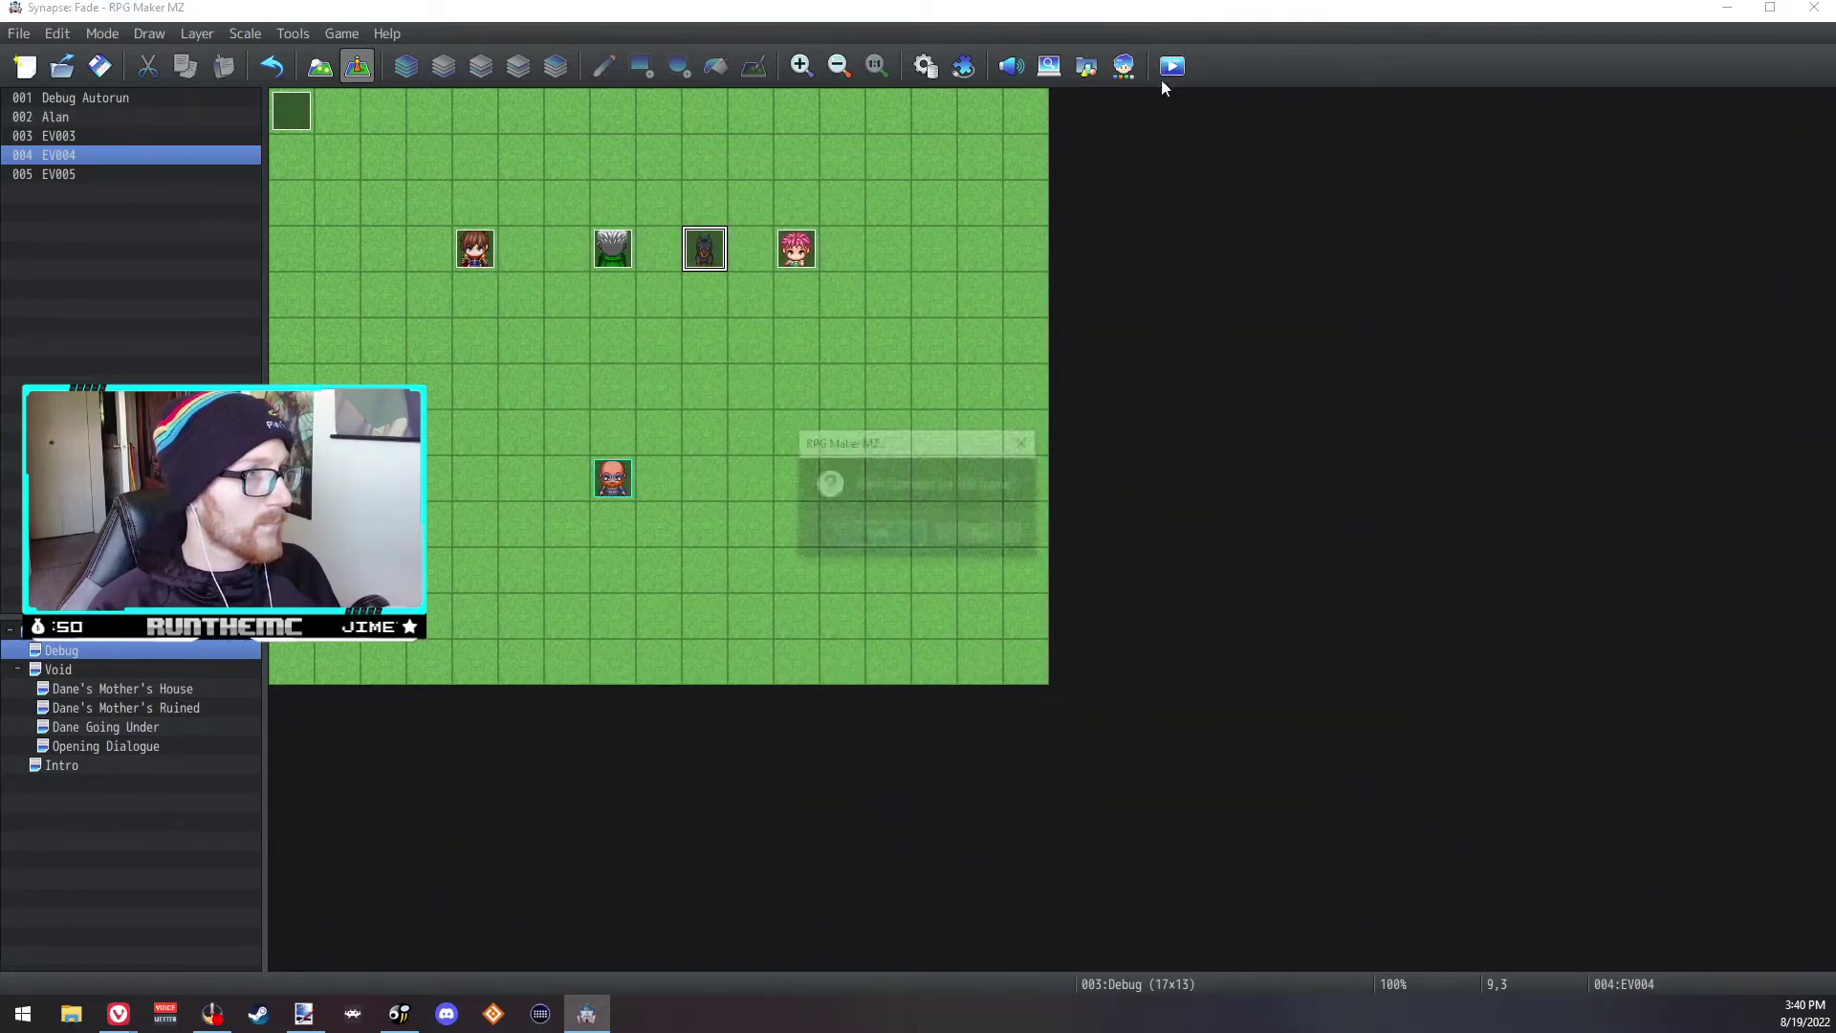
left_click(881, 538)
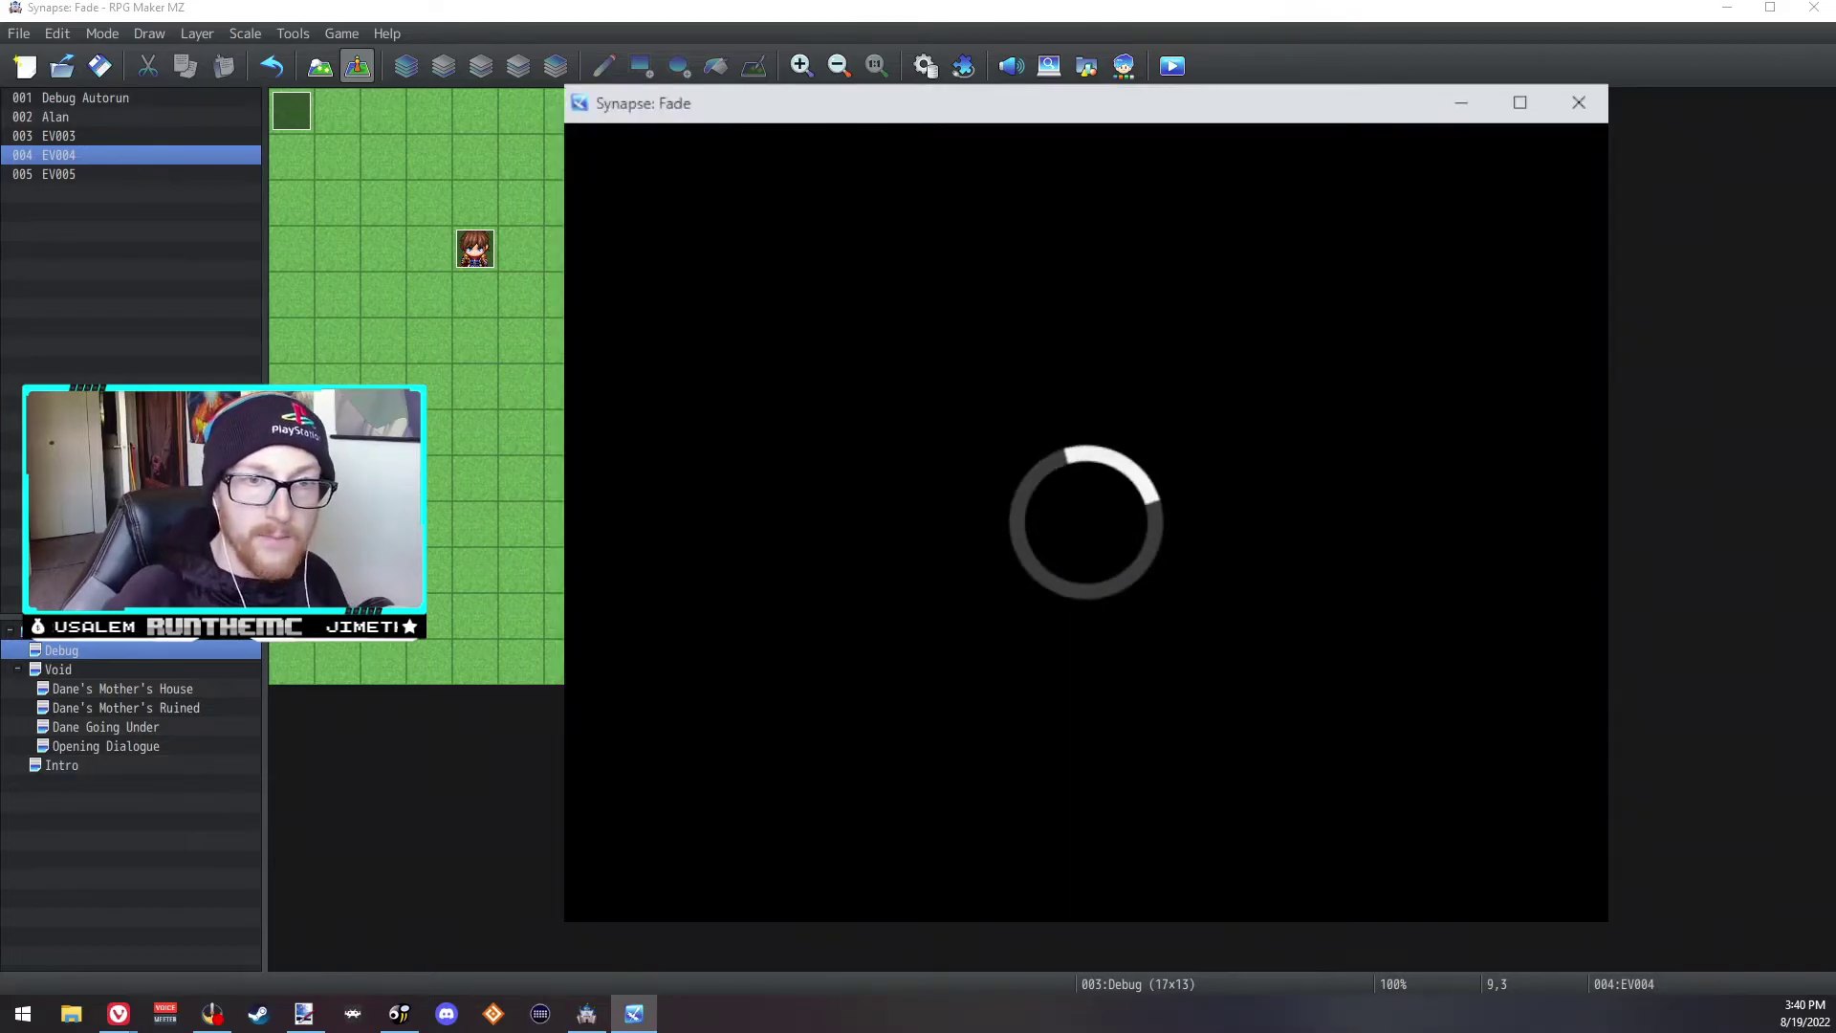
key("Up")
key("Return")
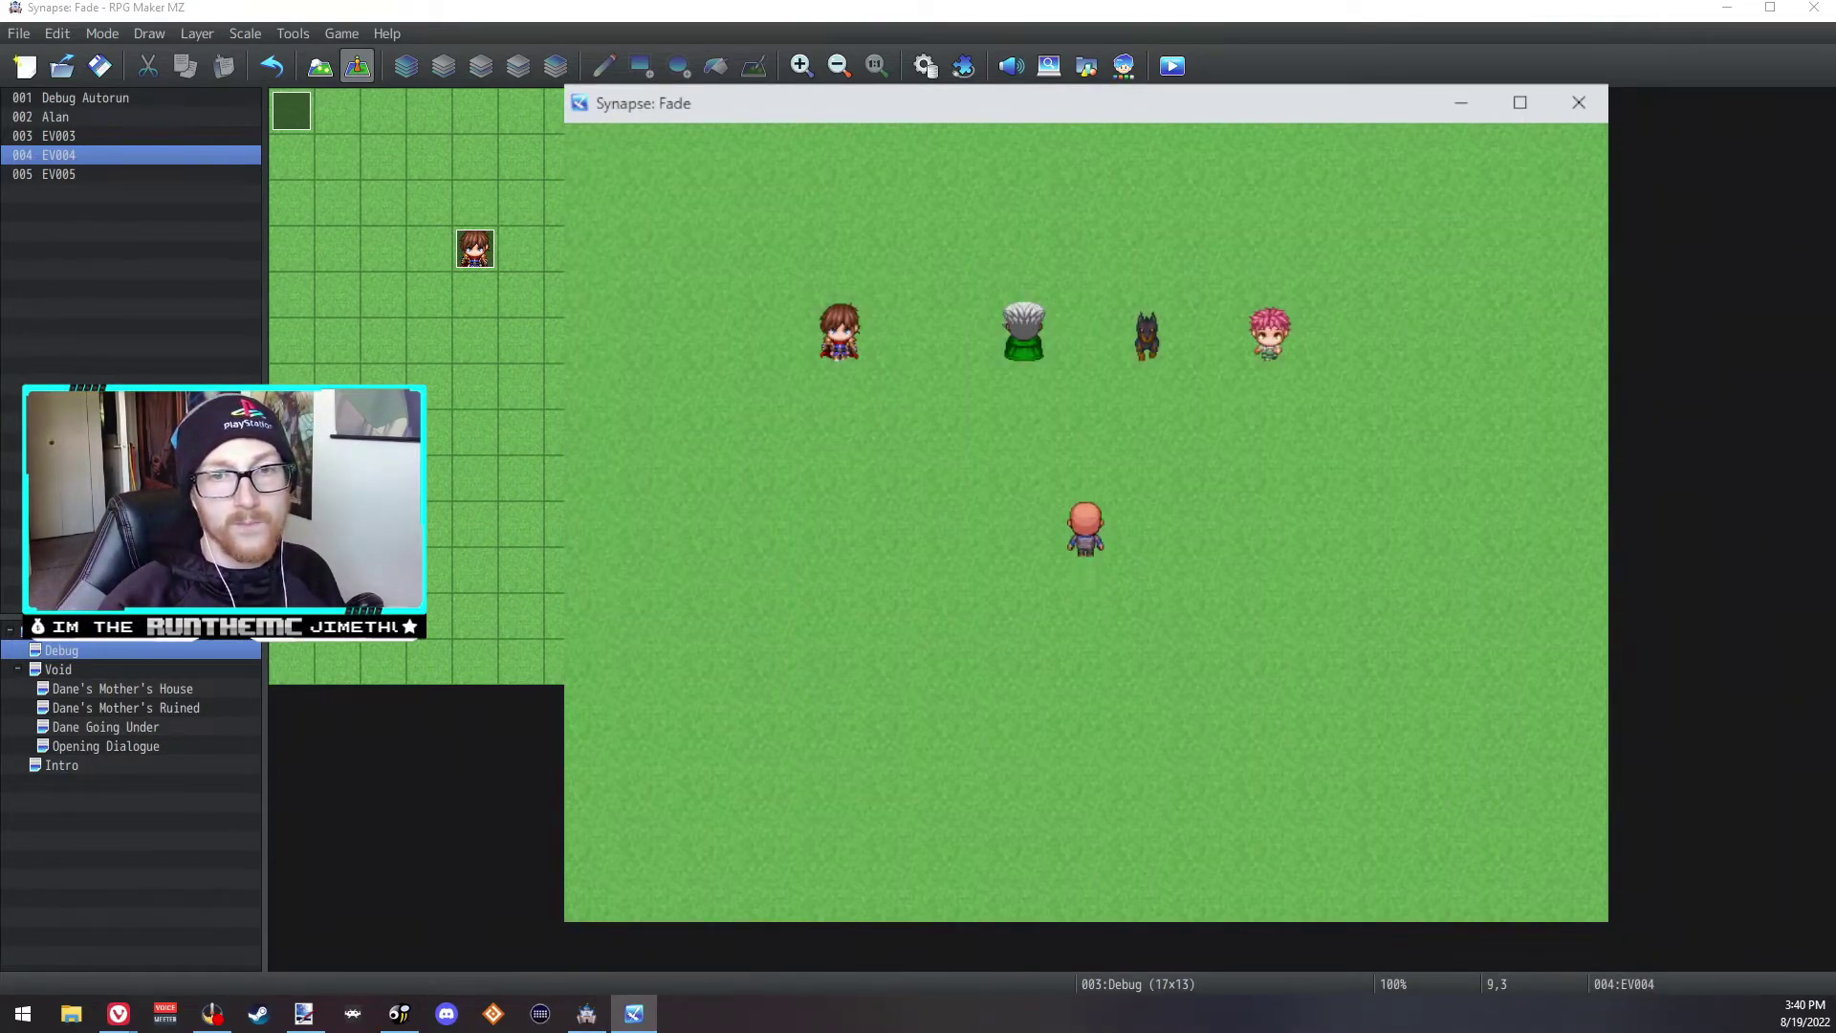
Step: Check Dane's equipment and skill screens at level 1 before triggering the pink-haired character's event
key("i")
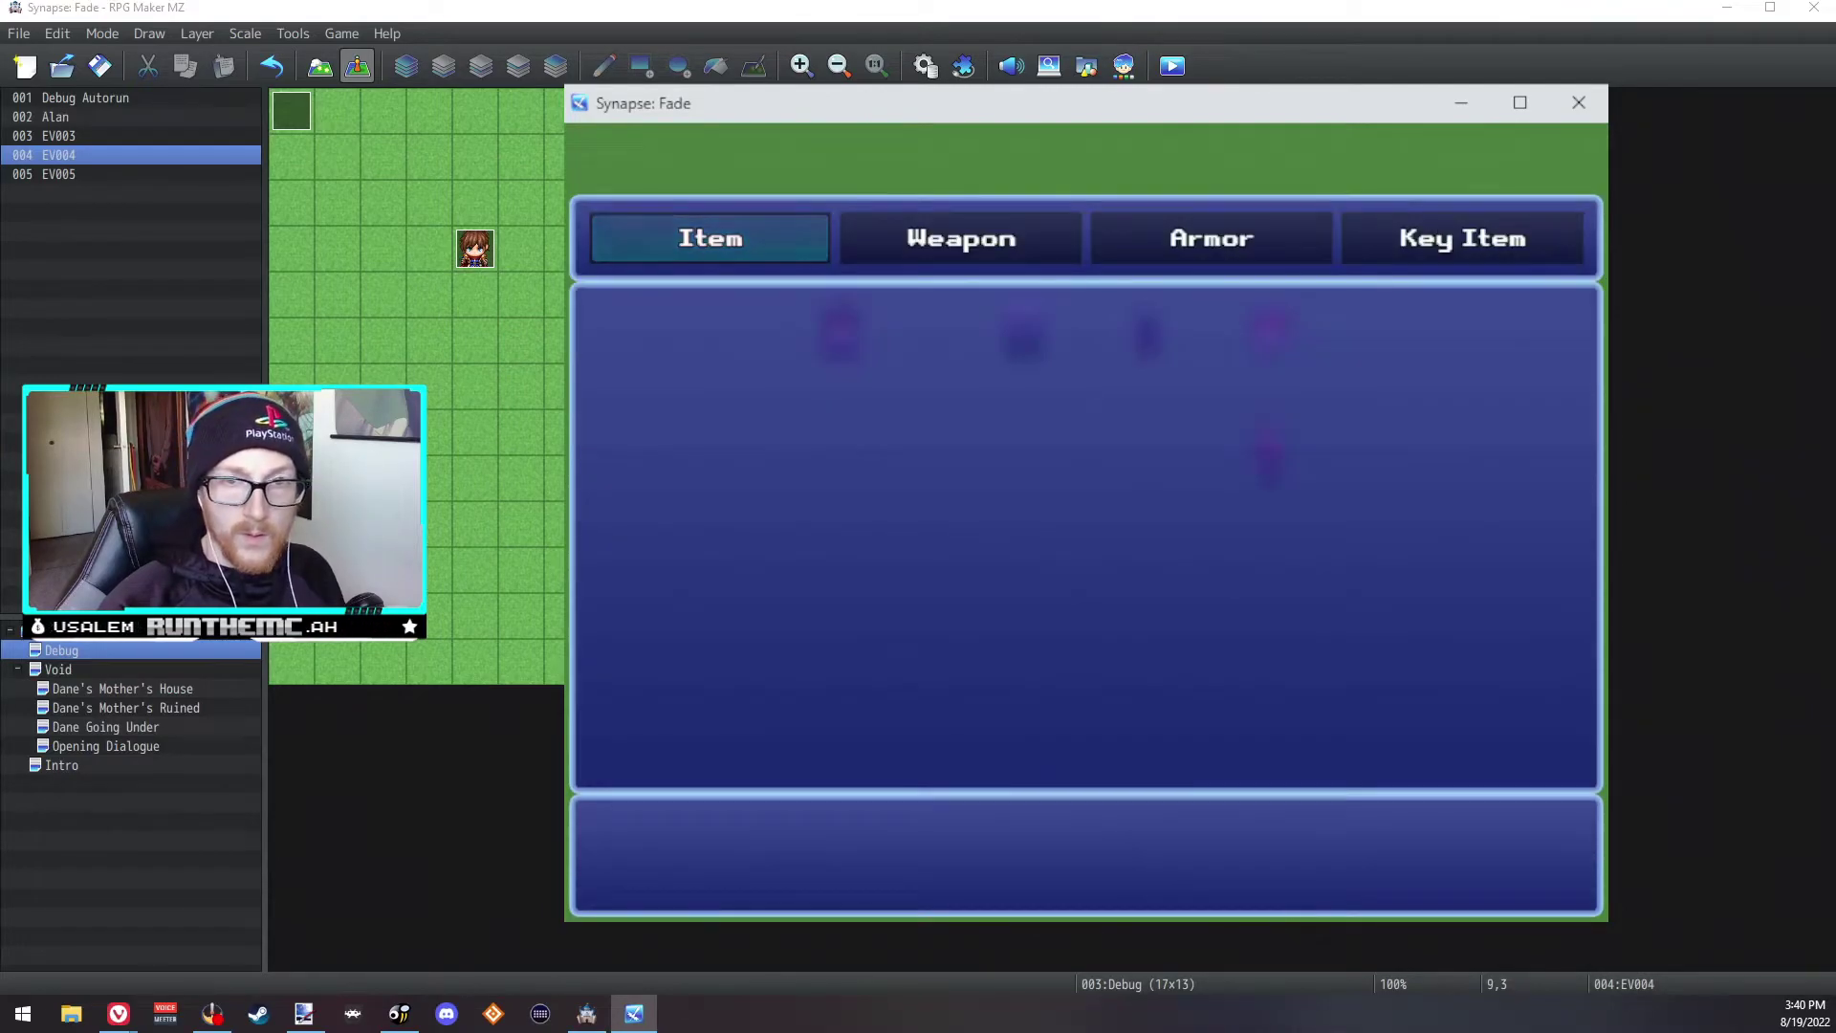
key("Escape")
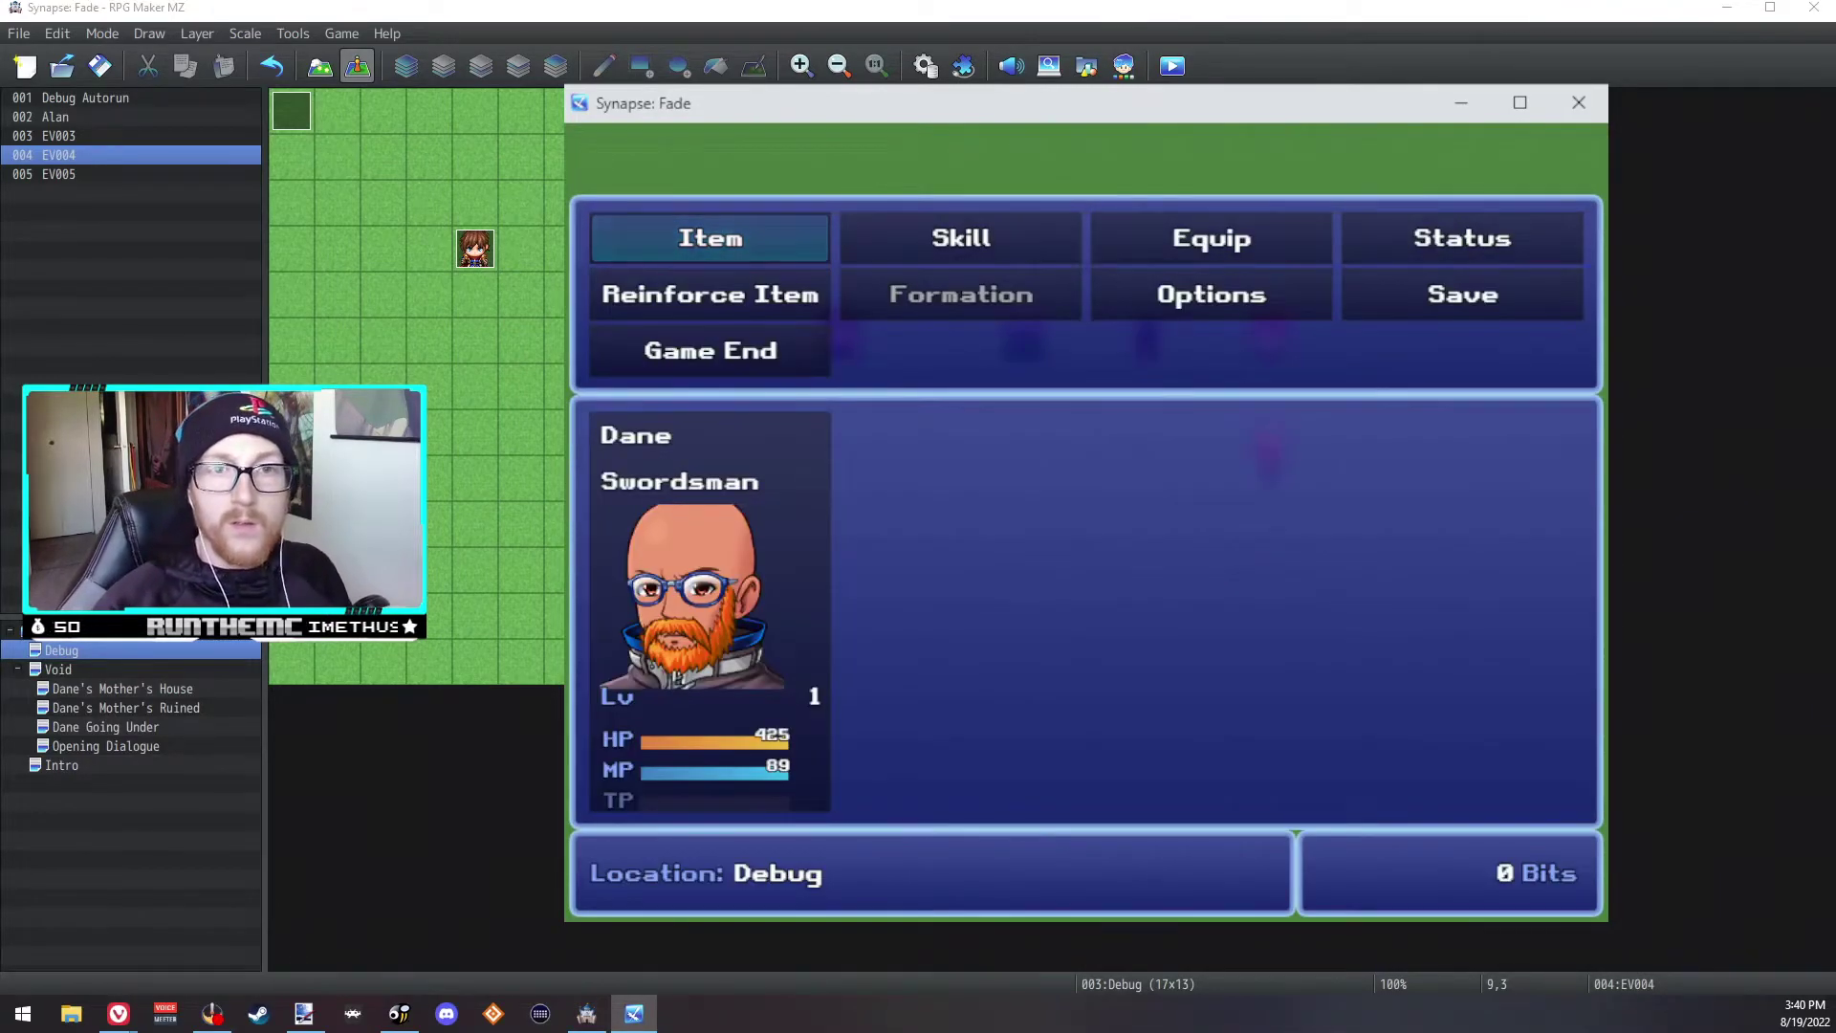
key("Right")
key("Right")
key("Return")
key("Escape")
key("Left")
key("Return")
key("Return")
key("Down")
key("Escape")
key("Escape")
Step: Trigger the pink-haired character's event to level Dane up and dismiss its messages
key("Left")
key("Up")
key("Return")
key("Return")
key("Down")
key("Left")
Step: Examine Dane's skills listed under Special as a level 11 Swordsman
key("Escape")
key("Right")
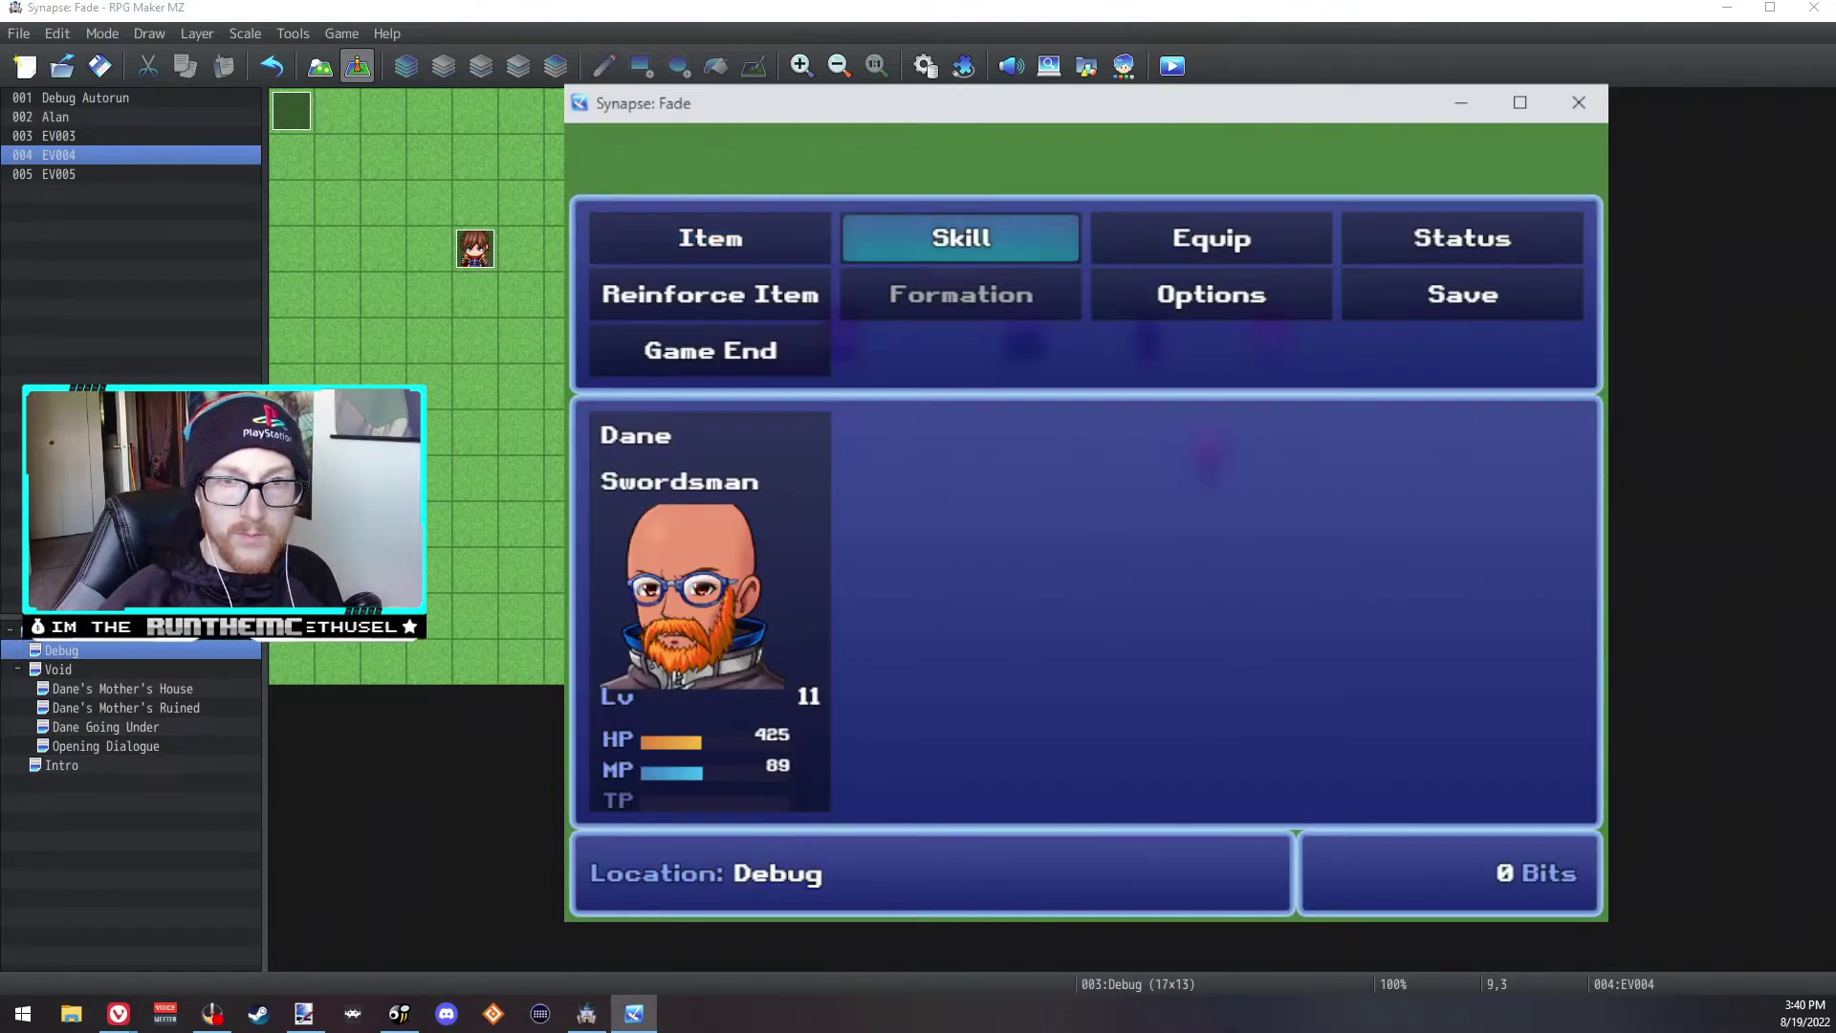
key("Return")
key("Return")
key("Down")
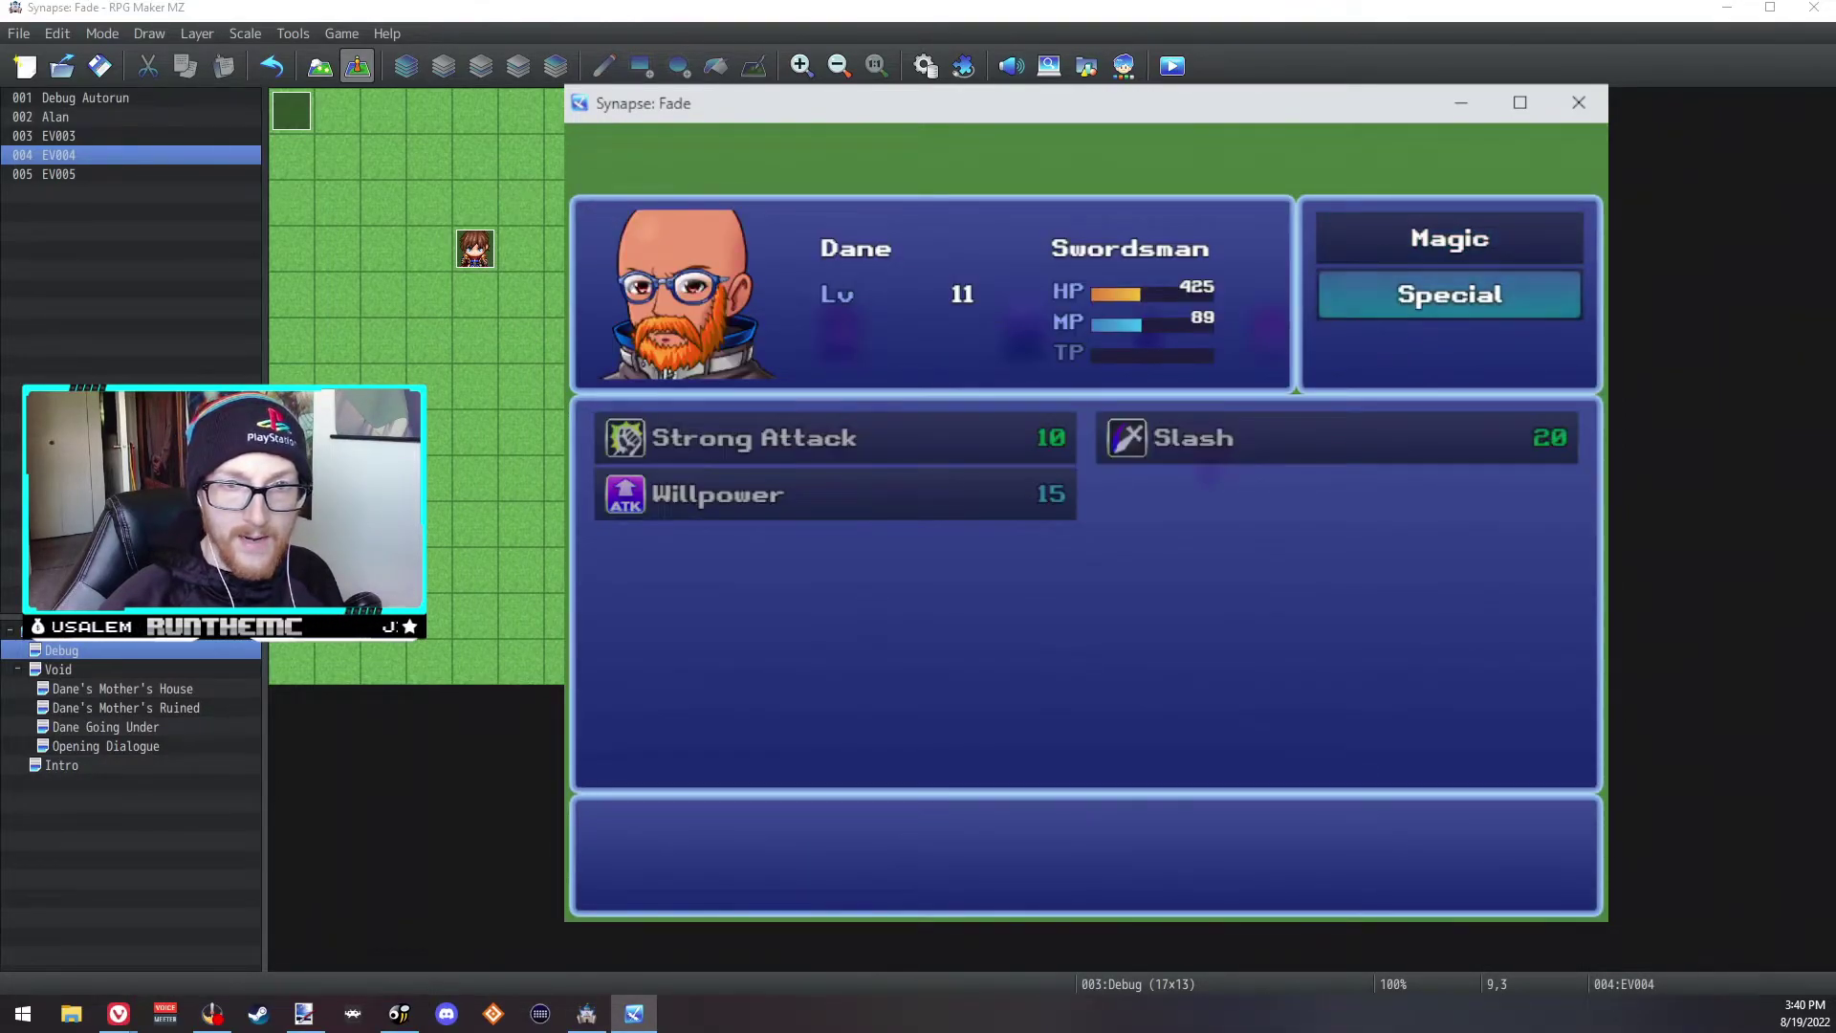
key("Escape")
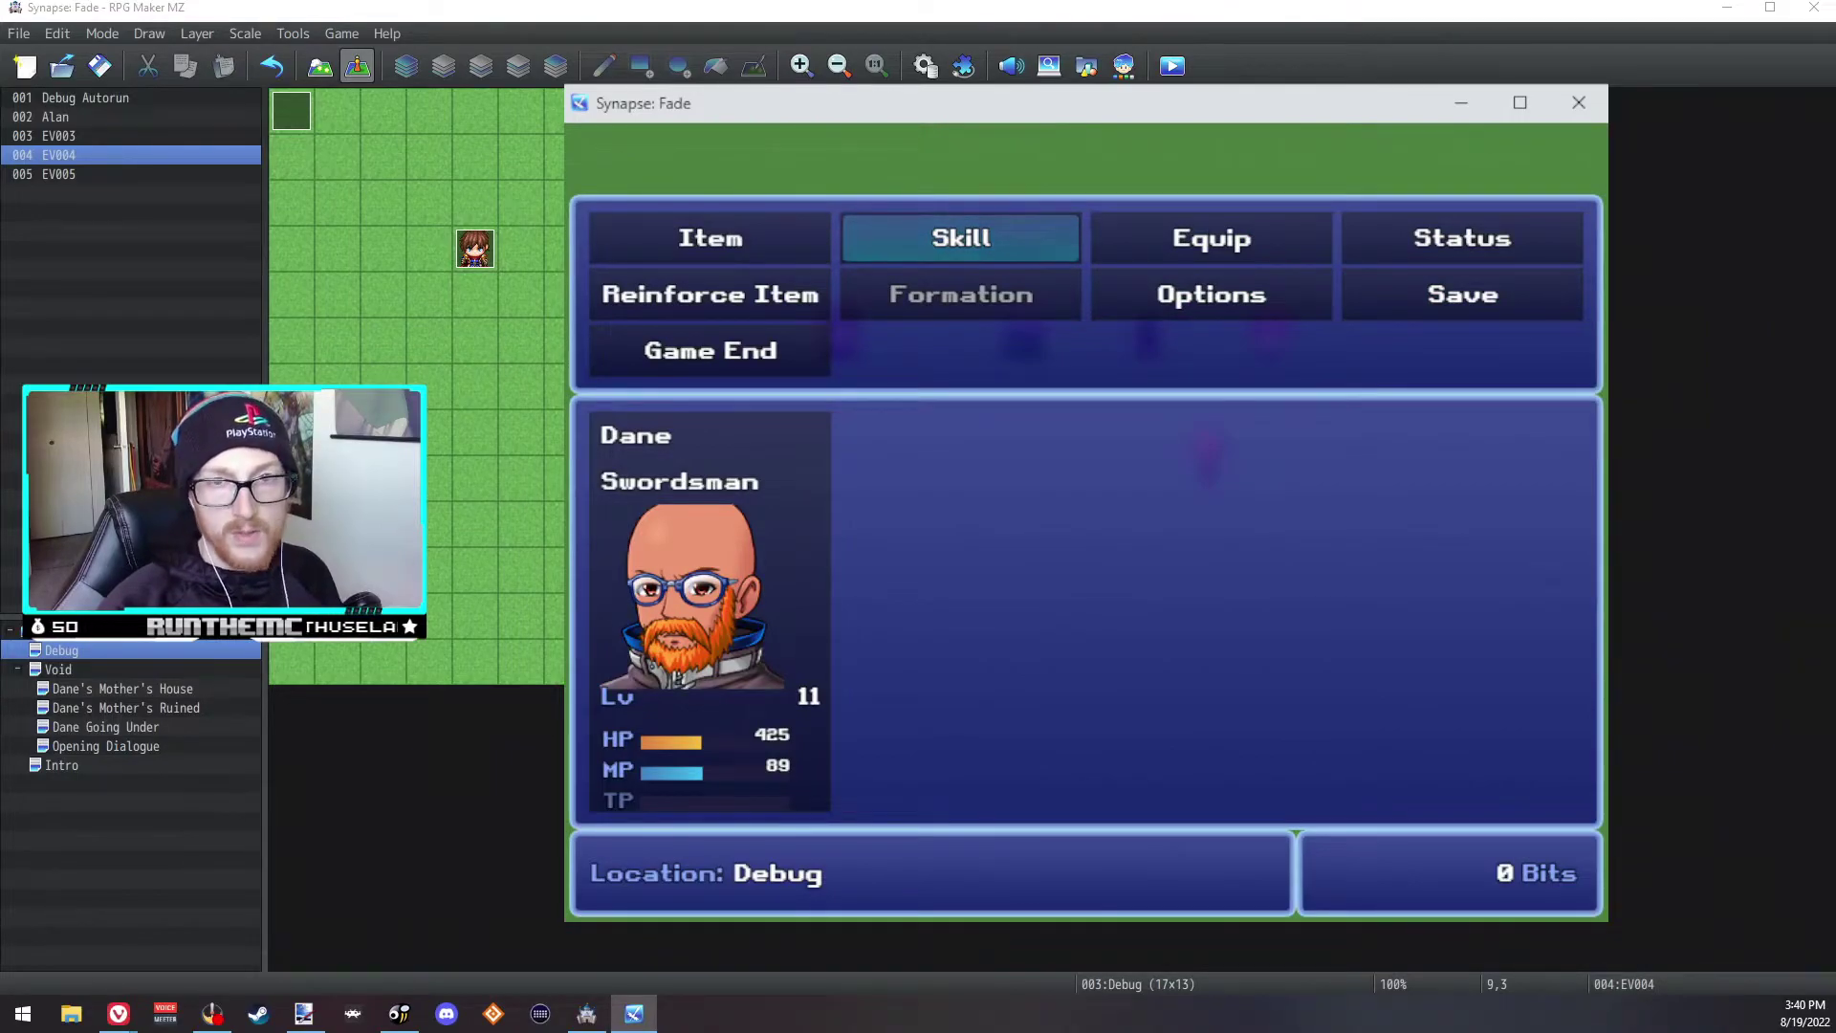
Step: Change Dane's class to Martial Artist through the dog's event and check the main menu
key("Escape")
key("Left")
key("Up")
key("Down")
key("Up")
key("Return")
key("Down")
key("Escape")
key("Right")
key("Right")
key("Left")
key("Escape")
Step: Change Dane's class back to Swordsman through the dog's event
key("Up")
key("Return")
key("Down")
key("Return")
Step: Check Dane's Magic and Special skill types after the return to Swordsman
key("Down")
key("Escape")
key("Right")
key("Return")
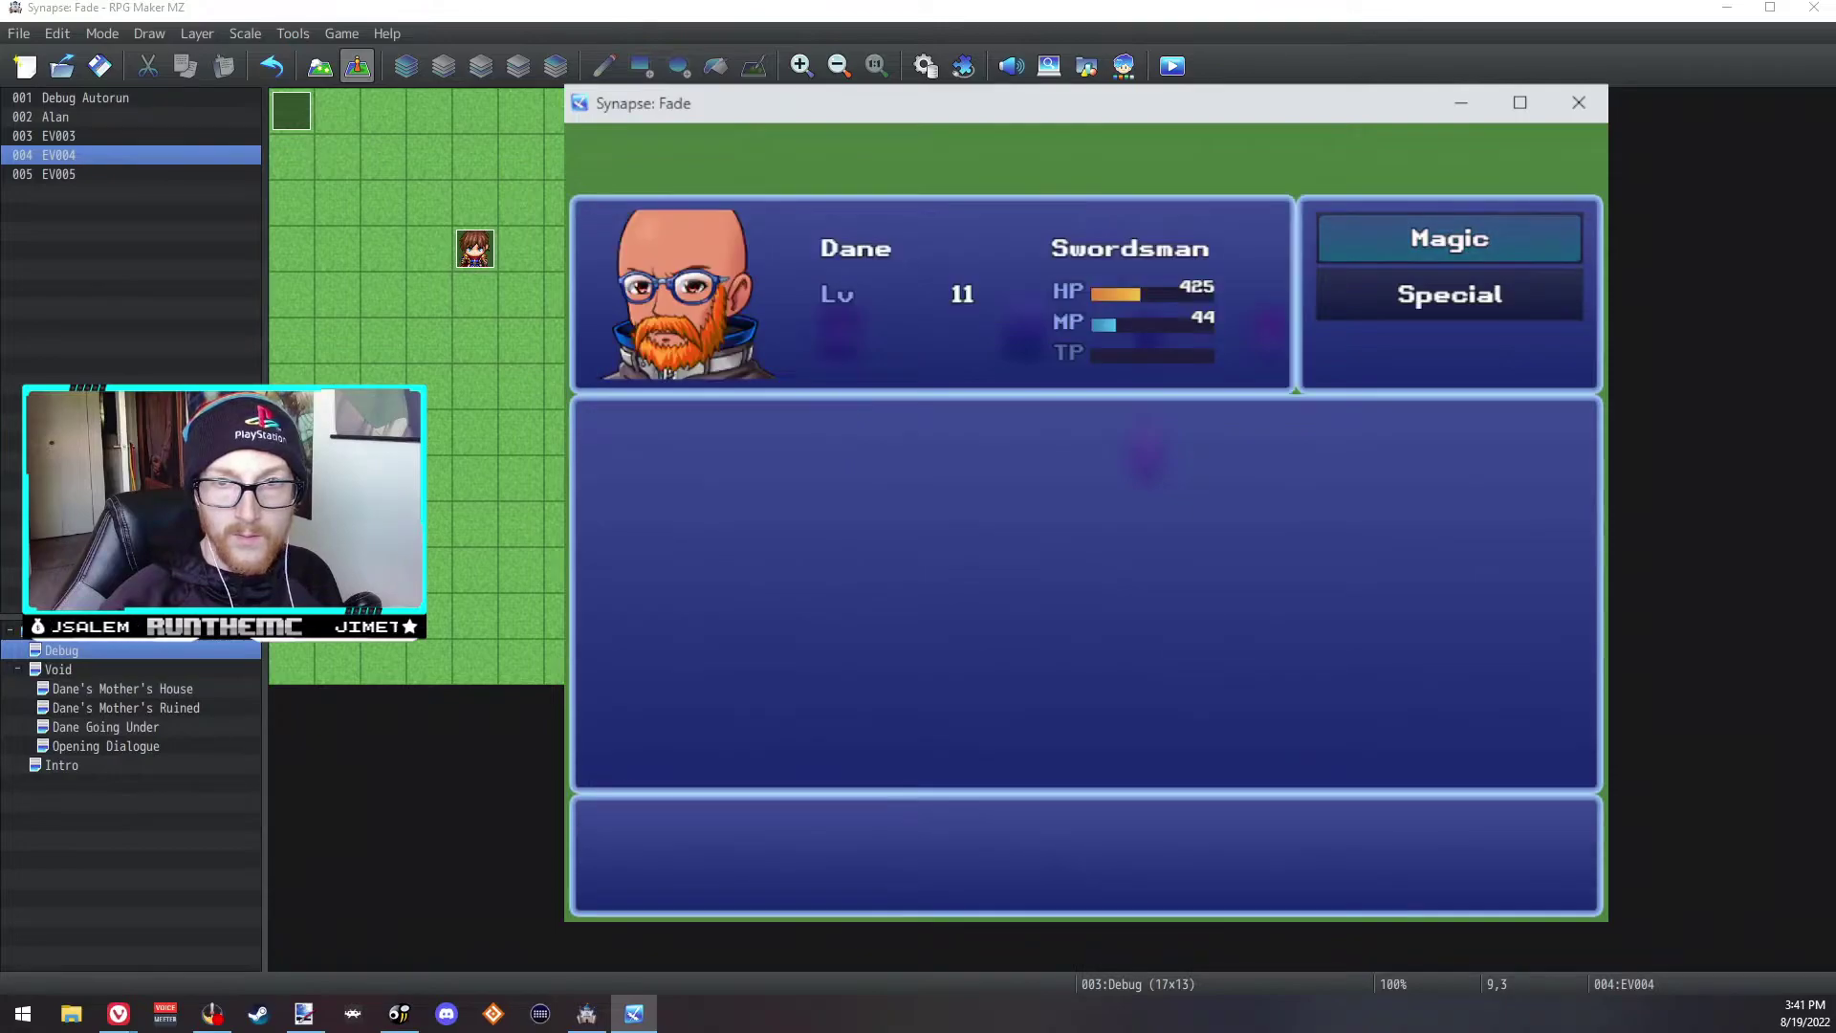
key("Down")
key("Escape")
Step: Equip the Class Crystal in Dane's Accessory slot after the class changes
key("Right")
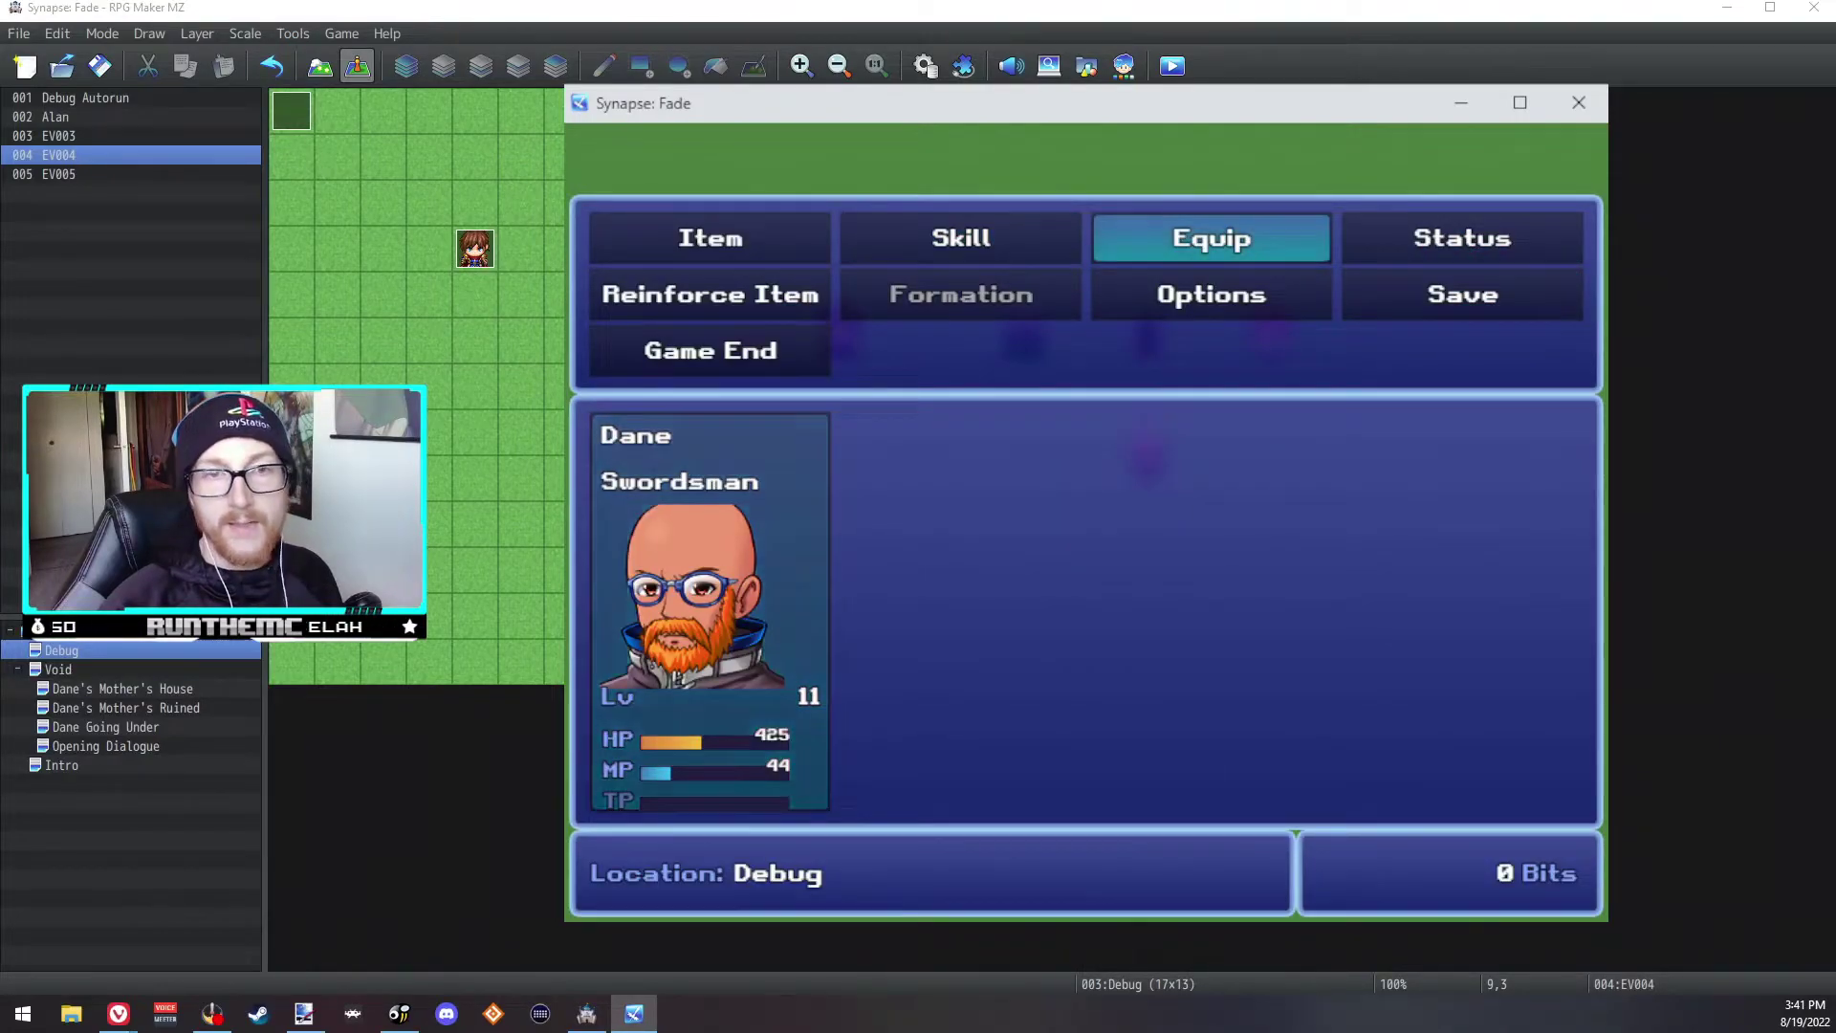
key("Return")
key("Return")
key("Down")
key("Down")
key("Down")
key("Down")
key("Down")
key("Down")
key("Up")
key("Return")
key("Return")
key("Escape")
key("Escape")
key("Down")
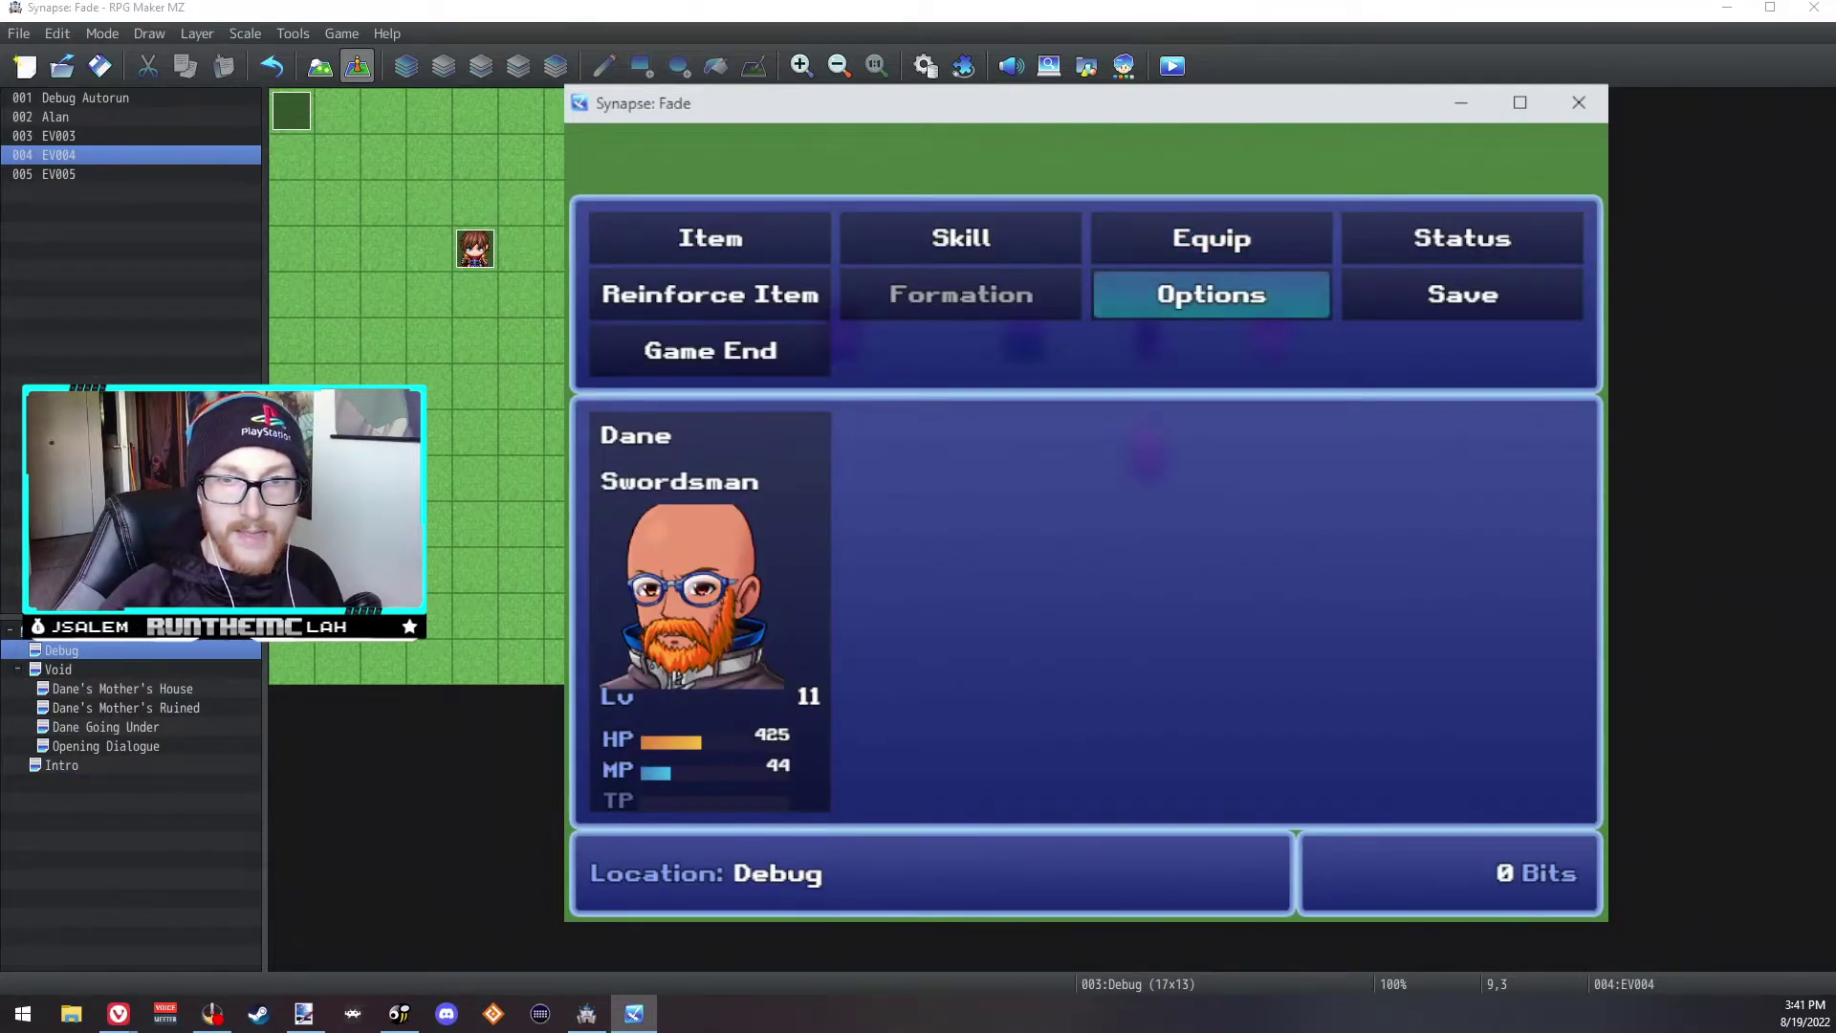
Step: Check Dane's Magic, Special and Sword Art skill types as a Swordsman with the Class Crystal equipped
key("Up")
key("Right")
key("Left")
key("Left")
key("Left")
key("Right")
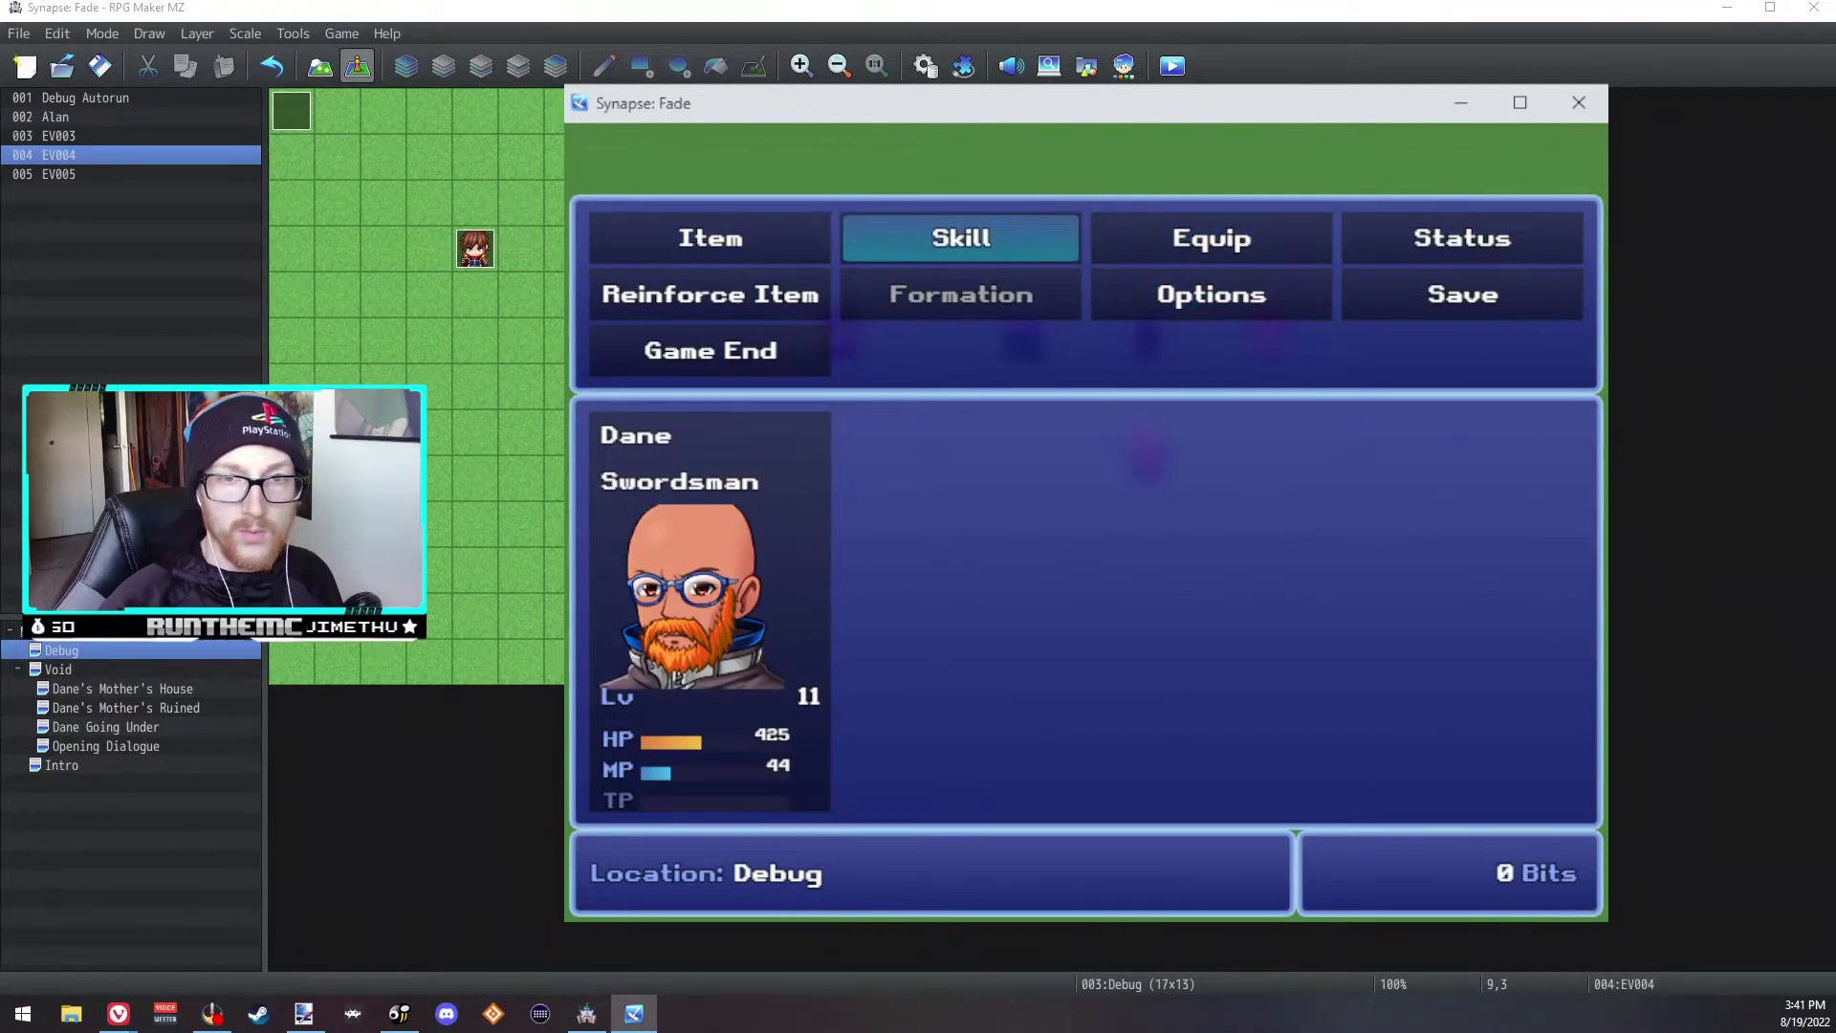
key("Return")
key("Return")
key("Down")
key("Down")
key("Down")
key("Down")
key("Down")
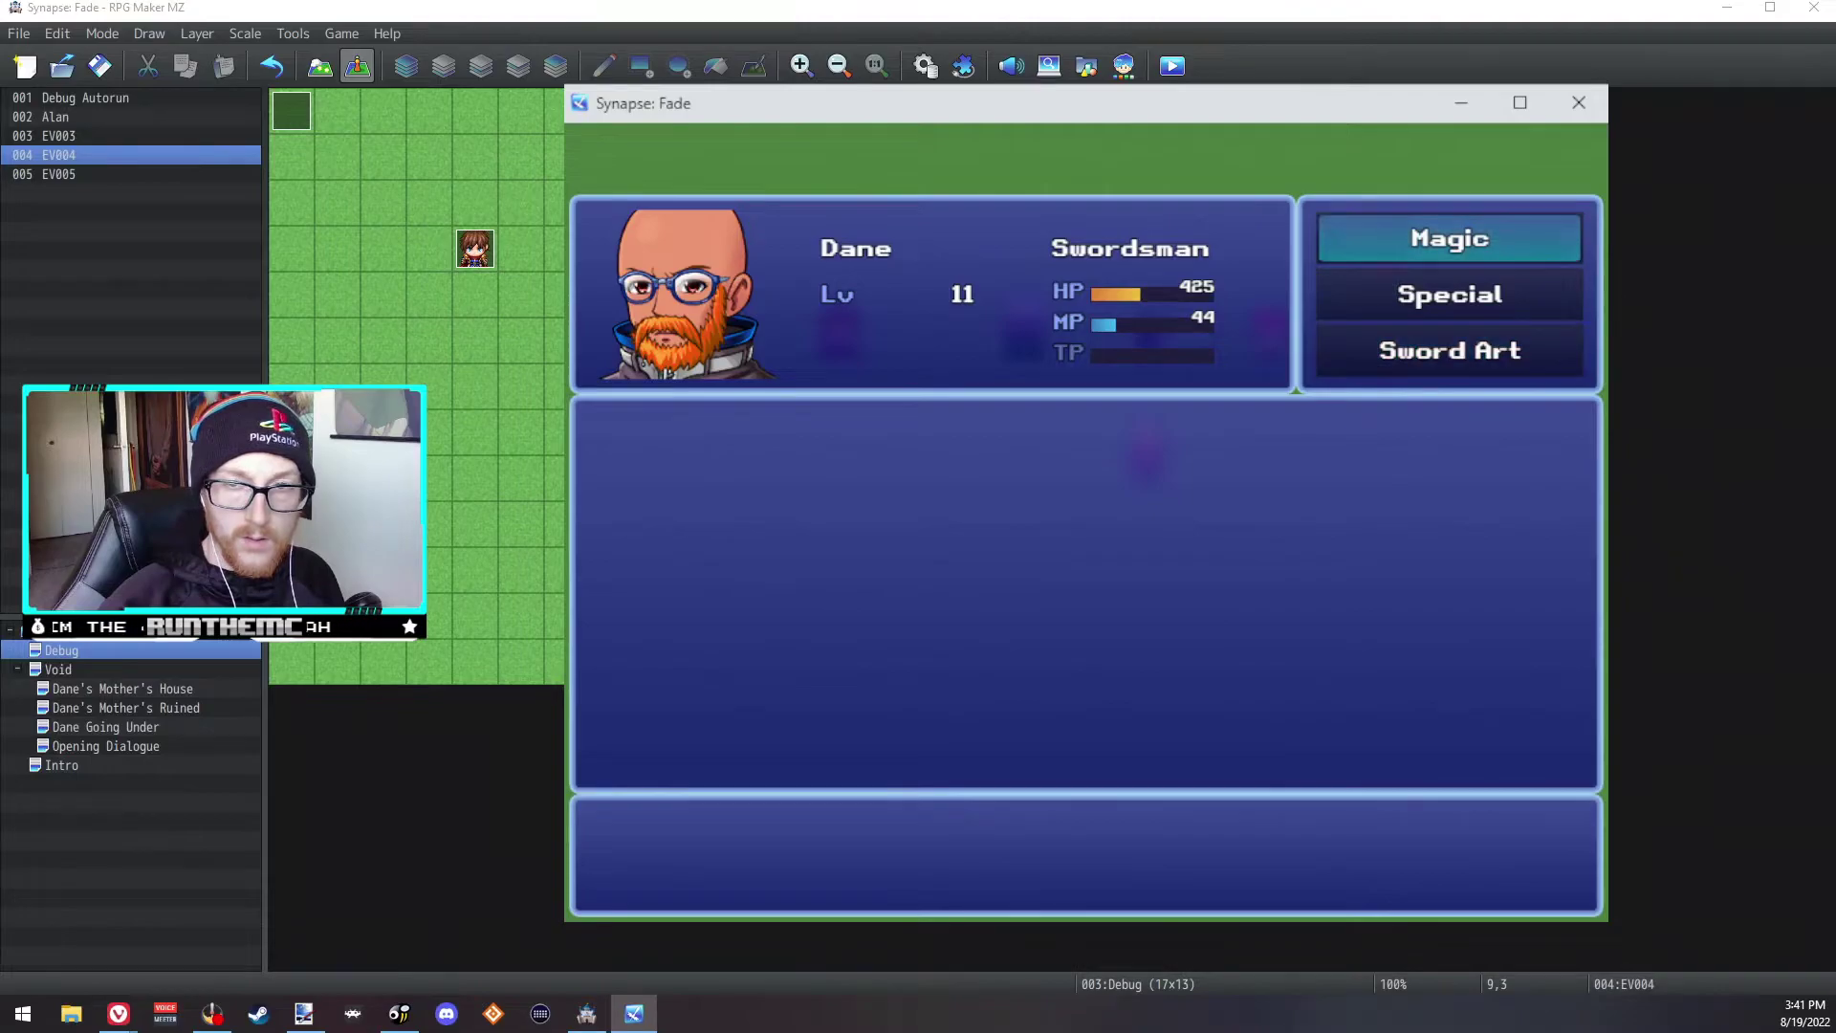
key("Escape")
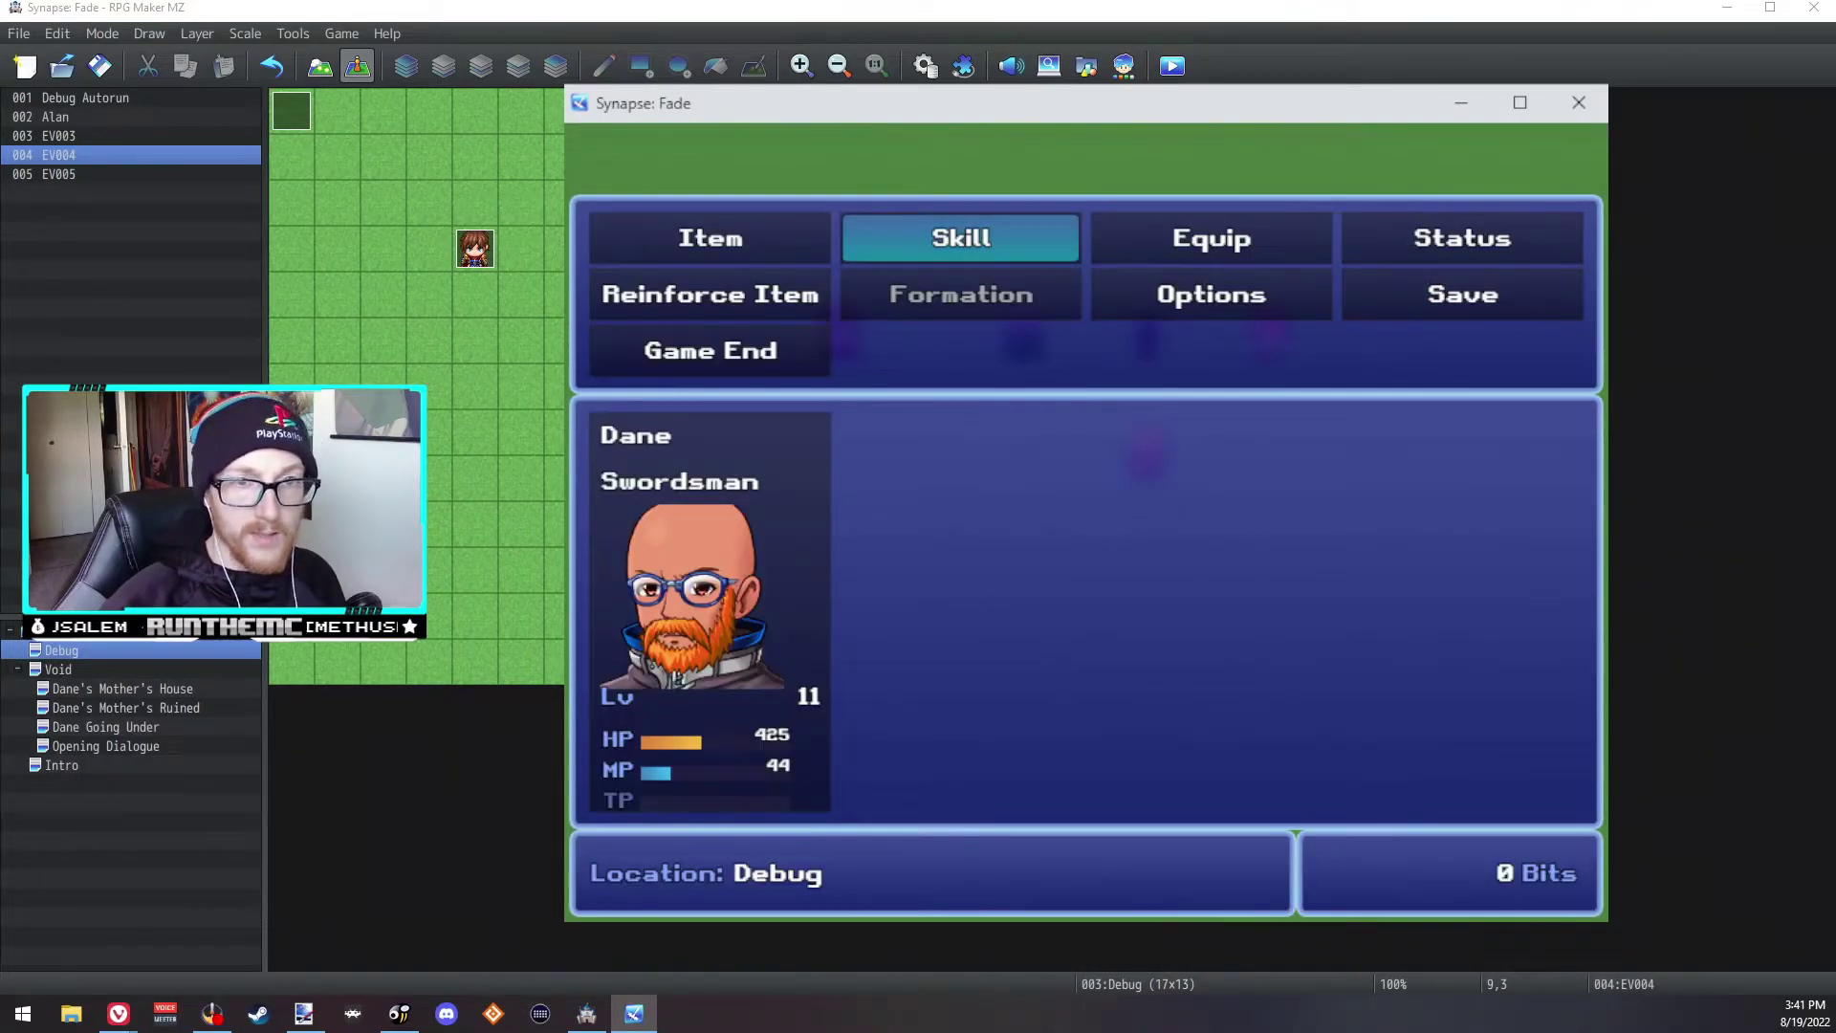
Step: Change Dane's class to Martial Artist through the dog's event with the Class Crystal still equipped
key("Escape")
key("Up")
key("Return")
key("Return")
key("Down")
Step: Check Dane's Special and Sword Art skills as a level 1 Martial Artist
key("Escape")
key("Right")
key("Return")
key("Down")
key("Up")
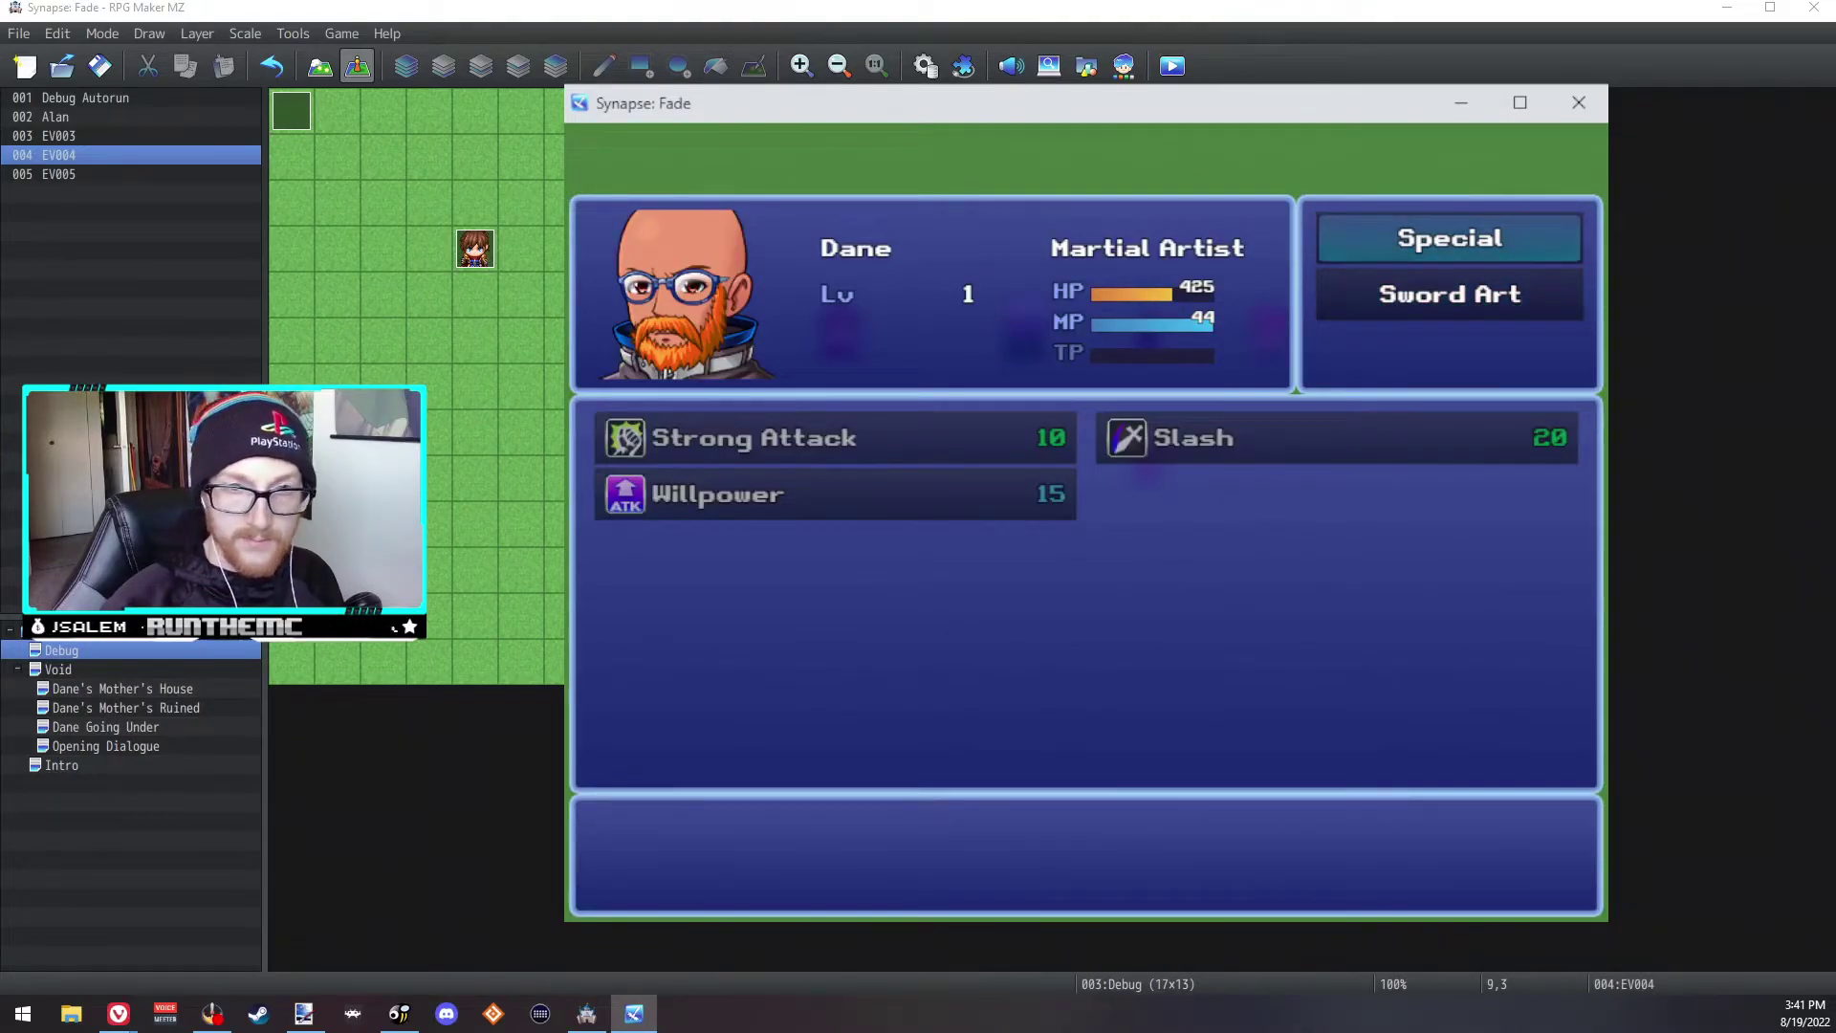
key("Down")
key("Escape")
key("Escape")
Step: Raise Dane to level 11 as a Martial Artist through the pink-haired character's event
key("Right")
key("Right")
key("Up")
key("Return")
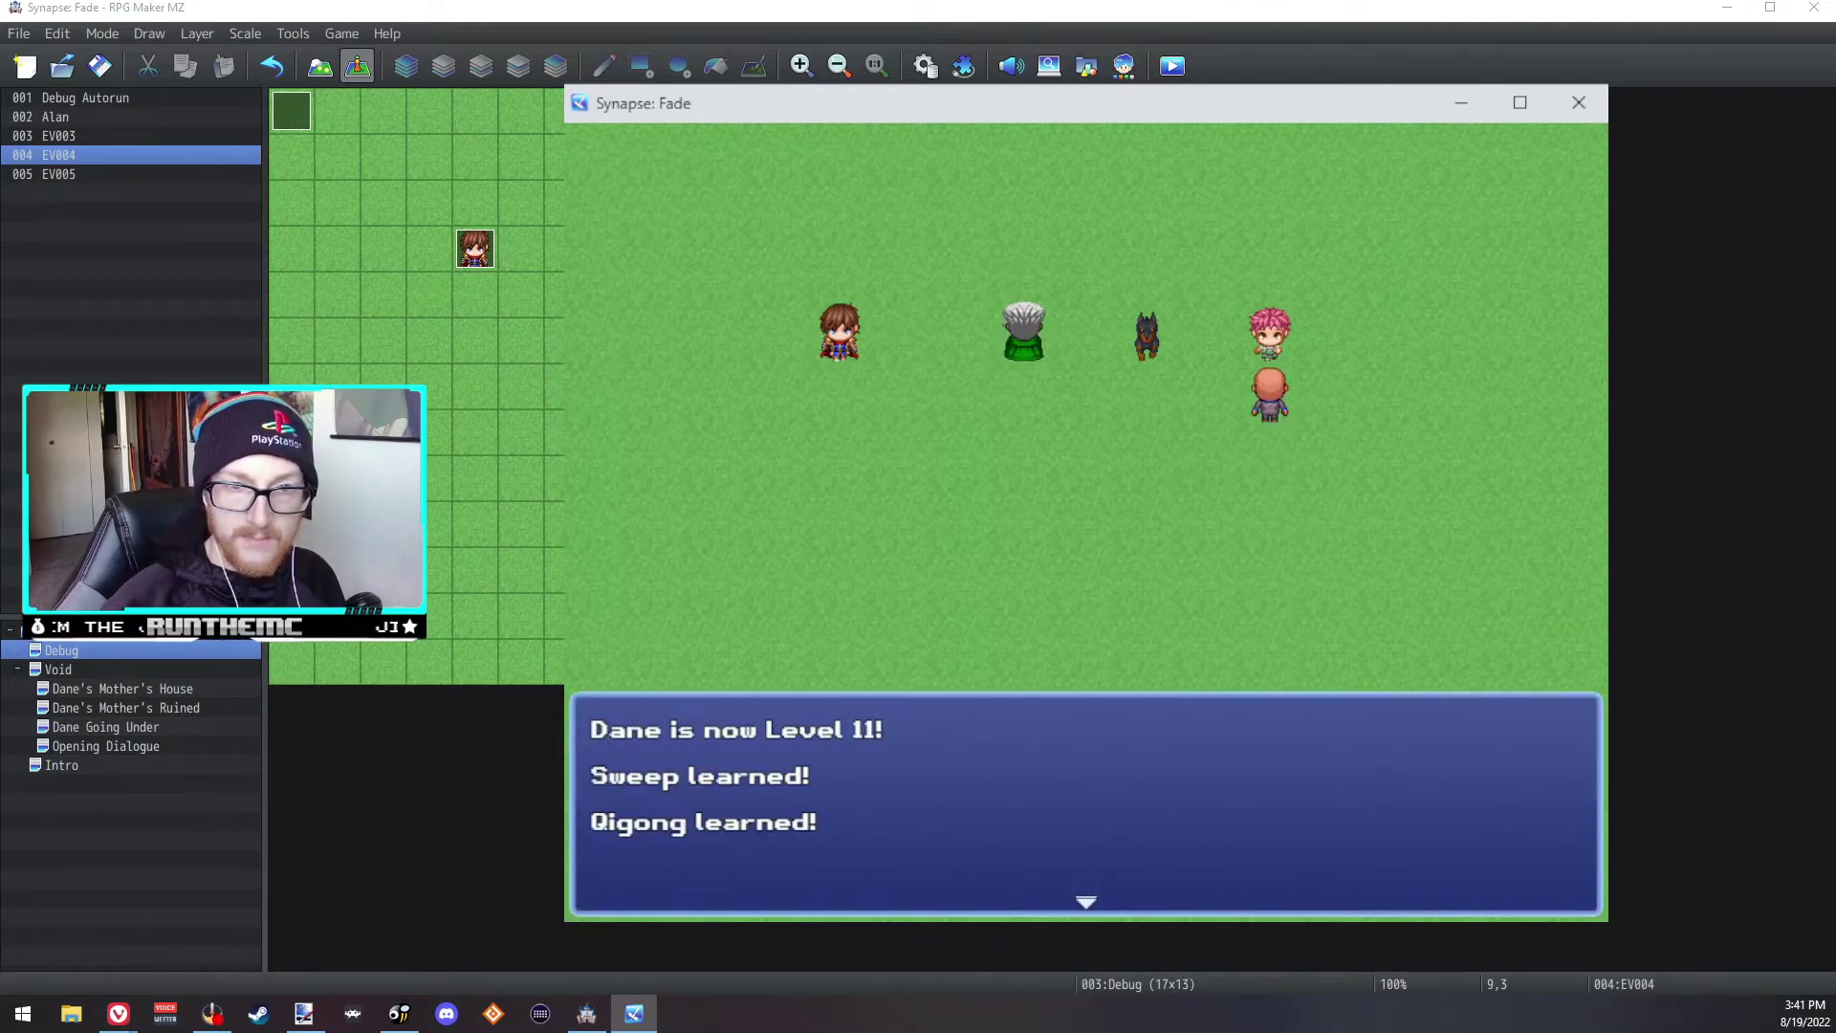
key("Return")
Step: Check Dane's Special and Sword Art skills as a level 11 Martial Artist
key("Down")
key("Left")
key("Escape")
key("Right")
key("Return")
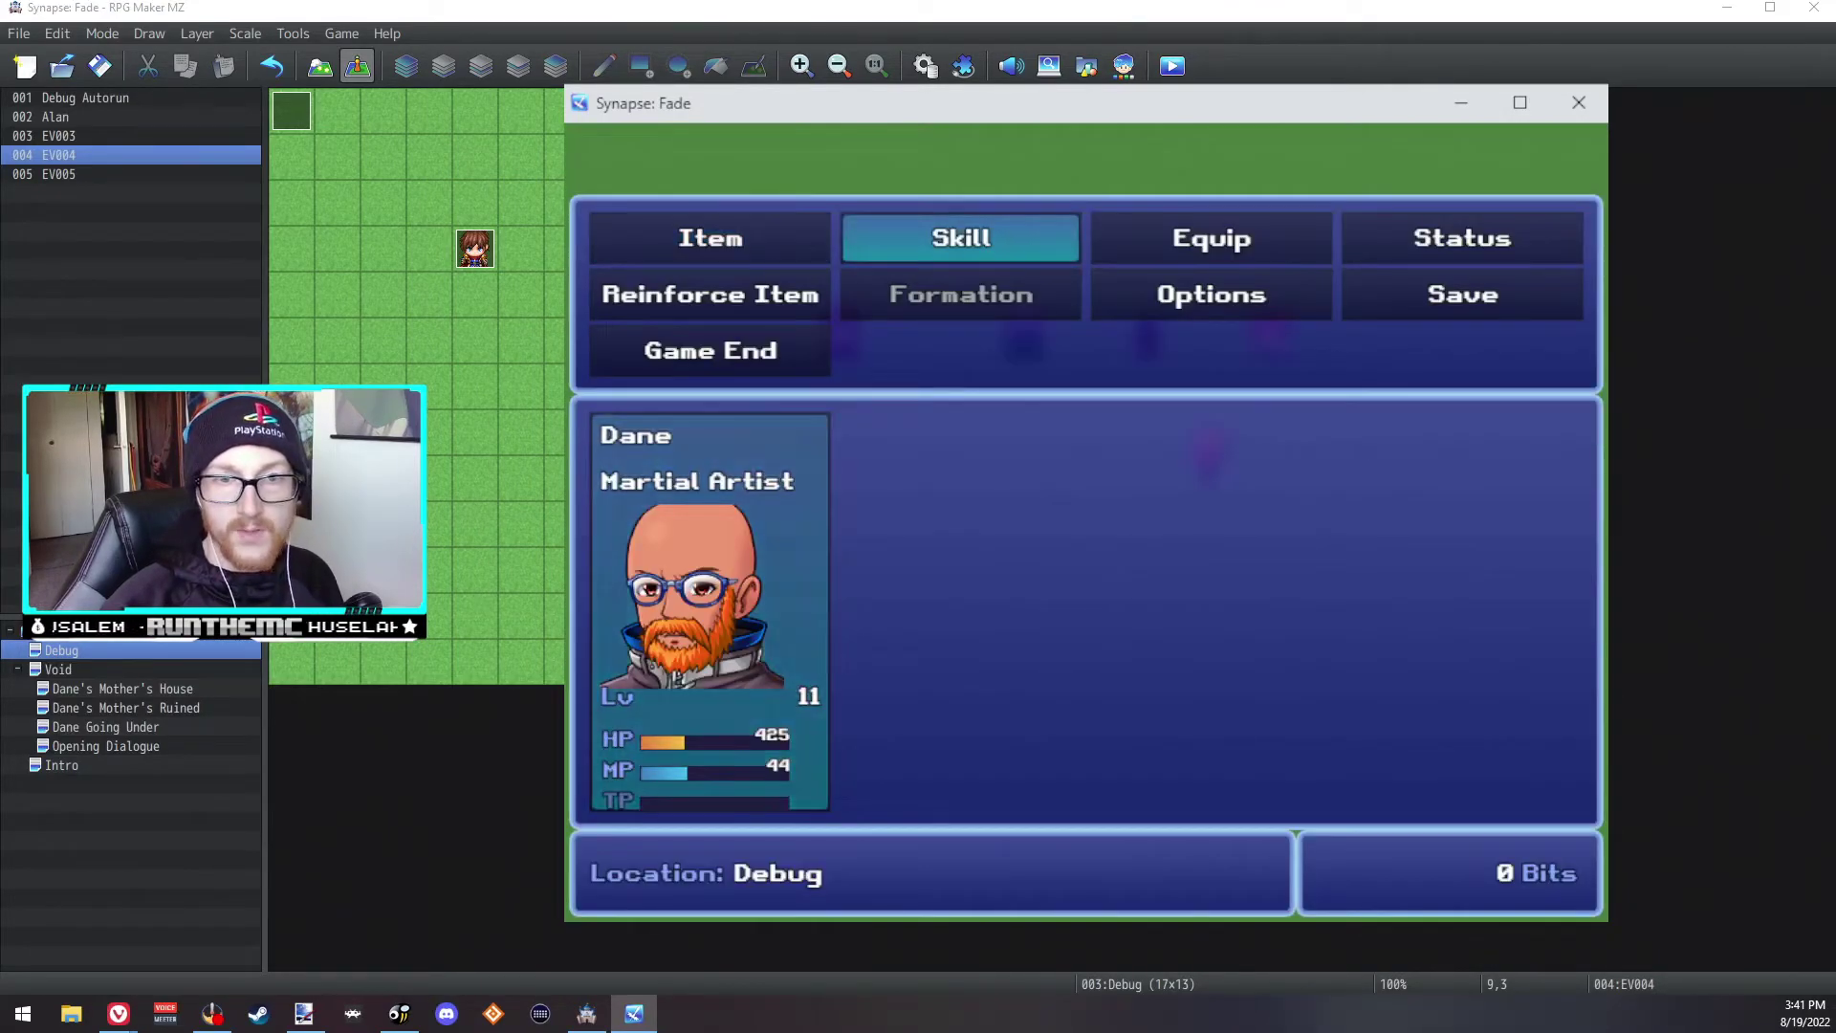
key("Return")
key("Down")
key("Escape")
key("Escape")
Step: Switch Dane from the level 11 Martial Artist class to Swordsman through the dog's event
key("Left")
key("Up")
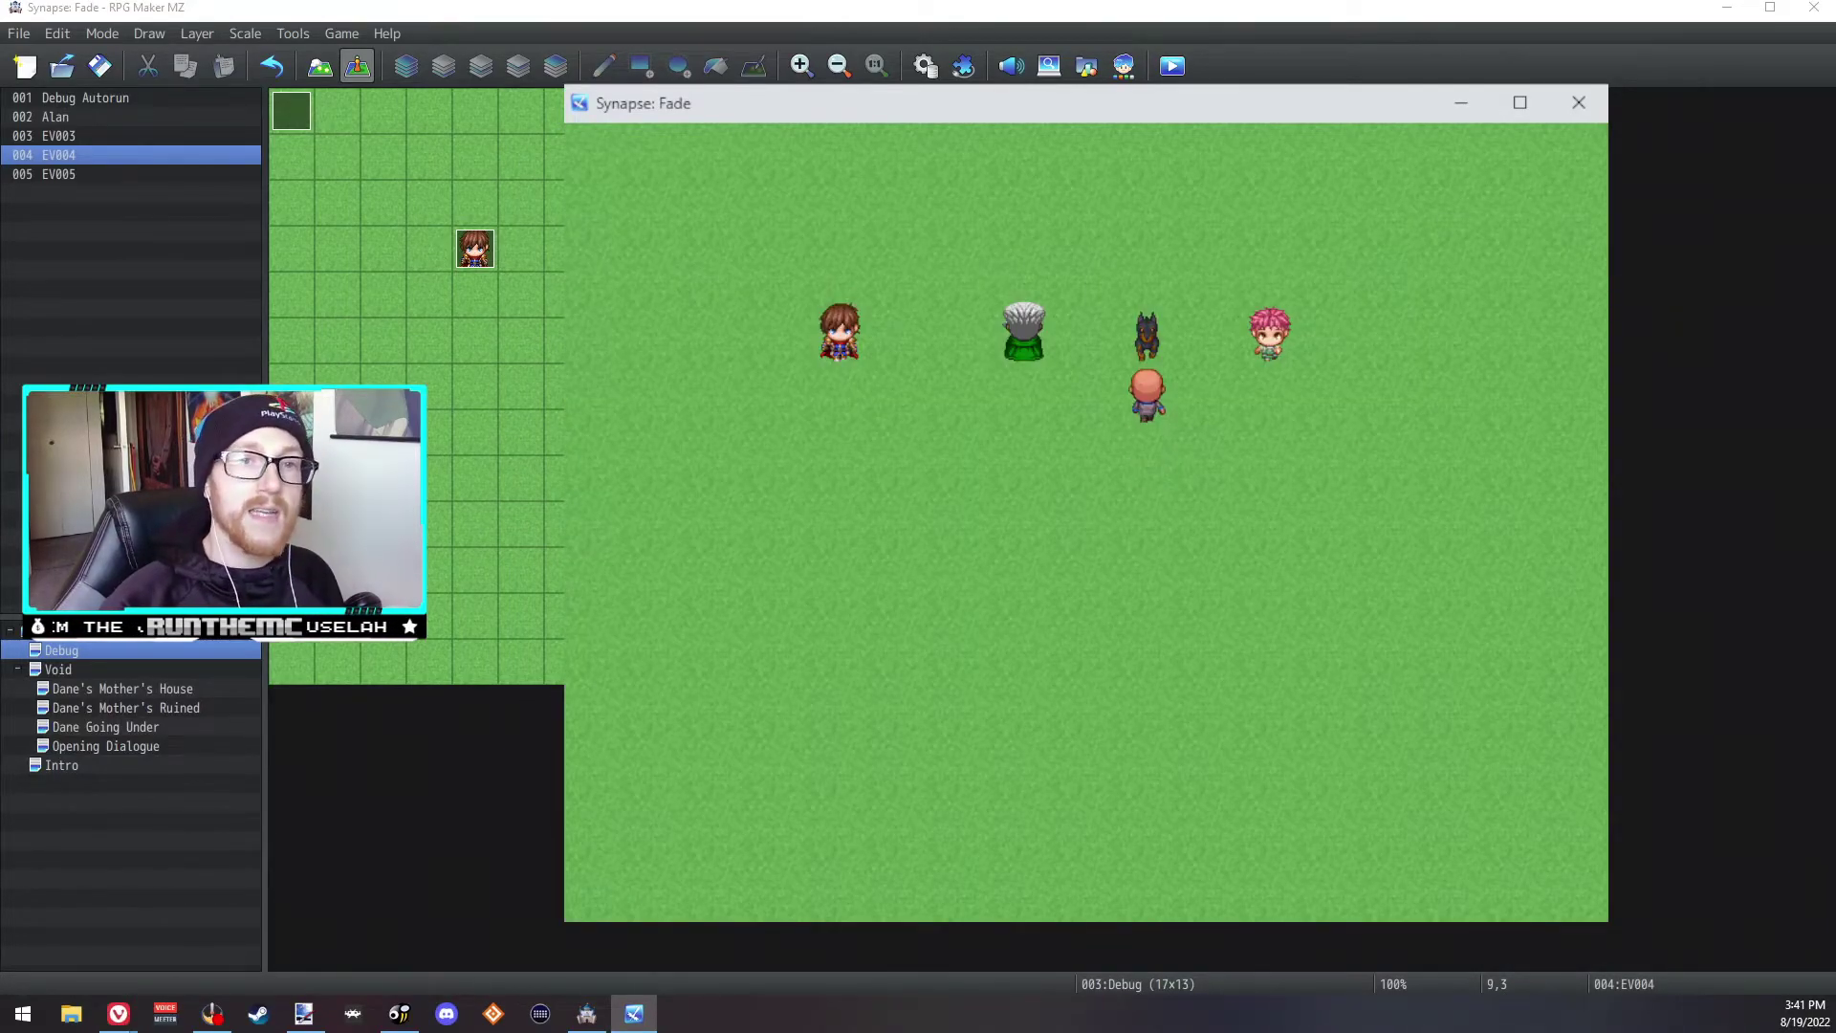
key("Return")
key("Down")
key("Return")
Step: Check which skills Dane keeps under Magic, Special and Sword Art as a Swordsman, and end the playtest
key("Escape")
key("Right")
key("Right")
key("Return")
key("Escape")
key("Left")
key("Return")
key("Down")
key("Down")
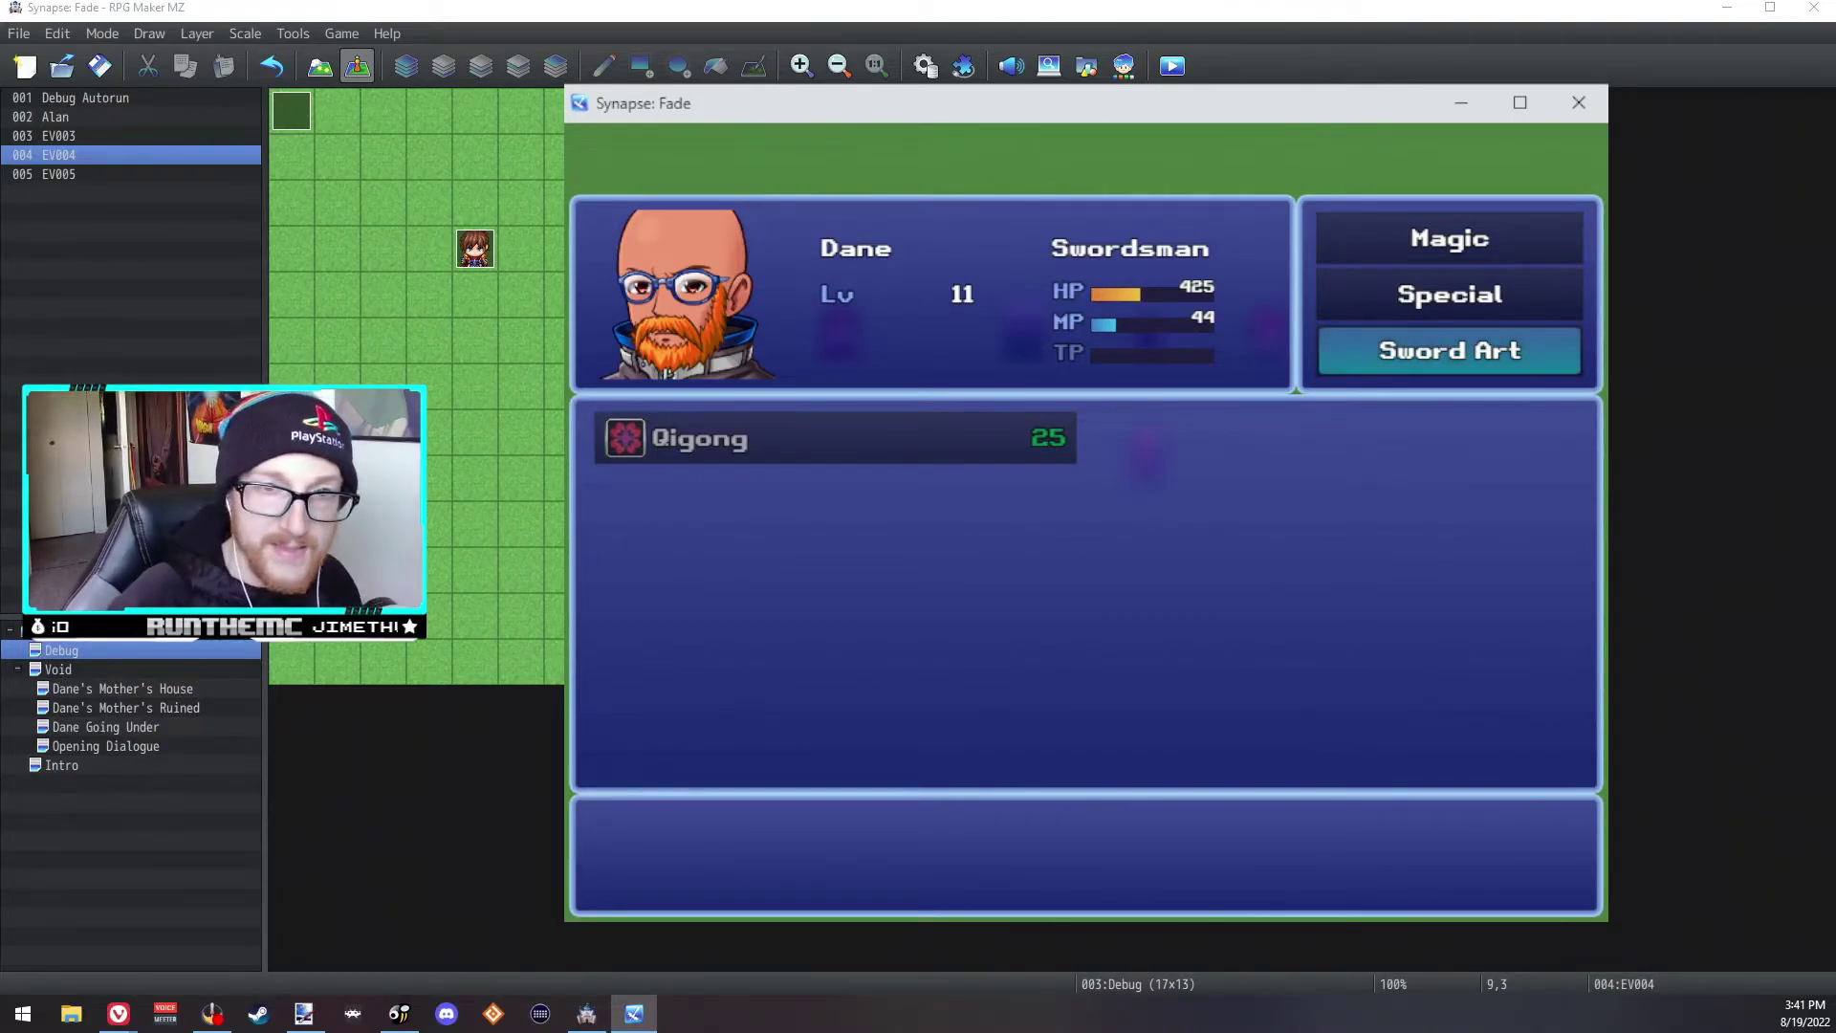
key("Down")
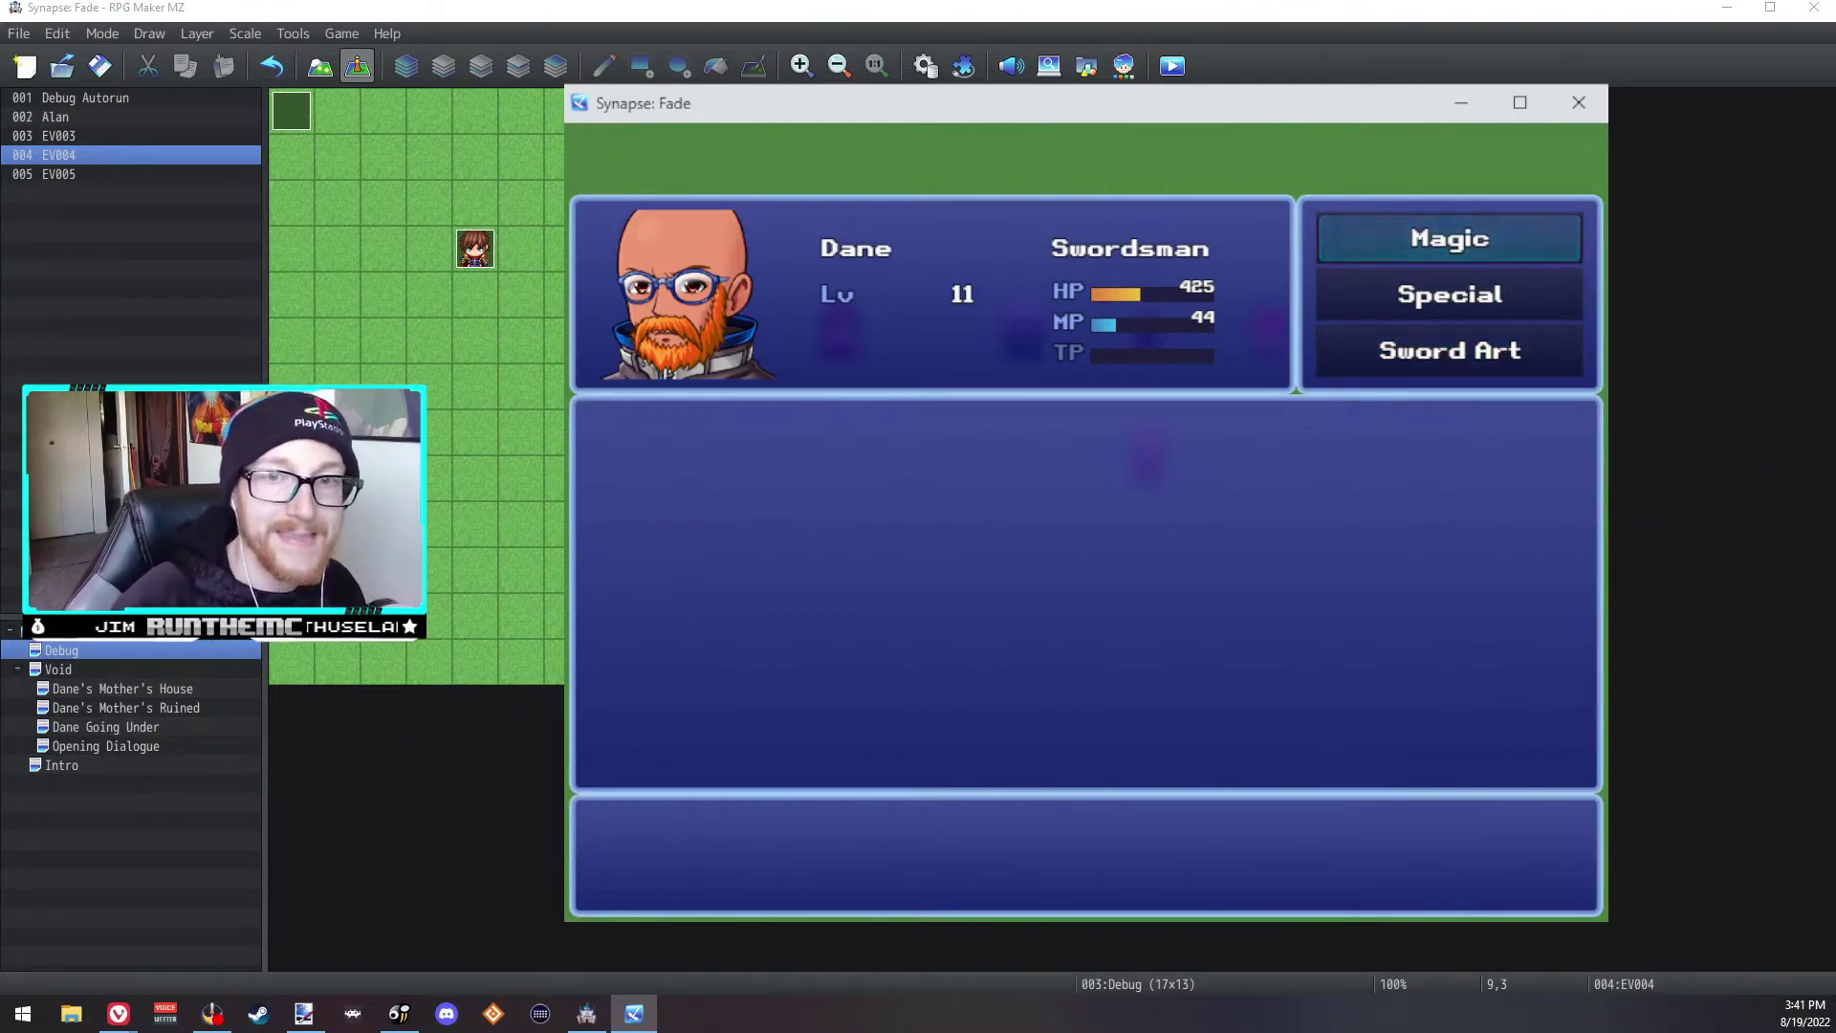
left_click(1588, 108)
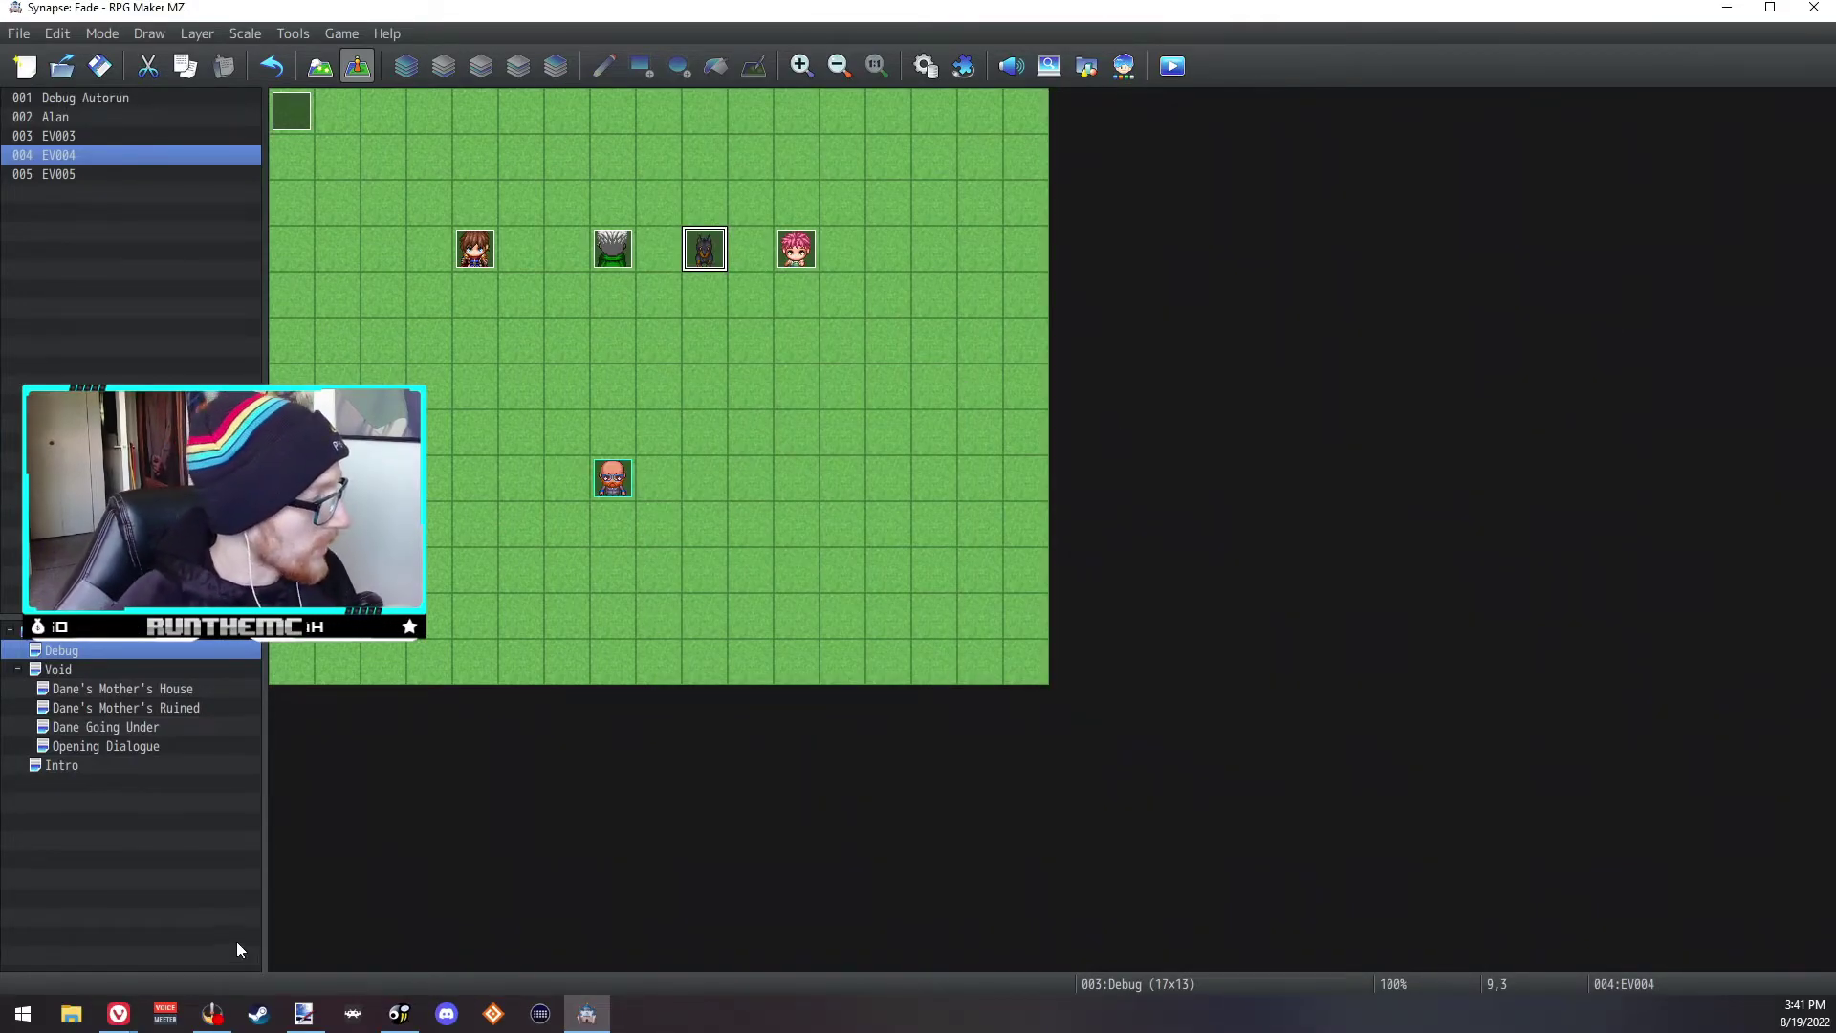
Step: Switch to the [Synapse: Fade] Overview/Guidelines document in Google Docs and review the planned game systems and progression points
left_click(117, 1013)
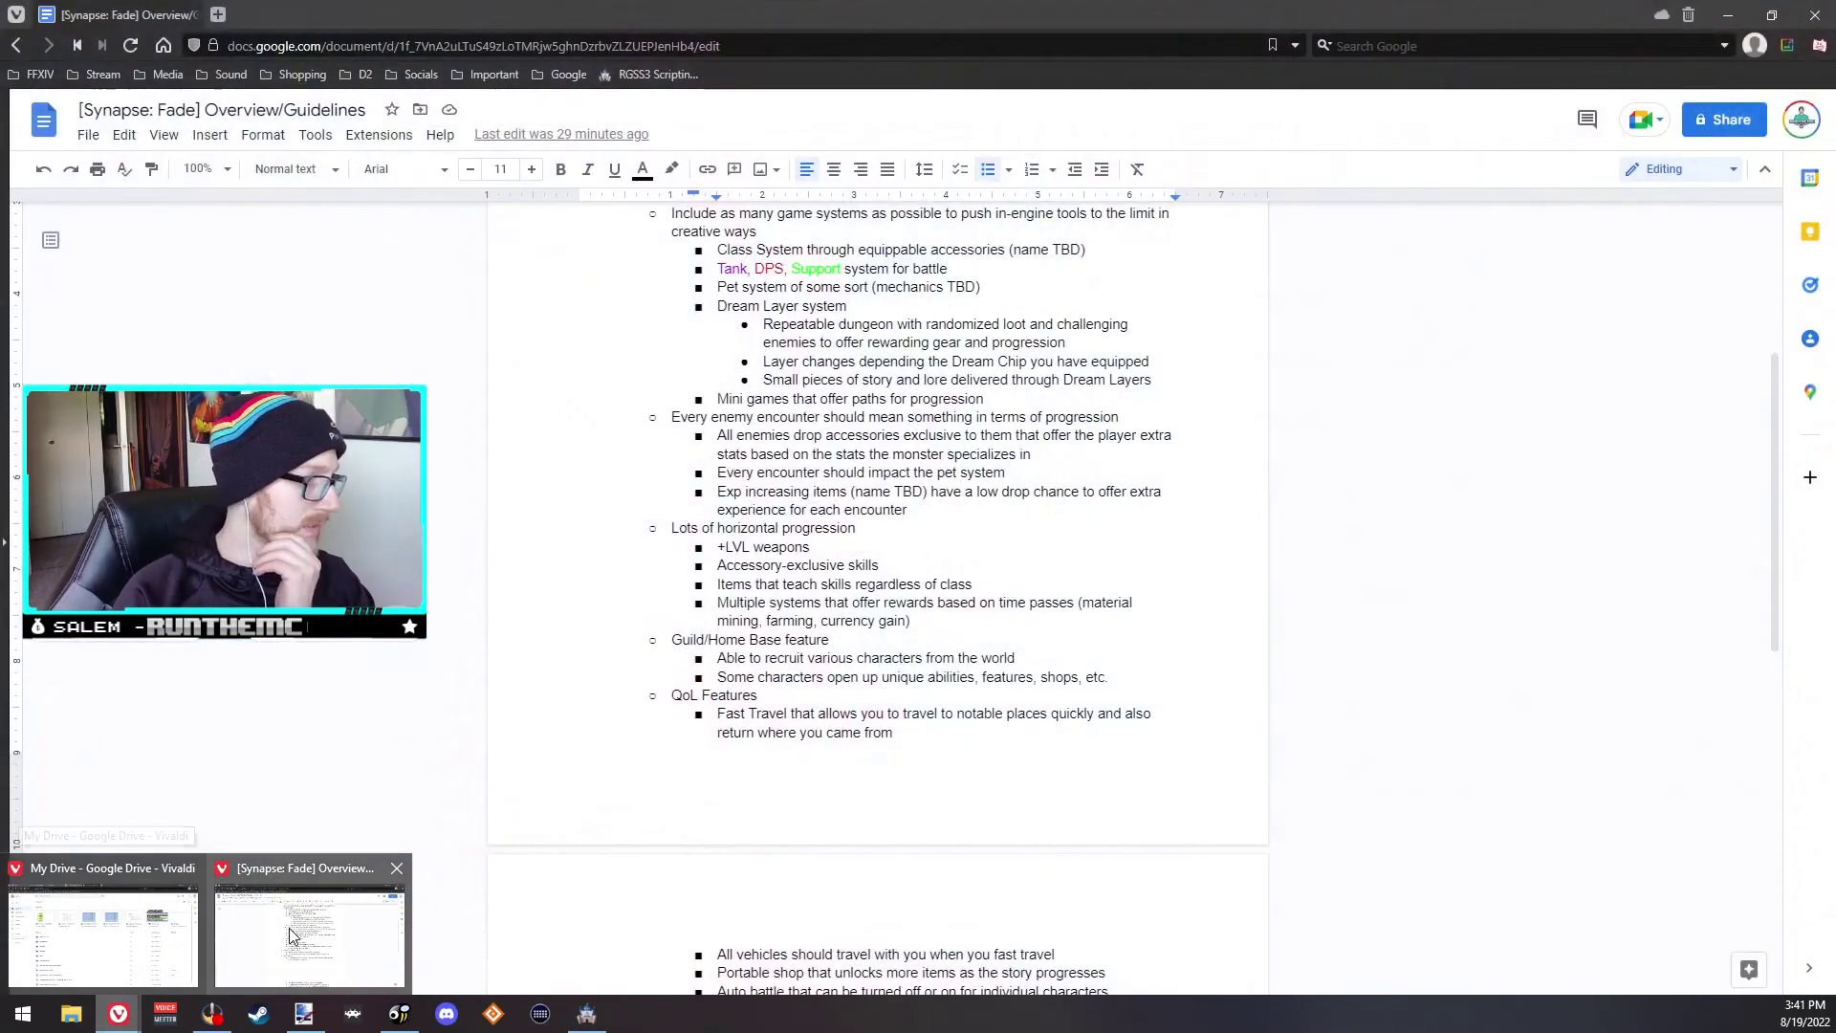
left_click(292, 935)
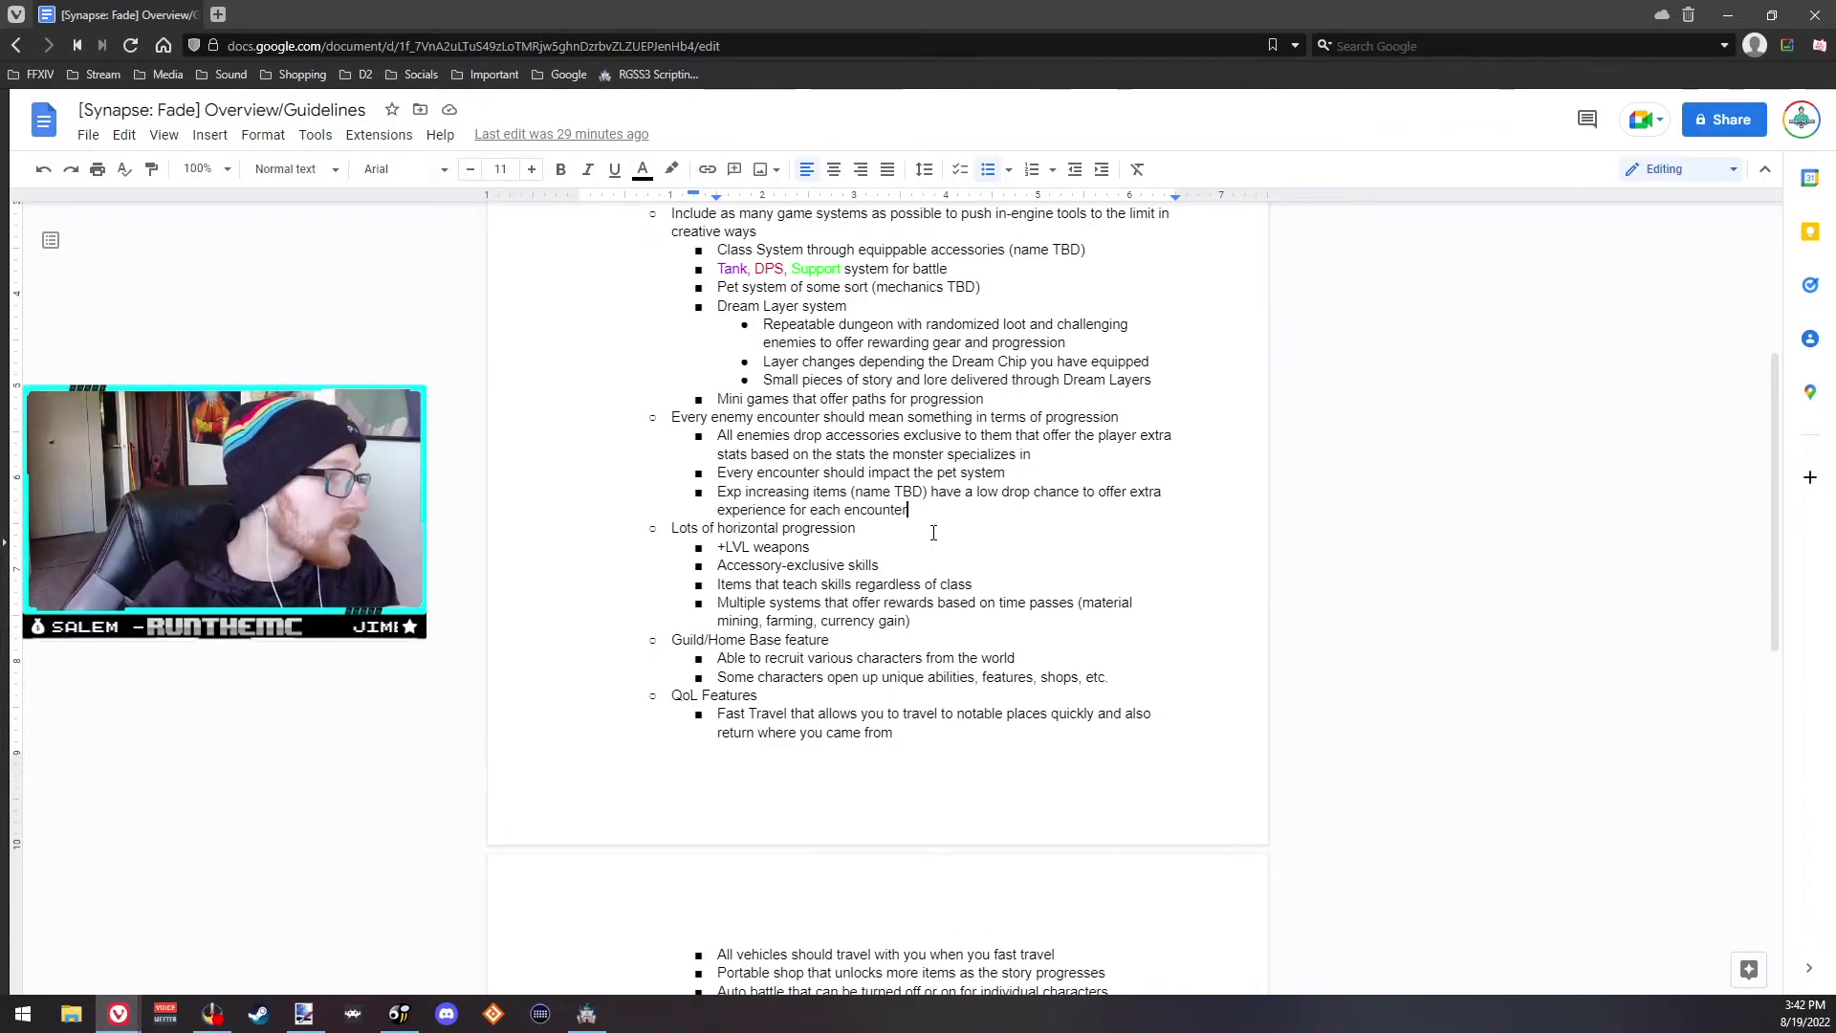
scroll(771, 485, "down", 3)
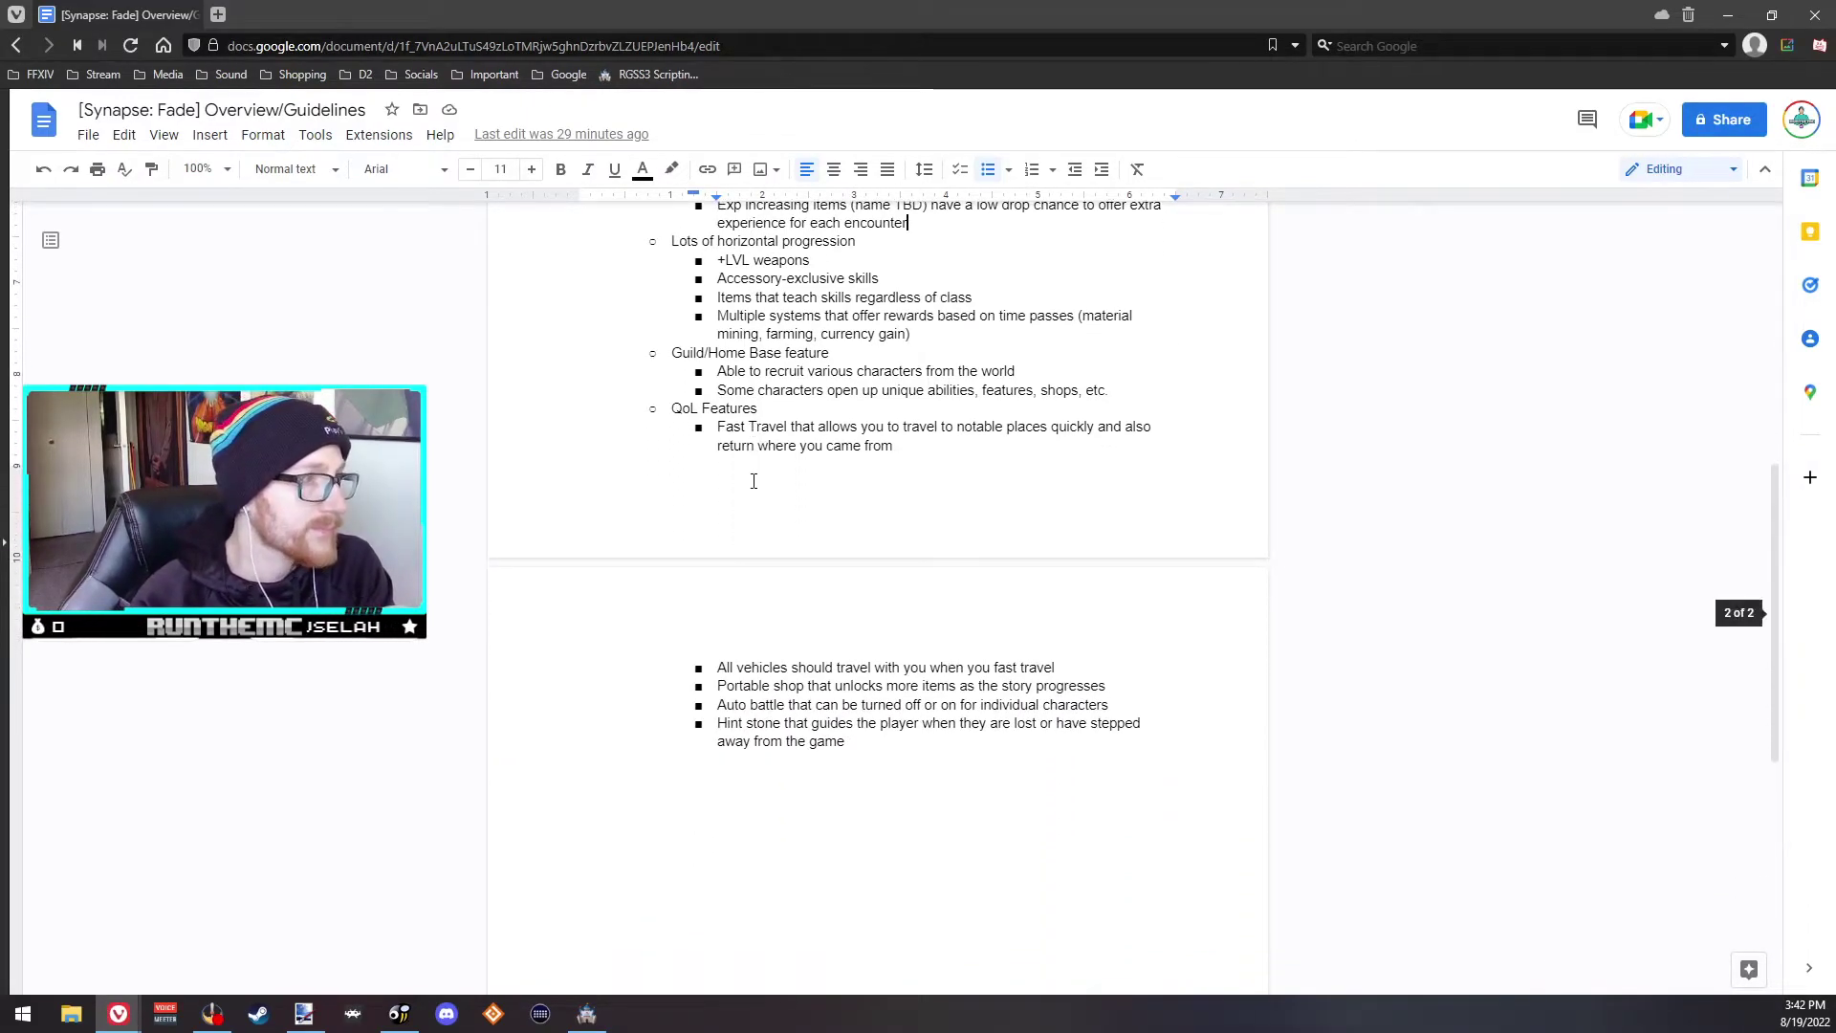
scroll(833, 339, "up", 2)
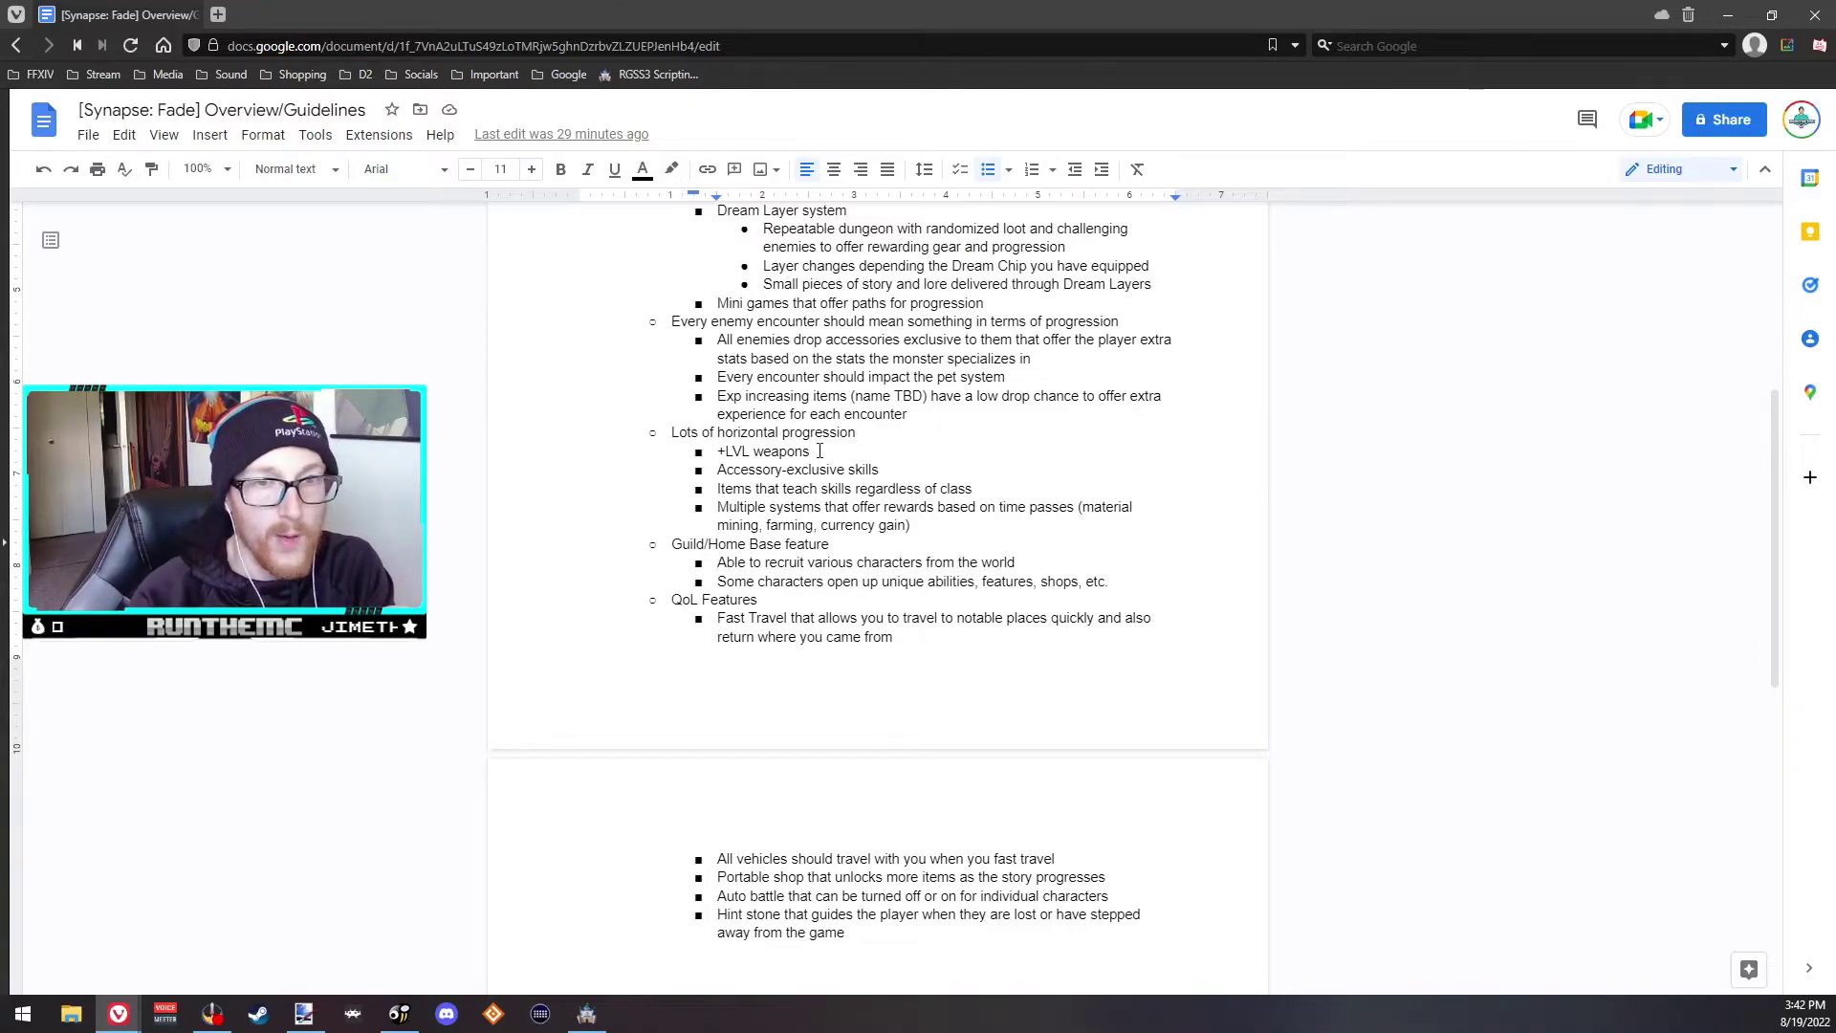
left_click(819, 450)
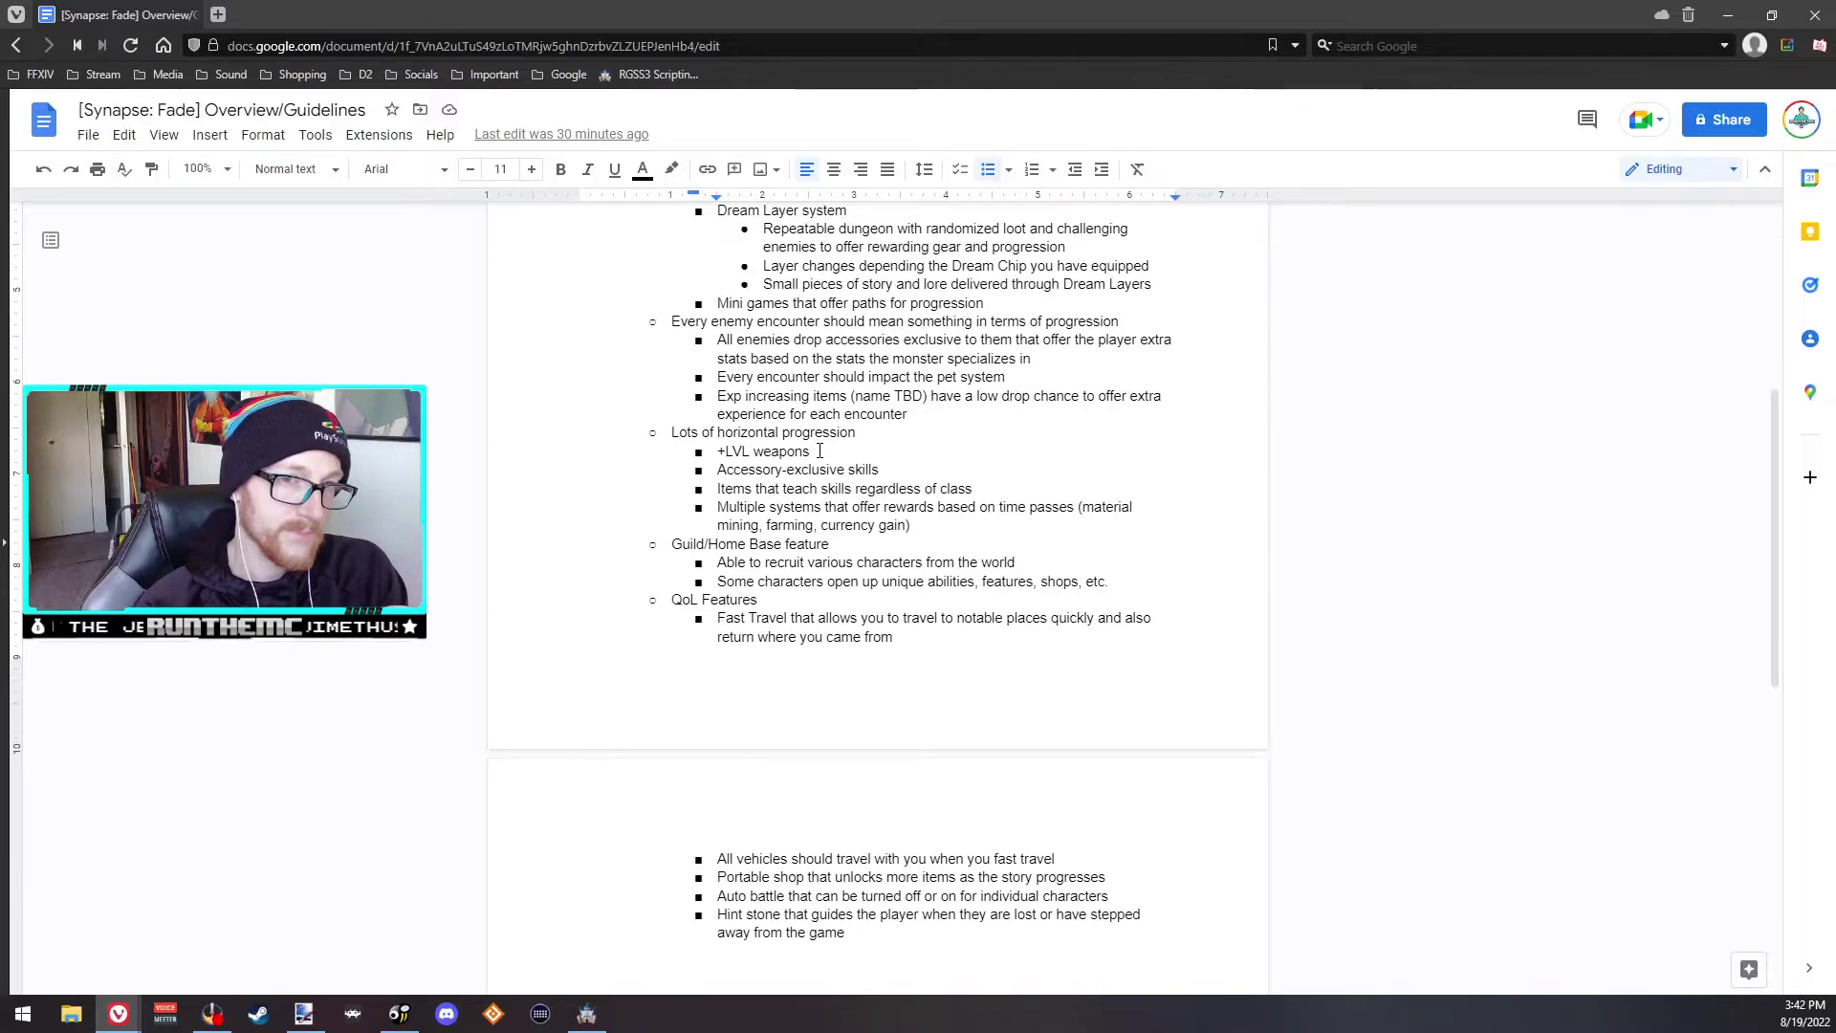
Step: Return to RPG Maker MZ and look over the Martial Artist class in the database and the ItemCombineScene plugin entry
left_click(586, 1013)
left_click(920, 69)
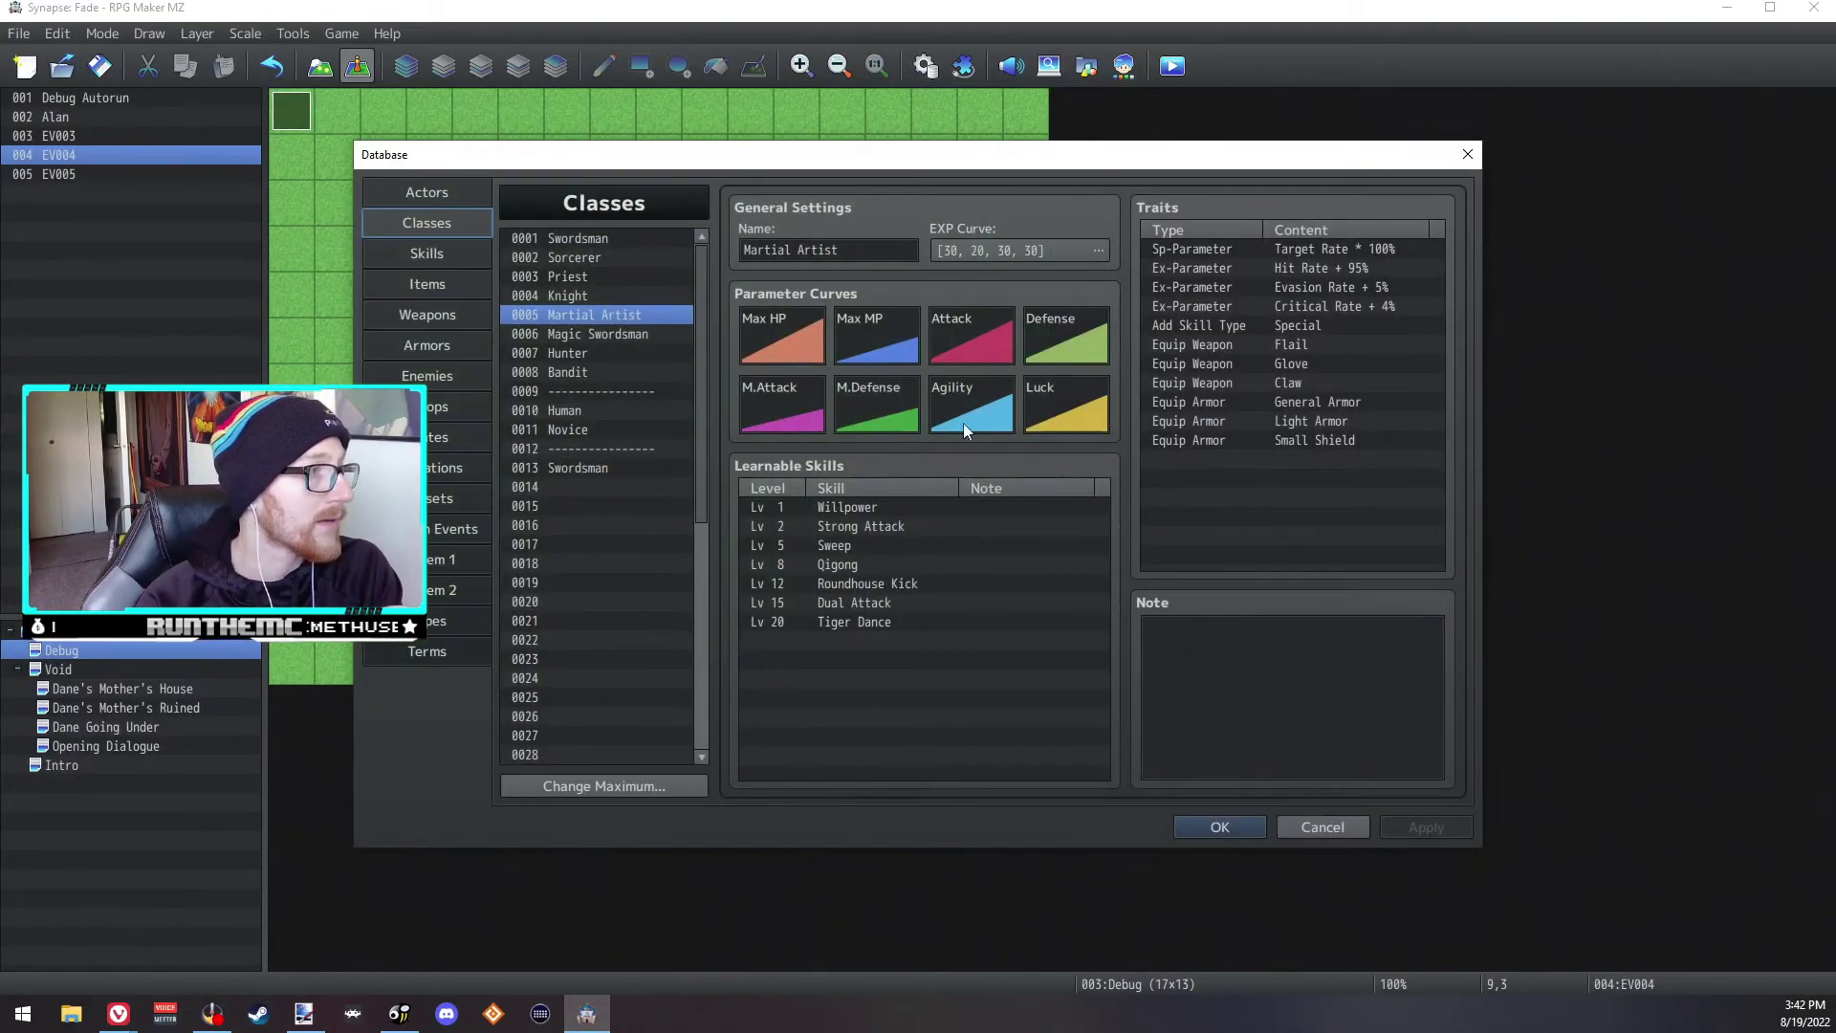
left_click(1318, 825)
left_click(968, 69)
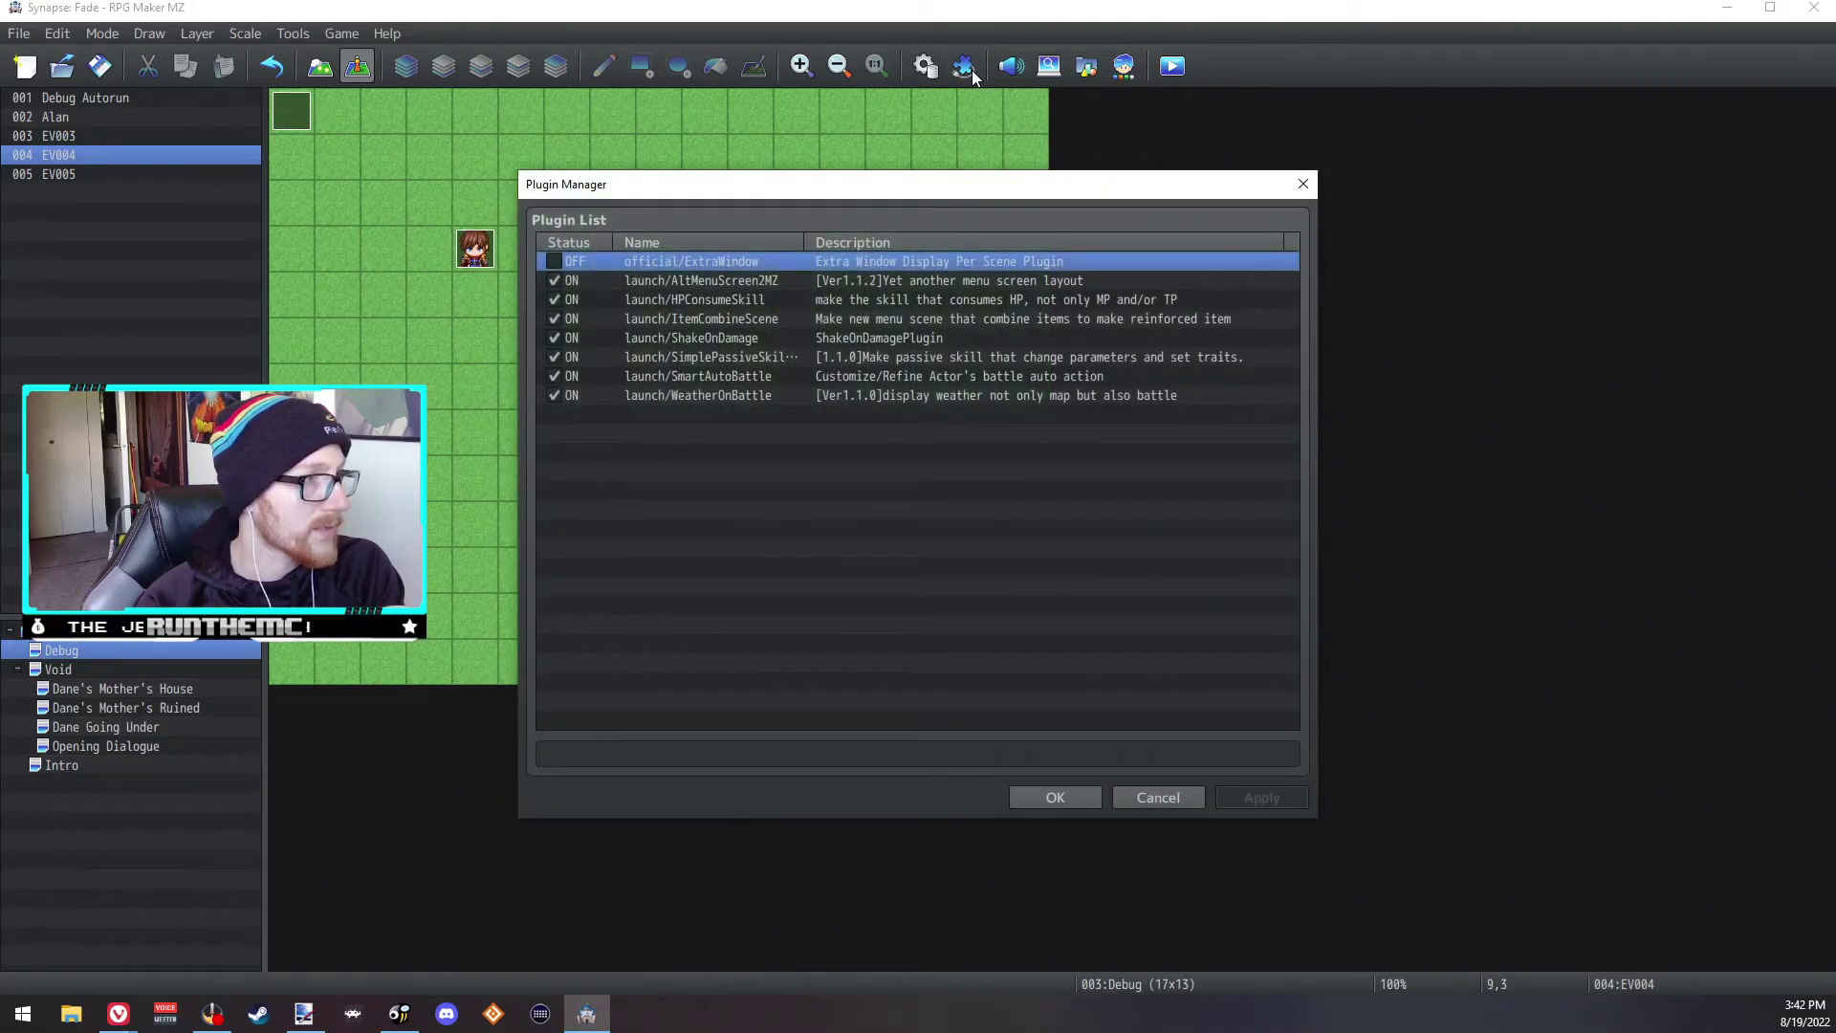
left_click(733, 319)
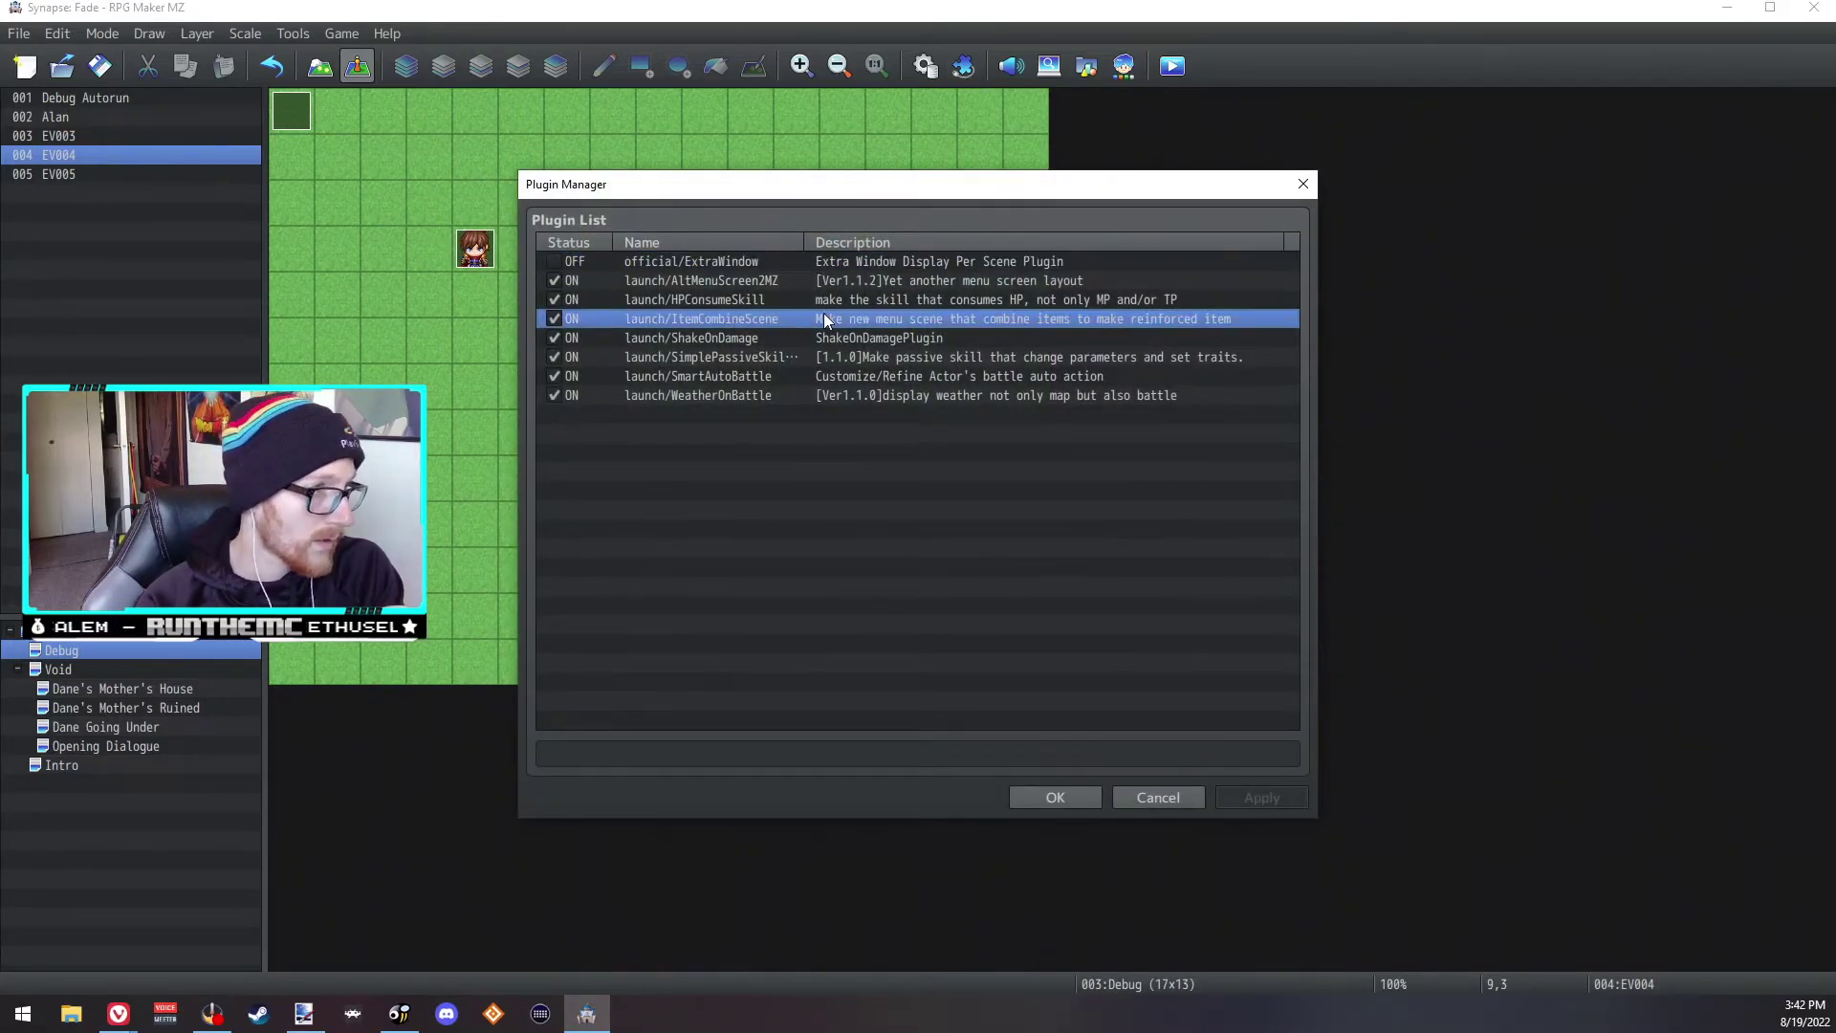
left_click(1014, 798)
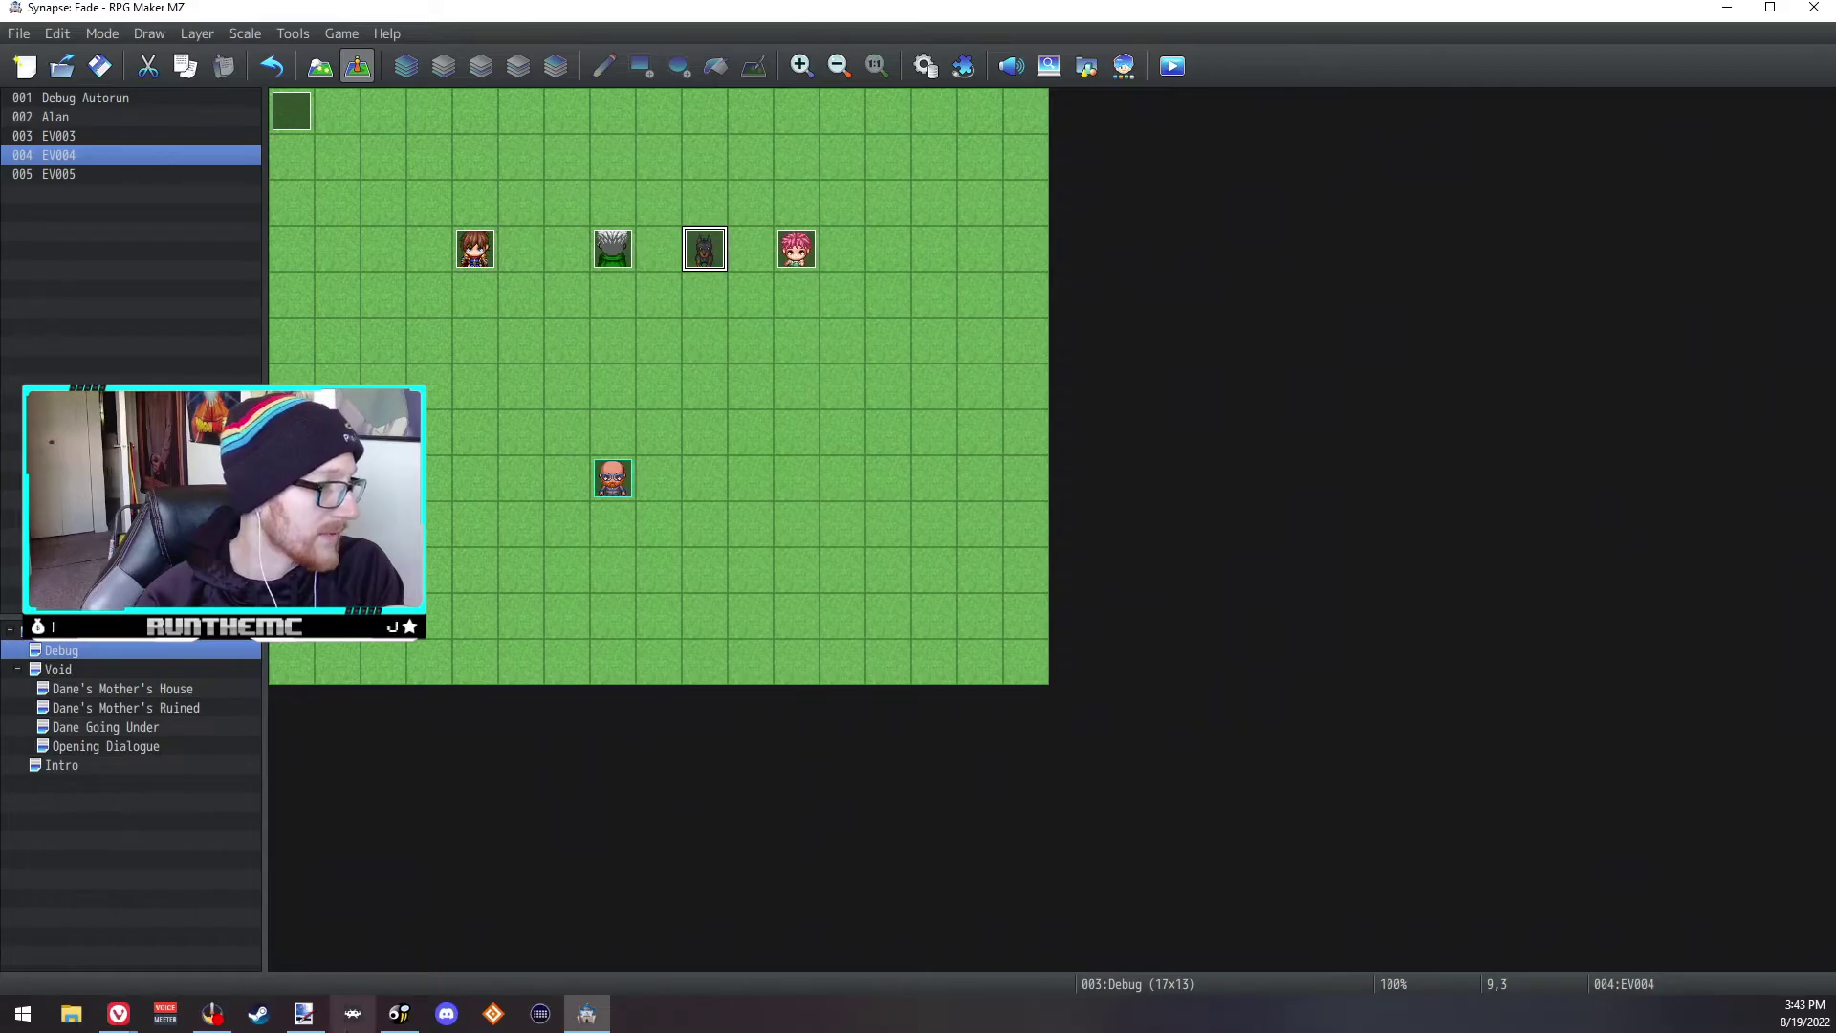
Step: Switch back to the Overview/Guidelines document in Google Docs and review the horizontal progression points on skill items and time-based rewards
left_click(117, 1016)
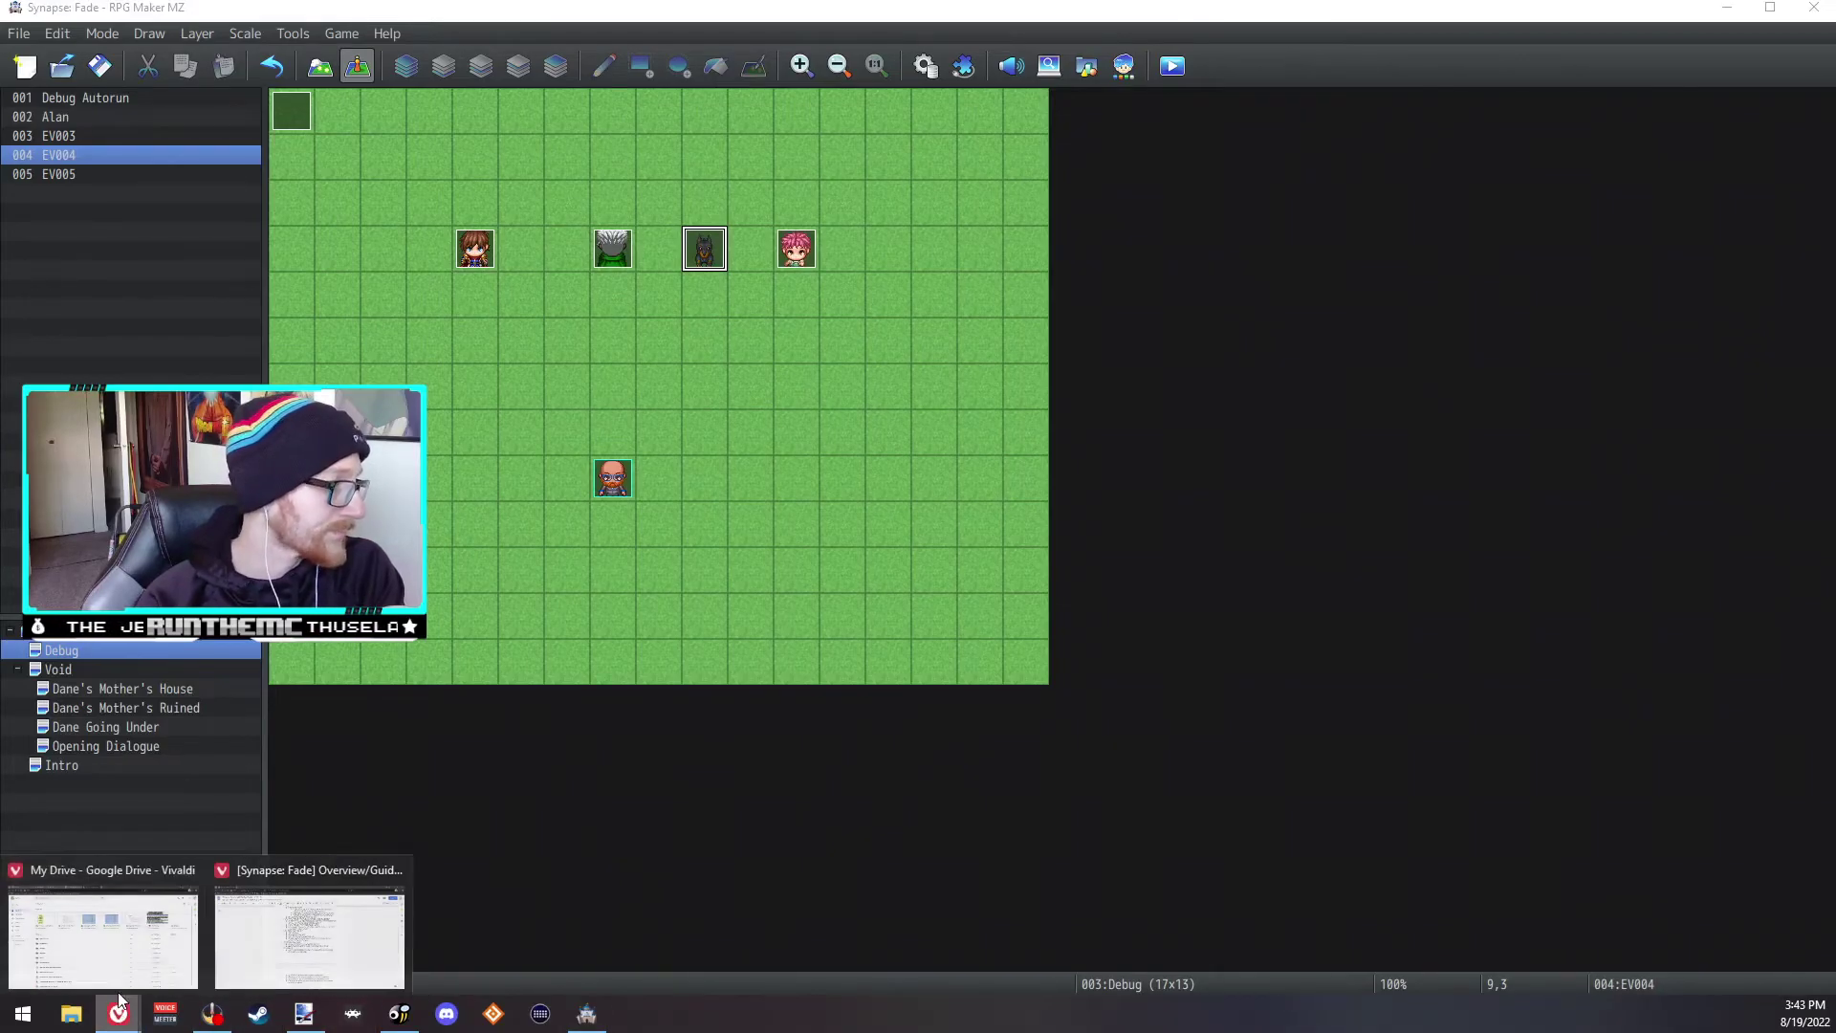
left_click(146, 928)
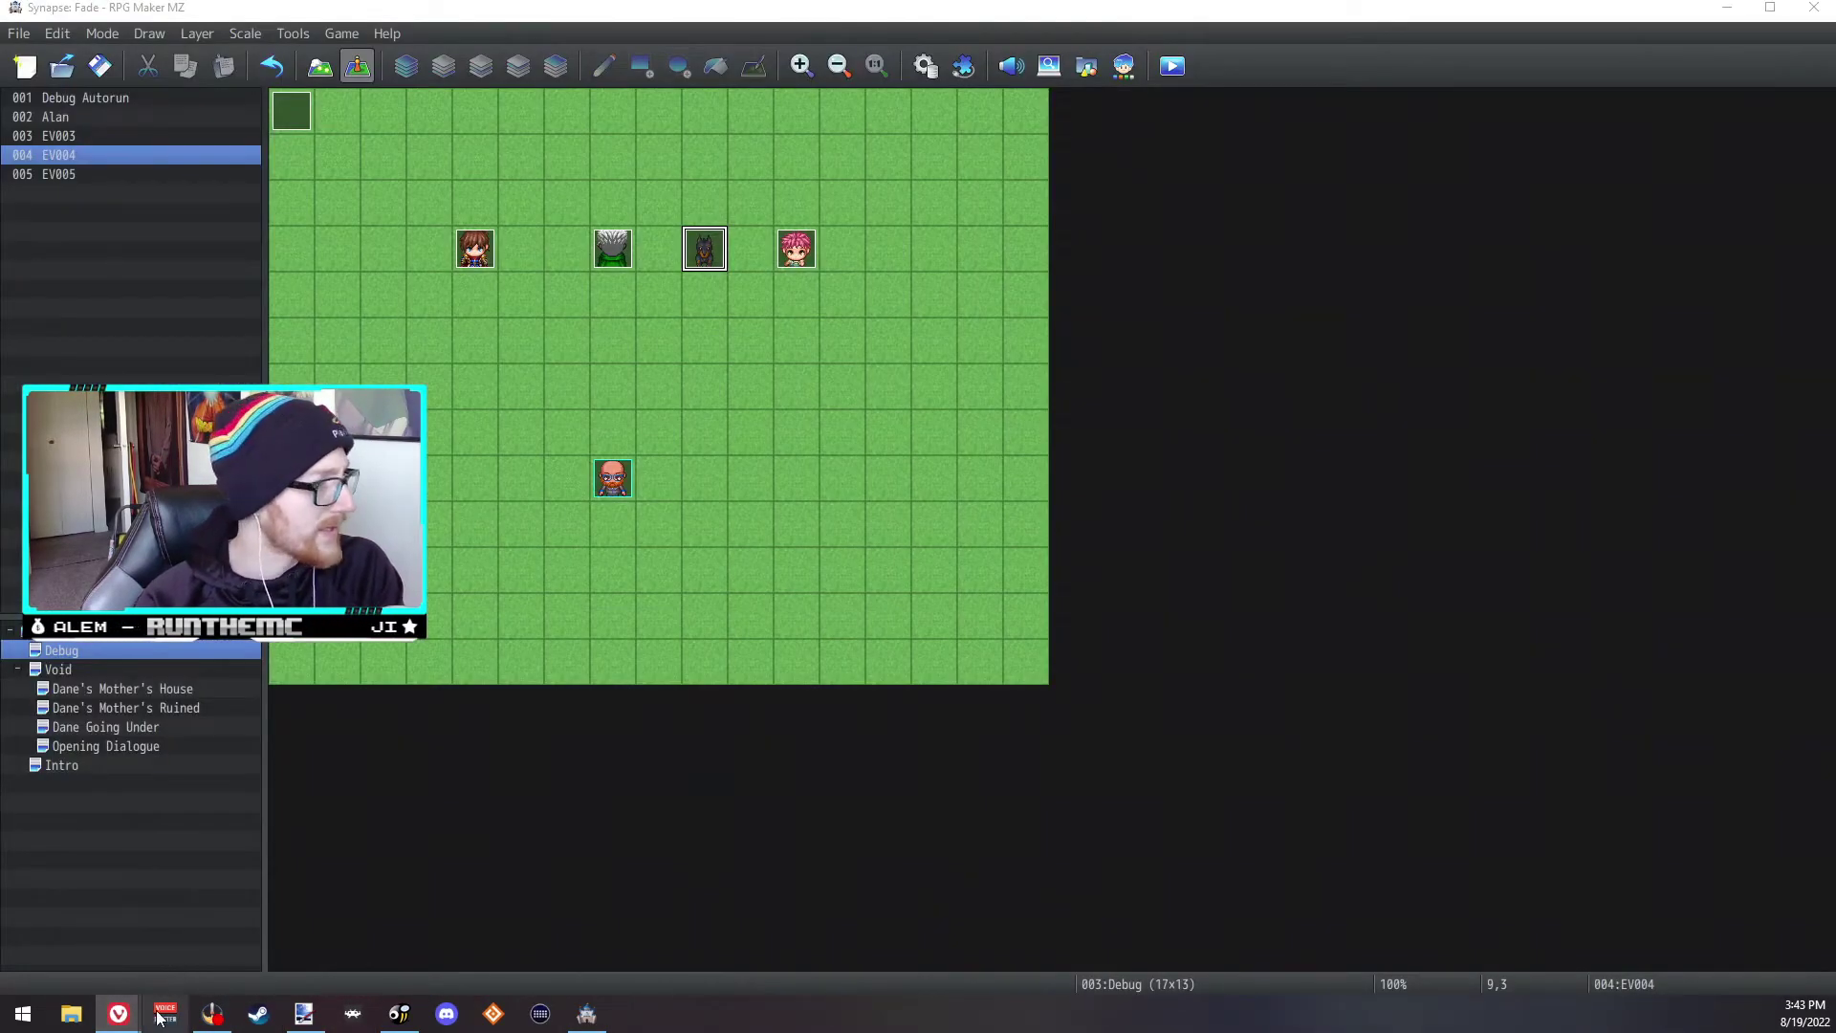
mouse_move(116, 1016)
left_click(292, 932)
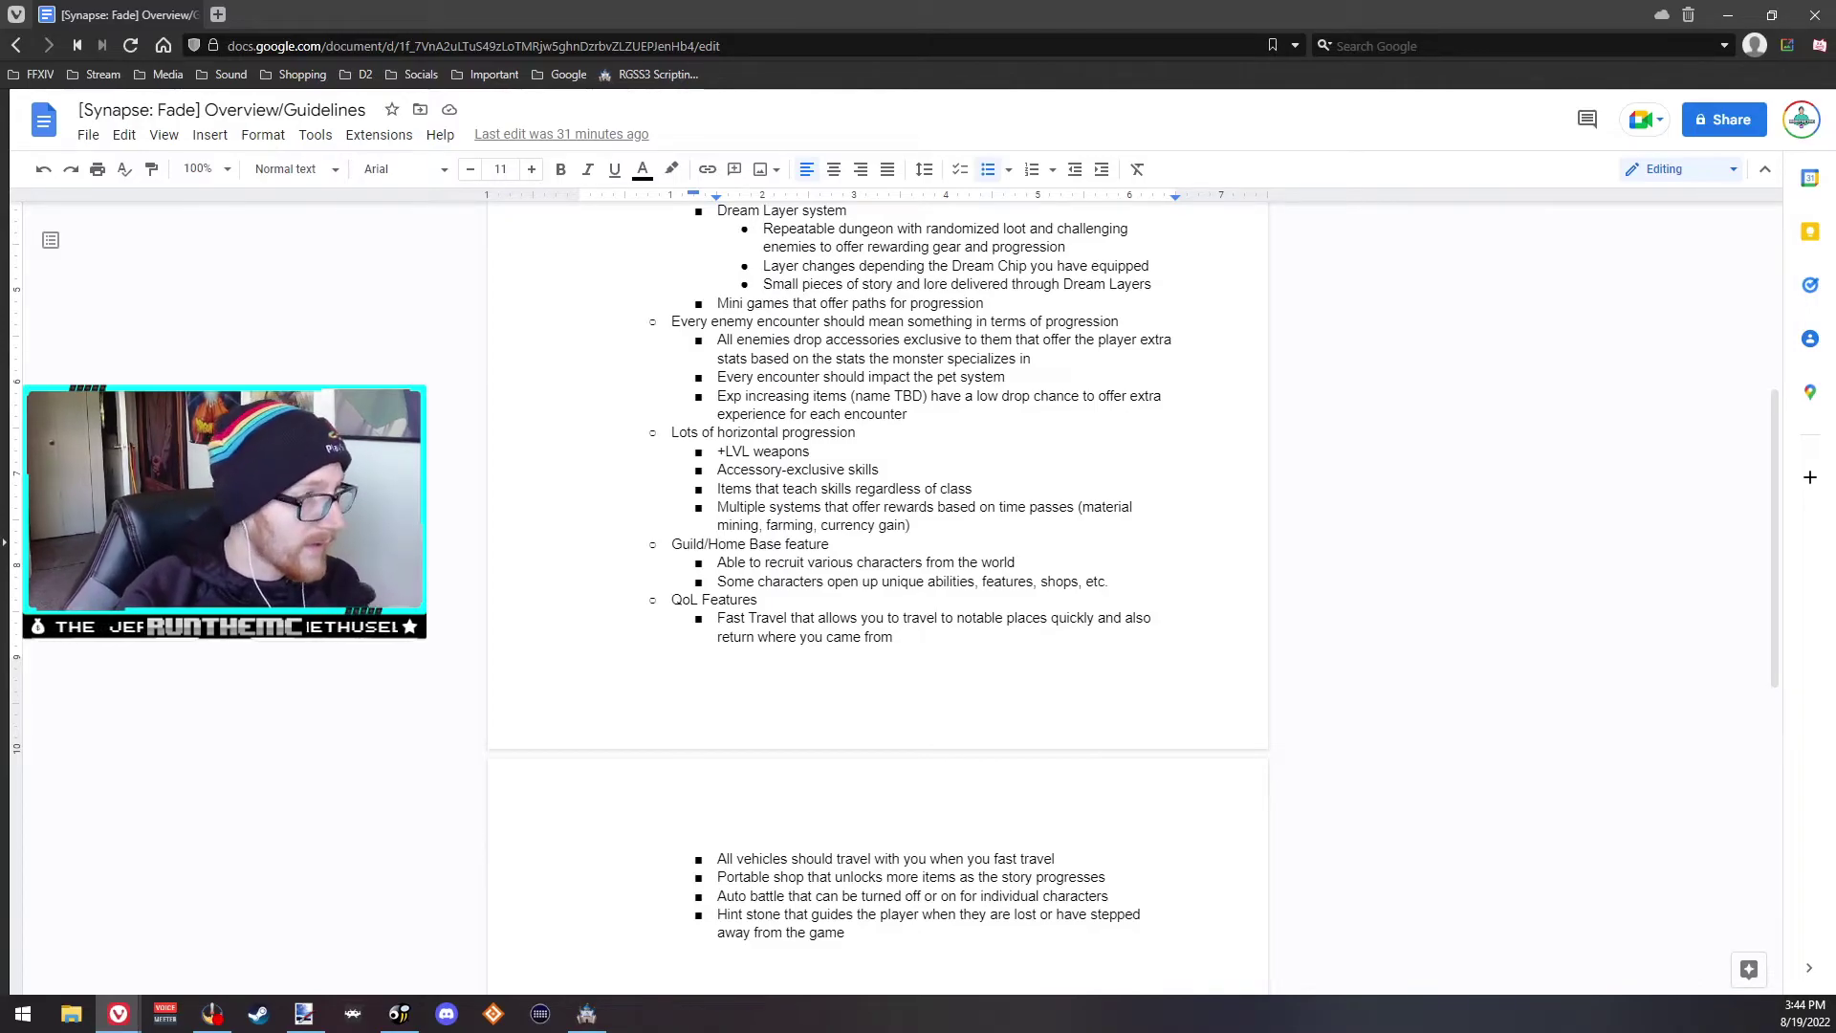
double_click(1028, 491)
left_click(1027, 491)
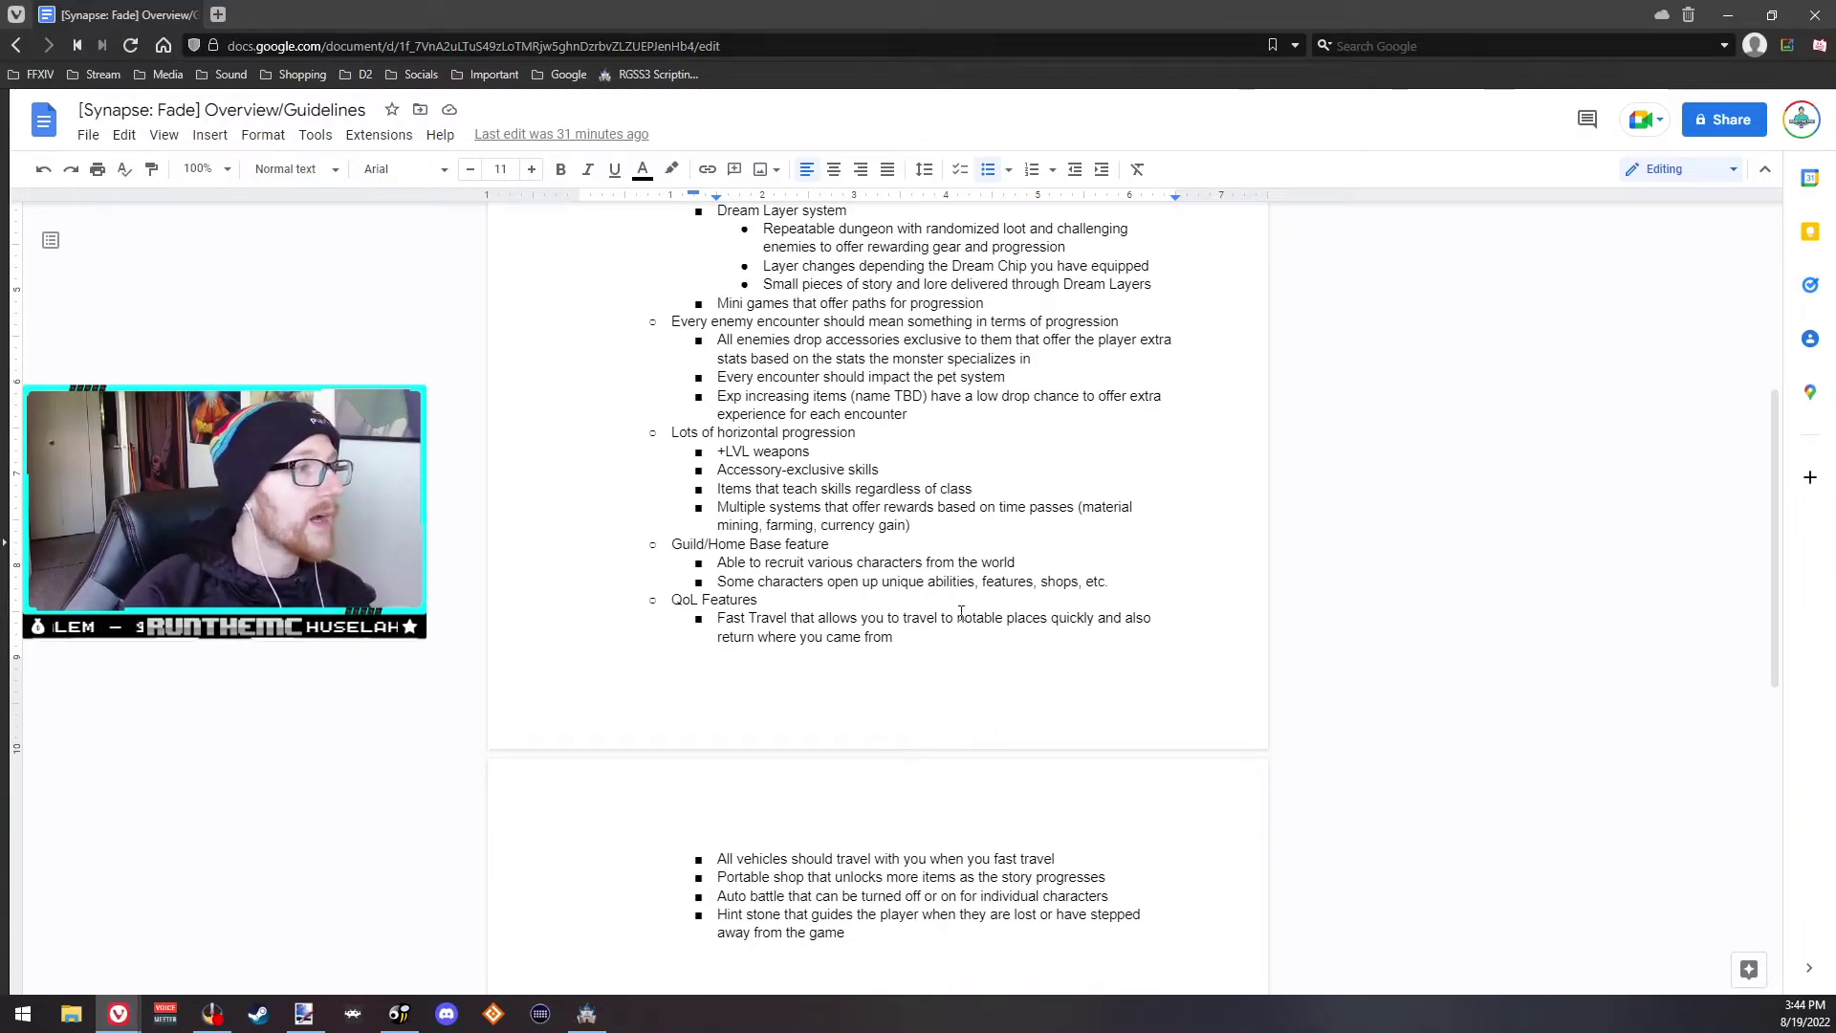
double_click(1009, 491)
left_click(1010, 490)
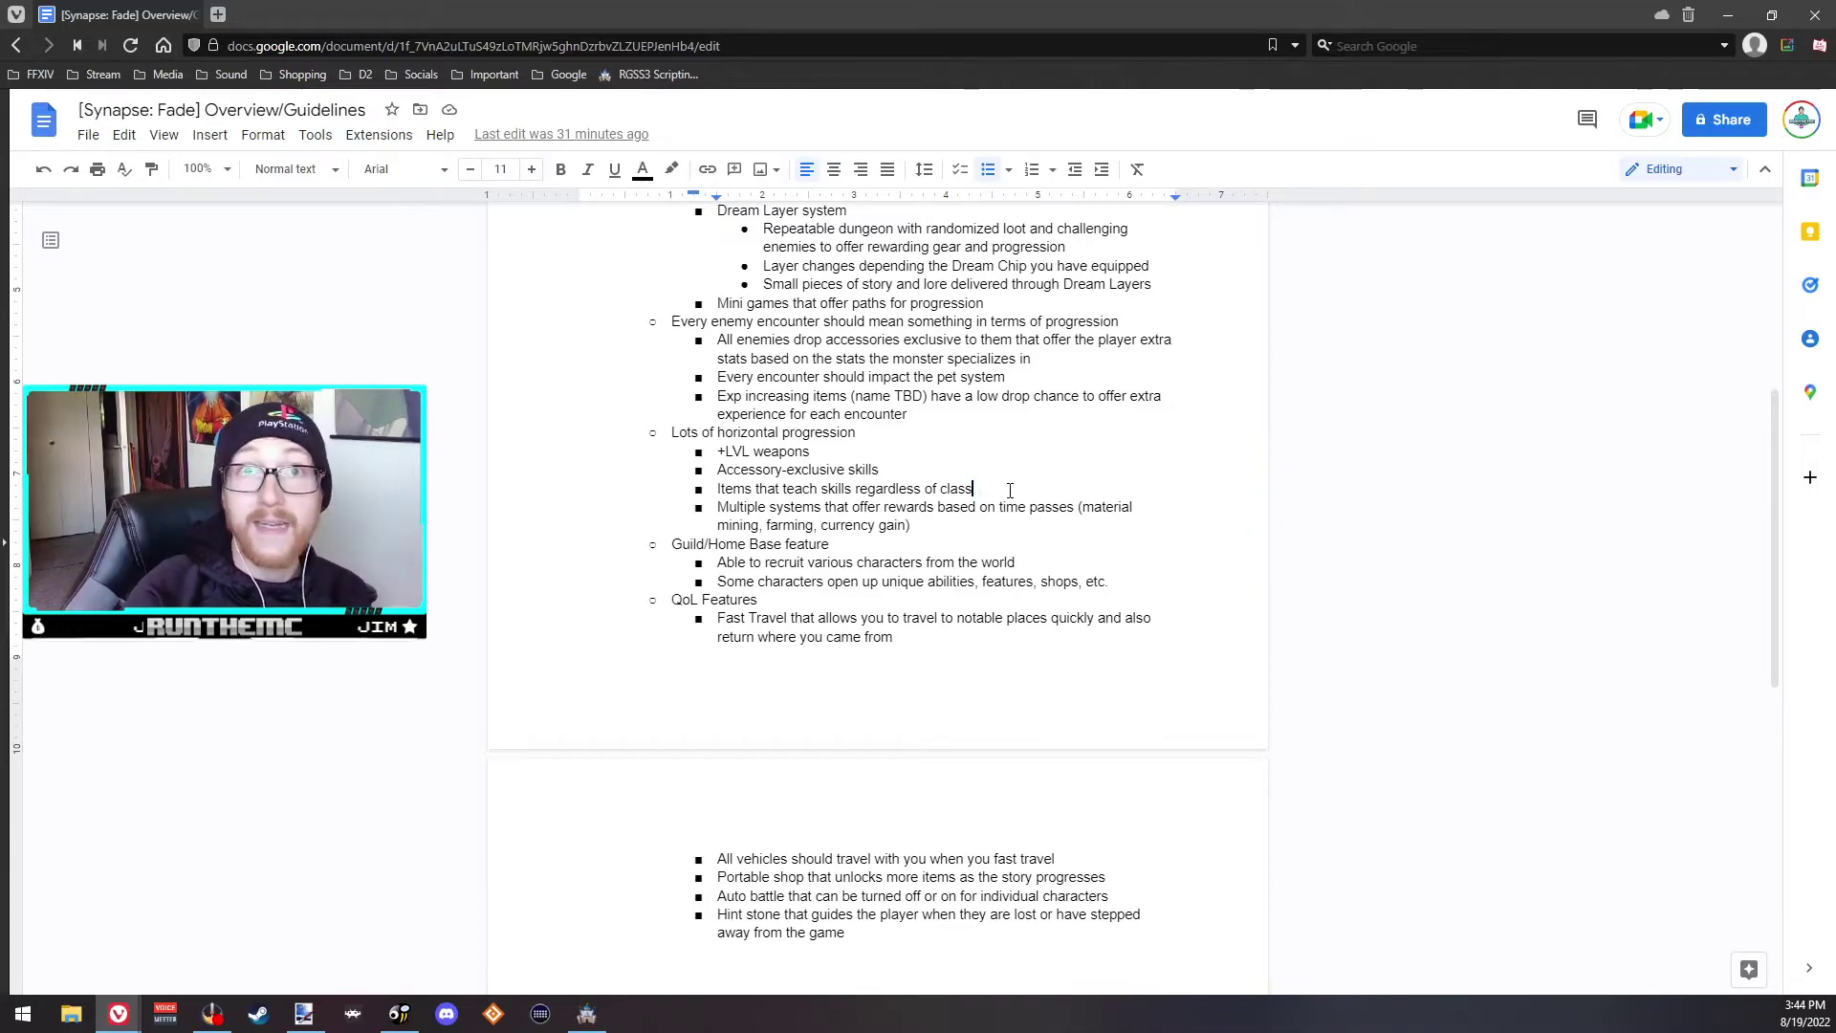
left_click(909, 524)
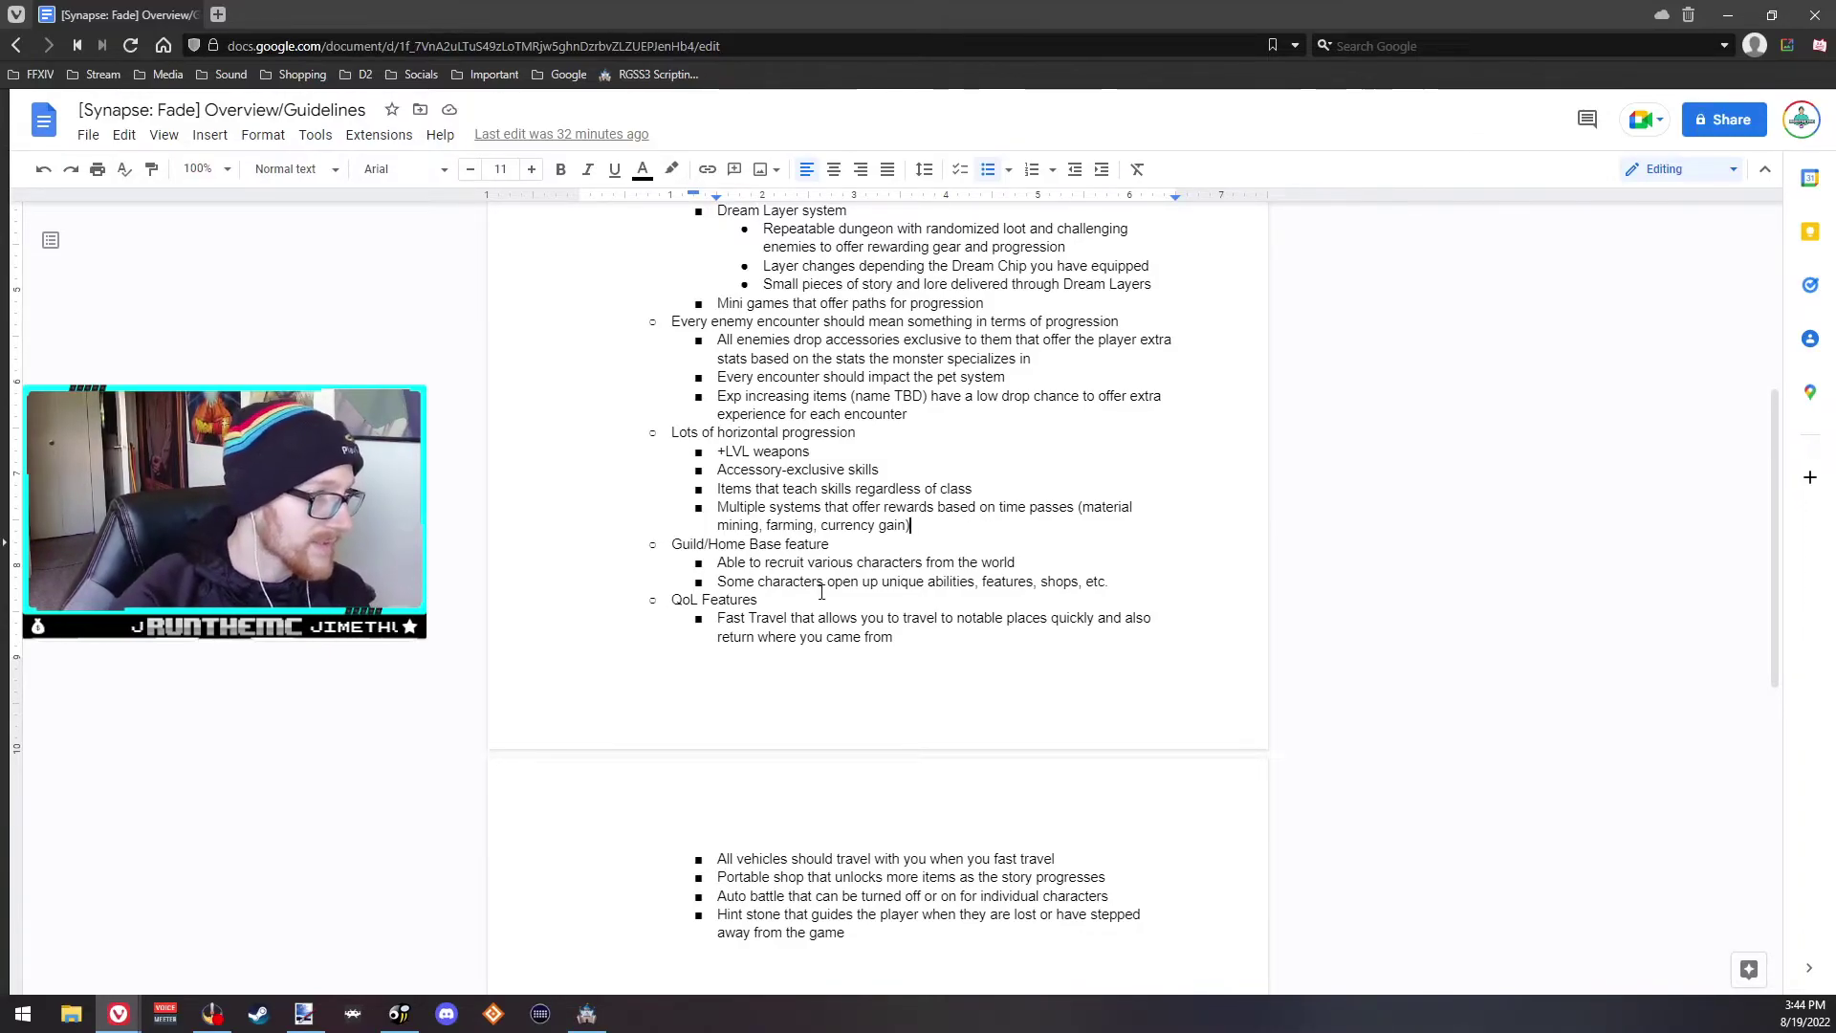
Step: Review the Guild/Home Base feature and its points on recruiting characters and unlocking abilities, features and shops
left_click_drag(821, 545, 676, 548)
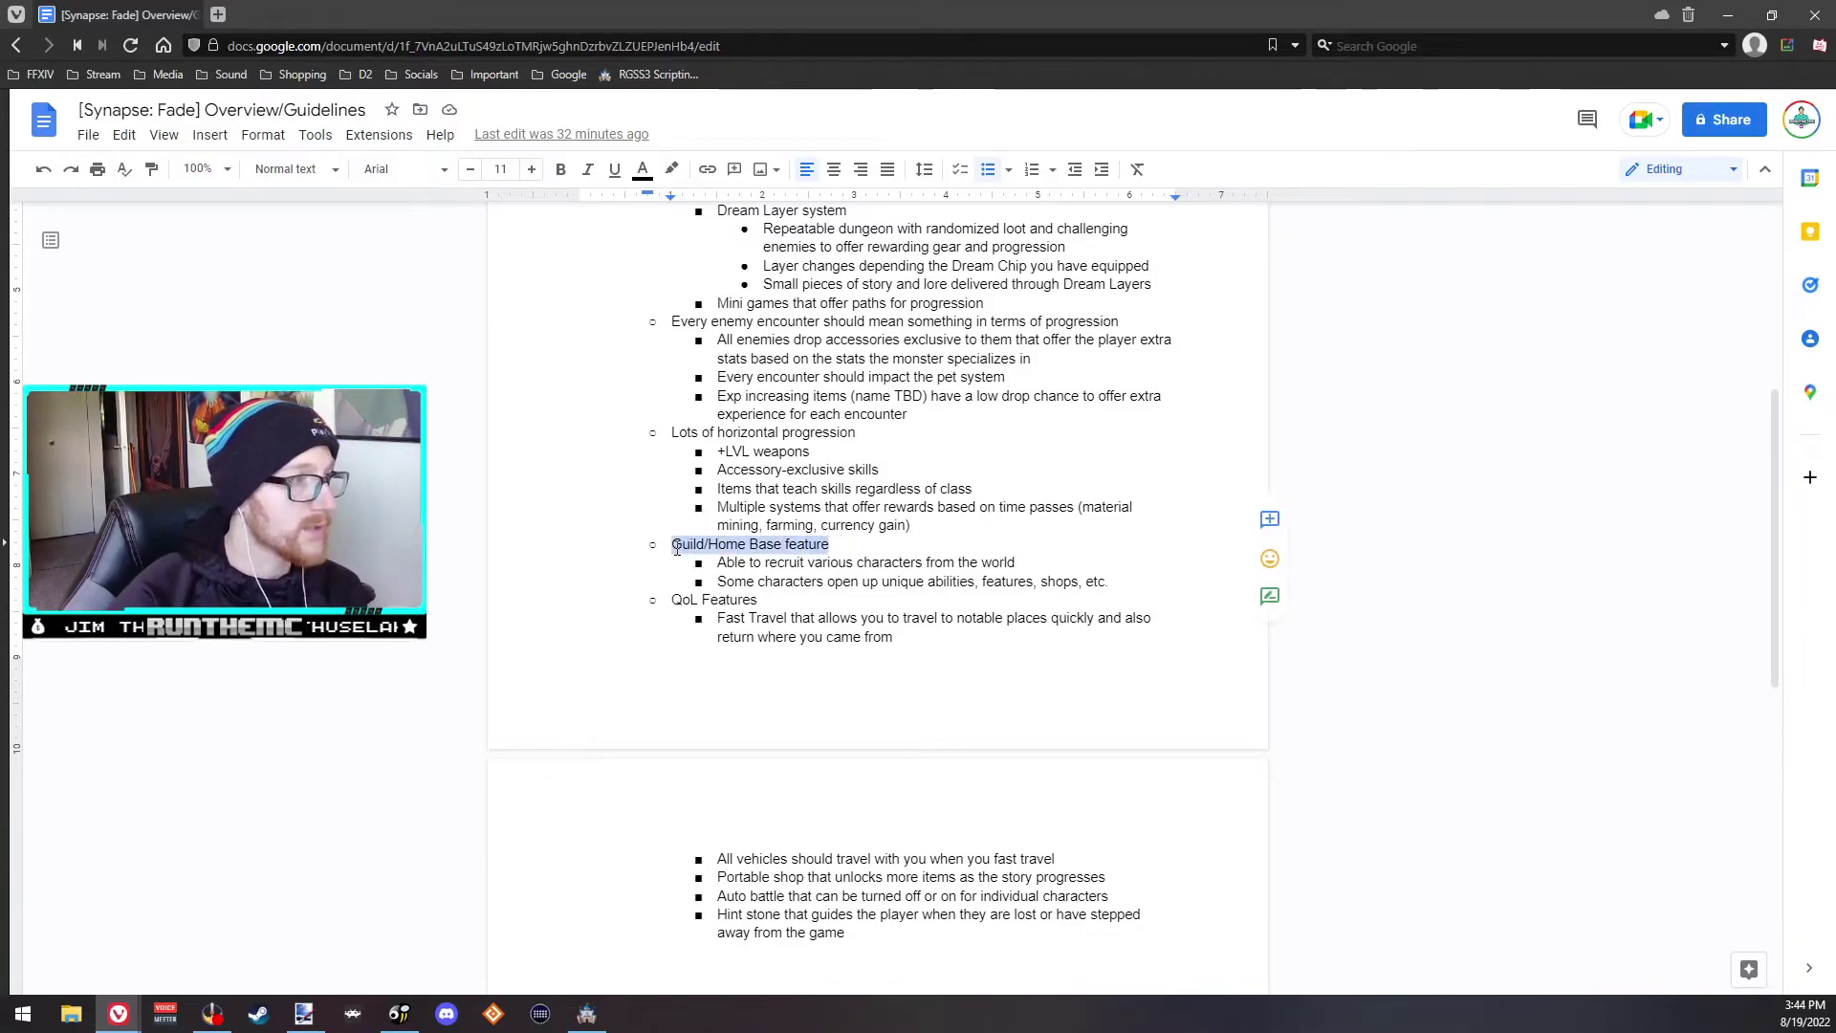
left_click(883, 551)
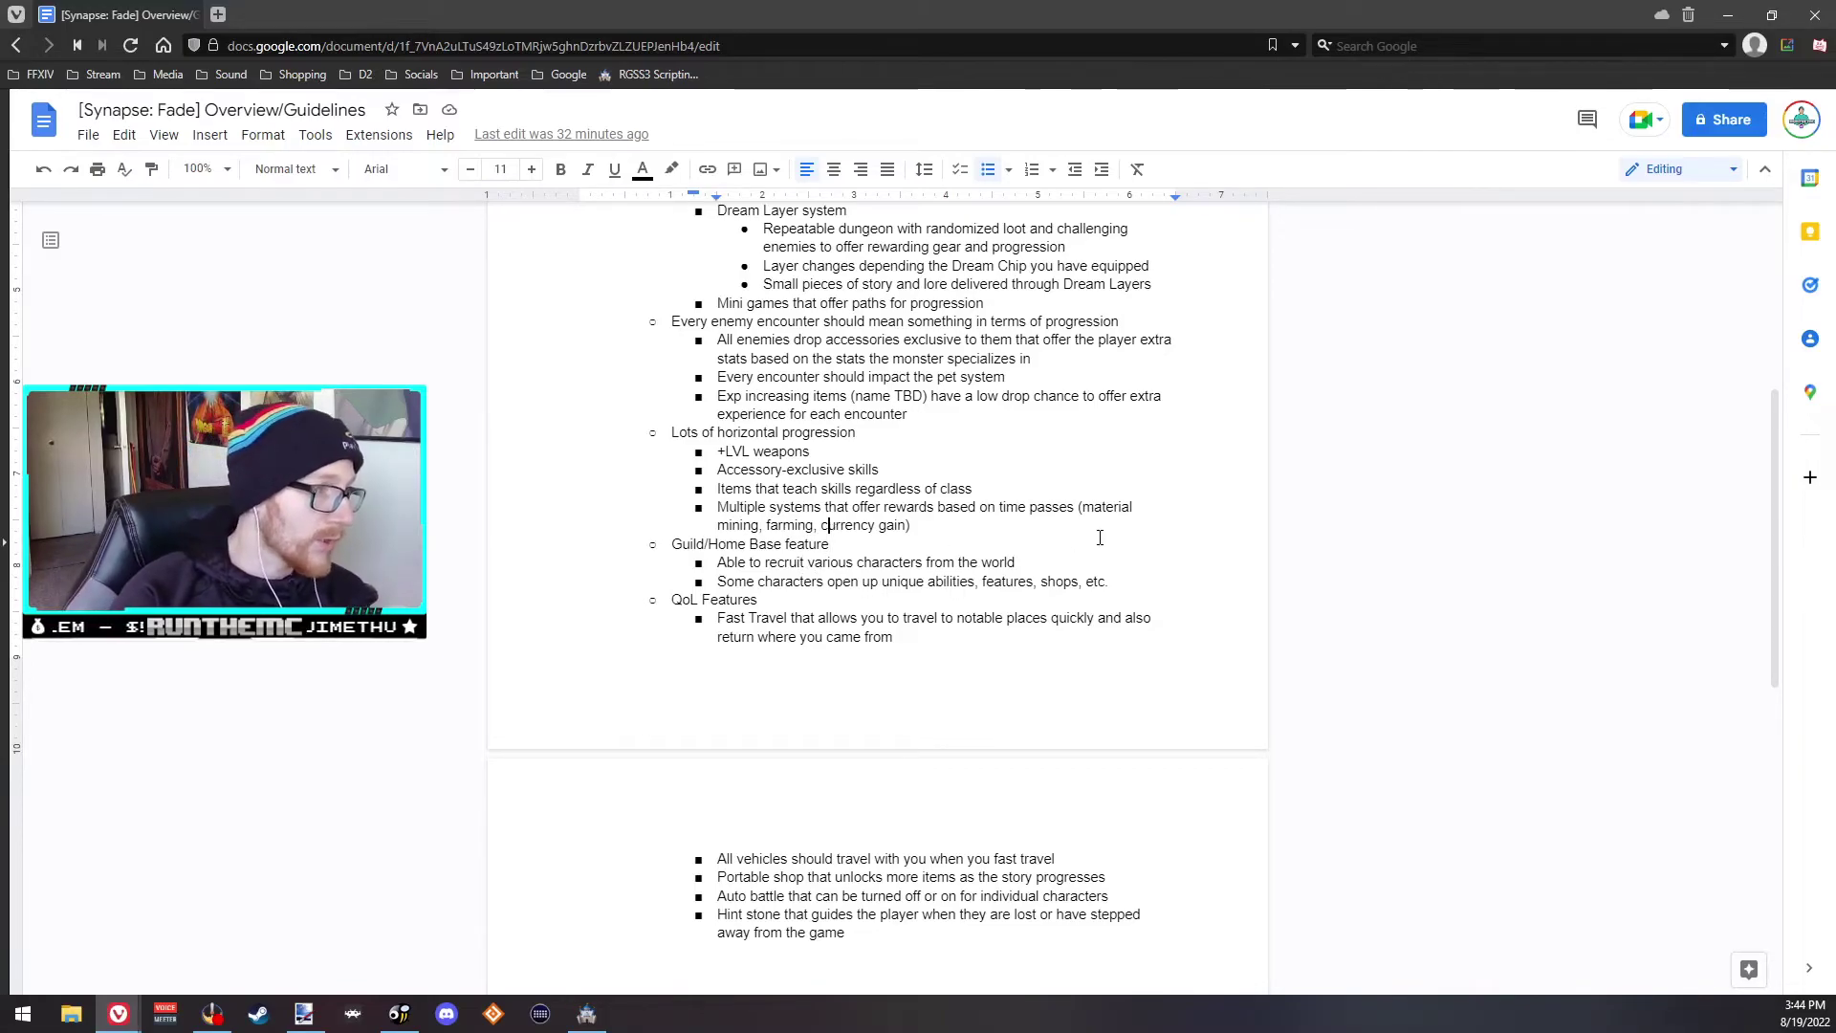
left_click_drag(1018, 563, 707, 566)
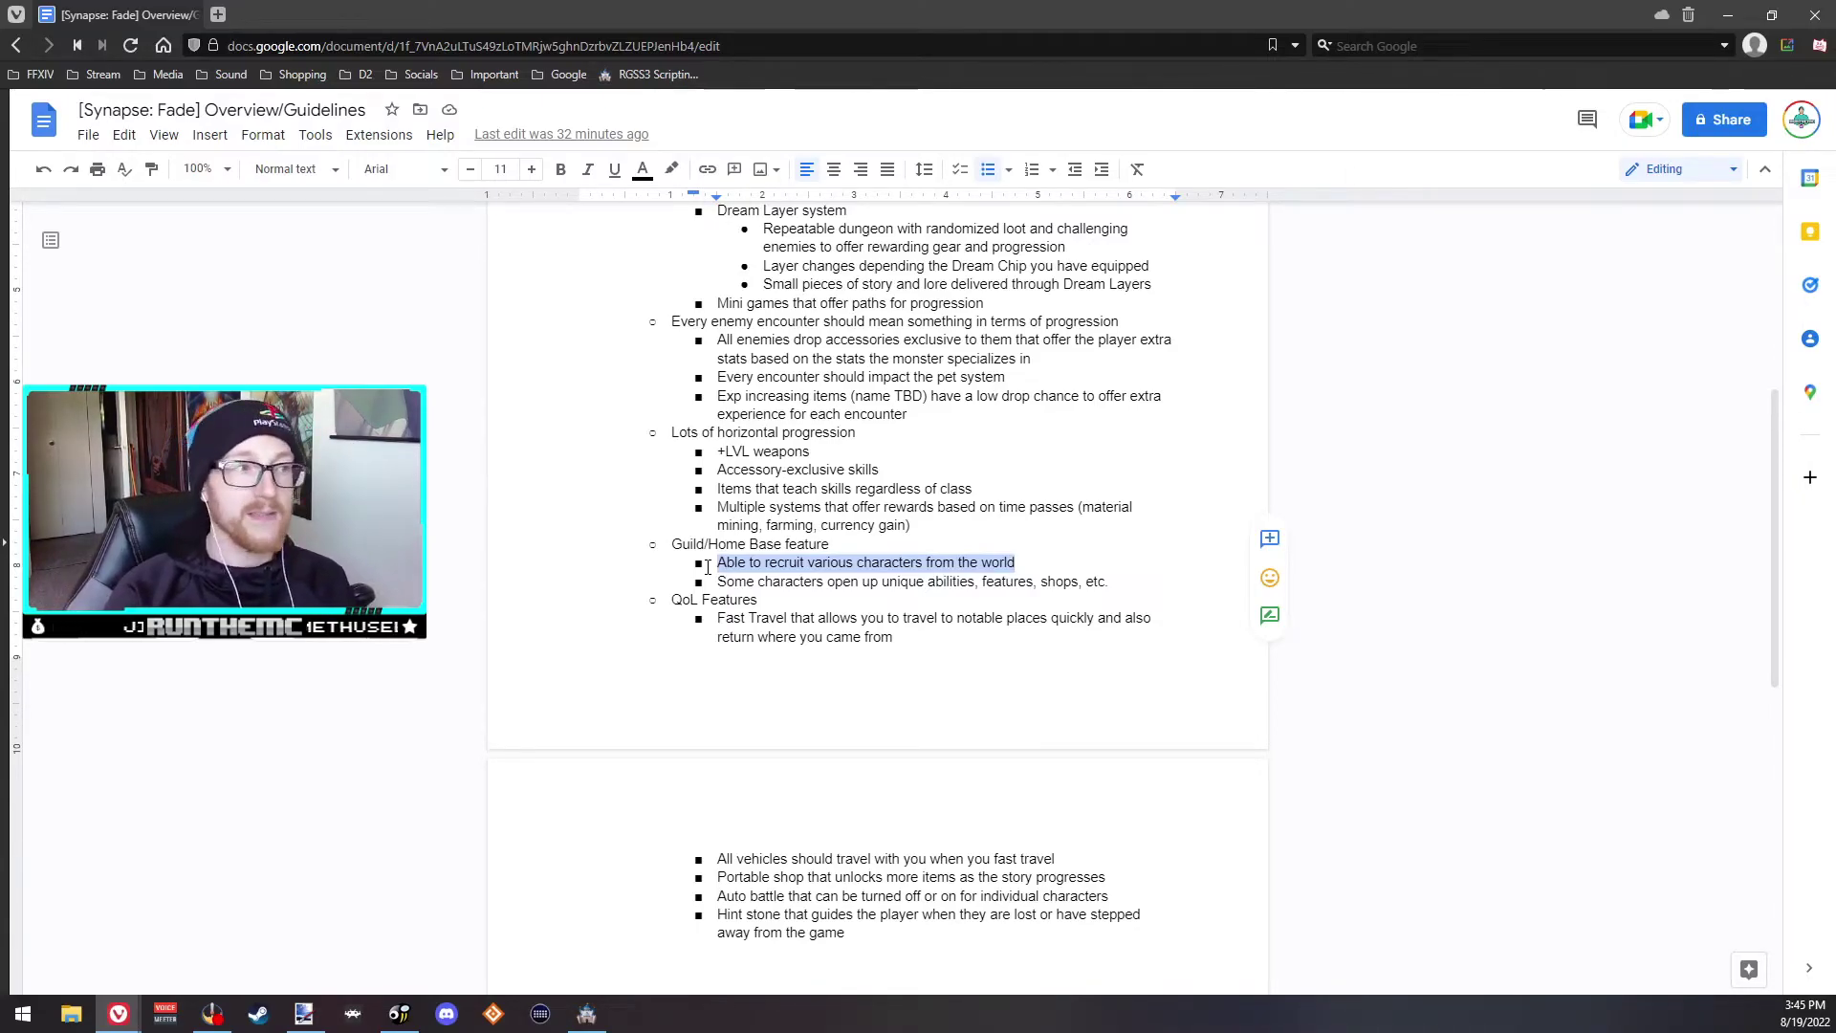
left_click(961, 572)
left_click(1056, 579)
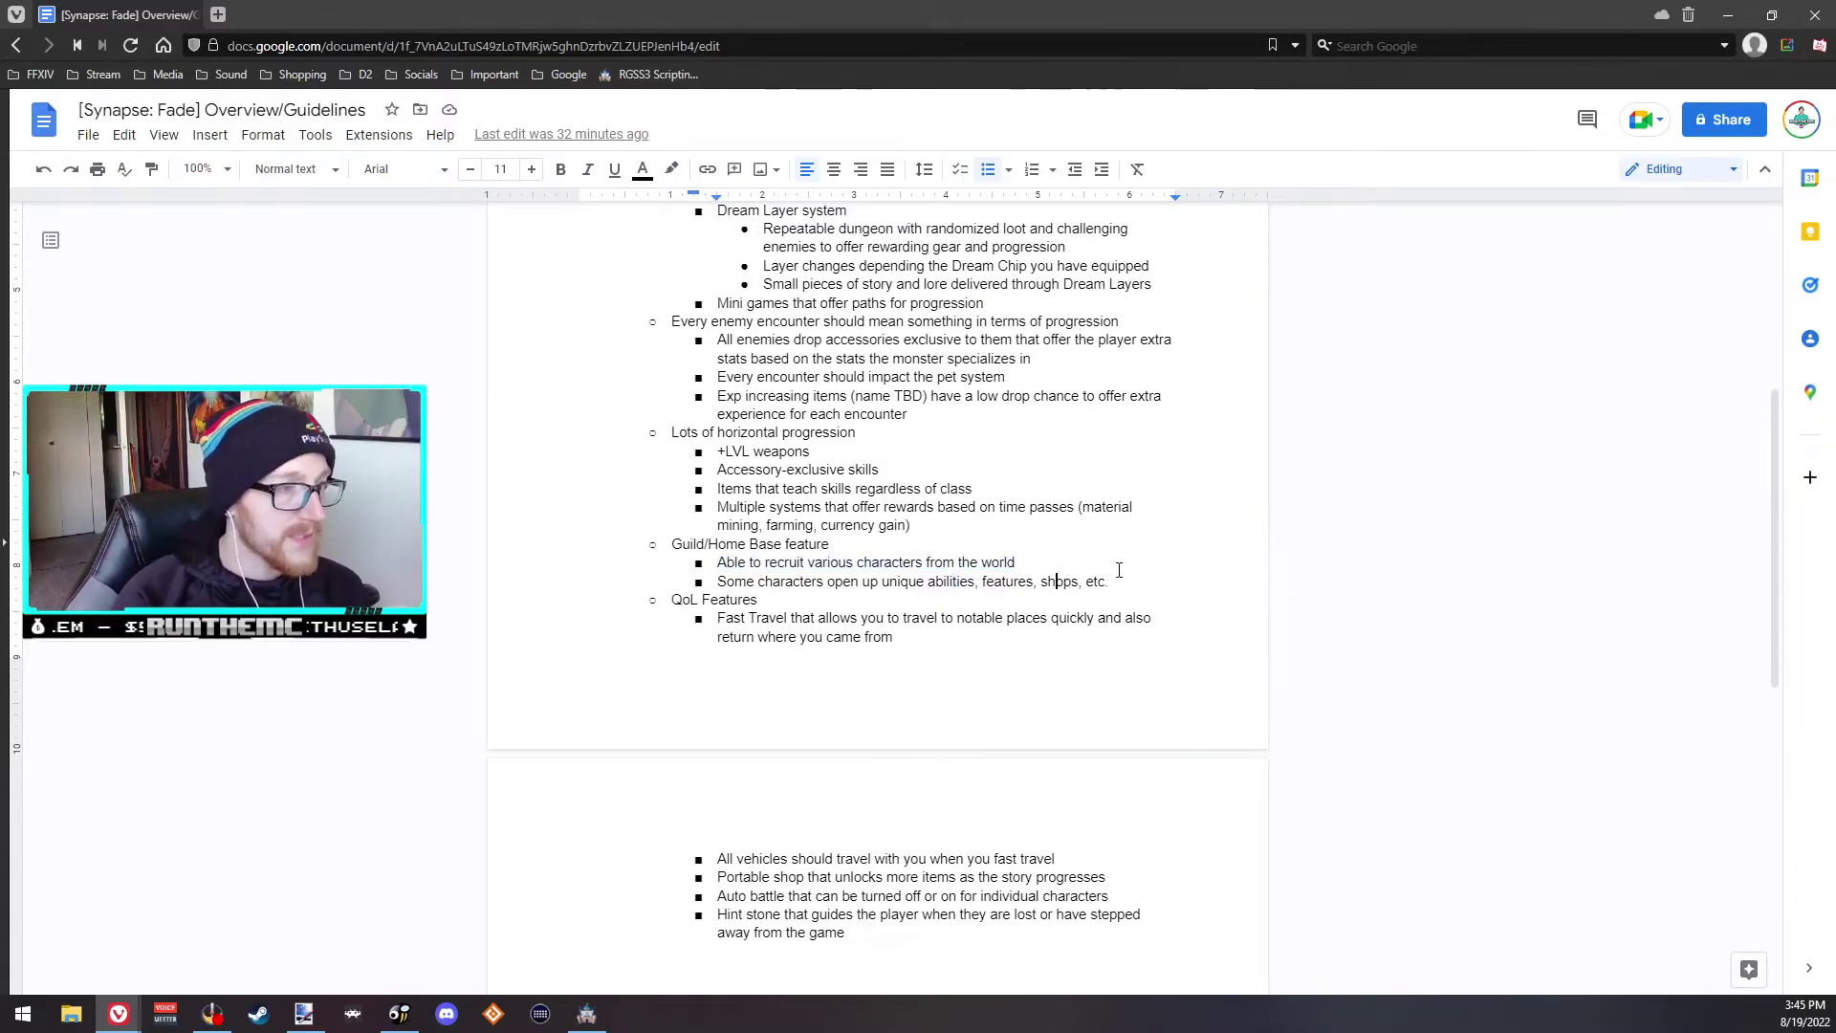
Step: Review the QoL Features section, covering fast travel, vehicles, portable shop, auto battle and the hint stone
scroll(1031, 590, "down", 3)
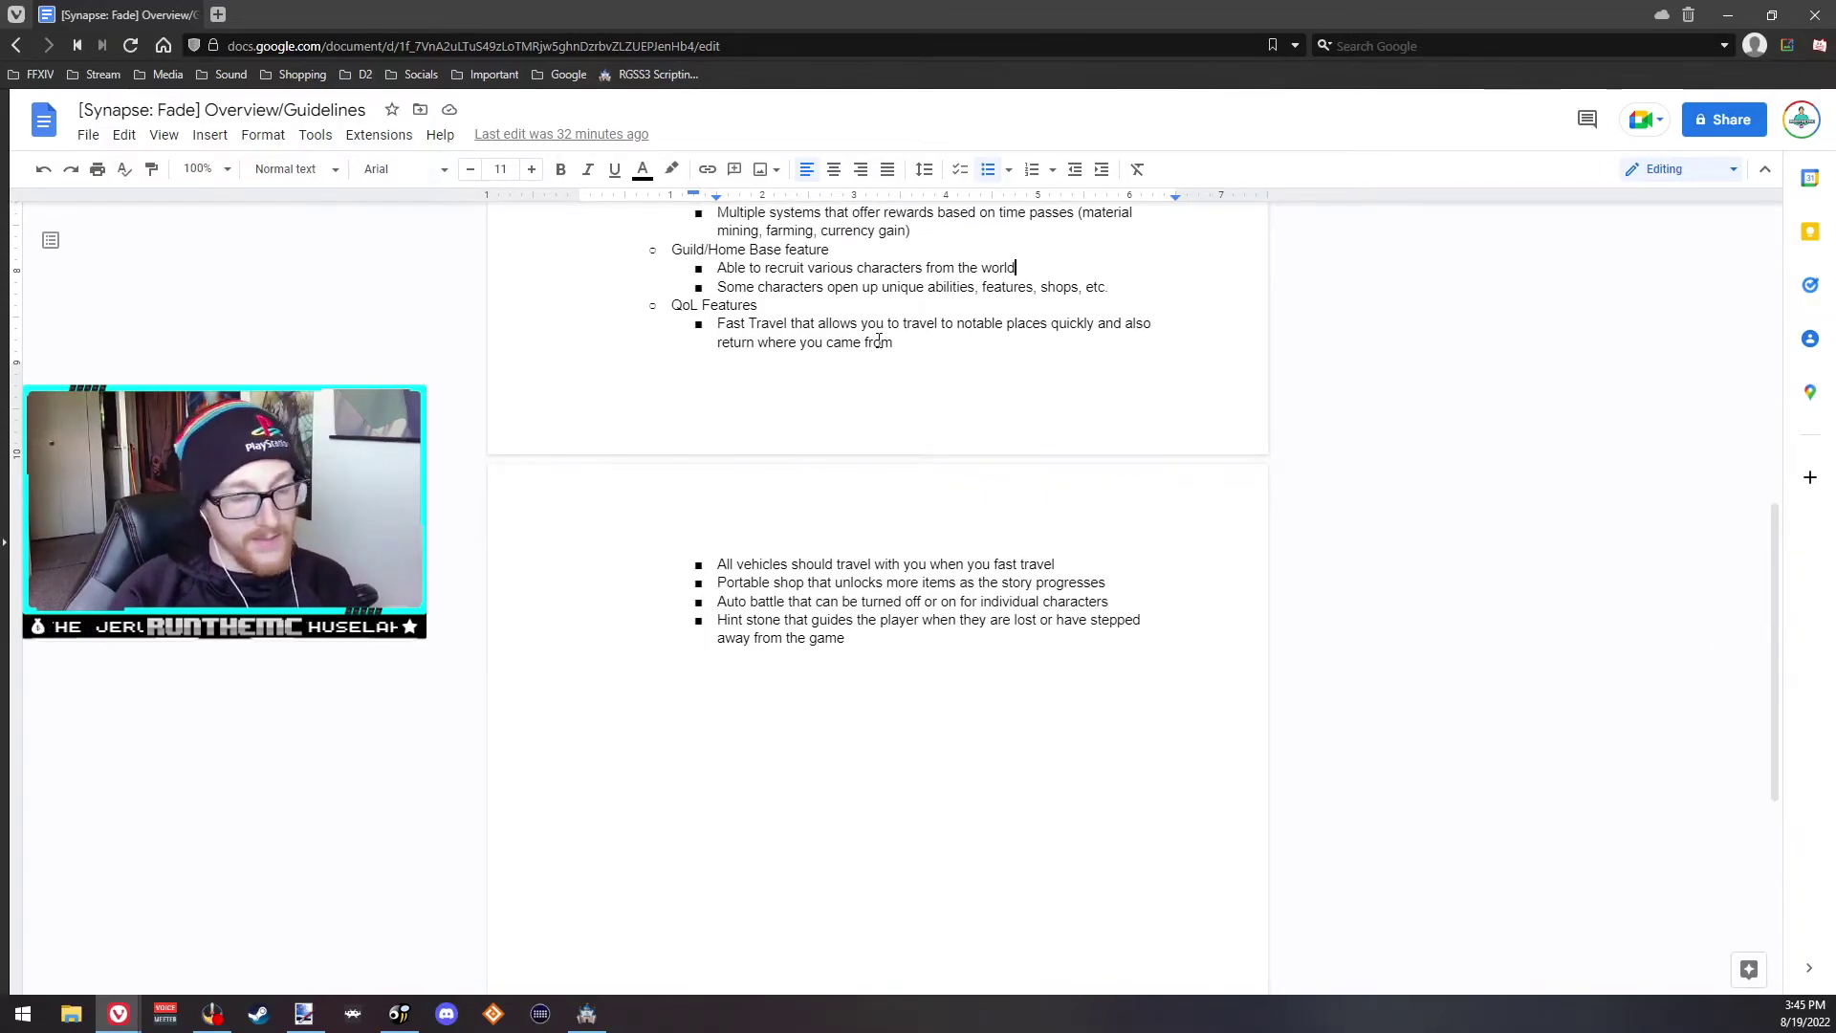
left_click_drag(893, 342, 718, 323)
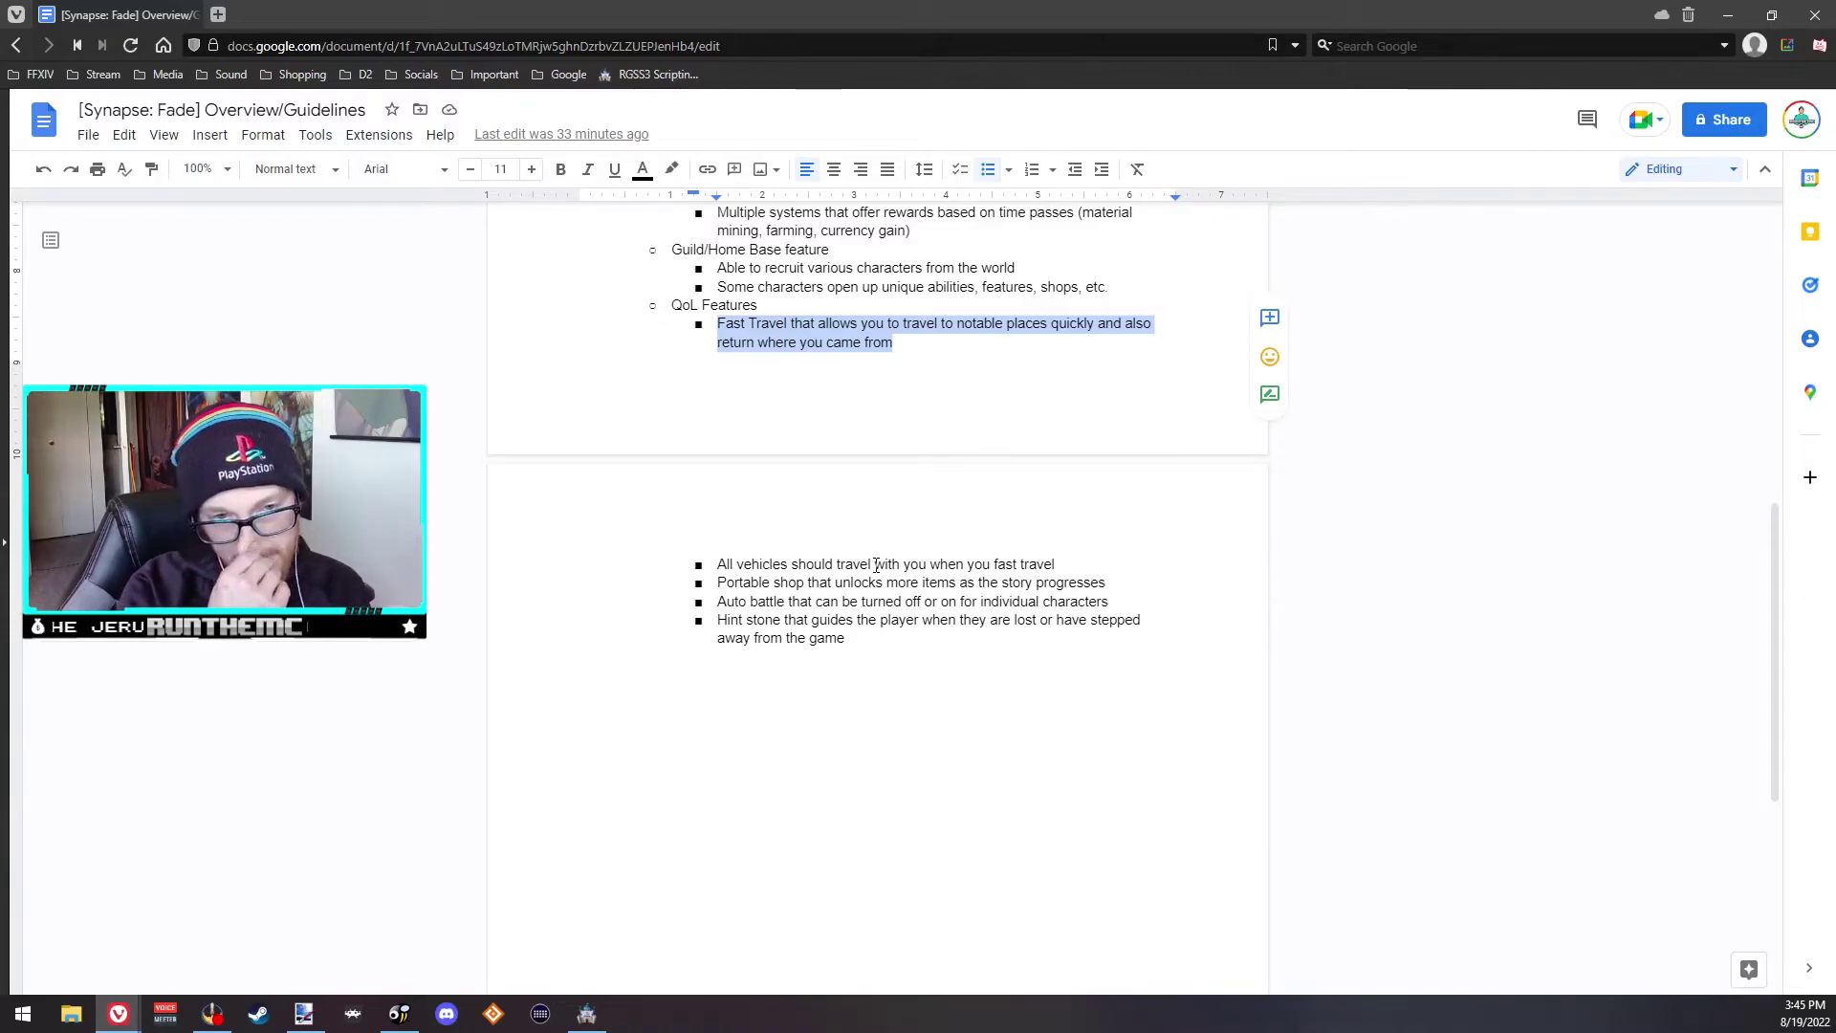
left_click(926, 359)
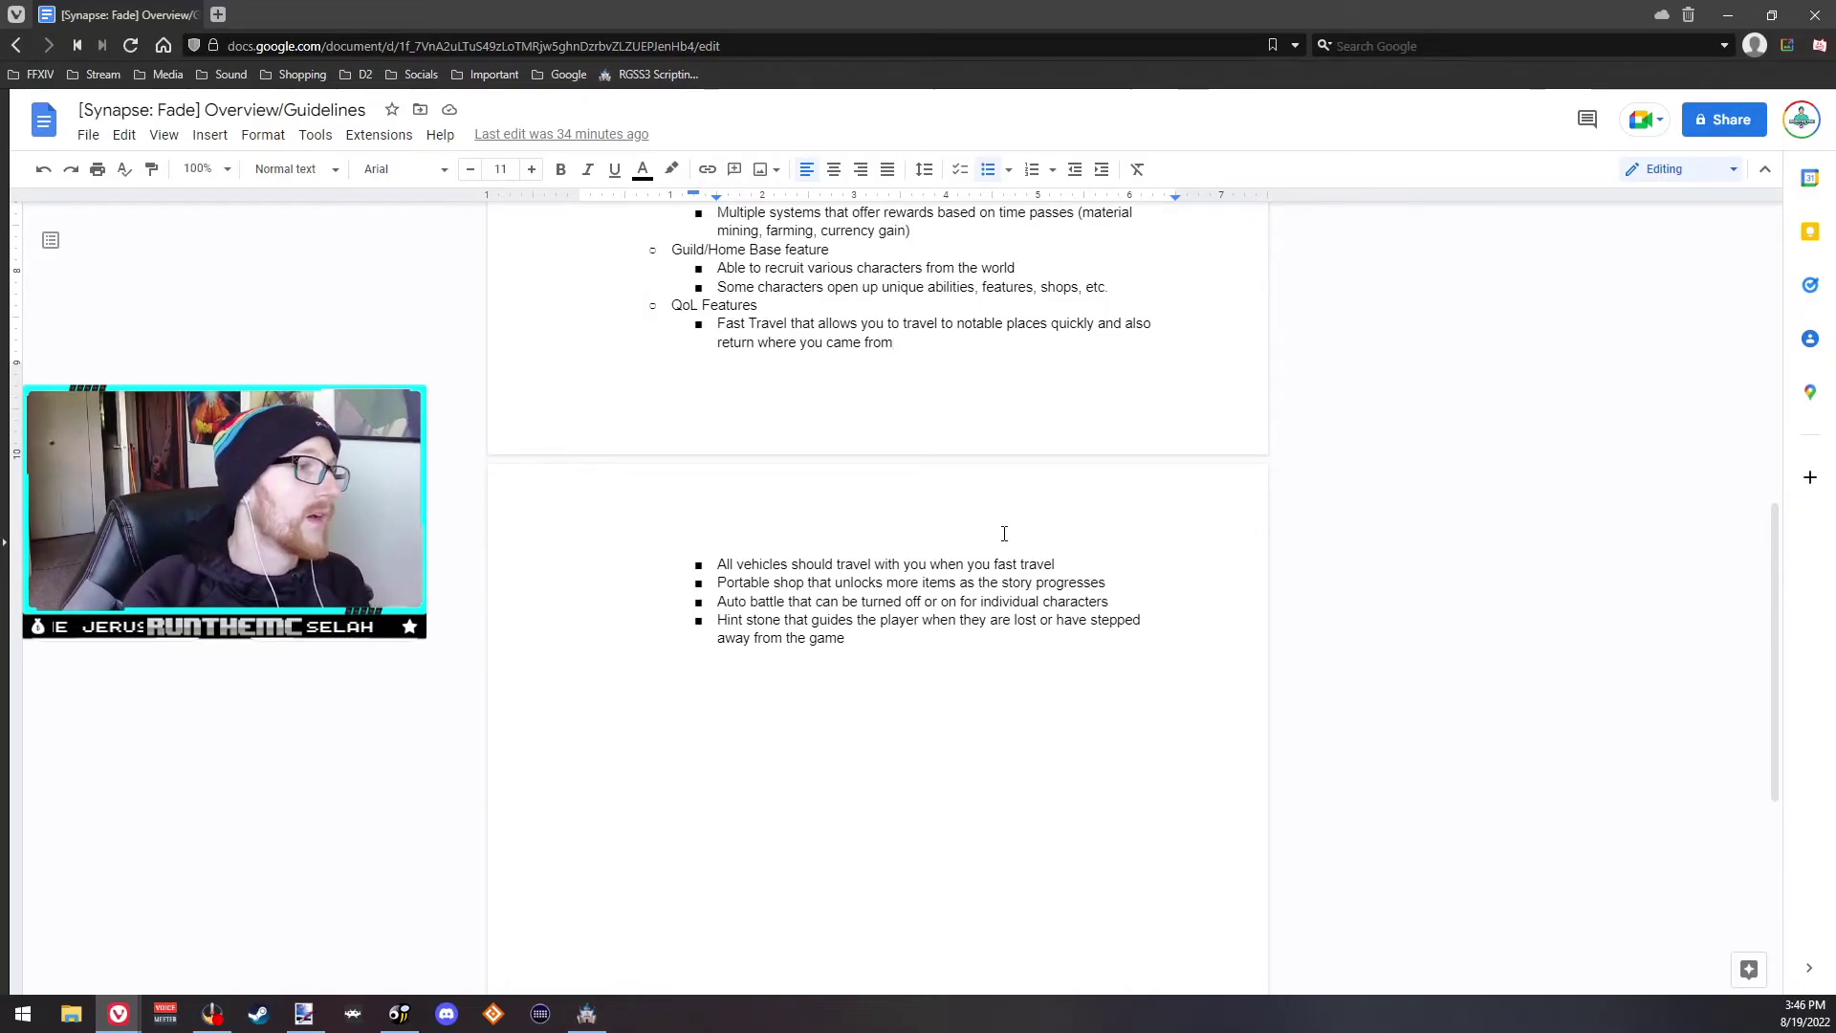
left_click(1076, 559)
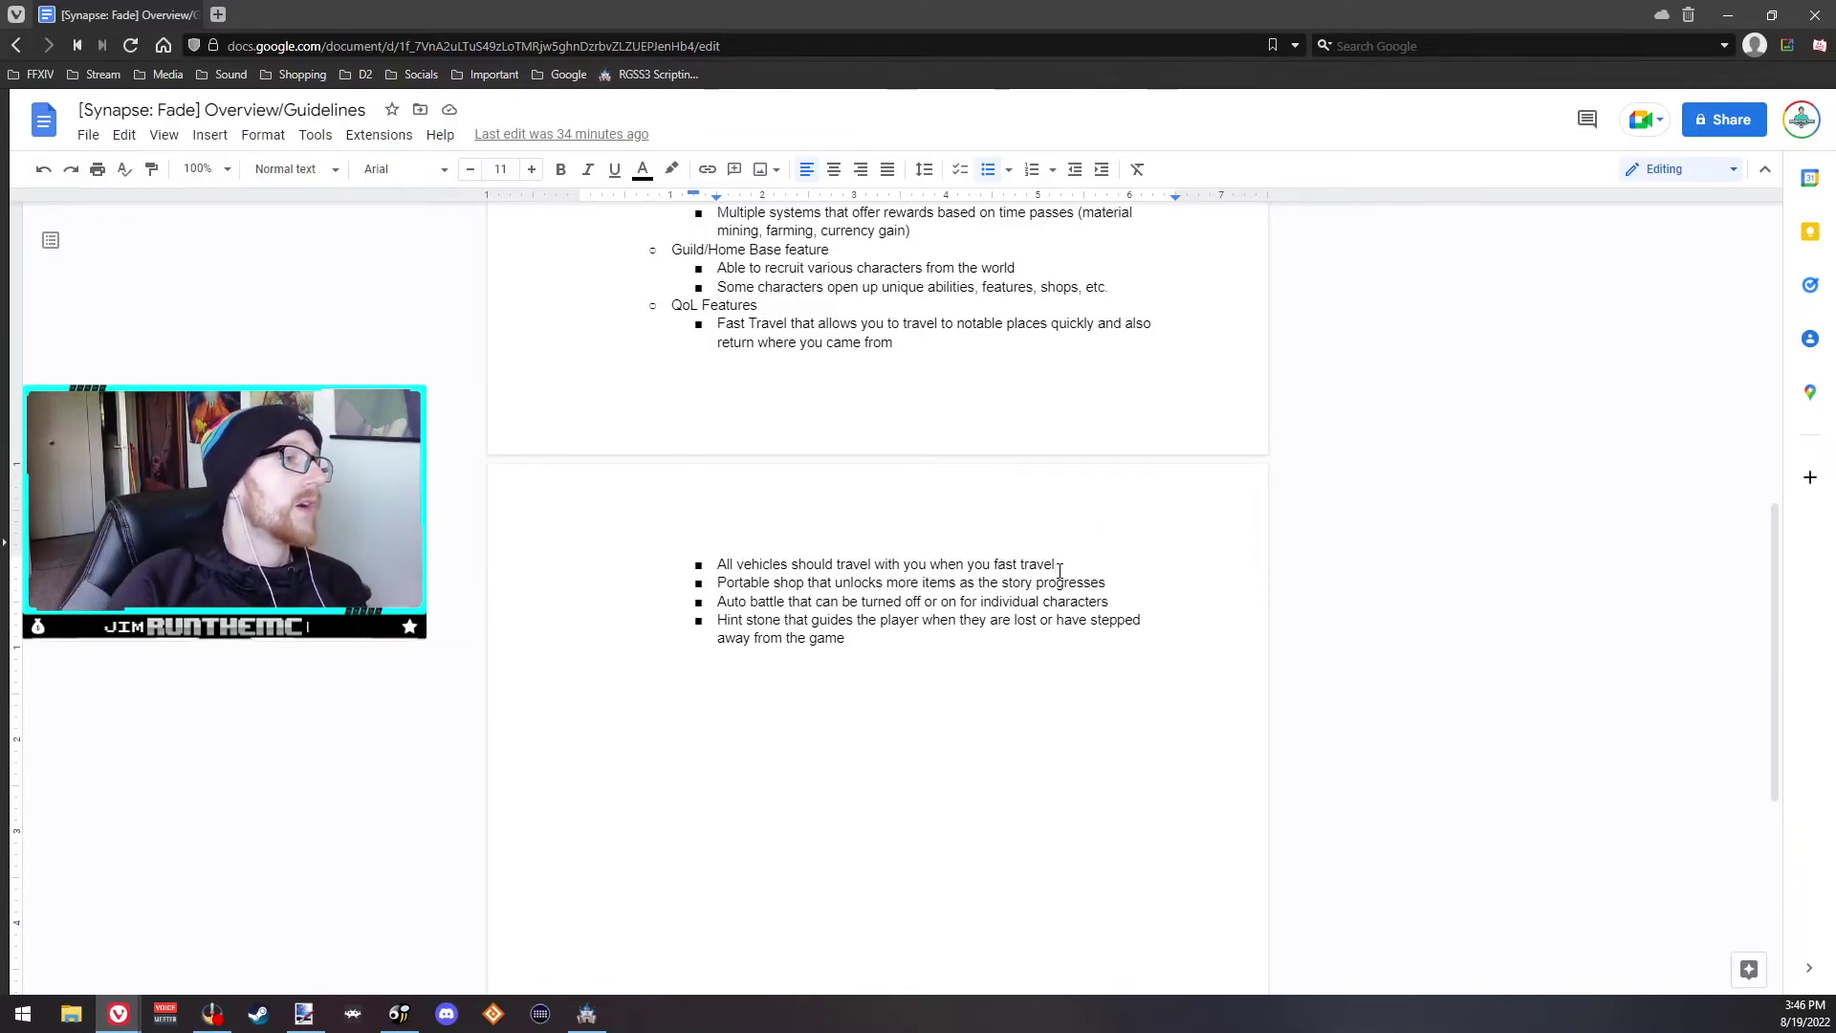
left_click(1114, 581)
left_click(875, 573)
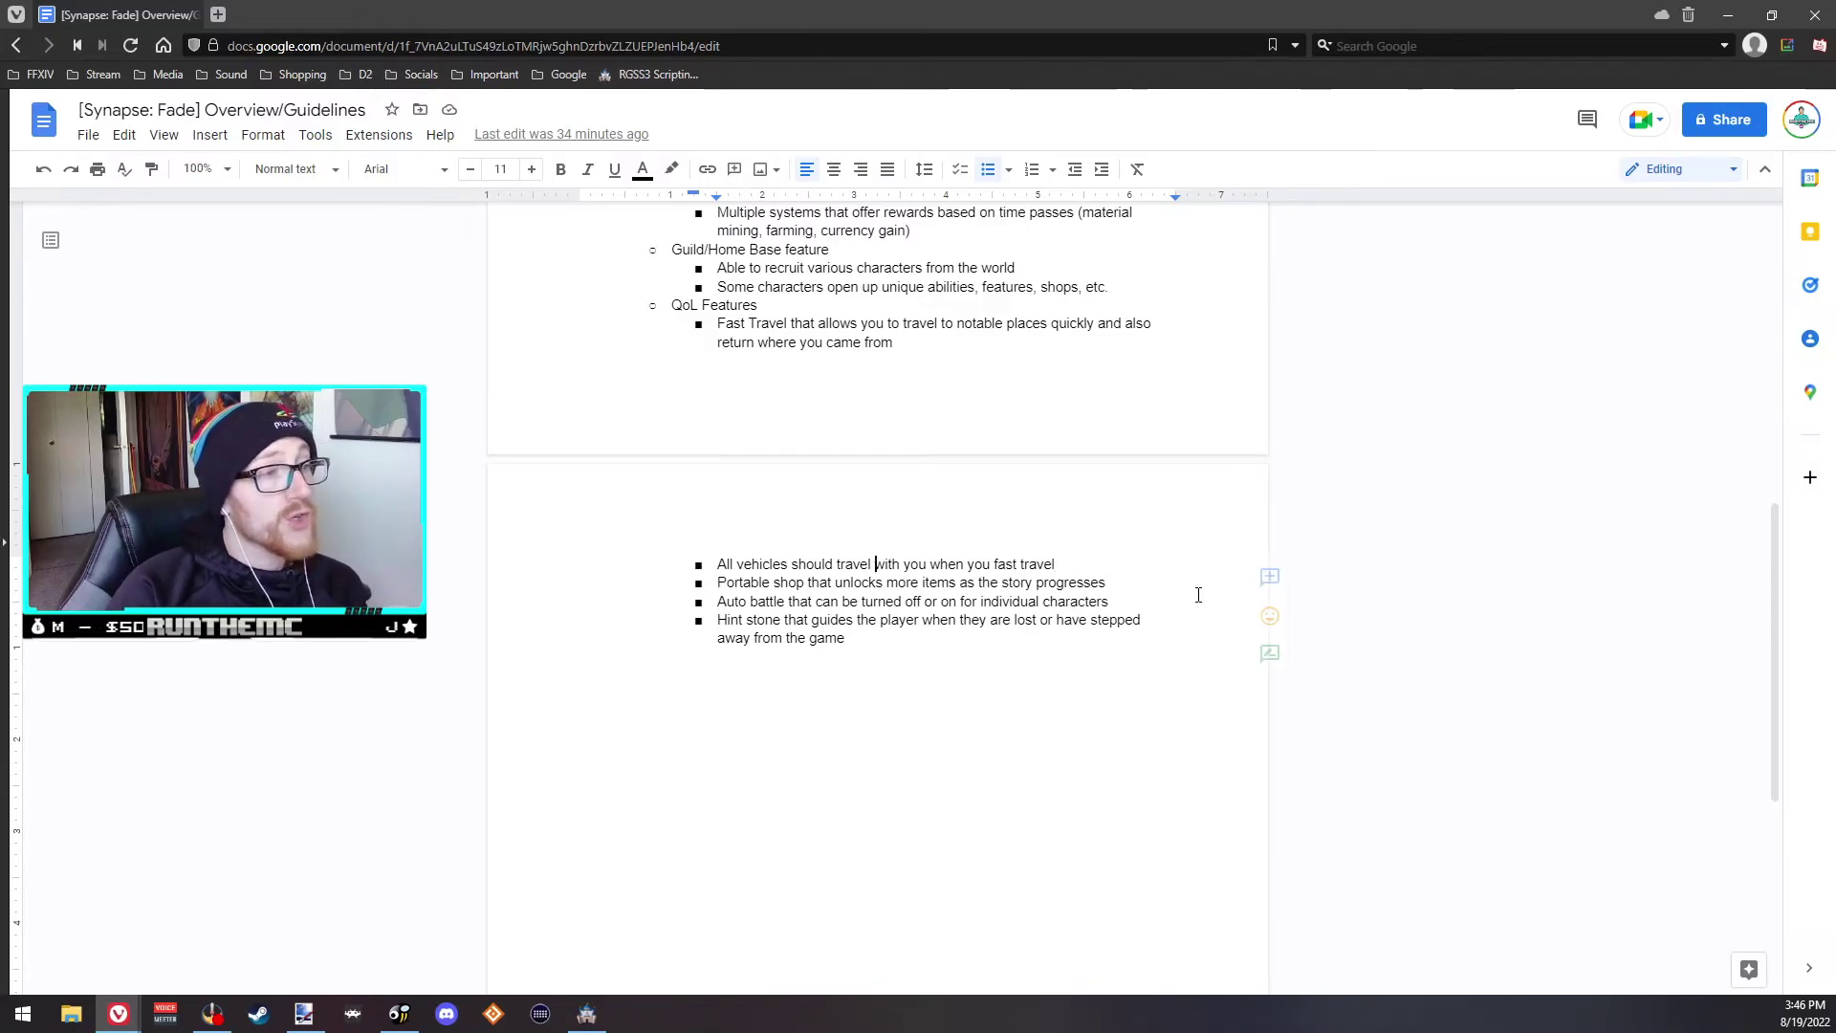
left_click(1118, 587)
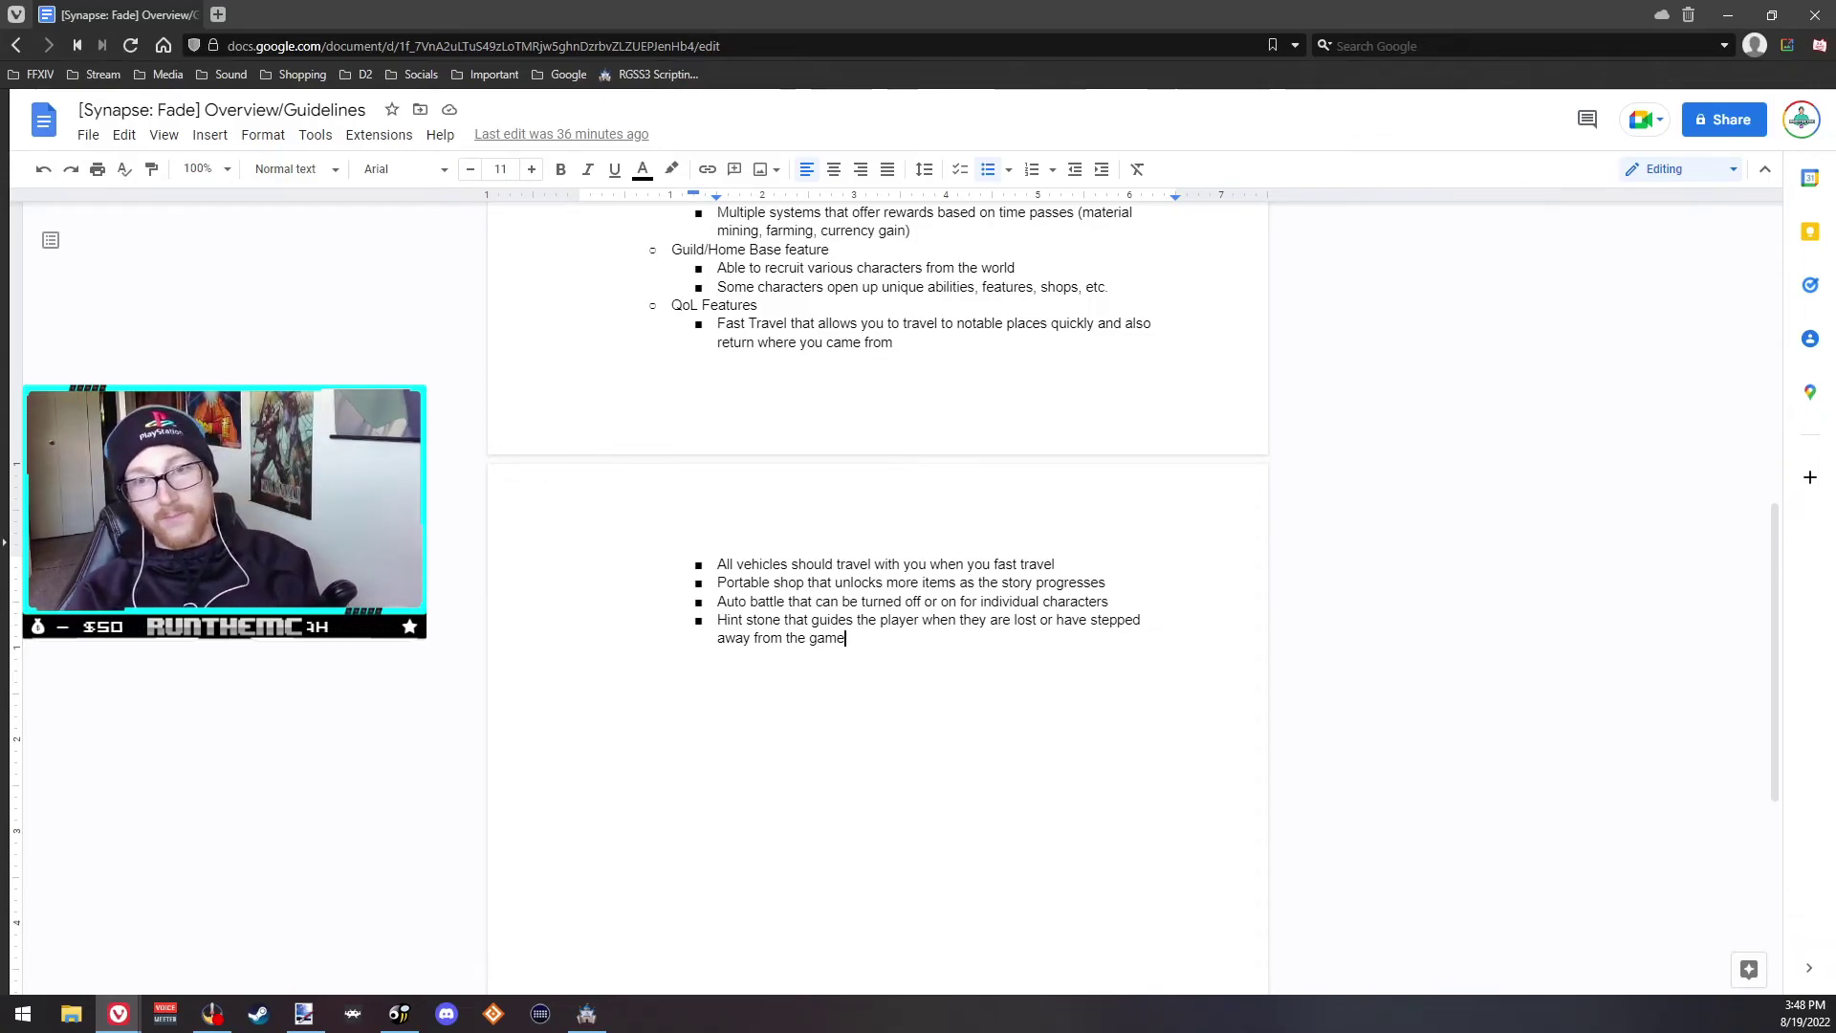
Step: Go back to the start of the guidelines, switch to RPG Maker MZ and check the Martial Artist class in the database
scroll(860, 612, "up", 8)
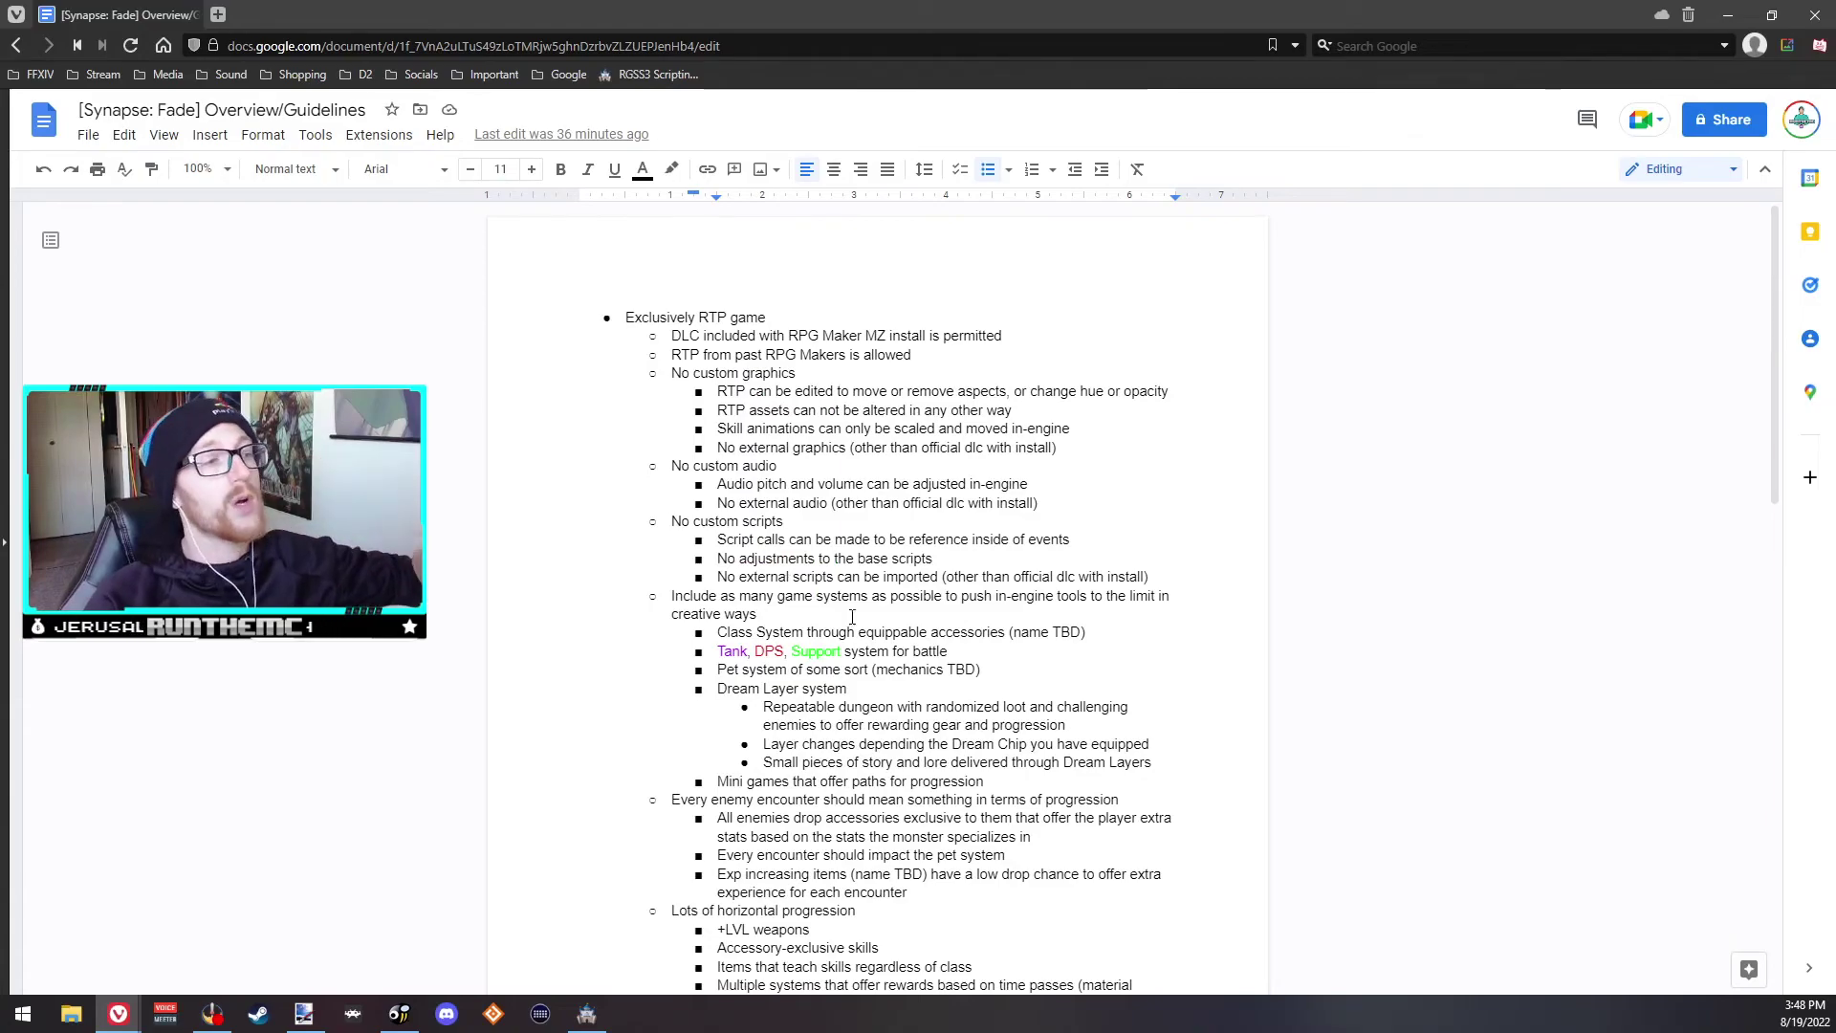
key("alt+Tab")
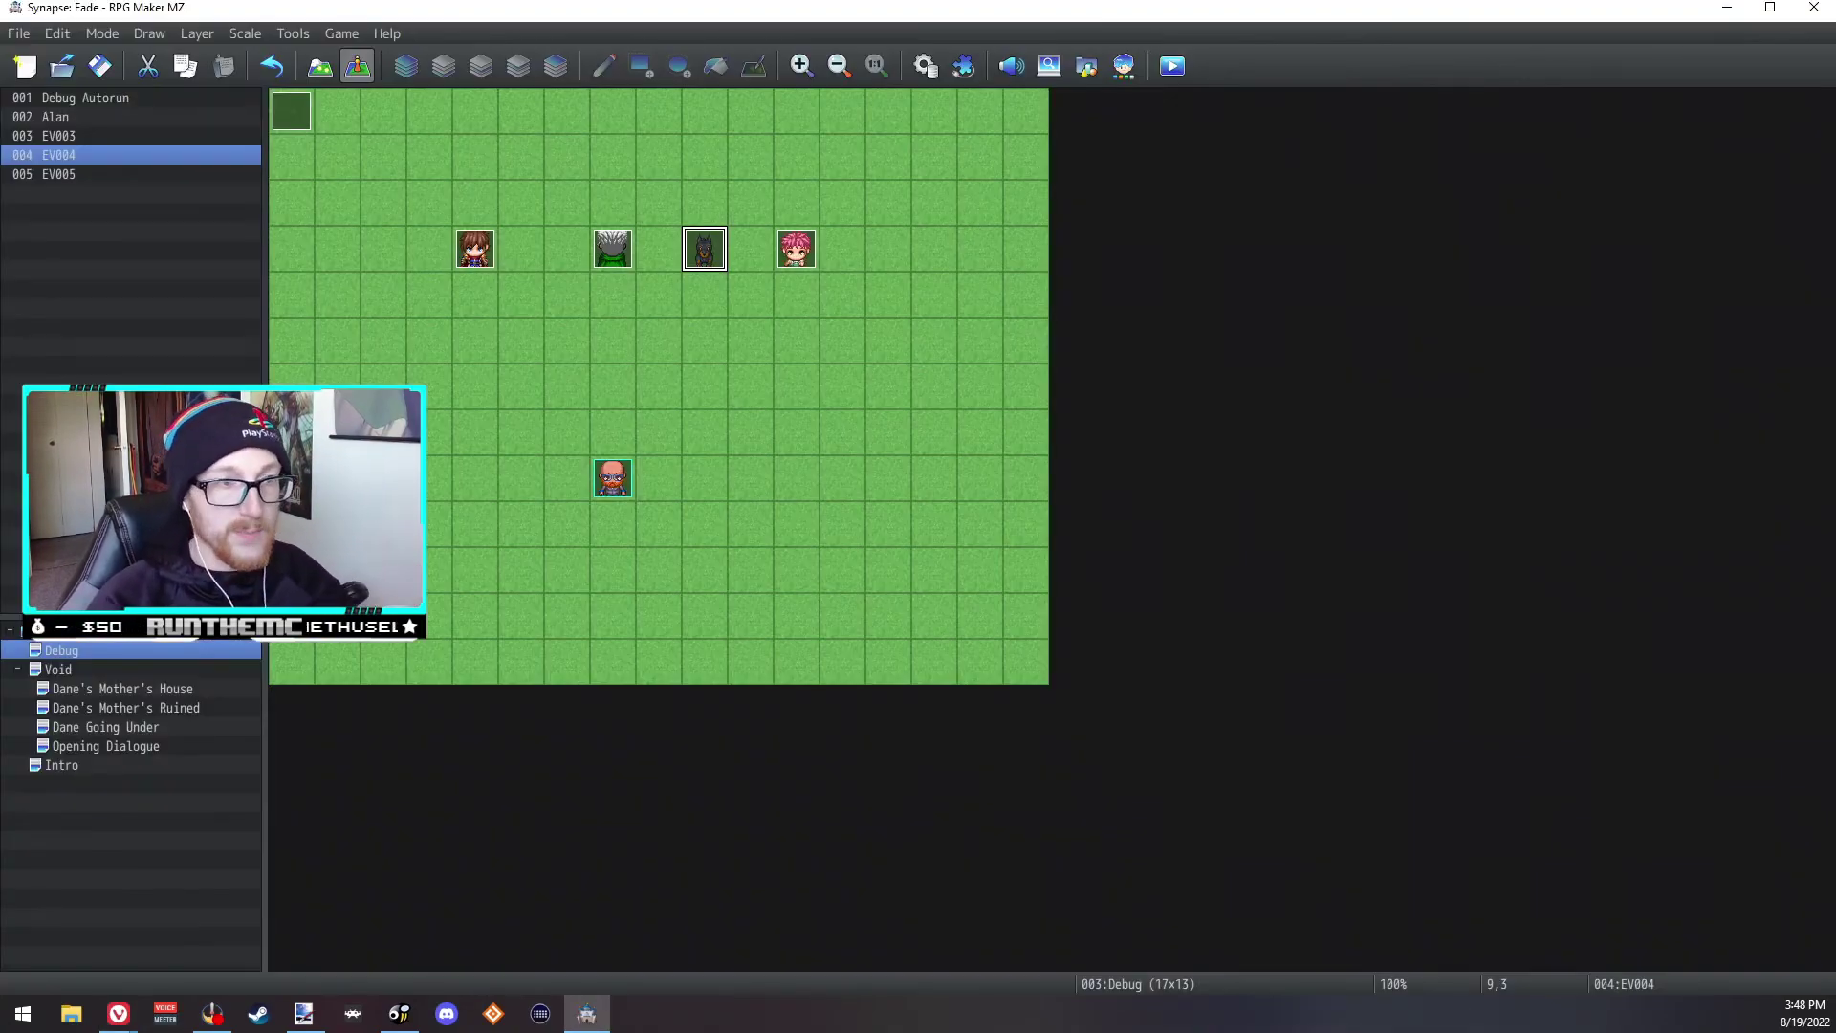
left_click(924, 65)
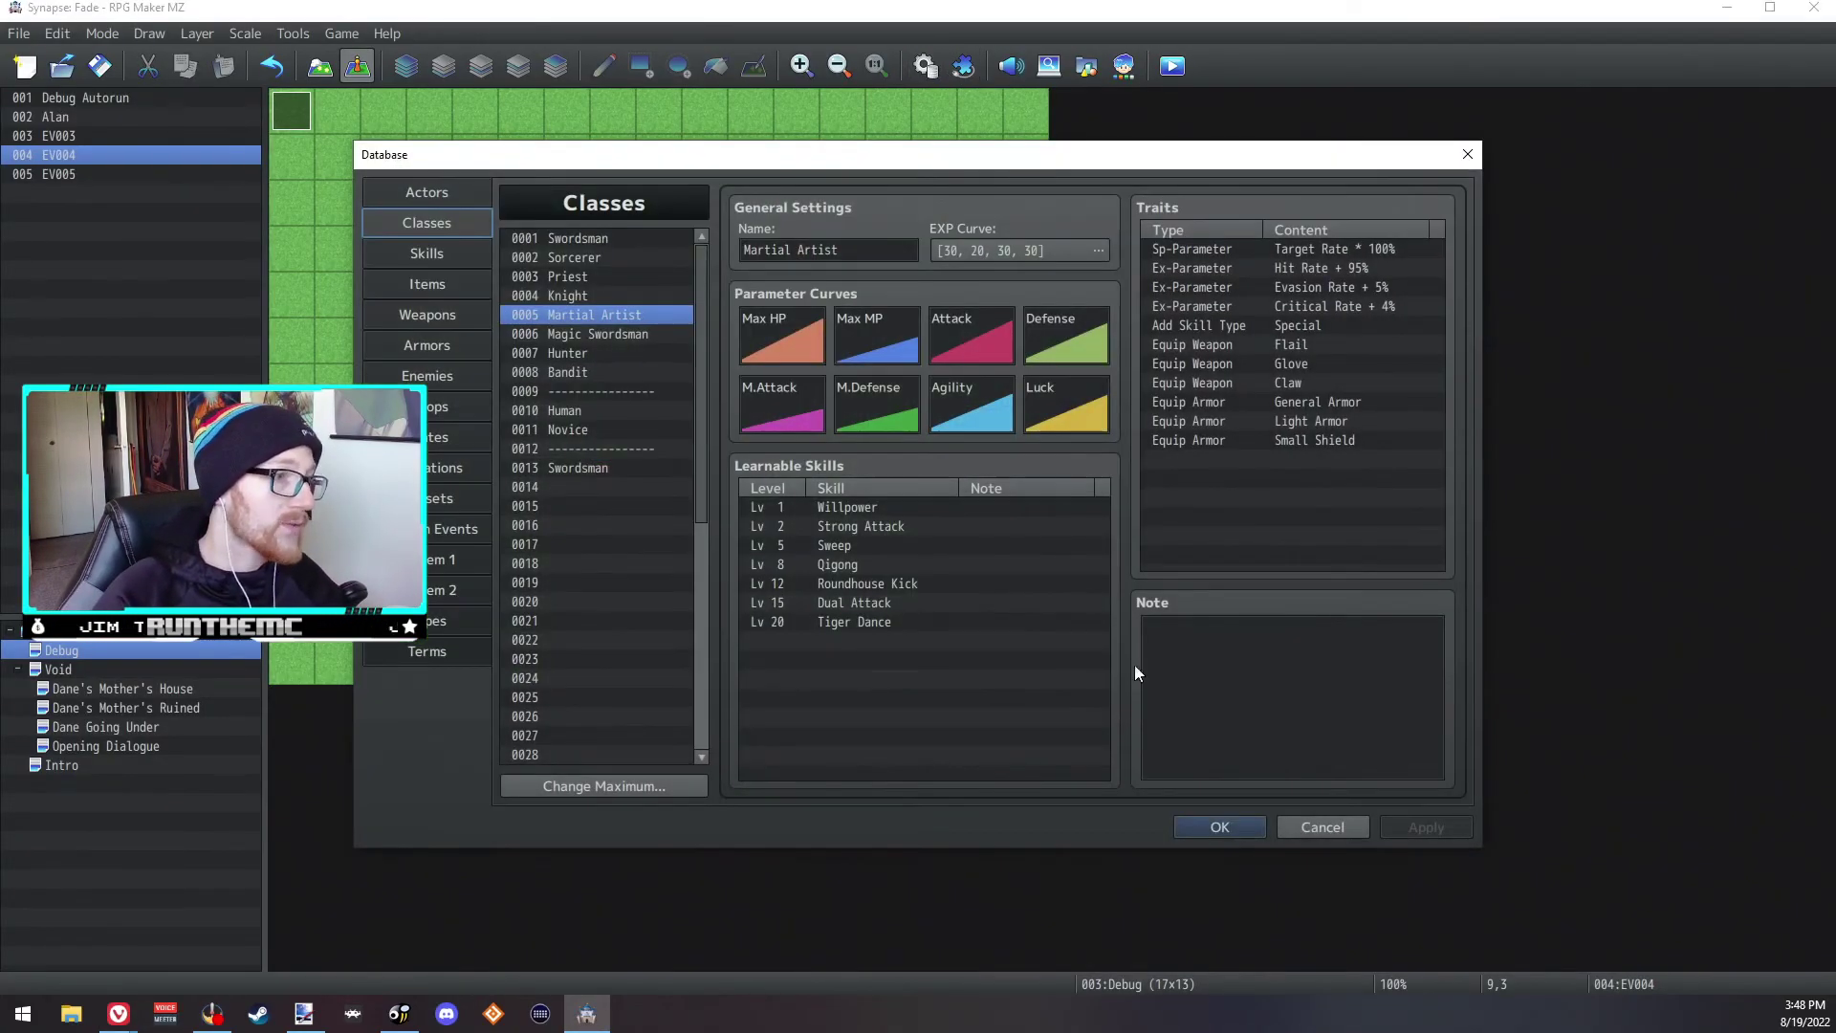
left_click(1322, 827)
Step: Open event EV005 on the Debug map and look through all three pages of available event commands without adding any
double_click(797, 248)
double_click(906, 394)
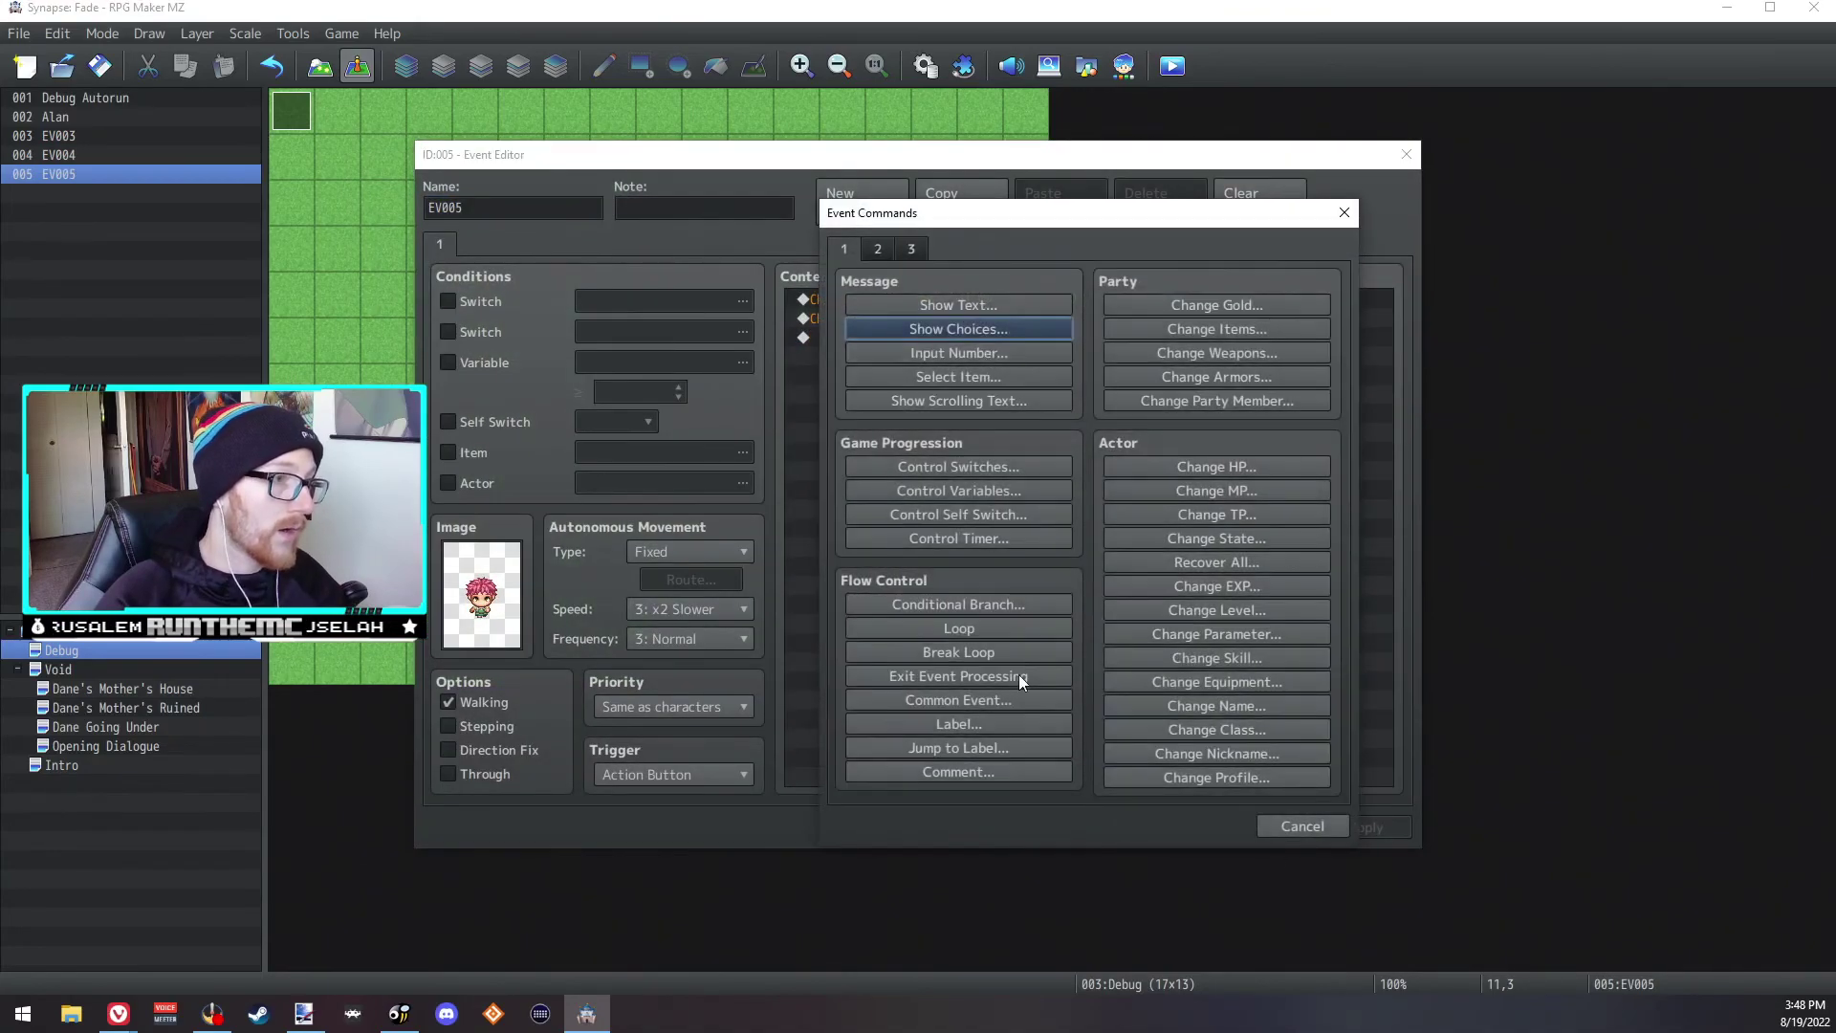
left_click(878, 248)
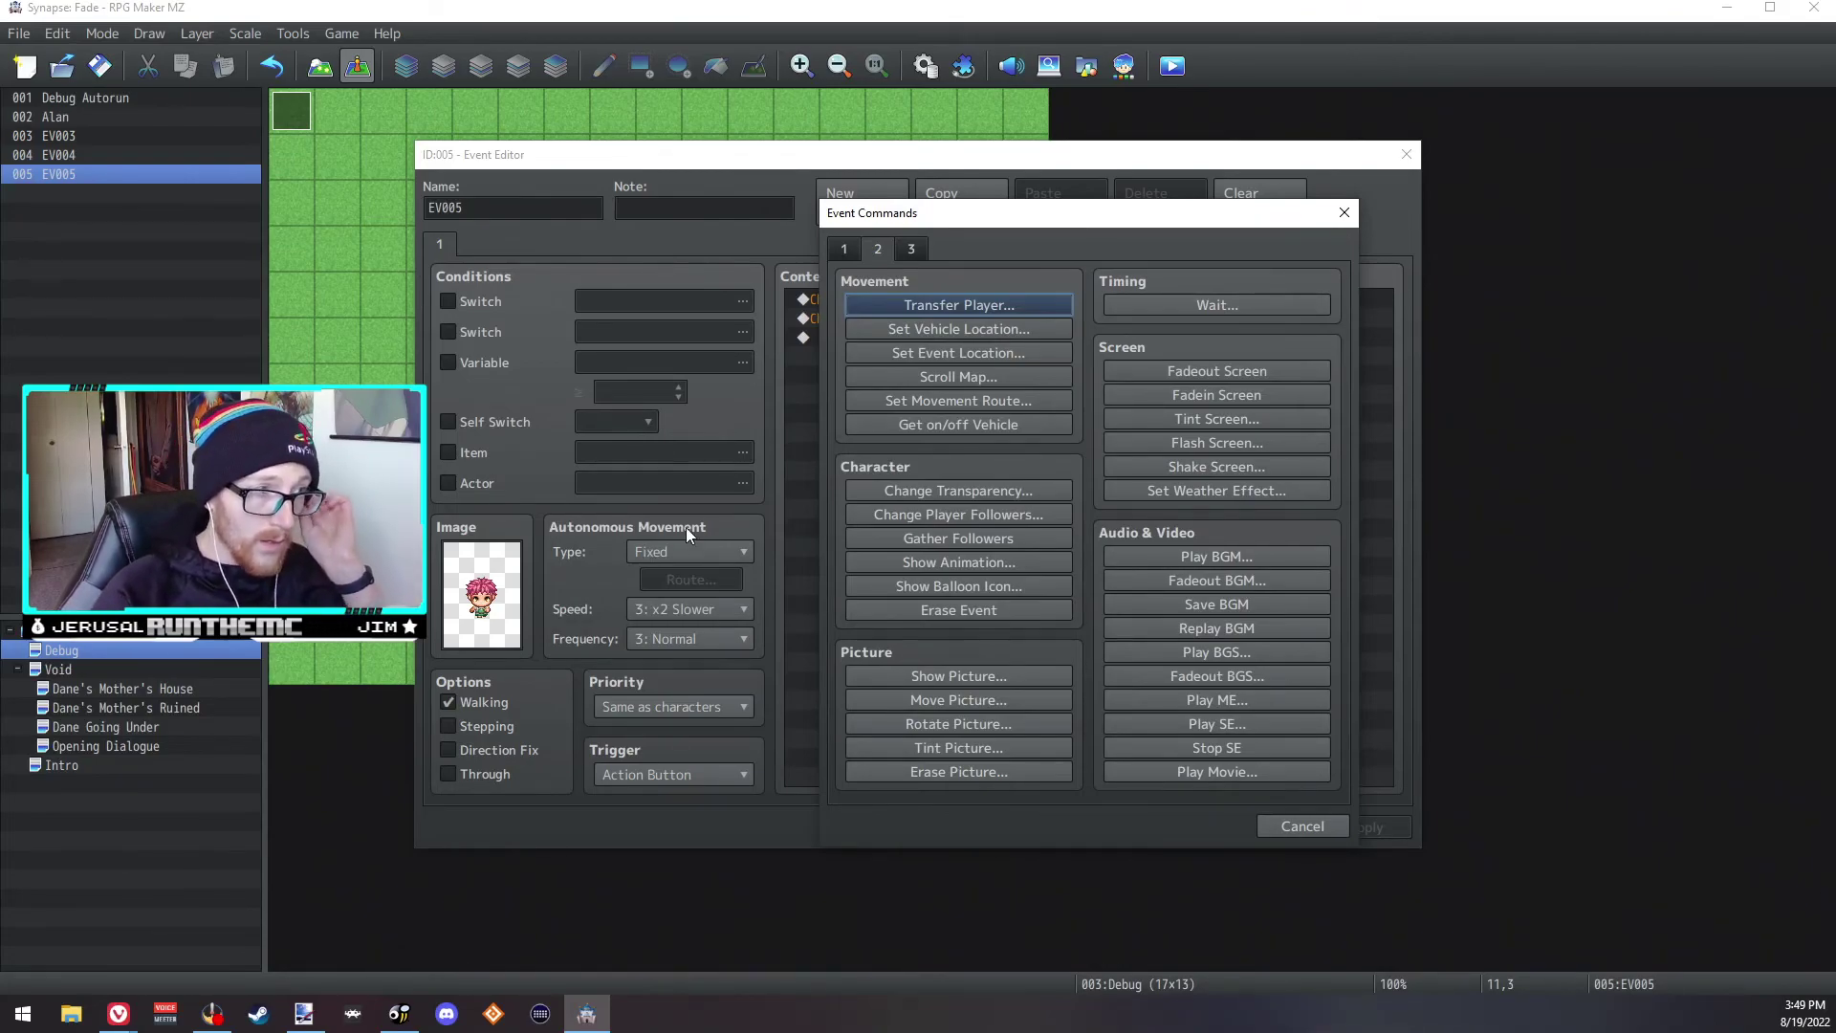
left_click(906, 250)
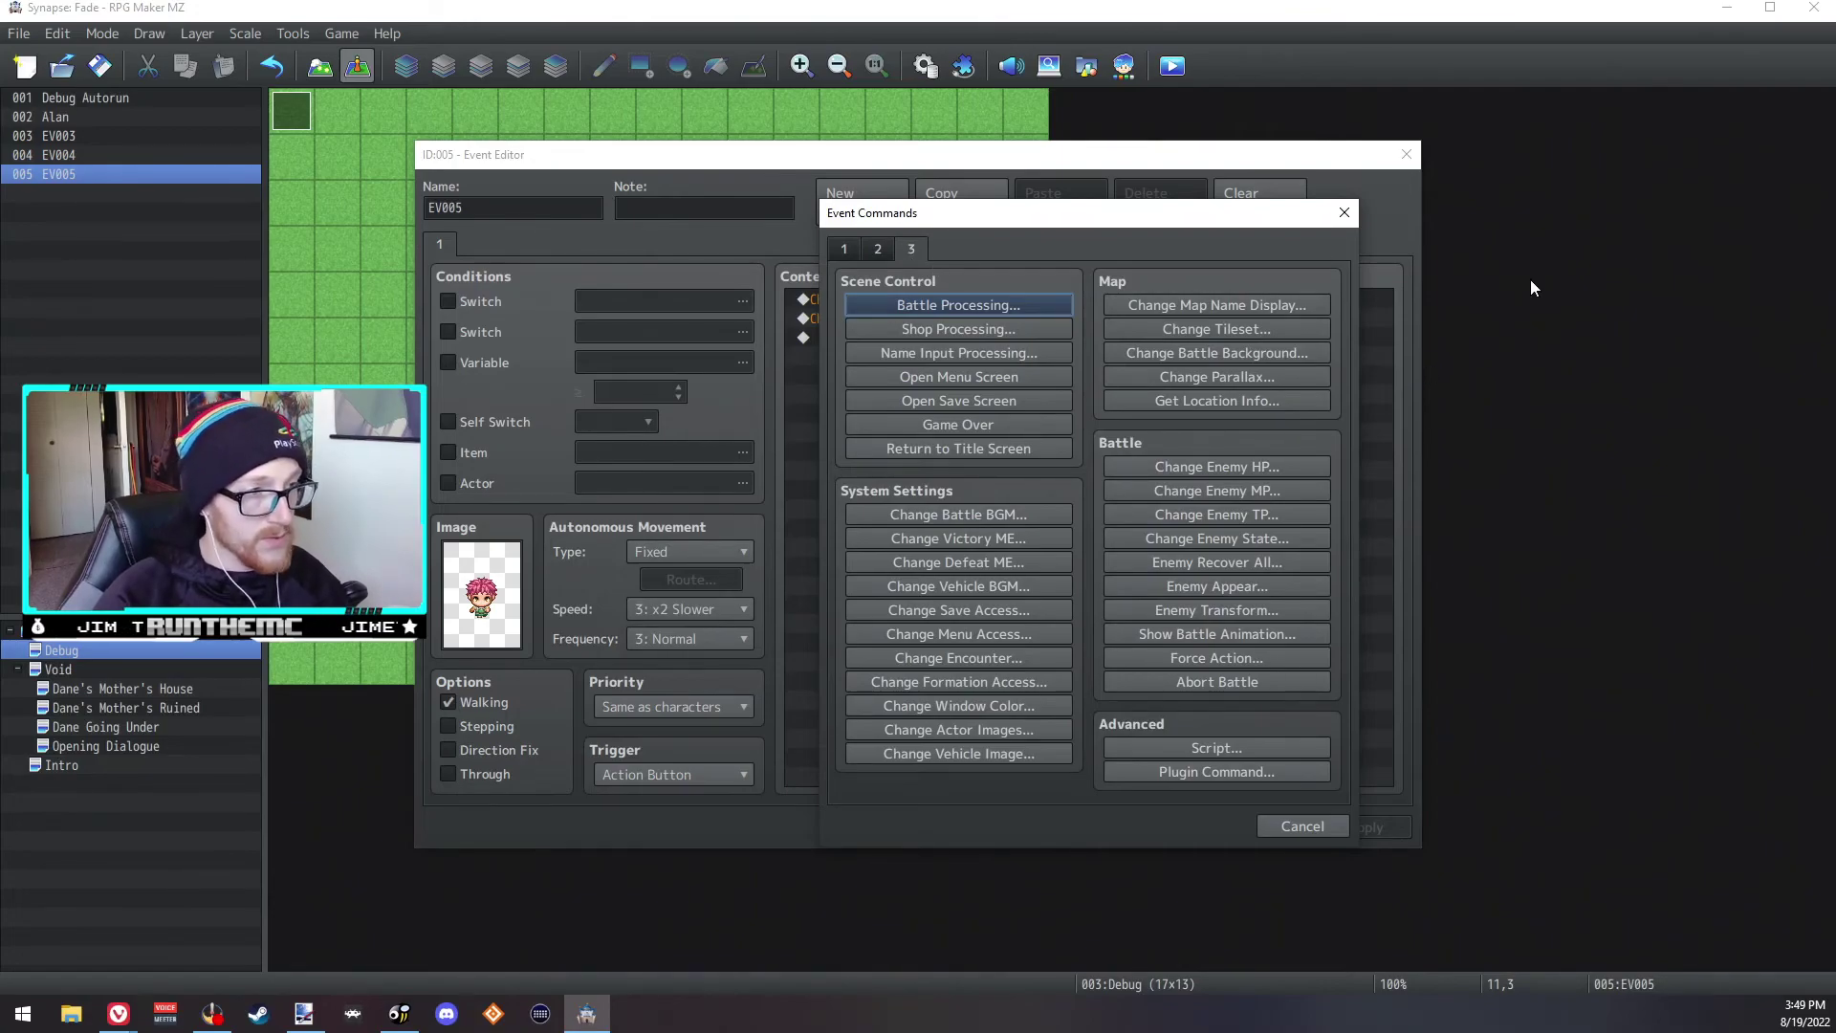
left_click(1343, 212)
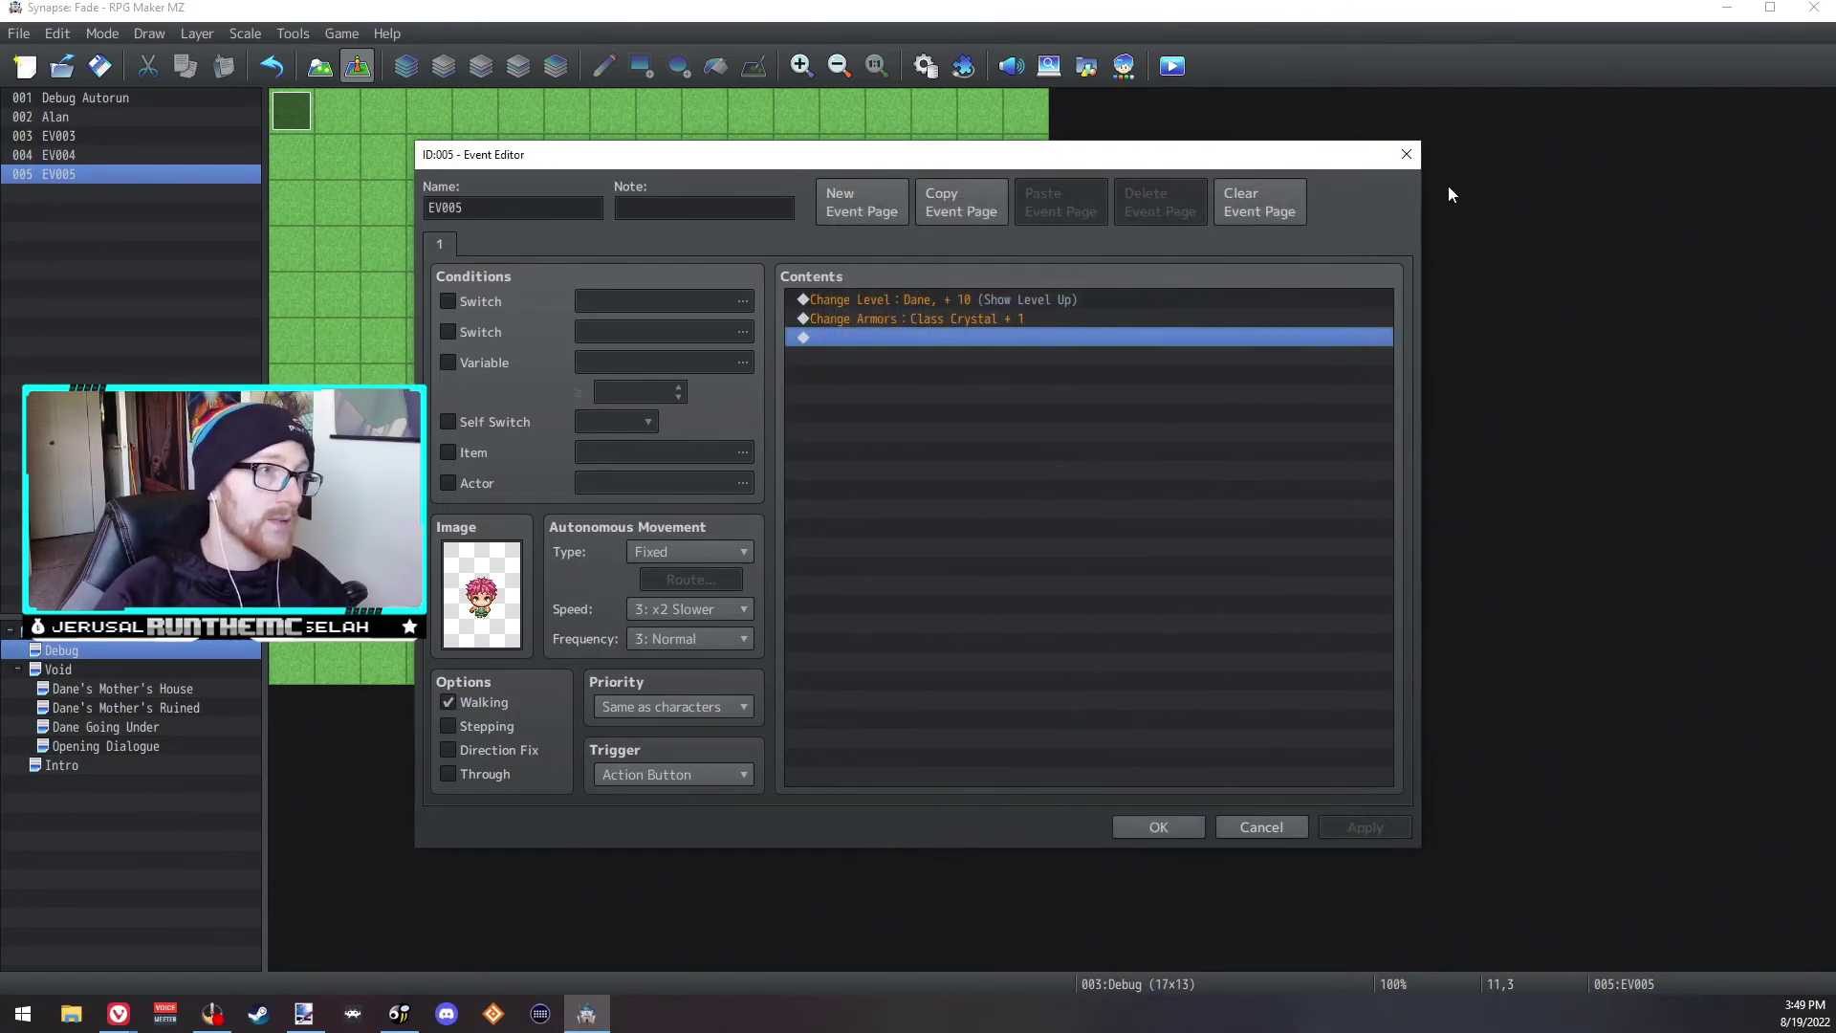
left_click(1406, 155)
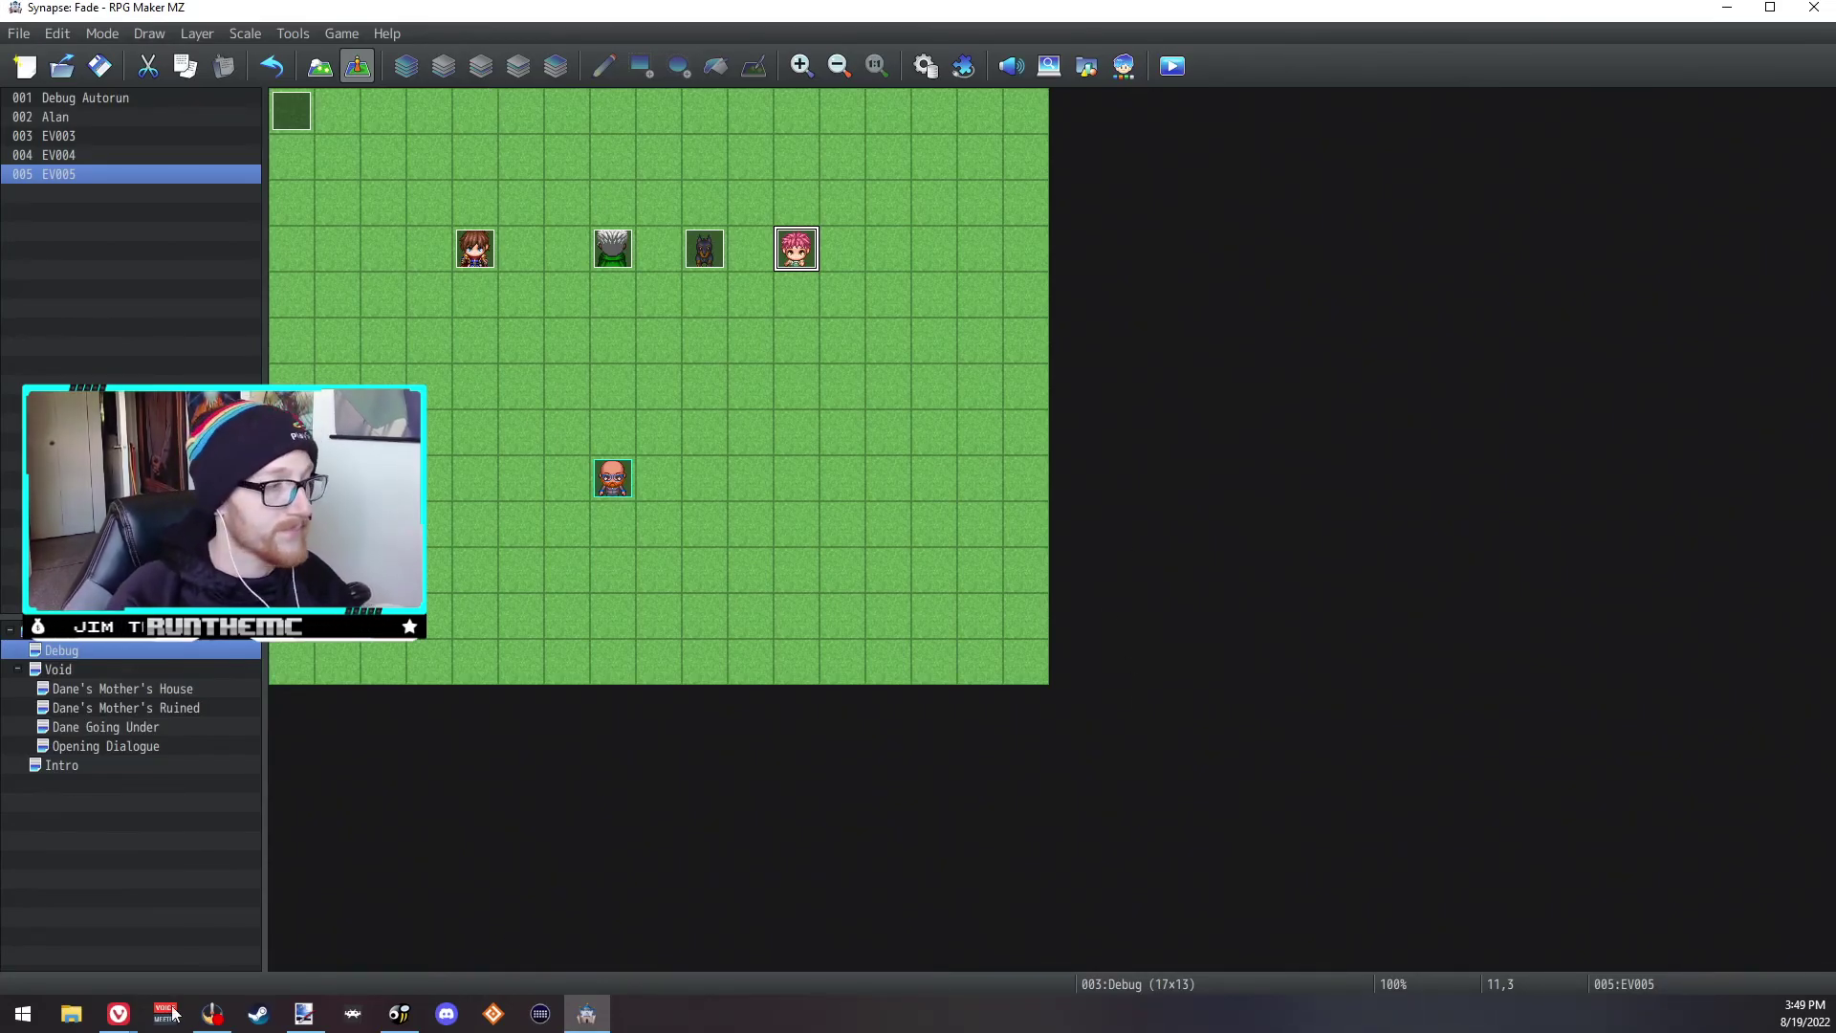
left_click(211, 1014)
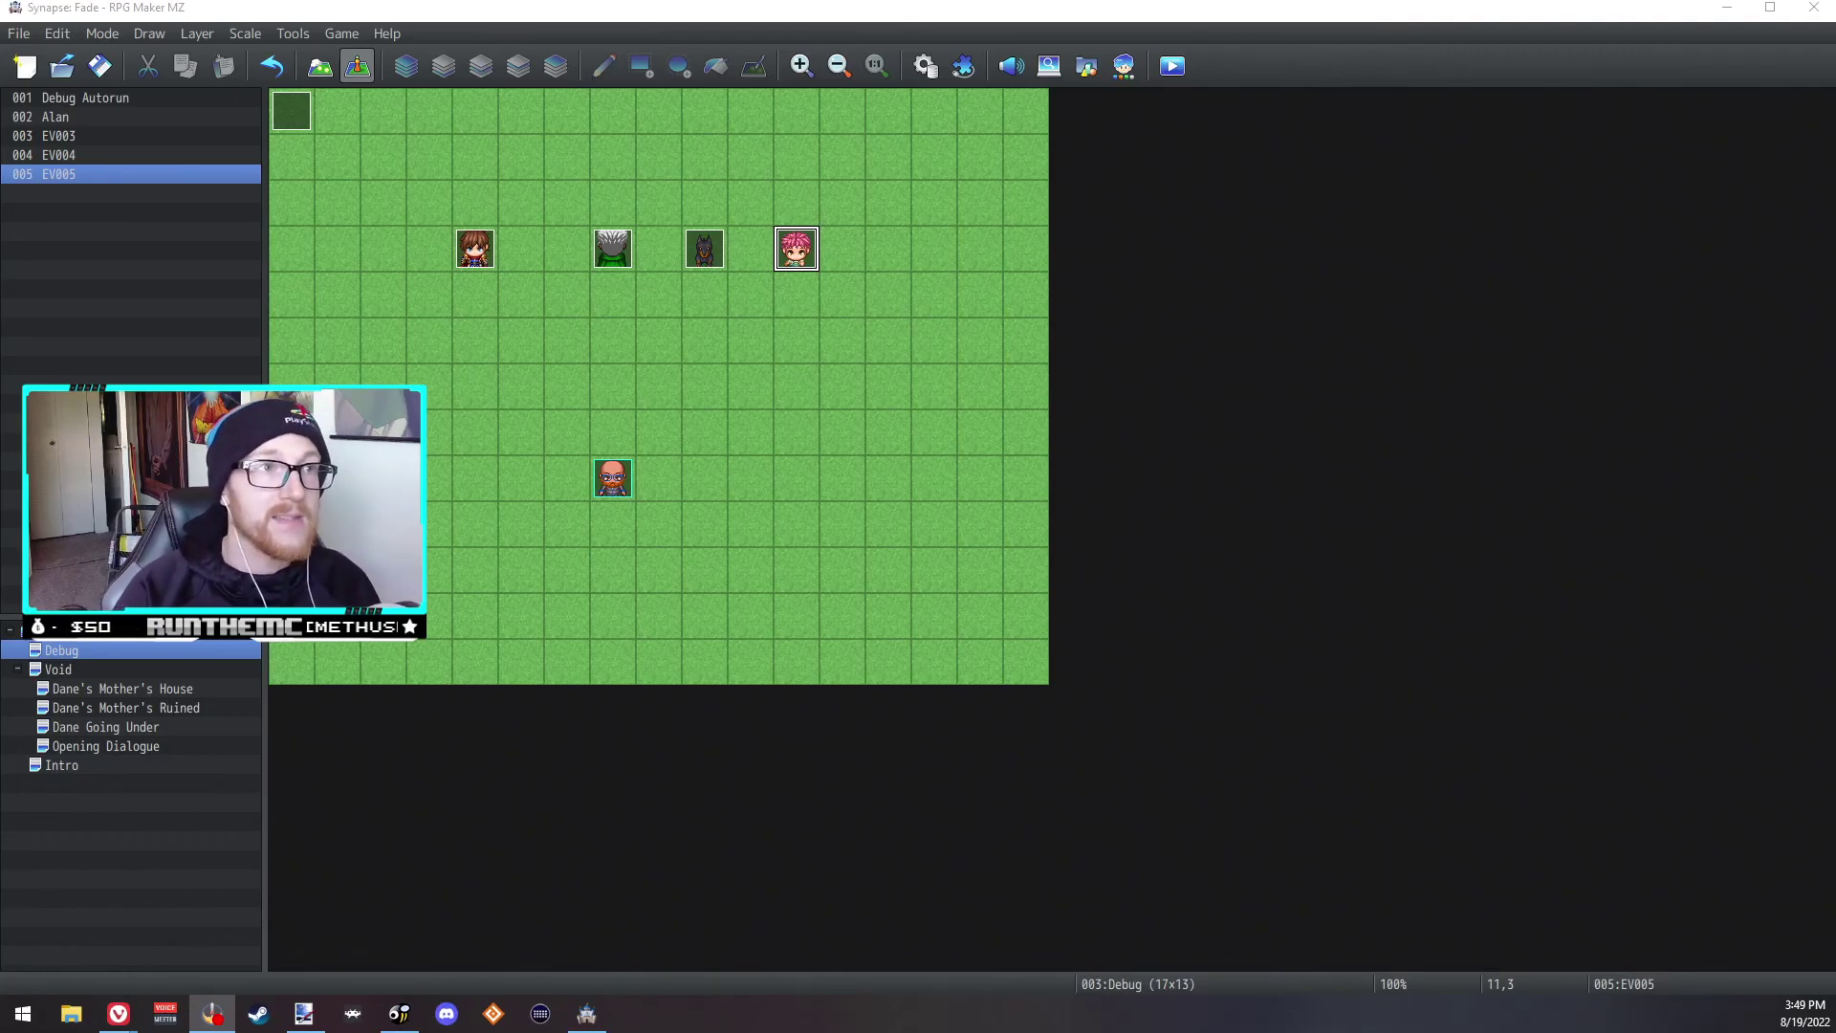
left_click(1727, 8)
left_click(1738, 8)
left_click(1738, 9)
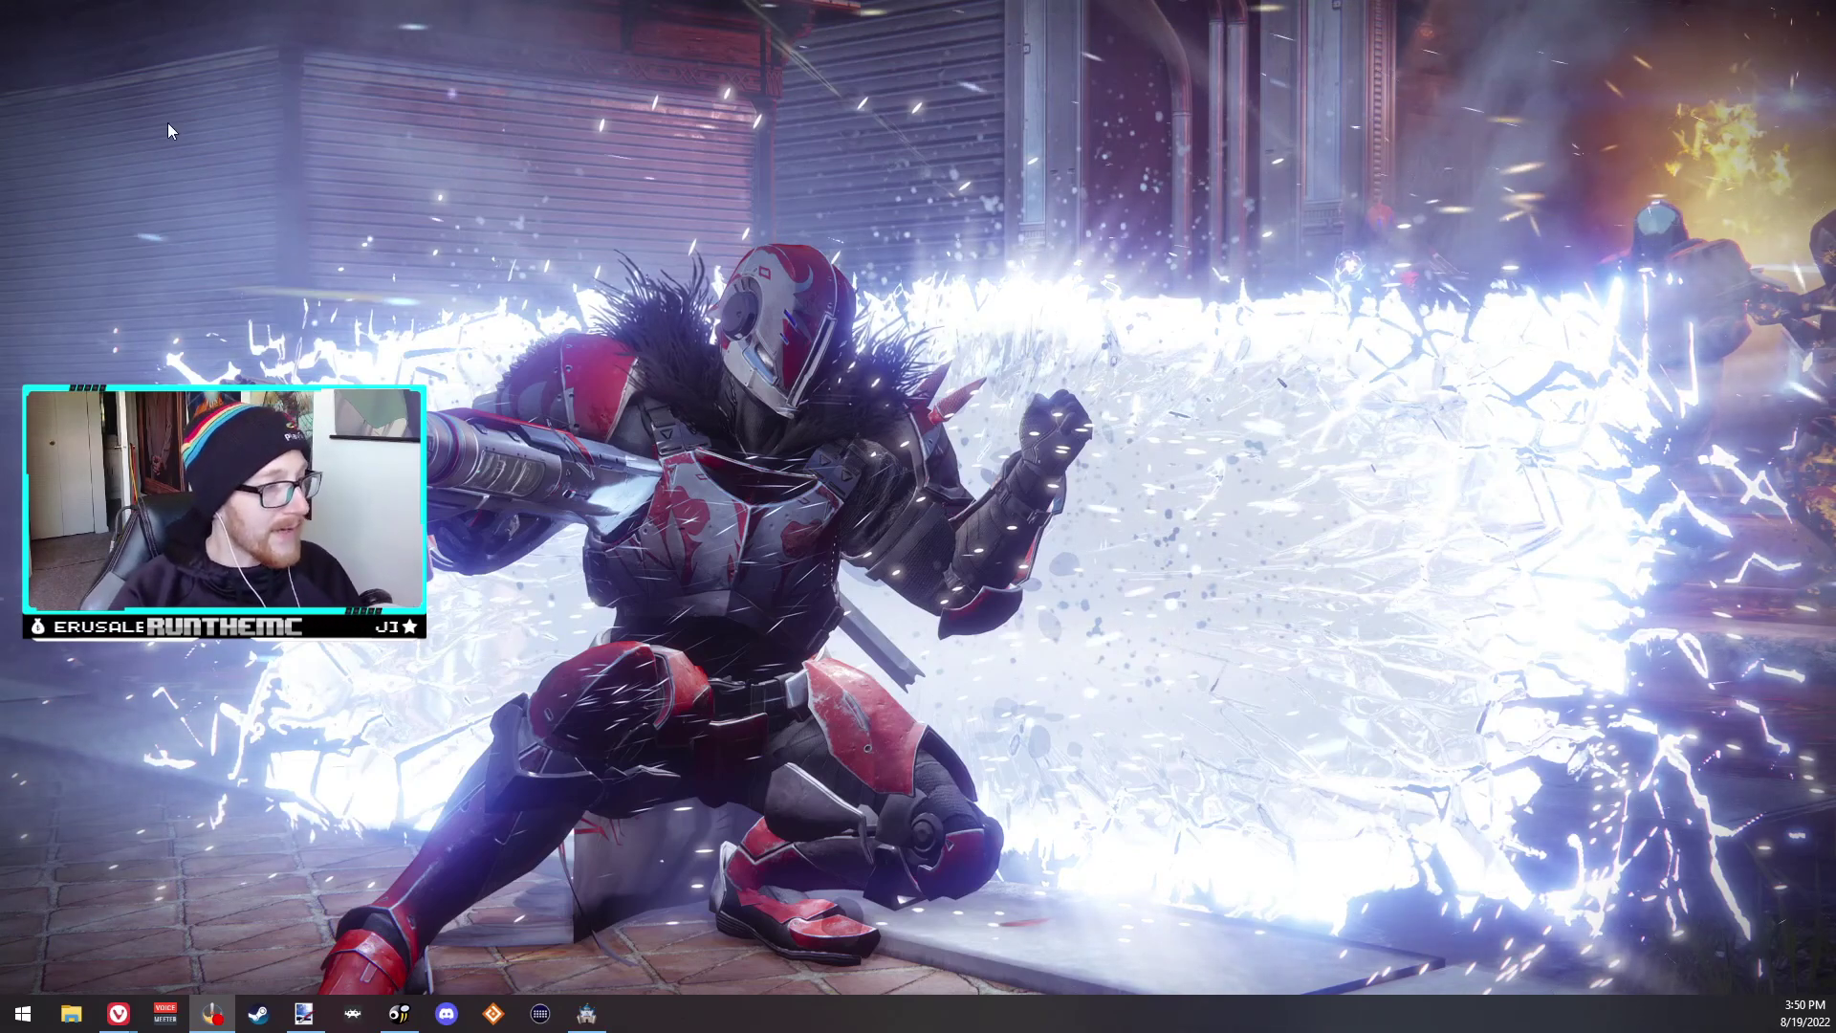
left_click(587, 1013)
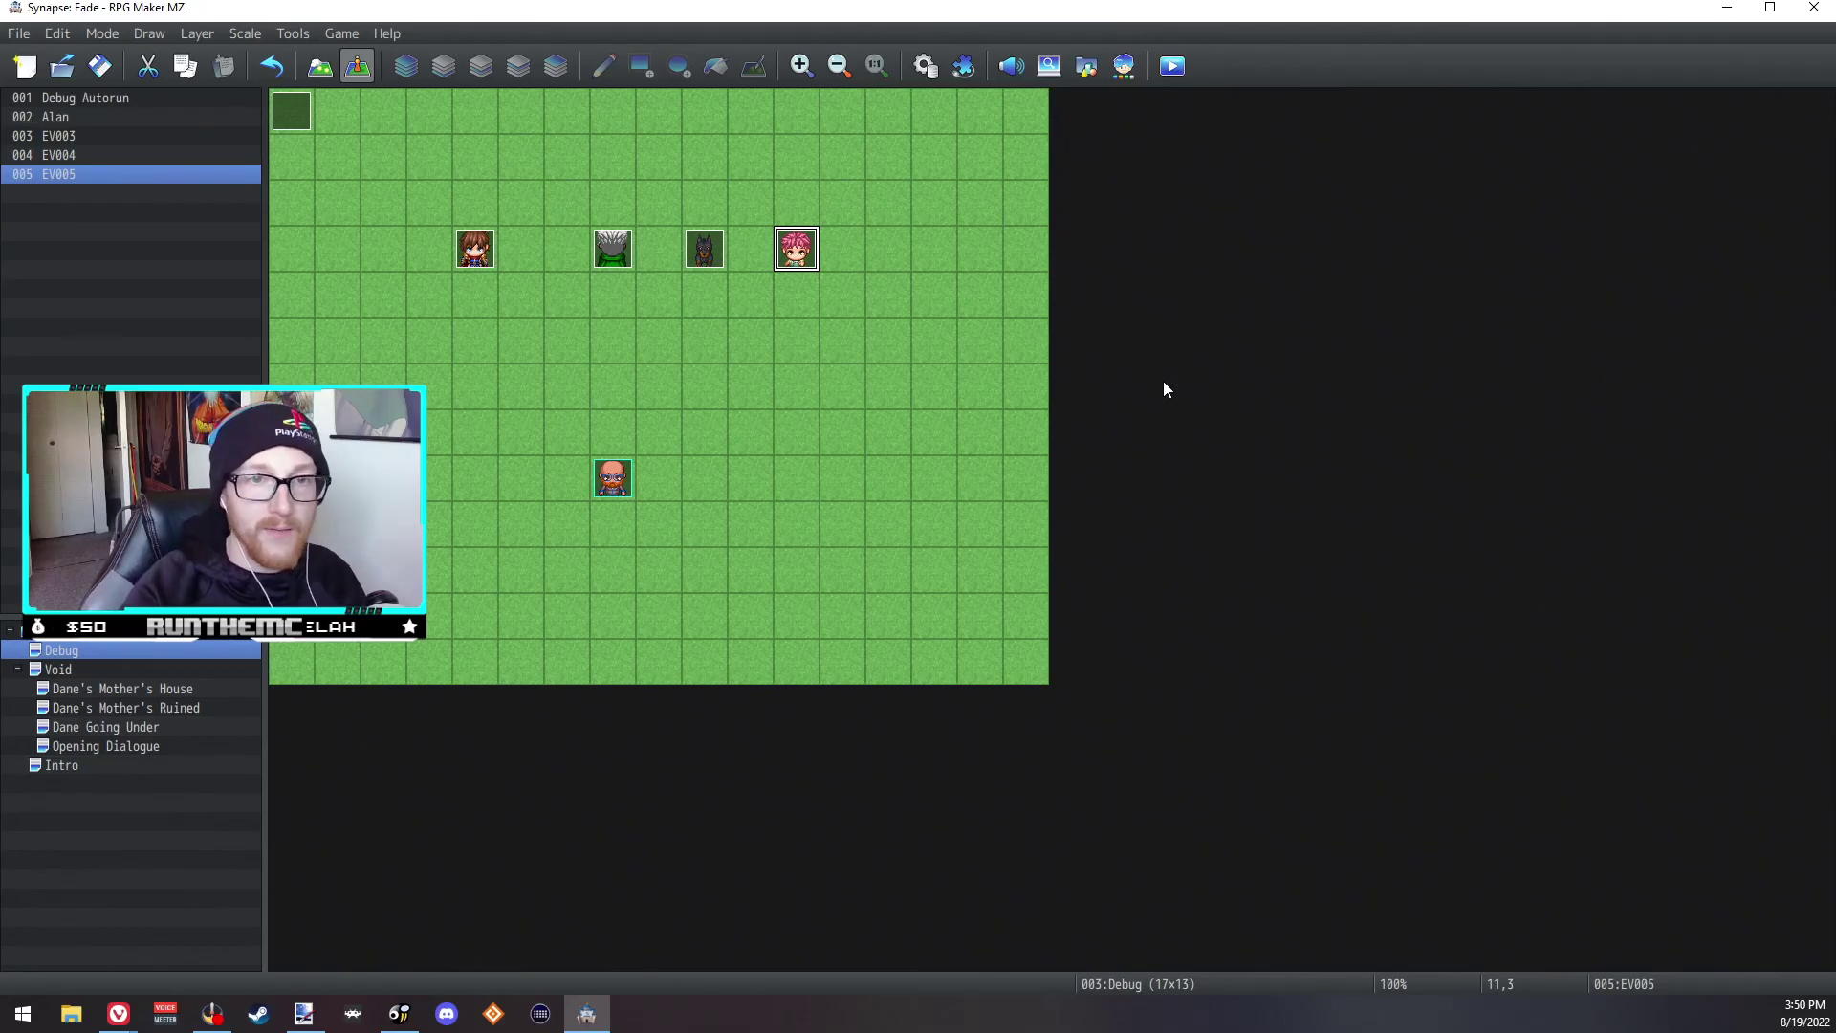
Step: Look through the Void, Dane's Mother's Ruined, Dane Going Under and Dane's Mother's House maps, and return to the Debug map
left_click(98, 667)
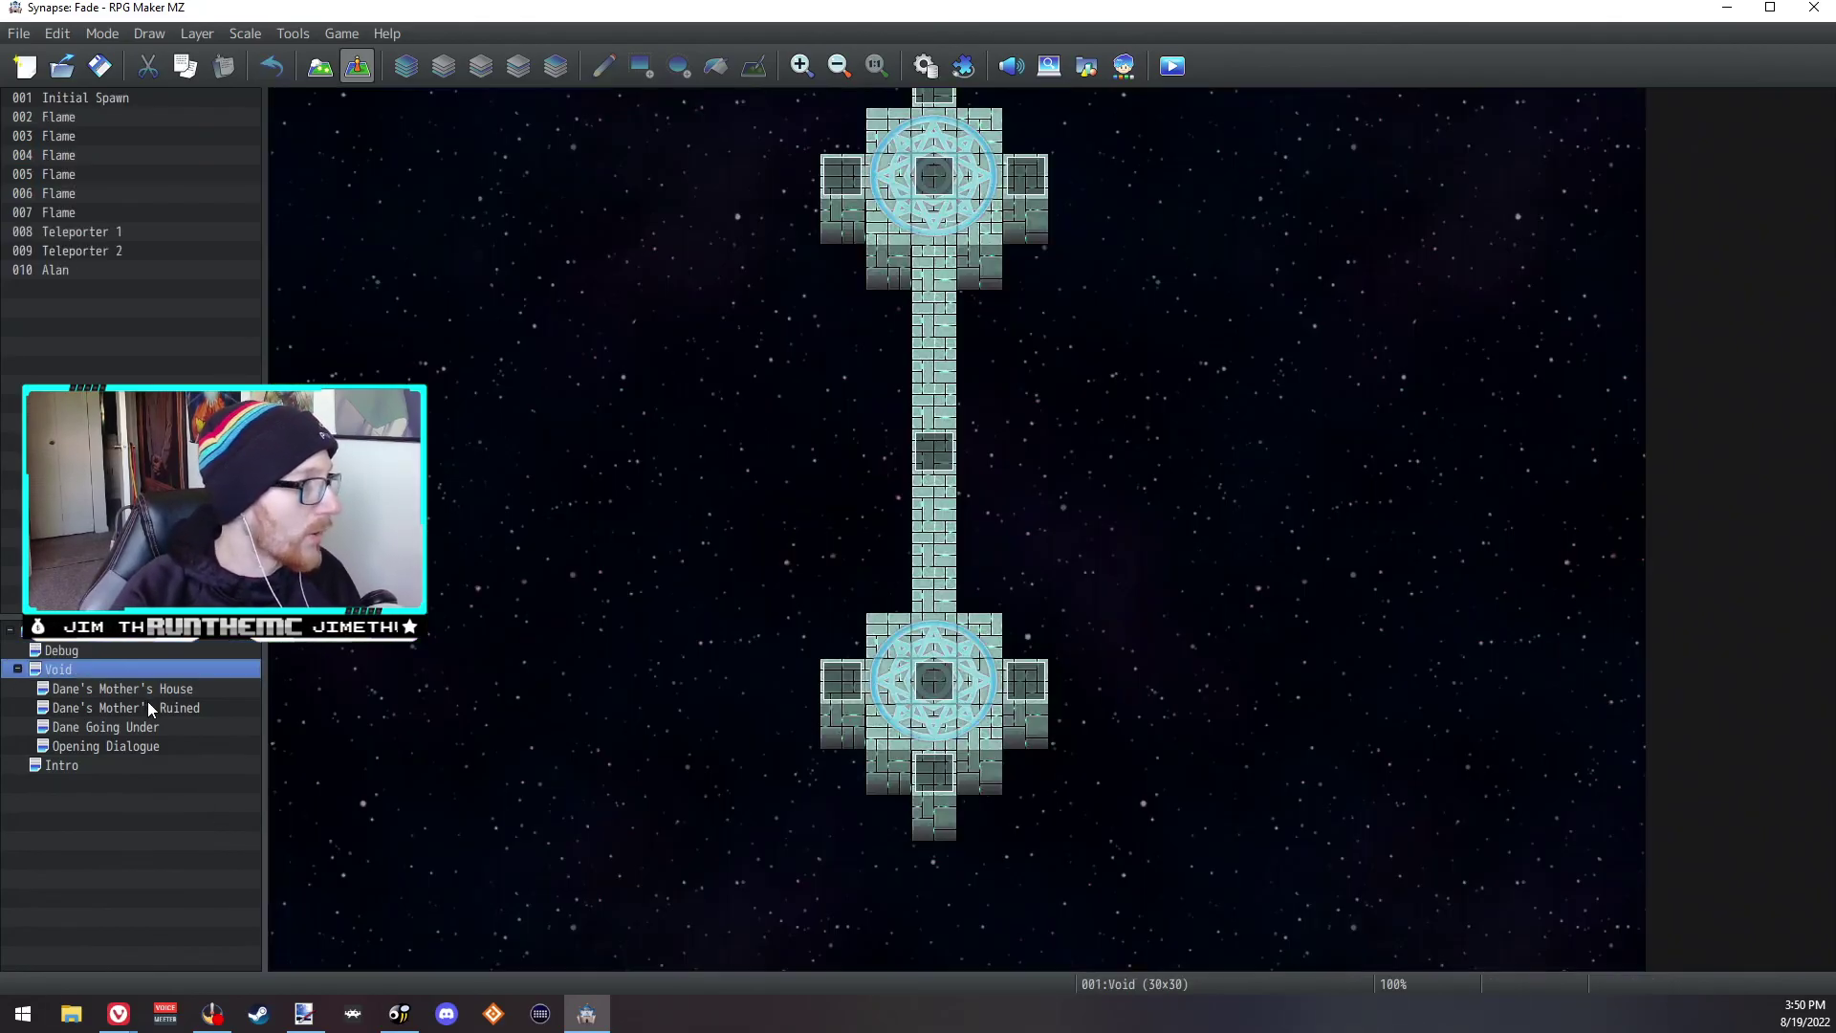
left_click(157, 703)
left_click(165, 729)
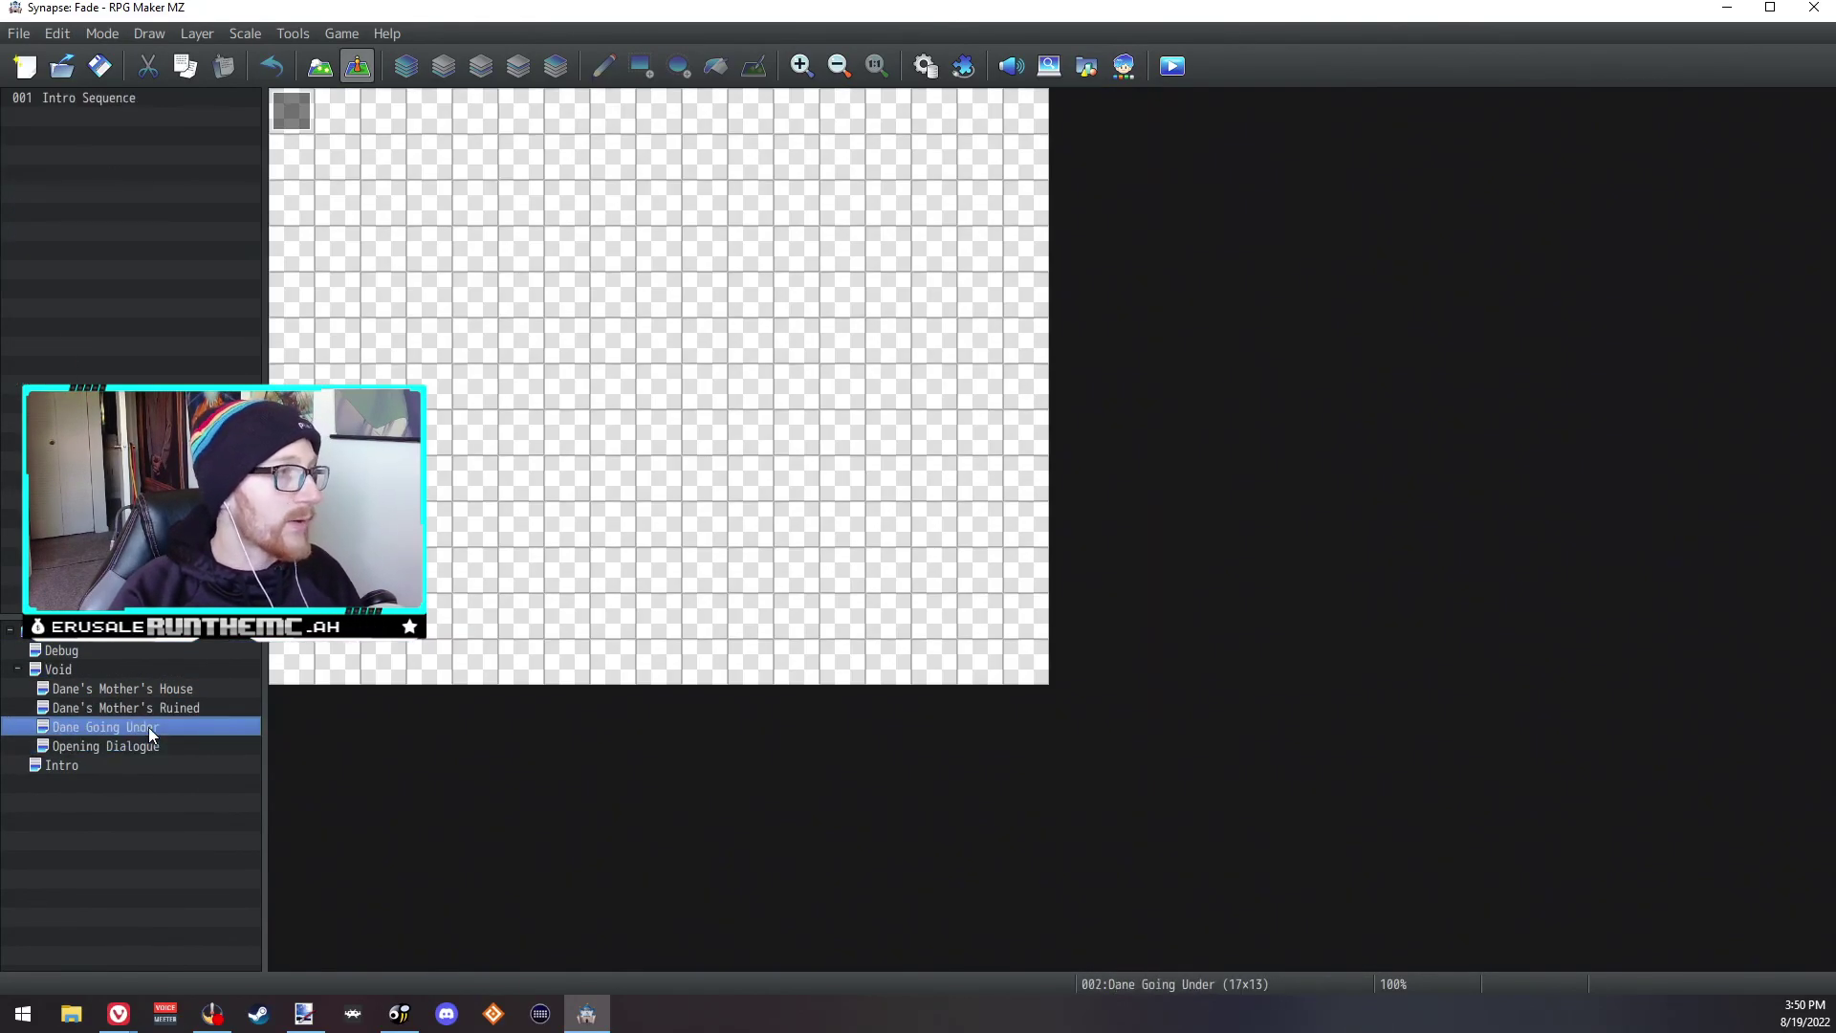
left_click(169, 706)
left_click(169, 689)
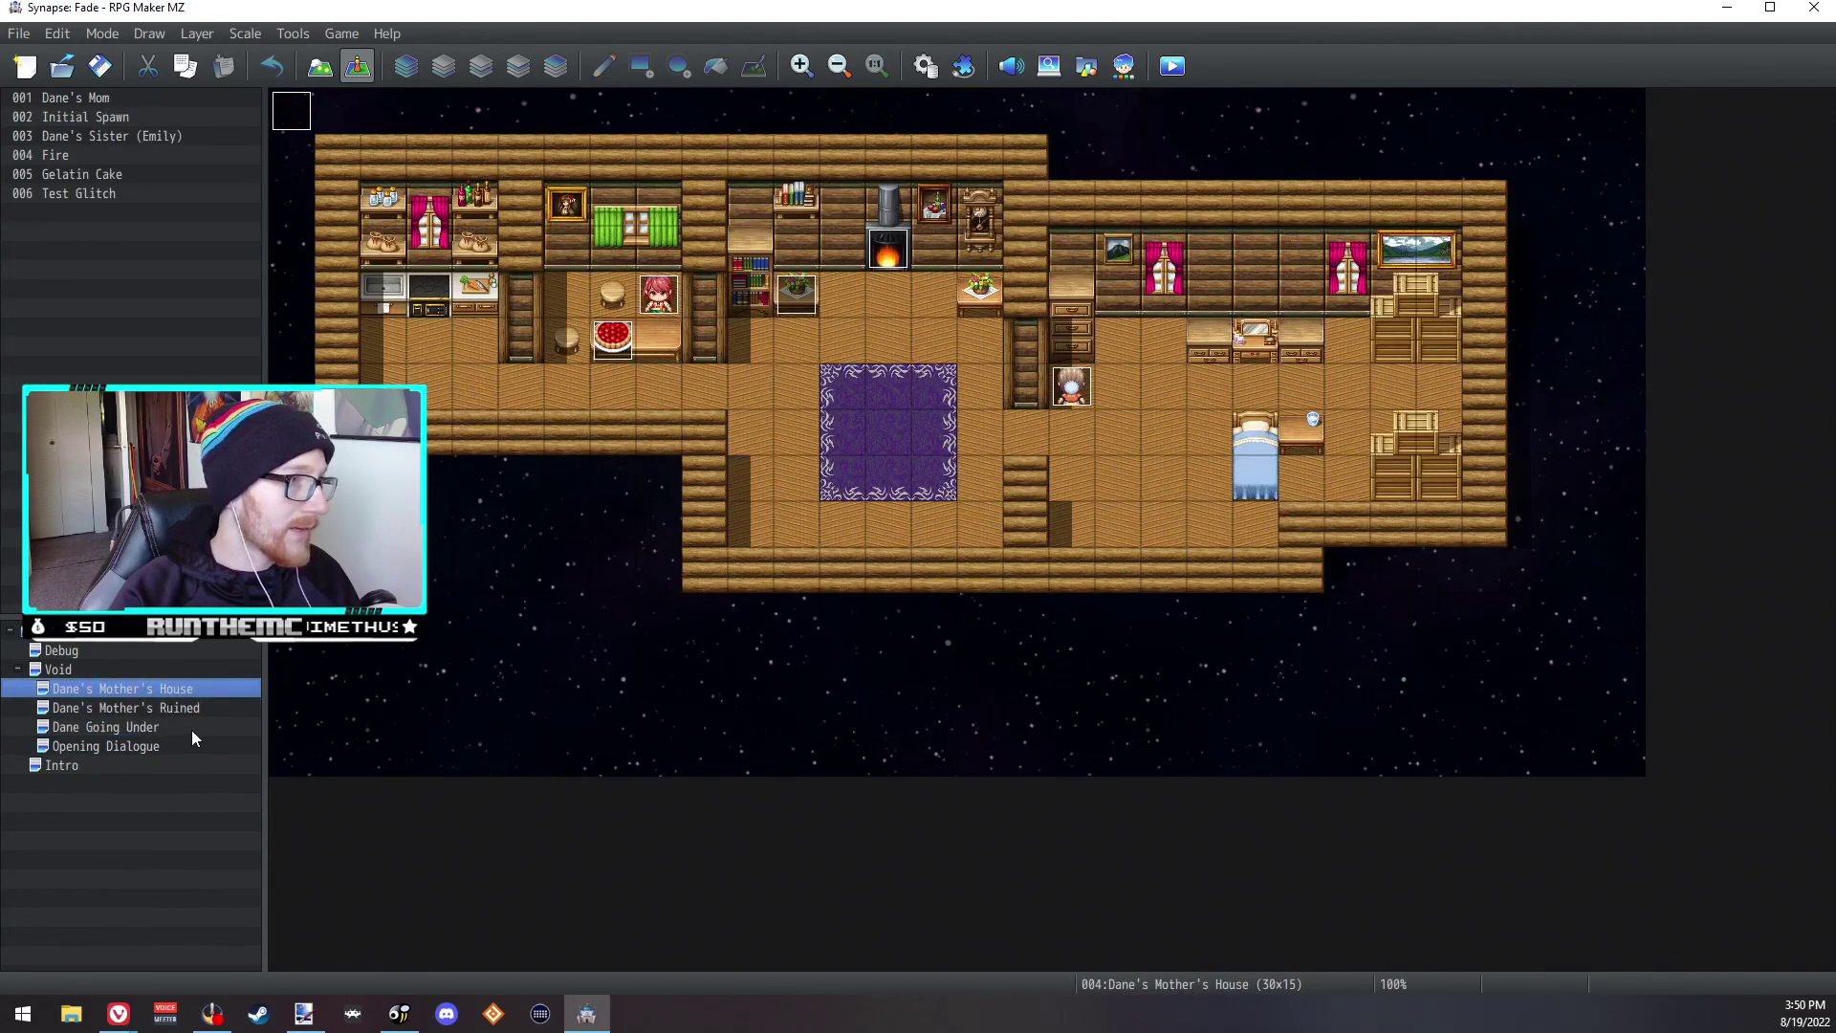
left_click(191, 730)
left_click(76, 651)
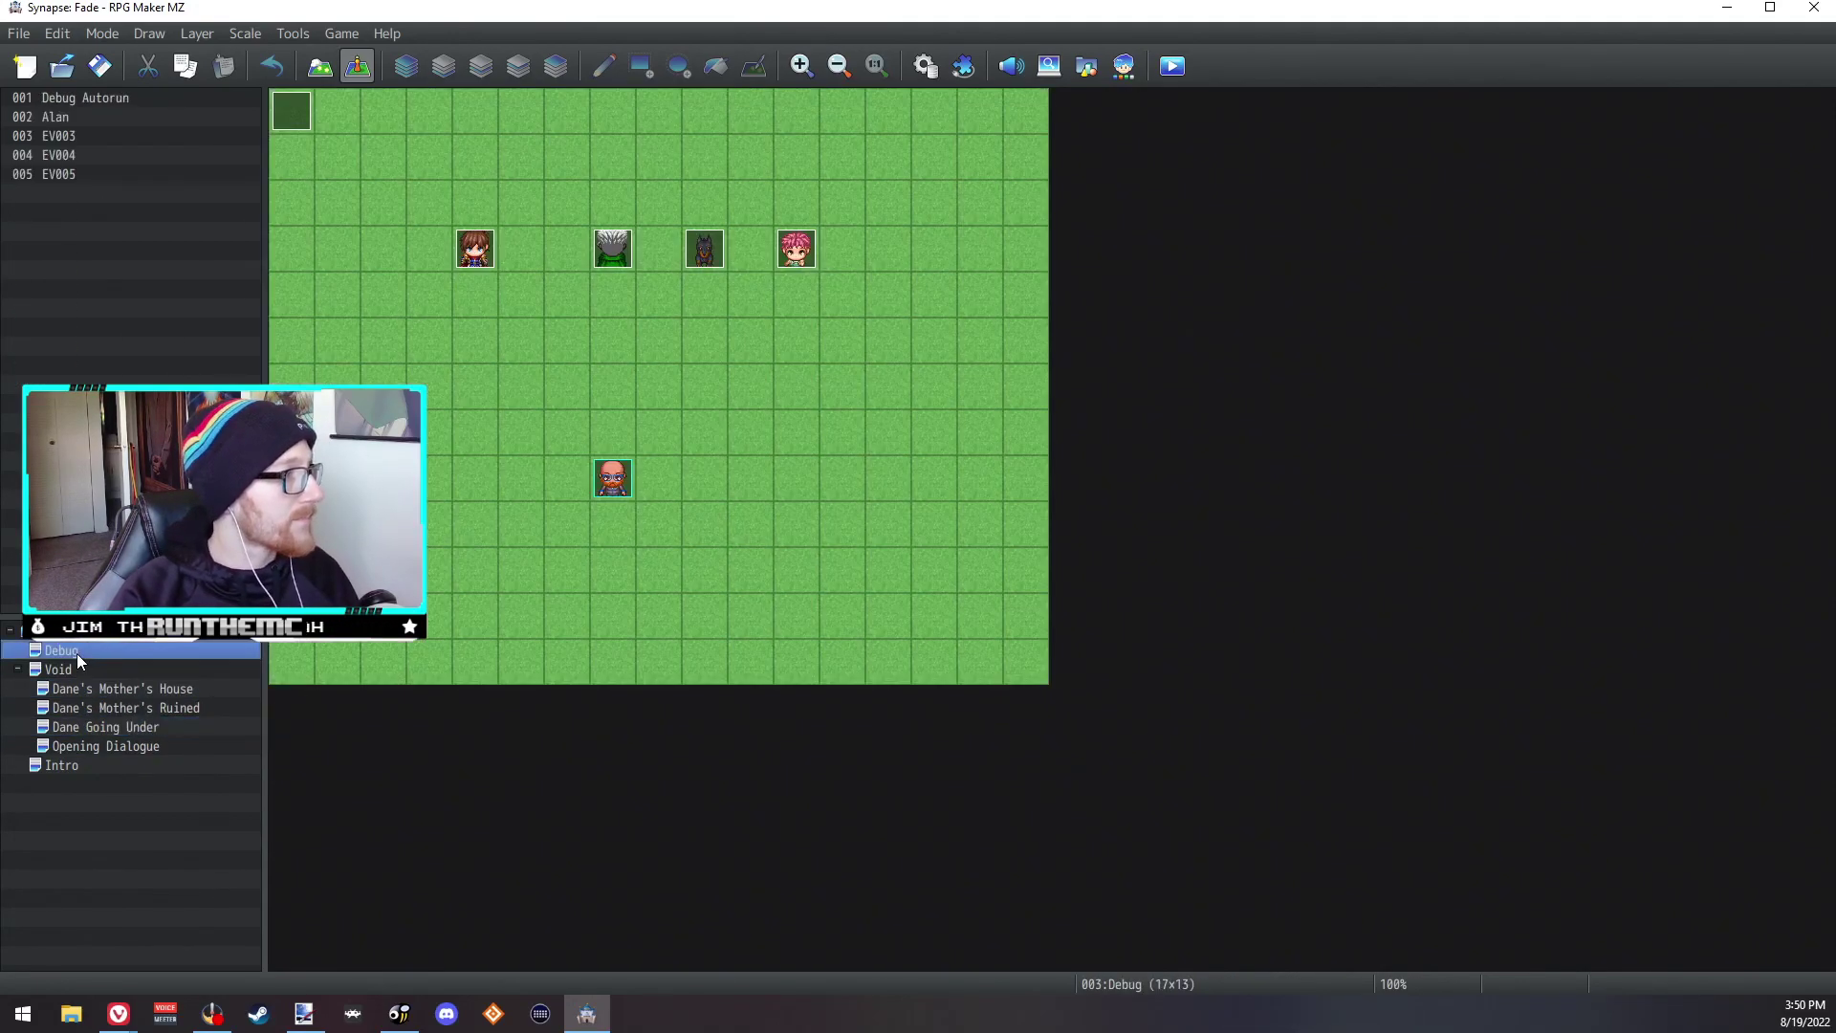